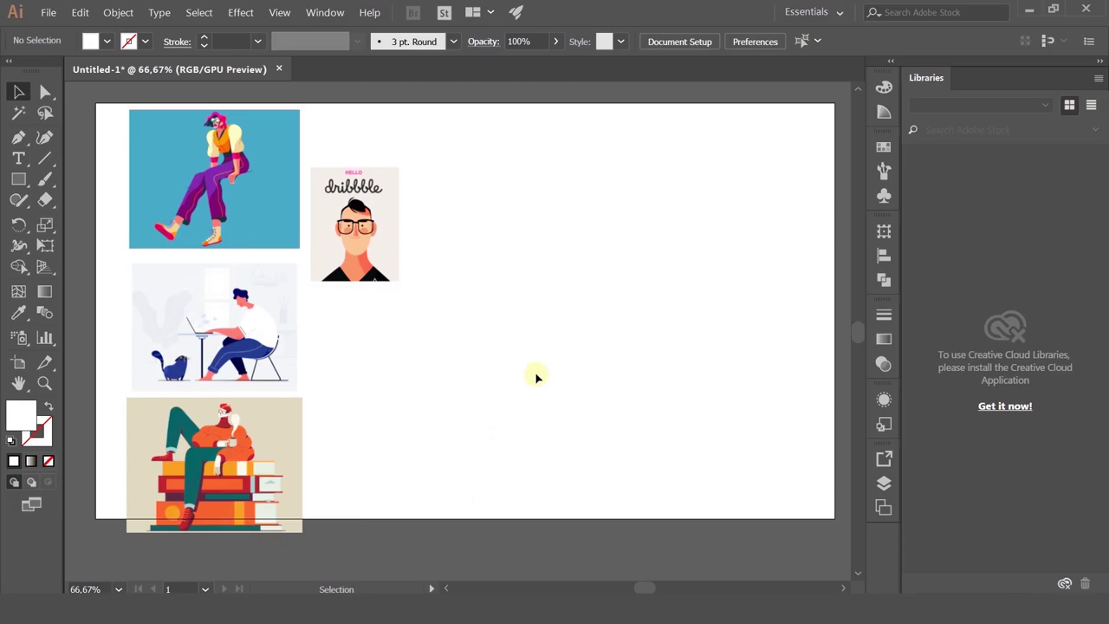
- Move the dribbble portrait image up beside the blue seated-figure illustration
drag(385, 241, 377, 185)
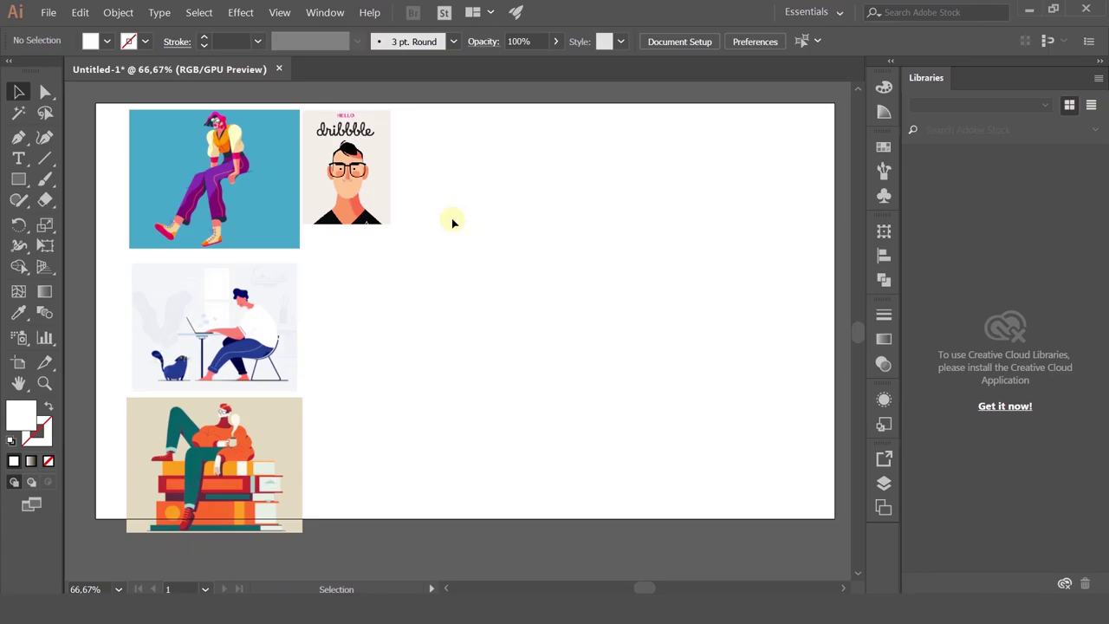
- Examine the reference illustrations up close, looking at the portrait's face, the man at the desk and the figure on the books
scroll(261, 133, up, 4)
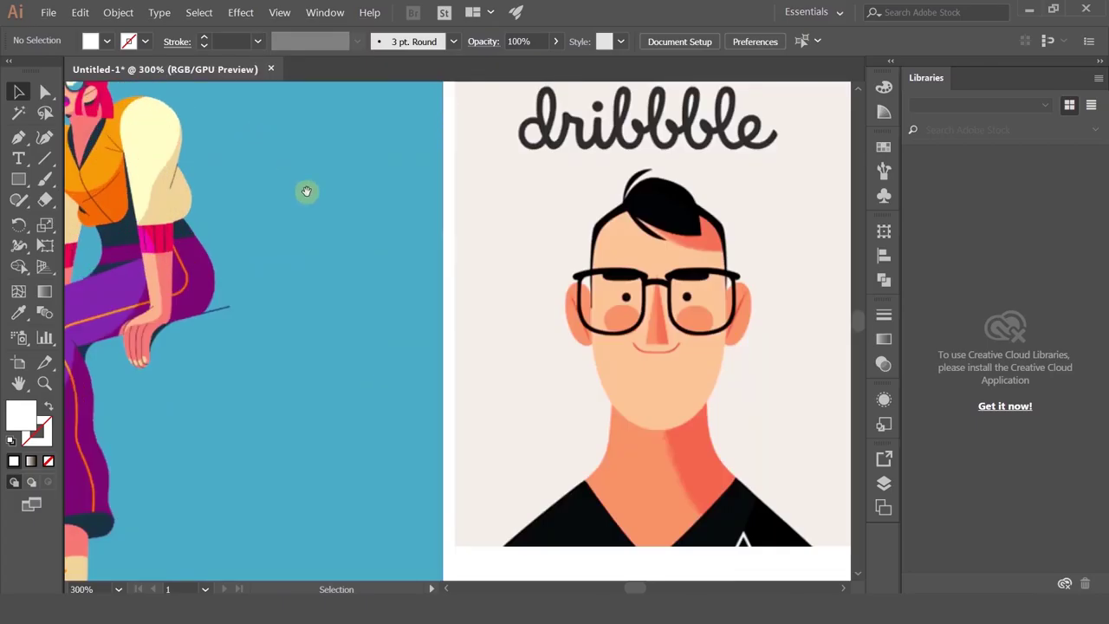
drag(307, 191, 414, 145)
scroll(743, 326, down, 1)
drag(802, 341, 561, 230)
drag(604, 315, 760, 118)
drag(747, 282, 752, 111)
drag(745, 325, 587, 386)
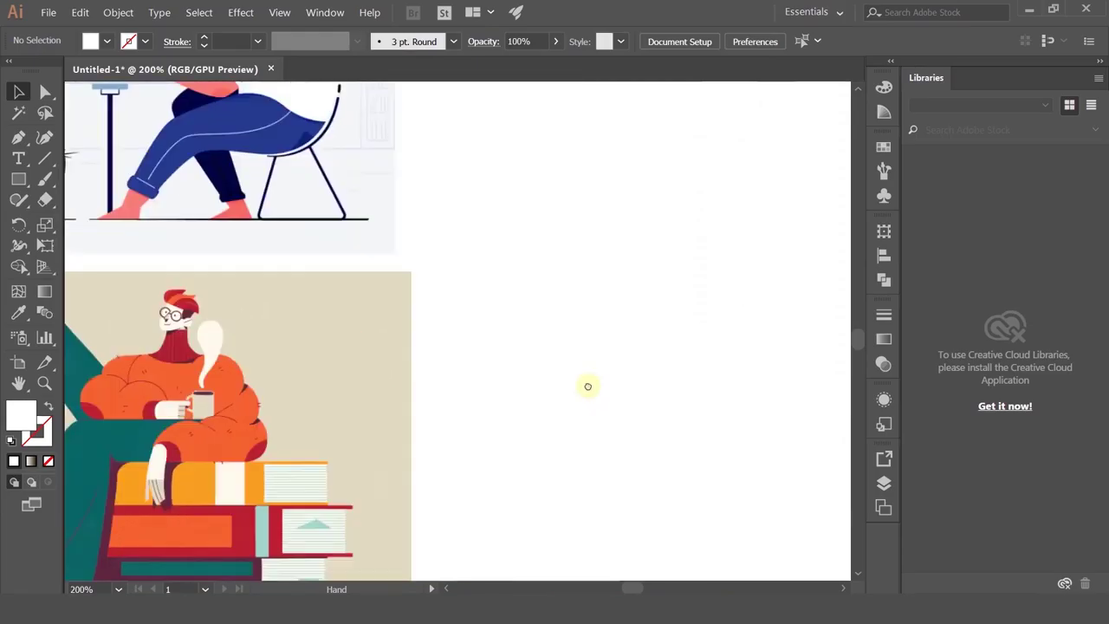
scroll(590, 375, down, 2)
drag(644, 303, 522, 378)
drag(616, 269, 446, 324)
scroll(512, 335, down, 1)
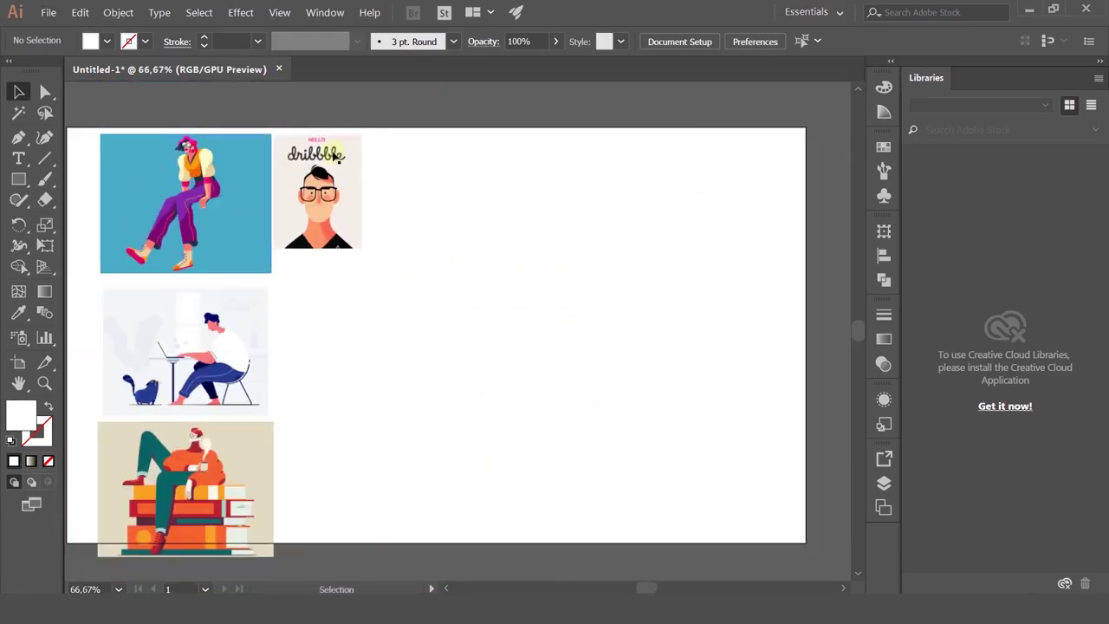
scroll(554, 203, left, 1)
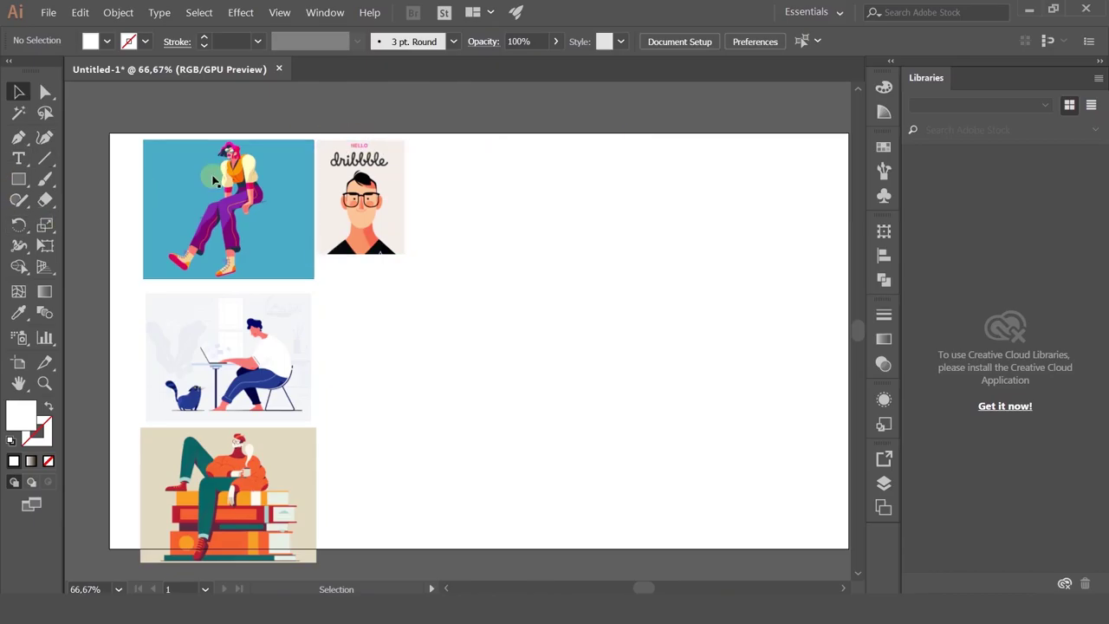
- Draw an upright rectangle on the empty canvas beside the dribbble portrait as a face base
click(19, 180)
scroll(482, 203, up, 2)
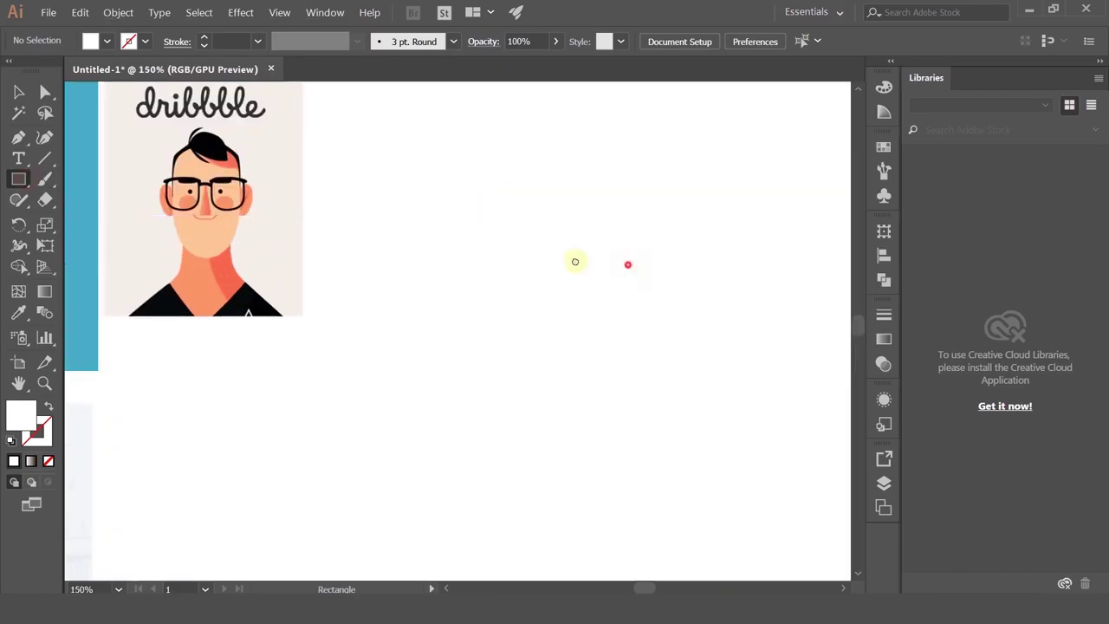
scroll(575, 260, right, 2)
drag(391, 132, 482, 272)
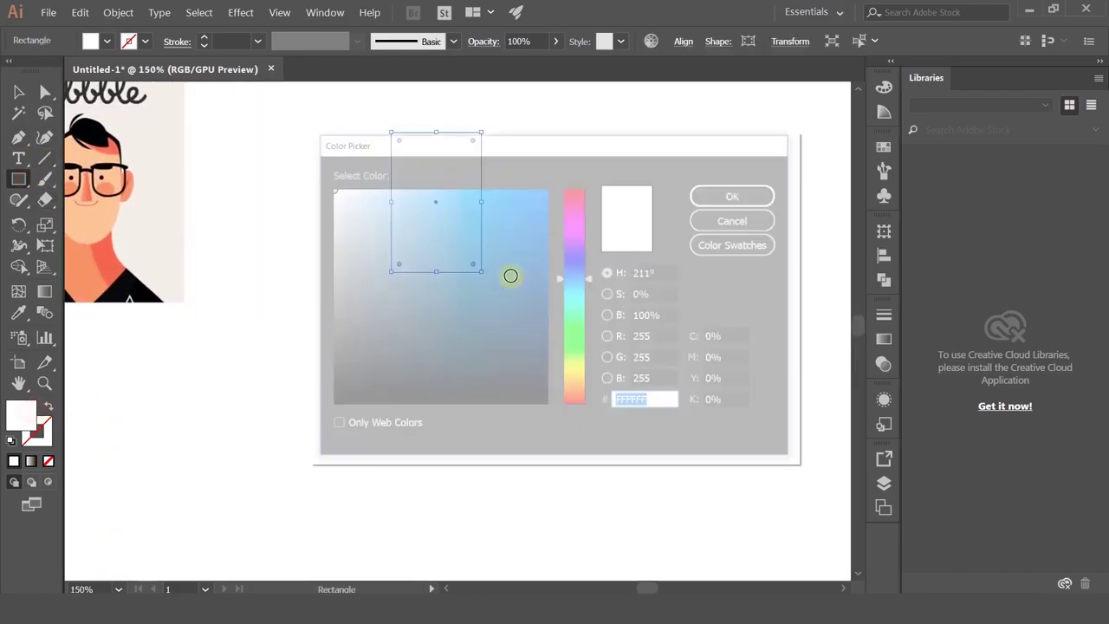
- Fill the rectangle with the face skin colour sampled from the dribbble portrait using the Eyedropper
double_click(33, 409)
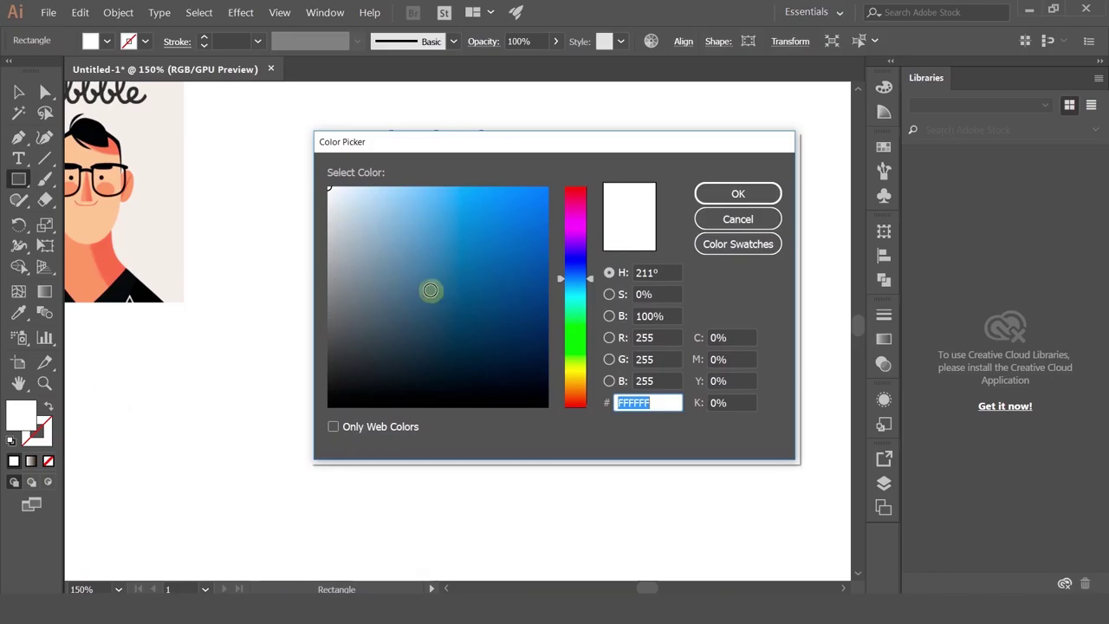
click(737, 219)
click(20, 315)
click(82, 208)
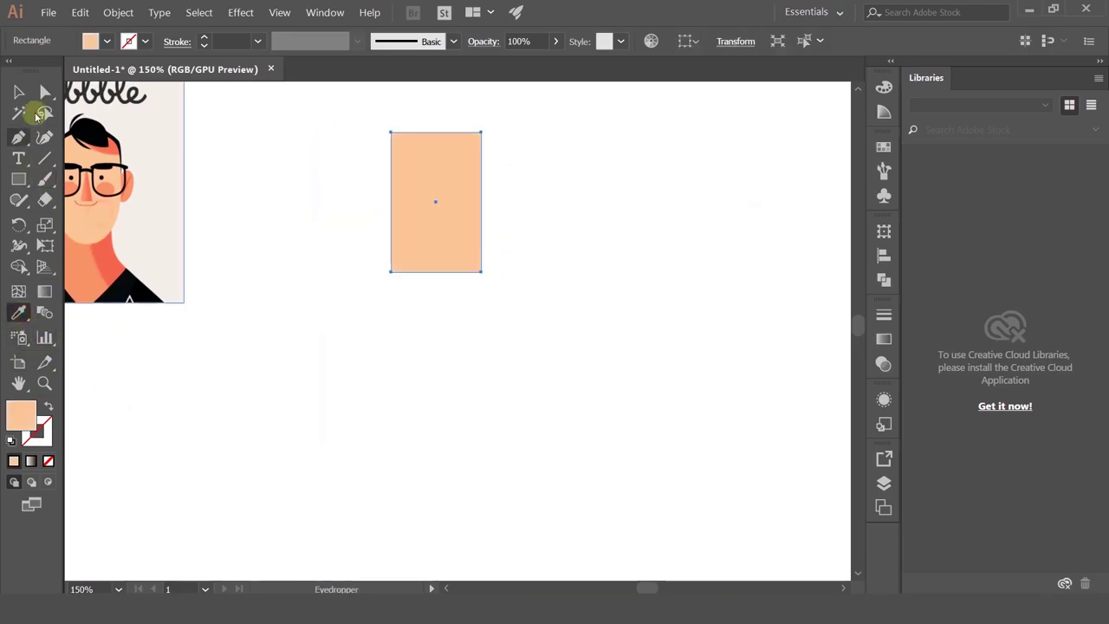
click(19, 92)
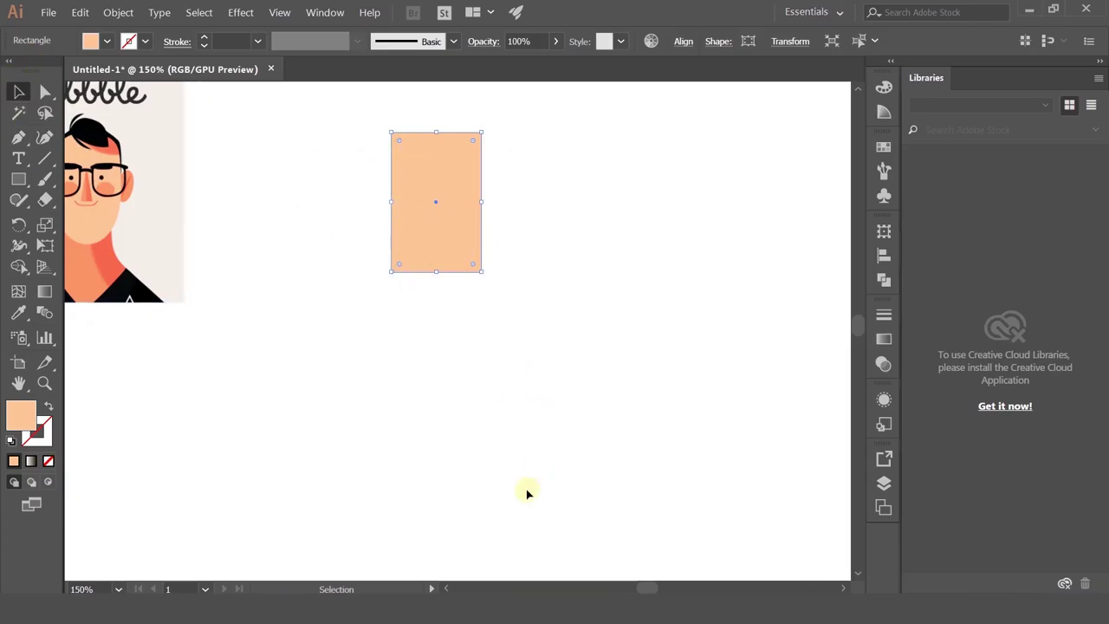
click(47, 93)
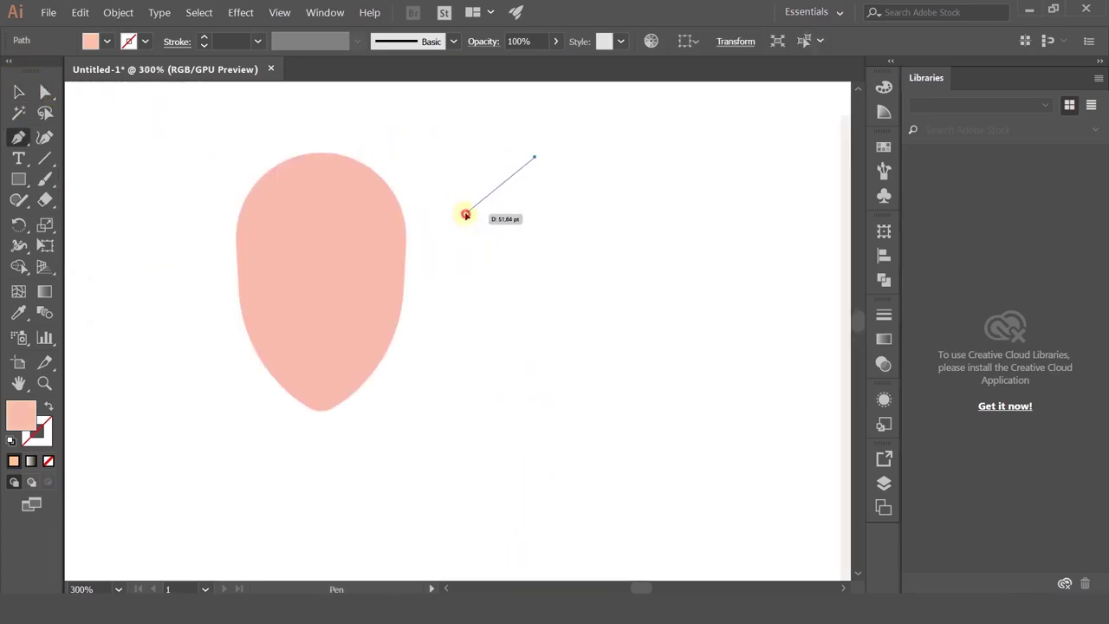
- Draw a closed, straight-sided six-point head outline with the Pen tool beside the pink front-view face
click(465, 213)
click(500, 407)
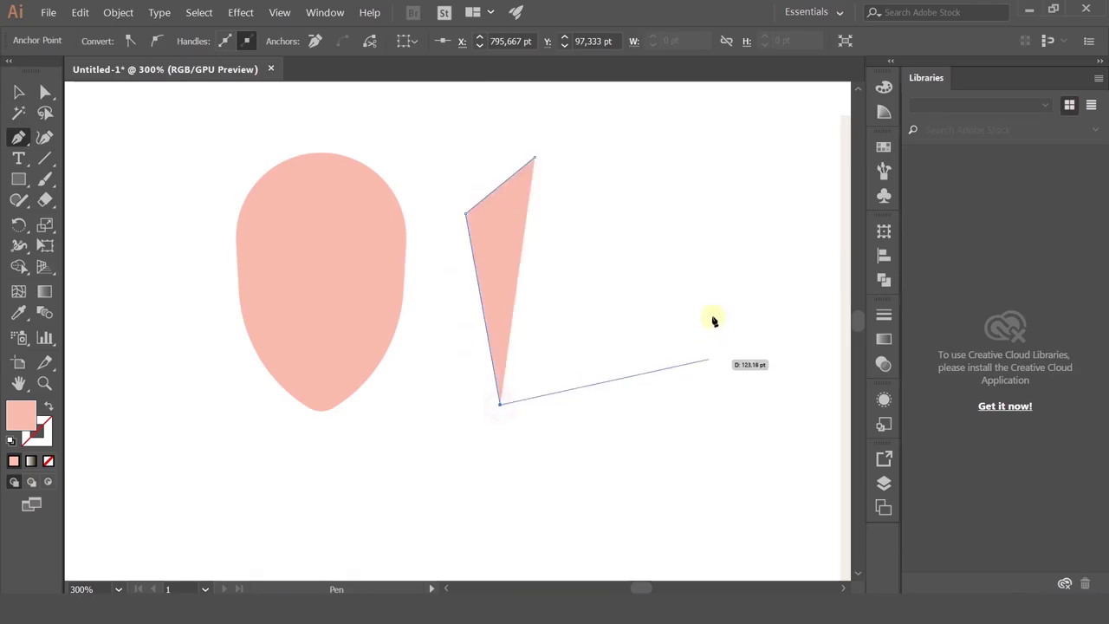
click(633, 349)
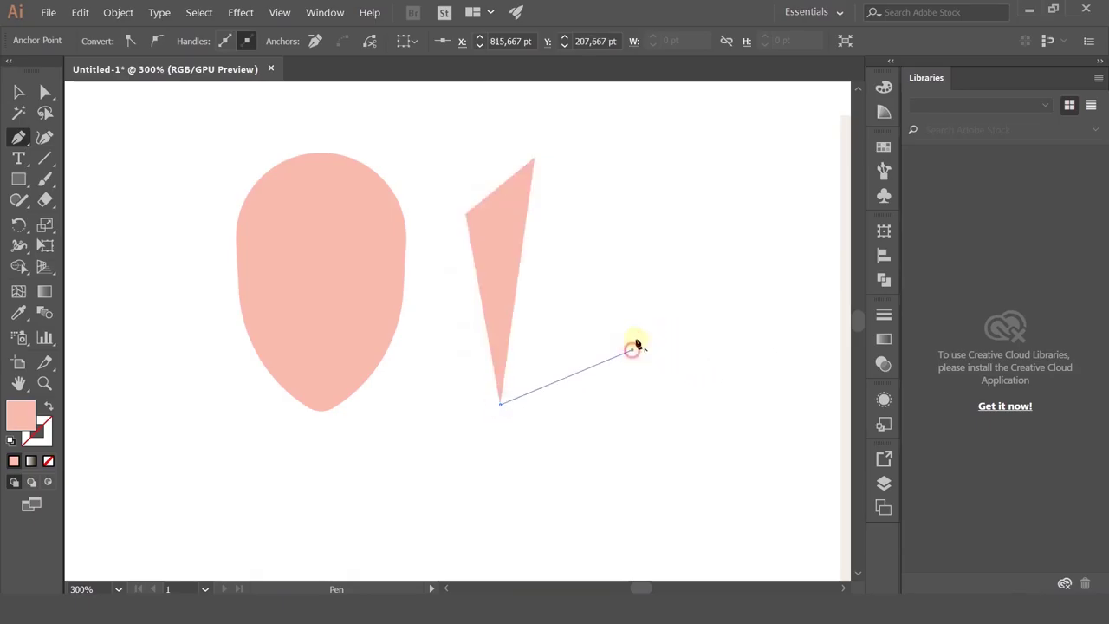
click(674, 214)
click(606, 149)
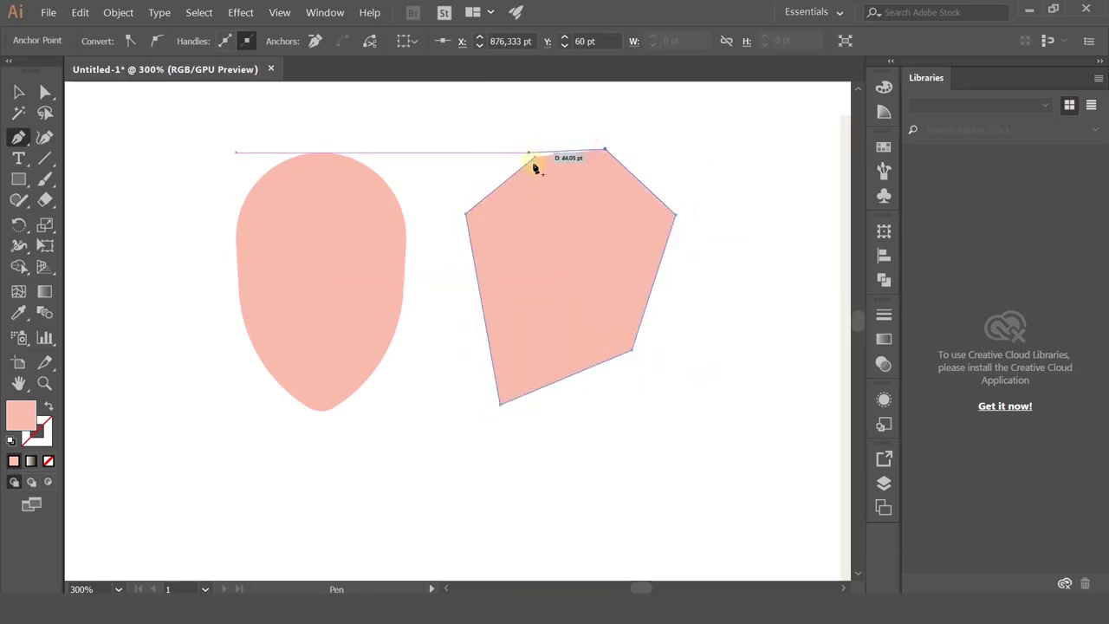
click(535, 156)
click(25, 95)
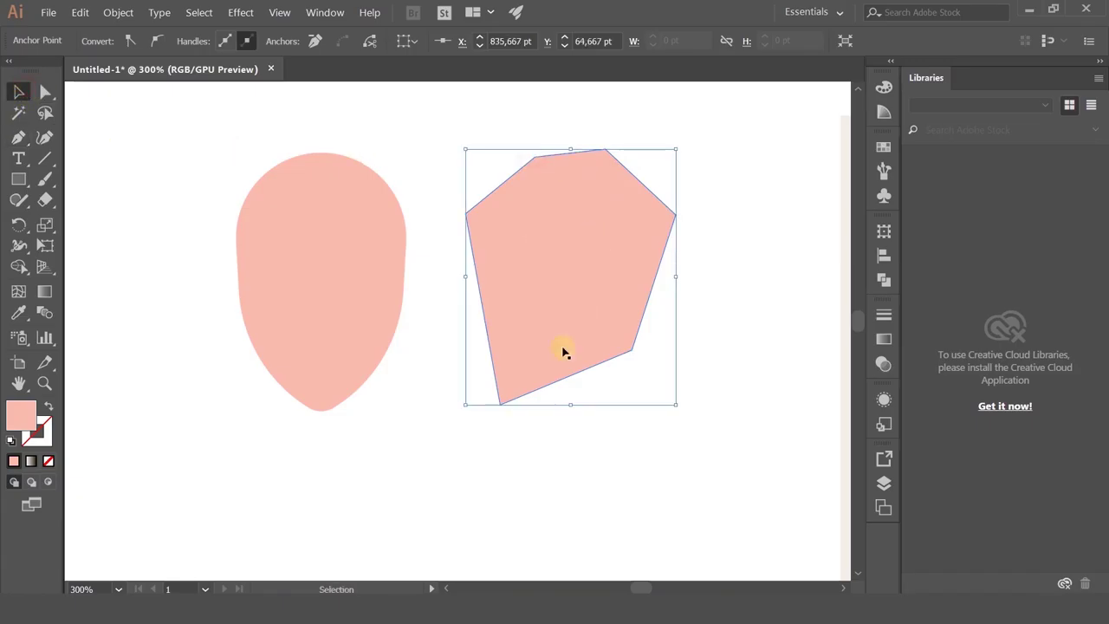
click(28, 137)
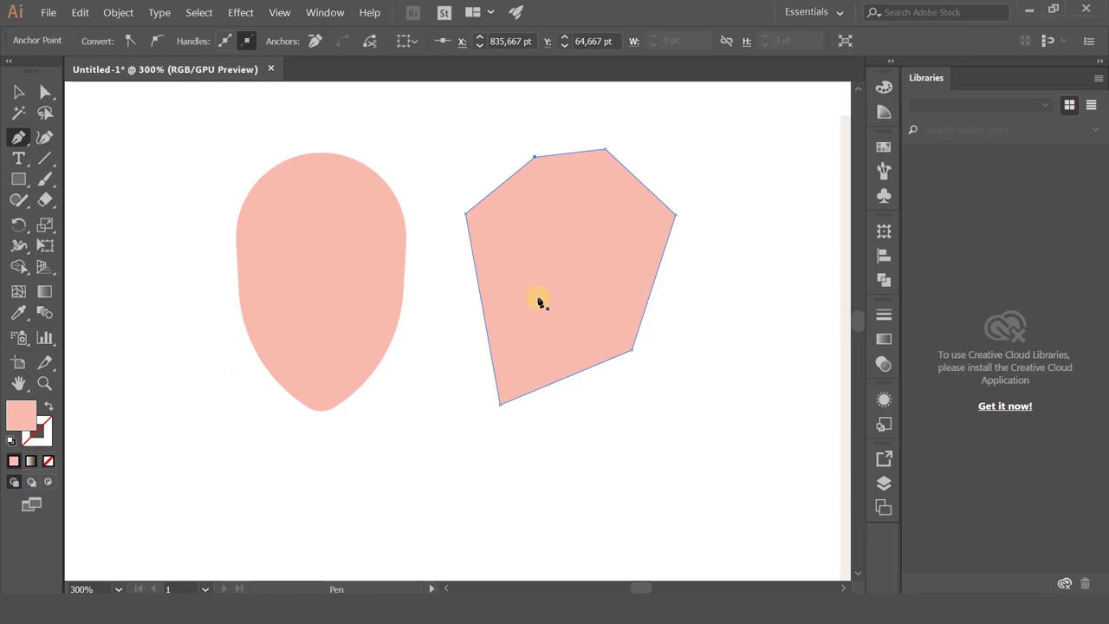
click(18, 92)
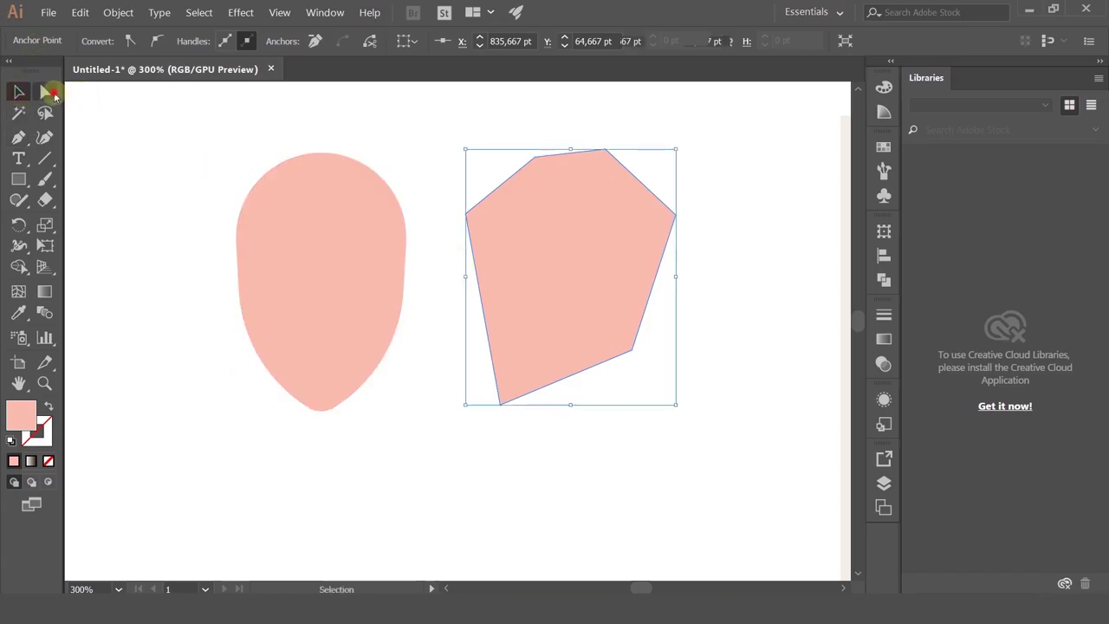
- Round the forehead, crown and back corners of the new head outline into smooth curves
click(50, 93)
drag(474, 217, 550, 334)
drag(520, 111, 733, 277)
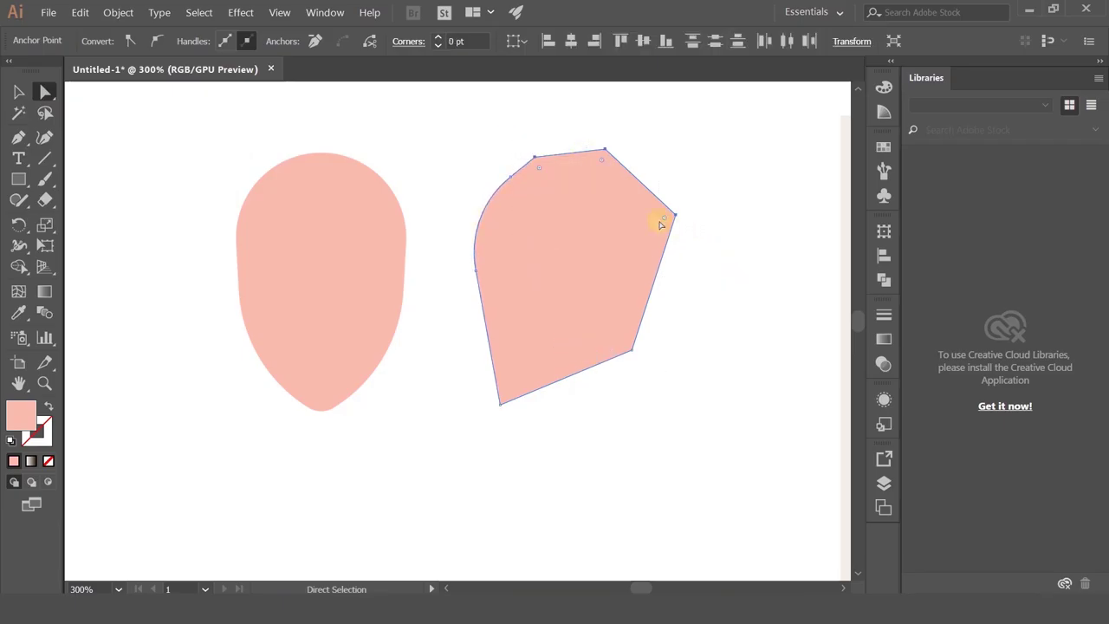
drag(668, 217, 609, 333)
click(679, 396)
- Round the sharp chin corner of the second head shape with a radius of about 9.42 pt
drag(708, 421, 638, 414)
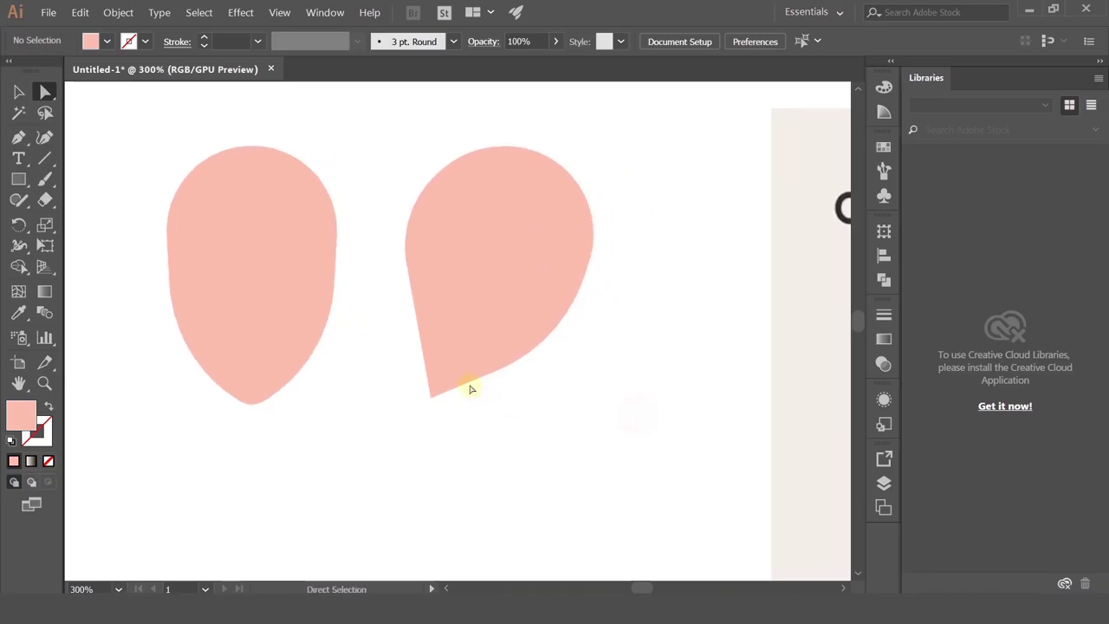
drag(390, 362, 468, 420)
drag(438, 382, 446, 380)
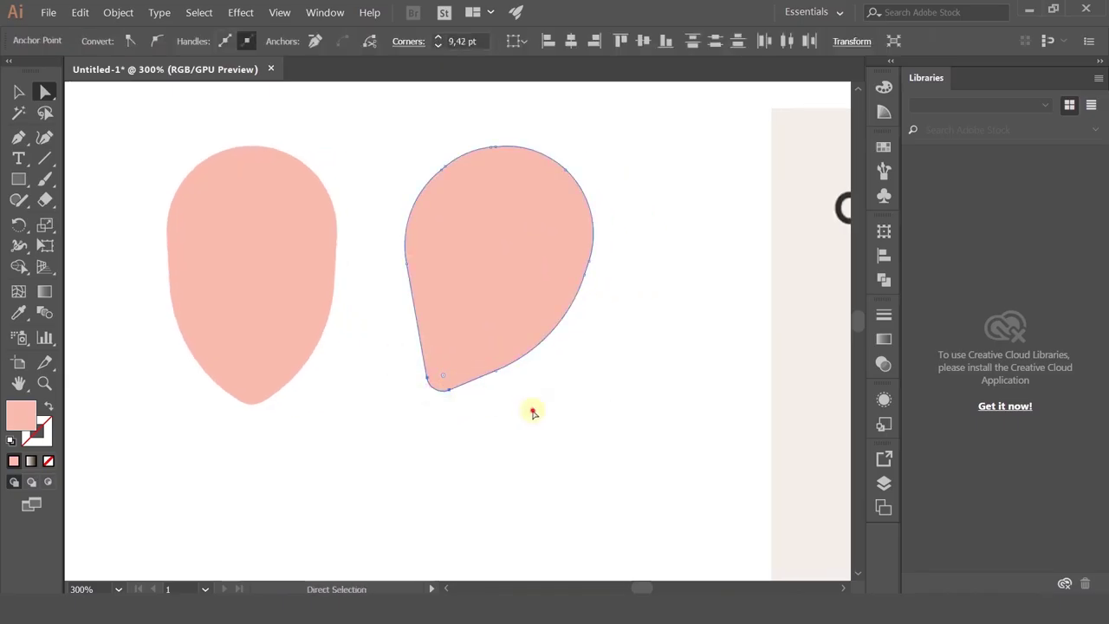
click(532, 413)
- Draw a closed four-point neck shape with the Pen tool, running from inside the second head down below its chin
click(19, 137)
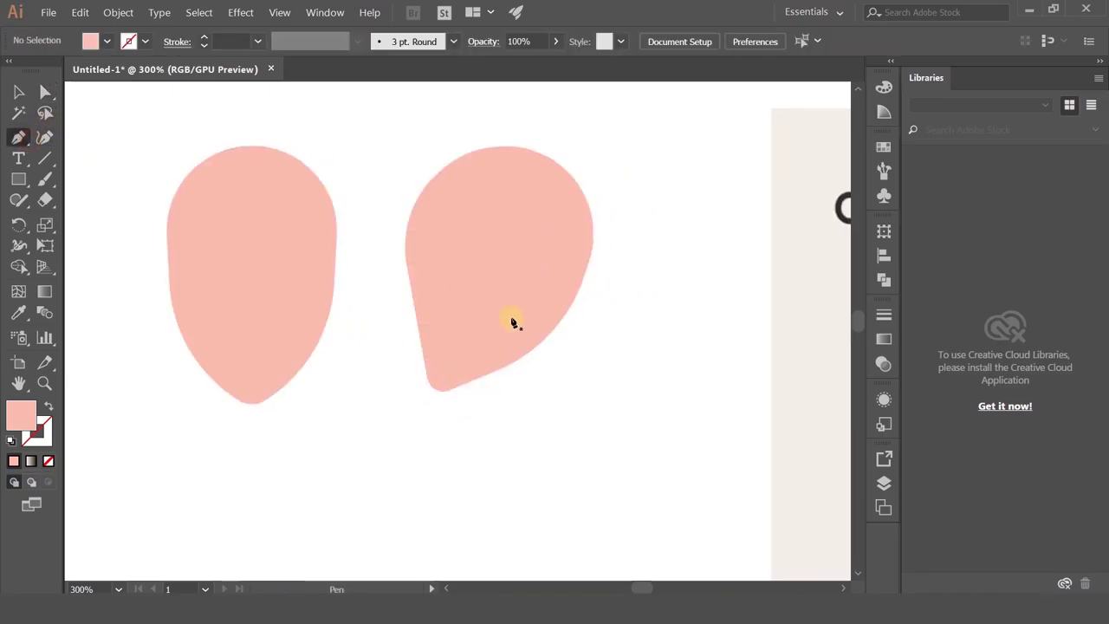
click(571, 278)
click(617, 475)
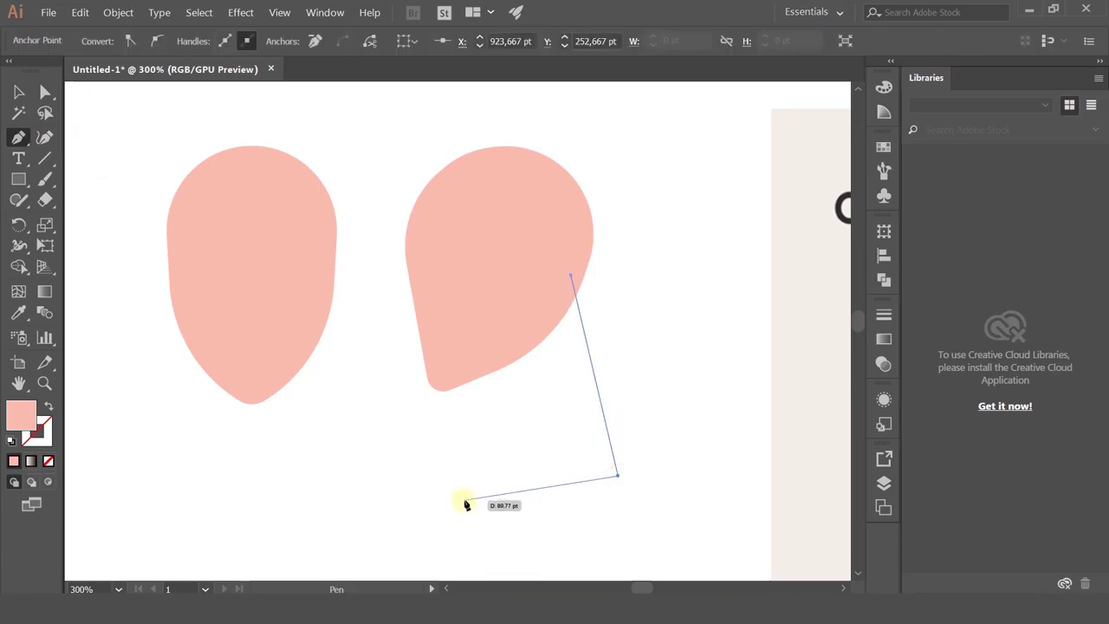
click(469, 500)
click(461, 370)
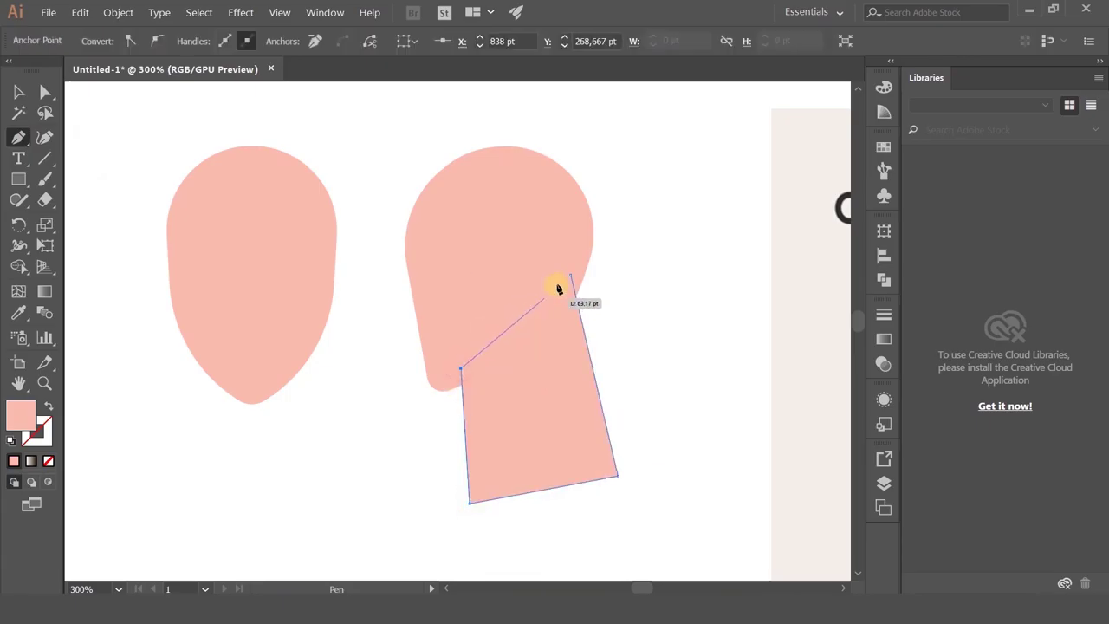
click(571, 277)
click(17, 91)
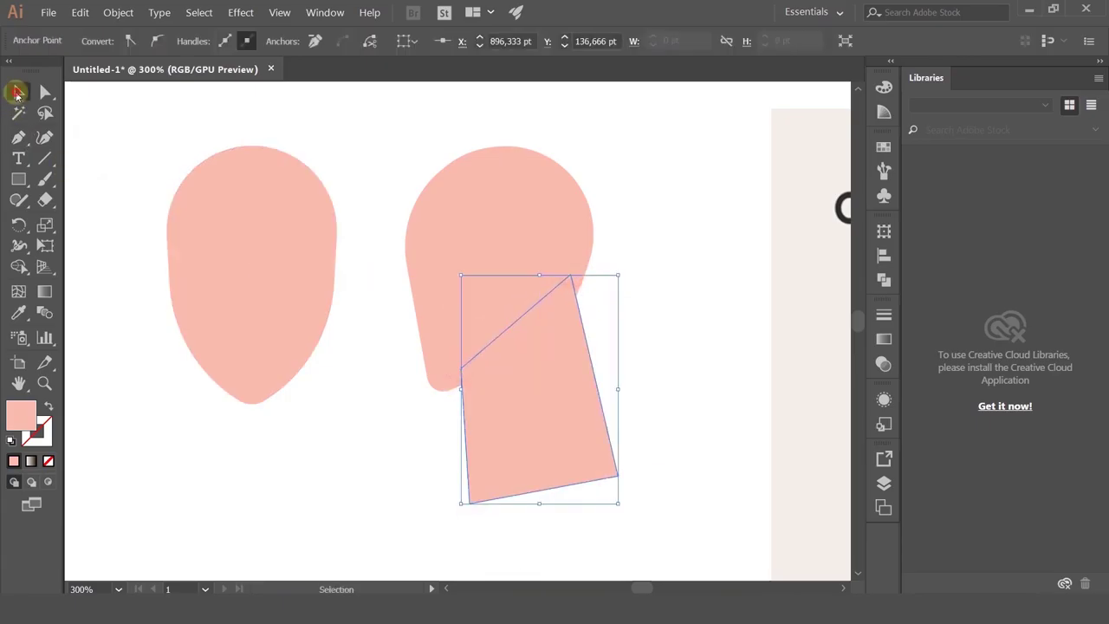
- Increase the corner rounding of the second head's chin for a softer jaw
click(437, 254)
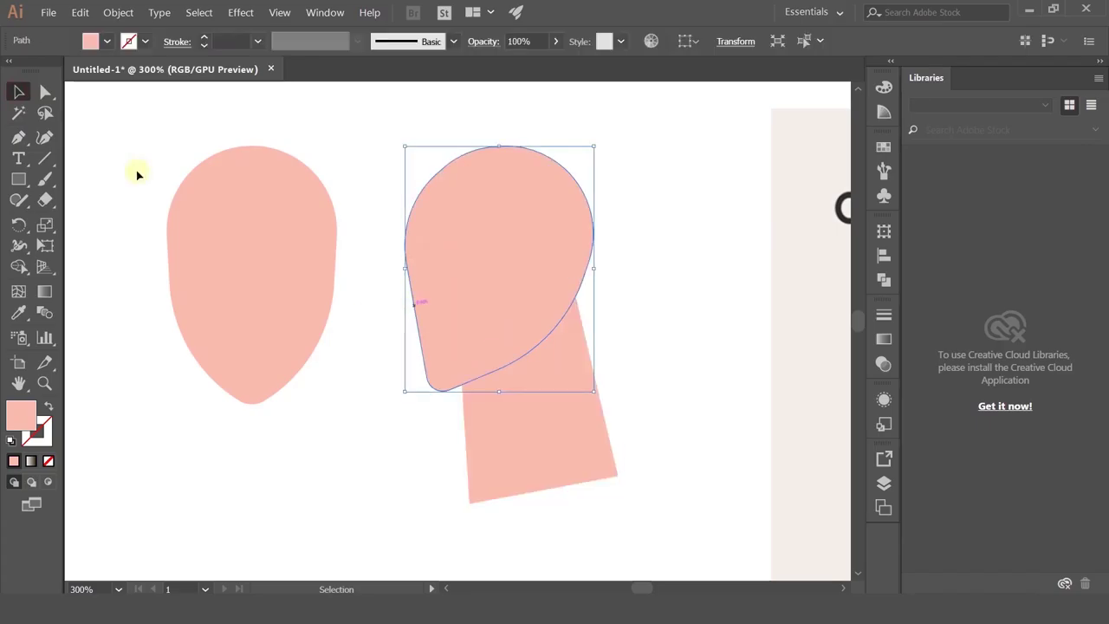
click(45, 91)
drag(445, 380, 476, 370)
click(17, 92)
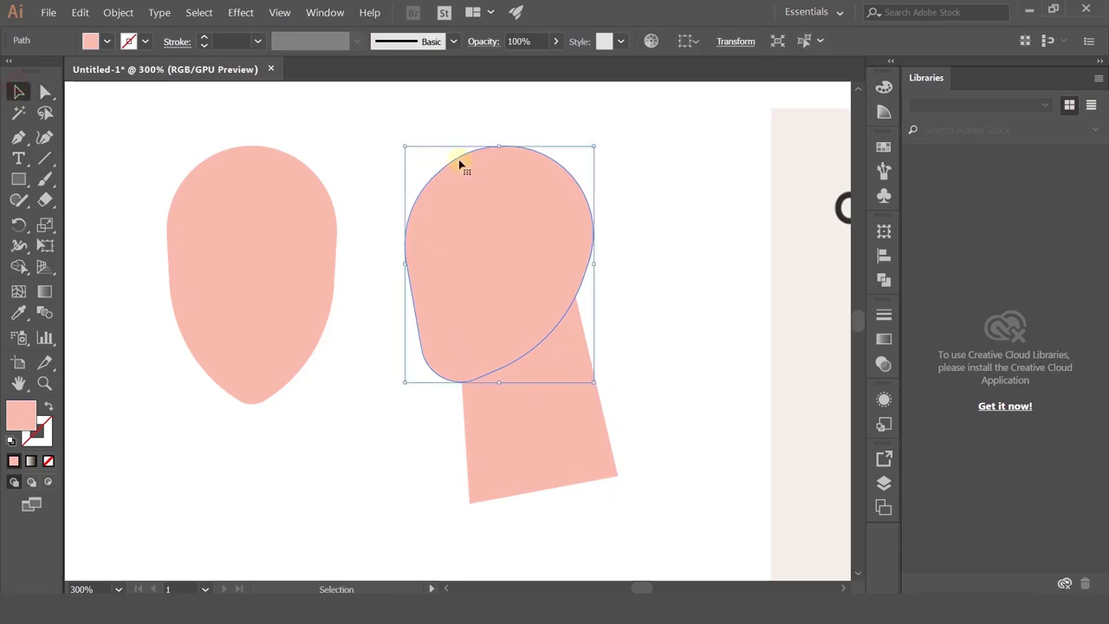
- Move the second head shape down and slightly forward over the neck
click(362, 139)
drag(500, 217, 488, 252)
click(614, 312)
click(534, 453)
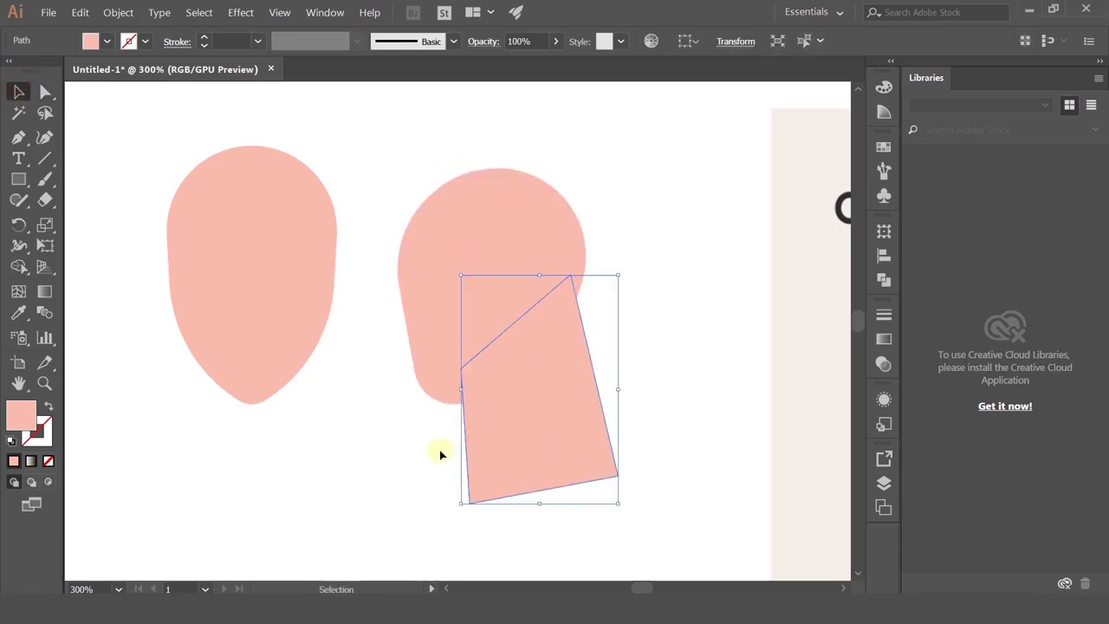
click(416, 461)
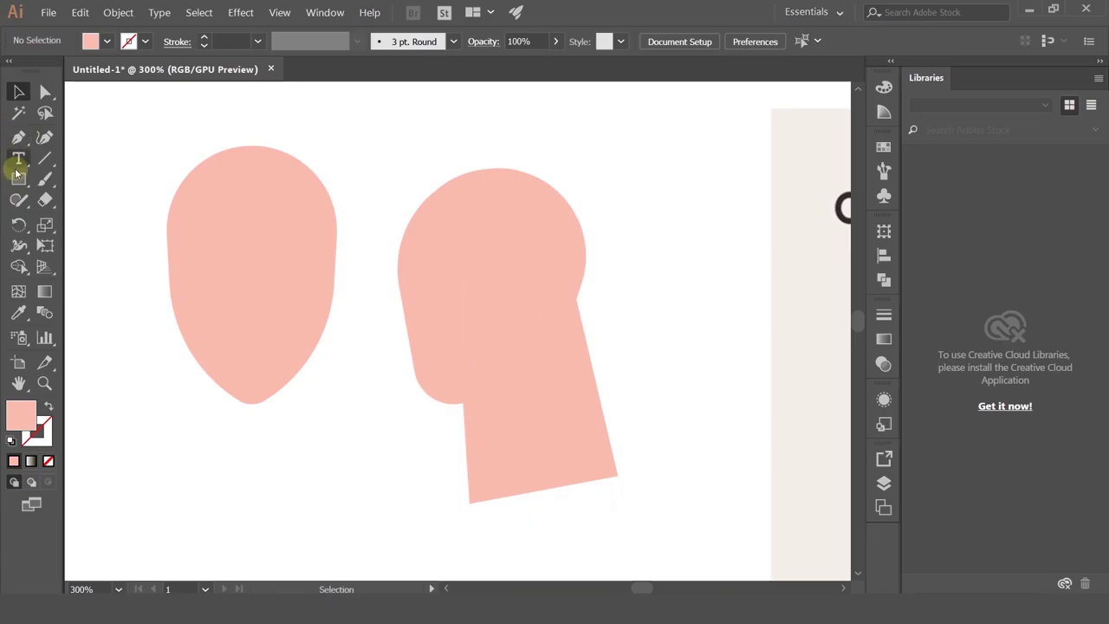
- Draw a closed, thin curved nose shape with the Pen tool near the front of the second head
drag(17, 177, 54, 220)
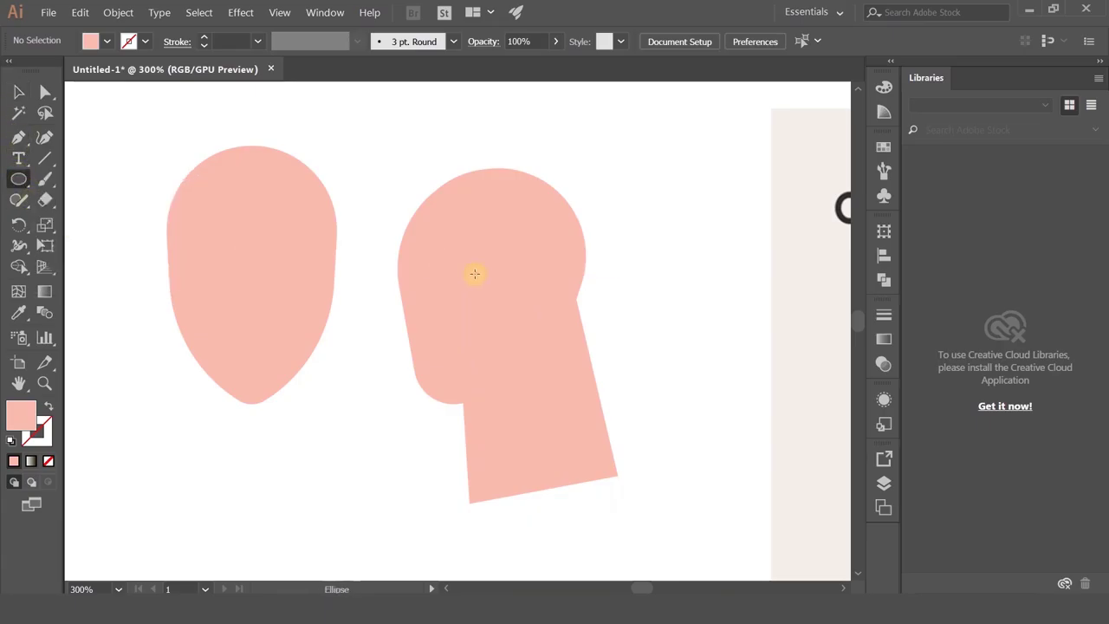
scroll(457, 297, up, 3)
key(p)
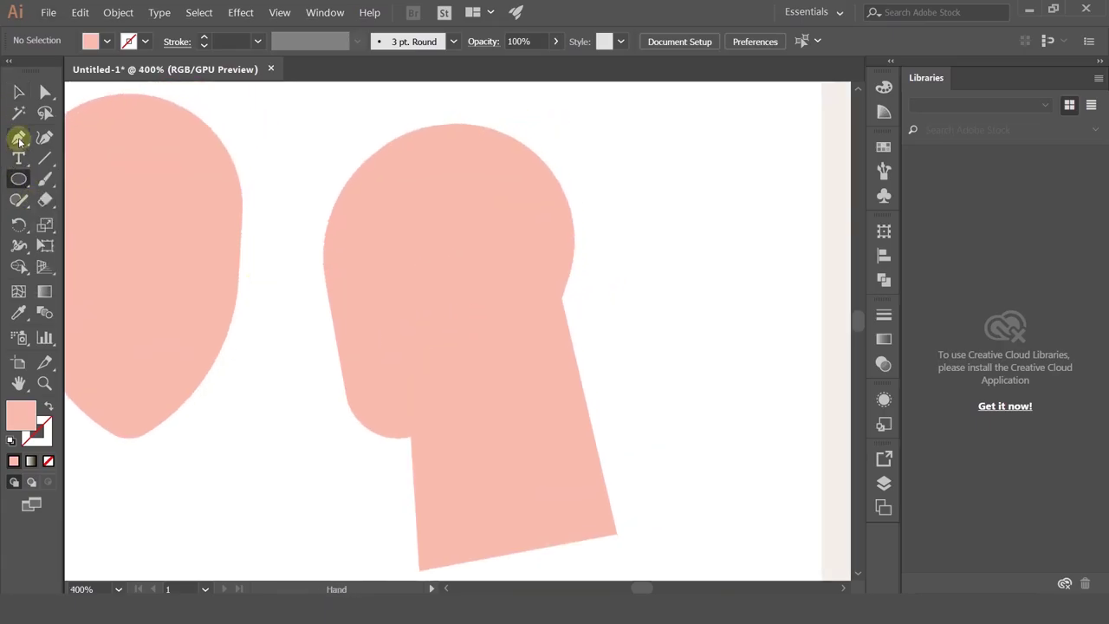
drag(366, 358, 352, 364)
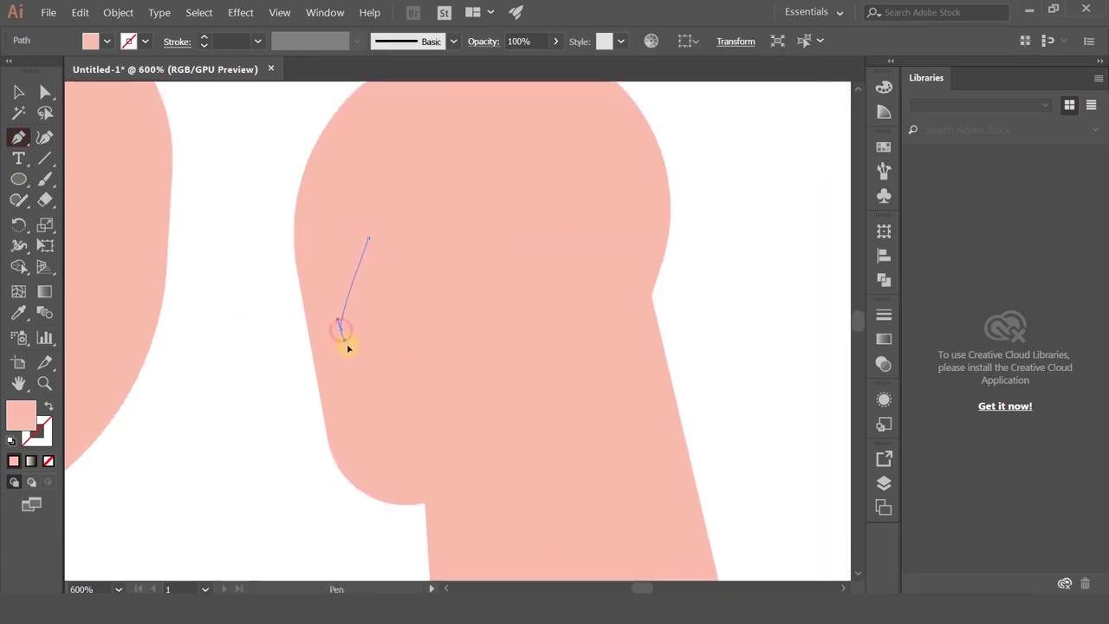
drag(350, 356, 350, 357)
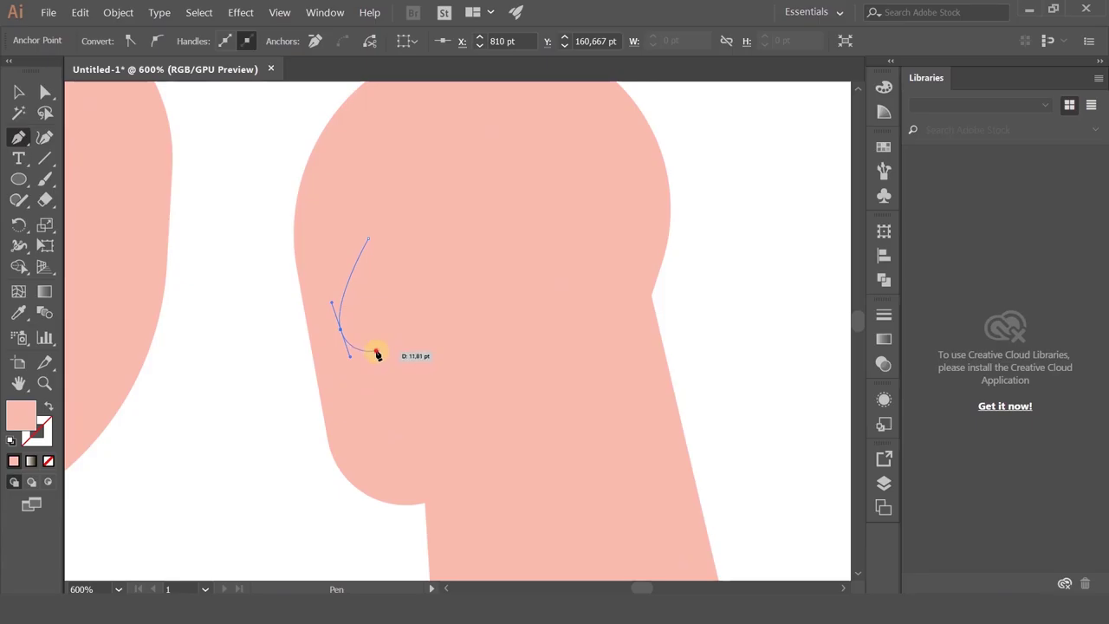
click(376, 351)
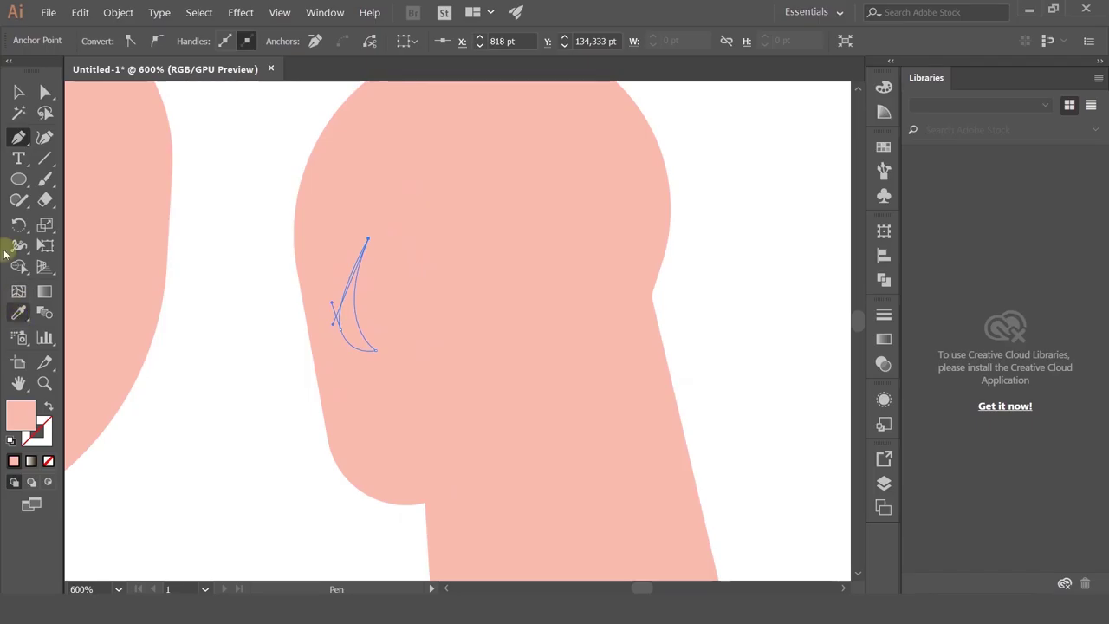
click(18, 91)
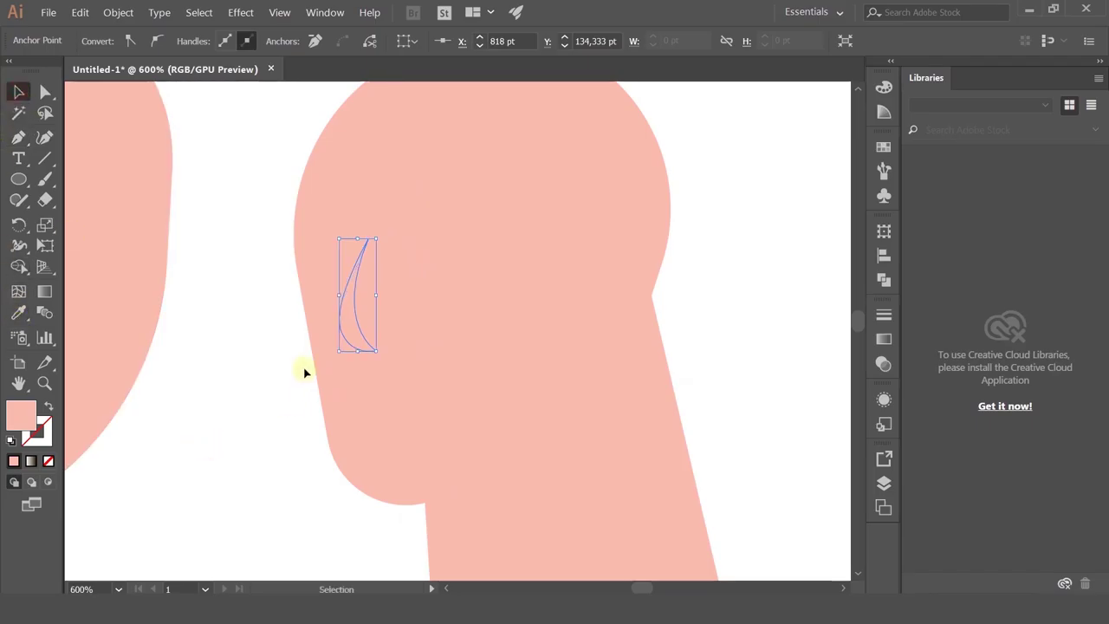
- Set the nose shape's blending mode to Multiply so it darkens against the second head's skin
click(884, 338)
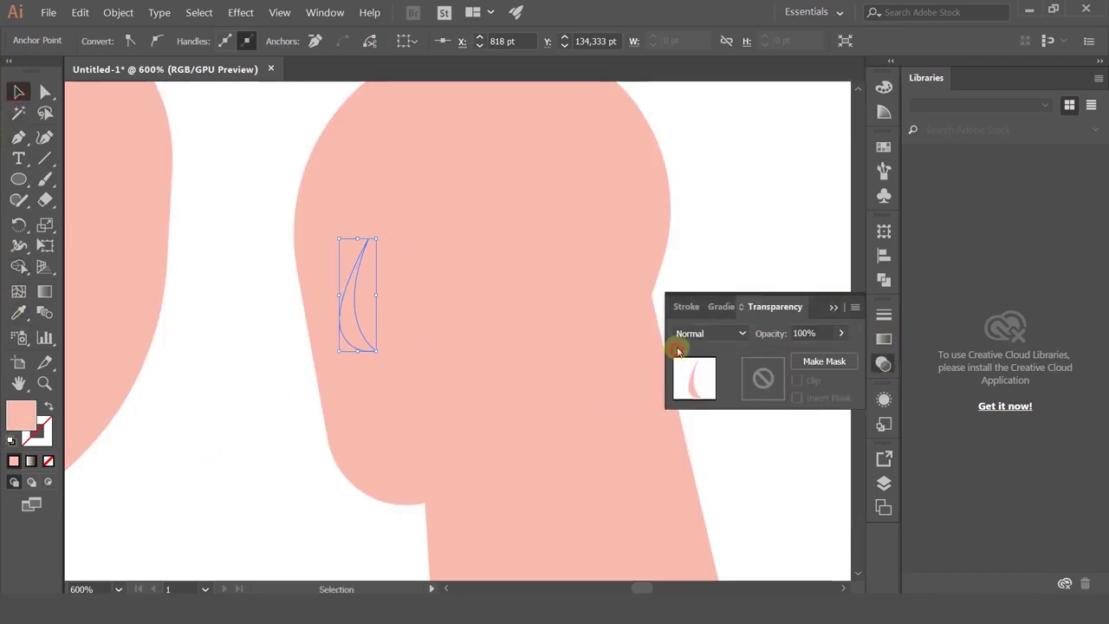
click(681, 335)
click(719, 53)
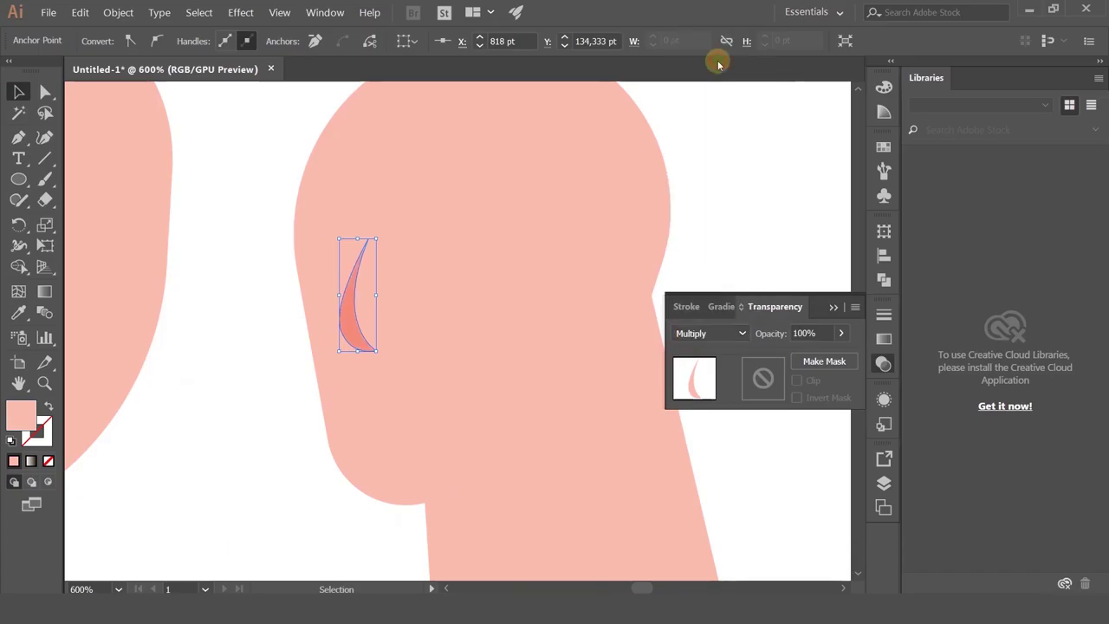
click(265, 154)
scroll(265, 153, down, 2)
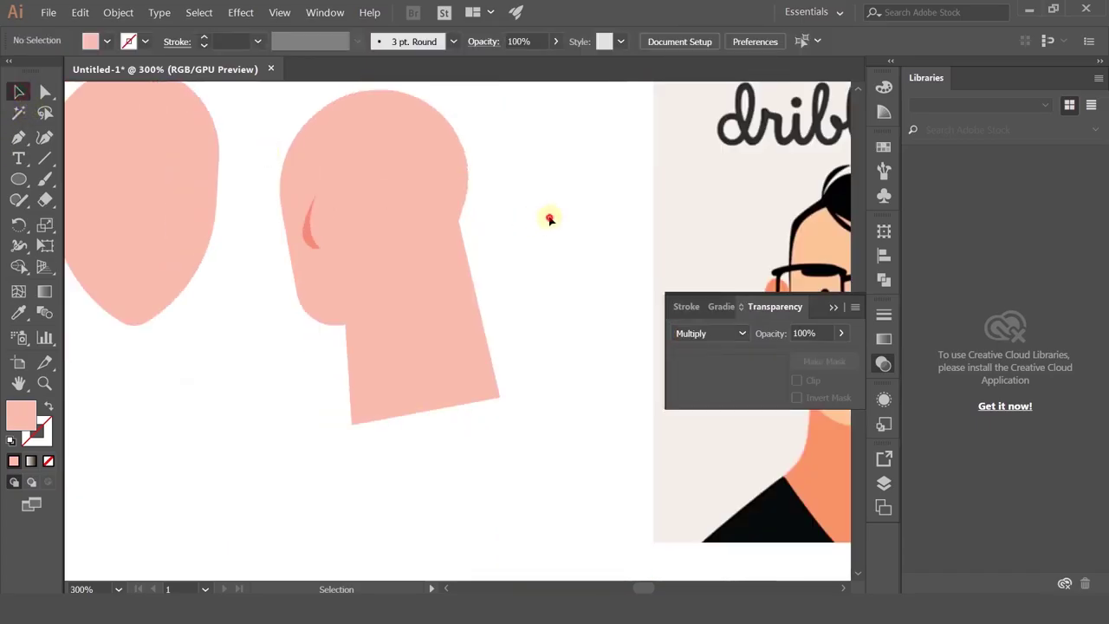
- Reshape the second head's neck by repositioning its four corner anchor points, making it narrower and more upright
scroll(359, 223, up, 2)
click(520, 408)
click(45, 91)
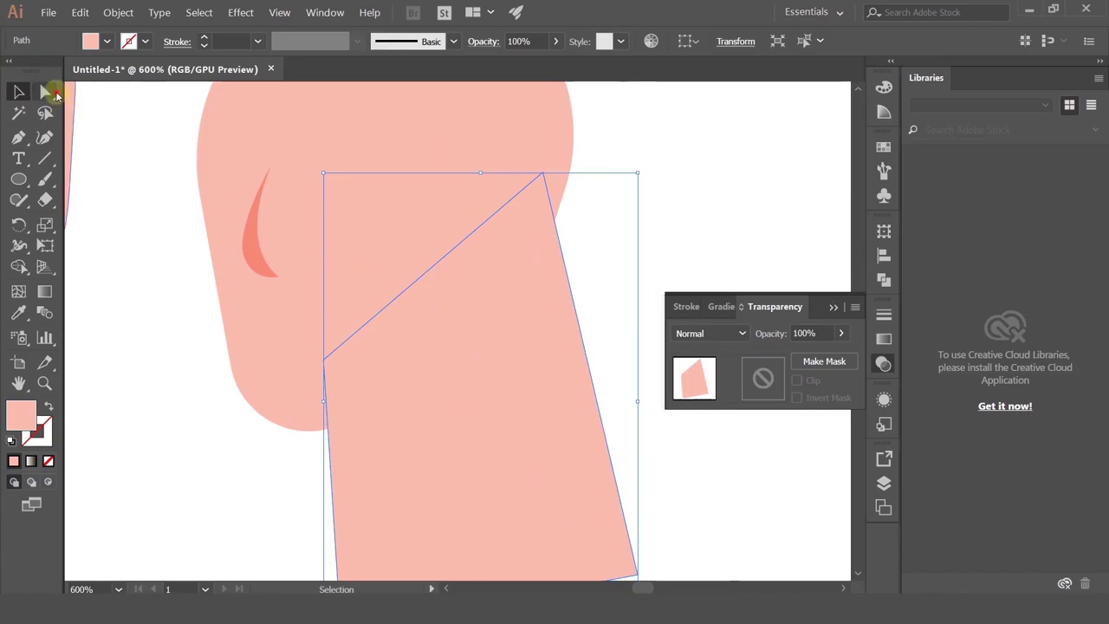
scroll(554, 239, down, 2)
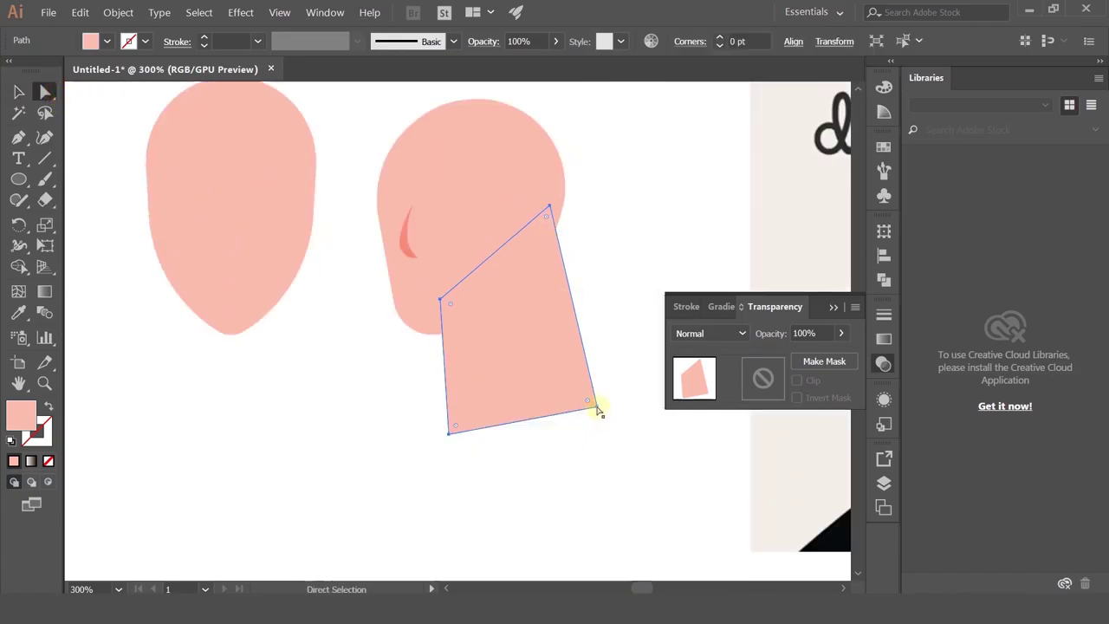
drag(596, 408, 565, 412)
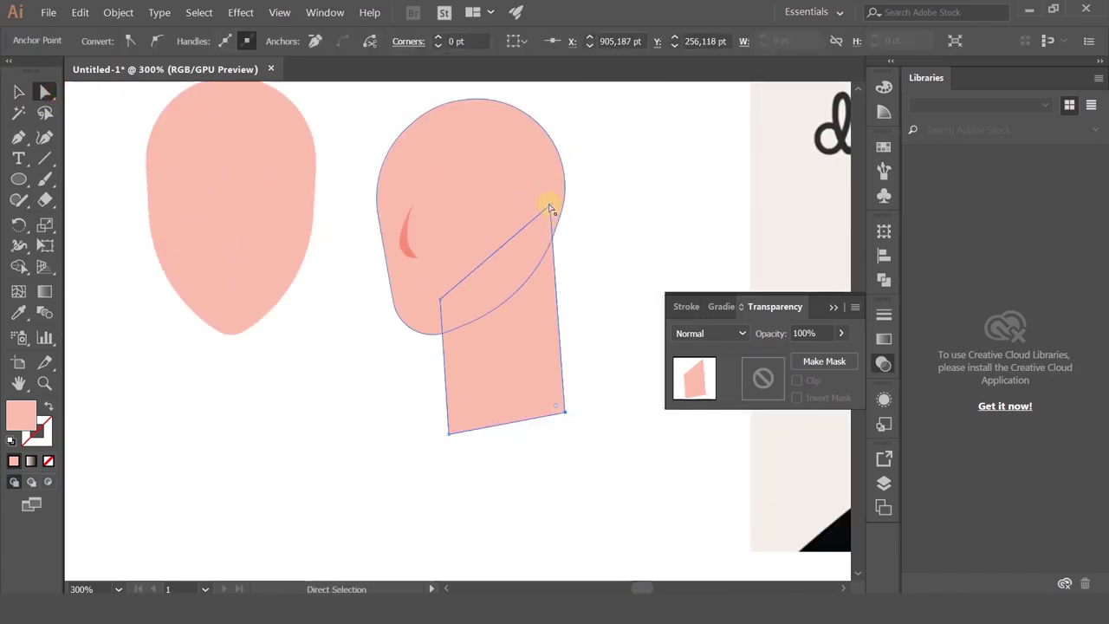
drag(550, 208, 539, 212)
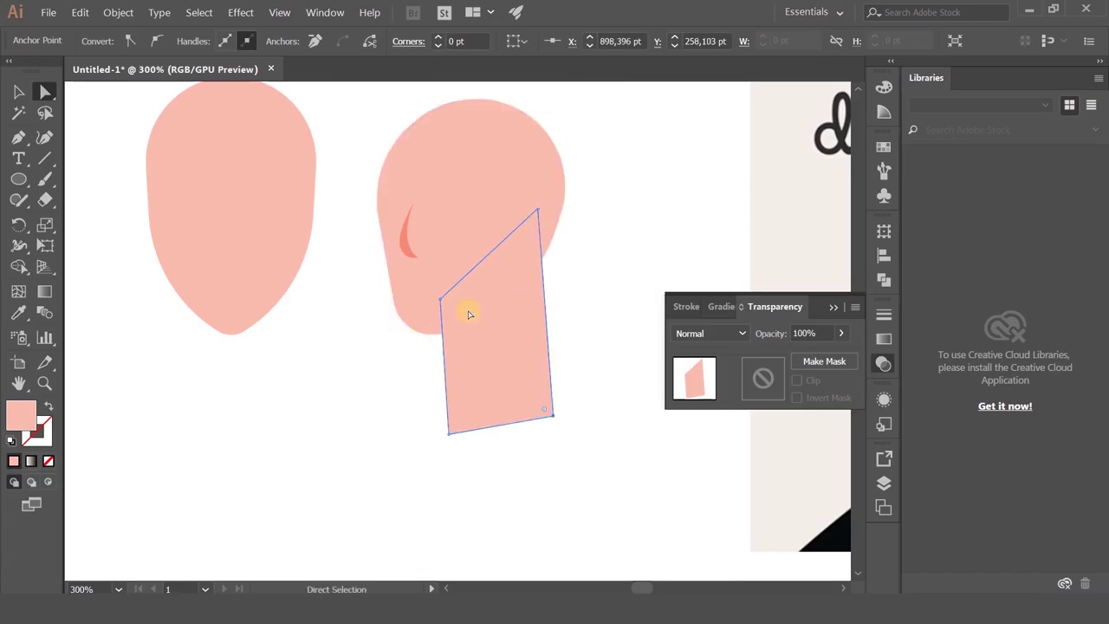
drag(441, 302, 430, 307)
drag(449, 432, 437, 439)
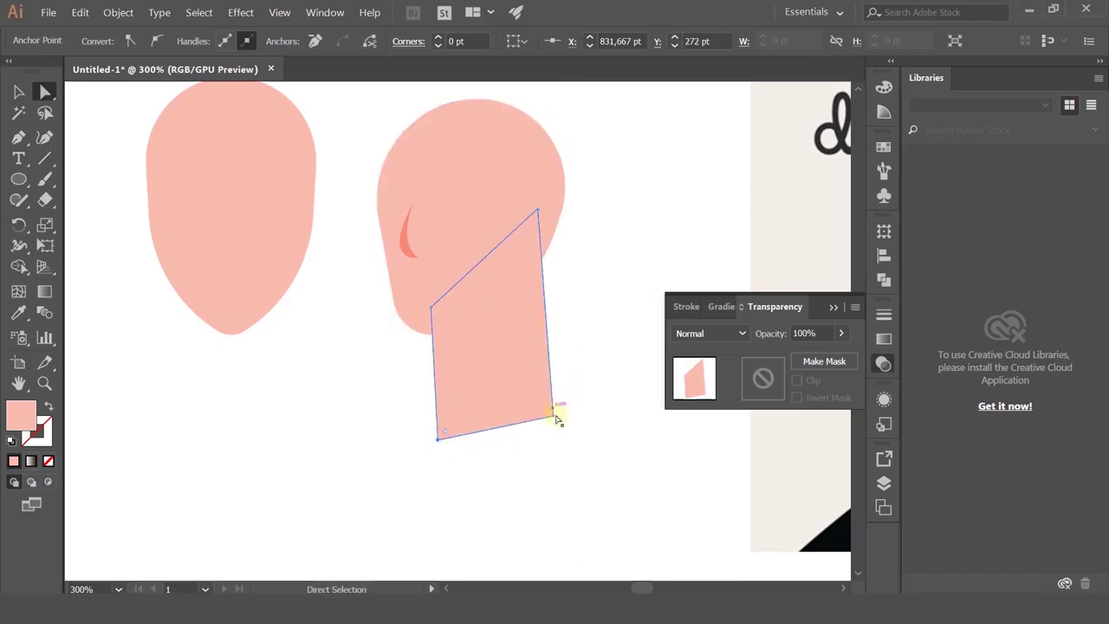
drag(555, 420, 568, 414)
drag(538, 208, 547, 209)
click(594, 326)
drag(594, 327, 540, 344)
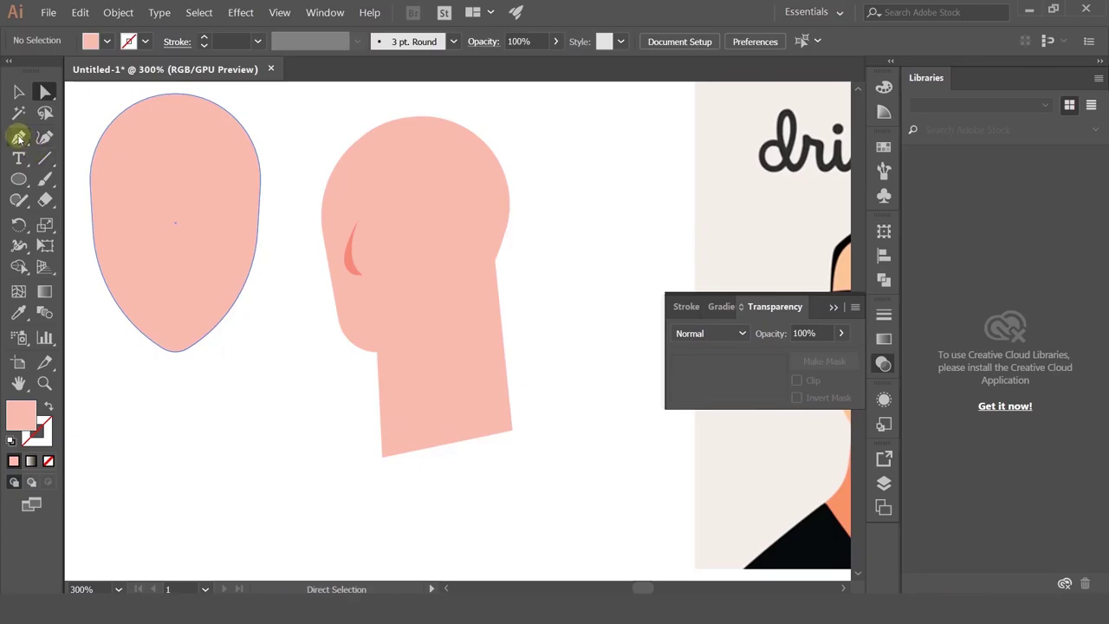
- Draw a small vertical ellipse as an eye behind the nose and fill it with dark brown #5E403C
click(19, 179)
scroll(386, 221, up, 3)
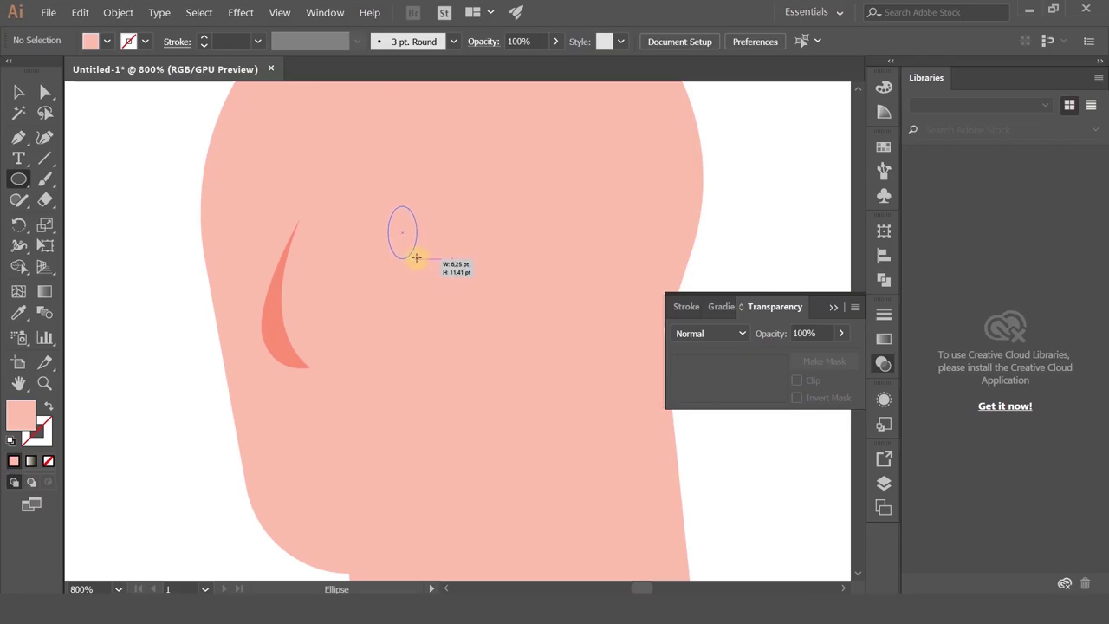
drag(411, 249, 412, 250)
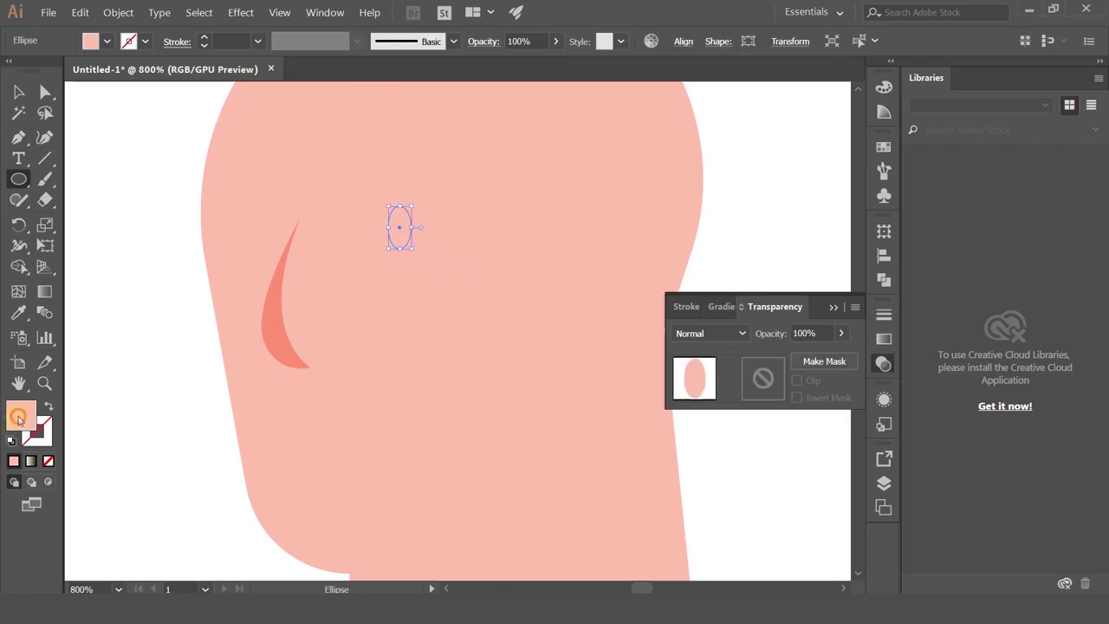
double_click(18, 420)
click(695, 268)
click(1021, 139)
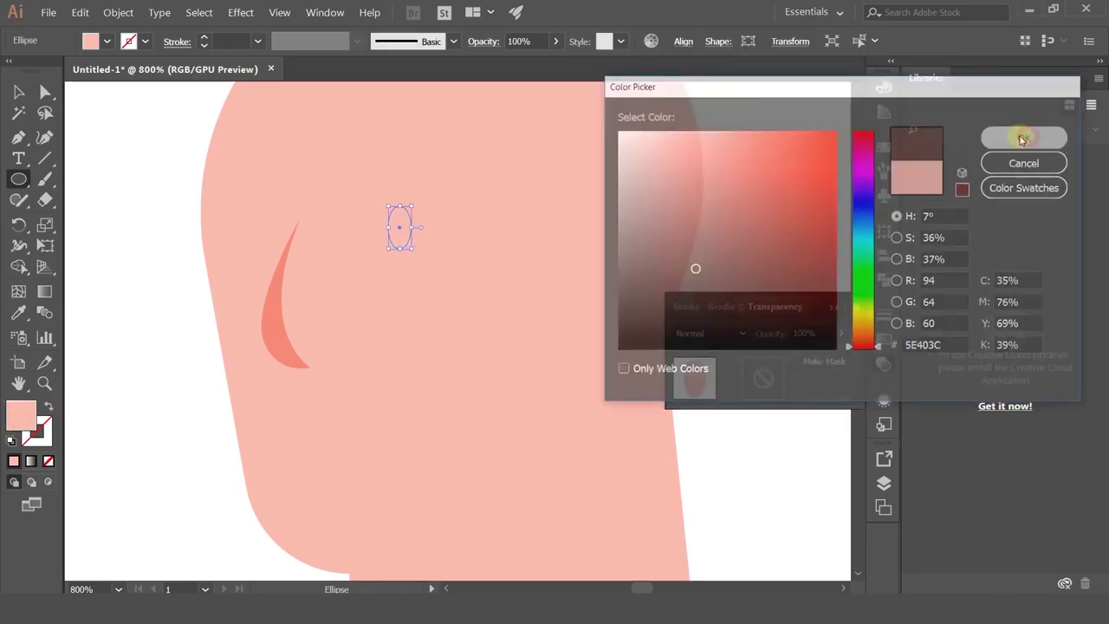
- Duplicate the dark brown eye horizontally to the front edge of the face, on the other side of the nose
click(17, 92)
click(127, 196)
drag(146, 210, 208, 271)
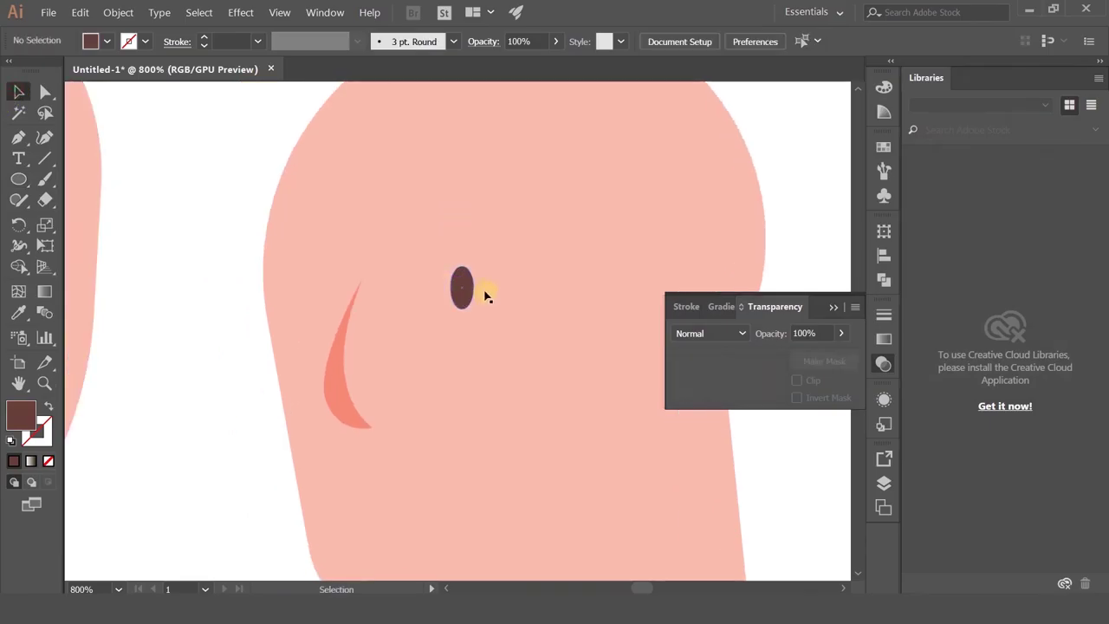
drag(367, 295, 319, 289)
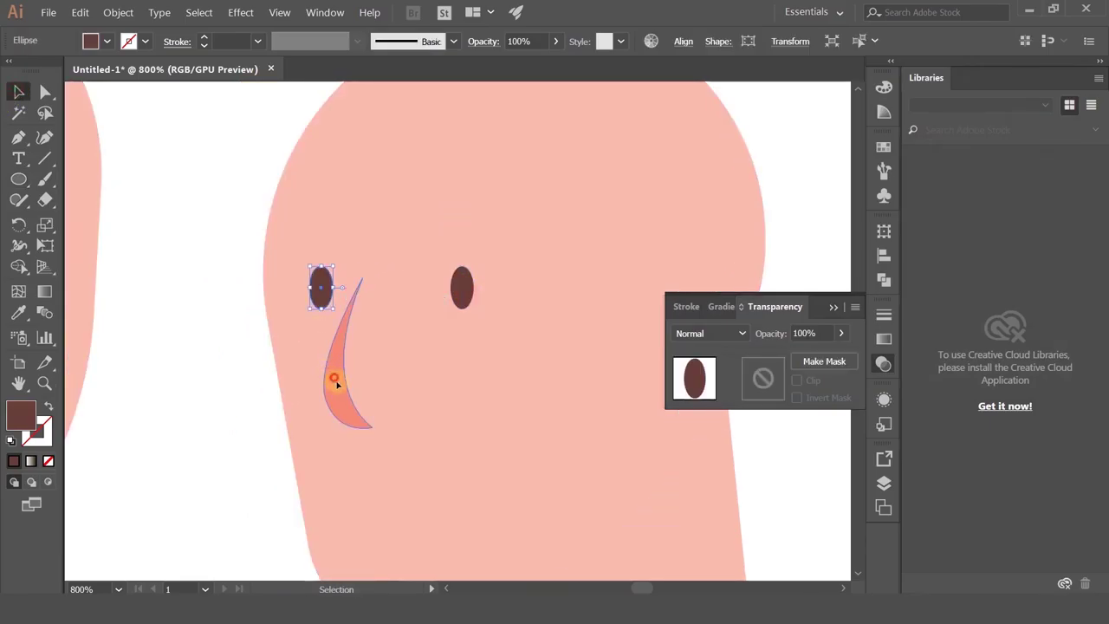
- Lengthen the nose shape and position it between the eyes so its tip starts above eye level
click(334, 379)
mouse_move(352, 286)
mouse_down()
mouse_move(352, 257)
mouse_move(352, 269)
mouse_up()
drag(331, 367, 332, 347)
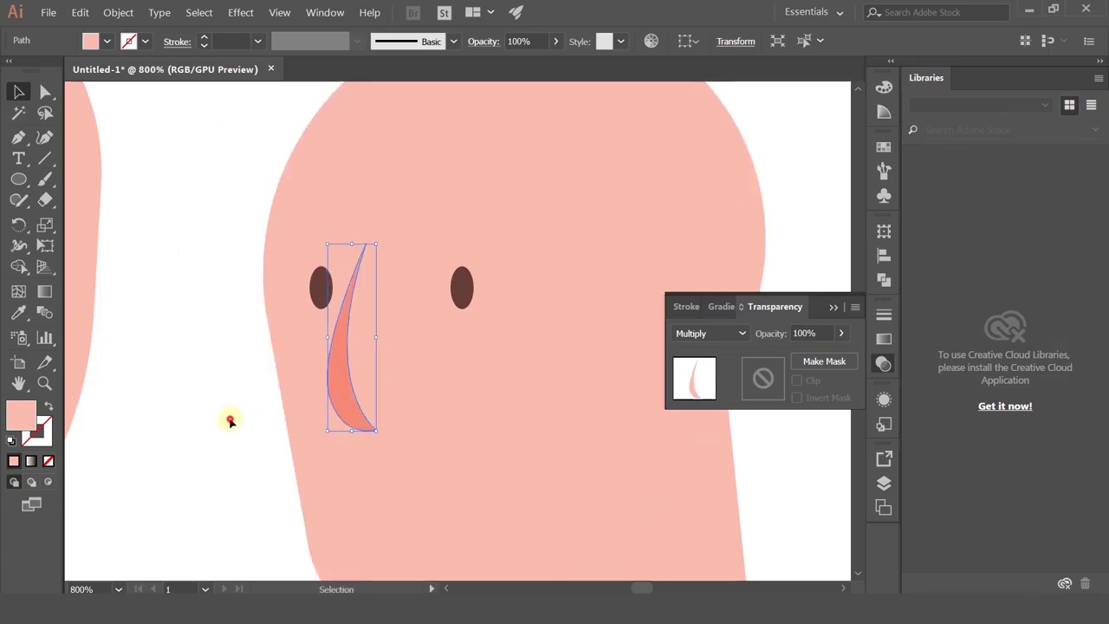
click(231, 418)
click(18, 137)
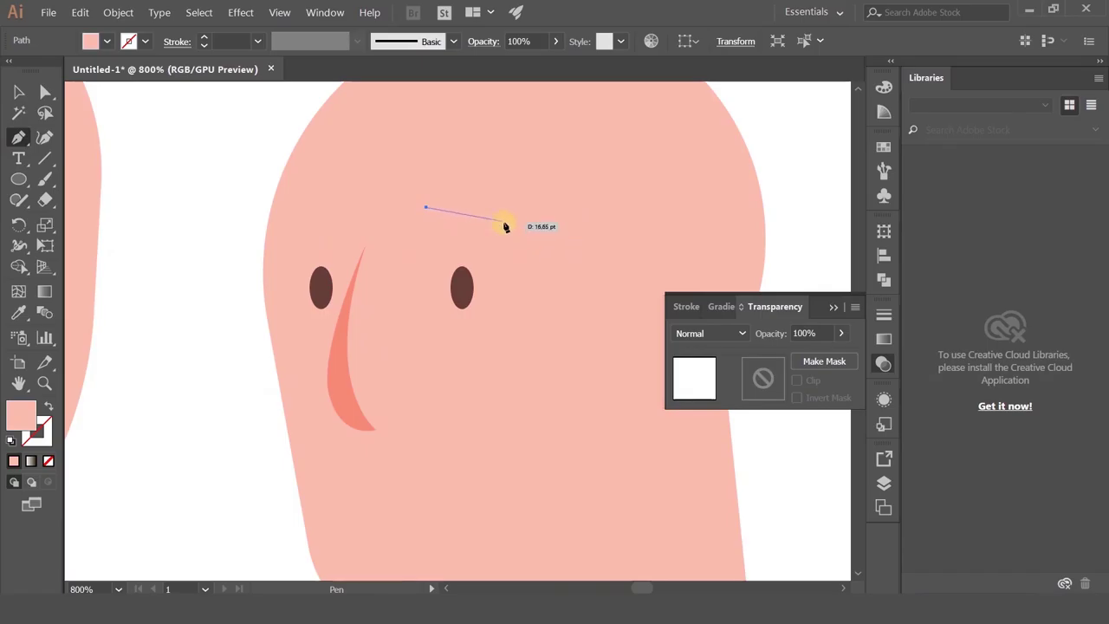
drag(538, 259, 539, 260)
key(ctrl+z)
key(ctrl+z)
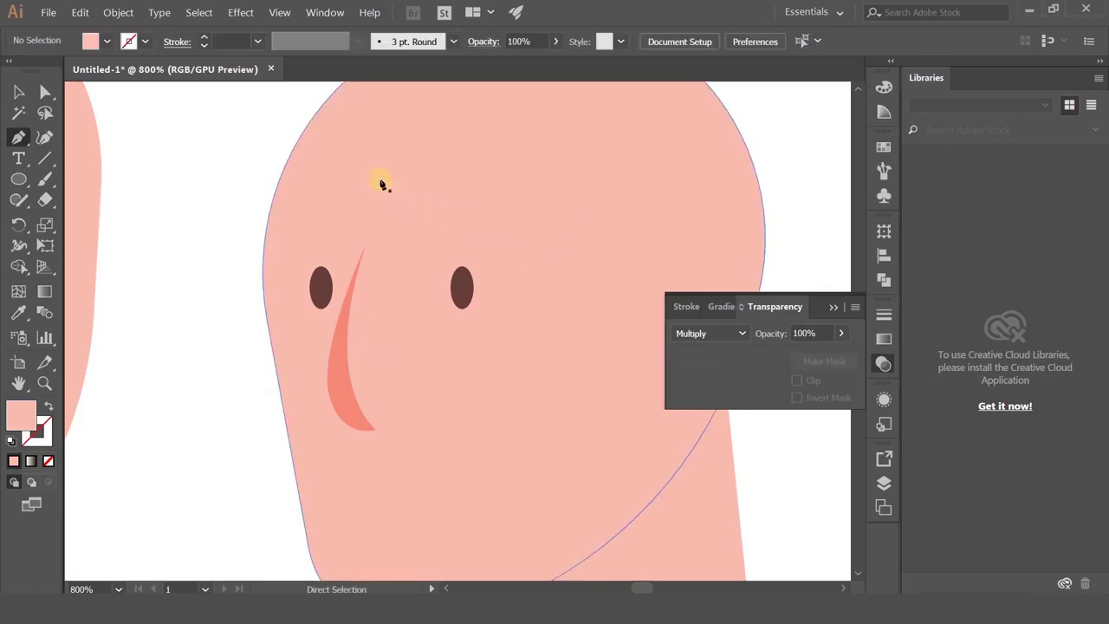
- Draw a closed, thick eyebrow shape with the Pen tool above the rear eye, tapering to a point toward the back
click(379, 179)
drag(392, 240, 422, 258)
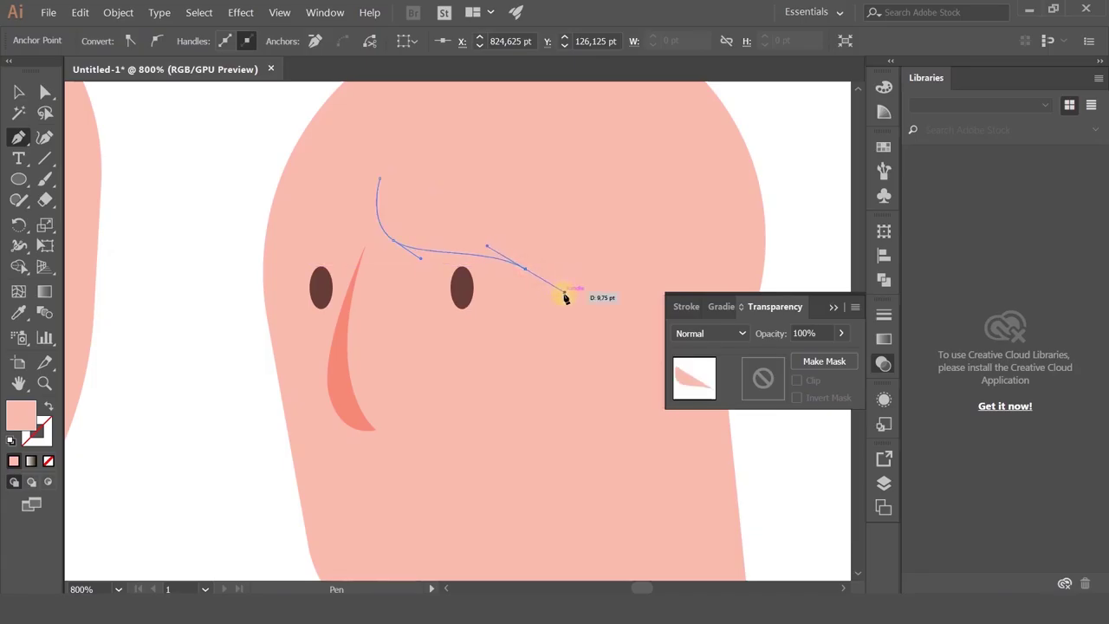
drag(564, 293, 565, 293)
key(ctrl+z)
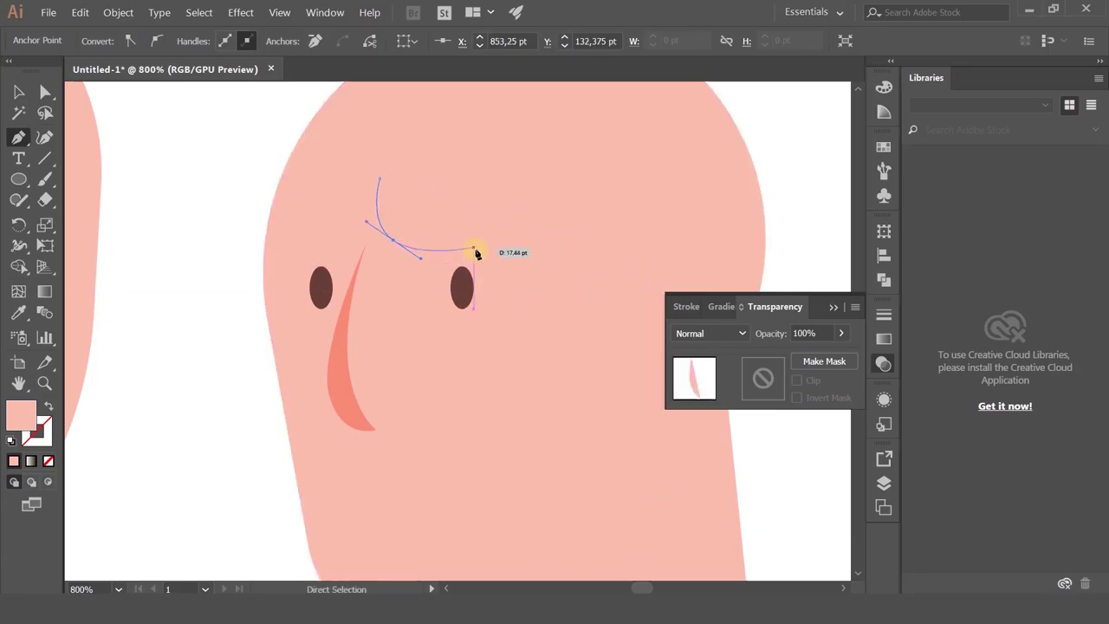
drag(489, 255, 535, 278)
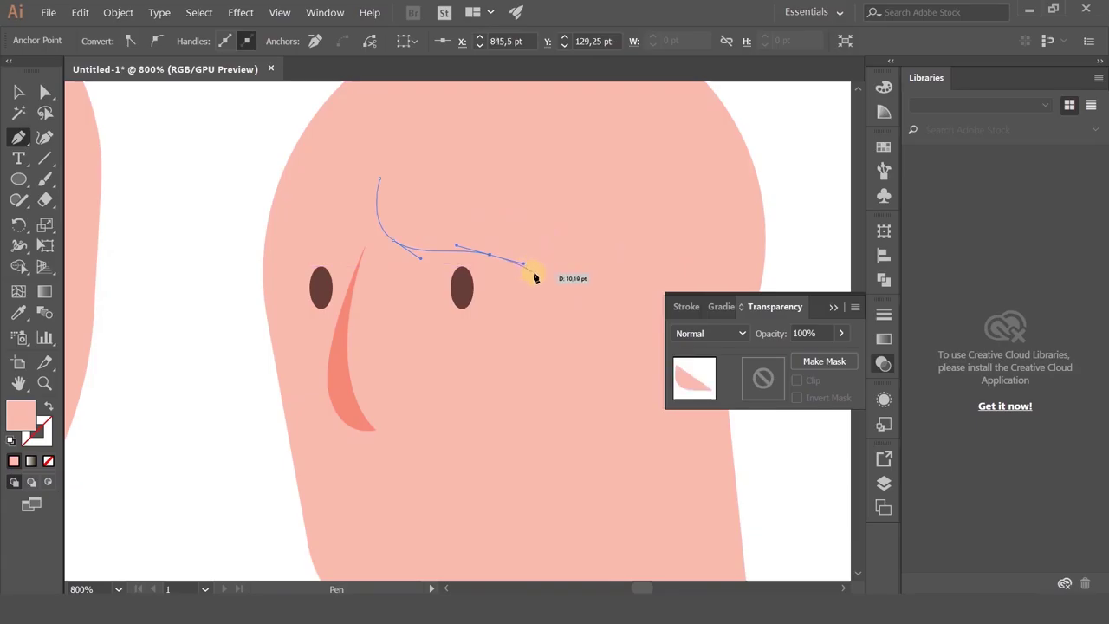
click(535, 268)
drag(491, 204, 464, 180)
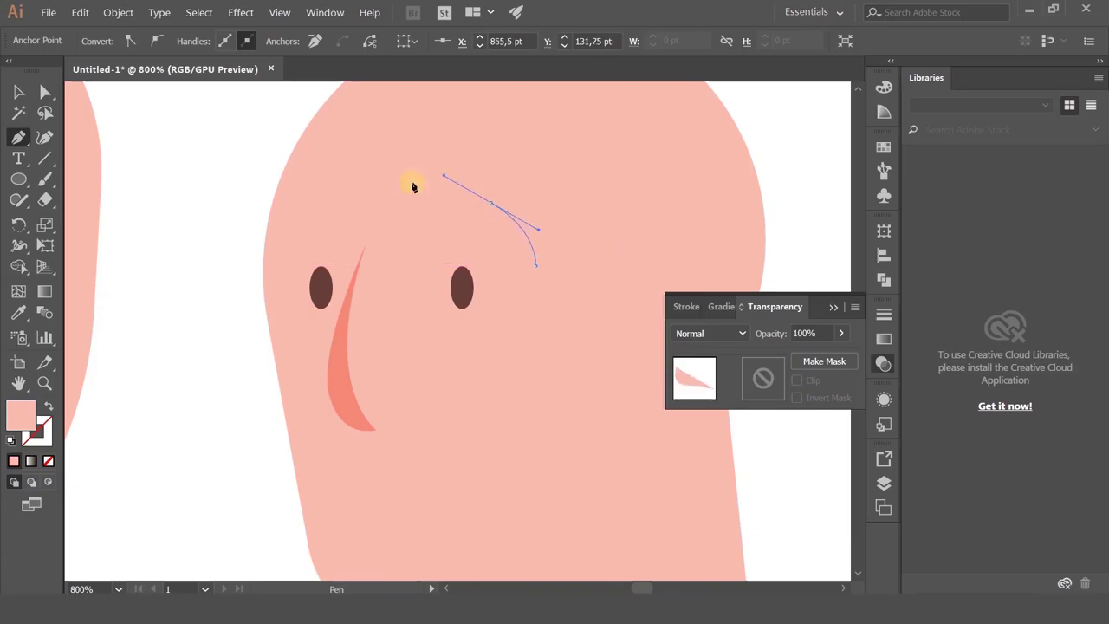
mouse_move(379, 178)
mouse_down()
mouse_move(388, 181)
mouse_move(375, 176)
mouse_up()
key(ctrl+z)
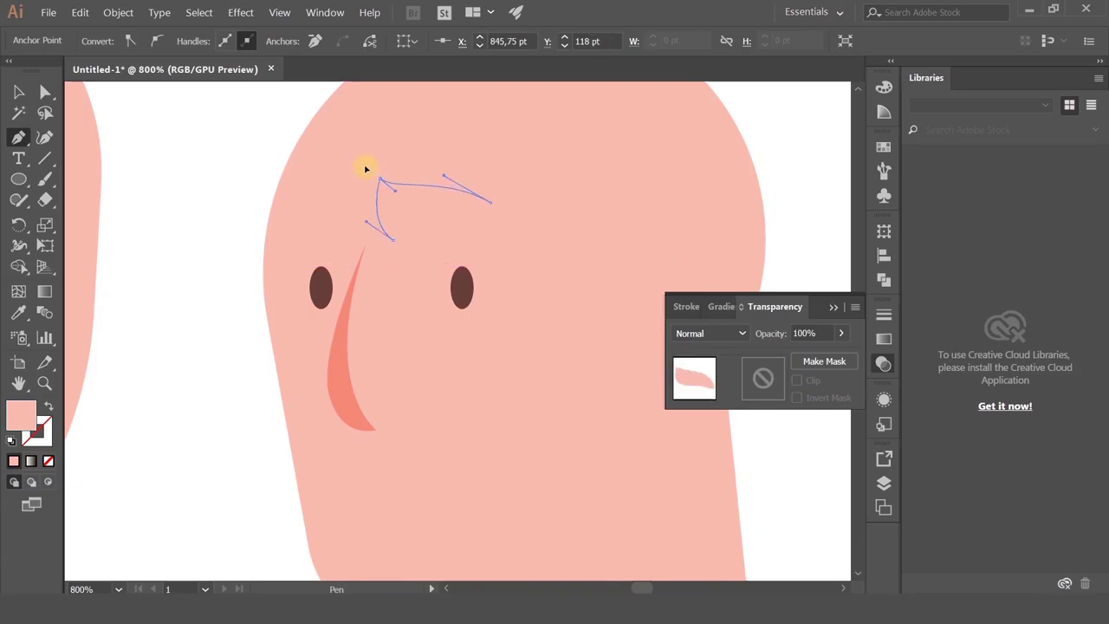
- Fill the rear eyebrow with the eye's dark brown using the Eyedropper and nudge it slightly
click(18, 312)
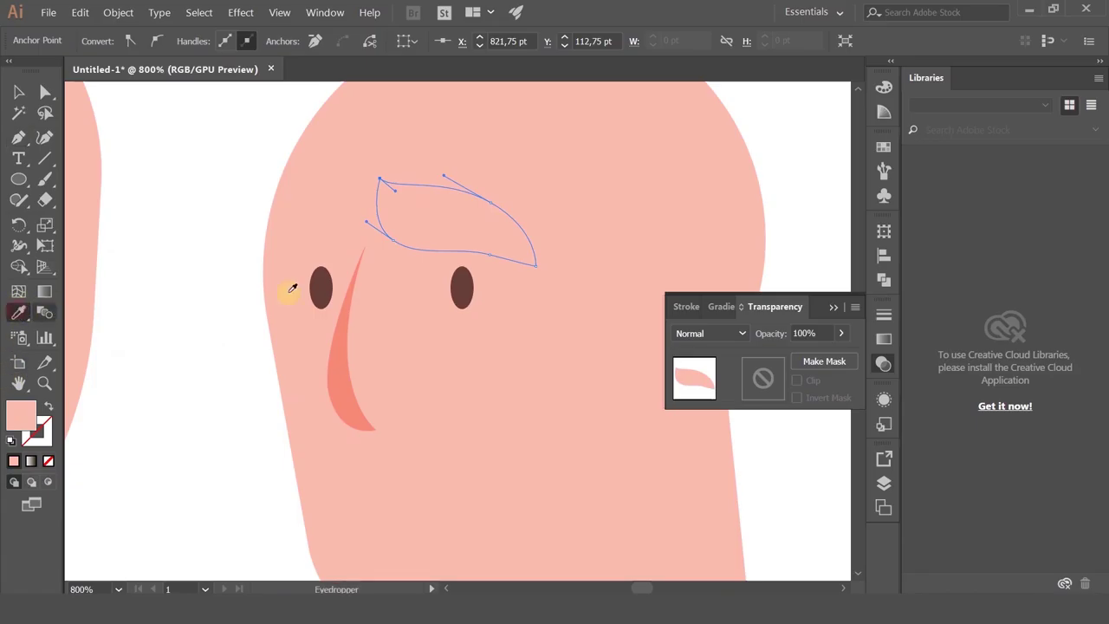
click(460, 289)
click(18, 92)
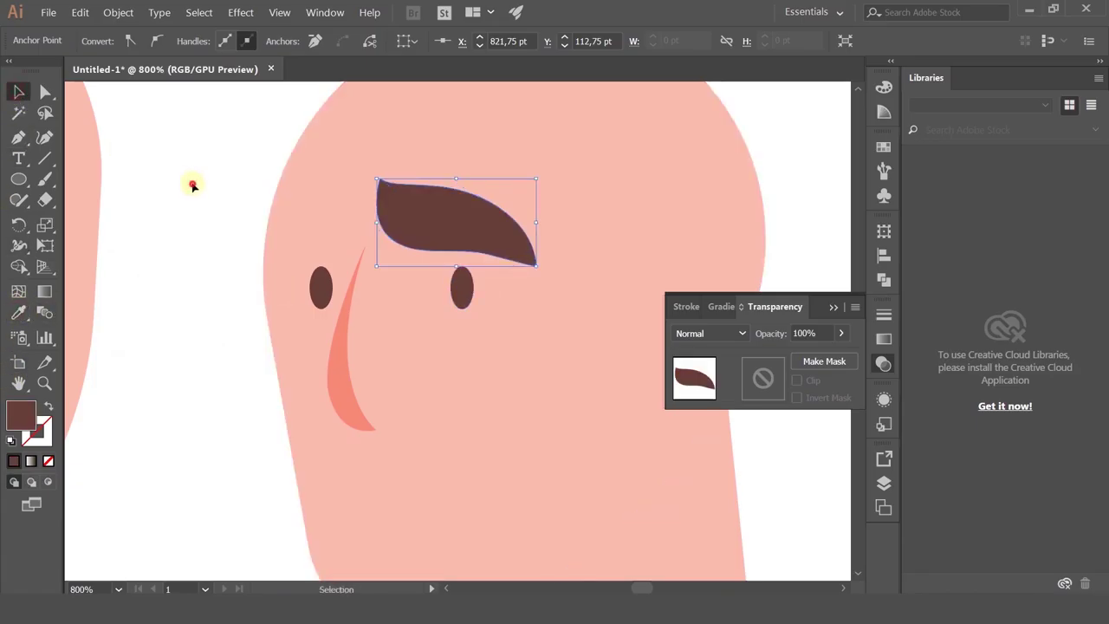
click(192, 182)
scroll(191, 182, down, 2)
scroll(191, 182, up, 1)
drag(362, 201, 367, 202)
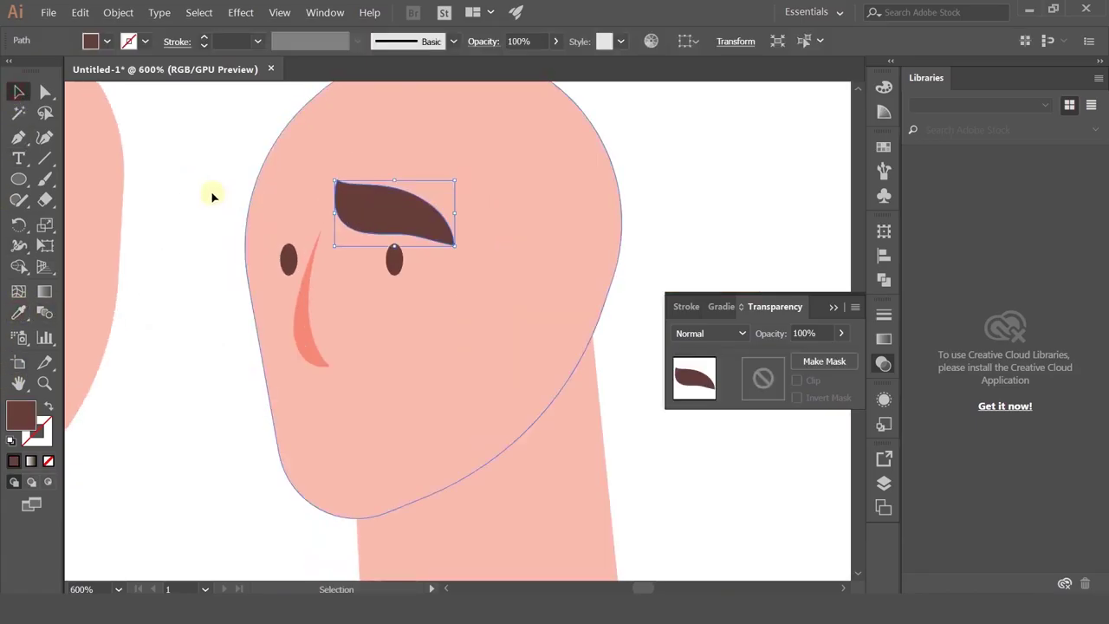
click(204, 187)
- Draw a closed, shorter dark brown eyebrow with the Pen tool above the front eye, tapering toward the face's front edge
key(p)
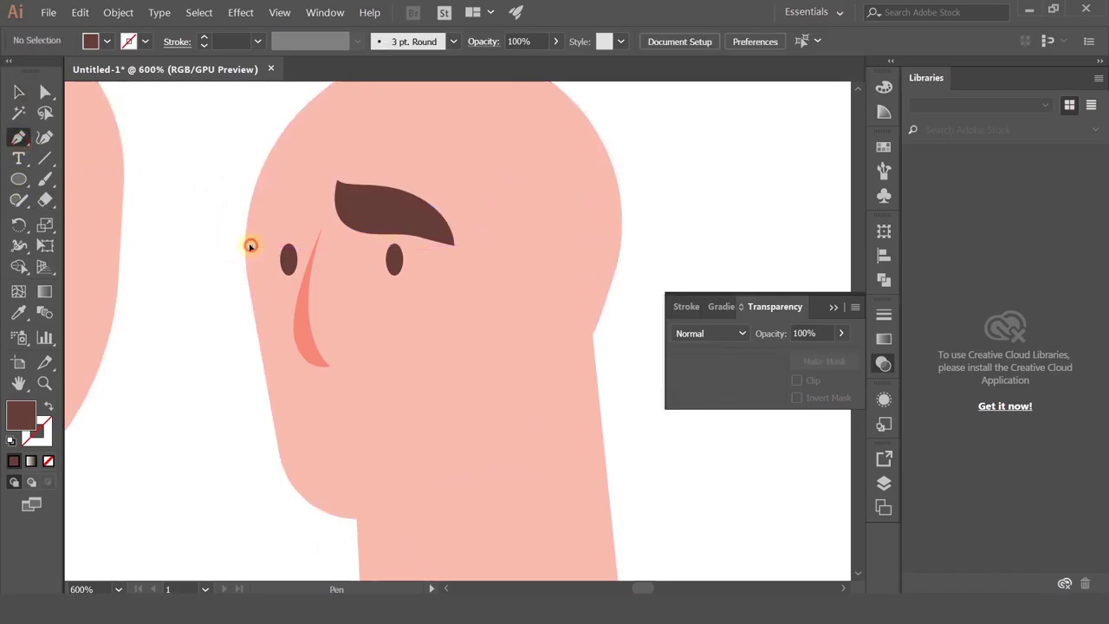
click(250, 244)
drag(306, 226, 306, 225)
click(307, 208)
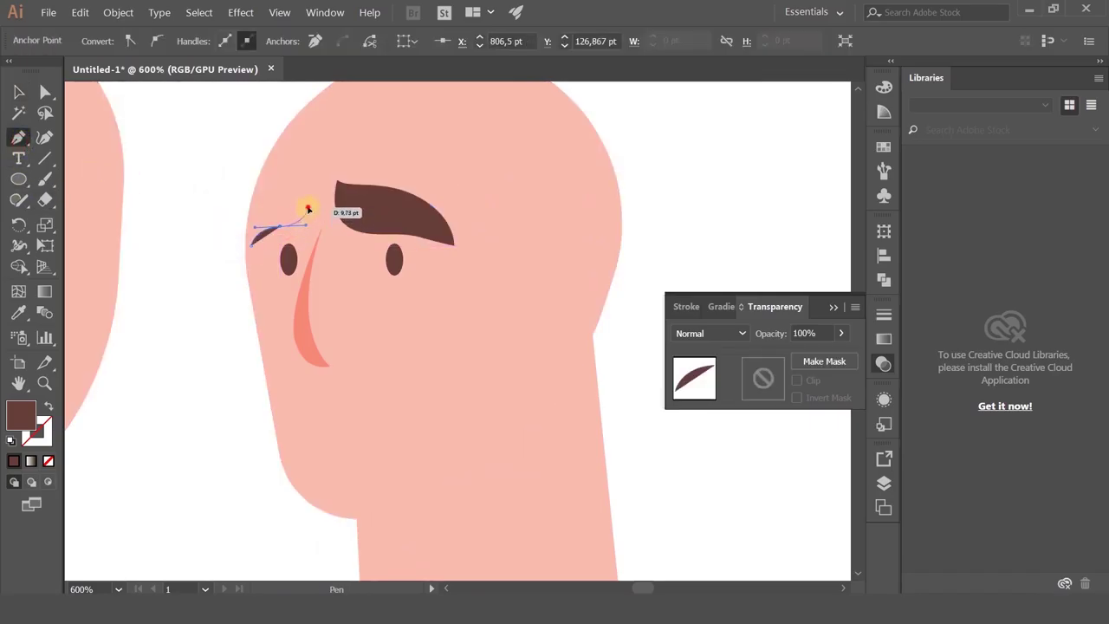
drag(307, 182, 251, 203)
click(249, 244)
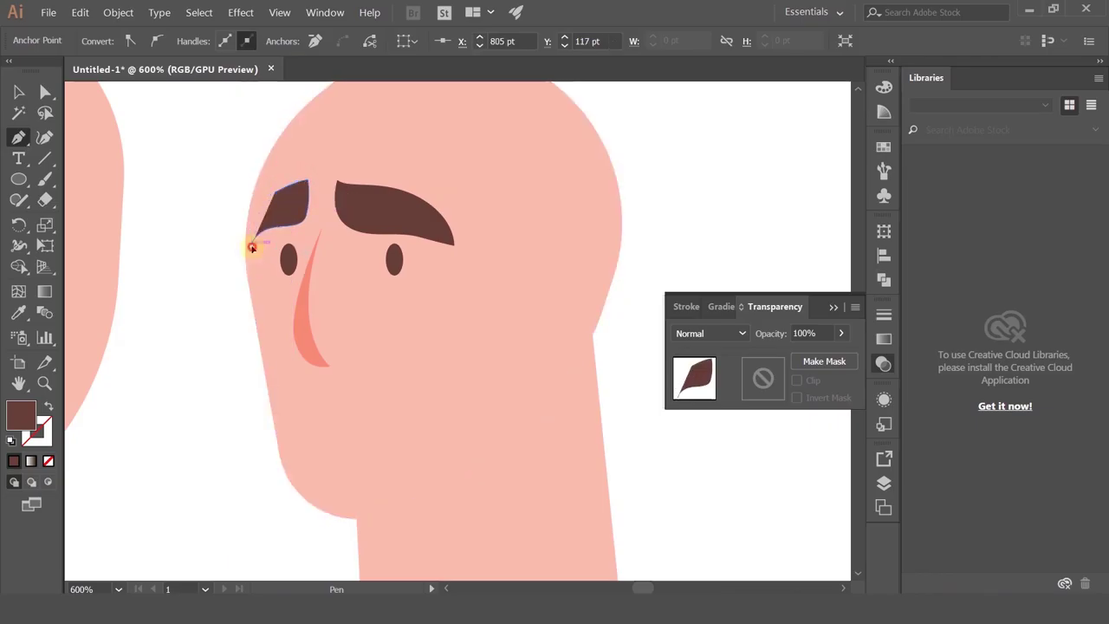
click(16, 90)
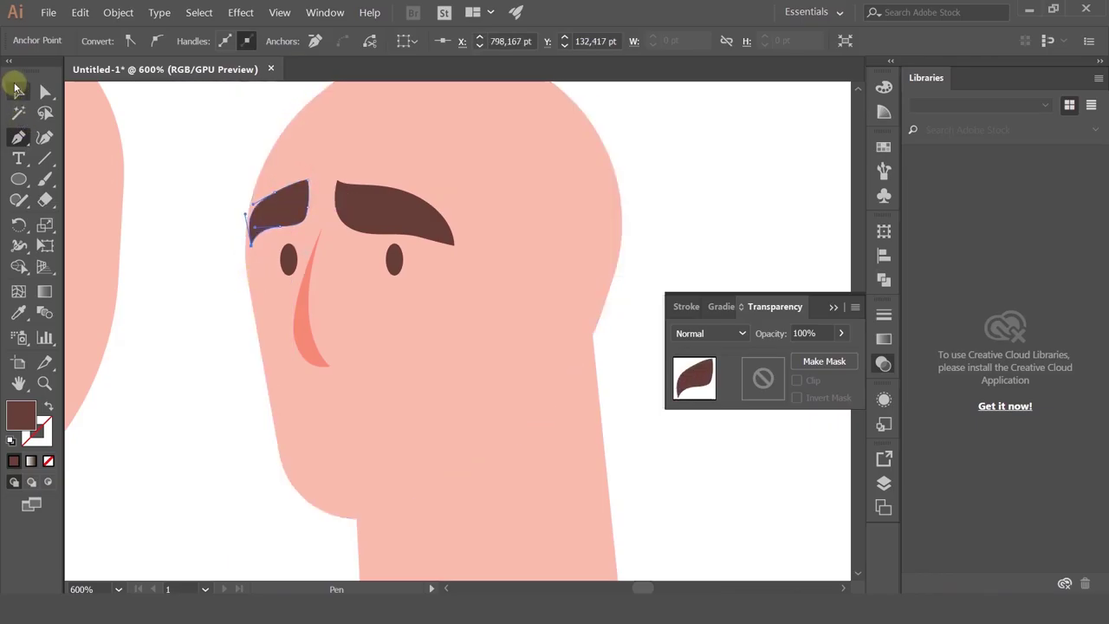
click(105, 141)
scroll(256, 199, down, 1)
click(543, 348)
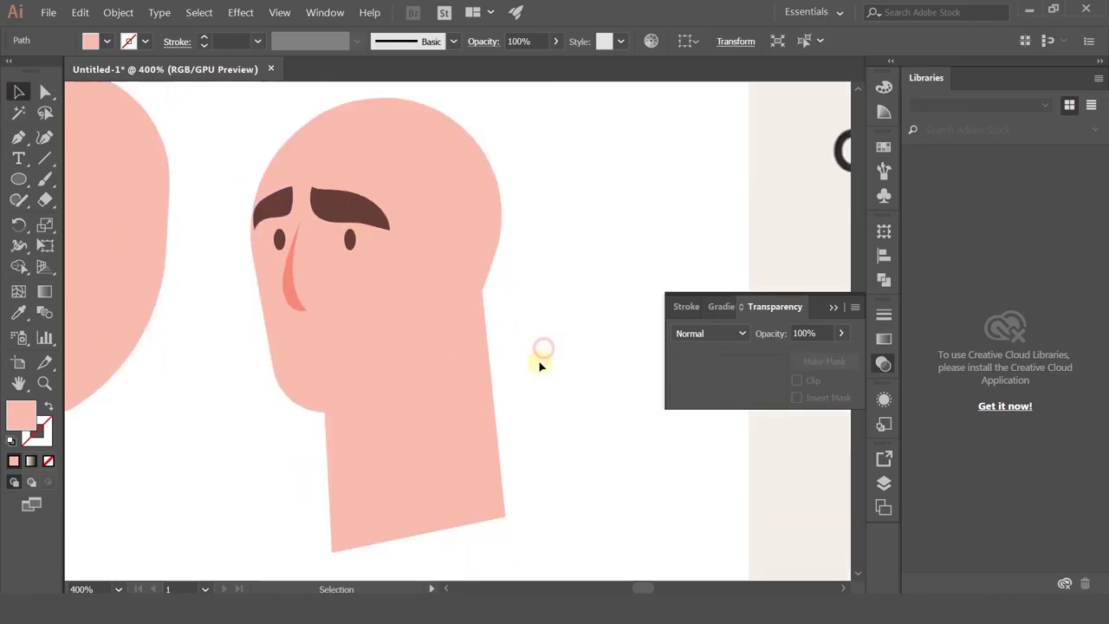
drag(320, 299, 339, 269)
click(19, 137)
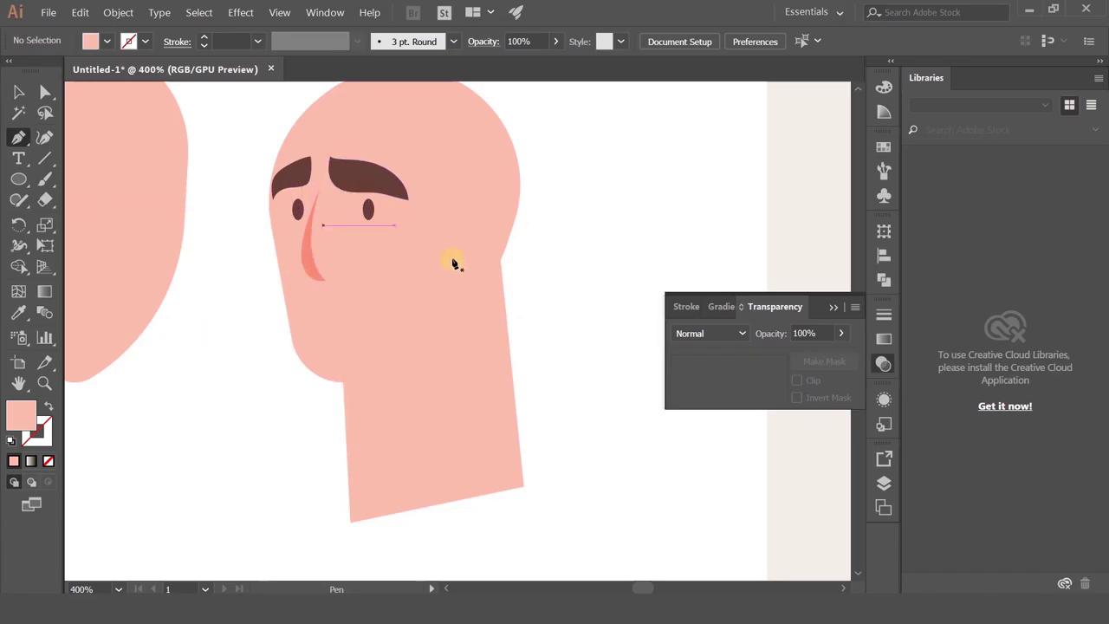
scroll(350, 319, up, 1)
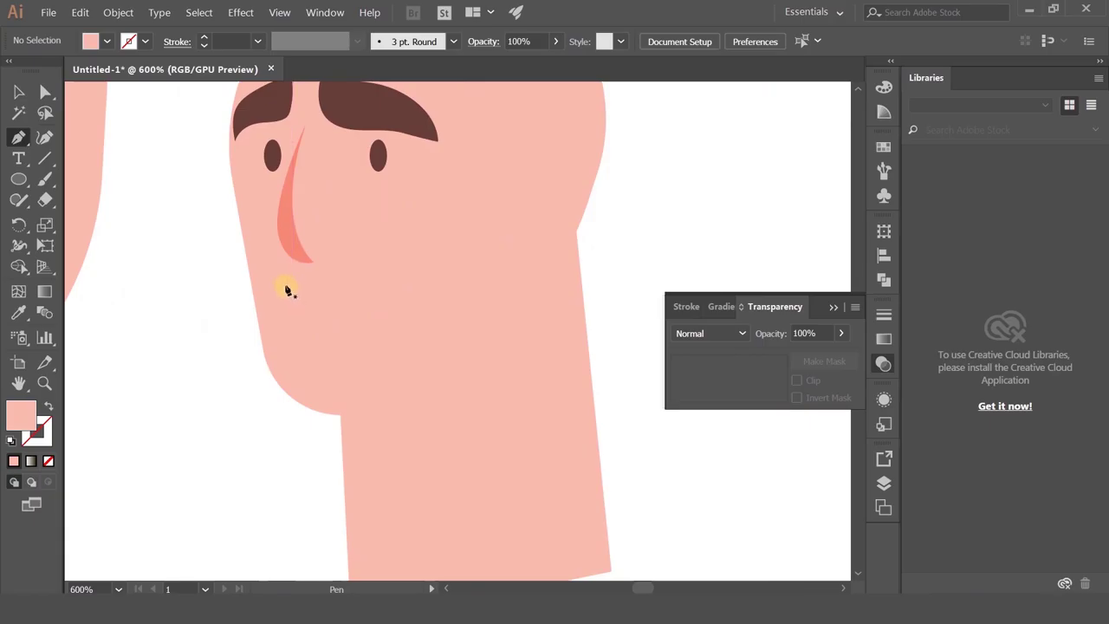
click(286, 285)
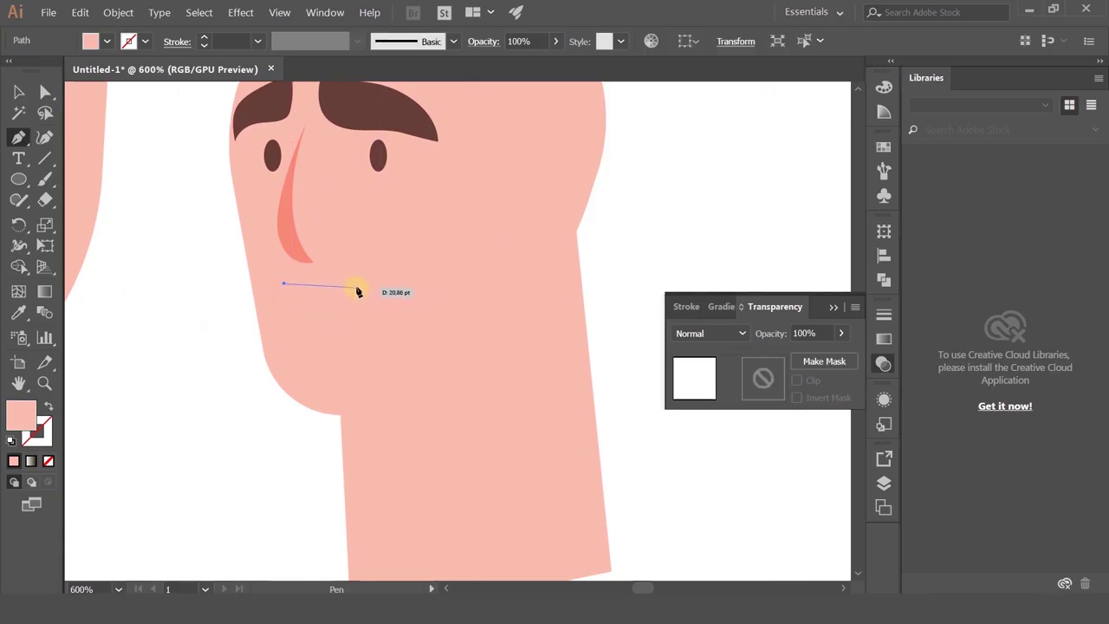
drag(429, 278, 418, 272)
key(ctrl+z)
key(ctrl+z)
- Draw an open, downward-arching mouth curve with two anchor points below the nose using the Pen tool
click(278, 292)
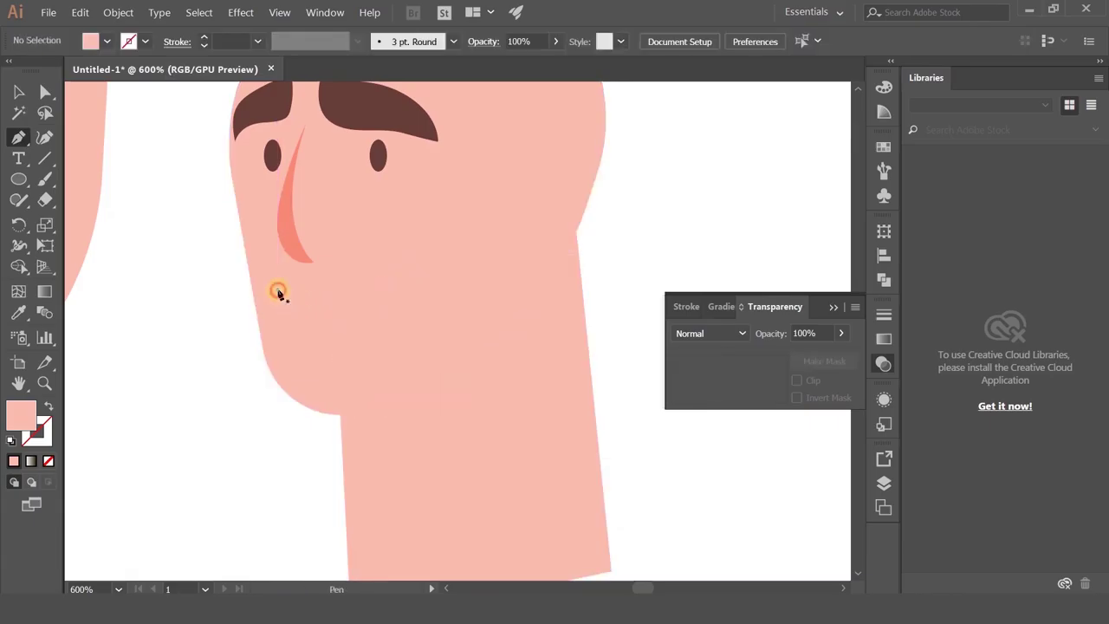
click(277, 291)
ctrl+click(289, 314)
drag(291, 291, 293, 288)
drag(387, 304, 500, 362)
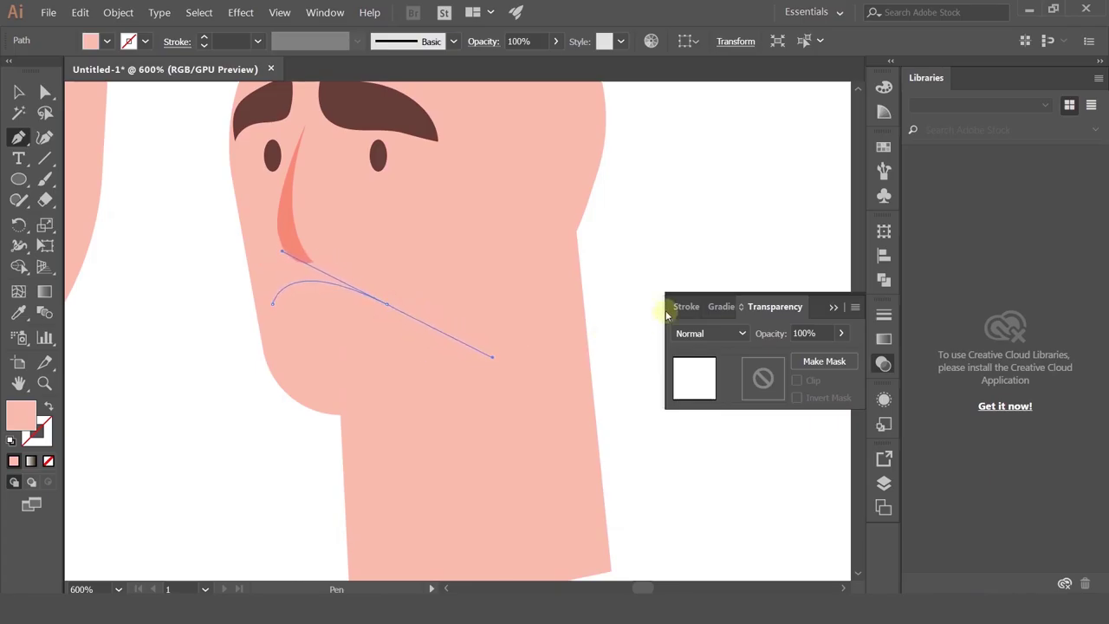
- Redraw the mouth below the nose with the Pen tool as a short, shallow, upward-smiling curve with two anchor points
ctrl+click(293, 319)
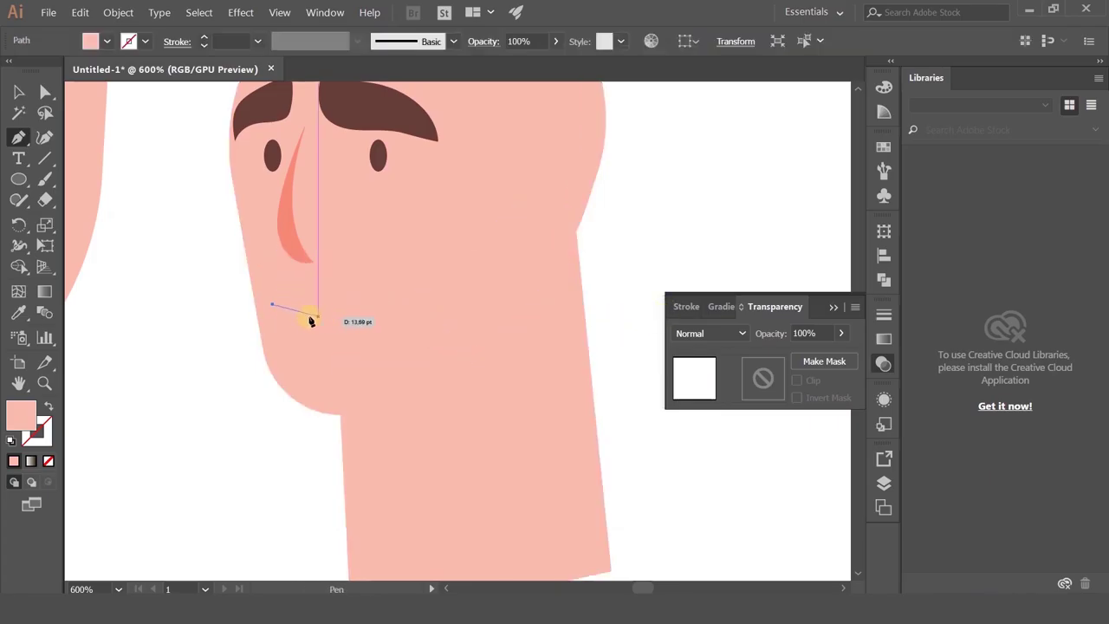
drag(295, 292, 340, 295)
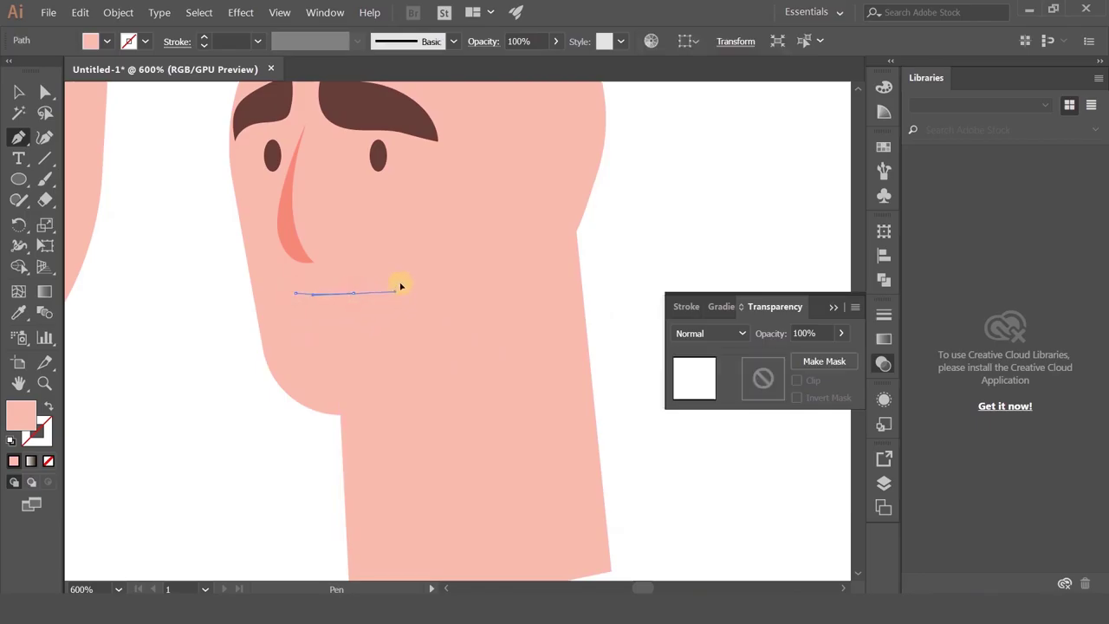
click(347, 330)
key(ctrl+z)
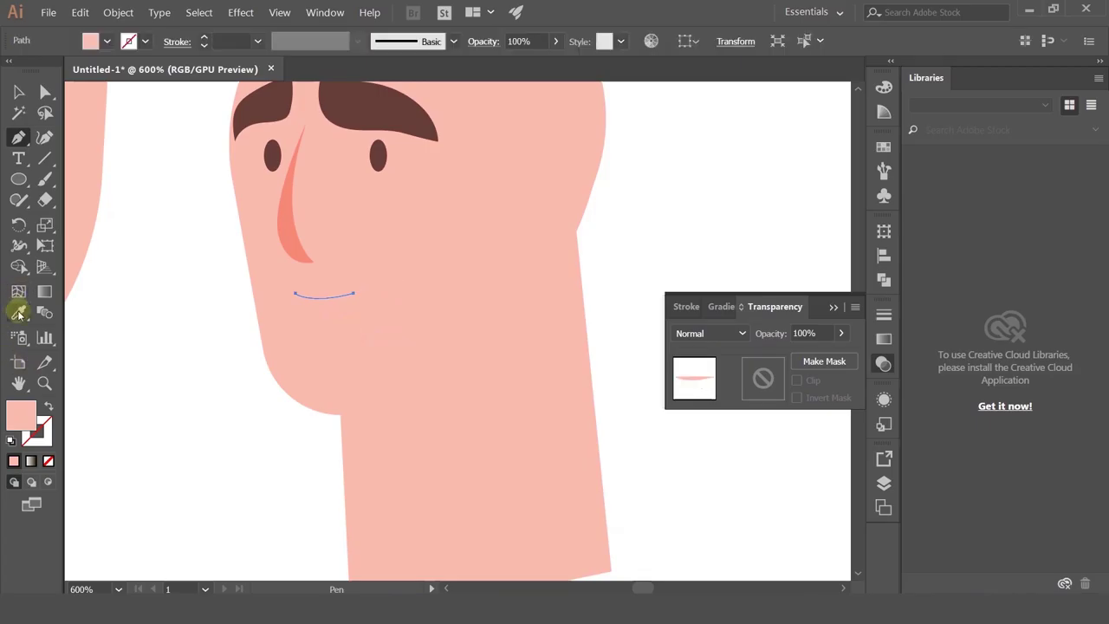
- Apply the eyebrow's dark brown to the mouth curve as its stroke, leaving the curve without a fill
click(19, 314)
click(347, 113)
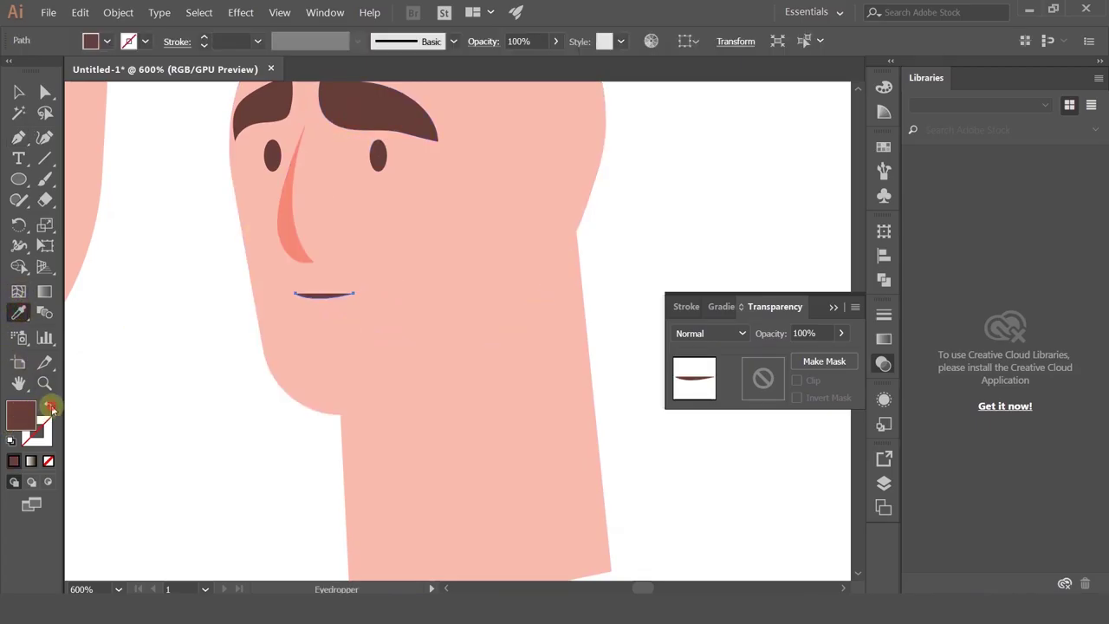
click(49, 407)
click(15, 93)
click(116, 347)
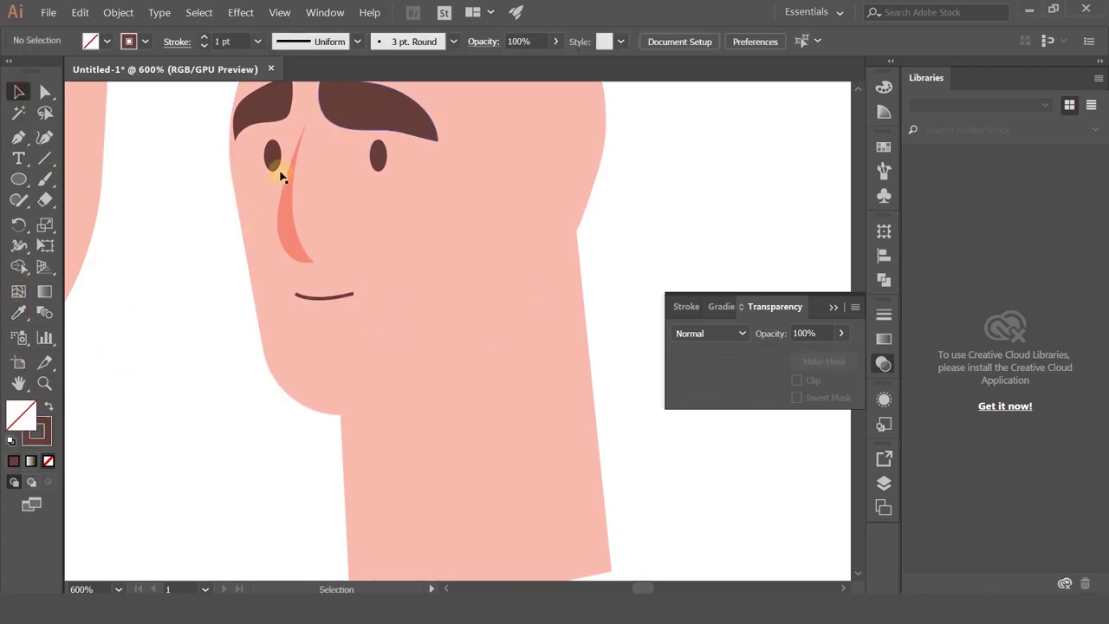
- Reposition the two eyes slightly lower below the eyebrows and bring the rear eye level with the front one
drag(276, 159, 285, 167)
drag(374, 156, 375, 168)
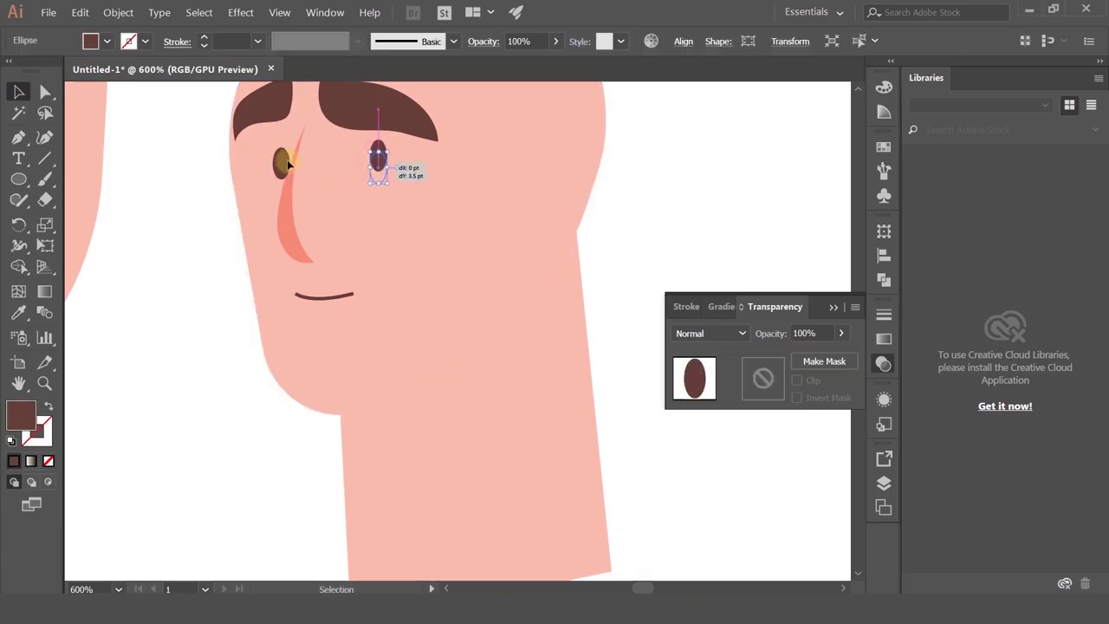
mouse_move(283, 170)
mouse_down()
mouse_move(271, 168)
mouse_move(275, 179)
mouse_up()
key(ctrl+z)
scroll(275, 160, up, 2)
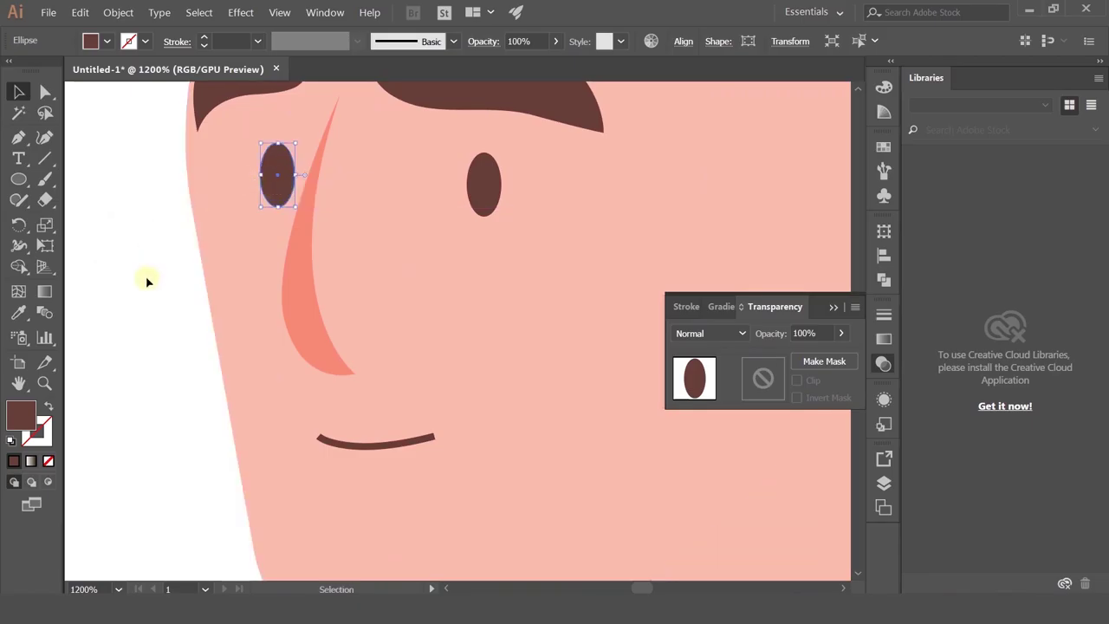
drag(484, 183, 479, 174)
click(141, 311)
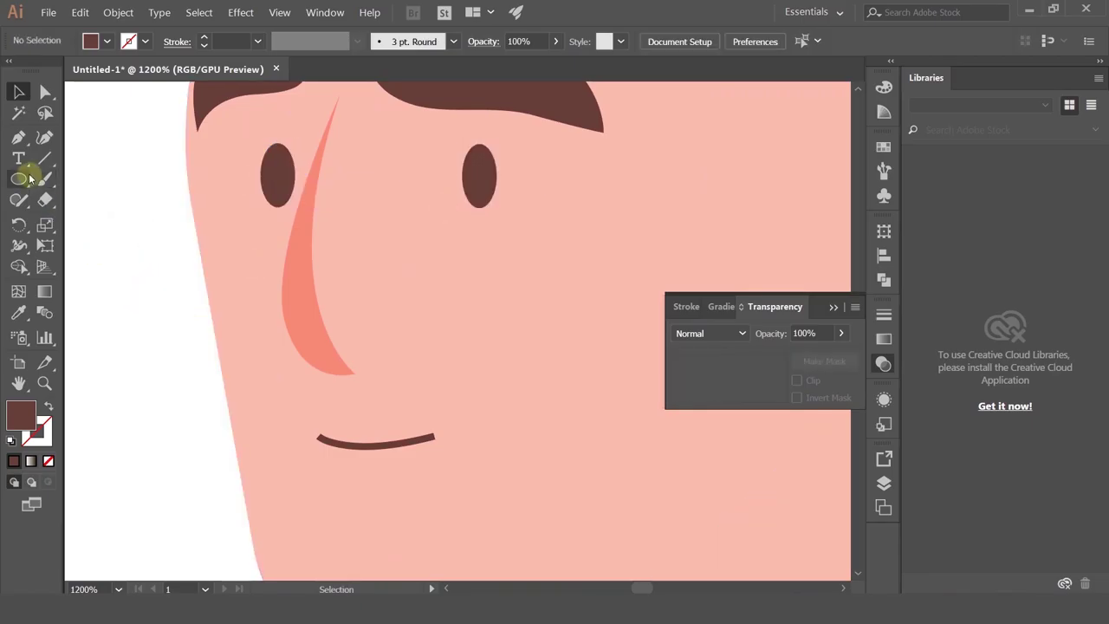
- Draw a small four-sided notch shape with the Pen tool over the upper edge of the rear eyebrow's inner end
click(19, 138)
scroll(523, 209, down, 3)
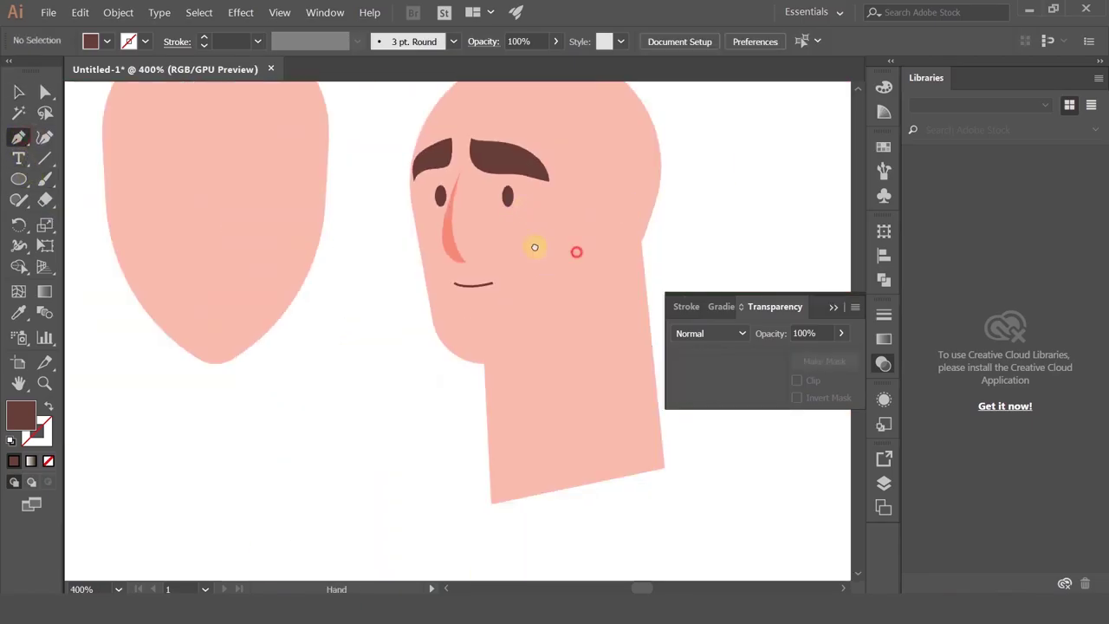
drag(534, 247, 489, 240)
drag(451, 123, 411, 195)
scroll(445, 221, up, 2)
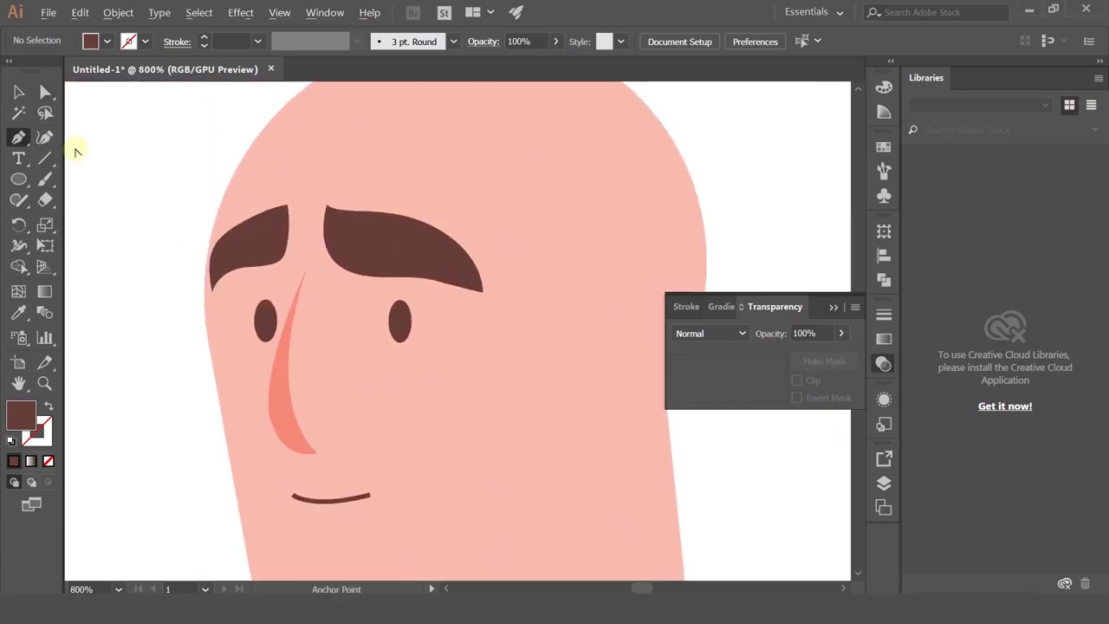
click(323, 190)
click(344, 201)
click(346, 229)
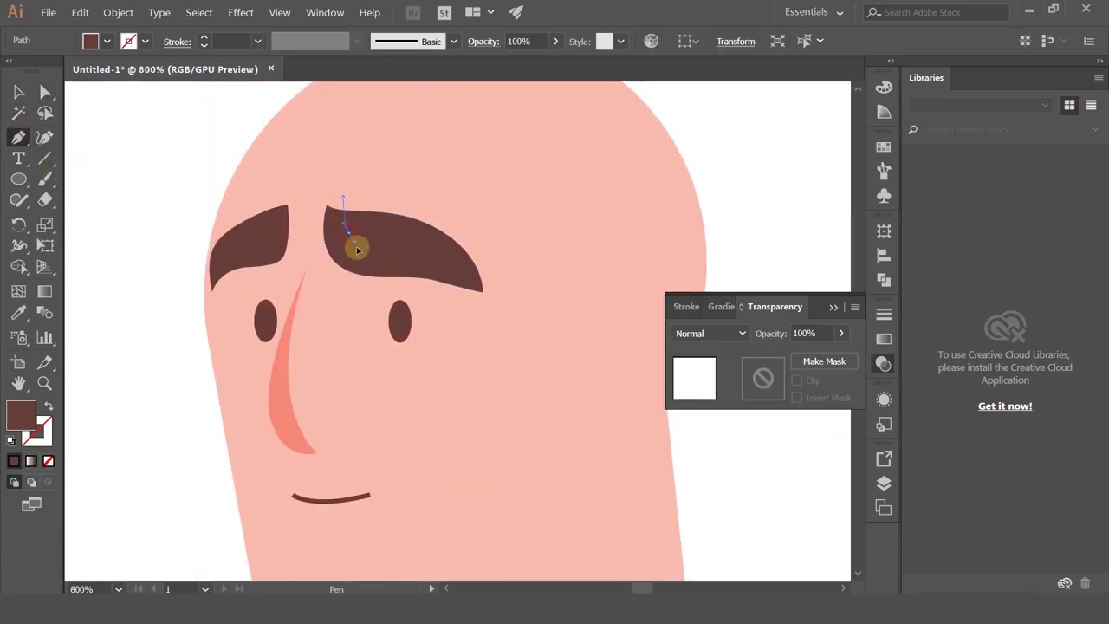
drag(361, 253, 344, 203)
key(ctrl+z)
- Fill the notch shape with the face's skin tone and slightly lower its corner anchor nearest the nose
click(18, 313)
click(343, 171)
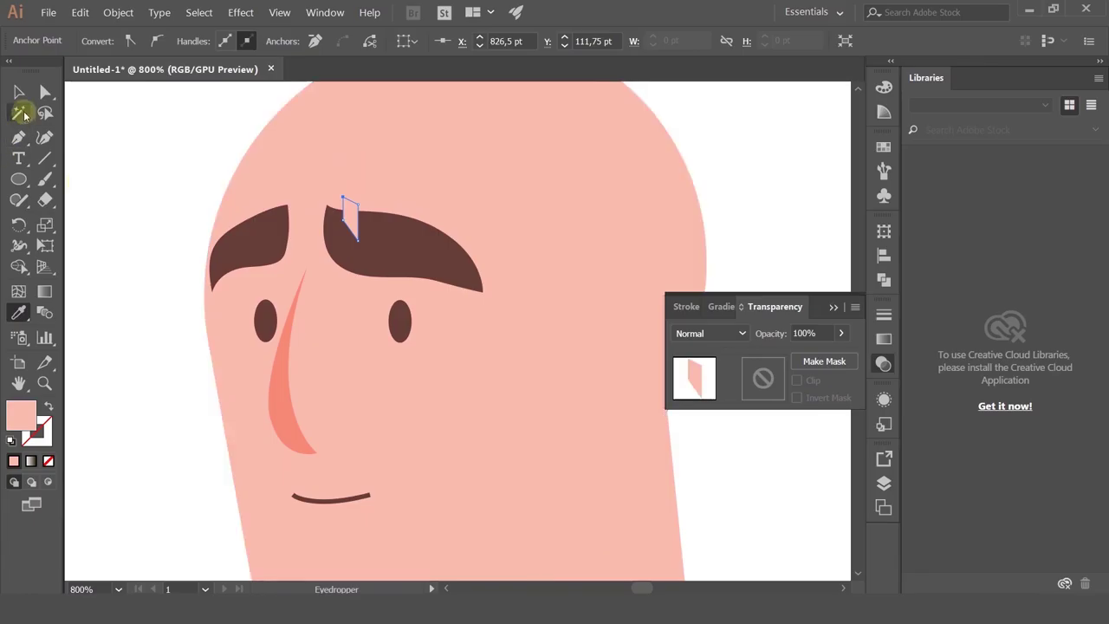
click(20, 92)
click(44, 92)
scroll(313, 194, up, 2)
click(371, 248)
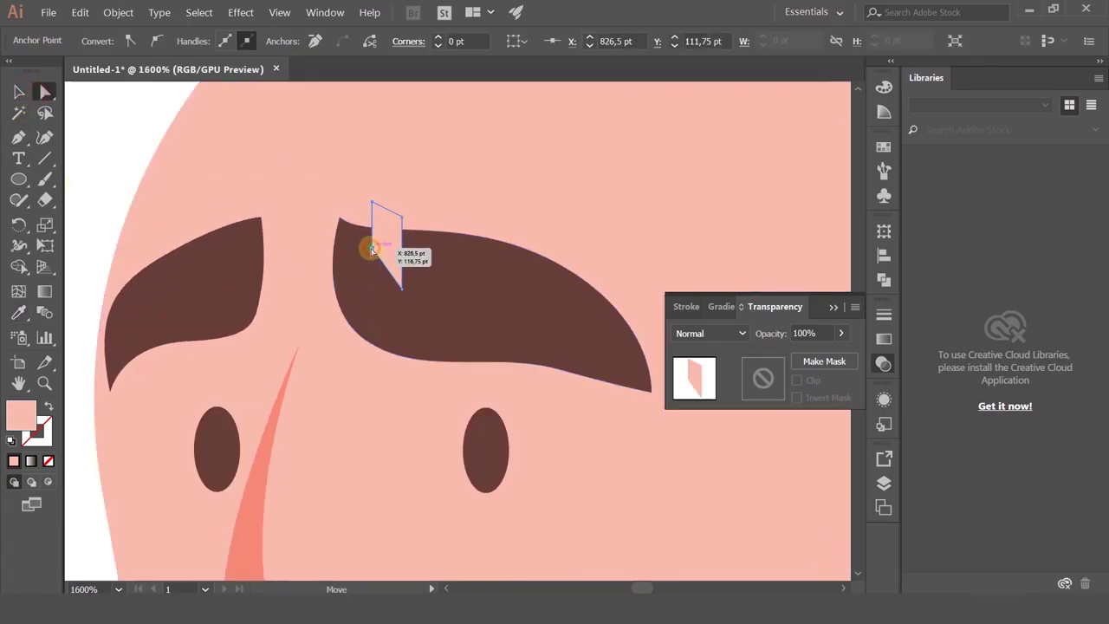
drag(371, 249, 372, 249)
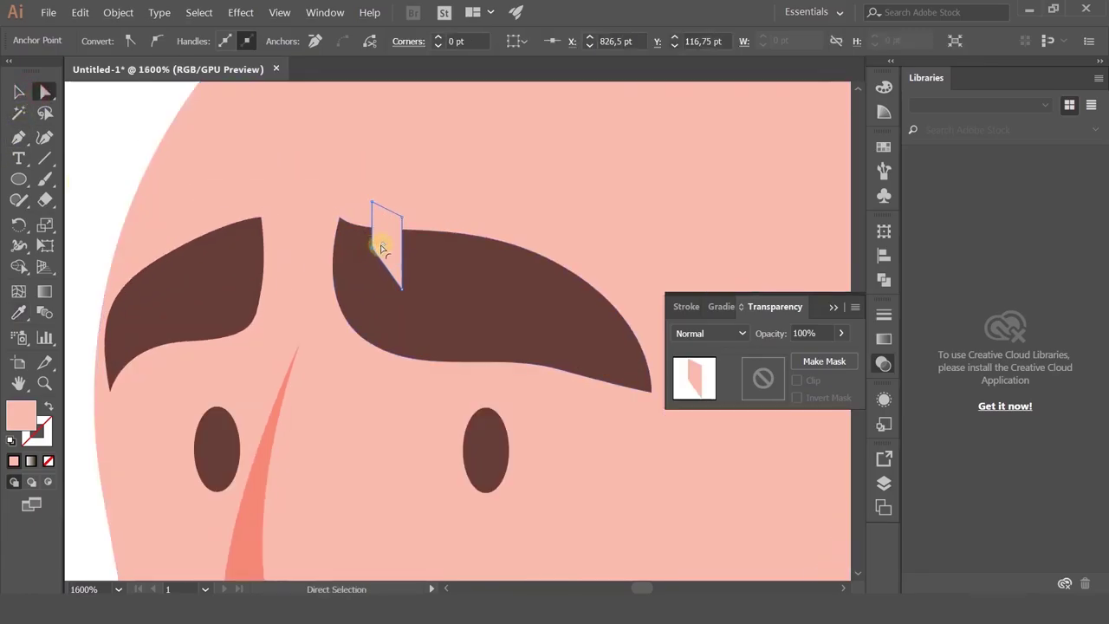
click(124, 186)
scroll(124, 185, down, 2)
drag(483, 314, 568, 256)
click(390, 354)
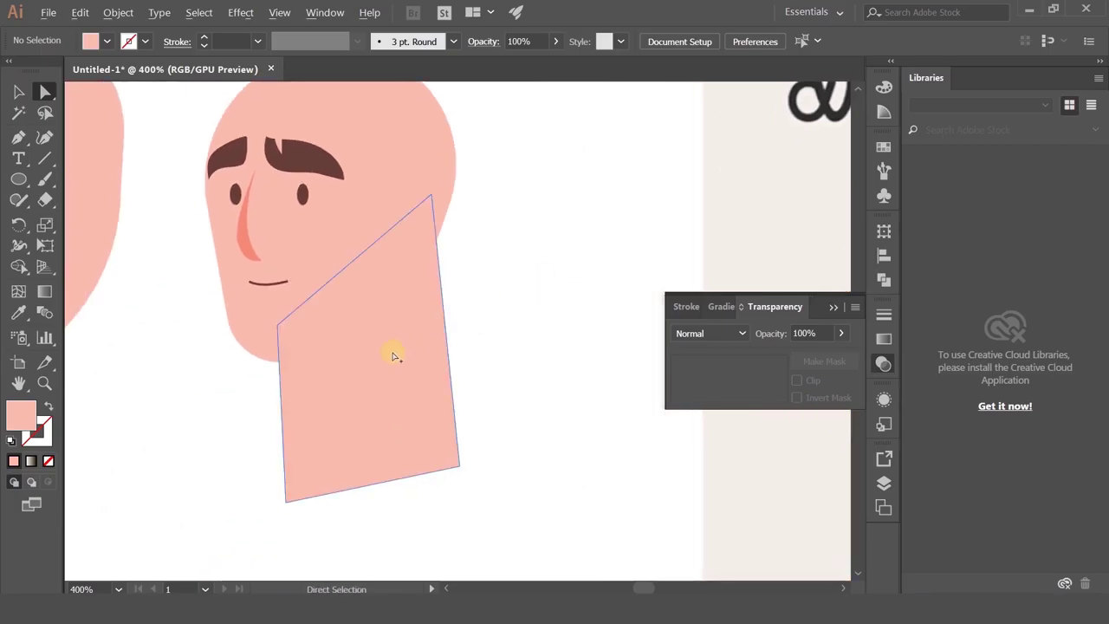
scroll(391, 354, up, 1)
scroll(391, 355, down, 1)
scroll(393, 355, up, 1)
scroll(392, 355, down, 1)
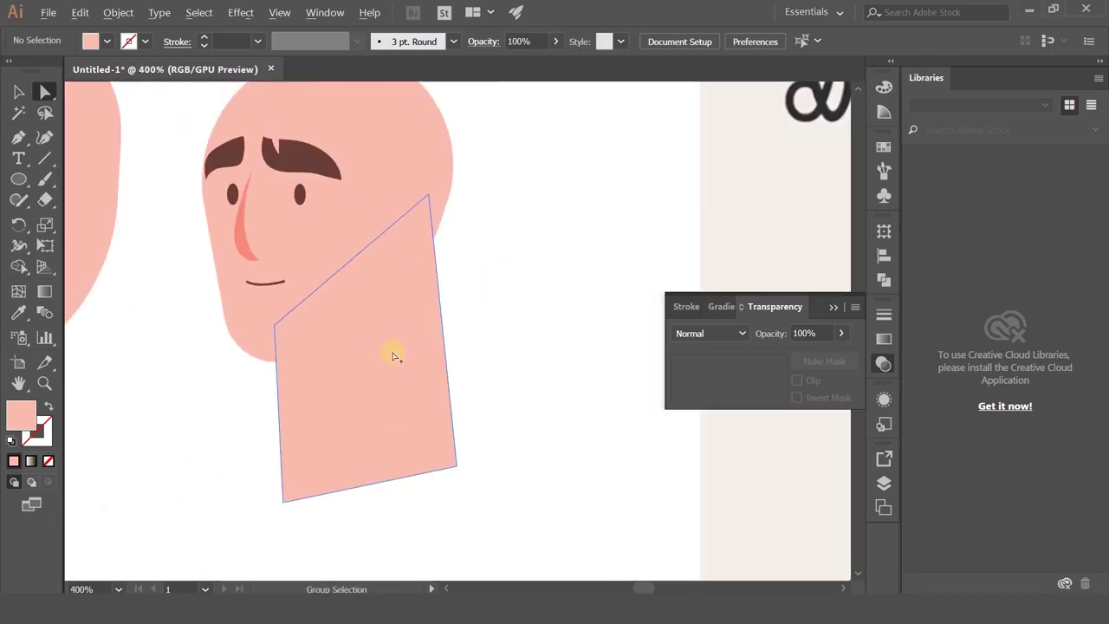
key(p)
scroll(245, 328, up, 1)
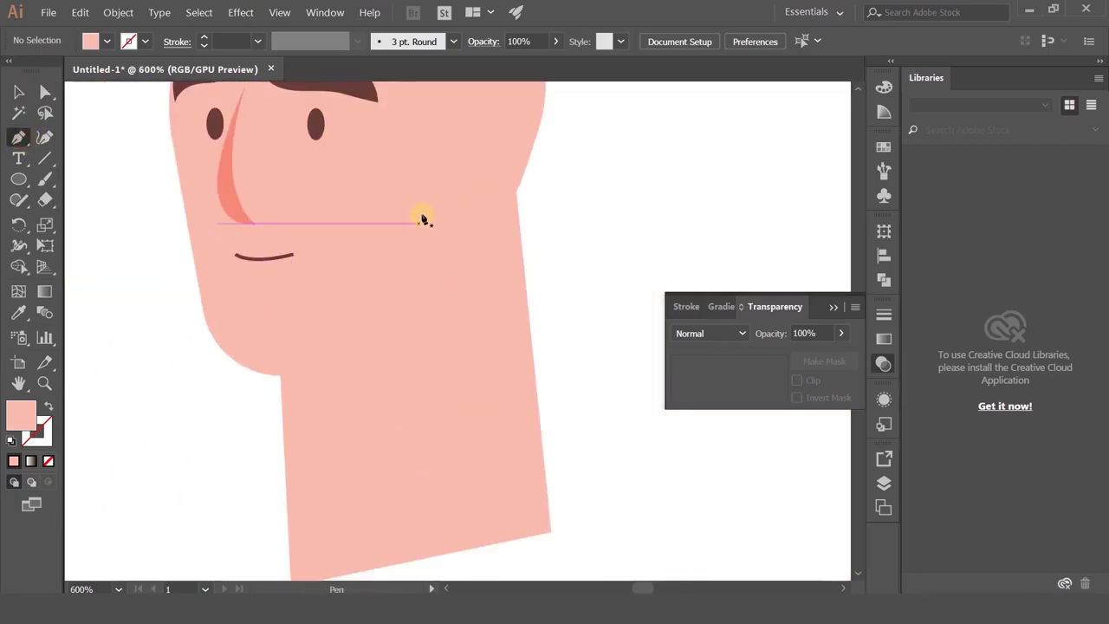
drag(433, 164, 428, 235)
- Move the face outline's front anchor at eye level slightly inward and up so the front eyebrow overhangs the face
key(a)
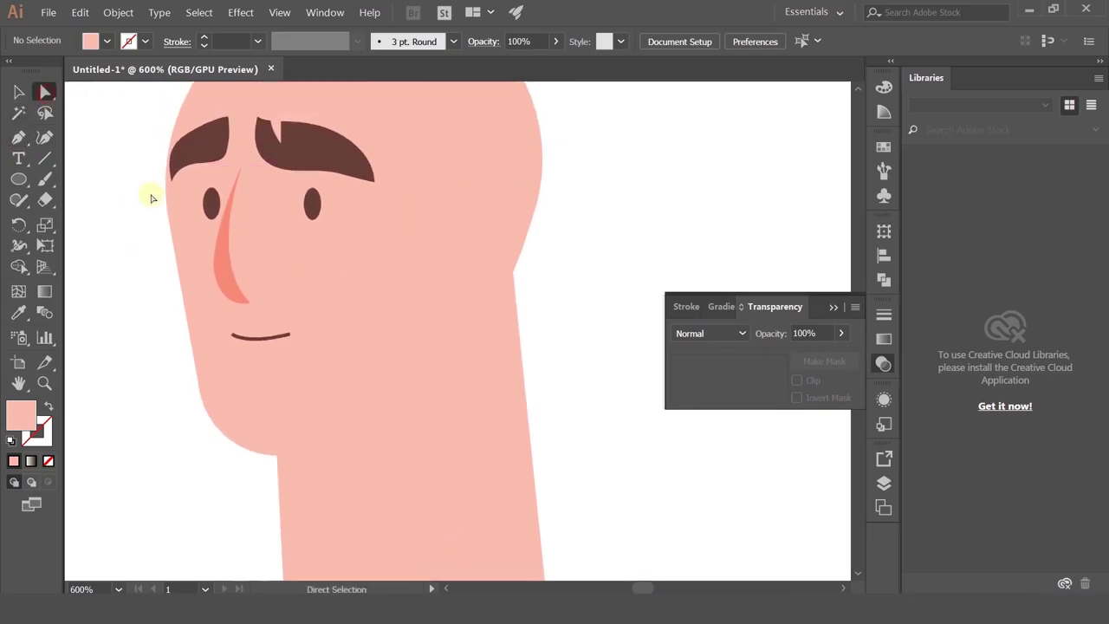
click(182, 199)
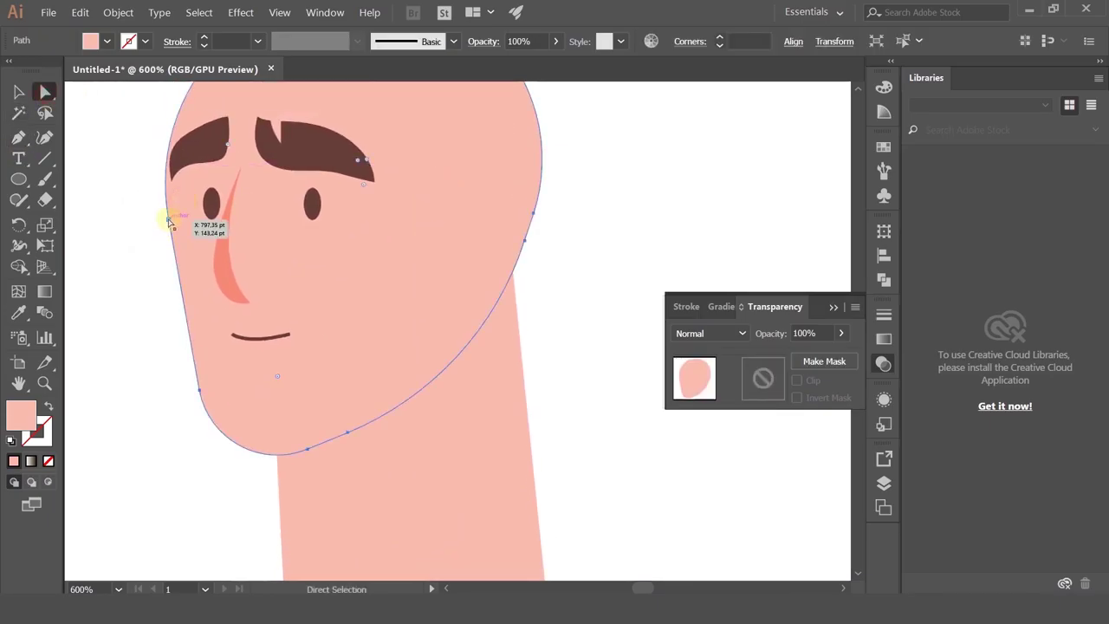
drag(169, 222, 186, 212)
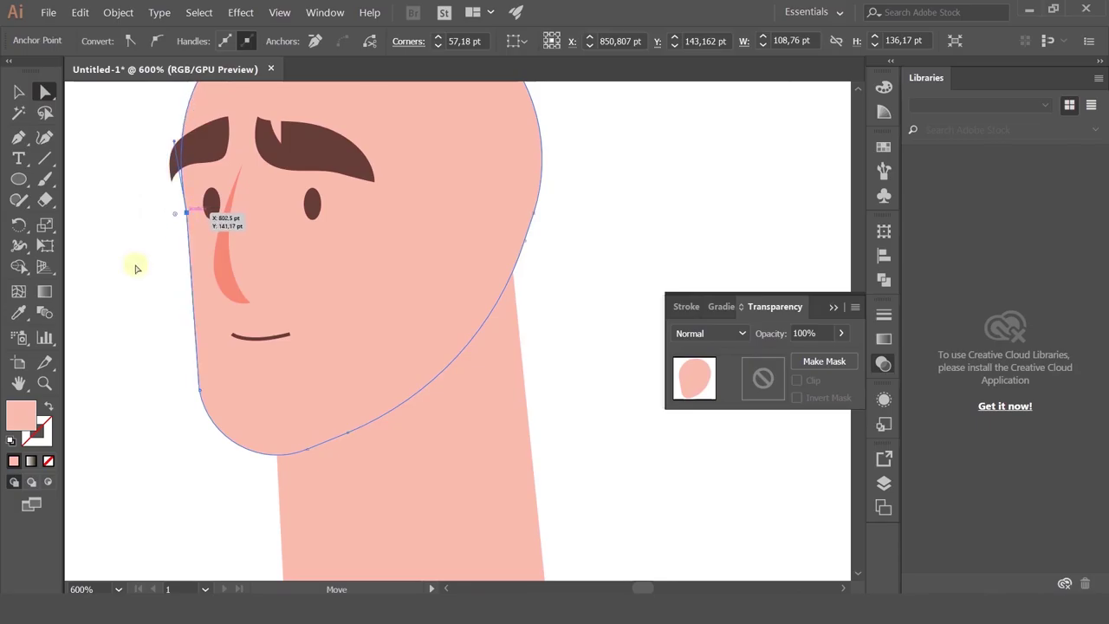
click(135, 269)
scroll(135, 269, down, 1)
drag(95, 273, 148, 294)
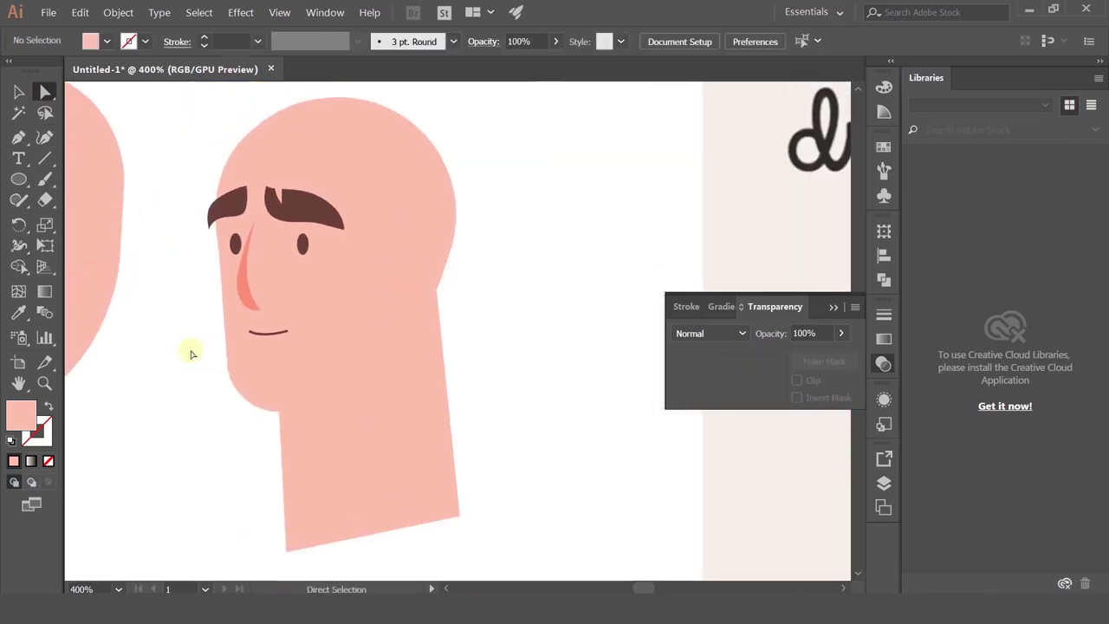
click(236, 372)
drag(239, 368, 312, 357)
click(209, 395)
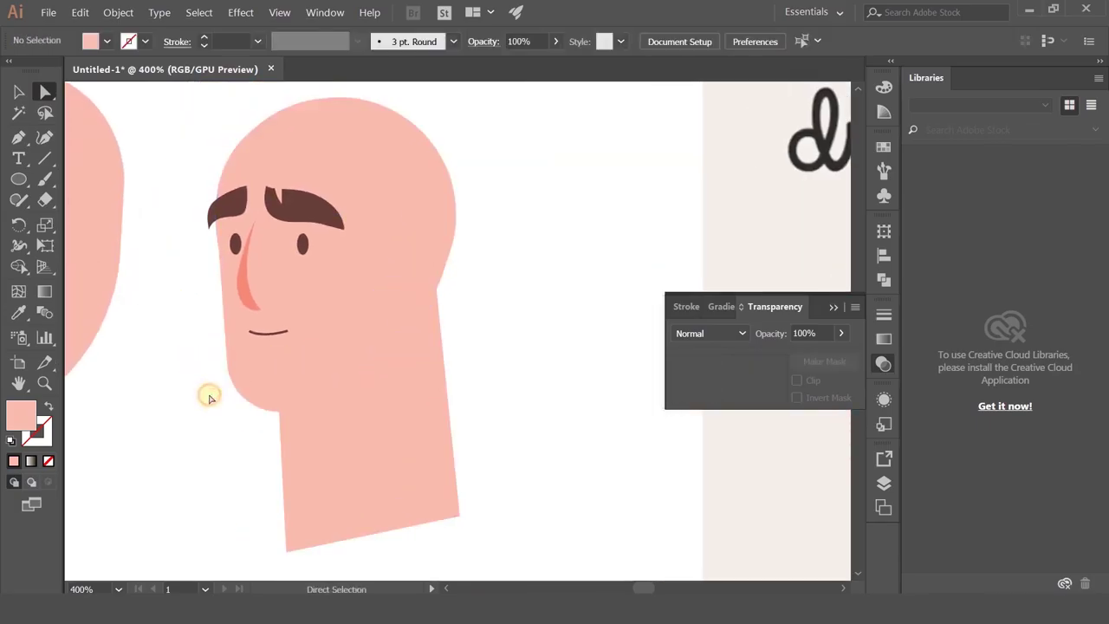
scroll(209, 395, down, 2)
scroll(210, 395, up, 1)
click(20, 91)
click(486, 370)
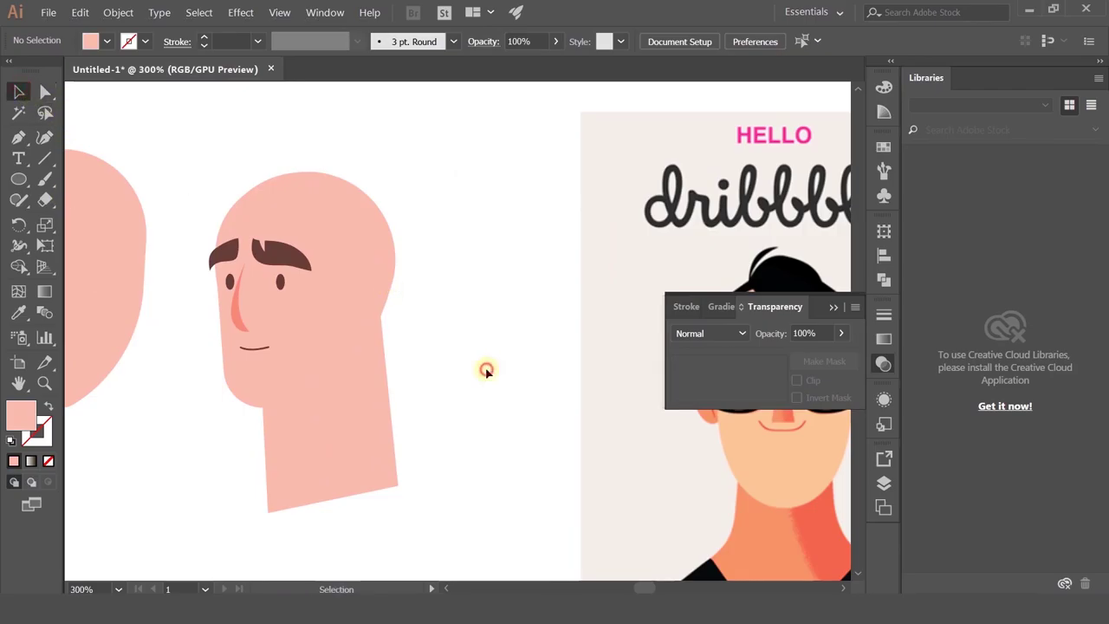
- Draw an open, angular ear outline with five anchor points near the back of the head using the Pen tool
click(28, 140)
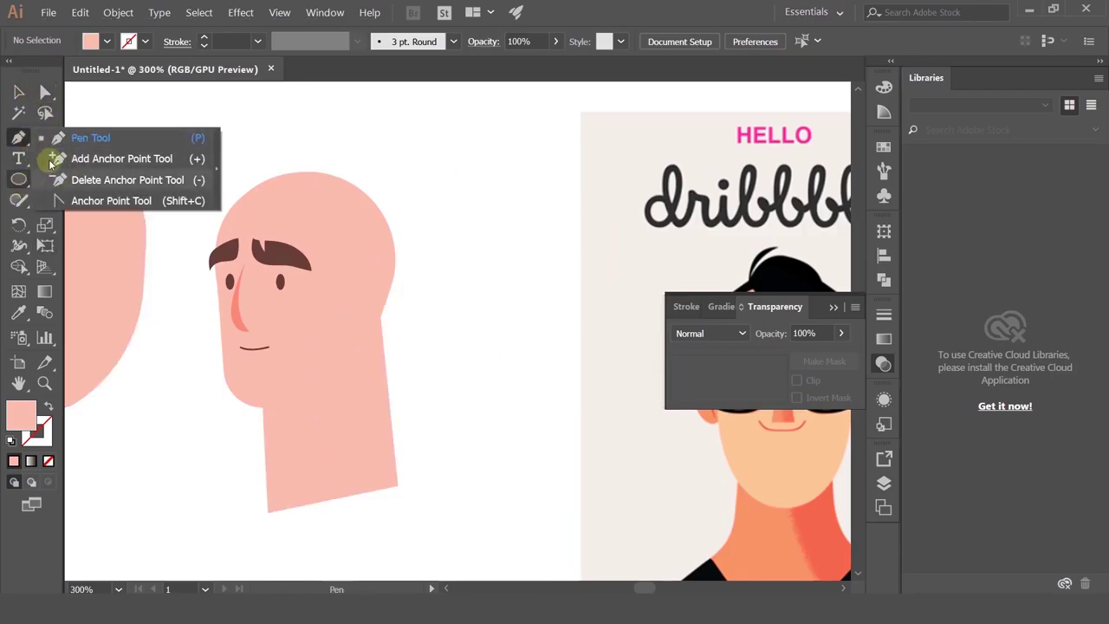
click(47, 137)
scroll(319, 276, up, 1)
click(354, 284)
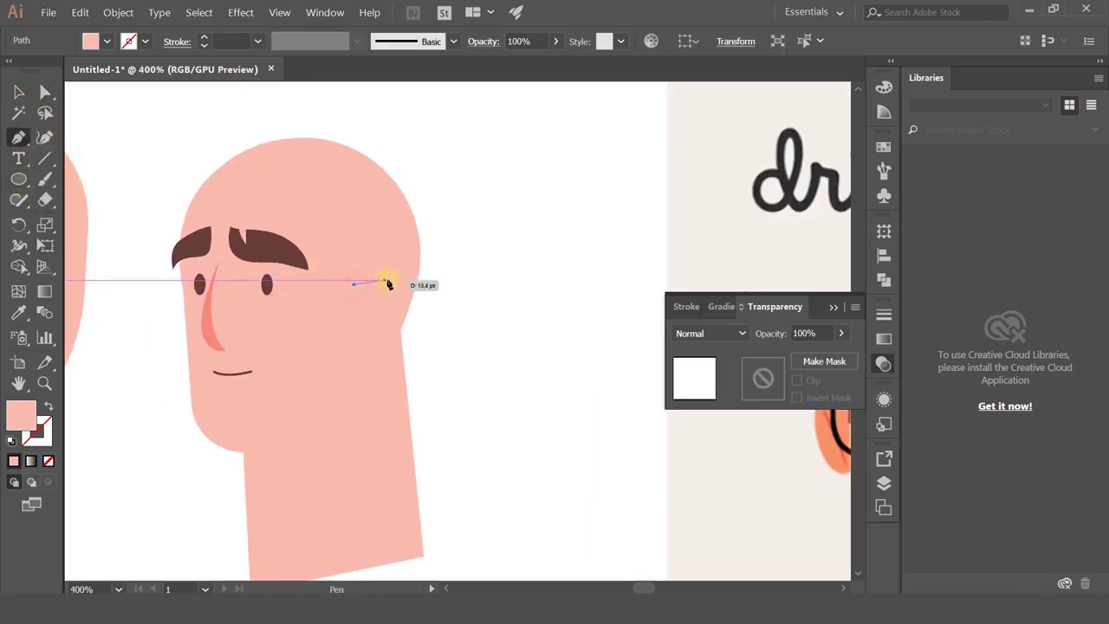
click(395, 268)
click(407, 325)
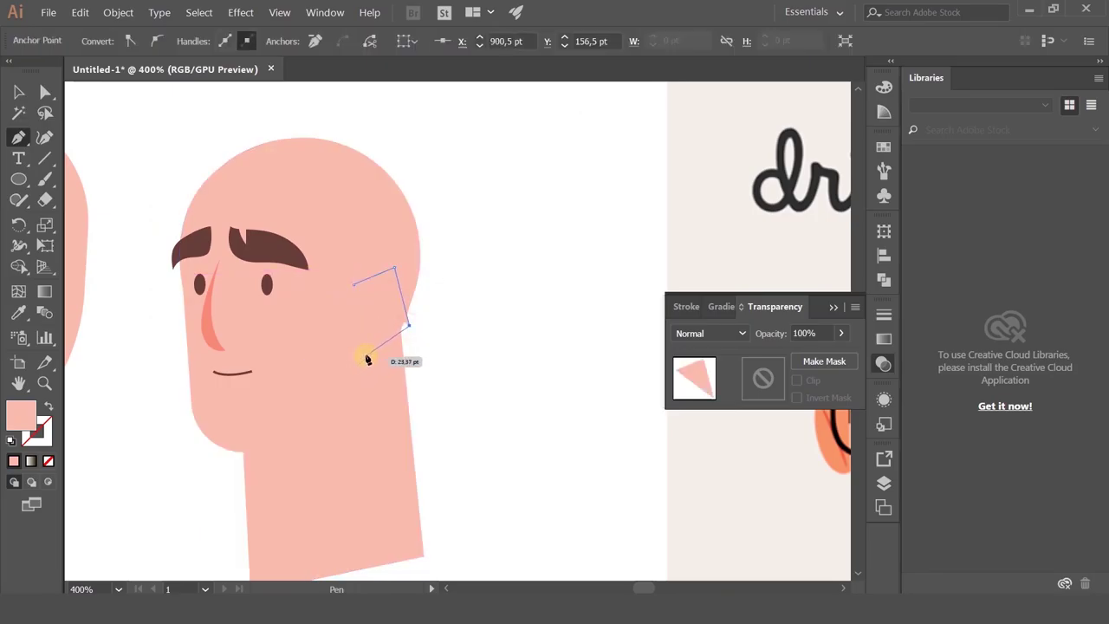
click(364, 354)
click(342, 354)
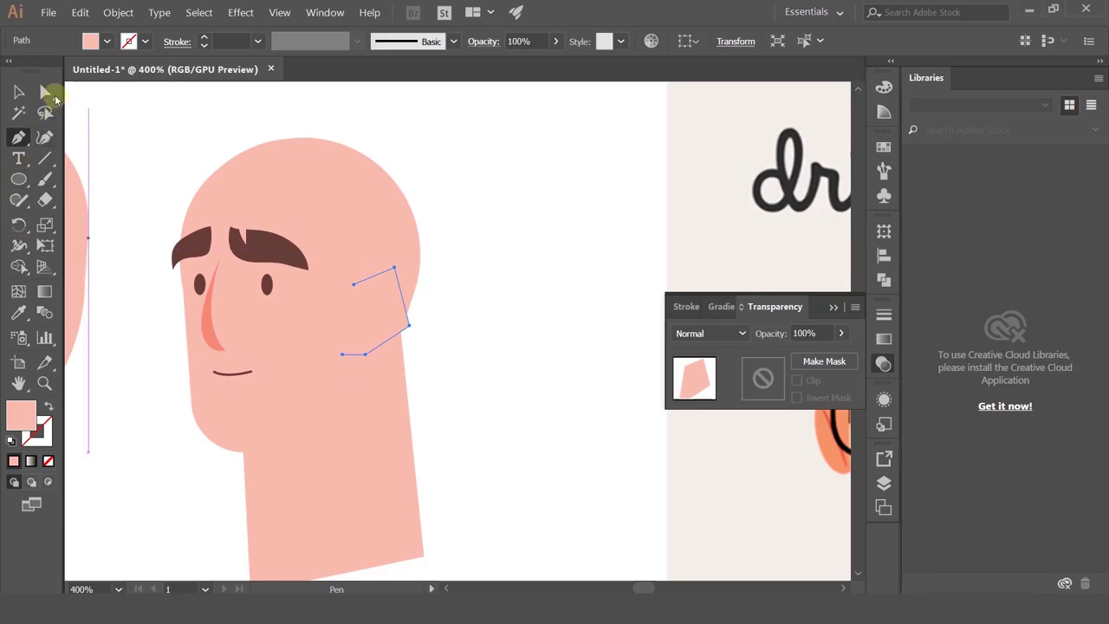
- Round the ear outline's corners by about 14 pt and rotate the ear slightly counterclockwise
click(45, 91)
drag(391, 283, 410, 344)
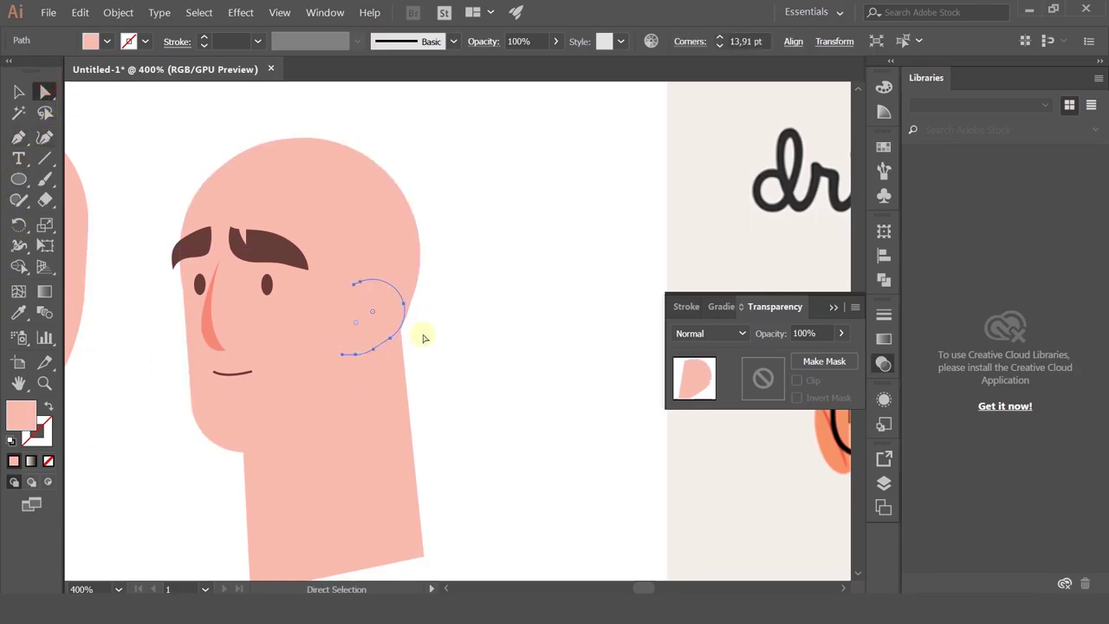
click(17, 92)
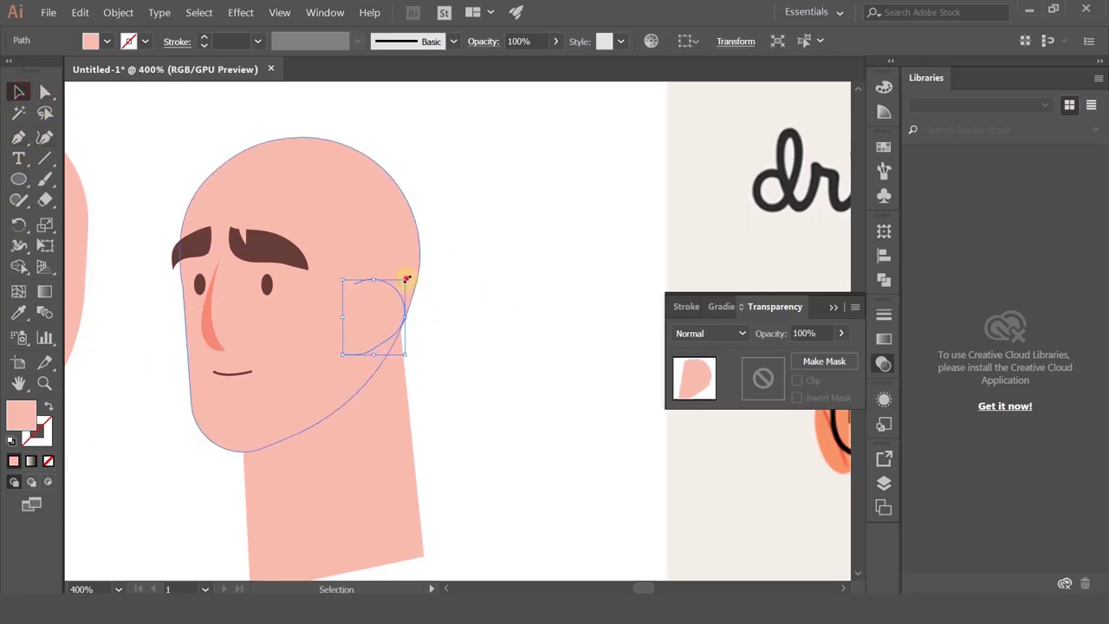
drag(406, 279, 410, 253)
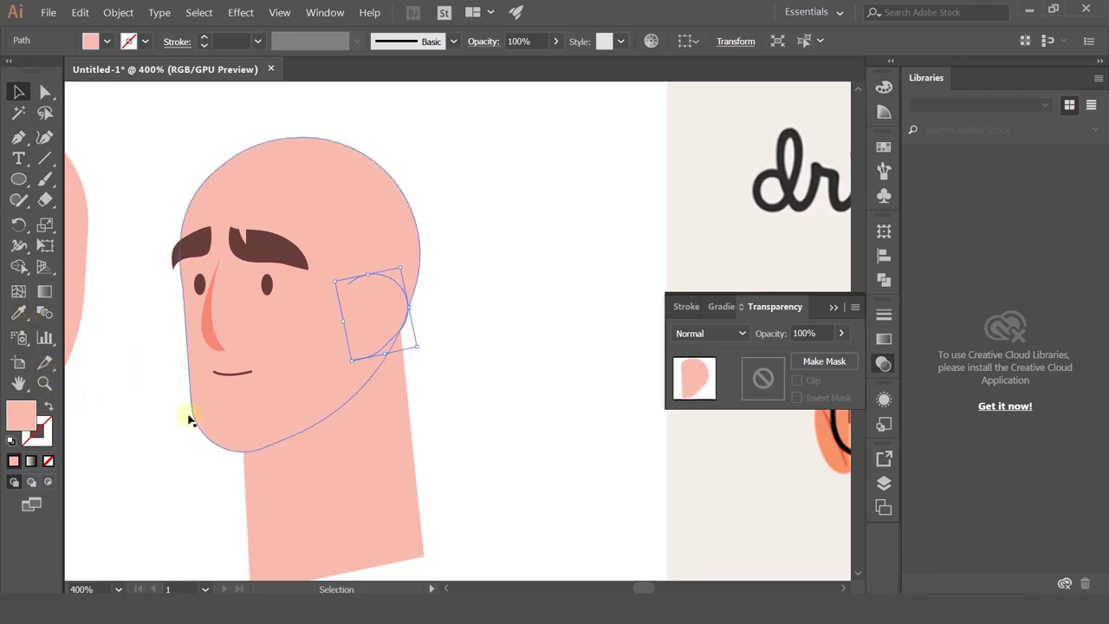
- Give the ear a dark brown stroke of colour 512723 and shift it slightly toward the back of the head
double_click(45, 438)
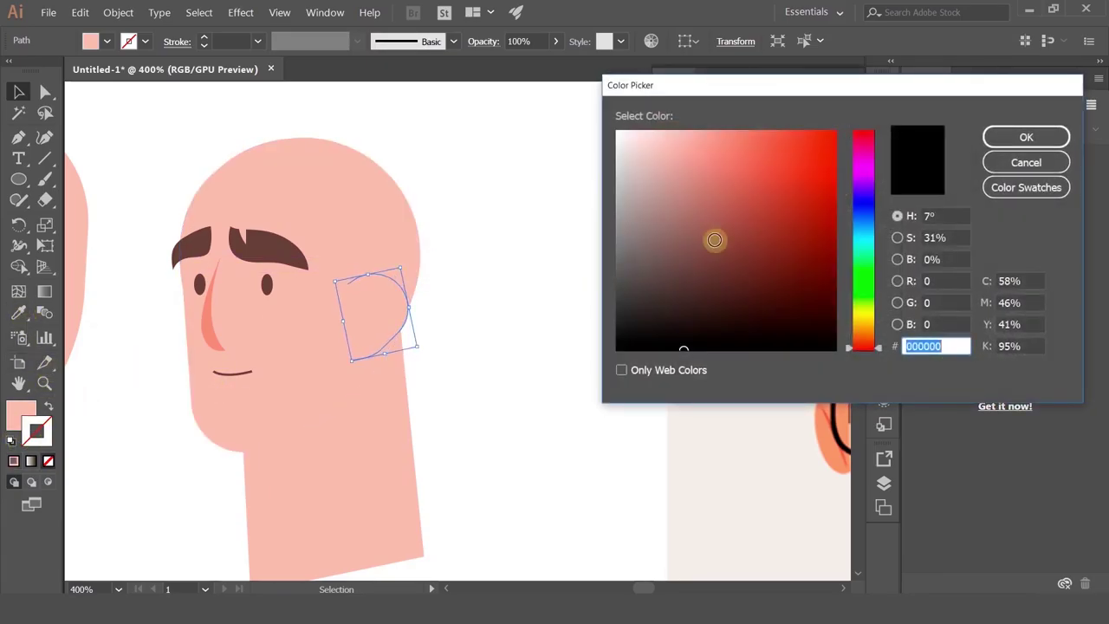
click(737, 280)
click(1015, 137)
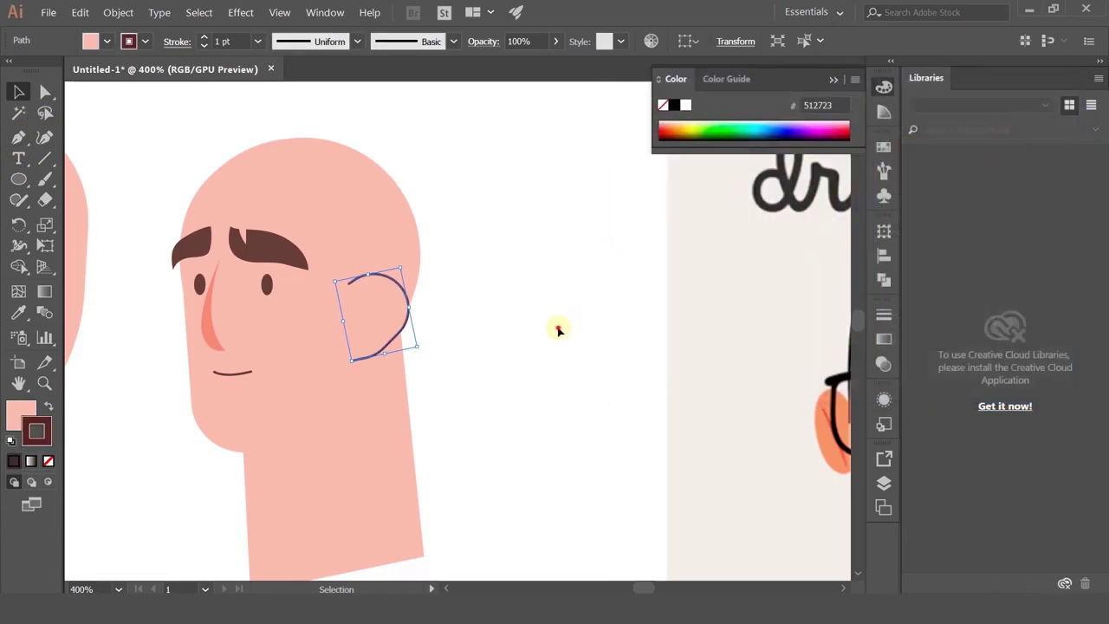
click(558, 330)
drag(539, 343, 610, 366)
drag(470, 357, 482, 354)
click(567, 332)
- Draw a closed, angular hair outline from the forehead around the temple, ear and back of the head with the Pen tool
key(p)
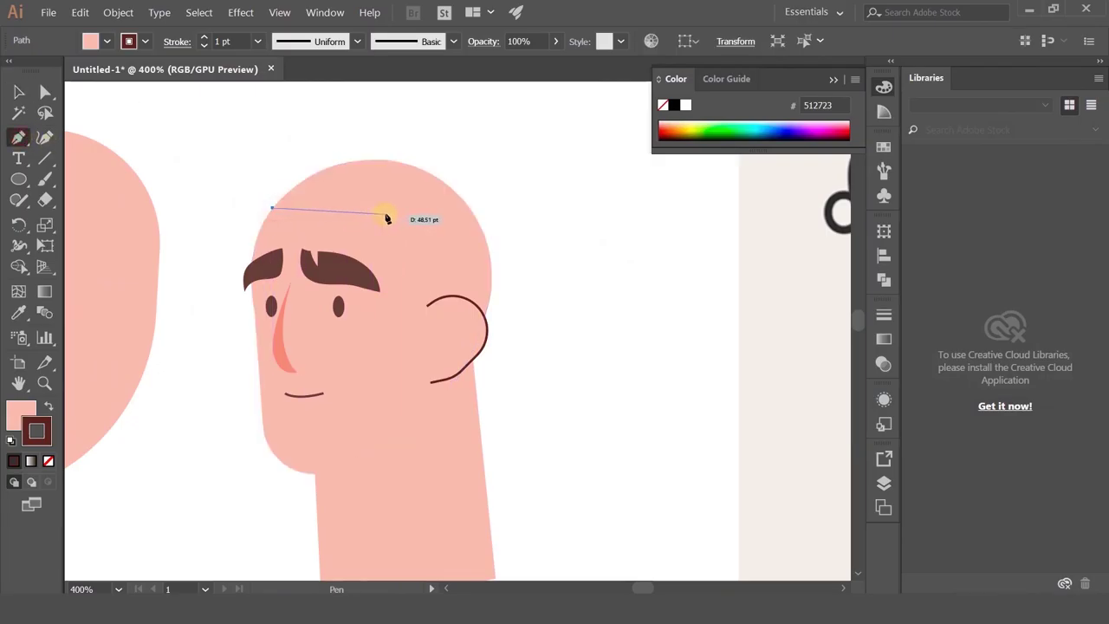
click(397, 270)
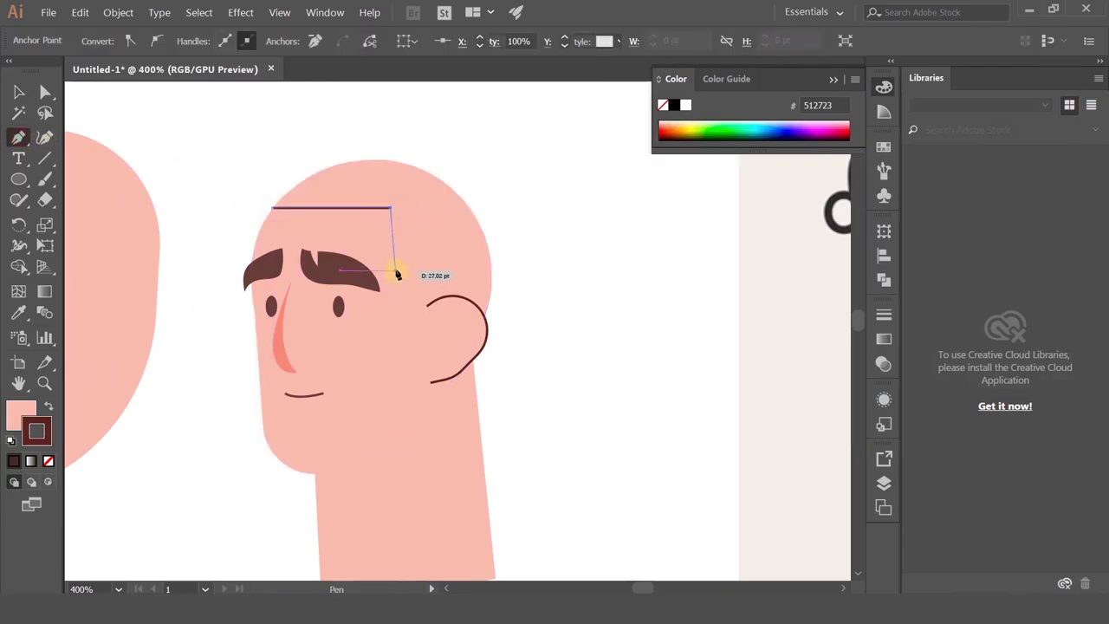
click(427, 326)
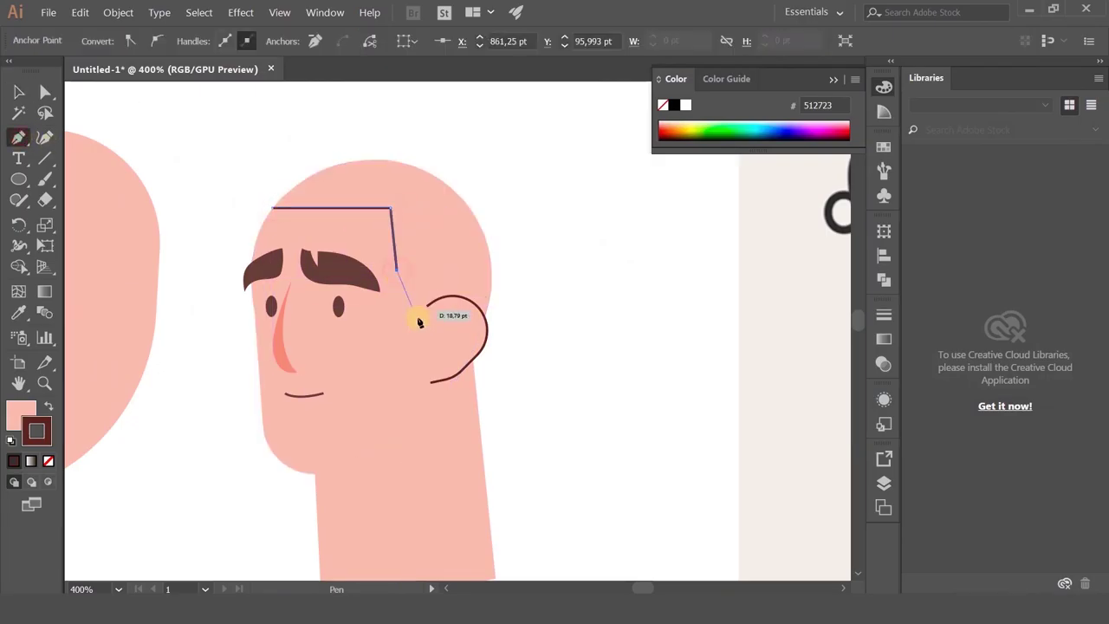
click(475, 345)
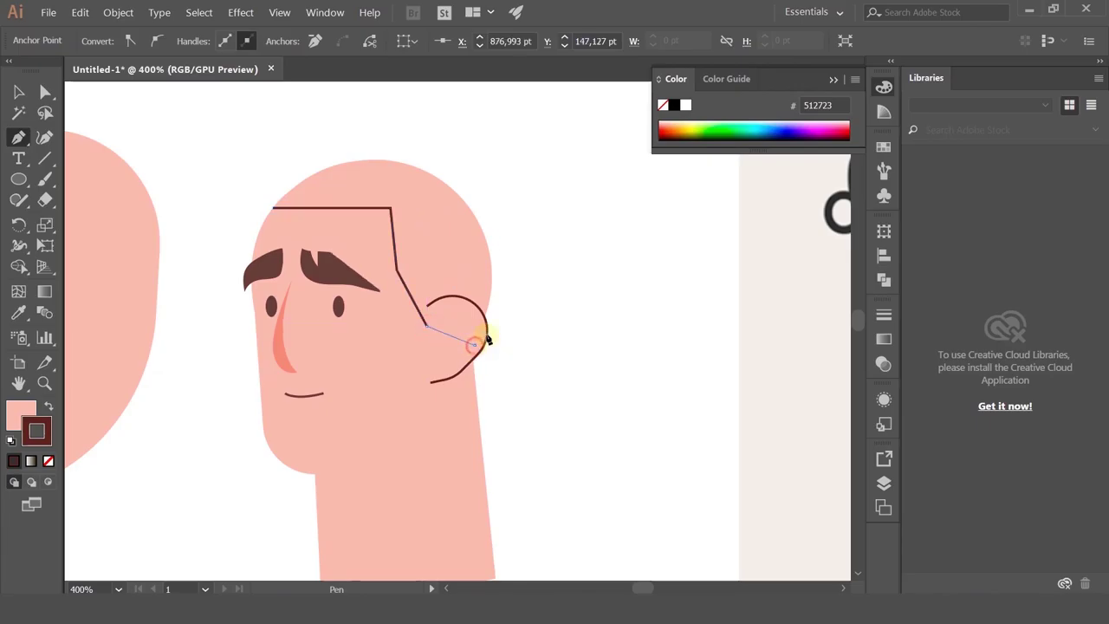
click(515, 280)
click(480, 158)
click(388, 136)
click(251, 180)
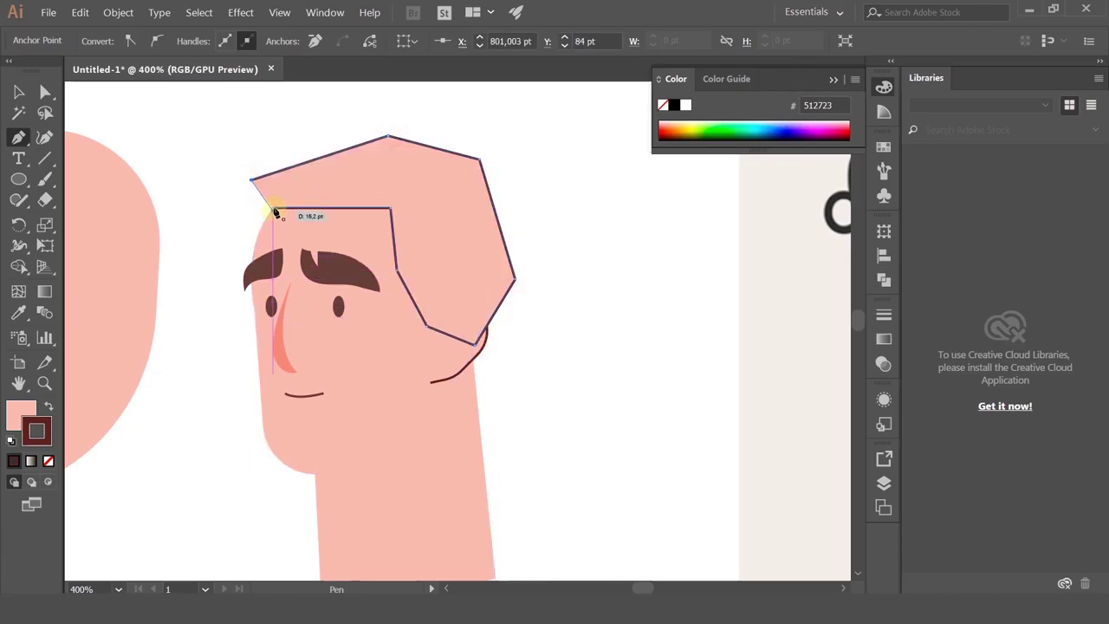
- Trim the hair outline to the head's contour by intersecting it with the face shape
click(18, 91)
click(326, 236)
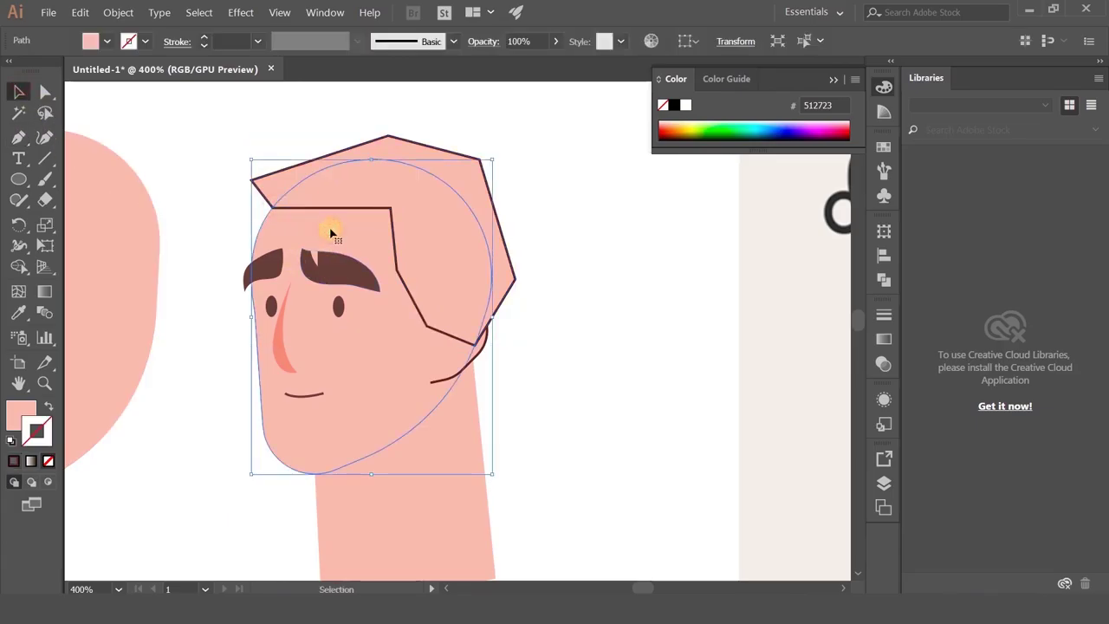
shift+click(451, 153)
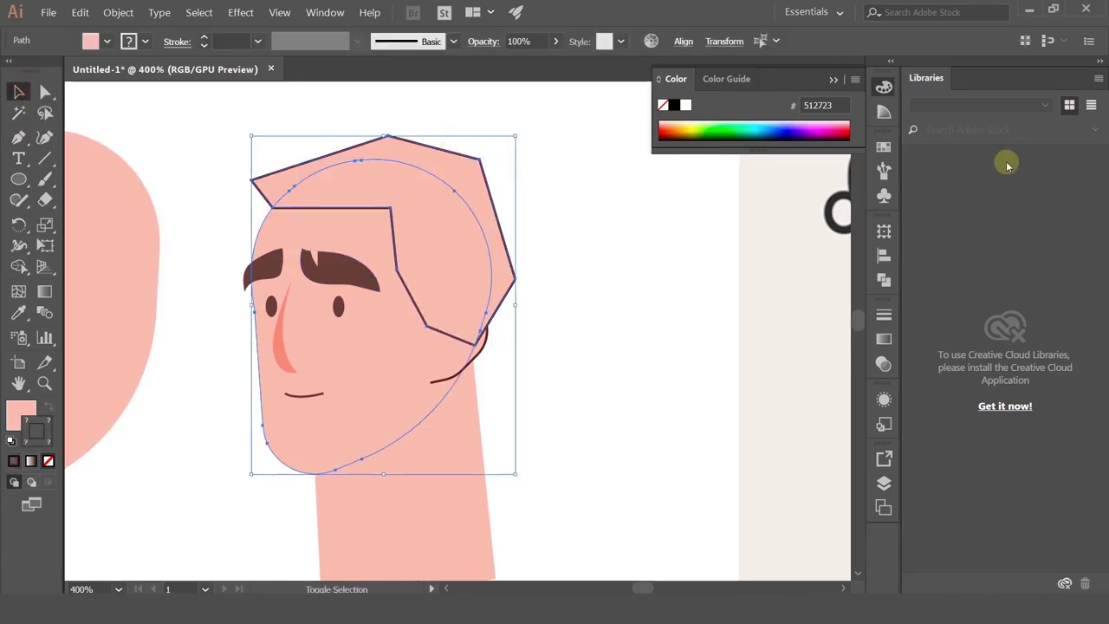
click(883, 279)
click(742, 268)
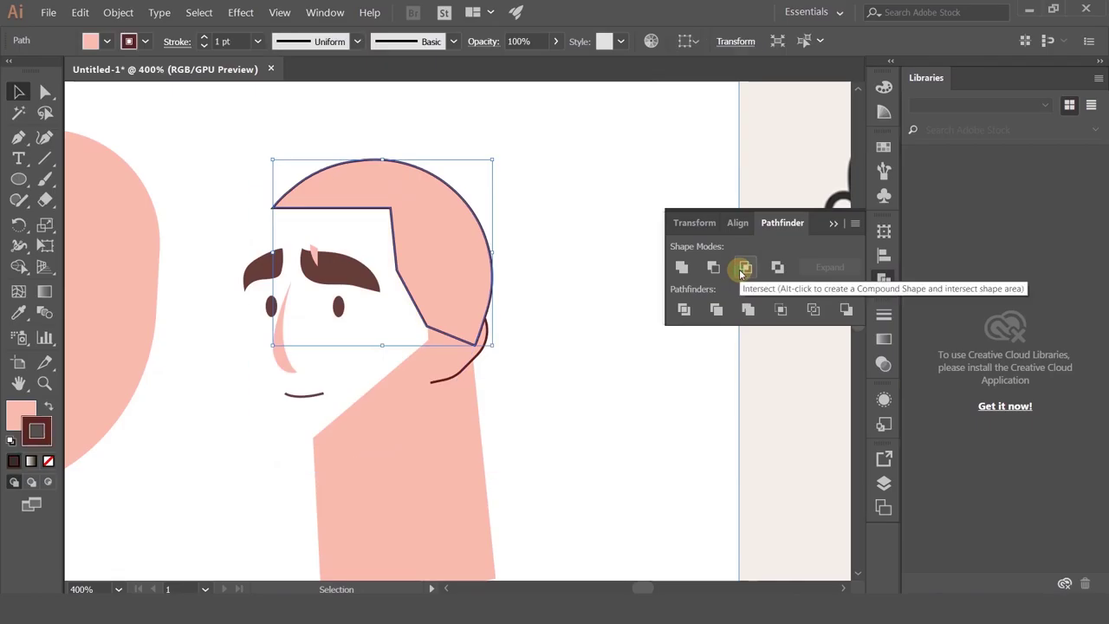
- Give the trimmed hair the eyebrow's dark brown fill without a stroke, sampling it with the Eyedropper
click(17, 313)
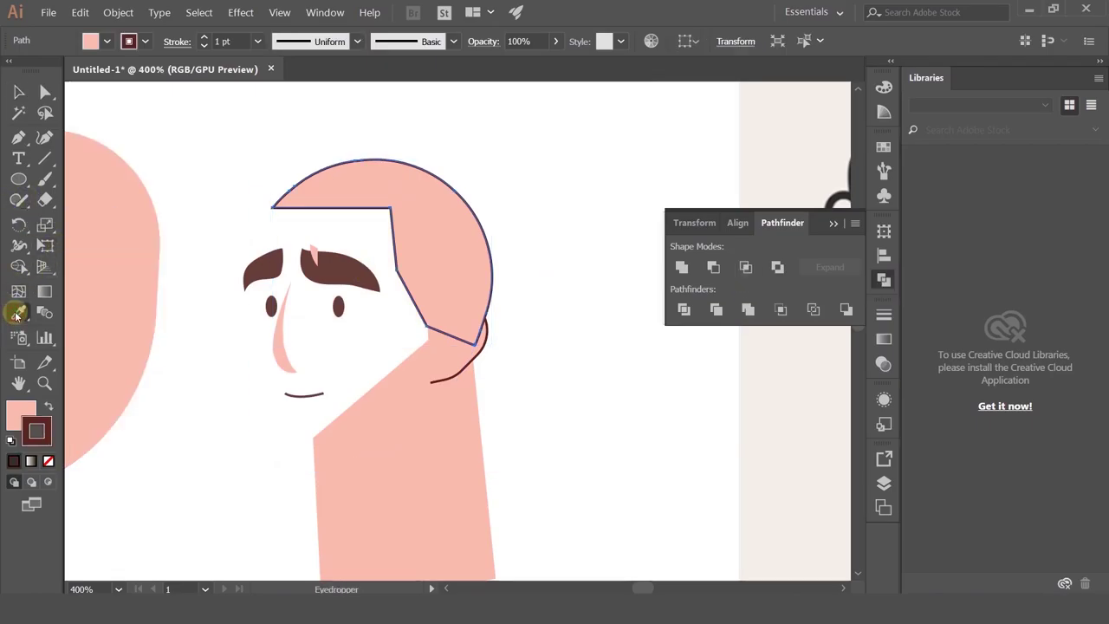
click(326, 253)
click(18, 92)
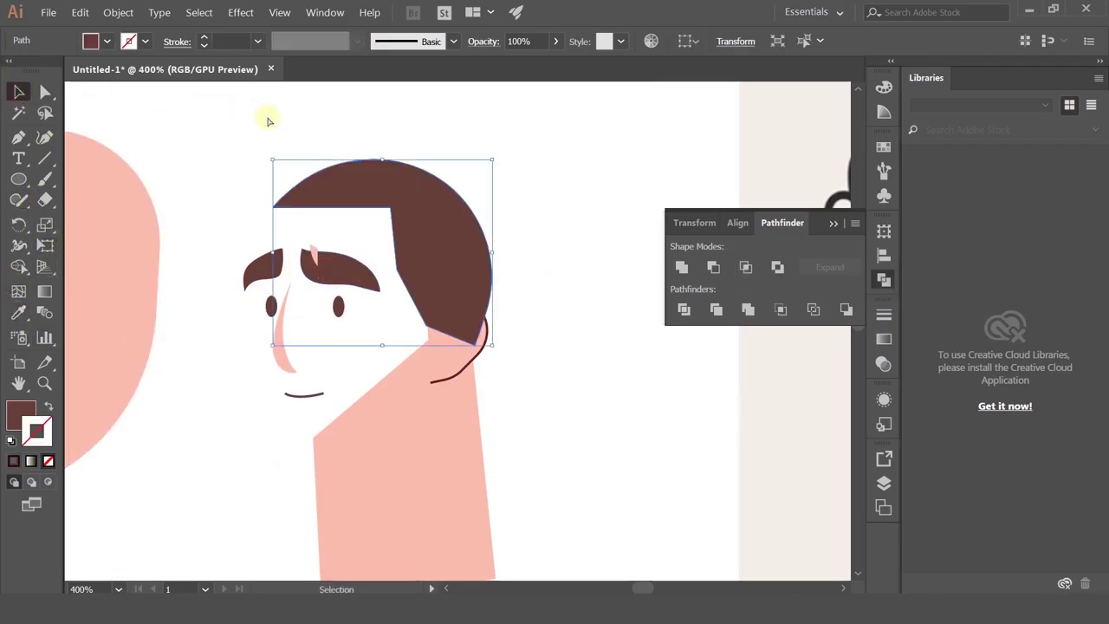
- Restore the face shape behind the trimmed brown hair by stepping through the edit history
key(ctrl+z)
key(ctrl+z)
key(ctrl+shift+z)
key(ctrl+shift+z)
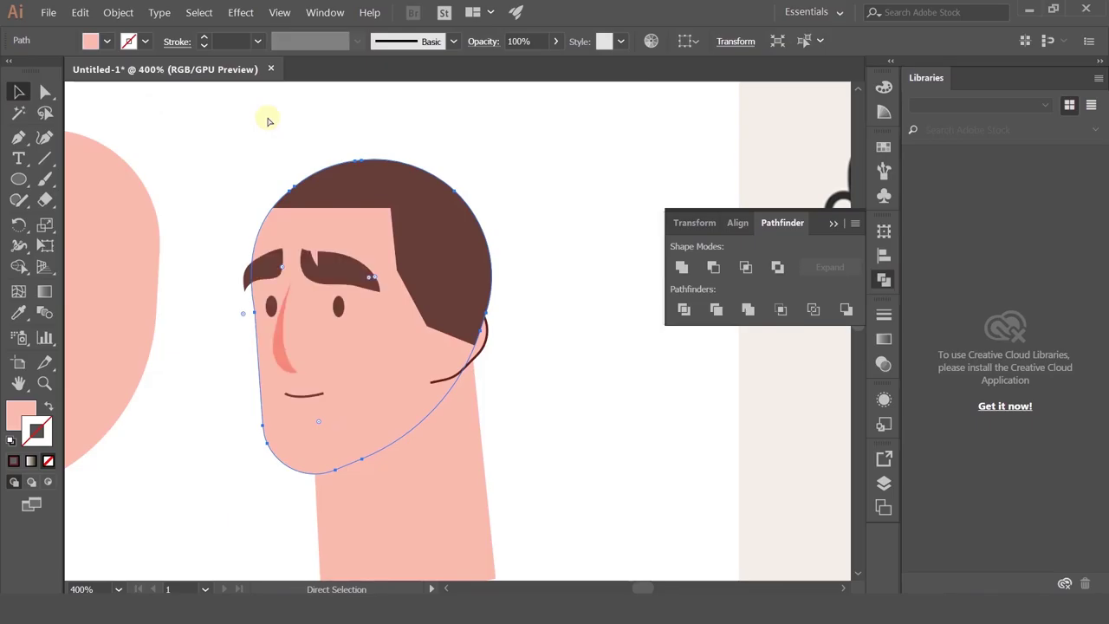
click(191, 158)
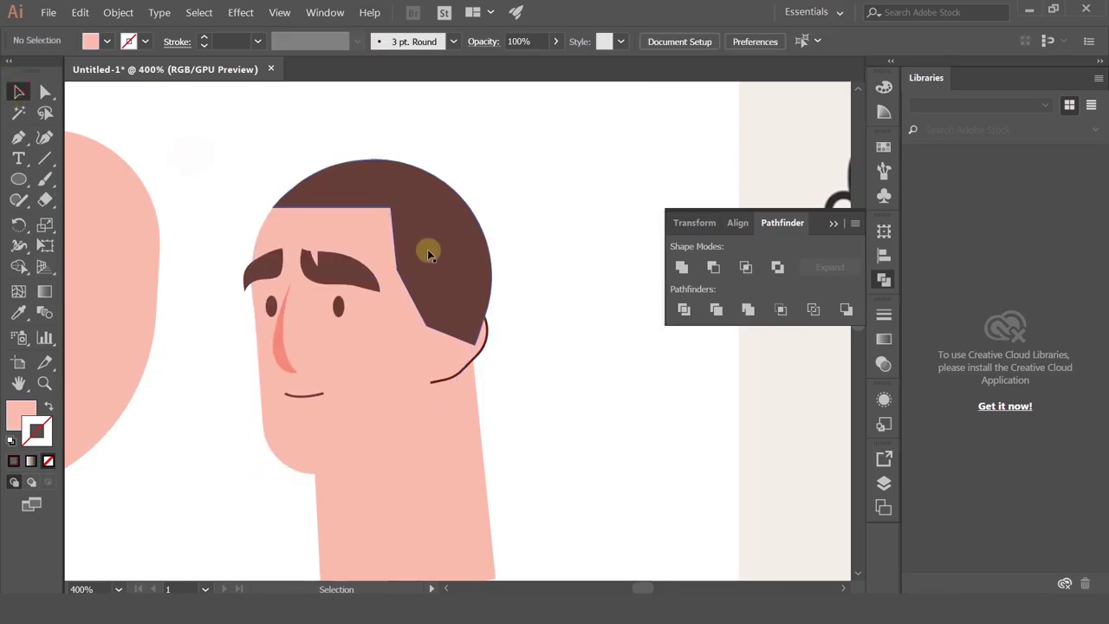
- Bring the ear in front of the hair and shift it slightly toward the face and down
click(446, 366)
key(ctrl)
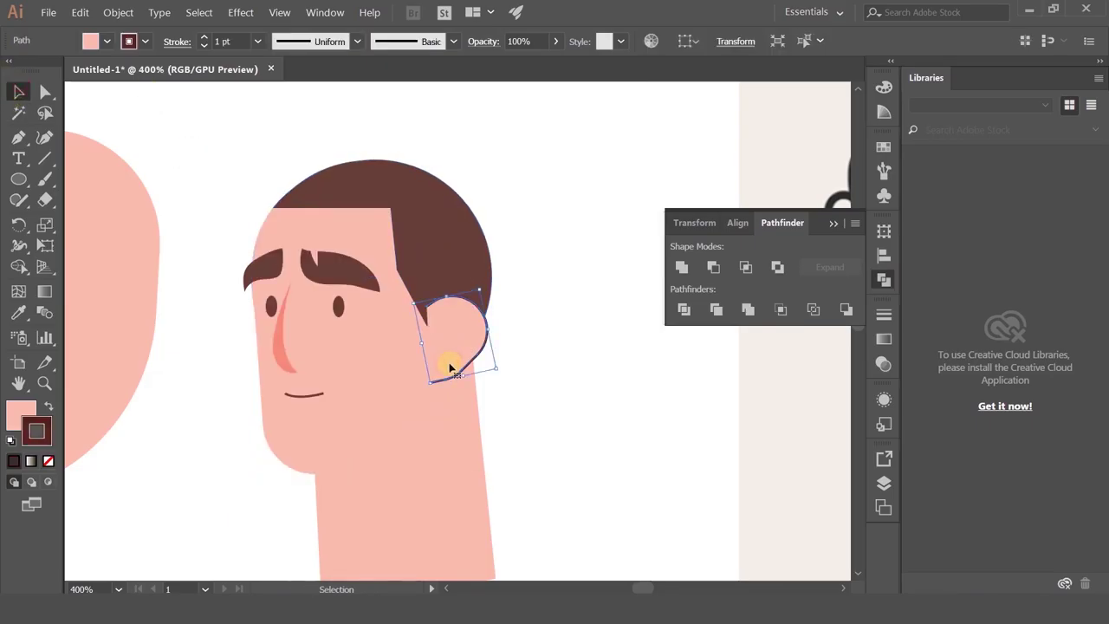
drag(447, 348, 440, 351)
click(529, 334)
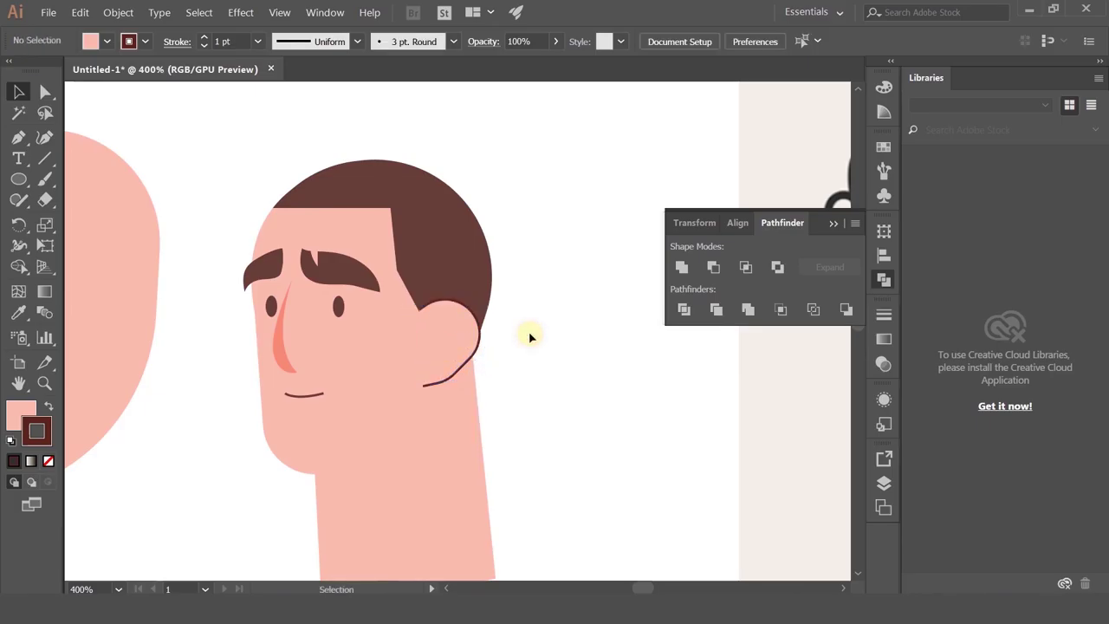
- Move the ear outline's upper front endpoint slightly down and toward the face, past the edge of the hair
drag(529, 330, 495, 358)
mouse_move(415, 392)
mouse_down()
mouse_move(384, 421)
mouse_move(435, 387)
mouse_move(414, 379)
mouse_up()
drag(495, 359, 498, 371)
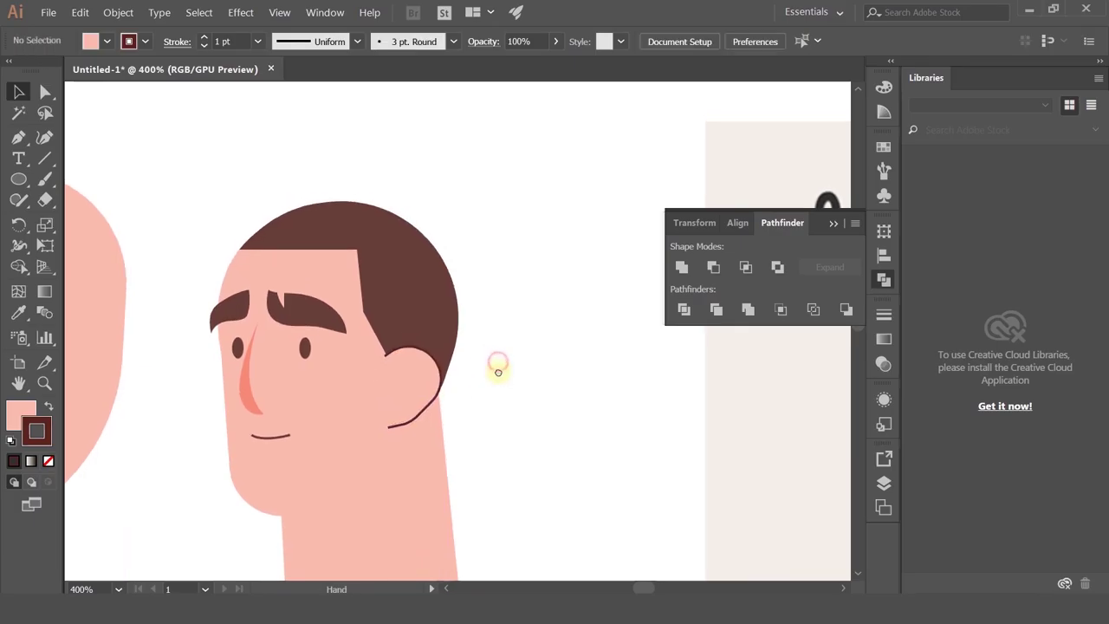
mouse_move(432, 389)
mouse_down()
mouse_move(440, 366)
mouse_move(425, 374)
mouse_up()
scroll(425, 375, up, 2)
key(a)
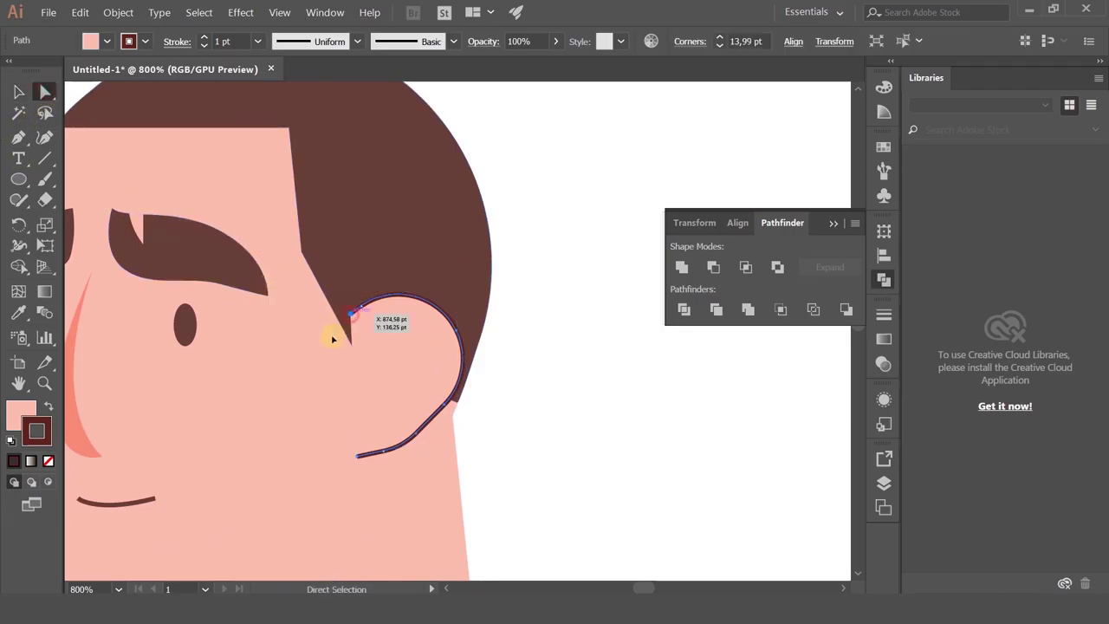
drag(331, 339, 322, 340)
click(515, 355)
scroll(514, 354, down, 2)
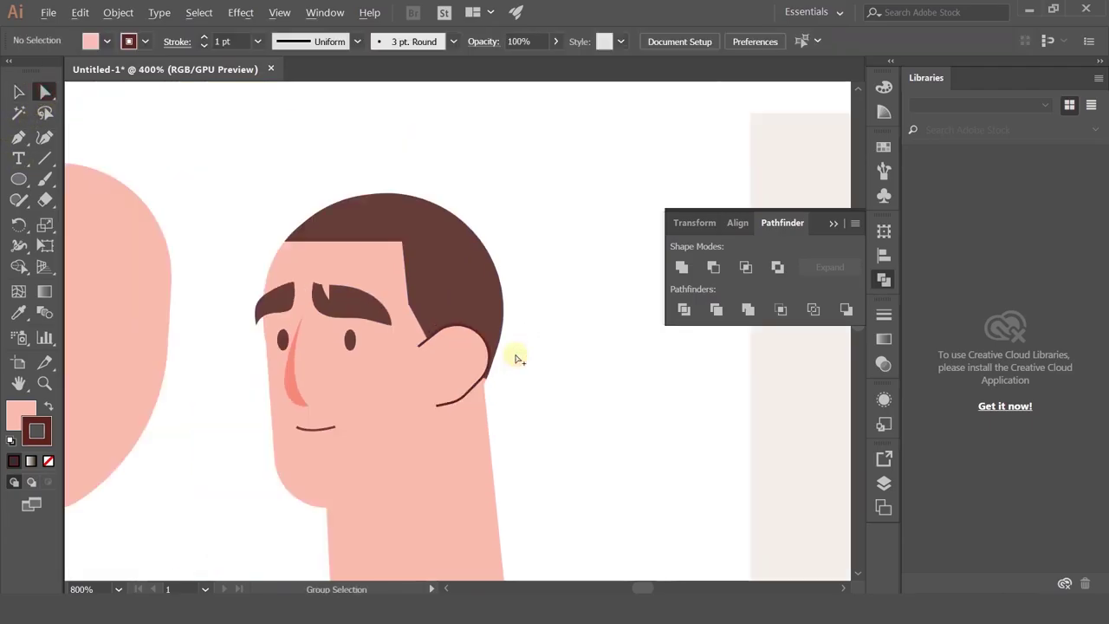
- Round the hair's angular corner at the temple so its front edge curves smoothly down to the ear
drag(553, 359, 577, 395)
click(476, 328)
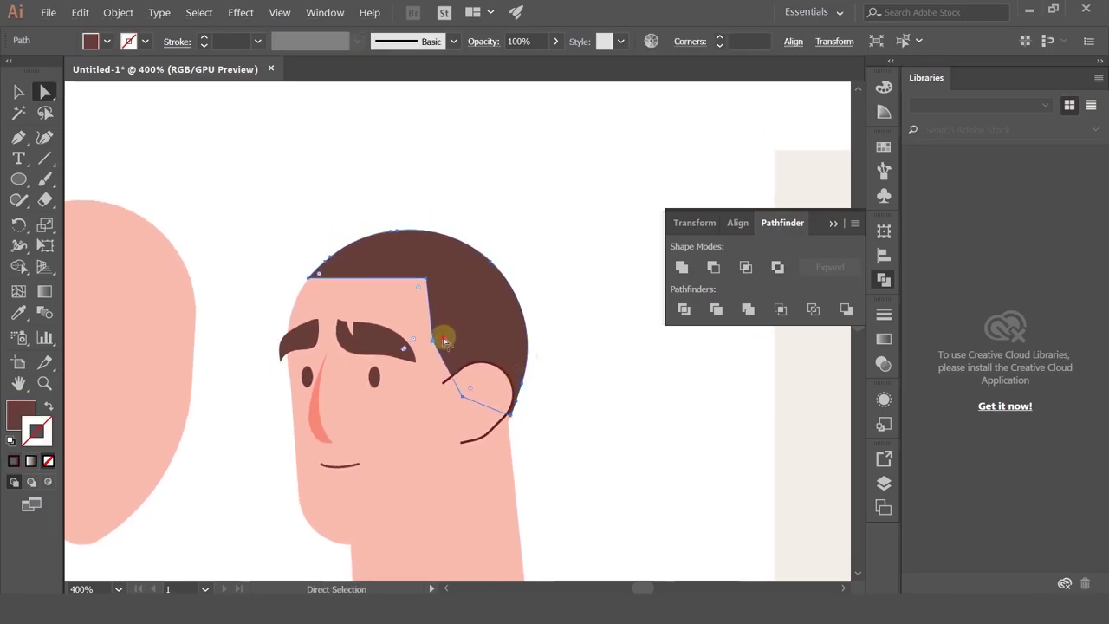
click(587, 413)
scroll(586, 413, down, 2)
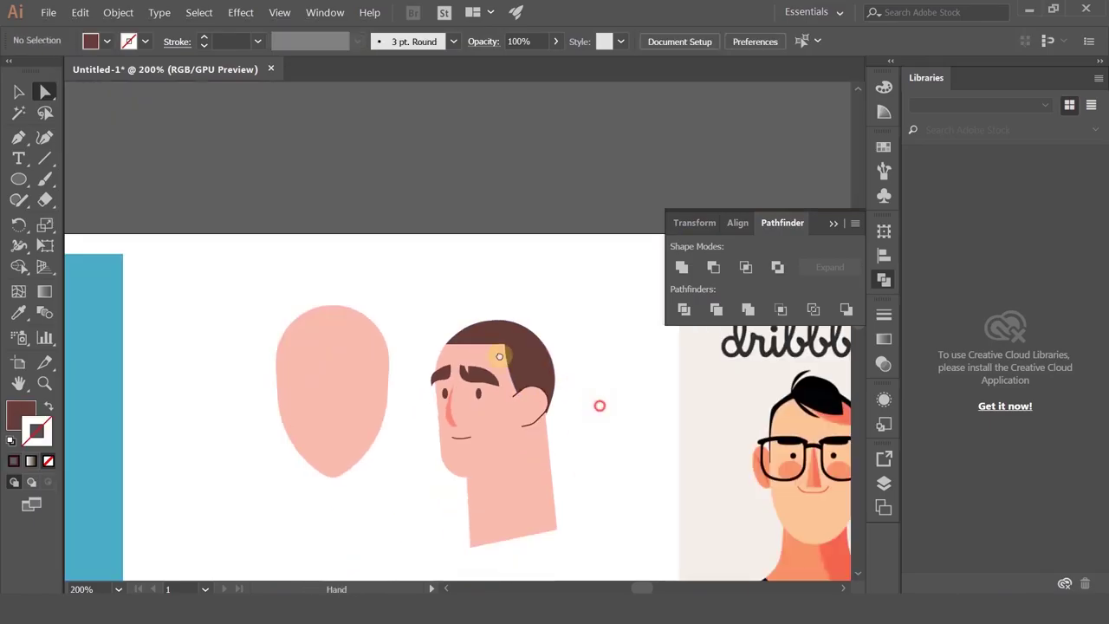
- Draw an open, three-point angled line inside the ear with a dark brown 1 pt stroke and no fill
drag(499, 356, 476, 340)
scroll(376, 304, up, 1)
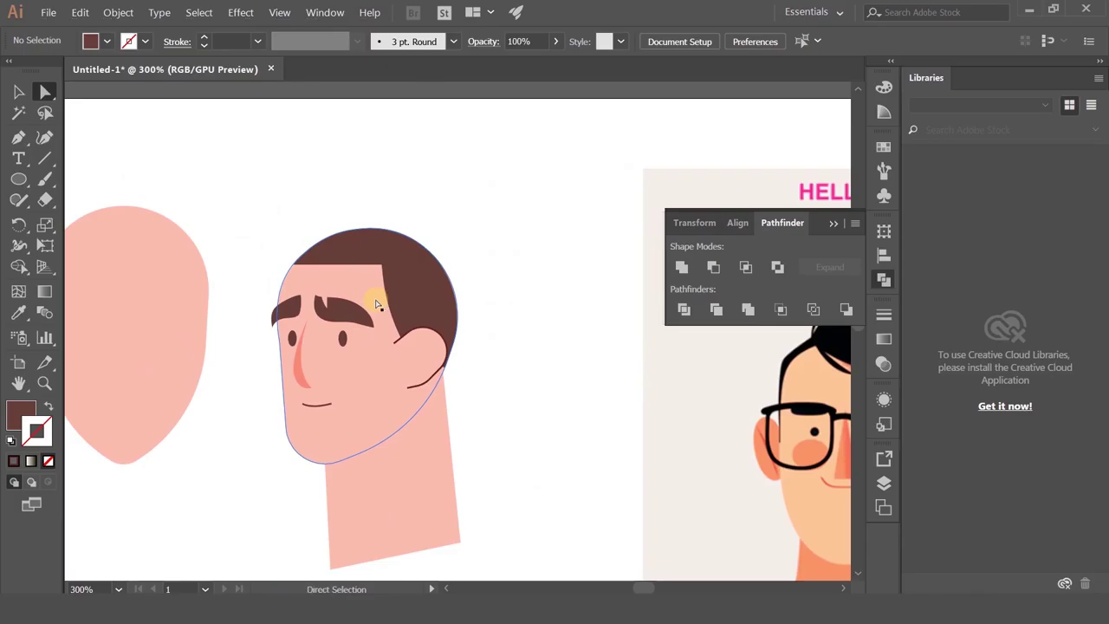
scroll(257, 234, up, 1)
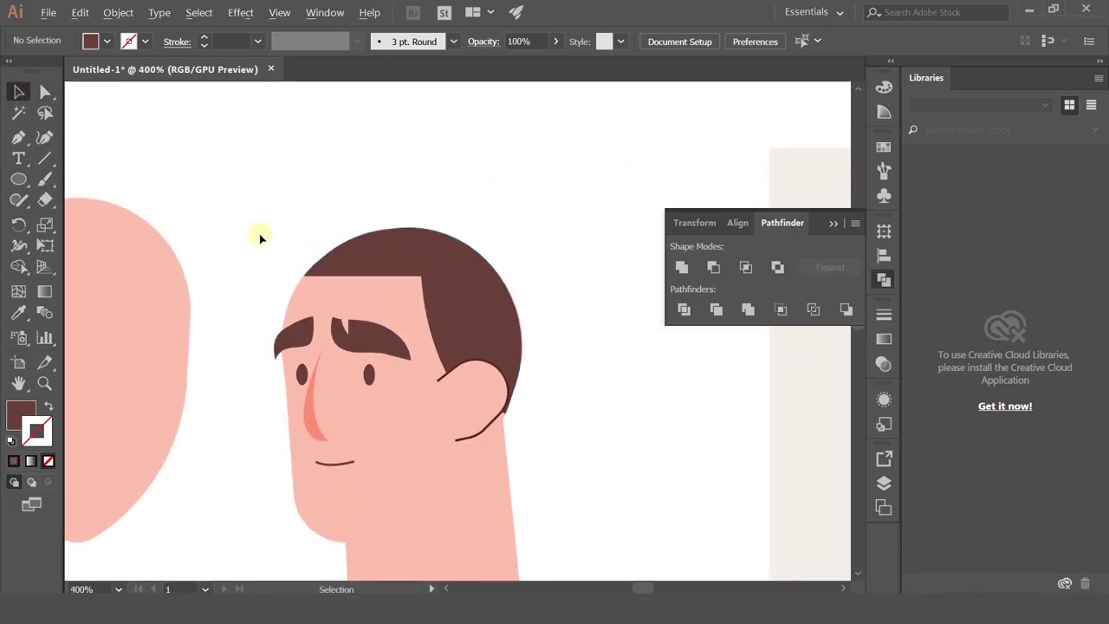
click(18, 137)
scroll(457, 443, up, 2)
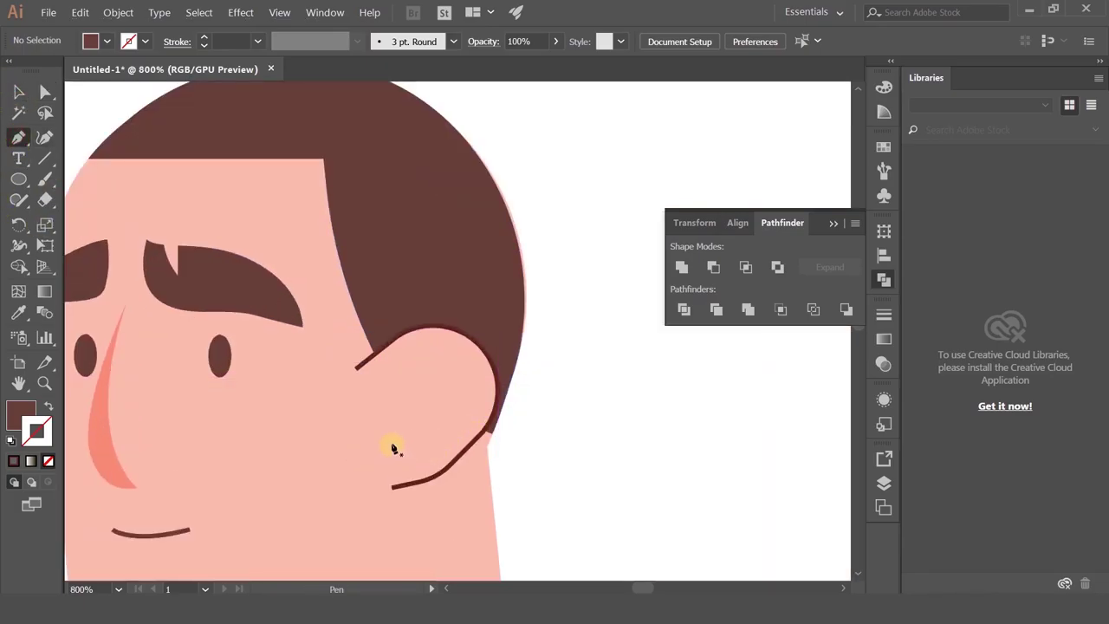
click(438, 424)
click(415, 383)
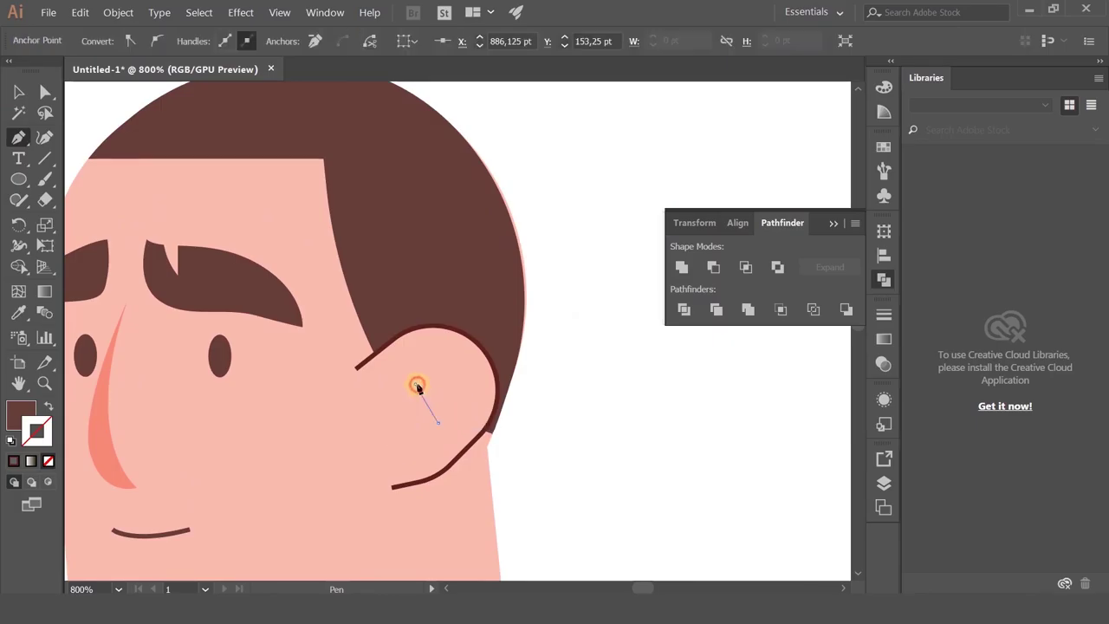
click(436, 421)
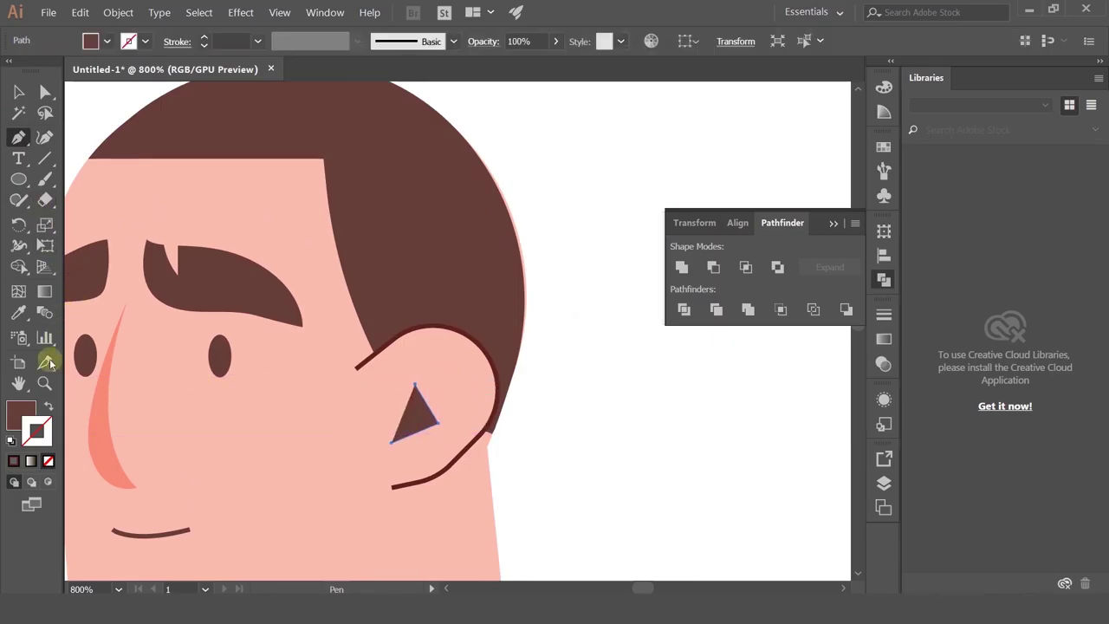
click(51, 405)
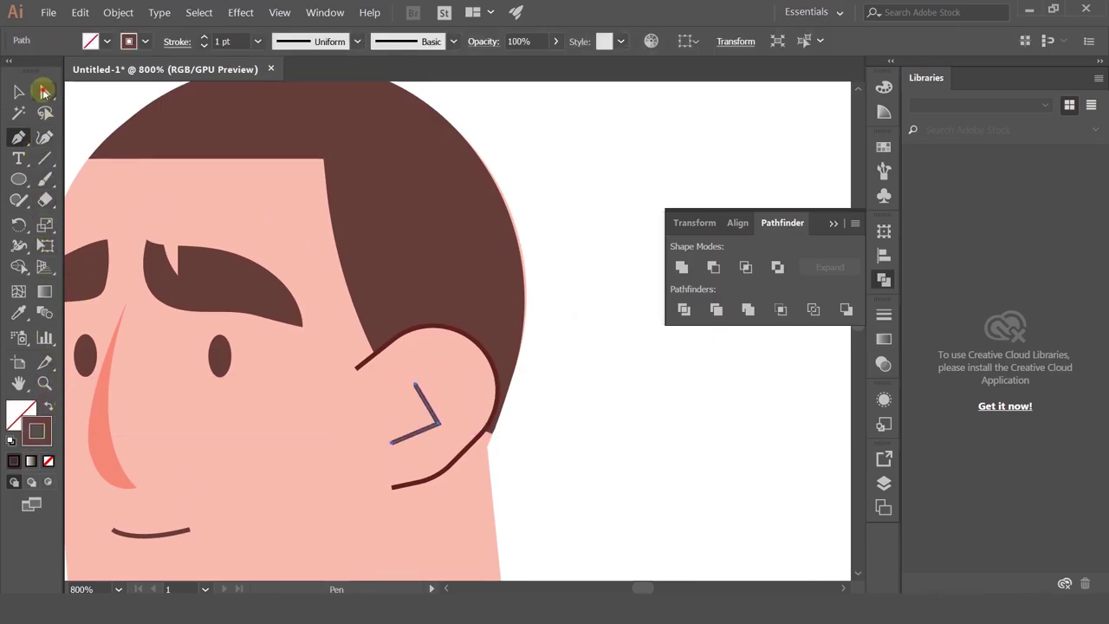
- Round the corner of the inner ear line into a smooth curve
click(45, 92)
drag(428, 422, 379, 405)
click(611, 434)
scroll(612, 436, down, 2)
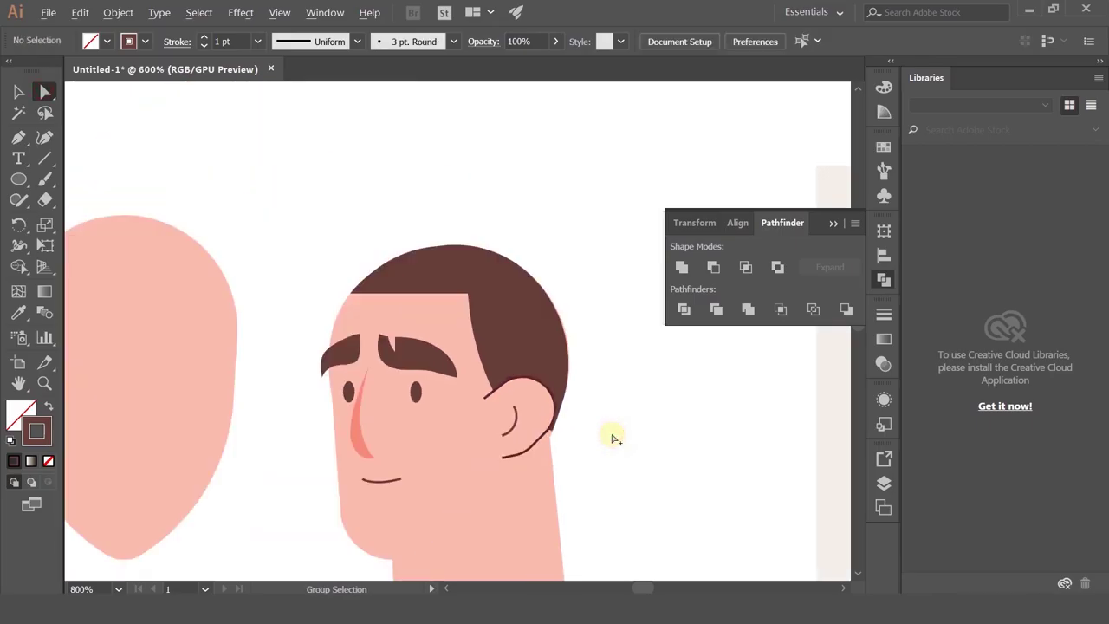
- Remove the stroke from the outer ear shape, keeping its skin-coloured fill
click(549, 416)
click(48, 460)
click(564, 171)
drag(603, 216, 539, 237)
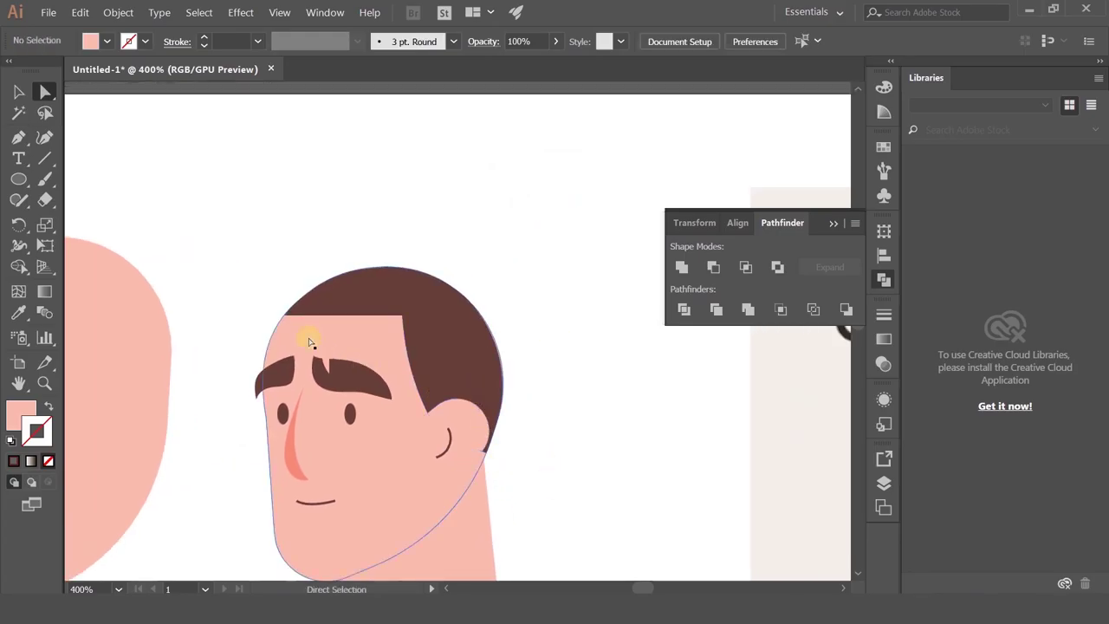
- Try to draw a curved quiff from the hairline's temple corner across the forehead and beyond the front of the head
click(379, 289)
key(p)
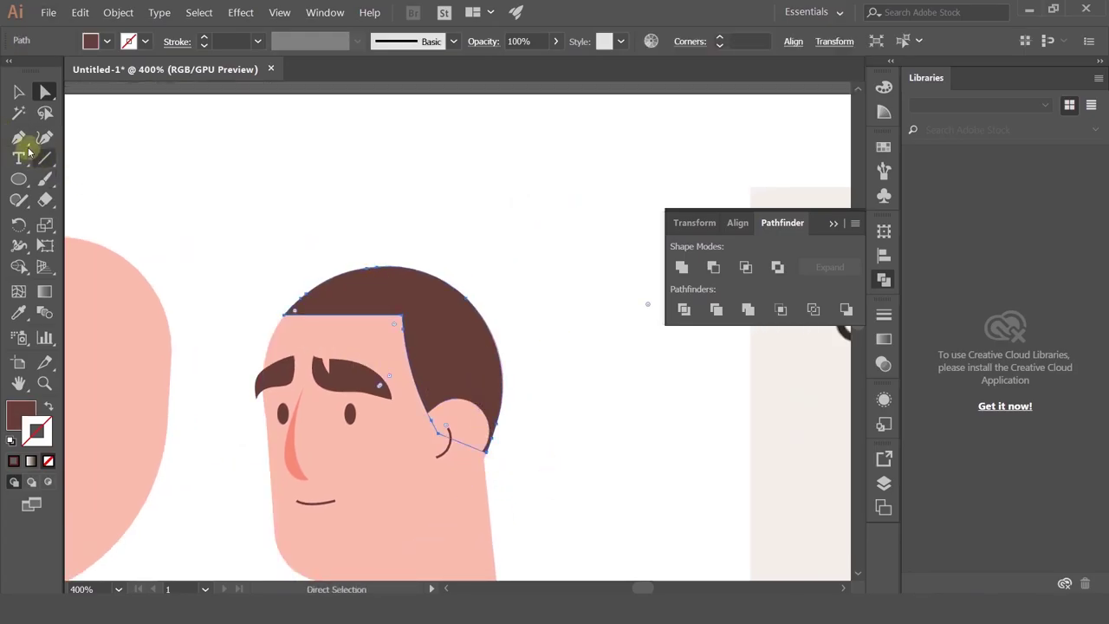
click(19, 92)
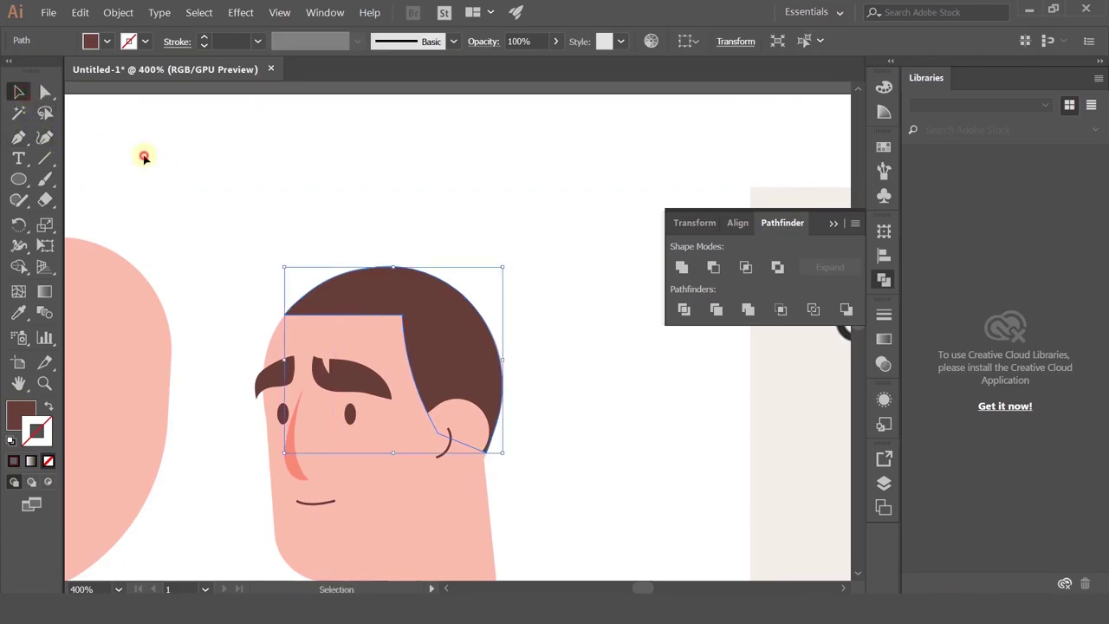
click(142, 156)
click(18, 136)
click(401, 316)
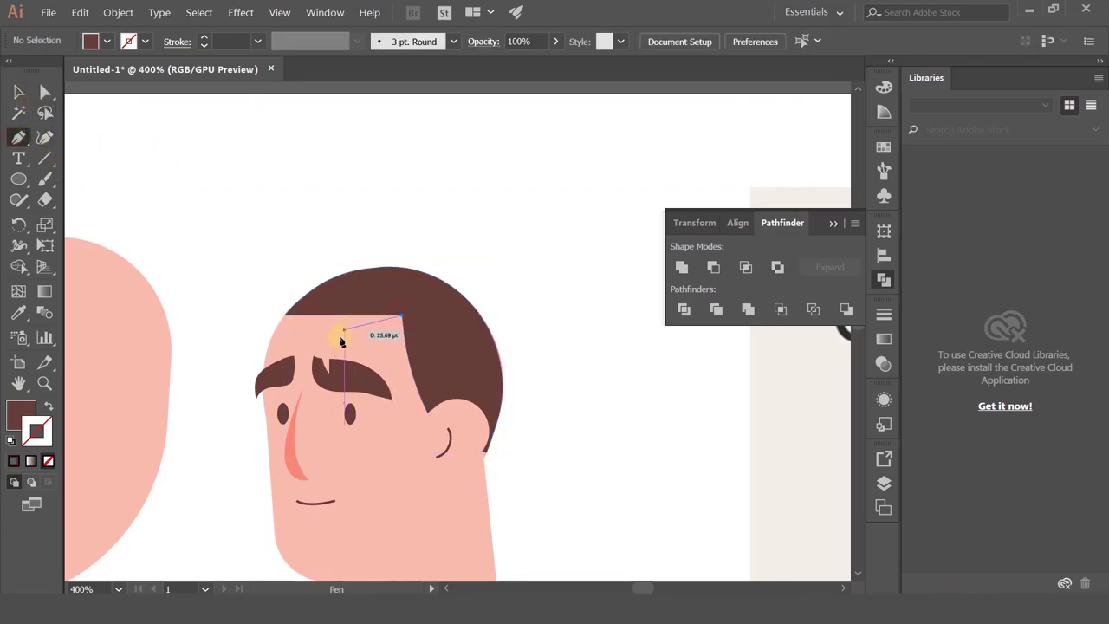
drag(339, 337, 238, 334)
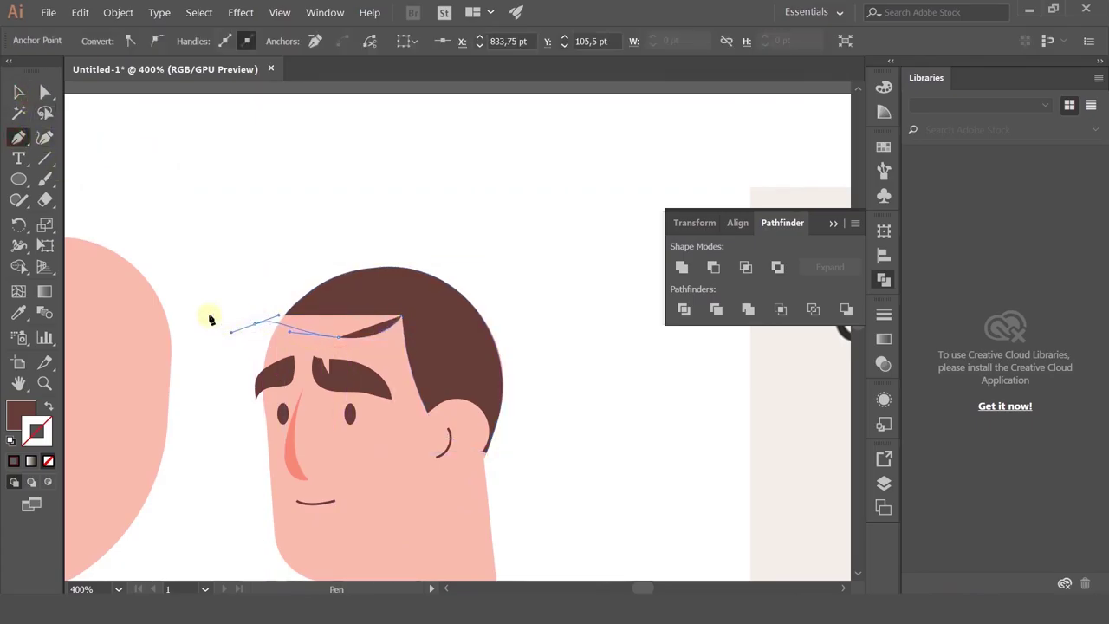
drag(229, 276, 255, 241)
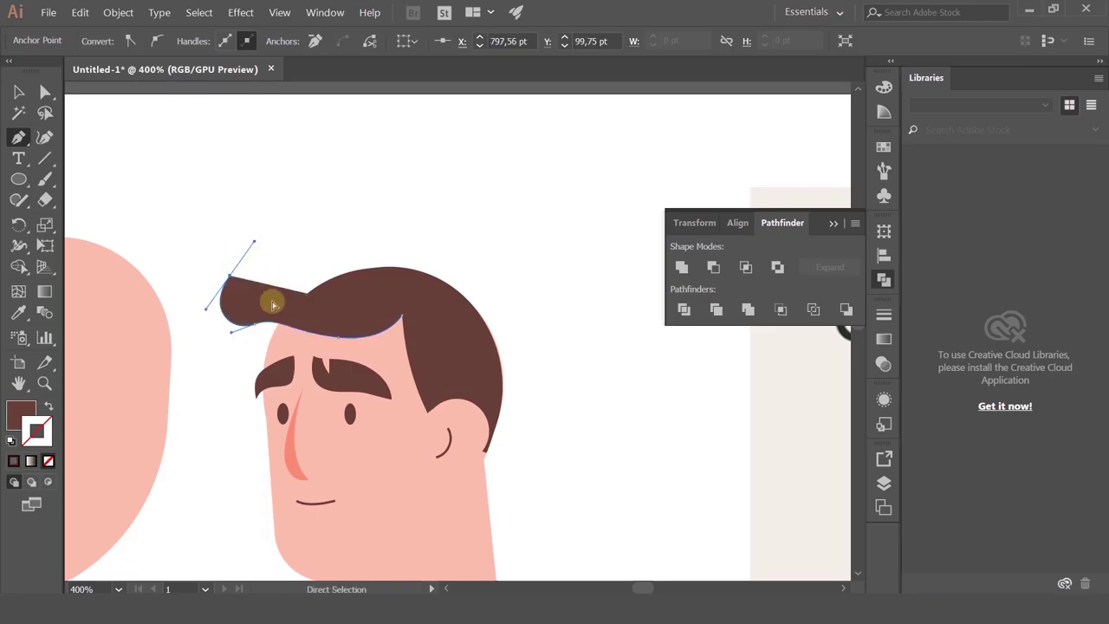
key(ctrl+z)
key(ctrl+z)
key(ctrl+z)
ctrl+click(289, 269)
- Try to draw the curved quiff starting above the head and sweeping down in front of the forehead
click(315, 235)
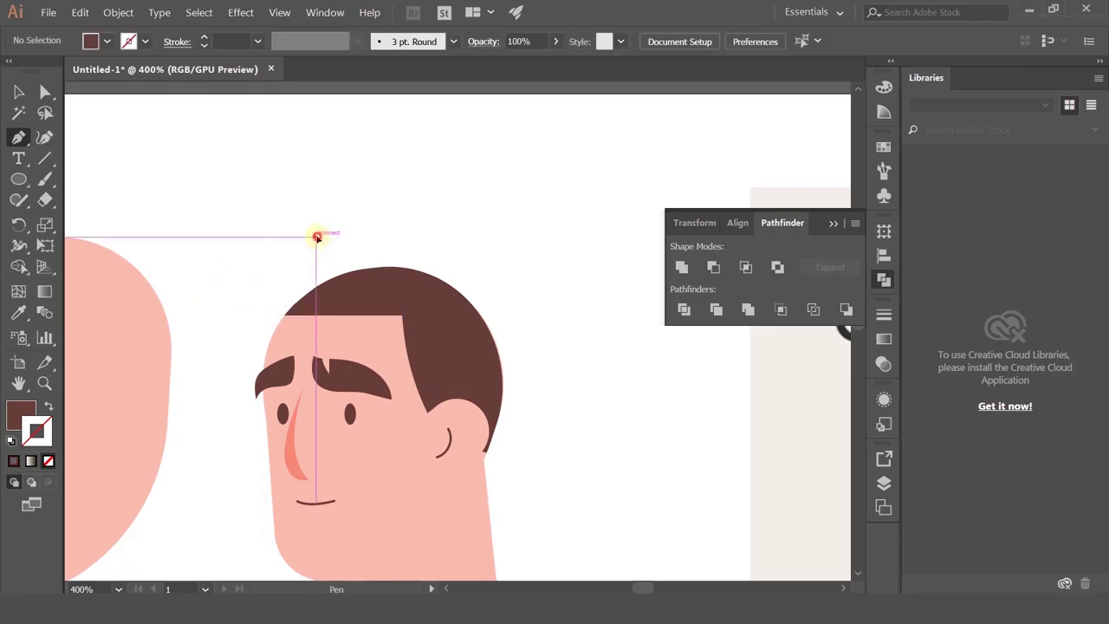
drag(248, 228, 215, 257)
drag(251, 290, 261, 341)
key(ctrl+z)
key(ctrl+z)
key(ctrl+z)
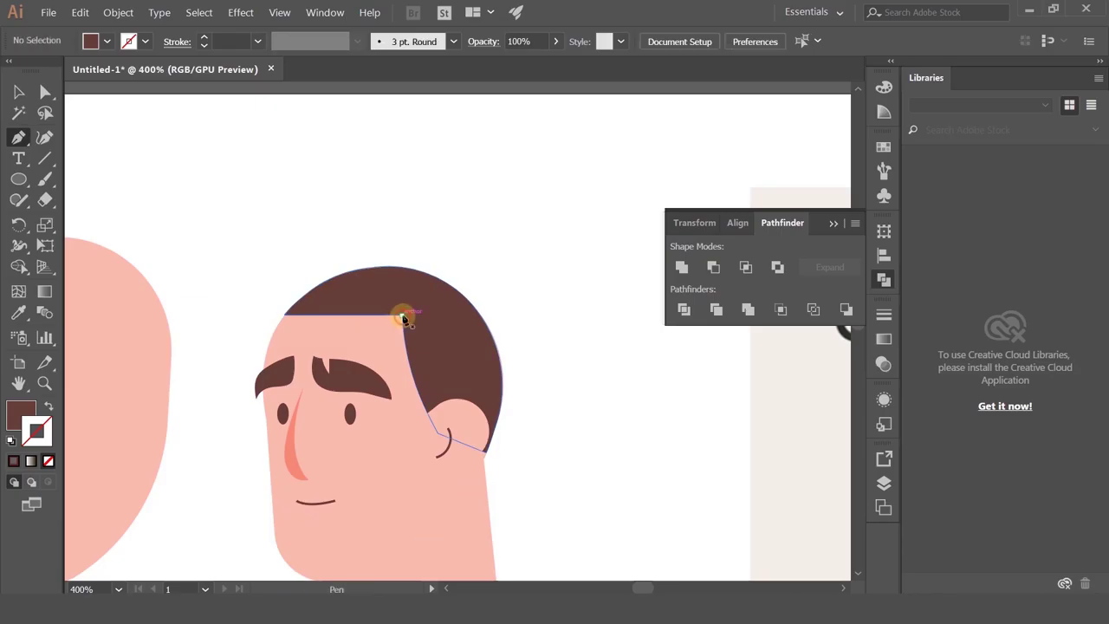
- Draw a brown quiff with the Pen tool from the temple corner, sweeping past the forehead and over the head, ending in a small back curl
click(401, 319)
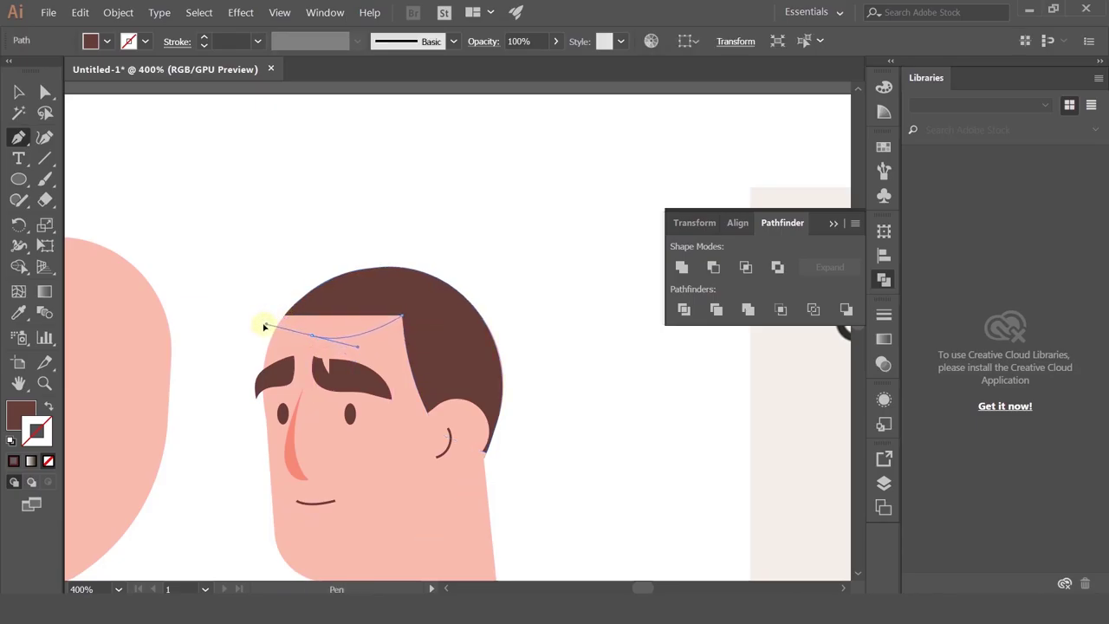
drag(264, 326, 204, 350)
drag(245, 283, 281, 274)
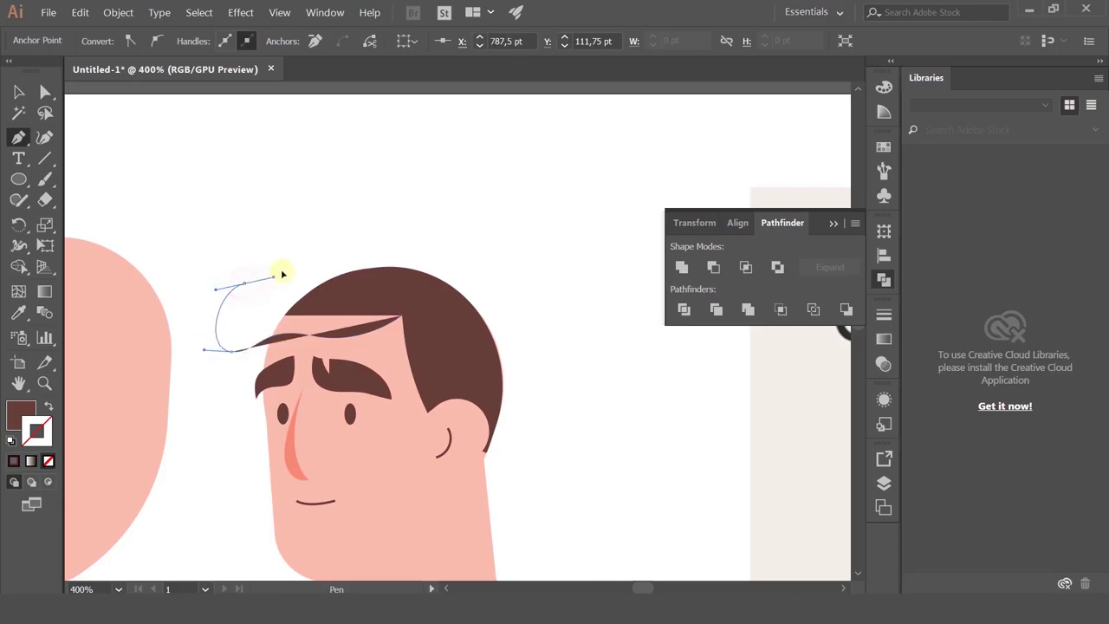
drag(321, 234, 473, 282)
drag(407, 314, 349, 308)
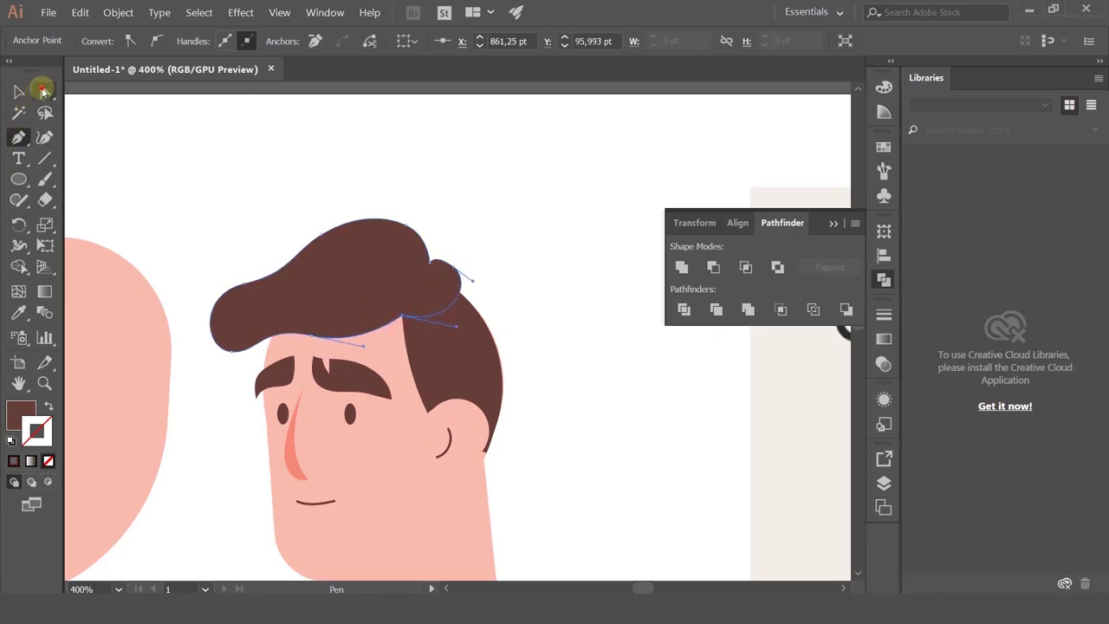
- Nudge the back curl's anchor outward and enlarge the quiff's rounded front by raising its upper anchor and lengthening the curve handles
click(44, 91)
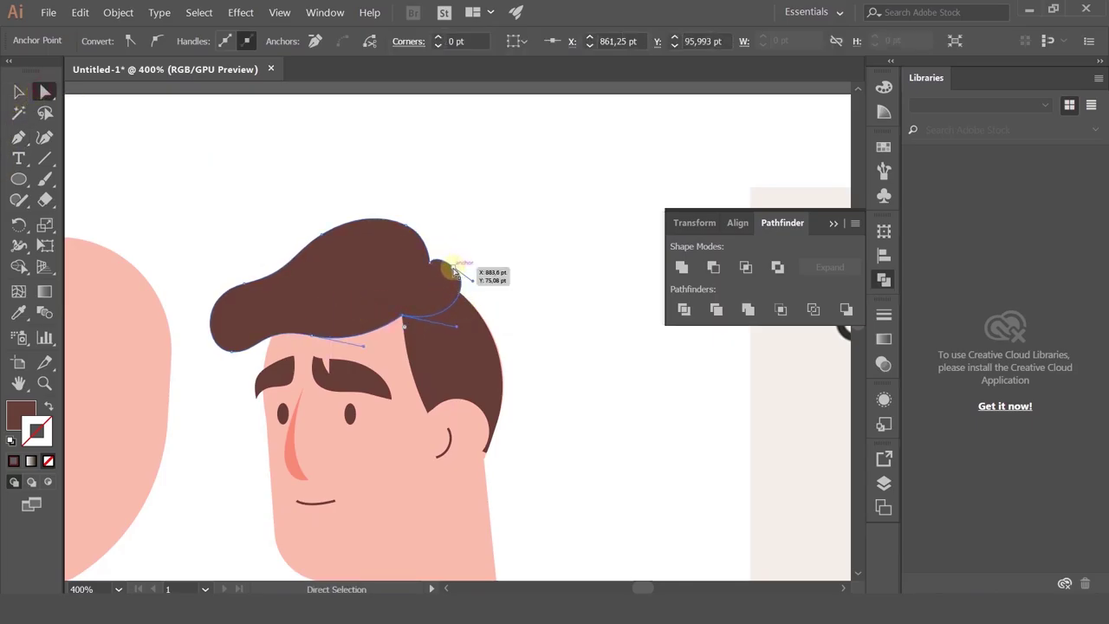
mouse_move(452, 271)
mouse_down()
mouse_move(446, 265)
mouse_move(460, 268)
mouse_up()
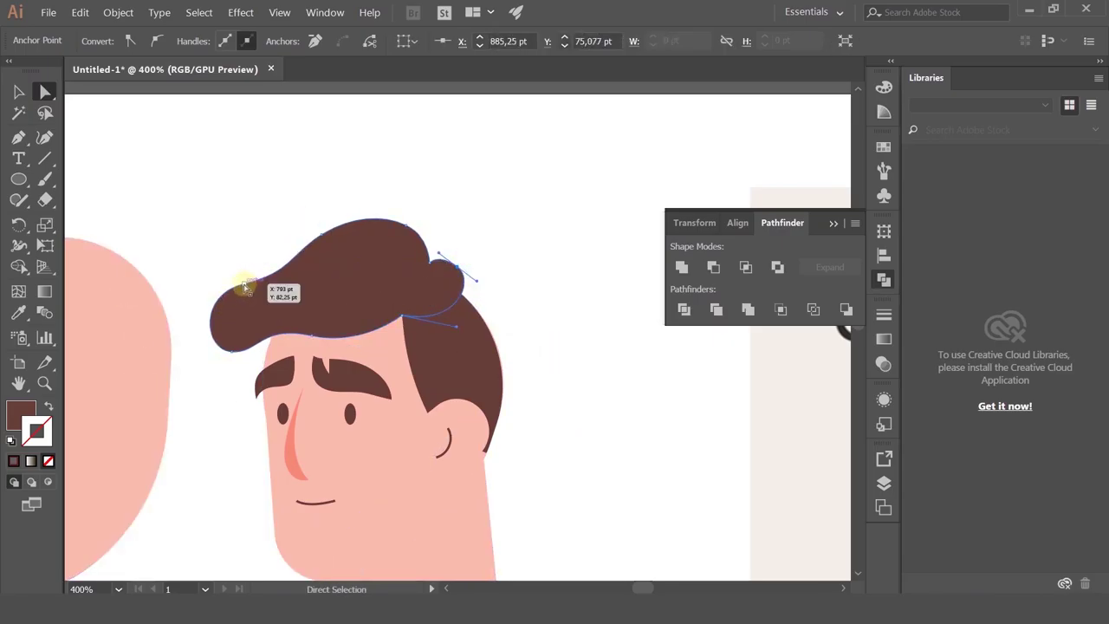
drag(246, 287, 146, 274)
drag(206, 350, 188, 369)
scroll(330, 307, down, 2)
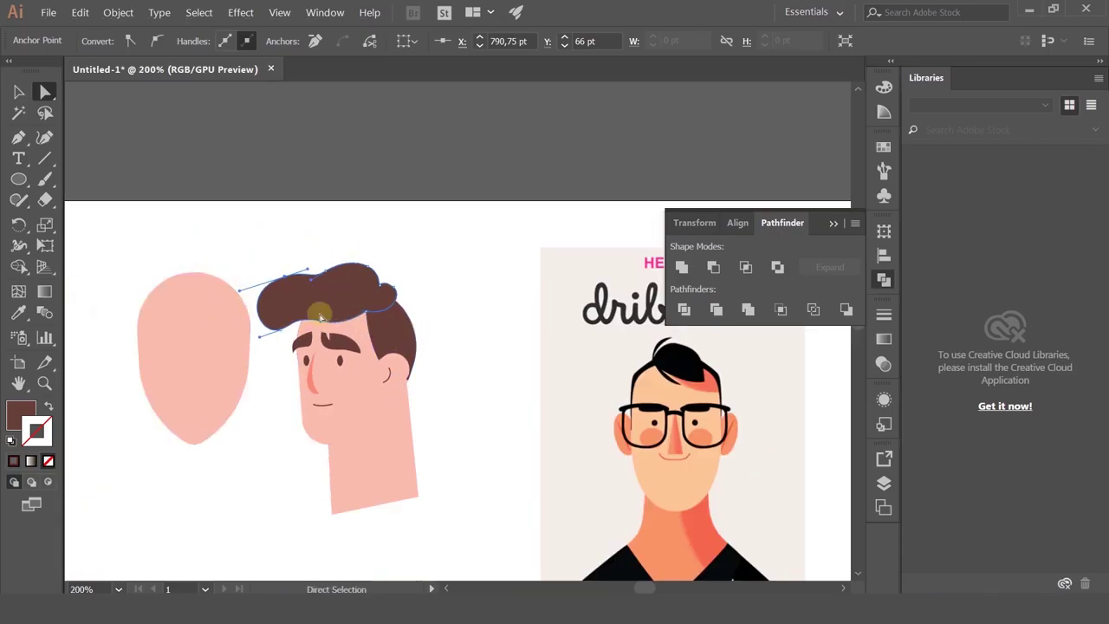
scroll(295, 325, up, 2)
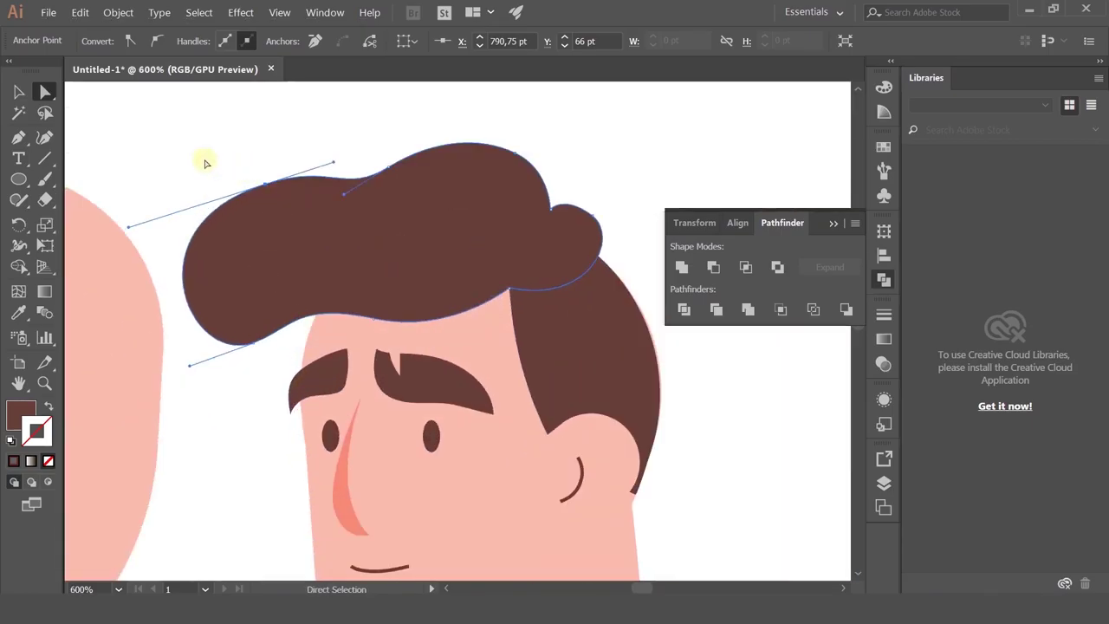
- Lift the quiff's lower front anchor and raise its upper front anchor to about Y 50 pt for a taller rounded lobe
click(245, 336)
mouse_move(253, 346)
mouse_down()
mouse_move(274, 324)
mouse_move(262, 328)
mouse_up()
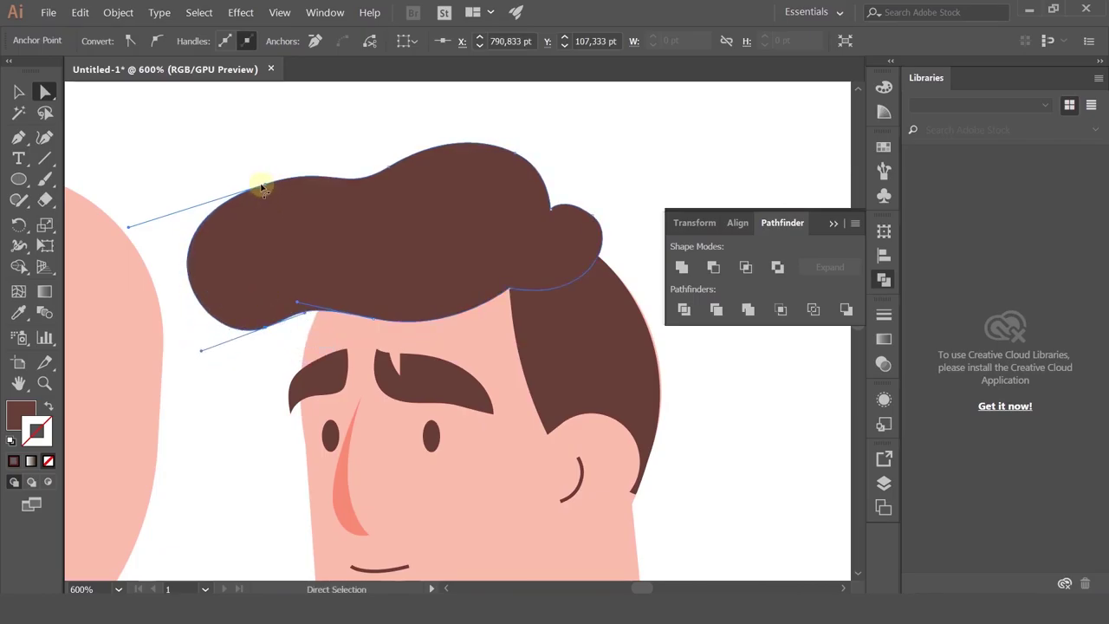
drag(263, 183, 272, 128)
click(254, 333)
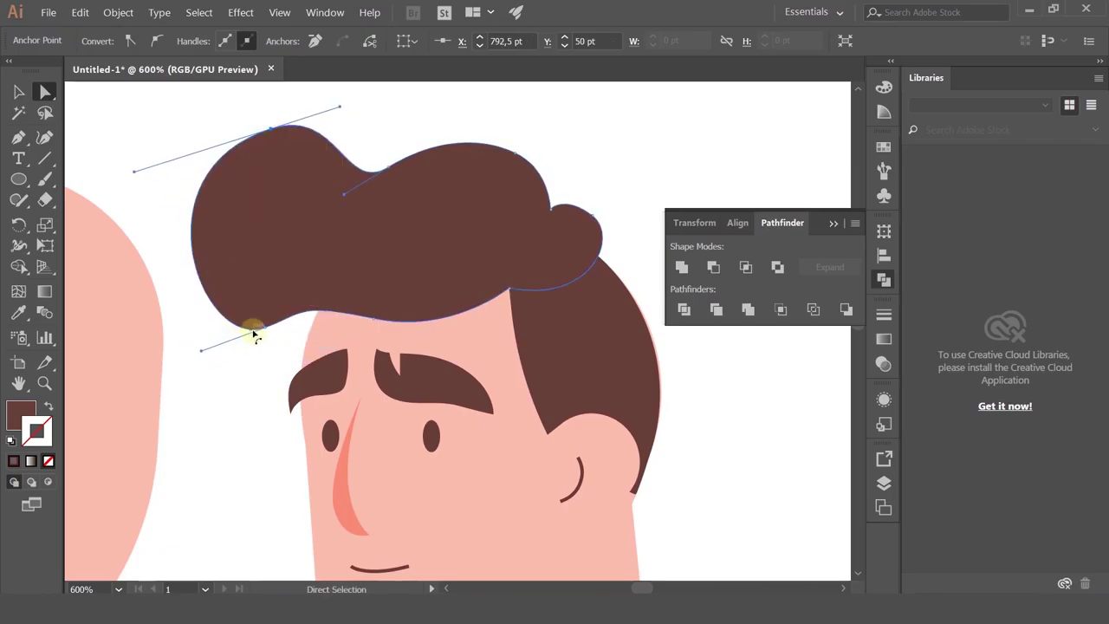
drag(269, 336, 319, 303)
click(266, 353)
scroll(284, 341, down, 1)
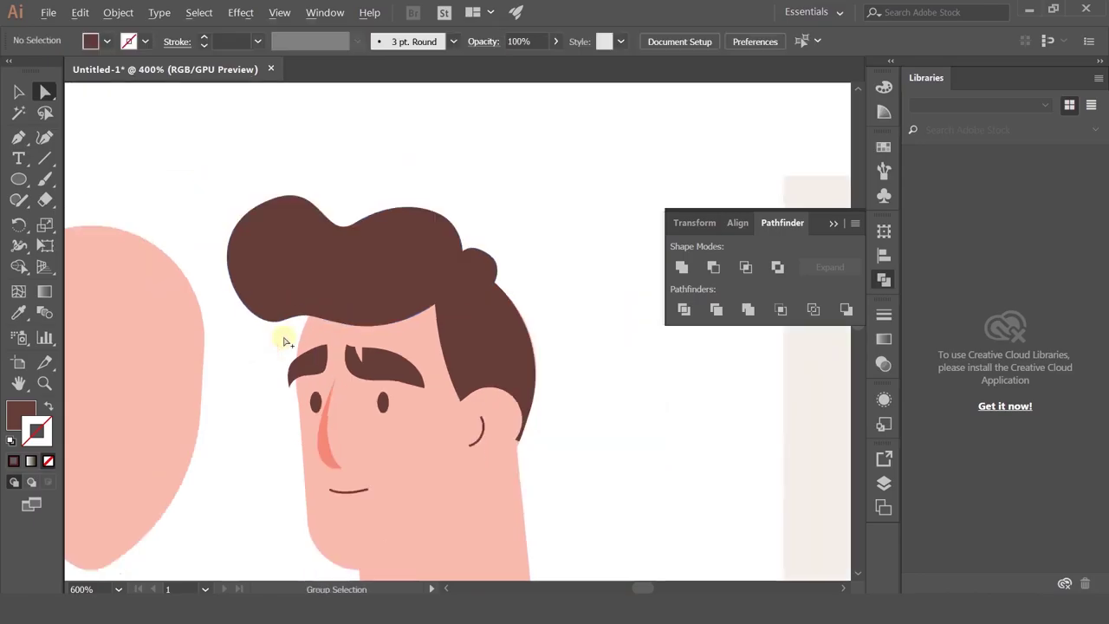
- Scale the whole quiff down from its upper front corner so it fits the head better
alt+scroll(286, 340, up, 1)
click(20, 92)
click(161, 217)
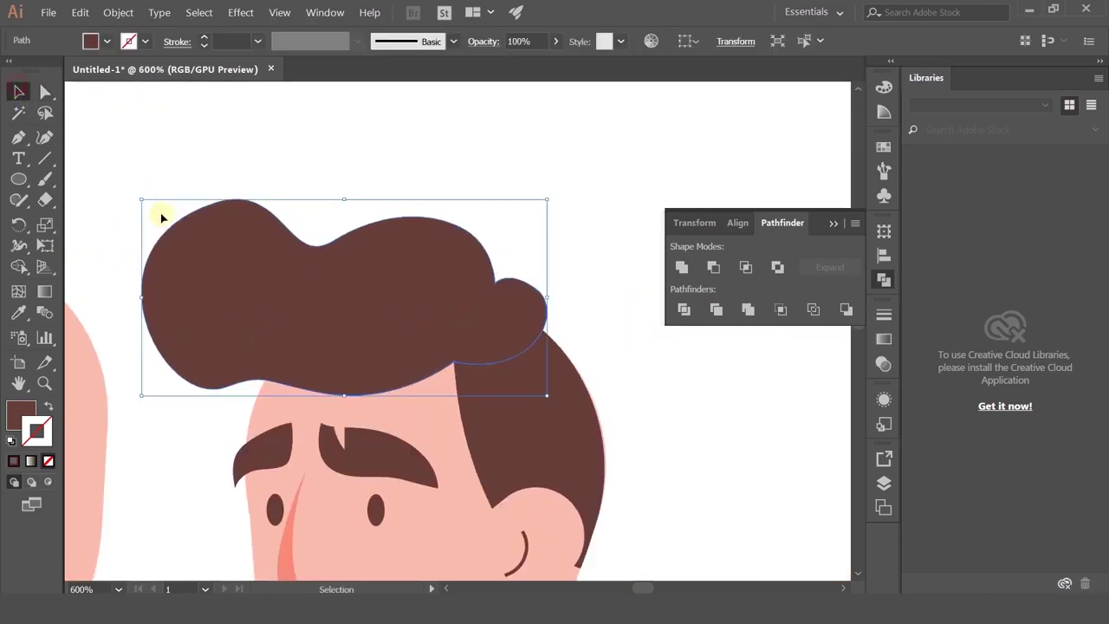
drag(141, 200, 194, 226)
alt+scroll(203, 245, down, 1)
click(342, 160)
alt+scroll(354, 208, down, 2)
alt+scroll(441, 186, up, 4)
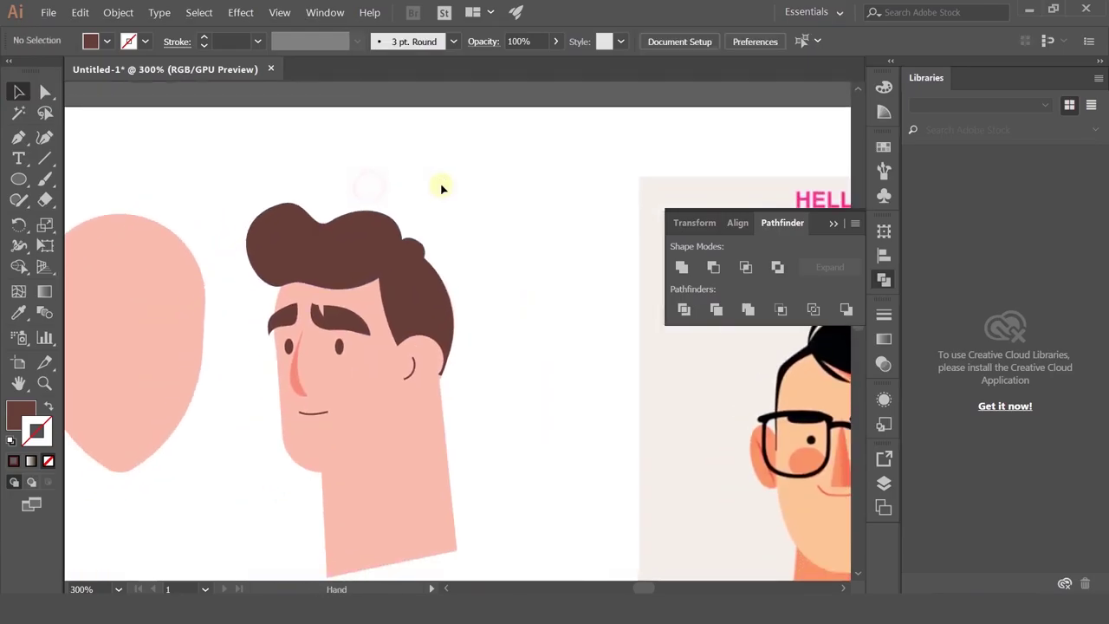
- Move the small back curl's outer anchor slightly outward to make the curl rounder
click(409, 269)
key(a)
click(457, 288)
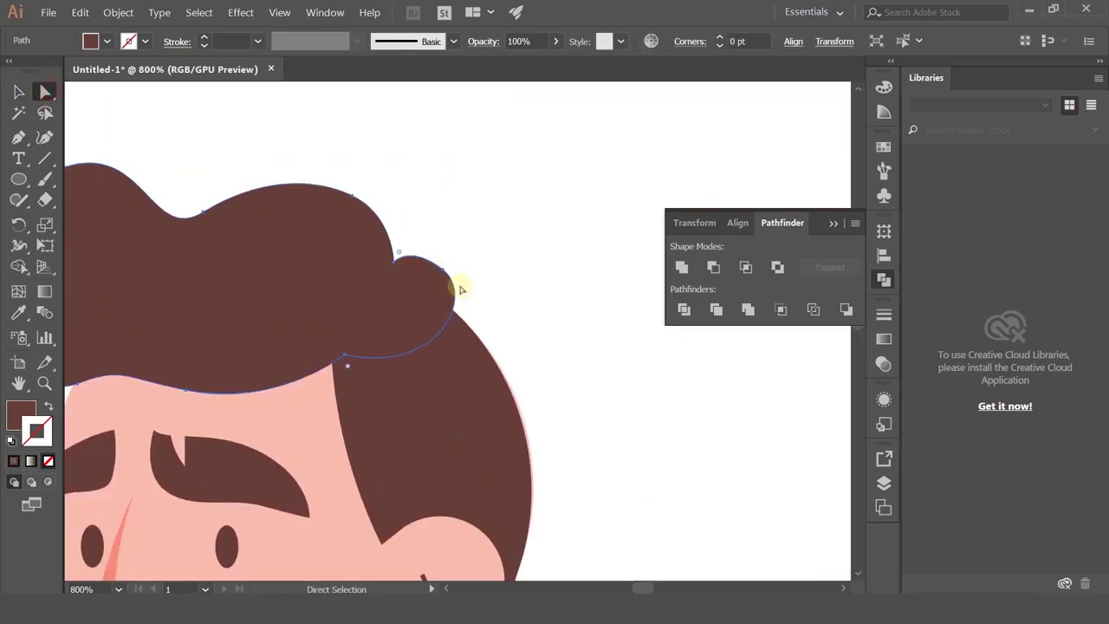
click(442, 270)
drag(442, 269, 455, 268)
click(539, 224)
alt+scroll(539, 224, down, 4)
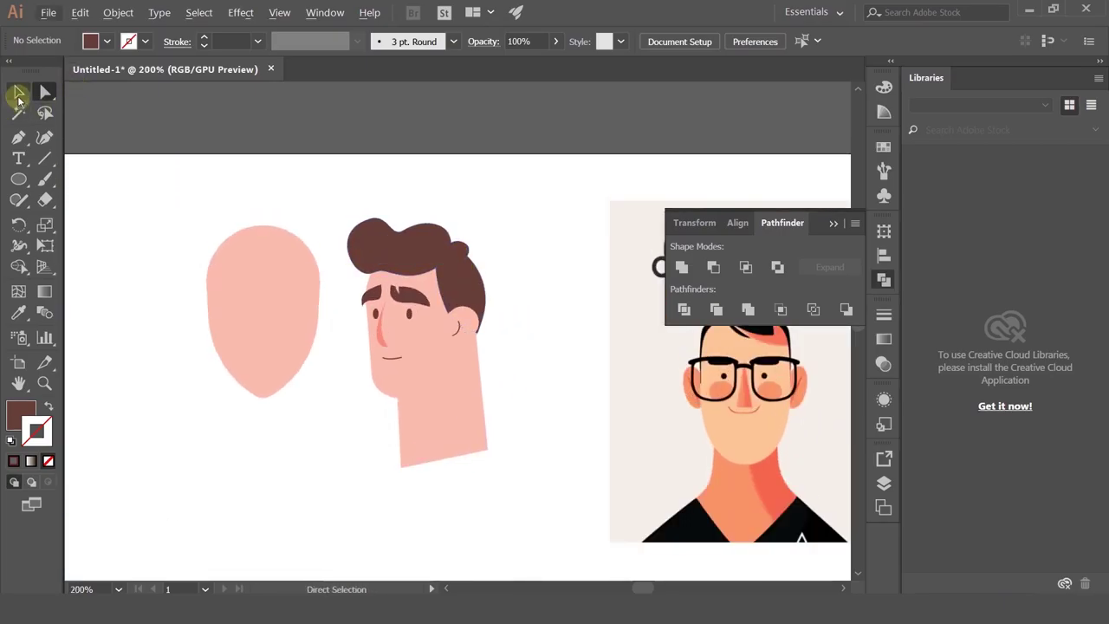
- Delete the plain egg-shaped head beside the finished one
click(19, 92)
click(263, 313)
key(Delete)
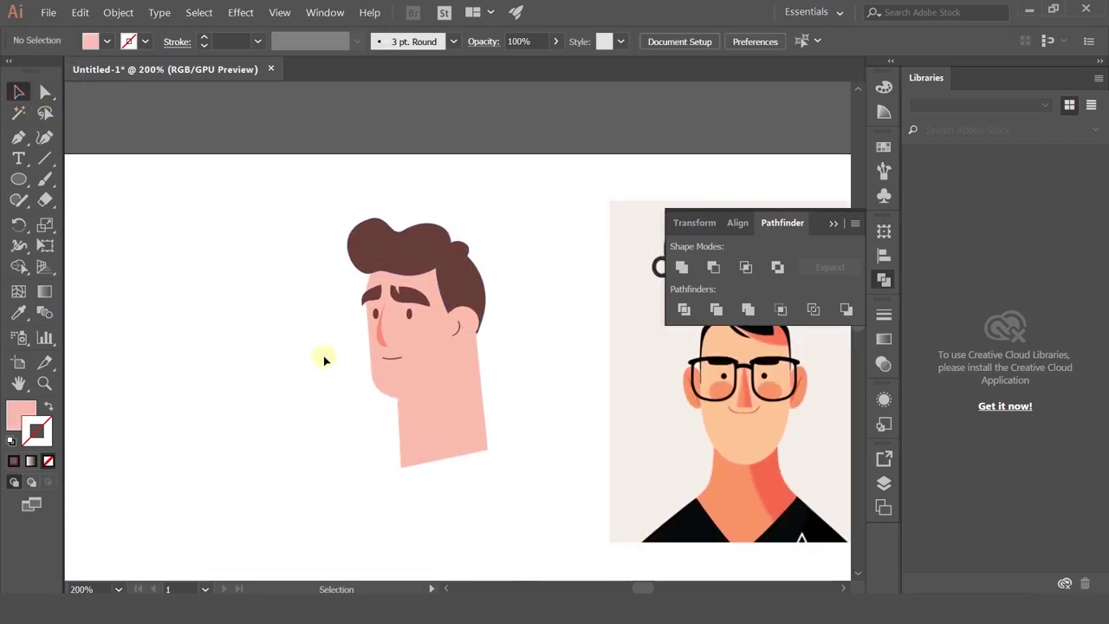
- Compare the finished head with the reference illustrations on the artboard
alt+scroll(324, 355, down, 3)
drag(377, 396, 314, 388)
drag(327, 433, 398, 360)
drag(243, 391, 284, 288)
click(459, 329)
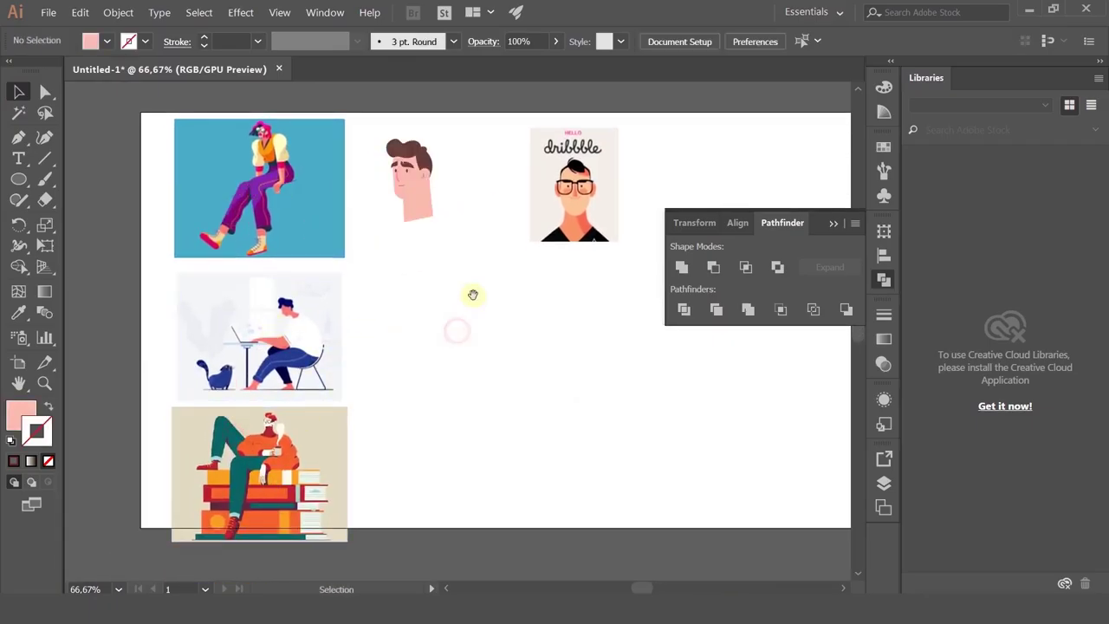
alt+scroll(410, 178, up, 3)
click(428, 274)
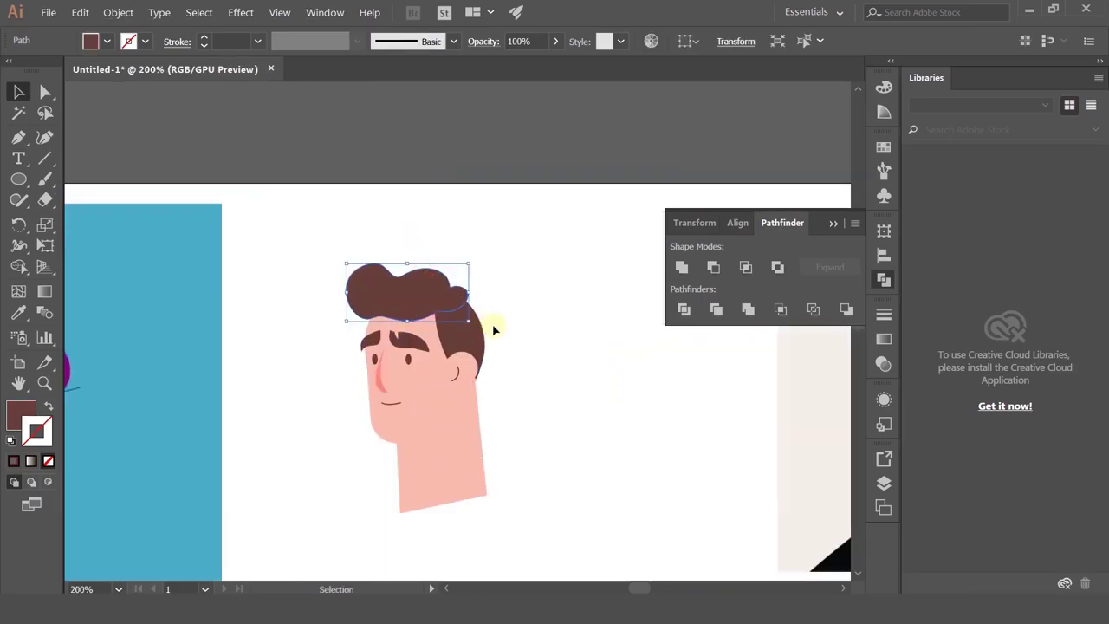
click(535, 401)
scroll(535, 402, down, 2)
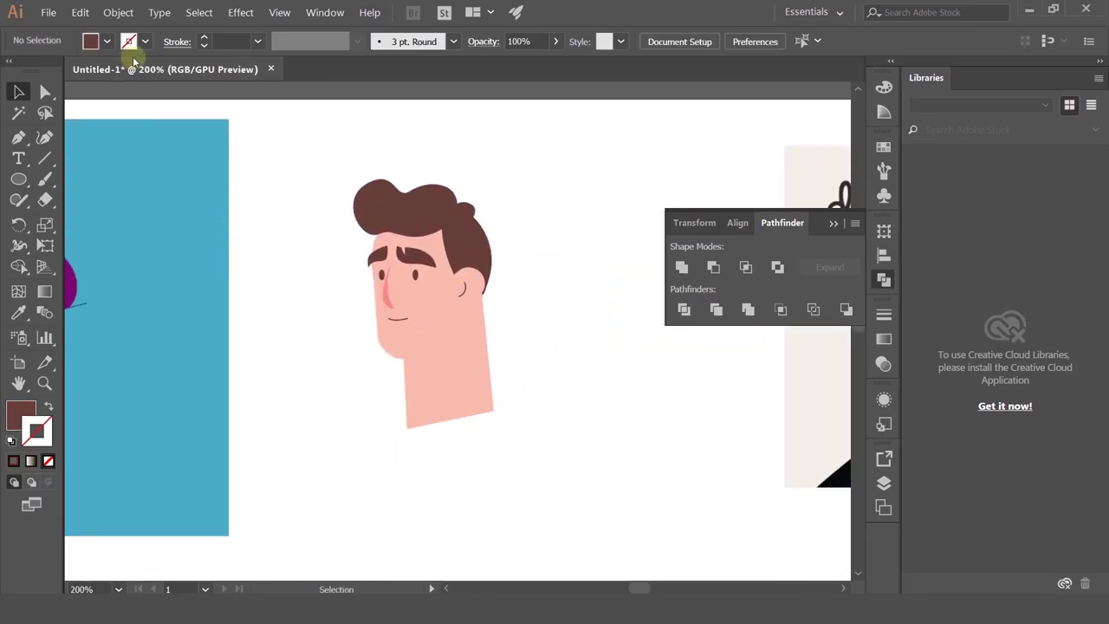
- Start a brown torso with the Pen tool: a V neckline across the neck and a curved back shoulder ending near X 866 pt, Y 297 pt
click(19, 137)
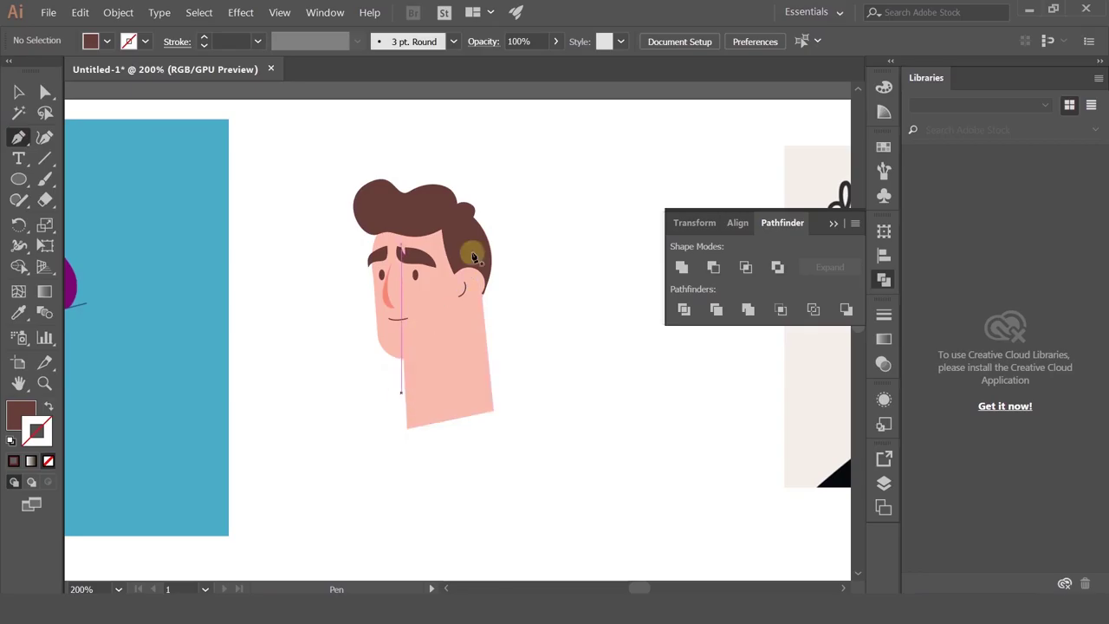
click(406, 392)
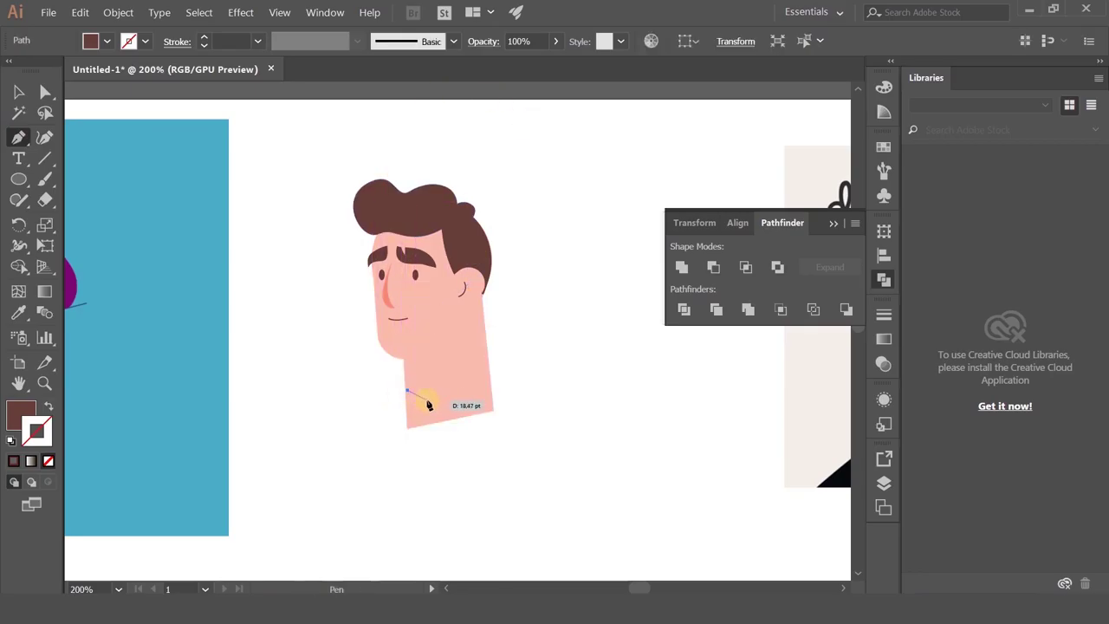
click(423, 396)
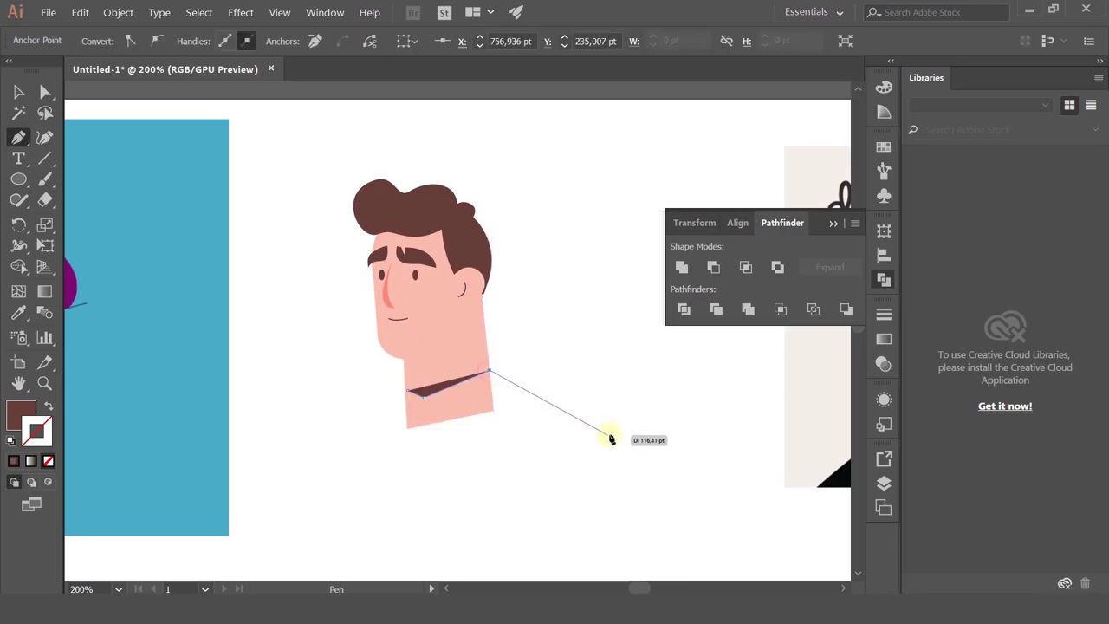
drag(609, 425, 520, 355)
drag(560, 397, 583, 451)
drag(564, 448, 547, 316)
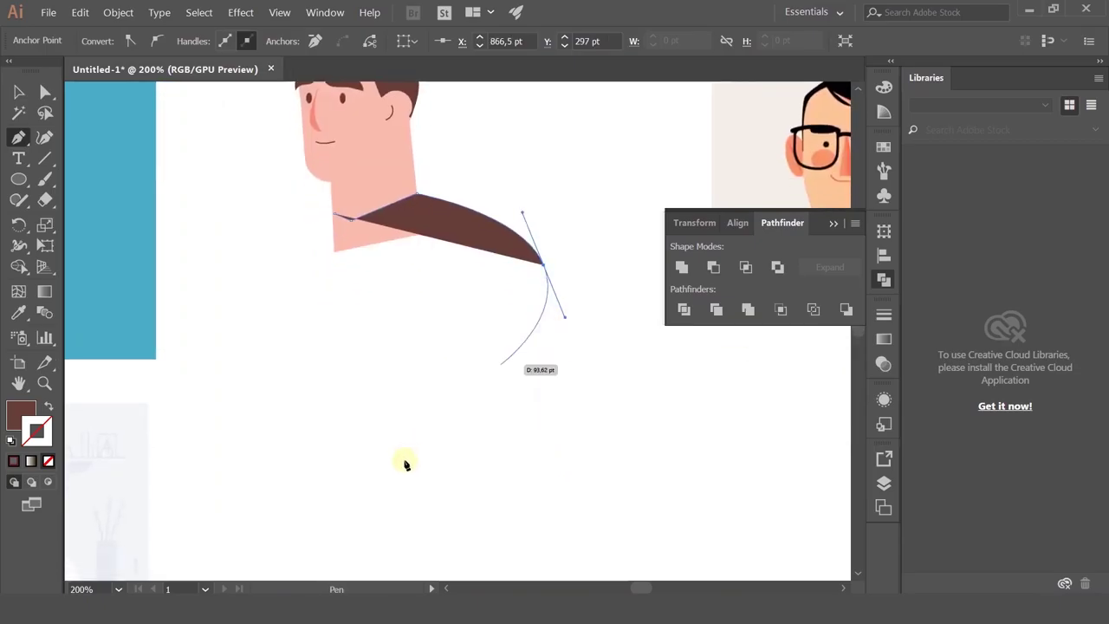
drag(473, 428, 515, 401)
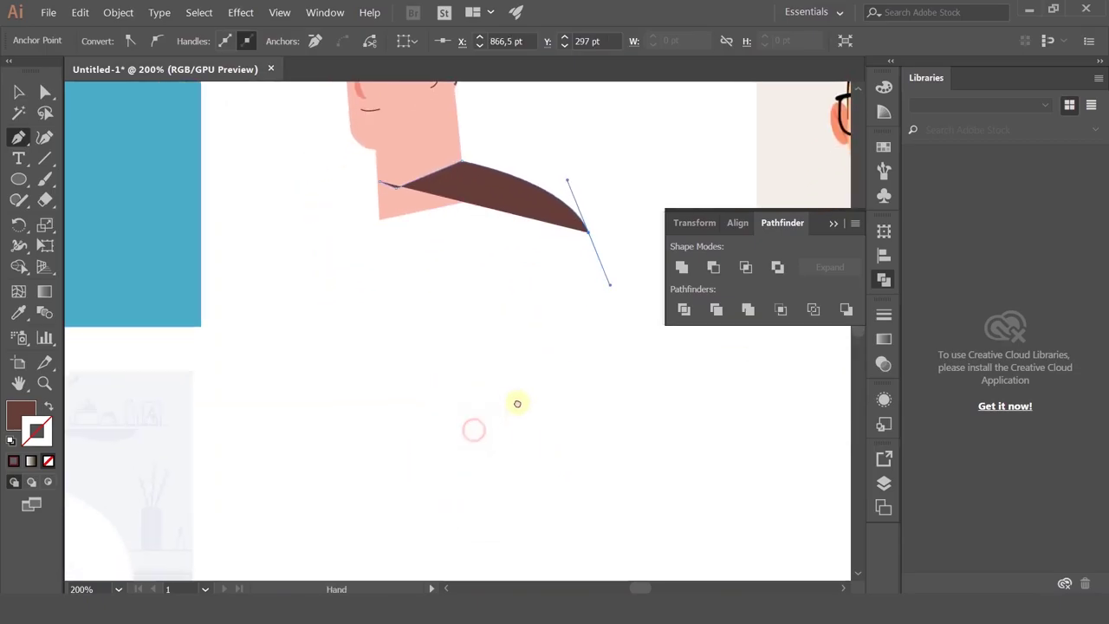
- Complete the torso with a tapering back side, a straight hem near Y 574 pt and a rounded front shoulder, closing it at the neckline
scroll(558, 523, down, 1)
drag(560, 513, 568, 471)
click(557, 507)
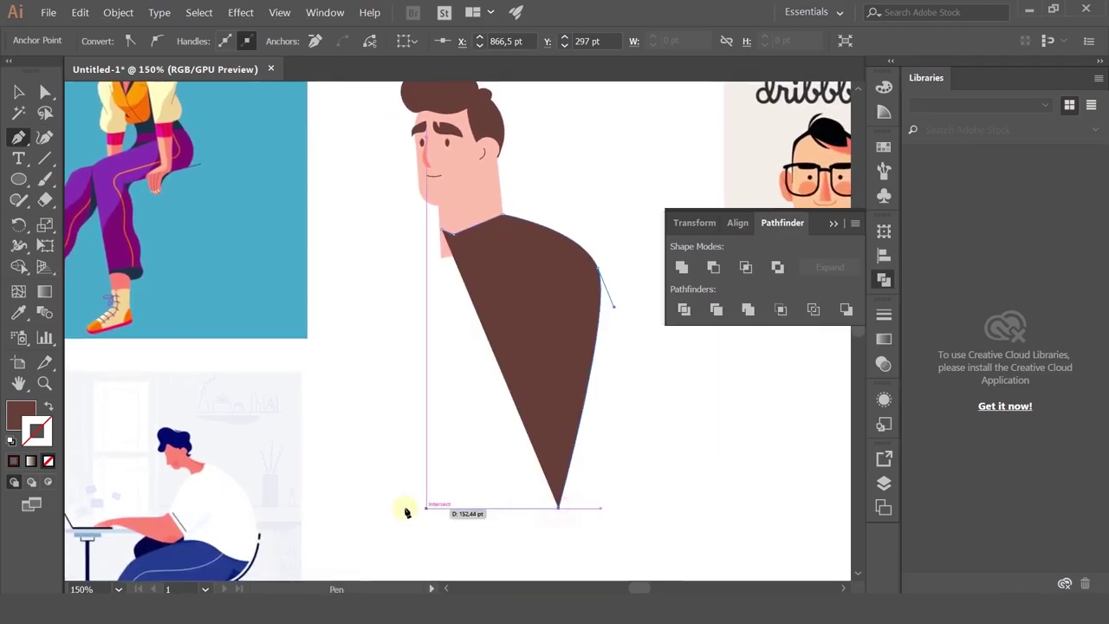
click(405, 510)
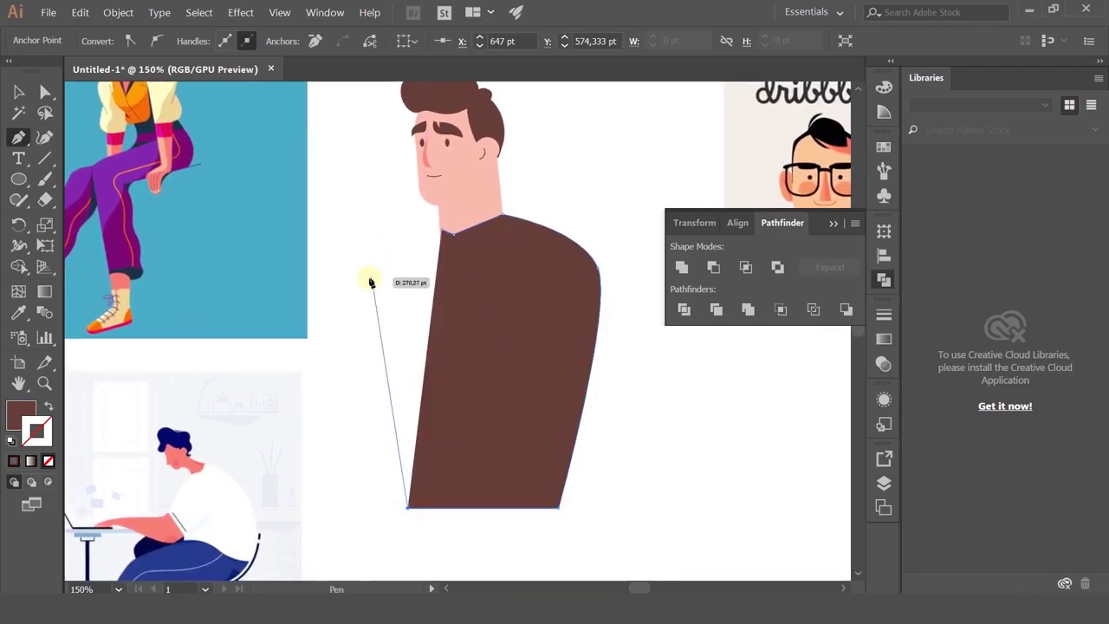
drag(370, 277, 394, 246)
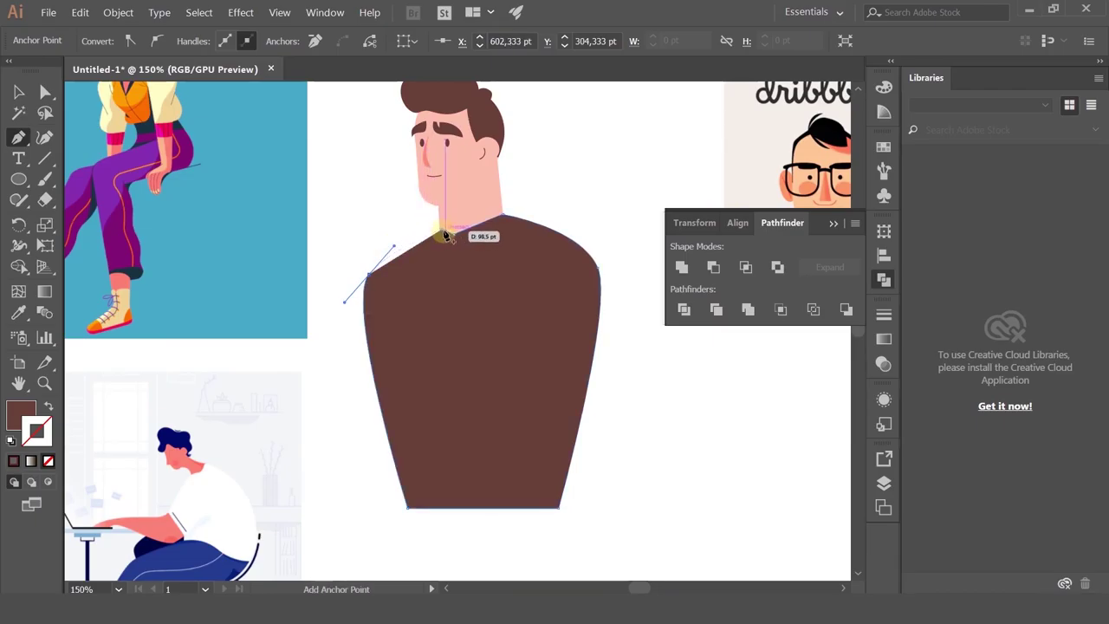
click(442, 231)
- Reshape the torso's front shoulder by moving its anchor to about X 602 pt, Y 292 pt and adjusting the curve handles
click(377, 283)
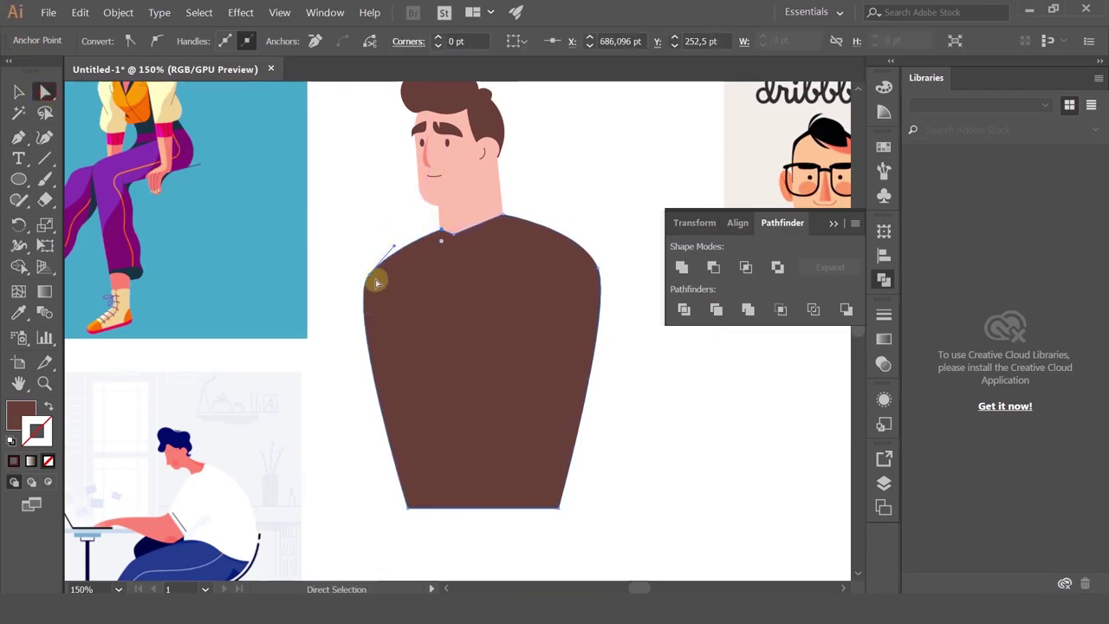
drag(370, 276, 395, 220)
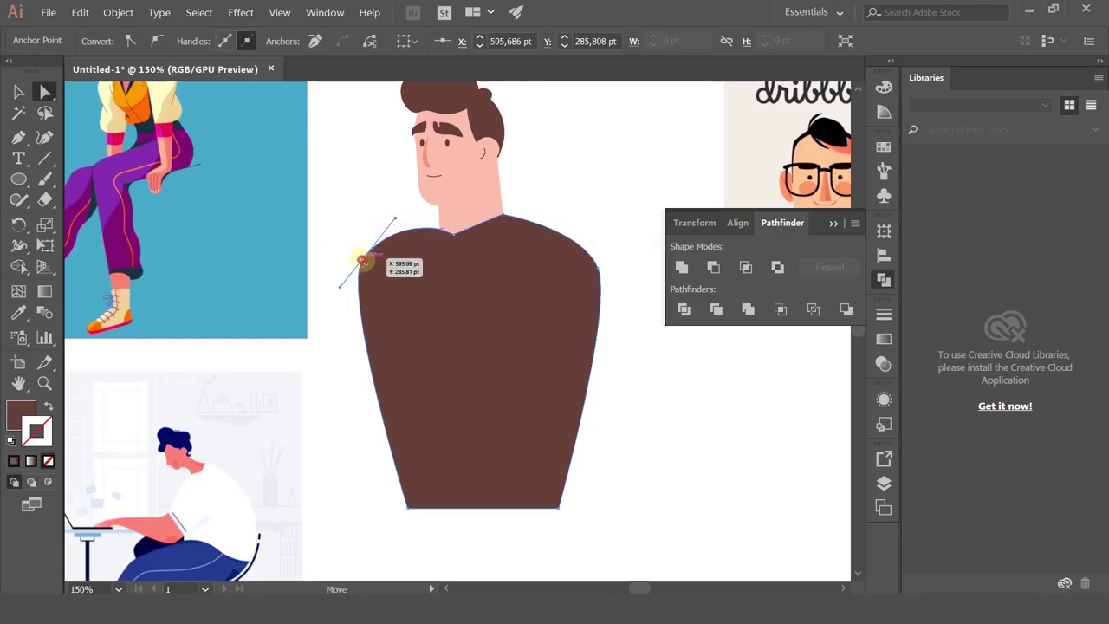
drag(362, 260, 336, 303)
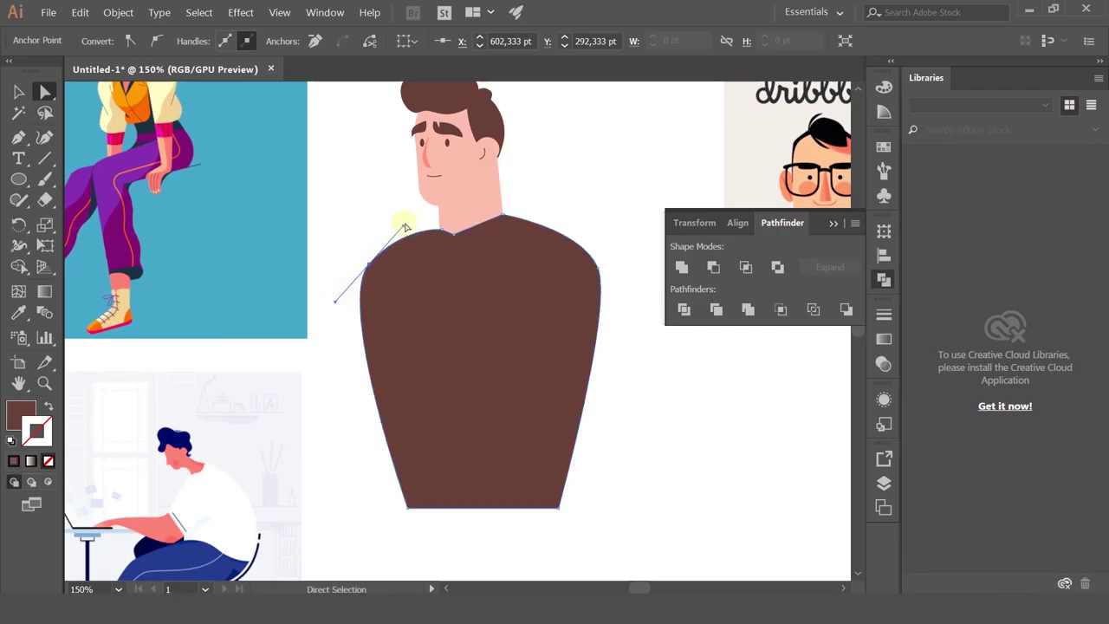
drag(403, 227, 396, 211)
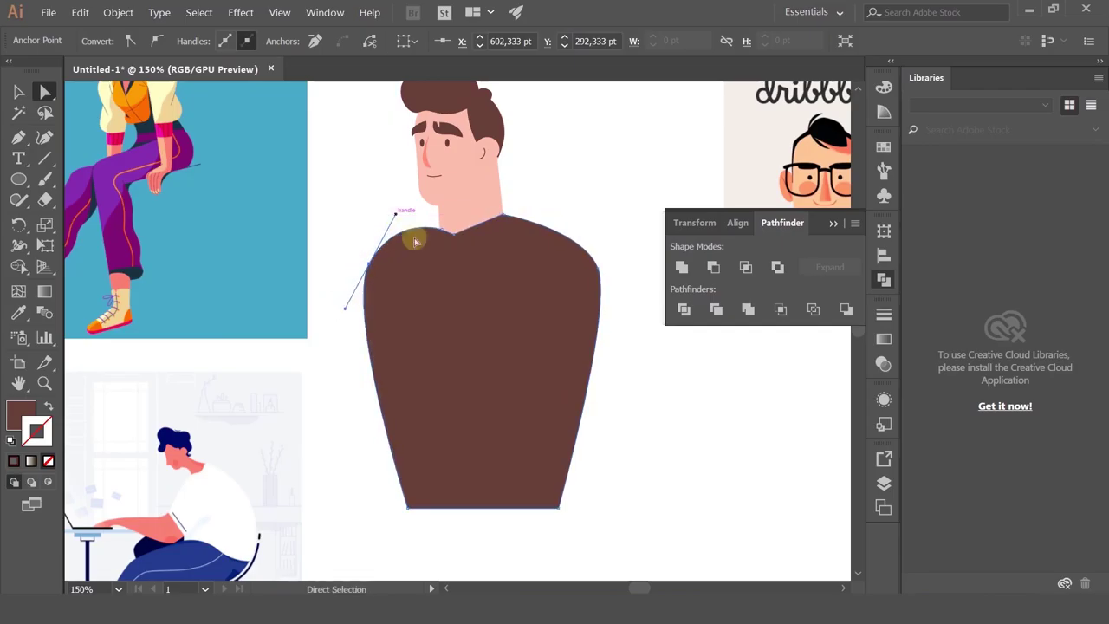
- Move the neckline's front corner to about X 684 pt, Y 248 pt and shorten the front shoulder's upper handle for a softer curve
alt+scroll(442, 232, up, 8)
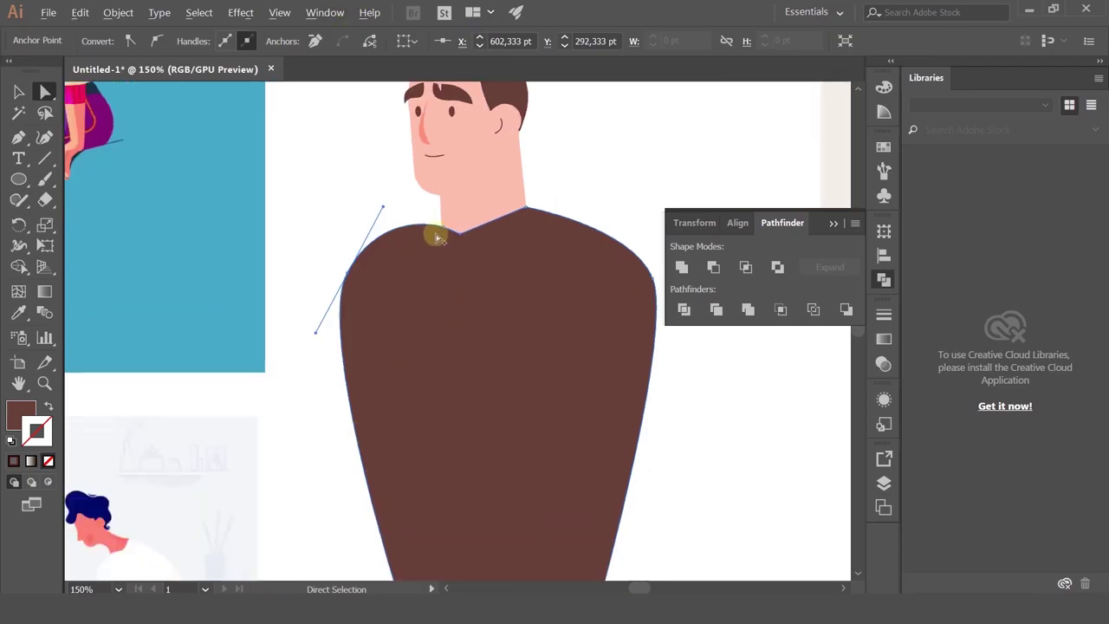
drag(453, 220, 436, 203)
alt+scroll(436, 203, down, 4)
alt+scroll(365, 219, down, 3)
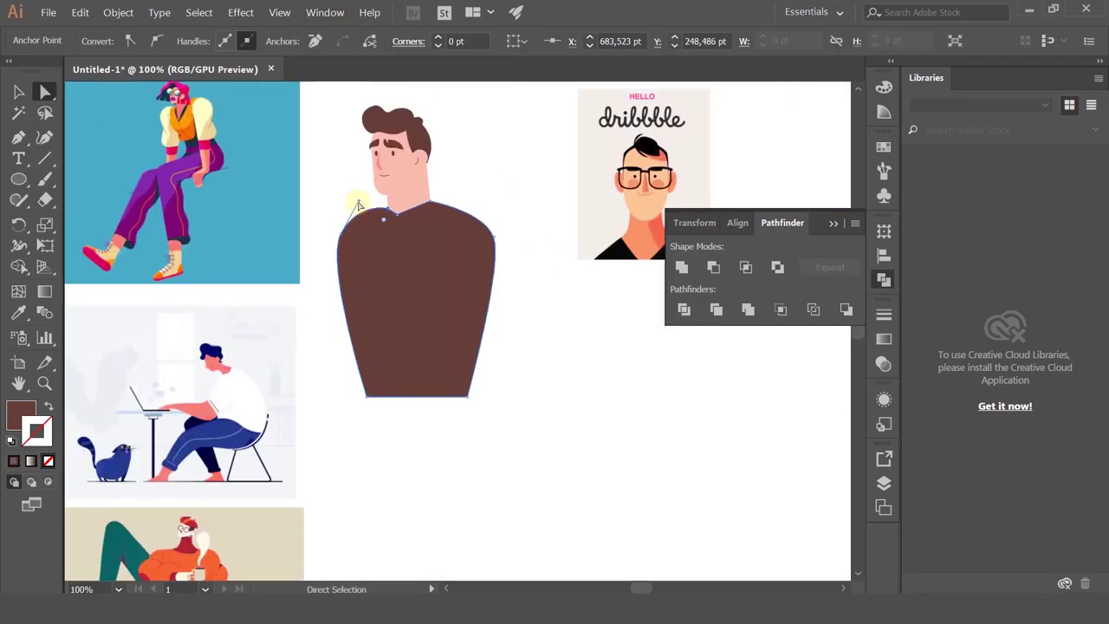
drag(358, 203, 353, 215)
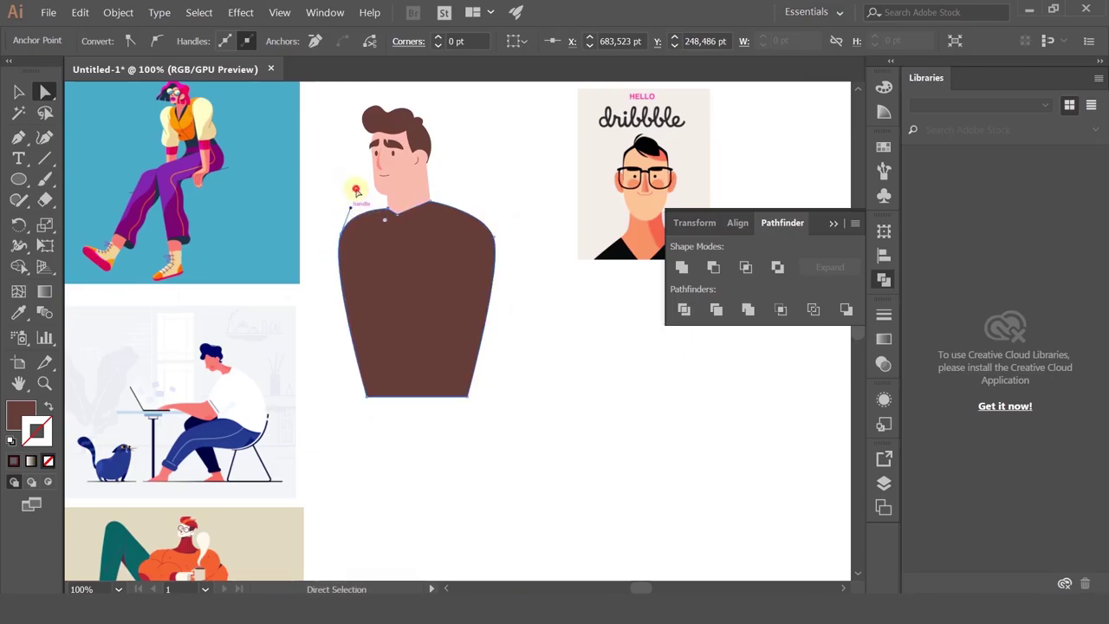
click(361, 186)
alt+scroll(359, 186, down, 2)
alt+scroll(344, 173, up, 2)
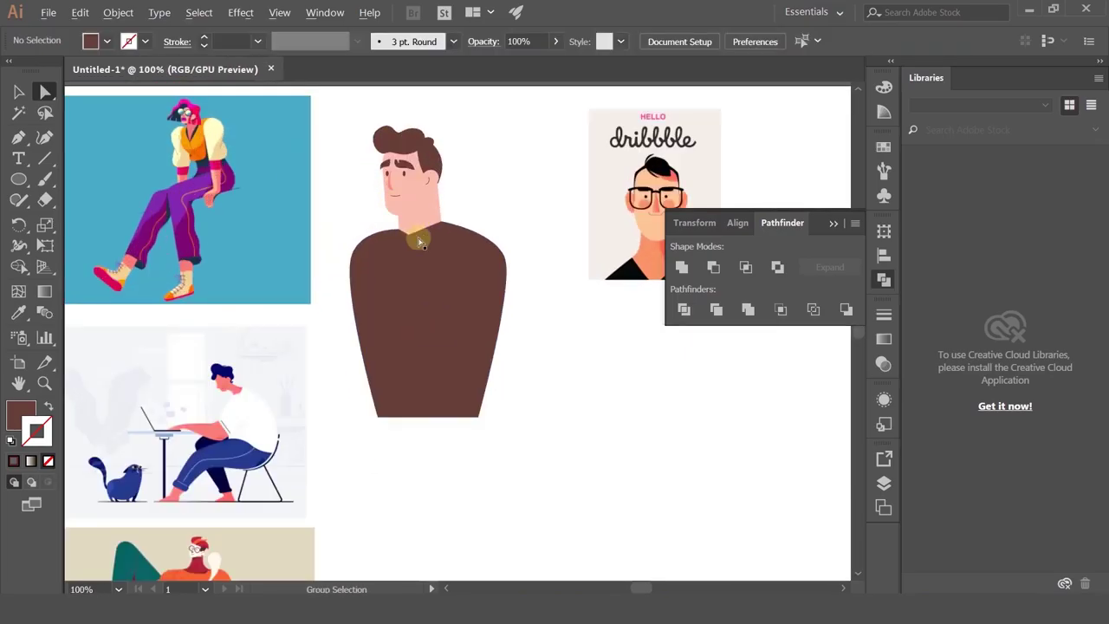
alt+scroll(437, 217, up, 4)
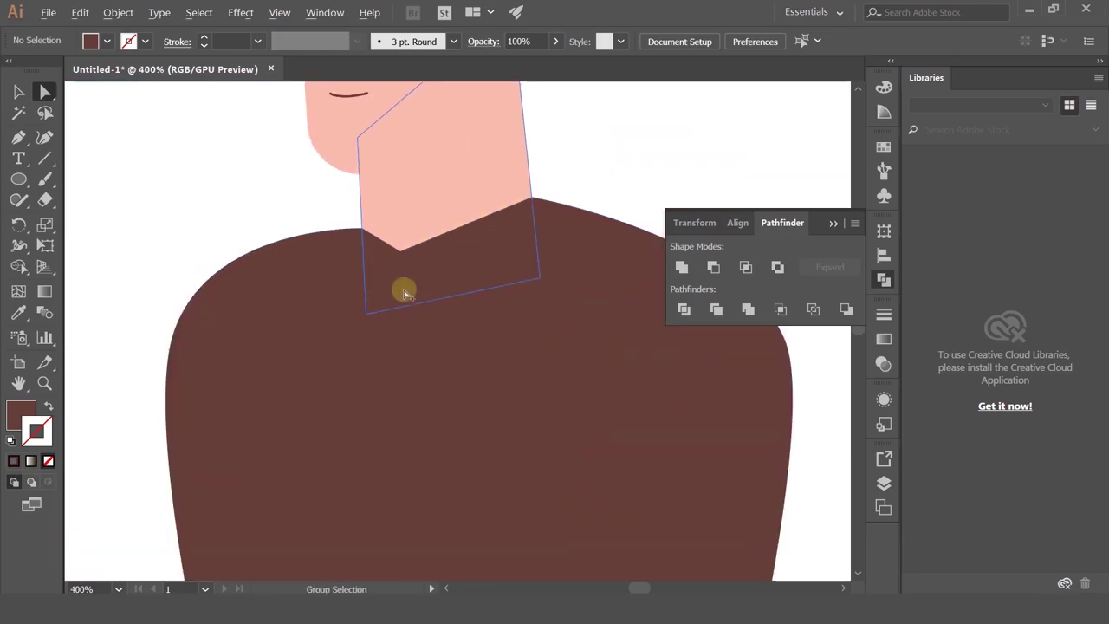
- Round the front V corner of the brown torso's neckline into a soft curve across the neck
click(381, 264)
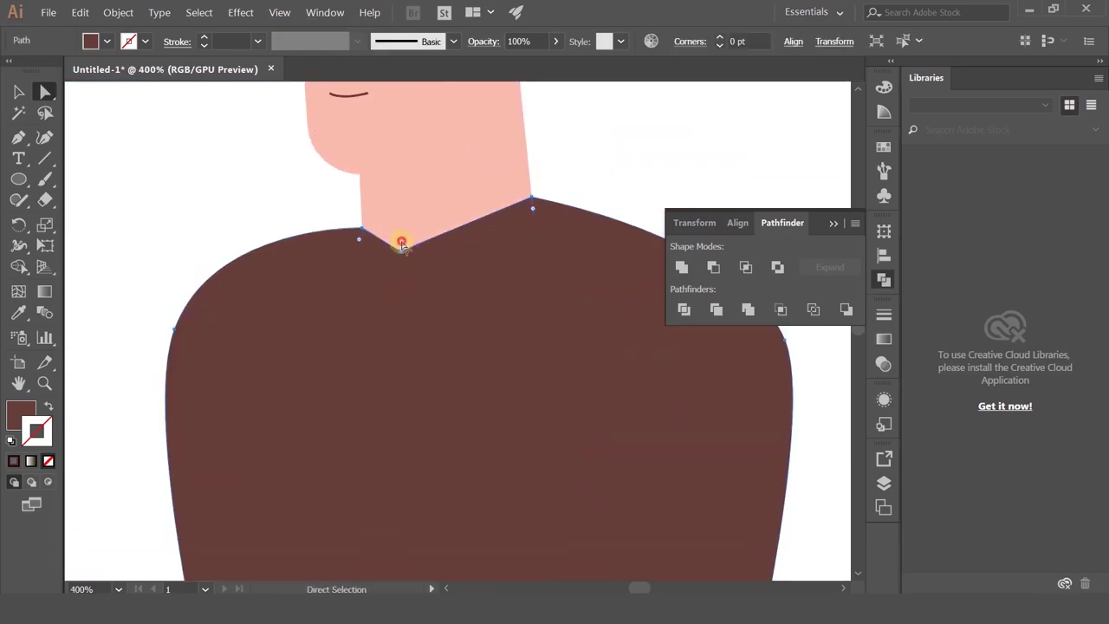
drag(428, 106, 443, 68)
alt+scroll(488, 187, down, 3)
click(554, 171)
drag(555, 171, 466, 264)
scroll(367, 310, down, 2)
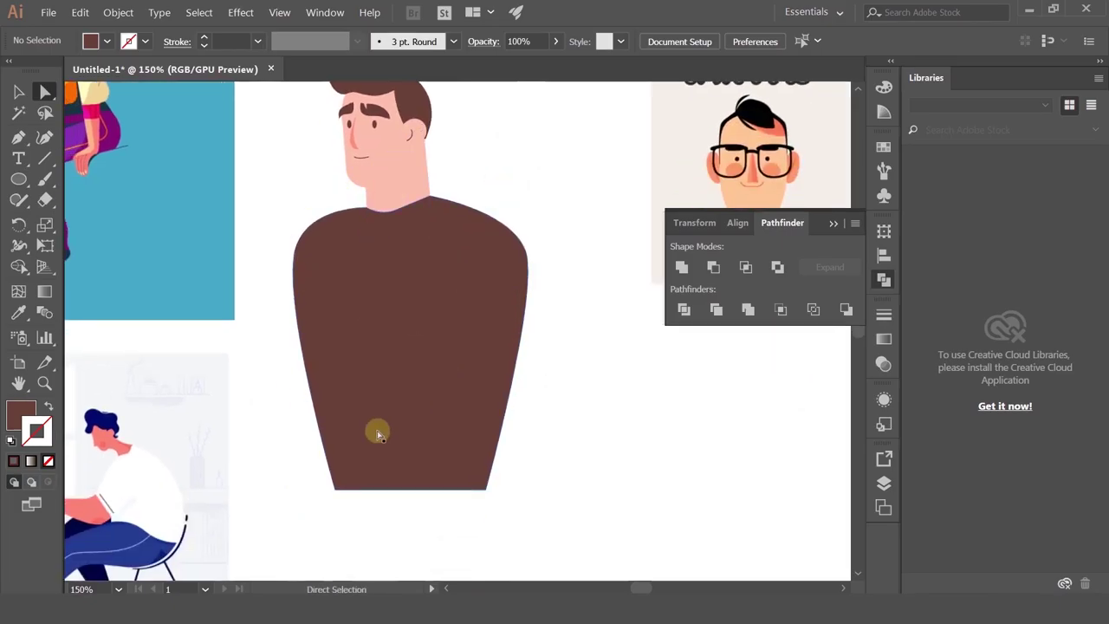
click(17, 136)
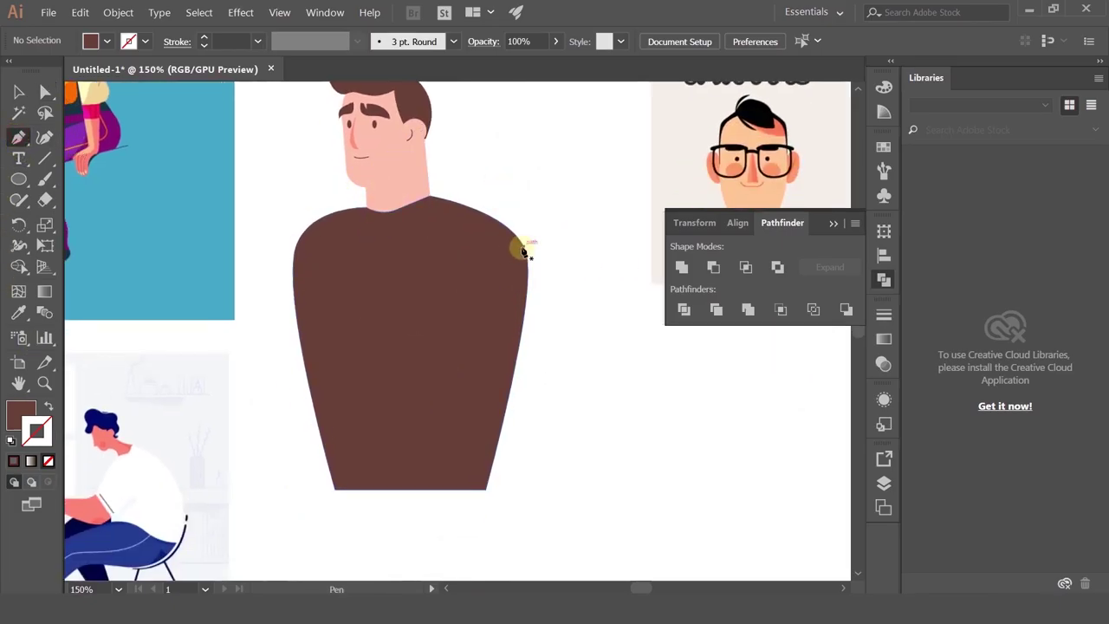
drag(387, 299, 365, 354)
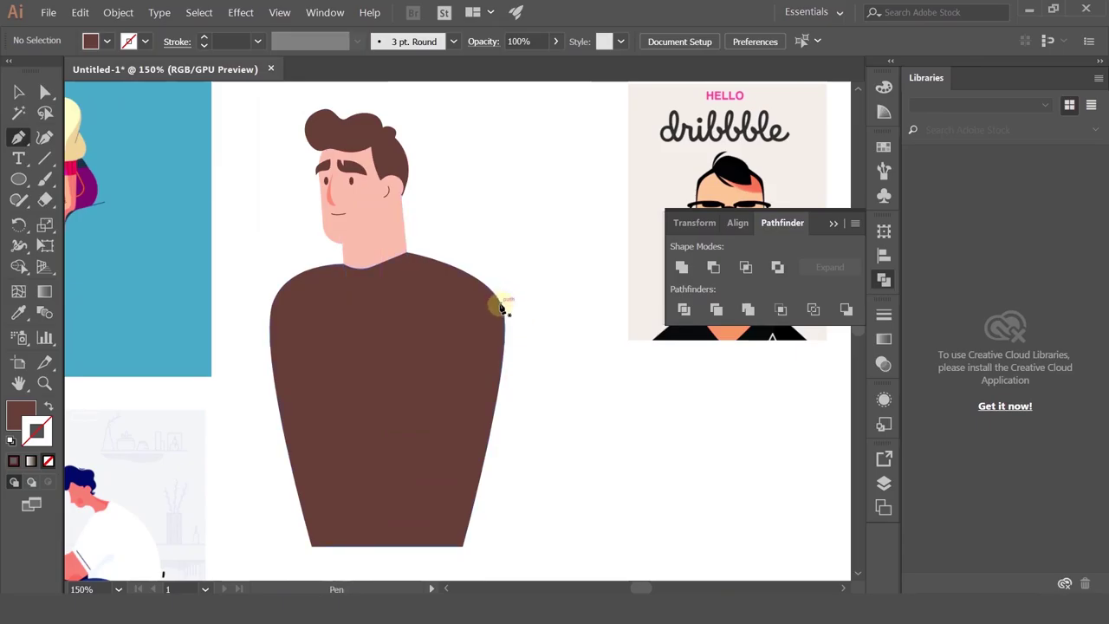
drag(492, 308, 553, 336)
click(19, 95)
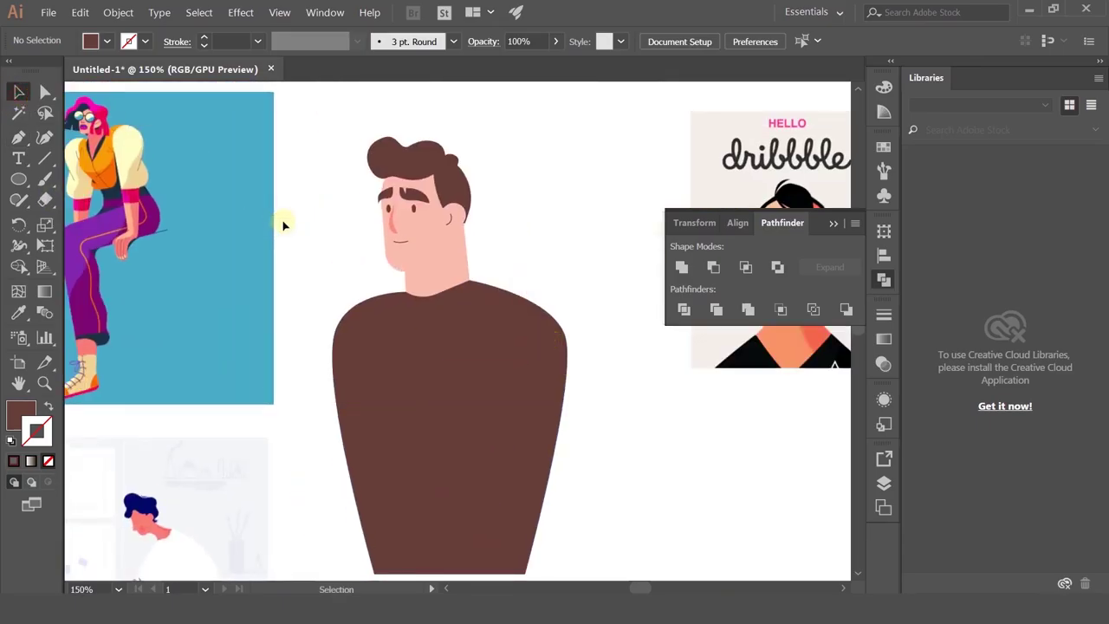
- Draw a square colour swatch about 58 pt wide beside the head and fill it with coral FF8E85
drag(290, 213, 273, 286)
click(21, 177)
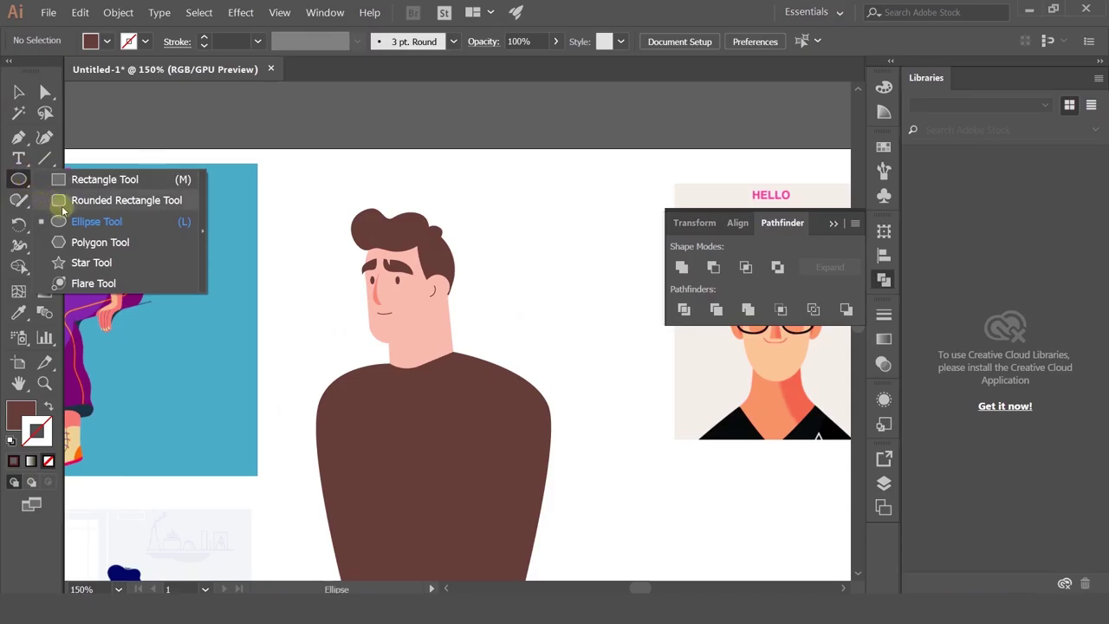
click(96, 180)
drag(475, 216, 525, 262)
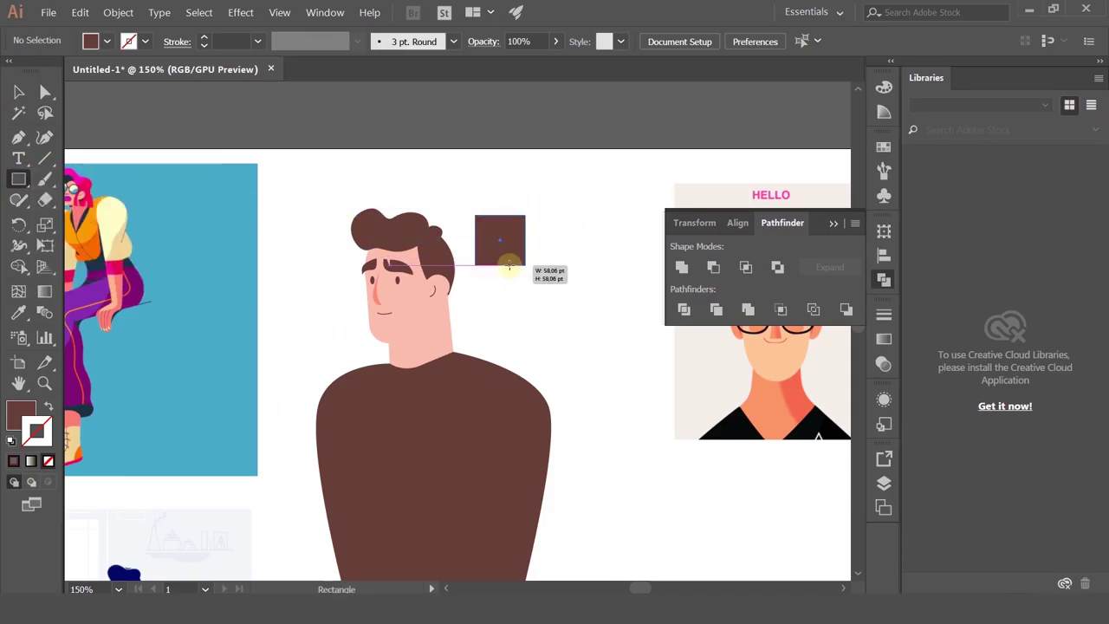
double_click(17, 409)
click(712, 135)
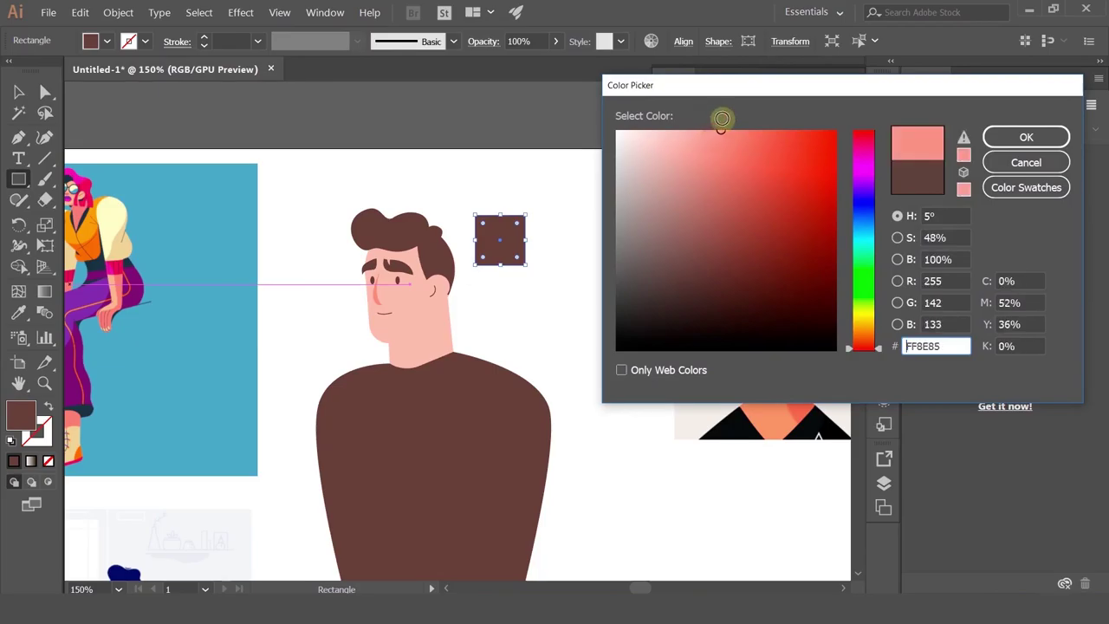
click(1014, 137)
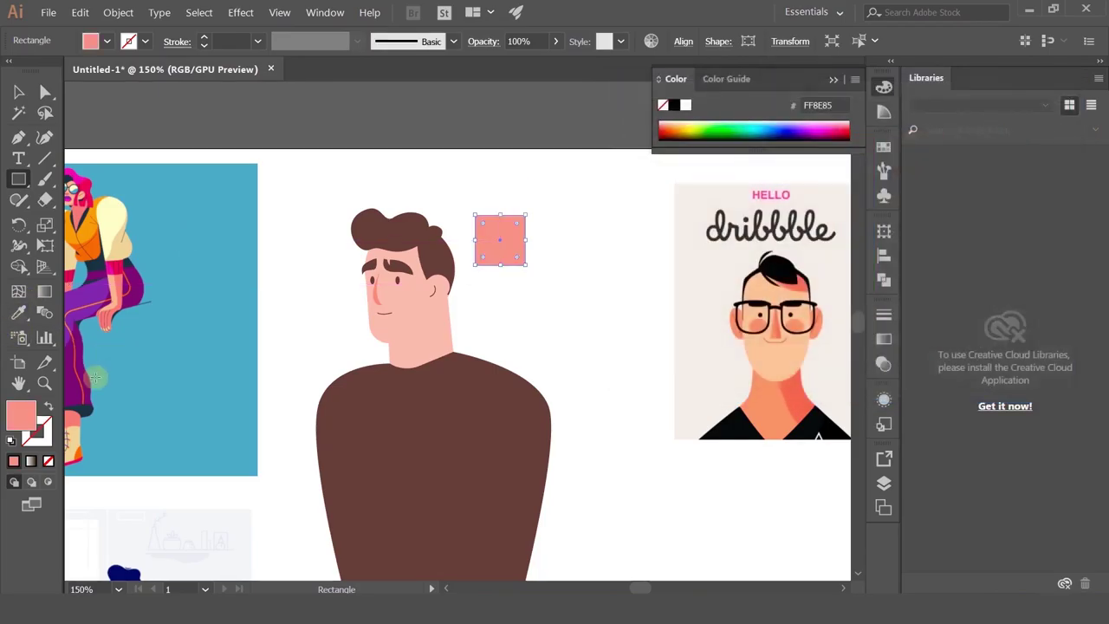
- Duplicate the coral swatch square beside the original and fill the copy with violet 8A5FFF
click(19, 92)
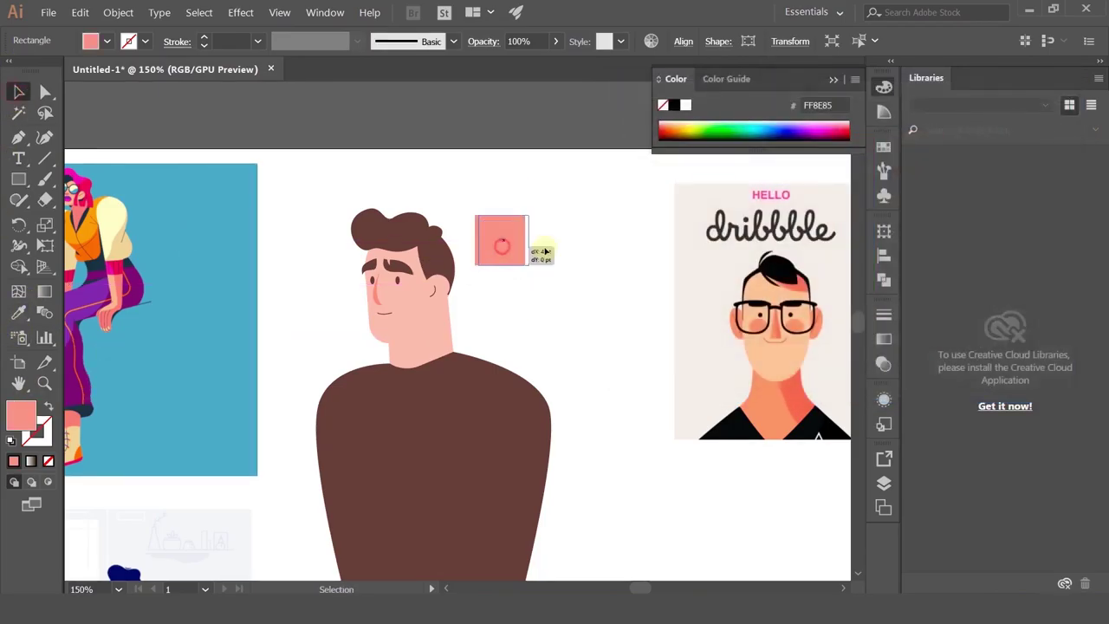
drag(504, 249, 559, 250)
double_click(21, 420)
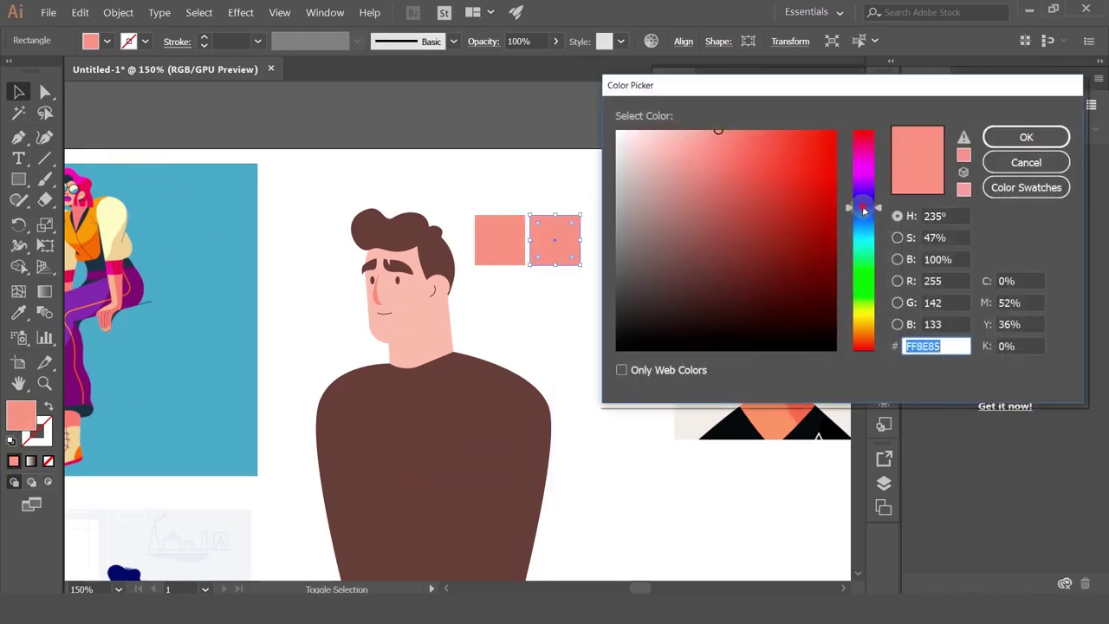
drag(867, 213, 871, 193)
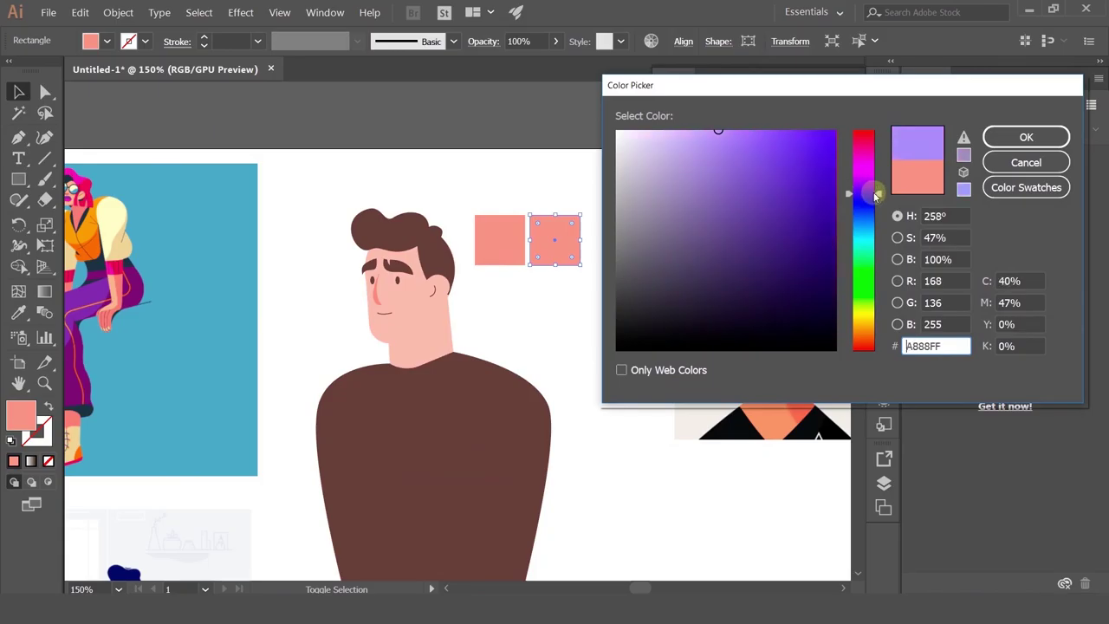
drag(752, 154, 754, 135)
click(1026, 137)
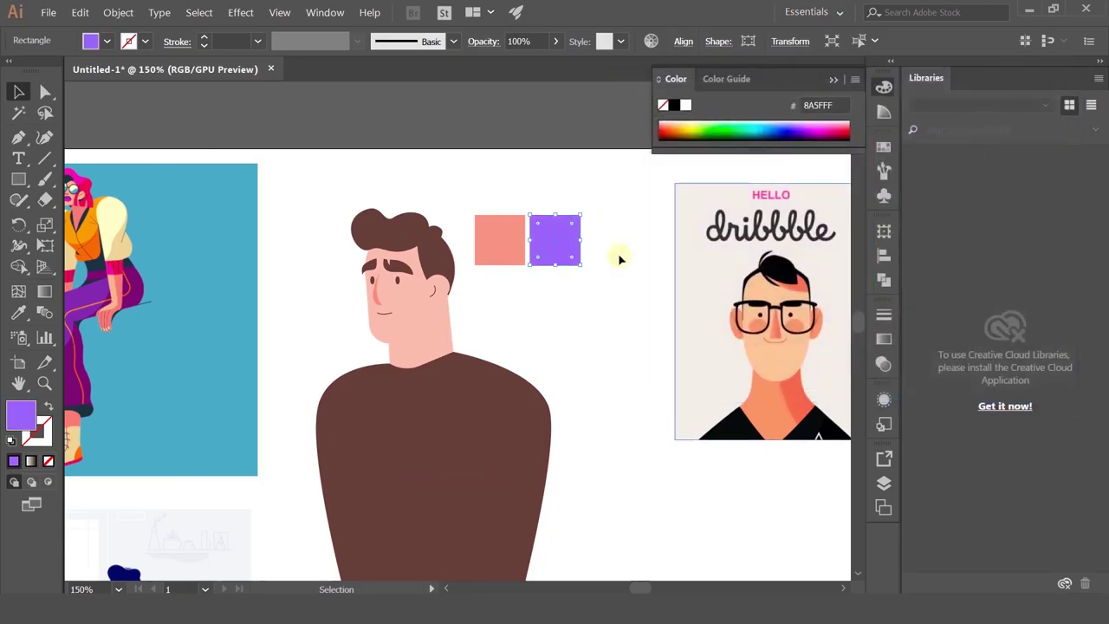
- Duplicate the violet swatch square to extend the row and fill the new copy with purple 9A00D3
drag(578, 260, 558, 249)
double_click(26, 419)
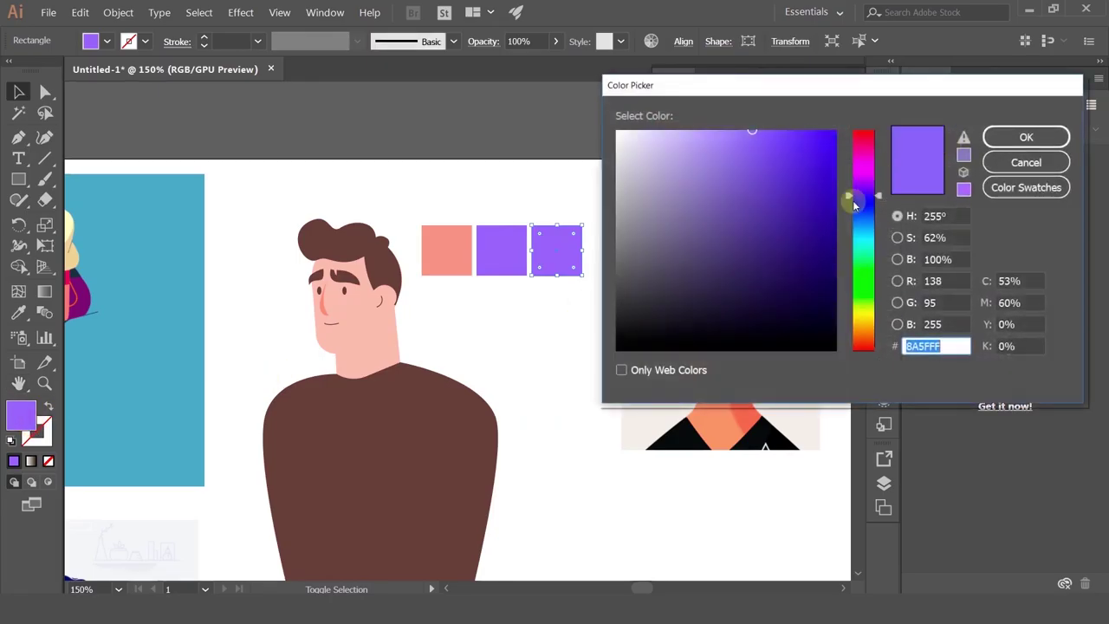
mouse_move(864, 194)
mouse_down()
mouse_move(864, 176)
mouse_move(839, 191)
mouse_move(839, 106)
mouse_move(851, 169)
mouse_up()
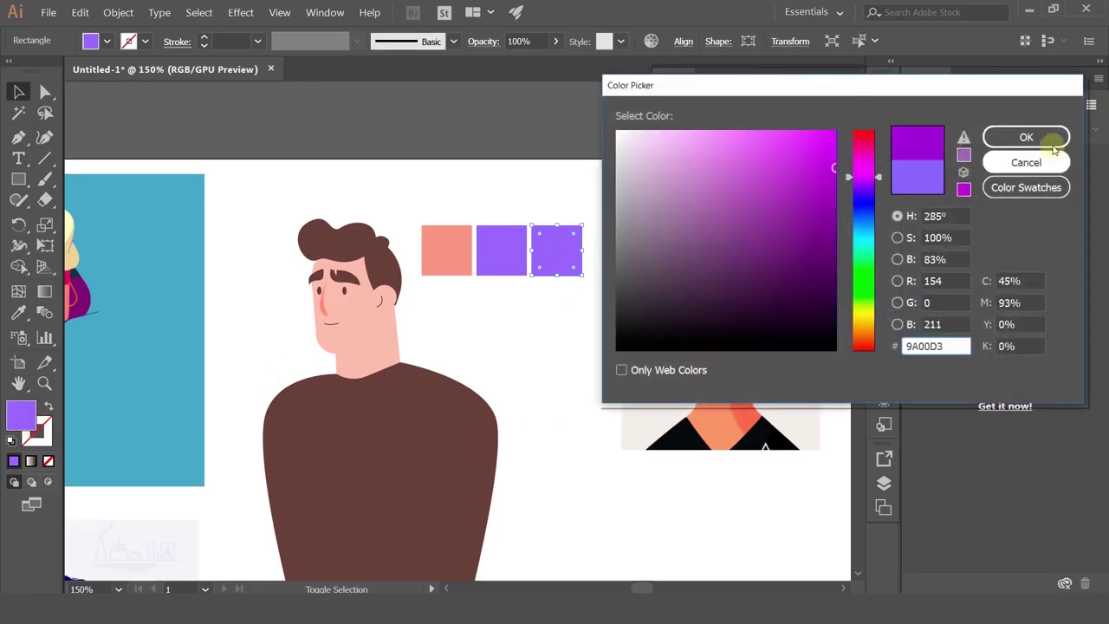
click(1026, 136)
- Recolour the head and neck shapes with the coral FF8E85 sampled from the first swatch
drag(563, 358, 643, 369)
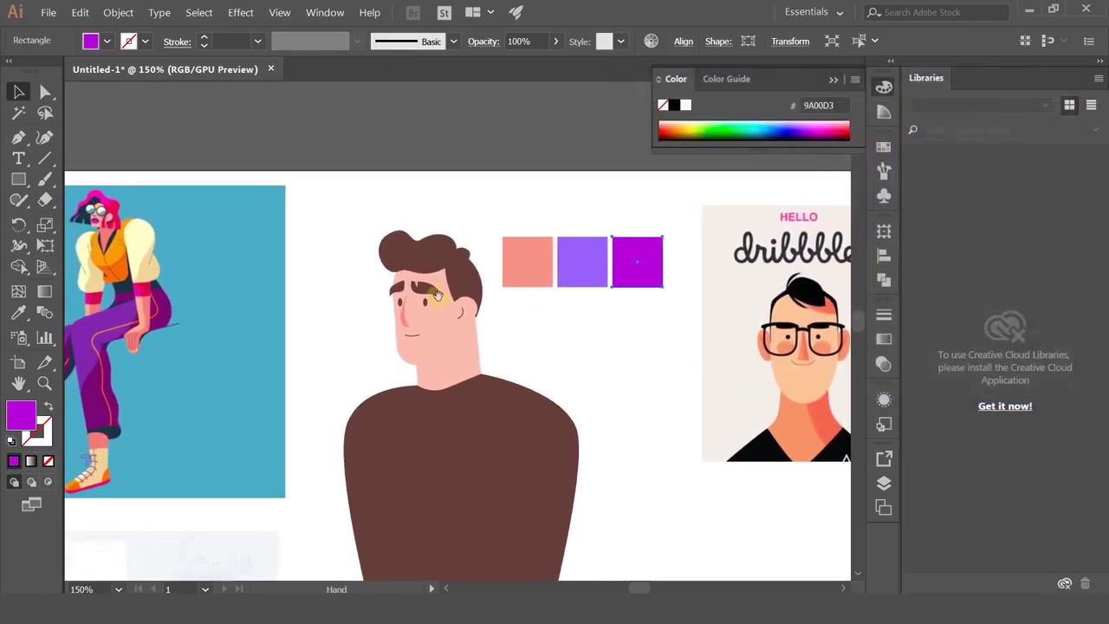
click(425, 251)
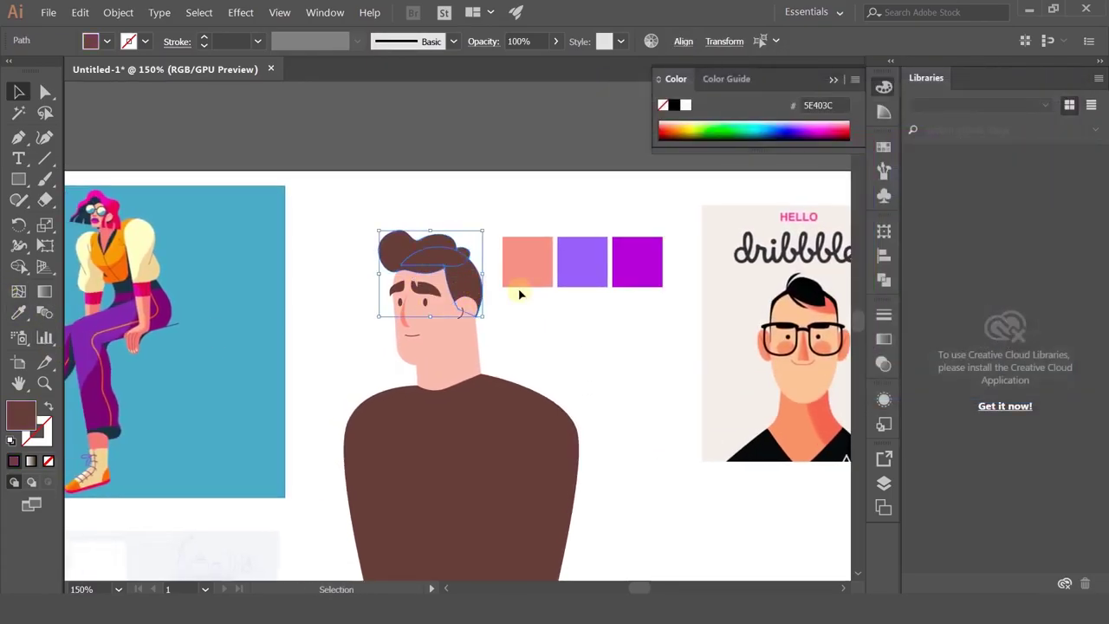
click(432, 334)
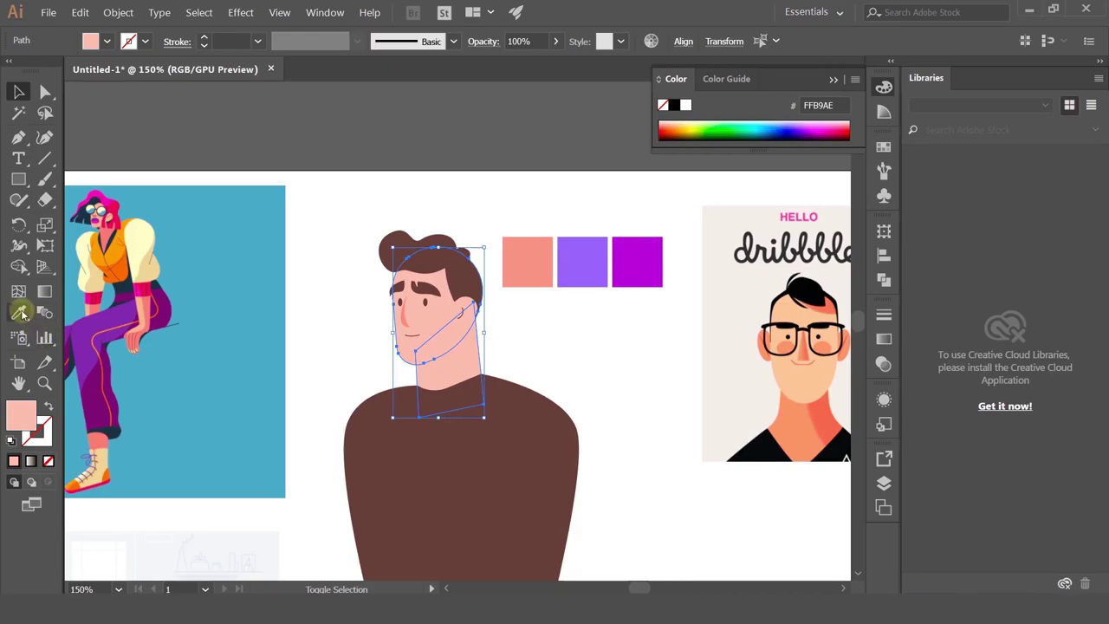
click(19, 312)
click(535, 252)
click(18, 91)
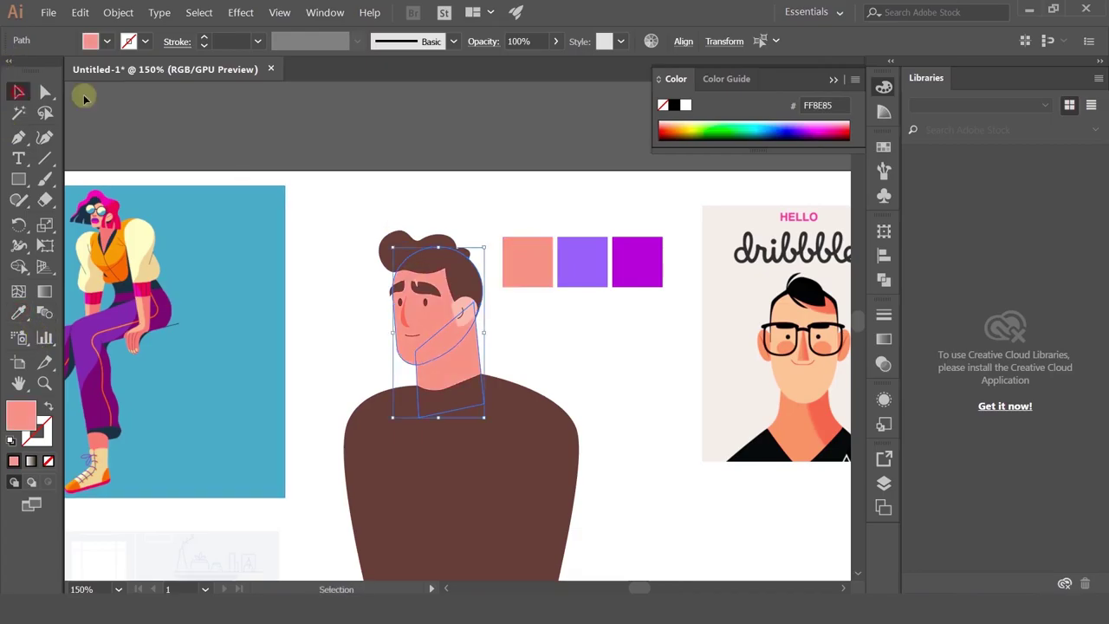
click(454, 156)
- Recolour the ear shape with the coral FF8E85 swatch so it matches the face
scroll(465, 265, up, 2)
click(473, 339)
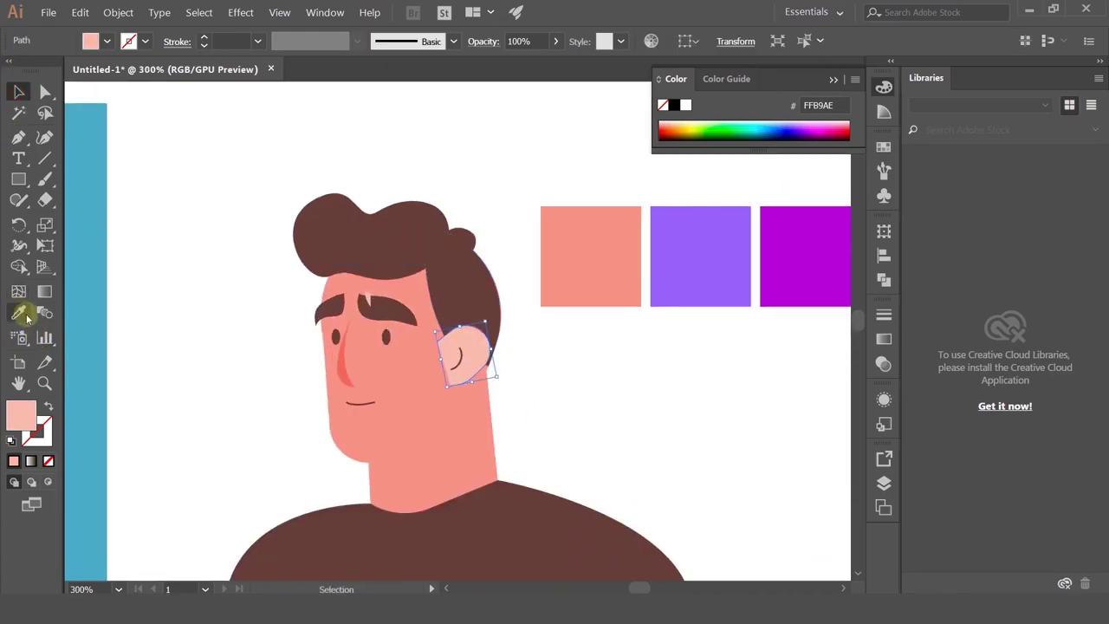
click(19, 311)
click(635, 225)
click(20, 91)
click(118, 211)
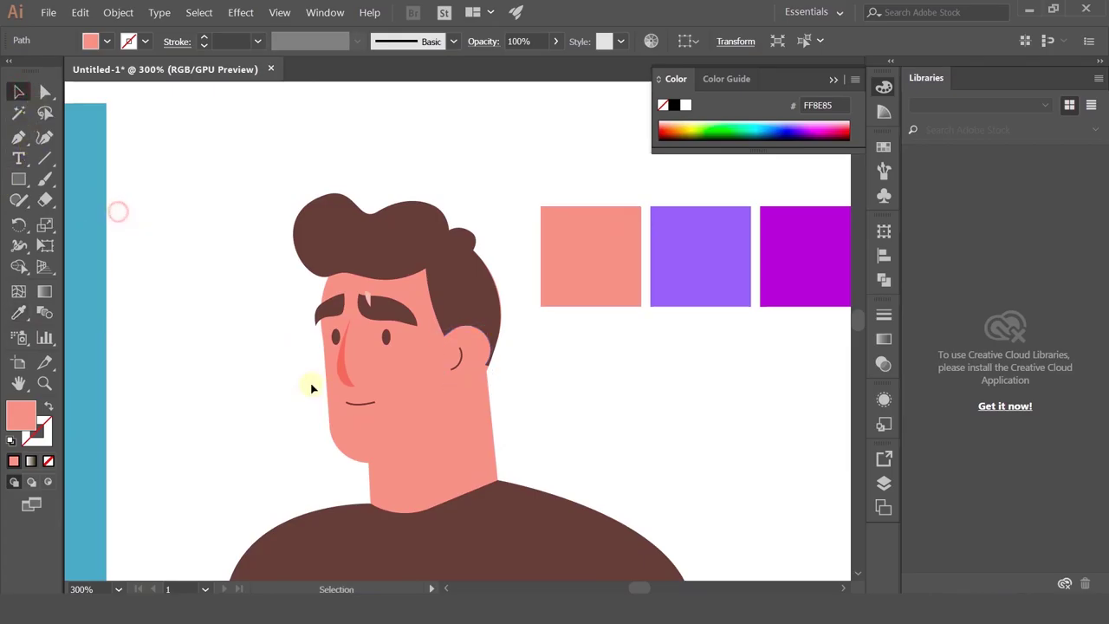
- Apply the neck's coral colour to the mouth and inner-ear lines as a stroke with no fill
click(370, 403)
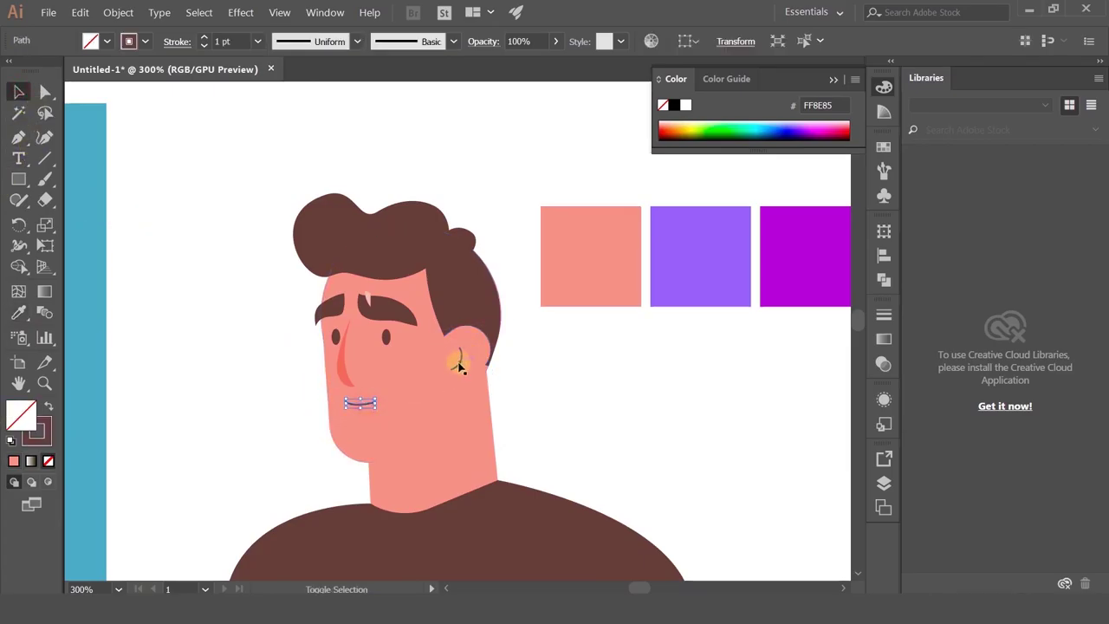
shift+click(460, 366)
click(19, 312)
click(433, 453)
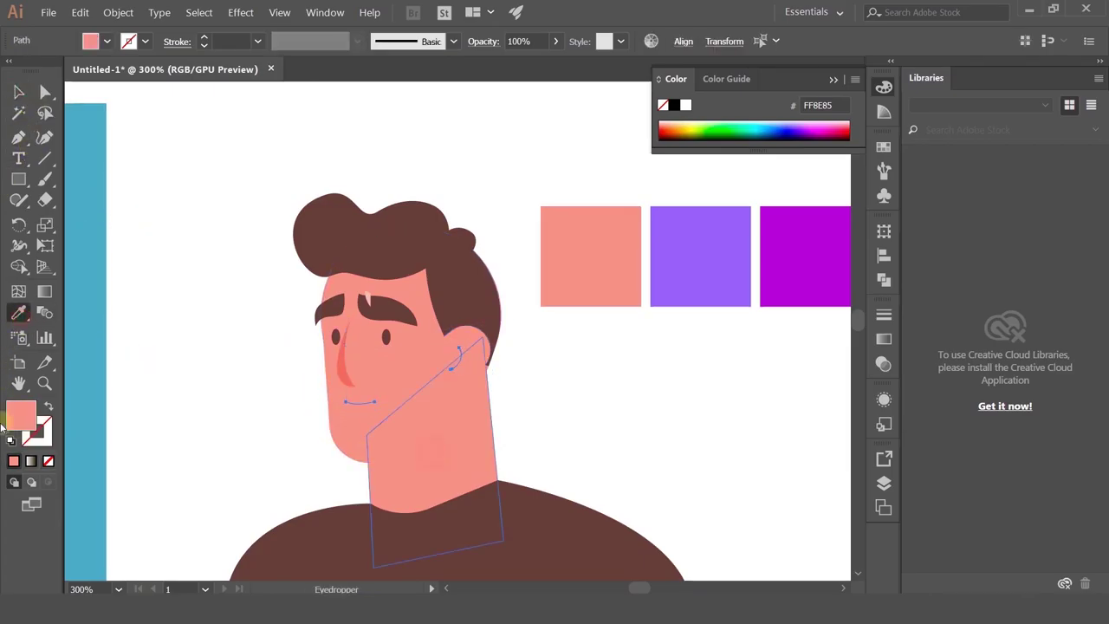
click(48, 406)
- Darken the stroke colour of the mouth and inner-ear lines to DD6A64
double_click(46, 444)
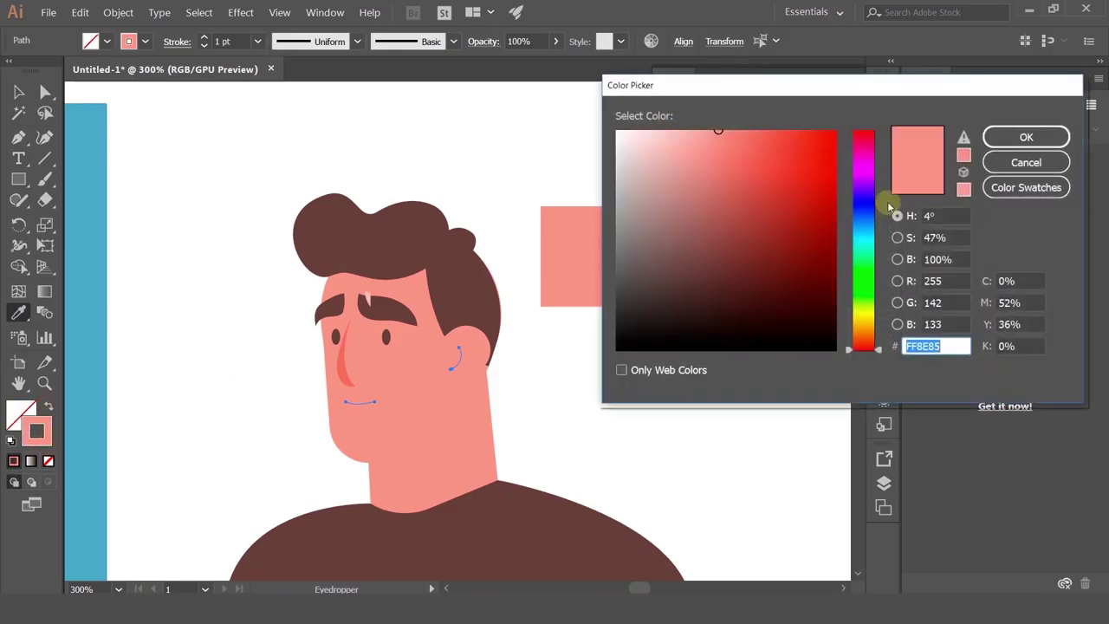
click(897, 237)
click(897, 259)
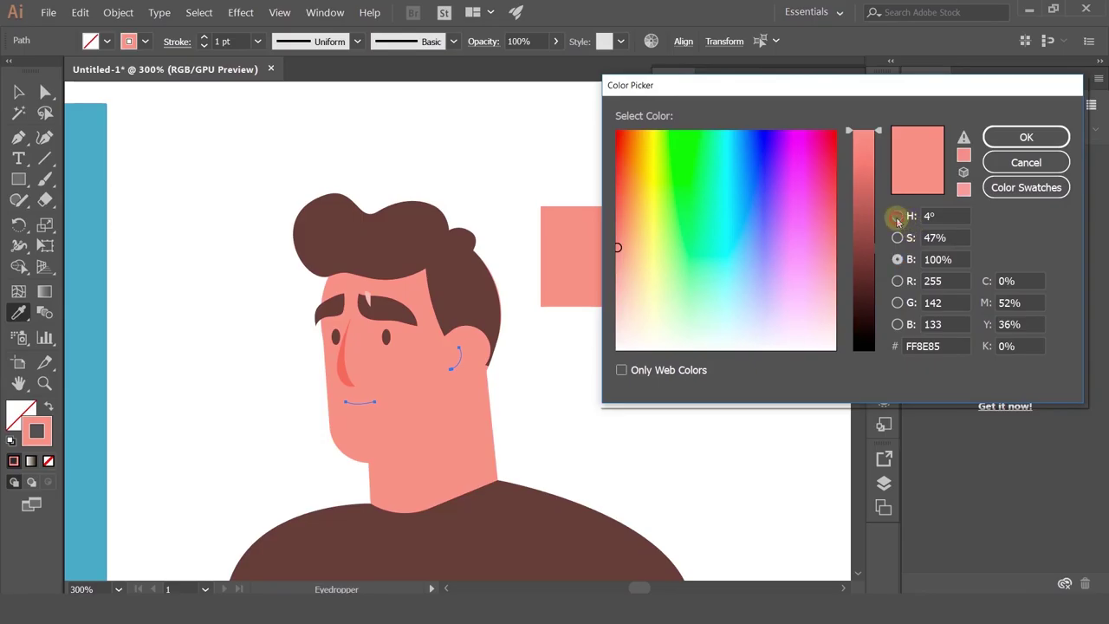
click(898, 215)
click(733, 161)
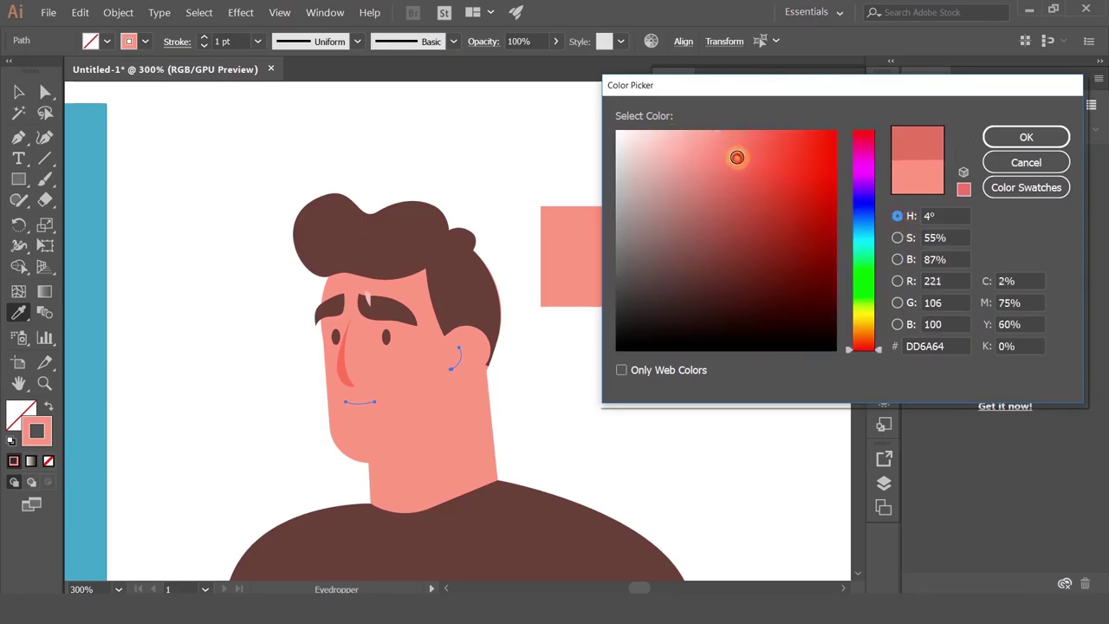
click(1025, 137)
click(18, 92)
click(208, 229)
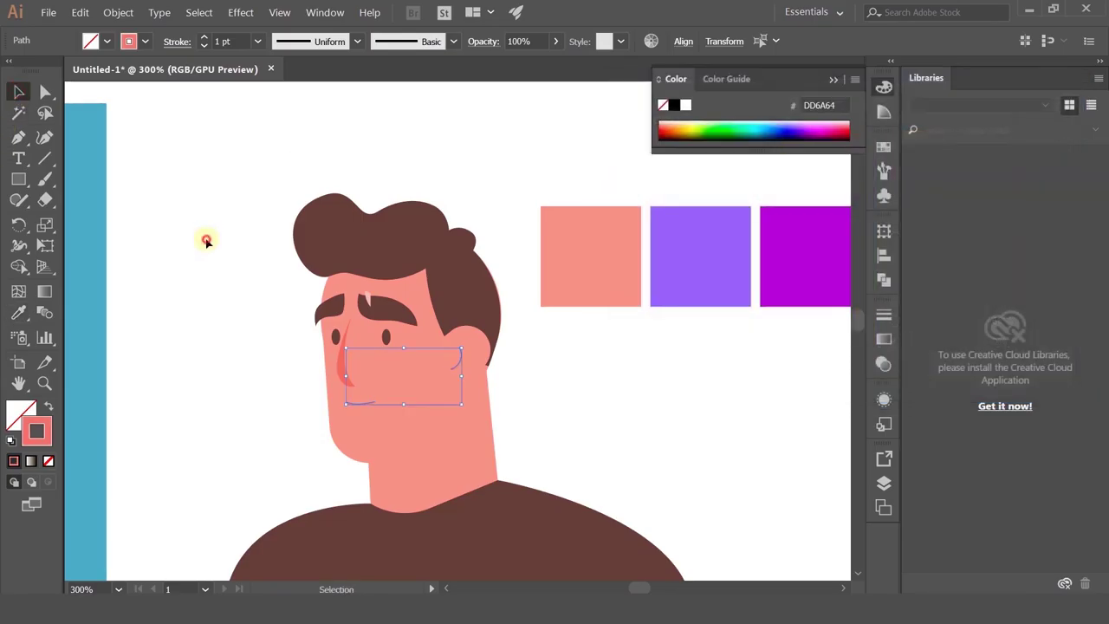
- Recolour the nose shadow with the mouth line's darker coral, applied as fill without a stroke
drag(292, 294, 305, 265)
click(362, 347)
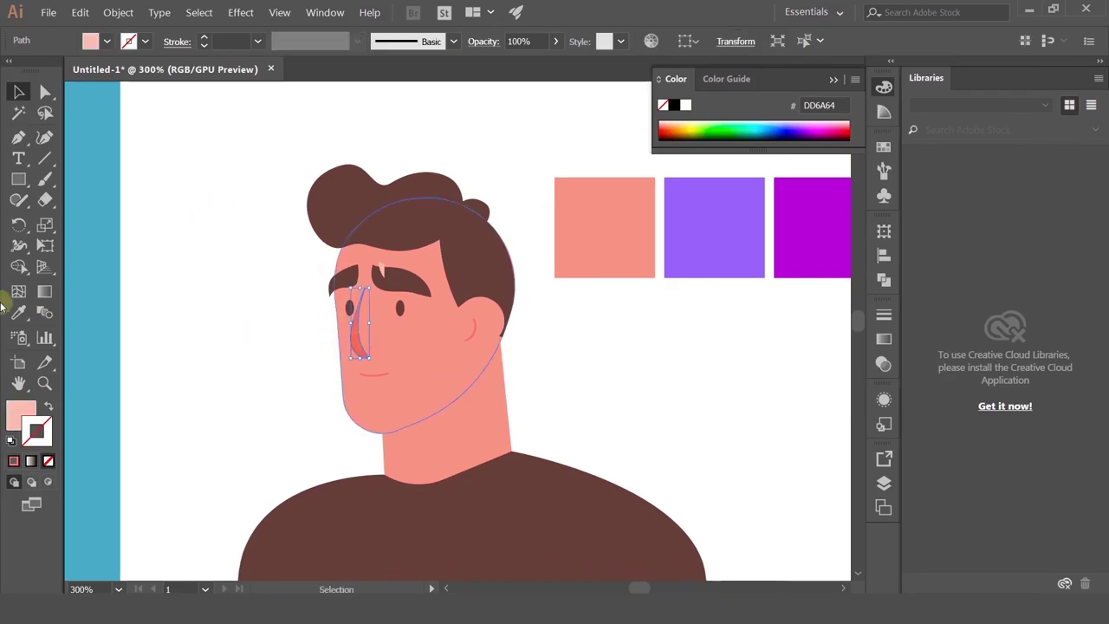
click(18, 313)
click(371, 374)
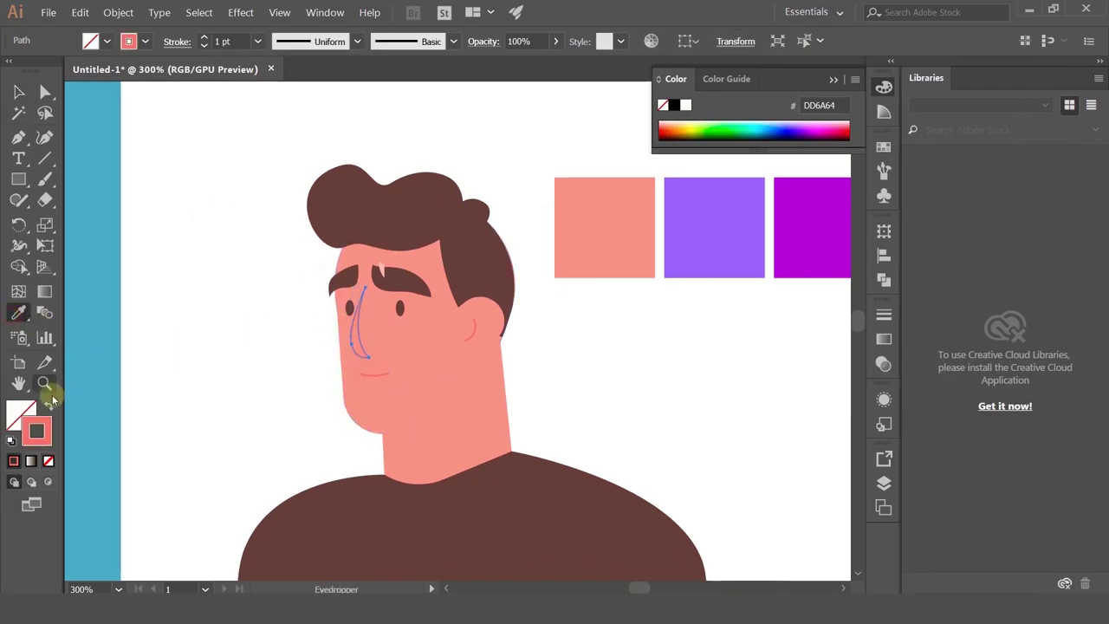
click(49, 404)
click(18, 92)
click(253, 274)
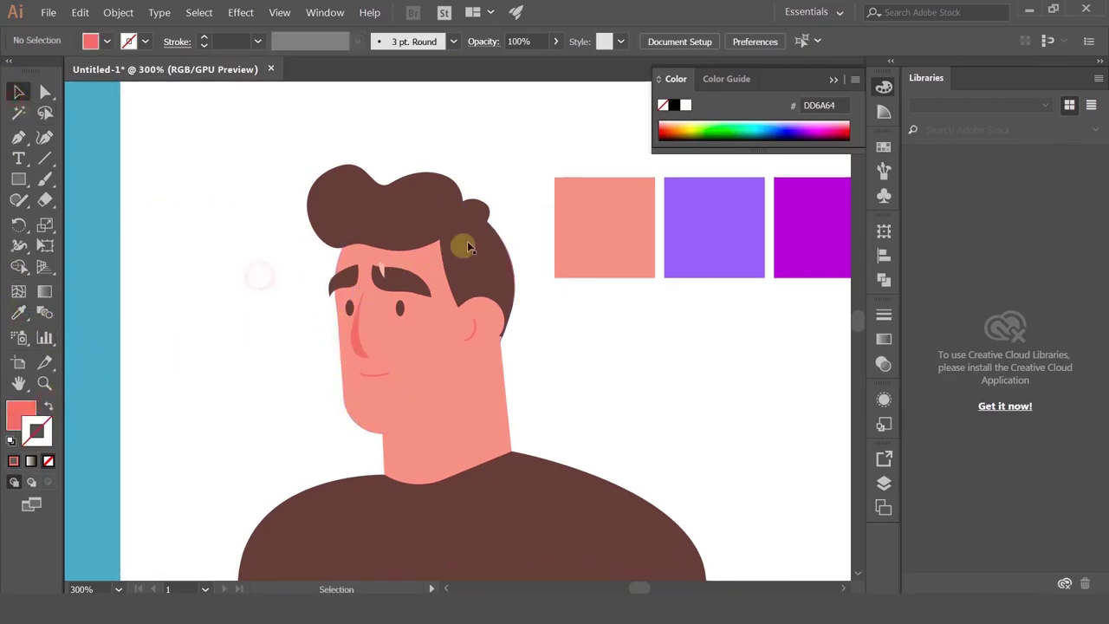
- Recolour all hair pieces and both eyebrows with the violet 8A5FFF swatch after trying the purple 9A00D3 swatch
shift+click(372, 208)
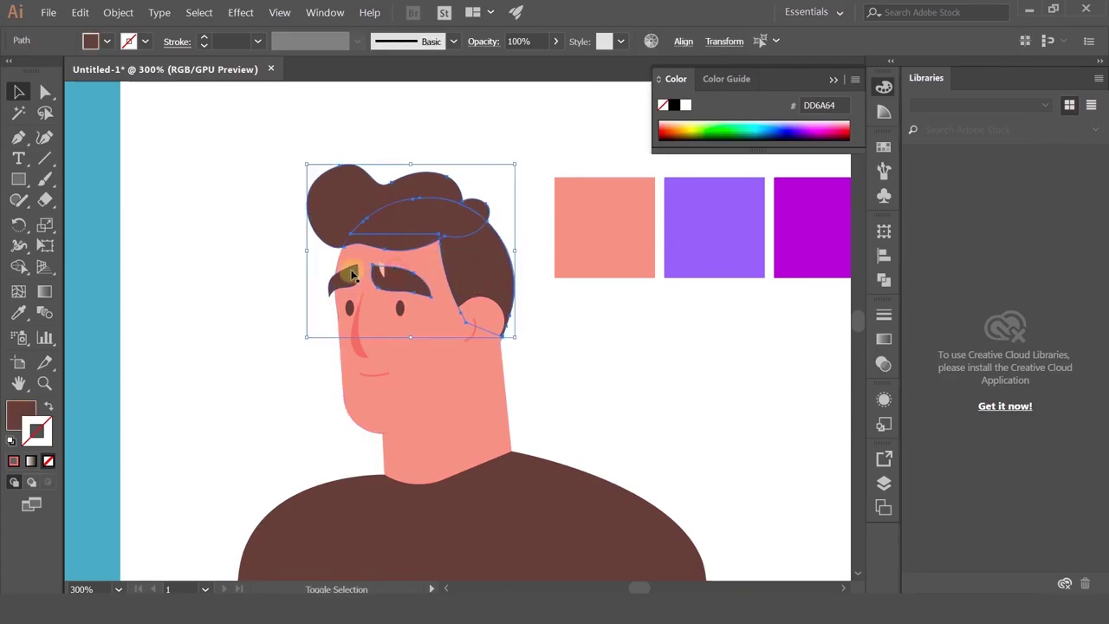
click(18, 313)
click(827, 221)
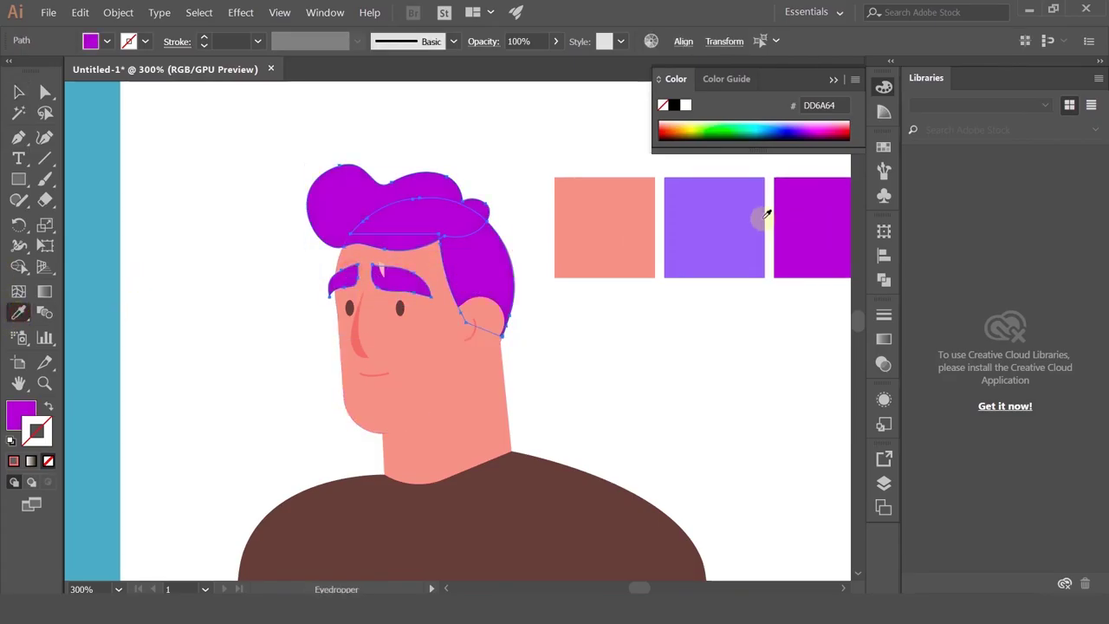
drag(733, 206, 659, 208)
click(657, 212)
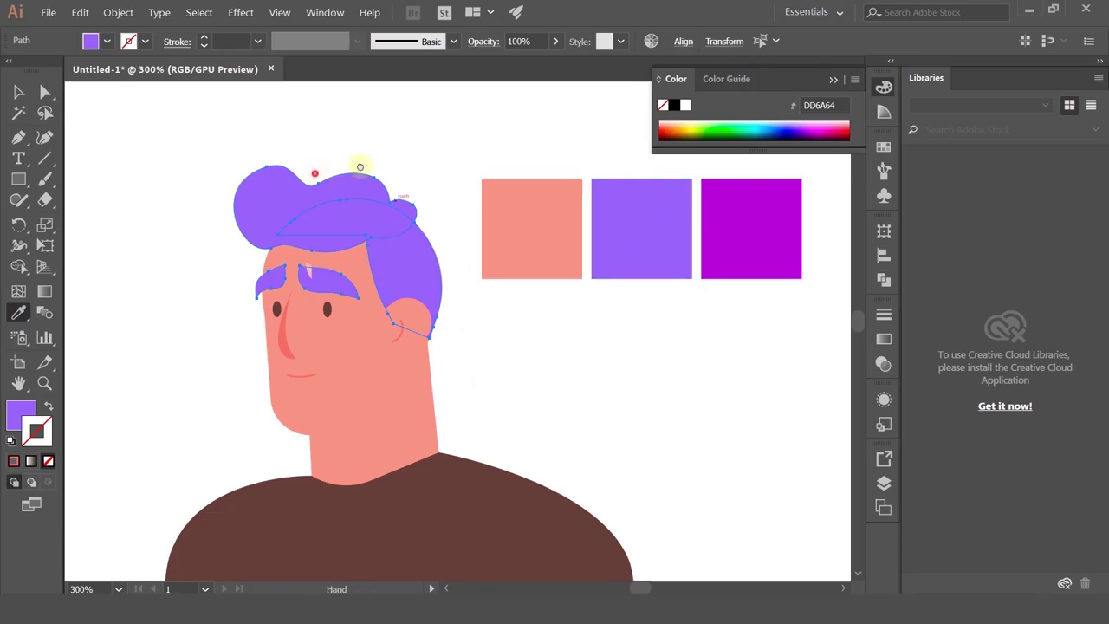
scroll(359, 168, left, 2)
click(21, 93)
click(247, 193)
scroll(529, 252, down, 1)
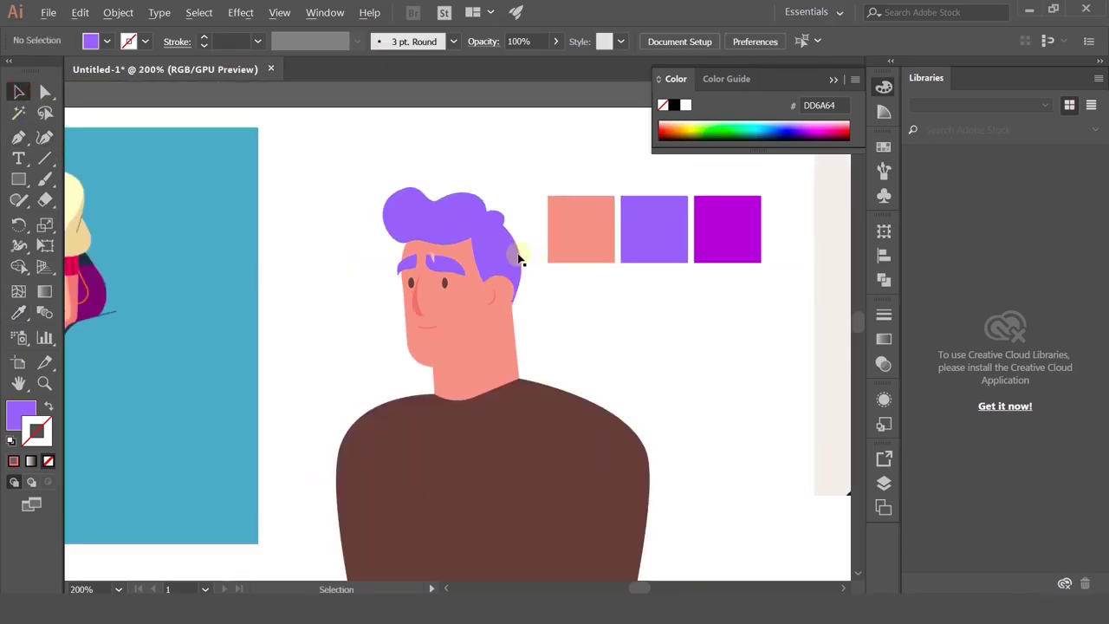
scroll(518, 256, up, 3)
scroll(506, 262, down, 2)
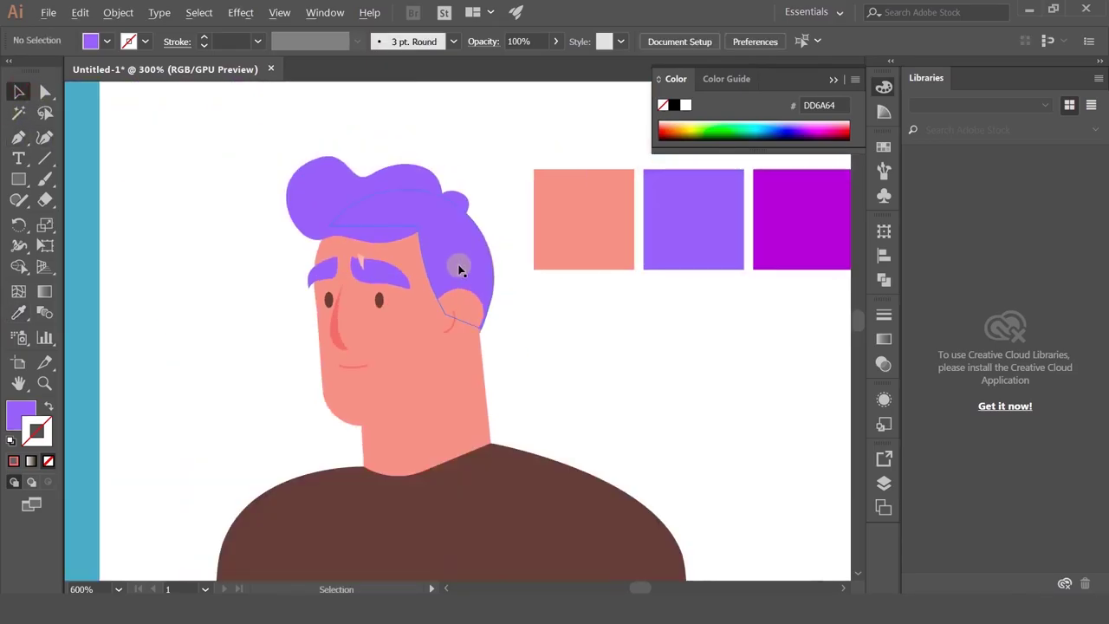
- Recolour both eyes with the violet sampled from the hair
click(328, 300)
shift+click(386, 302)
click(19, 312)
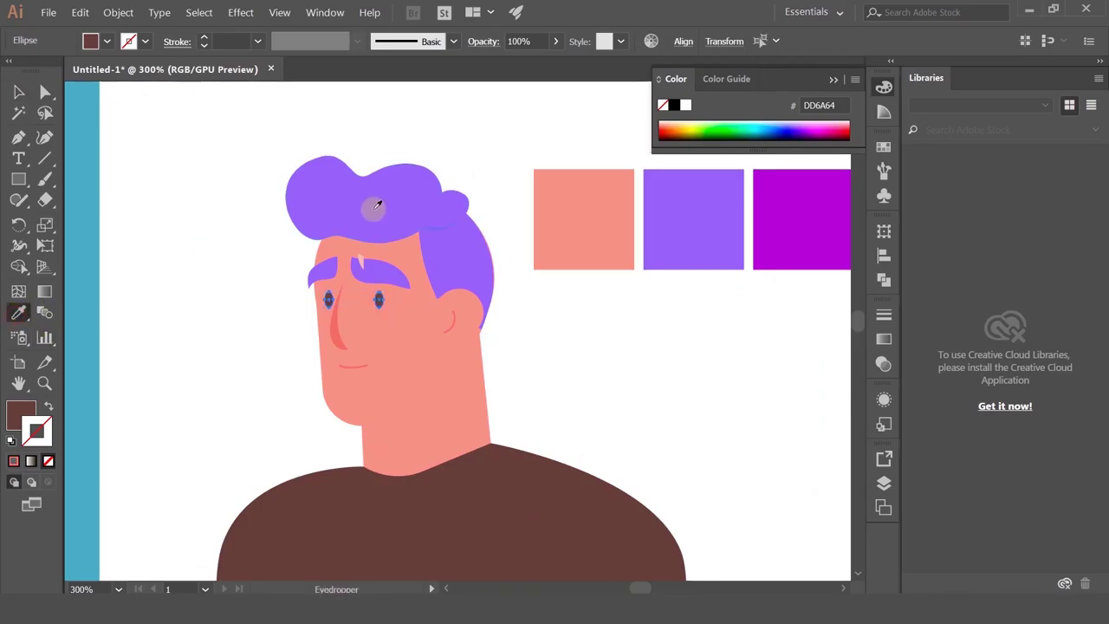
click(378, 201)
click(18, 92)
- Darken the fill of the eyes, eyebrows and all hair pieces together to the deeper violet 6940FF
shift+click(322, 271)
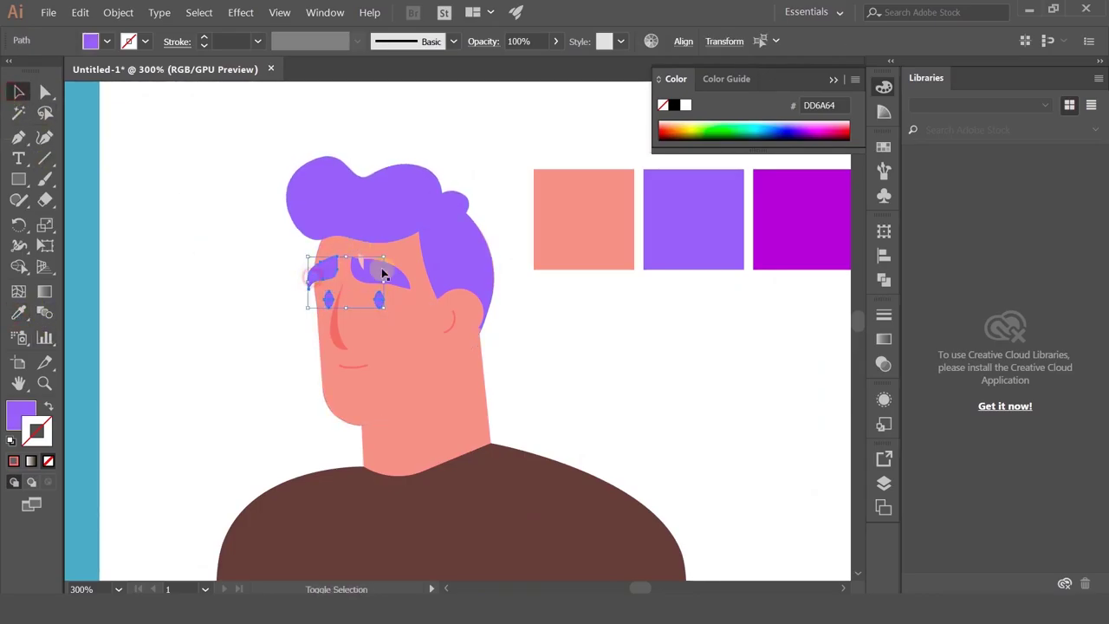
shift+click(391, 206)
shift+click(463, 253)
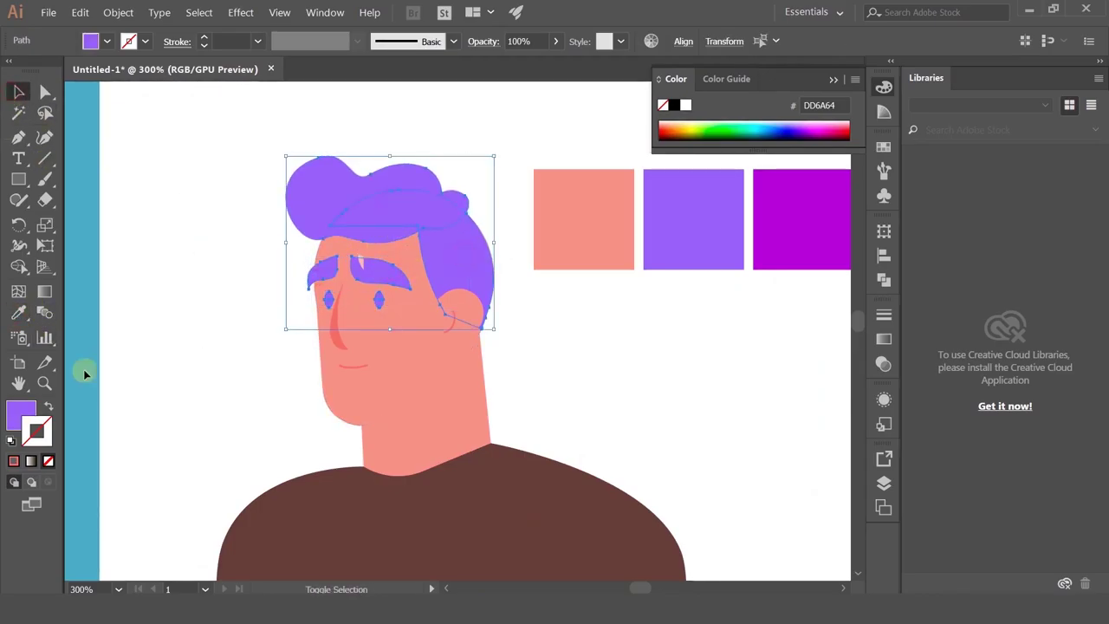
double_click(20, 410)
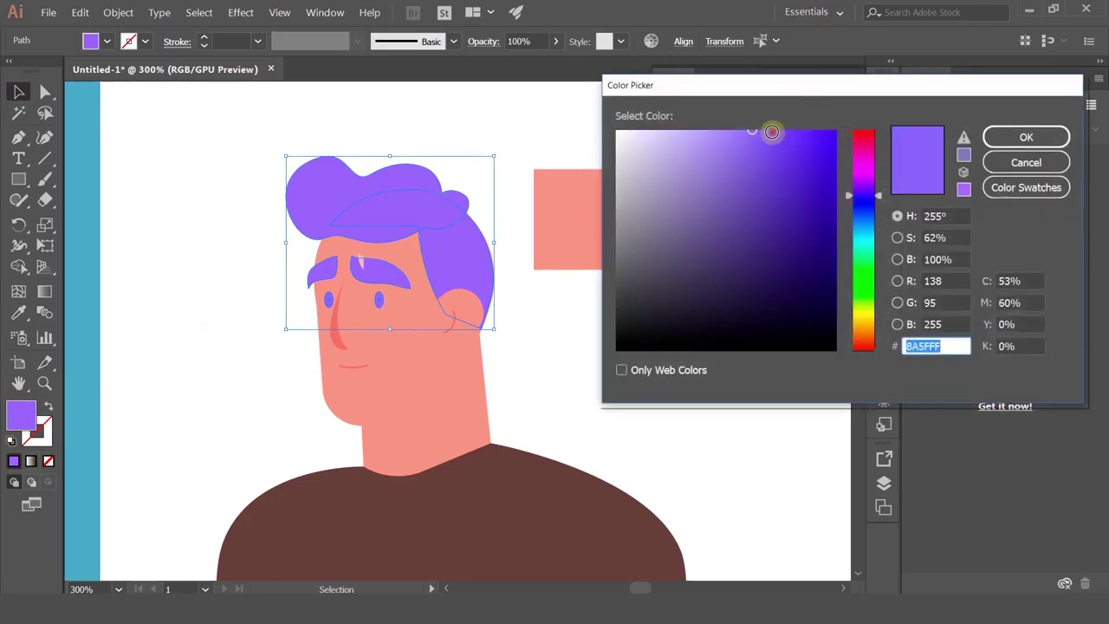
drag(771, 132, 782, 130)
click(1026, 135)
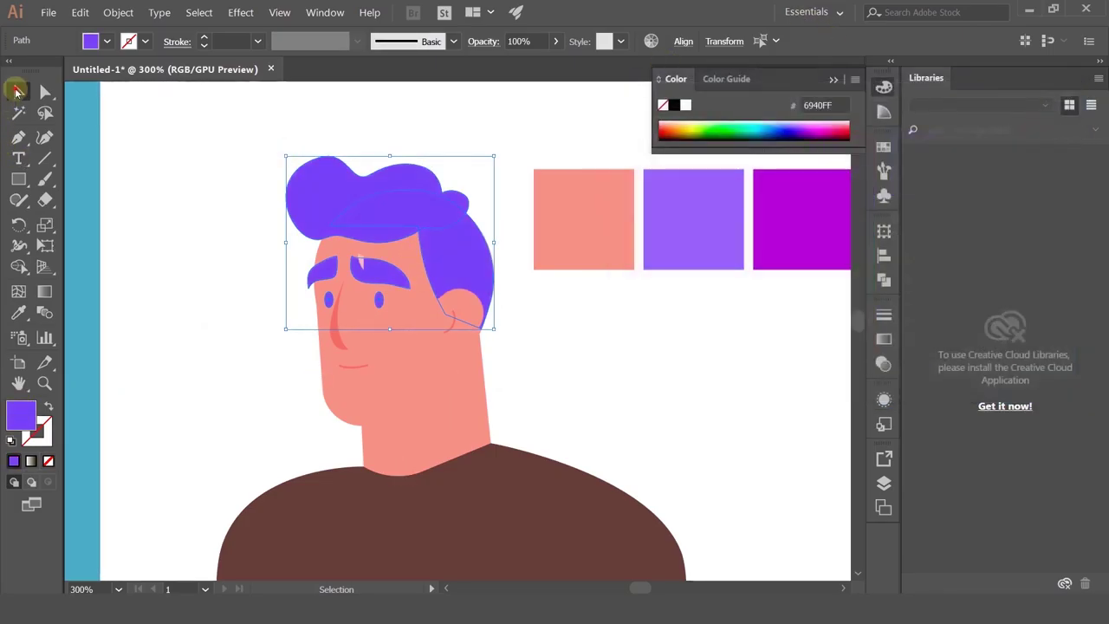
click(17, 91)
click(230, 255)
- Recolour the small light notch shape on the near eyebrow with the face's coral FF8E85
scroll(230, 255, down, 1)
scroll(230, 254, up, 2)
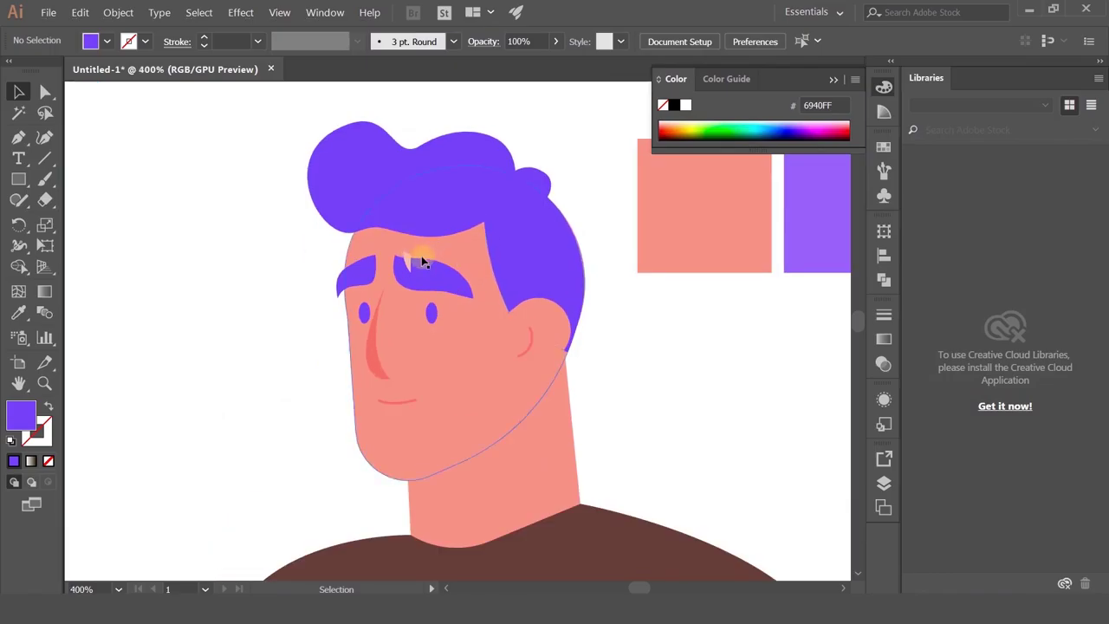
click(407, 256)
key(i)
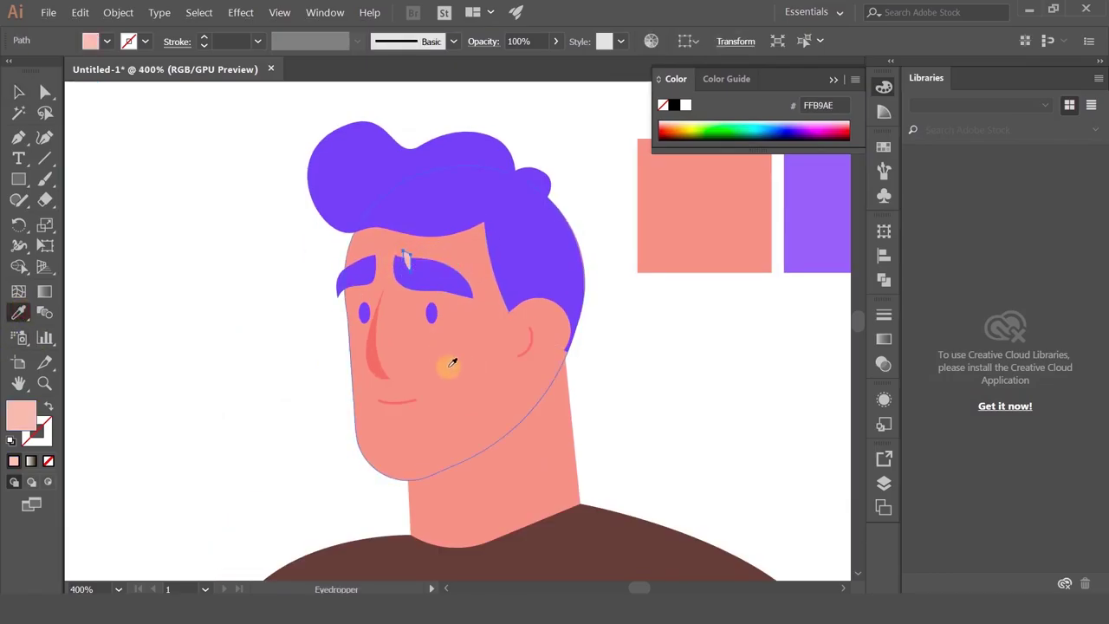
click(452, 362)
click(18, 91)
click(136, 238)
- Recolour the torso with the violet 8A5FFF swatch after trying the purple swatch
scroll(291, 365, down, 1)
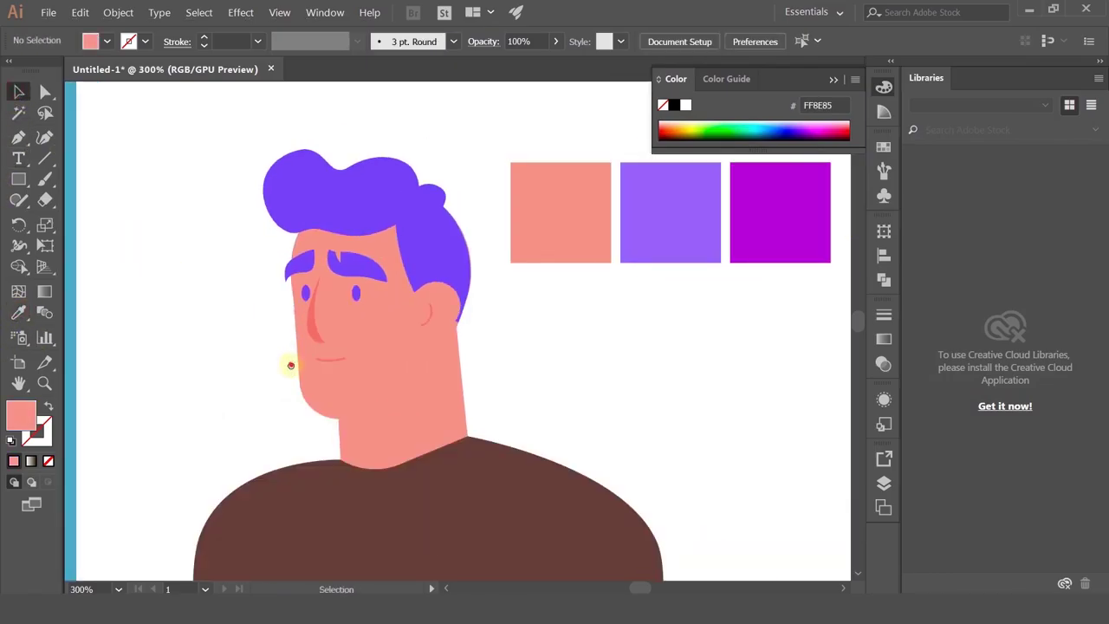
scroll(286, 373, down, 3)
click(277, 379)
key(i)
scroll(260, 283, down, 1)
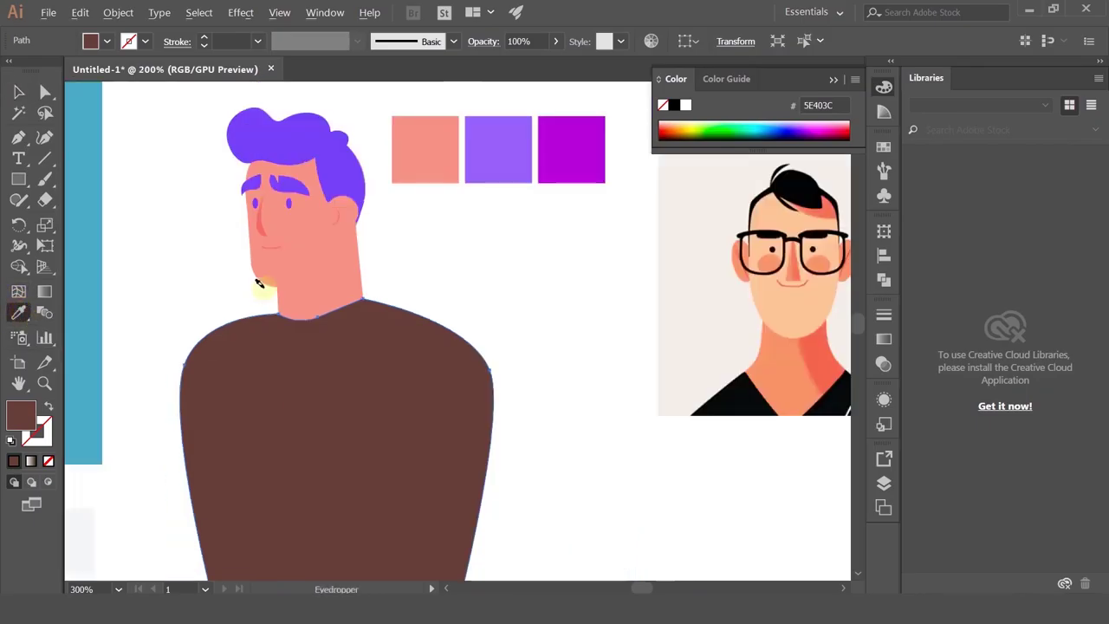
scroll(259, 284, down, 1)
click(440, 173)
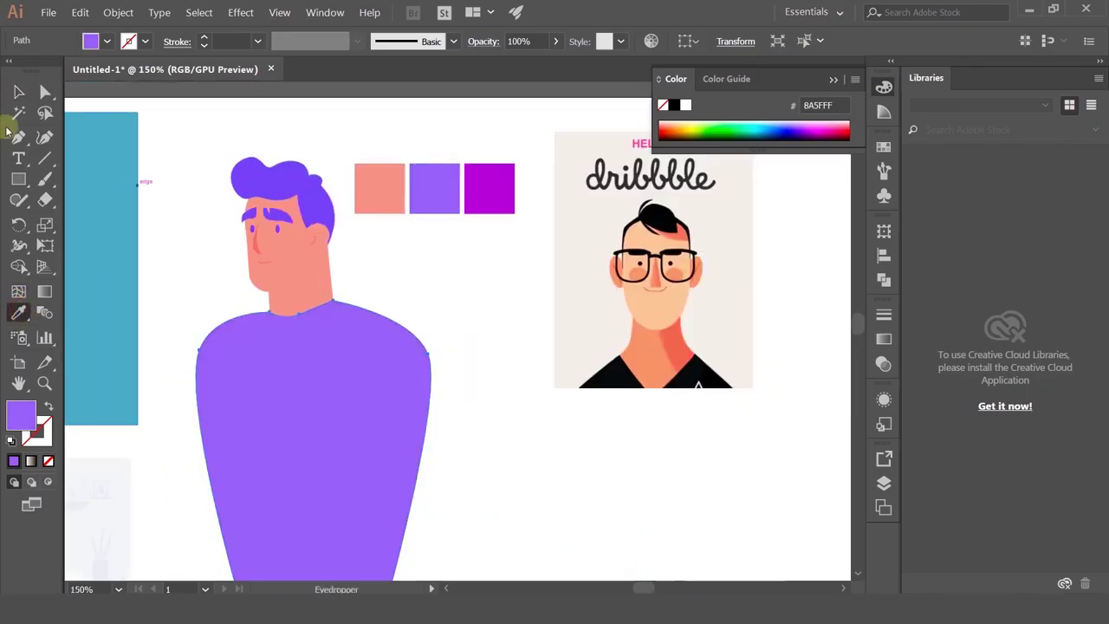
click(495, 187)
key(ctrl+z)
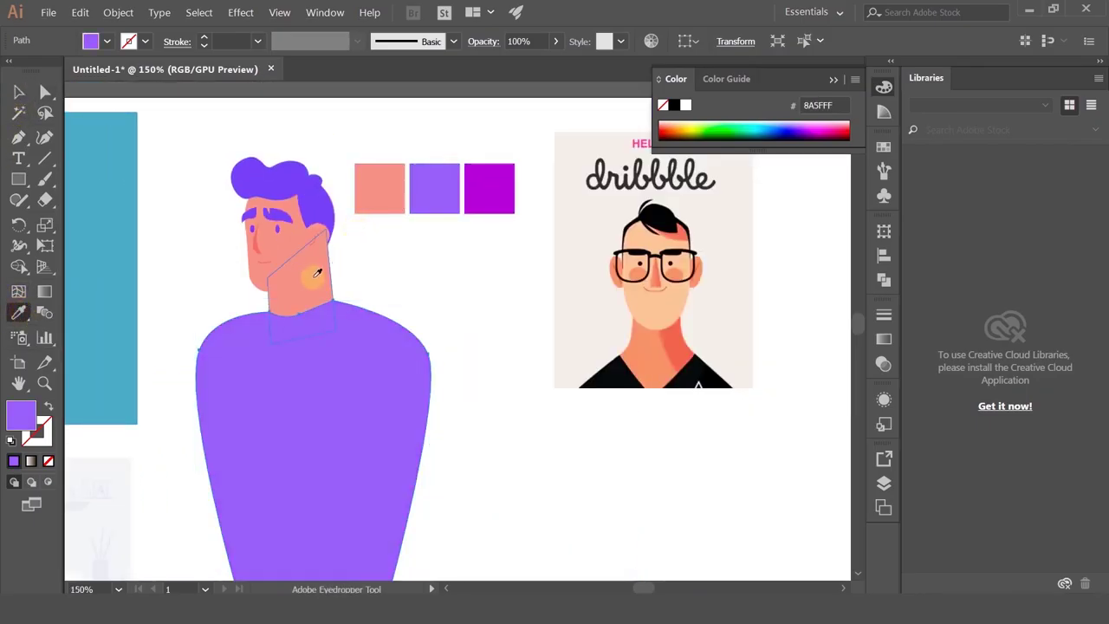
click(17, 91)
scroll(354, 264, down, 2)
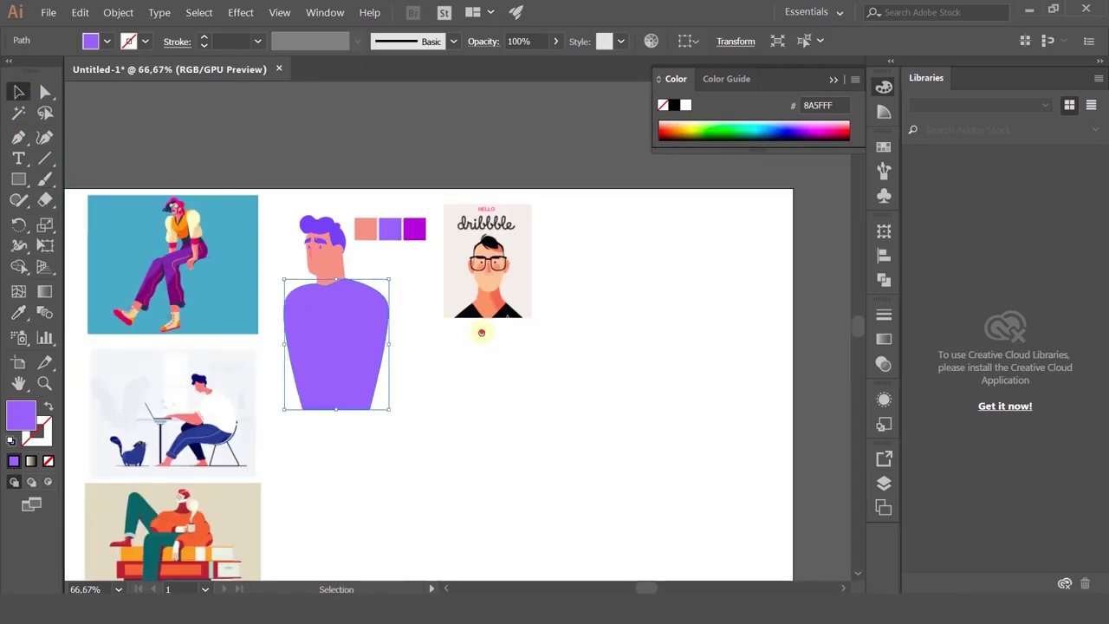
drag(487, 372, 482, 332)
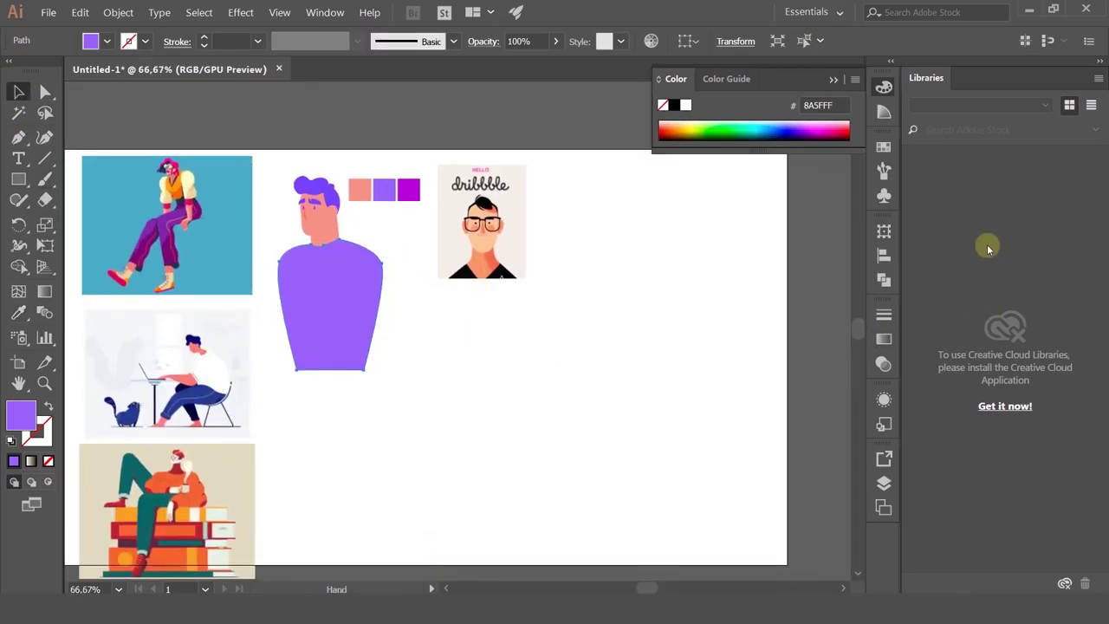
- Create a new layer and place it below Layer 1
click(883, 483)
key(ctrl+z)
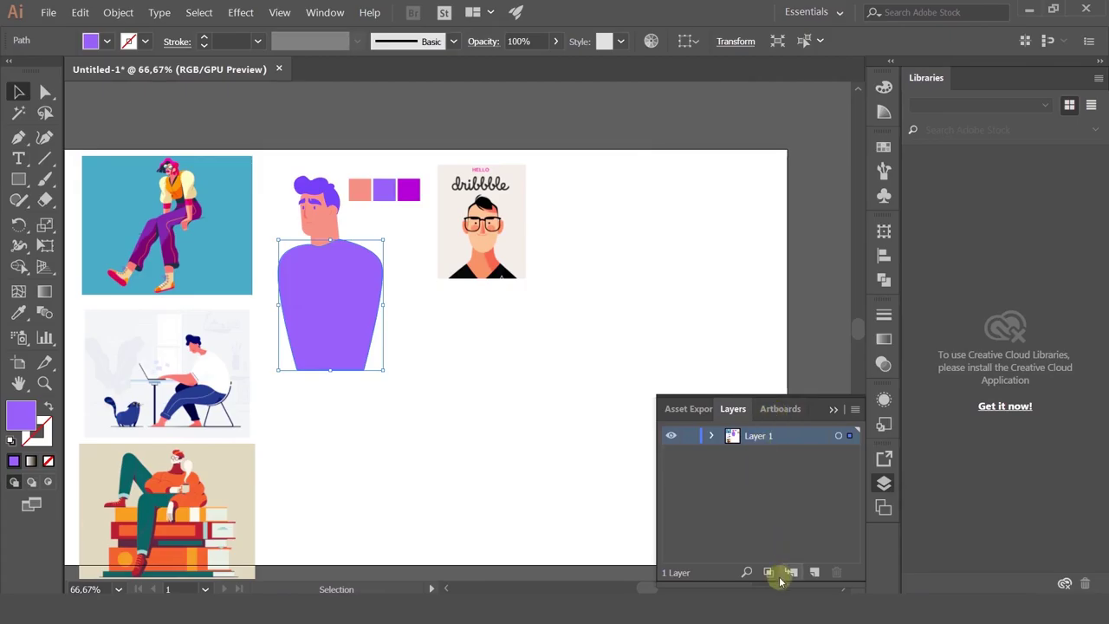
click(815, 572)
drag(750, 444, 742, 485)
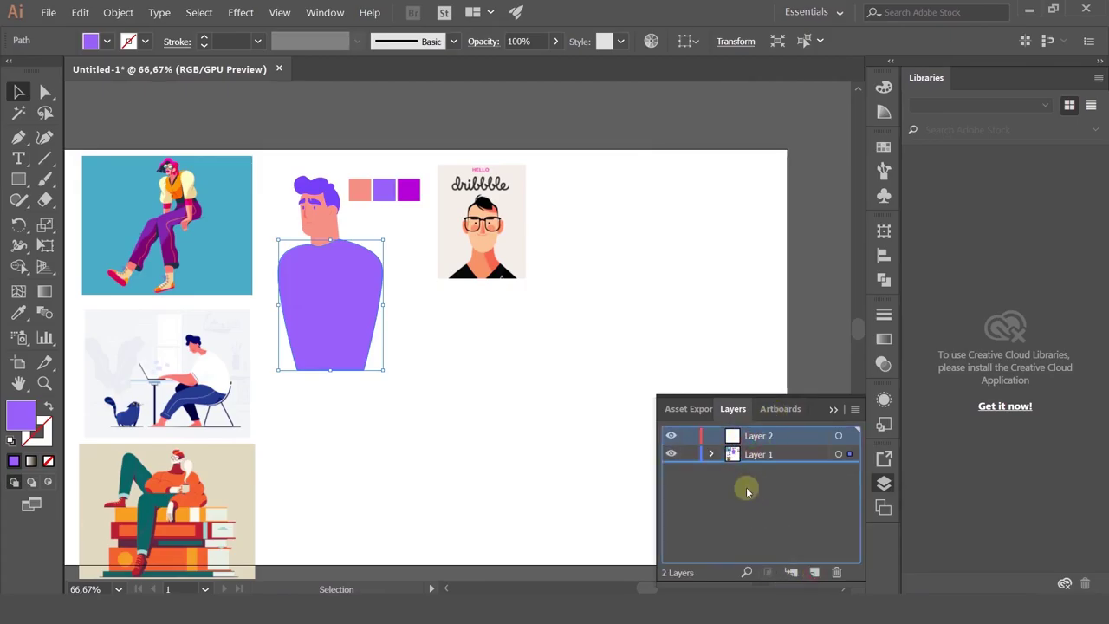
- Draw a tall rectangle over the character and palette swatches, reaching past the artboard's top and bottom edges, and fill it with black
click(18, 178)
drag(238, 122, 459, 572)
double_click(33, 415)
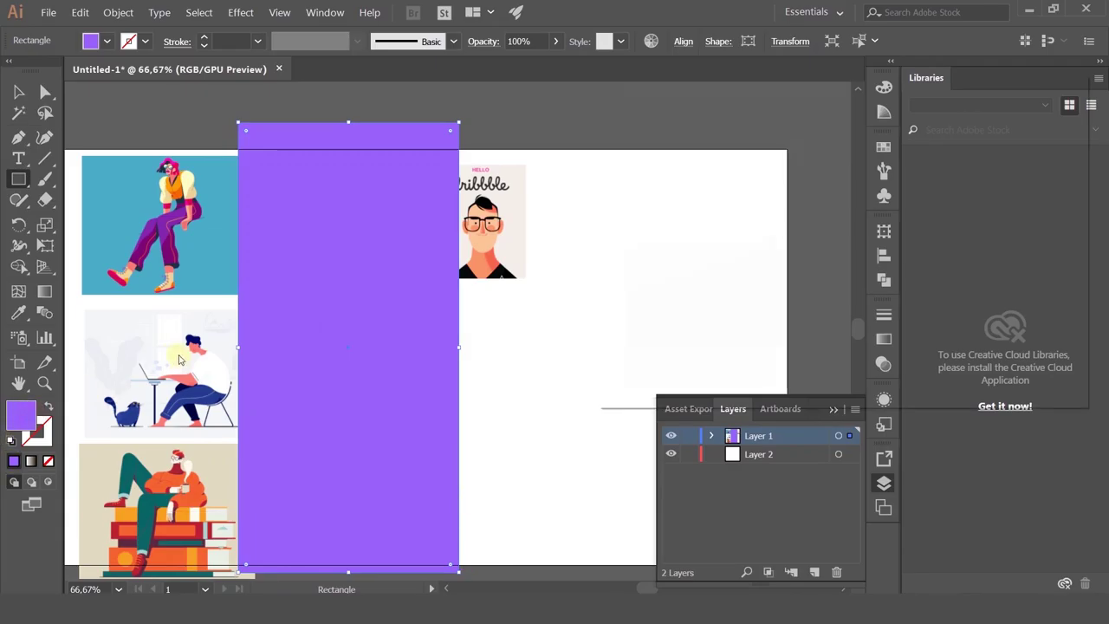
click(618, 349)
click(1001, 137)
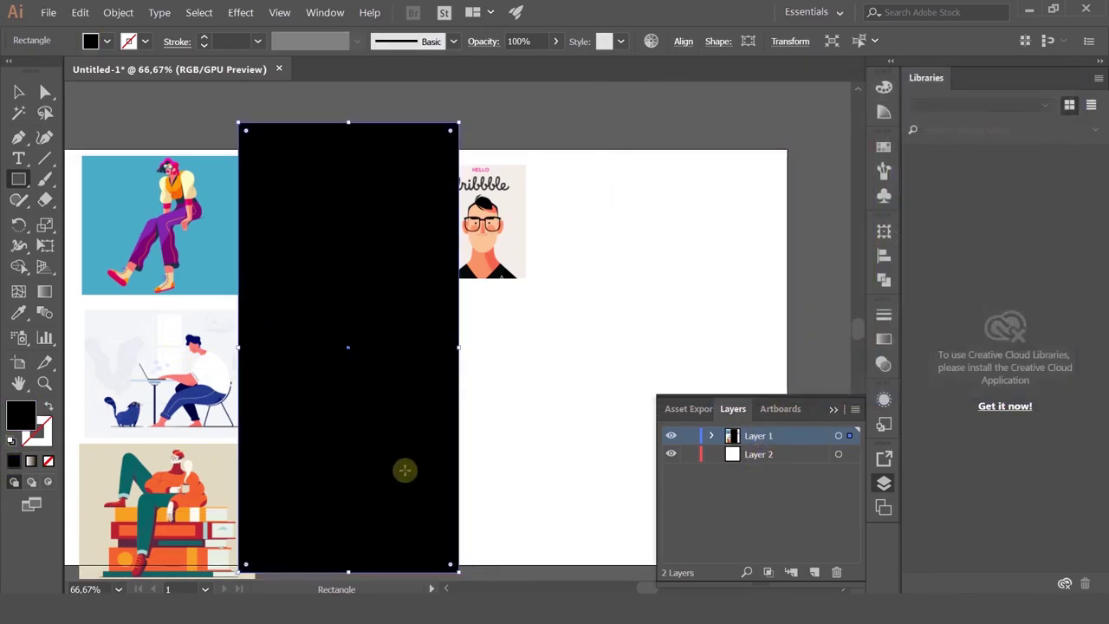
- Transfer the black rectangle in place to Layer 2 behind the character and lock that layer
click(18, 91)
key(Delete)
click(822, 453)
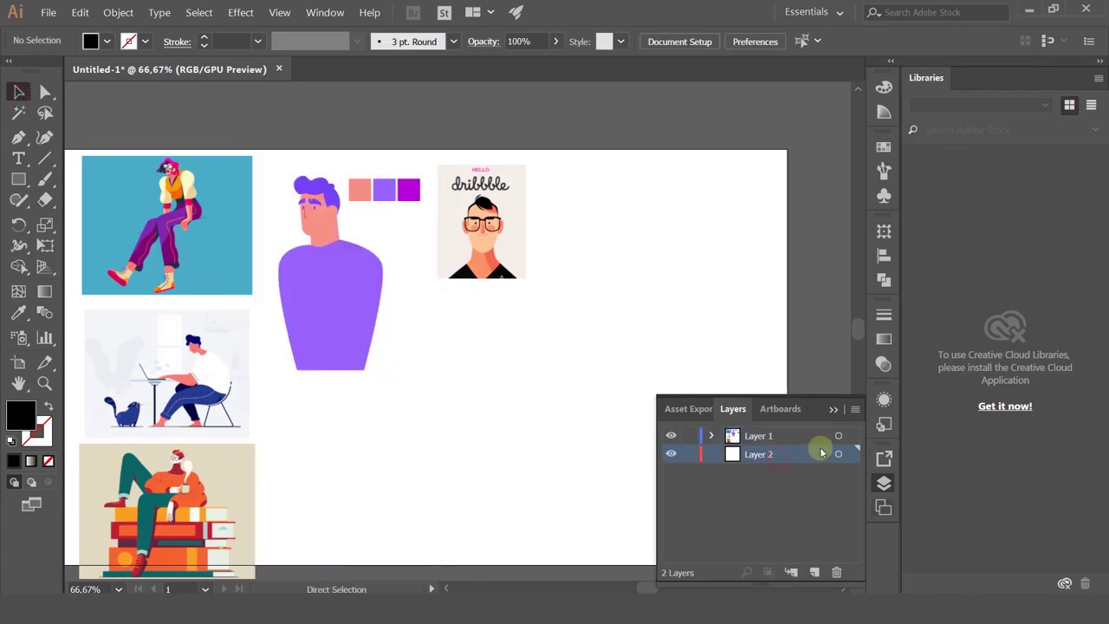
key(ctrl+f)
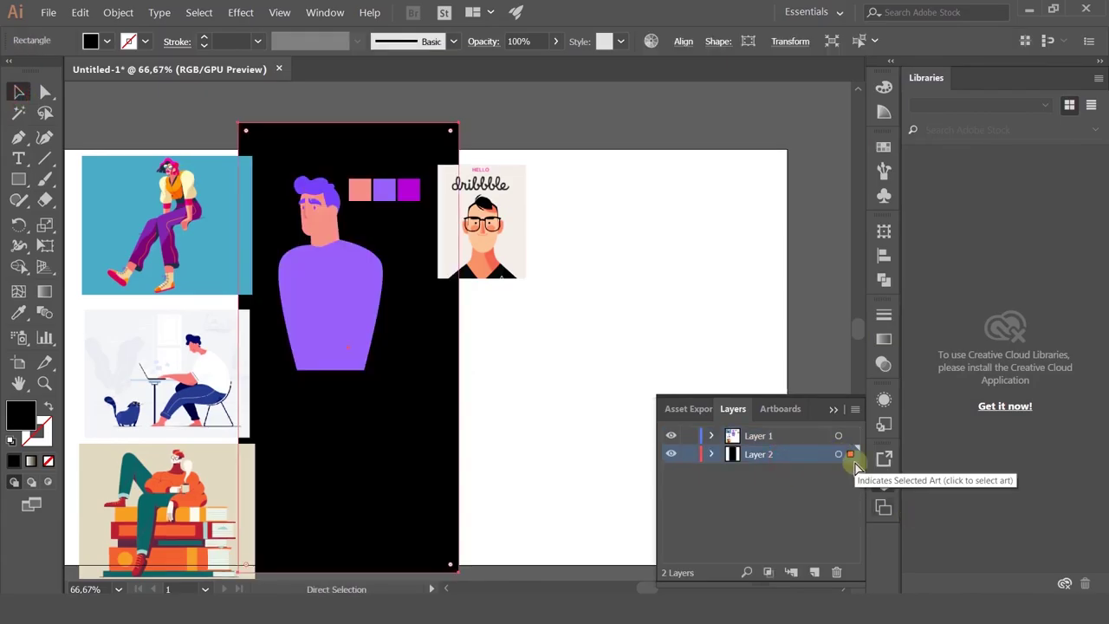
click(690, 454)
- Try to adjust the head outline's corner rounding where skin shows behind the side hair
scroll(260, 199, up, 2)
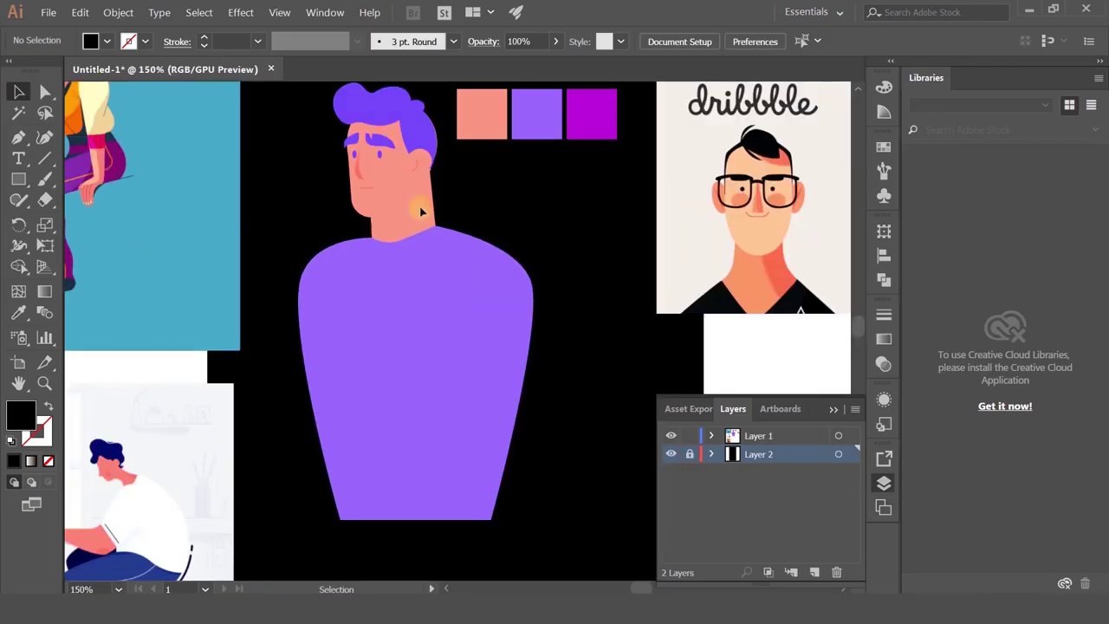
scroll(512, 214, down, 1)
scroll(439, 212, up, 3)
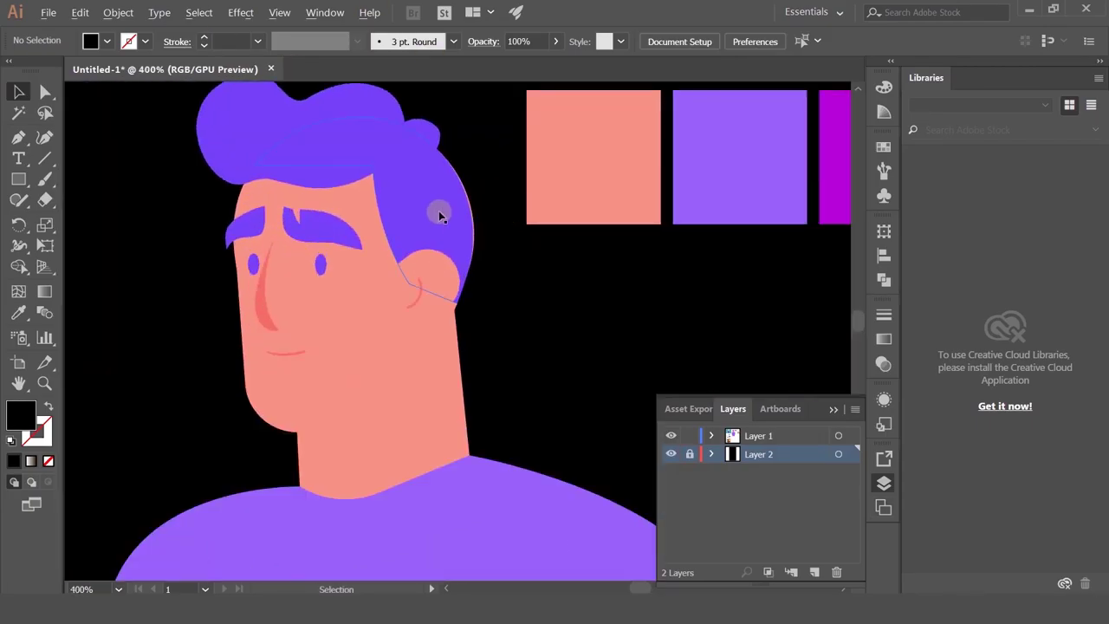
click(441, 214)
click(46, 93)
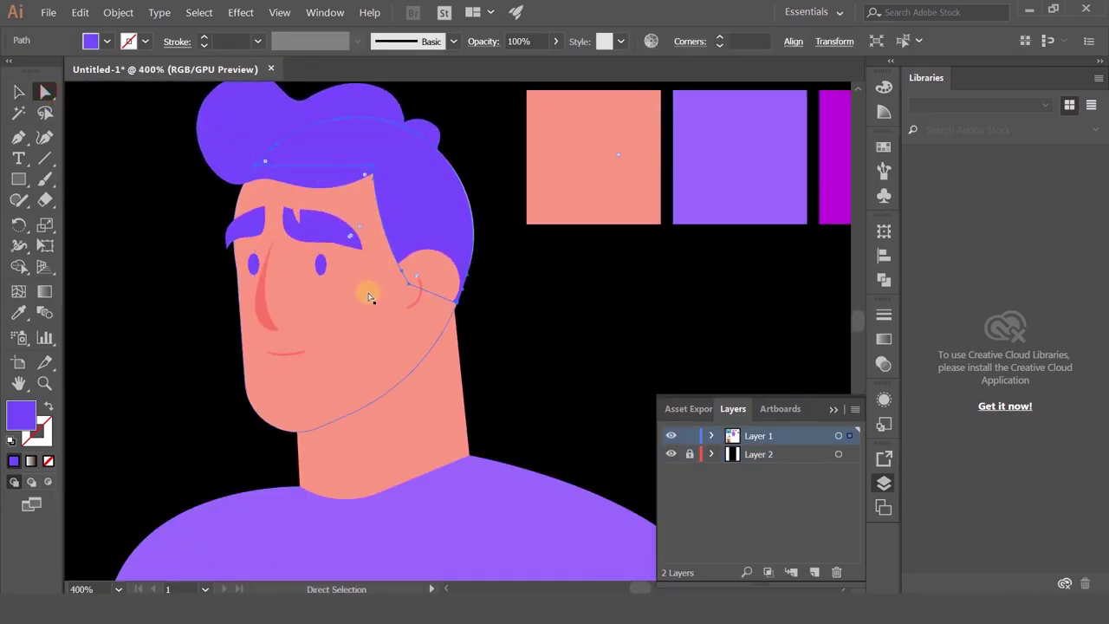
click(387, 258)
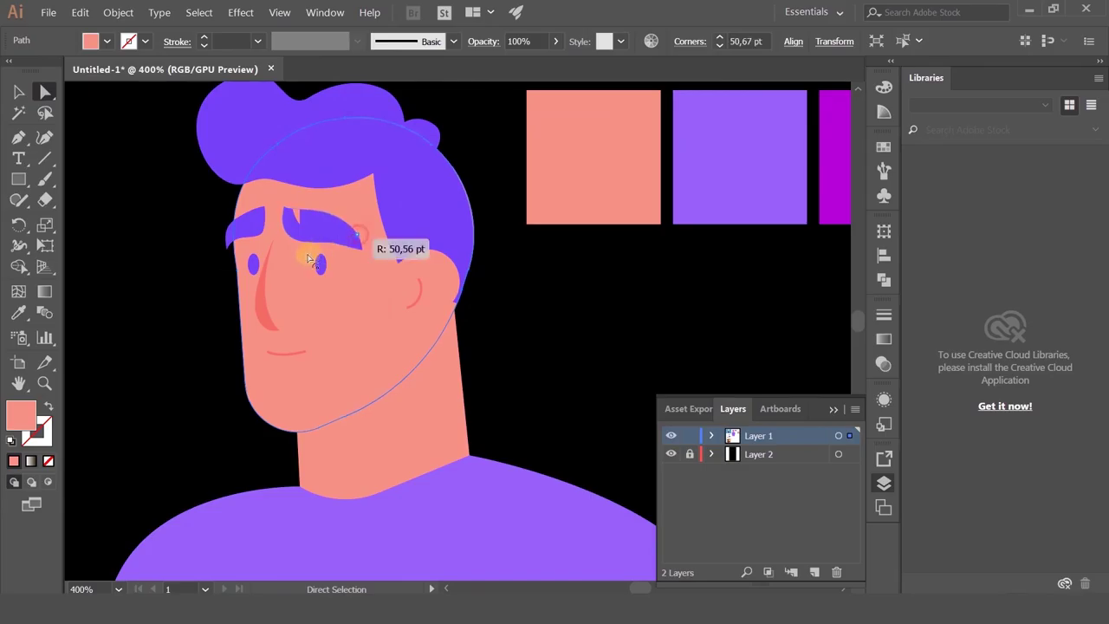
click(465, 190)
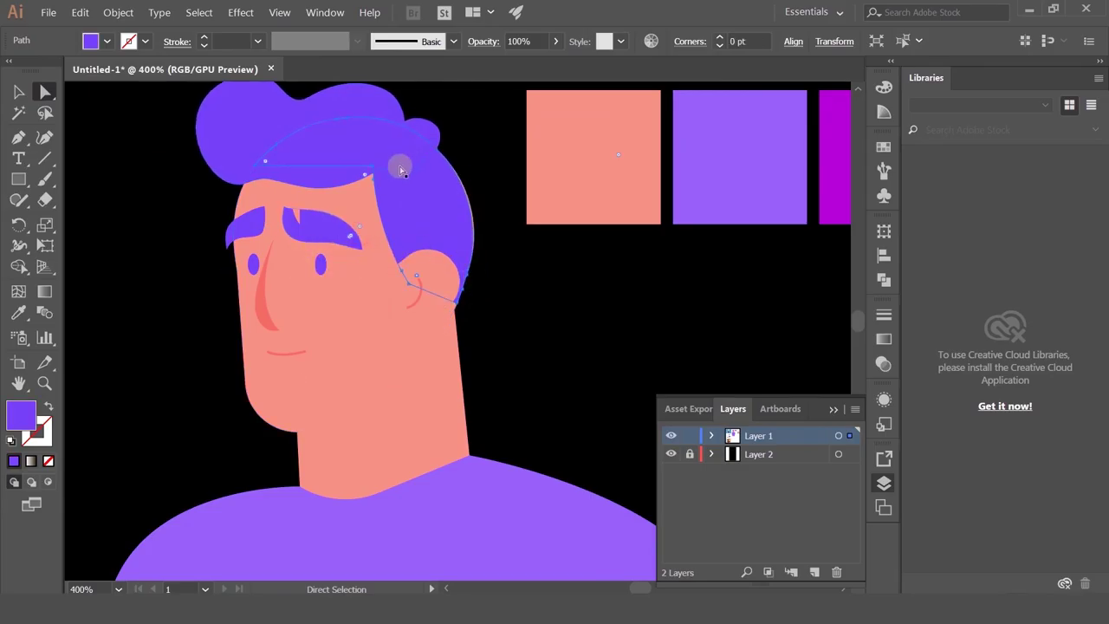
- Nudge the side hair piece slightly outward to line it up with the back of the head
click(18, 92)
scroll(388, 192, up, 1)
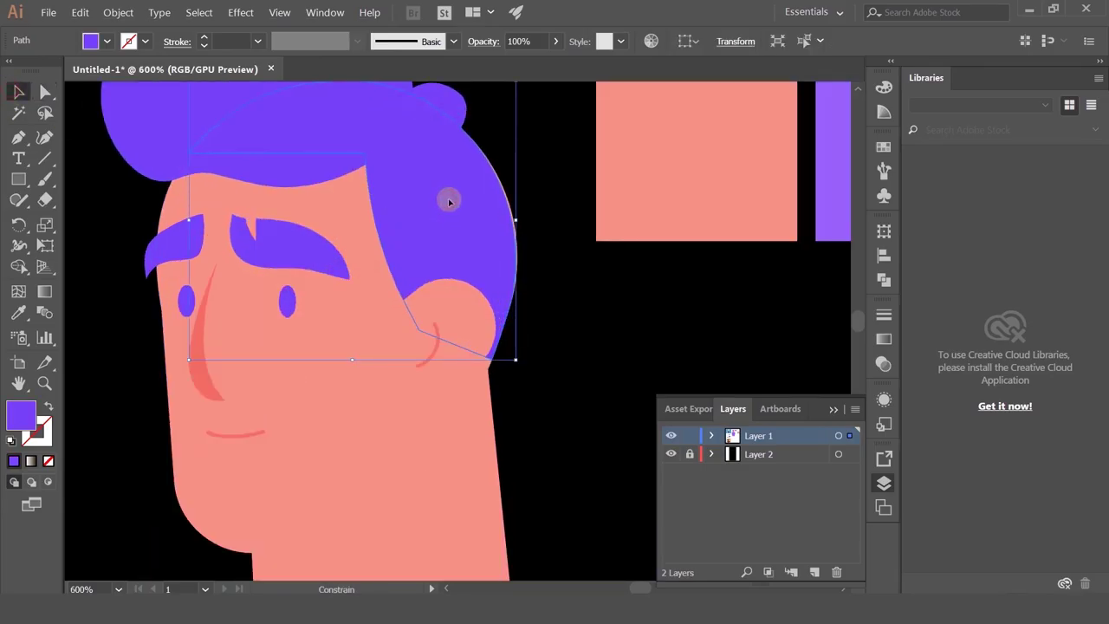
drag(449, 201, 453, 201)
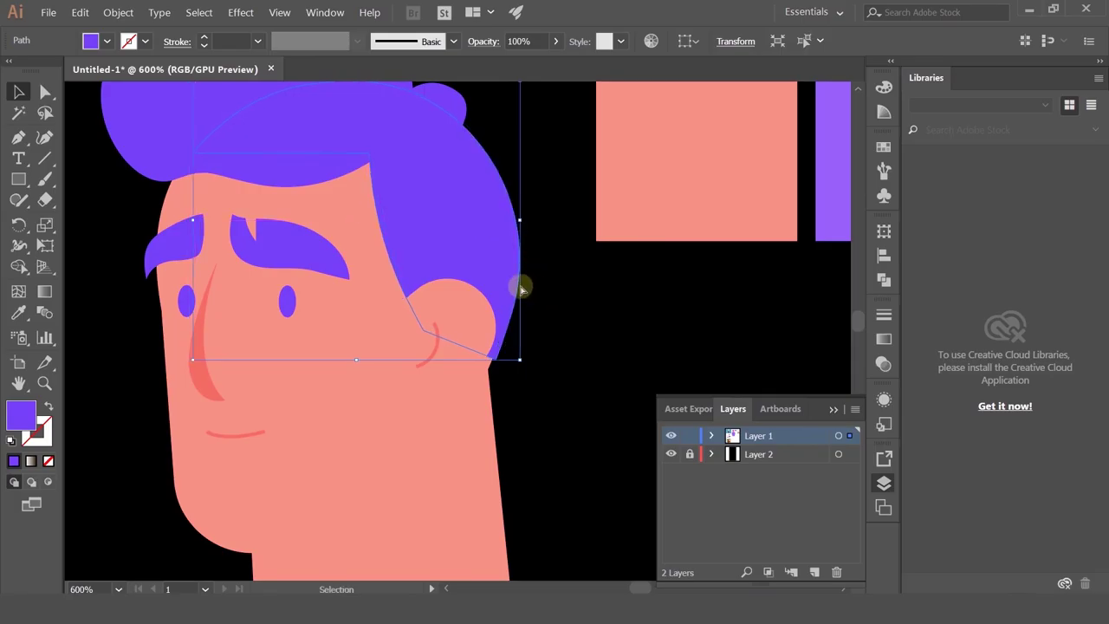
scroll(519, 277, up, 2)
drag(502, 263, 511, 265)
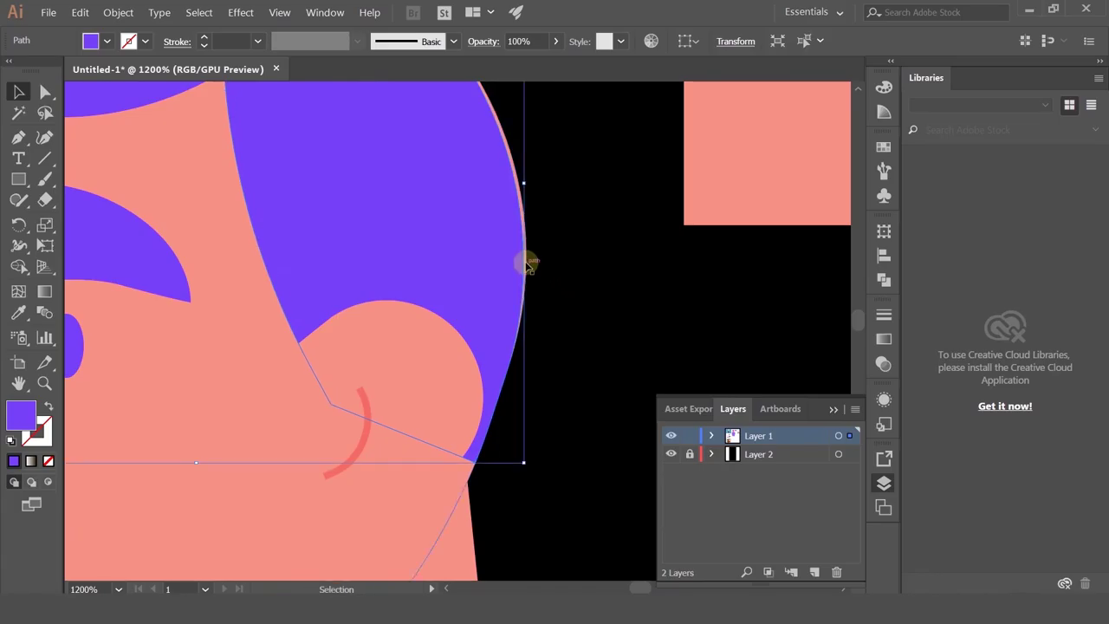
scroll(555, 262, up, 3)
- Try to shift the side hair piece up and outward, away from the head
click(243, 274)
scroll(243, 273, down, 3)
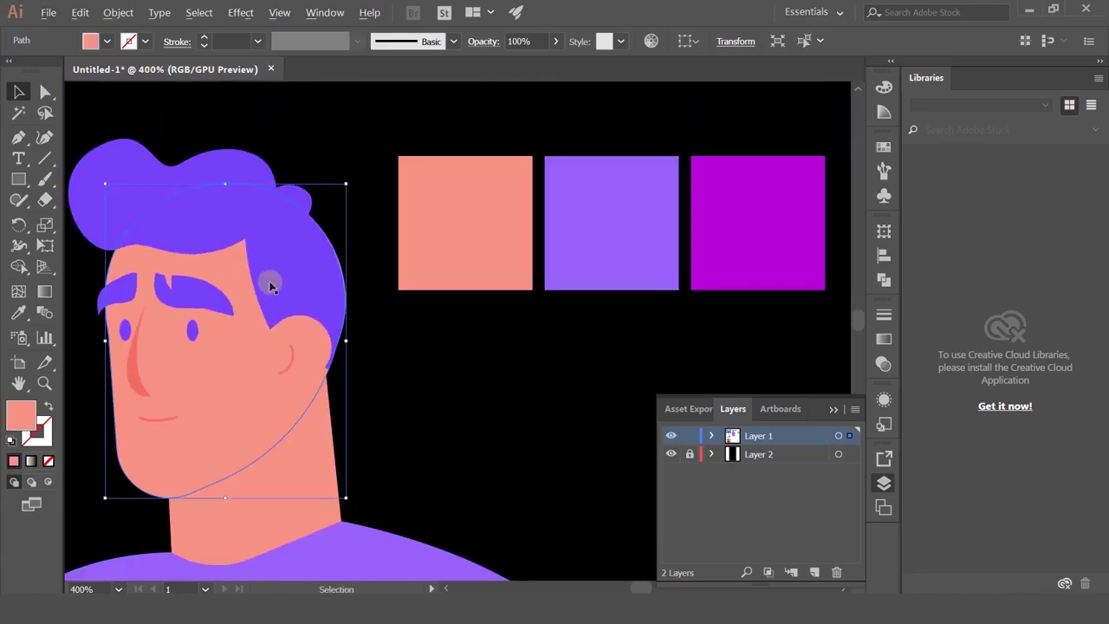
drag(292, 251, 341, 206)
key(a)
key(ctrl+z)
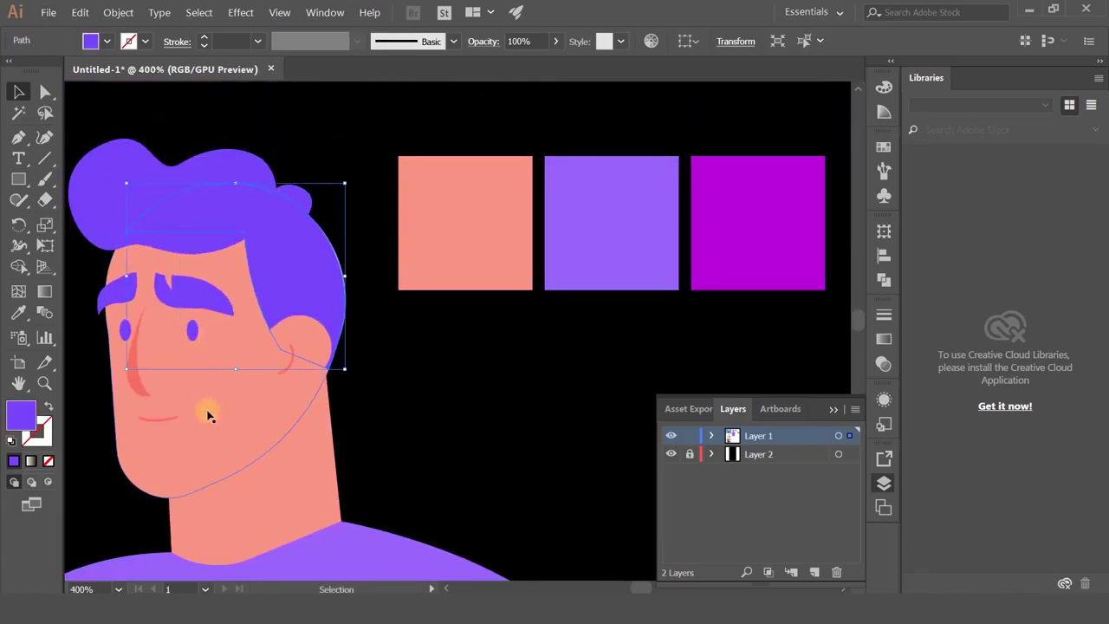
- Try to refine the rounding of the head outline's upper corner using its live corner control
click(208, 416)
click(45, 92)
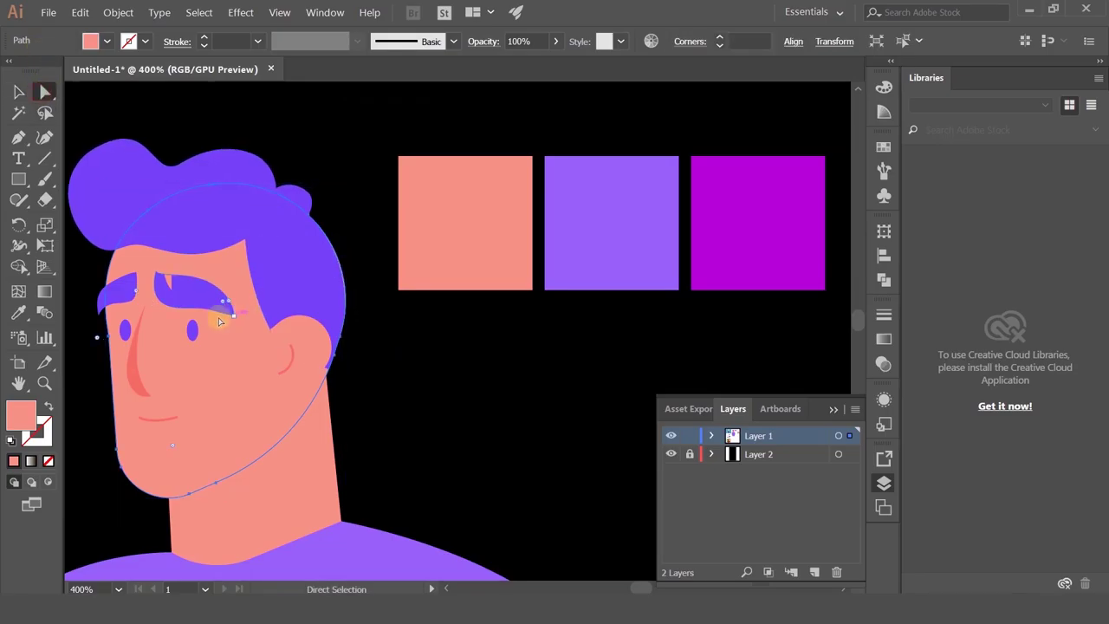
drag(227, 306, 158, 356)
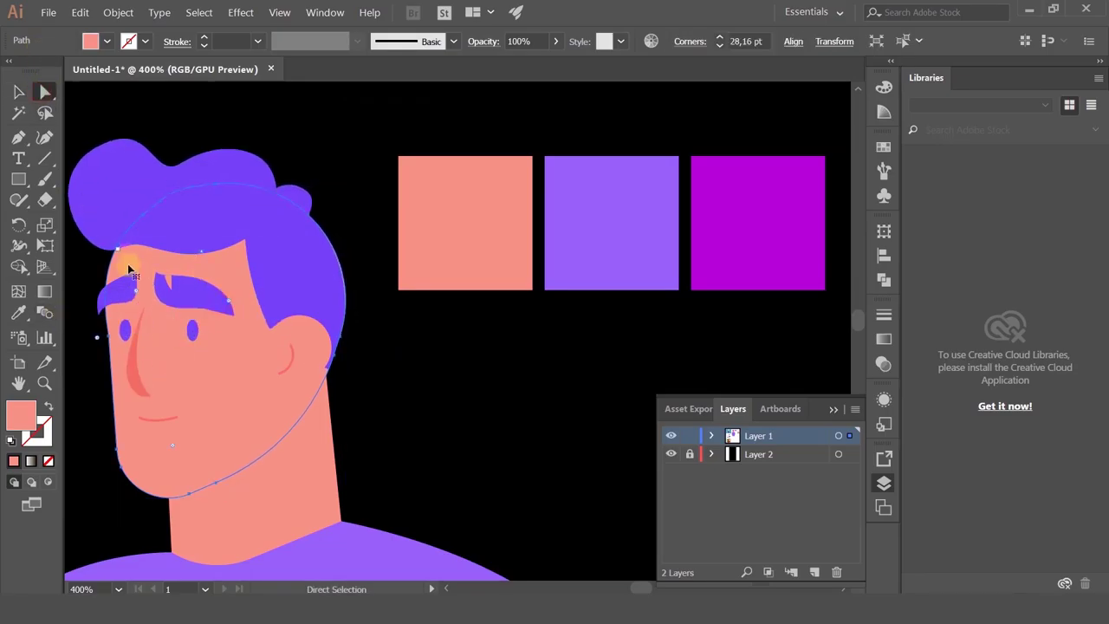
key(v)
click(383, 337)
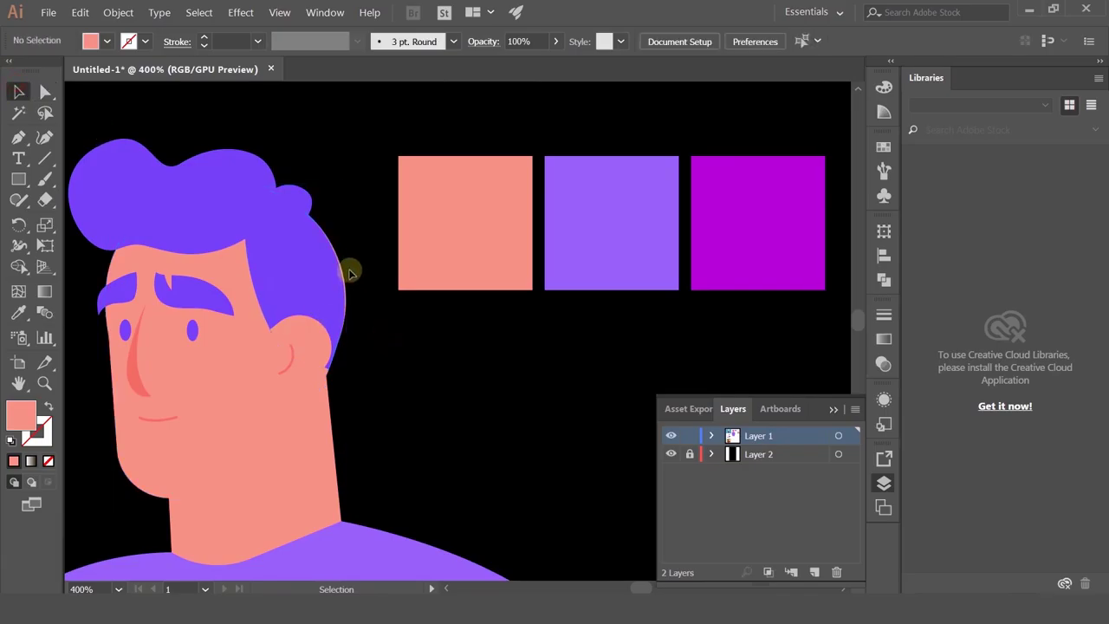
- Move the side hair's upper back anchor point slightly outward to cover the skin edge at the back of the head
scroll(349, 272, down, 1)
scroll(341, 272, up, 3)
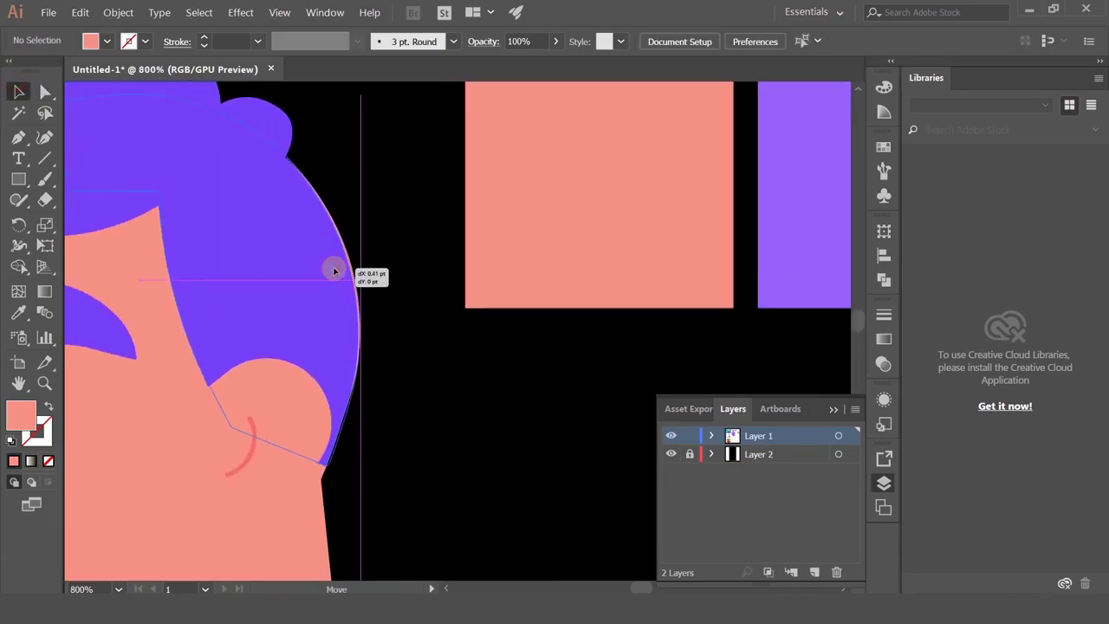
click(331, 268)
click(45, 92)
click(285, 167)
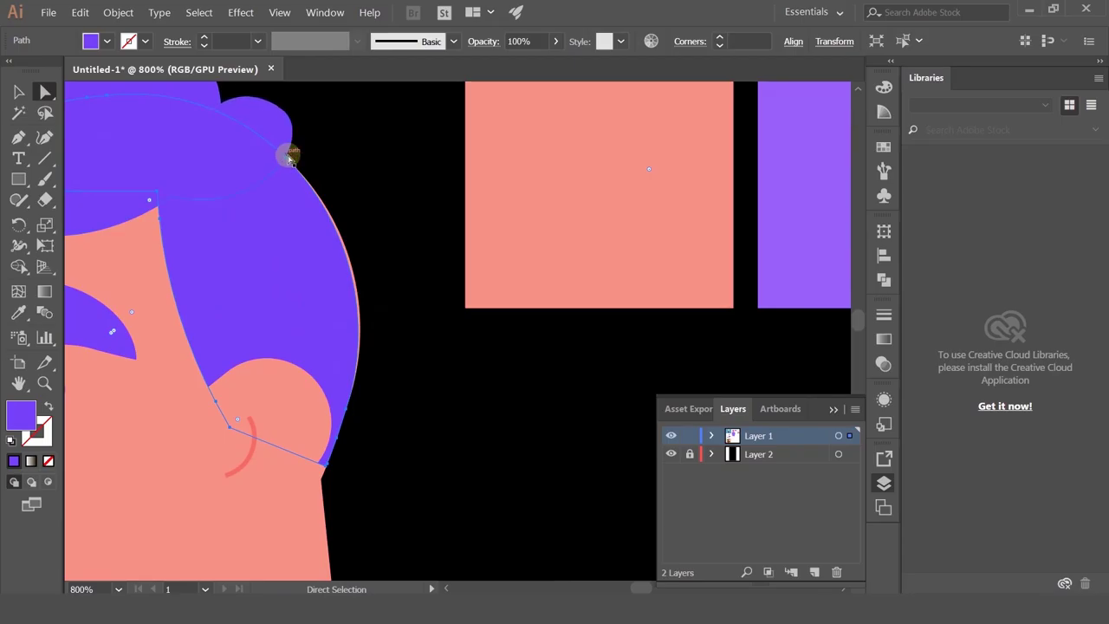
drag(287, 163, 295, 162)
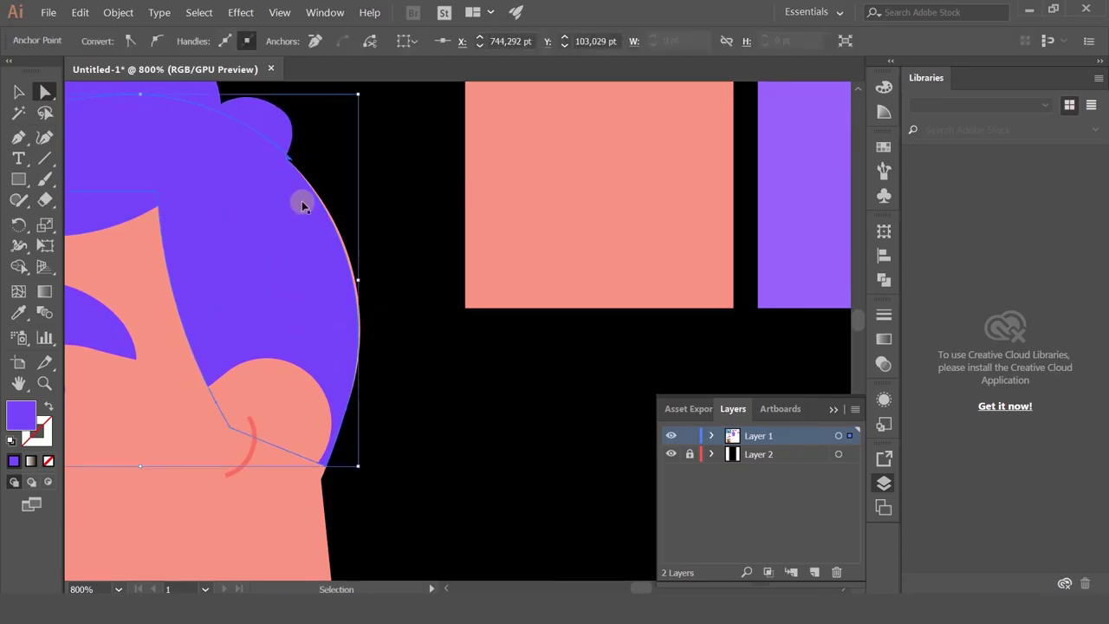
- Undo the last side hair anchor move and try shifting its upper back anchor again
key(ctrl+z)
click(308, 209)
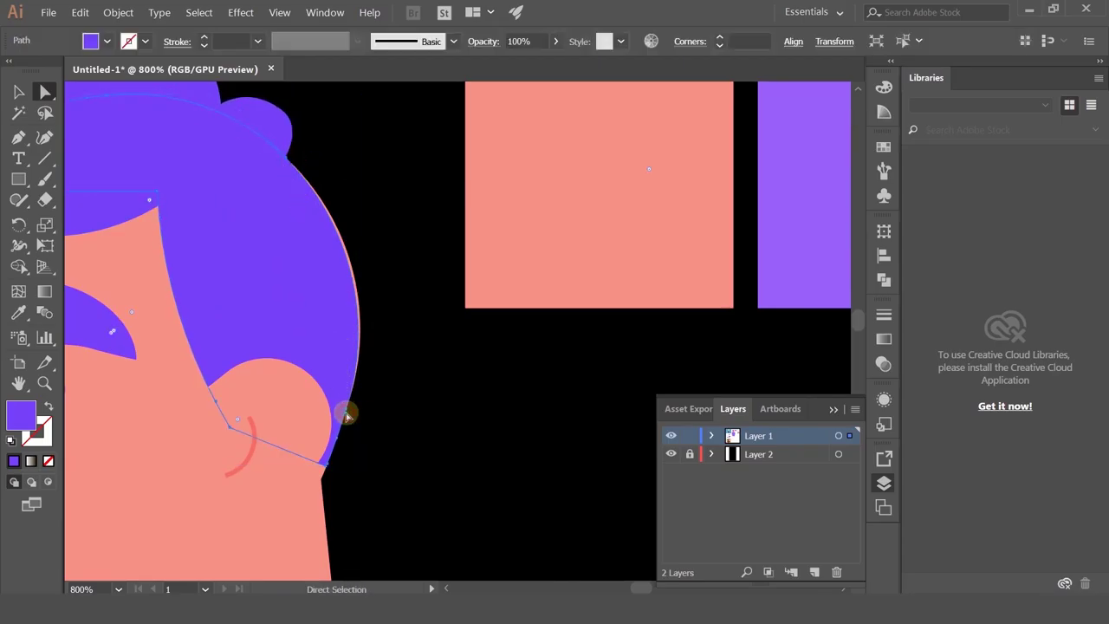
drag(286, 162, 287, 164)
key(ctrl+z)
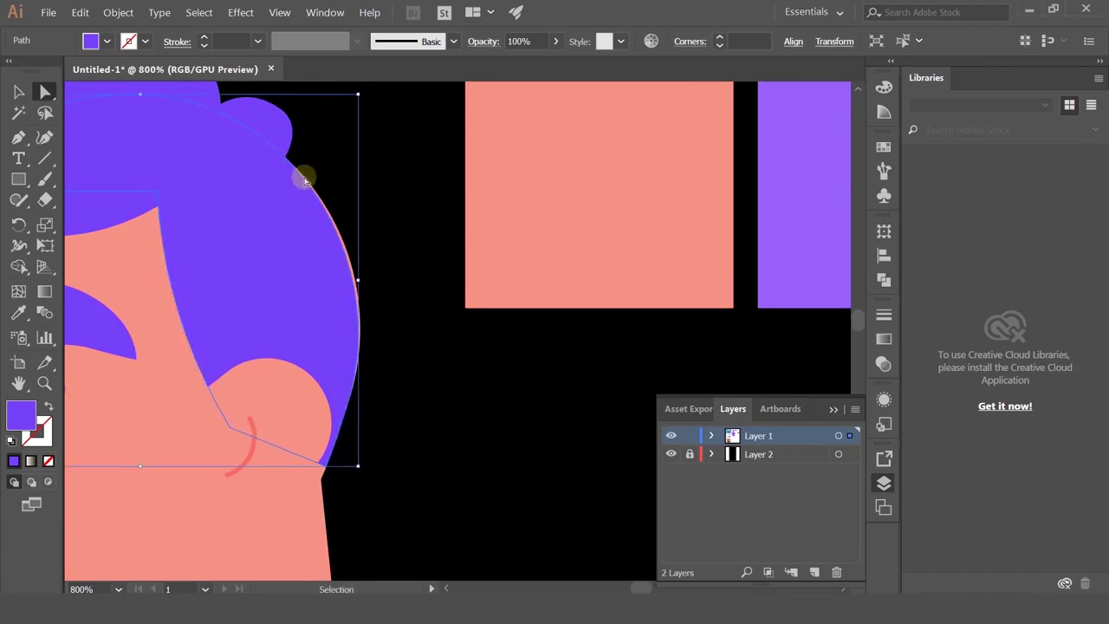
- Move the head shape's upper back anchor about 3.7 pt inward and 4 pt down, under the side hair
scroll(309, 178, up, 4)
drag(220, 113, 229, 110)
scroll(231, 257, down, 4)
click(136, 334)
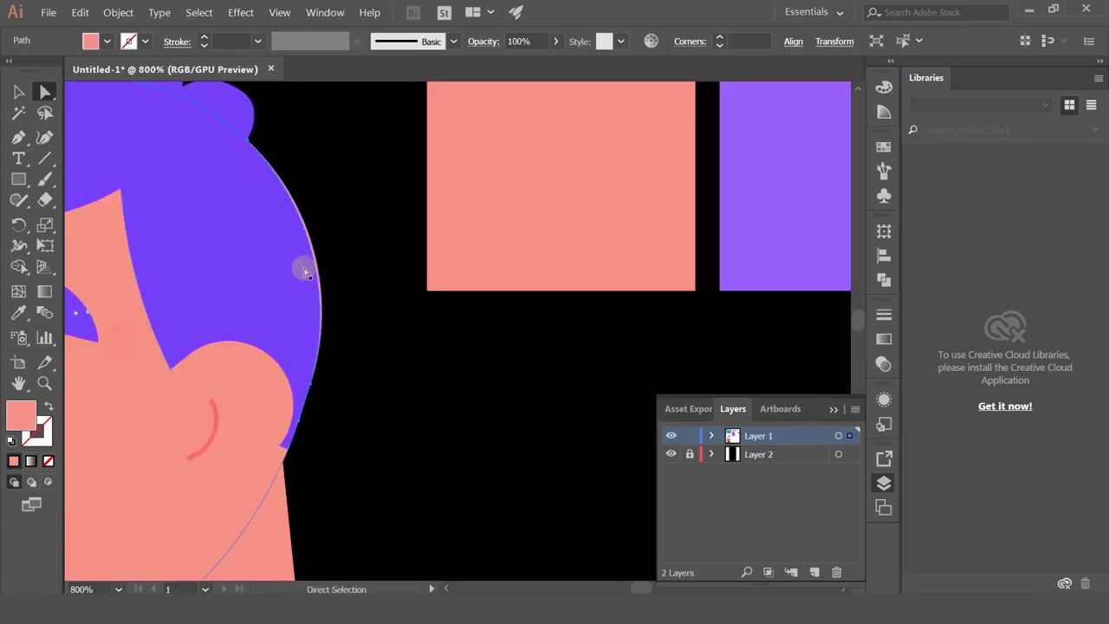
drag(307, 231, 413, 216)
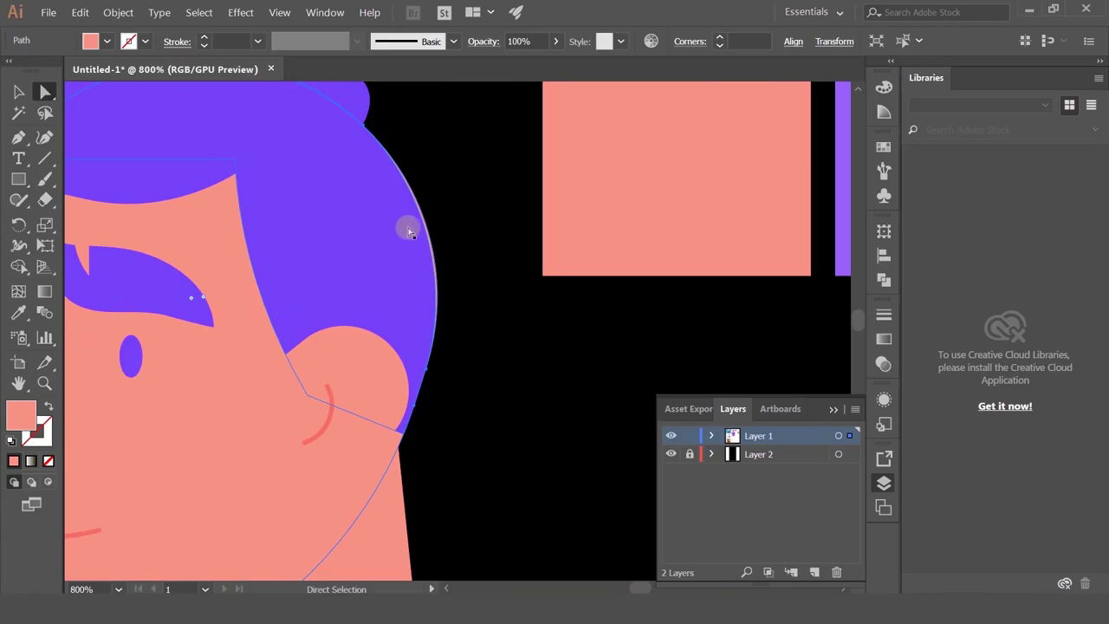
click(363, 129)
drag(362, 129, 347, 148)
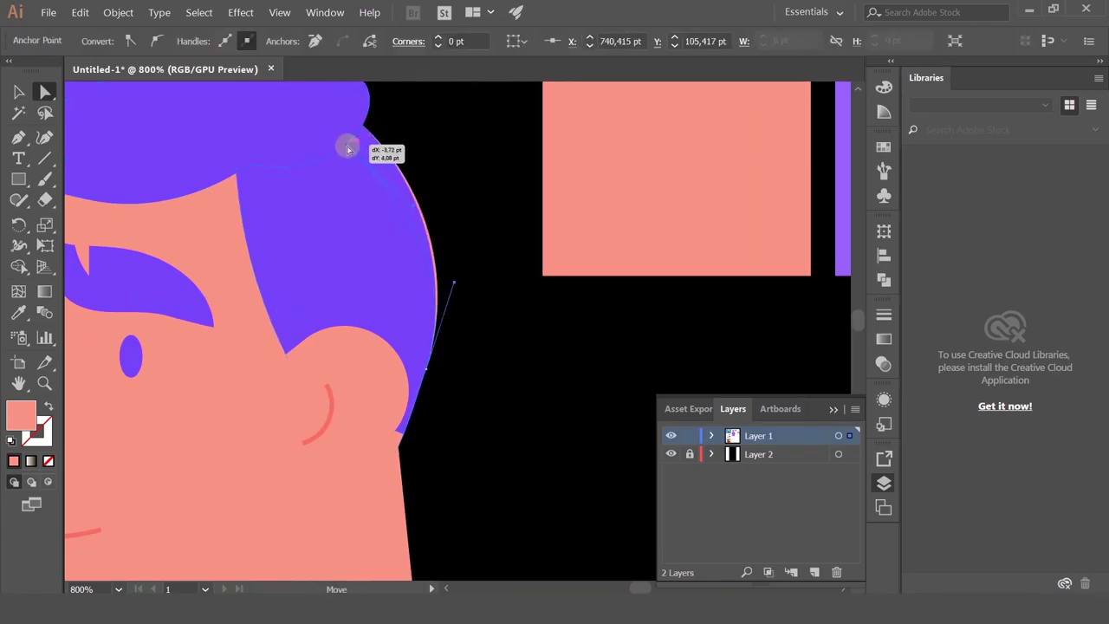
click(490, 315)
scroll(490, 315, down, 3)
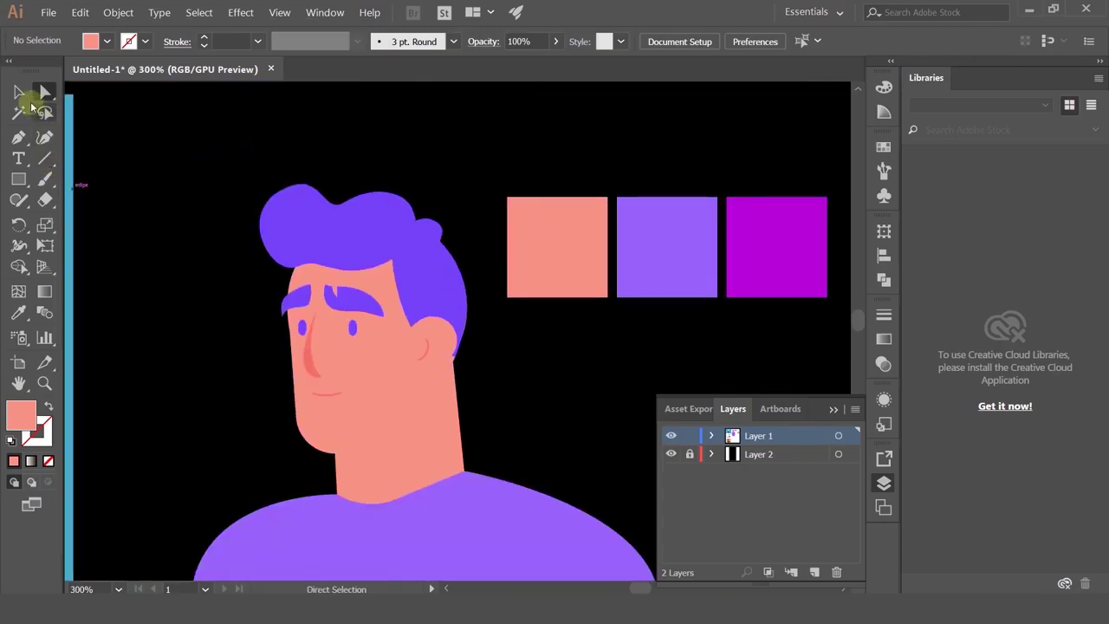
- Examine the head, torso and overall silhouette of the character against the black backdrop
click(19, 92)
drag(488, 305, 500, 252)
drag(558, 315, 515, 226)
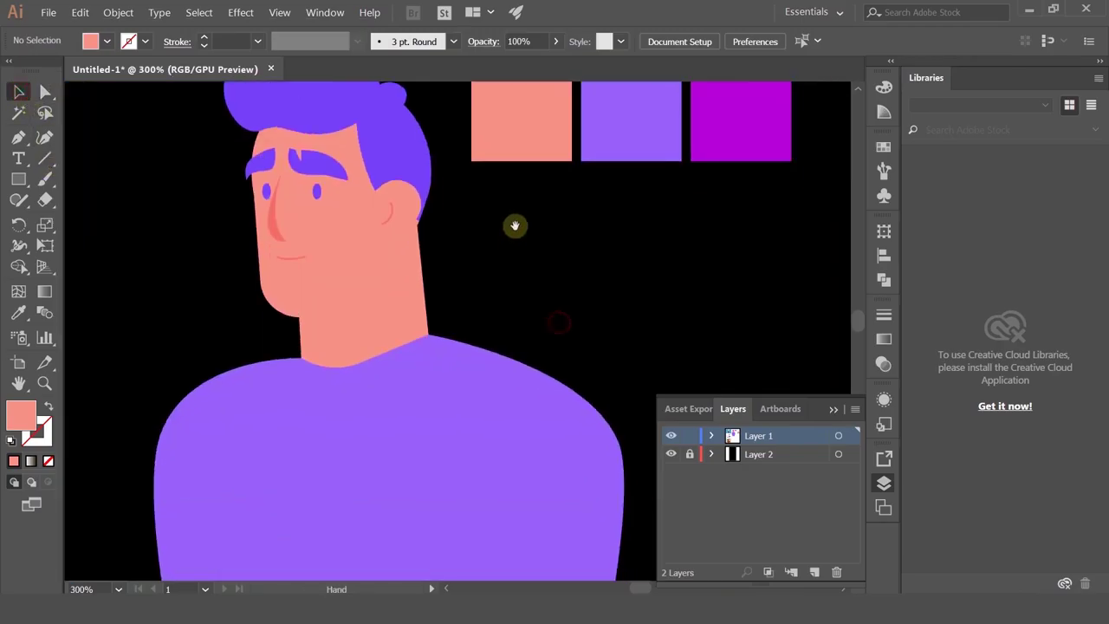
scroll(515, 227, down, 2)
scroll(516, 227, up, 2)
scroll(514, 230, down, 2)
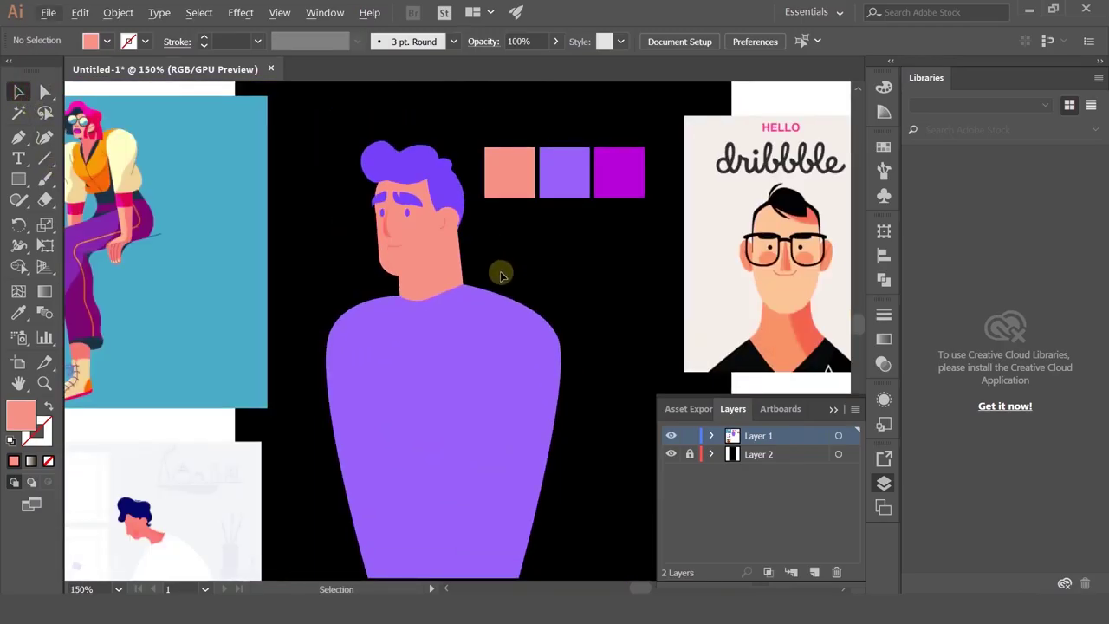
drag(503, 272, 514, 201)
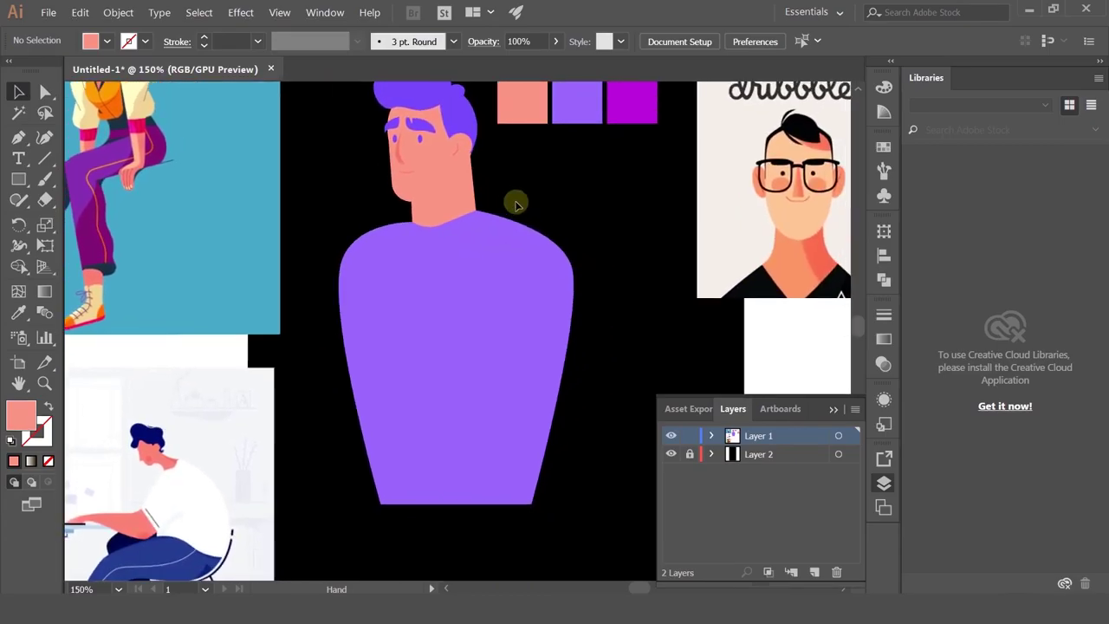
scroll(506, 213, up, 1)
click(17, 143)
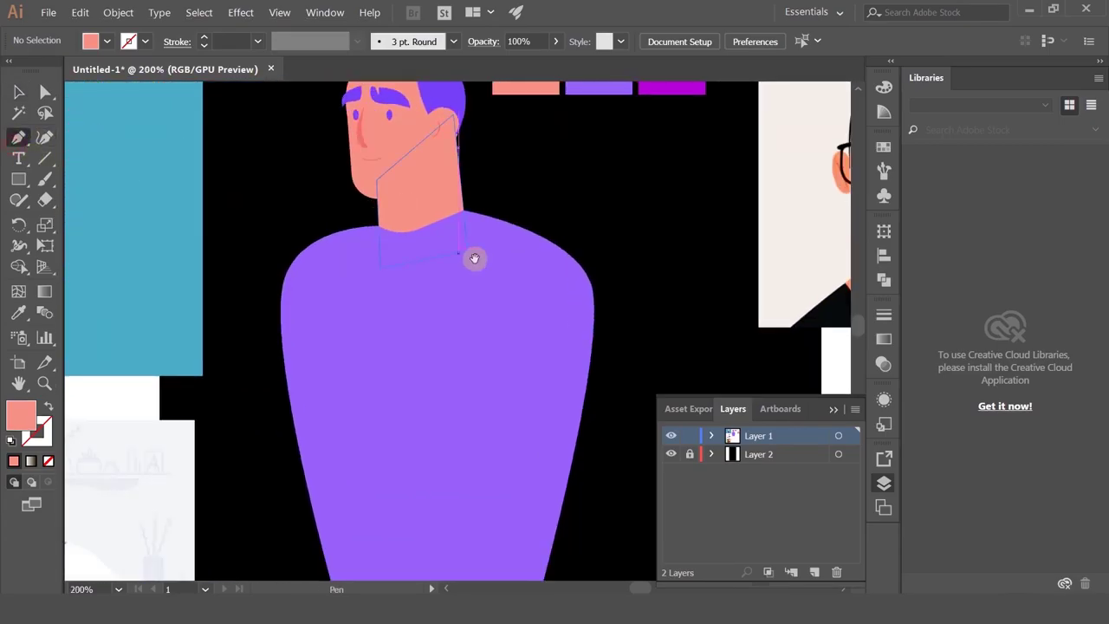
drag(559, 258, 420, 185)
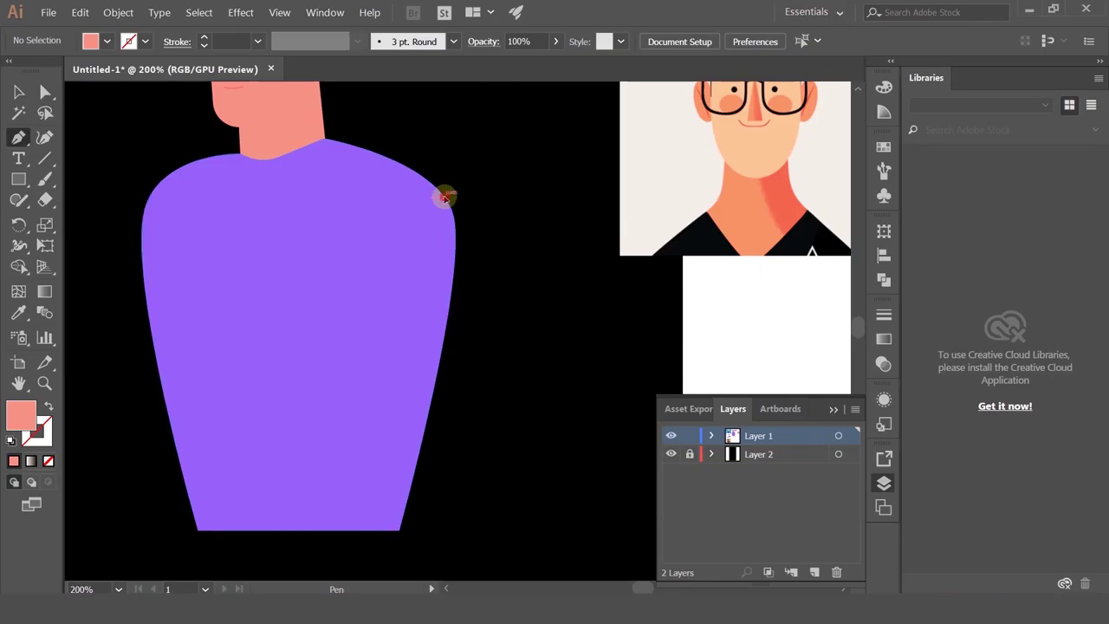
click(442, 199)
scroll(450, 240, down, 3)
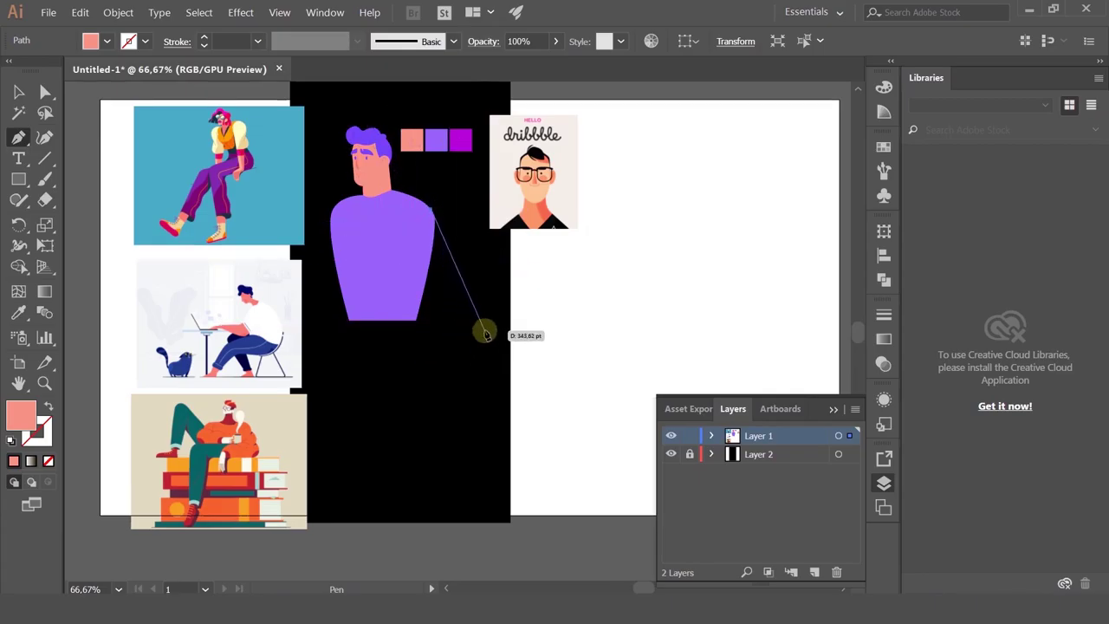
key(a)
click(555, 329)
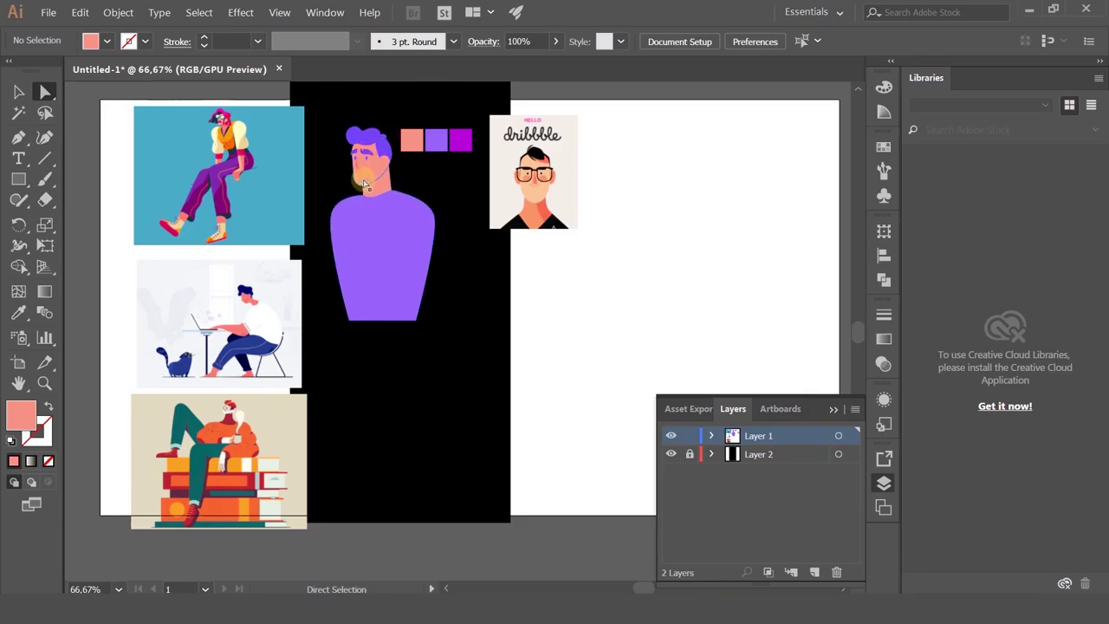
click(365, 184)
click(338, 205)
click(18, 137)
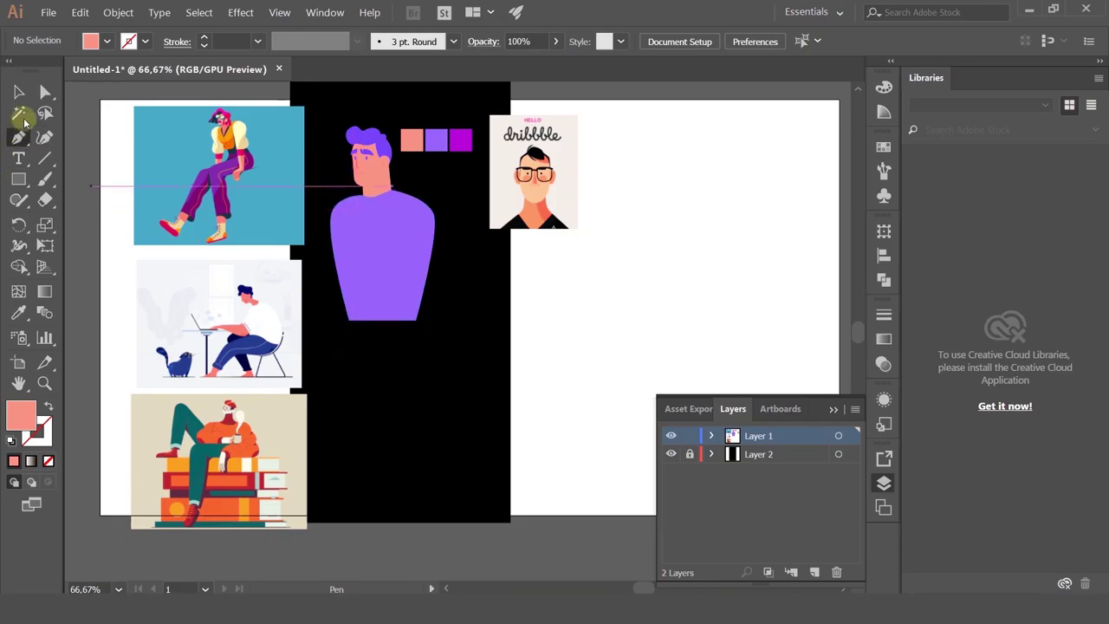
- Scale the whole figure down to about two-thirds of its size and place it near the top of the black backdrop
click(19, 93)
drag(325, 100, 398, 249)
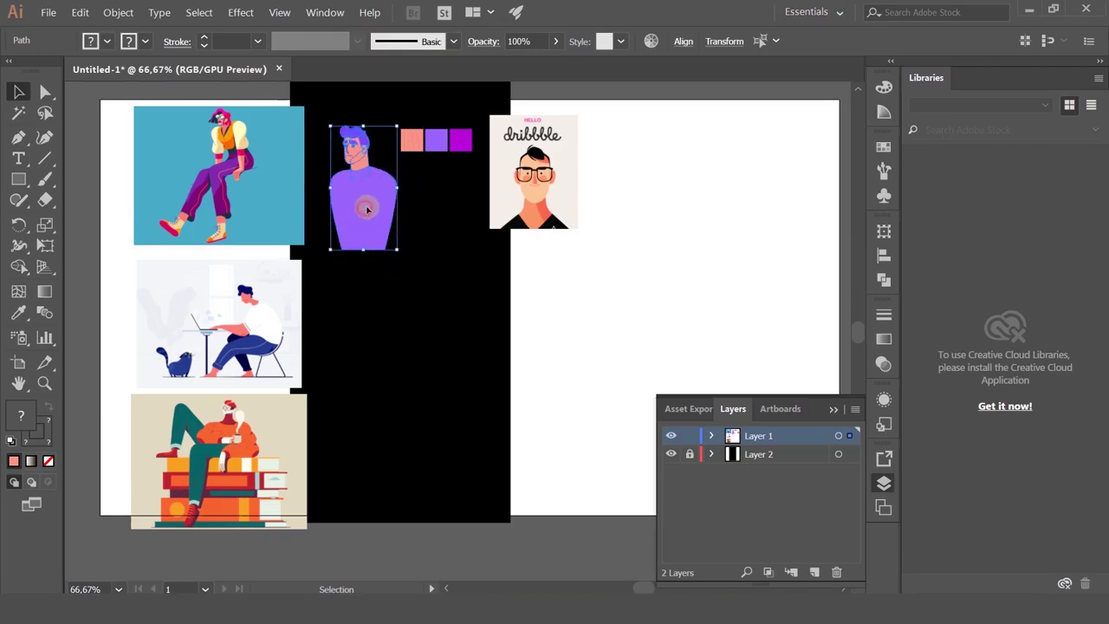
drag(367, 209, 370, 203)
scroll(363, 193, up, 1)
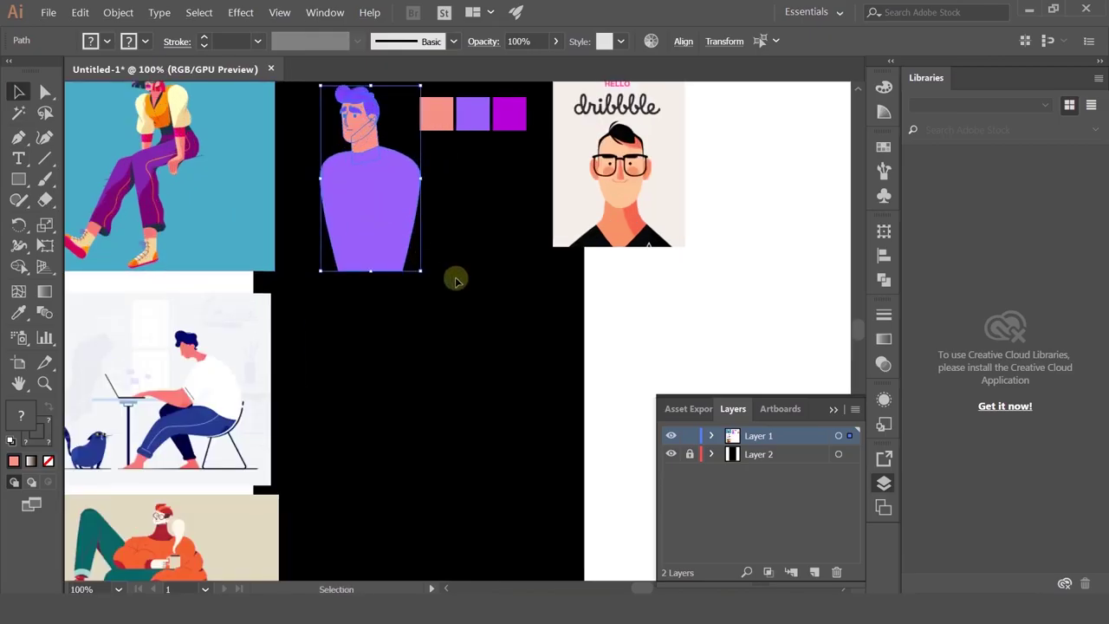
click(456, 280)
- Take over the torso's violet fill, without a stroke, for new Pen tool shapes
click(372, 223)
click(20, 136)
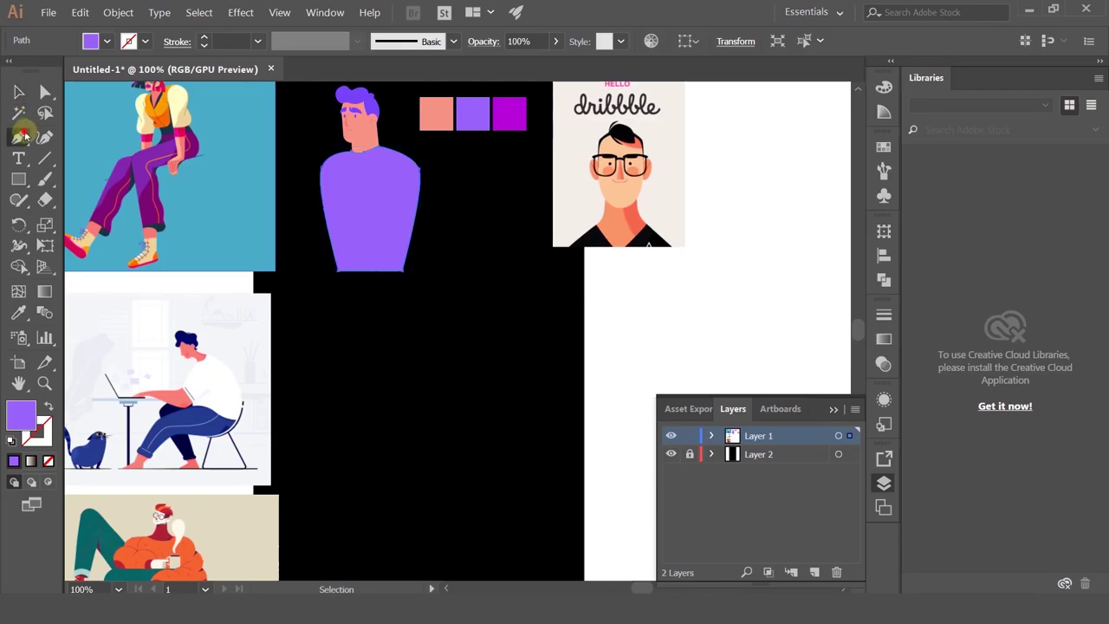
click(22, 95)
click(427, 392)
click(24, 138)
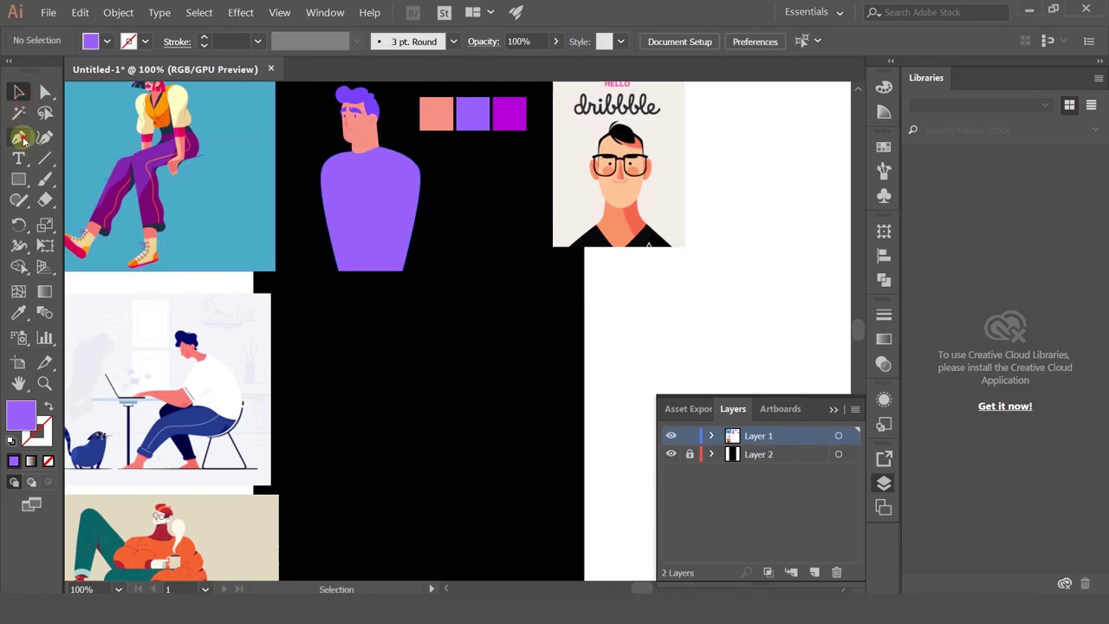
click(20, 137)
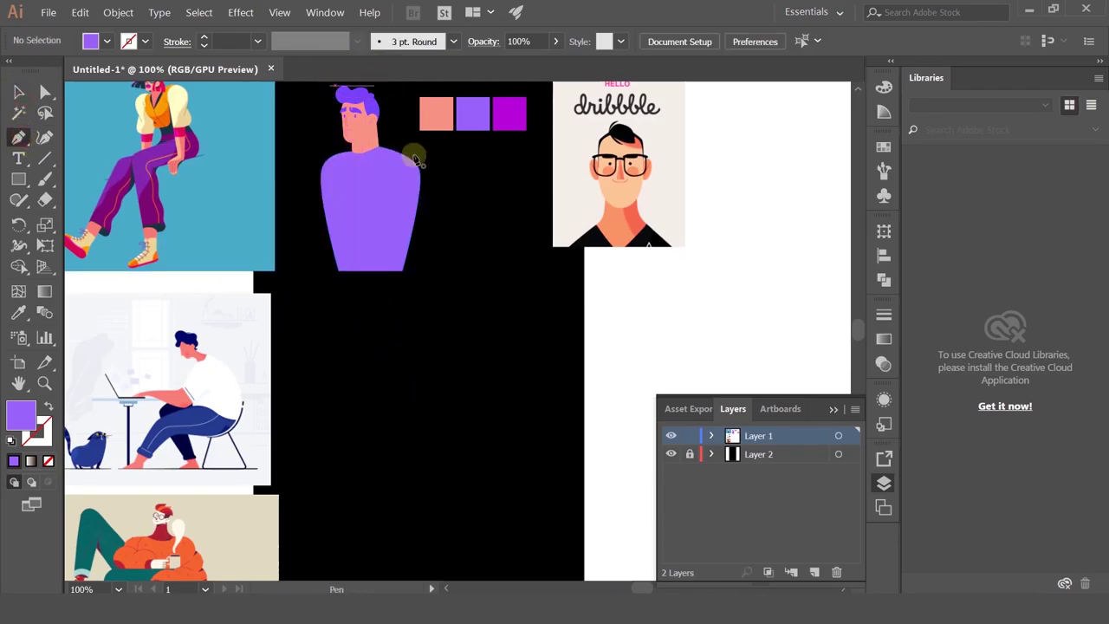
click(355, 86)
click(355, 270)
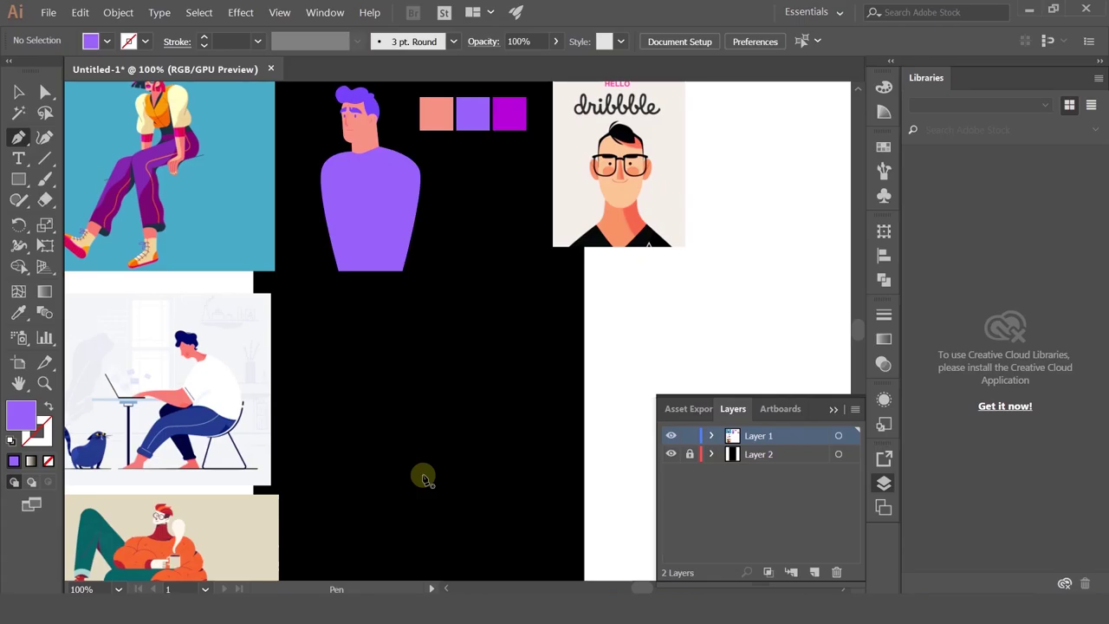
- Draw the outer edge of the front leg with the Pen tool, curving from the torso's lower front corner past the knee to the ankle
scroll(367, 272, up, 1)
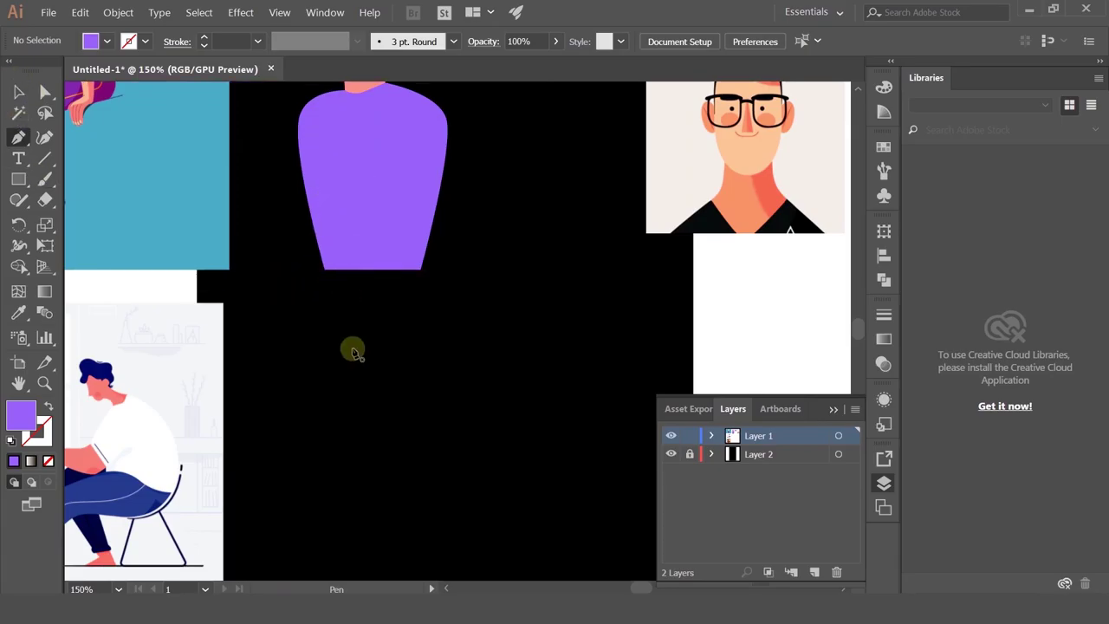
click(324, 270)
scroll(297, 420, down, 2)
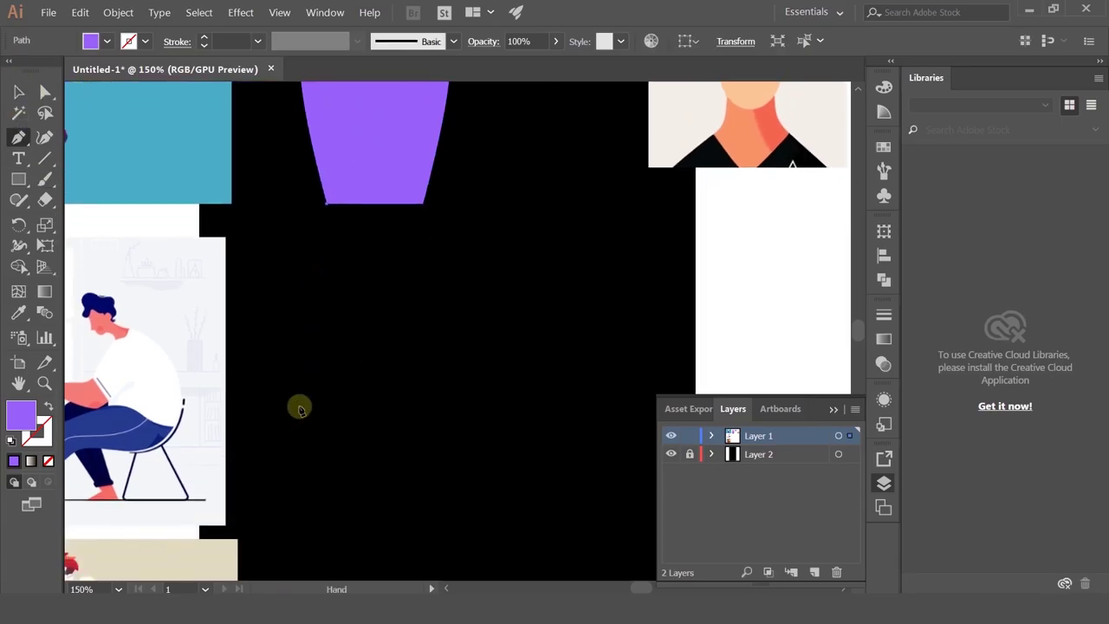
drag(287, 382, 279, 455)
key(space)
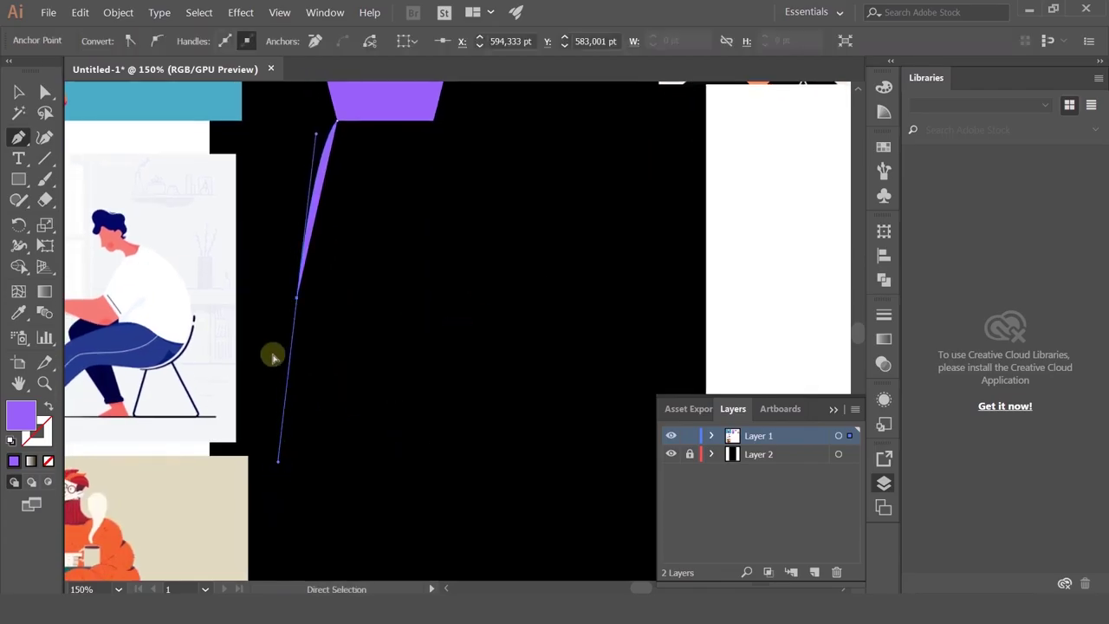
key(ctrl+z)
drag(267, 350, 250, 478)
click(237, 525)
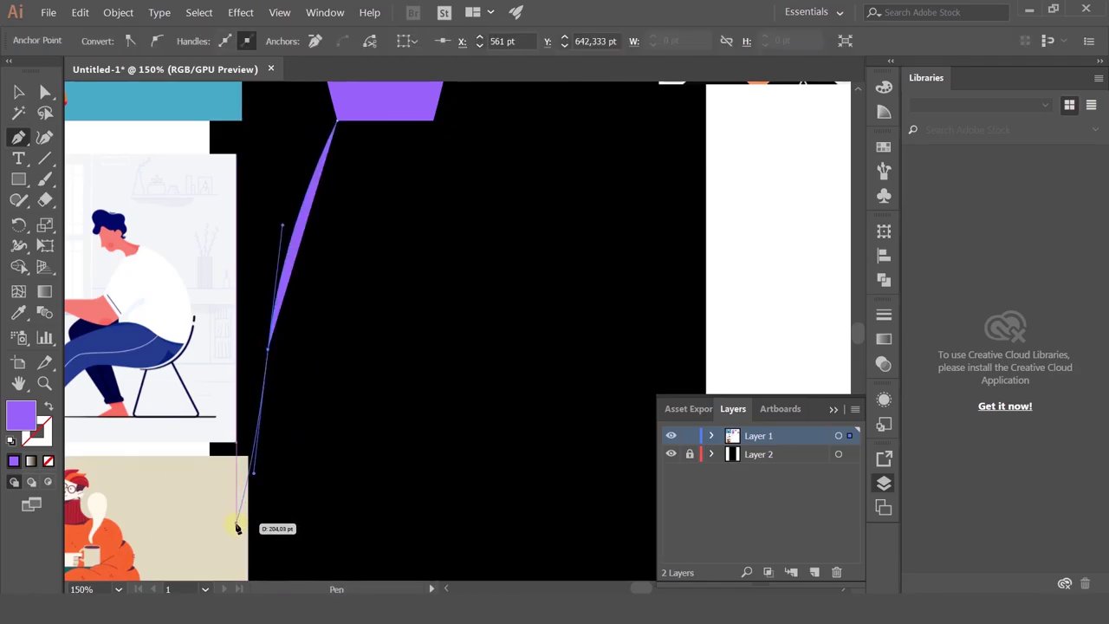
- Add a straight hem about 66 pt wide and the inner knee and thigh edge, closing the front leg at the torso corner
click(293, 525)
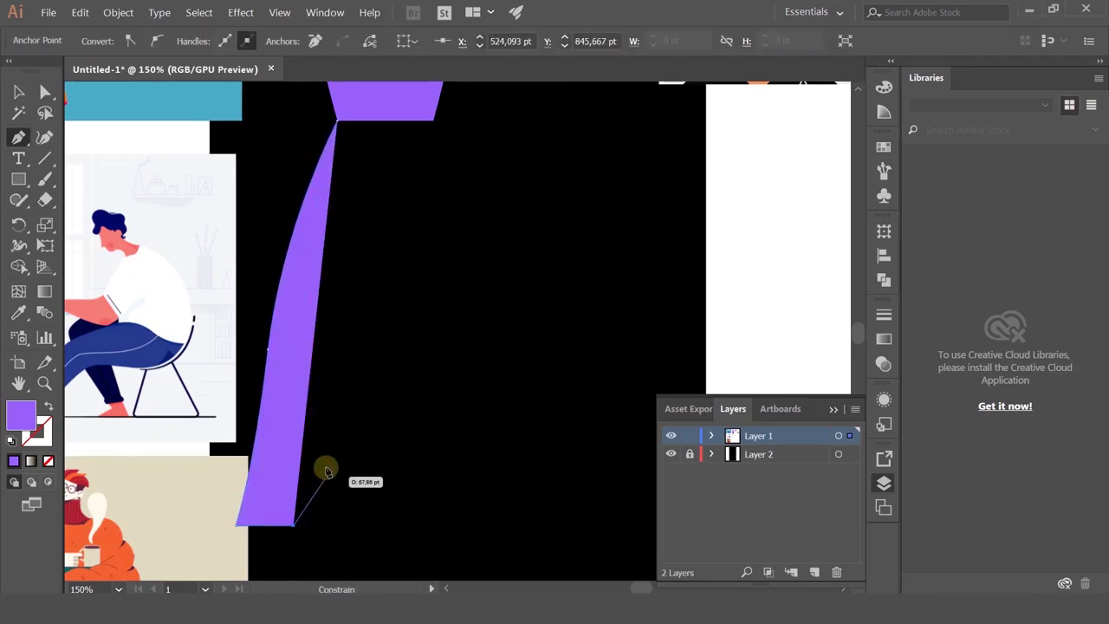
click(334, 390)
click(337, 352)
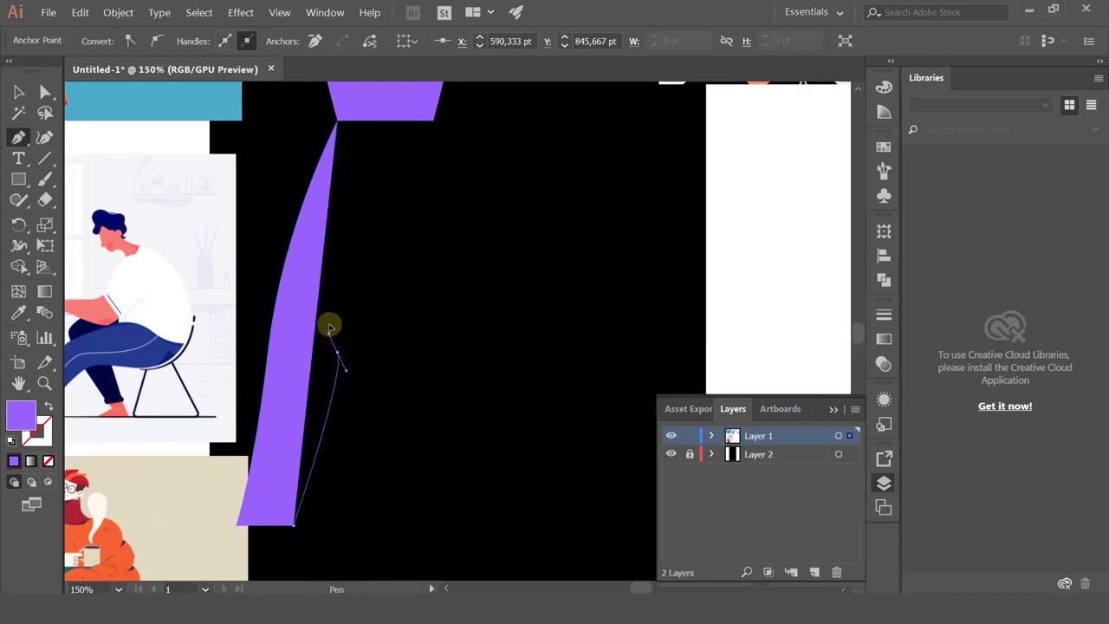
click(389, 193)
drag(389, 193, 403, 245)
click(404, 205)
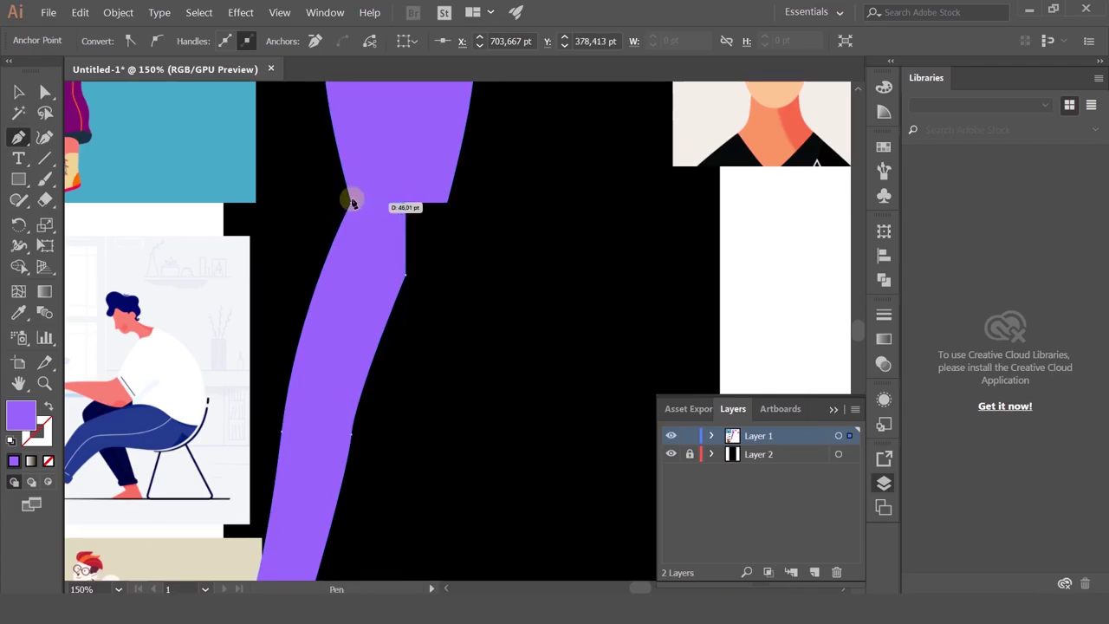
click(352, 208)
- Reshape the front leg around the knee so its outer edge curves smoothly and the calf bulges on the inner side
scroll(384, 251, down, 5)
scroll(376, 255, up, 3)
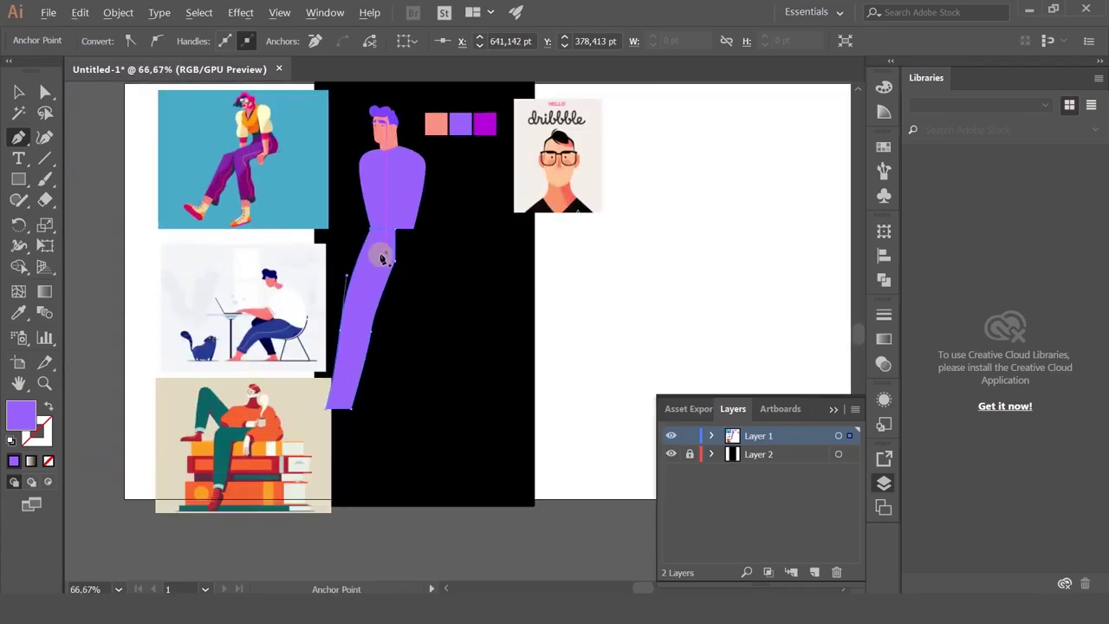
click(43, 92)
scroll(382, 289, up, 1)
drag(327, 351, 317, 339)
click(418, 376)
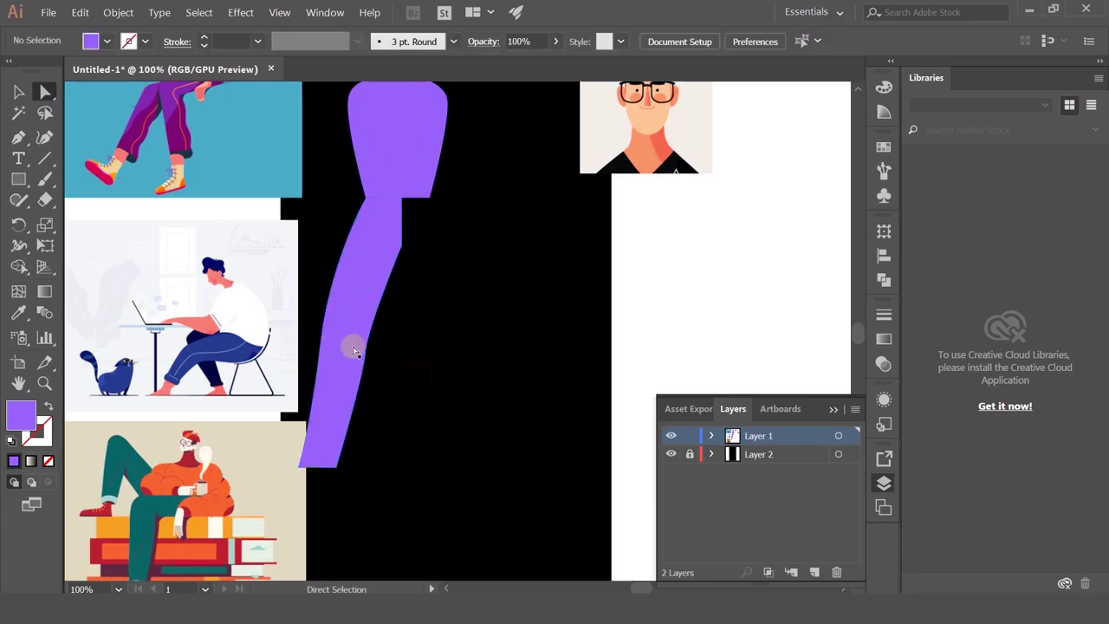
click(365, 350)
drag(365, 379, 376, 402)
click(423, 367)
drag(423, 356, 410, 422)
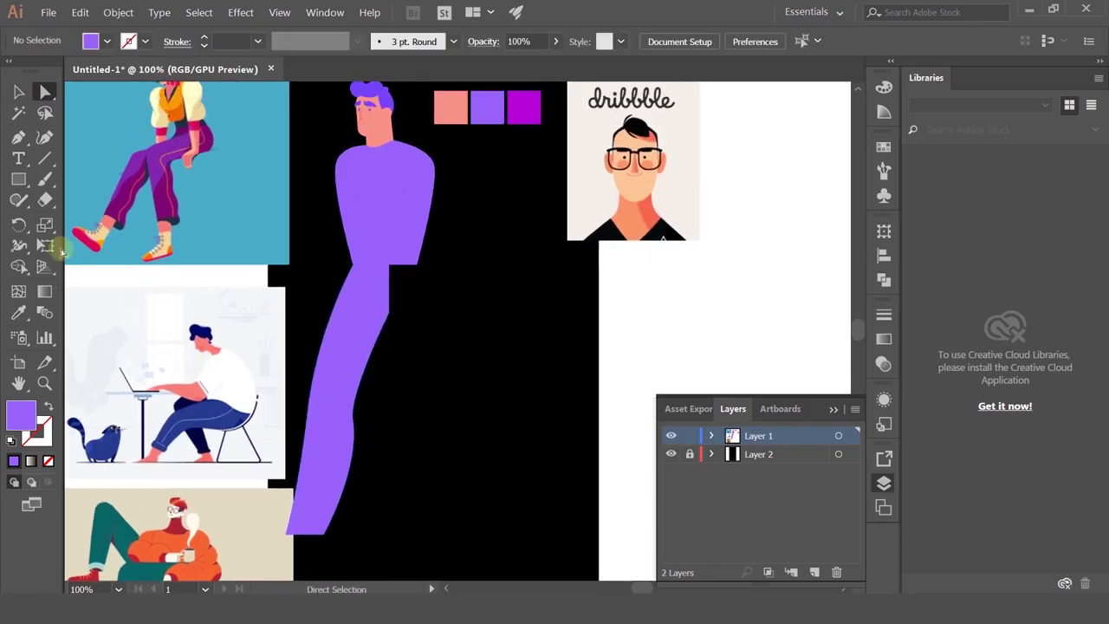
- Draw the outer edge of the back leg with the Pen tool, curving from the torso's lower back corner past the hip to the ankle
click(18, 137)
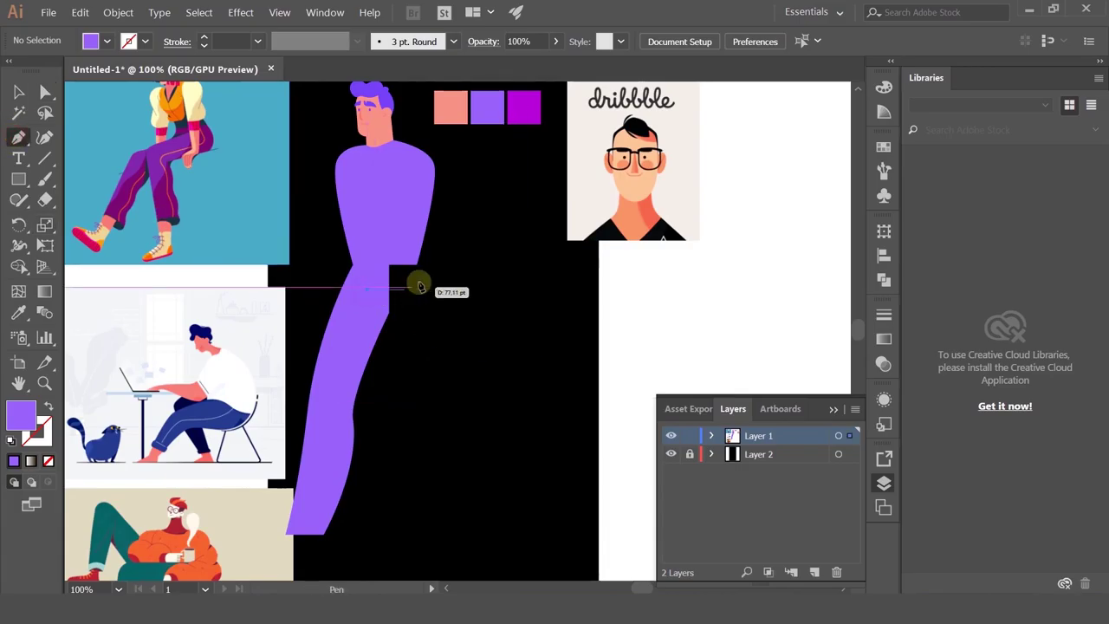
click(416, 265)
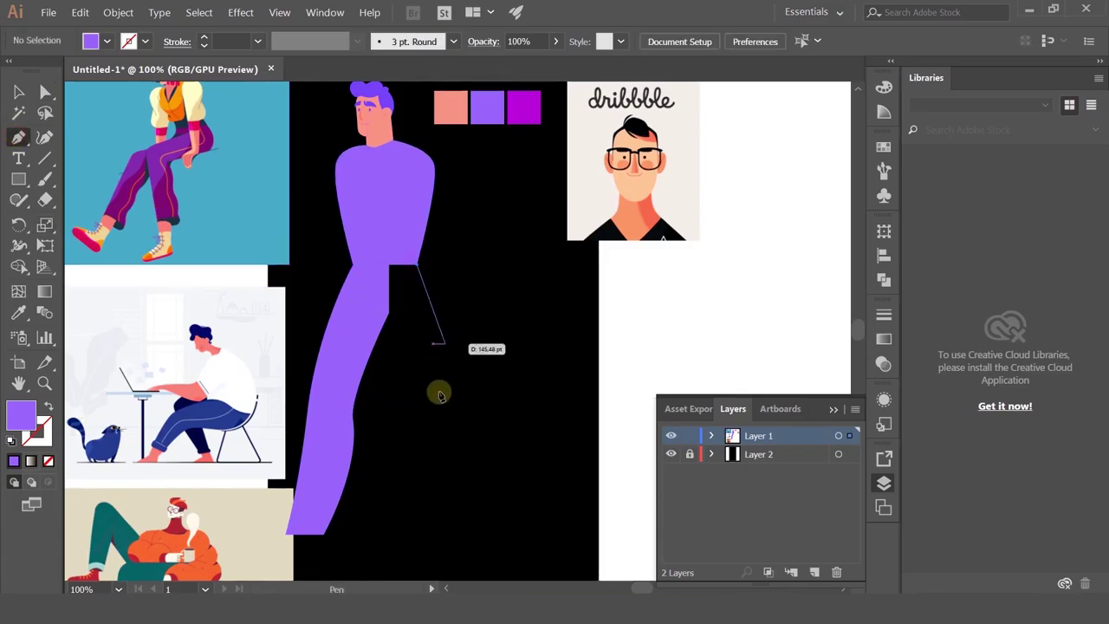
drag(428, 327, 431, 399)
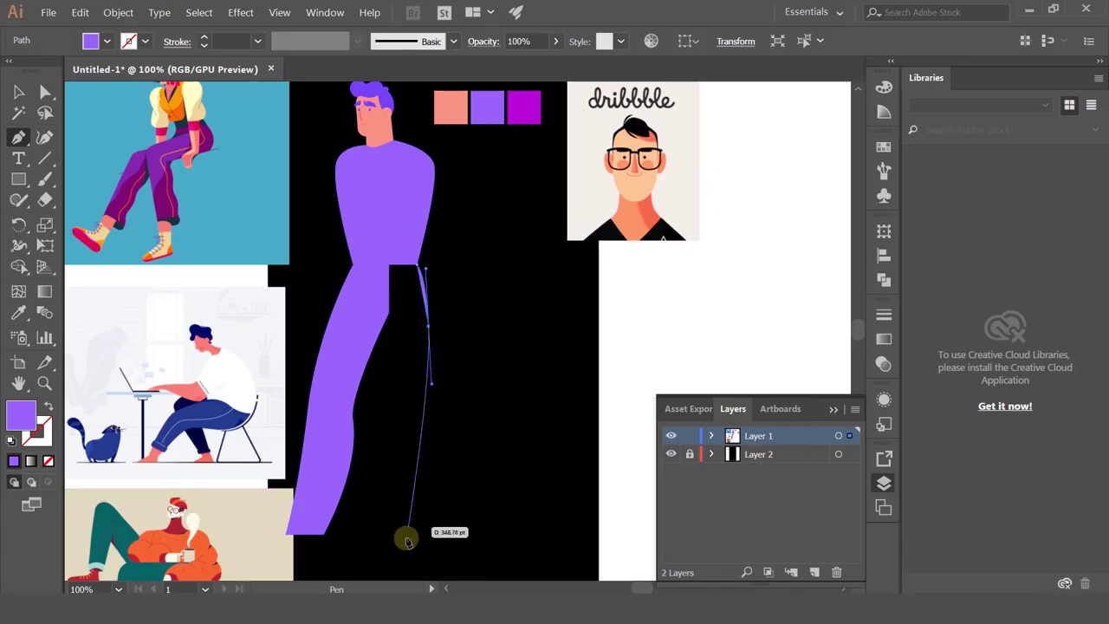
click(415, 536)
click(414, 535)
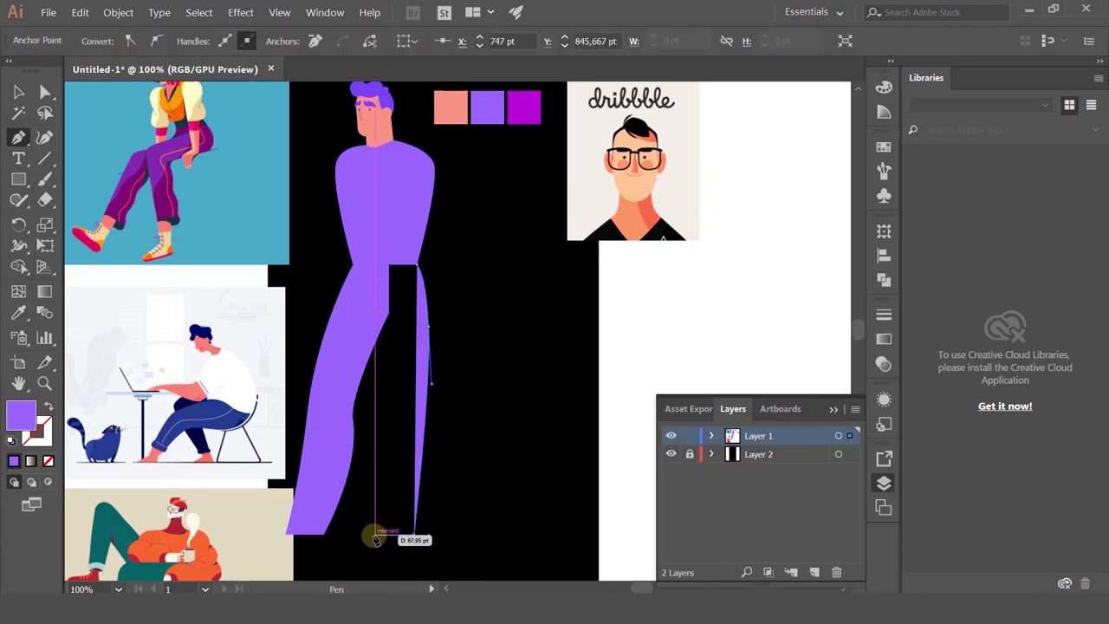
- Add a straight hem about 68 pt wide and the inner edge up beneath the torso, closing the back leg at the torso corner
click(375, 538)
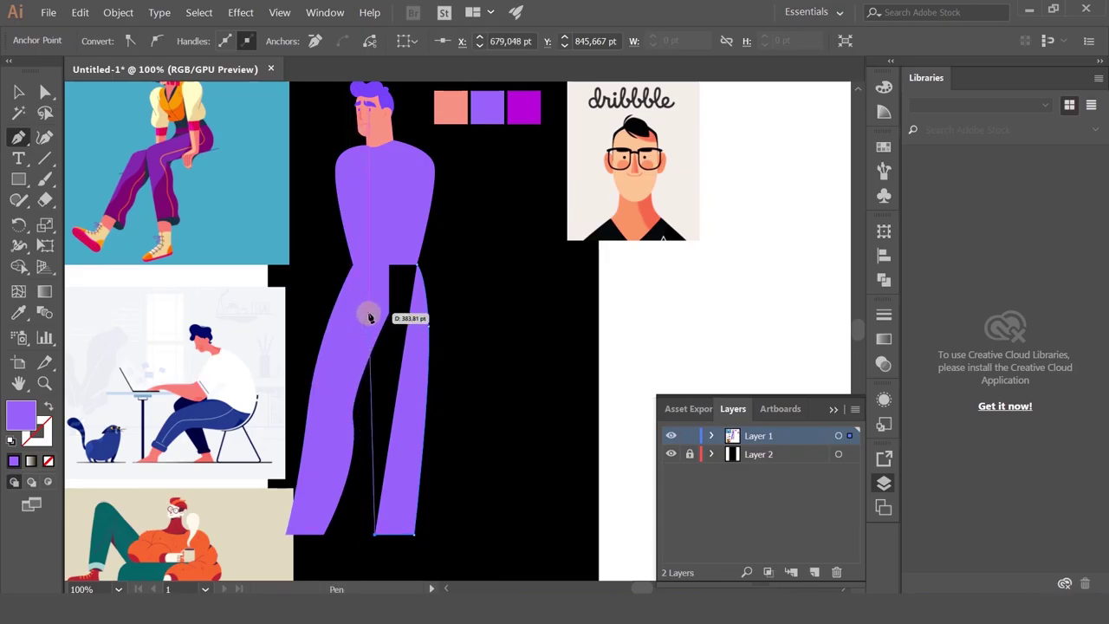
click(375, 259)
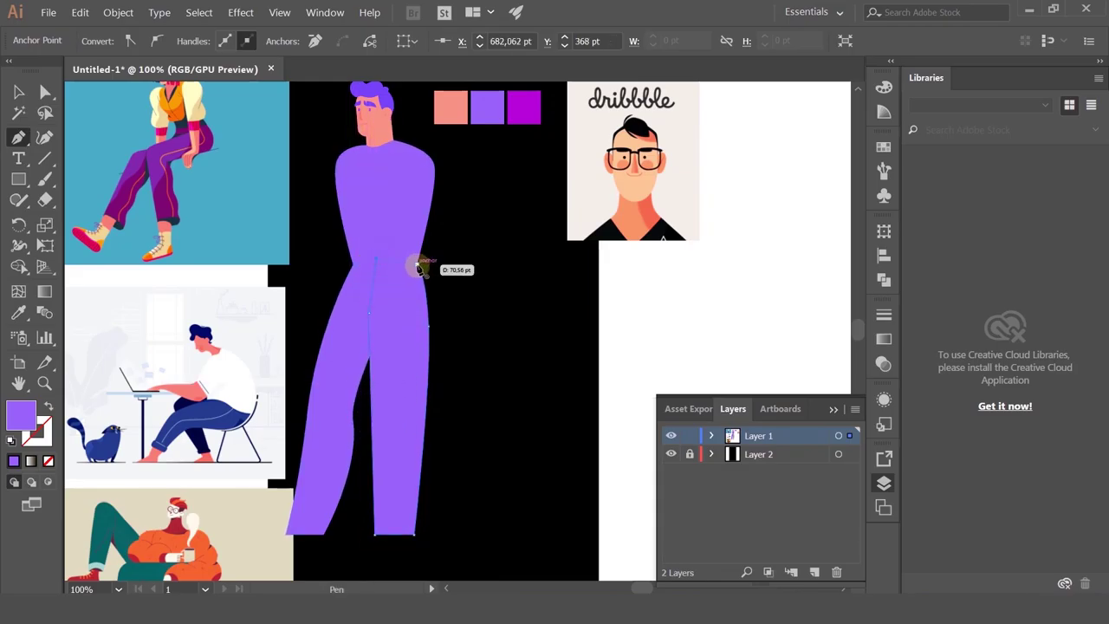
click(46, 90)
click(482, 259)
- Select the three colour swatches together and move them slightly up and farther away from the figure
drag(477, 240, 470, 285)
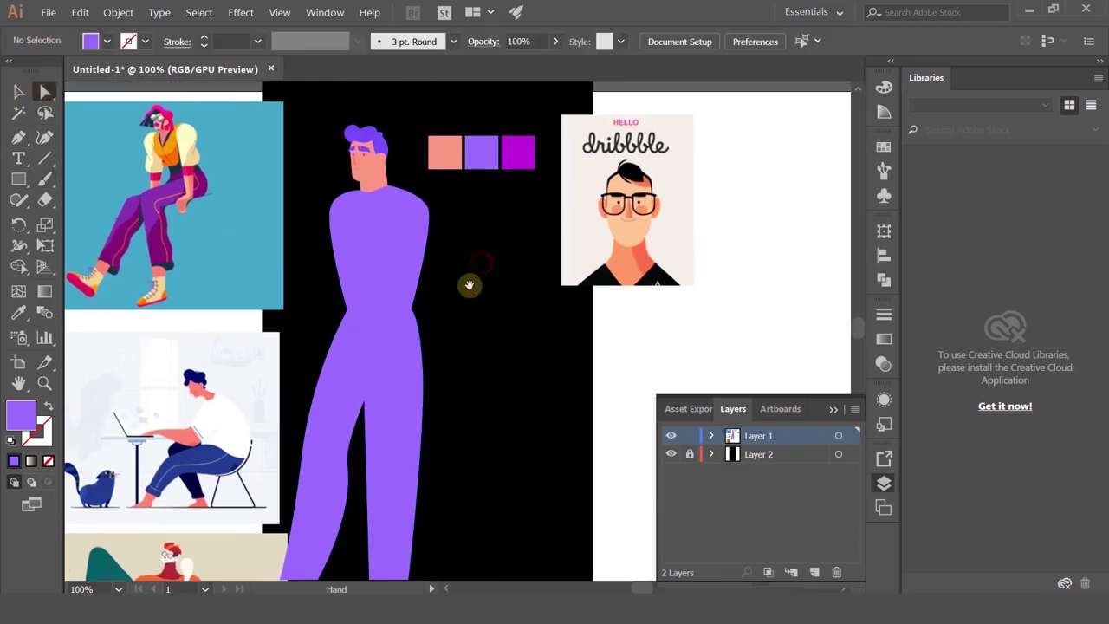
click(419, 120)
drag(499, 172, 541, 179)
key(v)
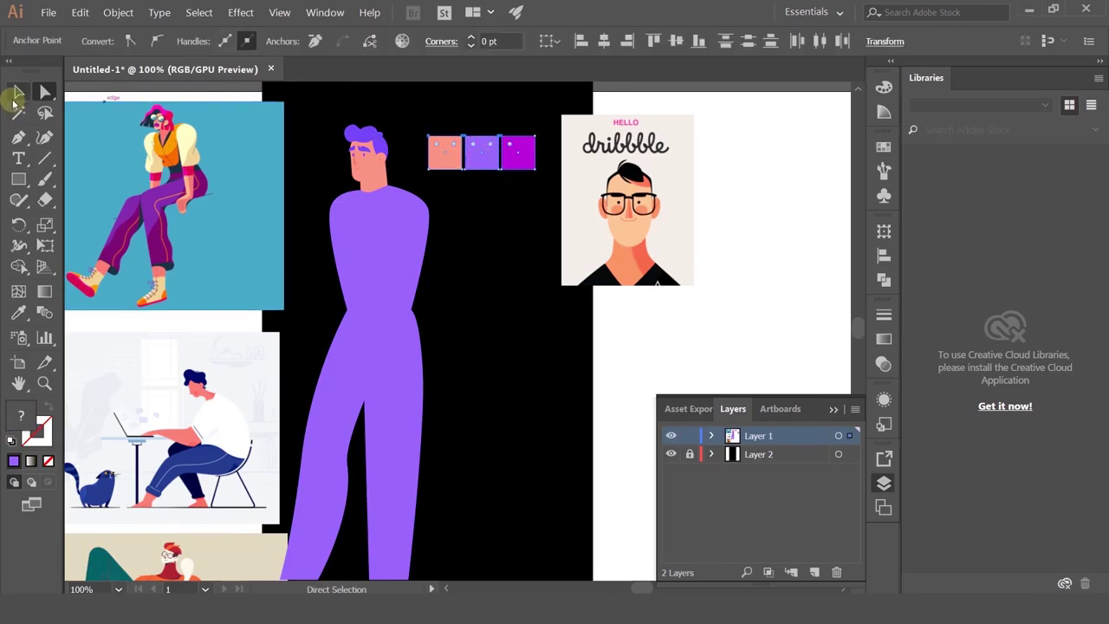
click(562, 204)
drag(452, 158, 491, 138)
- Duplicate the coral face shape and place the copy beside the figure, overlapping the coral swatch
scroll(374, 182, up, 2)
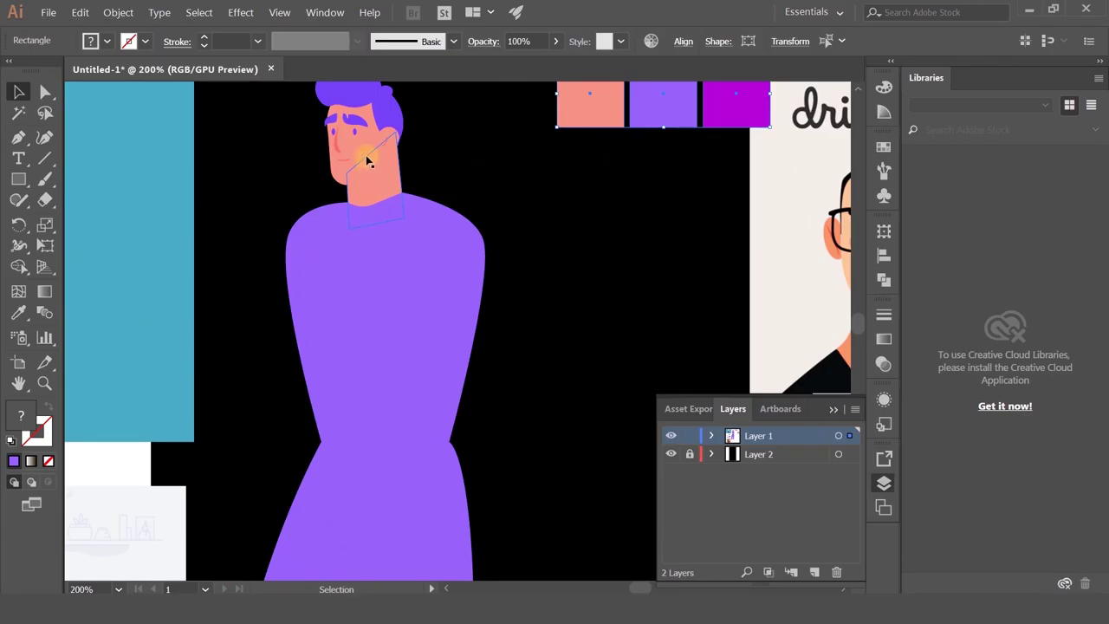
click(367, 159)
drag(371, 159, 535, 160)
key(ctrl+z)
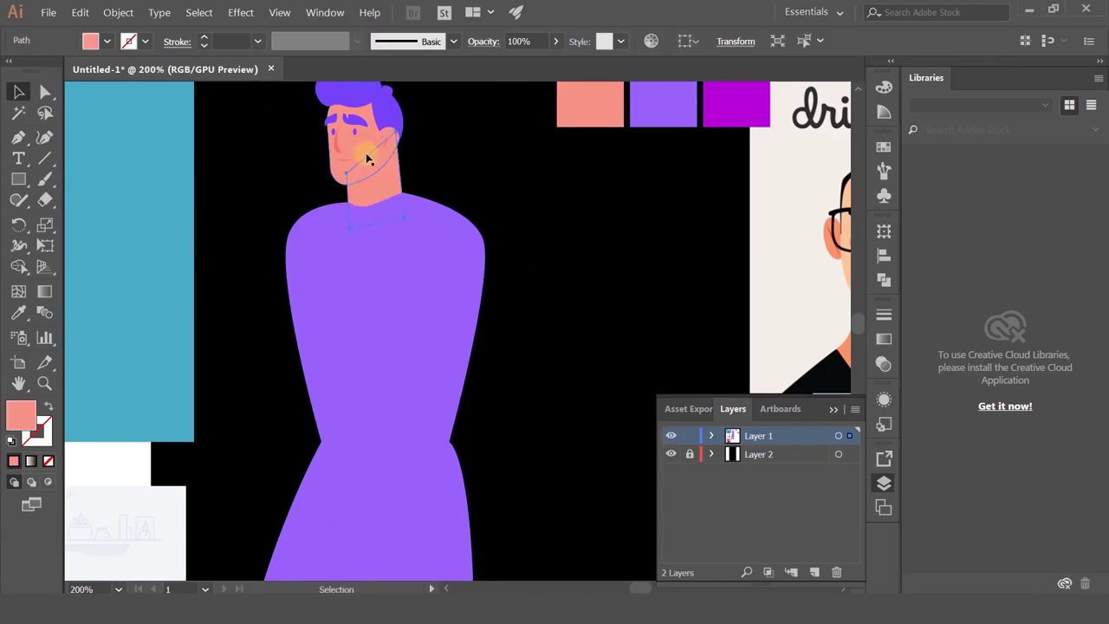
drag(366, 159, 559, 144)
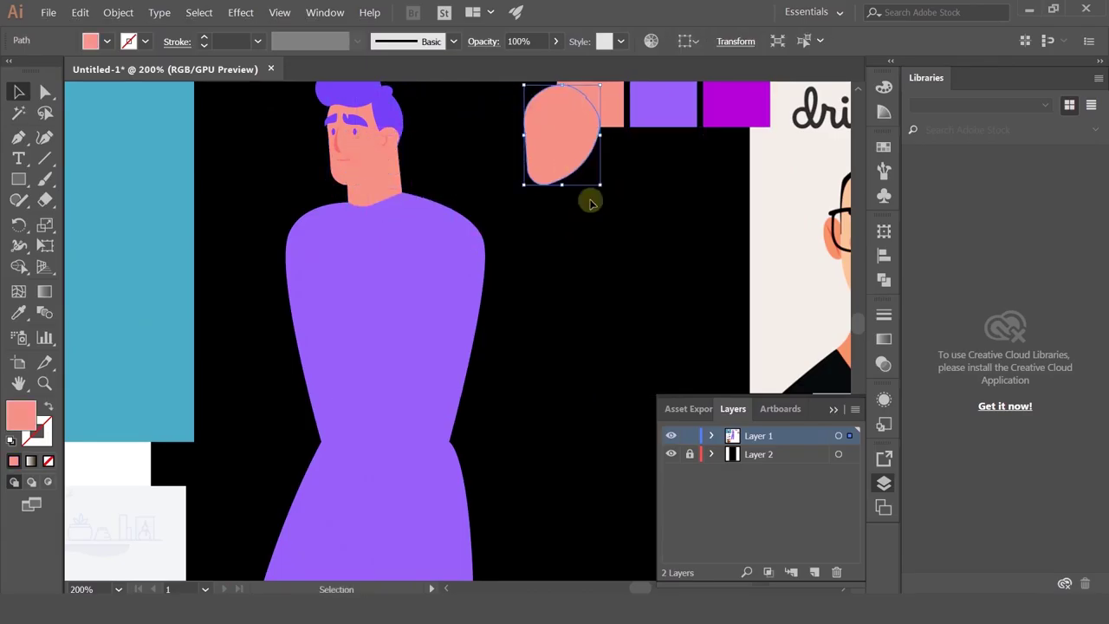
- Copy the face shape directly beneath itself and repeat the duplication into a vertical nine-head measuring column beside the figure
scroll(590, 203, down, 2)
scroll(510, 176, up, 1)
drag(510, 173, 510, 251)
scroll(520, 260, down, 1)
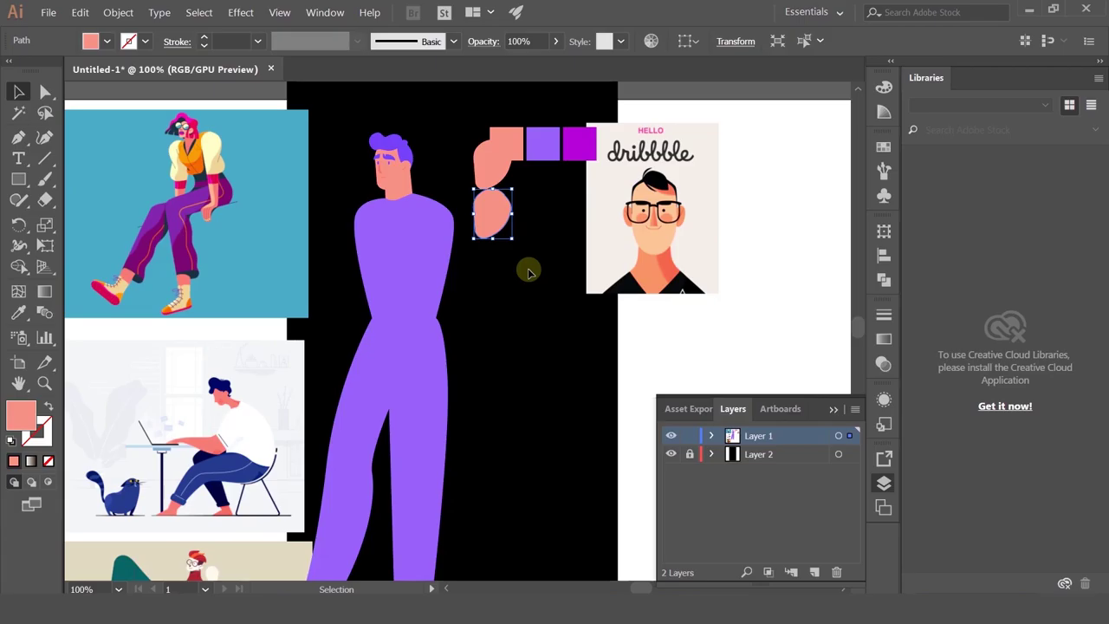
key(ctrl+d)
key(ctrl+d)
key(ctrl+d)
key(ctrl+d)
key(ctrl+d)
key(ctrl+d)
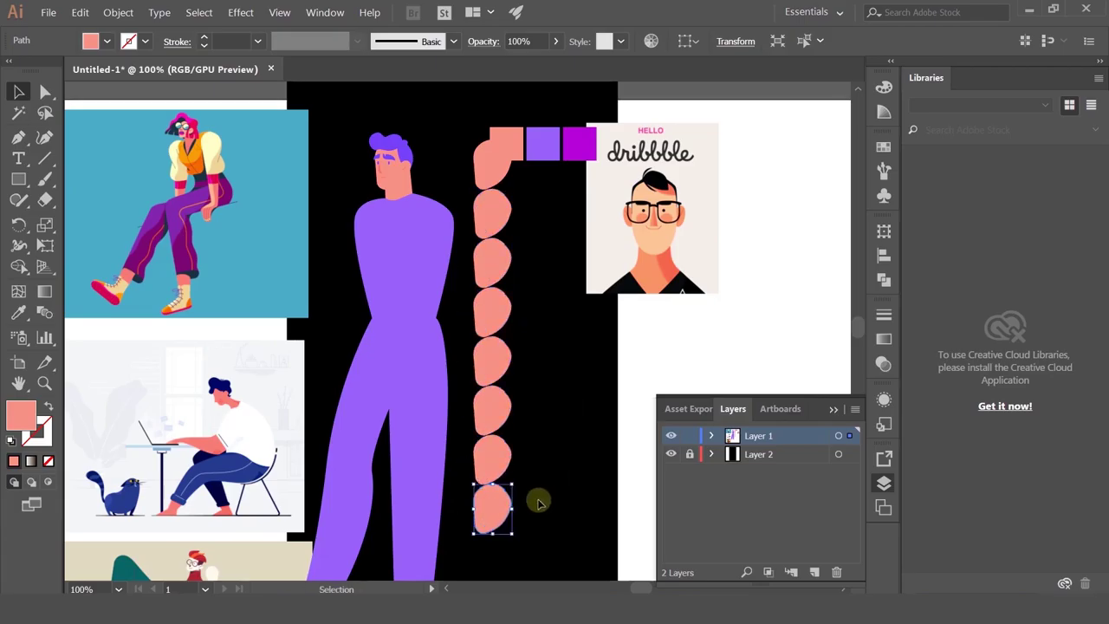
key(ctrl+d)
- Try a higher waistline by moving the waist anchors of the torso and both legs upward
drag(538, 487, 524, 389)
drag(514, 322, 532, 424)
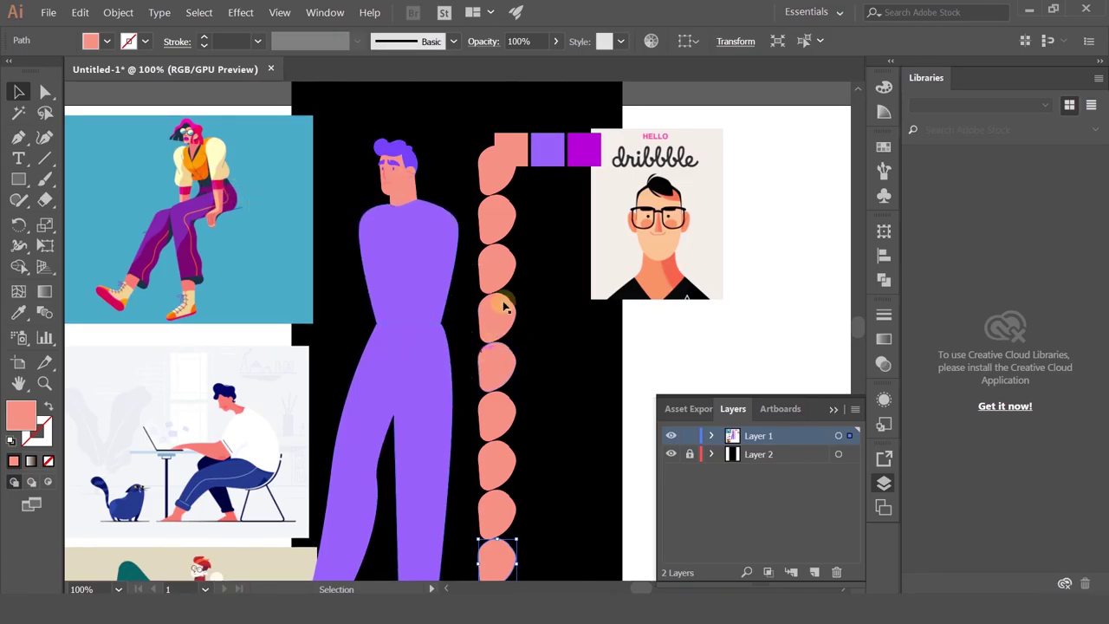
drag(508, 309, 483, 301)
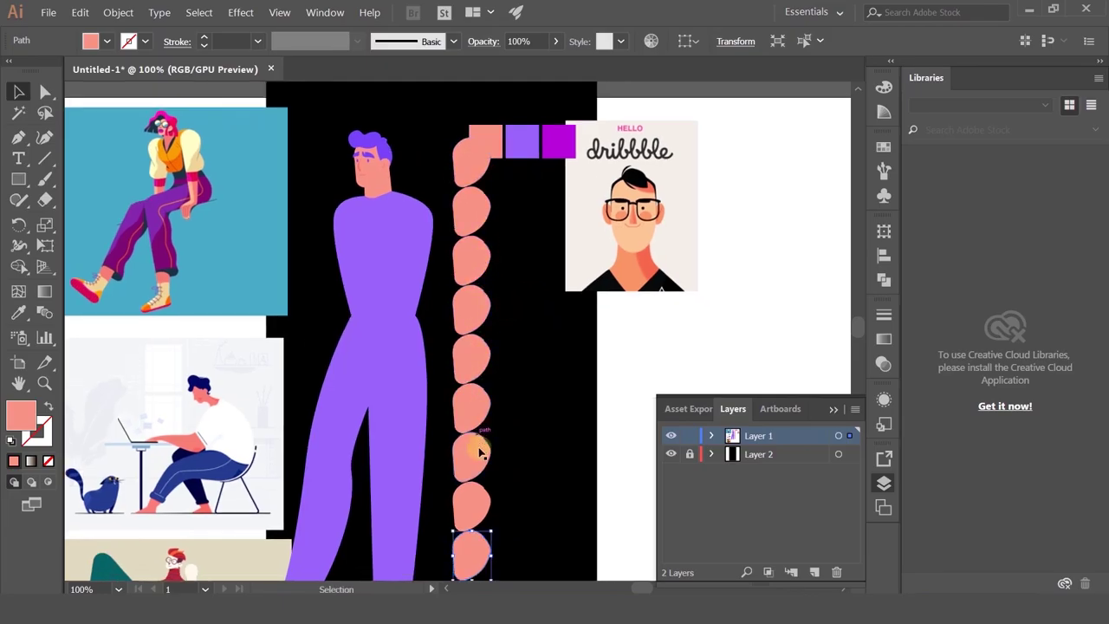
scroll(511, 451, down, 2)
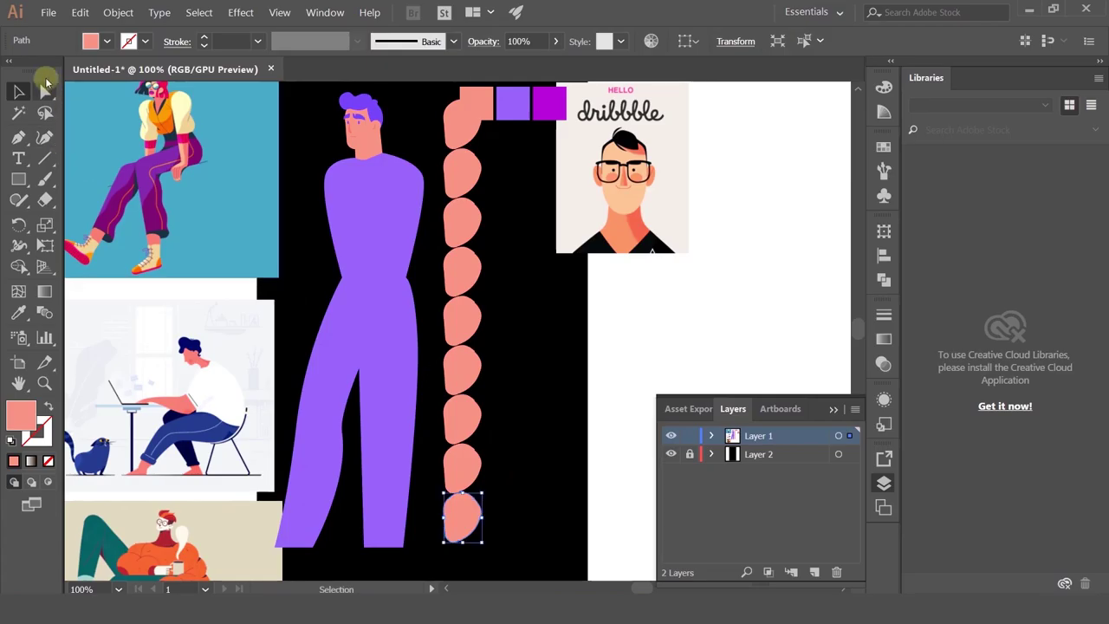
click(45, 91)
click(404, 275)
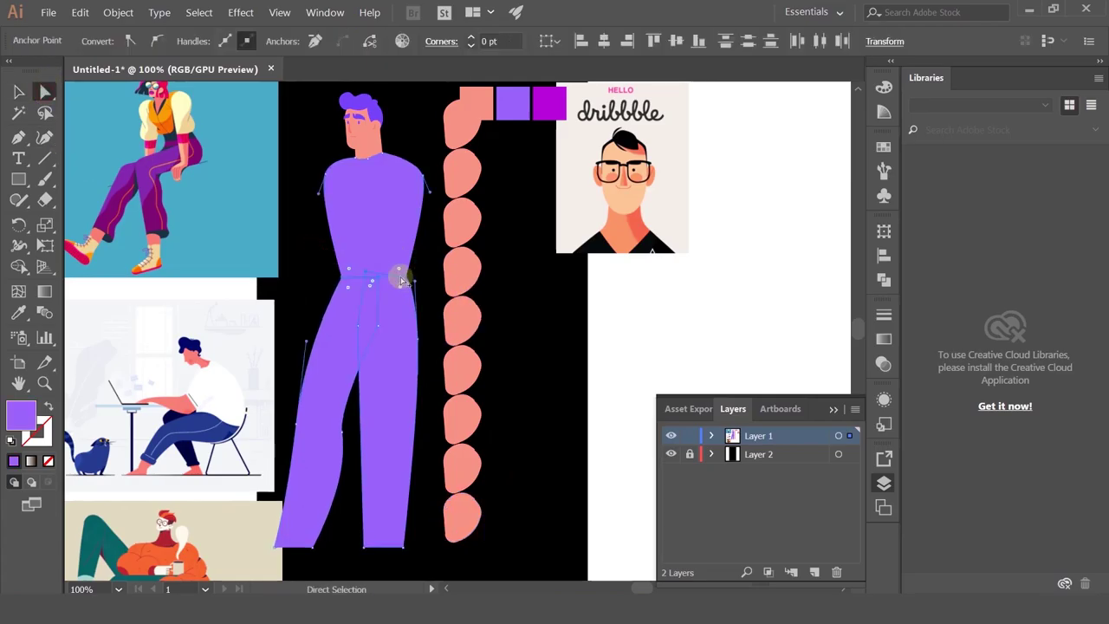
scroll(404, 277, up, 1)
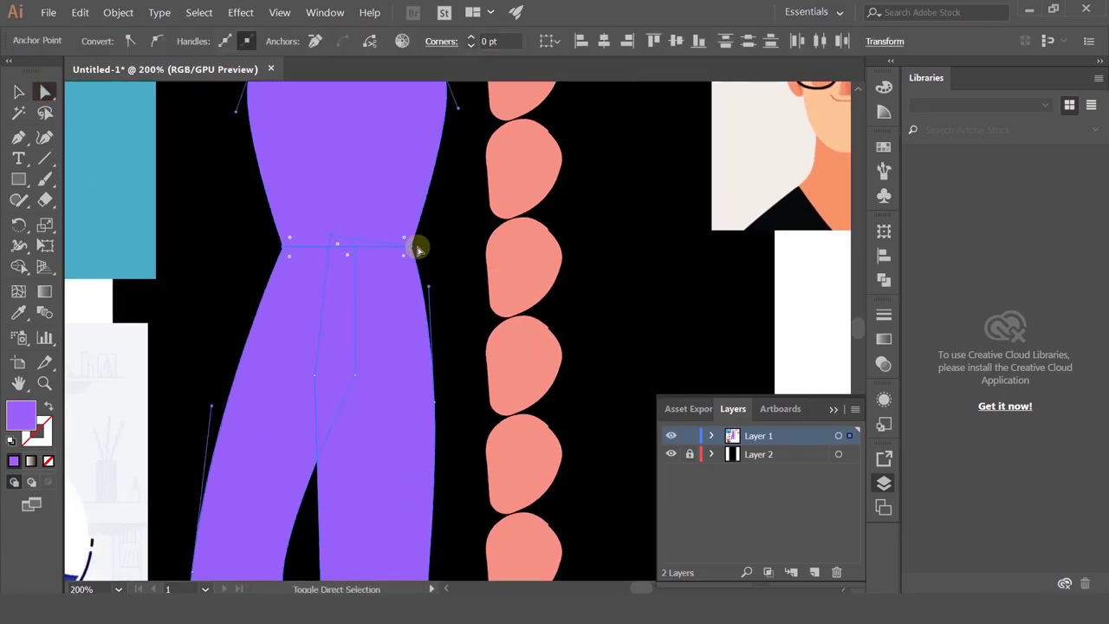
scroll(417, 248, down, 1)
scroll(417, 248, up, 1)
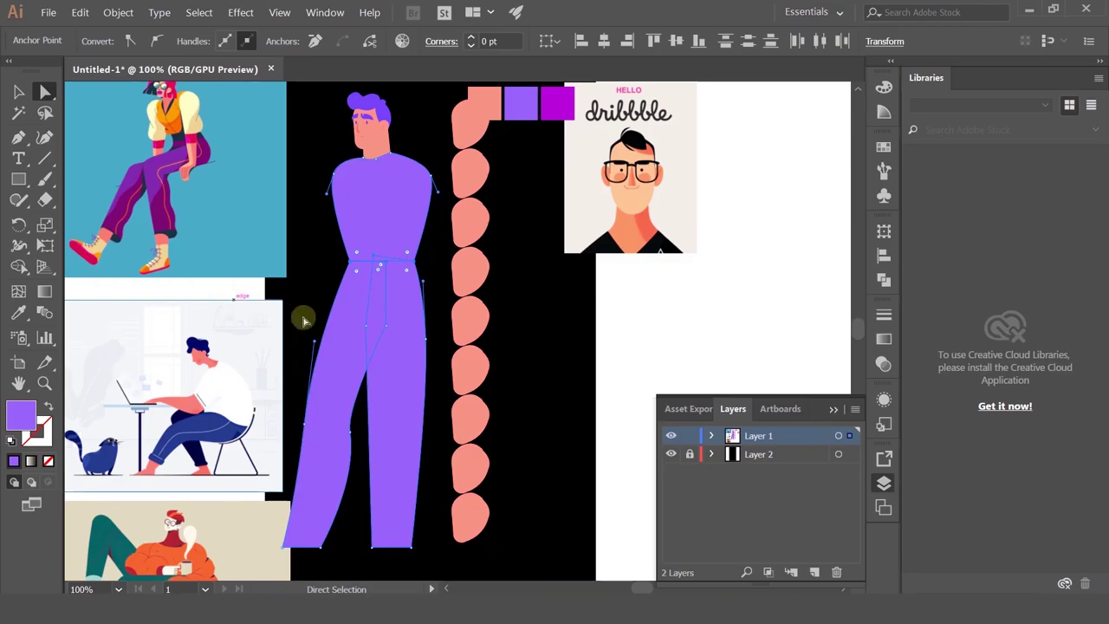
mouse_move(416, 266)
mouse_down()
mouse_move(419, 252)
mouse_move(418, 279)
mouse_up()
key(ctrl+z)
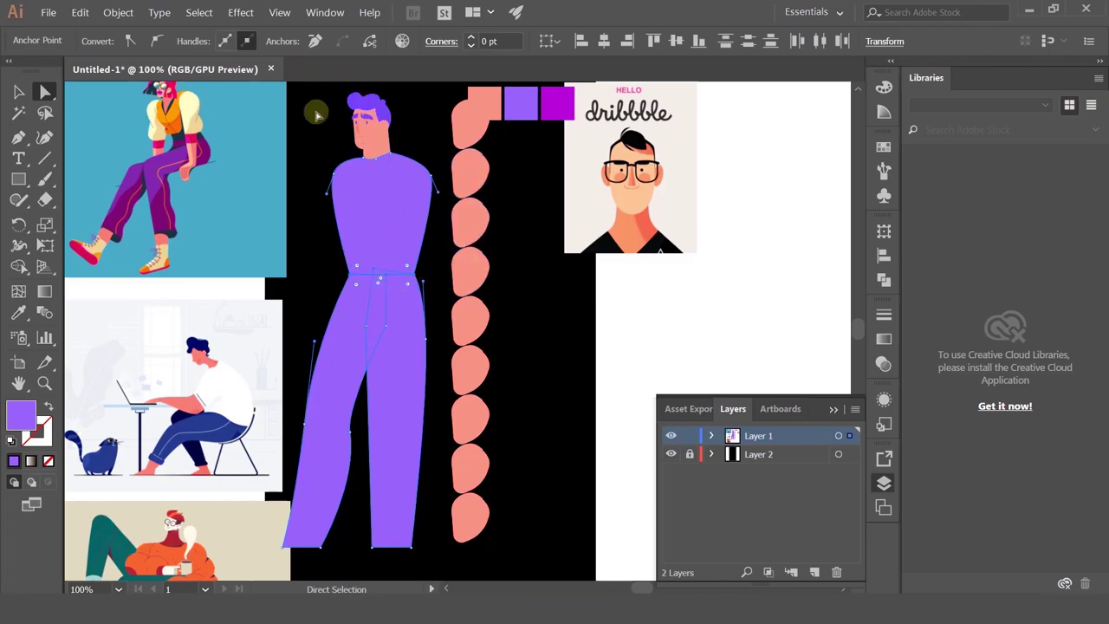
- Raise the front leg's knee by moving its inner and outer knee anchors slightly upward
drag(350, 320, 312, 300)
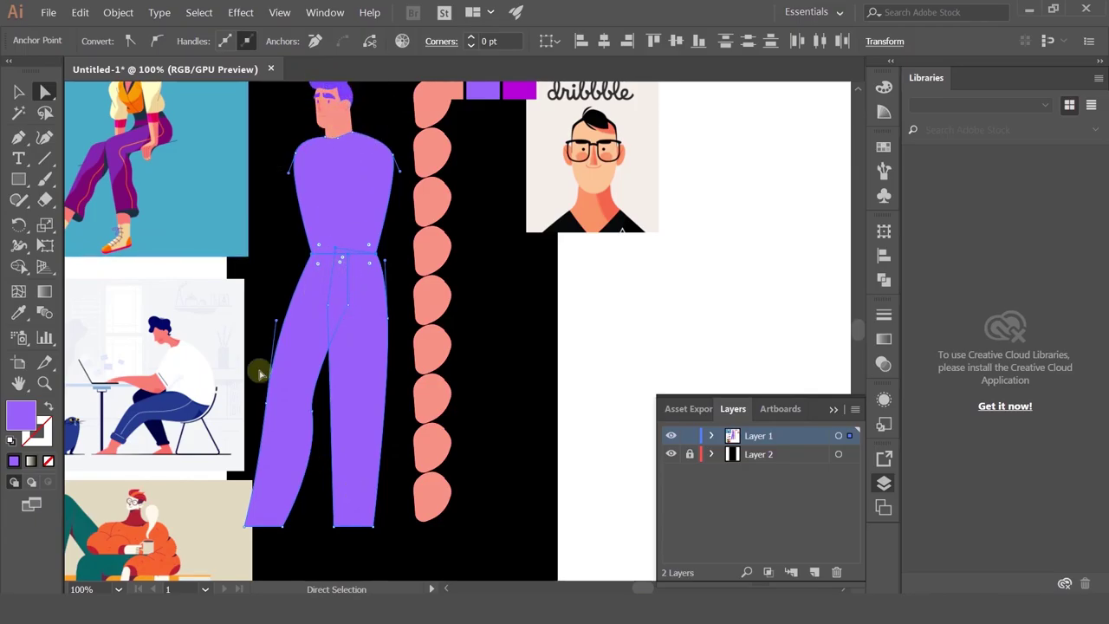
scroll(321, 419, up, 2)
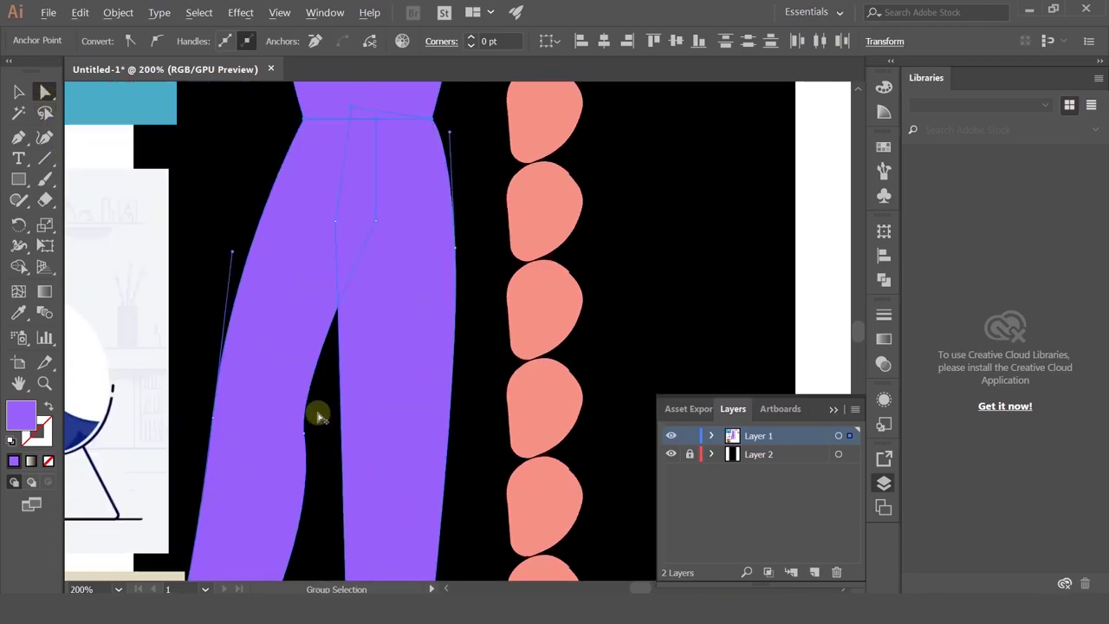
drag(304, 433, 304, 423)
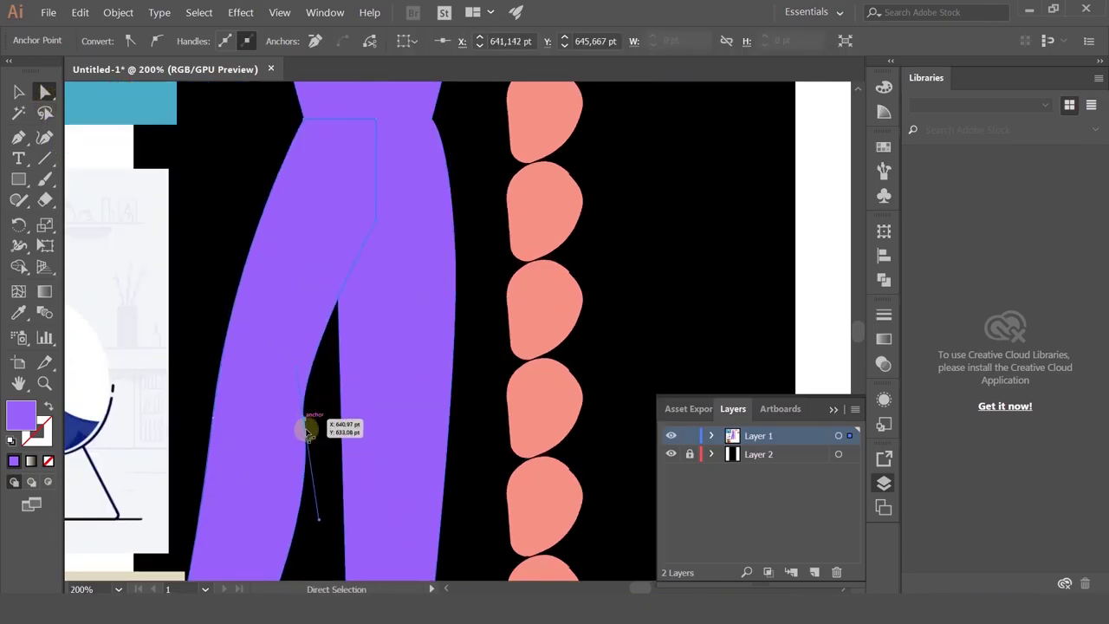
scroll(305, 425, down, 2)
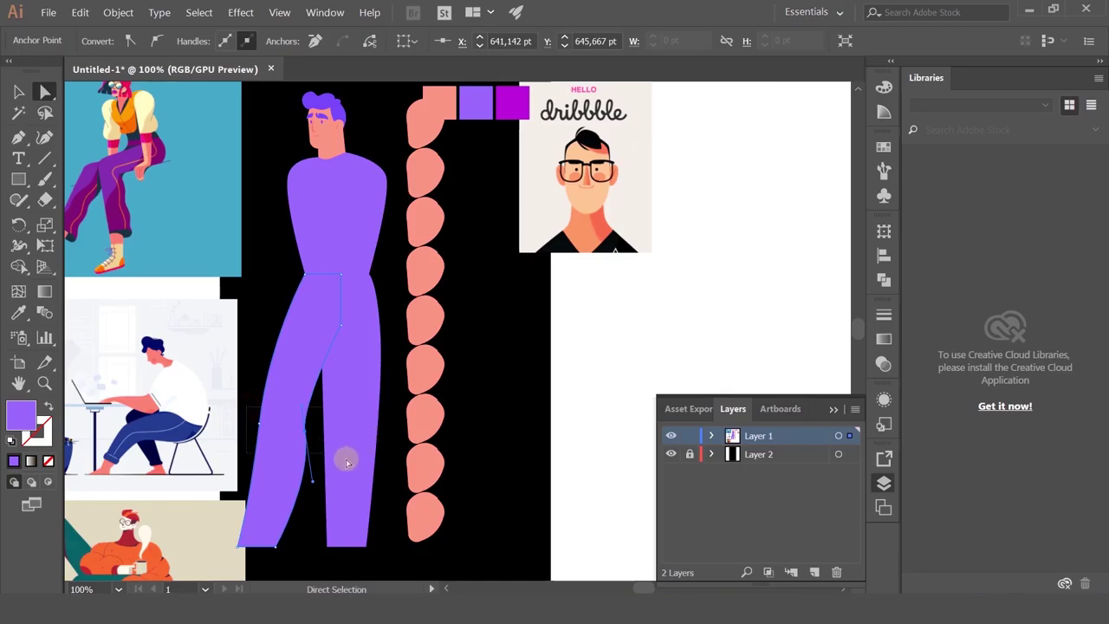
drag(316, 449, 307, 422)
click(263, 413)
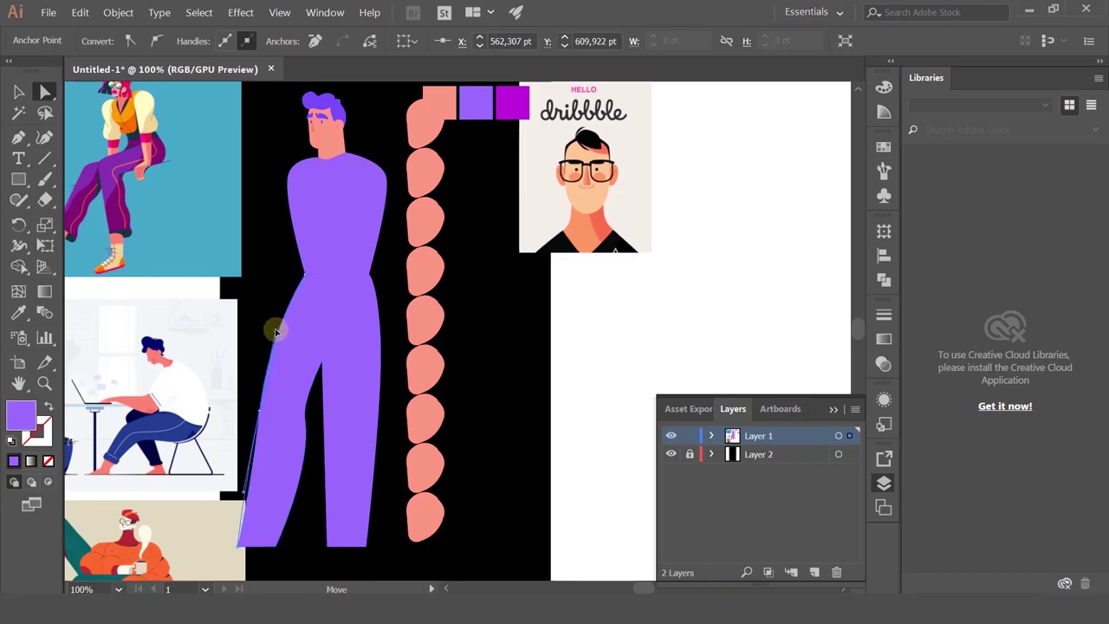
- Fine-tune the front leg's inner knee anchor, placing it at about X 646.5 pt, Y 635 pt
click(407, 420)
drag(392, 457, 402, 408)
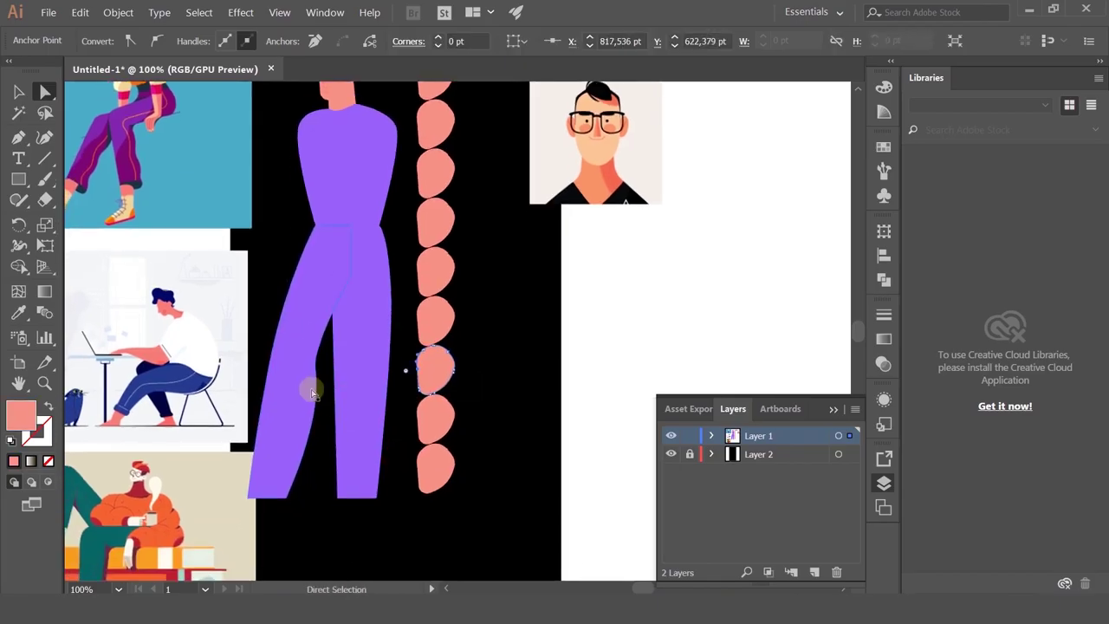
click(314, 389)
scroll(315, 384, up, 2)
drag(320, 351, 328, 365)
scroll(328, 365, down, 2)
drag(380, 308, 356, 361)
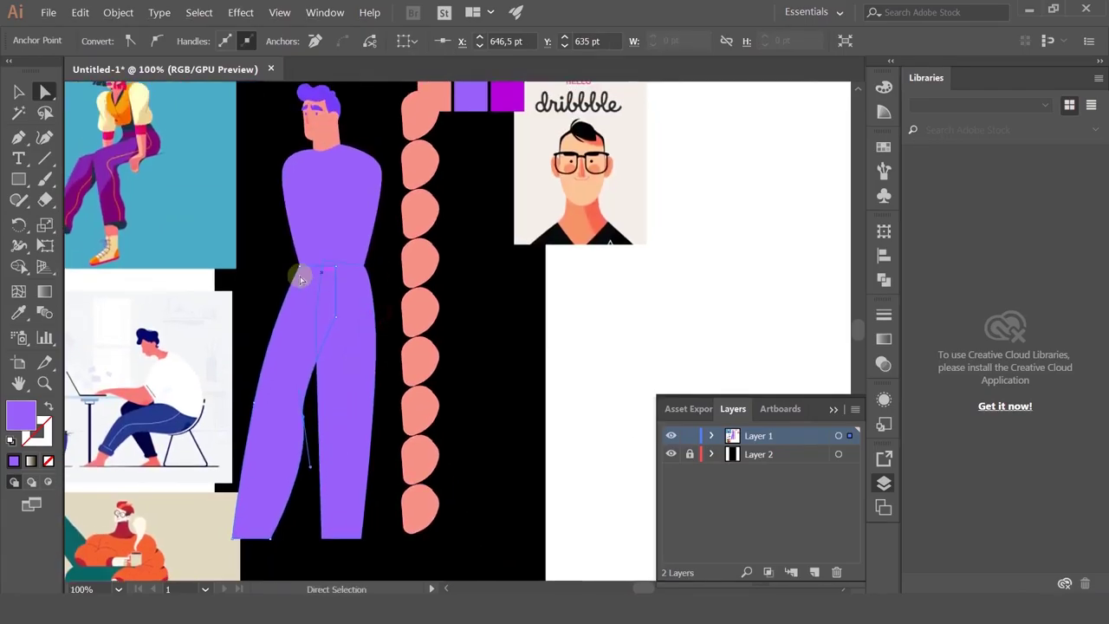
- Fill the torso with white sampled from the empty canvas using the Eyedropper tool
click(295, 194)
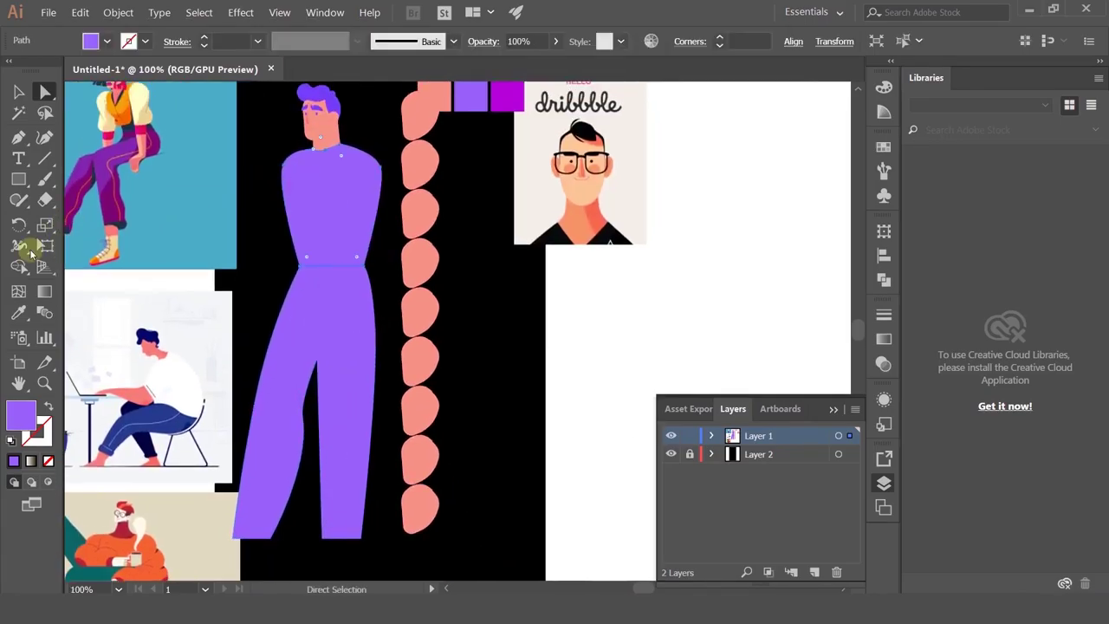
click(20, 312)
click(619, 307)
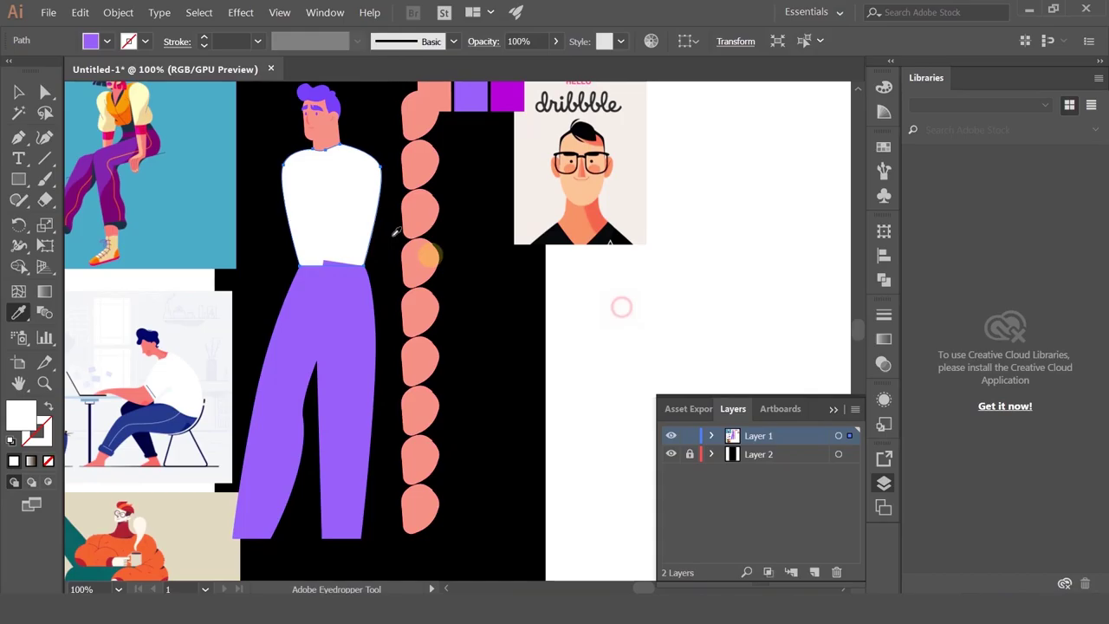
- Select both violet legs and send them behind the white torso so the shirt's hem covers their tops
click(19, 91)
click(351, 364)
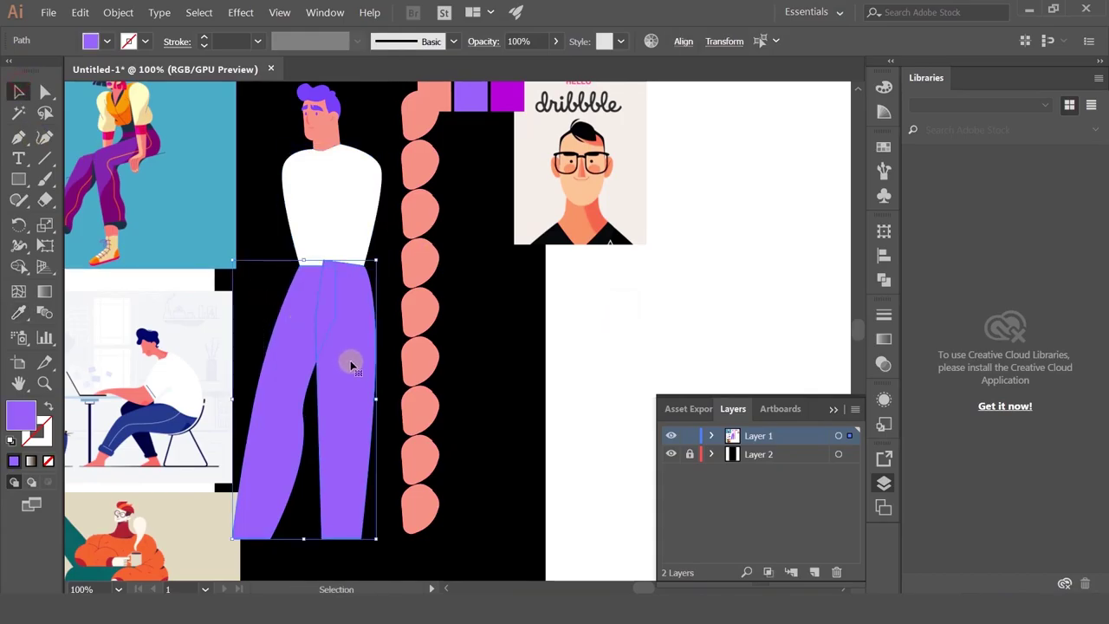
key(a)
key(ctrl)
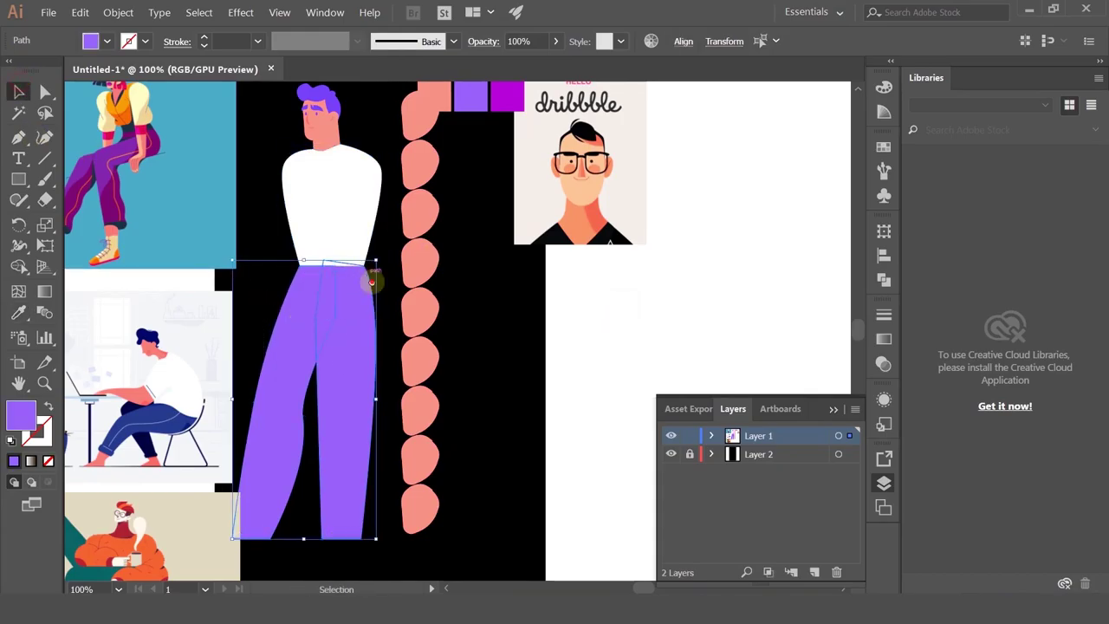
- Move the overlapping reference illustrations sideways off the black background, then deselect them
drag(372, 282, 444, 286)
drag(309, 326, 285, 324)
drag(281, 520, 248, 513)
drag(305, 192, 285, 190)
drag(385, 227, 351, 289)
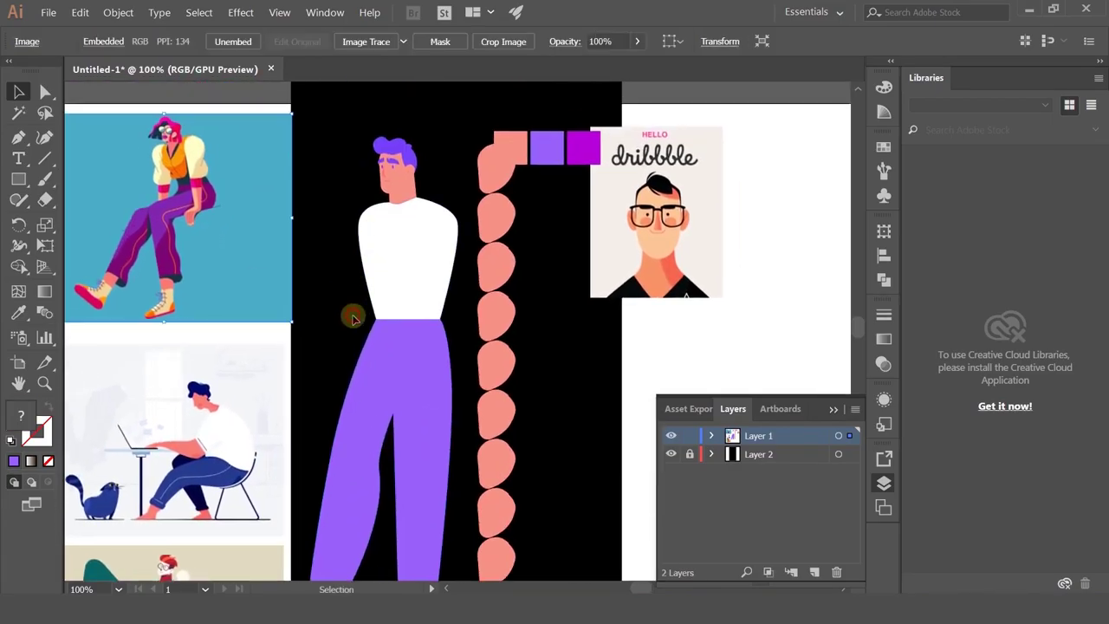
click(353, 319)
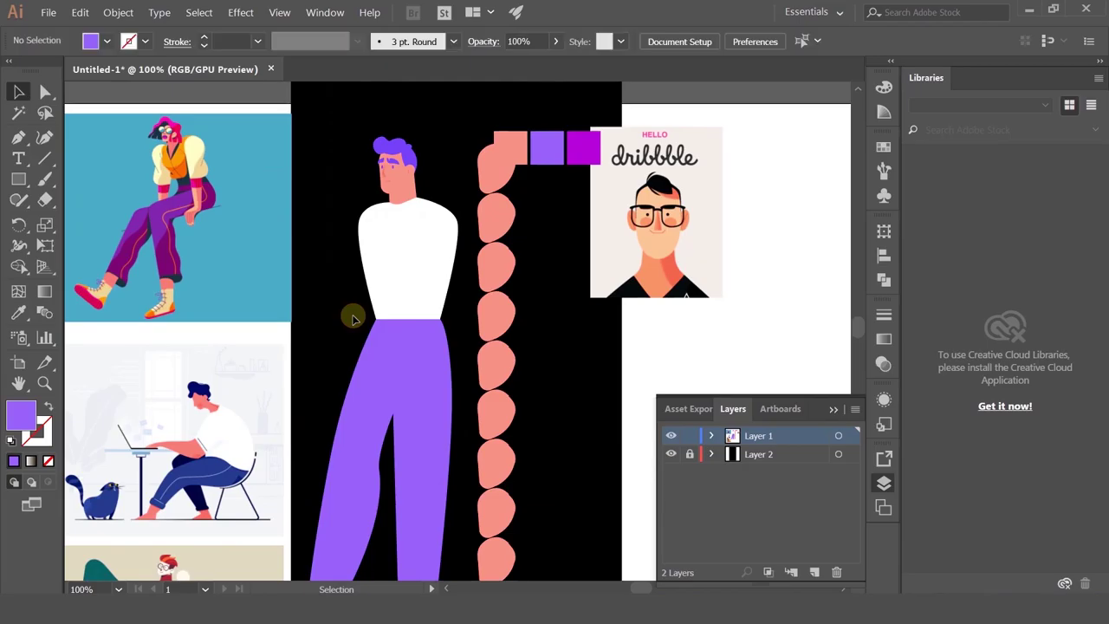
- Shift the front leg's inner crotch anchor slightly sideways over the back leg, then deselect the path
click(359, 462)
click(45, 91)
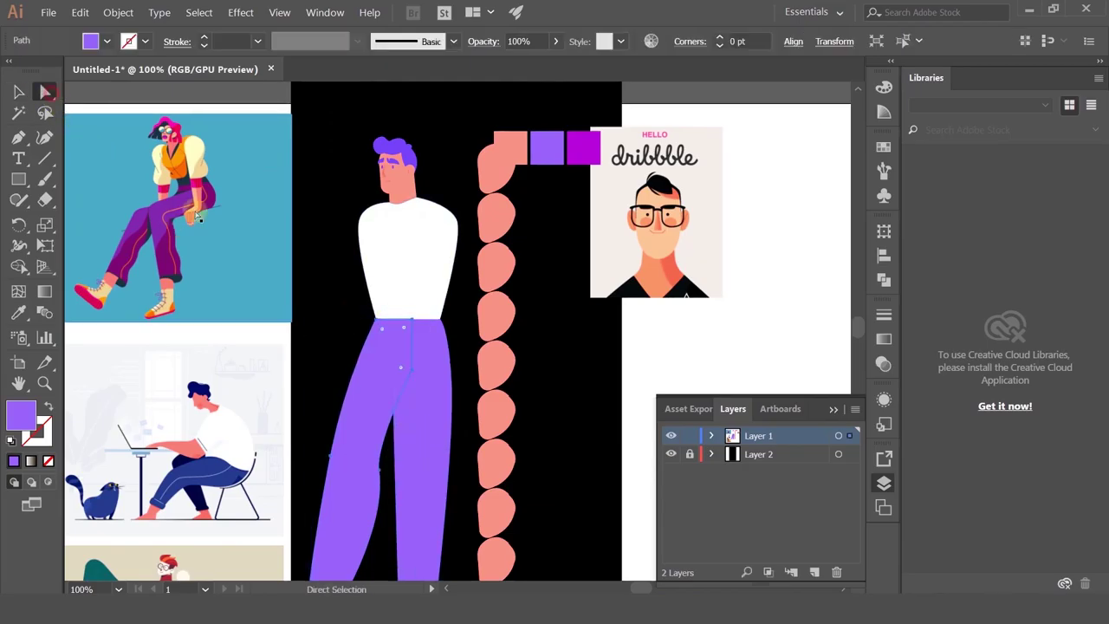
key(ctrl+plus)
key(ctrl+plus)
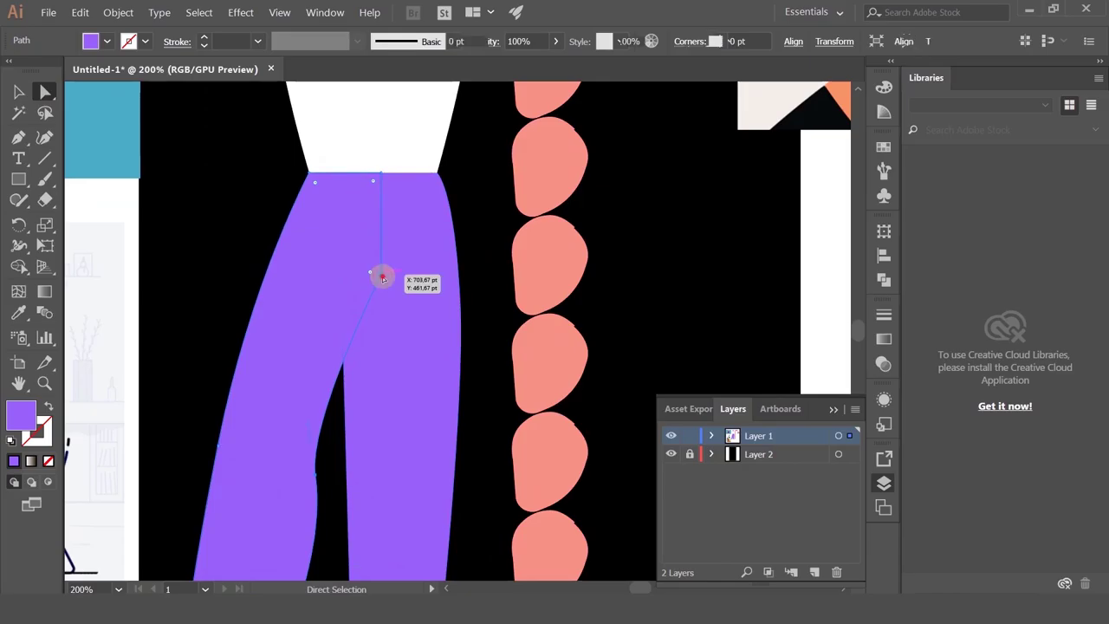
drag(383, 276, 407, 278)
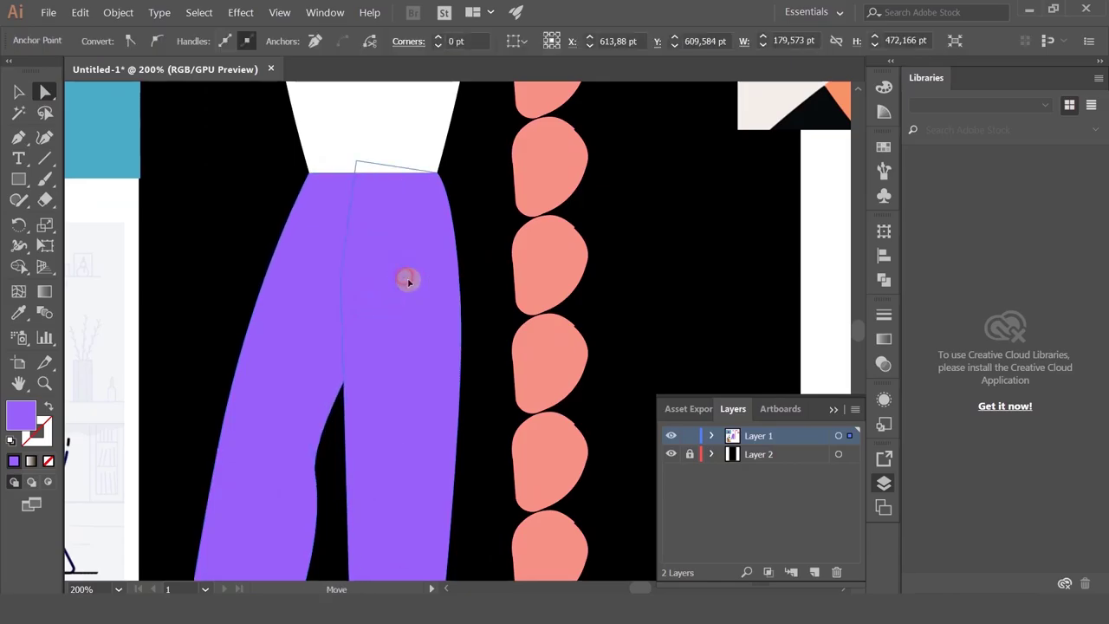
click(480, 227)
- Draw a flat diamond patch across the shirt's hem with the Pen tool and fill it with white sampled from the torso
drag(470, 153, 394, 330)
scroll(437, 273, down, 2)
scroll(342, 336, up, 3)
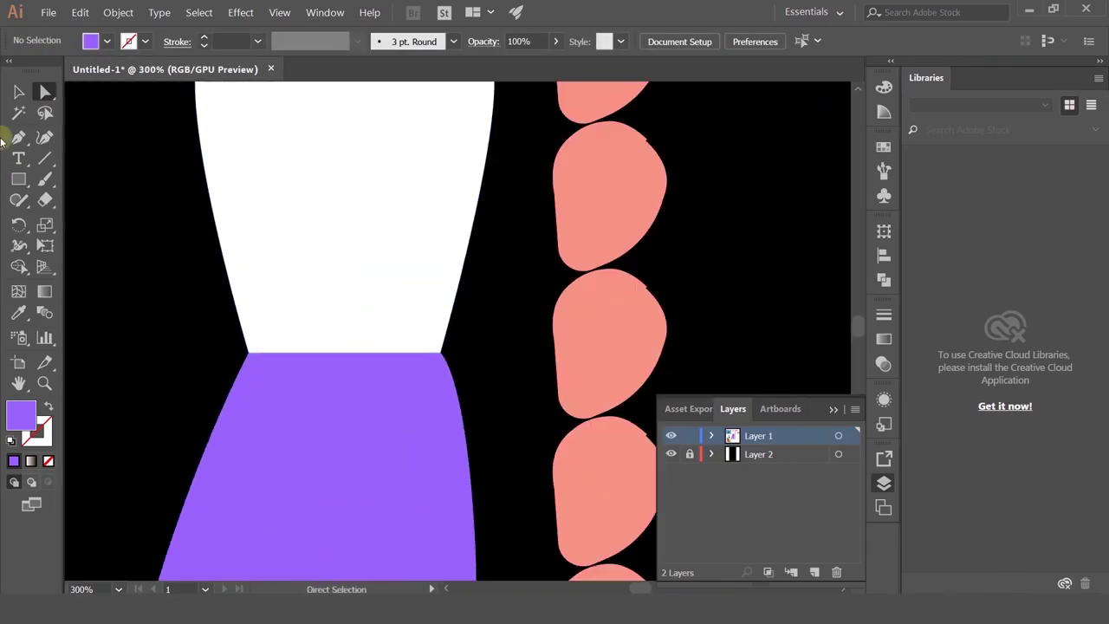
click(17, 139)
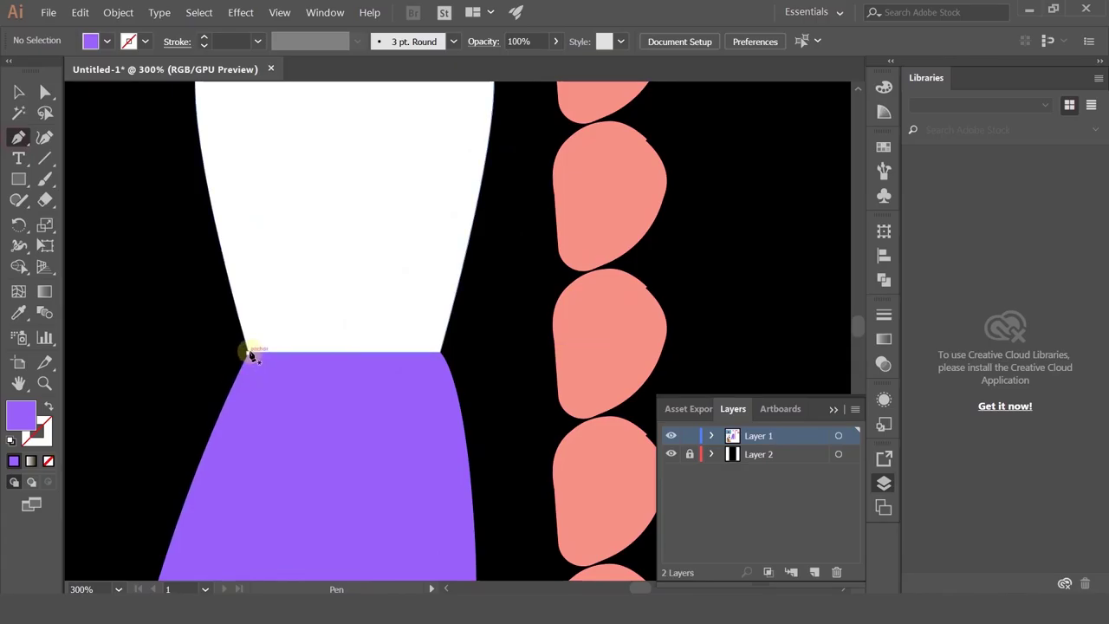
click(250, 353)
click(344, 369)
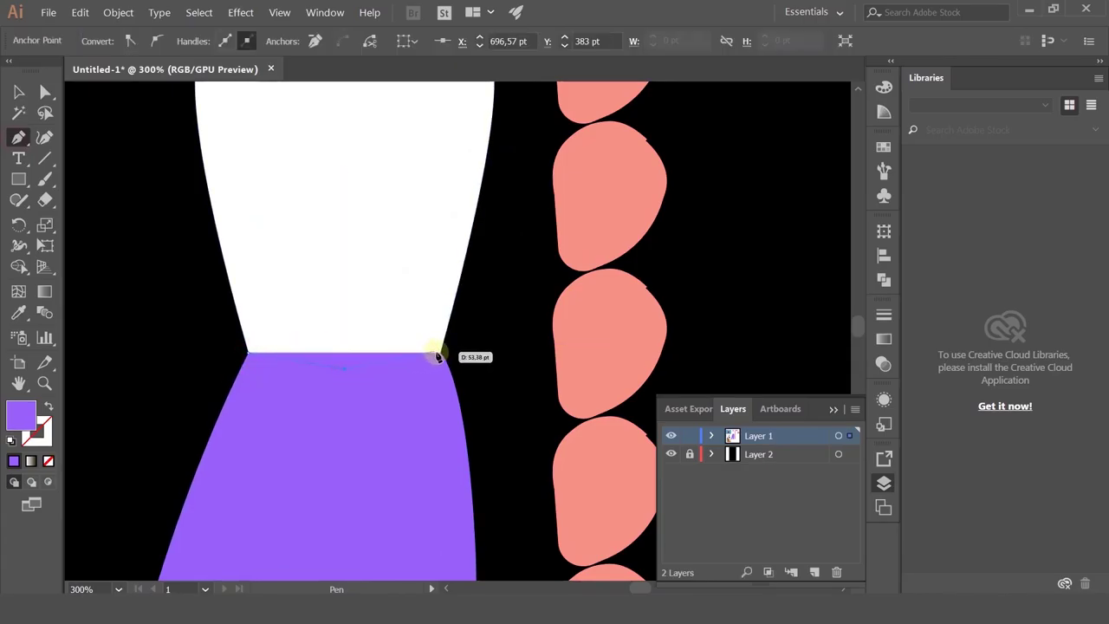
click(356, 338)
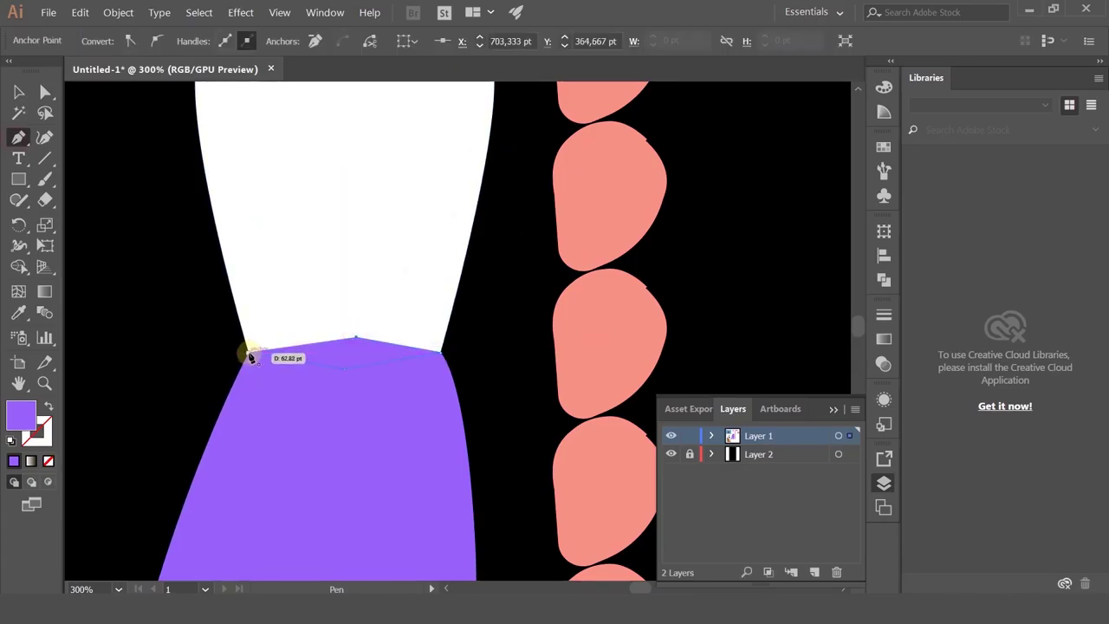
click(250, 355)
click(18, 313)
click(297, 240)
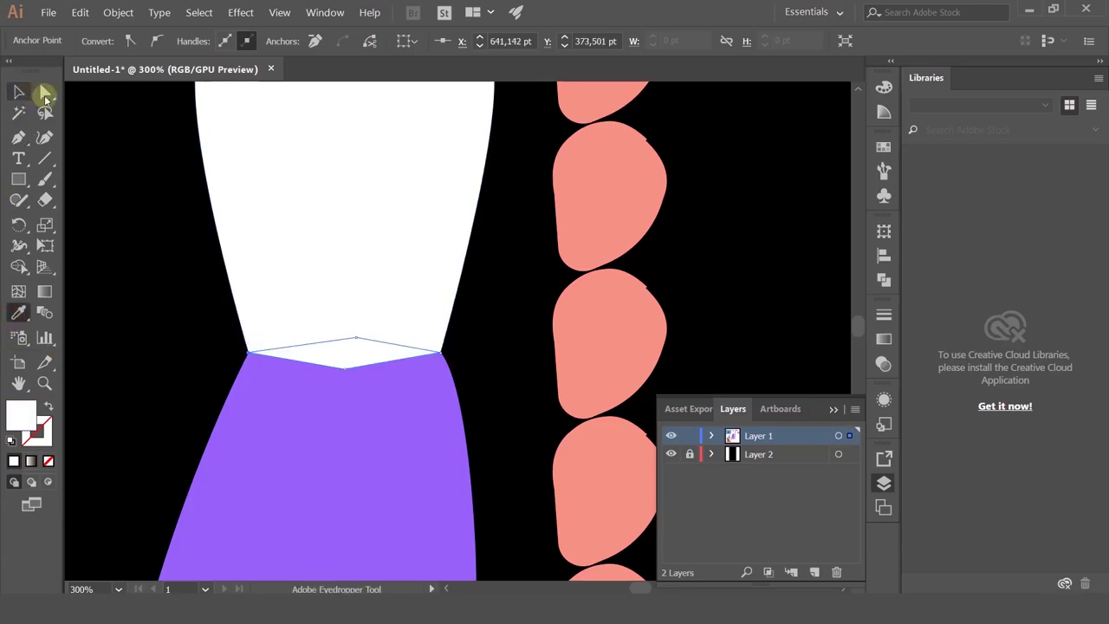
- Move the hem patch's lower anchor to about X 689.9 pt, Y 381.9 pt and round that corner to about 209.88 pt
click(45, 93)
click(346, 373)
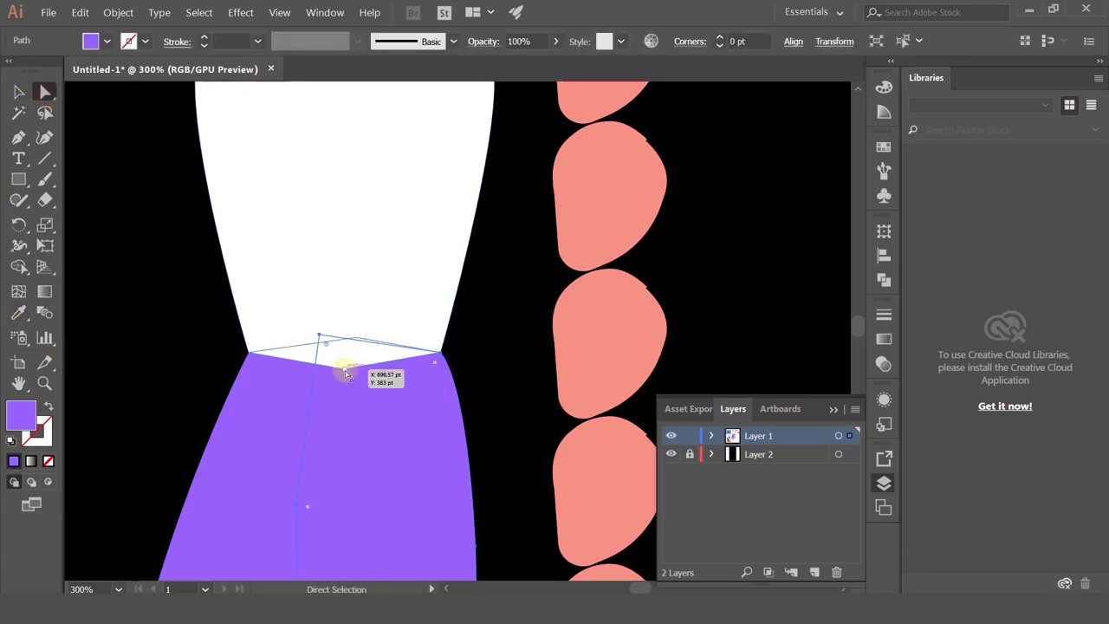
click(345, 370)
drag(345, 370, 337, 349)
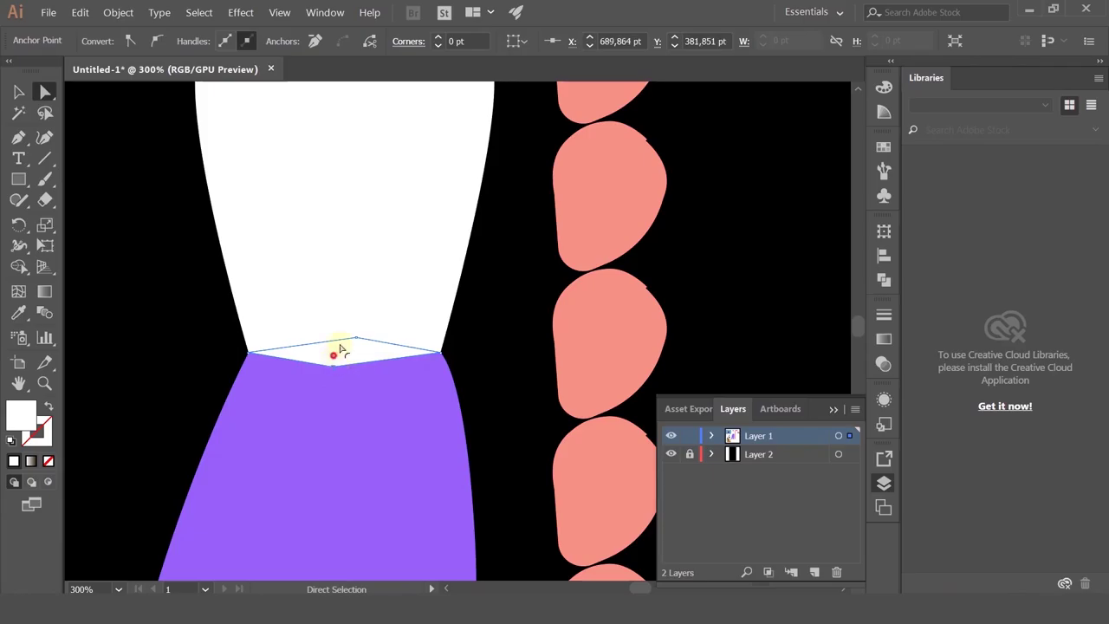
click(260, 346)
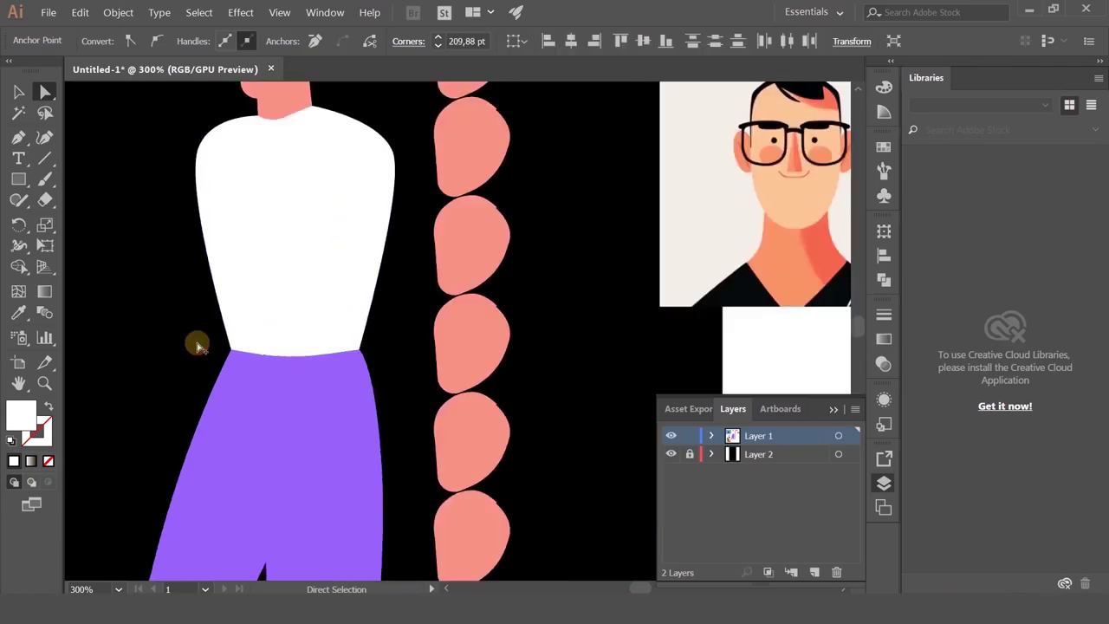
- Start an arm outline with the Pen tool, placing its first anchor on the torso's rear shoulder edge
scroll(197, 346, down, 1)
drag(287, 303, 363, 264)
scroll(279, 186, up, 1)
click(19, 137)
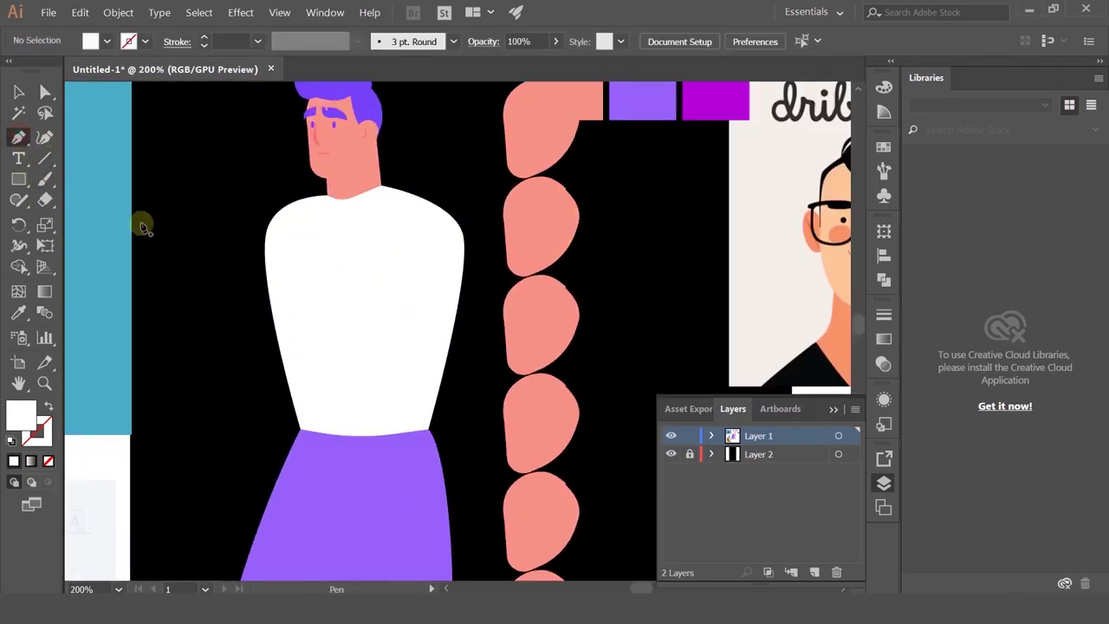
click(441, 209)
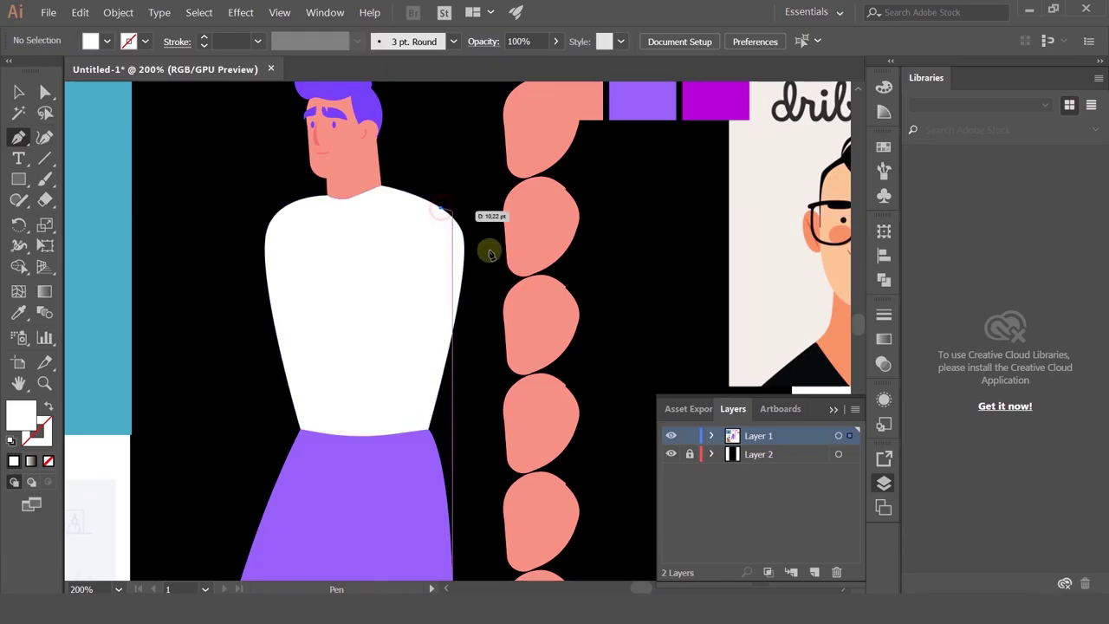
drag(485, 252, 503, 282)
drag(518, 404, 434, 271)
key(ctrl+z)
click(414, 239)
key(ctrl+z)
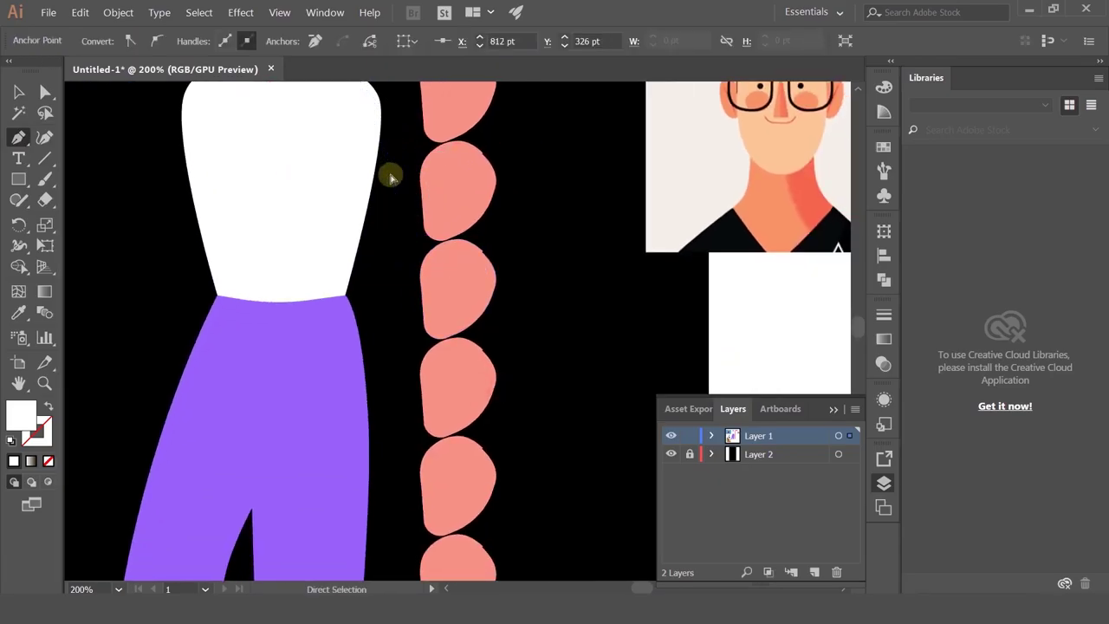
drag(389, 144, 408, 231)
drag(436, 395, 427, 453)
drag(475, 286, 468, 453)
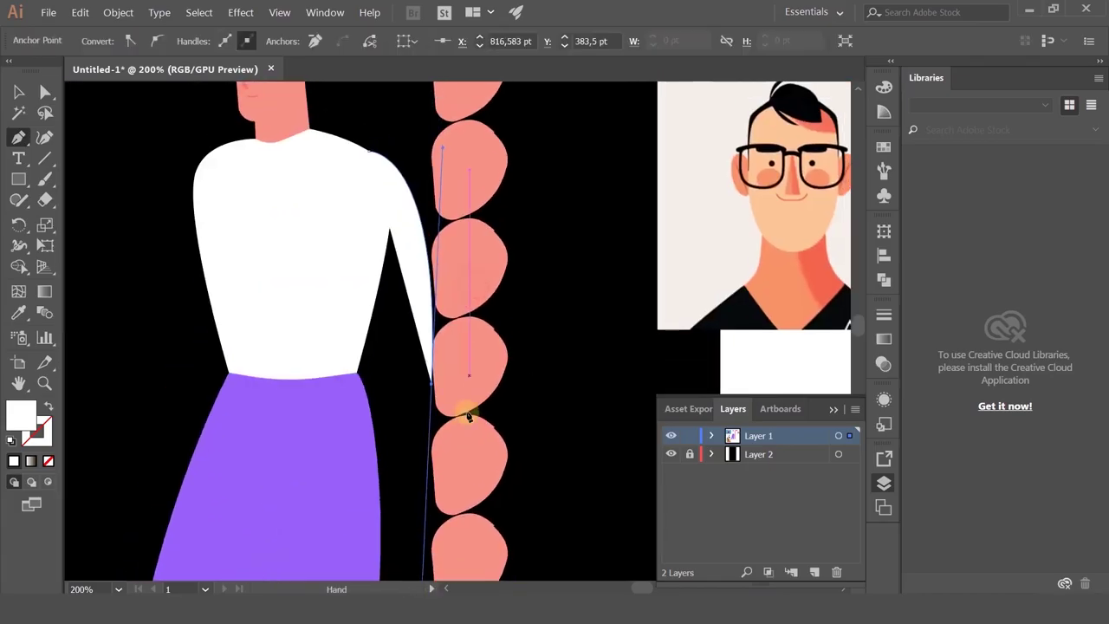
key(ctrl+z)
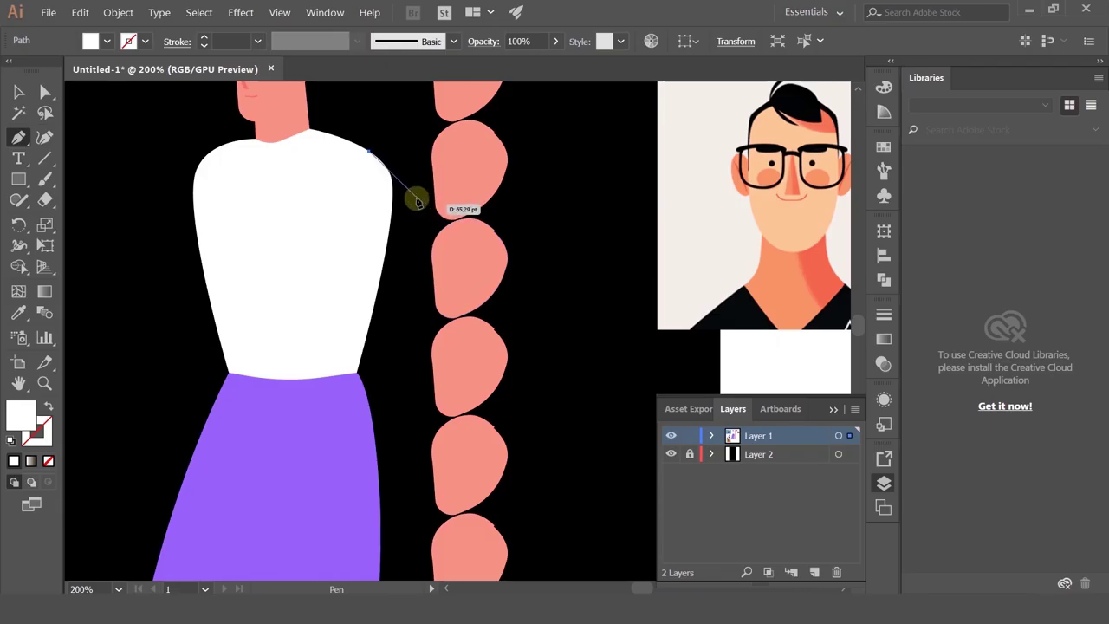
- Complete the arm's straight-sided outline from the shoulder to below the waist, and fill it with the neck's skin colour
click(417, 202)
drag(428, 481, 422, 494)
click(376, 492)
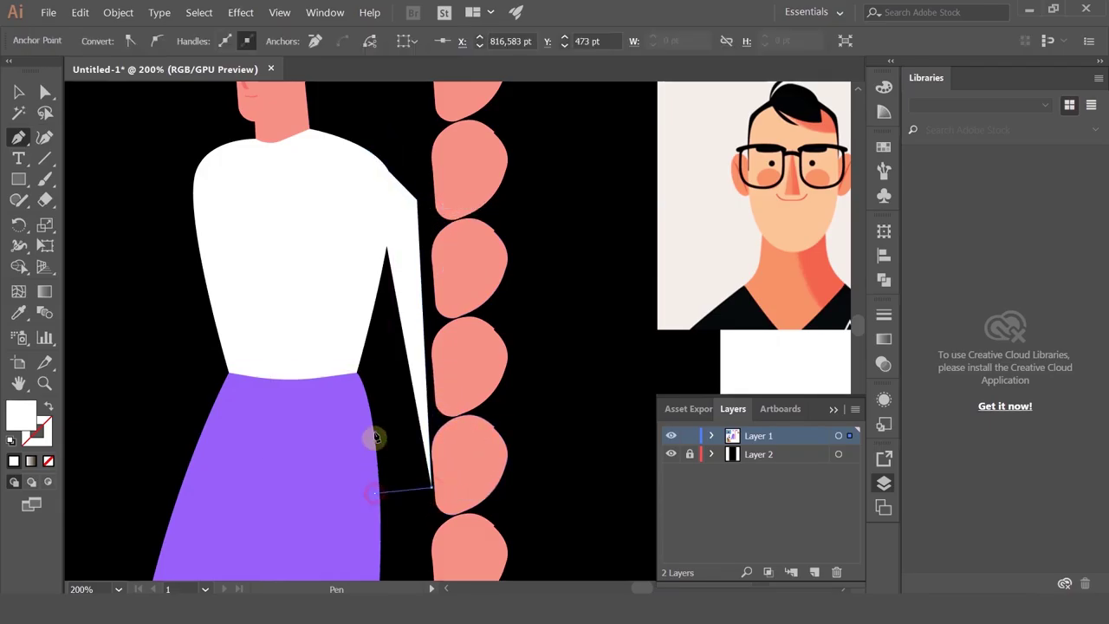
click(372, 323)
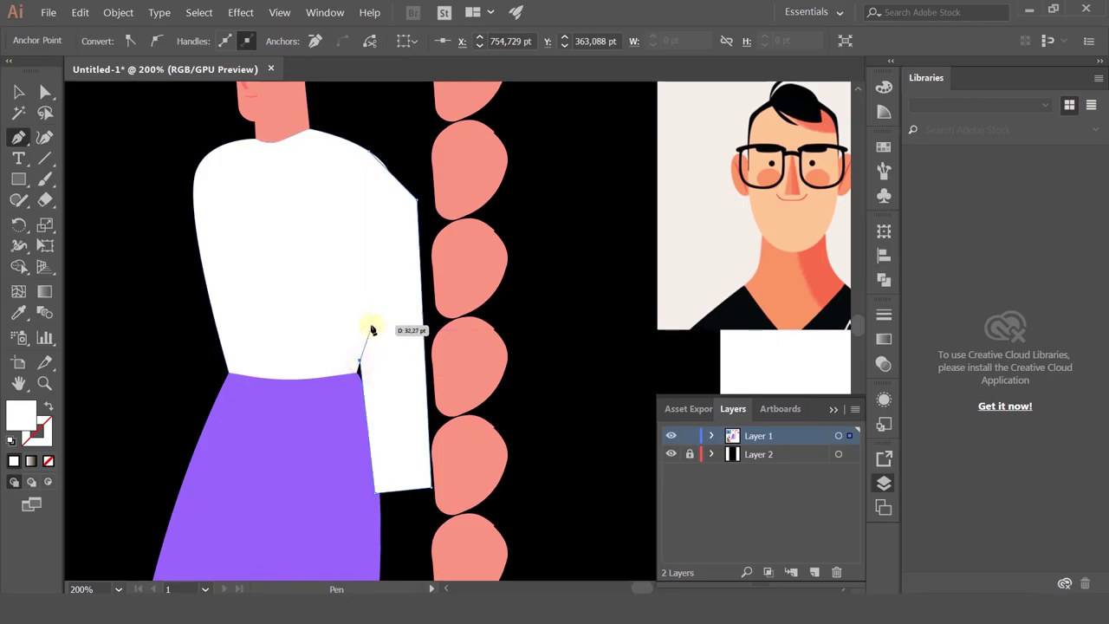
click(347, 210)
click(368, 152)
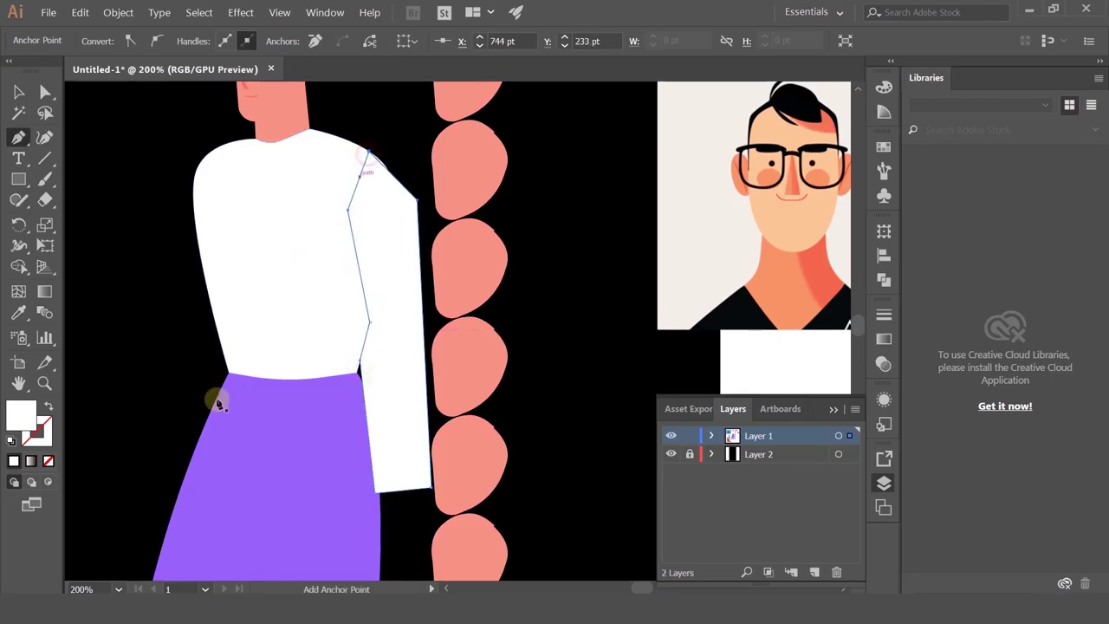
click(19, 316)
click(293, 123)
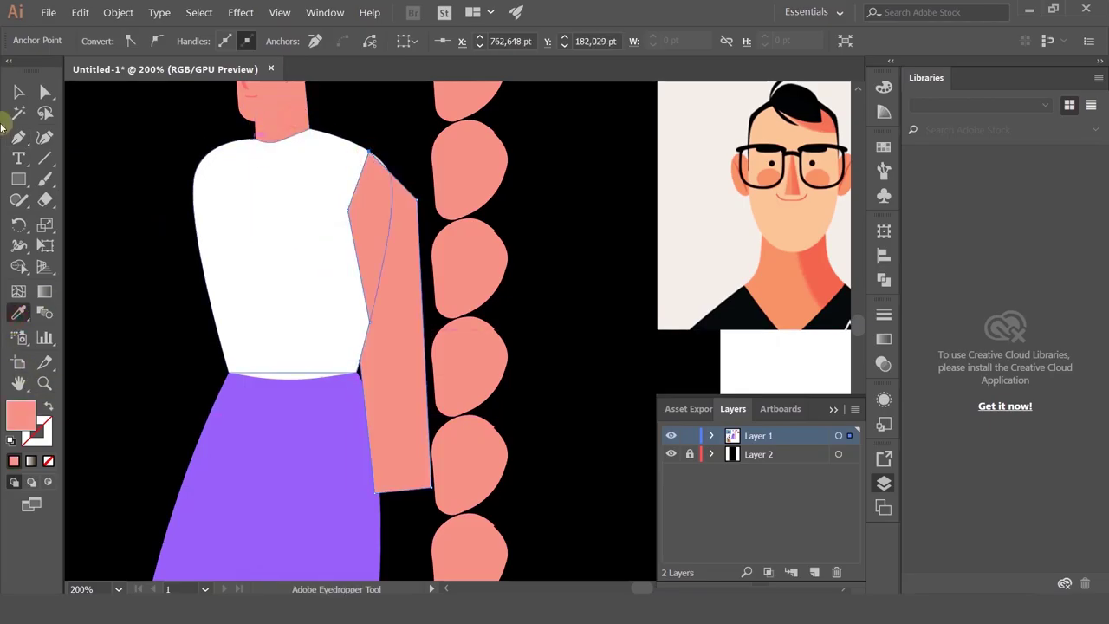
- Raise the arm's outer shoulder anchor and round that corner with a radius of about 82.25 pt
click(45, 93)
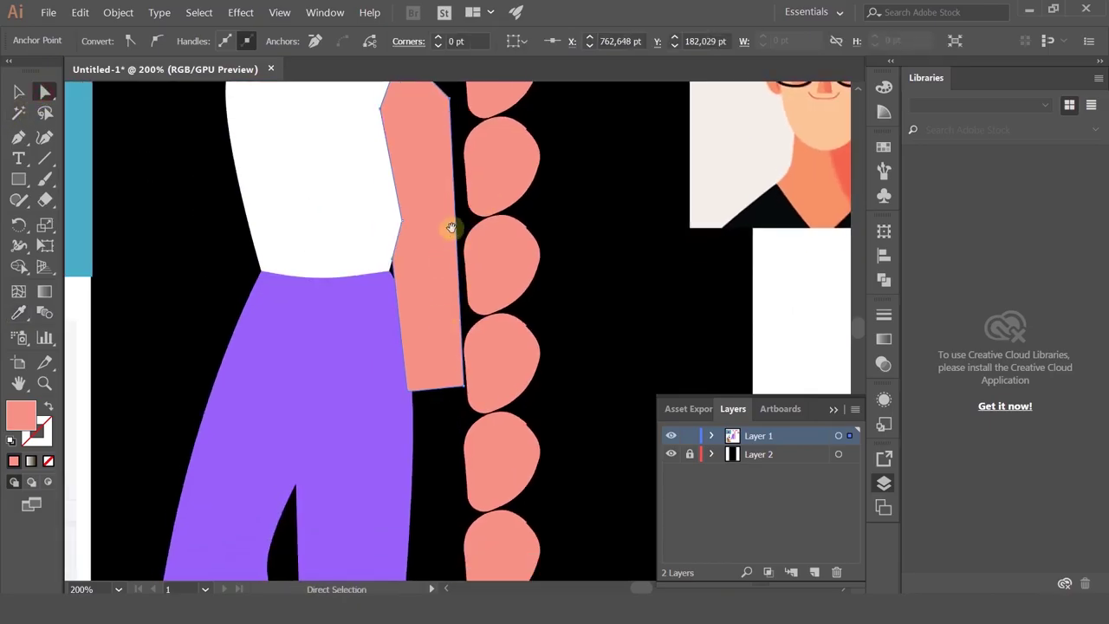
drag(424, 227, 433, 212)
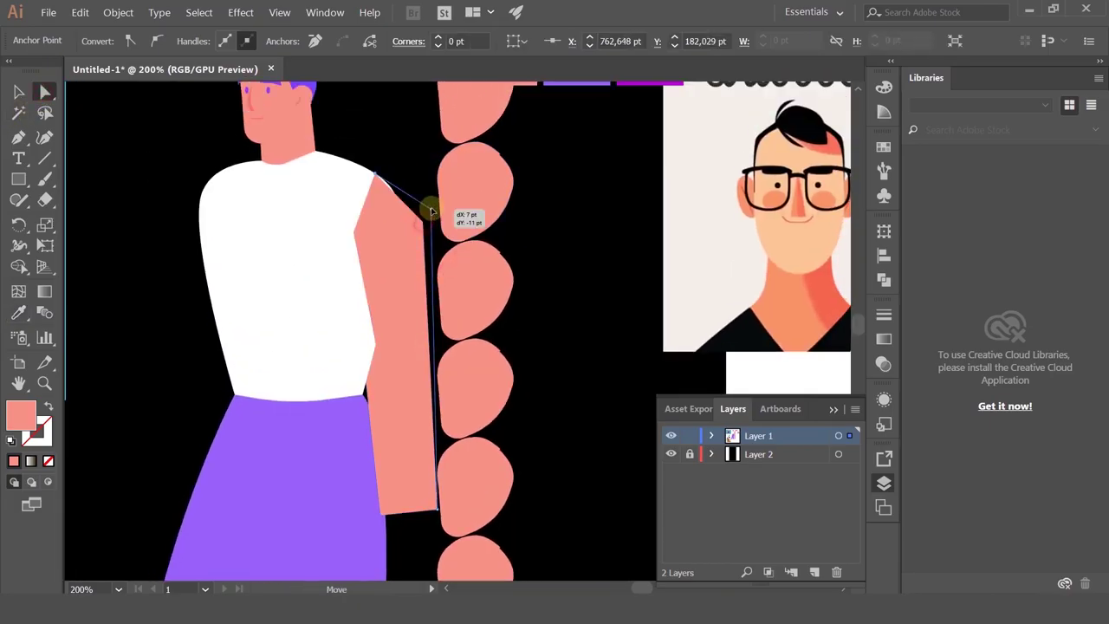
alt+scroll(379, 176, up, 1)
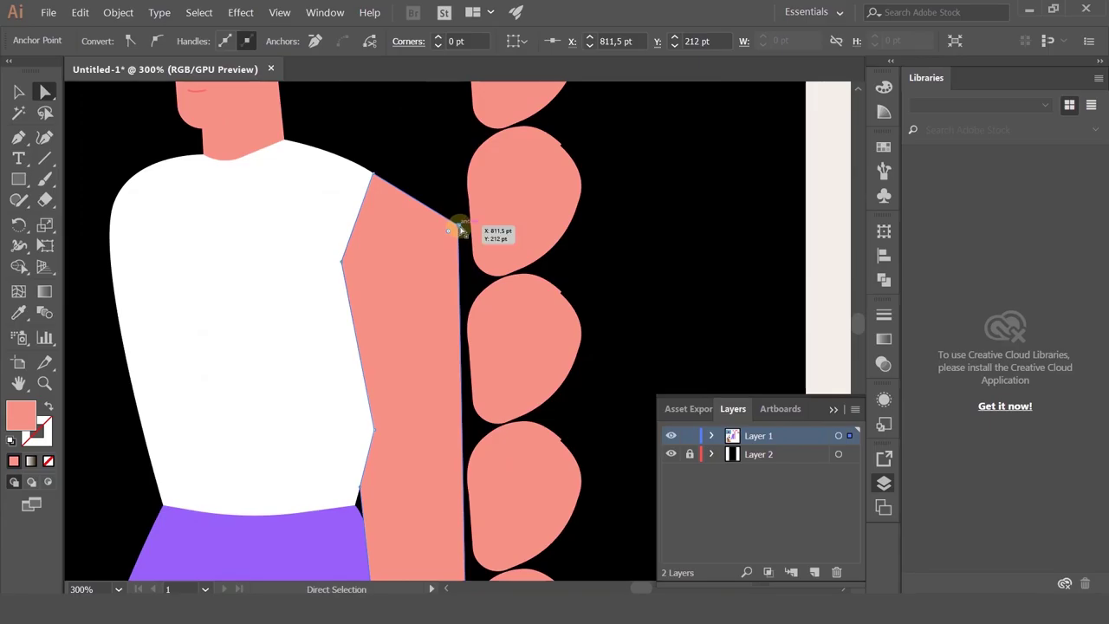
drag(459, 230, 410, 308)
key(ctrl+z)
drag(448, 215, 329, 433)
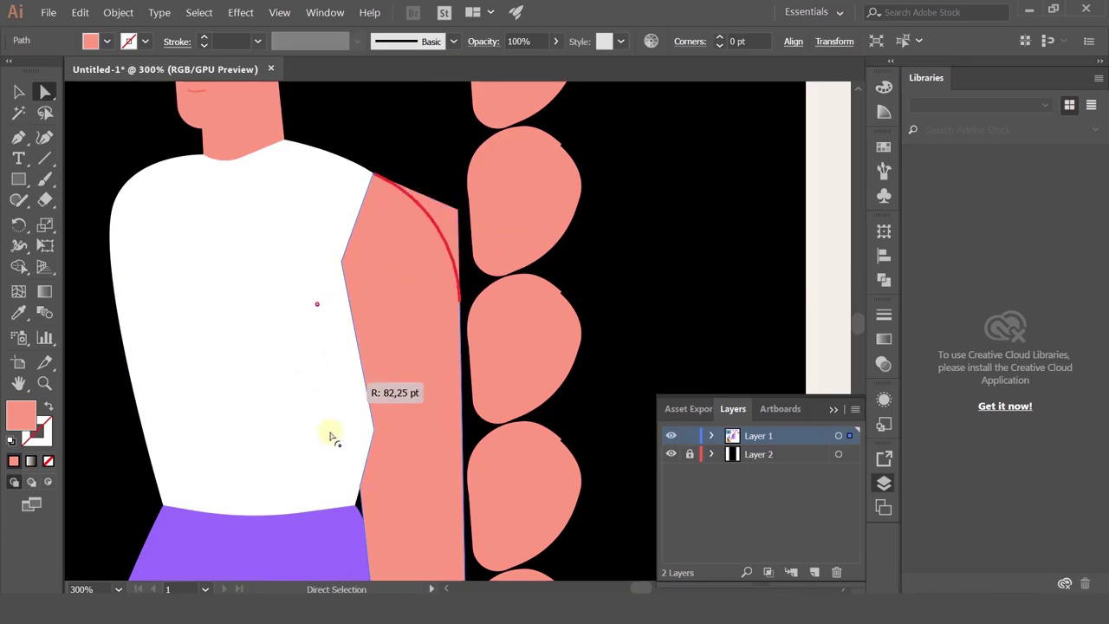
click(408, 161)
- Try rounding the arm's inner corner against the shirt, first slightly and then with a larger radius
scroll(408, 161, down, 1)
scroll(405, 180, up, 2)
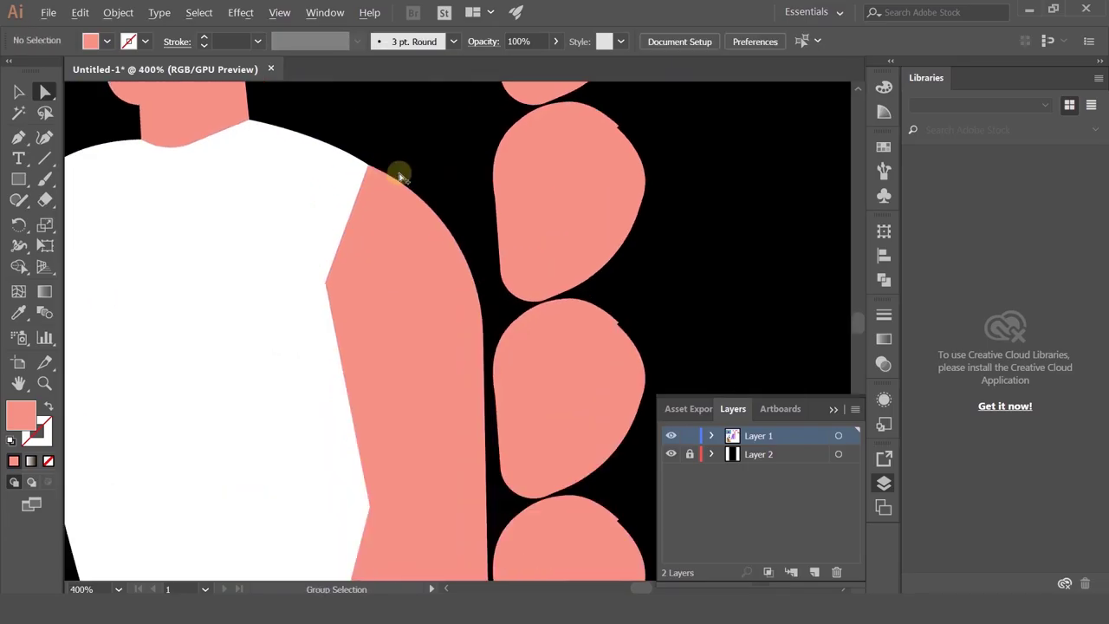
click(340, 279)
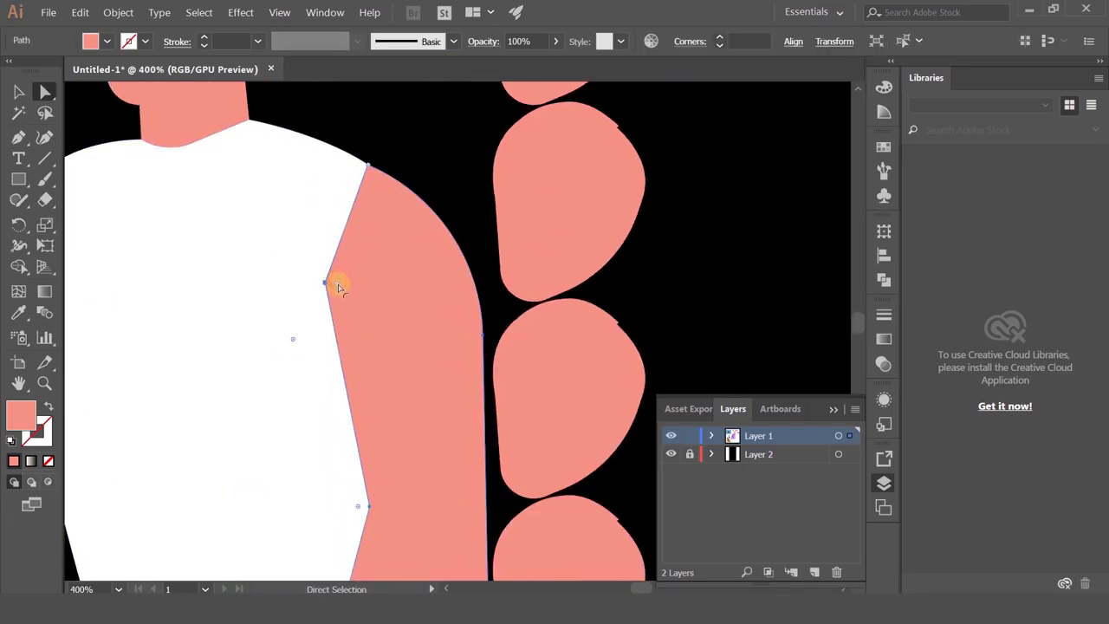
drag(338, 286, 459, 287)
click(441, 128)
scroll(420, 195, down, 3)
scroll(398, 232, up, 3)
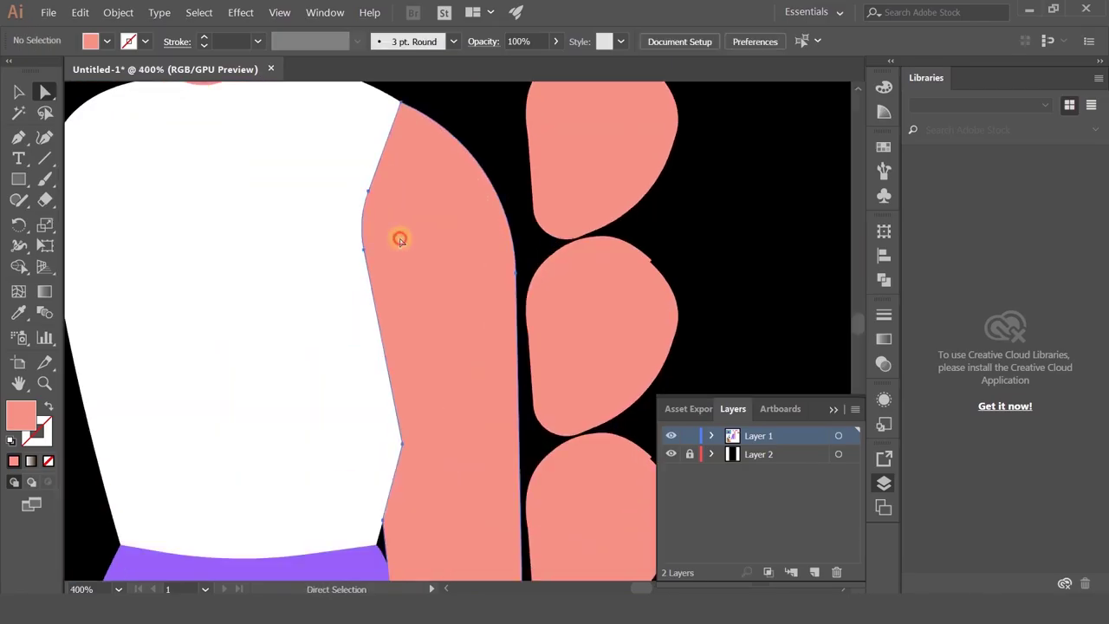
click(399, 235)
drag(471, 232, 876, 220)
scroll(389, 188, down, 2)
click(418, 96)
drag(417, 146, 430, 244)
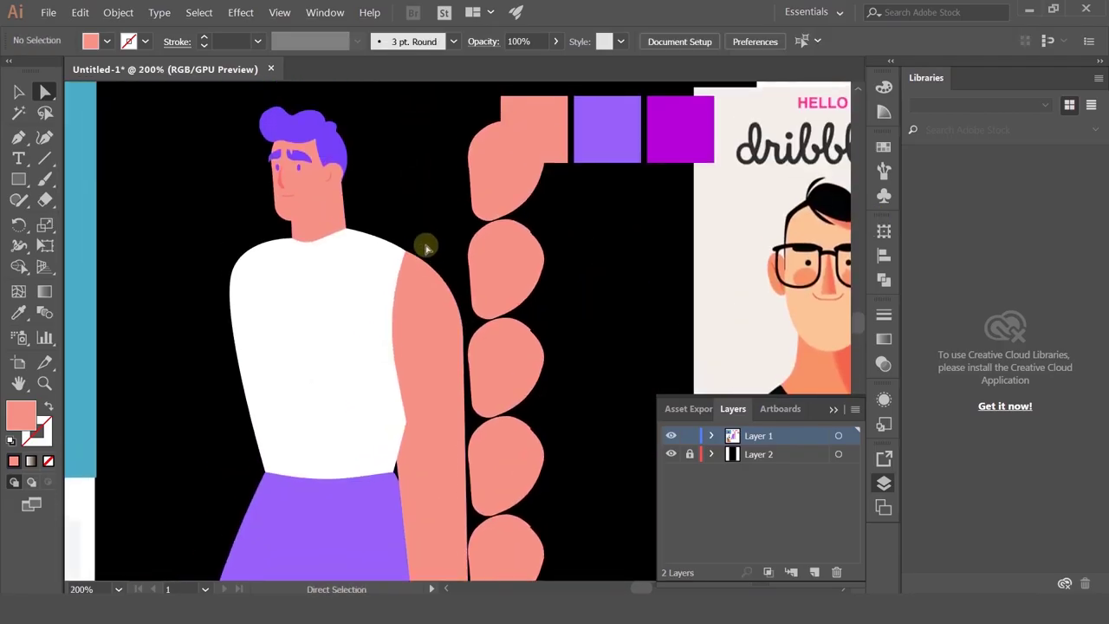
- Pull the arm's inner anchor further into the torso and round that corner to about 59.93 pt for a fuller armhole
click(385, 325)
key(a)
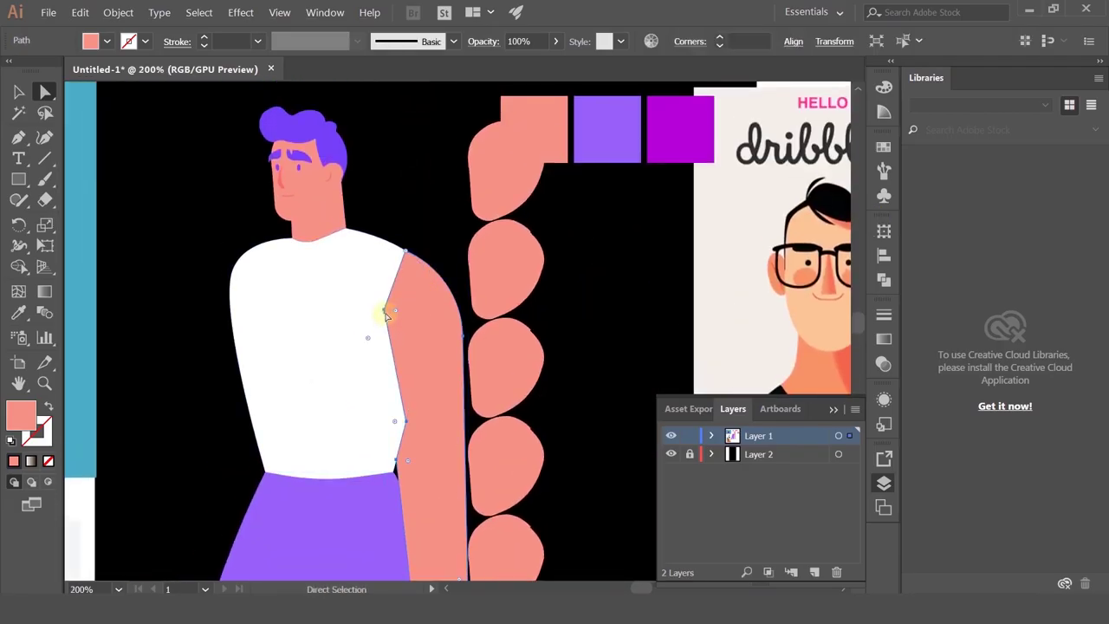
drag(385, 310, 475, 356)
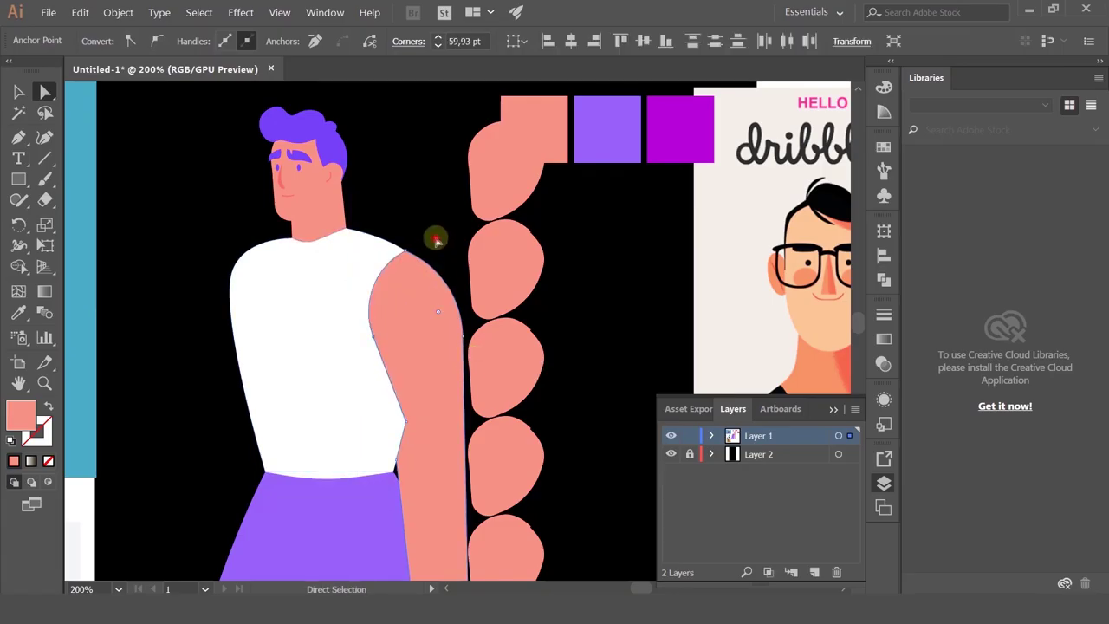
click(436, 240)
- Reposition the torso's rear shoulder anchor as a corner point and round it with a radius of about 61.72 pt
scroll(435, 240, down, 1)
scroll(436, 240, up, 1)
scroll(436, 240, up, 1)
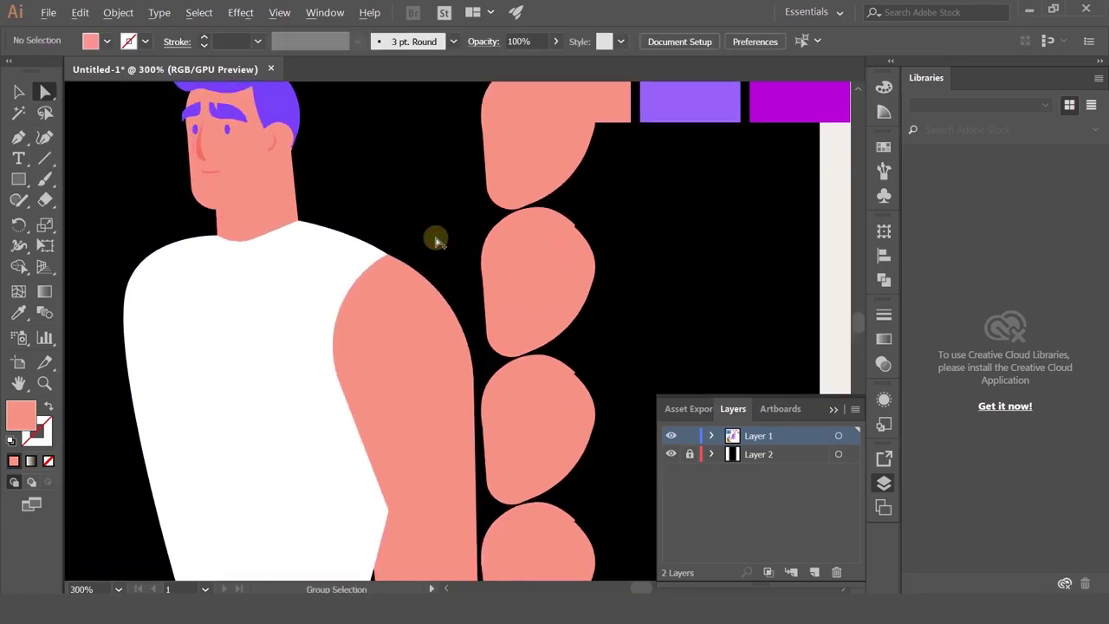
click(387, 288)
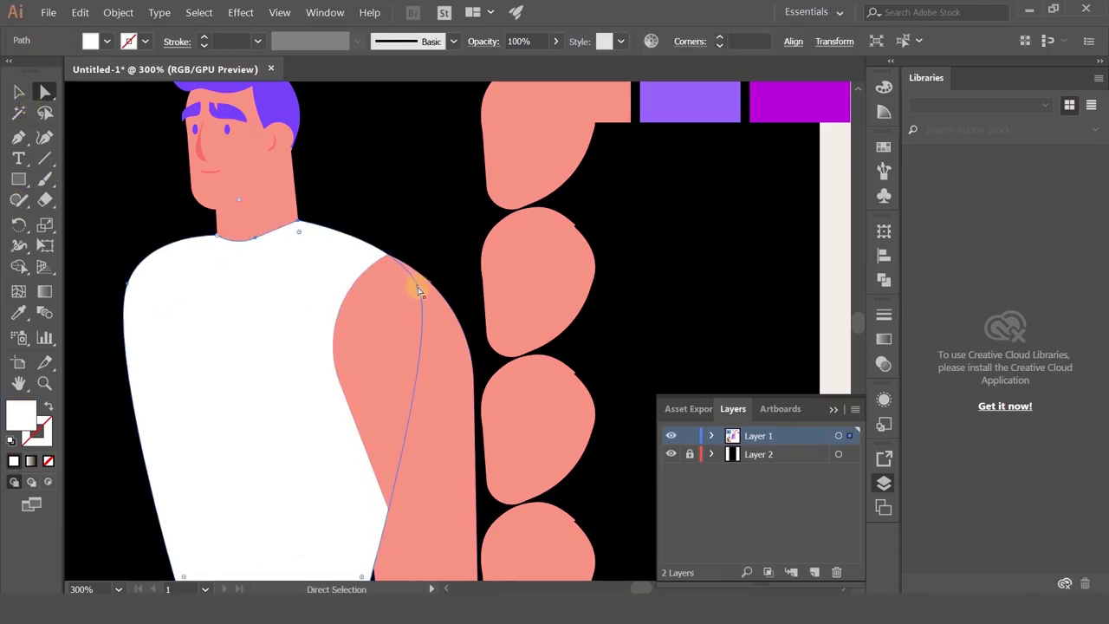
drag(419, 291, 423, 275)
click(25, 139)
drag(44, 154, 65, 202)
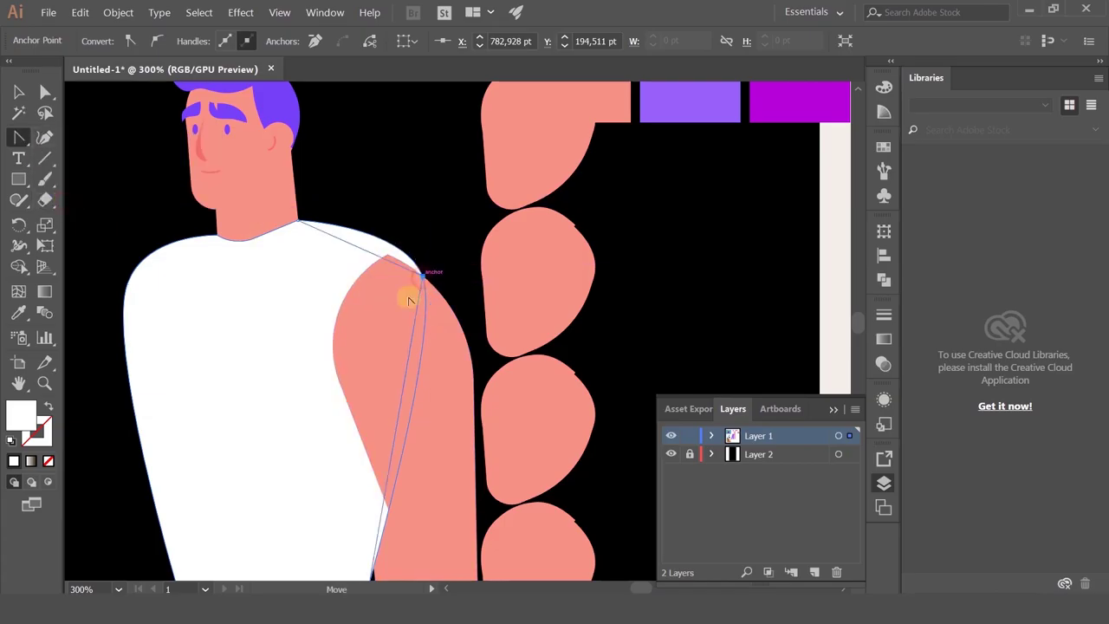
click(424, 279)
click(45, 92)
drag(422, 279, 356, 386)
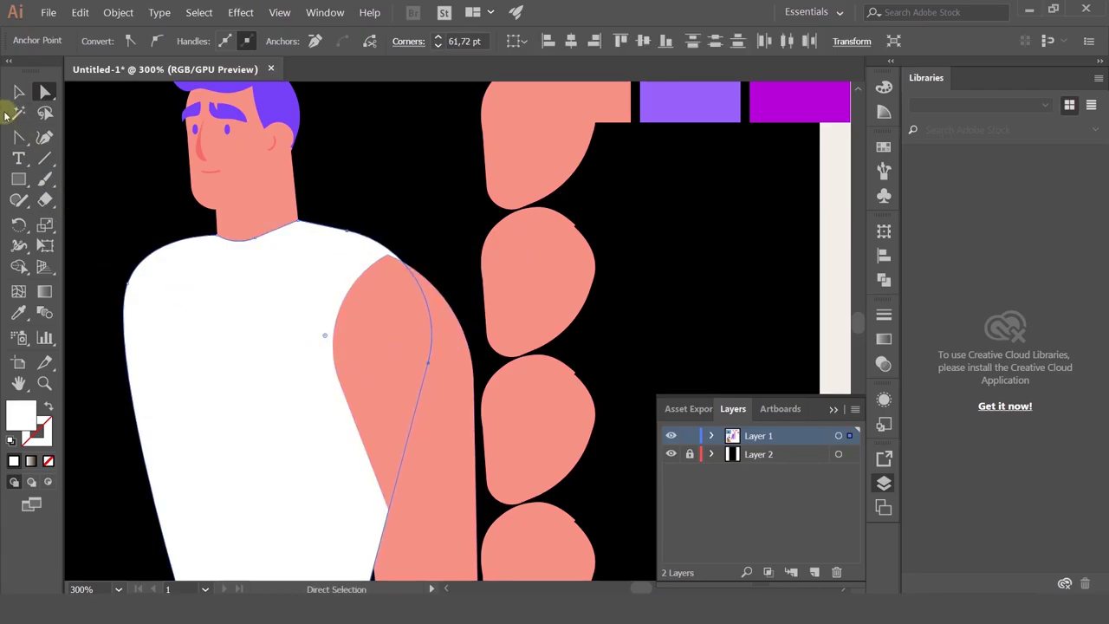
- Move the whole arm slightly up and in towards the torso so its top meets the shirt's shoulder
click(18, 92)
click(396, 180)
drag(448, 357, 428, 333)
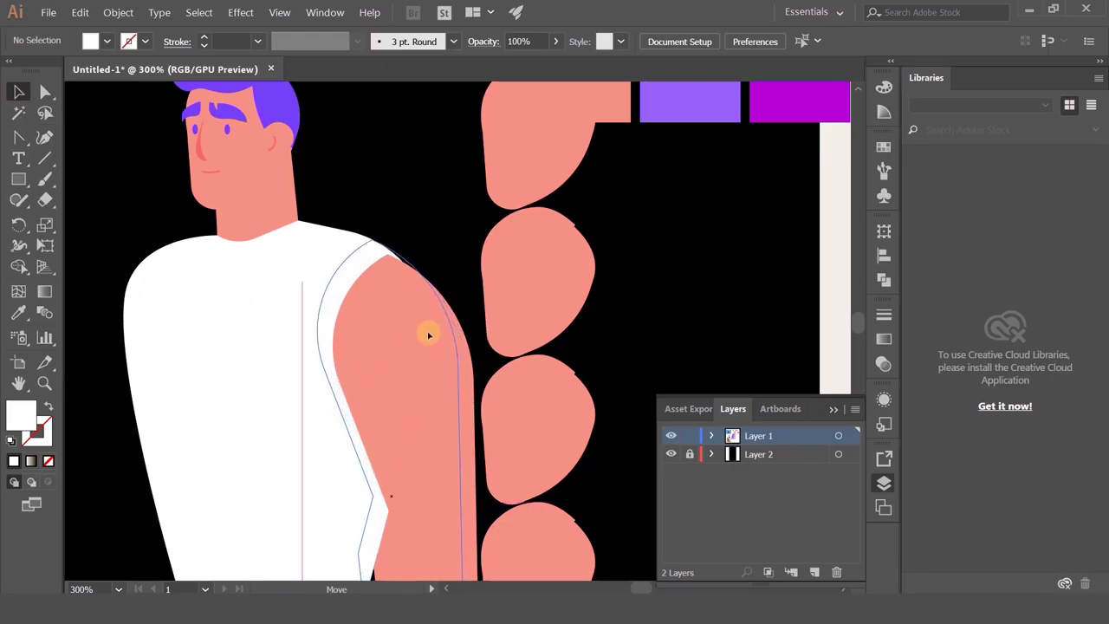
click(424, 240)
- Round the arm's inner corner against the shirt to about 137.96 pt for a flatter armhole curve
scroll(411, 213, down, 2)
scroll(425, 256, up, 1)
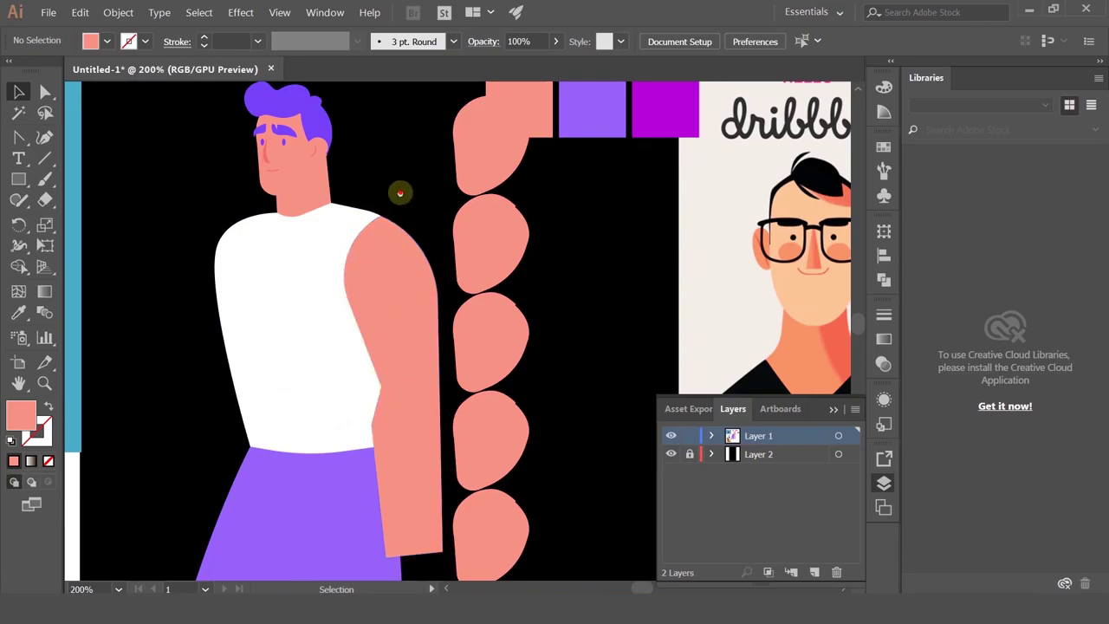
scroll(398, 191, down, 1)
click(314, 240)
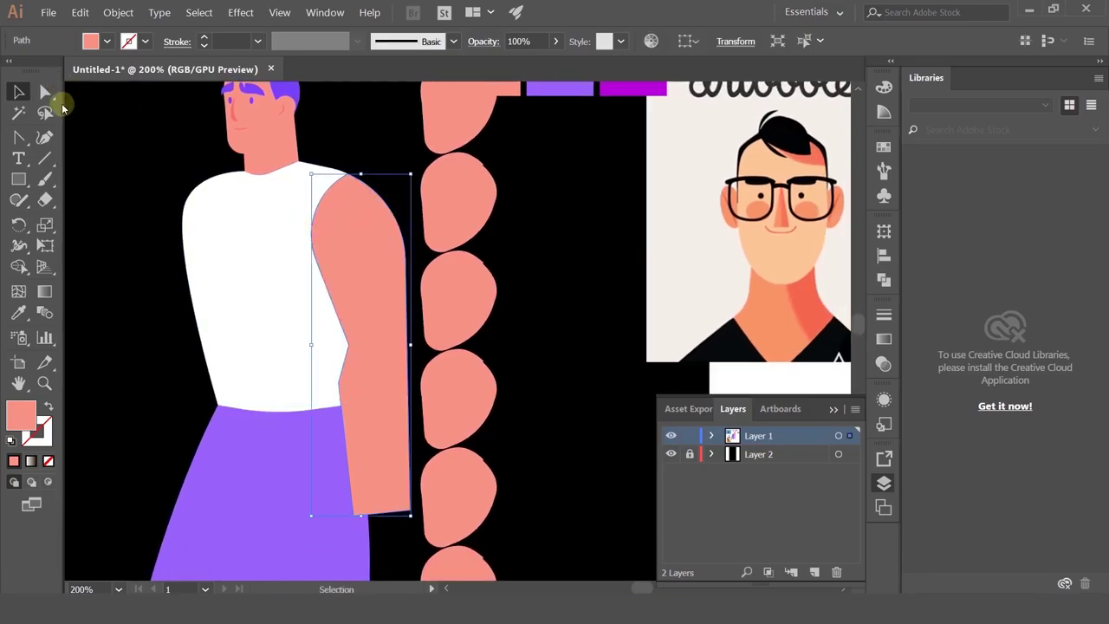
click(45, 92)
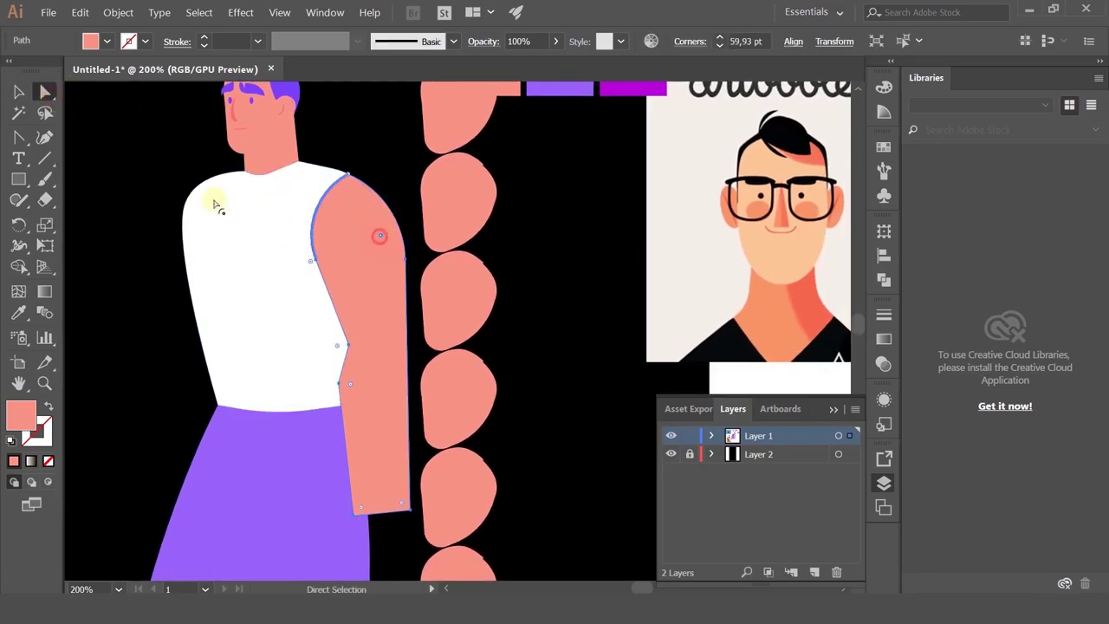
drag(303, 204, 525, 297)
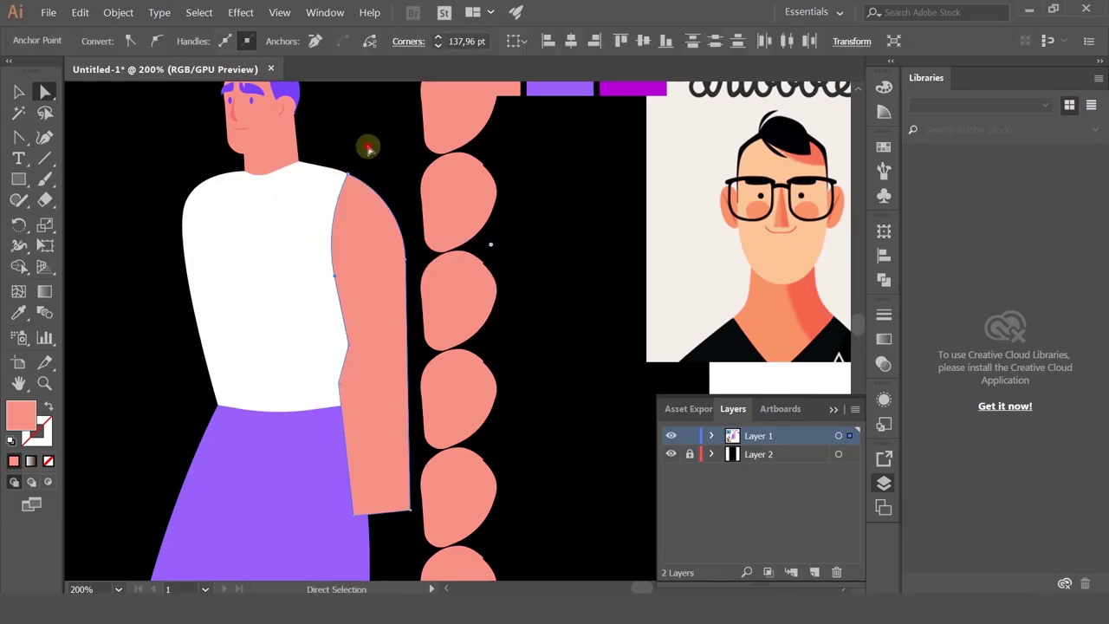
click(364, 154)
- Delete the lower of the two elbow anchors on the arm's inner edge
scroll(317, 317, up, 2)
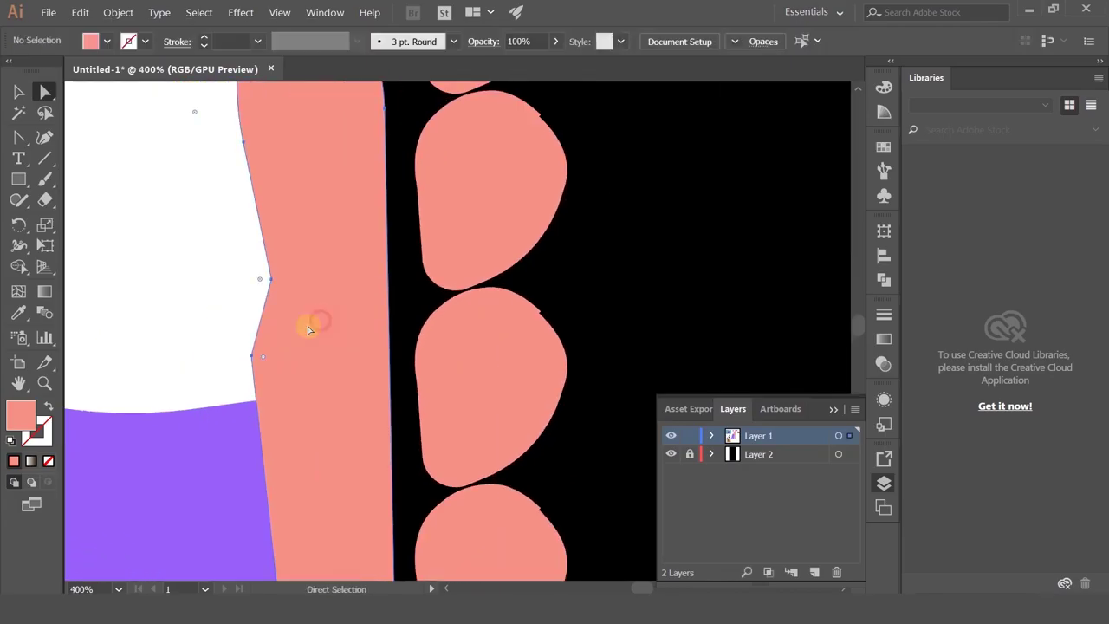
click(308, 328)
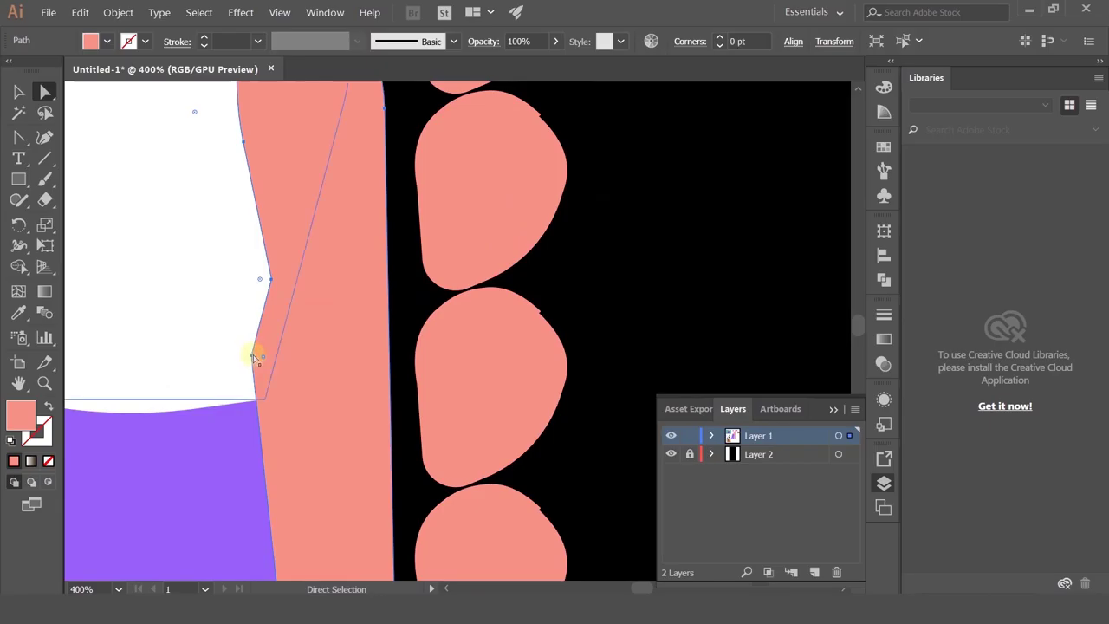
click(251, 355)
key(minus)
click(251, 356)
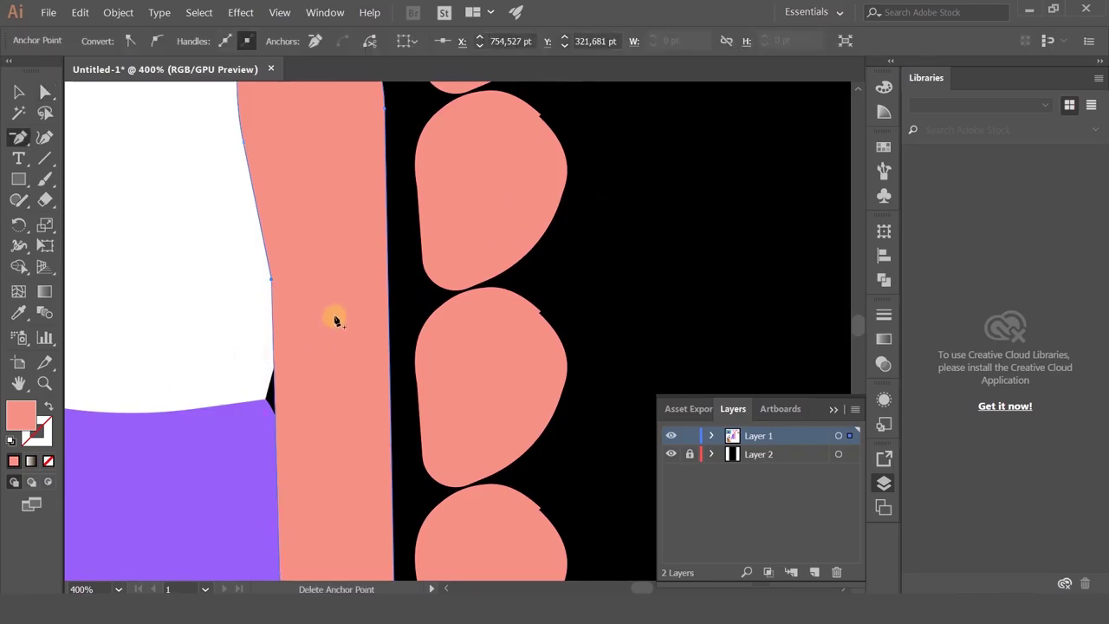
- Add an anchor on the arm's outer edge at elbow height and shift it outward to X 810.667 pt, Y 321.681 pt
scroll(336, 320, down, 2)
key(a)
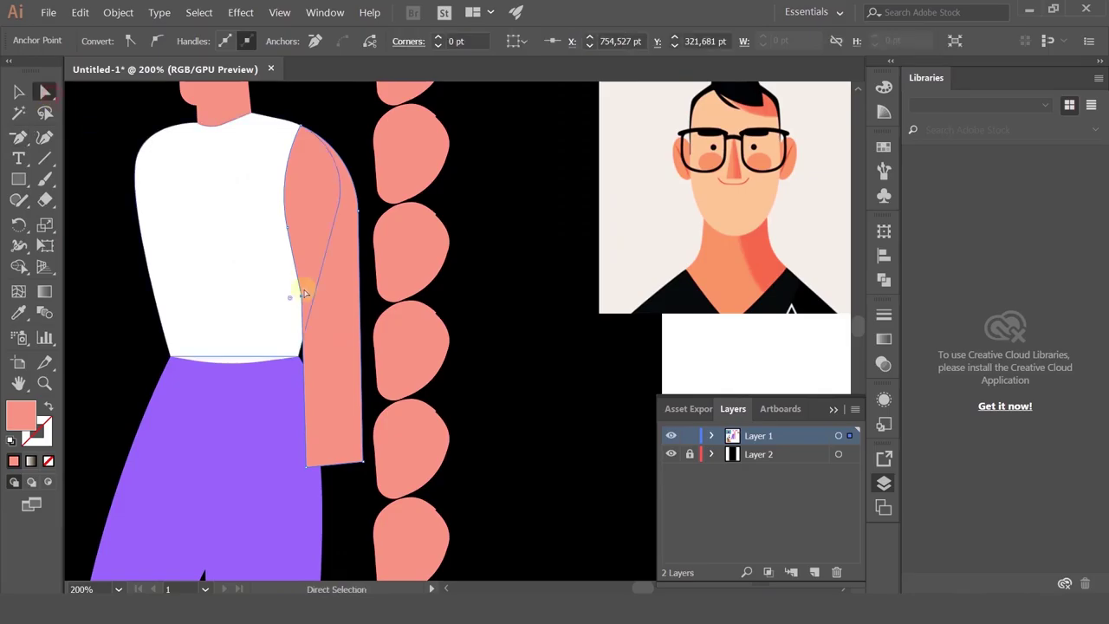
drag(304, 295, 358, 303)
key(plus)
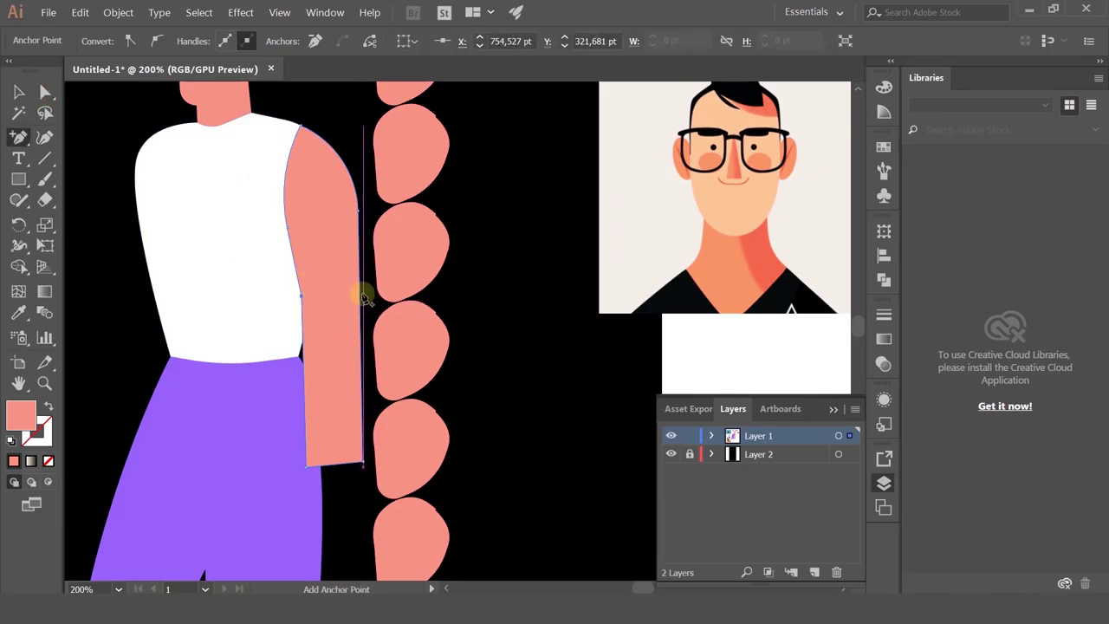
click(45, 91)
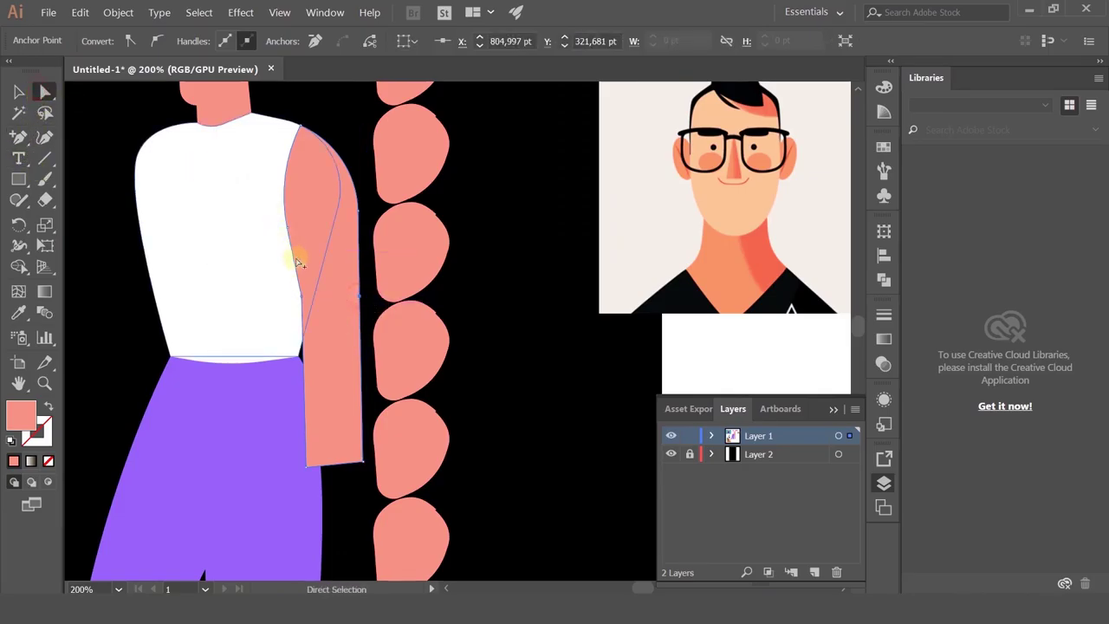
scroll(294, 251, up, 1)
drag(392, 318, 402, 315)
- Add an anchor below the outer elbow, move it to X 806.667 pt, Y 345.667 pt, and shift the inner elbow anchor to X 758 pt, Y 326.452 pt
key(plus)
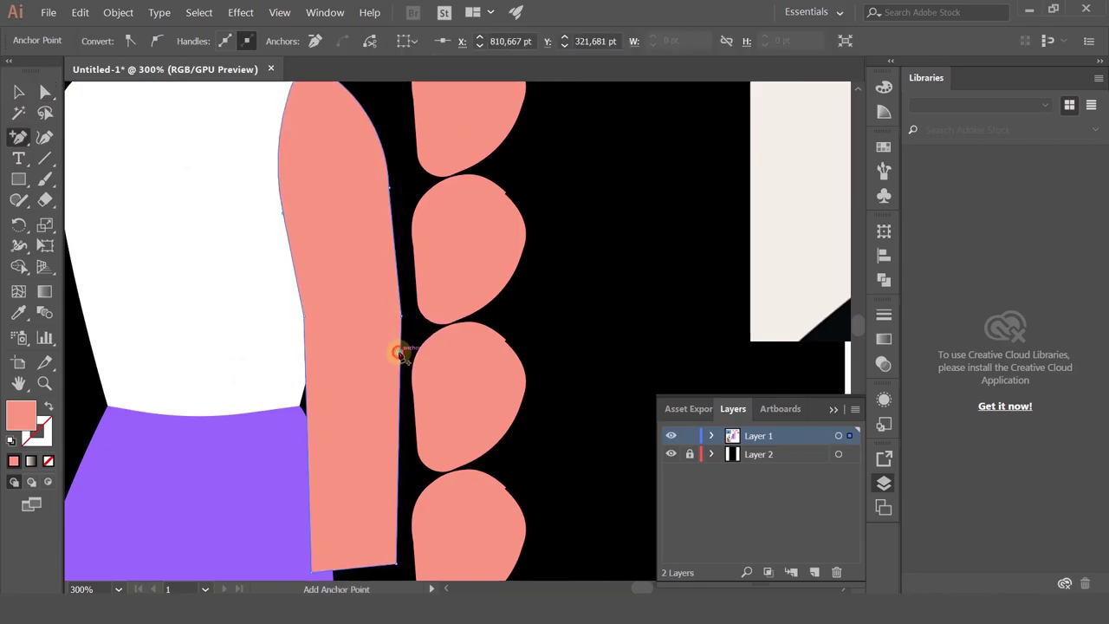
click(45, 91)
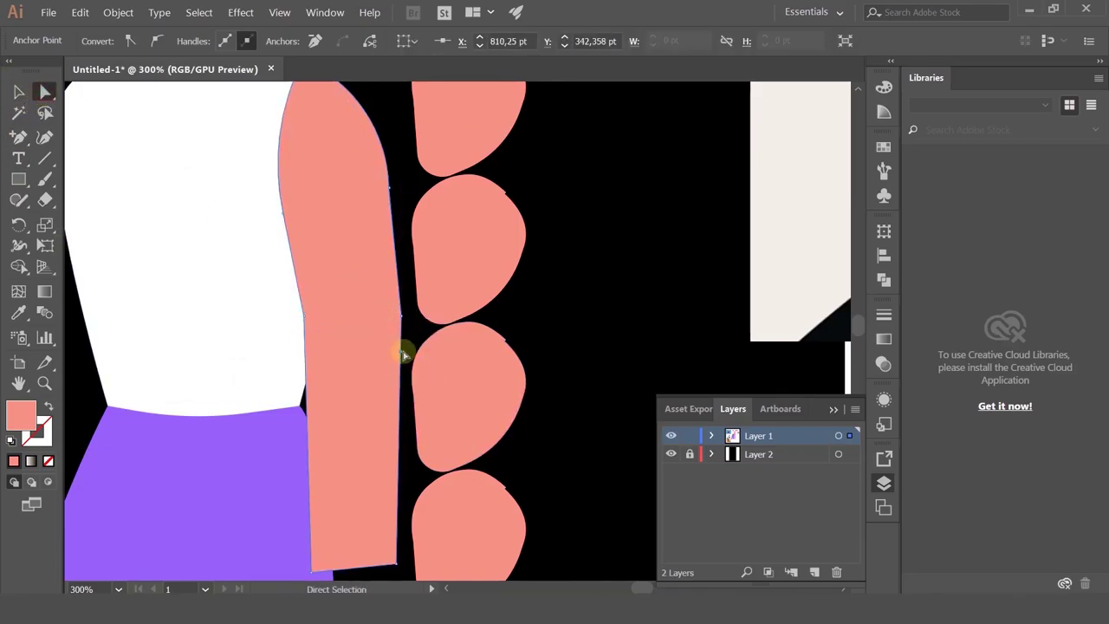
drag(403, 353, 358, 315)
scroll(395, 361, down, 1)
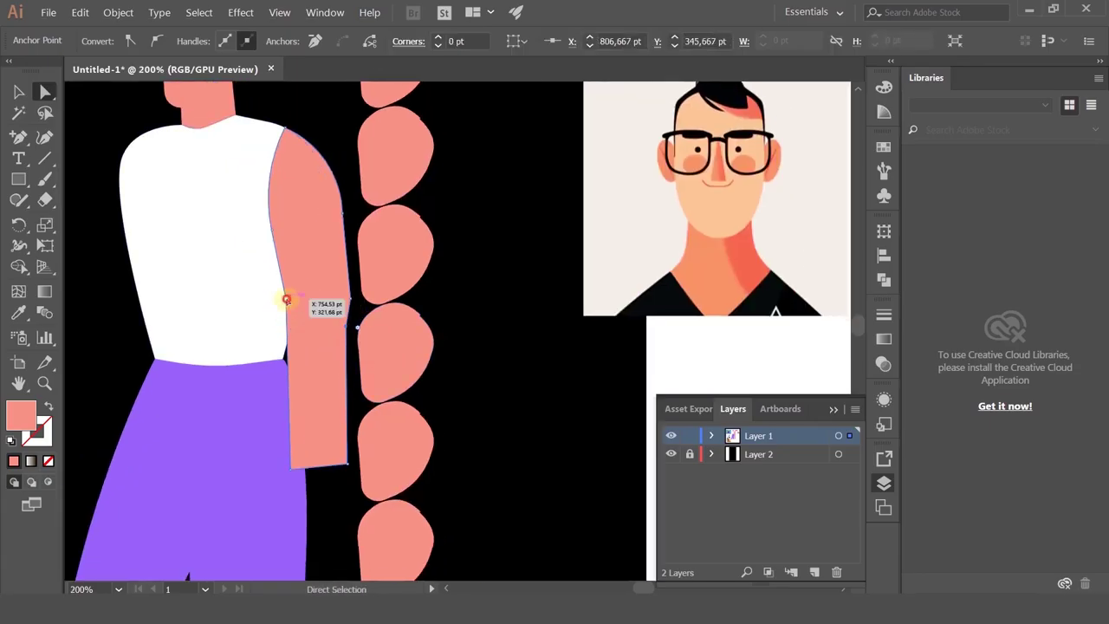
drag(286, 300, 289, 305)
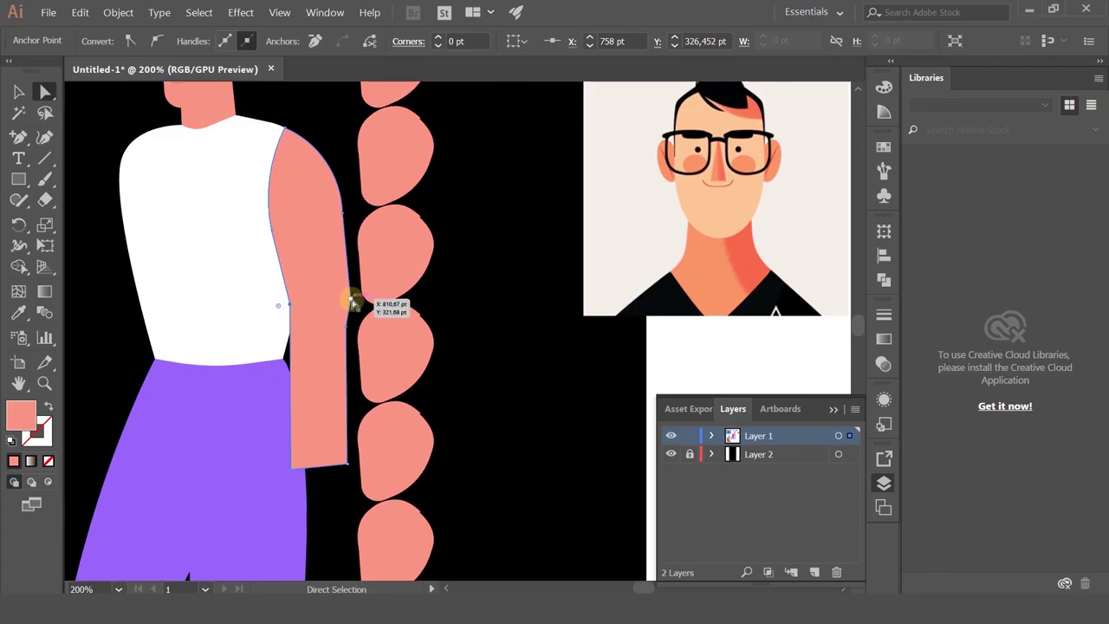
click(492, 408)
drag(495, 396, 553, 374)
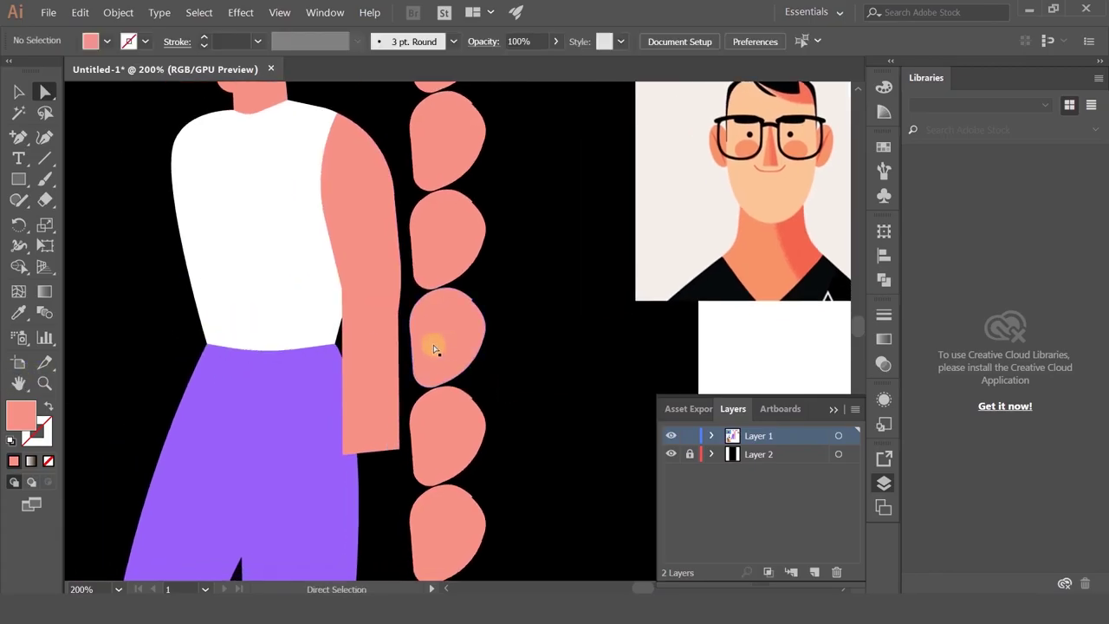
- Try nudging the wrist's outer corner anchor to X 807.782 pt, Y 464.667 pt, and undo the recent forearm edits
drag(368, 411, 332, 386)
click(332, 396)
mouse_move(364, 425)
mouse_down()
mouse_move(353, 428)
mouse_move(364, 428)
mouse_up()
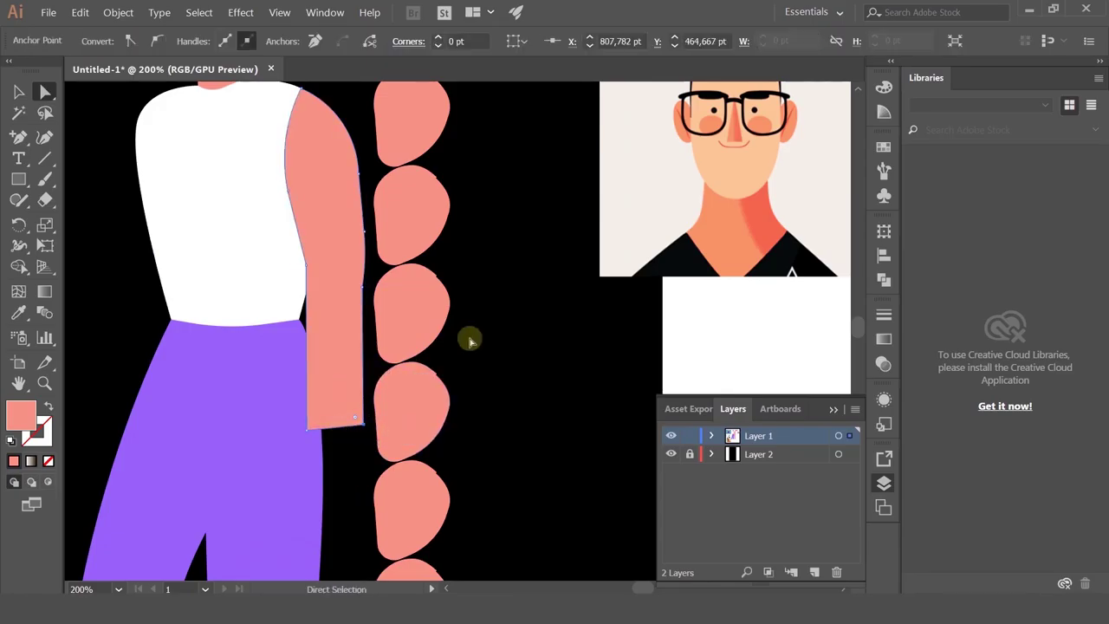
key(ctrl)
- Move the arm's inner elbow anchor to X 760 pt, Y 329.5 pt and add an anchor above it on the inner edge
click(359, 273)
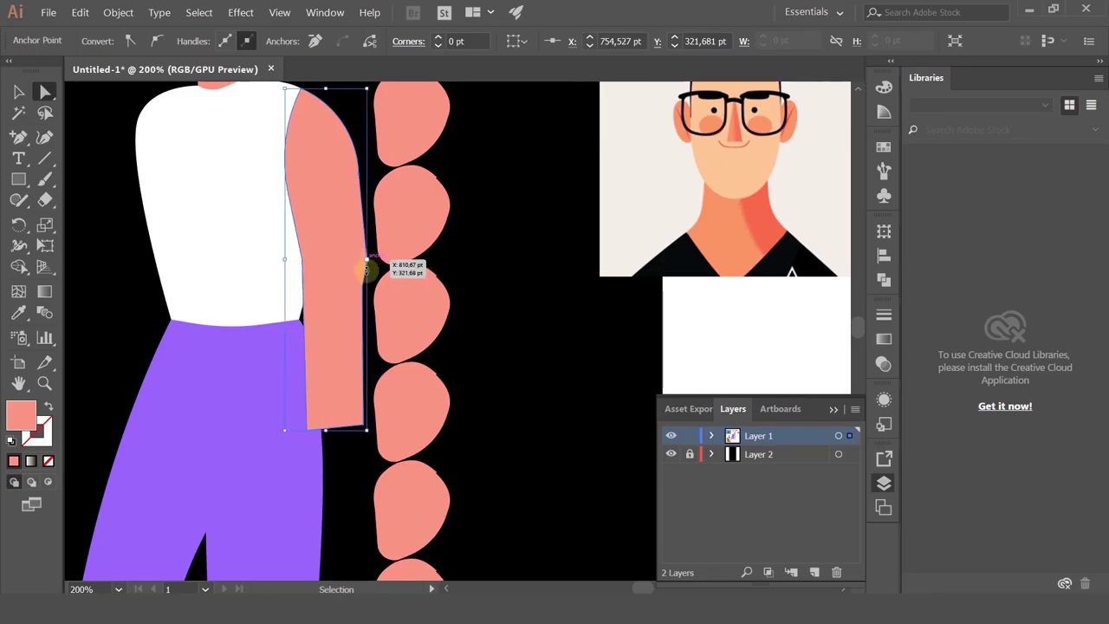
click(311, 273)
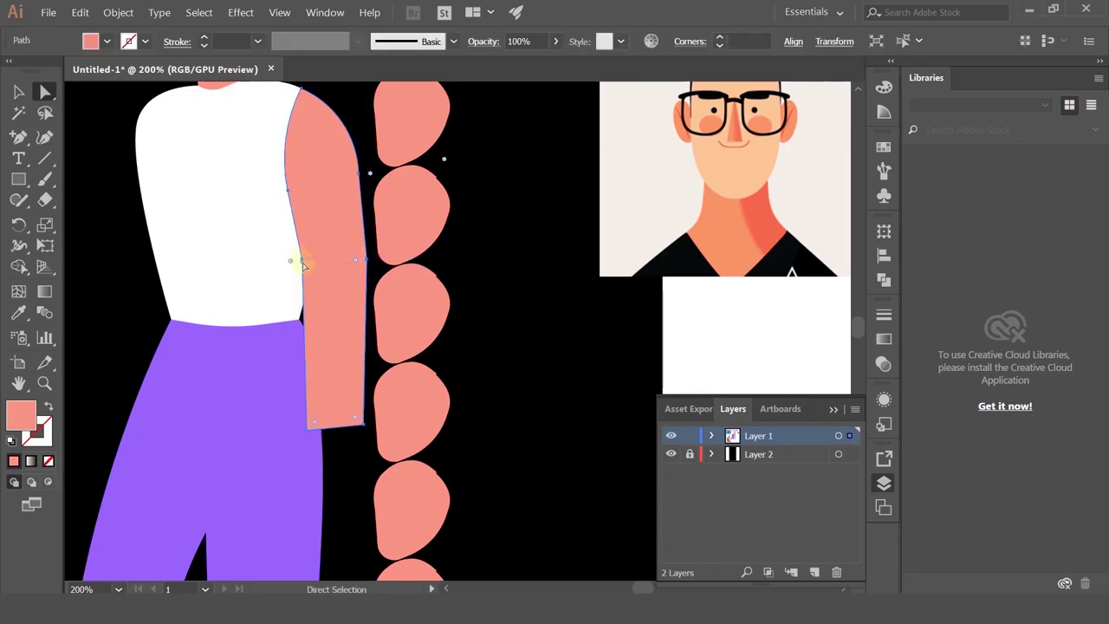
drag(302, 260, 309, 271)
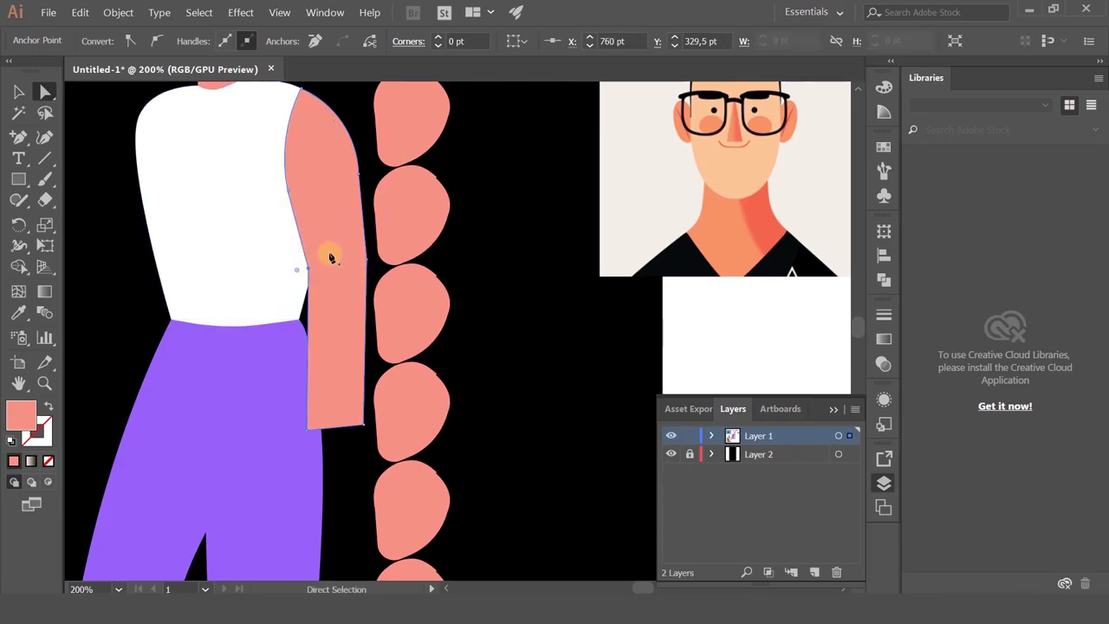
key(plus)
click(45, 91)
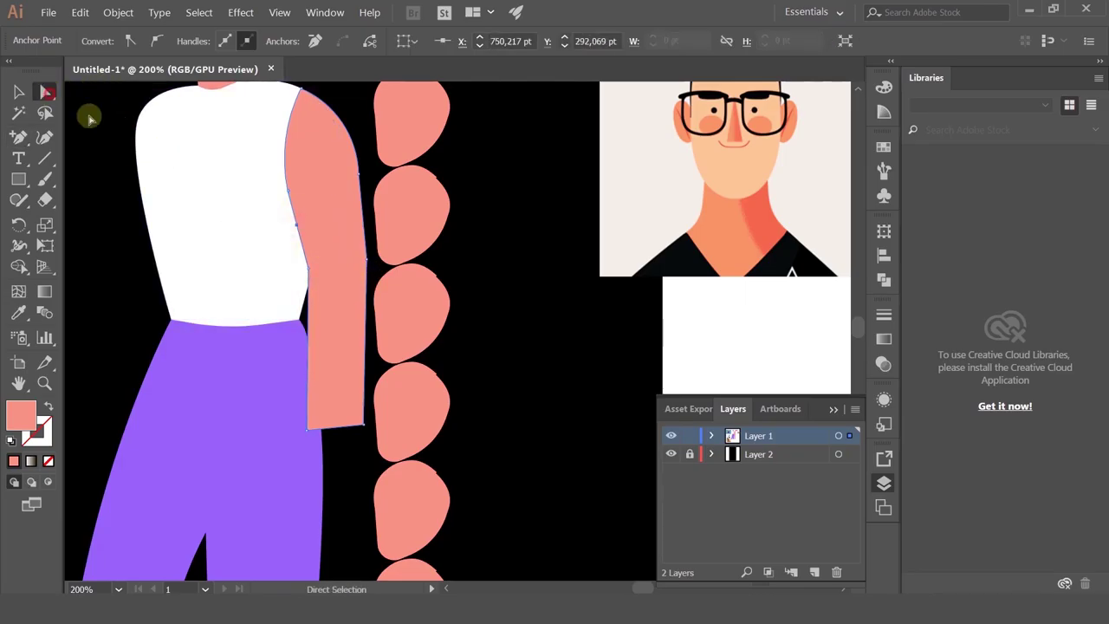
- Try moving the added inner-edge anchor to X 744.5 pt, Y 297.5 pt, and undo that move
drag(296, 228, 667, 92)
click(491, 309)
scroll(491, 310, down, 1)
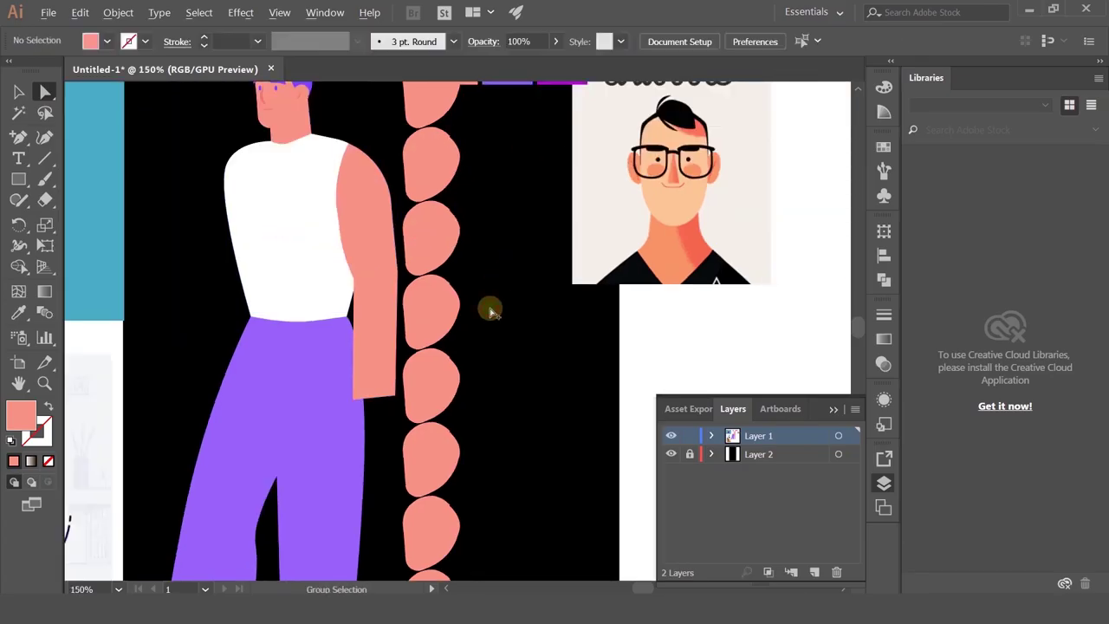
drag(491, 309, 556, 355)
key(ctrl+z)
key(ctrl+z)
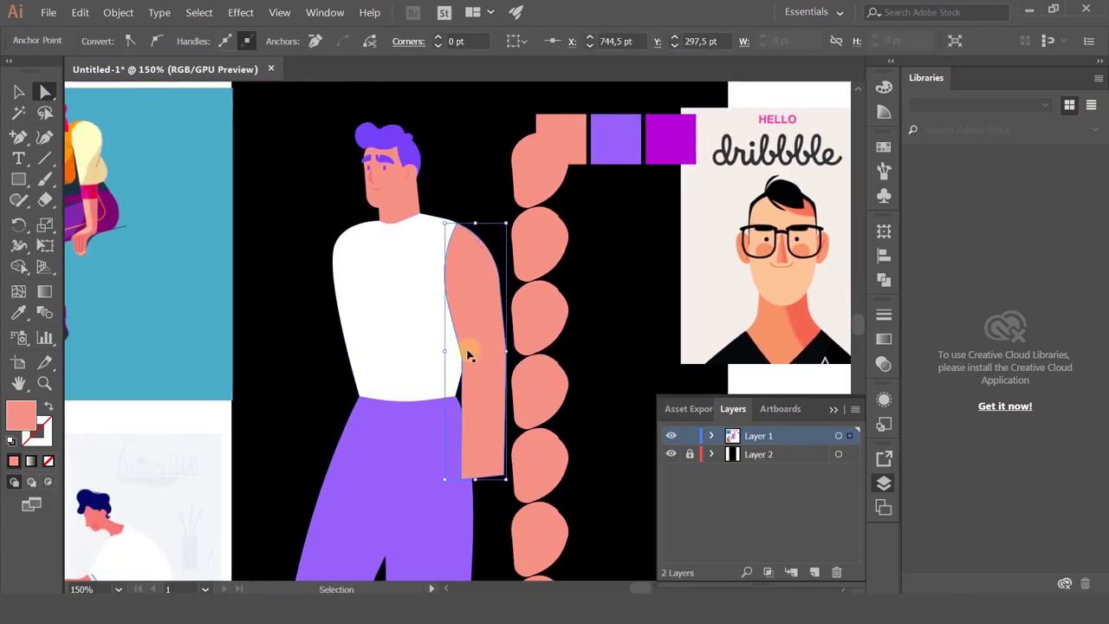
click(461, 257)
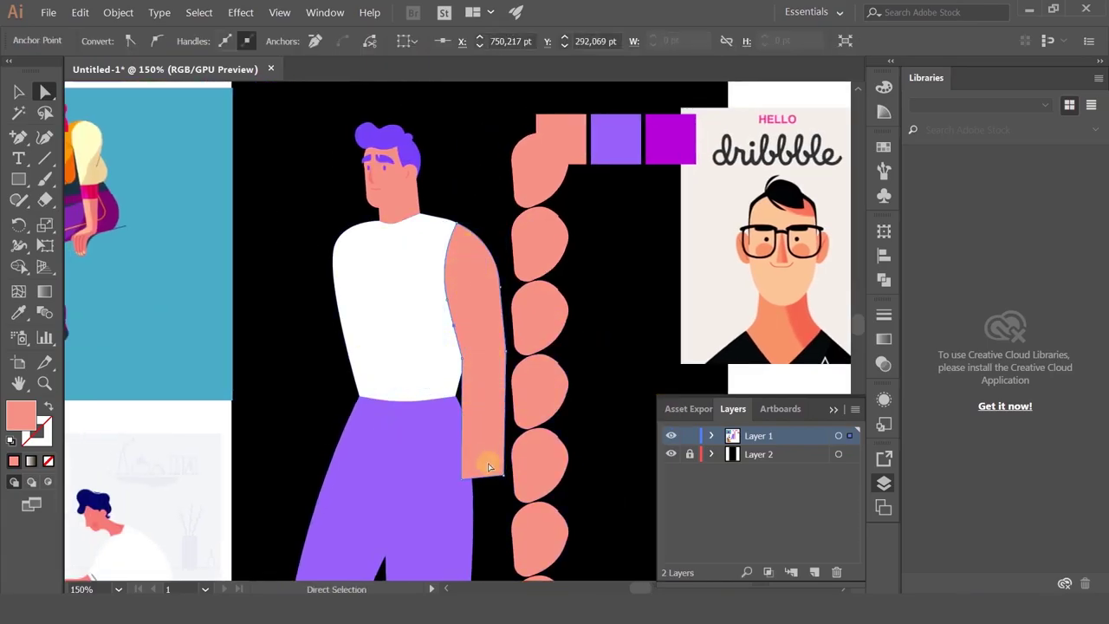
- Draw a bent three-point thumb path beside the wrist with the Pen tool and swap its skin-coloured fill to the stroke
scroll(489, 467, up, 2)
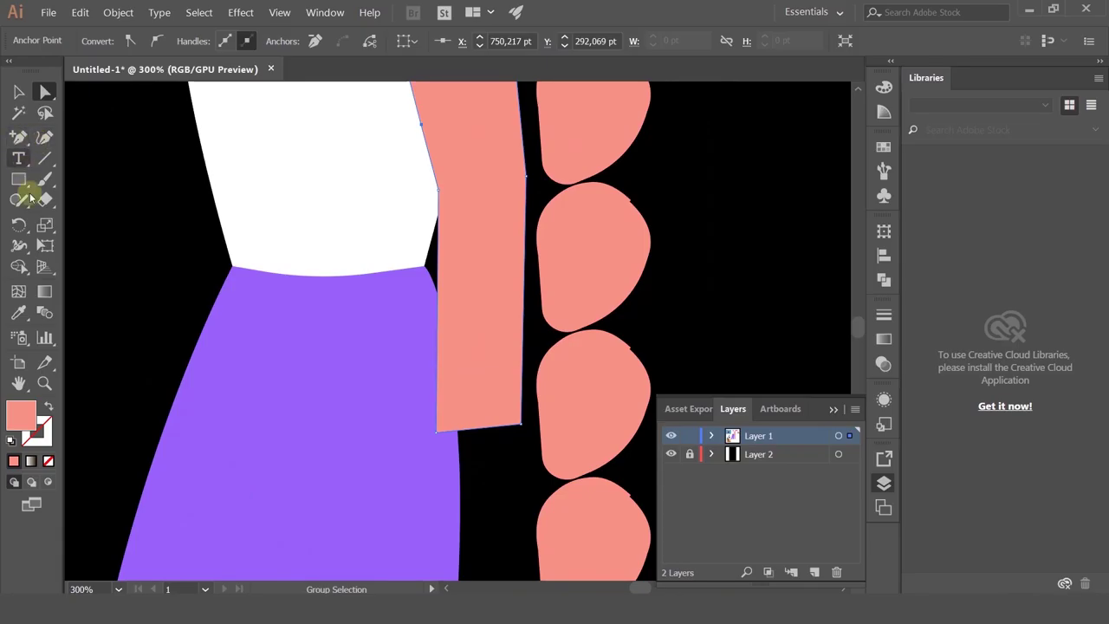
drag(19, 141, 65, 139)
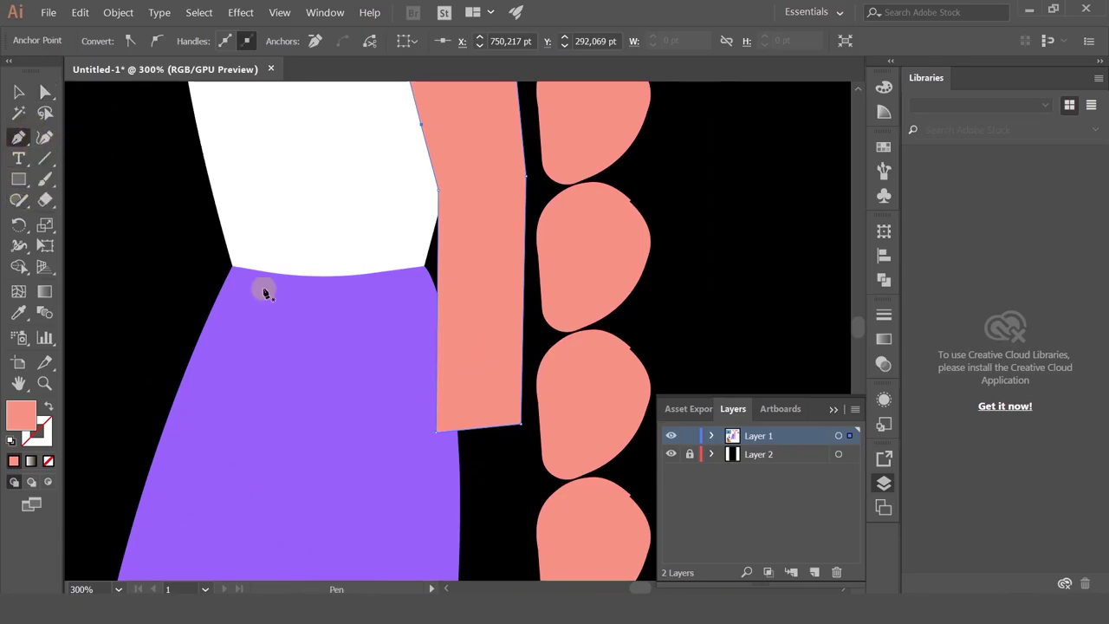
click(444, 376)
click(418, 408)
click(413, 436)
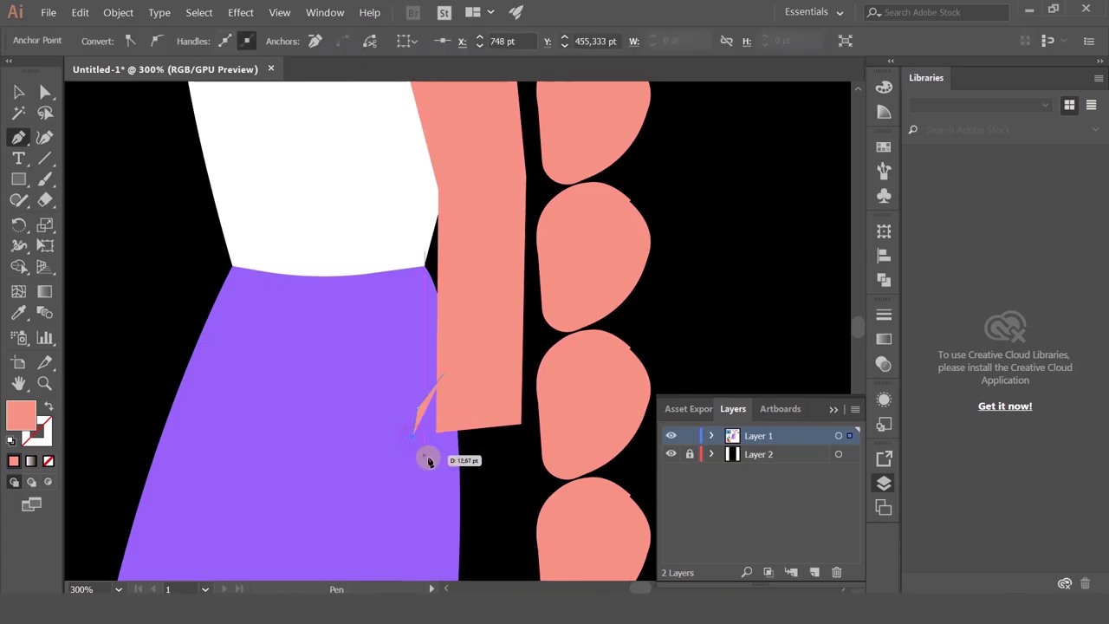
key(ctrl+z)
click(49, 406)
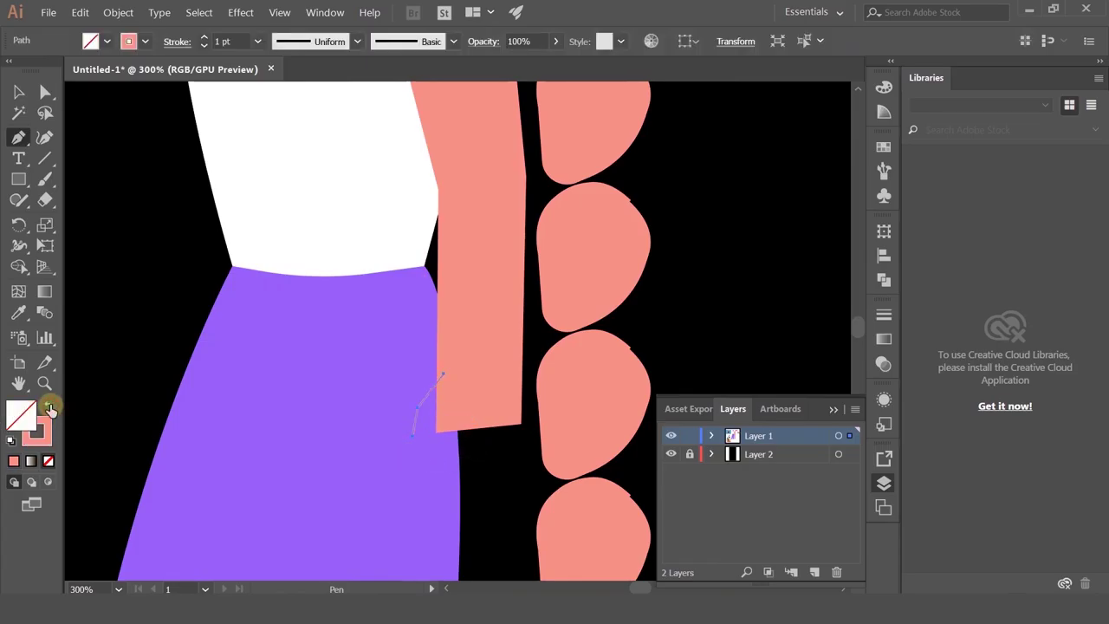
- Set the thumb path's stroke weight to 16 pt with a round cap
text(16)
key(Return)
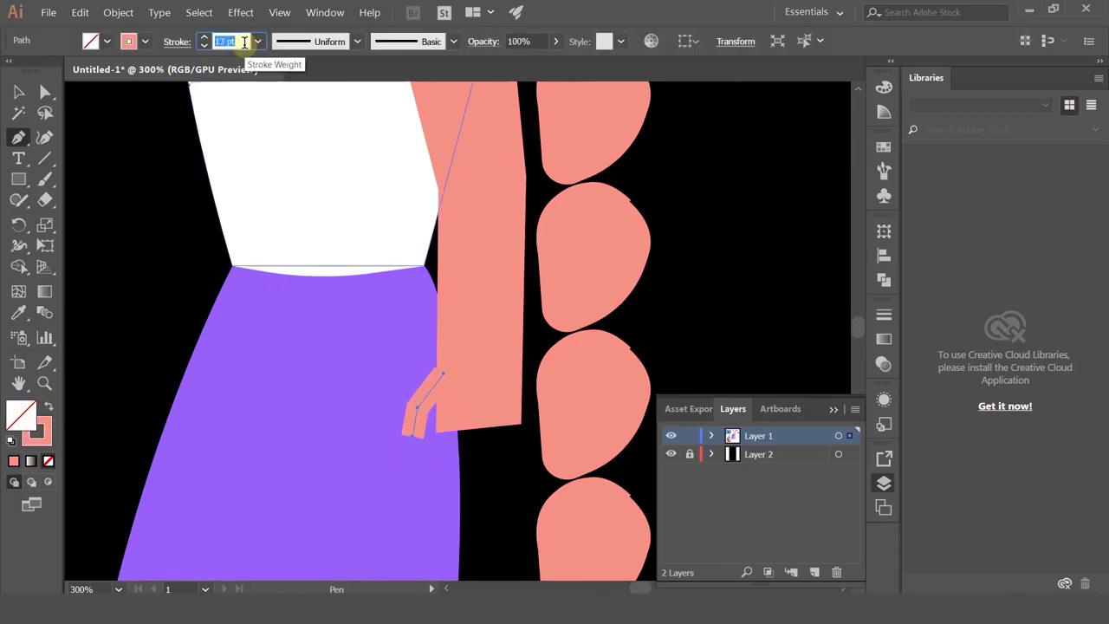
click(177, 42)
click(86, 84)
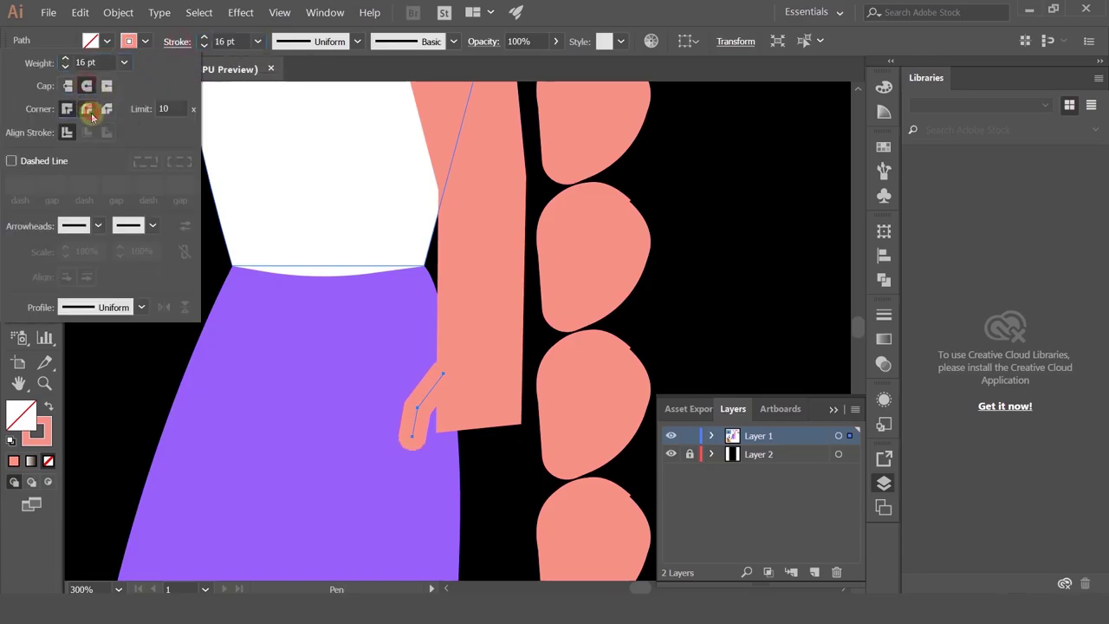
click(44, 546)
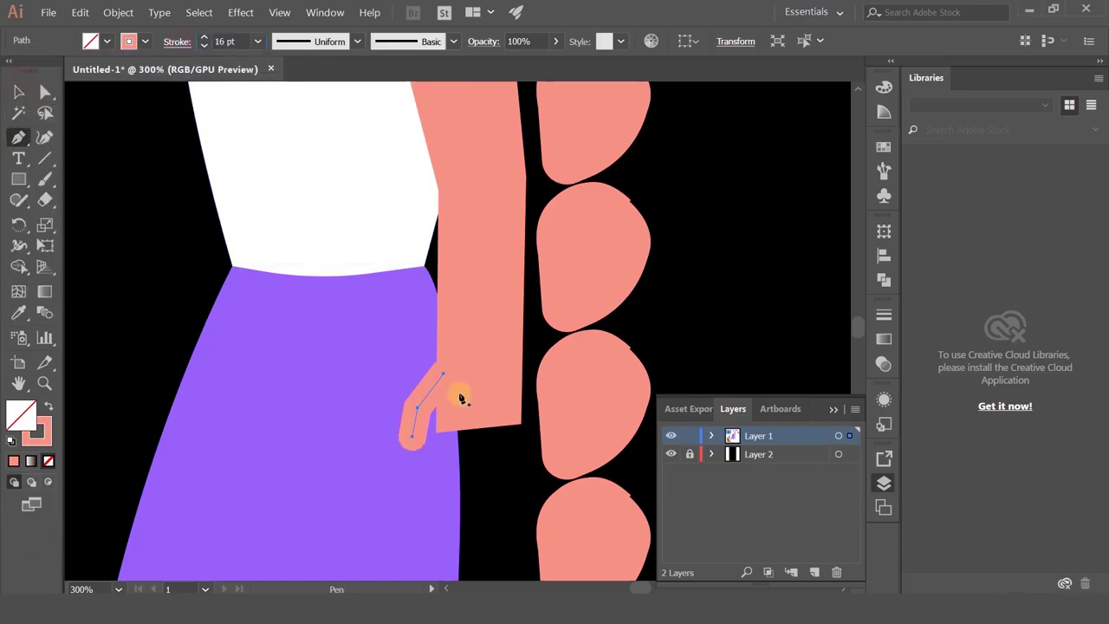
- Move the thumb slightly down and in towards the forearm so it overlaps the wrist more
scroll(438, 447, up, 2)
click(17, 92)
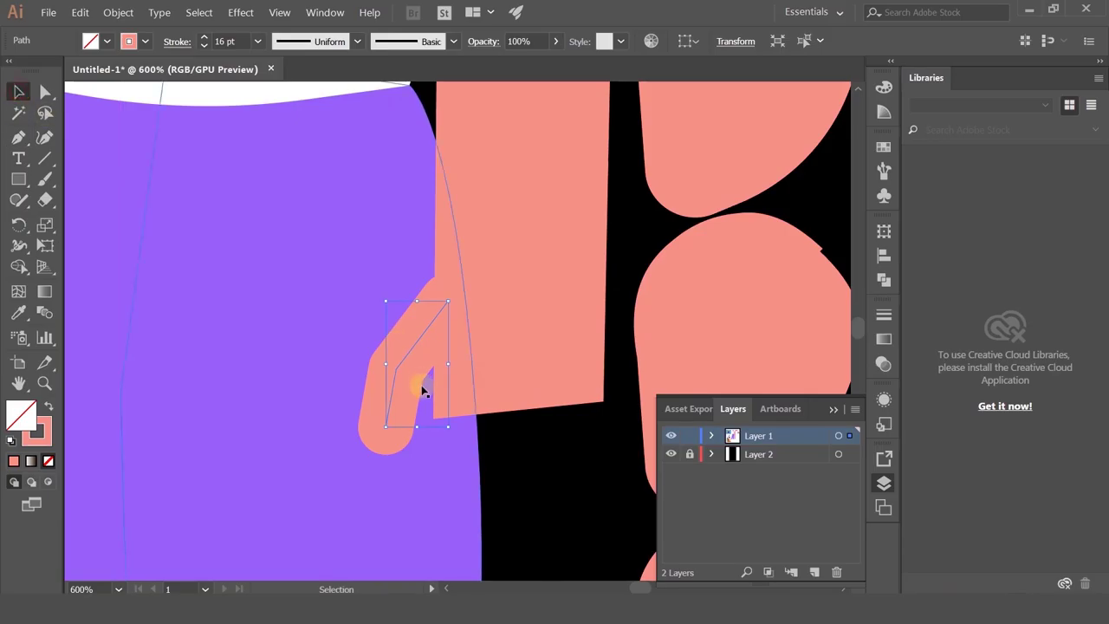
click(413, 351)
drag(413, 352, 430, 362)
scroll(430, 362, down, 5)
drag(298, 188, 286, 225)
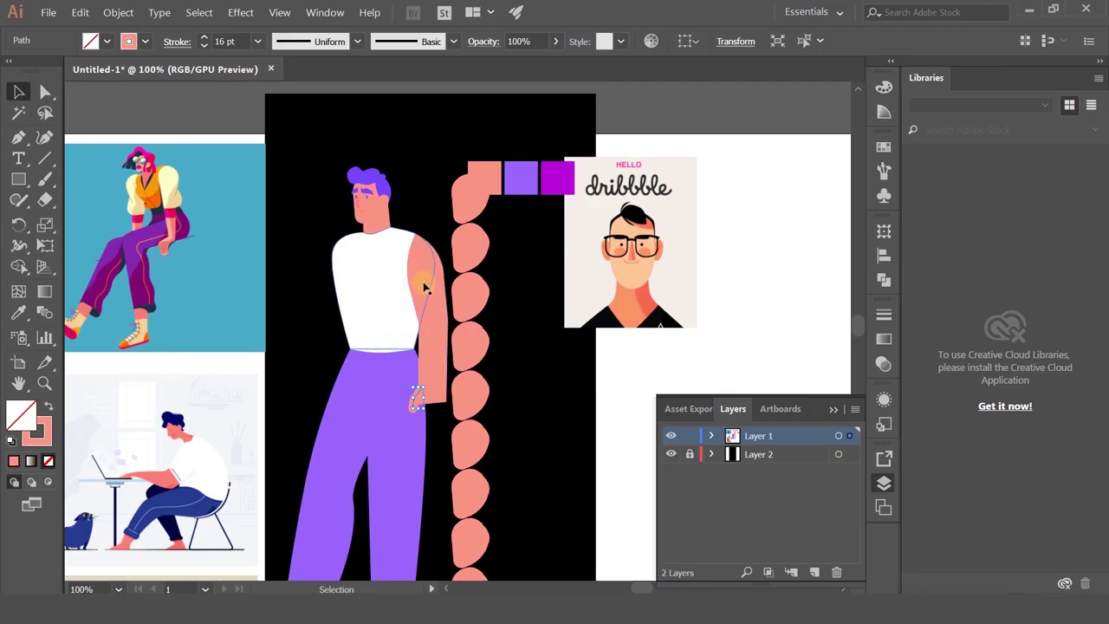
scroll(350, 197, up, 2)
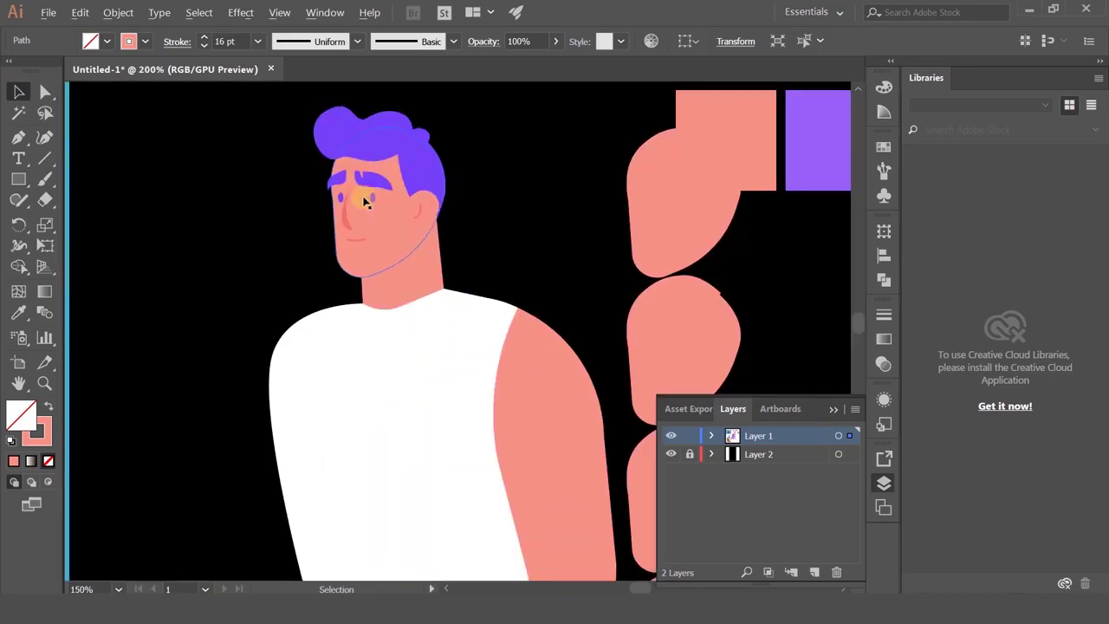
scroll(386, 175, down, 4)
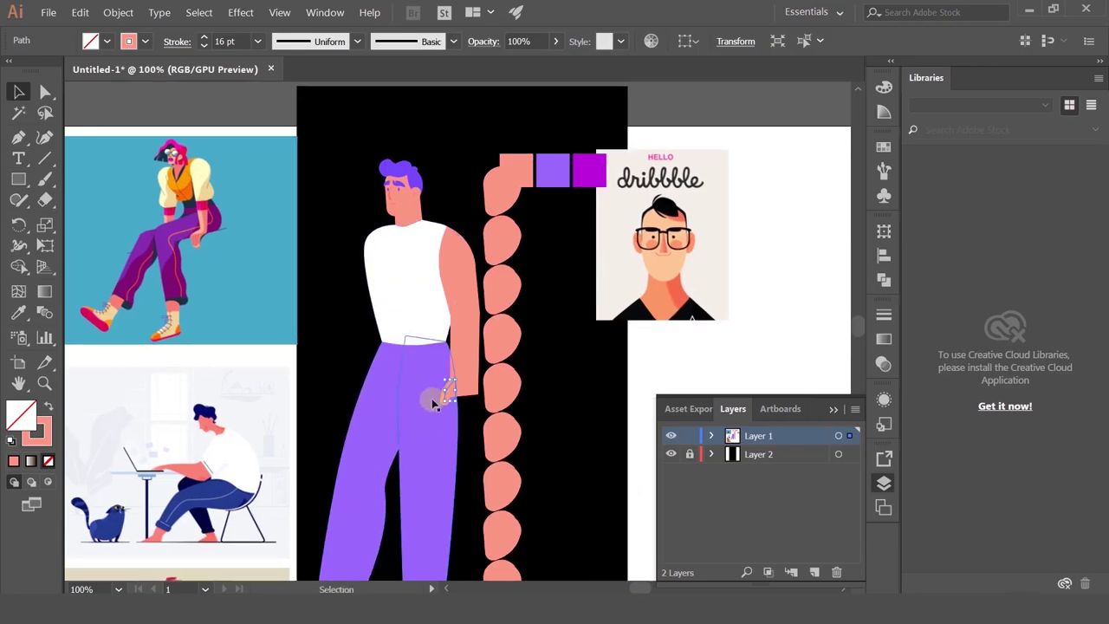
- Draw a bent three-point finger path just beside the thumb with the Pen tool, extending from the palm below the wrist
scroll(438, 385, up, 4)
scroll(326, 344, up, 1)
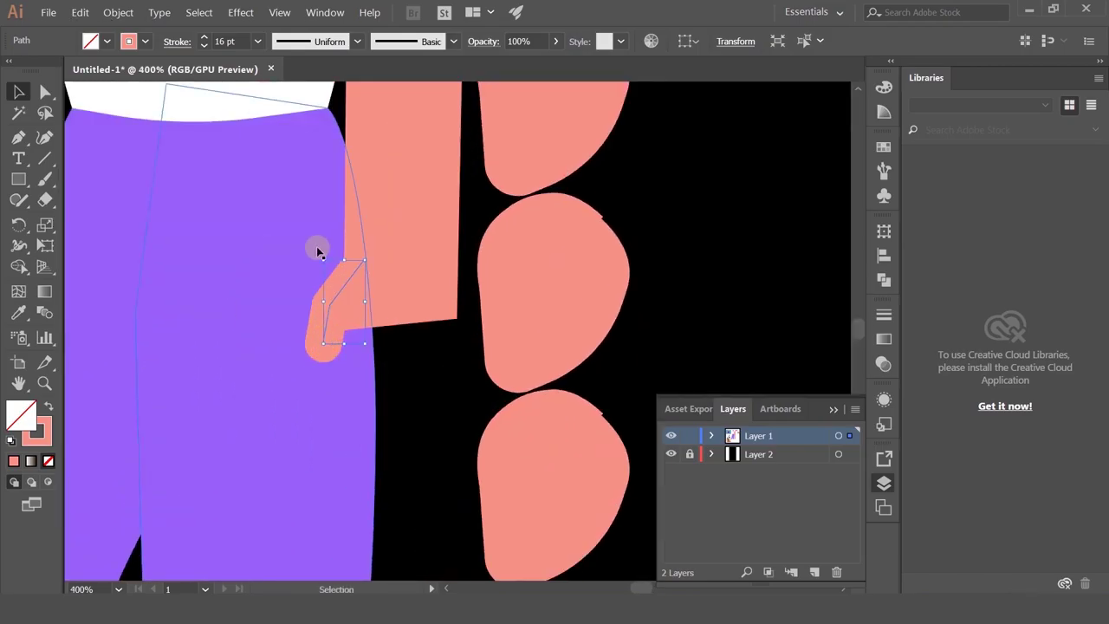
click(342, 356)
click(18, 137)
click(336, 300)
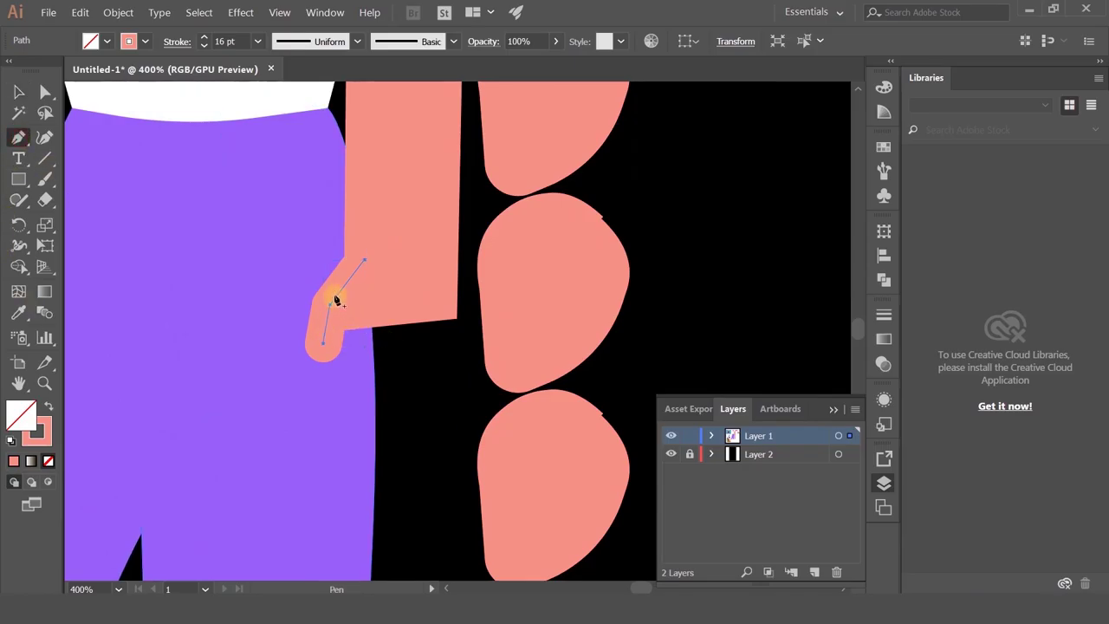
drag(339, 381, 346, 406)
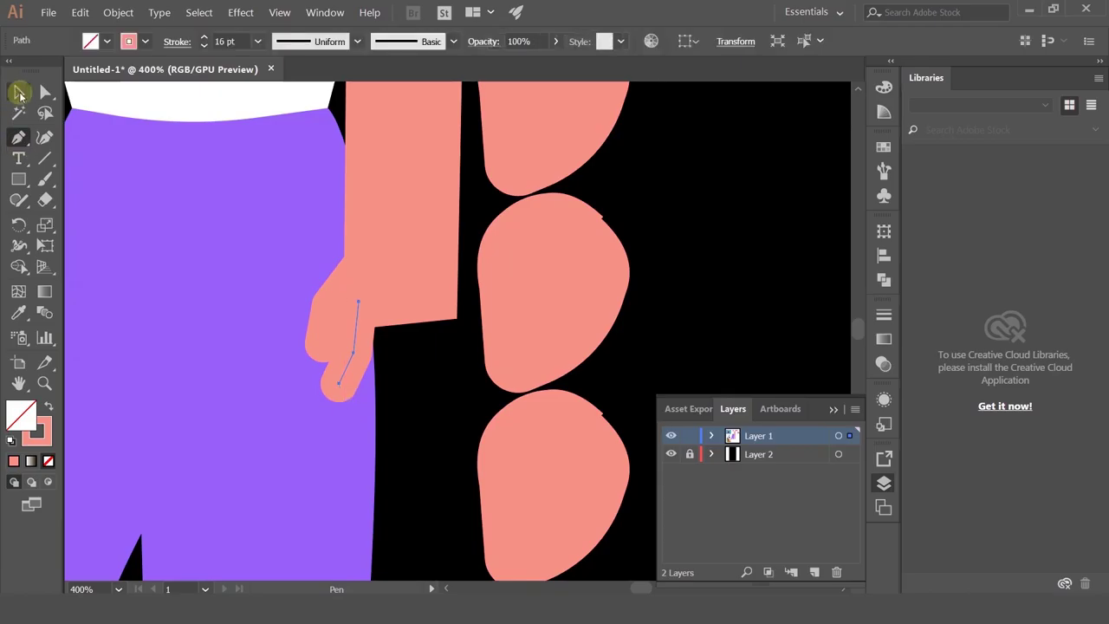
- Duplicate the finger path sideways across the palm and repeat the copy until the hand has four evenly spaced fingers
click(19, 92)
click(354, 342)
drag(354, 342, 382, 342)
key(ctrl+d)
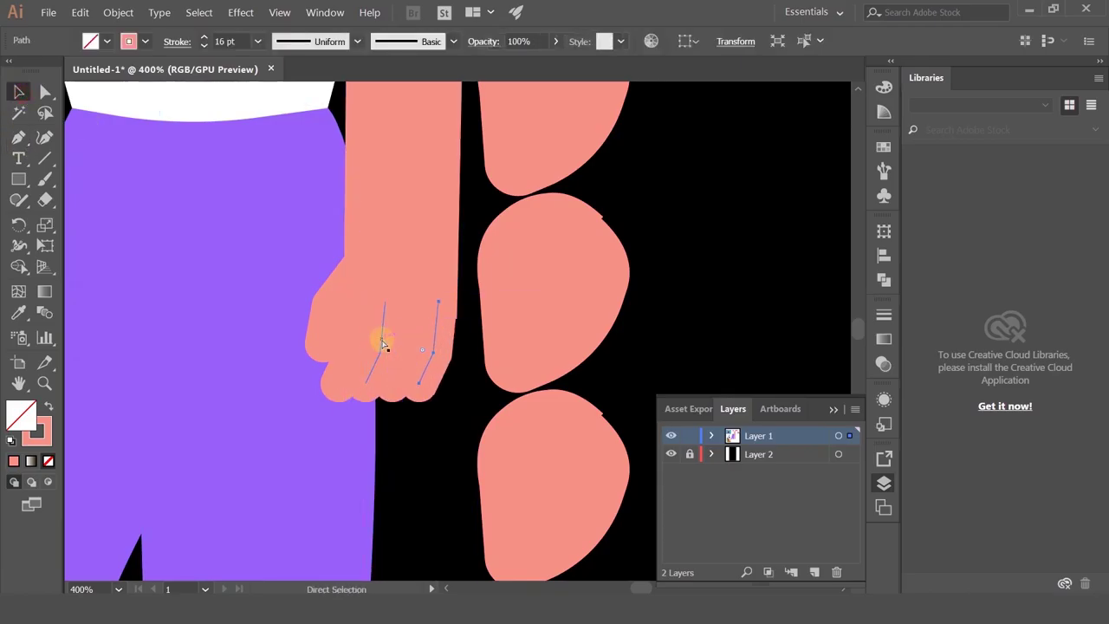
- Try moving the whole outermost finger slightly up and outward
scroll(452, 350, down, 2)
scroll(444, 358, up, 1)
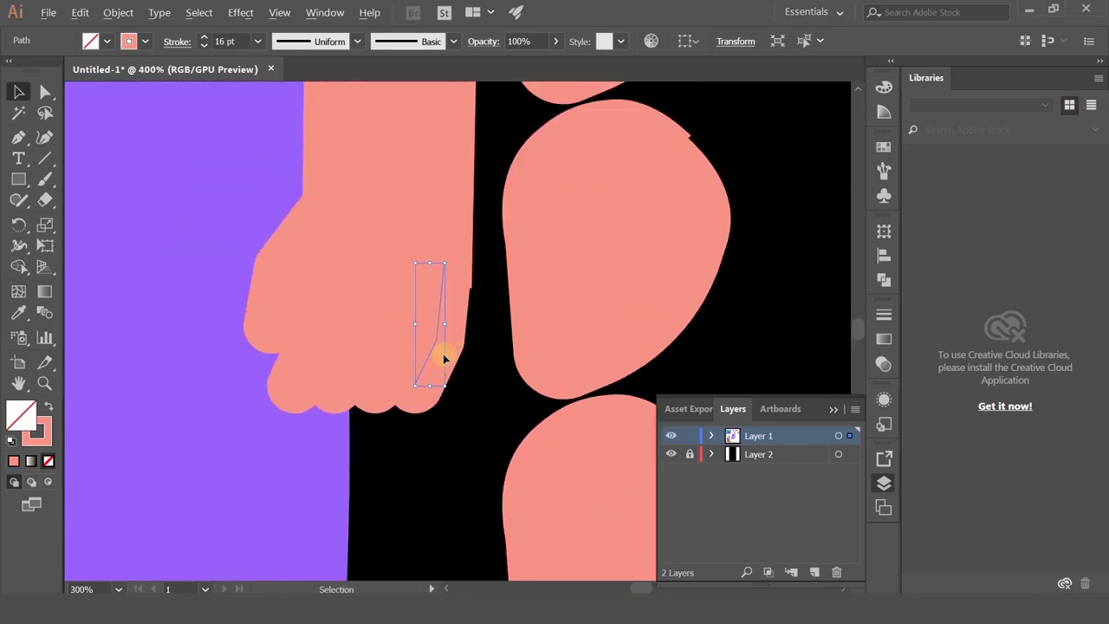
drag(438, 329, 444, 320)
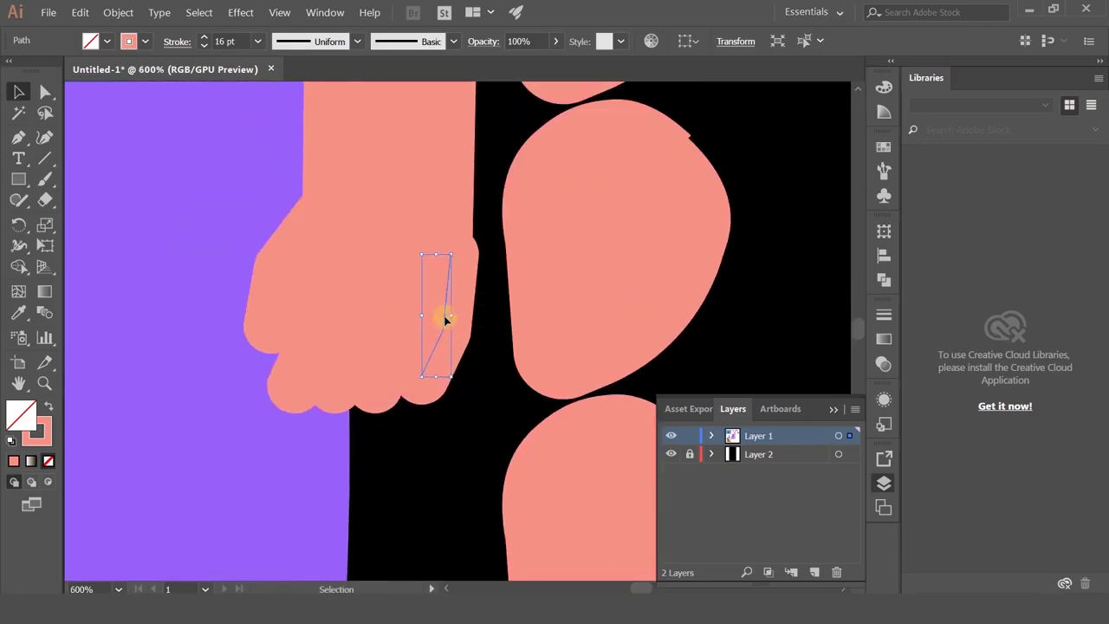
- Reshape the outermost finger by moving its top anchor to X 798.915 pt, Y 456.567 pt and its middle anchor to X 797.833 pt, Y 479 pt
click(45, 91)
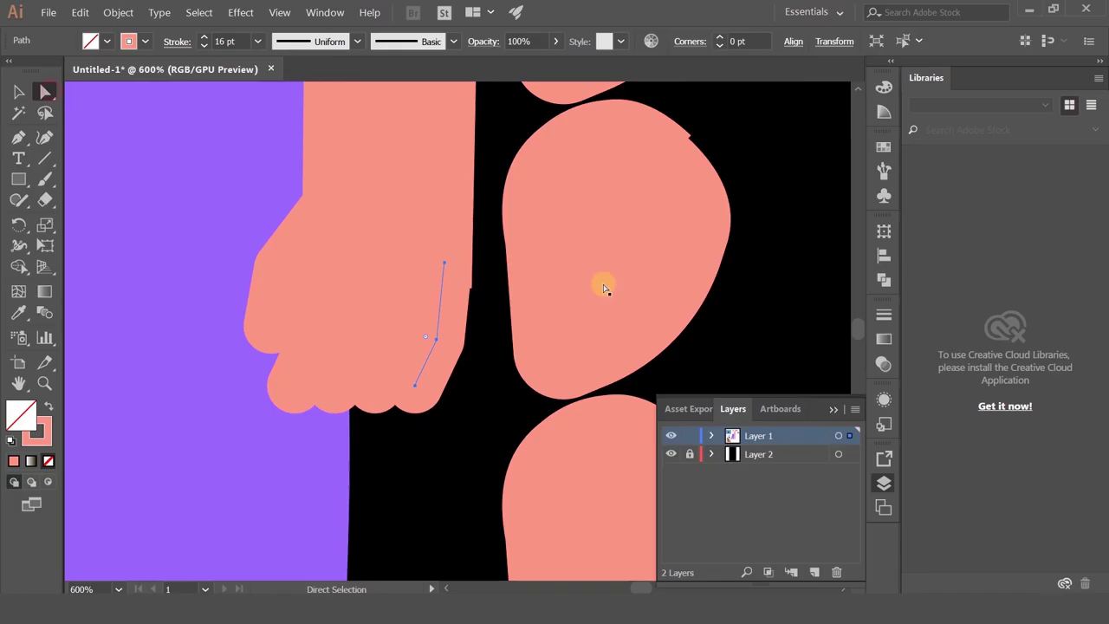
click(441, 260)
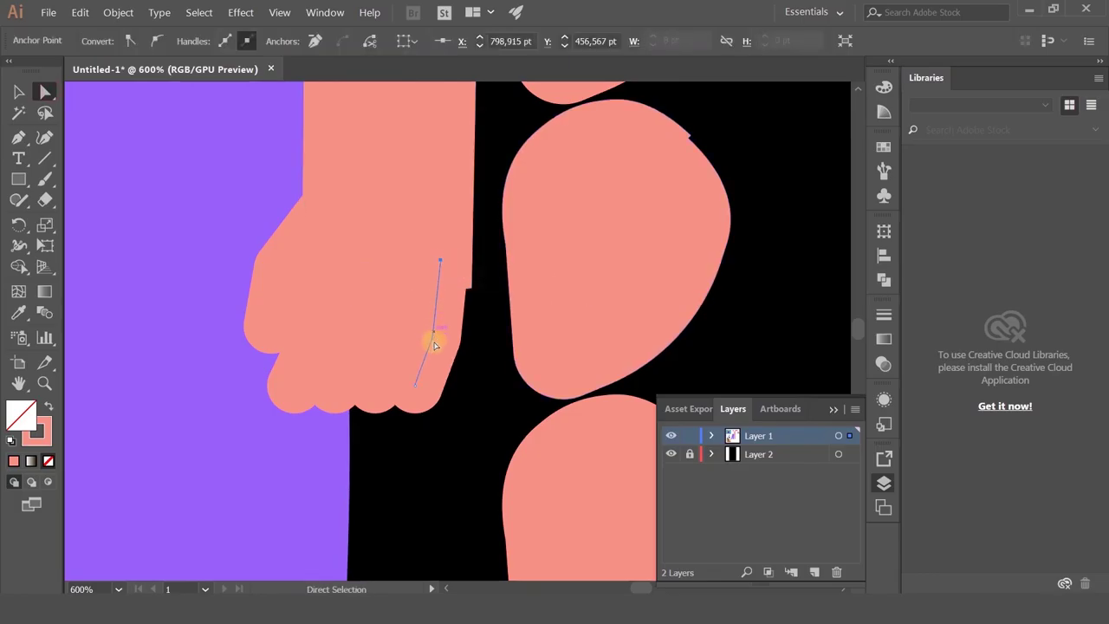
drag(433, 337, 438, 339)
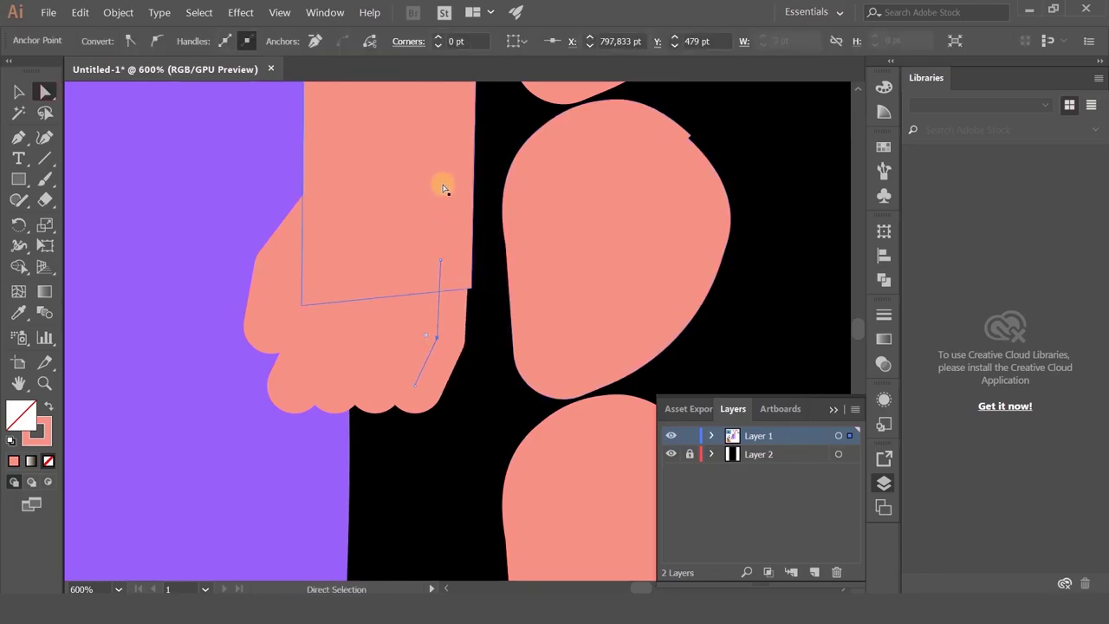
- Move the forearm's lower outer corner anchor slightly inward so the wrist edge lines up with the outermost finger
click(444, 183)
drag(473, 291, 460, 283)
scroll(473, 294, up, 3)
click(471, 300)
scroll(469, 295, down, 2)
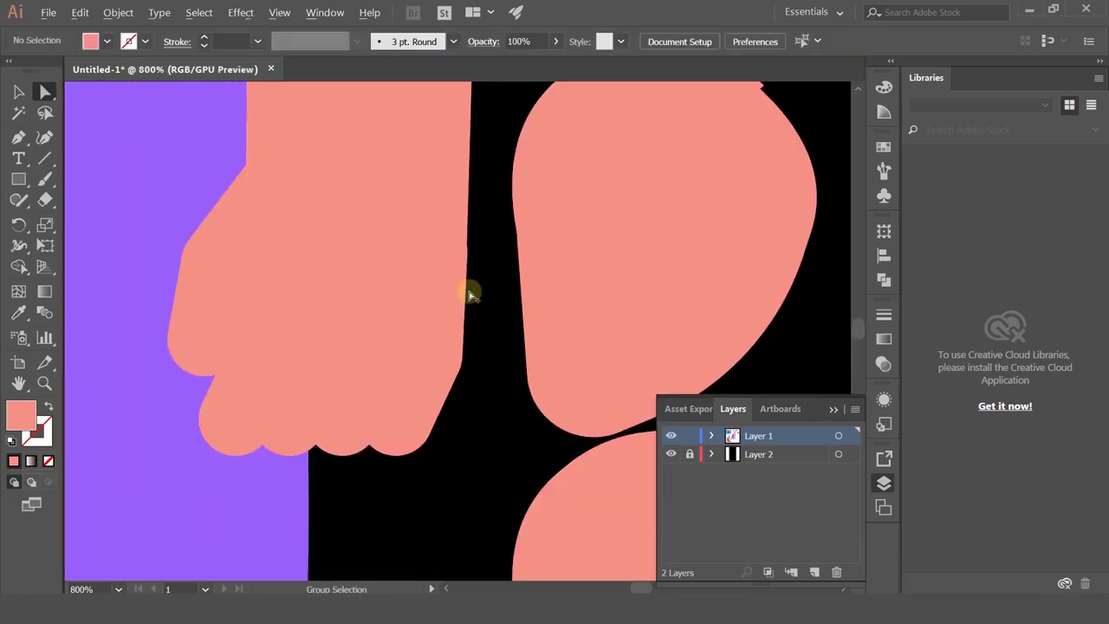
scroll(469, 295, down, 1)
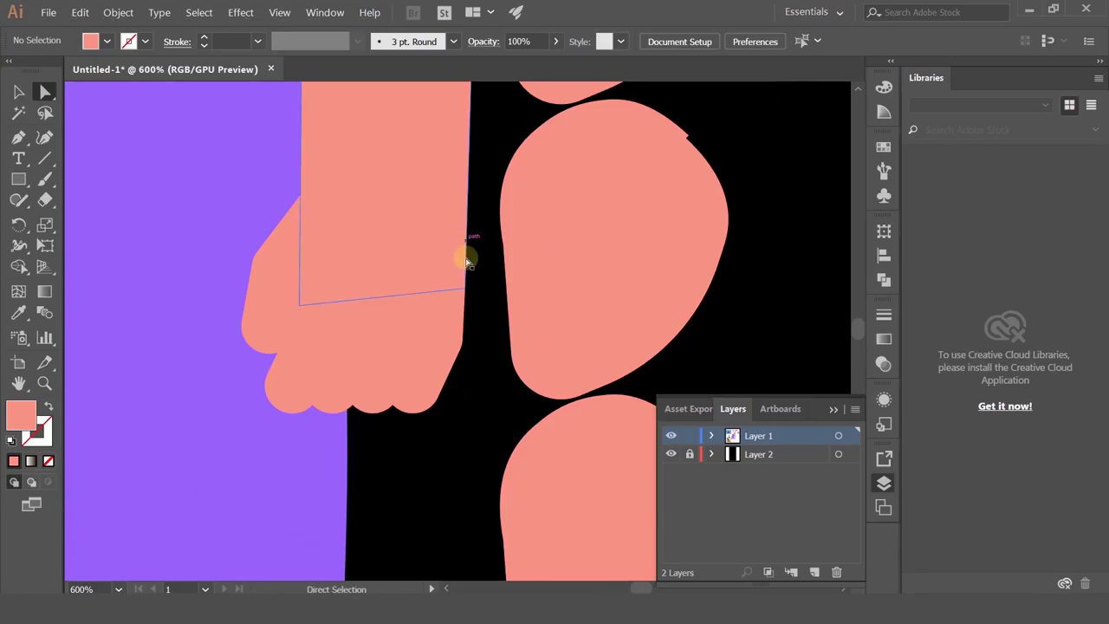
- Try lowering the tip anchor of the second finger from the thumb side slightly
click(332, 384)
drag(331, 384, 334, 391)
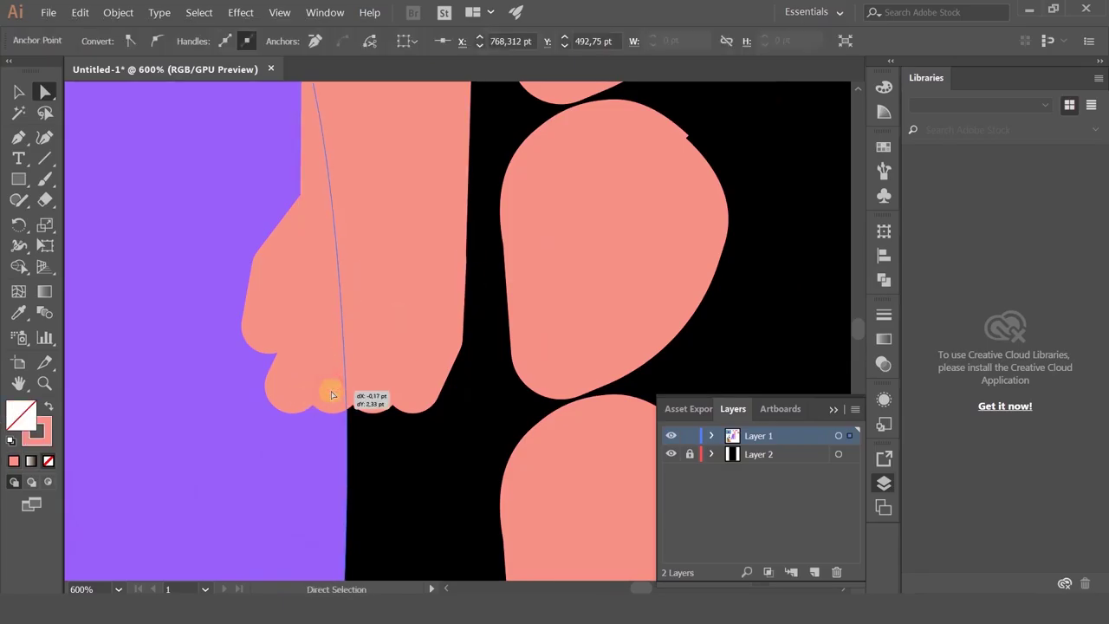
click(345, 392)
- Try pulling the outermost finger's tip up and inward and its middle anchor to X 796.5 pt, Y 478 pt, and undo these moves
click(420, 379)
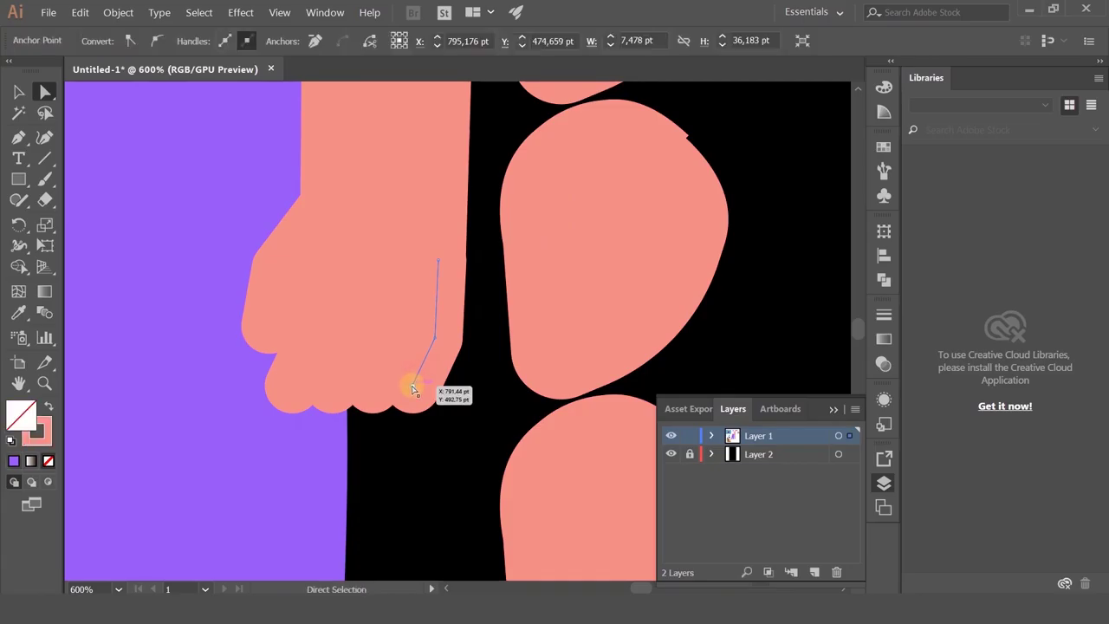
drag(413, 386, 431, 338)
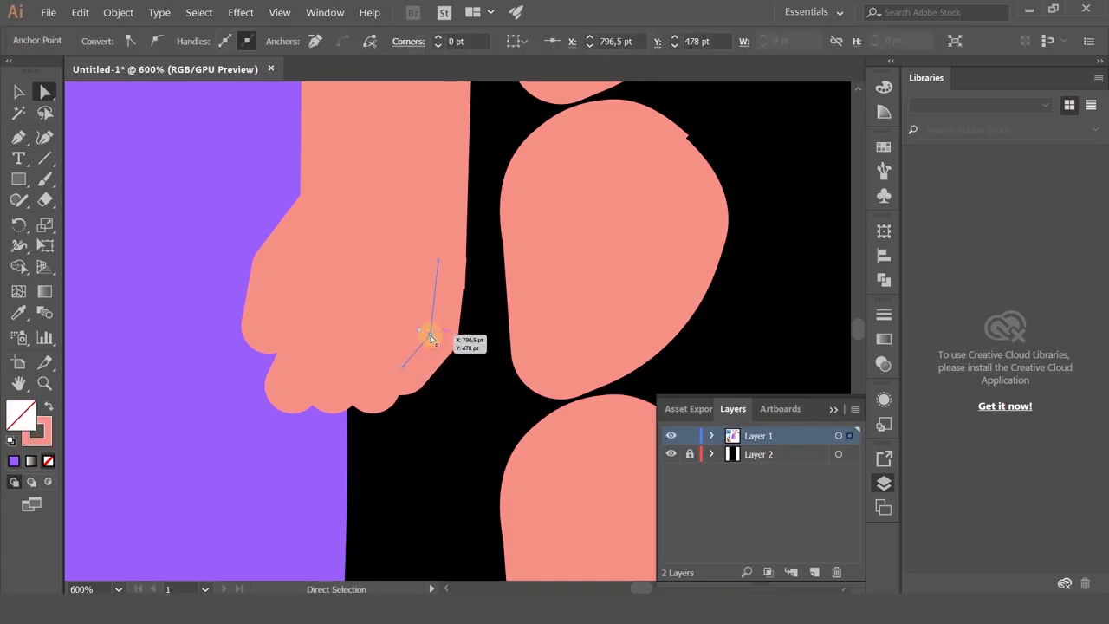
scroll(433, 337, down, 4)
scroll(454, 352, up, 4)
key(ctrl+z)
key(ctrl+z)
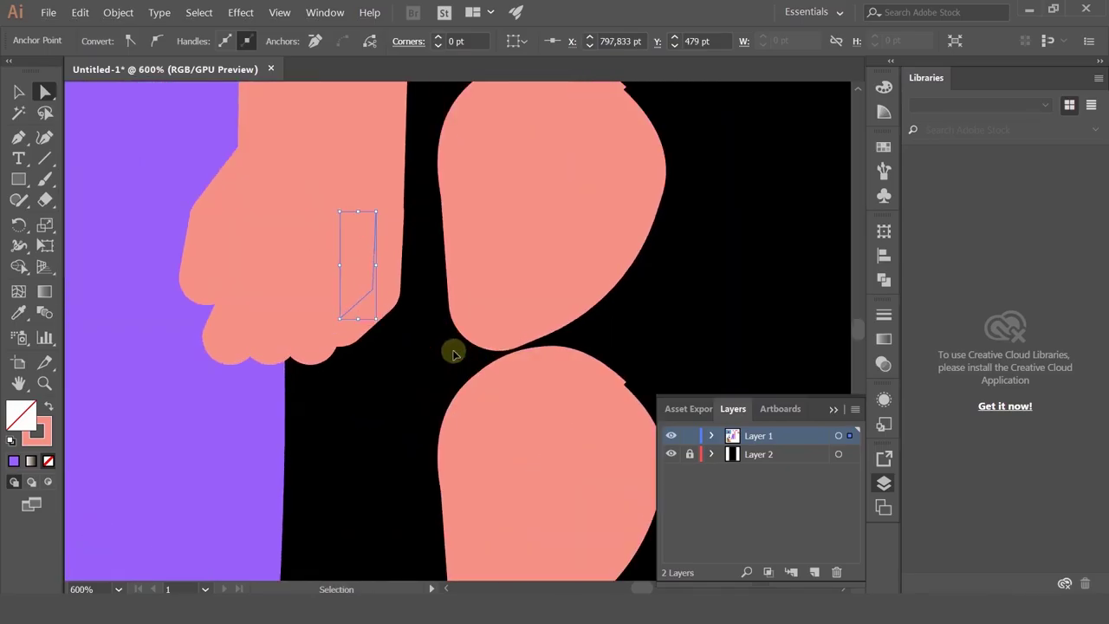
key(ctrl)
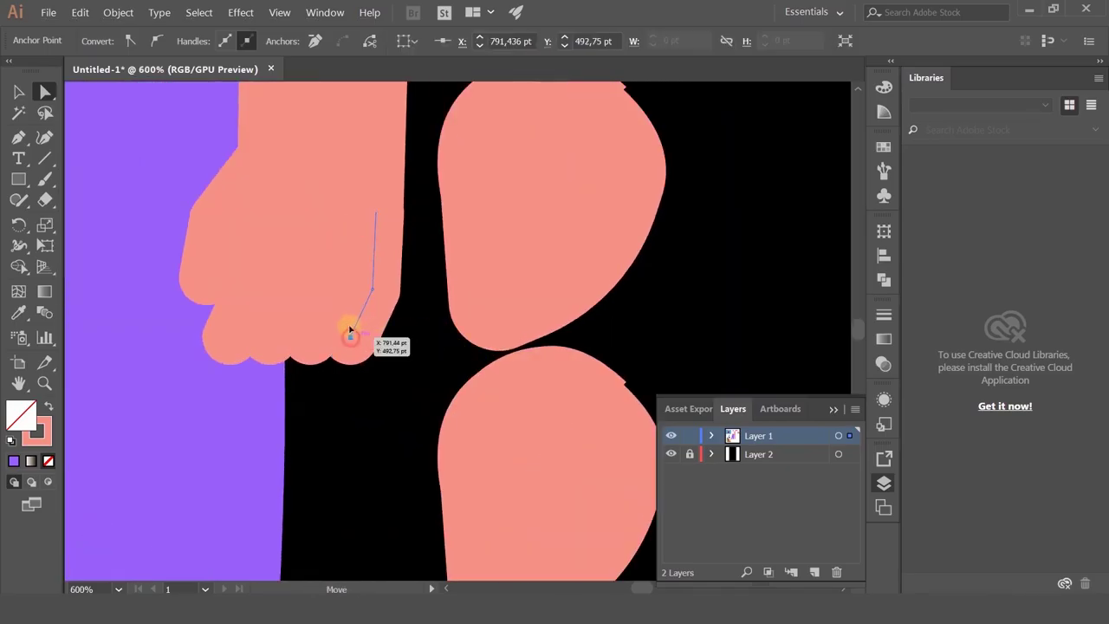
- Shorten the outermost finger by raising its tip anchor to X 791.436 pt, Y 489.5 pt
drag(350, 329, 311, 350)
scroll(377, 343, down, 4)
scroll(381, 337, up, 2)
scroll(286, 350, up, 2)
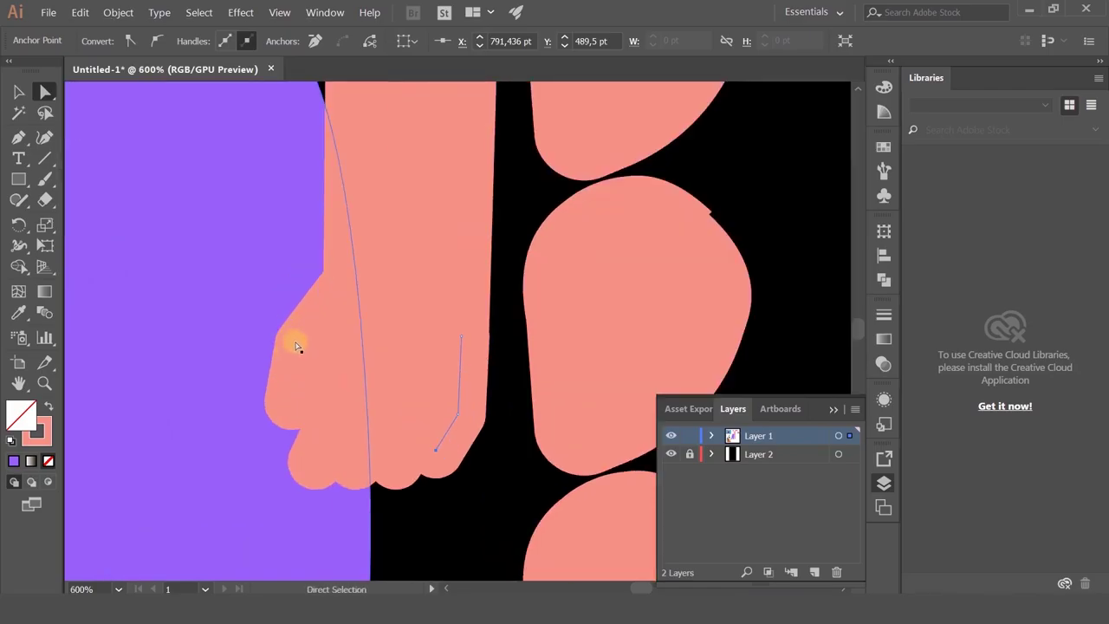
- Select the middle anchor at the bend of the thumb path
click(296, 349)
click(302, 355)
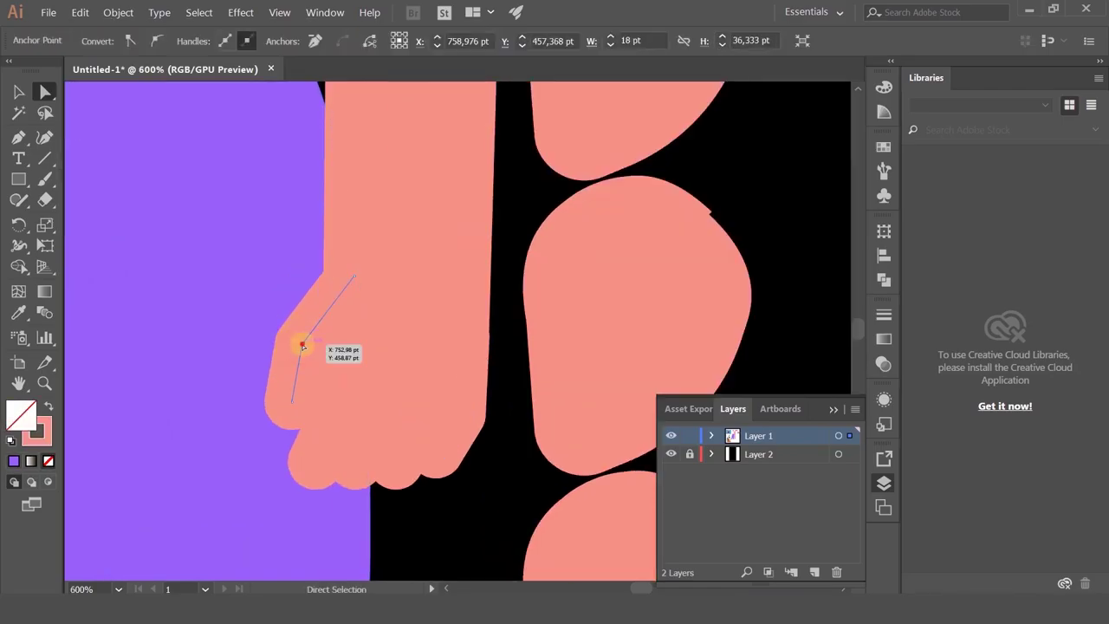
- Reshape the thumb's bend by repositioning its middle anchor point to about X 755 pt, Y 461 pt
drag(303, 343, 311, 357)
drag(353, 284, 310, 352)
scroll(312, 352, down, 4)
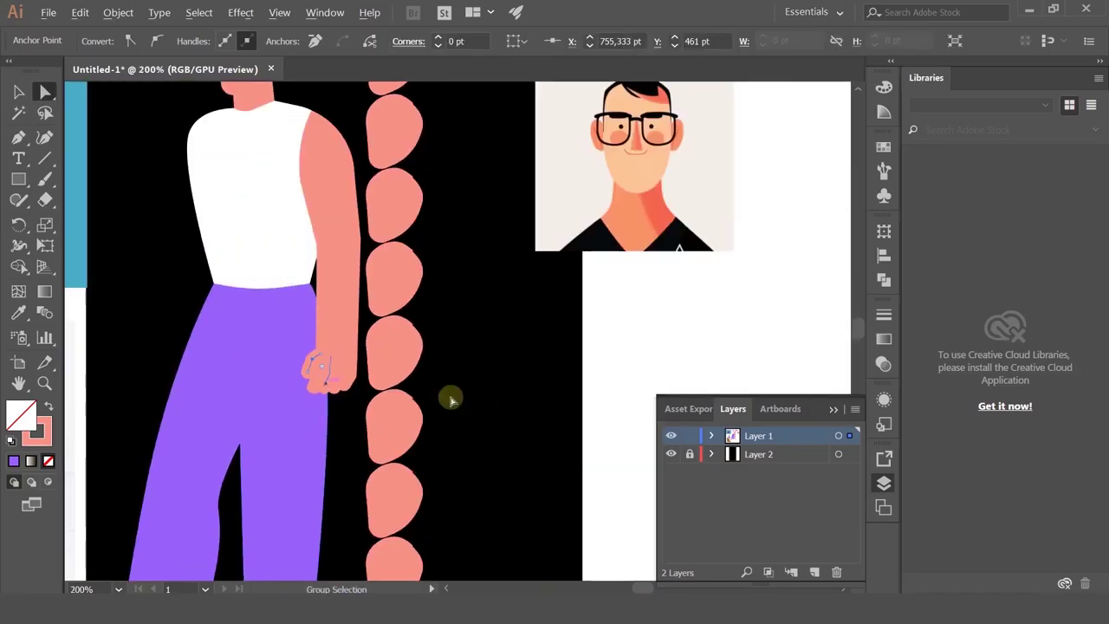
click(506, 381)
drag(506, 380, 540, 410)
scroll(413, 391, up, 2)
scroll(373, 426, up, 2)
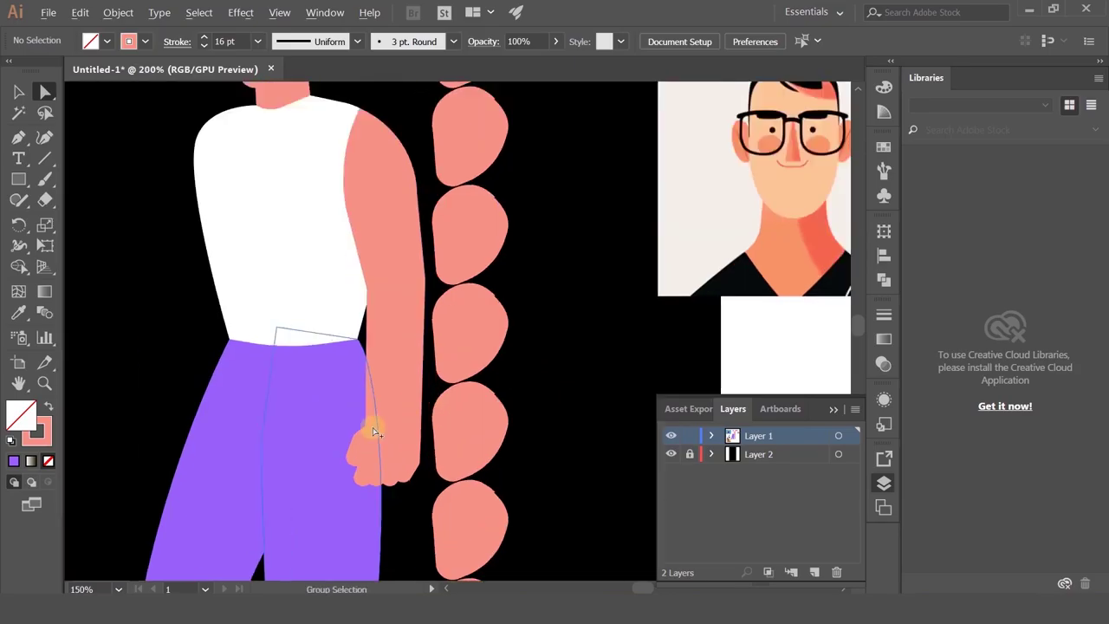
- Add an anchor point on the forearm's inner edge below the elbow and pull it outward to curve the forearm
drag(408, 303, 380, 360)
click(375, 362)
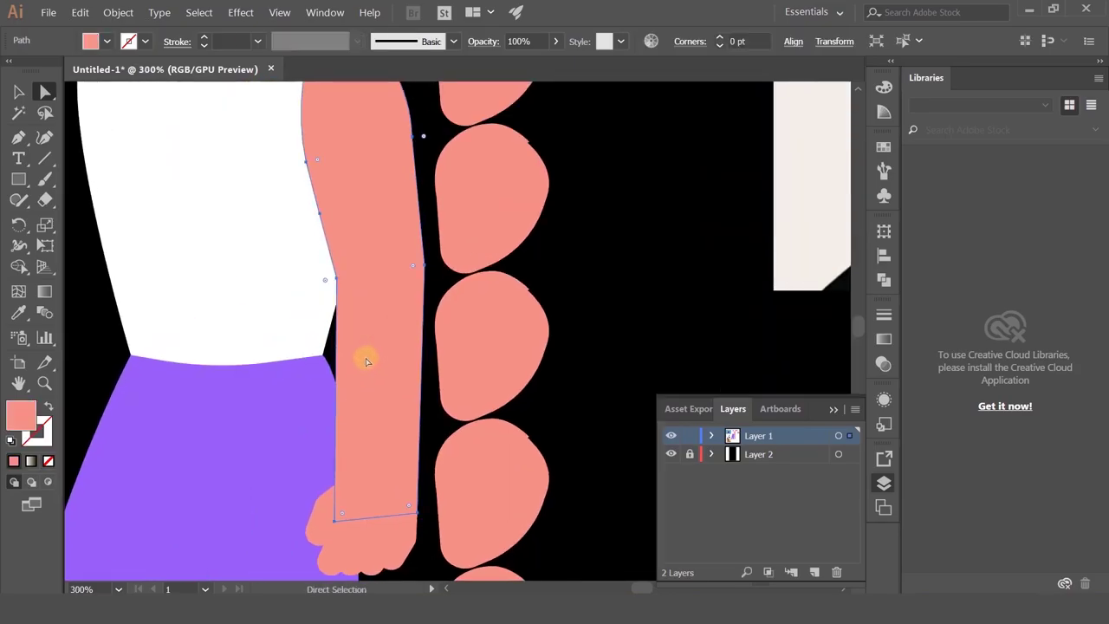
key(plus)
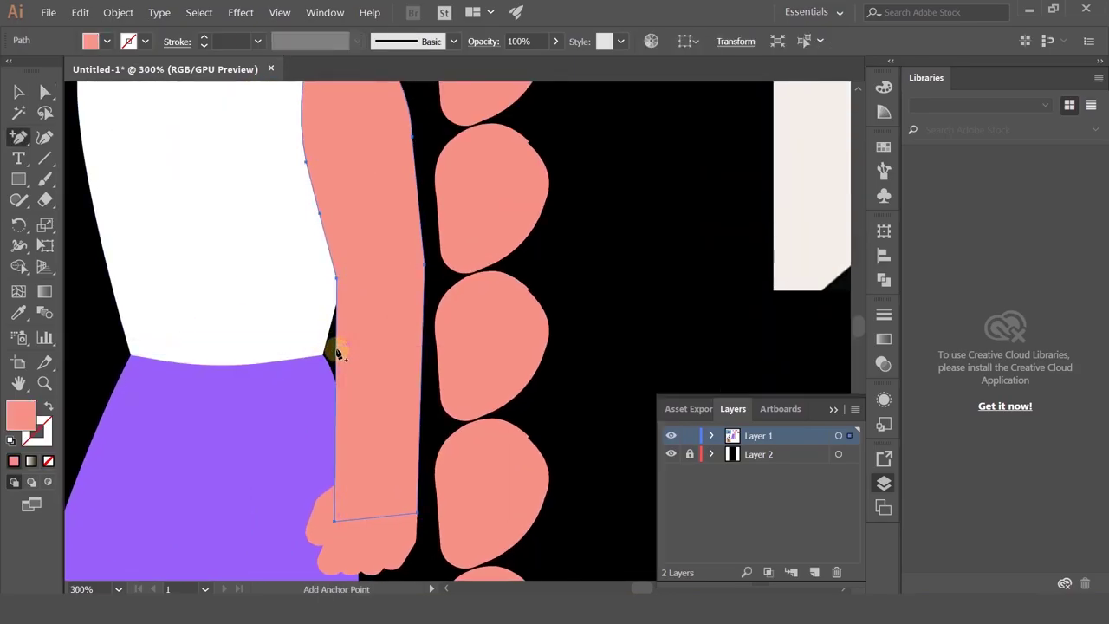
click(336, 350)
click(45, 92)
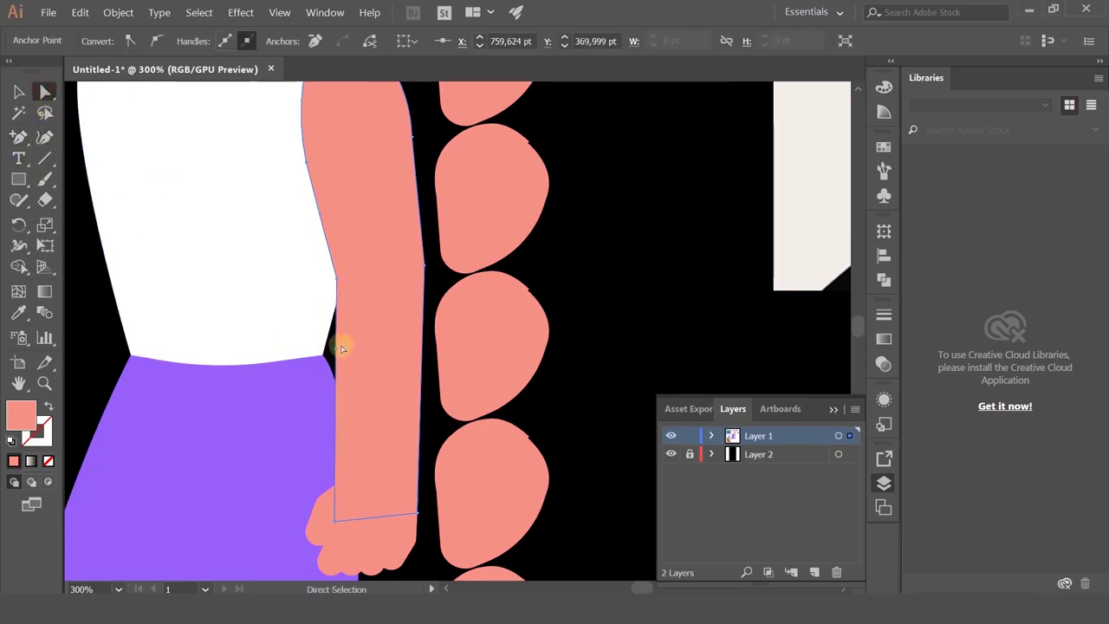
mouse_move(337, 350)
mouse_down()
mouse_move(317, 324)
mouse_move(321, 338)
mouse_up()
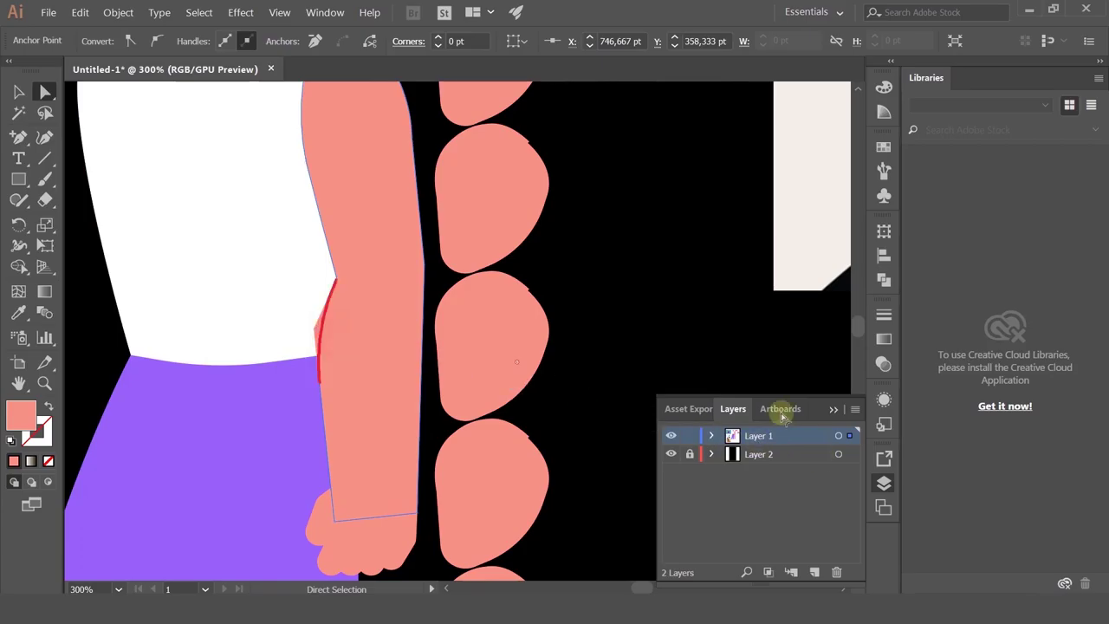
click(644, 251)
key(ctrl+1)
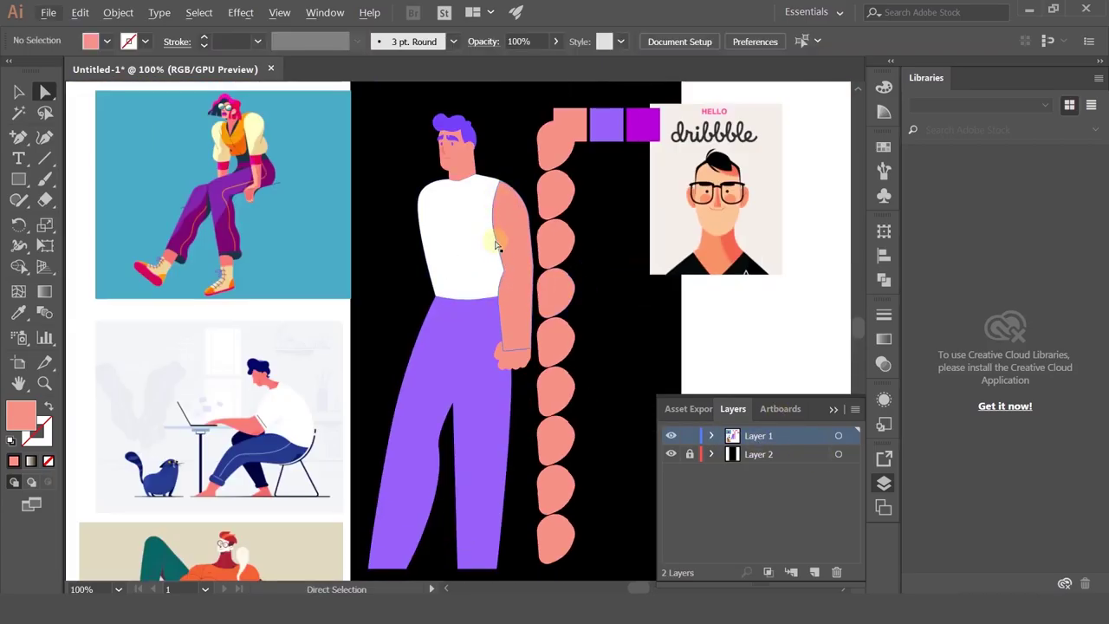
- Expand the 16 pt strokes of the thumb and index finger into filled shapes
drag(520, 315, 437, 312)
scroll(424, 342, up, 2)
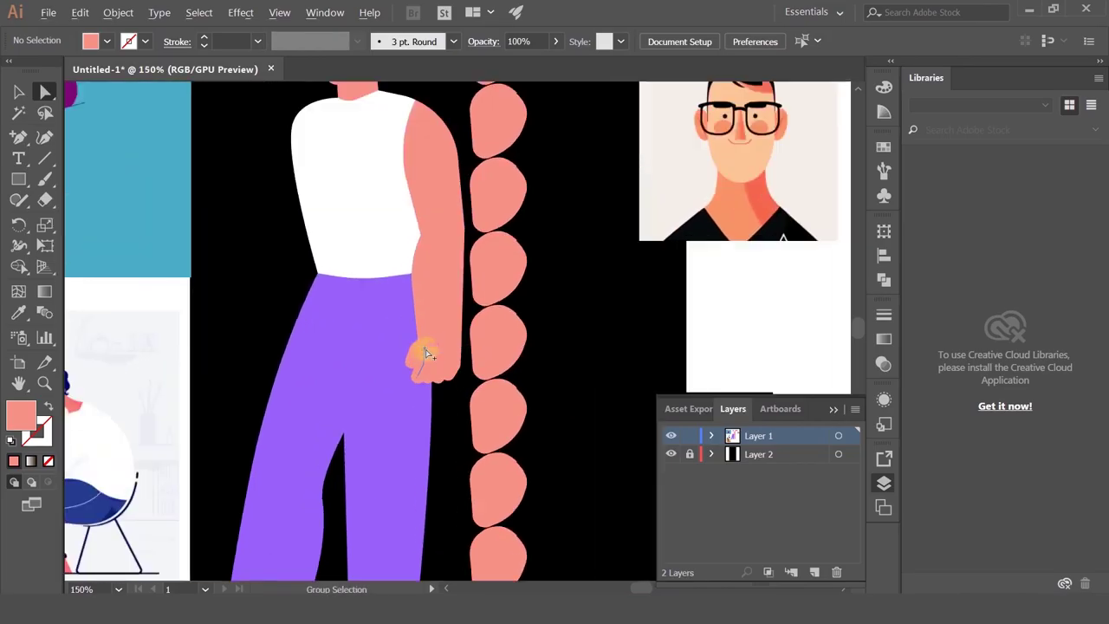
click(18, 92)
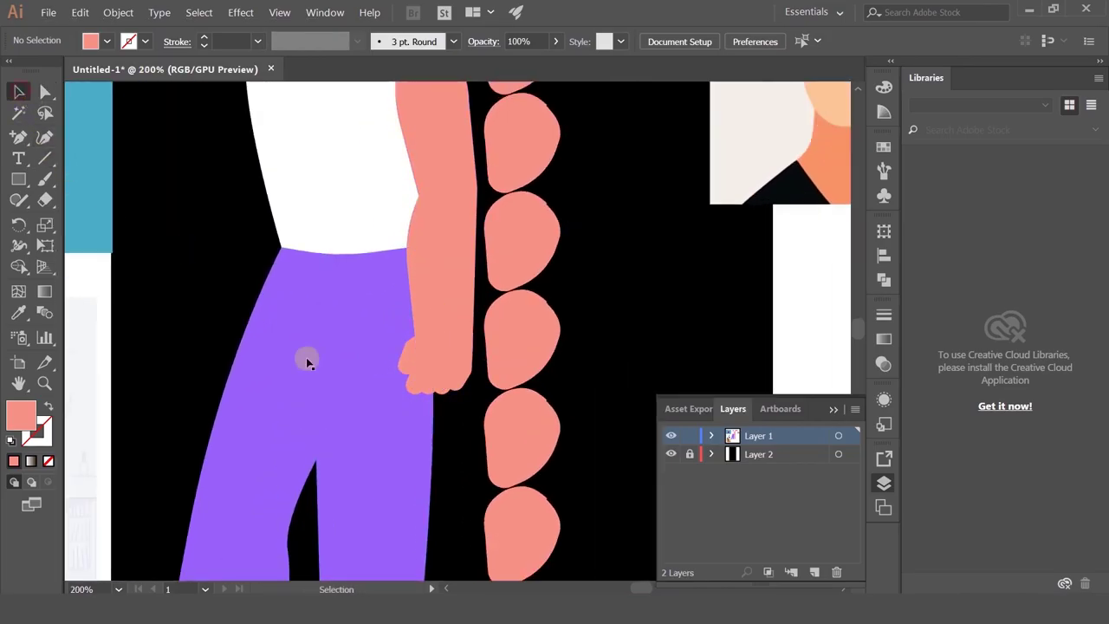
click(404, 365)
key(ctrl+equal)
key(ctrl+equal)
key(ctrl+equal)
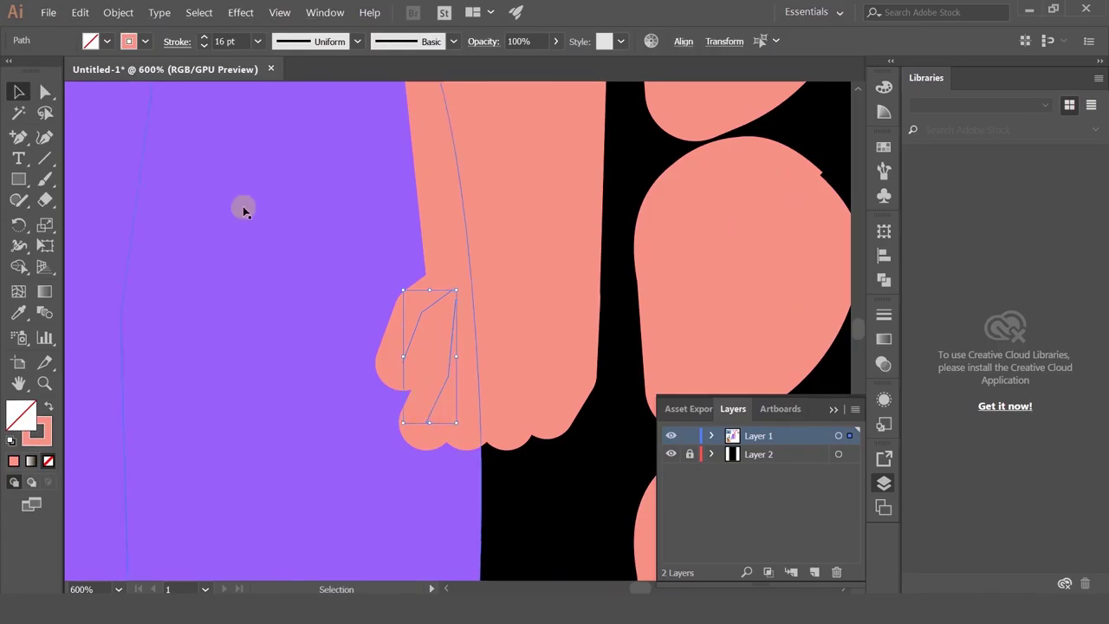
click(119, 13)
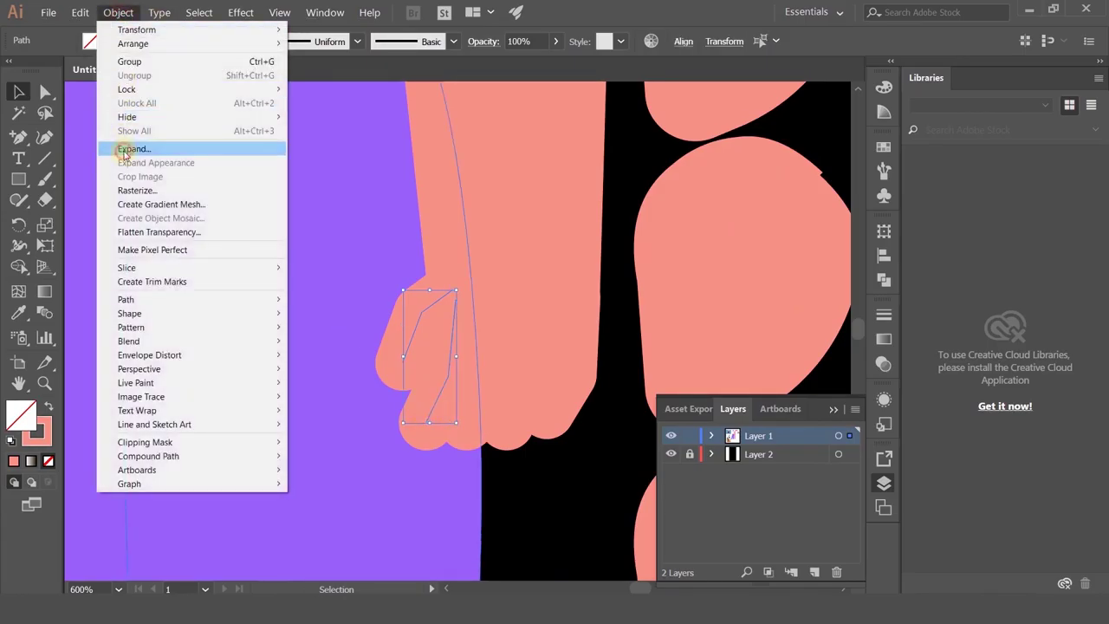
click(132, 149)
click(512, 401)
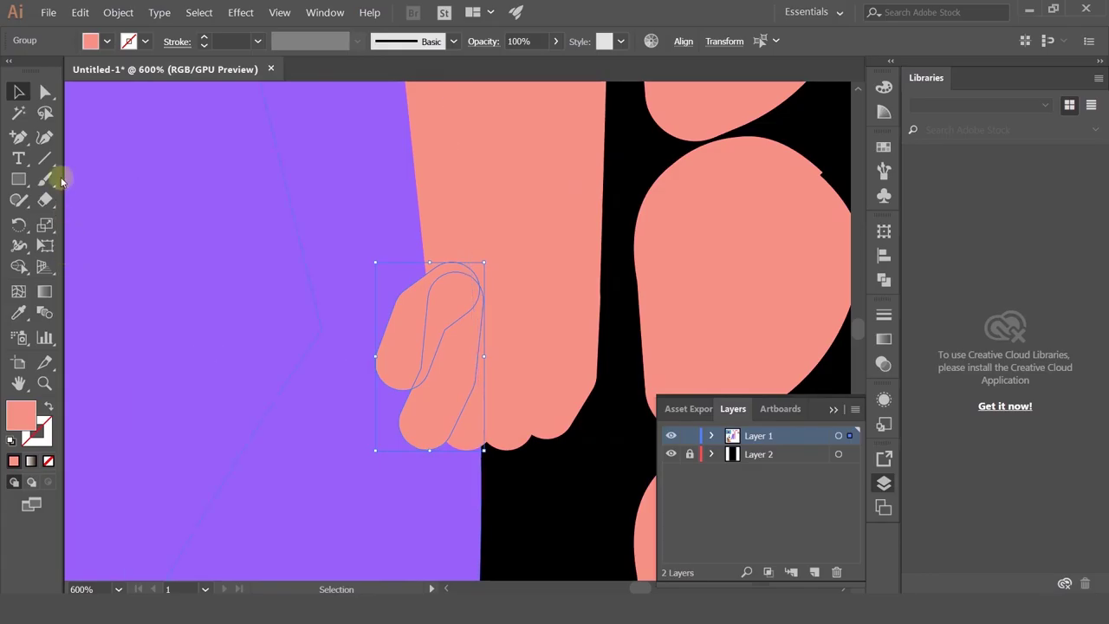
- Narrow the thumb tip by moving the anchor point on its outer edge down and inward
click(46, 91)
click(355, 333)
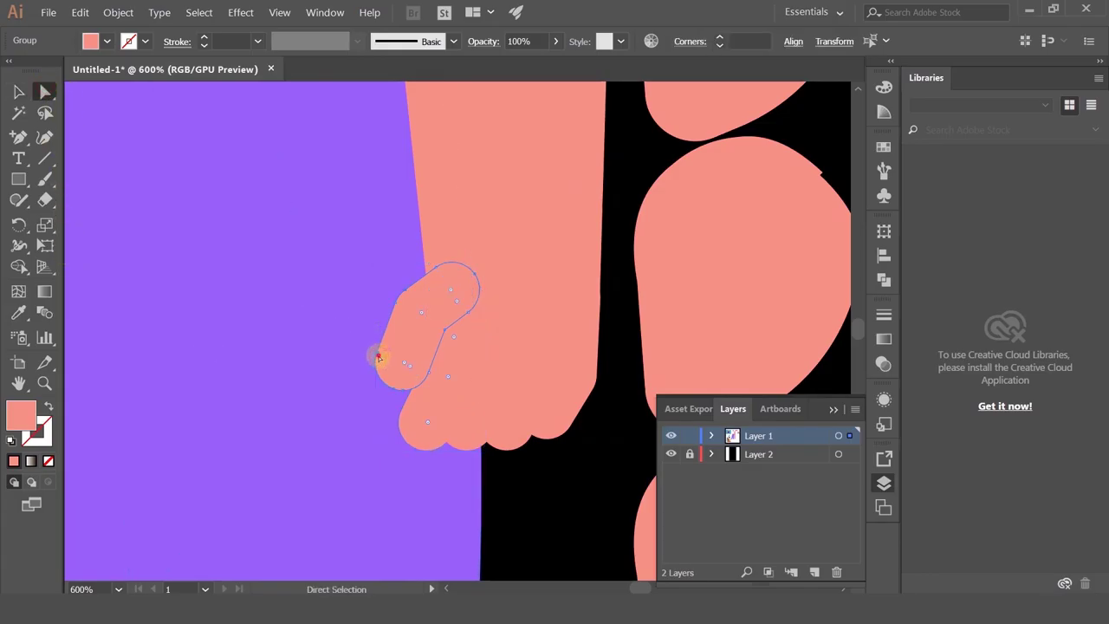
mouse_move(378, 356)
mouse_down()
mouse_move(387, 364)
mouse_move(381, 302)
mouse_move(382, 374)
mouse_up()
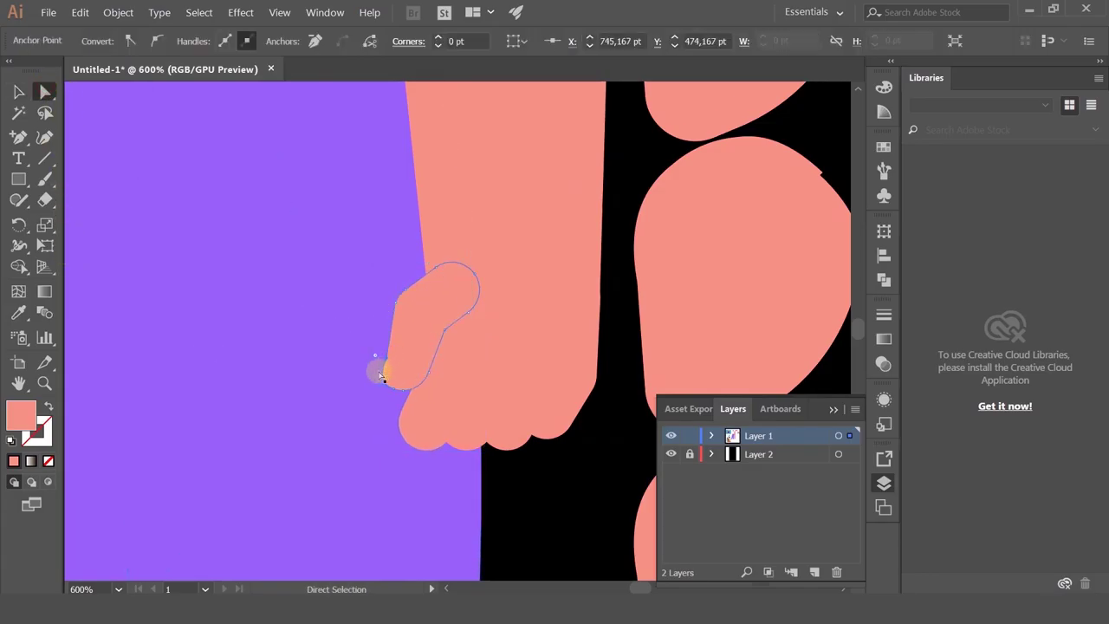
click(412, 331)
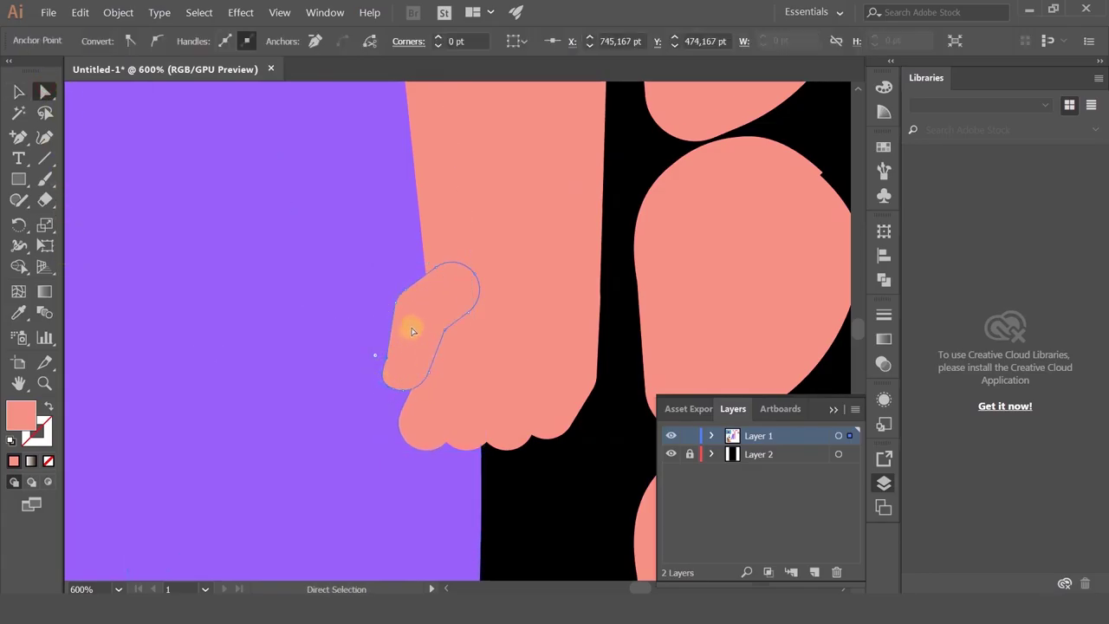
- Taper the index finger by moving the anchor point on its inner edge near the tip slightly inward
click(425, 429)
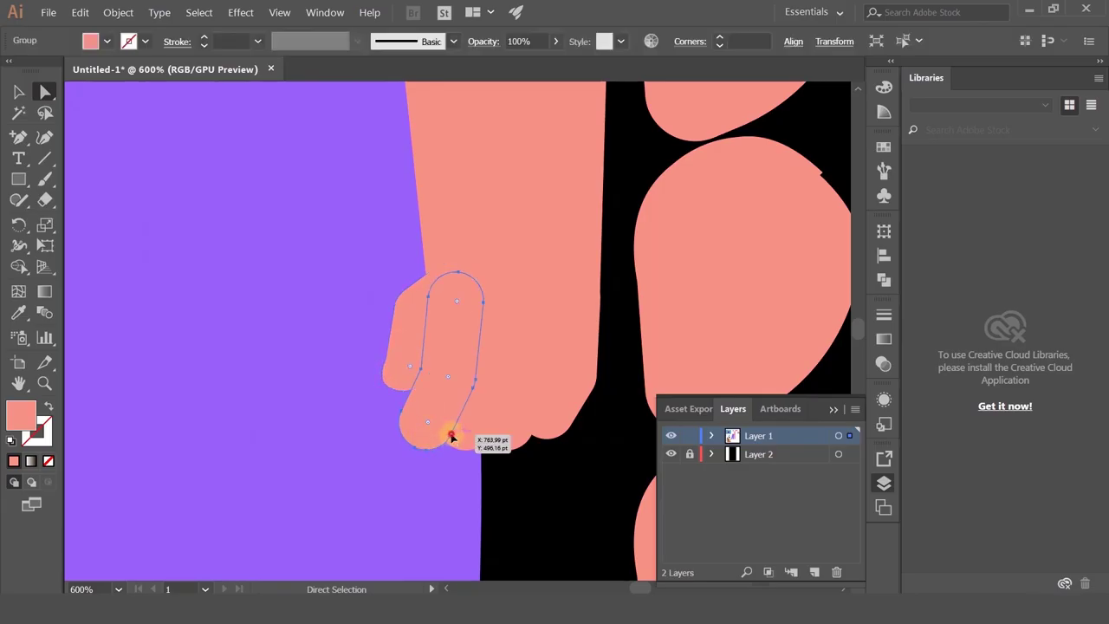
drag(451, 436, 447, 433)
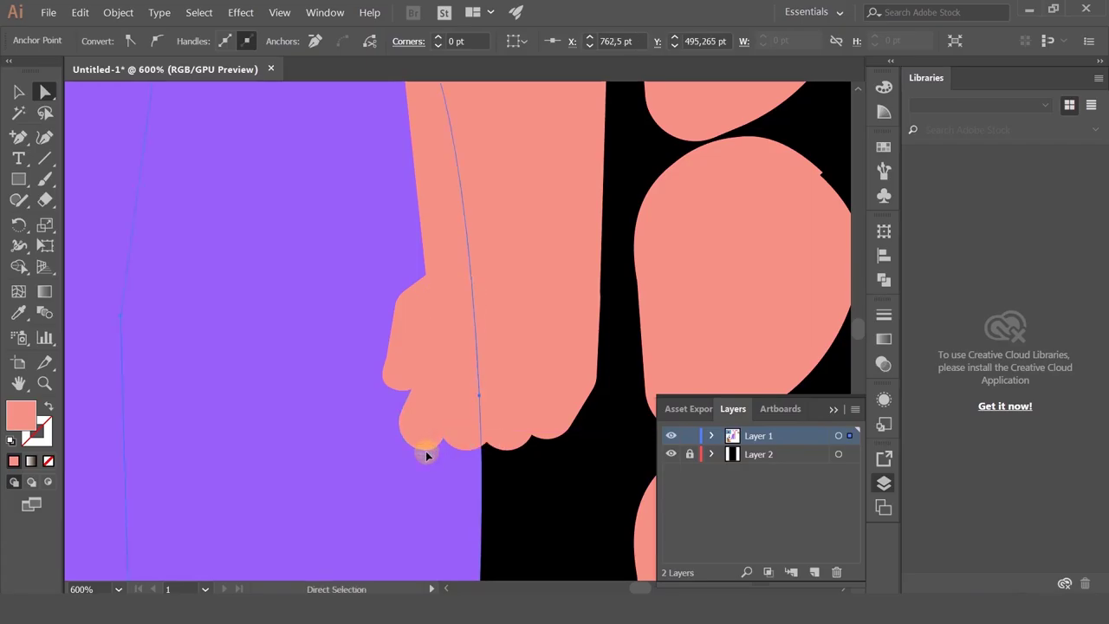
click(425, 455)
- Try to reshape the bottom of the index fingertip by moving its anchor point
click(433, 440)
scroll(436, 440, up, 3)
click(407, 472)
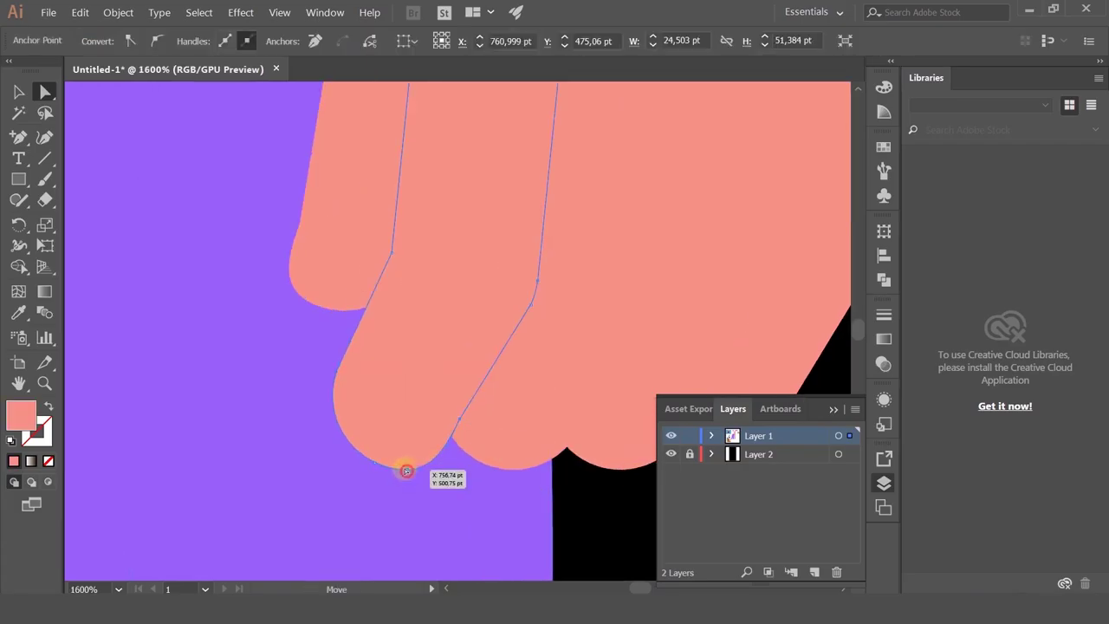
drag(404, 471, 421, 475)
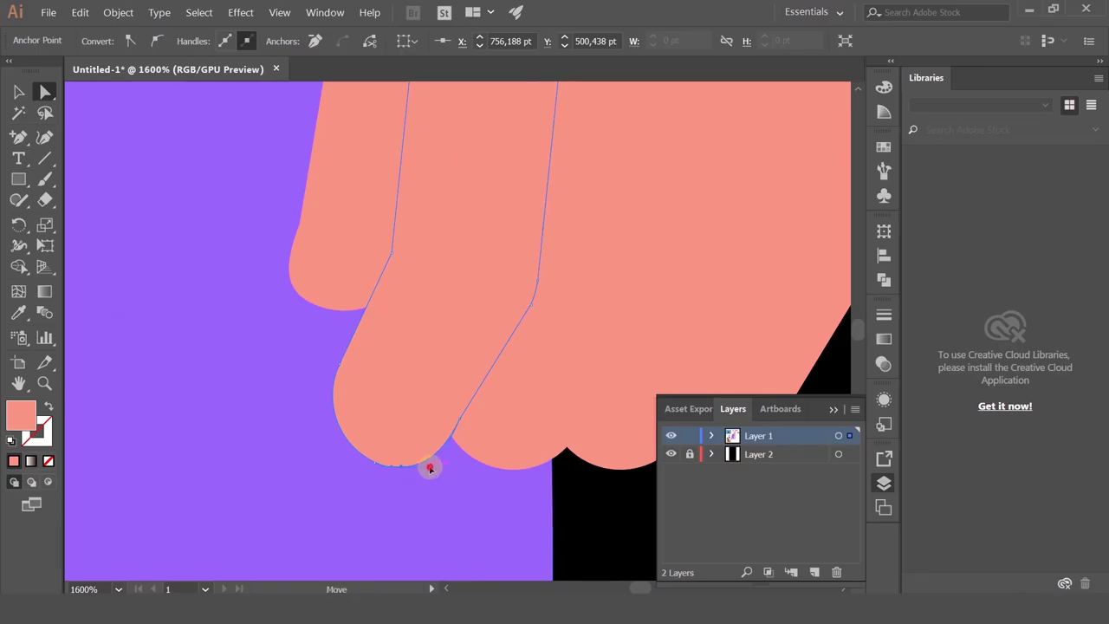
click(425, 465)
drag(420, 455, 418, 452)
key(ctrl+z)
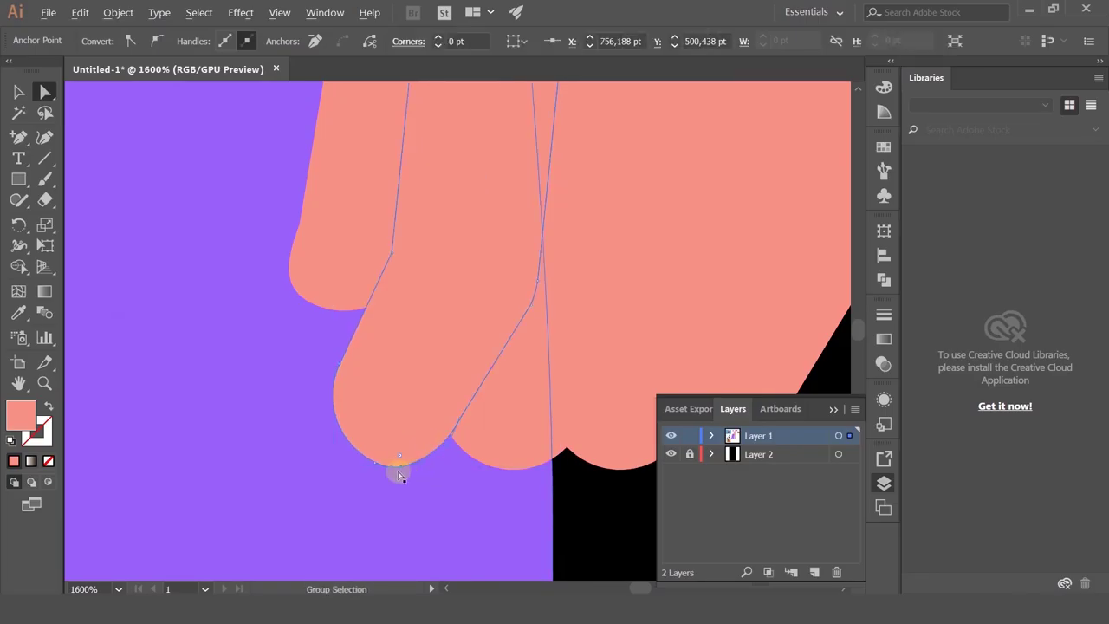
- Delete the extra anchor point at the bottom of the index fingertip and round the remaining curve
key(minus)
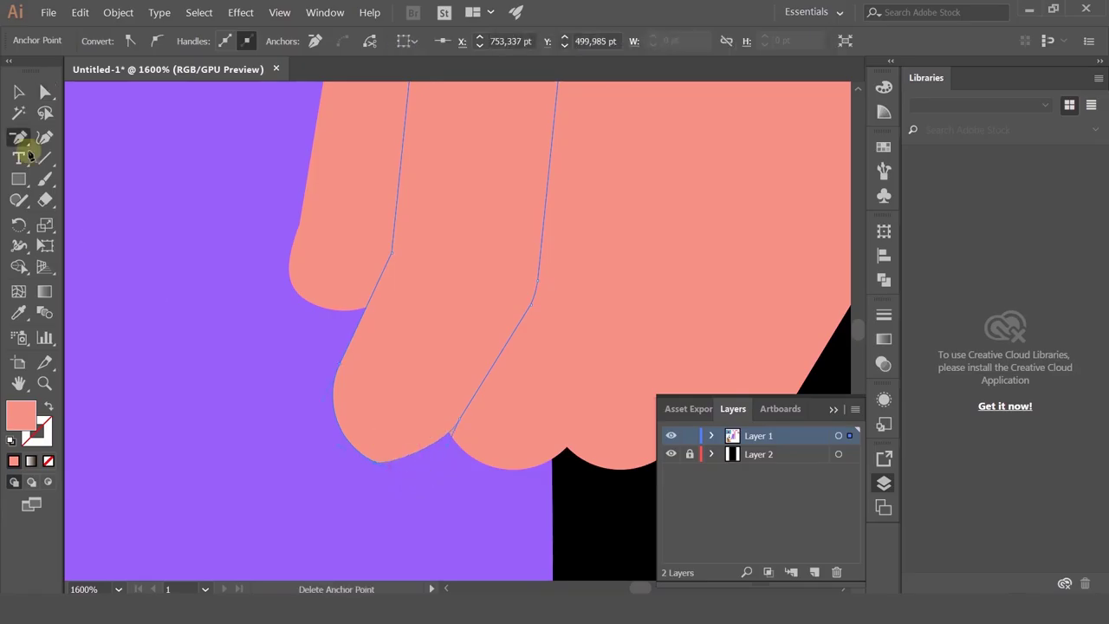
click(51, 90)
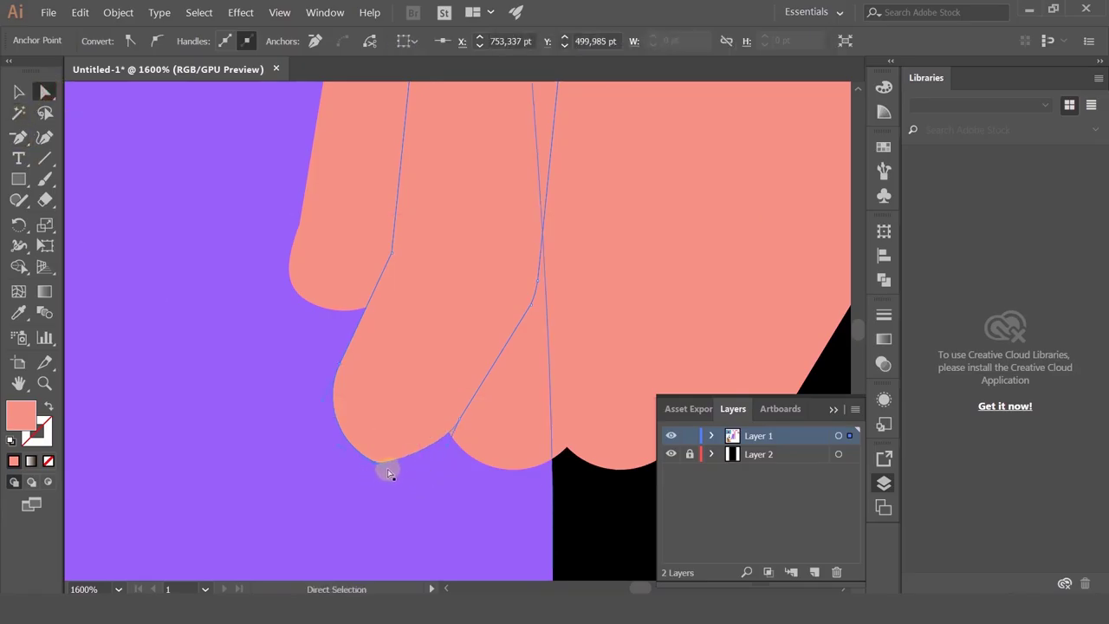
click(392, 474)
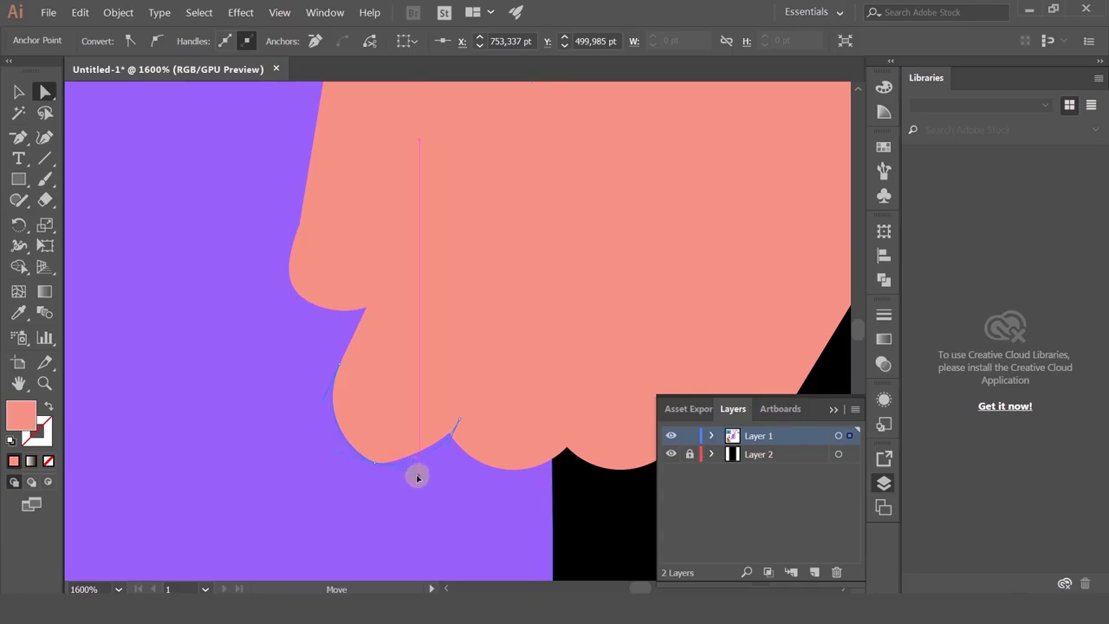
key(ctrl+minus)
key(ctrl+minus)
key(ctrl+minus)
click(425, 364)
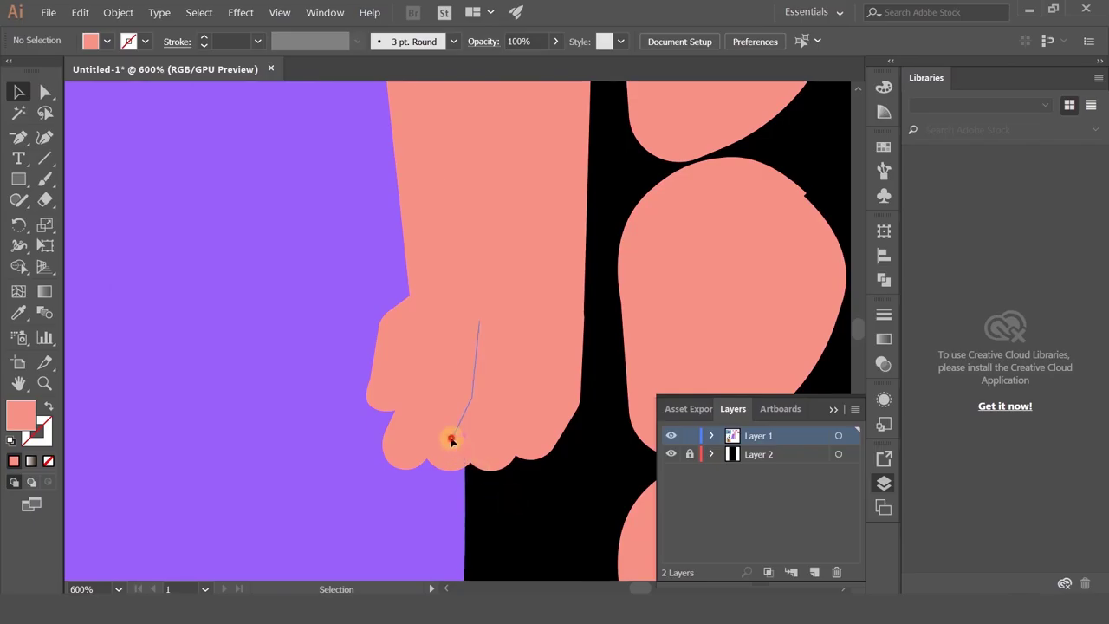
click(451, 440)
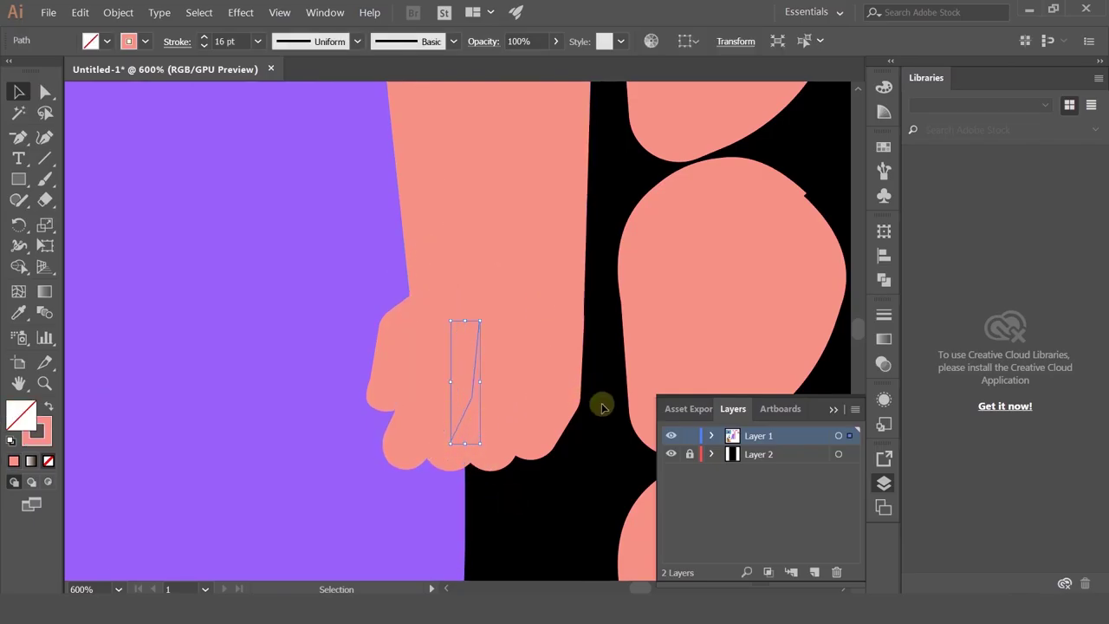
scroll(539, 466, down, 5)
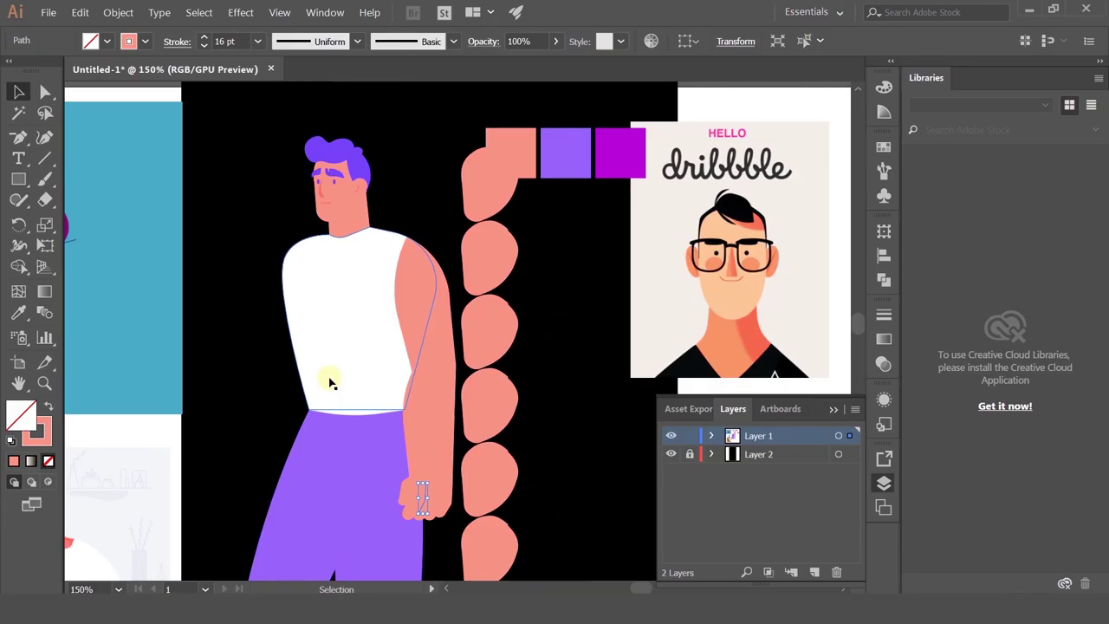
scroll(426, 247, right, 2)
scroll(448, 295, down, 2)
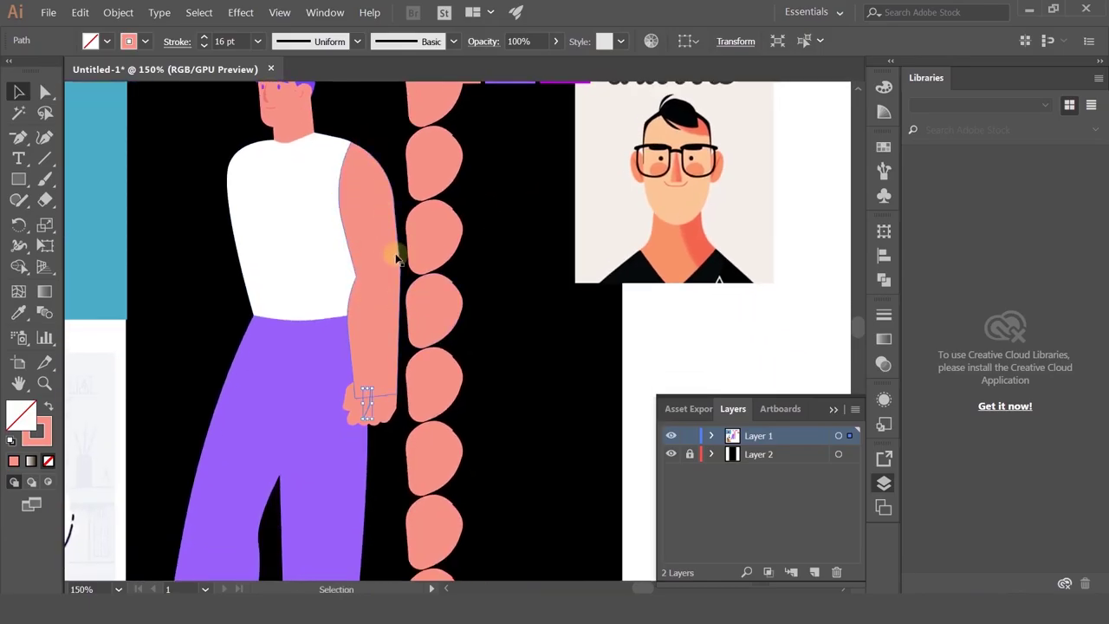
click(475, 410)
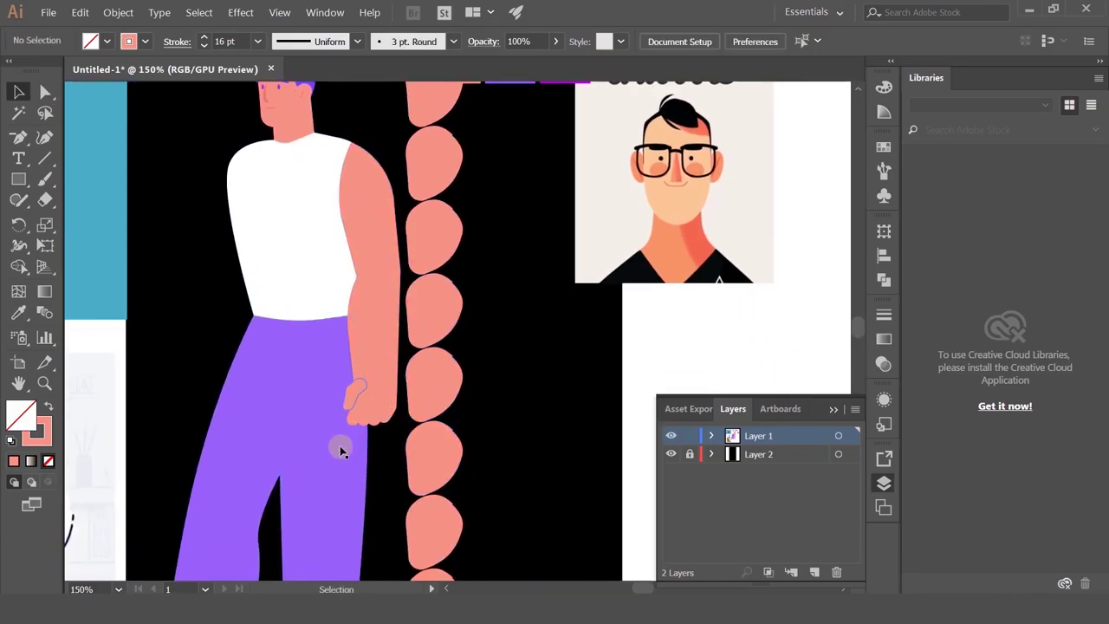
- Examine the anchor points around the knuckle on the thumb shape's outer edge
scroll(351, 412, up, 2)
click(347, 386)
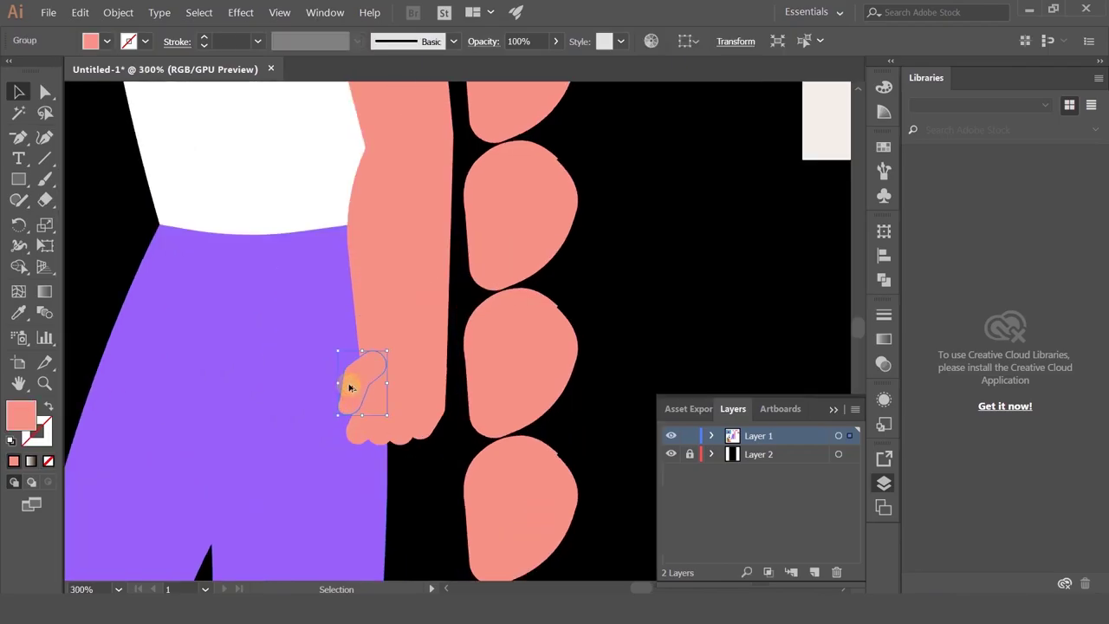
scroll(346, 386, up, 2)
click(44, 92)
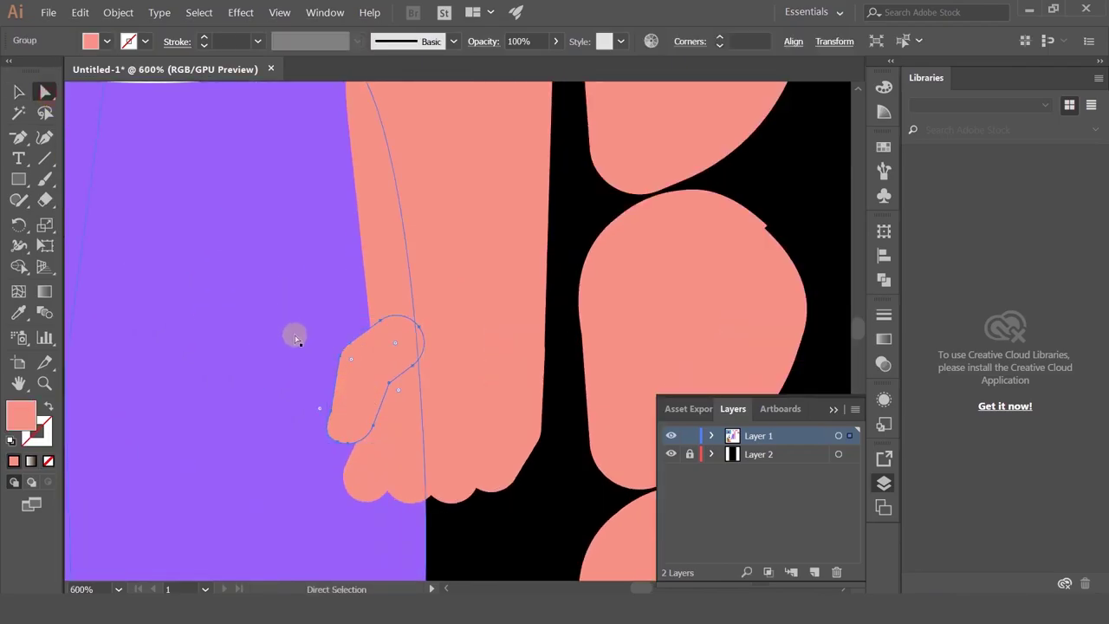
click(353, 364)
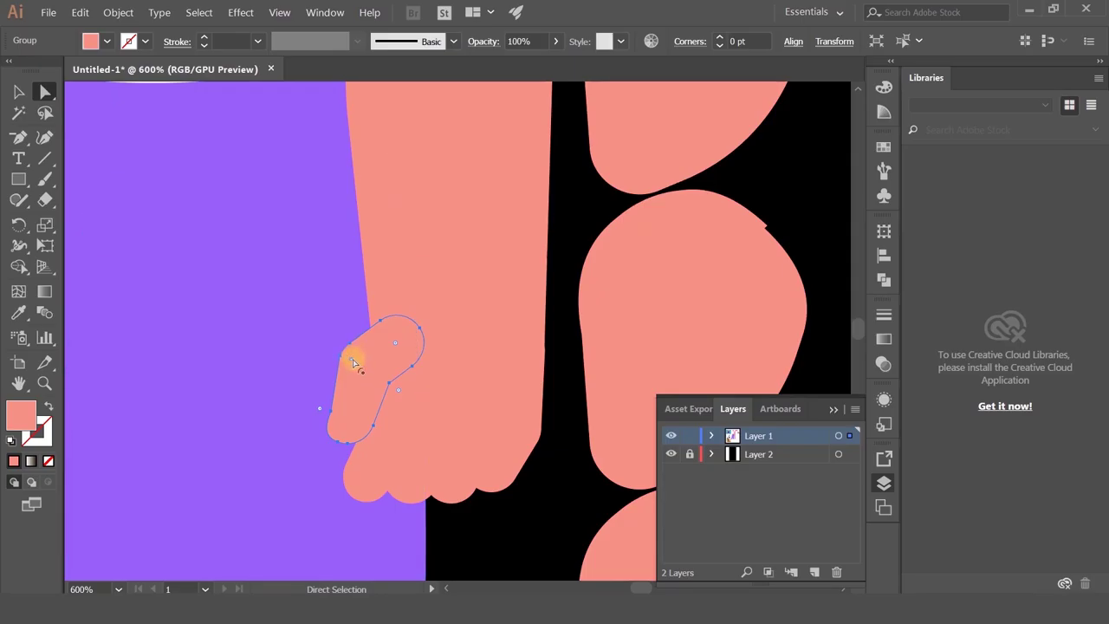
click(352, 345)
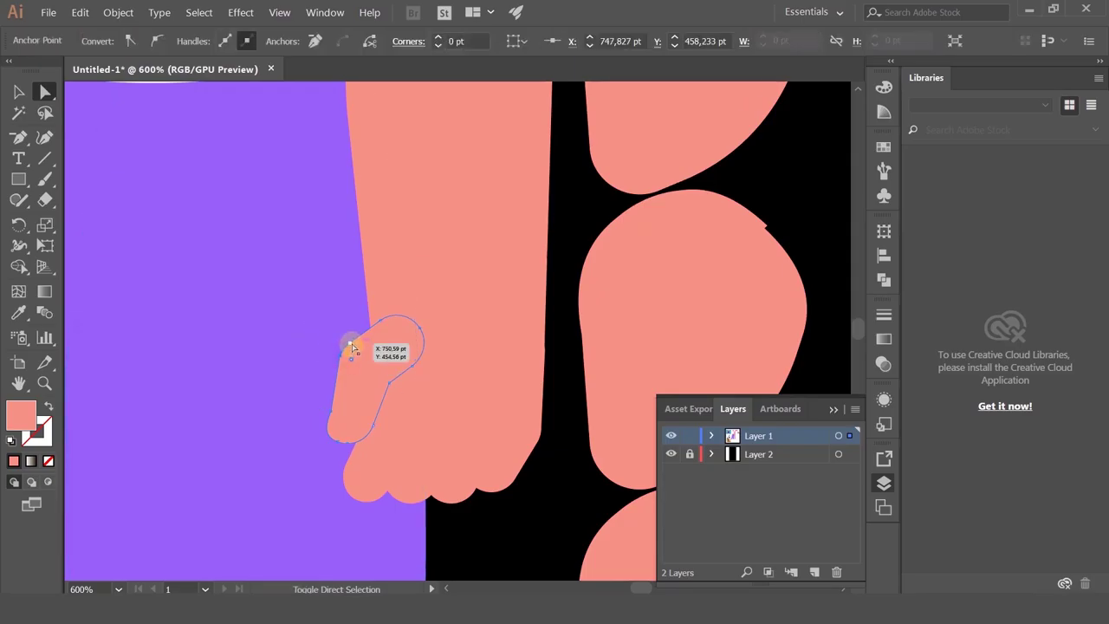
click(17, 91)
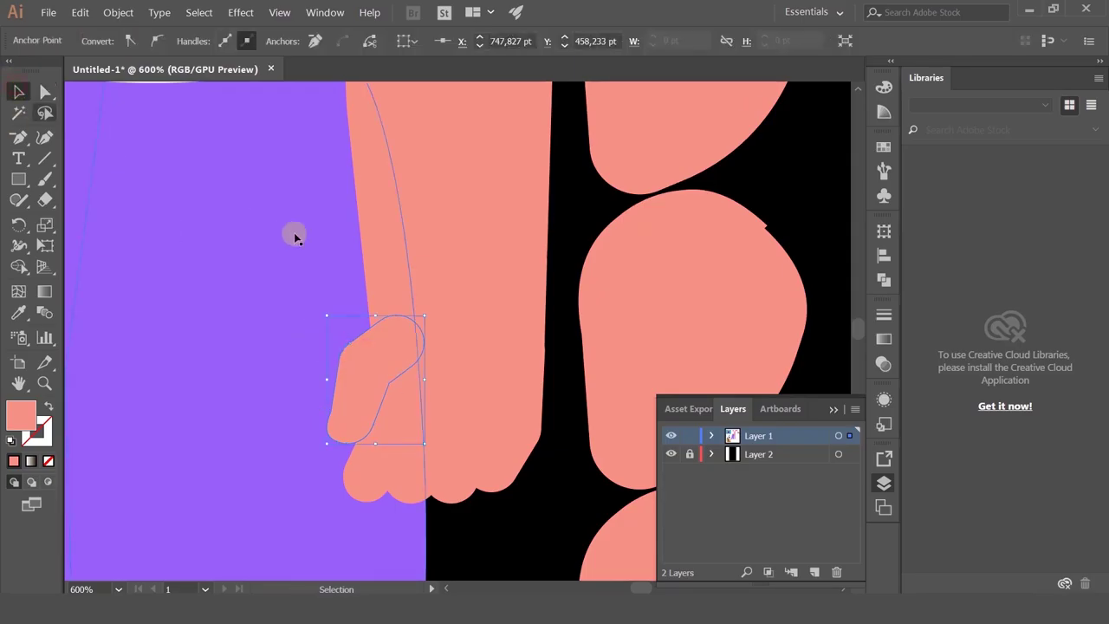
scroll(295, 233, down, 4)
click(481, 233)
drag(482, 234, 570, 430)
drag(377, 284, 403, 208)
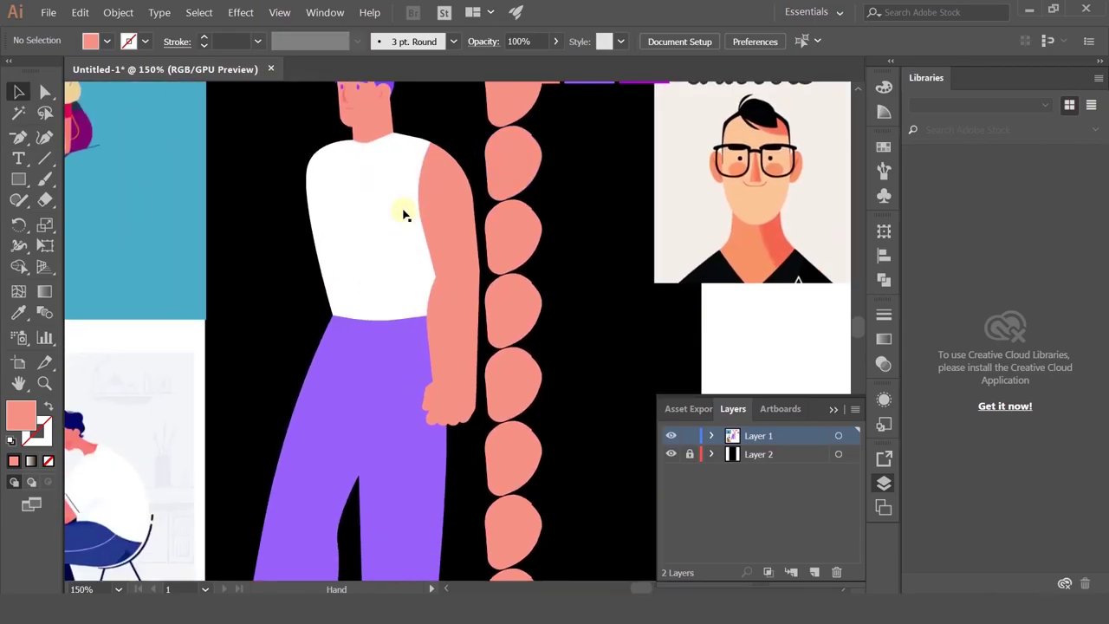
scroll(399, 221, down, 3)
scroll(373, 200, up, 3)
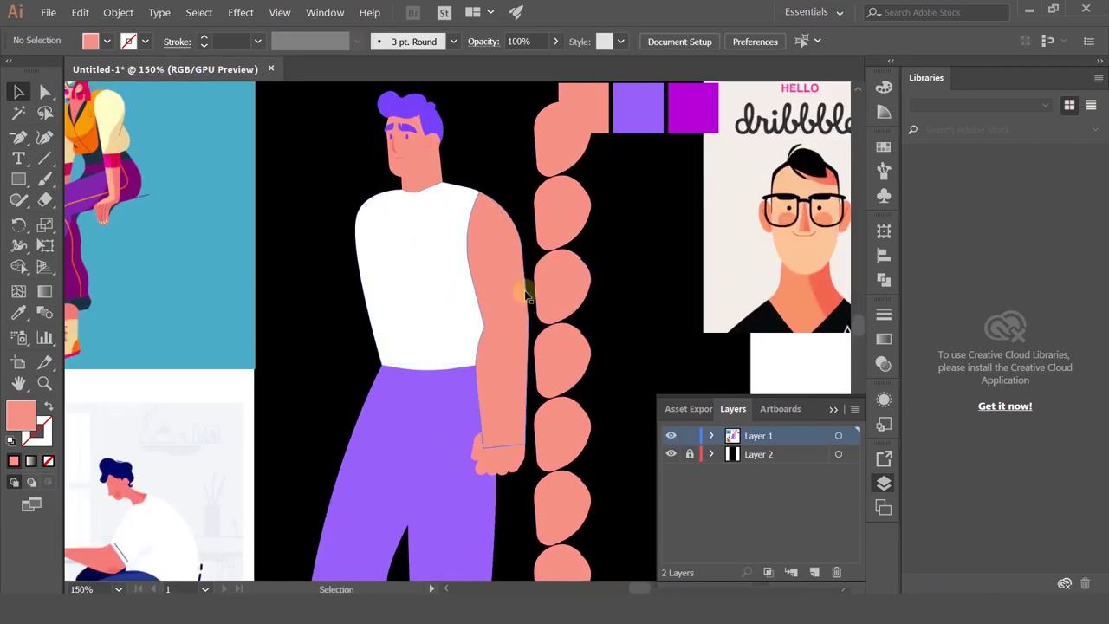
click(517, 288)
click(20, 138)
drag(26, 143, 78, 136)
click(19, 93)
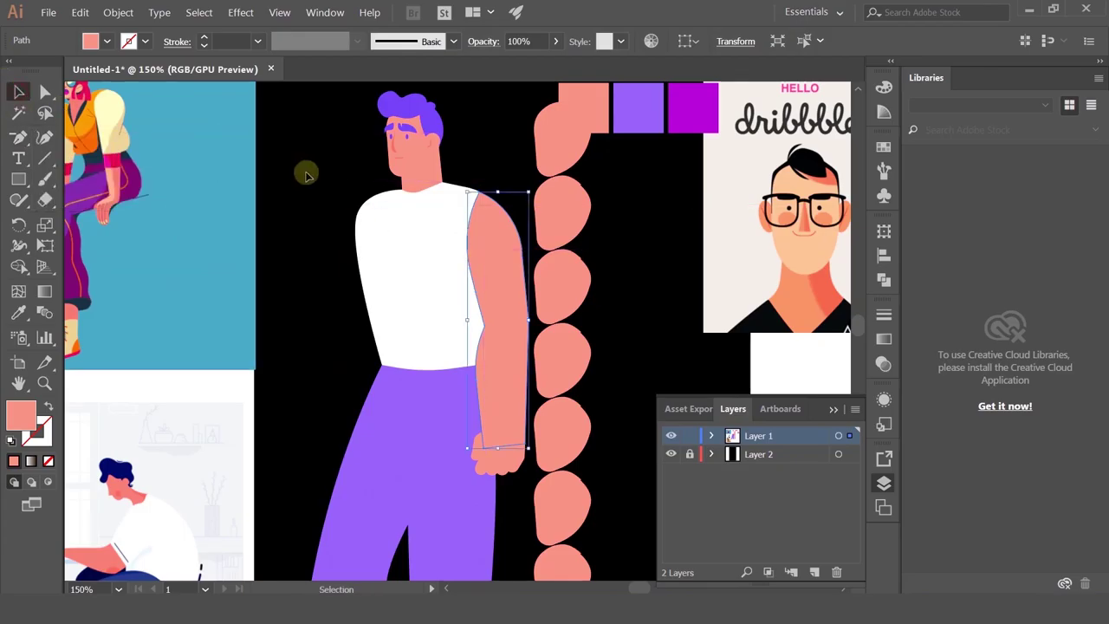
click(311, 166)
- Draw a closed belt shape with the Pen tool along the trousers' waistline, dipping in the middle and extending over the arm
drag(312, 166, 295, 233)
drag(324, 303, 314, 137)
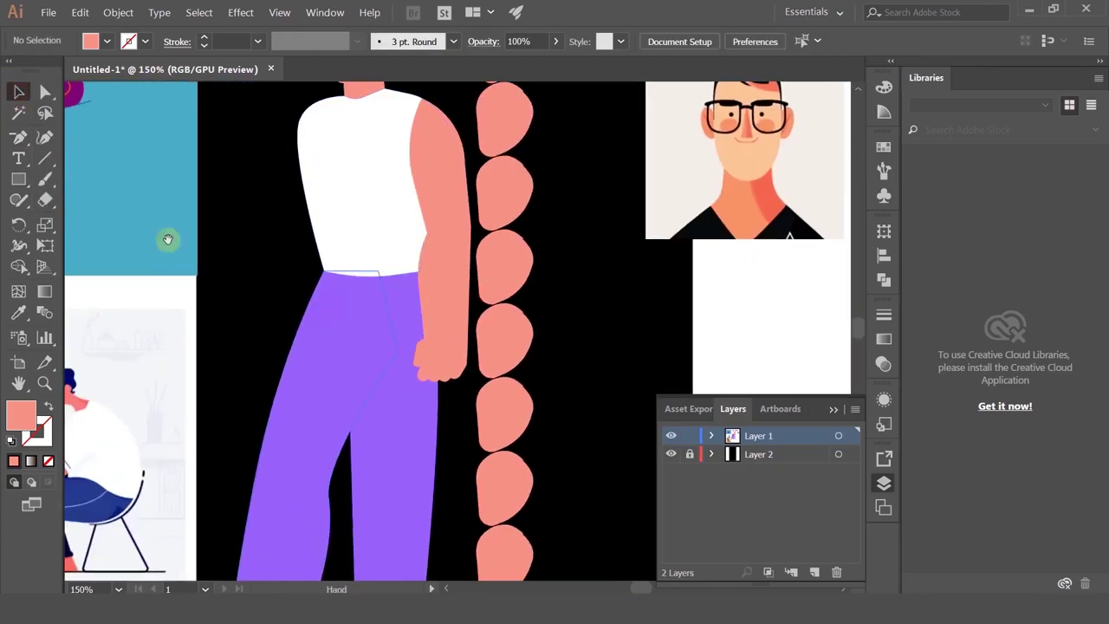
drag(20, 141, 95, 137)
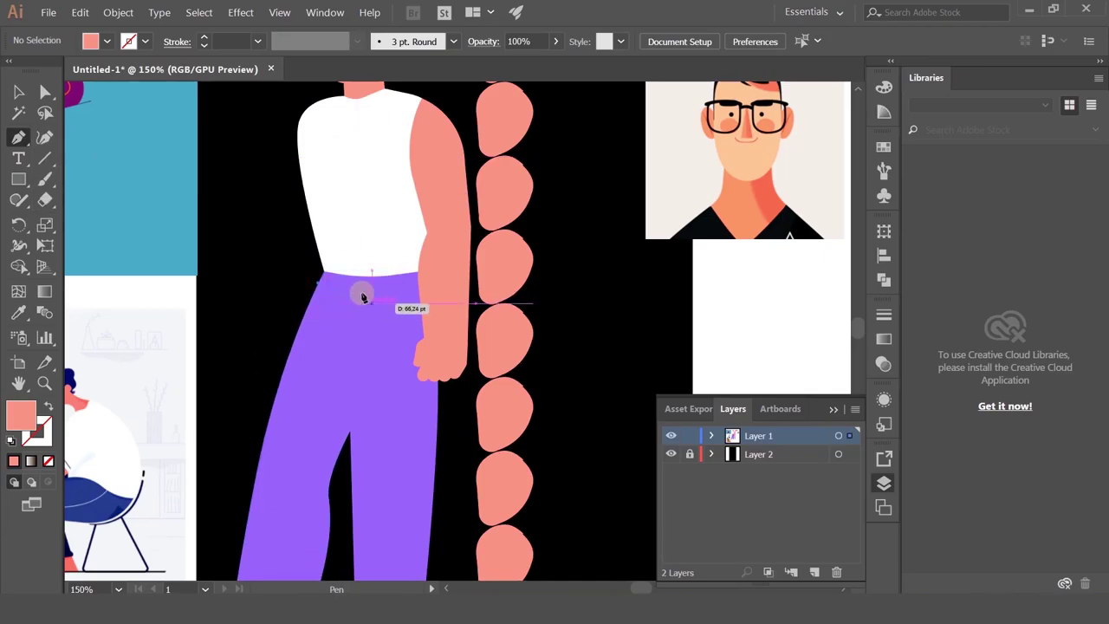
click(360, 293)
click(434, 282)
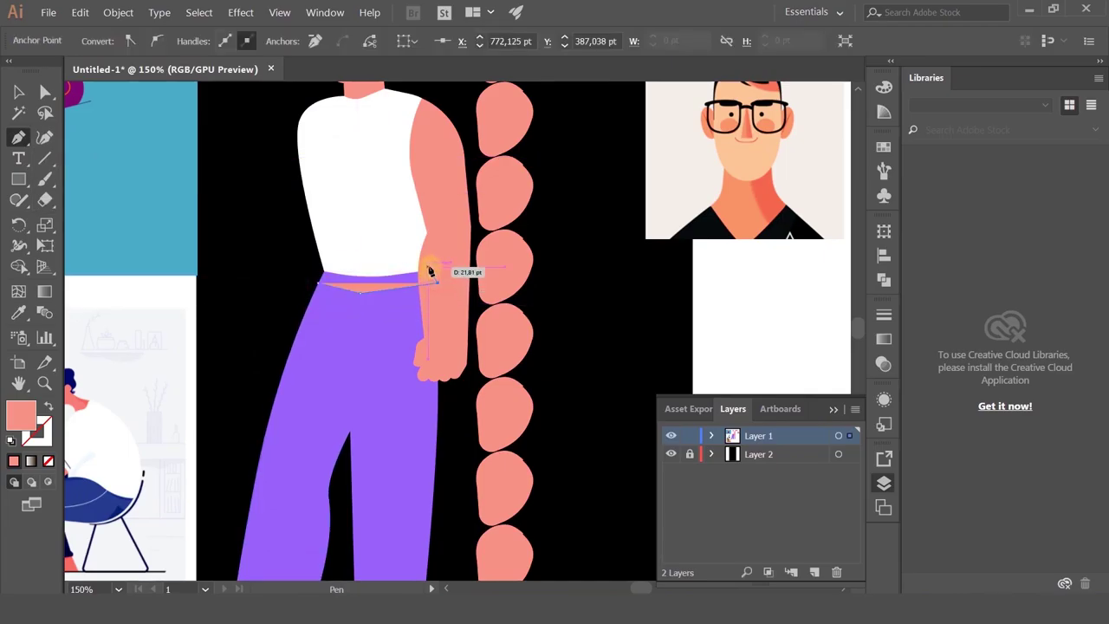
click(427, 266)
click(357, 276)
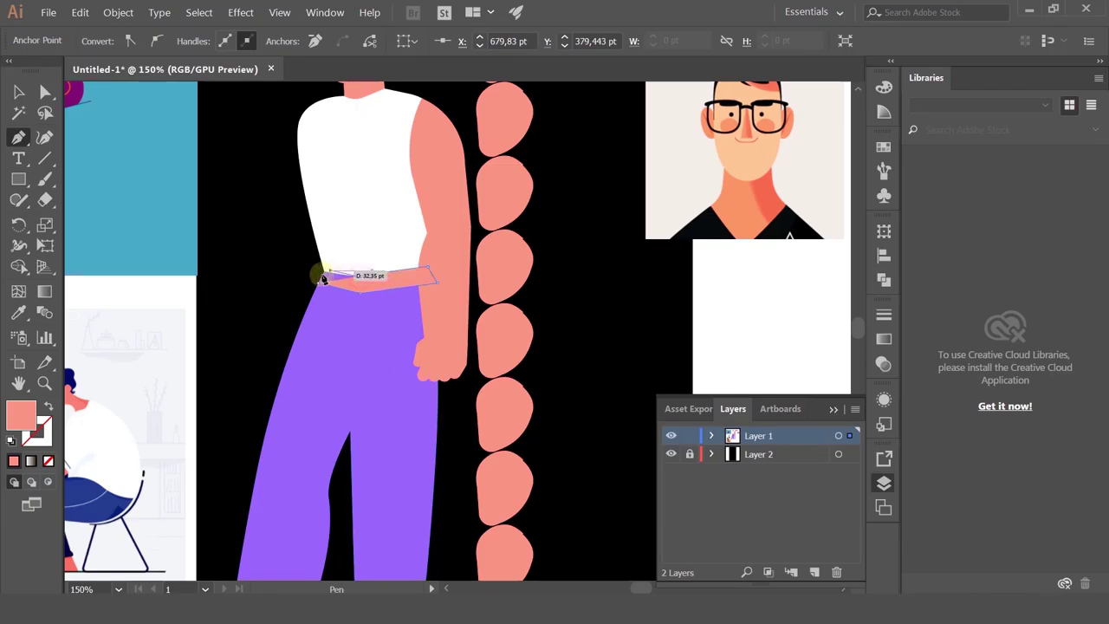
drag(324, 275, 319, 288)
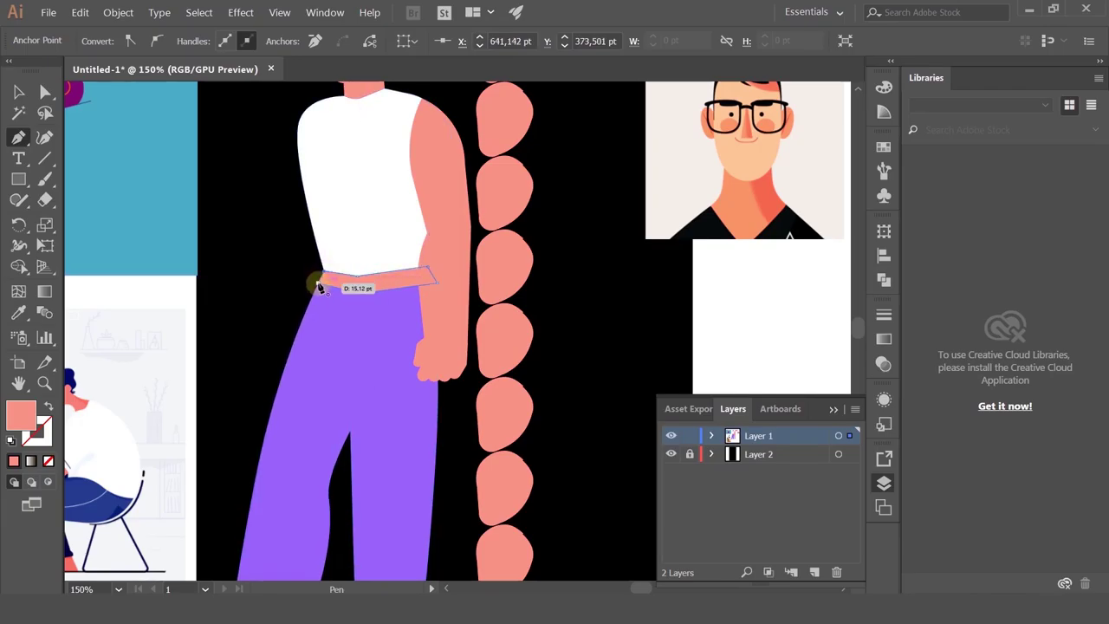
- Fill the belt shape with the magenta-purple colour sampled from the third palette swatch
click(18, 92)
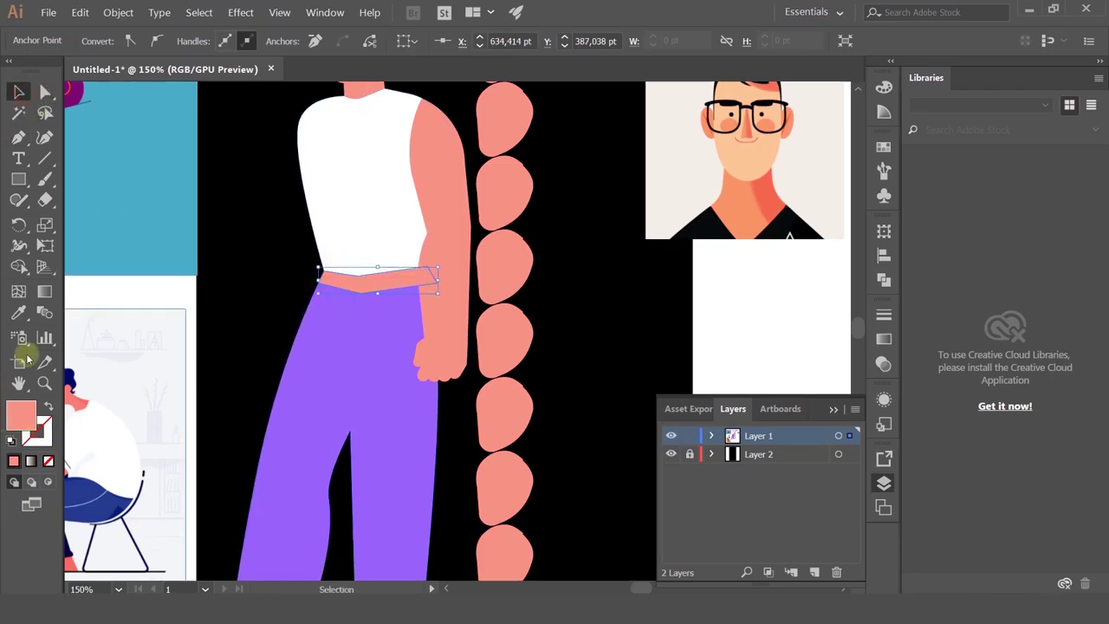
click(21, 314)
scroll(384, 260, up, 10)
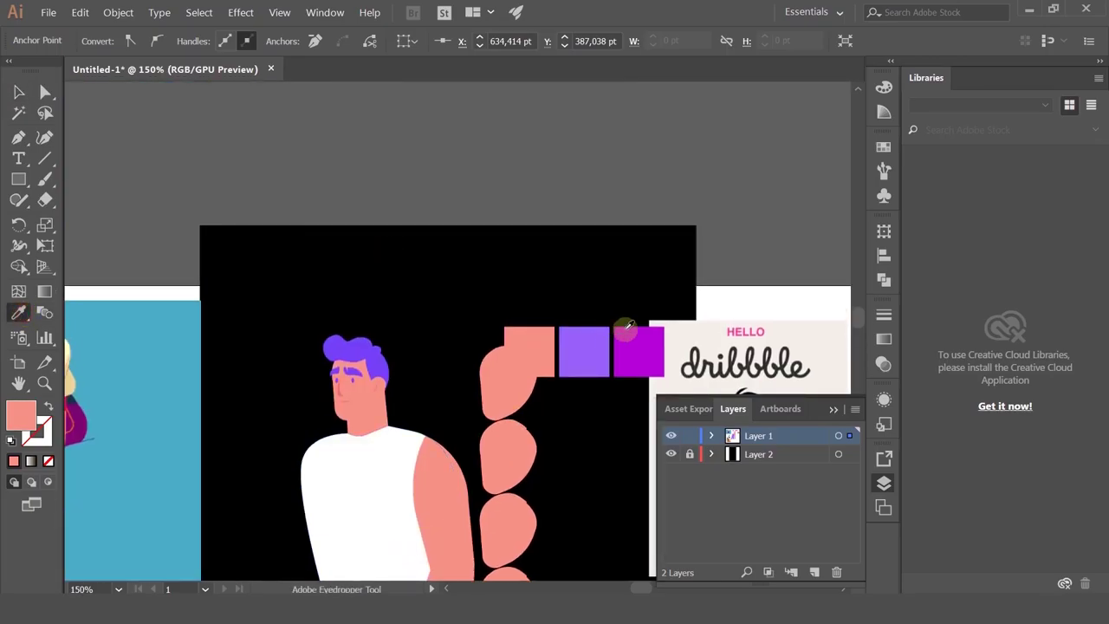
click(637, 347)
drag(500, 213, 498, 65)
drag(462, 280, 487, 354)
click(19, 92)
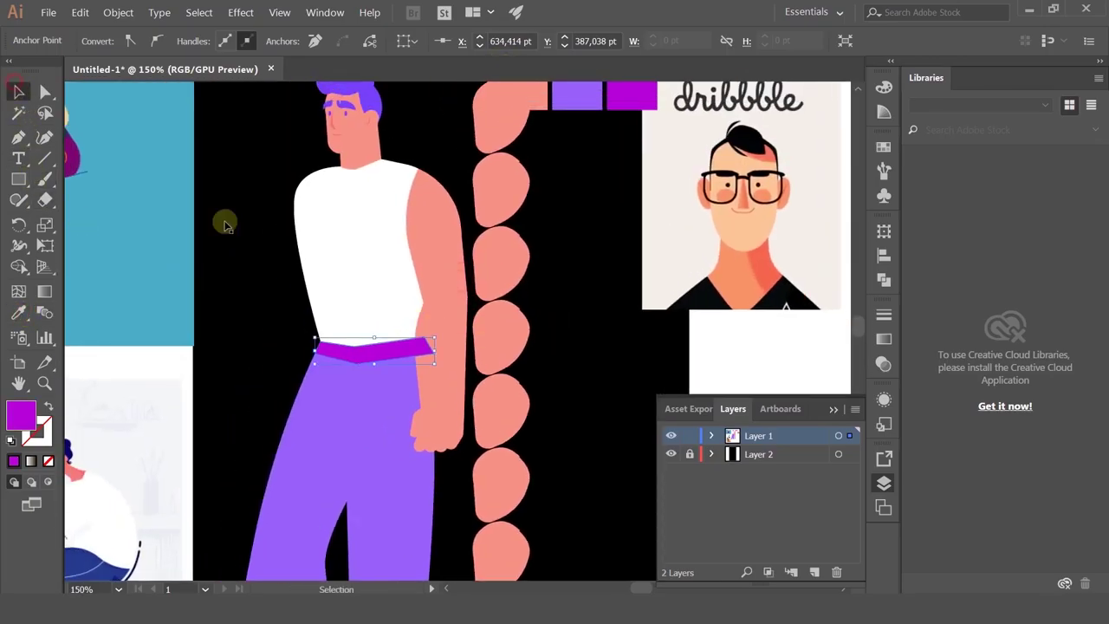
- Group the arm, thumb and finger shapes of the hand and bring the group in front of the belt
scroll(355, 312, up, 2)
click(514, 207)
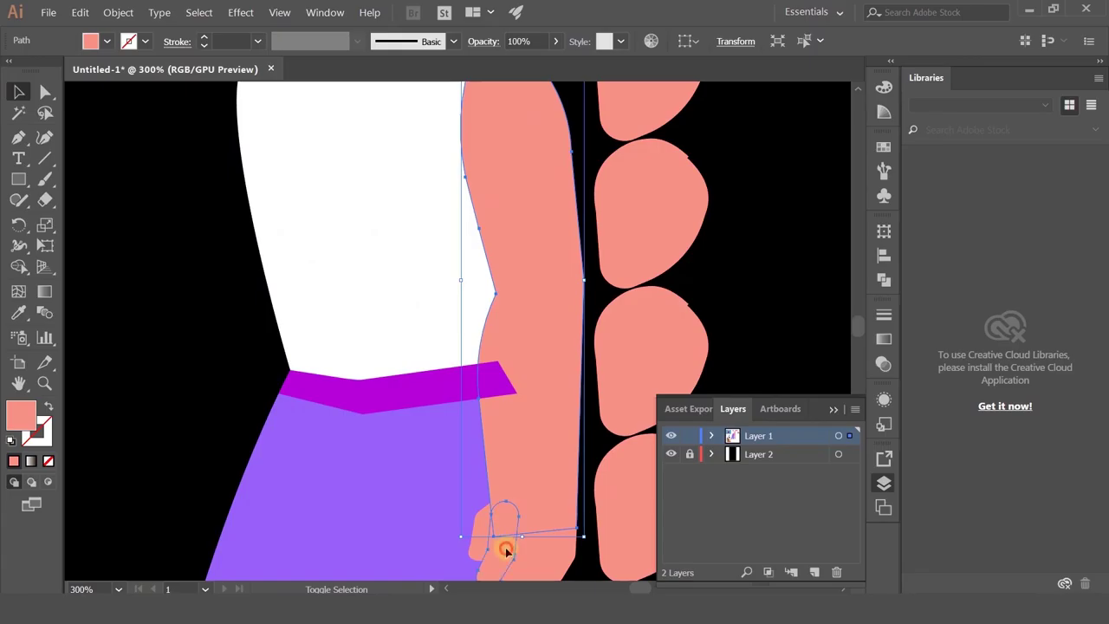
shift+click(507, 551)
scroll(476, 438, down, 3)
scroll(476, 438, right, 2)
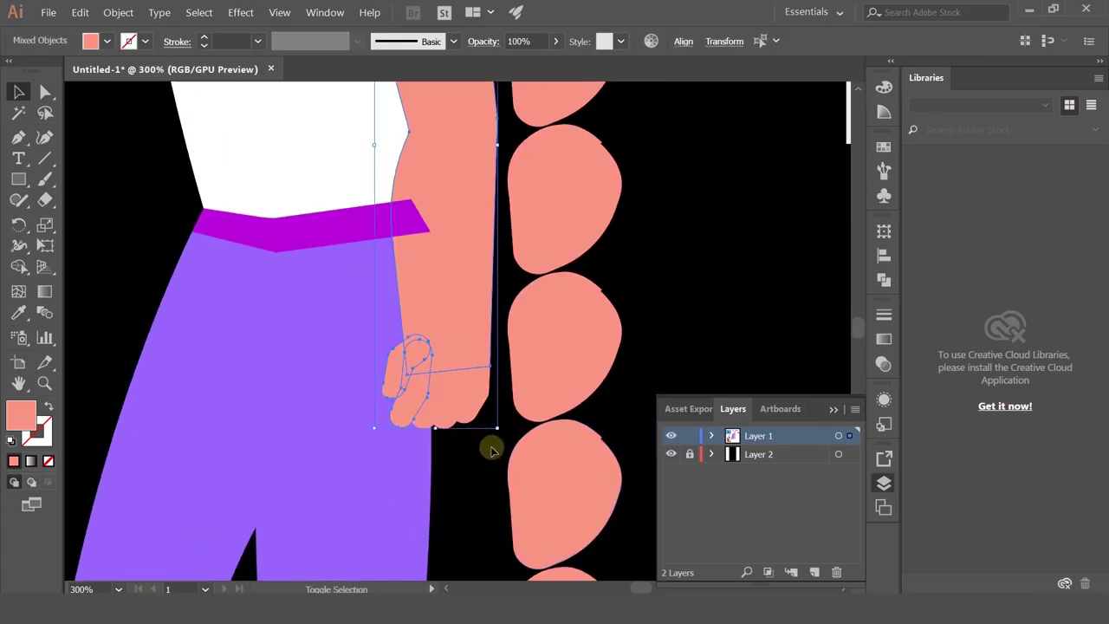
shift+click(440, 402)
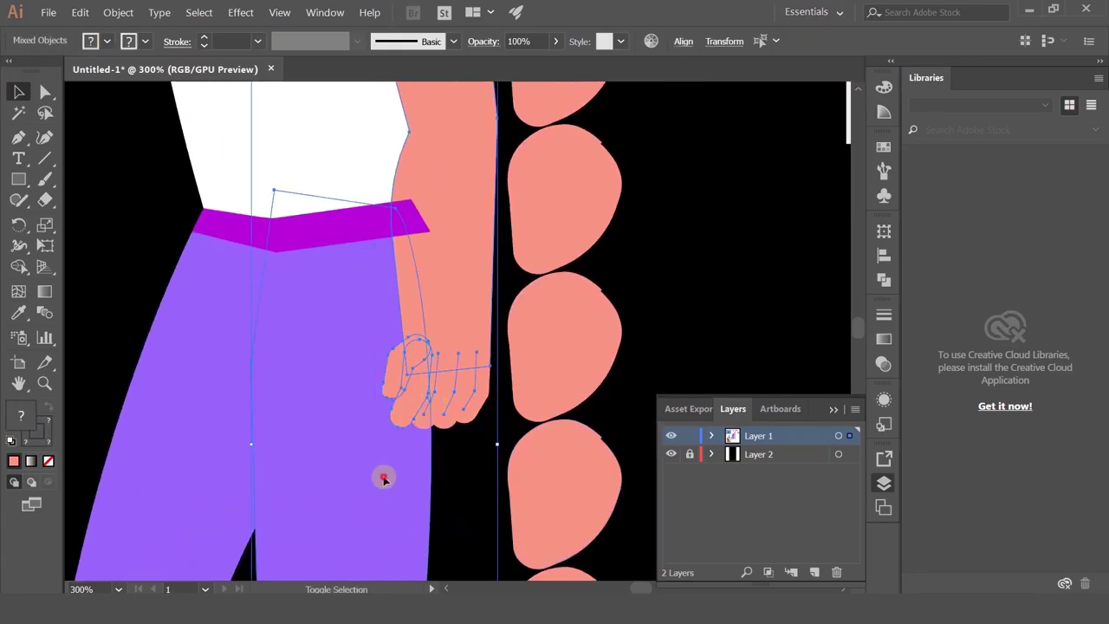
scroll(383, 475, down, 2)
key(a)
click(442, 316)
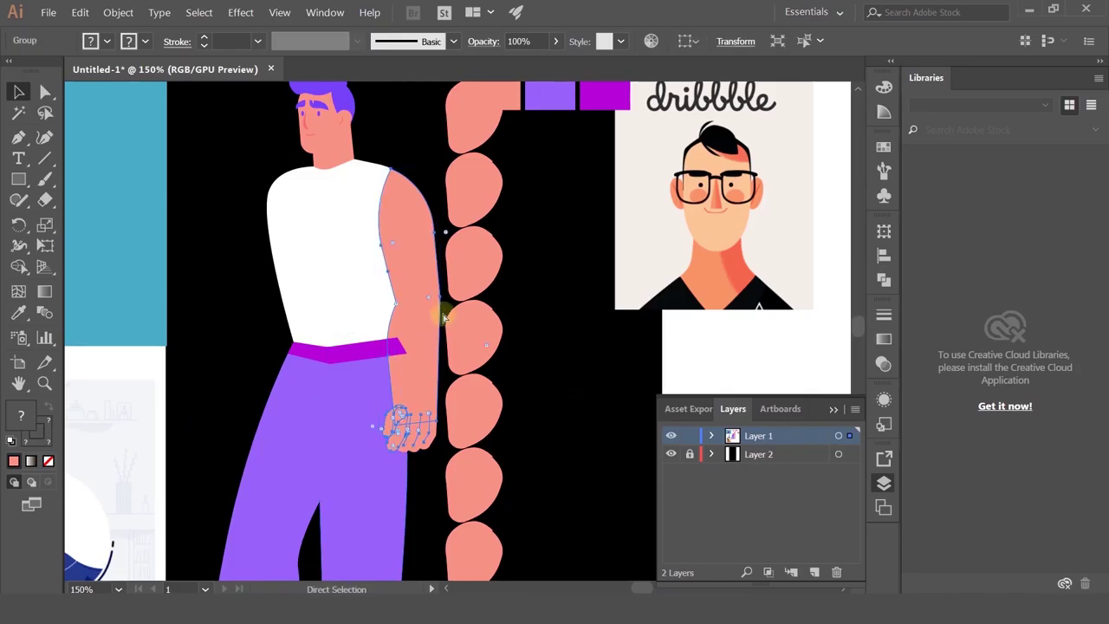
key(v)
scroll(369, 360, down, 1)
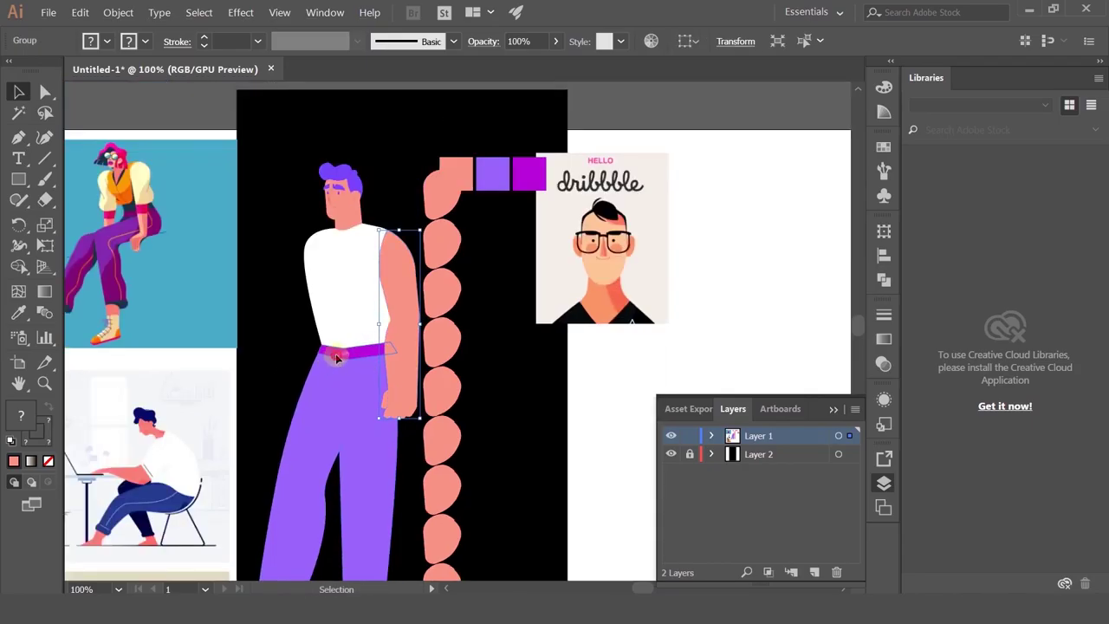
- Round the middle corner points of the belt's upper and lower edges into smooth curves
click(337, 358)
scroll(337, 357, up, 2)
click(45, 90)
scroll(351, 292, up, 2)
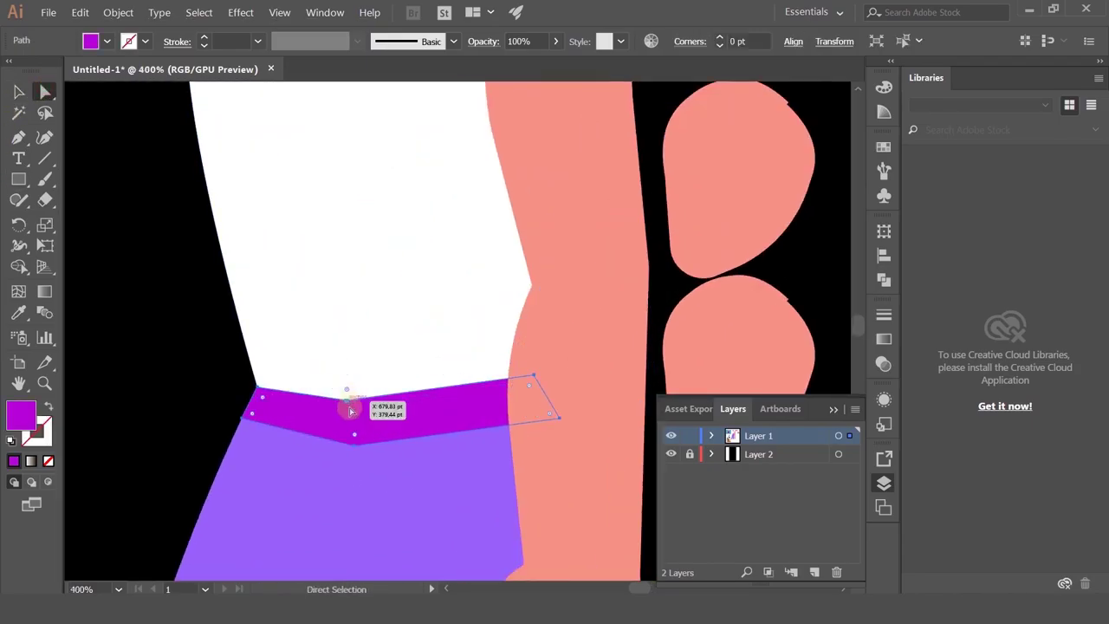
drag(346, 400, 347, 400)
key(v)
- Extend the white hem shape over the arm by moving its arm-side corner anchor outward and slightly up to cover the belt's upper edge
click(340, 396)
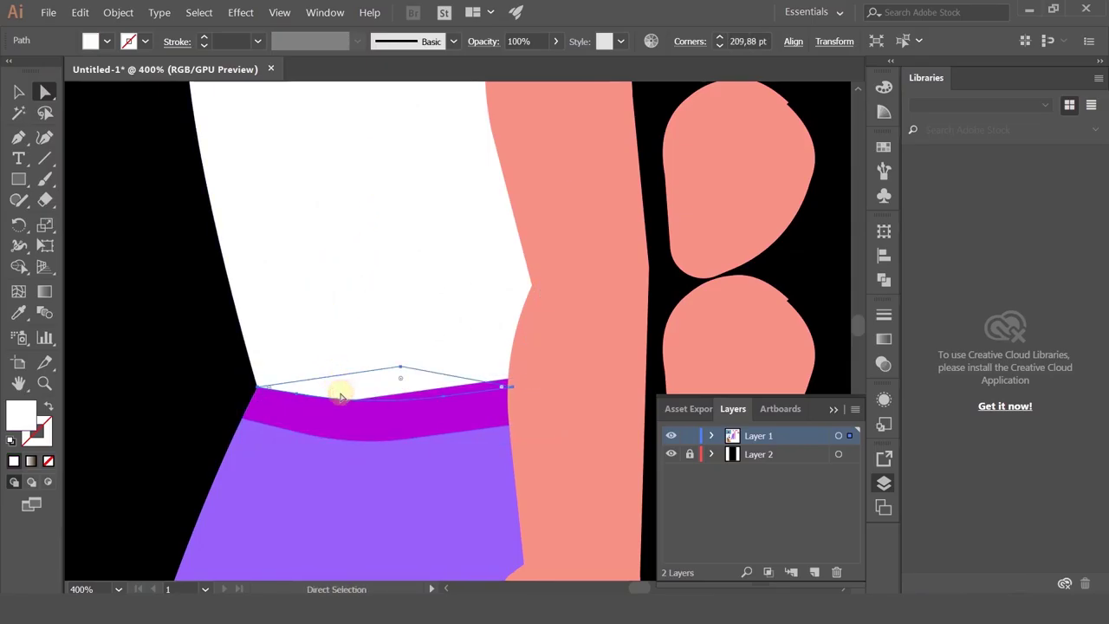
drag(338, 354, 218, 375)
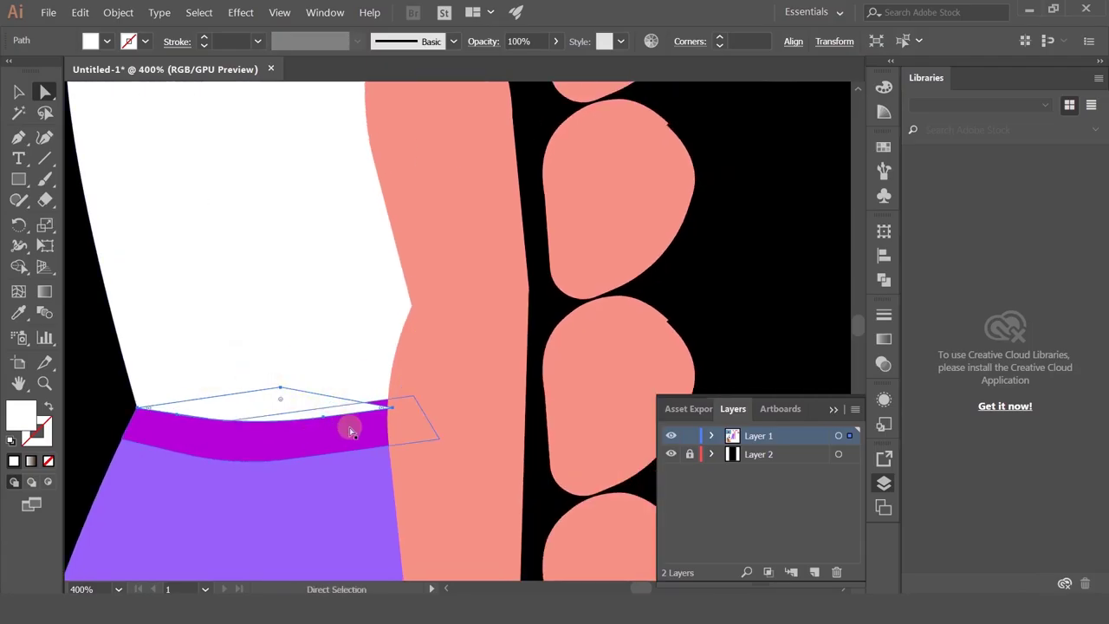
click(350, 430)
click(322, 392)
click(307, 418)
drag(393, 408, 448, 396)
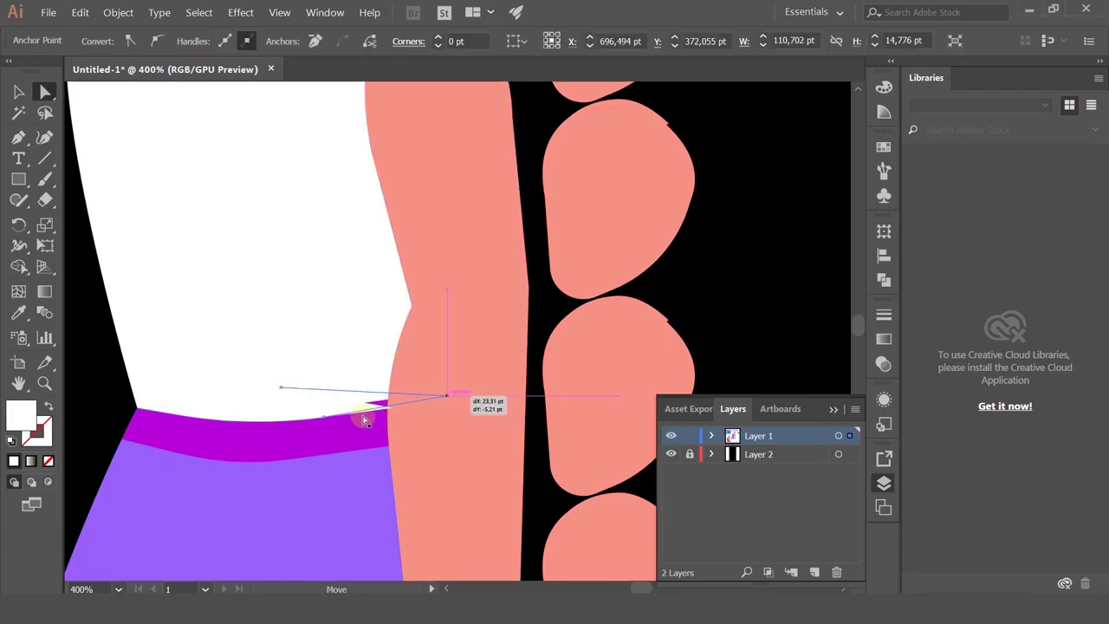
scroll(326, 397, down, 2)
click(552, 325)
drag(551, 325, 639, 355)
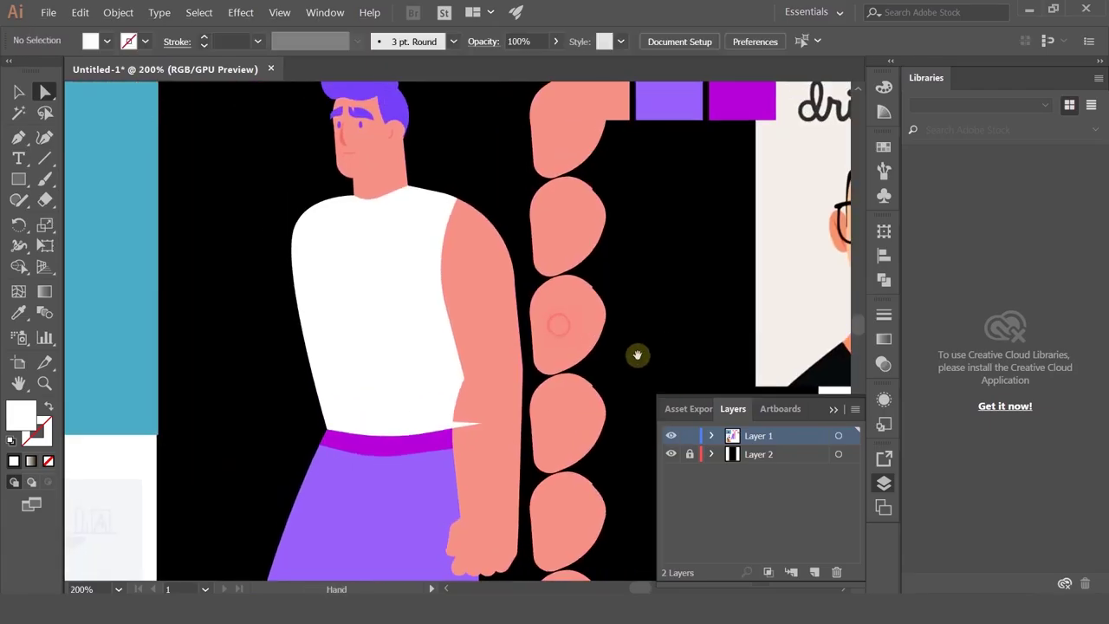
- Bring the arm-and-hand group in front of the shirt's white hem shape
click(466, 467)
key(a)
key(v)
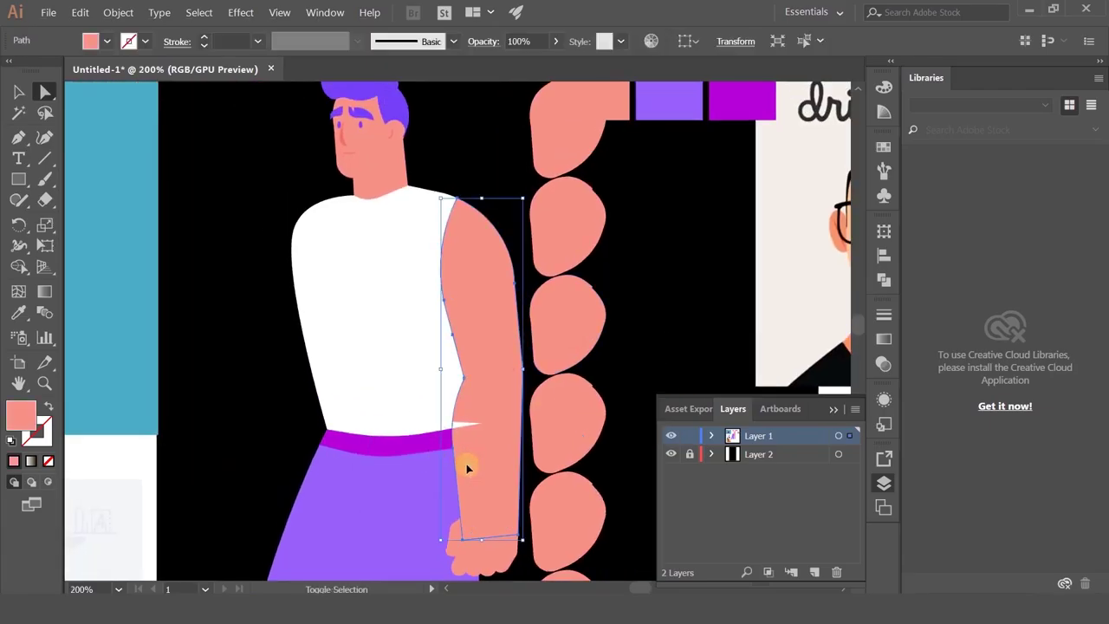
key(a)
click(19, 94)
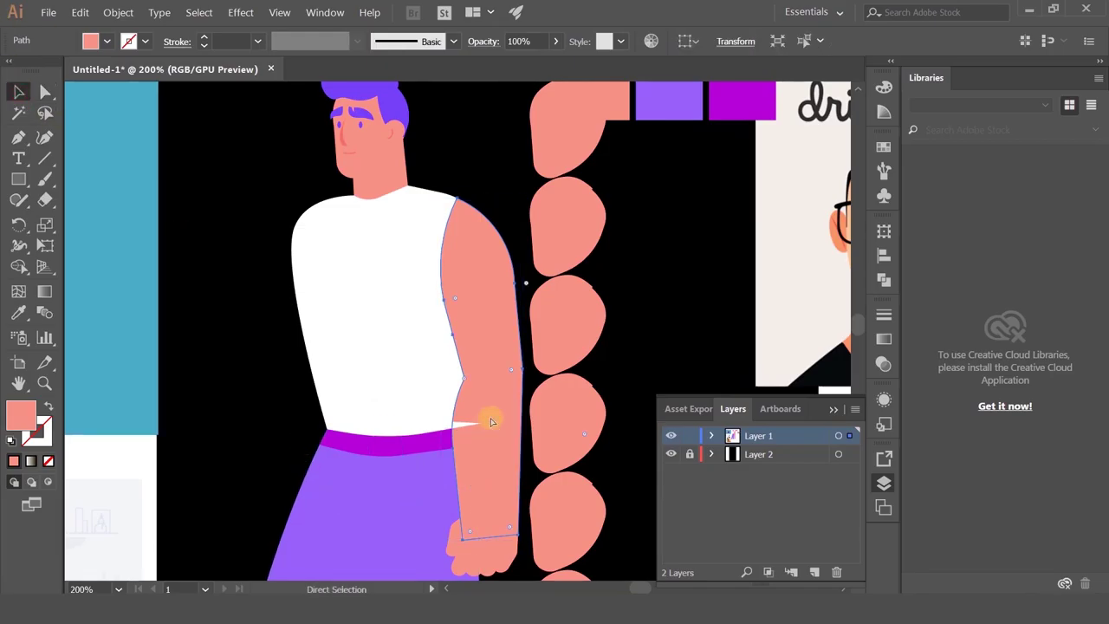
click(720, 226)
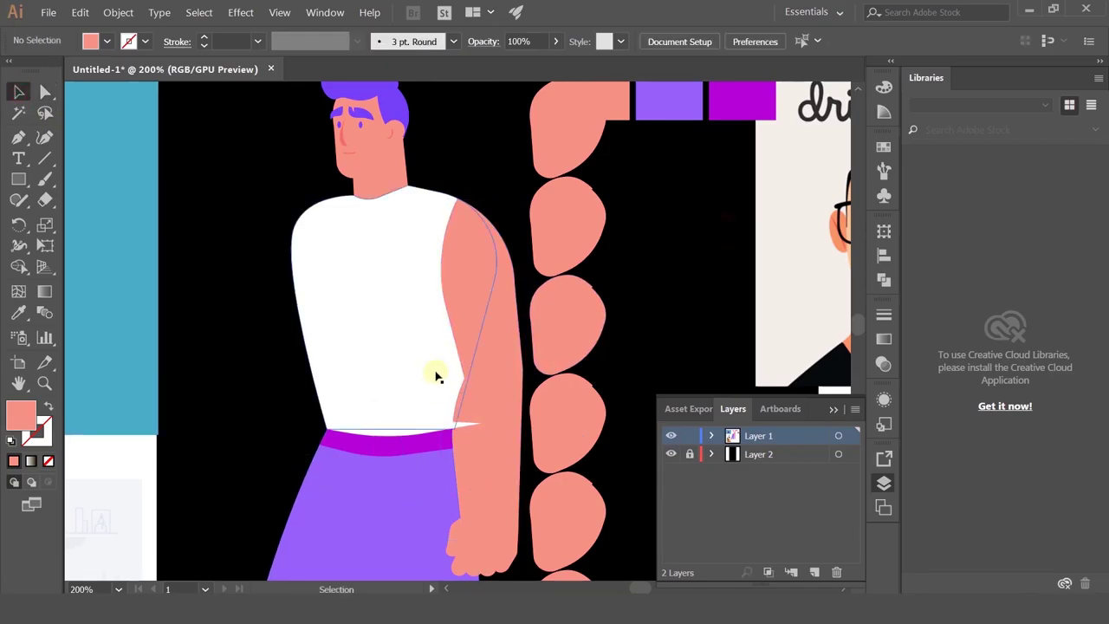
click(488, 322)
key(ctrl+c)
scroll(490, 322, down, 1)
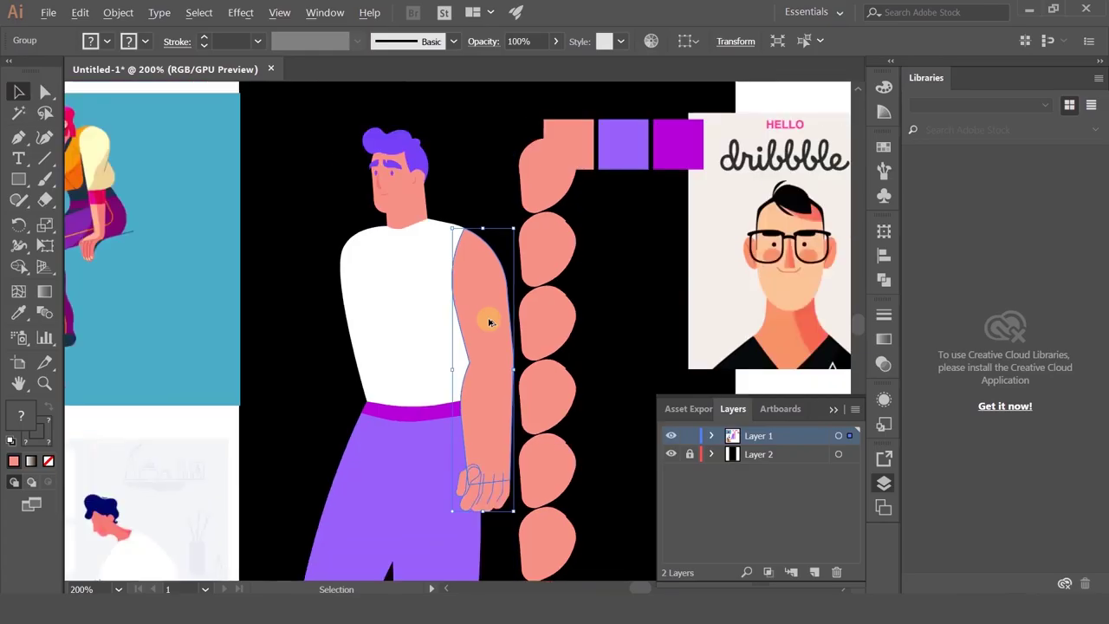
scroll(489, 320, up, 1)
drag(428, 427, 424, 142)
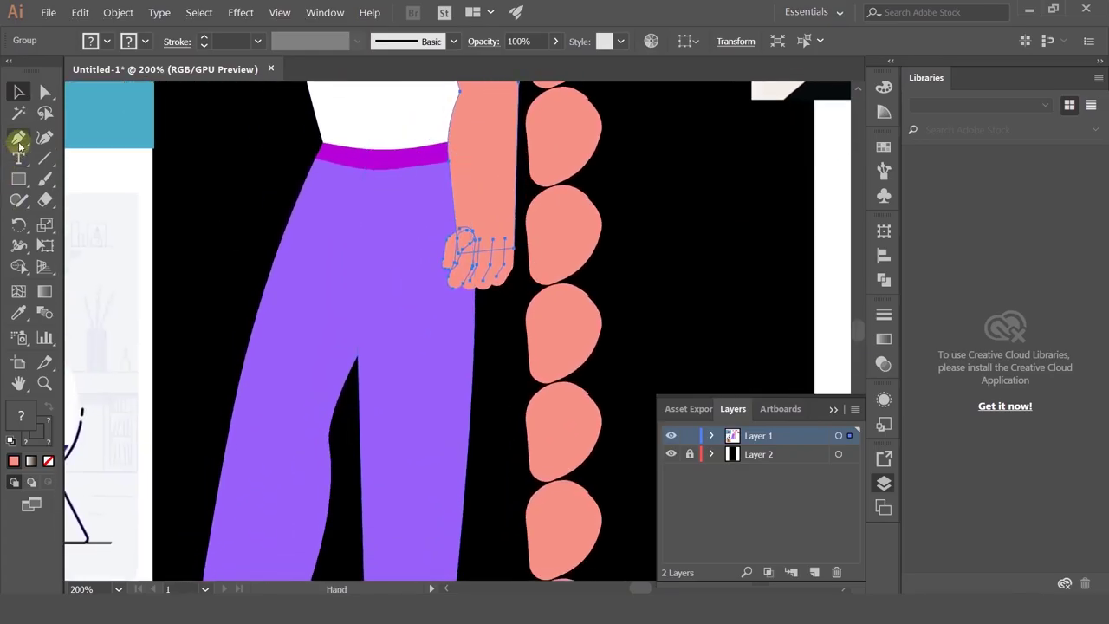
click(351, 224)
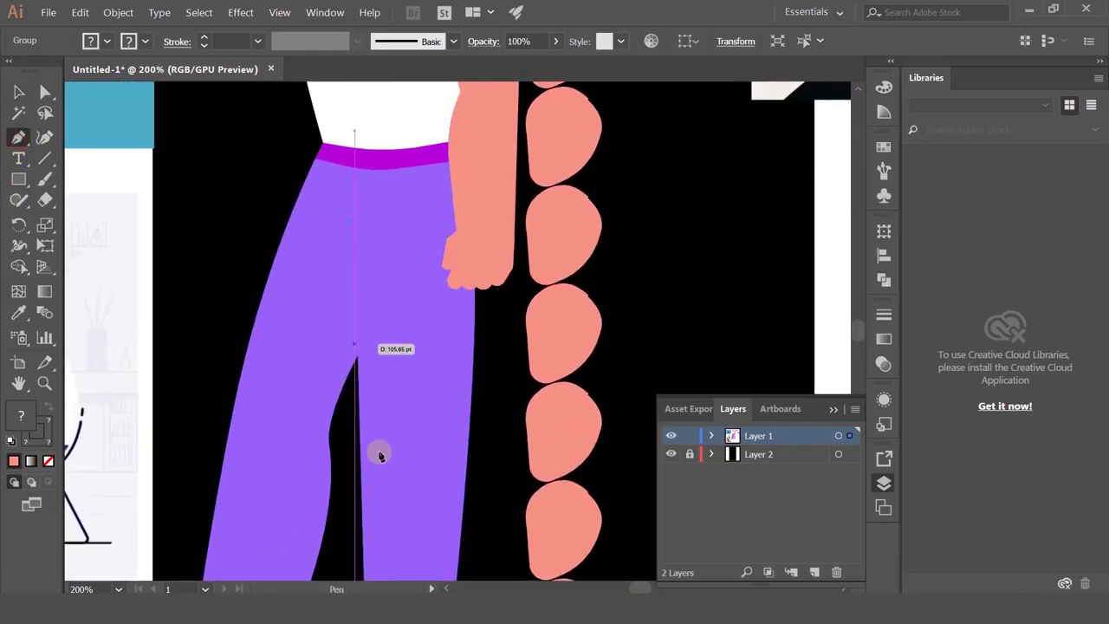
drag(375, 378, 398, 375)
key(ctrl+z)
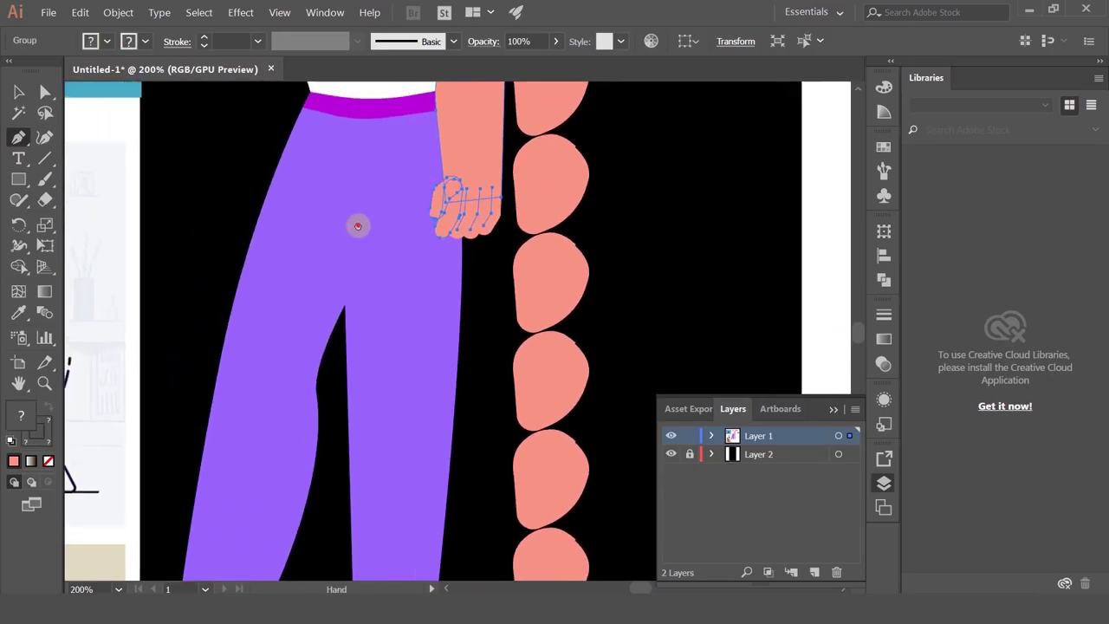
- Draw a curved shirt overhang with the Pen tool, bulging out from the shirt's edge opposite the arm and curving in above the belt
drag(358, 226, 404, 340)
drag(399, 199, 389, 357)
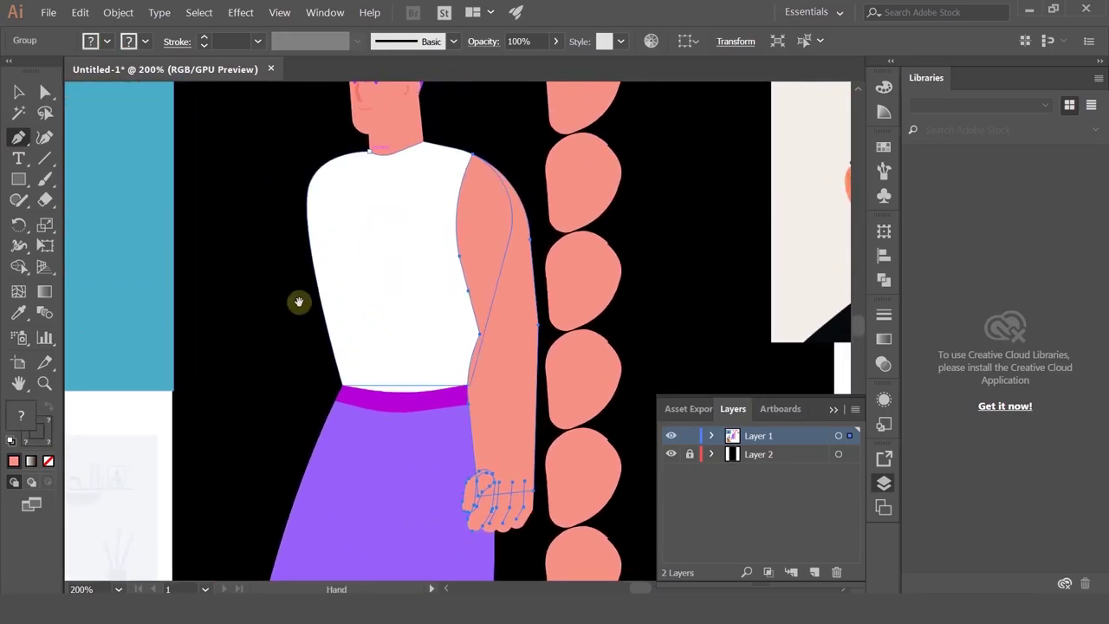
scroll(302, 302, up, 1)
scroll(312, 306, up, 2)
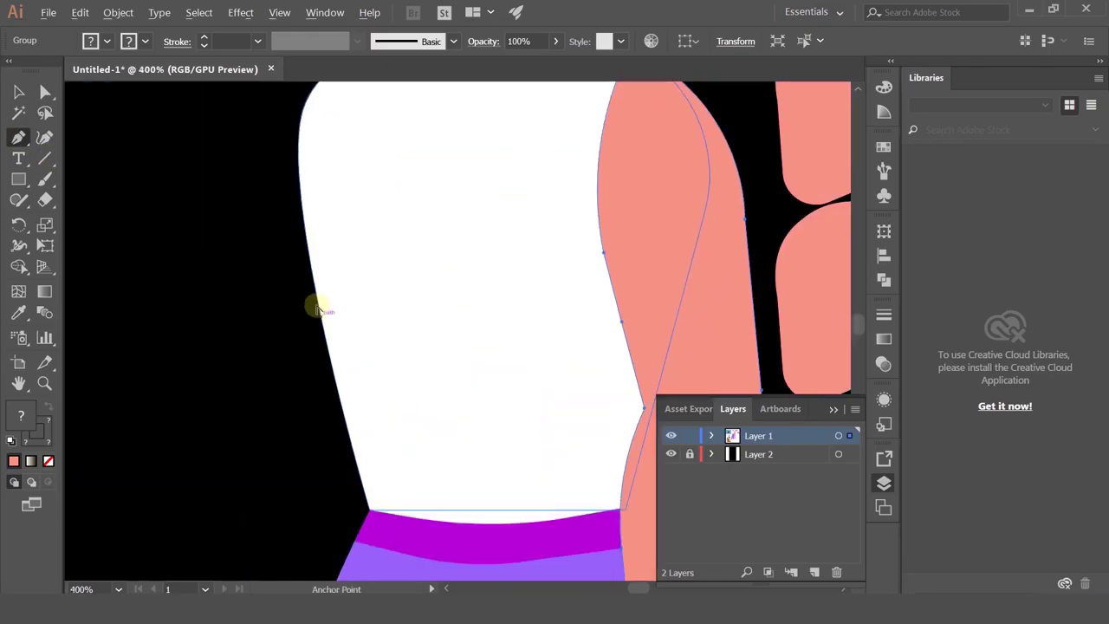
click(317, 295)
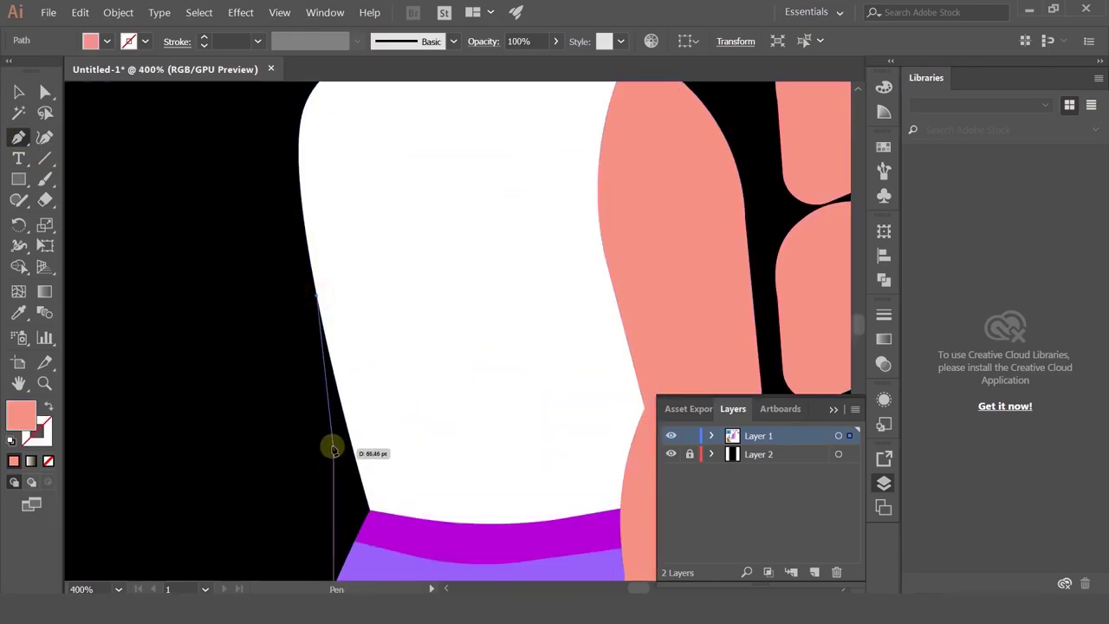
drag(333, 444, 331, 492)
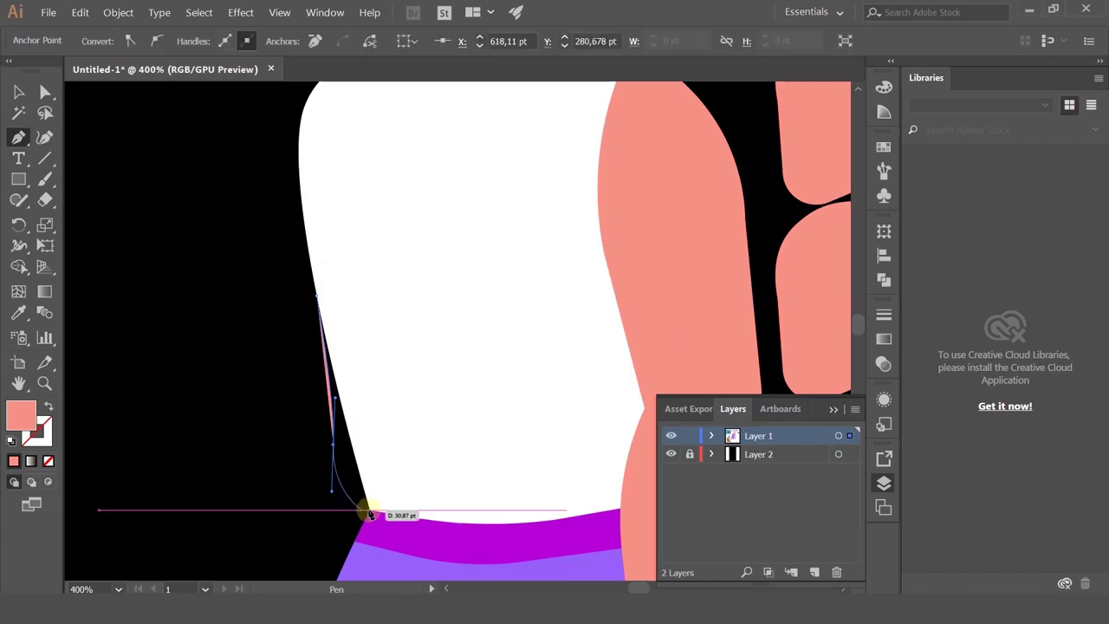
drag(406, 510, 406, 518)
click(438, 458)
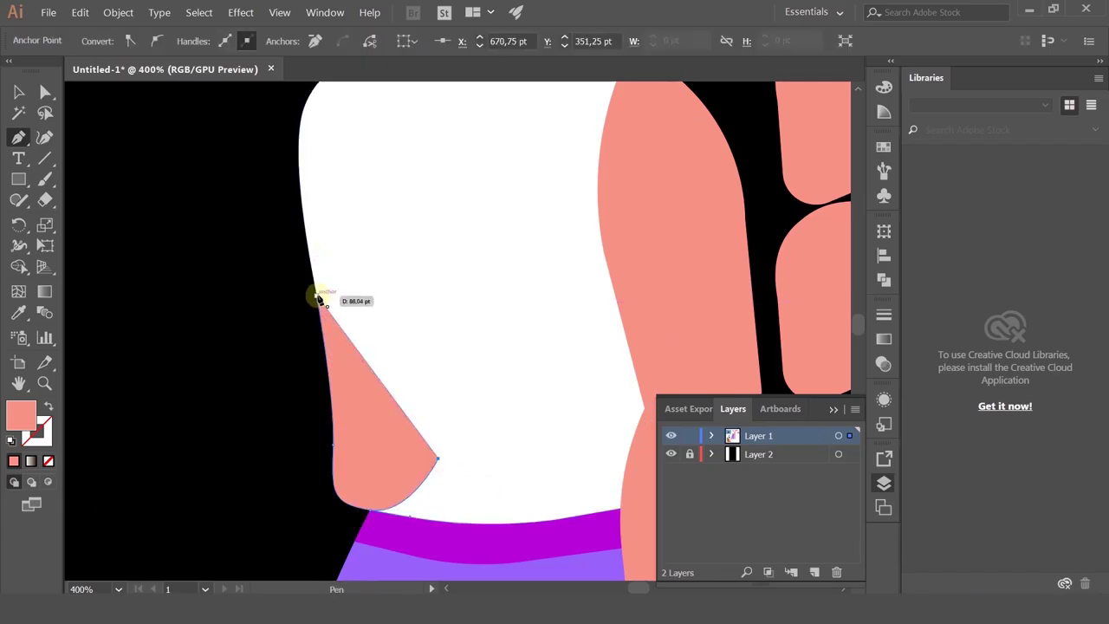
- Fill the new shirt overhang shape with the shirt's white
click(18, 313)
click(330, 280)
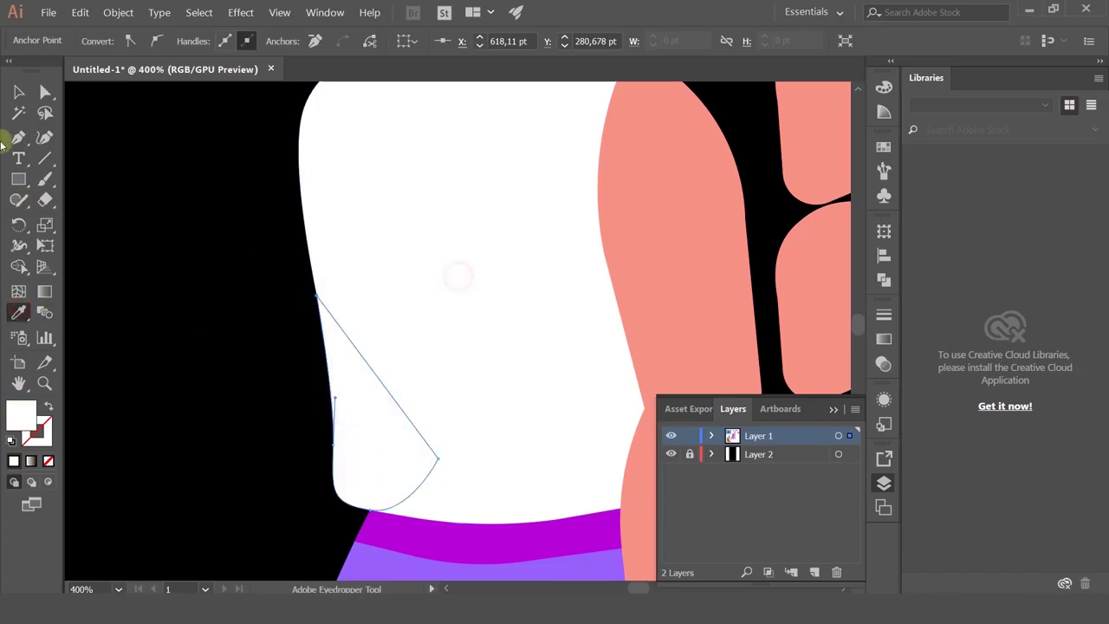
click(19, 92)
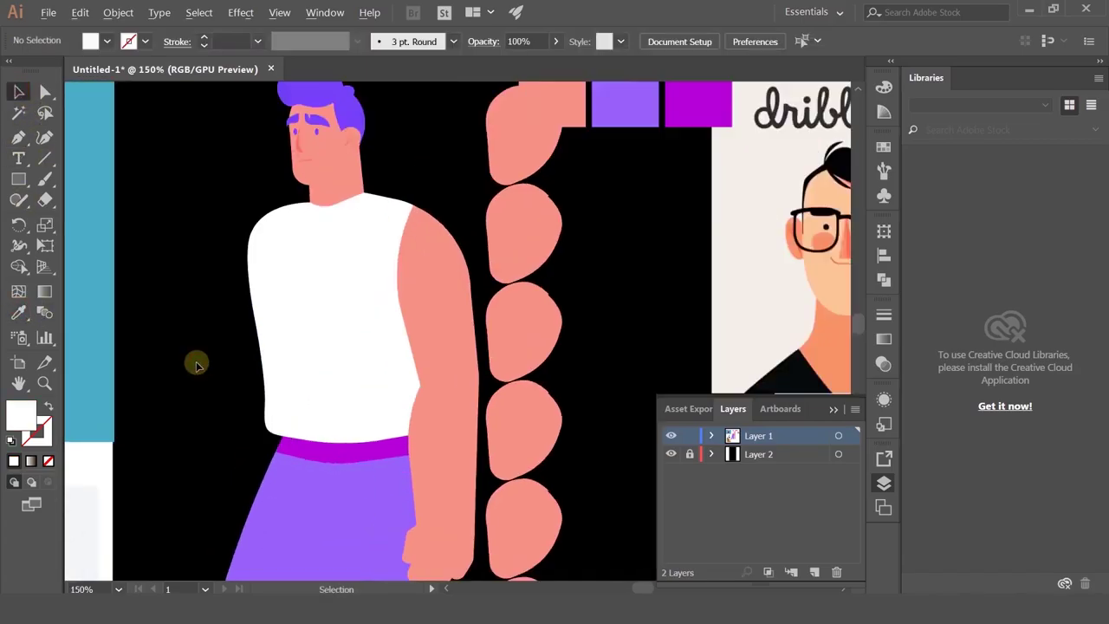
click(350, 465)
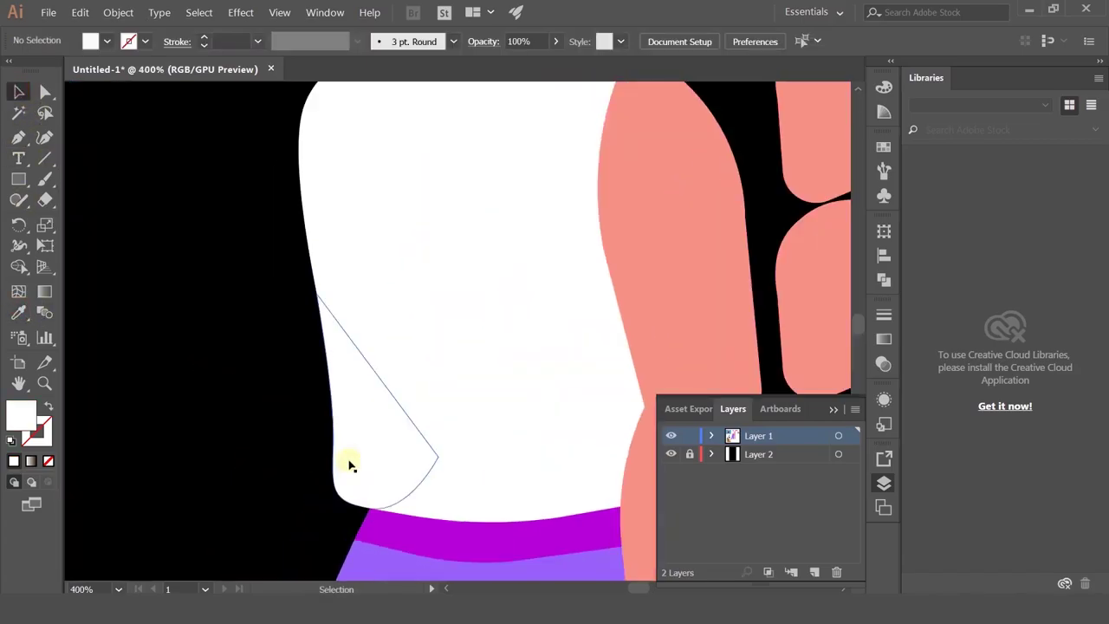
click(330, 458)
scroll(280, 439, right, 3)
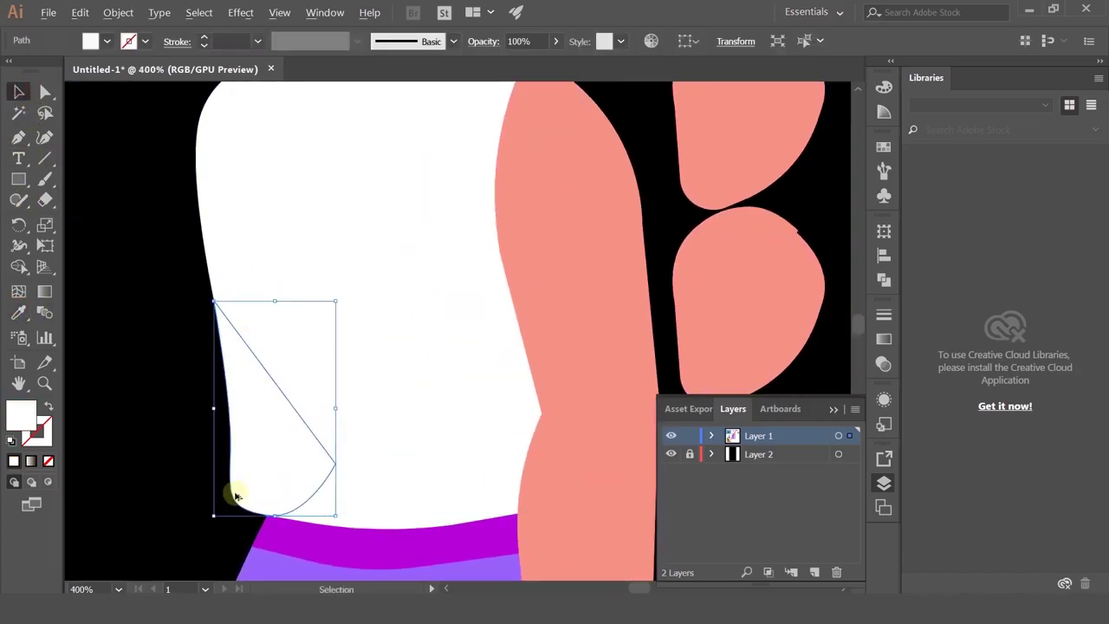
scroll(317, 460, down, 3)
drag(398, 356, 280, 320)
- Draw a closed, straight-sided white sleeve shape with the Pen tool, covering the shoulder and upper arm down to just above the elbow
click(25, 136)
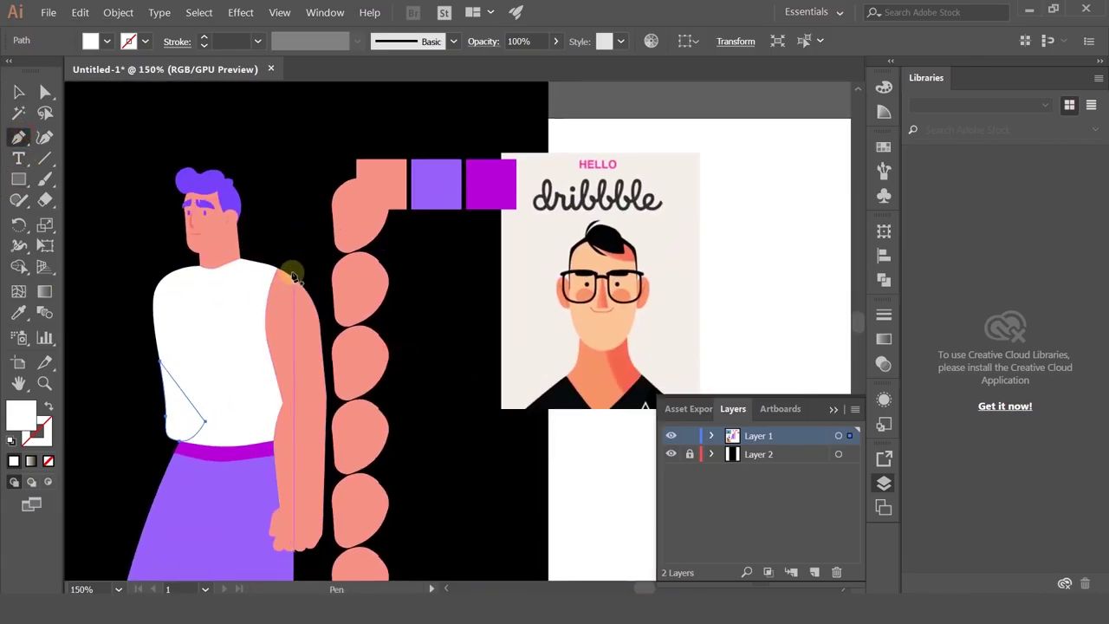
scroll(243, 232, up, 2)
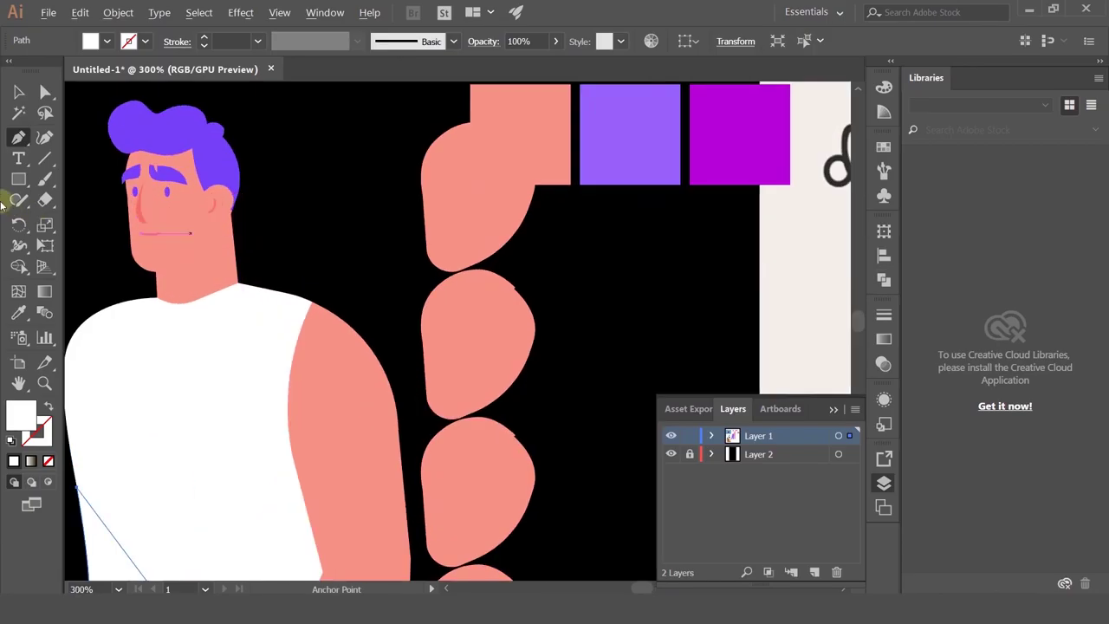
drag(396, 295, 381, 254)
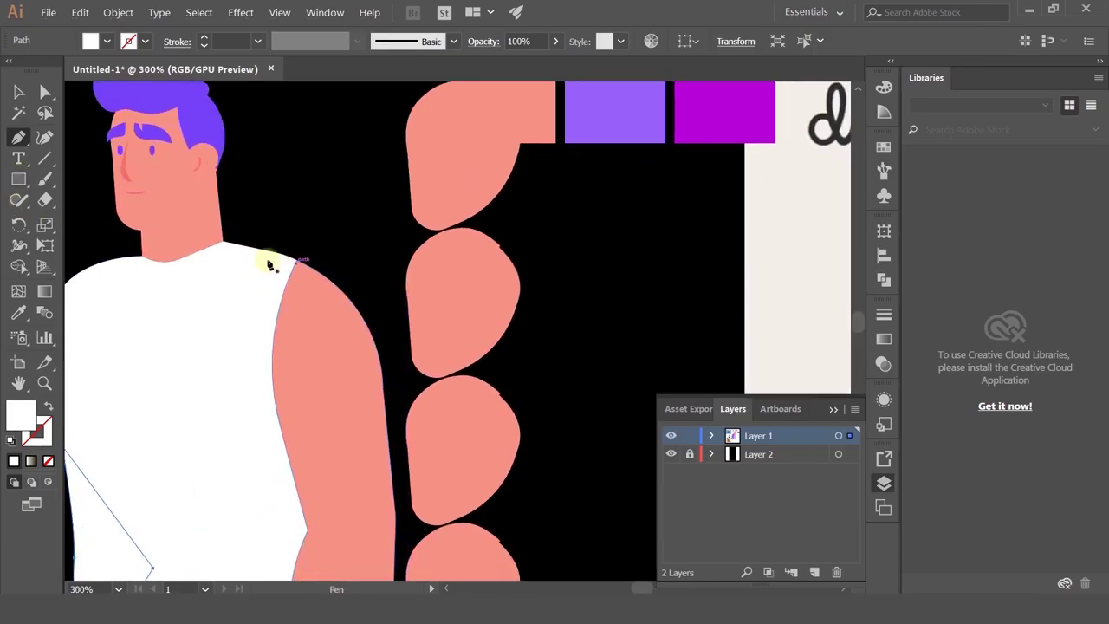
click(266, 260)
click(370, 255)
click(408, 399)
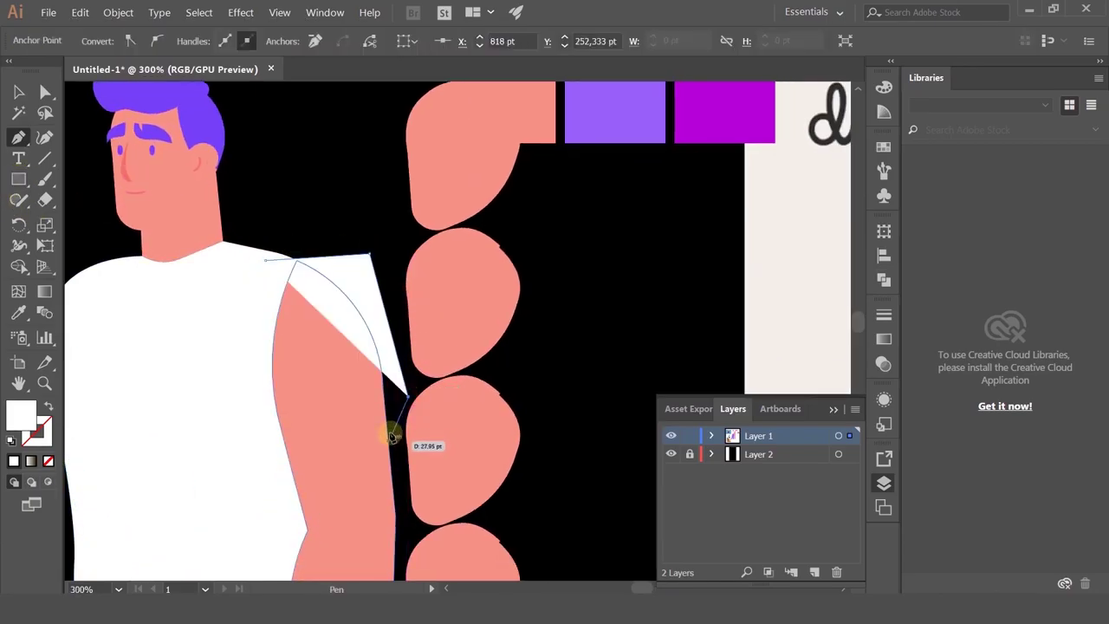
key(ctrl+z)
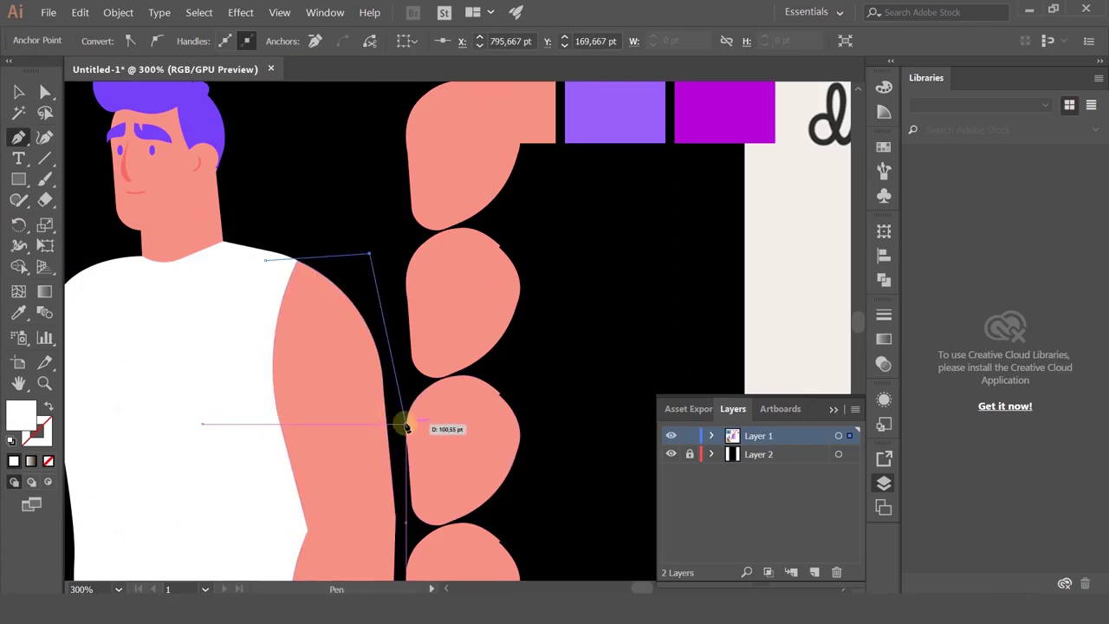
click(406, 423)
click(272, 446)
click(247, 374)
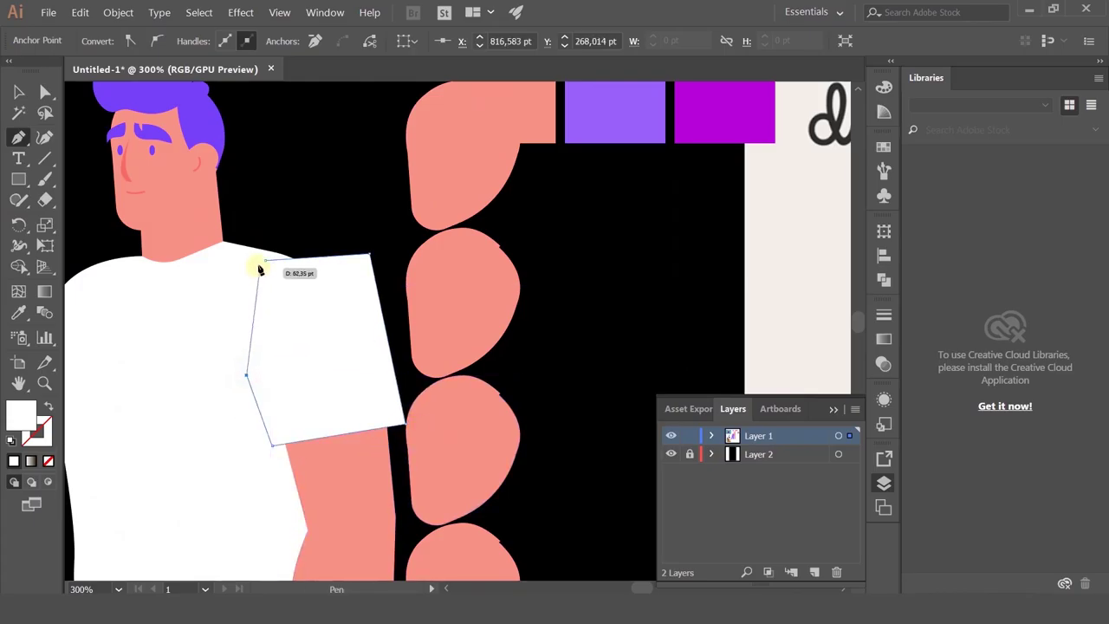
- Ungroup the arm and hand so that the arm can be selected alone
click(17, 94)
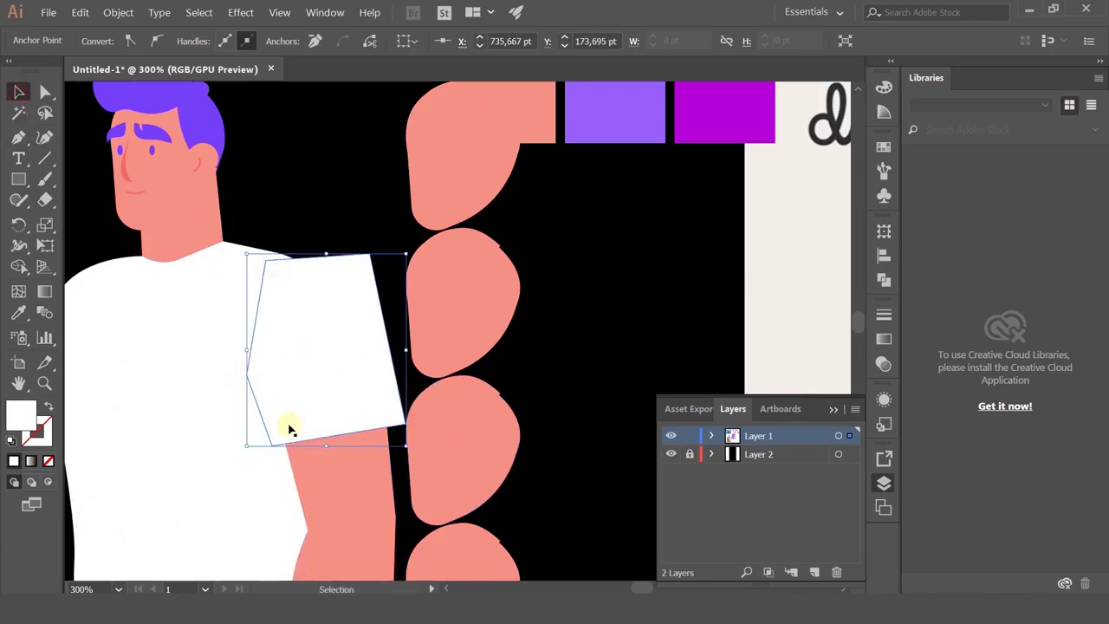
click(330, 483)
key(ctrl+shift+g)
click(569, 379)
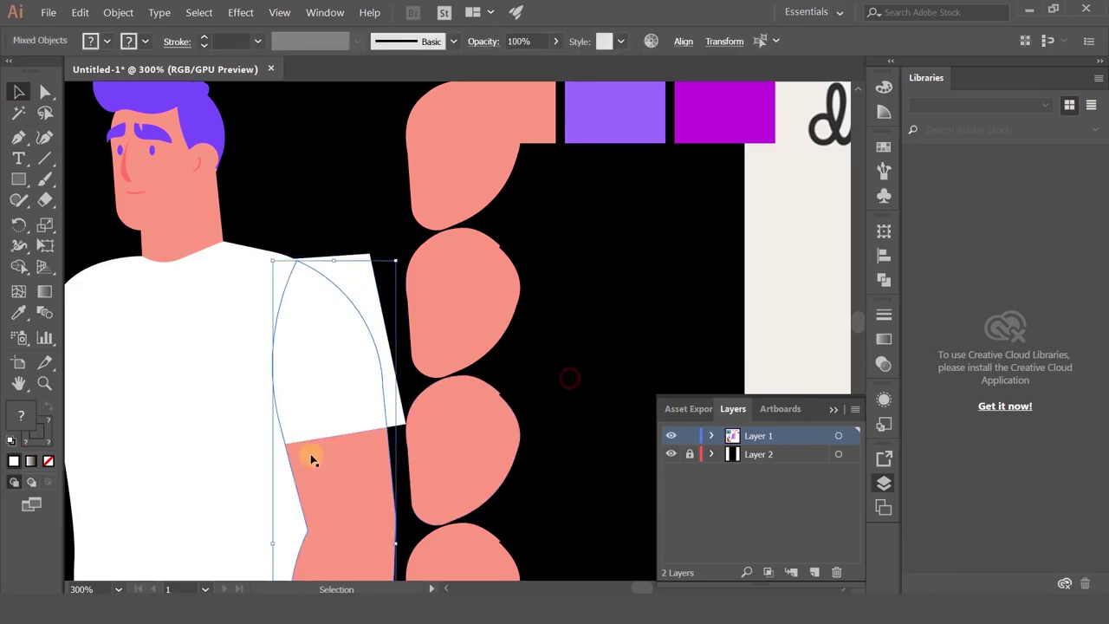
- Trim the white sleeve shape to the arm's outline by intersecting it with the arm using Pathfinder
click(353, 500)
shift+click(368, 279)
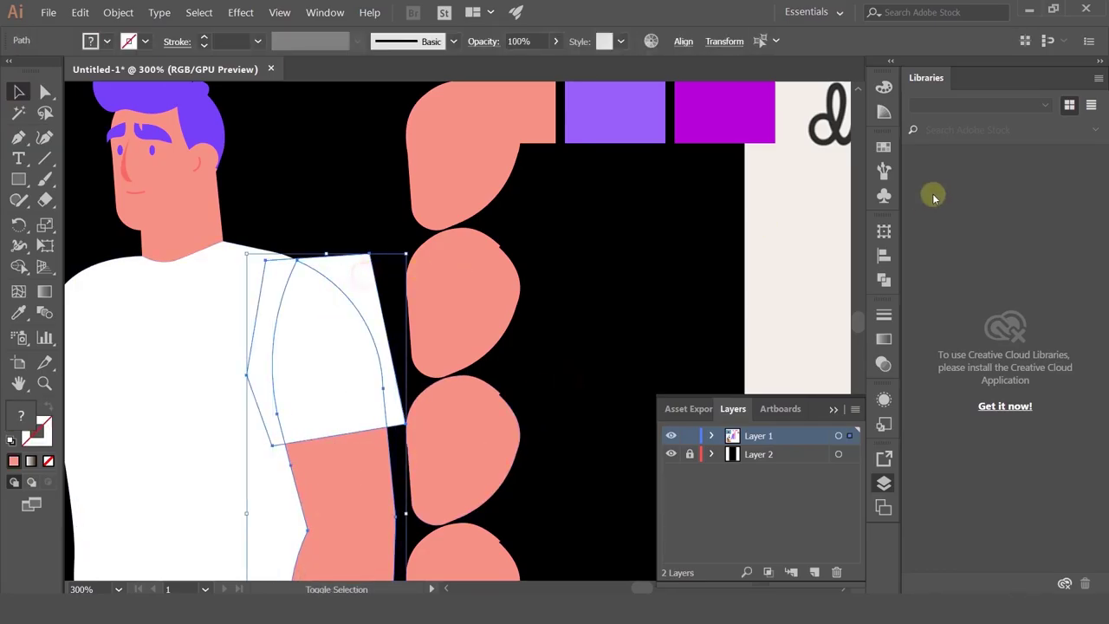
click(884, 281)
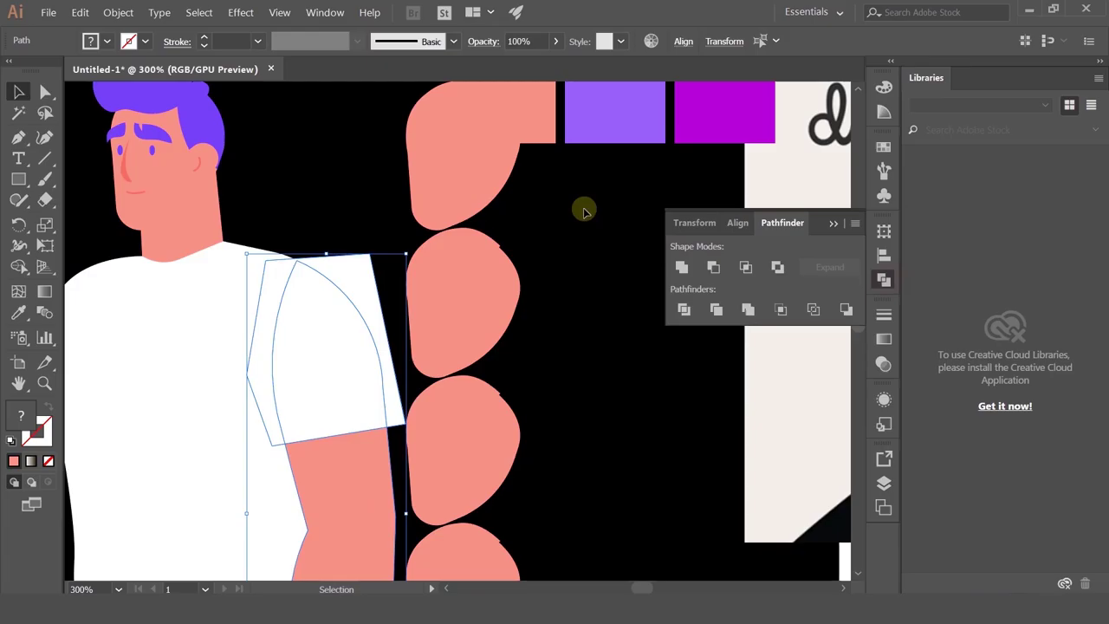
click(714, 268)
key(ctrl+z)
click(753, 270)
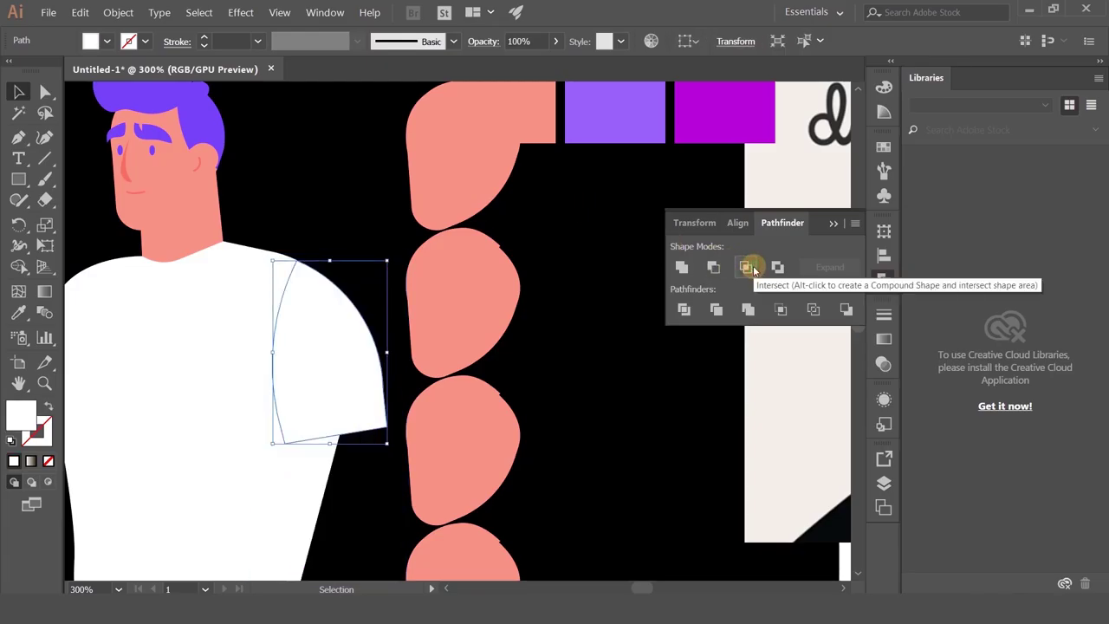
- Paste the copied skin-coloured arm back in place and send it behind the white sleeve
key(ctrl+f)
scroll(372, 362, down, 2)
key(ctrl+[)
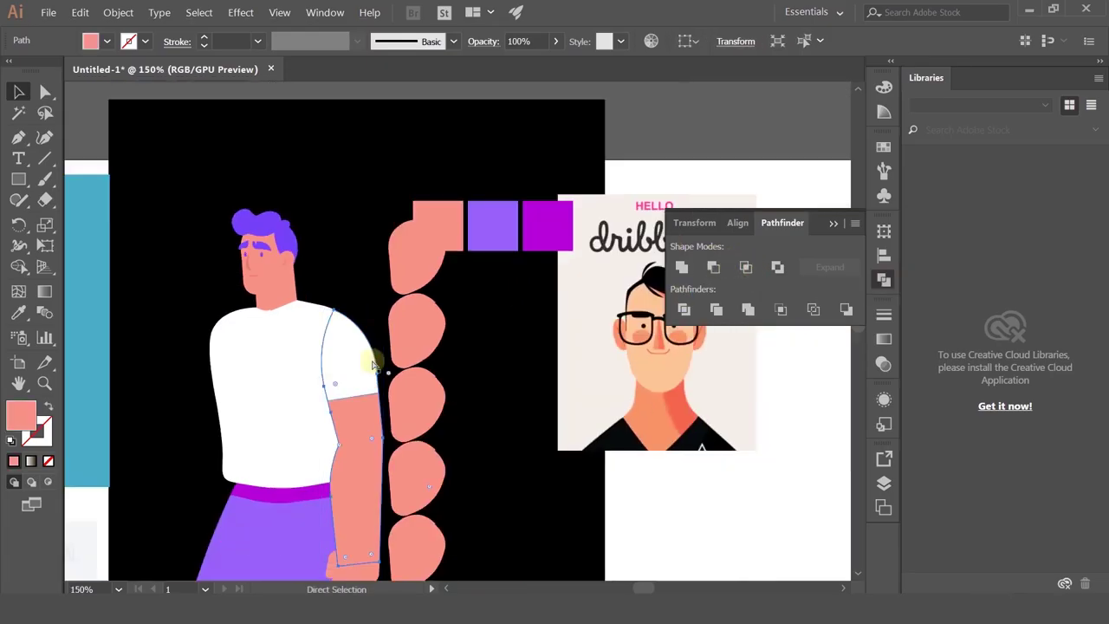
click(362, 245)
drag(344, 243, 359, 176)
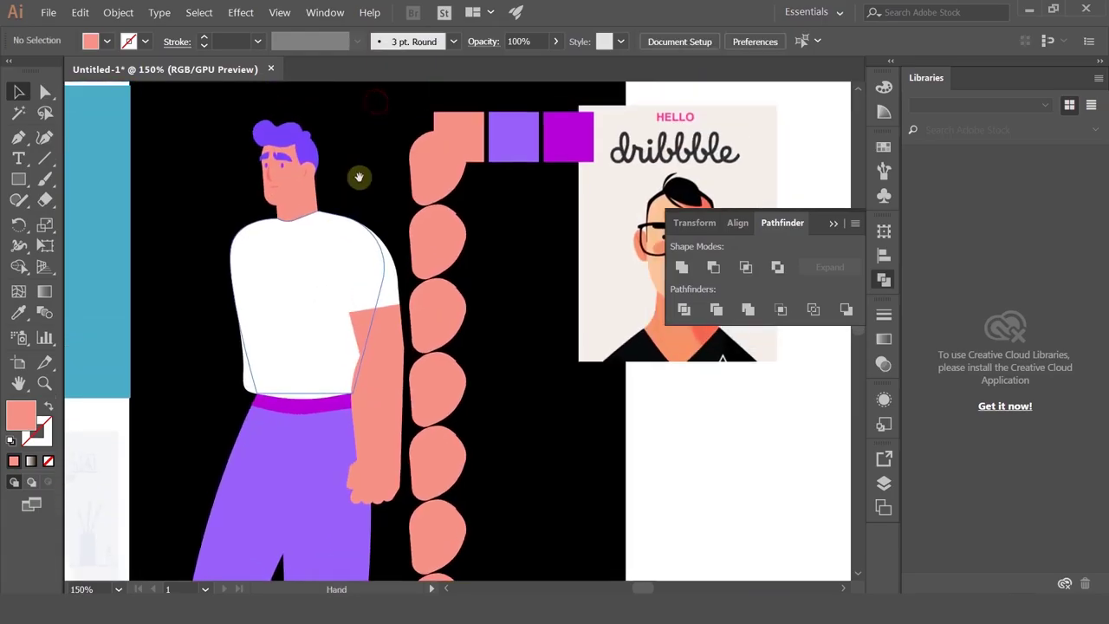
scroll(405, 236, up, 2)
click(25, 138)
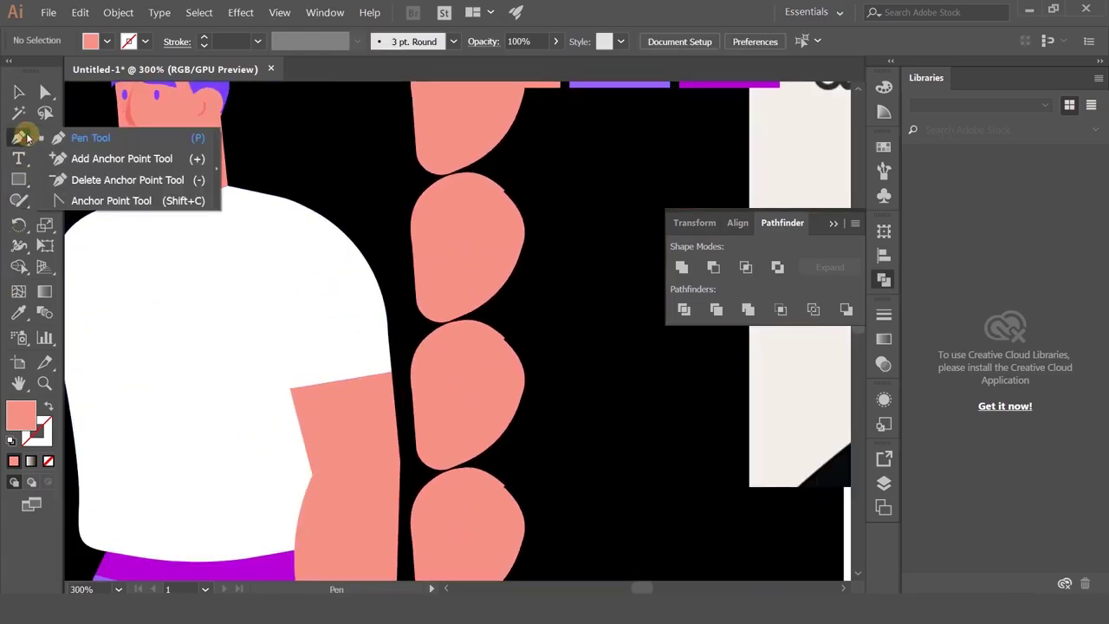
click(86, 137)
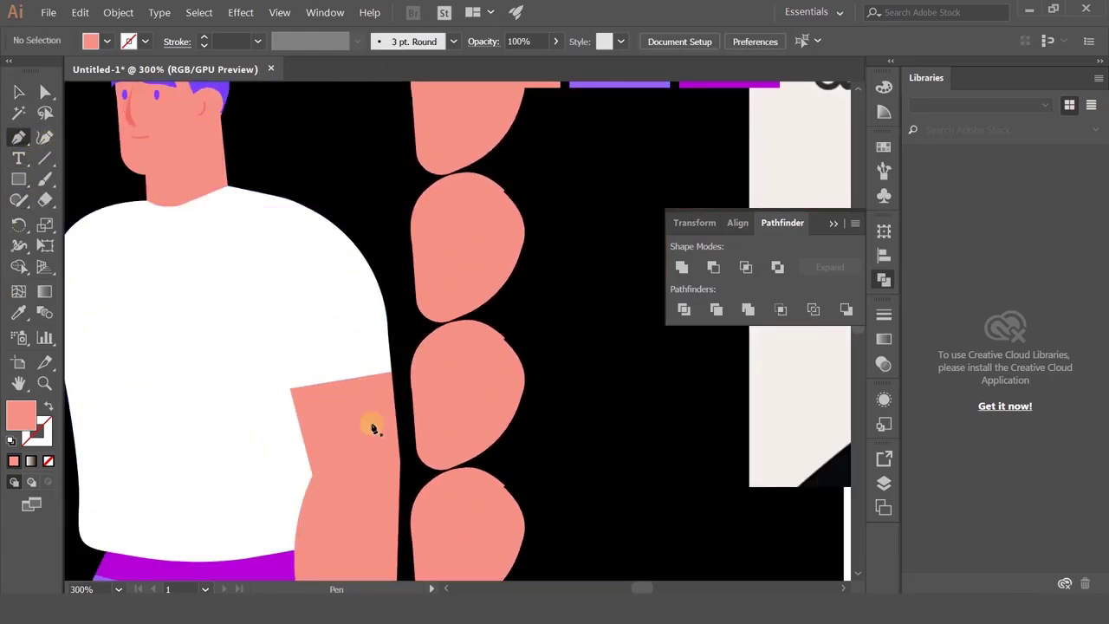
drag(292, 390, 294, 394)
click(292, 390)
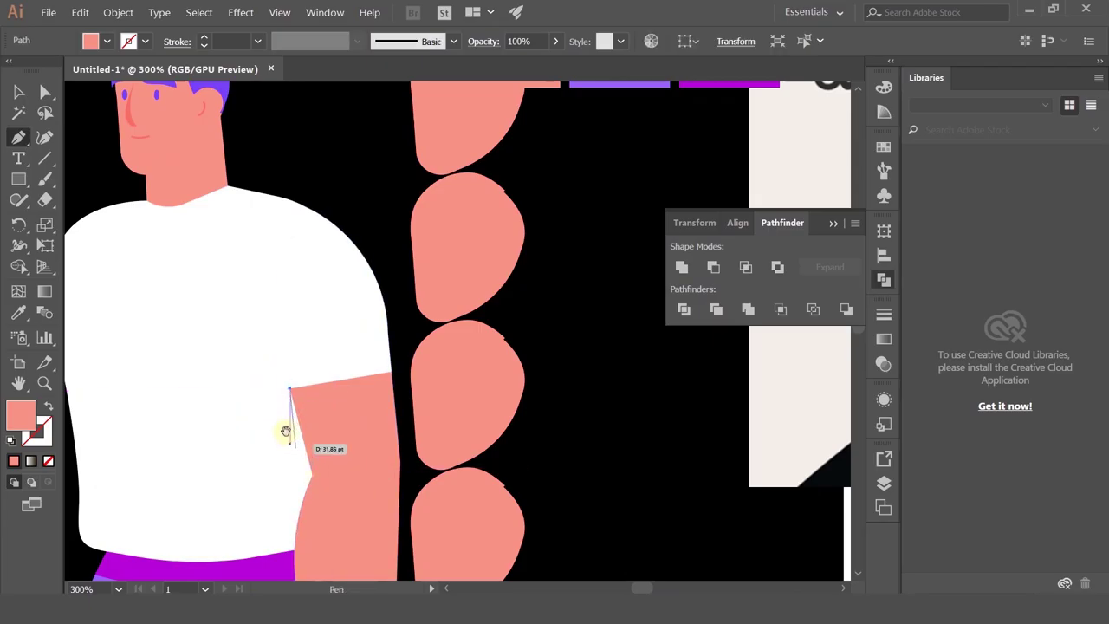
drag(287, 426, 336, 280)
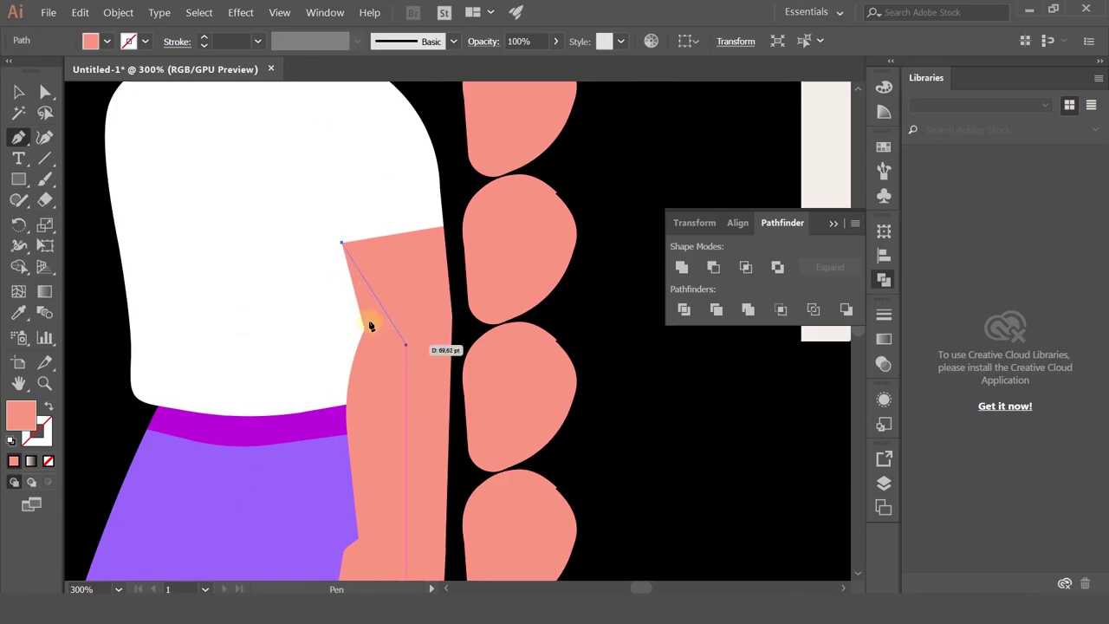
key(ctrl+z)
click(16, 97)
drag(183, 168, 204, 122)
drag(262, 252, 219, 202)
click(397, 324)
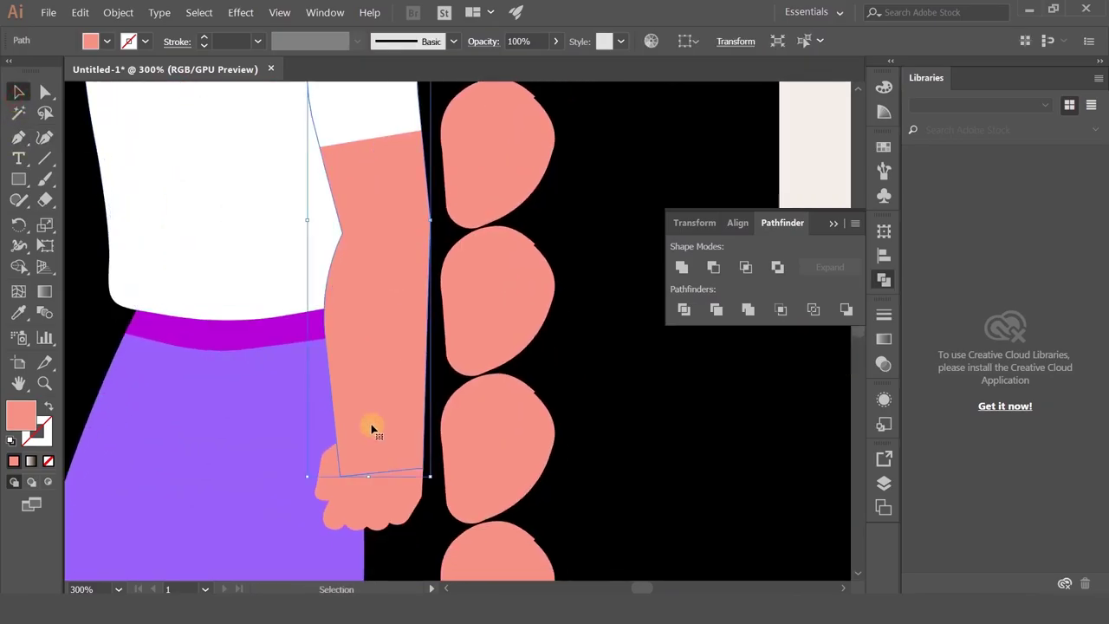
- Try to draw a closed skin-coloured shape over the forearm, from the sleeve edge to the wrist, with the Pen tool
click(18, 137)
click(510, 104)
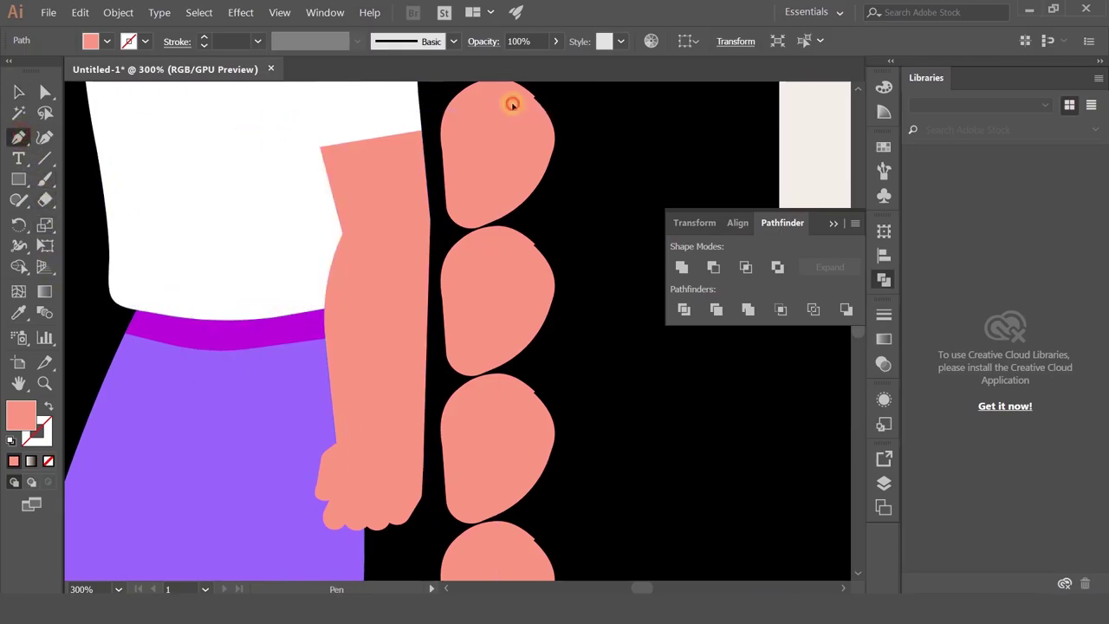
click(465, 471)
click(324, 454)
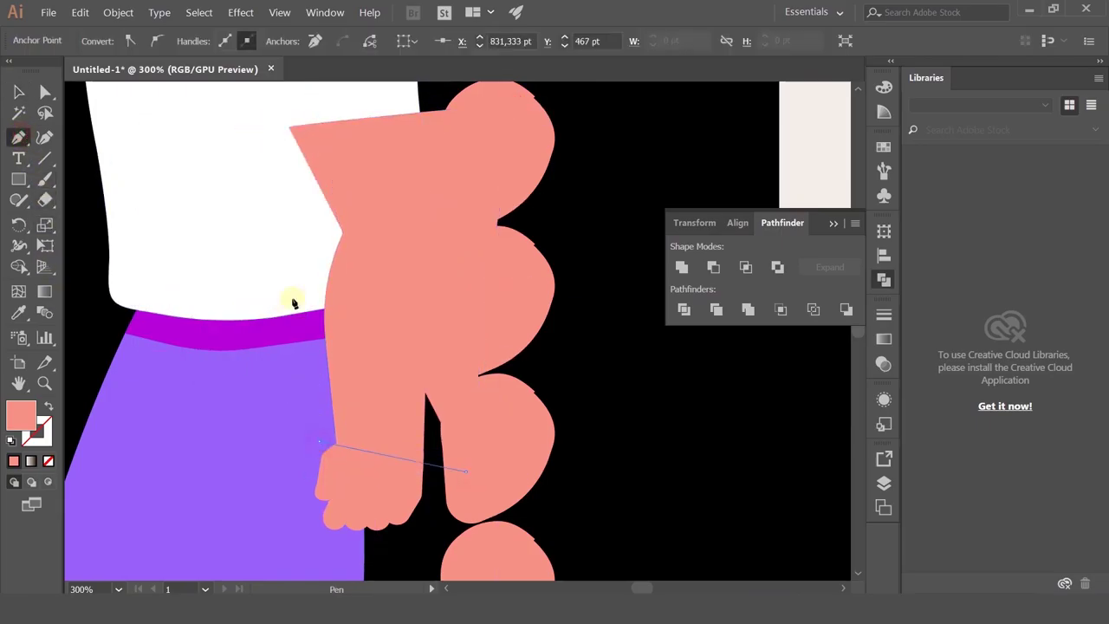
click(290, 127)
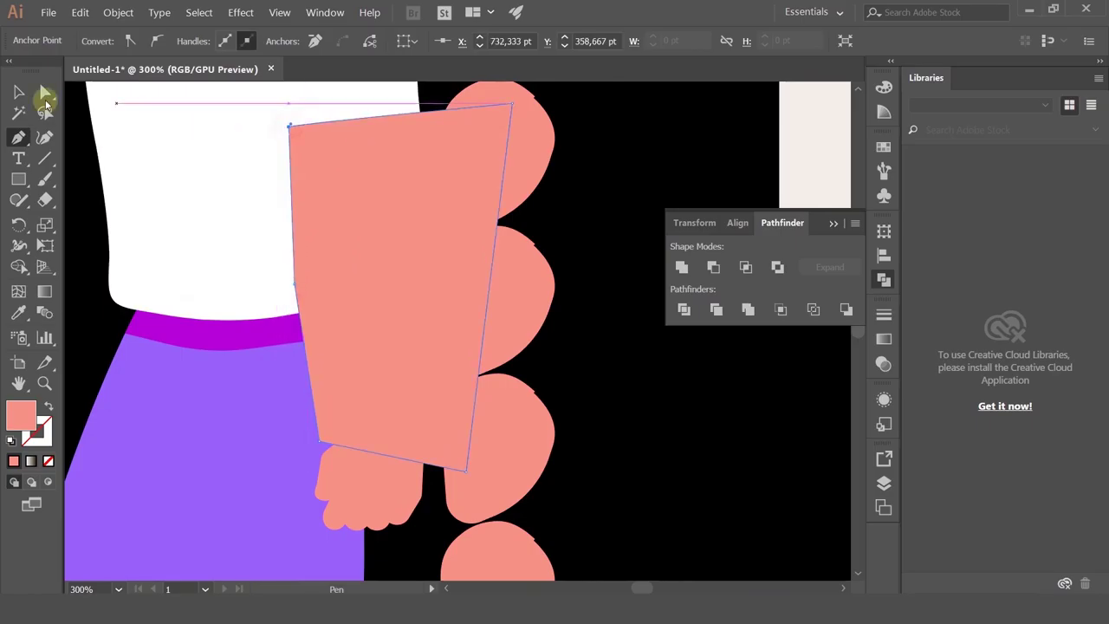
key(ctrl+z)
key(ctrl+z)
key(ctrl+z)
key(ctrl+z)
key(ctrl+z)
key(ctrl+z)
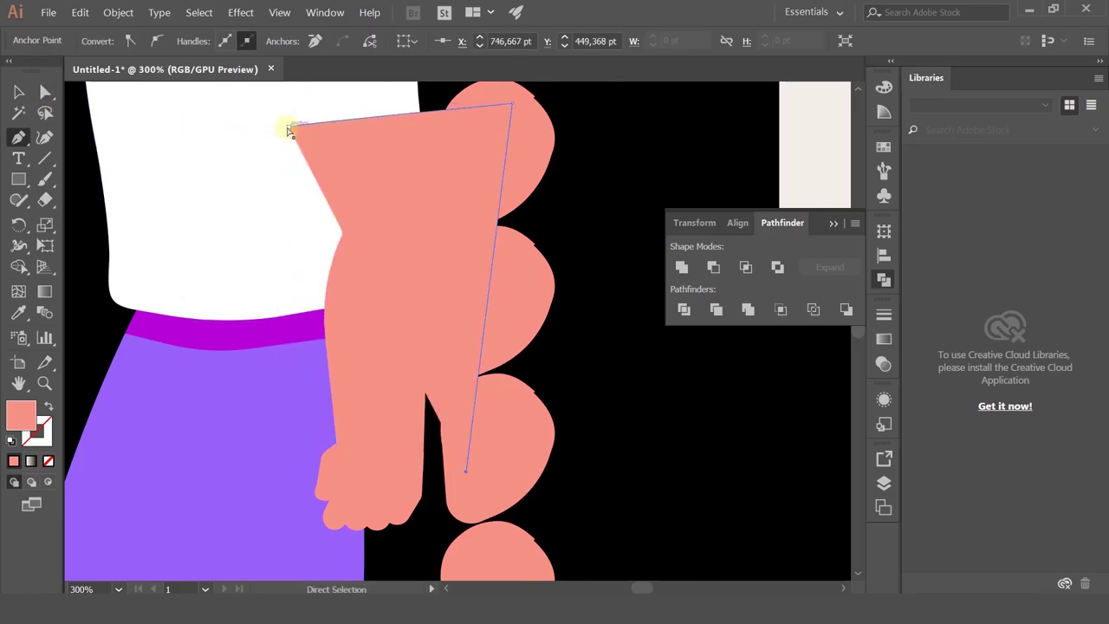
click(18, 92)
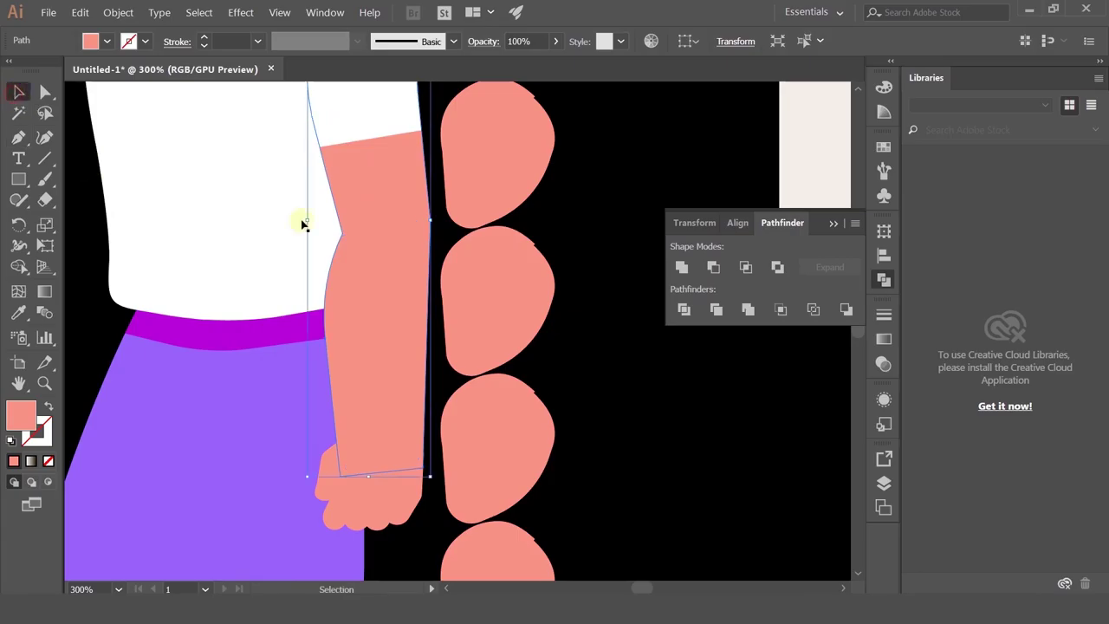
click(367, 277)
- Draw a closed shoe shape under the bent leg's trouser hem with the Pen tool, with a pointed toe and angled heel, in the trousers' purple
key(ctrl+minus)
key(ctrl+minus)
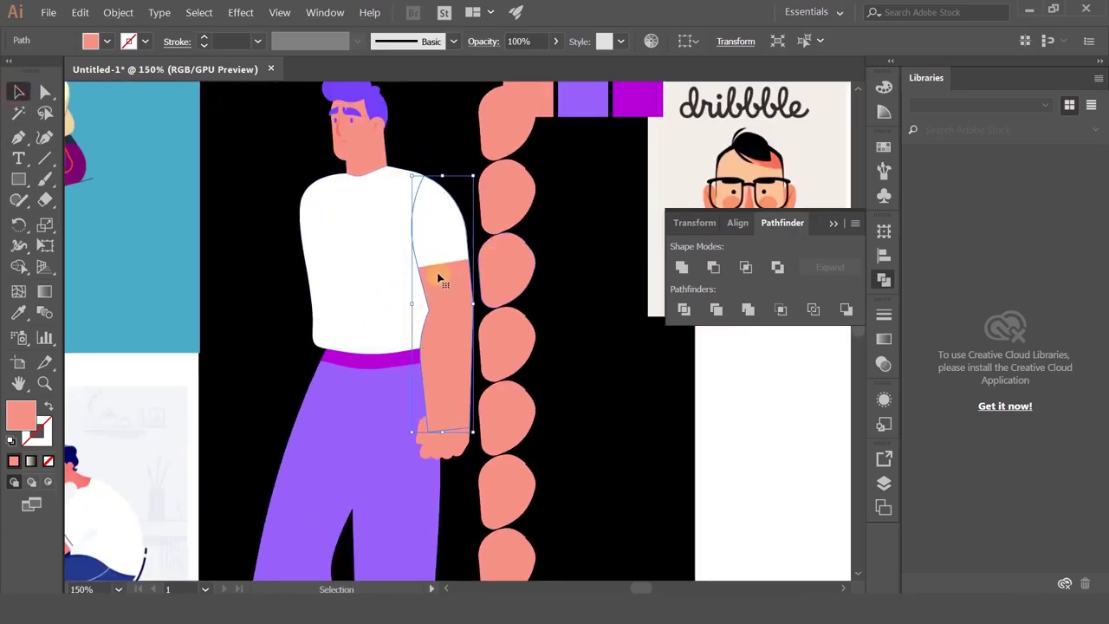
key(ctrl+minus)
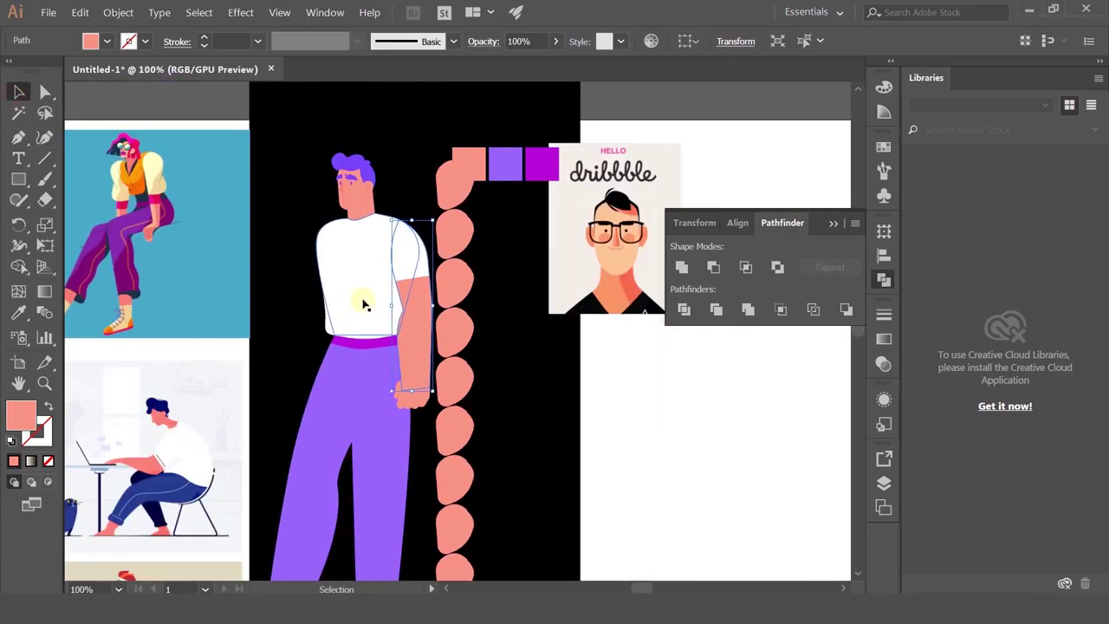
drag(364, 304, 419, 238)
drag(457, 327, 426, 379)
click(425, 379)
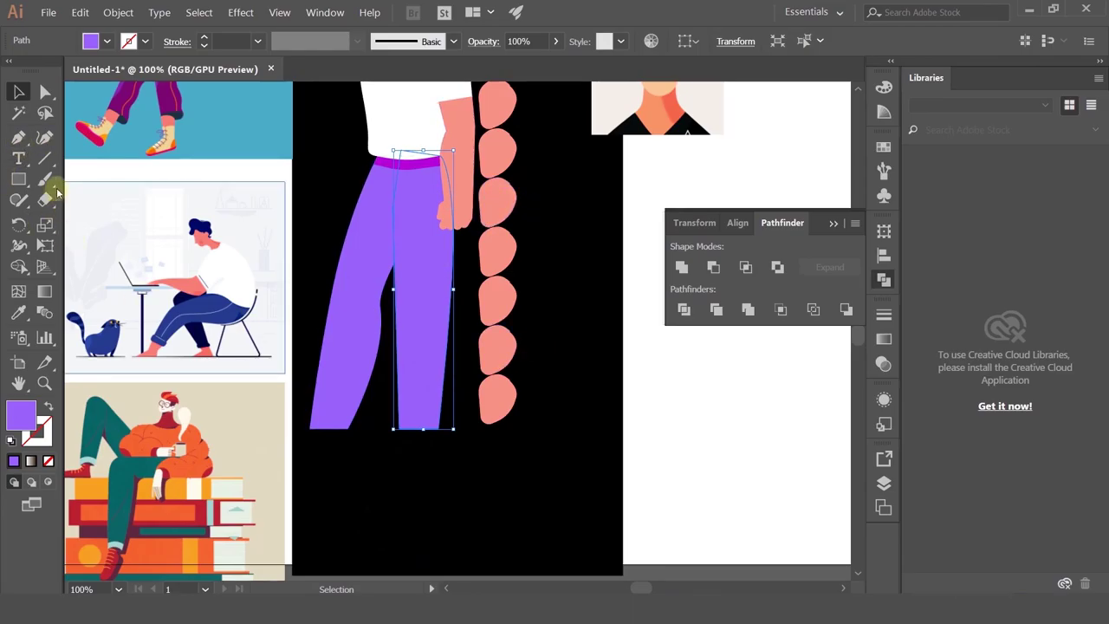
click(29, 138)
scroll(454, 428, up, 2)
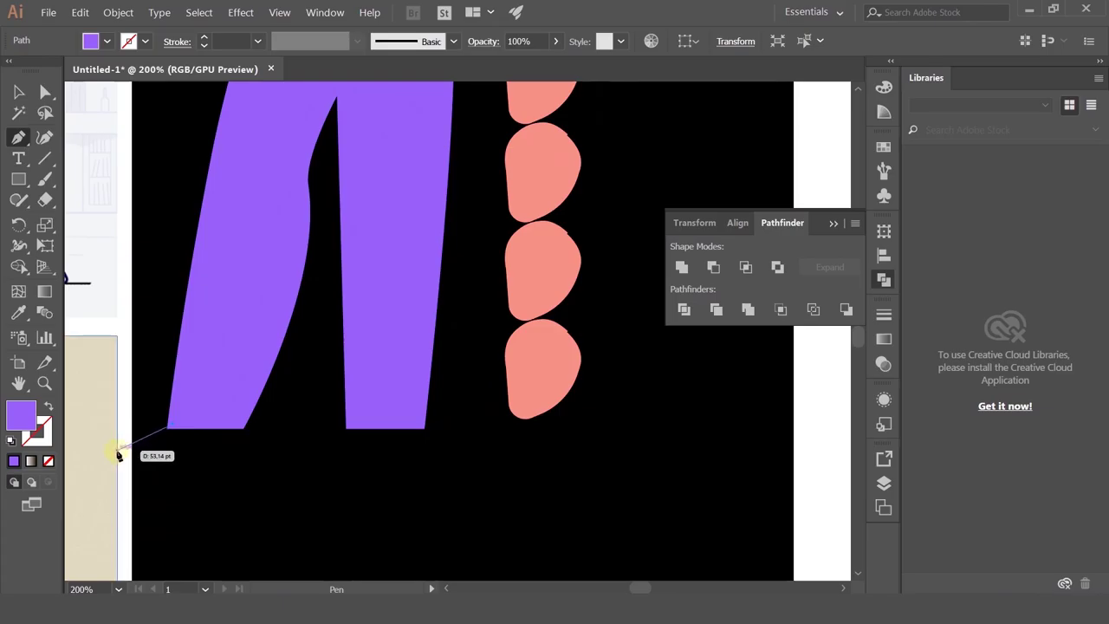
drag(108, 463, 245, 457)
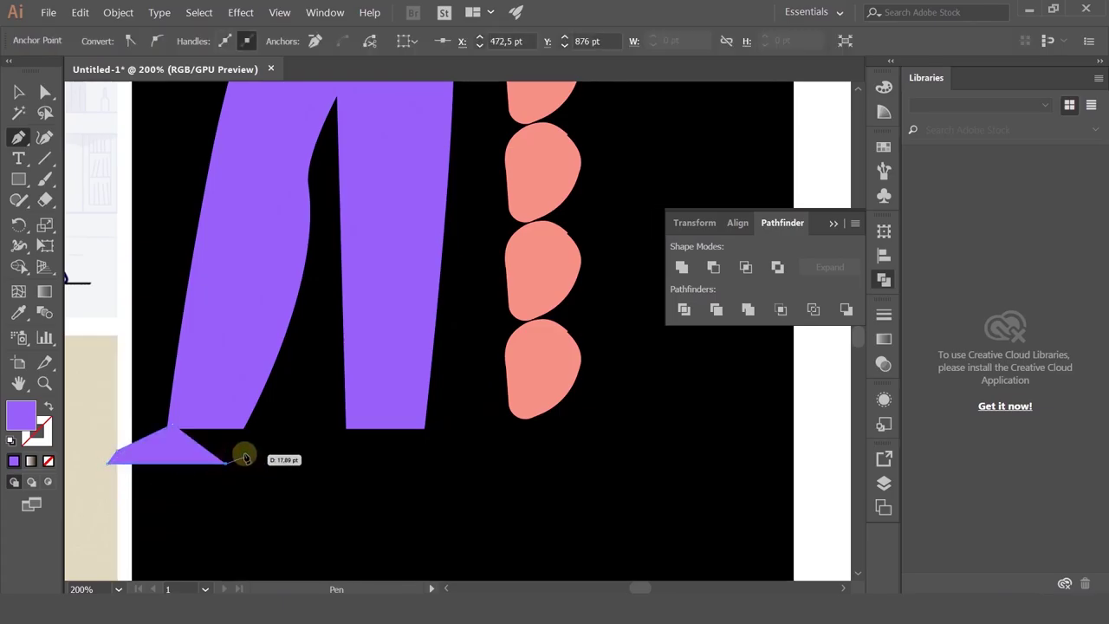
click(245, 452)
click(240, 426)
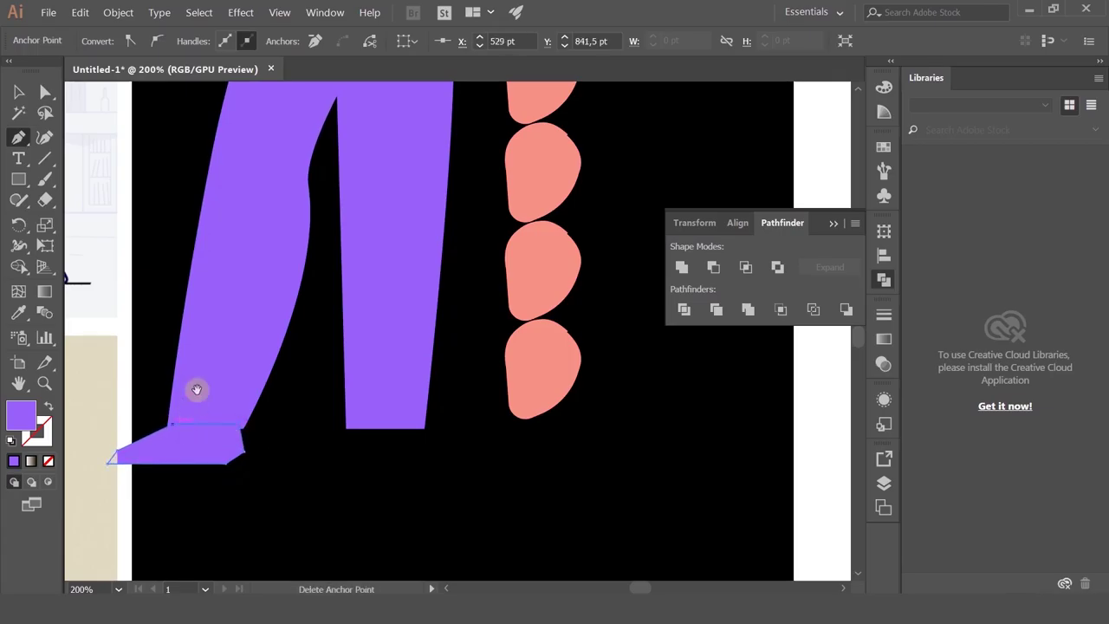
drag(197, 390, 390, 348)
- Round the two lower heel corners of the purple shoe with the live corner handles
click(19, 92)
scroll(451, 375, up, 2)
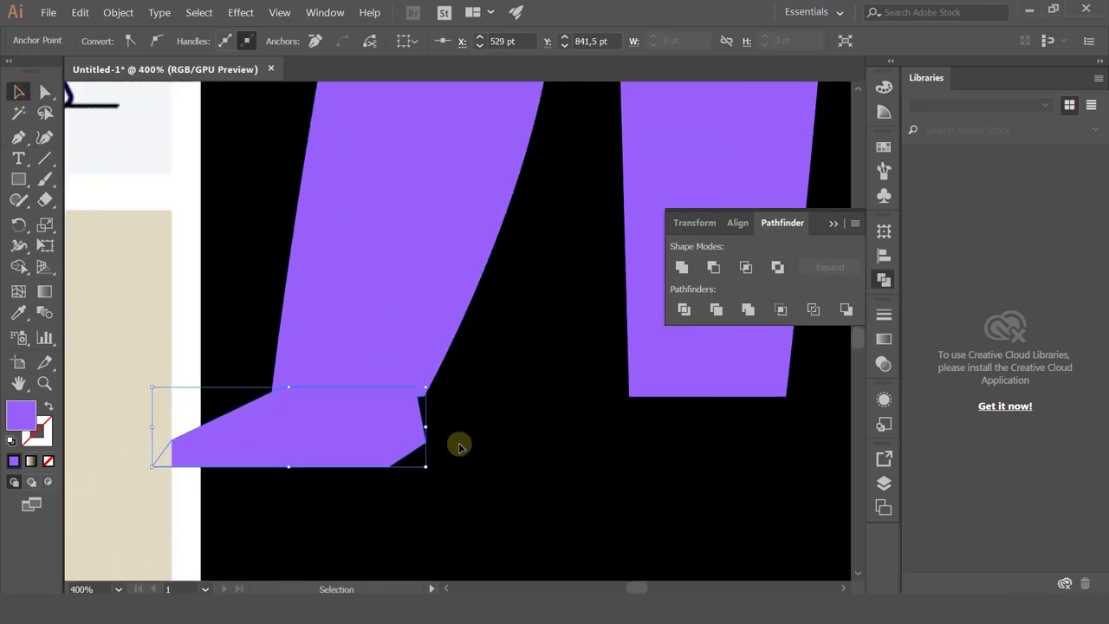
click(45, 92)
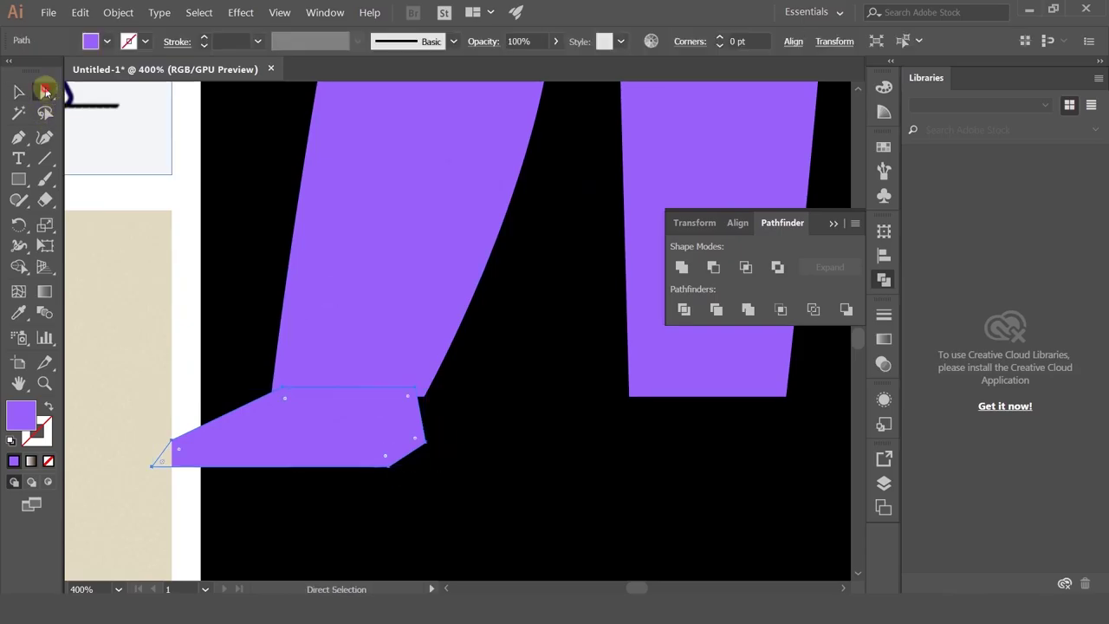
click(415, 442)
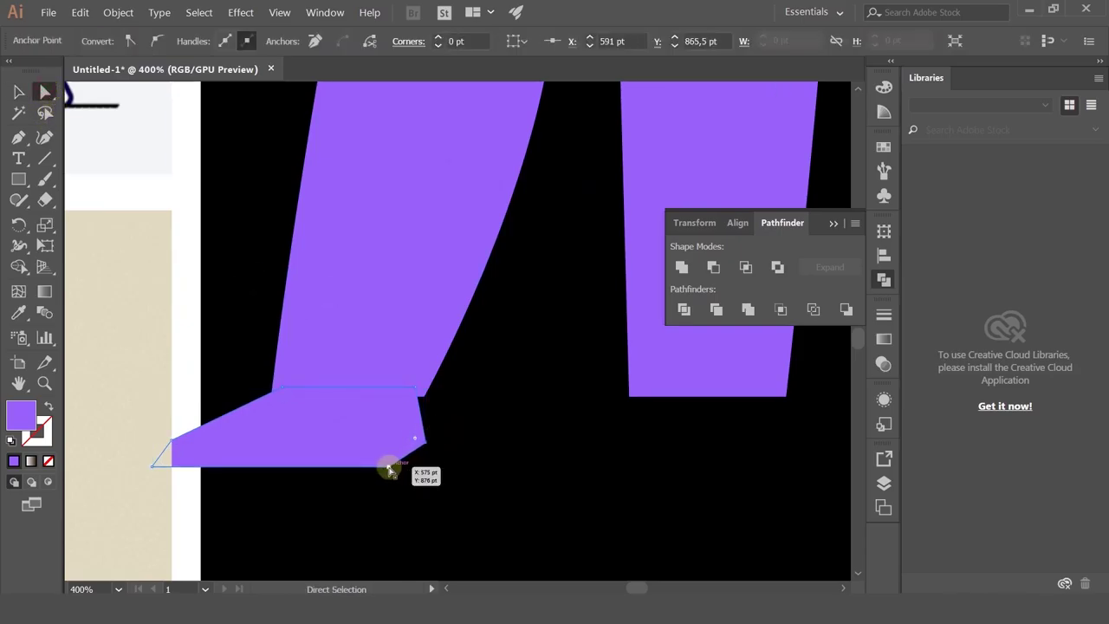
drag(389, 468, 401, 467)
drag(456, 431, 389, 479)
drag(414, 439, 462, 453)
key(ctrl+shift+a)
click(232, 434)
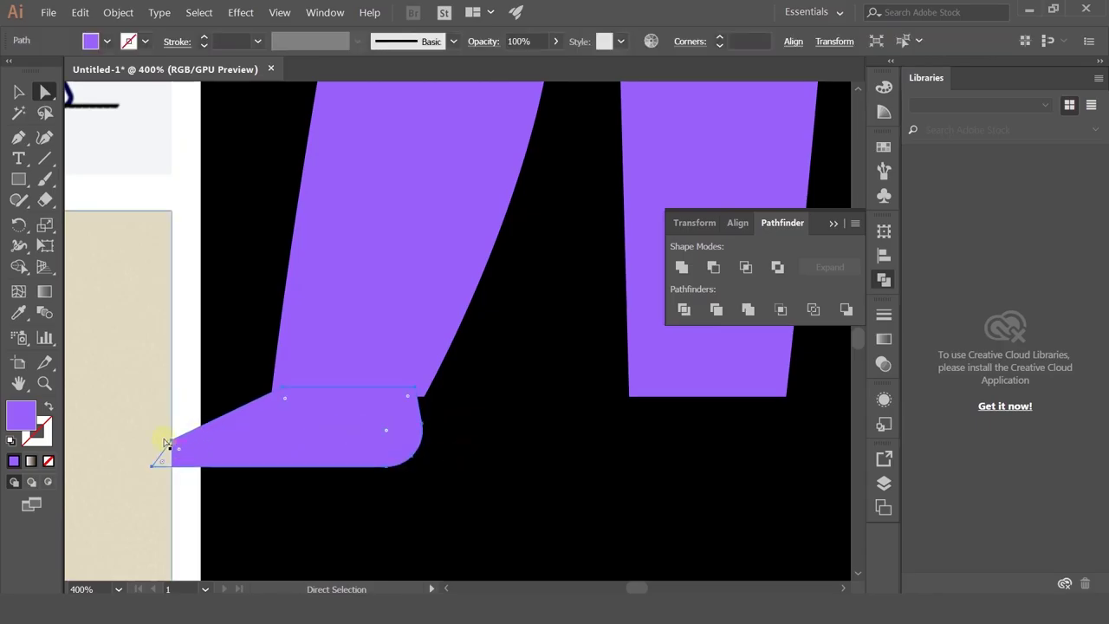
- Move the purple shoe's upper toe anchor up and outward to make the toe taller and longer
mouse_move(173, 441)
mouse_down()
mouse_move(161, 421)
mouse_move(173, 440)
mouse_move(141, 467)
mouse_move(160, 426)
mouse_up()
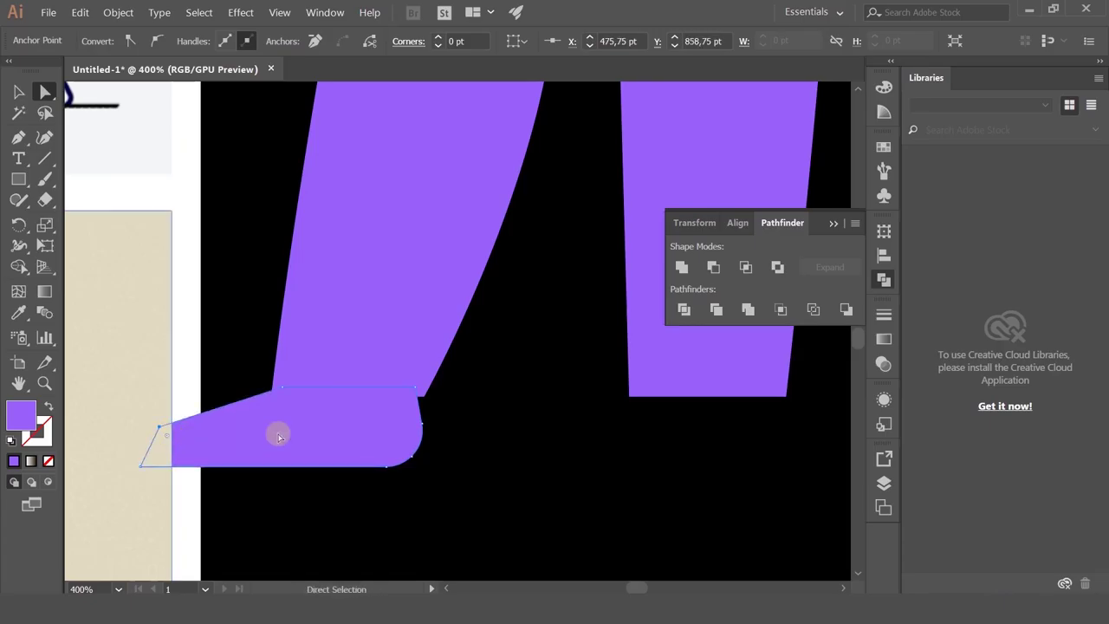
scroll(216, 360, down, 3)
drag(240, 323, 429, 306)
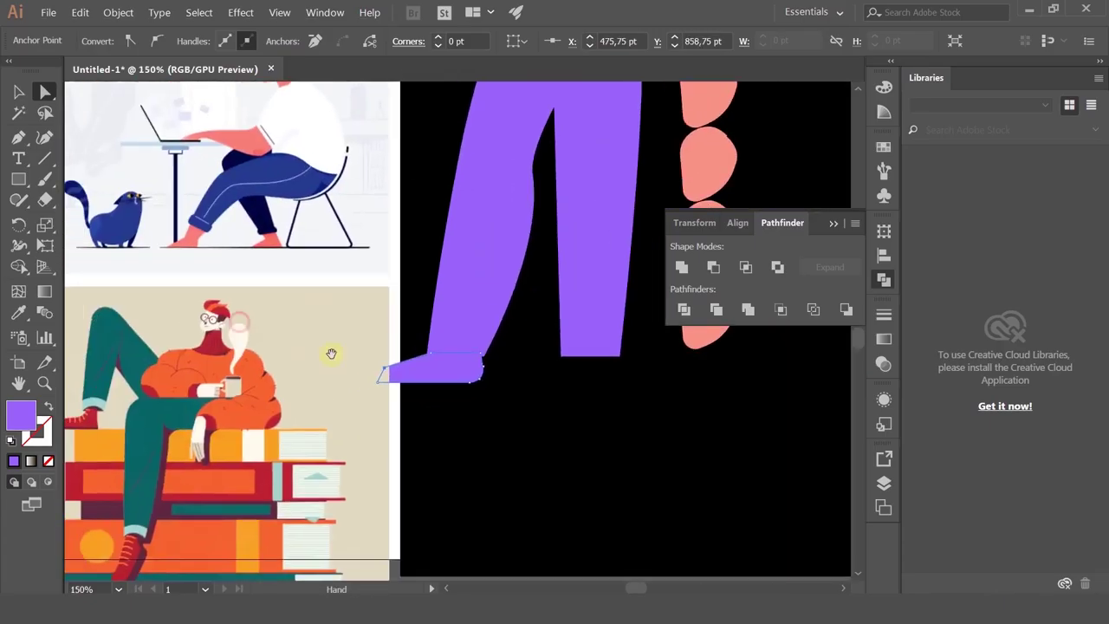
drag(289, 383, 240, 382)
scroll(409, 377, up, 3)
- Try to round the two toe corners of the purple shoe with the live corner handles
click(408, 373)
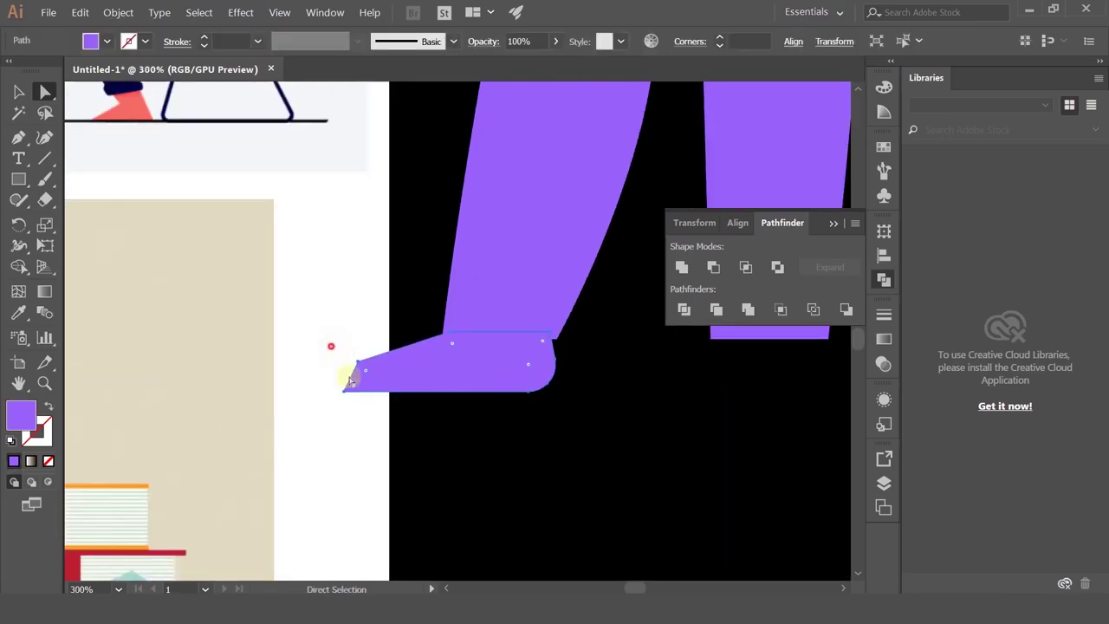
drag(367, 371, 396, 404)
scroll(398, 408, down, 3)
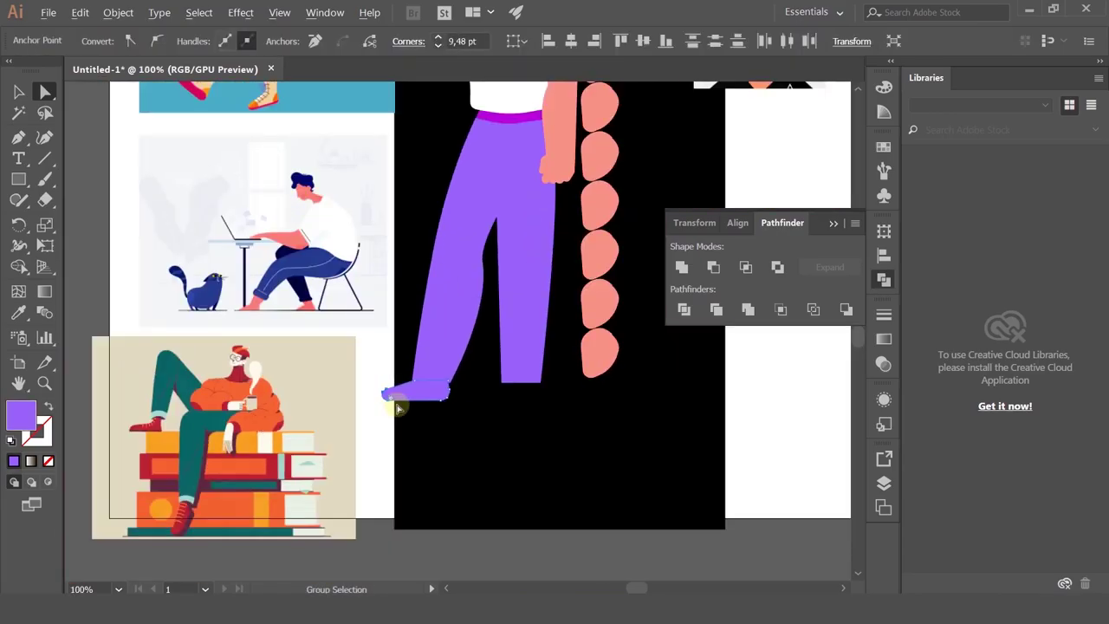
scroll(406, 395, up, 2)
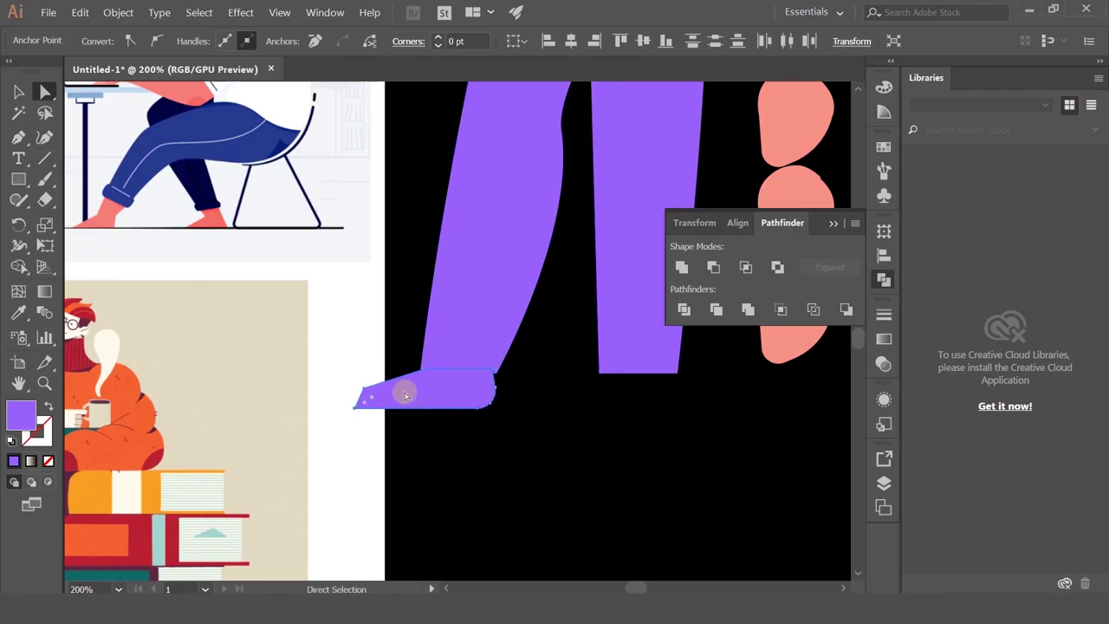
- Add an anchor point on the shoe's sloping instep edge and lower it slightly to bend the edge inward
scroll(406, 395, up, 2)
click(421, 362)
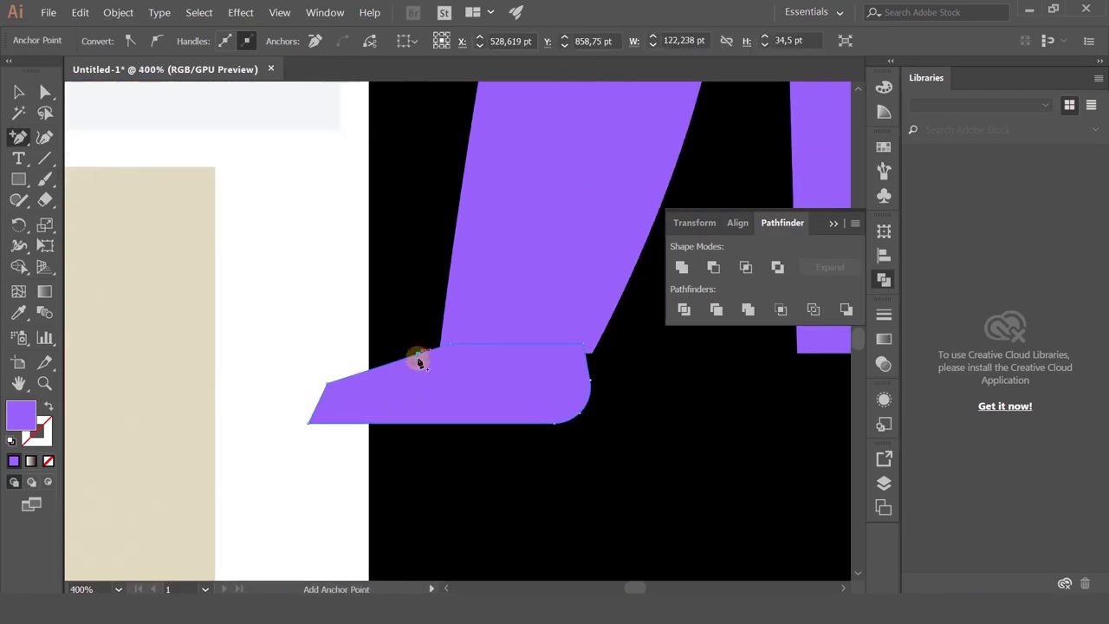
drag(419, 358, 418, 363)
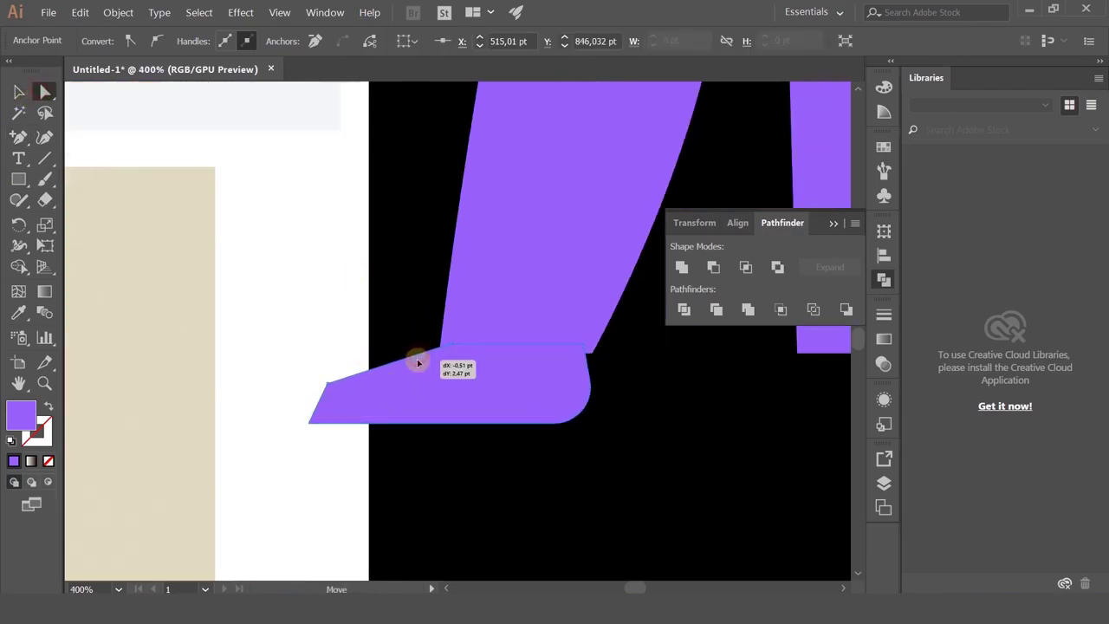
drag(298, 361, 336, 443)
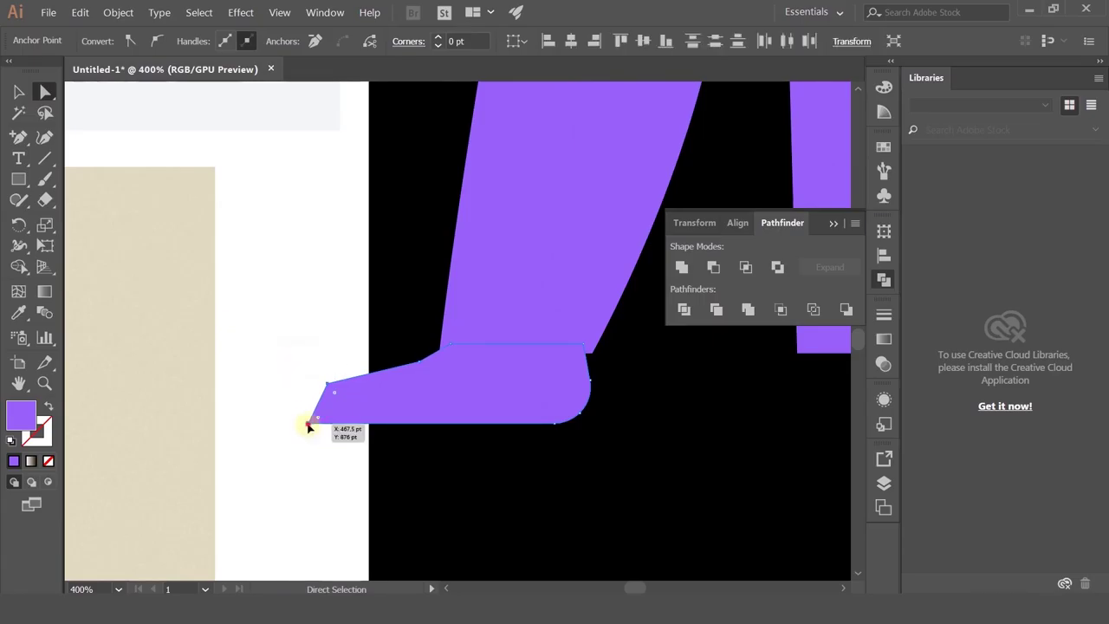
scroll(476, 451, down, 3)
drag(543, 407, 557, 458)
scroll(458, 401, down, 4)
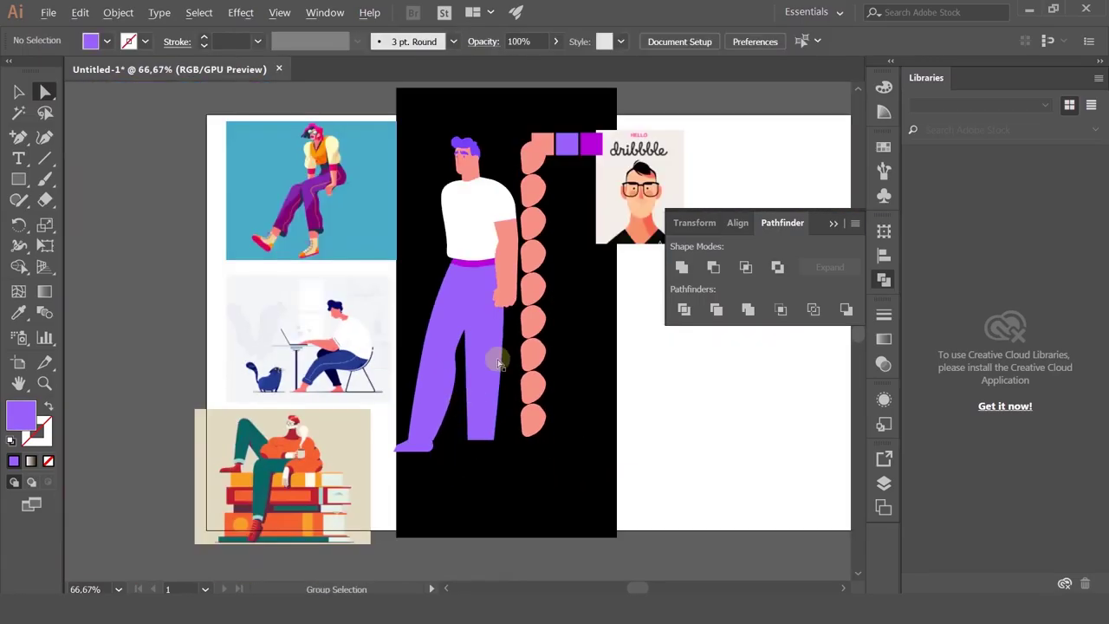
drag(500, 364, 489, 388)
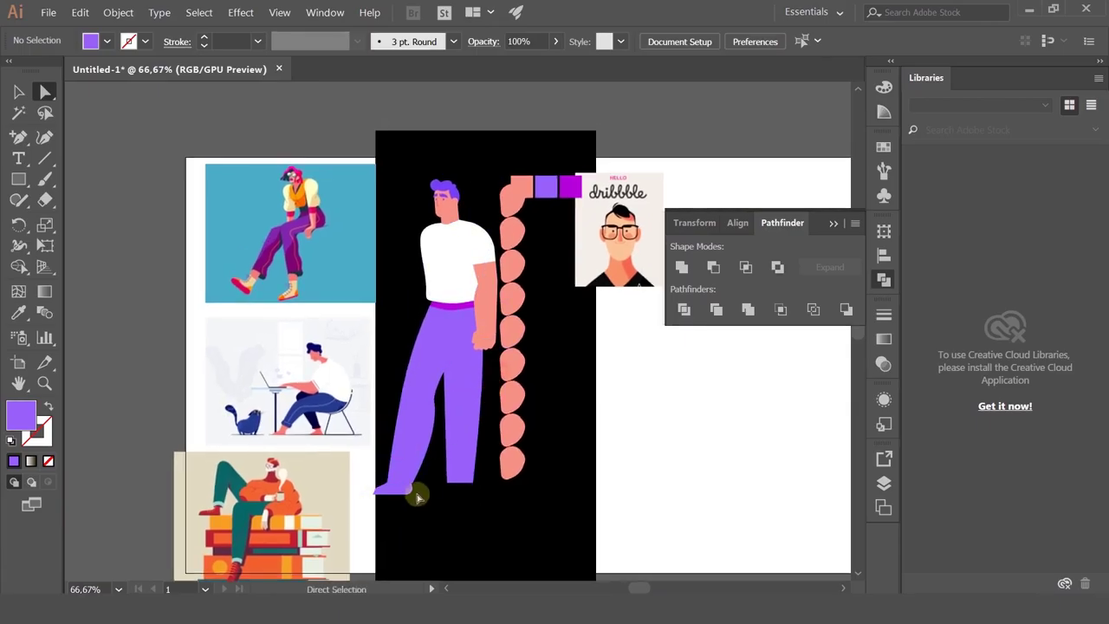
- Reset the rounded heel corners of the purple shoe to a 0 pt radius
scroll(418, 497, up, 3)
click(399, 479)
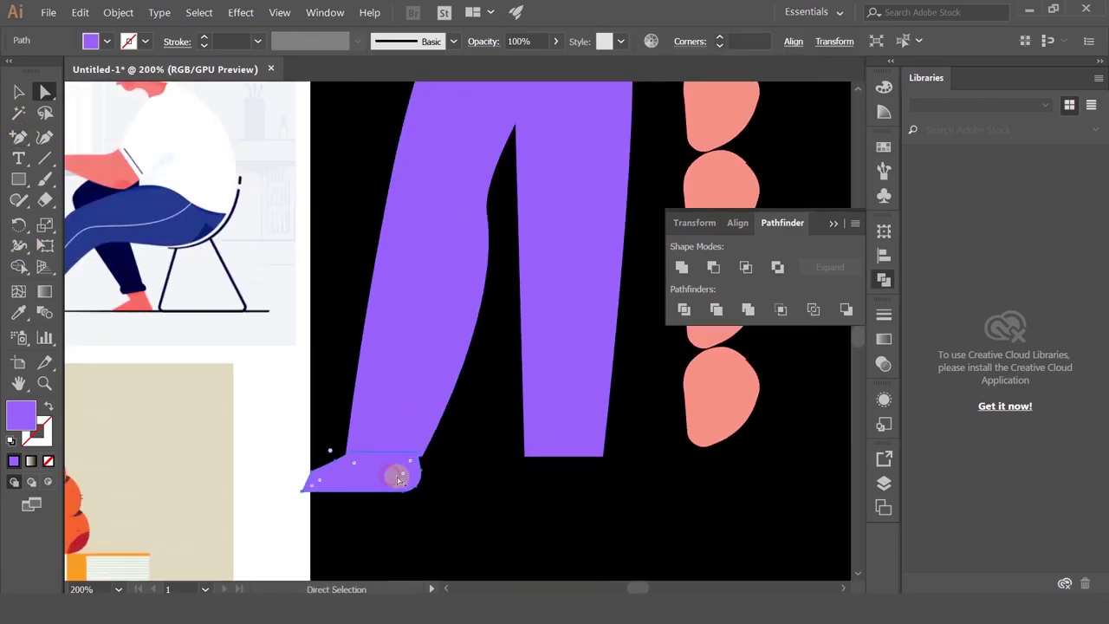
scroll(399, 479, up, 2)
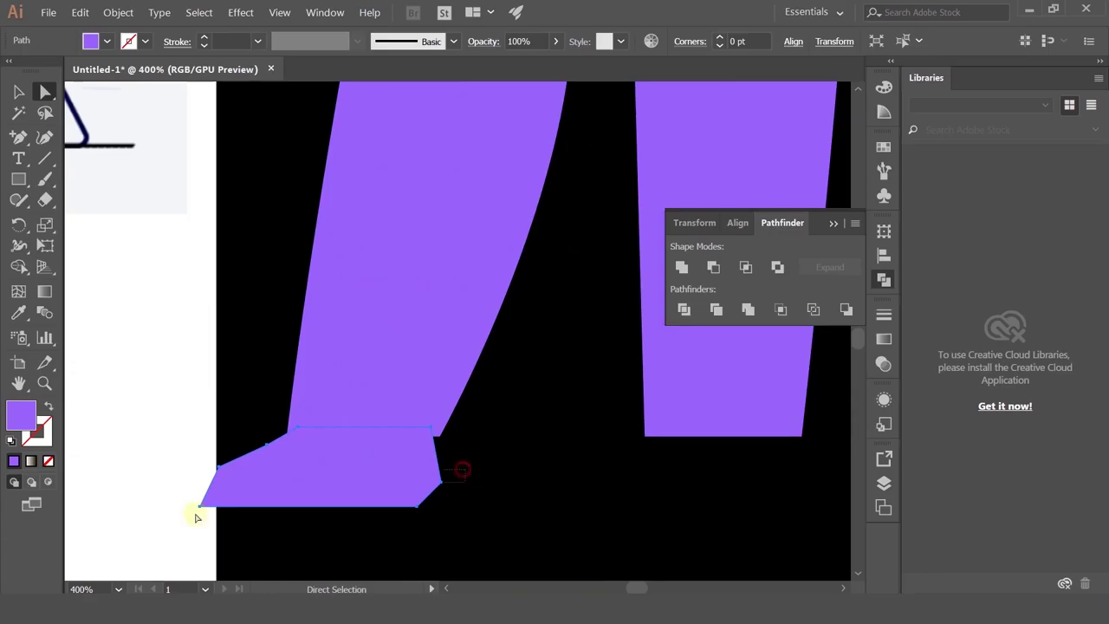
- Reshape the shoe to be flatter and shorter by moving its sole and toe anchors
drag(183, 540, 178, 542)
drag(460, 453, 213, 479)
scroll(252, 473, down, 4)
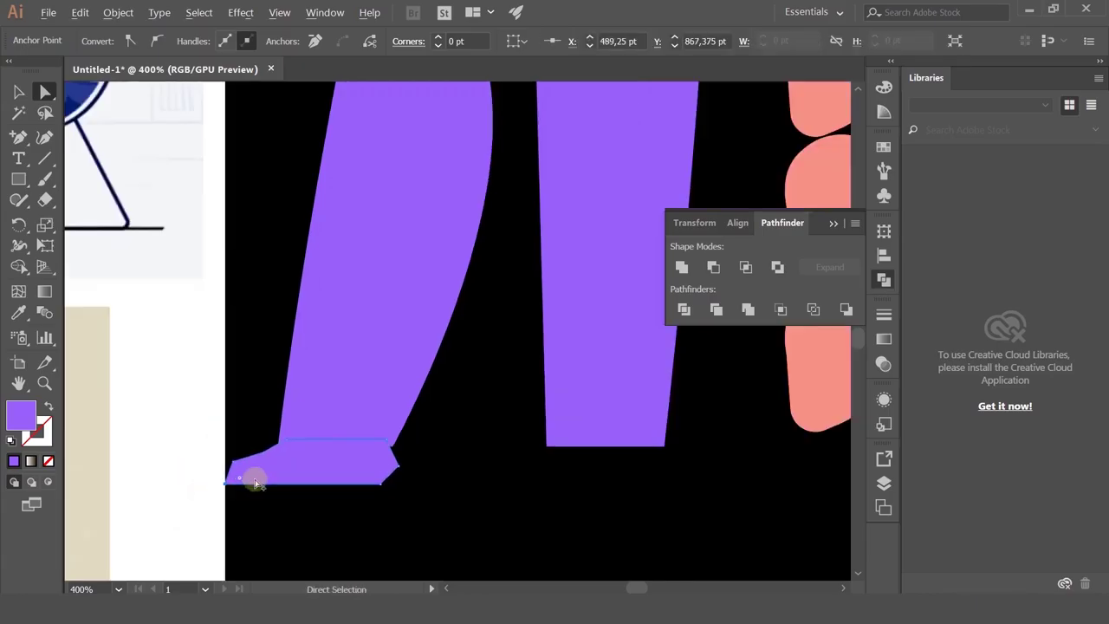
scroll(326, 461, down, 1)
scroll(324, 460, up, 4)
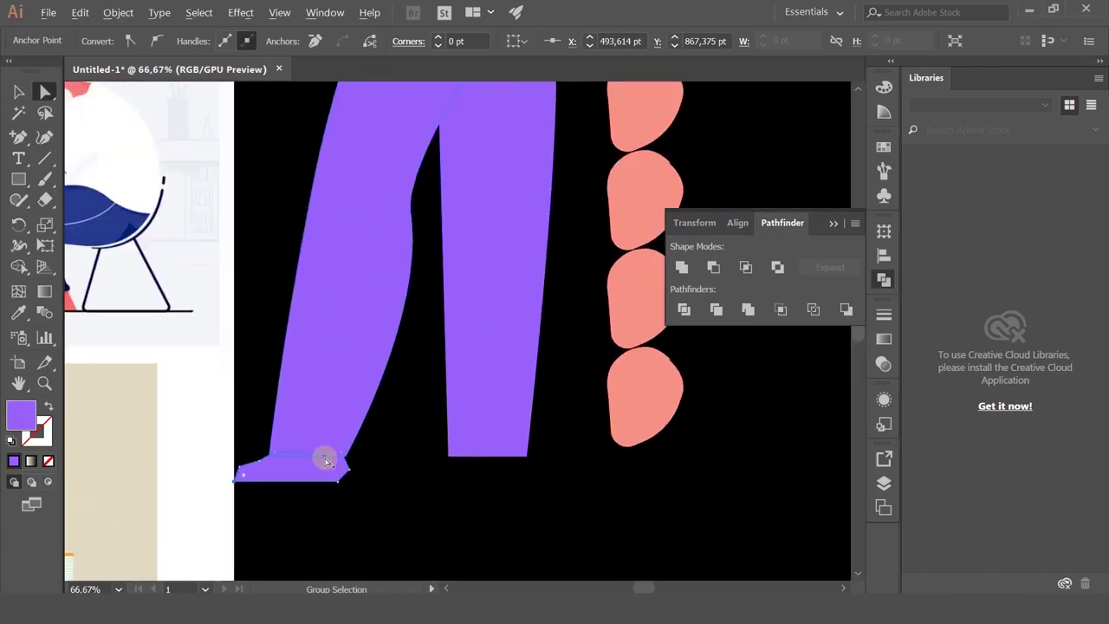
scroll(360, 482, up, 3)
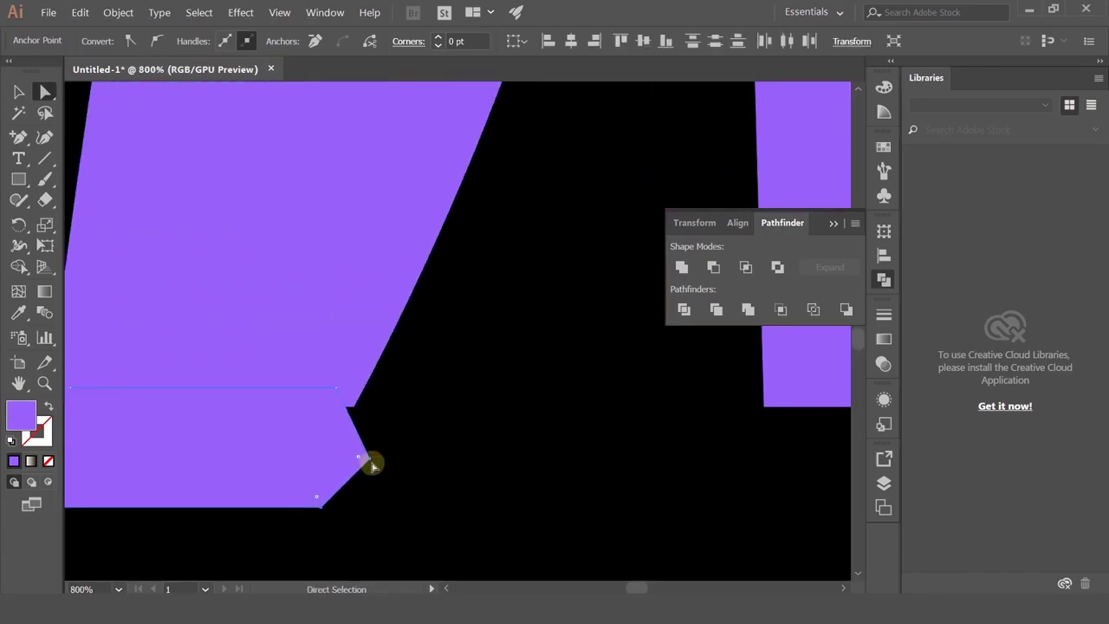
- Pull the shoe's protruding heel anchor inward and round the two heel corners to 12.82 pt
drag(369, 459, 349, 458)
scroll(349, 457, down, 2)
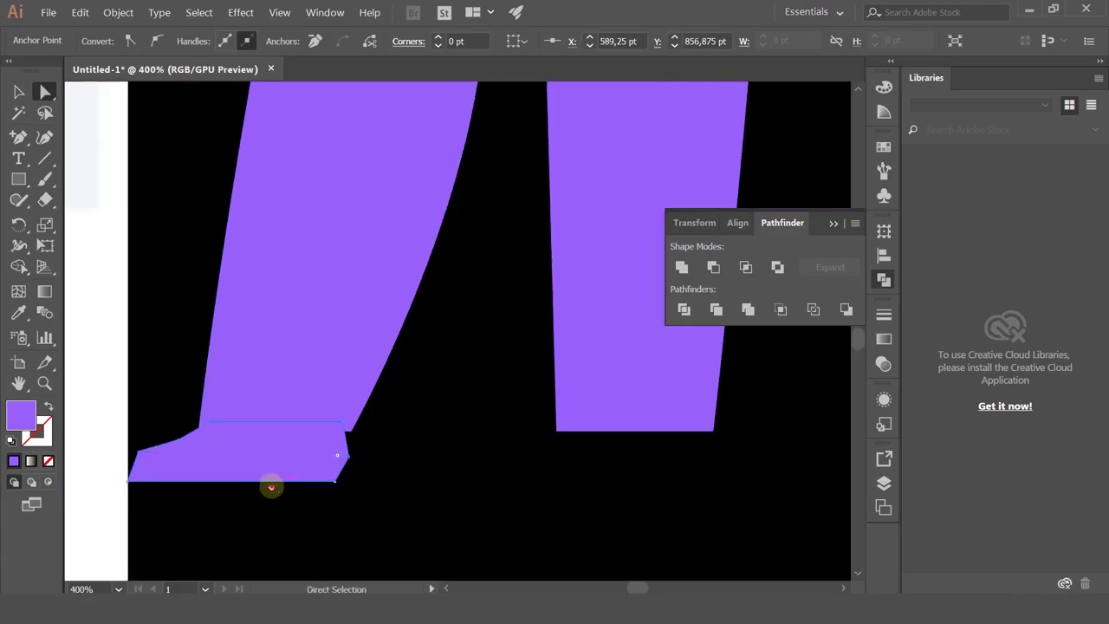
drag(271, 486, 371, 479)
click(441, 447)
drag(436, 447, 416, 449)
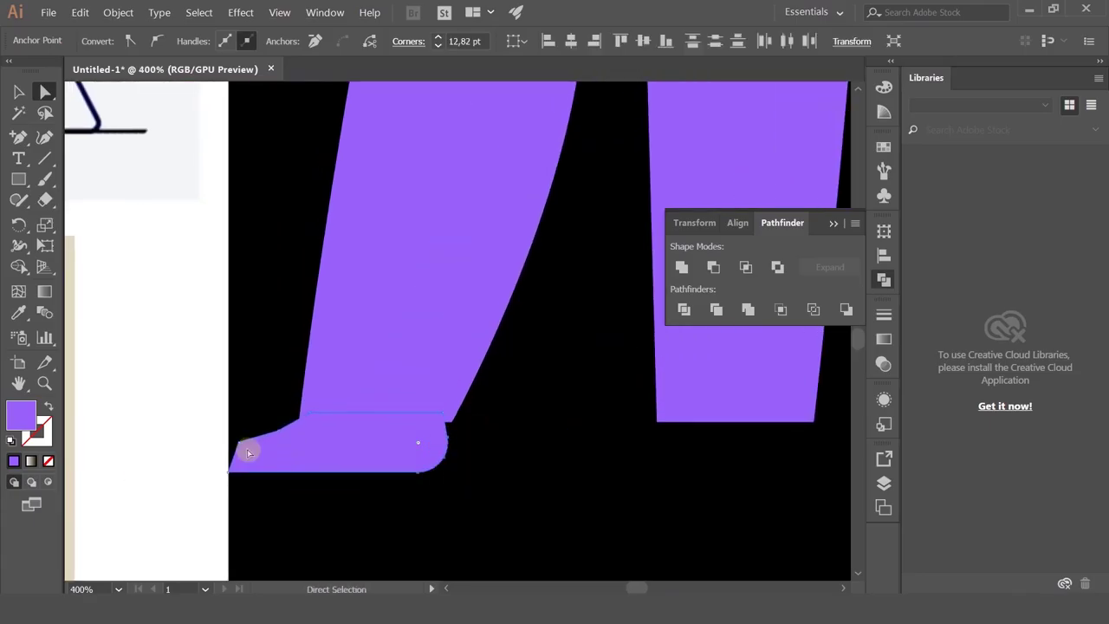
- Round the shoe's upper toe corner into a smooth curve running down to the pointed tip
scroll(238, 445, up, 1)
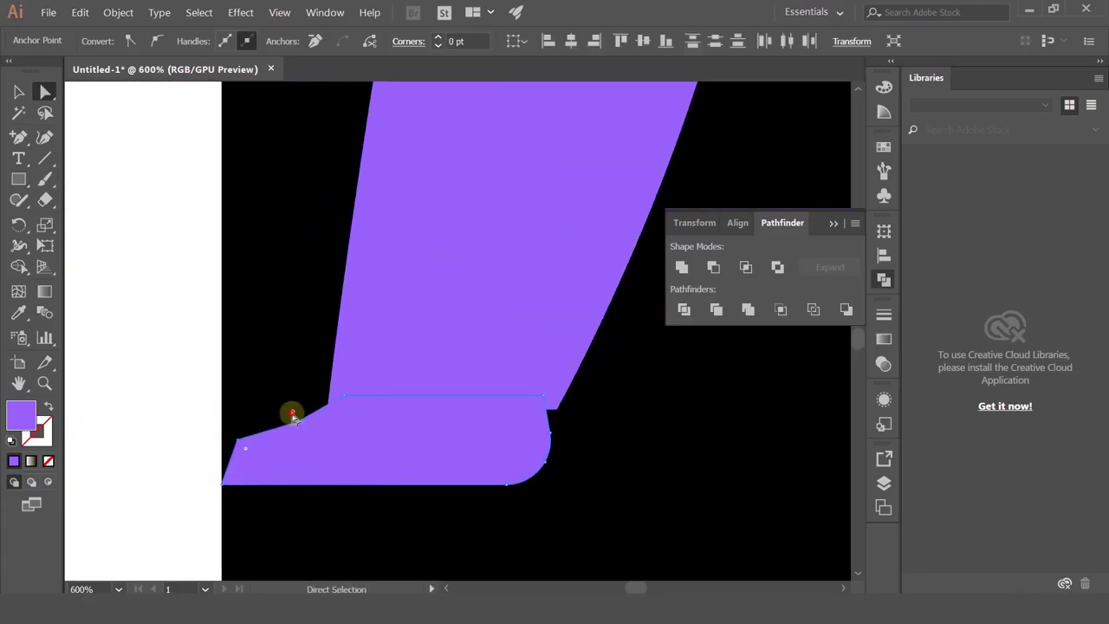
drag(292, 416, 164, 246)
scroll(589, 438, down, 1)
click(579, 435)
scroll(577, 434, down, 1)
drag(577, 433, 435, 539)
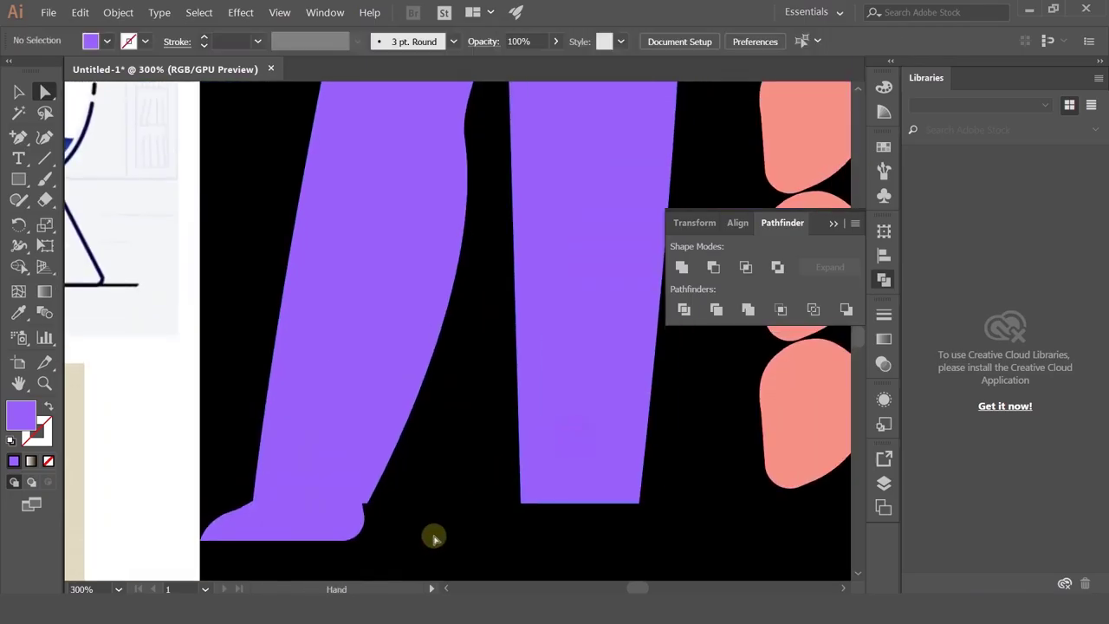
scroll(433, 539, down, 4)
scroll(433, 539, up, 4)
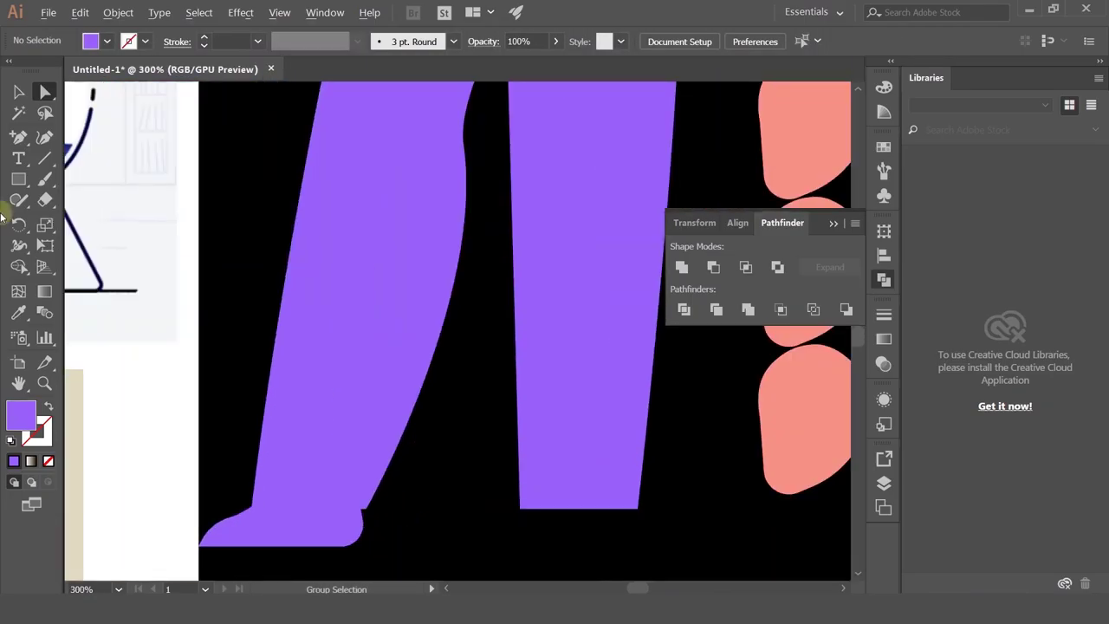
- Widen the shoe slightly and shift it so its heel lines up with the rear edge of the trouser hem
click(18, 91)
click(355, 525)
scroll(365, 485, up, 1)
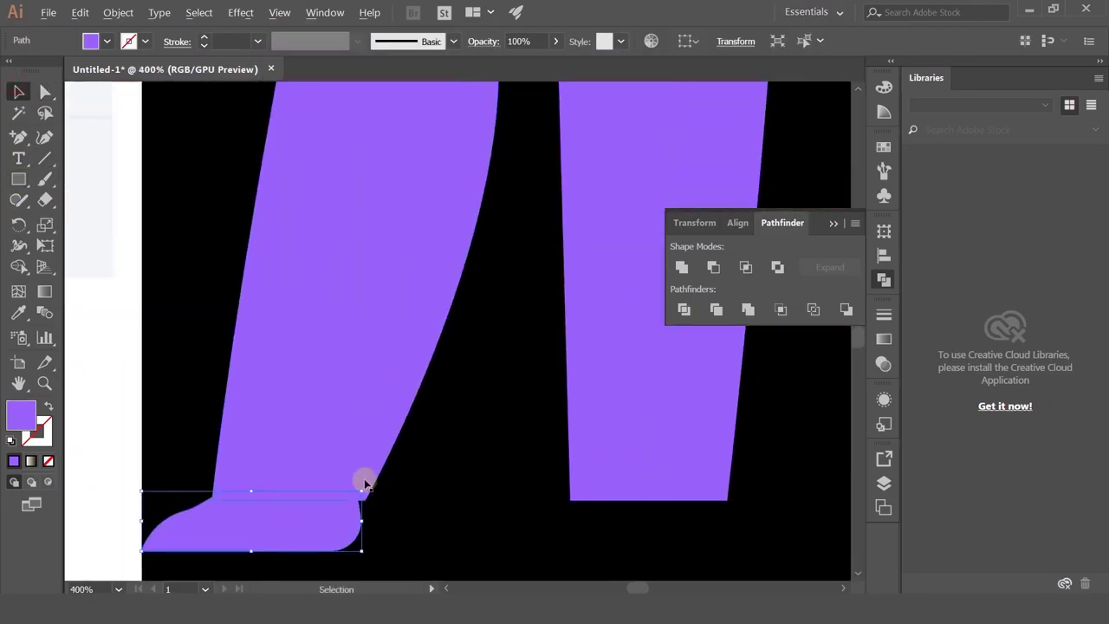
mouse_move(360, 493)
mouse_down()
mouse_move(370, 488)
mouse_move(362, 491)
mouse_up()
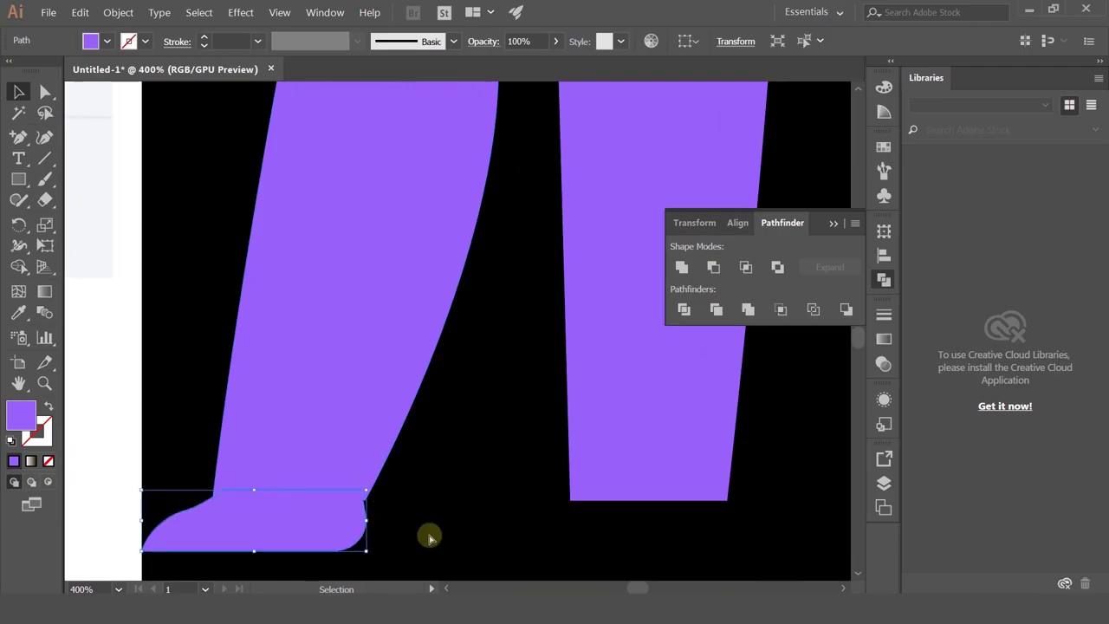
drag(196, 552, 209, 546)
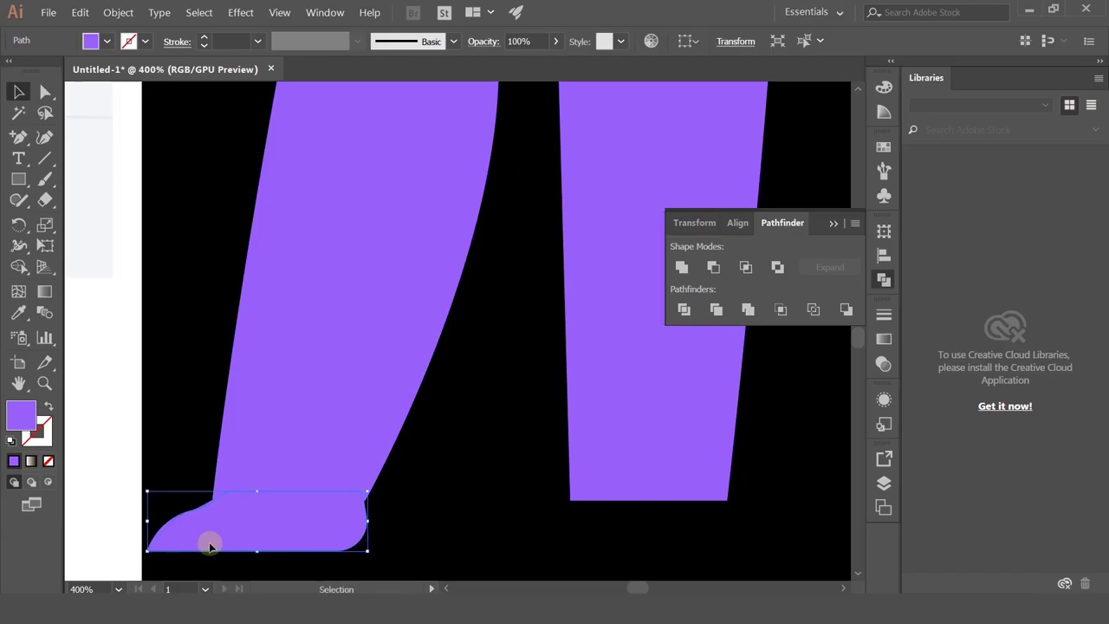
click(418, 511)
scroll(416, 507, down, 1)
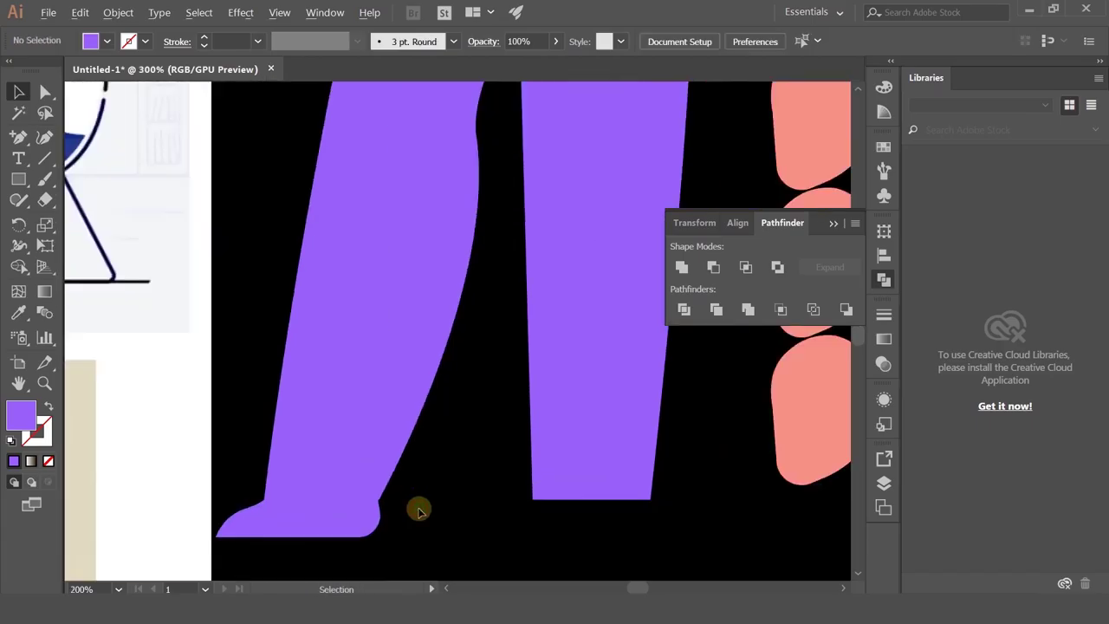
scroll(416, 508, up, 2)
drag(294, 528, 301, 523)
click(443, 508)
scroll(443, 509, down, 4)
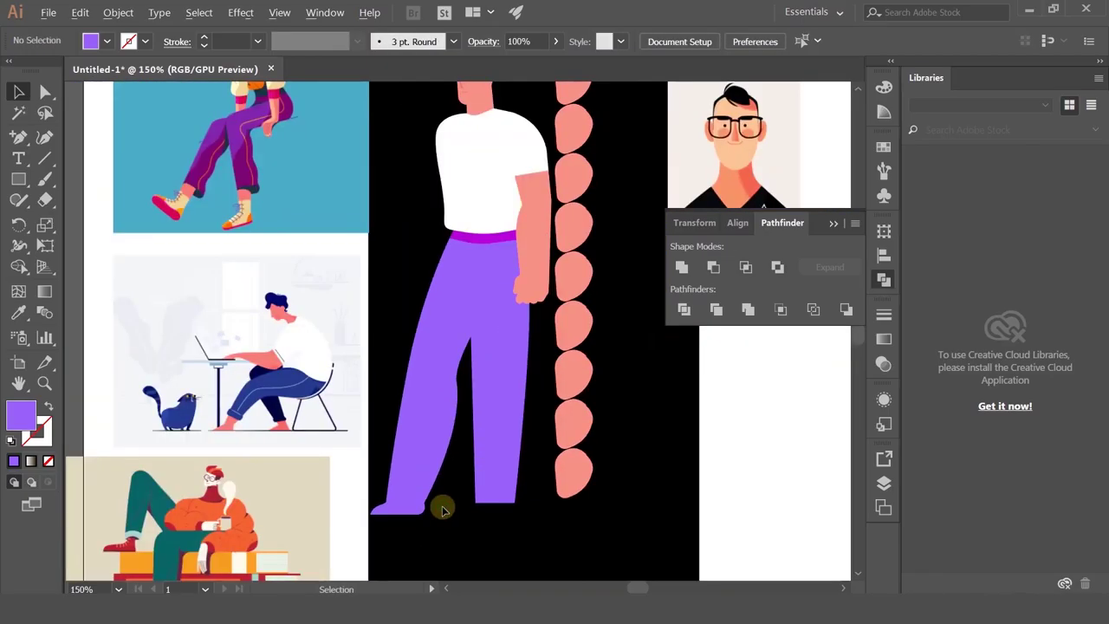
- Reduce the shoe's upper toe corner radius to 19.23 pt and lightly round the sharp toe tip
scroll(434, 513, up, 5)
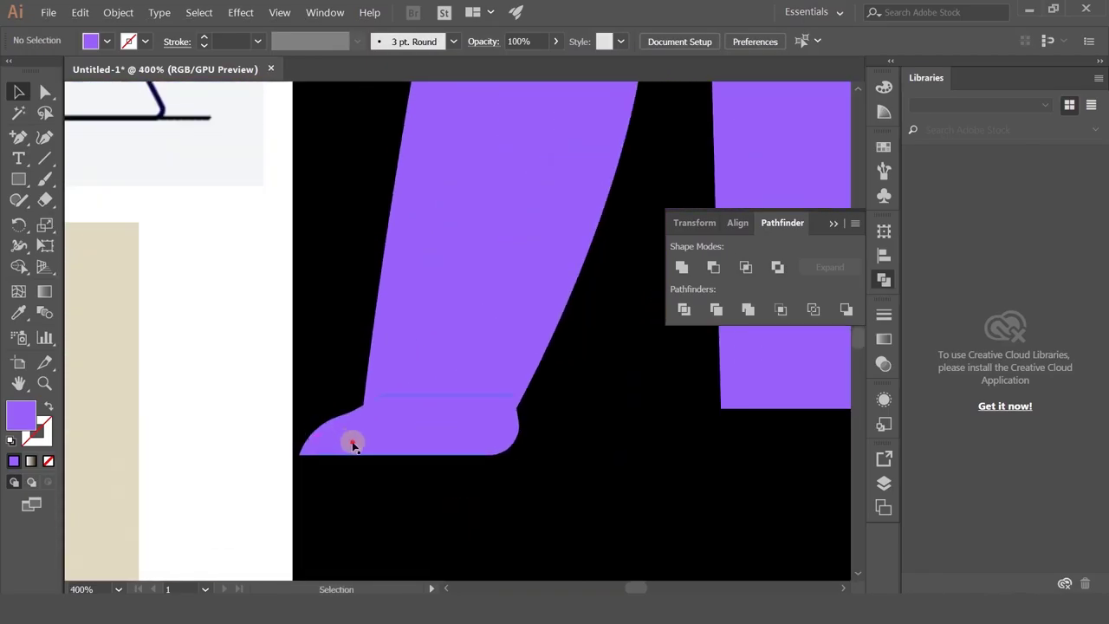
click(355, 442)
click(45, 91)
click(314, 450)
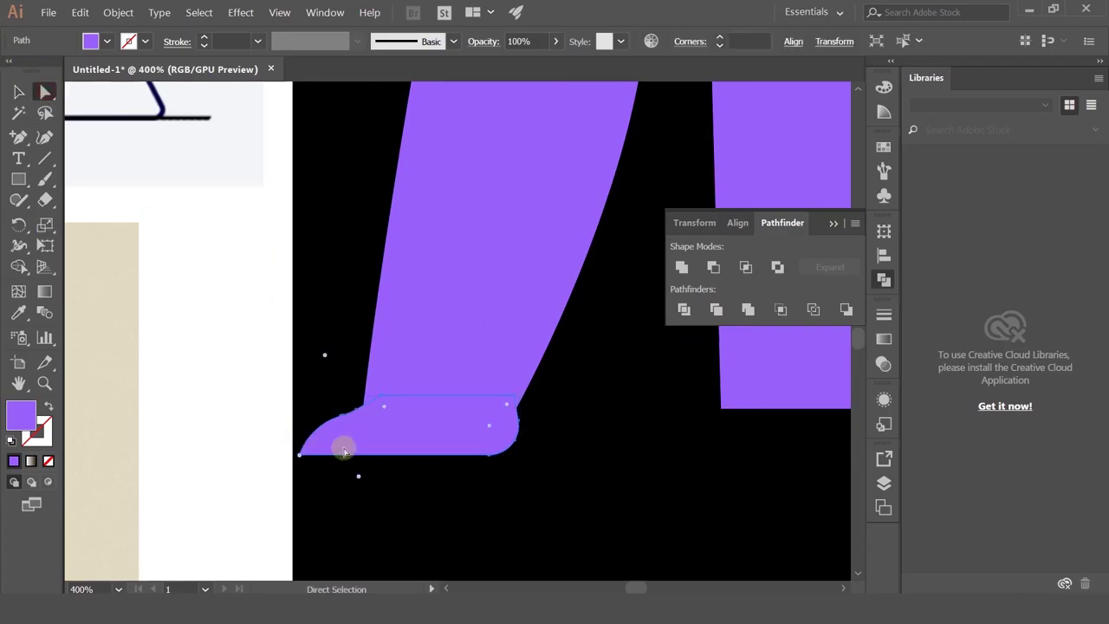
drag(359, 477, 345, 461)
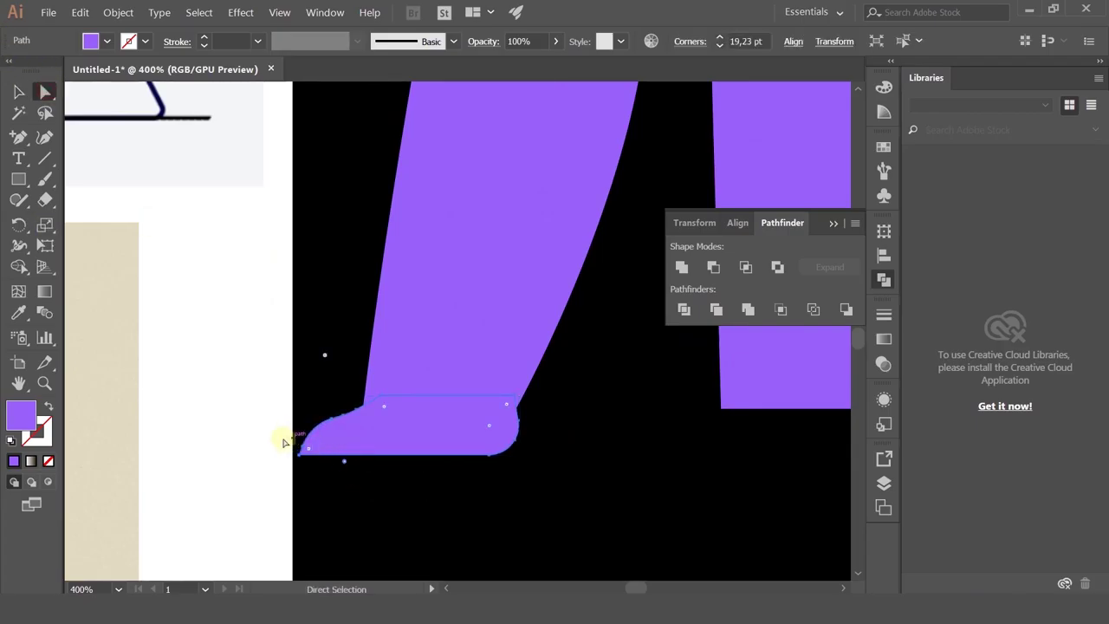
drag(280, 445, 389, 483)
click(408, 496)
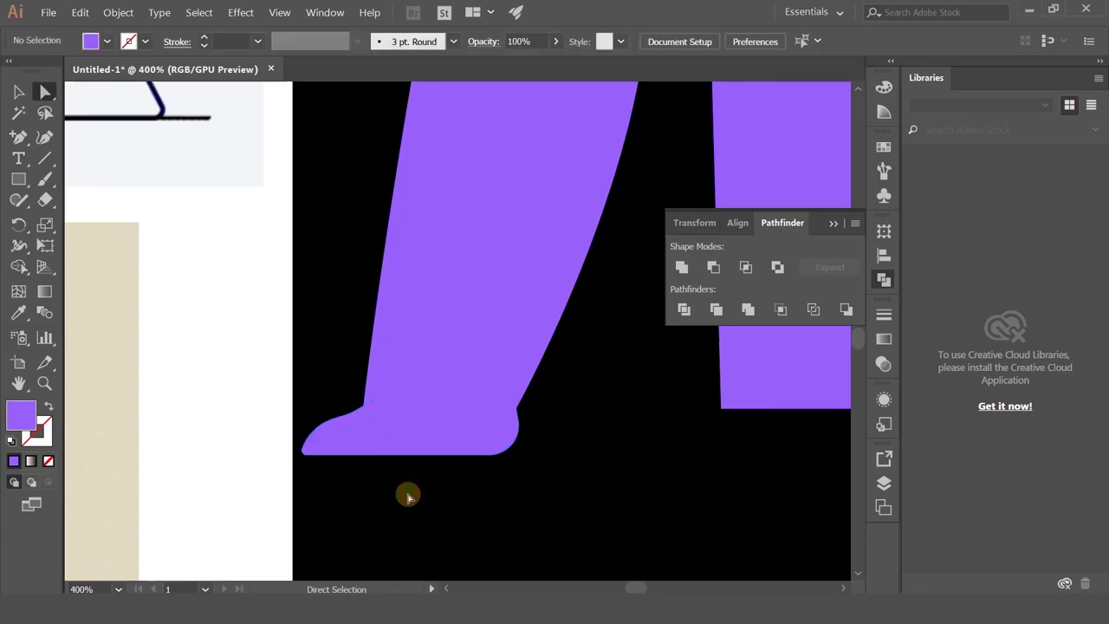
click(315, 445)
scroll(316, 445, up, 2)
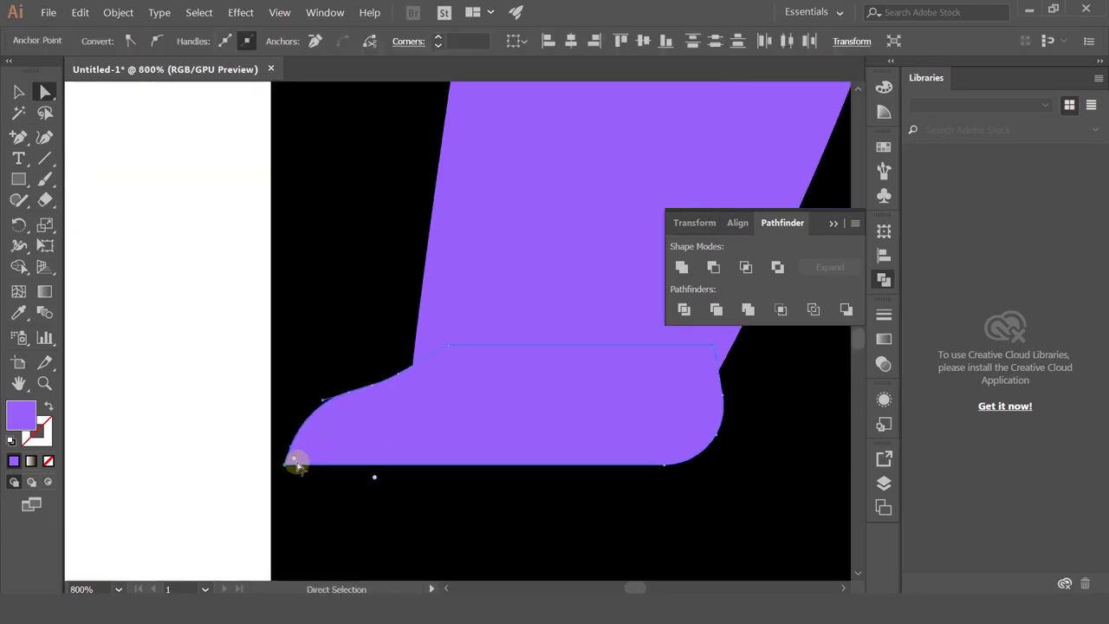
drag(305, 449, 357, 460)
click(465, 517)
- Rework the toe rounding so the shoe's front ends in a full half-circle
click(373, 432)
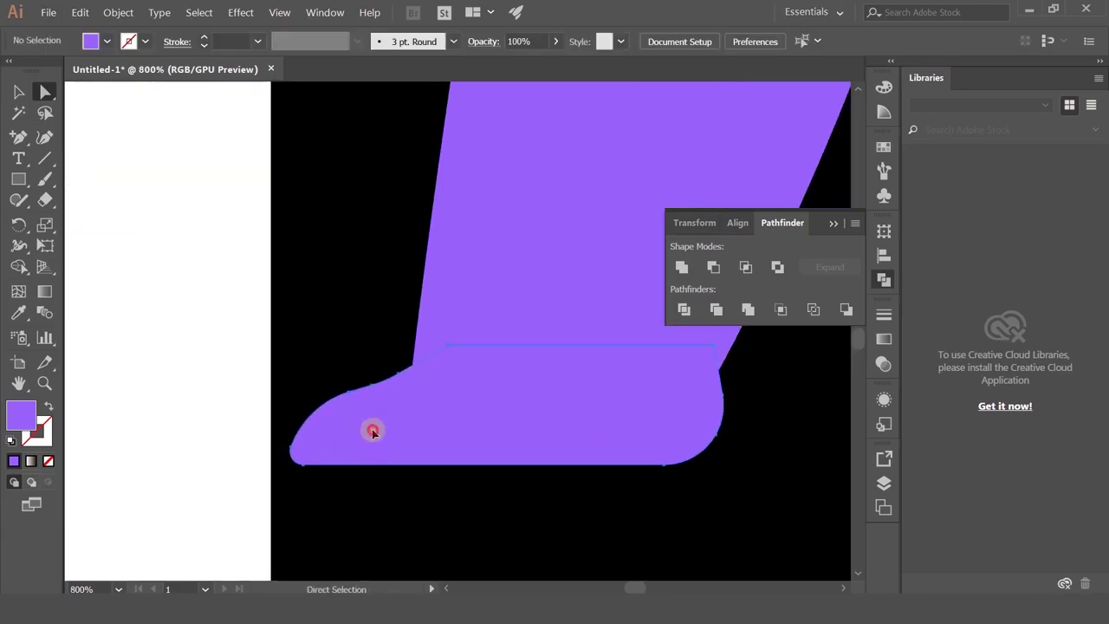
drag(342, 419, 404, 505)
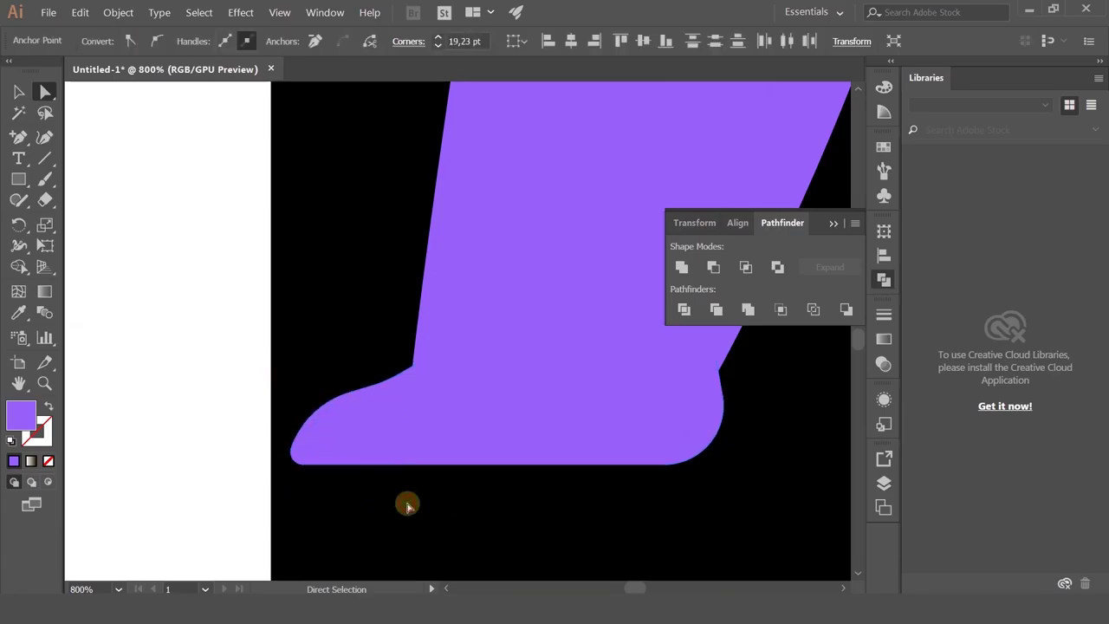
click(405, 505)
key(ctrl+z)
key(ctrl+z)
drag(243, 354, 357, 533)
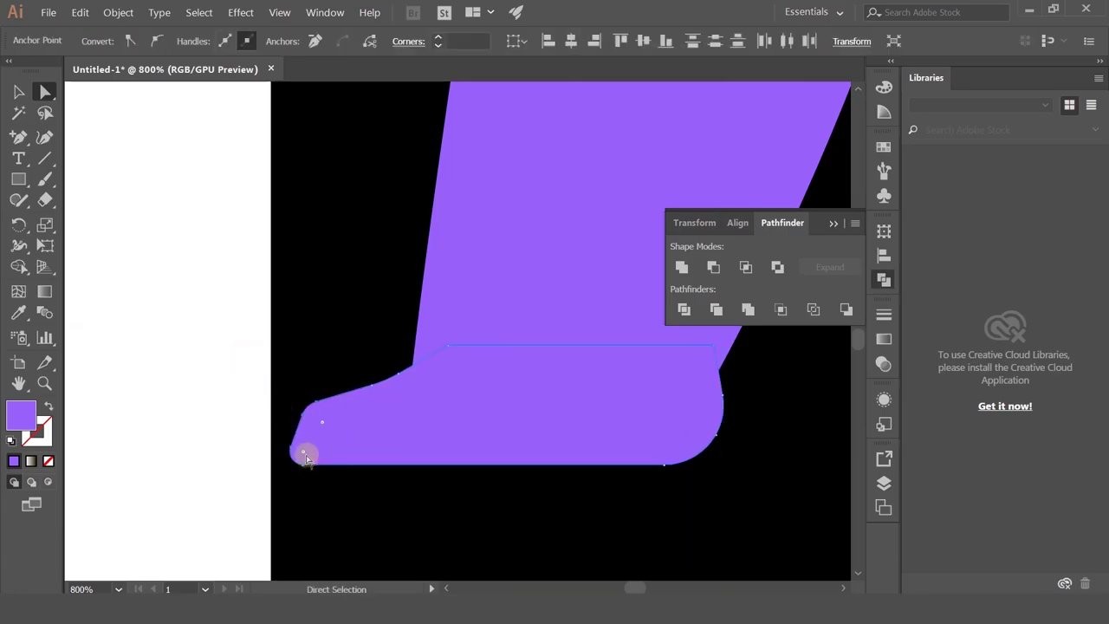
drag(322, 422, 426, 367)
scroll(406, 497, down, 4)
click(647, 511)
drag(646, 510, 609, 403)
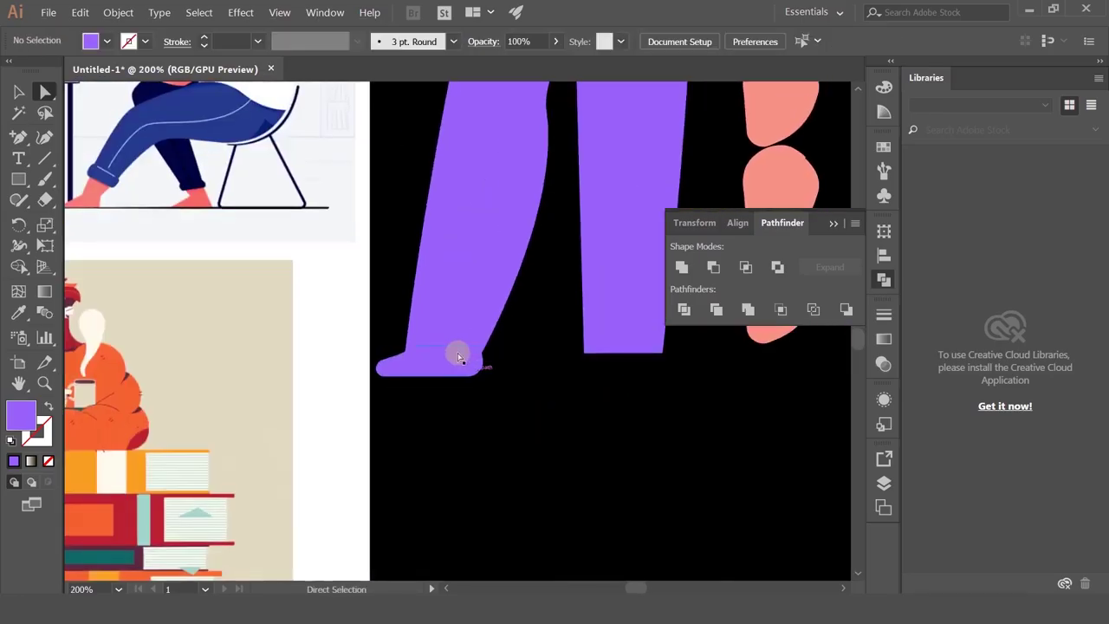
- Draw a closed Pen outline over the shoe's bottom, running straight along the sole and stepping up at the heel
scroll(459, 357, up, 3)
drag(18, 137, 52, 136)
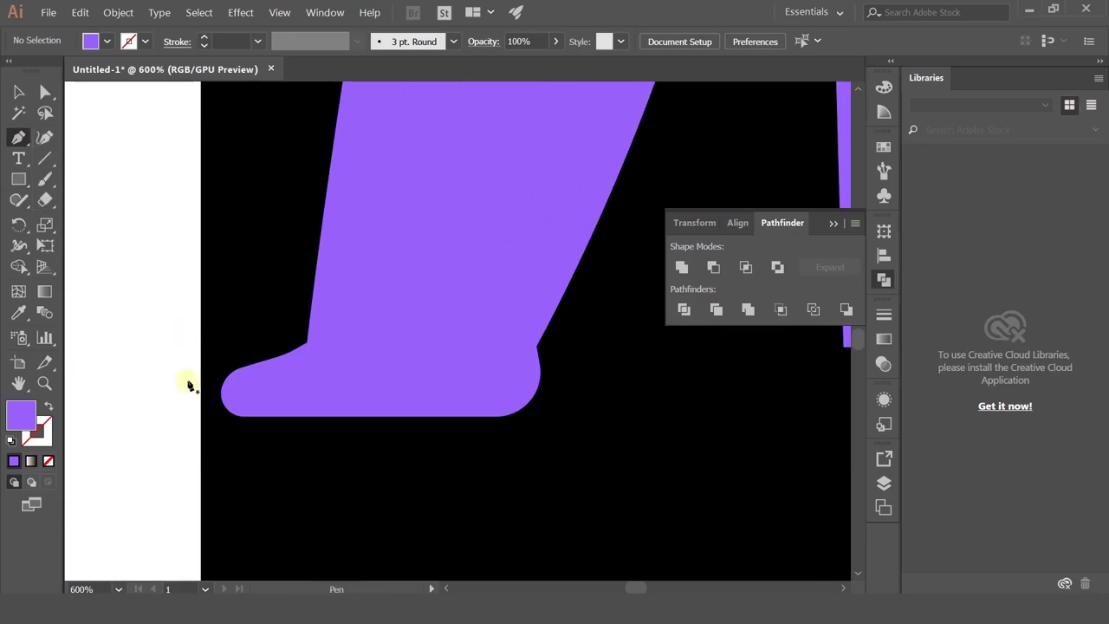
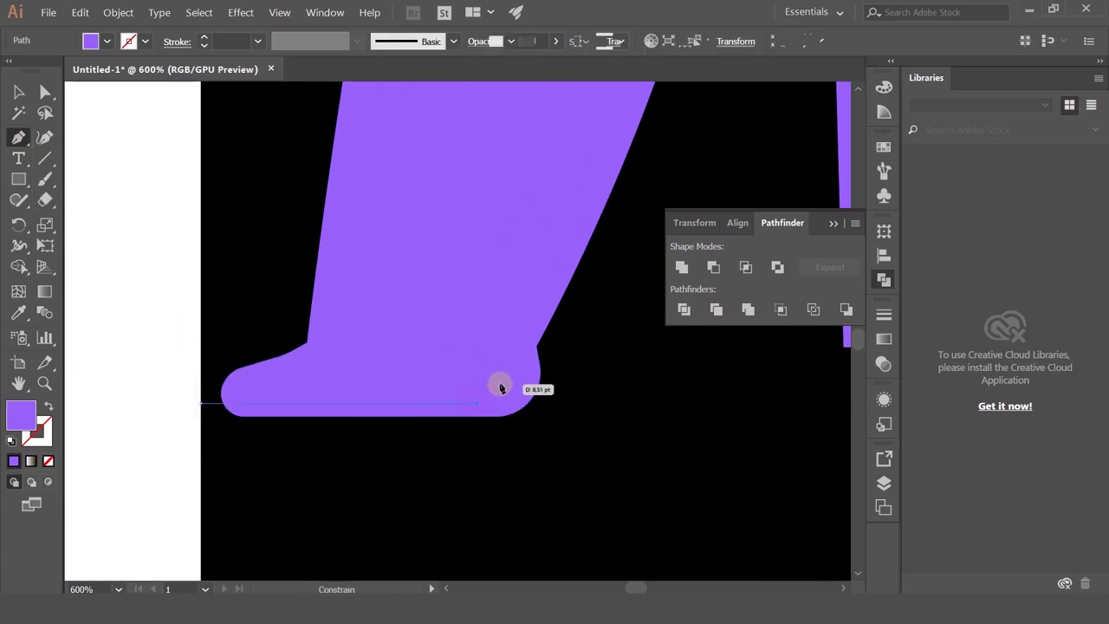
drag(498, 383, 547, 379)
click(551, 372)
click(542, 437)
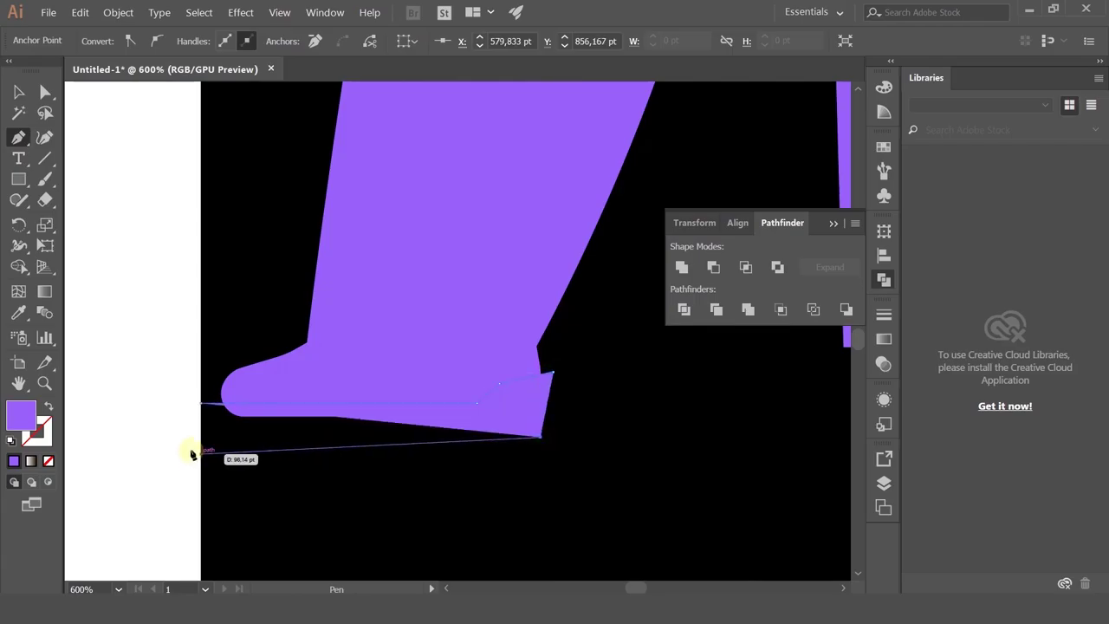
click(190, 444)
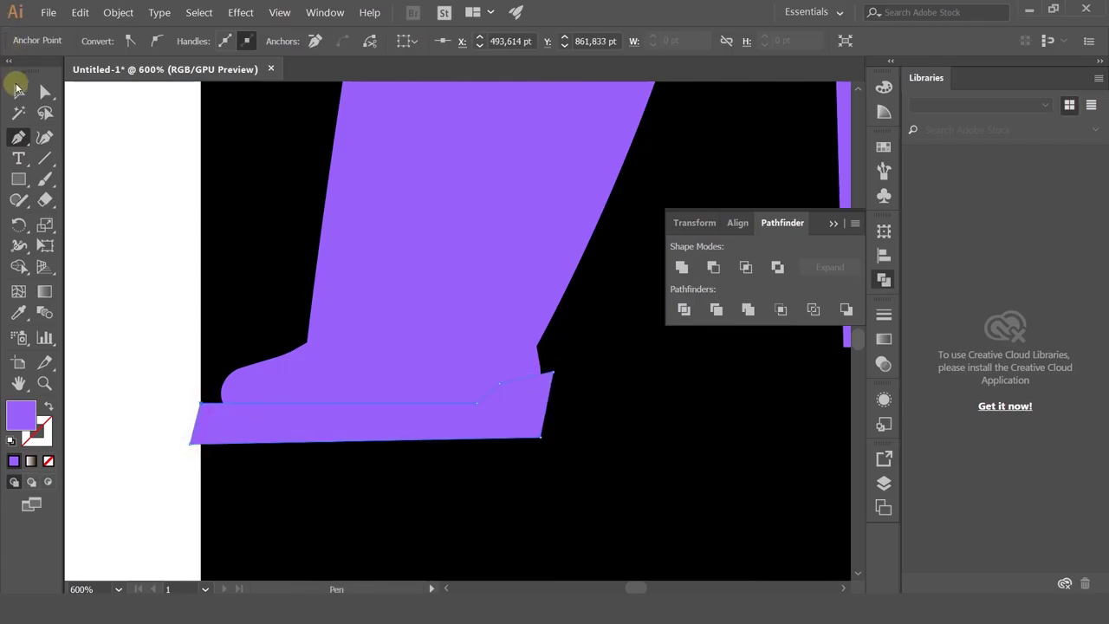
- Intersect the sole outline with the shoe so only the overlapping sole and heel strip is left
click(19, 89)
click(299, 361)
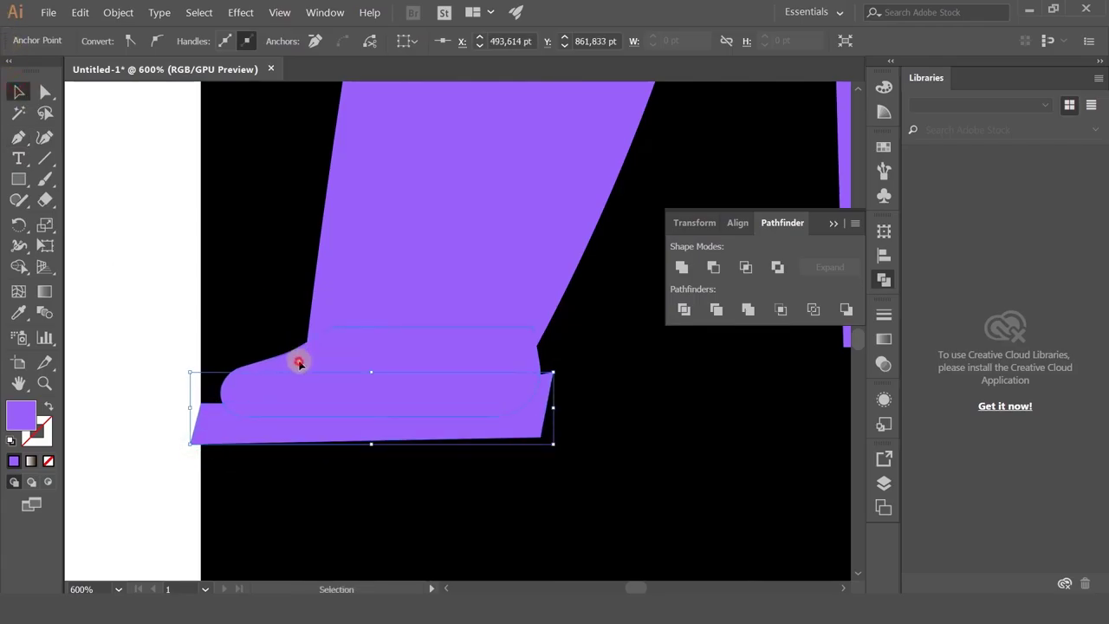
shift+click(263, 442)
click(745, 265)
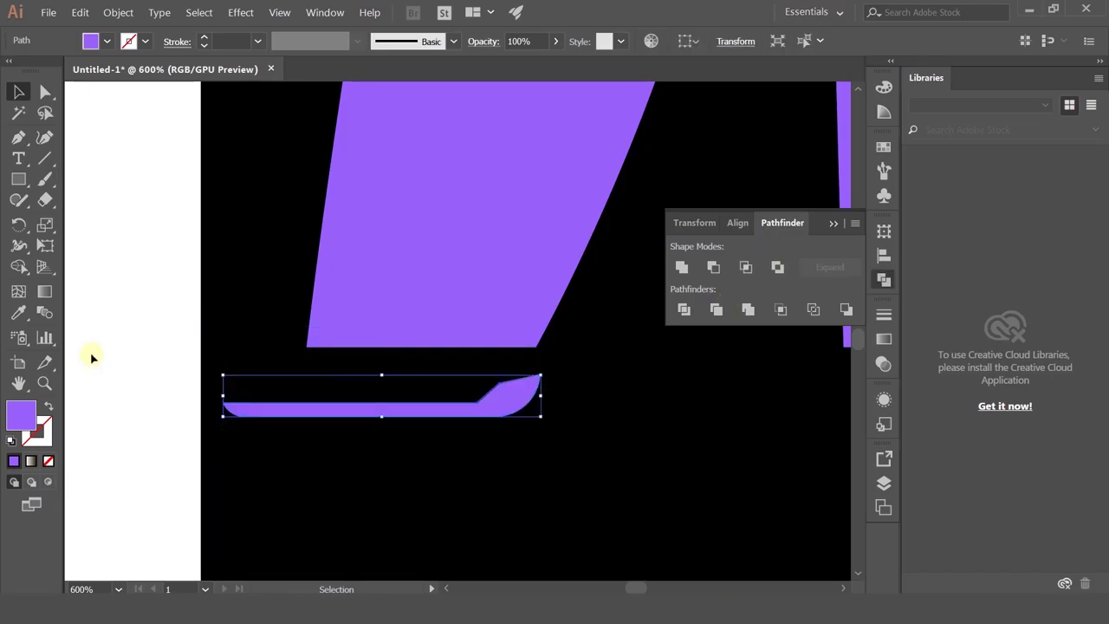
- Color the sole strip white and paste the purple shoe back in place behind it
click(19, 312)
click(121, 324)
key(ctrl+f)
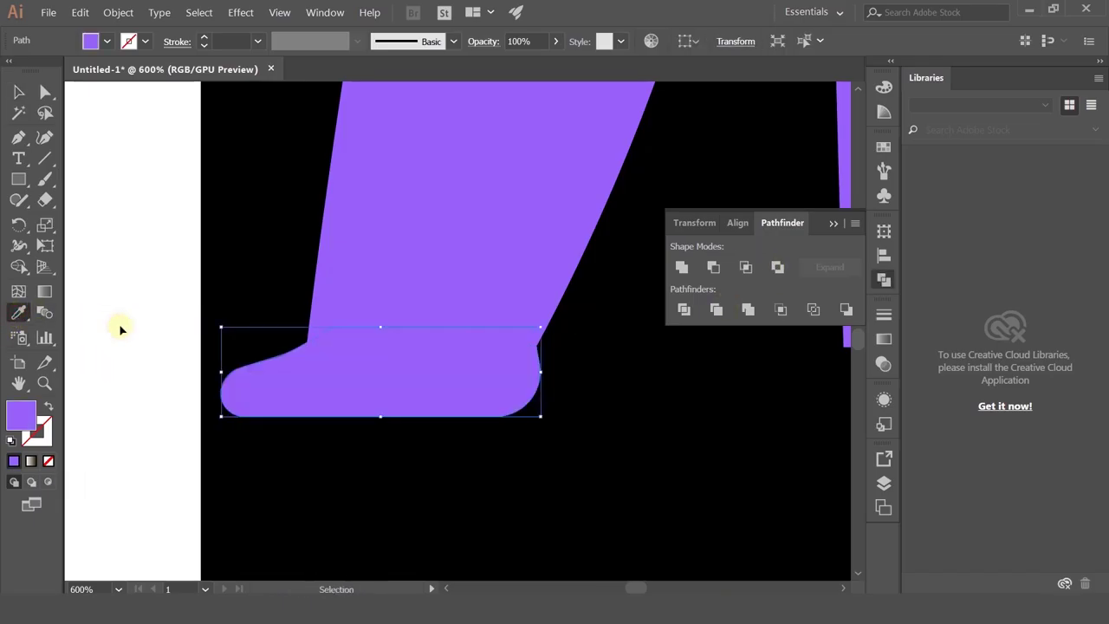
key(ctrl+[)
- Round the angular step of the white sole at the heel into a smooth curve
click(45, 92)
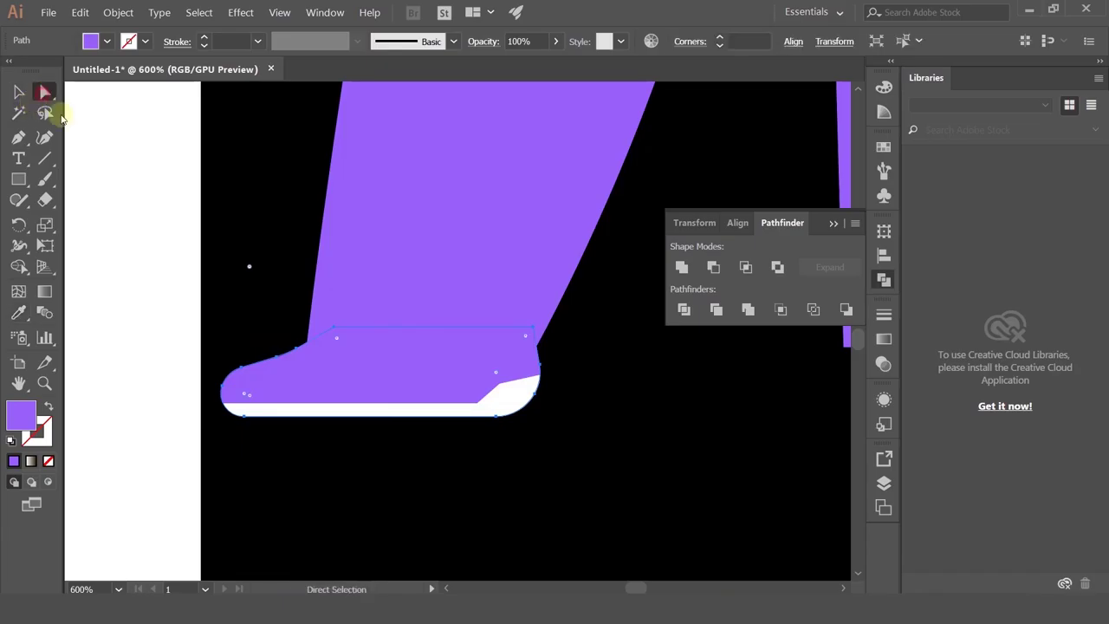
click(504, 394)
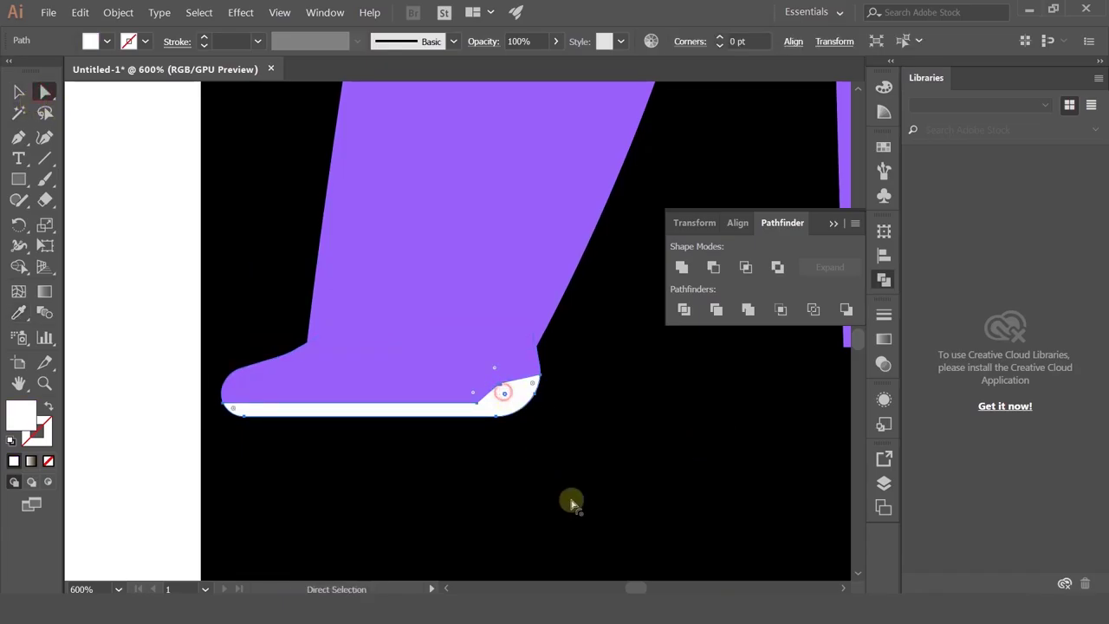
click(596, 453)
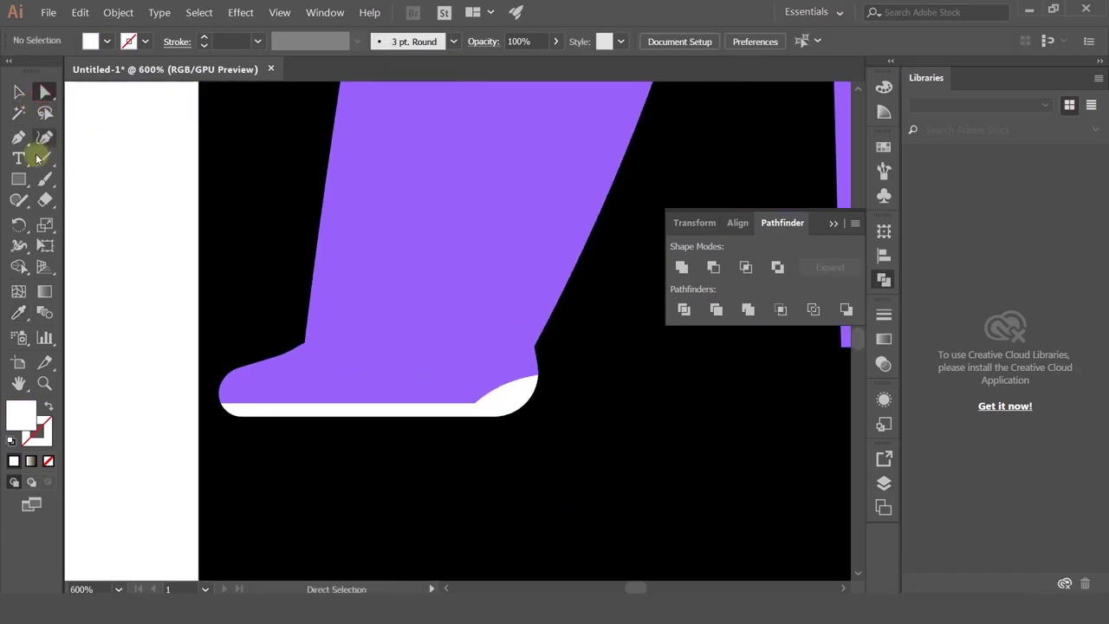
click(18, 137)
drag(280, 408, 345, 372)
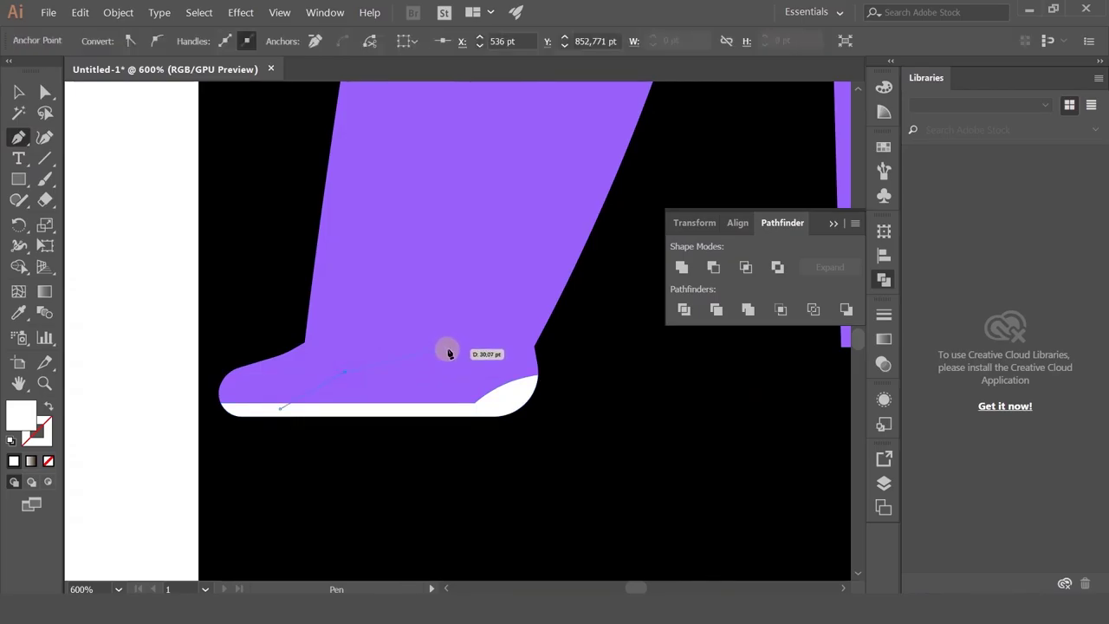
key(ctrl+z)
key(ctrl+z)
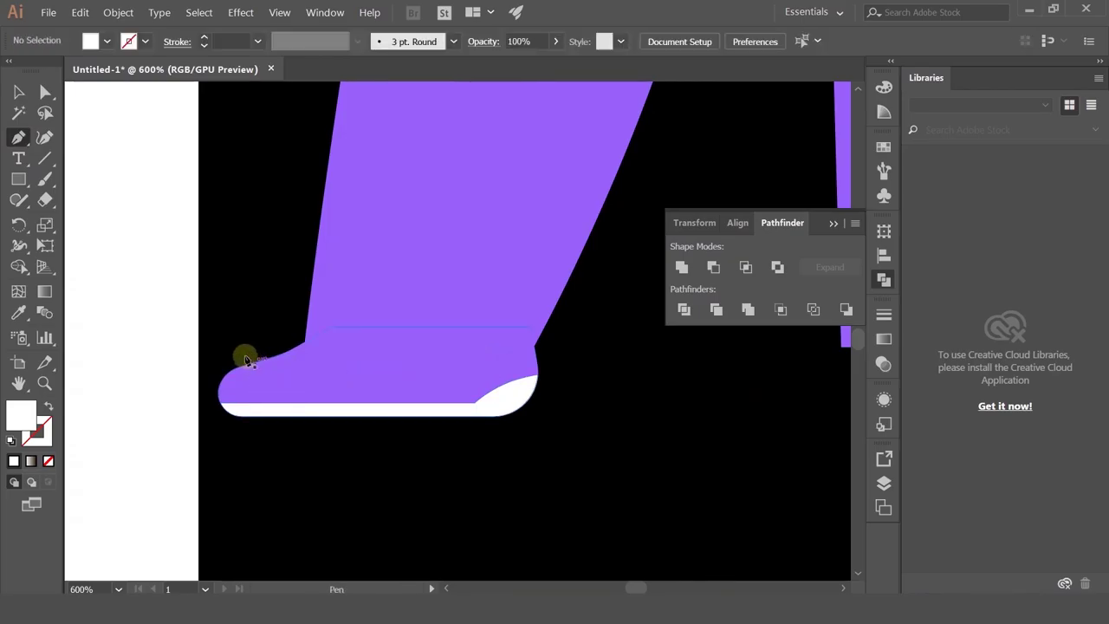
click(238, 355)
key(ctrl+z)
- Draw a white Pen shape covering the shoe's toe, with an angled rear edge and its other sides beyond the shoe
click(250, 354)
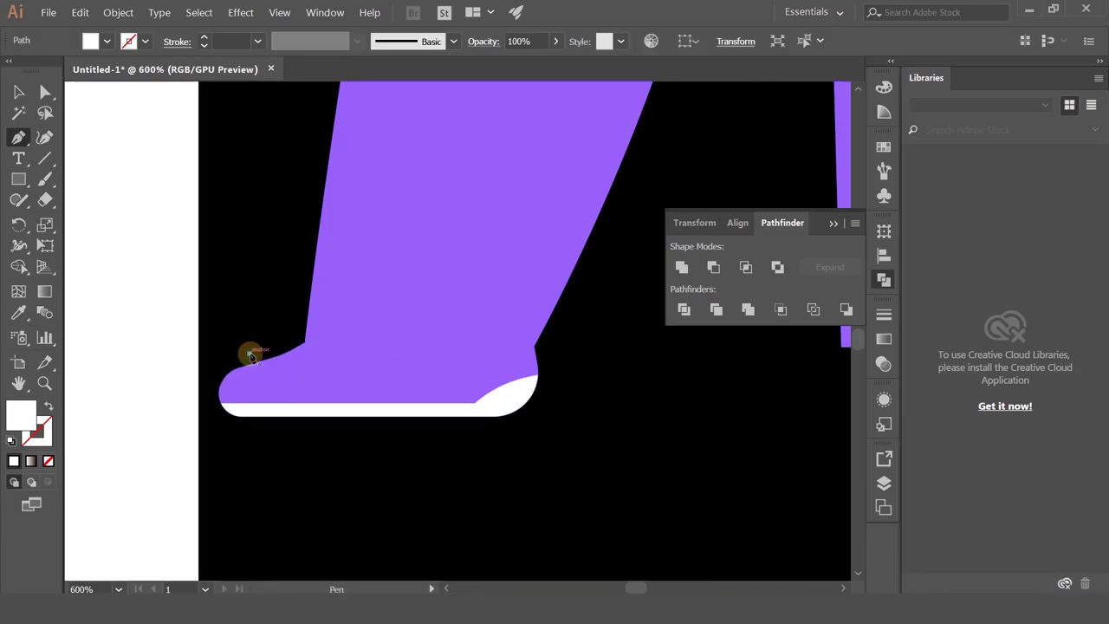
click(295, 422)
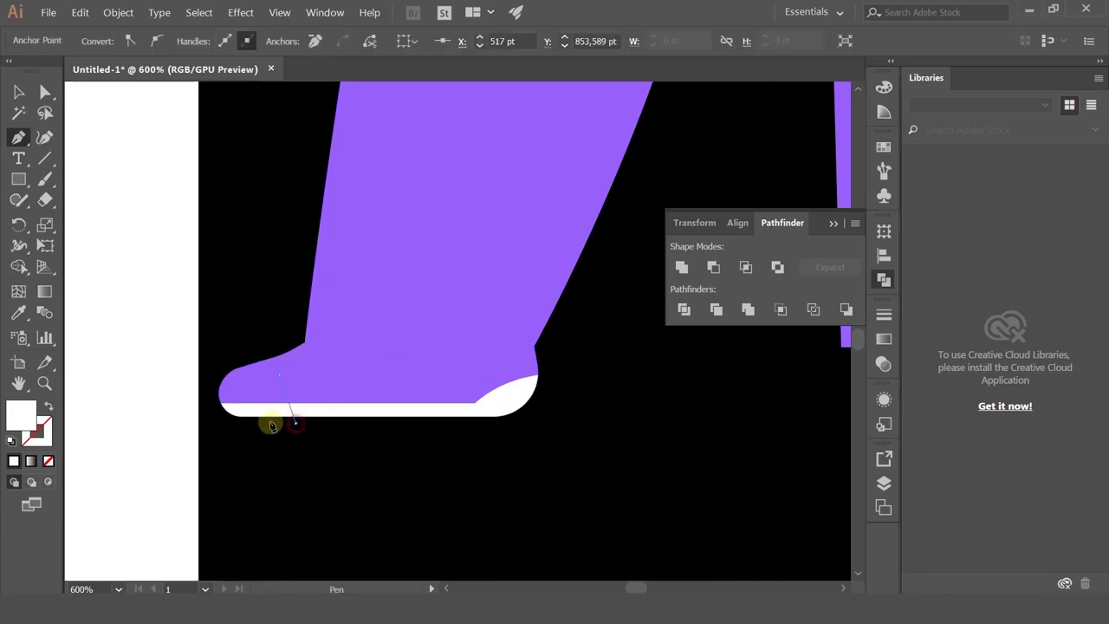
click(177, 423)
click(192, 354)
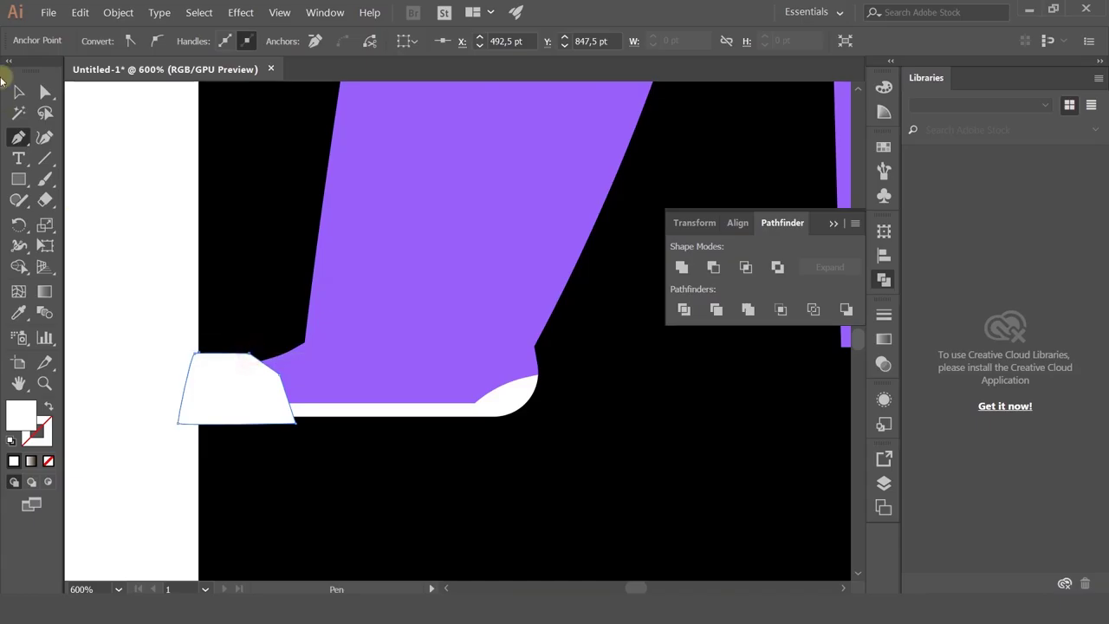
click(18, 91)
click(363, 367)
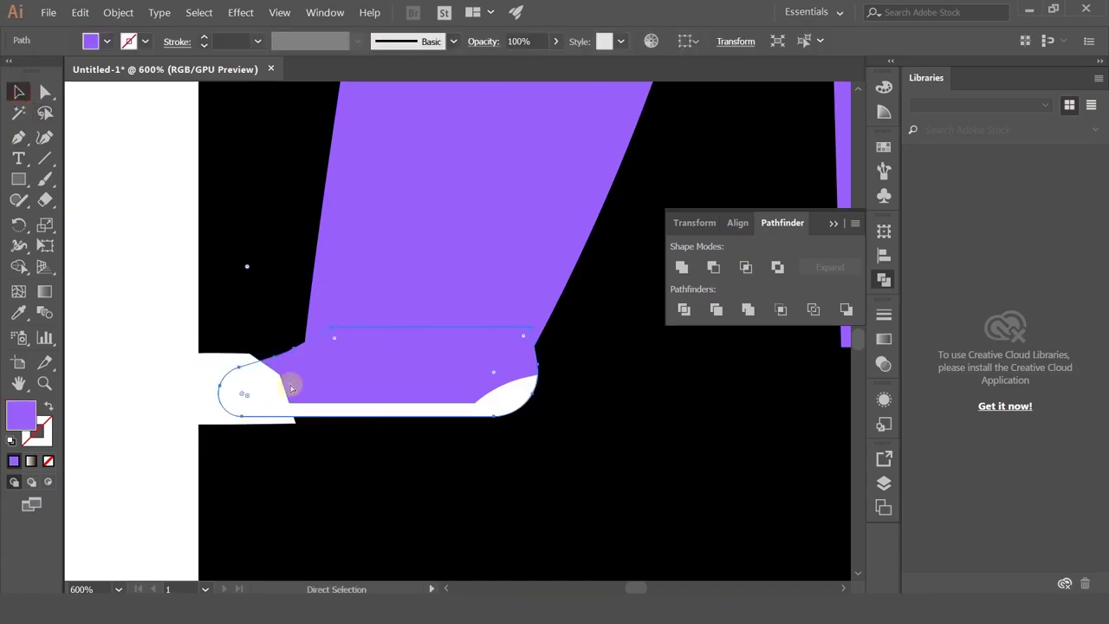
shift+click(205, 372)
click(744, 270)
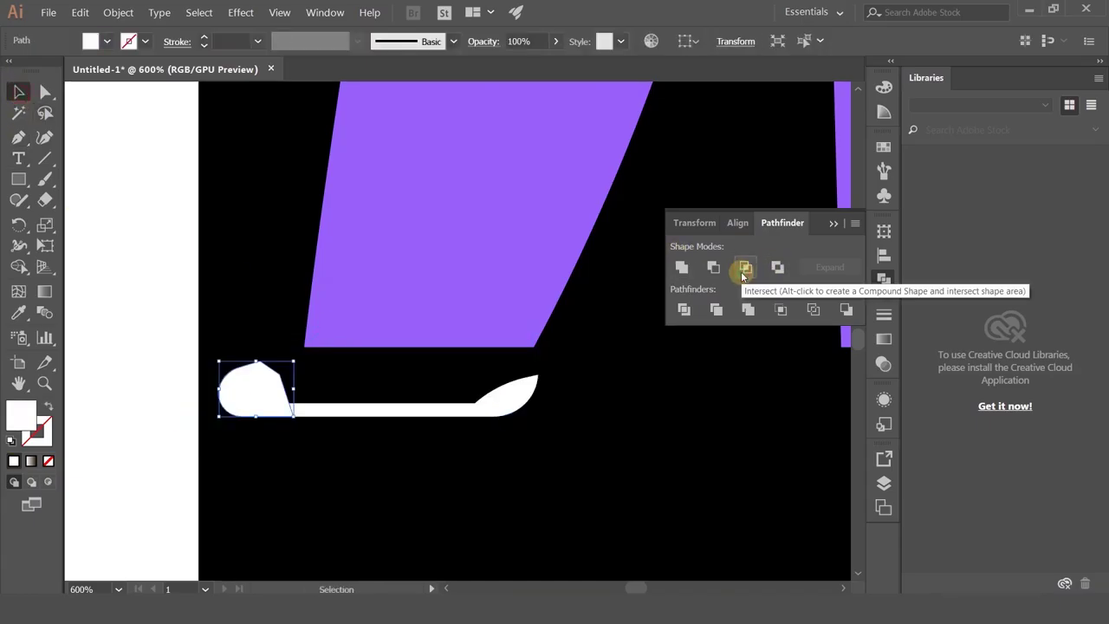
key(ctrl+z)
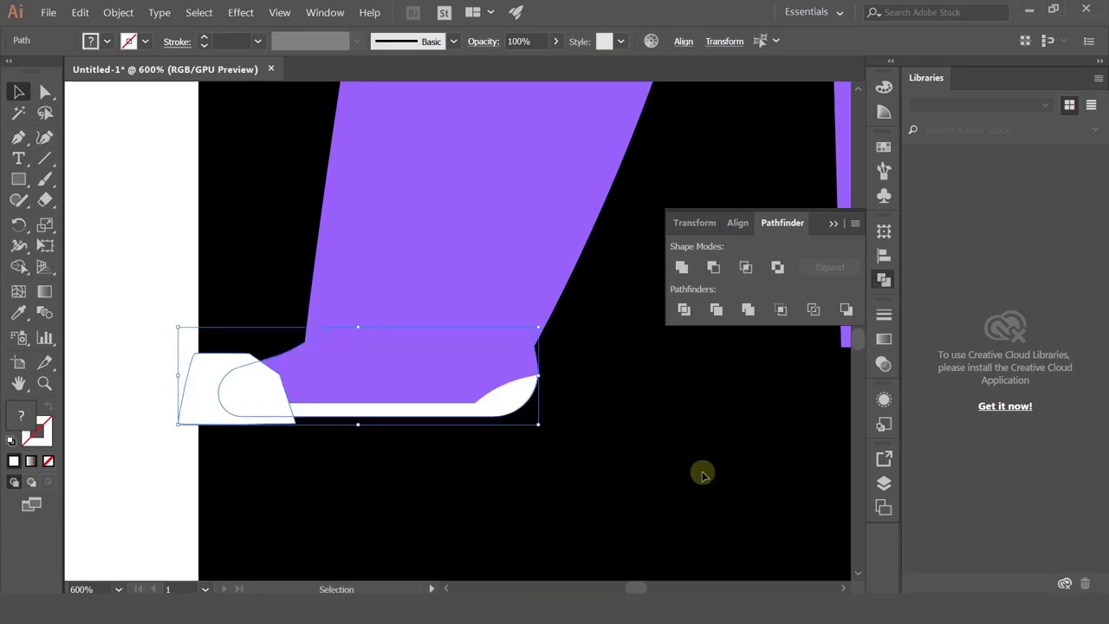
- Copy the shoe, intersect it with the white toe shape, and paste the purple shoe back in place behind the toe cap
click(701, 473)
click(424, 380)
key(ctrl+c)
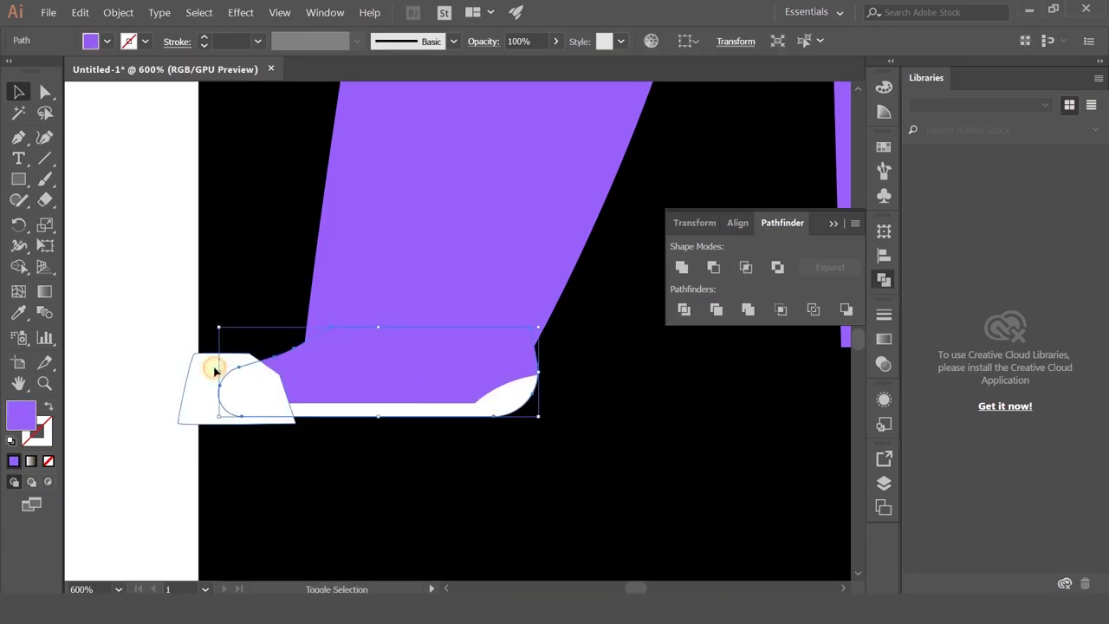
shift+click(205, 371)
click(746, 272)
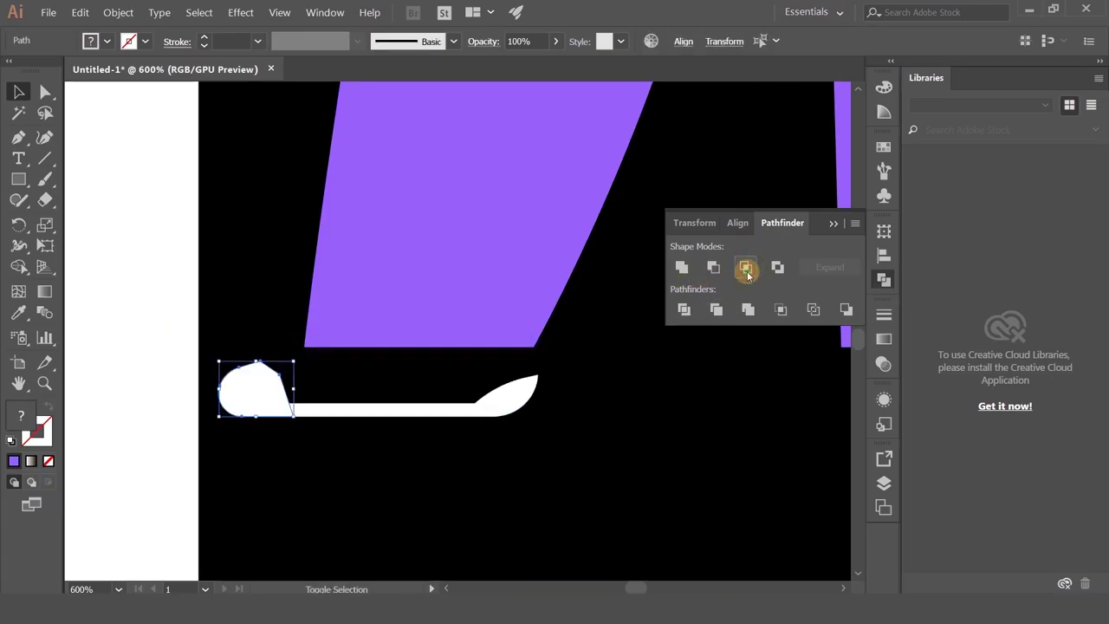
key(ctrl+f)
key(ctrl+shift+[)
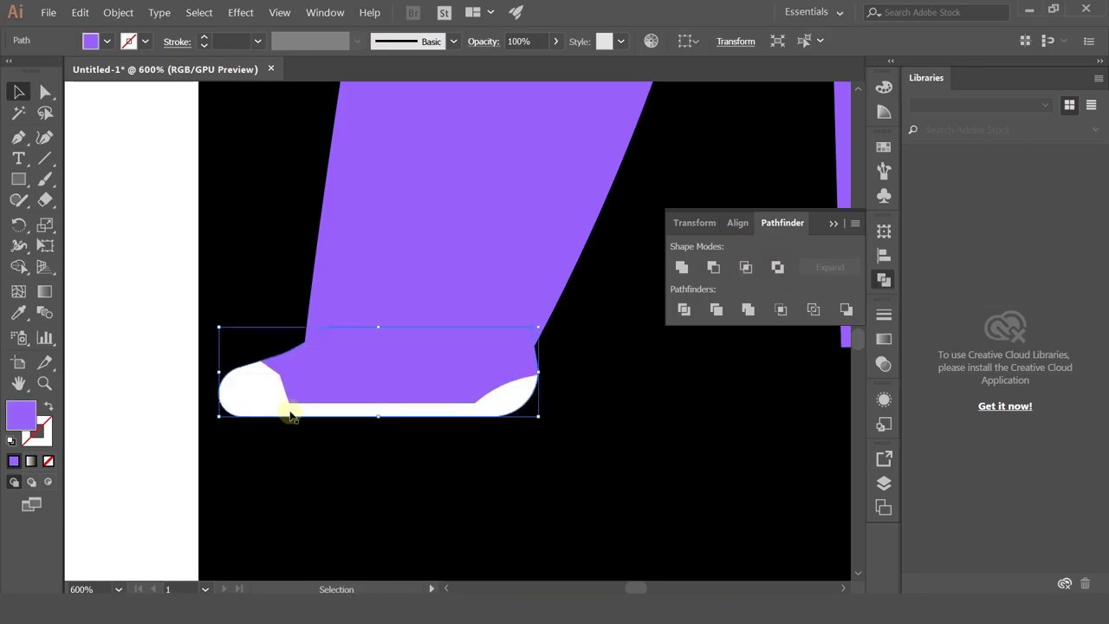
- Round the angular rear edge of the white toe cap into a smooth curve
click(45, 90)
click(268, 389)
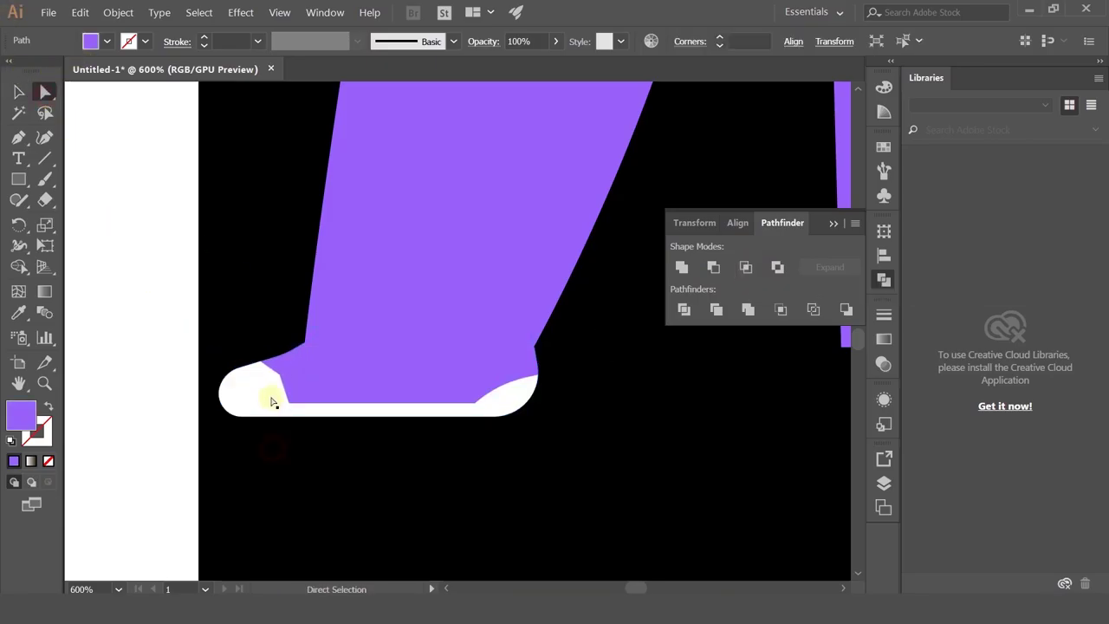
drag(271, 385, 237, 457)
click(274, 450)
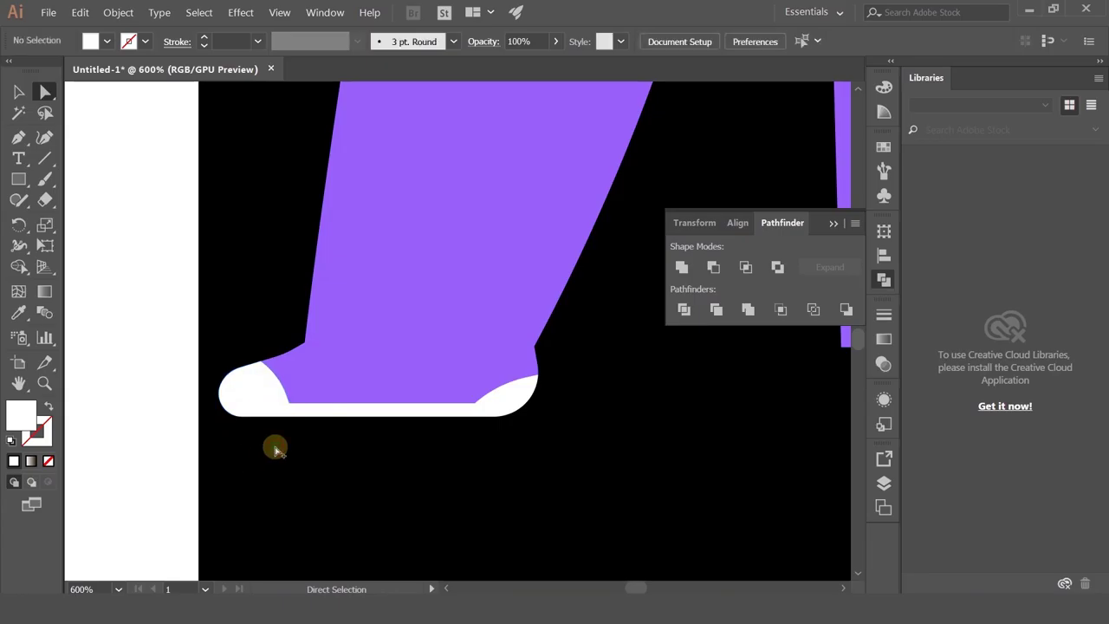
- Draw a small white four-sided Pen shape on the shoe's instep, just below the front of the trouser hem
scroll(276, 451, down, 3)
scroll(275, 450, up, 3)
click(18, 136)
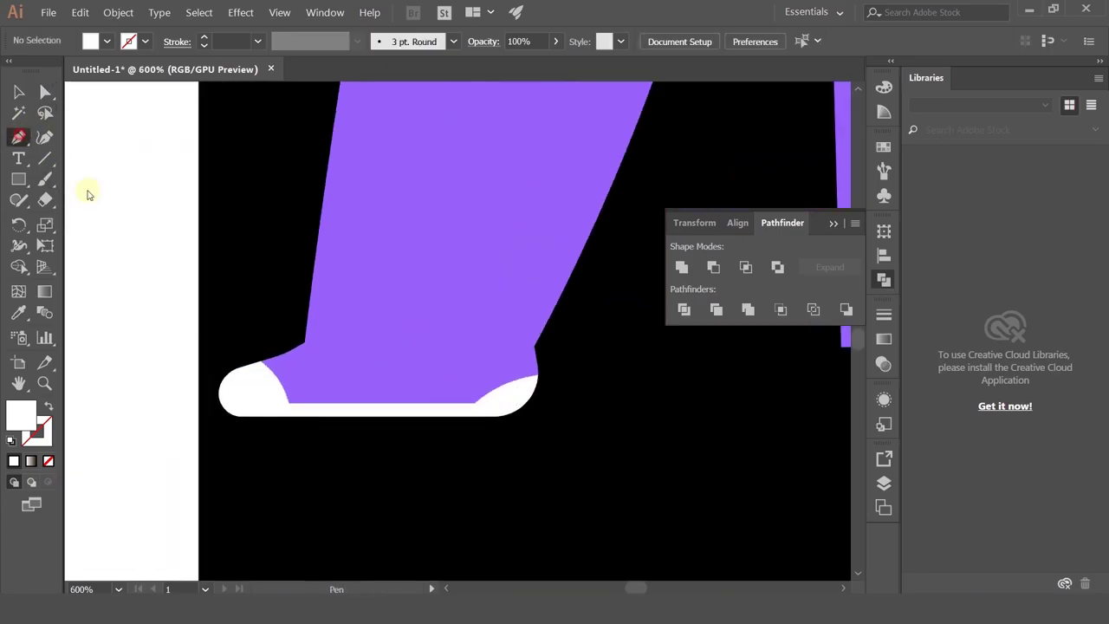
drag(277, 359, 294, 382)
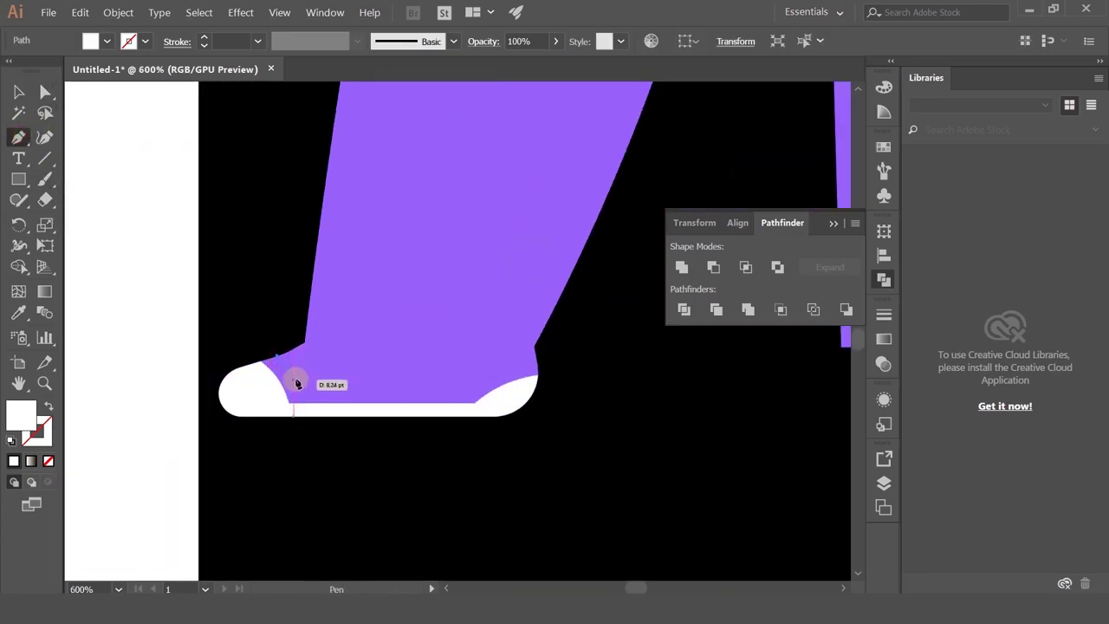
click(299, 375)
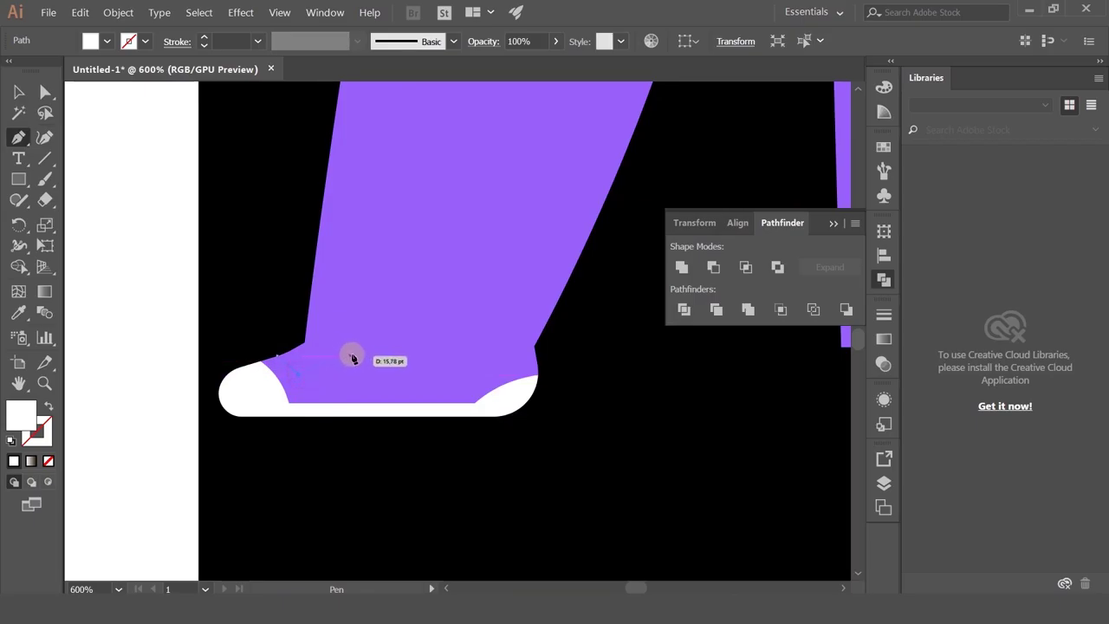
click(350, 353)
drag(310, 347, 282, 362)
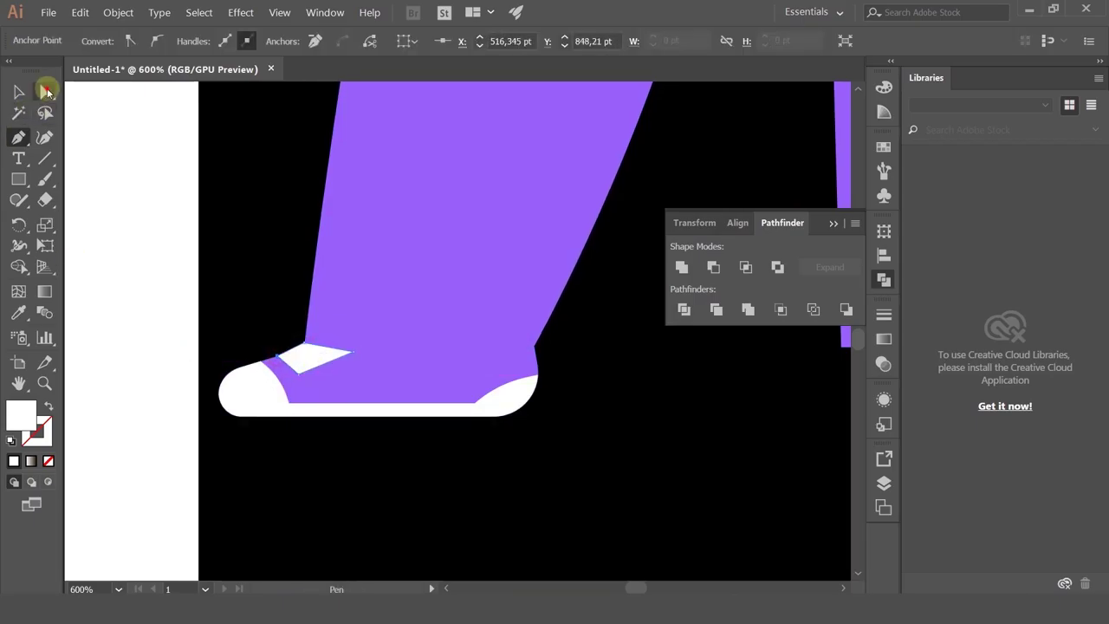
- Shift the white toe cap forward so it overhangs the front of the shoe
click(47, 91)
click(265, 396)
drag(265, 396, 244, 394)
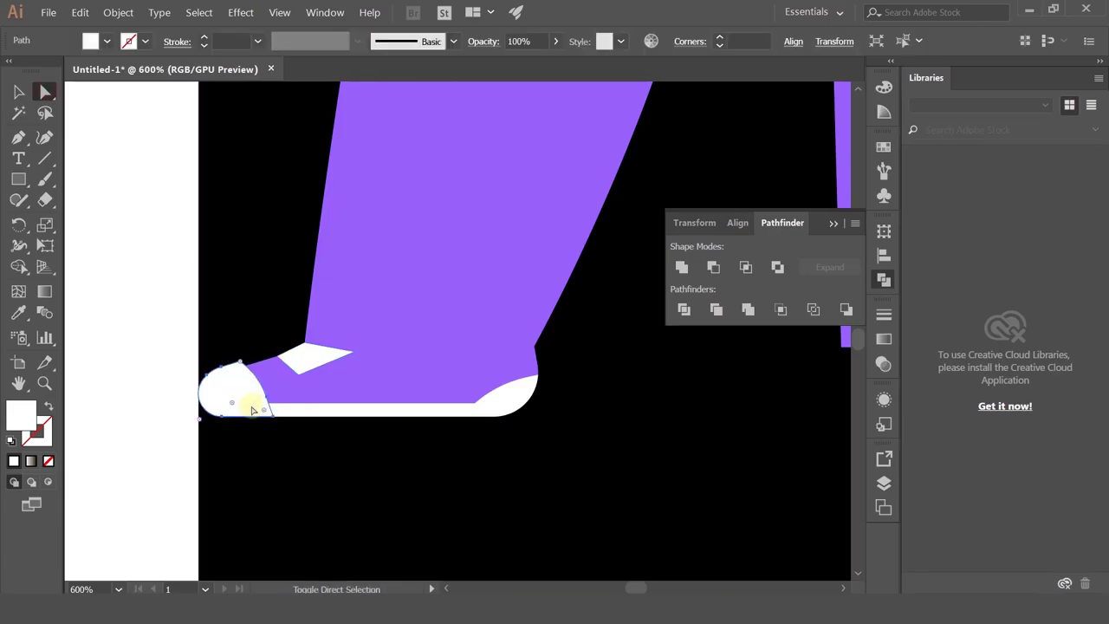
- Trim the shifted toe cap to the shoe's outline with Intersect and restore the purple shoe behind it
click(18, 91)
click(371, 368)
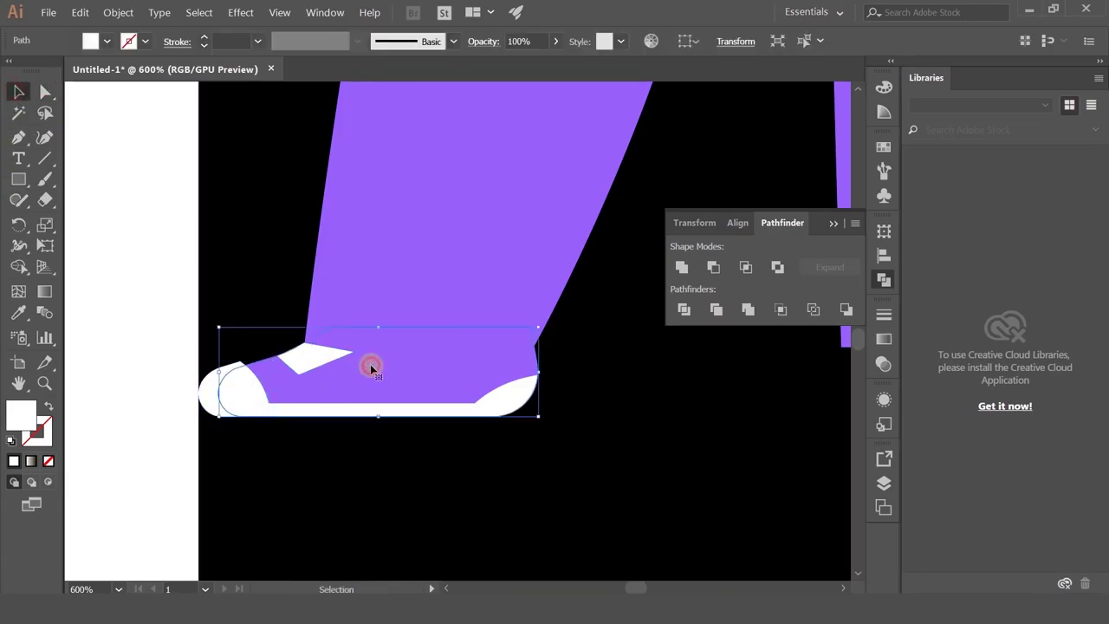
ctrl+click(386, 373)
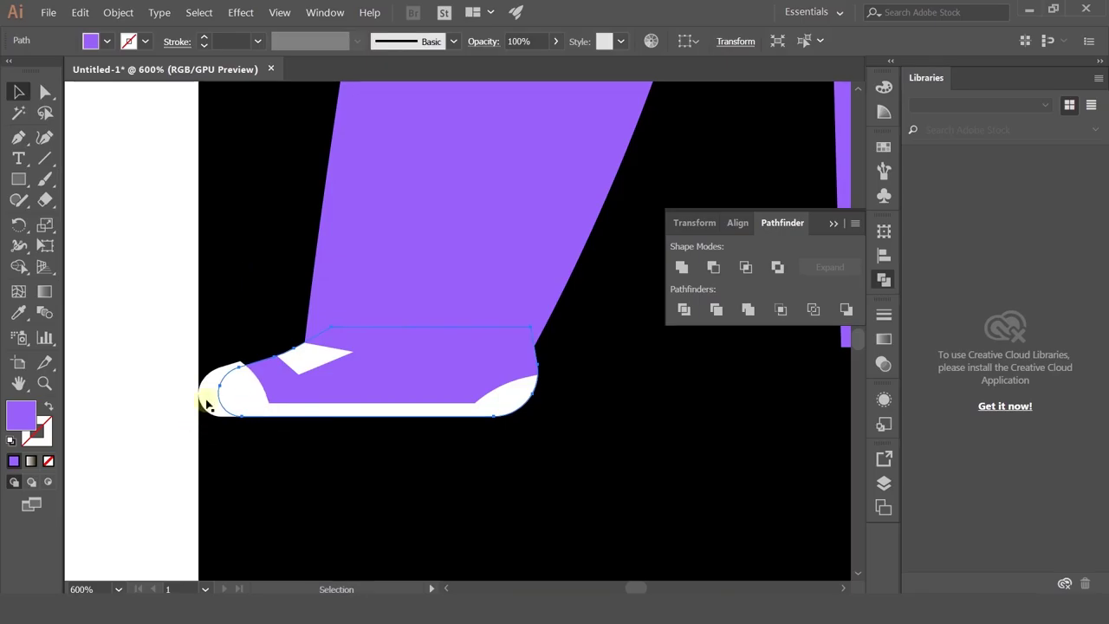
click(745, 267)
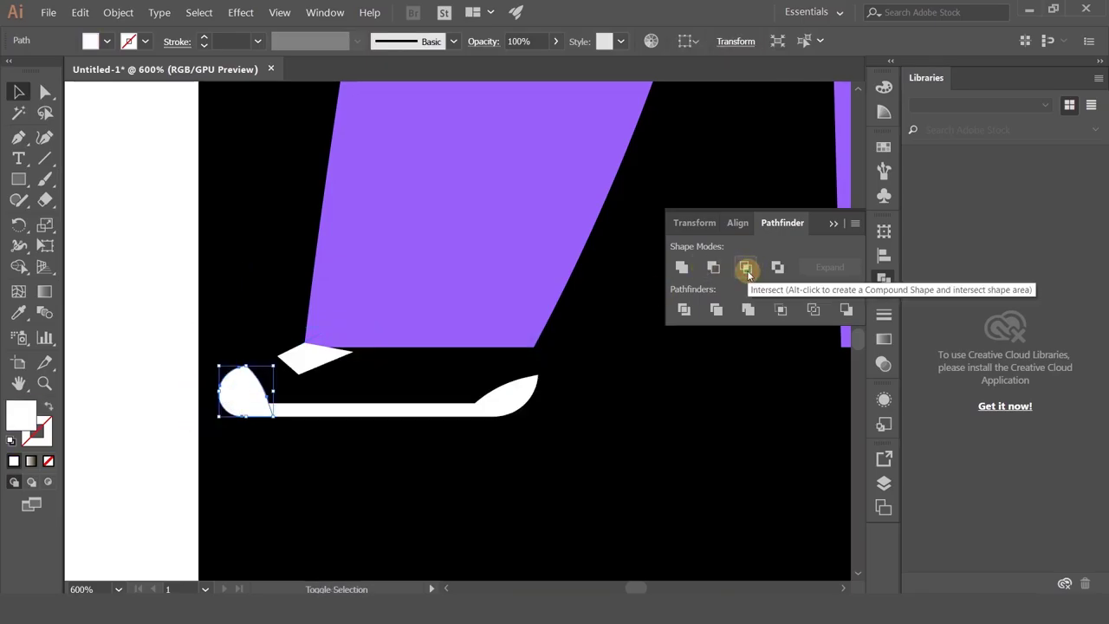
key(ctrl+f)
key(ctrl+shift+[)
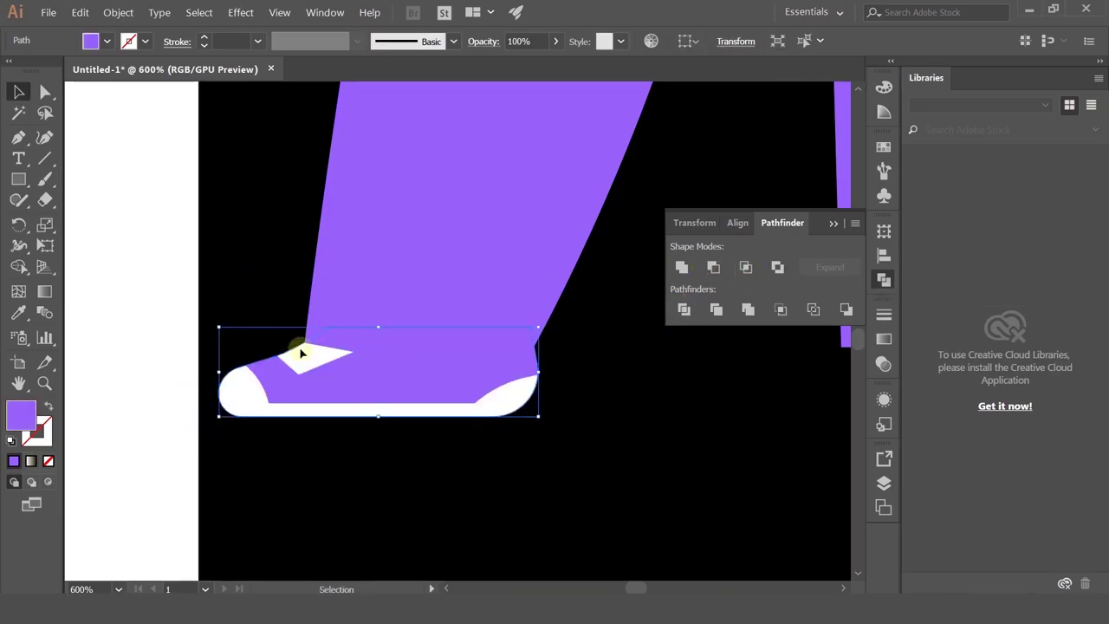
- Reshape the white instep patch by adjusting its lower corner and pulling its long rear point in toward the ankle
click(305, 357)
click(43, 91)
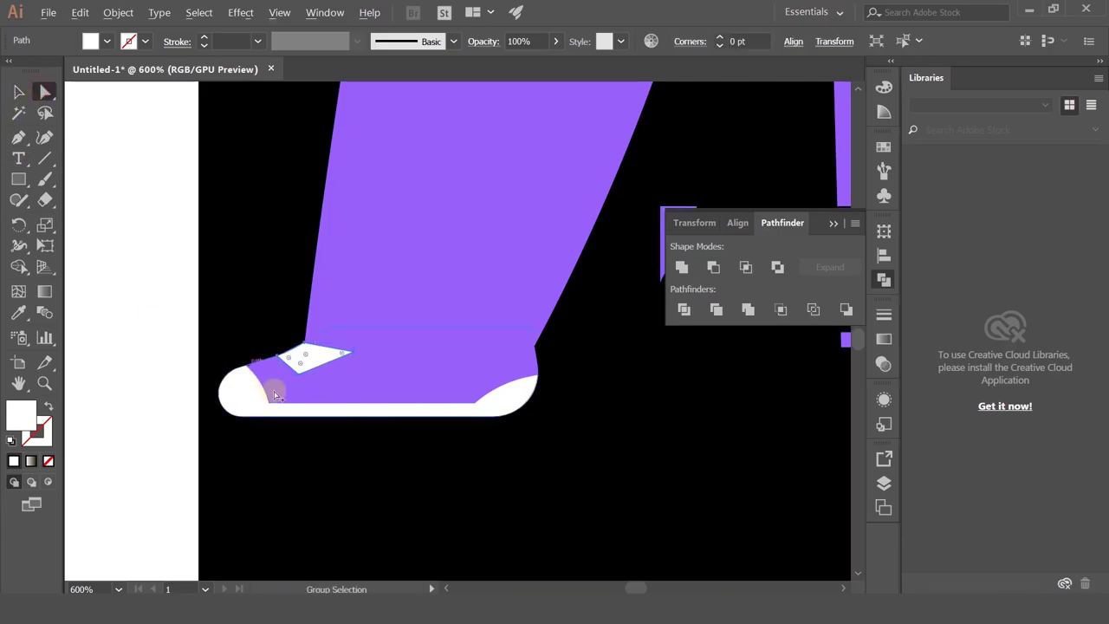
scroll(272, 389, up, 2)
drag(337, 362, 322, 353)
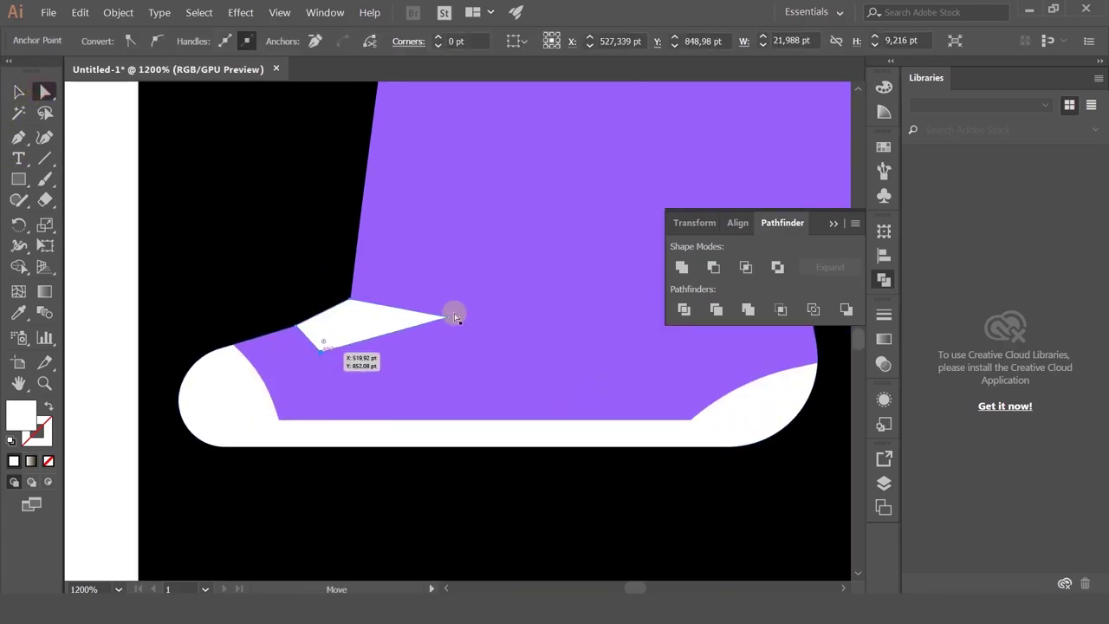
drag(447, 318, 395, 309)
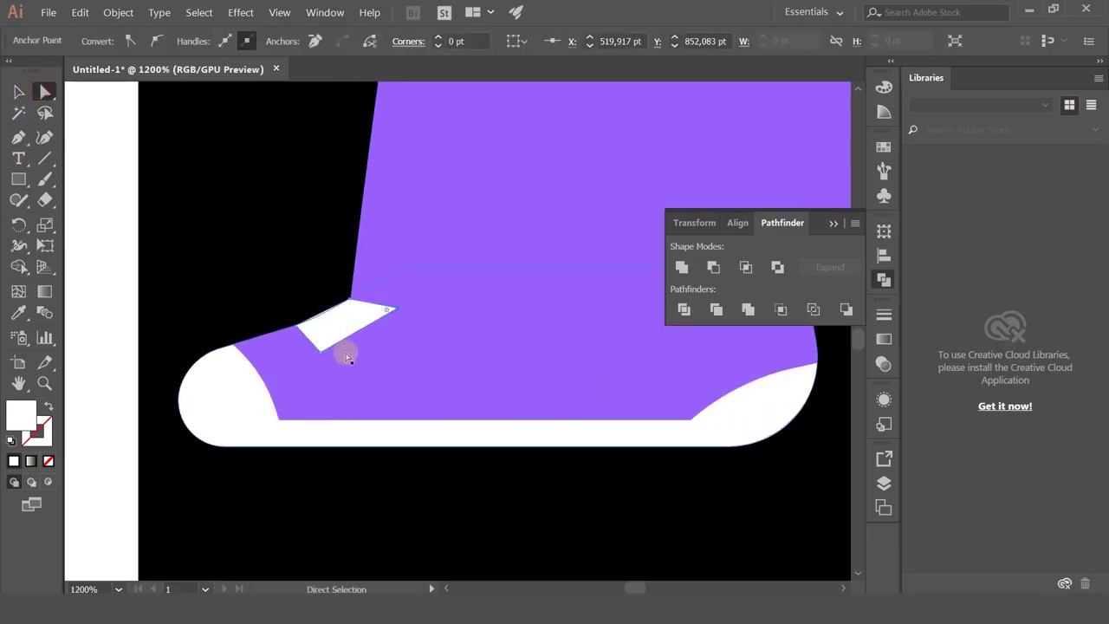
- Round the lower front corner of the white instep patch into a smooth curve
drag(296, 329, 268, 283)
click(268, 282)
scroll(270, 281, down, 3)
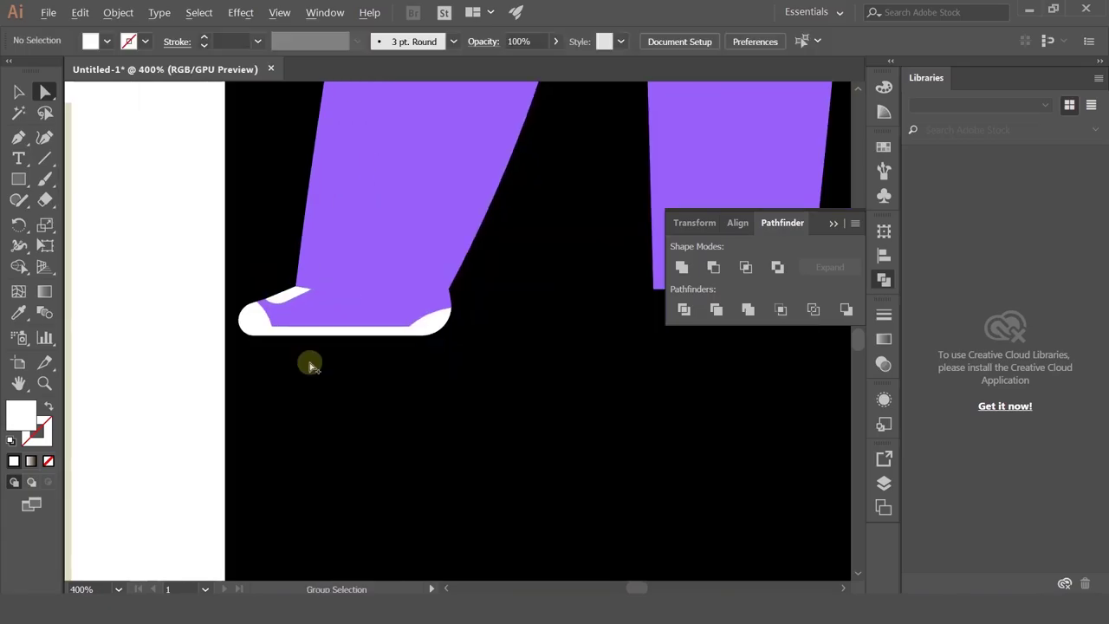
scroll(337, 400, down, 1)
scroll(382, 403, down, 2)
scroll(376, 339, up, 3)
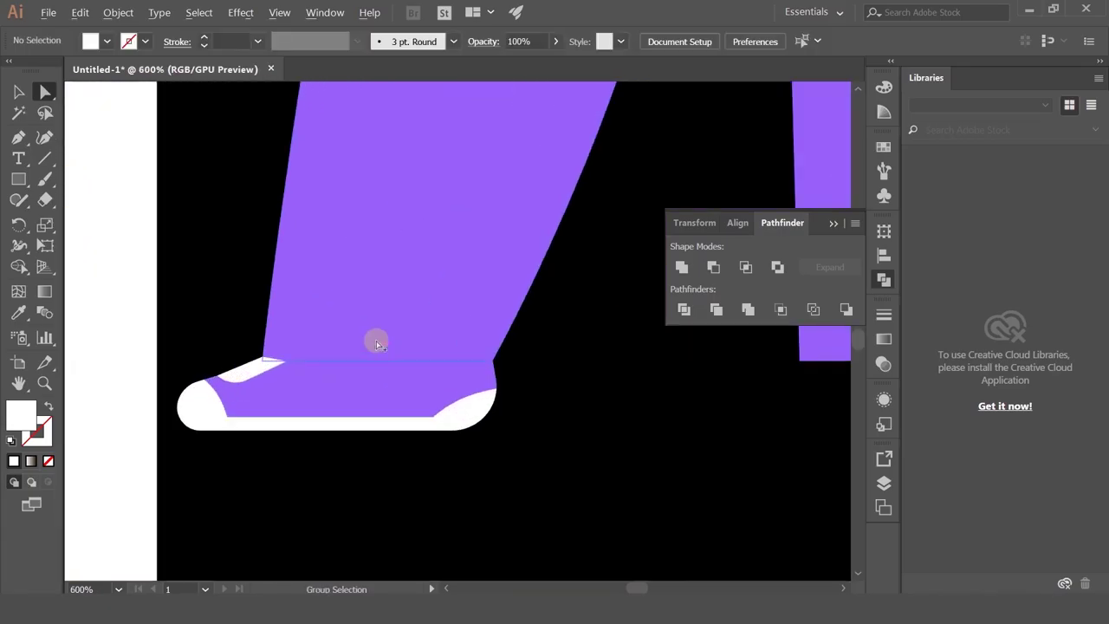
- Draw a closed Pen shape along the shoe's side, arching from the sole behind the toe cap to the heel
click(18, 137)
click(258, 426)
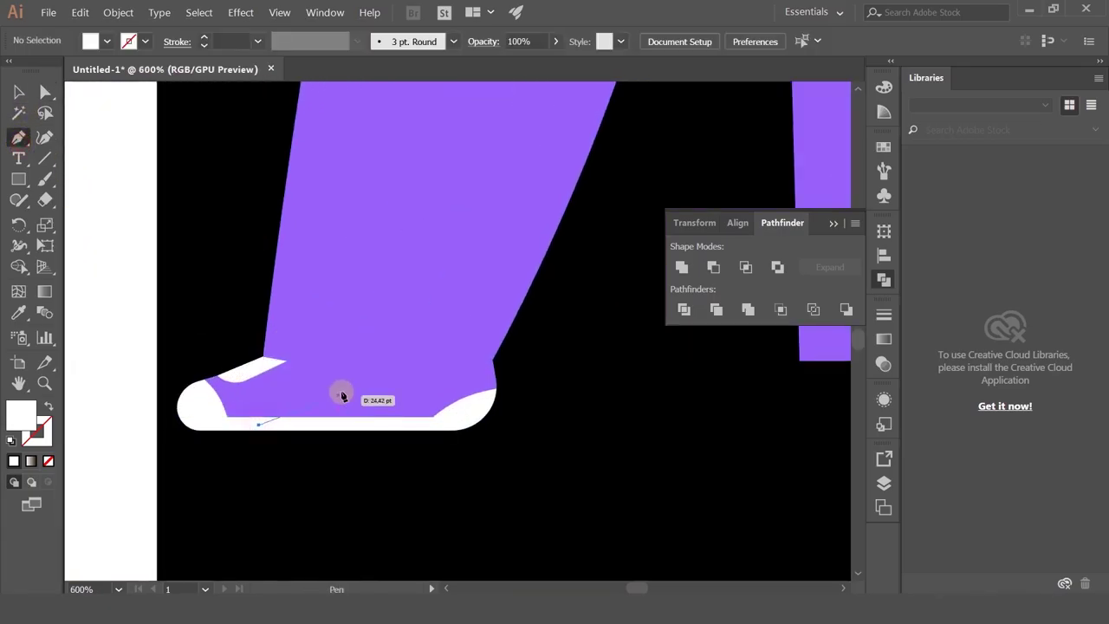
drag(359, 379, 426, 376)
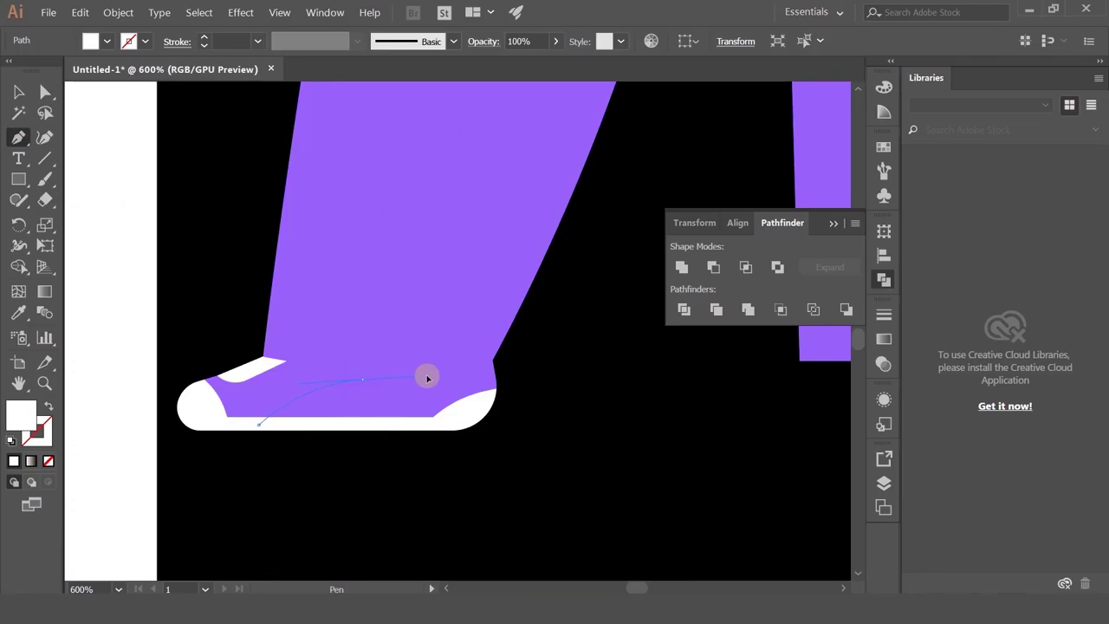
click(478, 398)
click(431, 426)
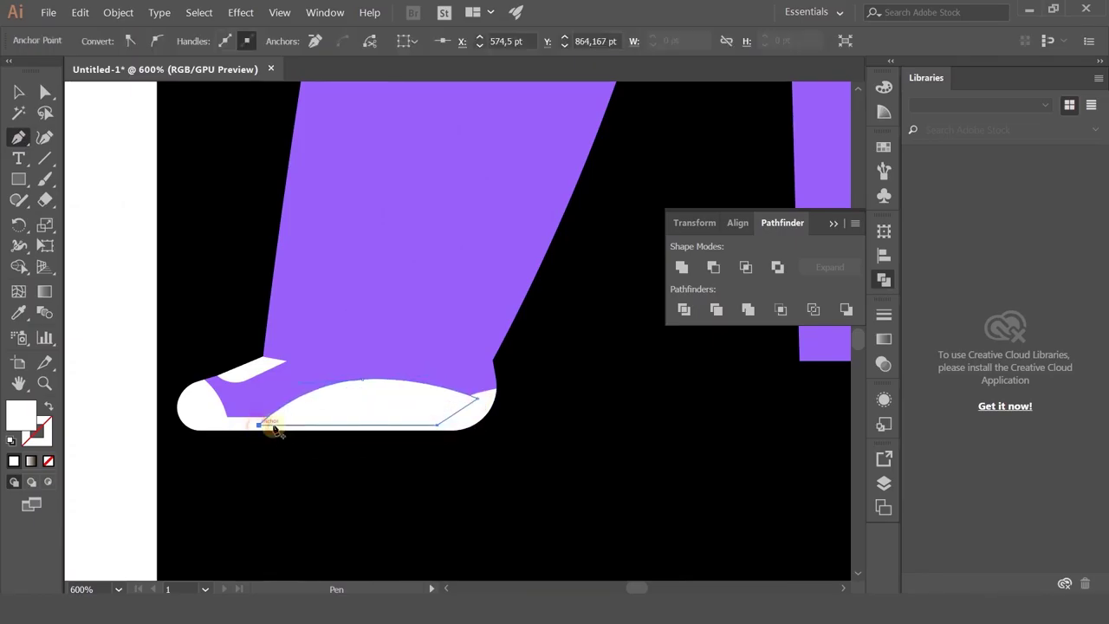
- Fill the arched side shape with the trousers' purple using the Eyedropper
scroll(332, 411, down, 3)
click(18, 311)
drag(470, 168, 465, 438)
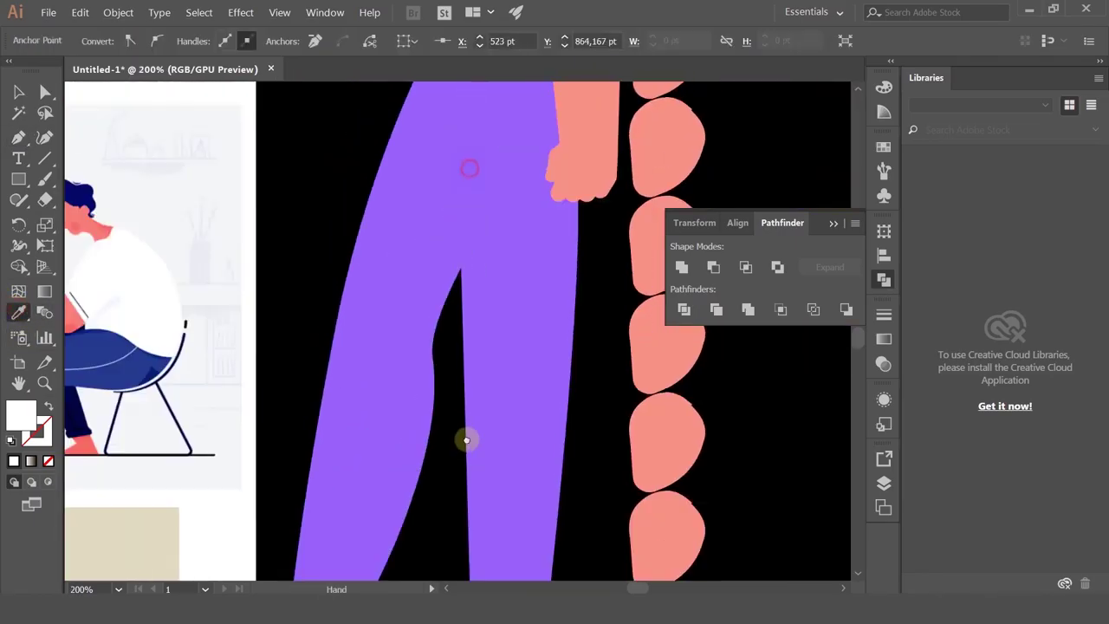
drag(497, 260, 457, 449)
mouse_move(507, 141)
mouse_down()
mouse_move(468, 460)
mouse_move(522, 141)
mouse_up()
drag(453, 401, 511, 67)
click(424, 285)
- Set the arched side shape's blending mode to Multiply and its opacity to 15%
click(894, 343)
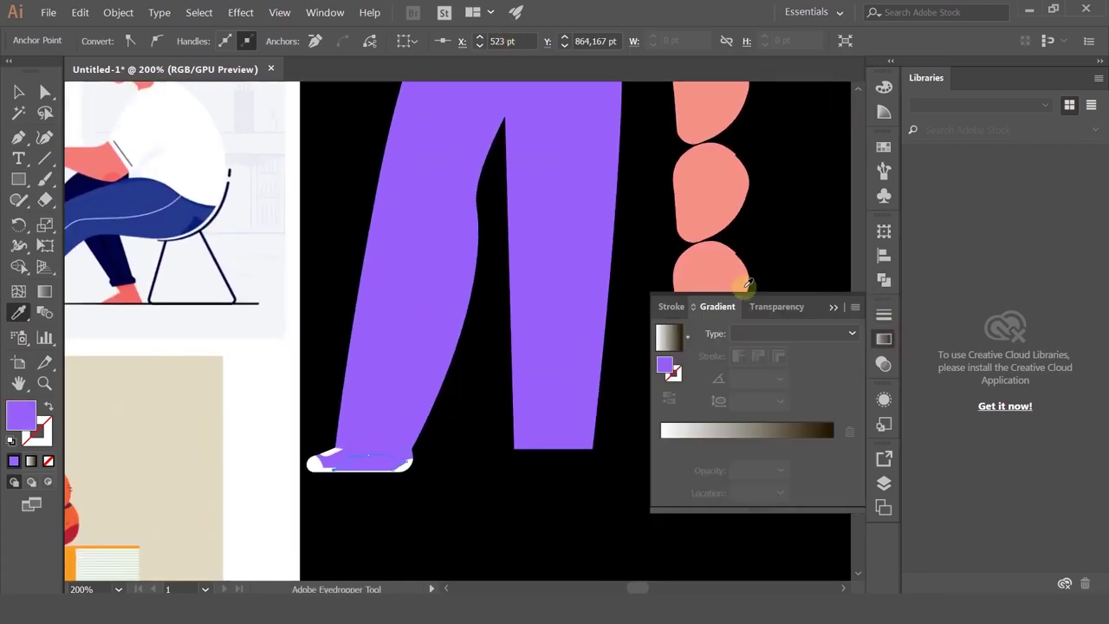
click(784, 307)
click(711, 332)
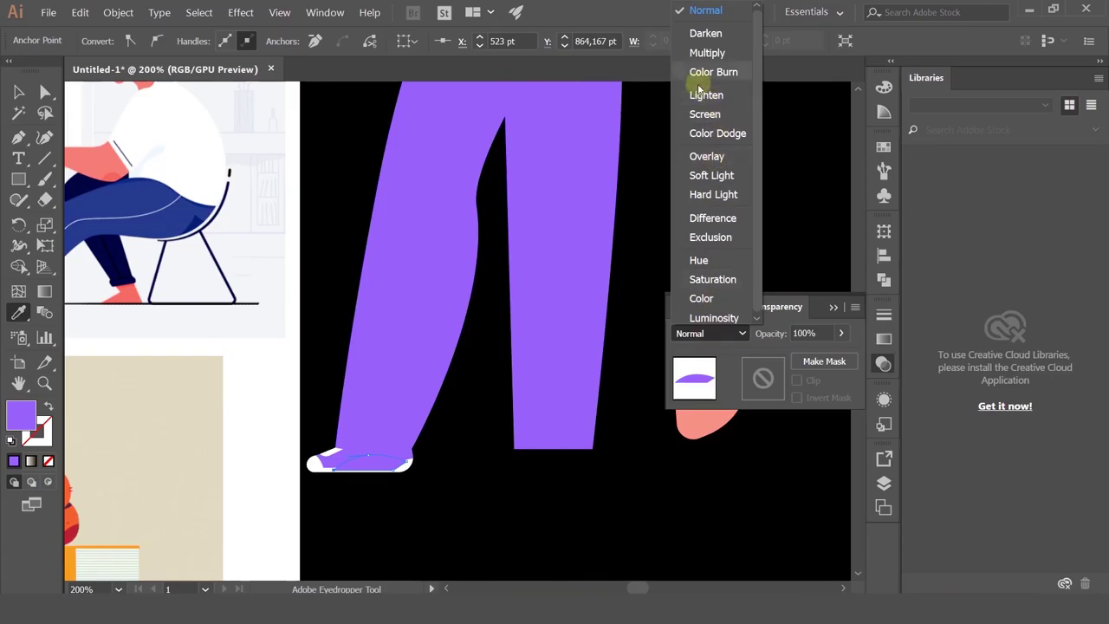
click(707, 53)
click(840, 333)
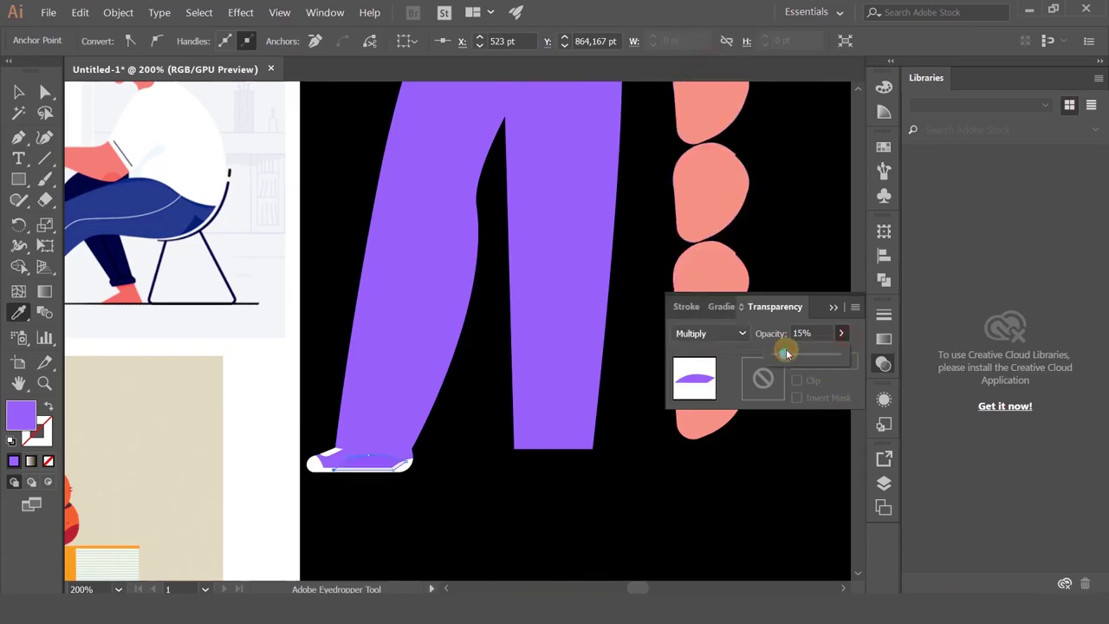
click(19, 94)
click(17, 92)
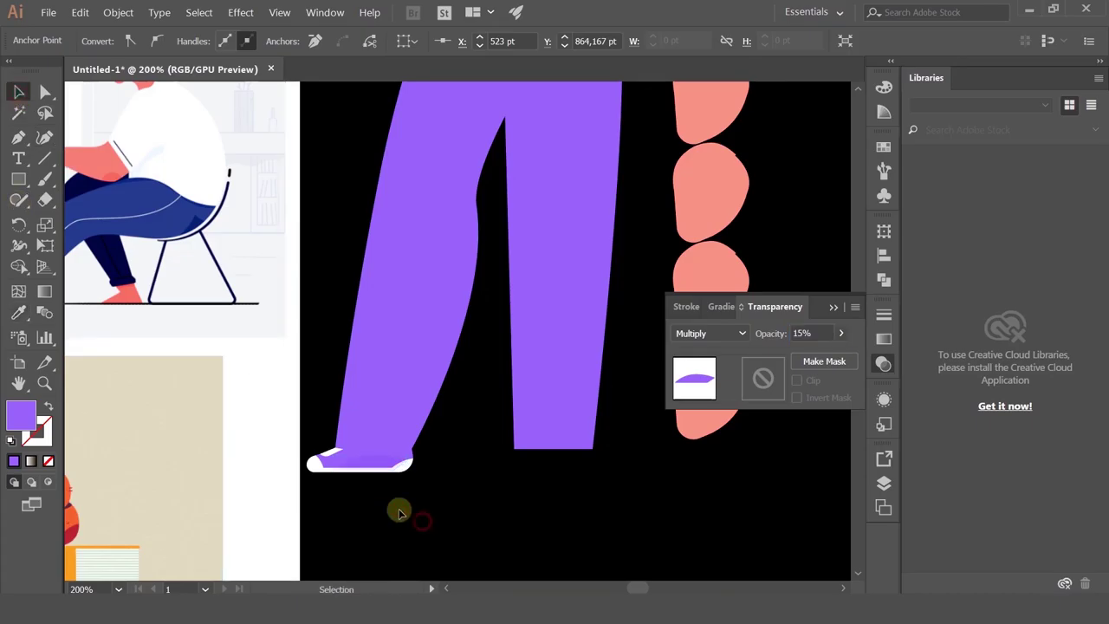
click(399, 513)
- Bring the white toe cap and the white sole in front of the shading shape
scroll(364, 494, up, 1)
click(300, 456)
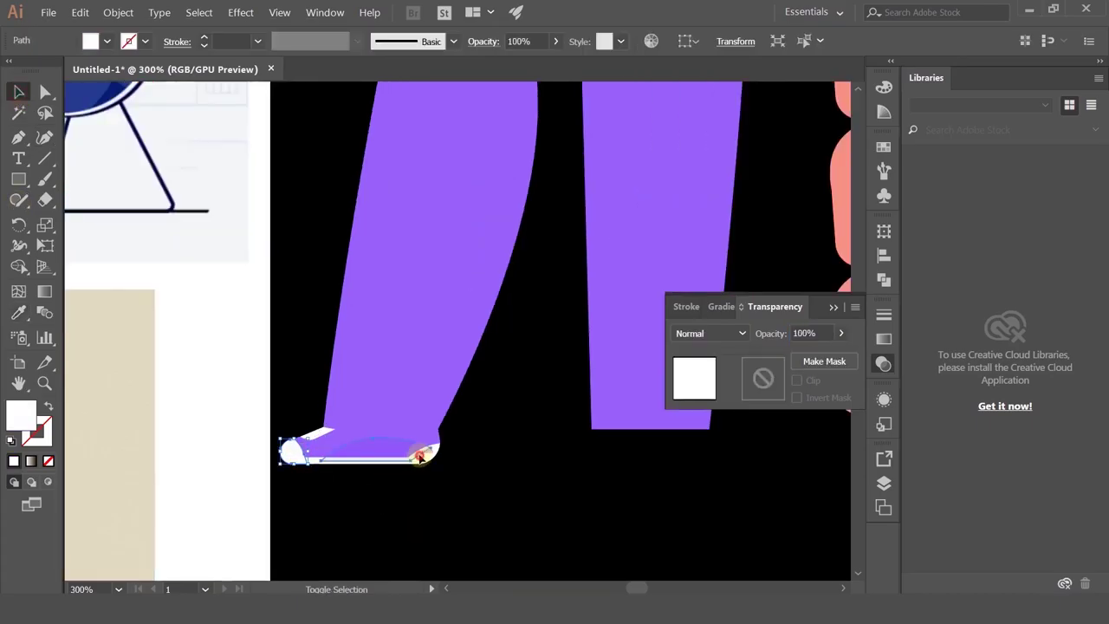
scroll(410, 470, up, 2)
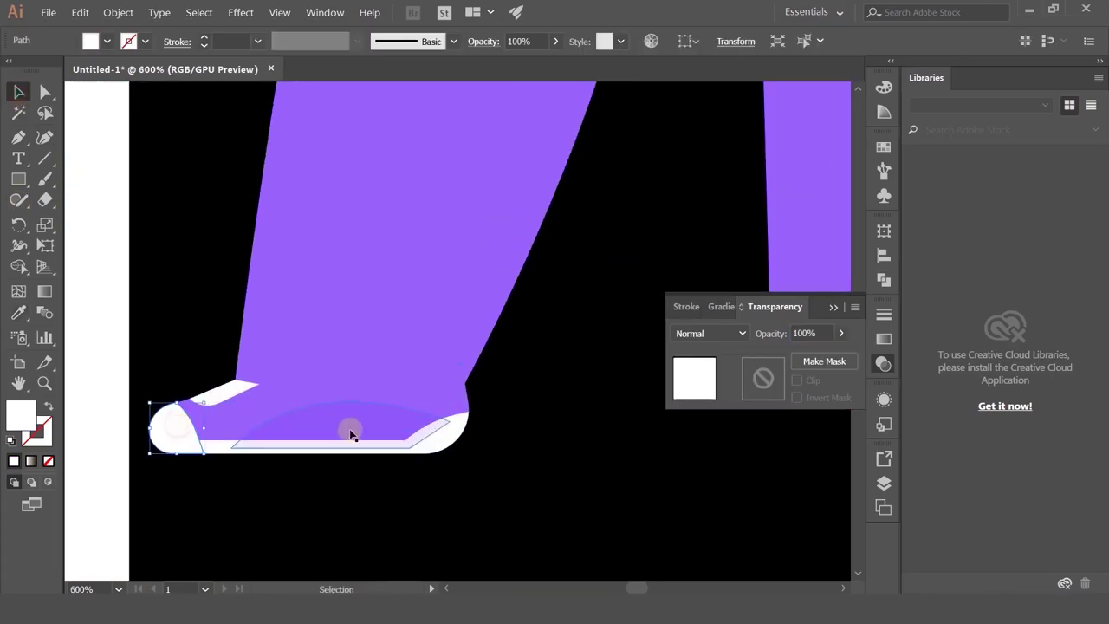
shift+click(426, 446)
key(ctrl+shift+])
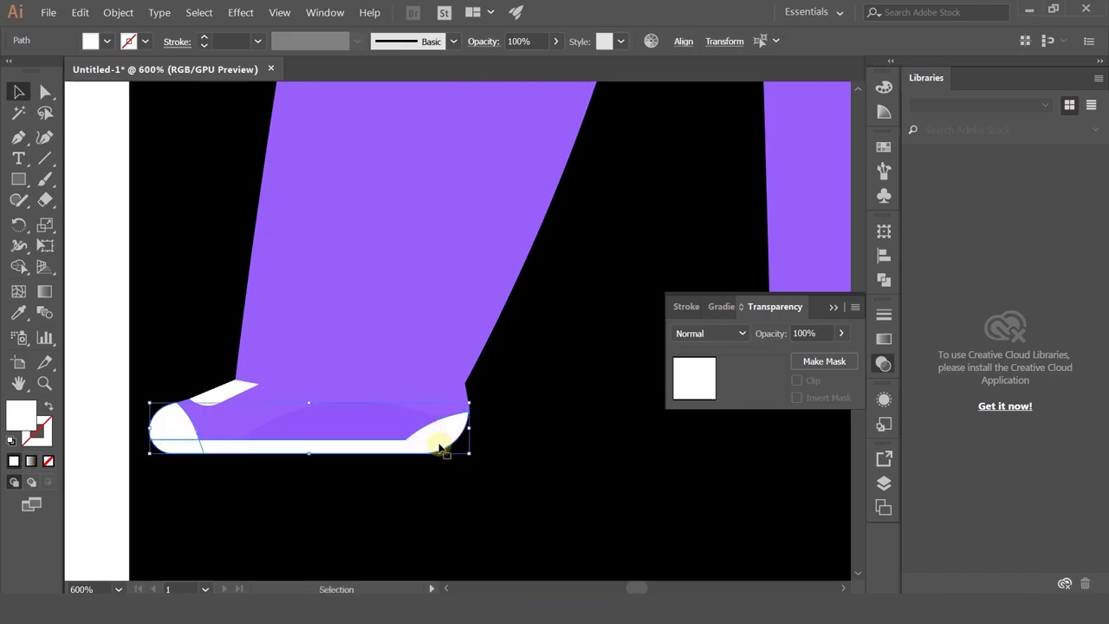
click(485, 444)
- Pull the white instep patch's rear point farther back along the trouser hem
scroll(485, 444, down, 6)
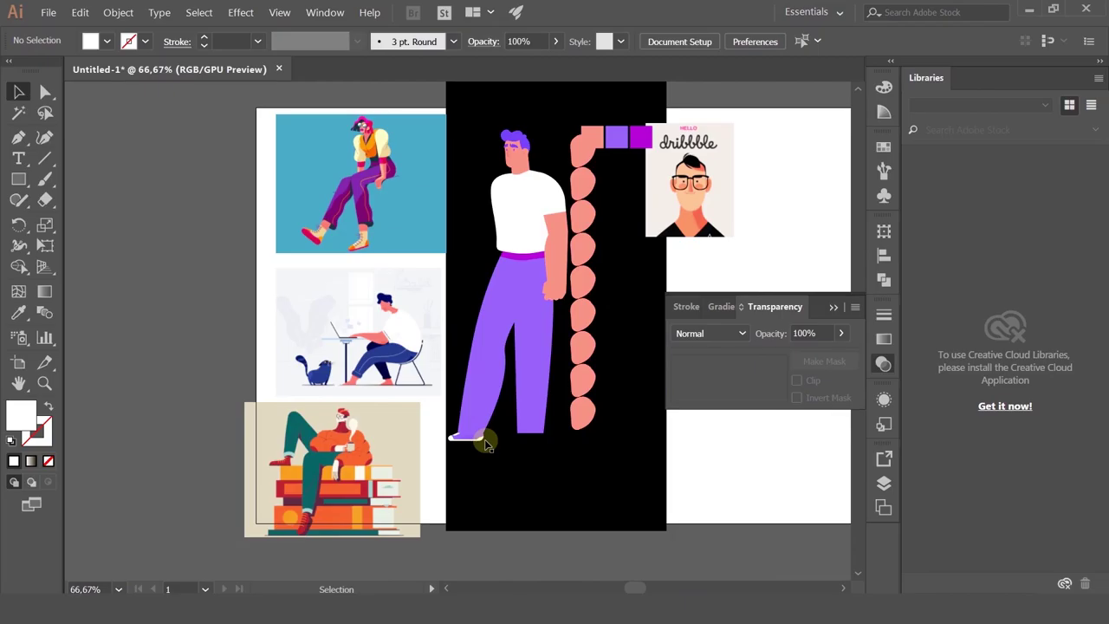
scroll(545, 391, up, 3)
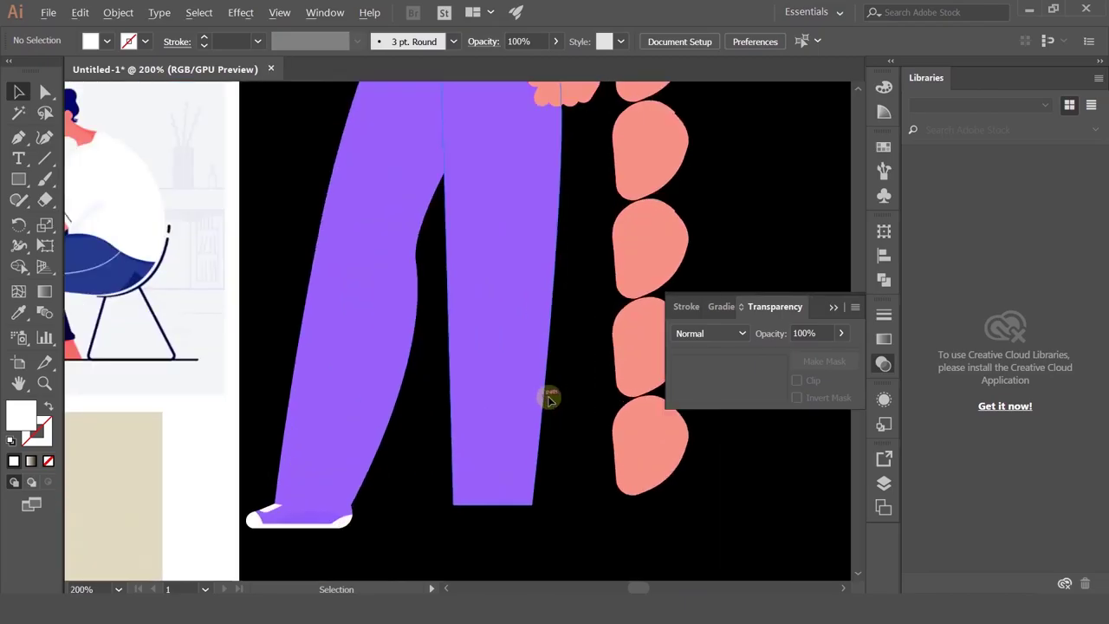
drag(508, 401, 720, 346)
drag(640, 351, 258, 389)
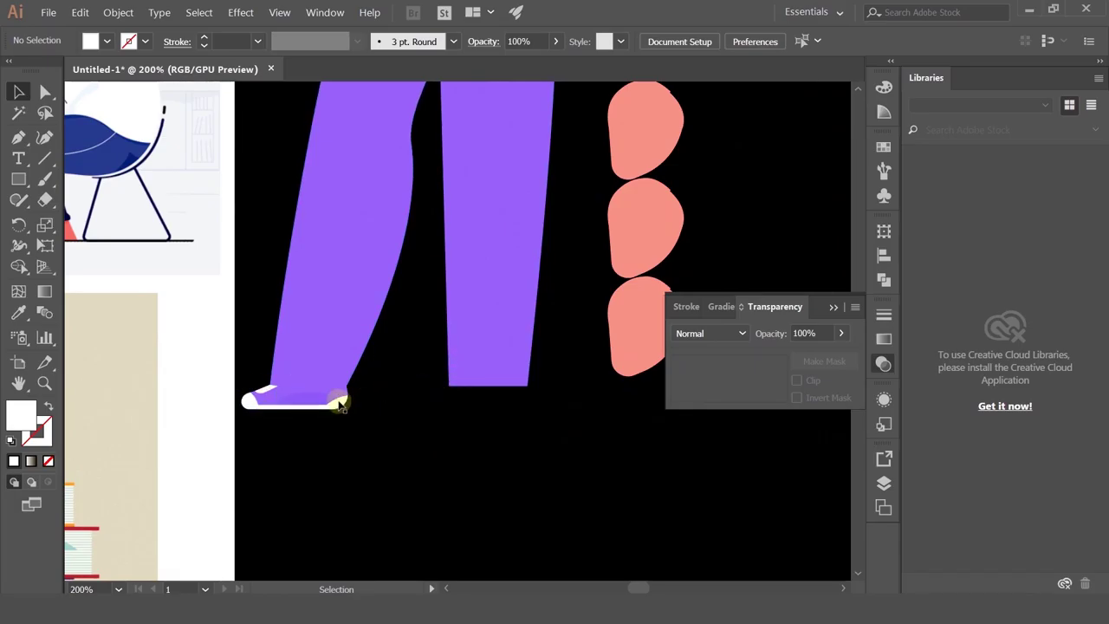
scroll(273, 395, up, 3)
click(255, 375)
key(a)
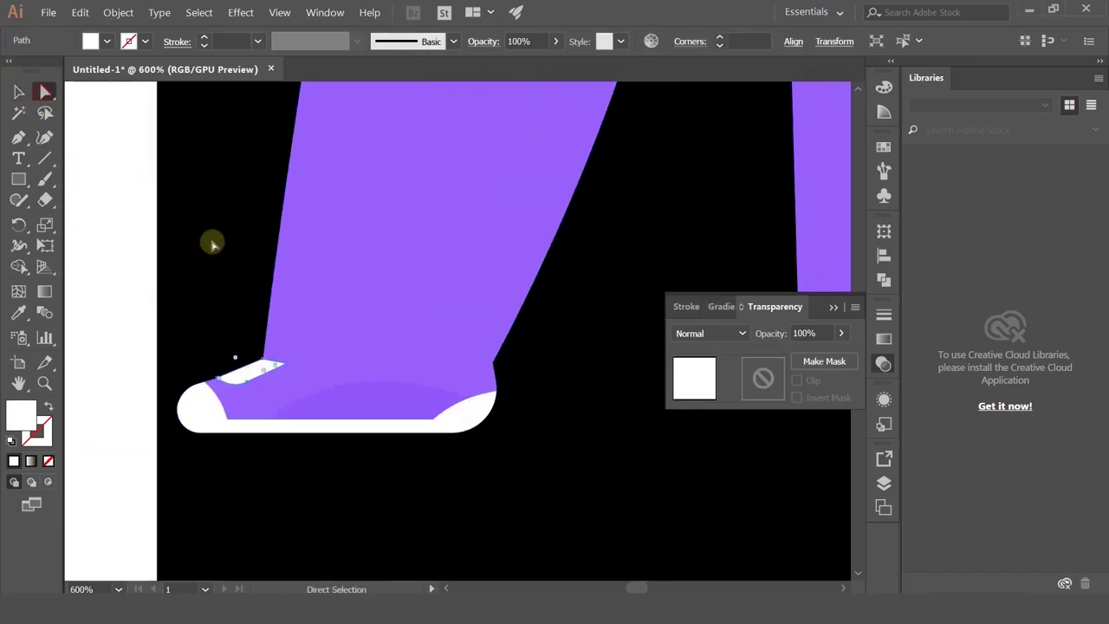
drag(283, 363, 308, 363)
click(534, 409)
scroll(534, 409, down, 3)
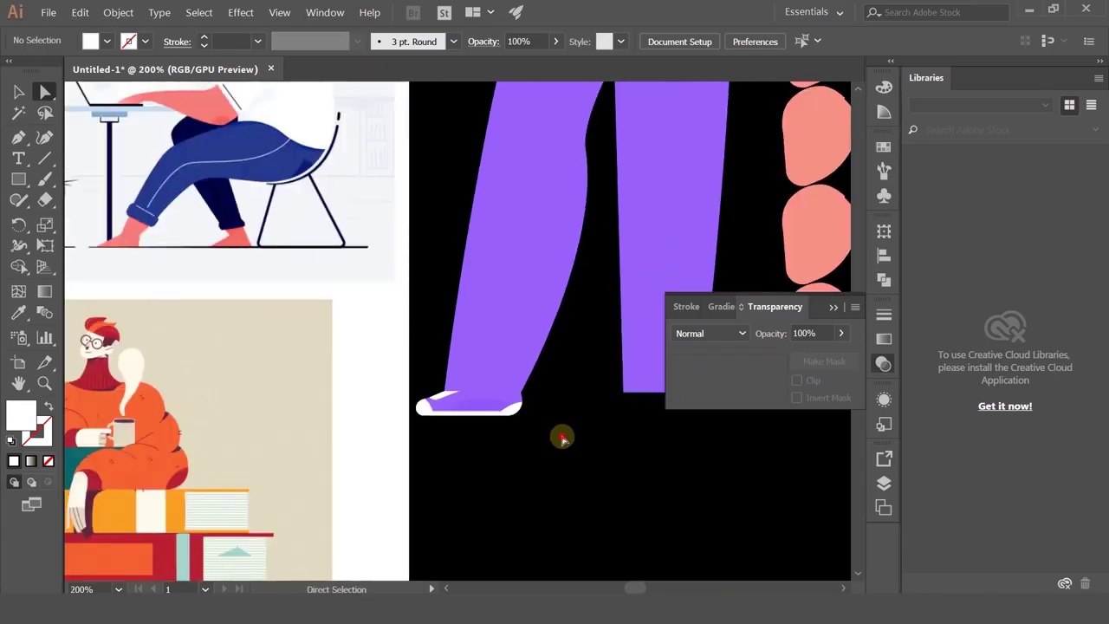
- Try an opacity of 31% on the white instep patch and undo it
drag(601, 420, 547, 433)
scroll(432, 420, up, 3)
click(341, 382)
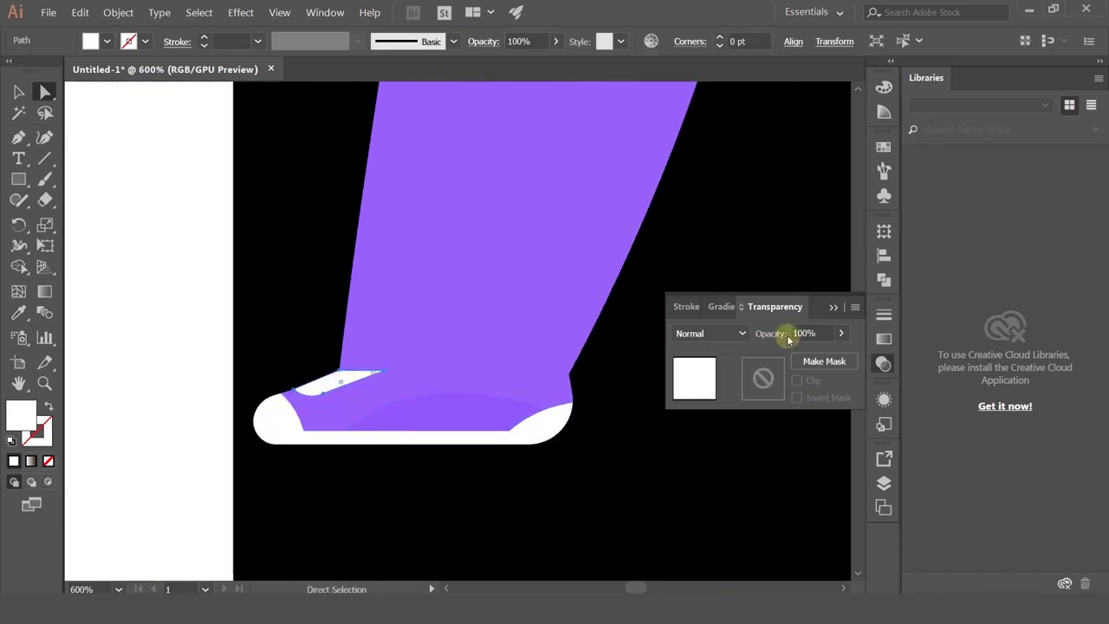
drag(846, 336, 804, 359)
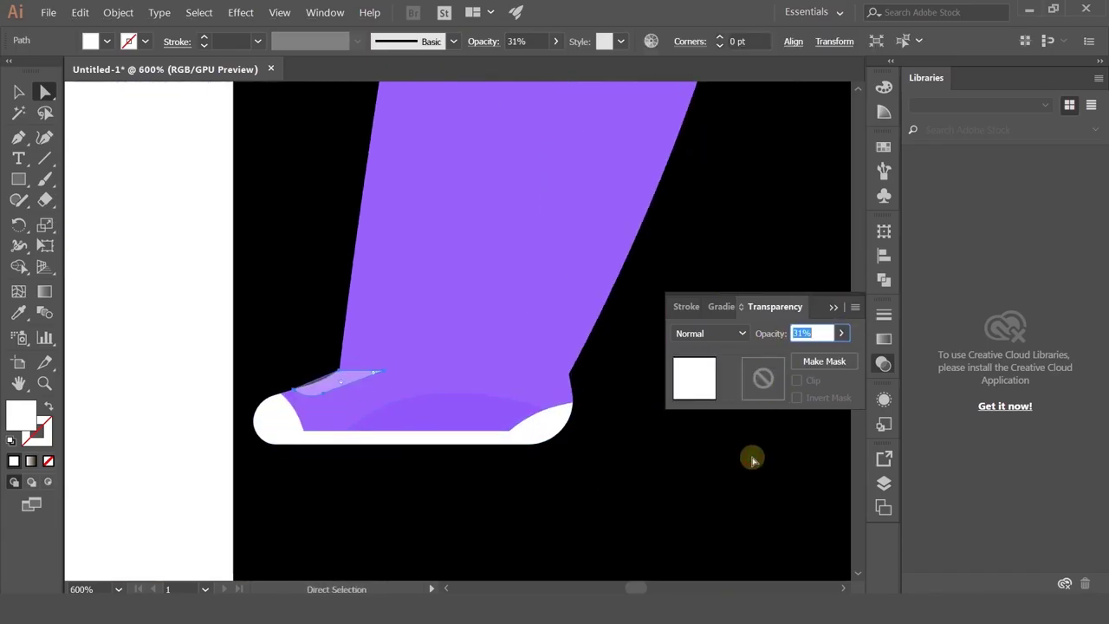
click(753, 461)
scroll(741, 442, down, 2)
key(ctrl+z)
key(ctrl+z)
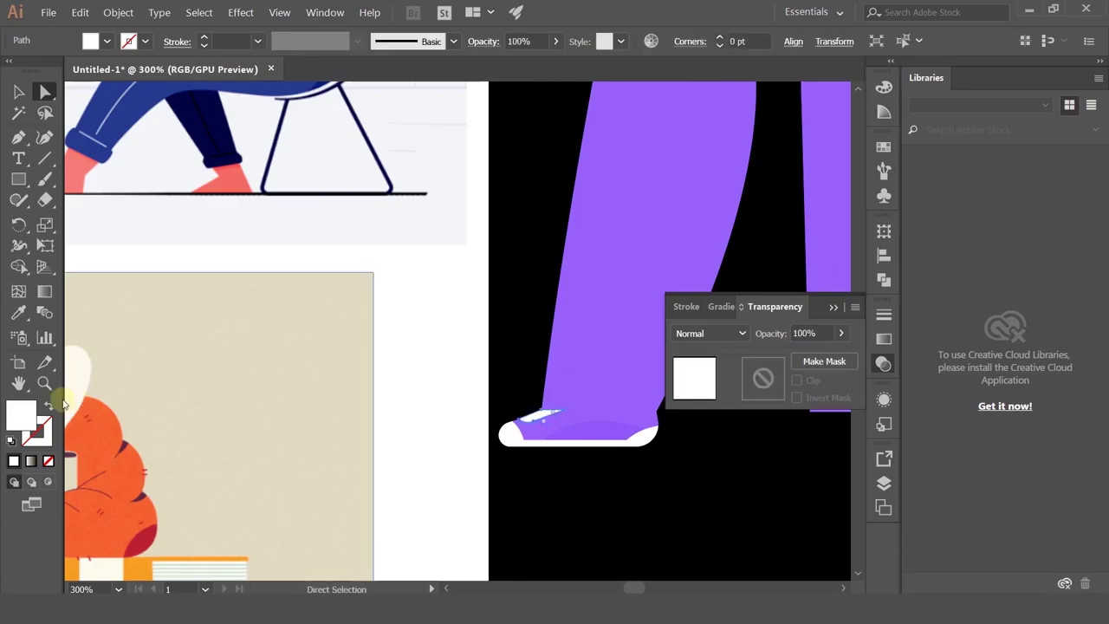
- Move the white toe cap off the front of the shoe and delete it
drag(581, 453, 435, 465)
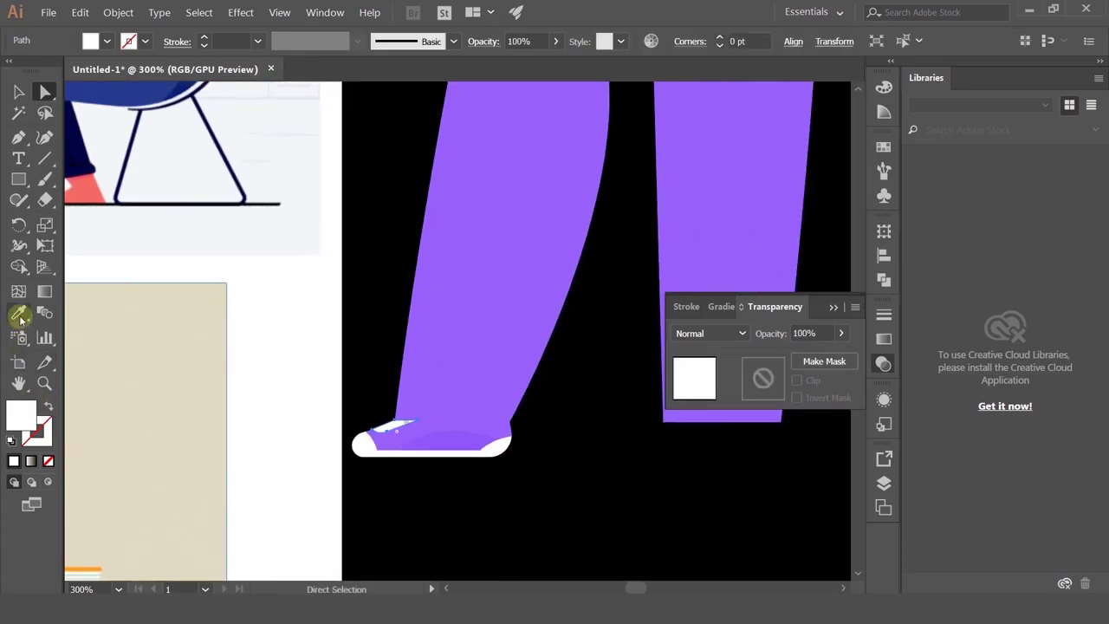
drag(362, 447, 293, 447)
click(419, 476)
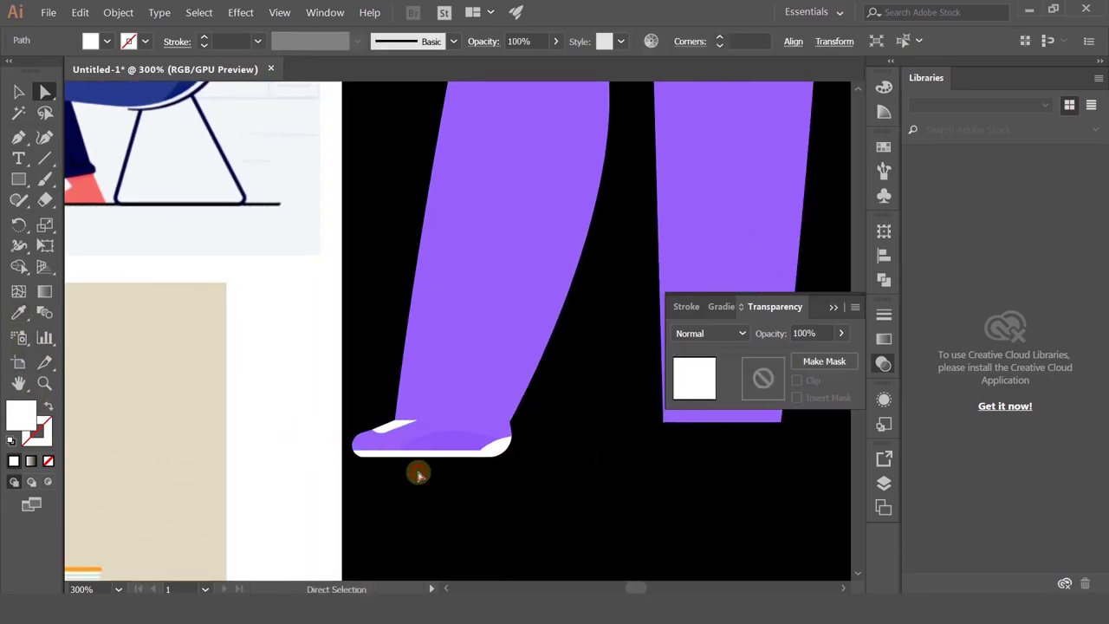
scroll(418, 476, down, 2)
scroll(418, 475, up, 2)
drag(354, 396, 289, 490)
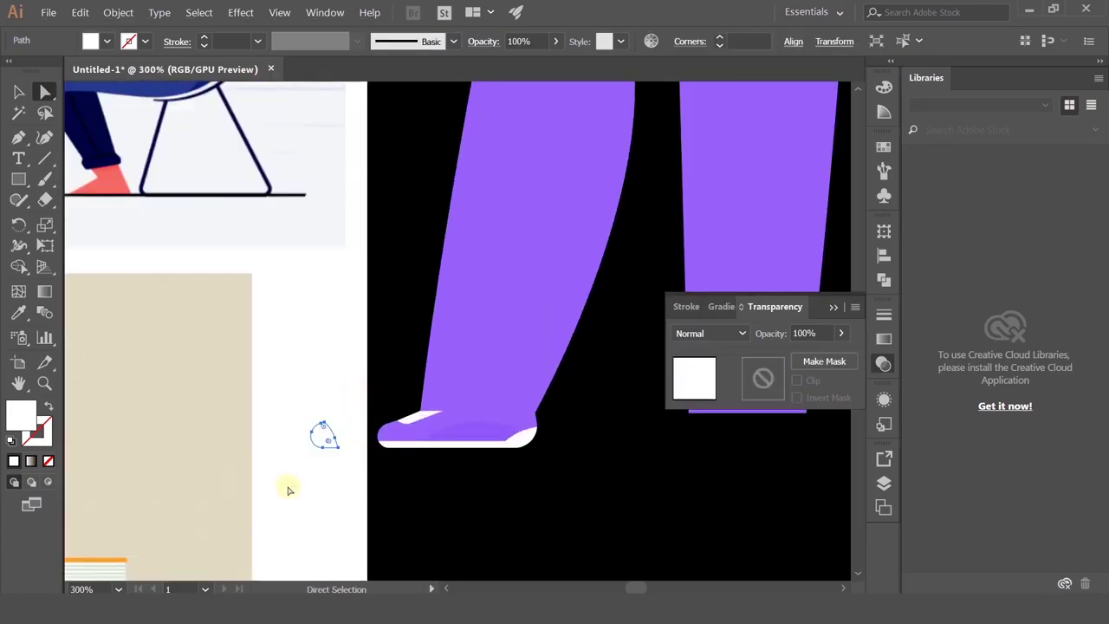
key(Delete)
- Fill the white instep patch with the shoe's purple using the Eyedropper
scroll(403, 419, up, 3)
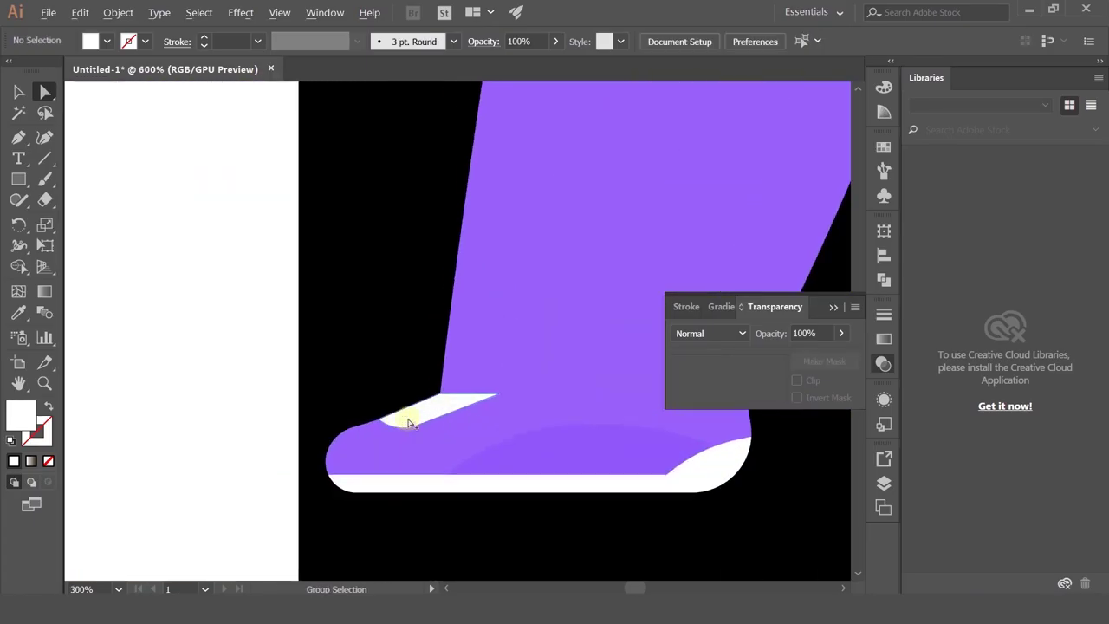
click(400, 417)
click(20, 313)
click(360, 449)
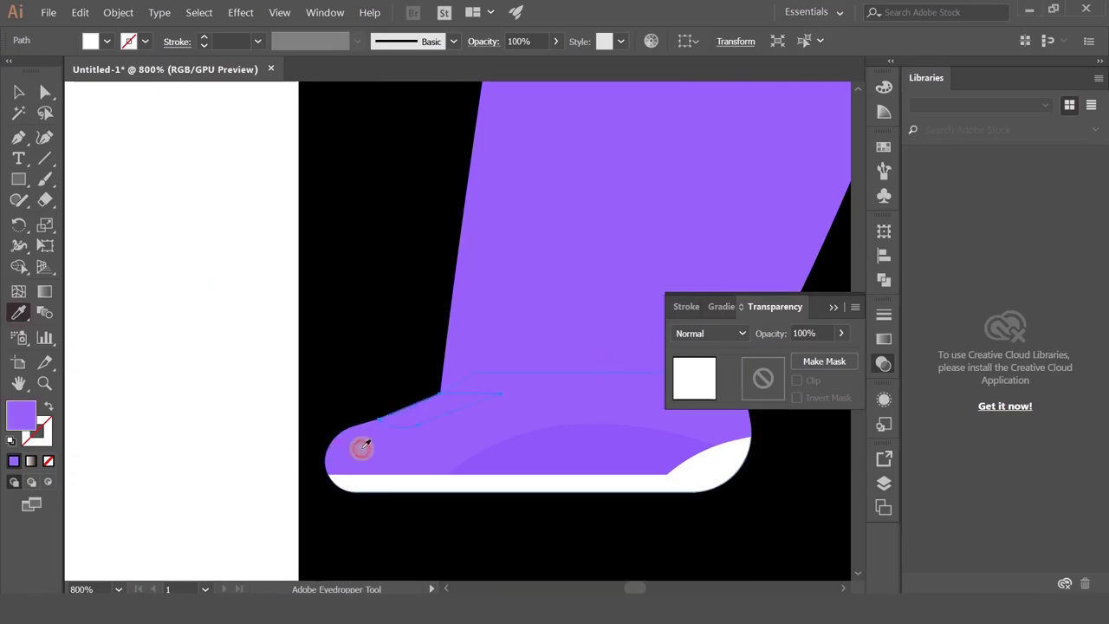
- Lighten the instep patch's fill to a paler purple than the shoe
double_click(21, 422)
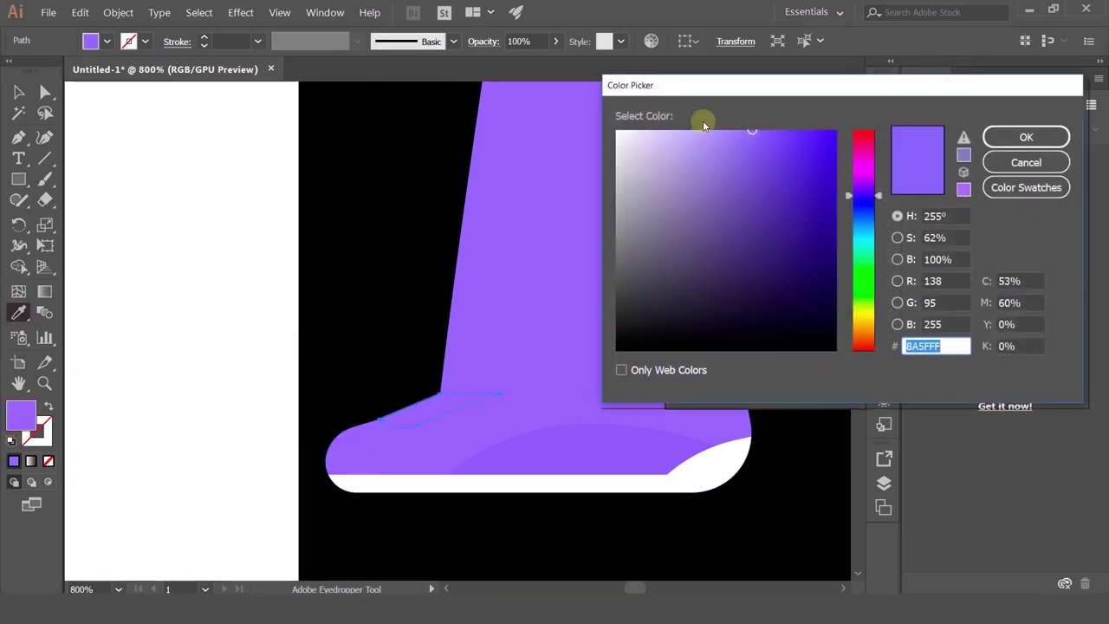
click(738, 127)
drag(739, 134, 726, 129)
click(1011, 137)
click(17, 91)
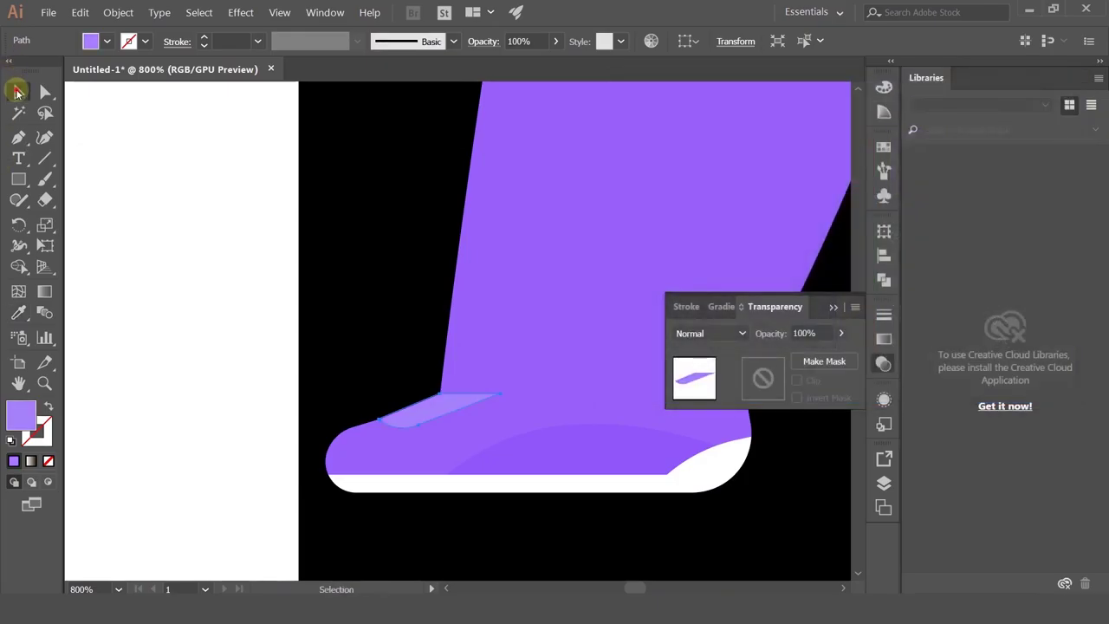
scroll(255, 296, down, 4)
- Deselect the shoe's instep patch and examine the whole figure from the shoe up to the white shirt
drag(432, 367, 399, 492)
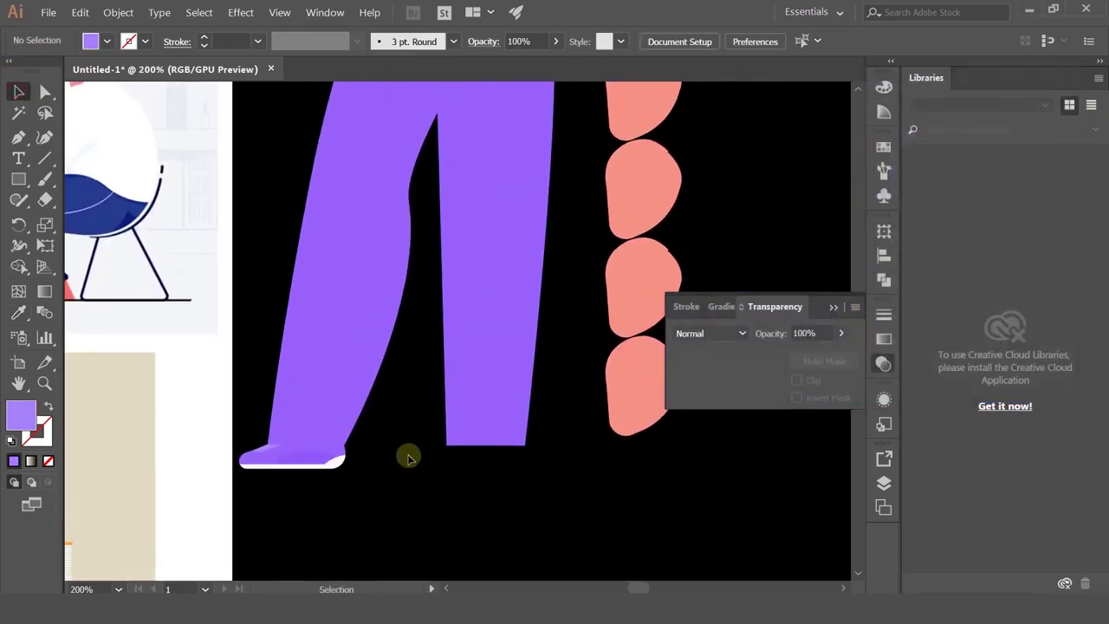
scroll(408, 455, down, 2)
drag(413, 424, 384, 523)
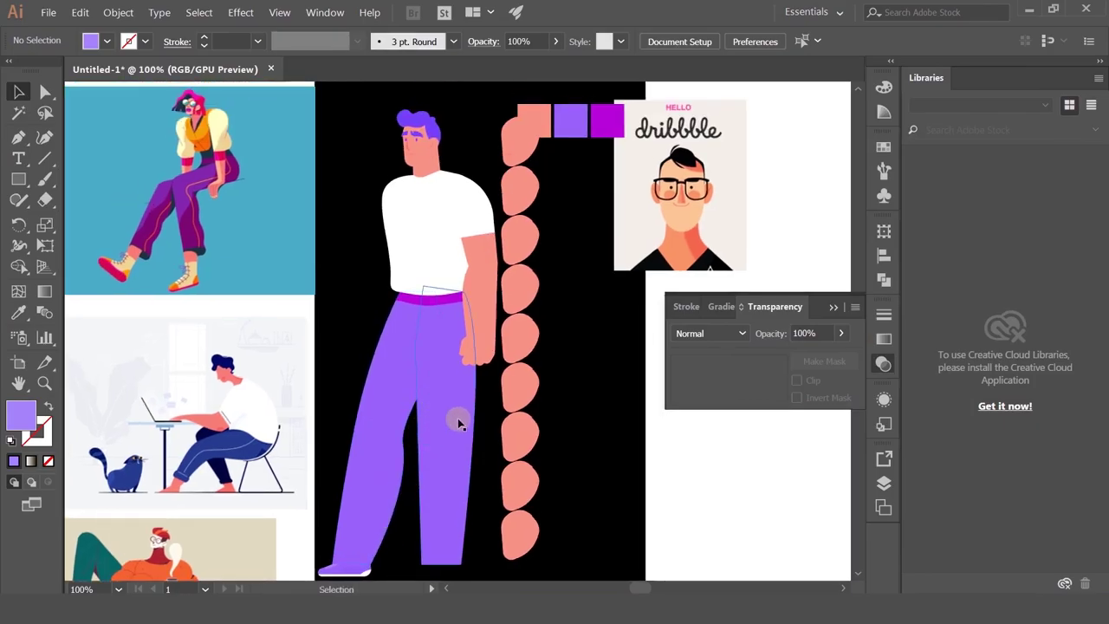
drag(415, 418, 396, 308)
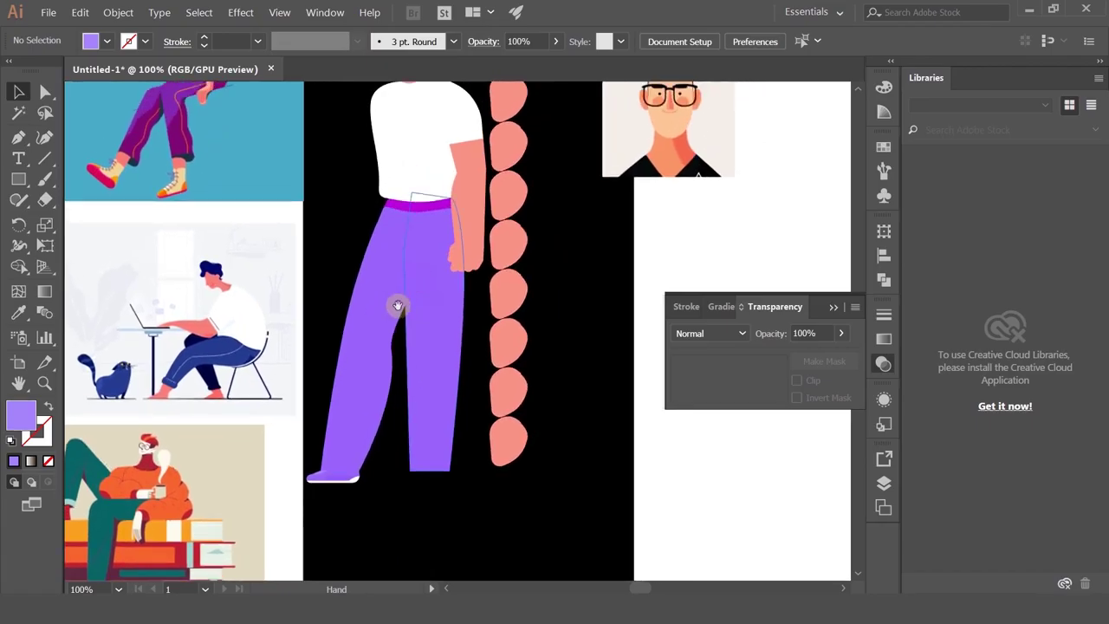
drag(434, 230, 421, 313)
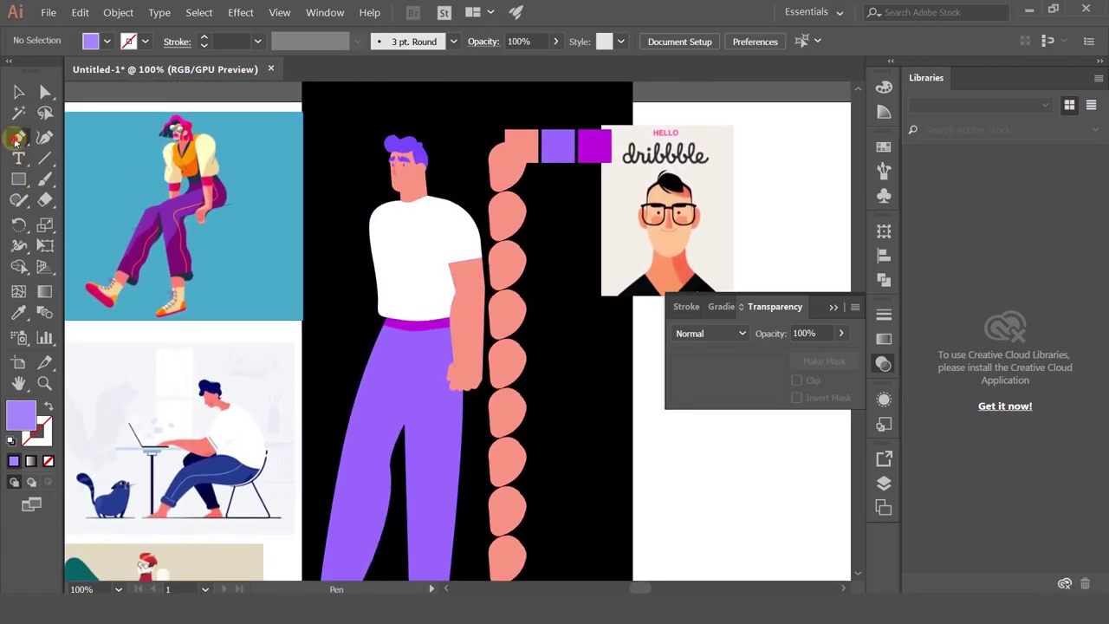
scroll(372, 201, up, 2)
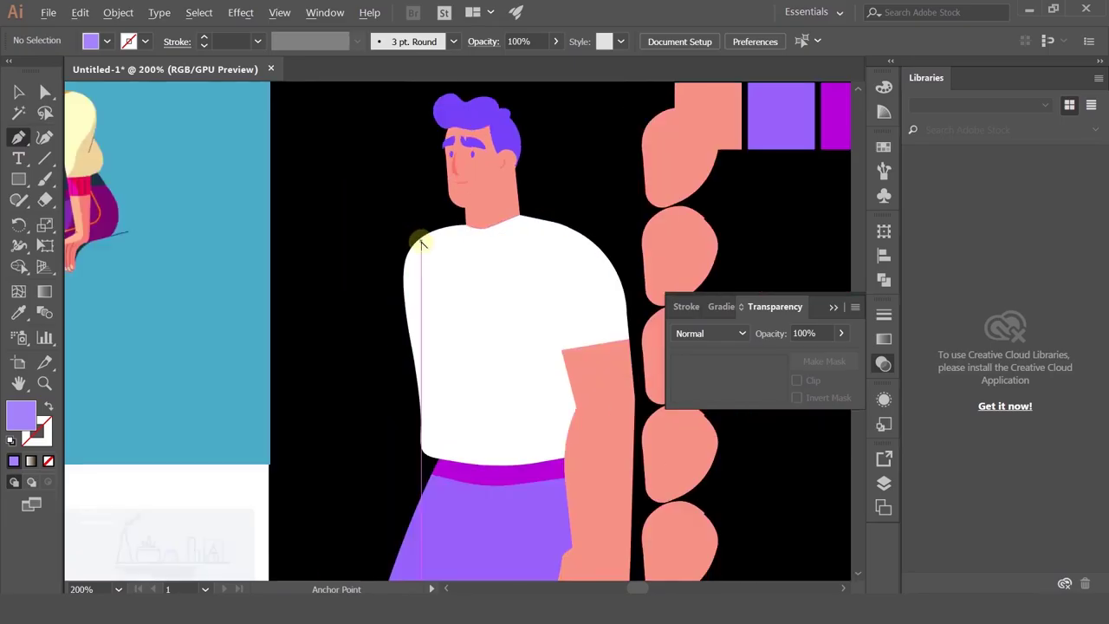
scroll(421, 243, down, 1)
drag(474, 245, 424, 236)
- Convert the anchor point on the shirt's armless shoulder to a corner and reshape that shoulder with a rounded corner
click(47, 93)
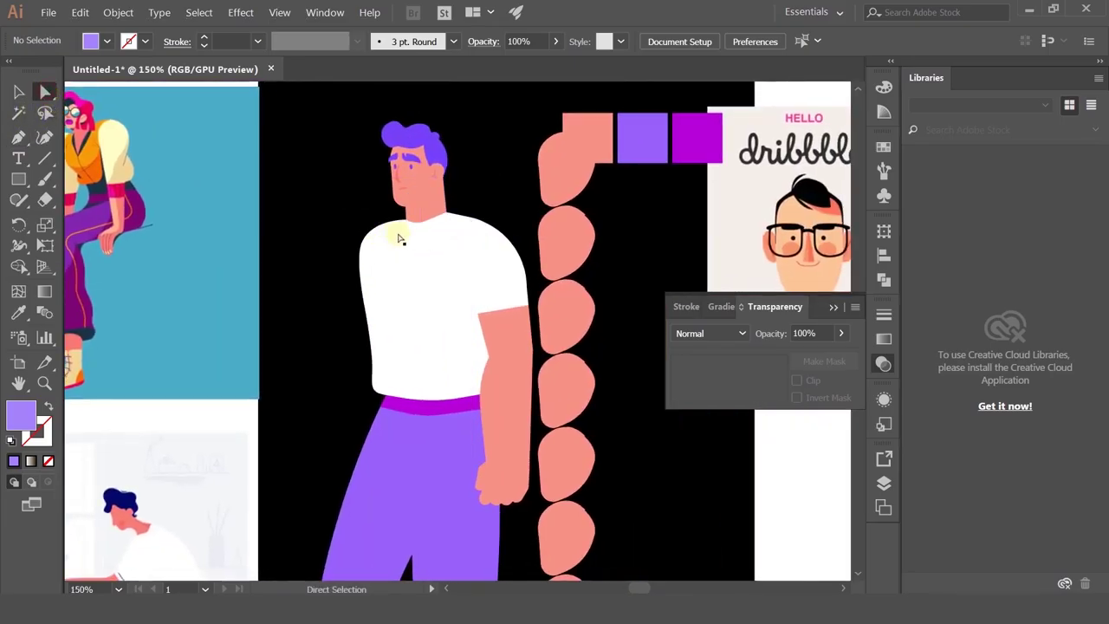
click(404, 250)
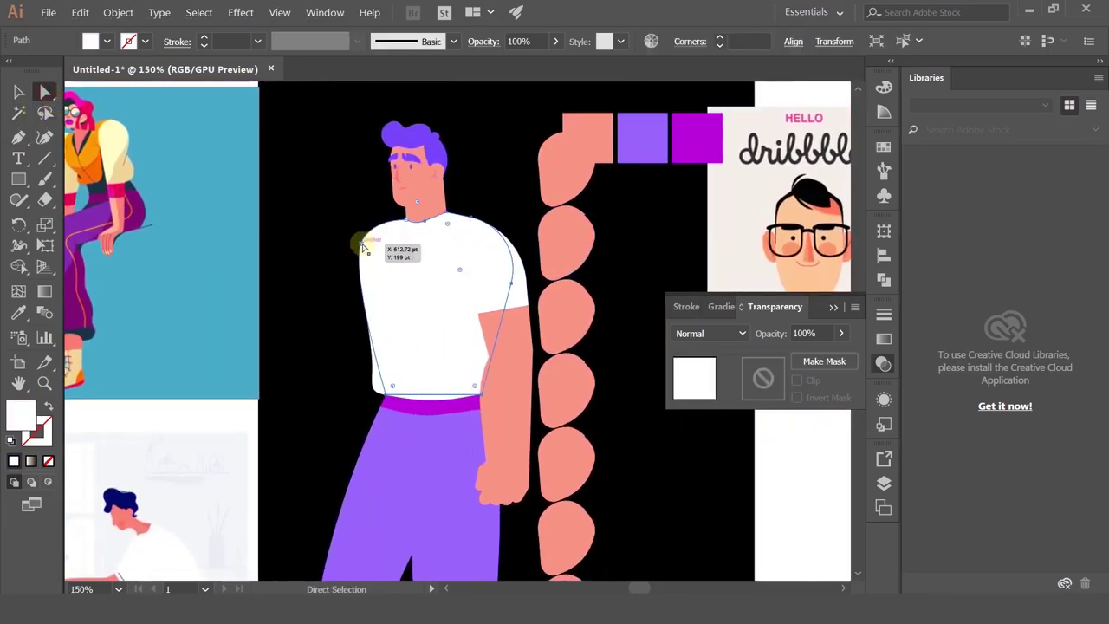
click(364, 249)
drag(18, 137, 73, 201)
click(362, 245)
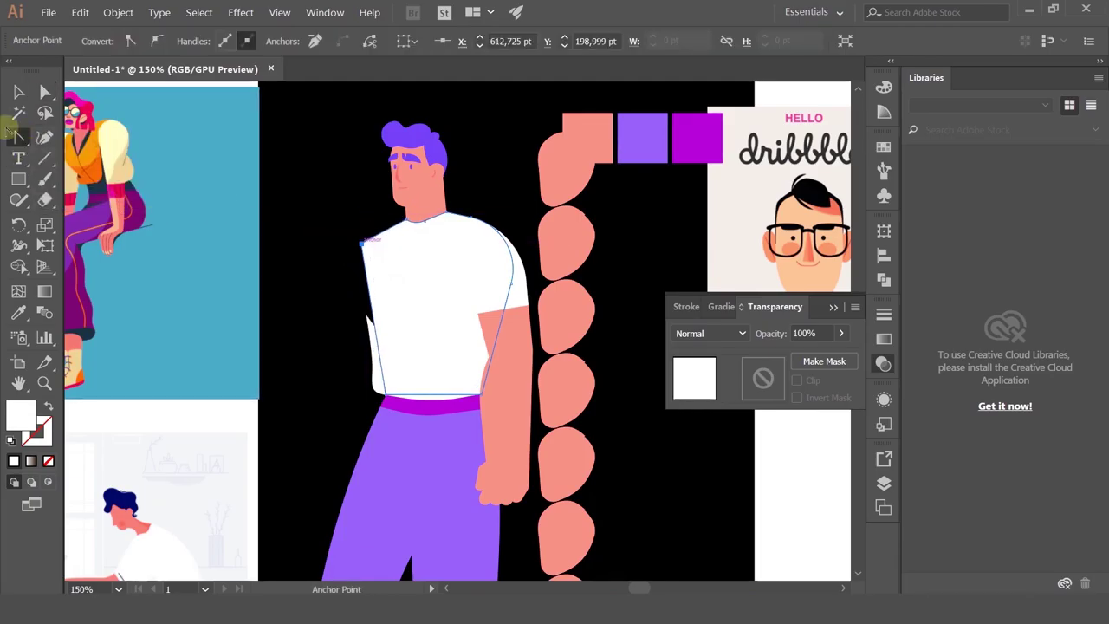
click(45, 91)
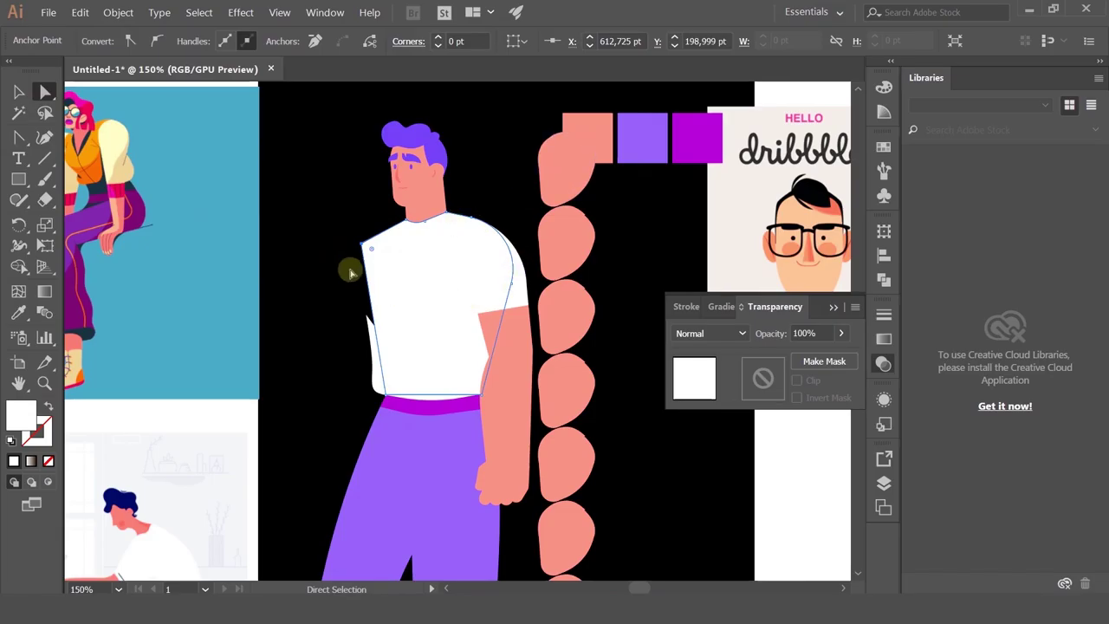
mouse_move(363, 246)
mouse_down()
mouse_move(345, 228)
mouse_move(400, 281)
mouse_move(378, 245)
mouse_up()
click(324, 274)
- Add an anchor point along the shirt's armless shoulder line and lower the outer shoulder corner to about Y 206 pt
scroll(371, 240, up, 3)
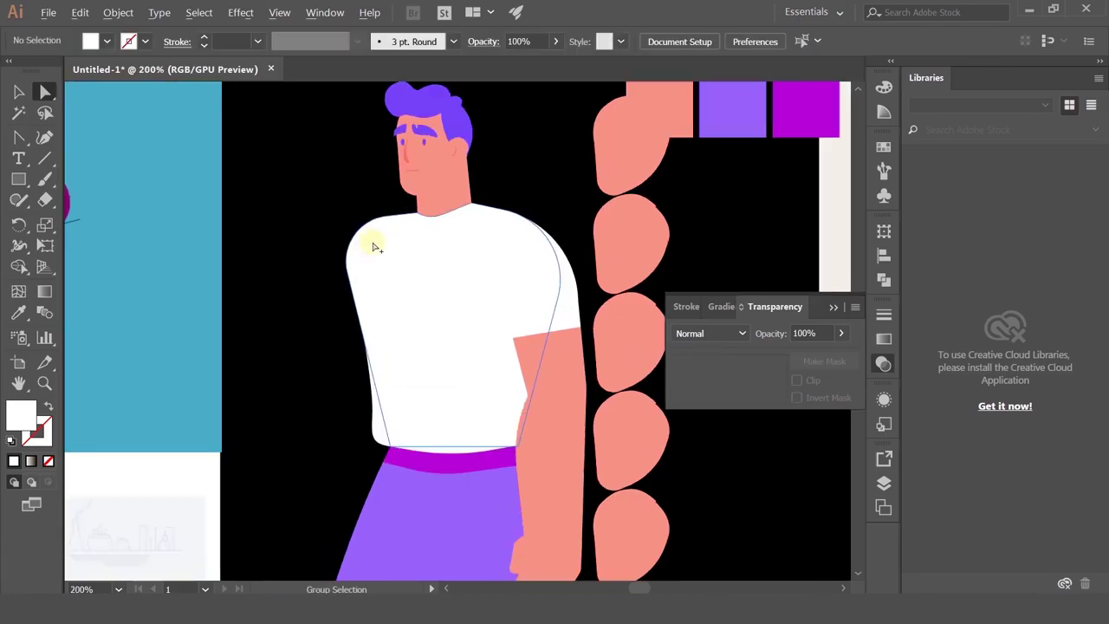
click(387, 259)
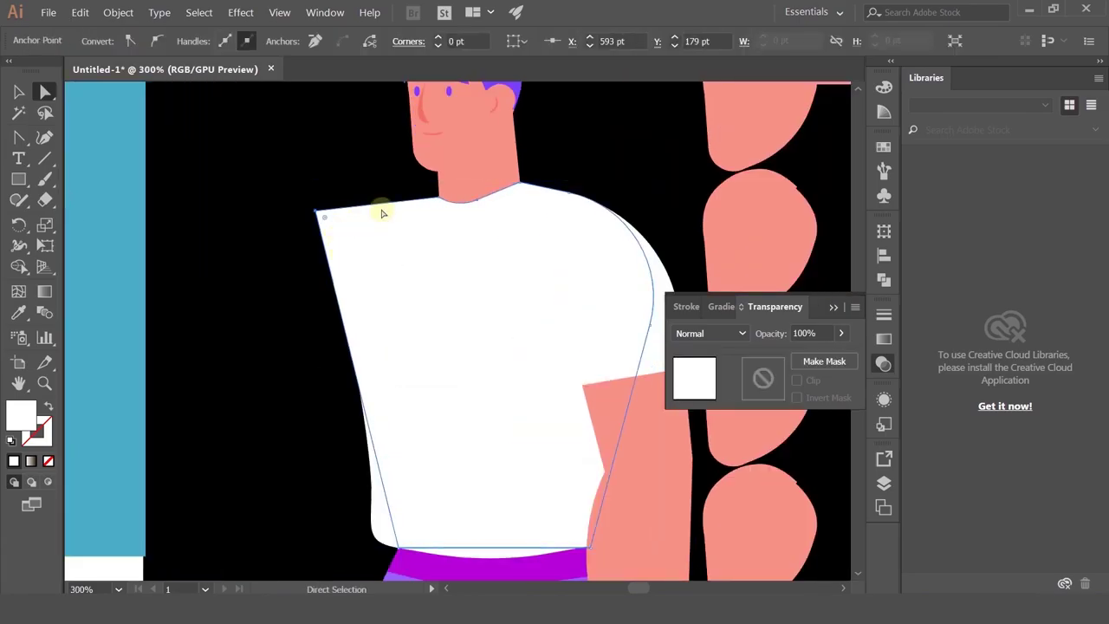
key(p)
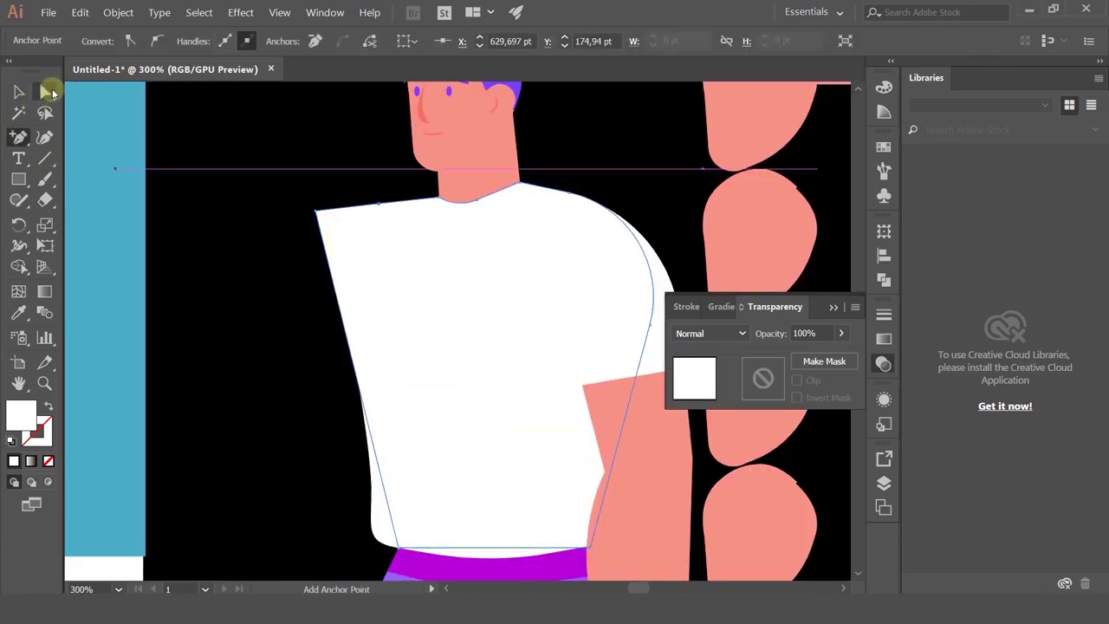
click(45, 91)
drag(317, 213, 317, 259)
- Try rounding the two corners of the shirt's armless shoulder to a radius of about 51 pt and undo it
click(366, 191)
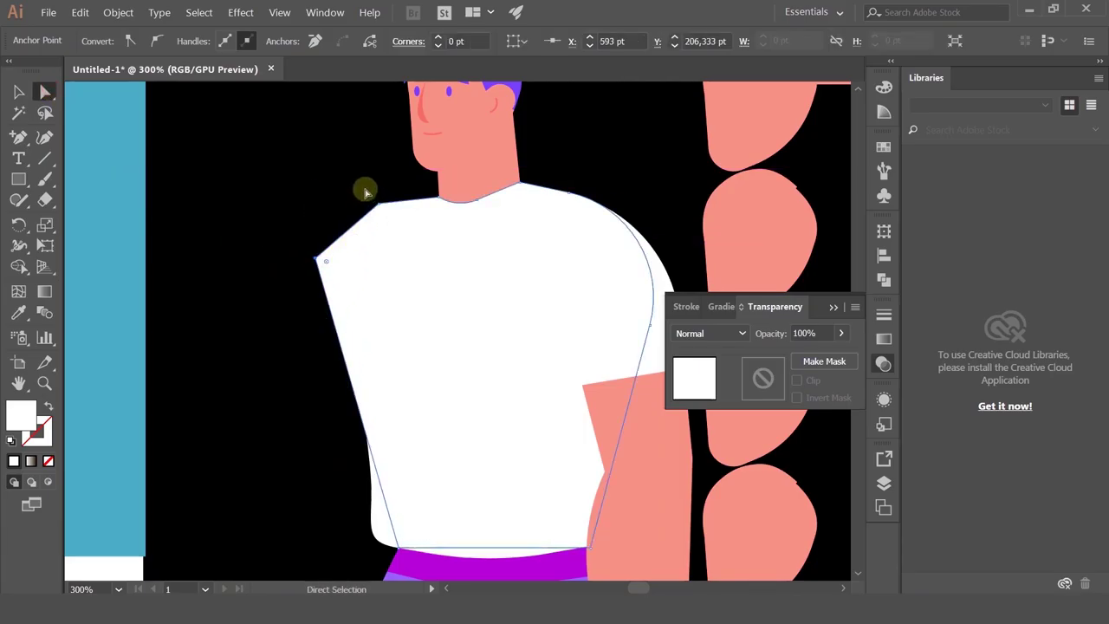
drag(398, 242, 495, 280)
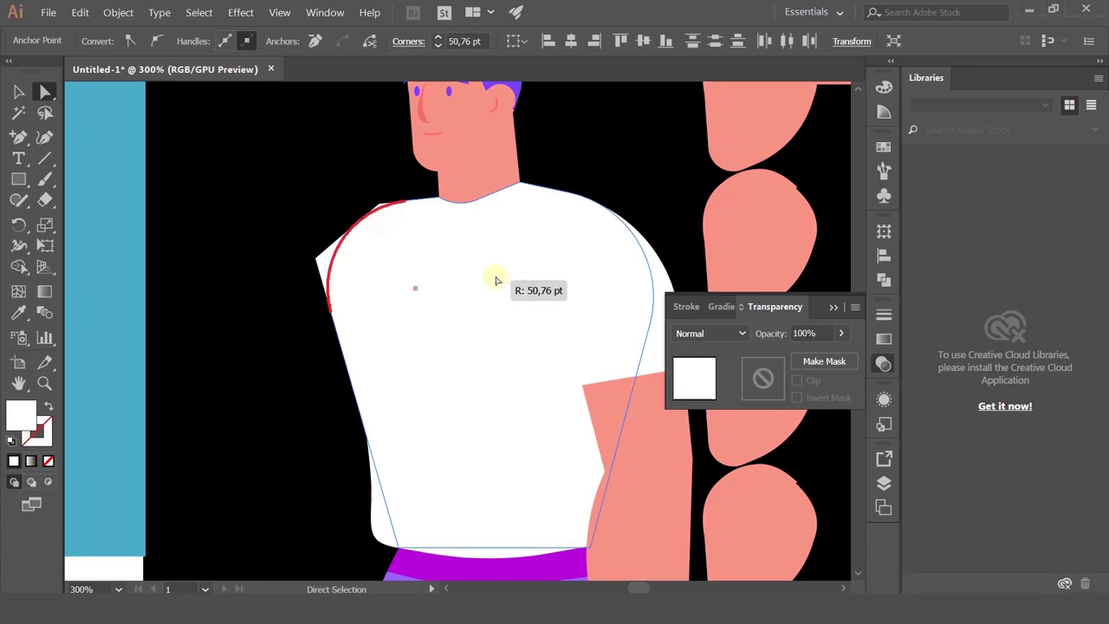
drag(389, 283, 298, 354)
key(ctrl+z)
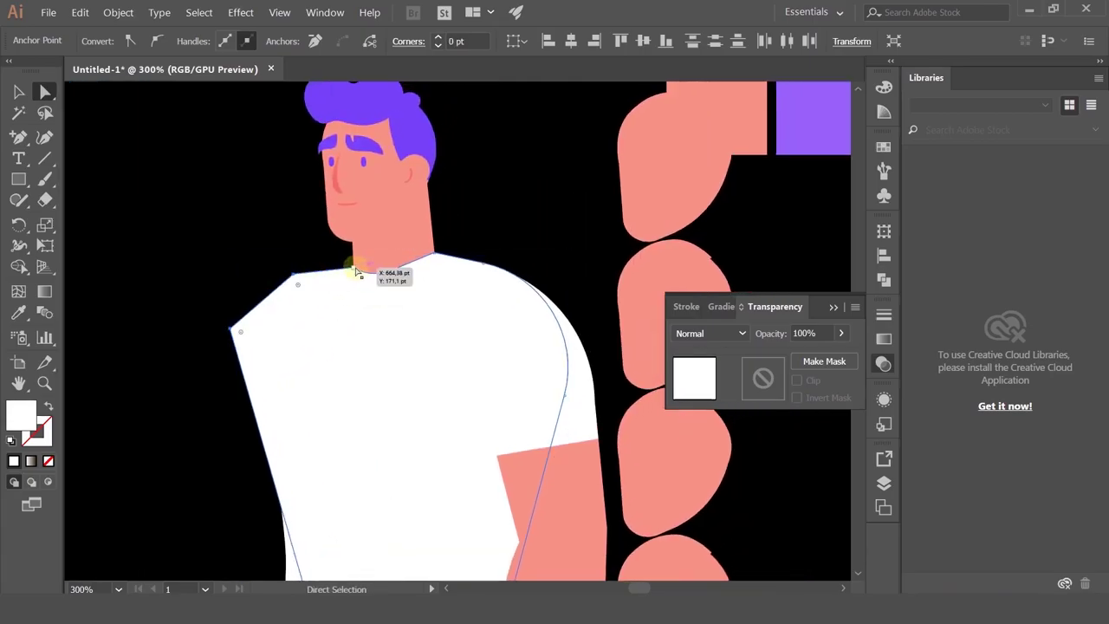
- Sharpen the shirt's curved neckline into a V and raise its corner point at the front of the neck
scroll(356, 267, up, 2)
click(348, 269)
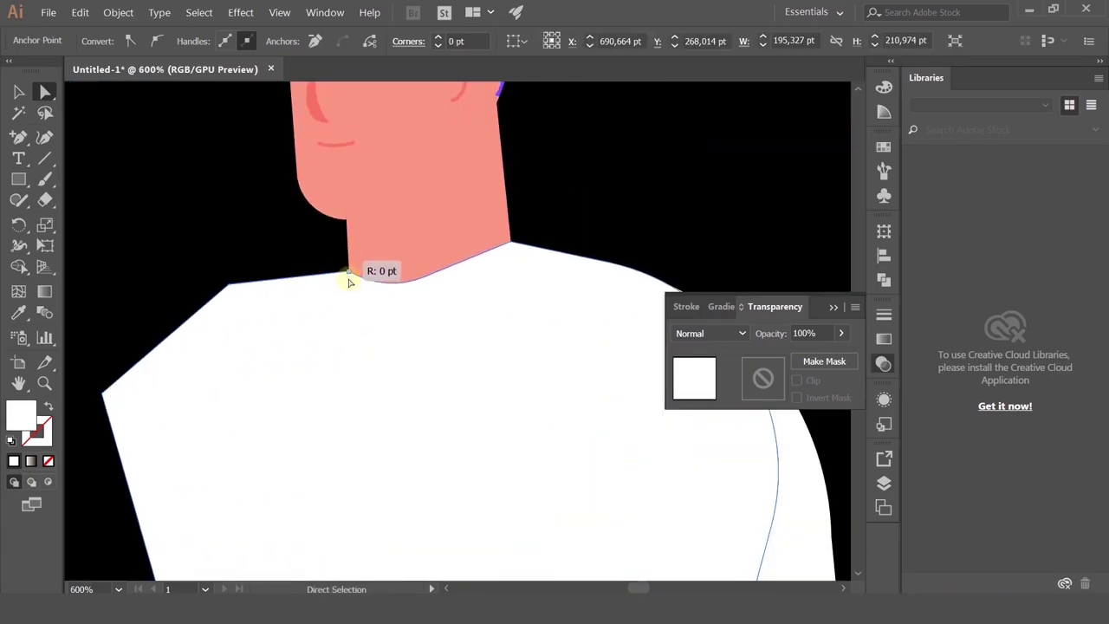
click(19, 91)
click(228, 242)
click(367, 292)
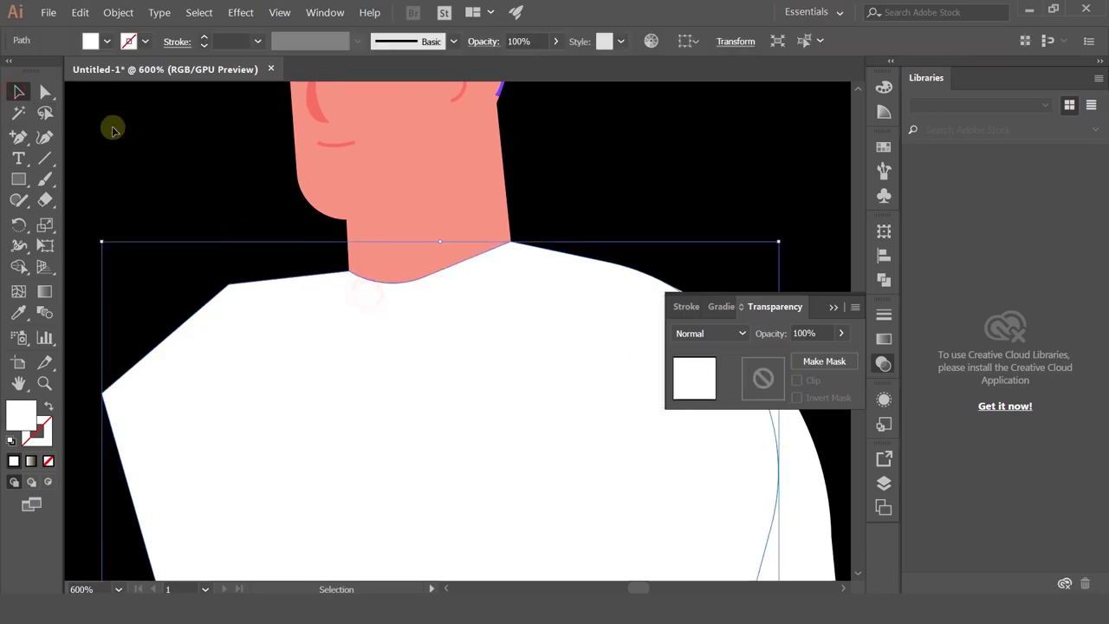
click(46, 91)
drag(351, 276, 356, 376)
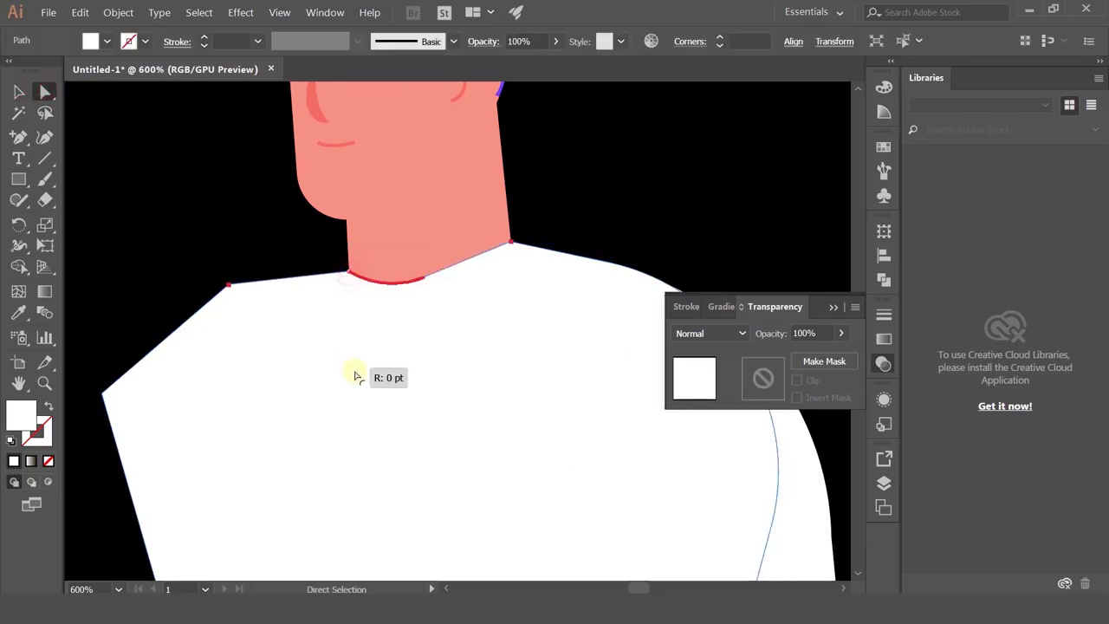
mouse_move(394, 203)
mouse_down()
mouse_move(391, 193)
mouse_move(338, 416)
mouse_move(348, 312)
mouse_move(396, 185)
mouse_move(393, 204)
mouse_up()
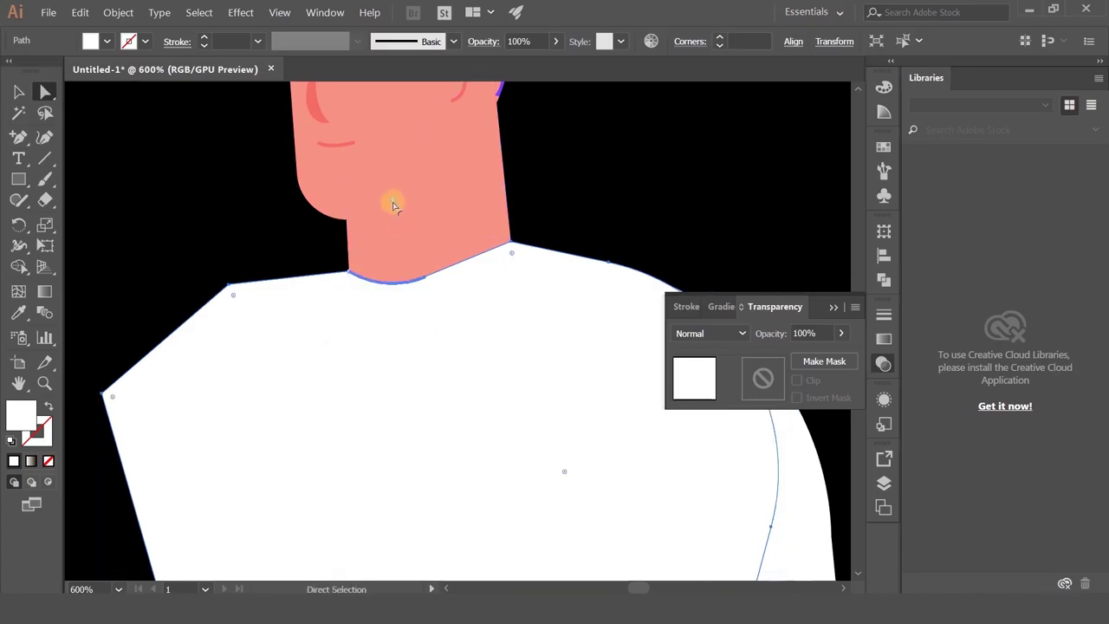
key(ctrl+z)
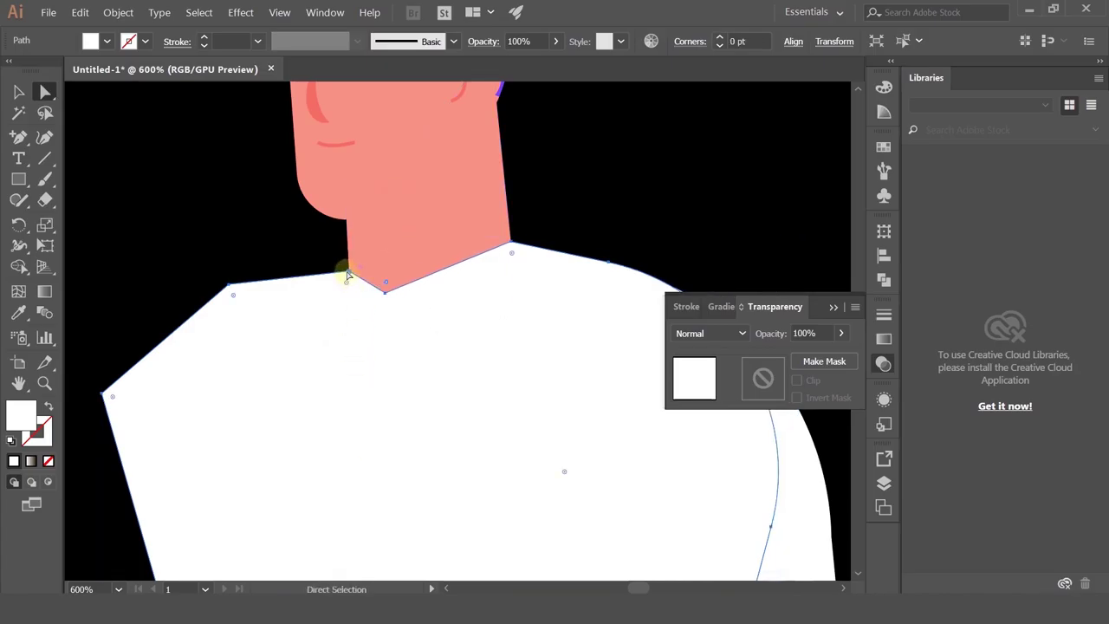
drag(348, 275, 348, 255)
- Round both corners of the shirt's armless shoulder into a smooth curve
scroll(218, 309, down, 3)
drag(154, 270, 239, 356)
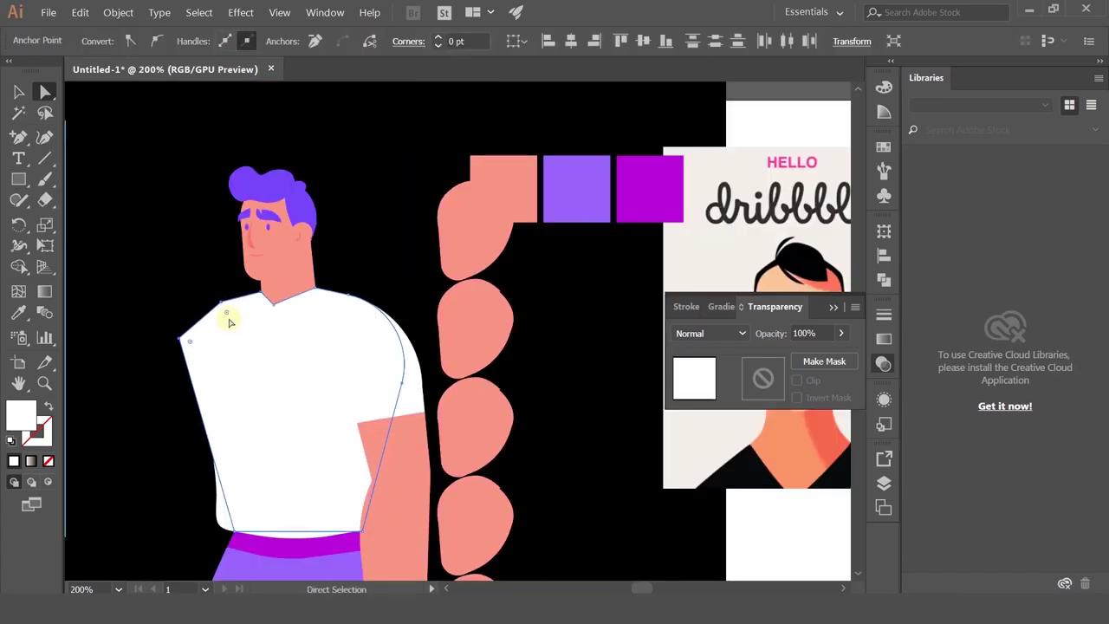
click(367, 216)
scroll(366, 216, down, 1)
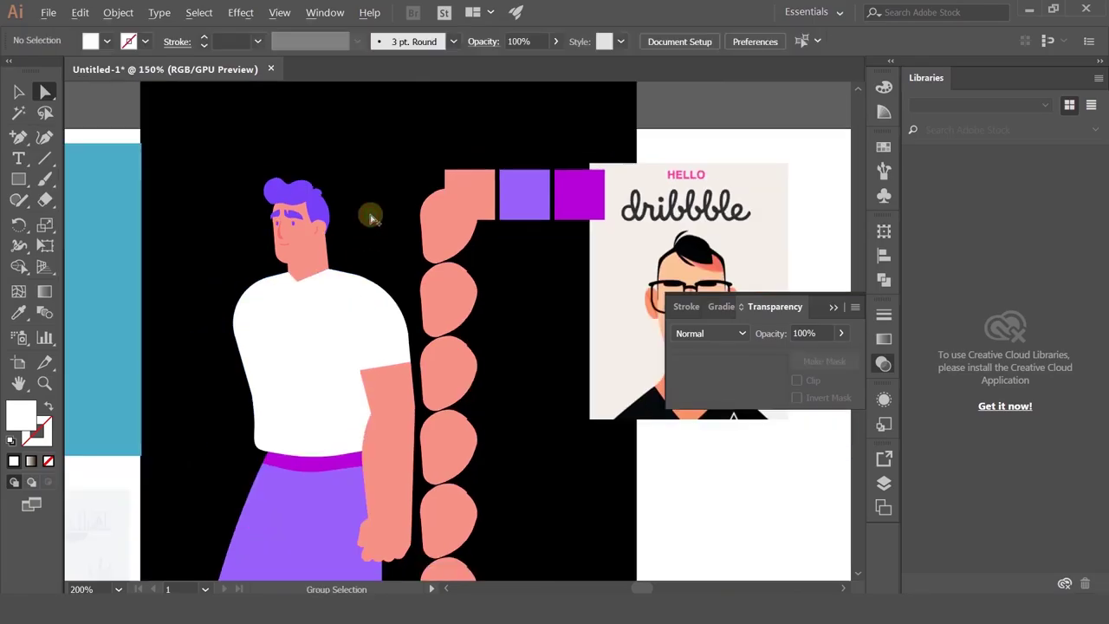
- Duplicate the white sleeve, arm and hand onto the armless side of the torso
click(18, 91)
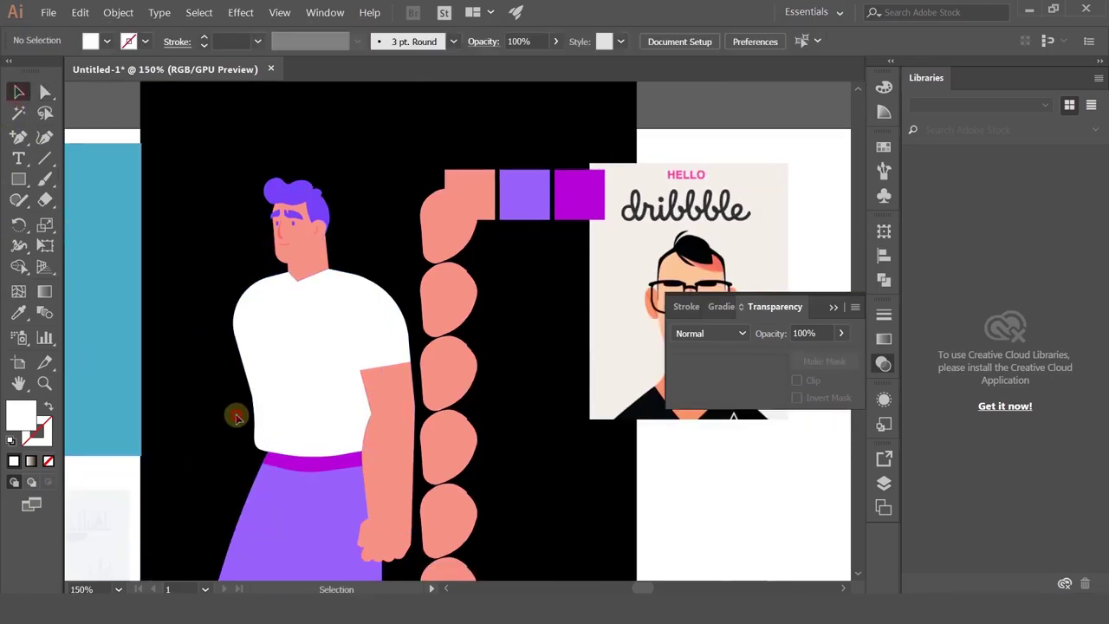
click(381, 347)
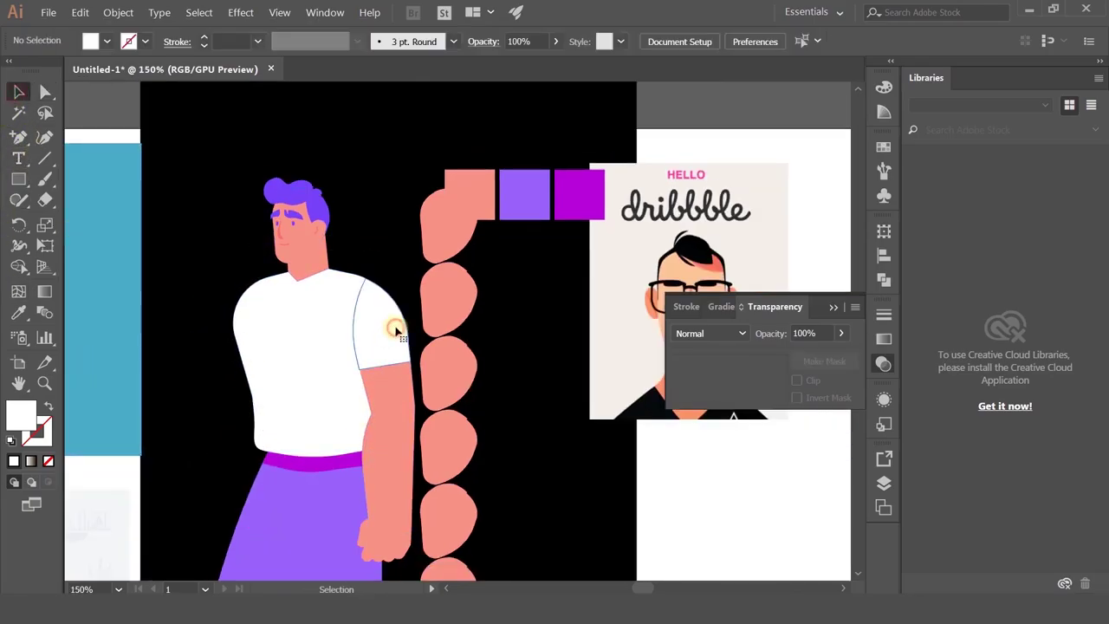
shift+click(378, 537)
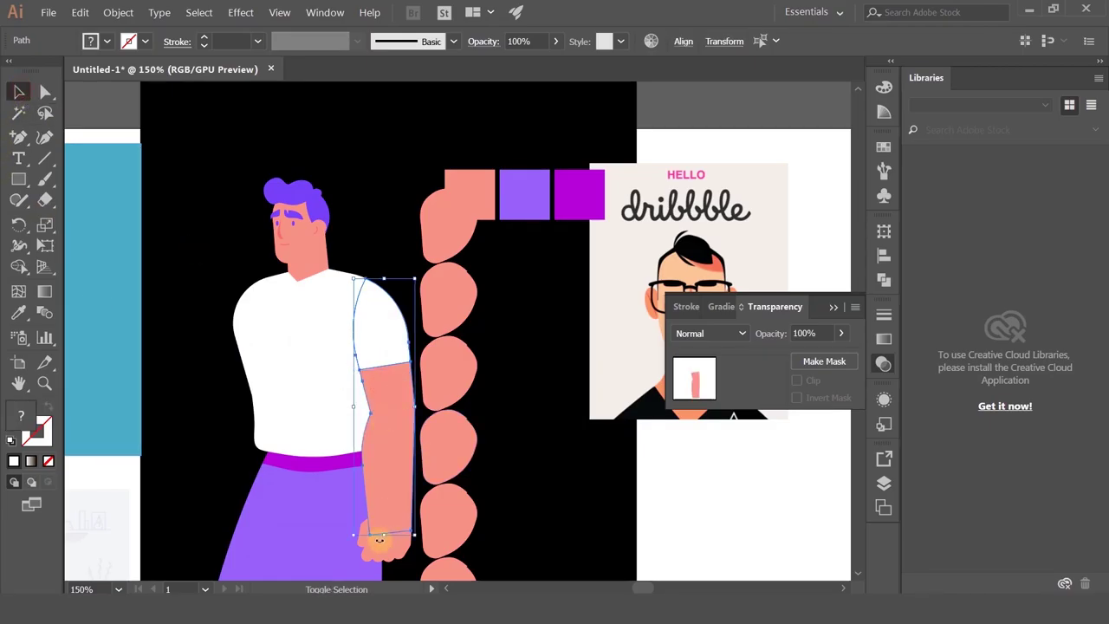
scroll(386, 557, up, 2)
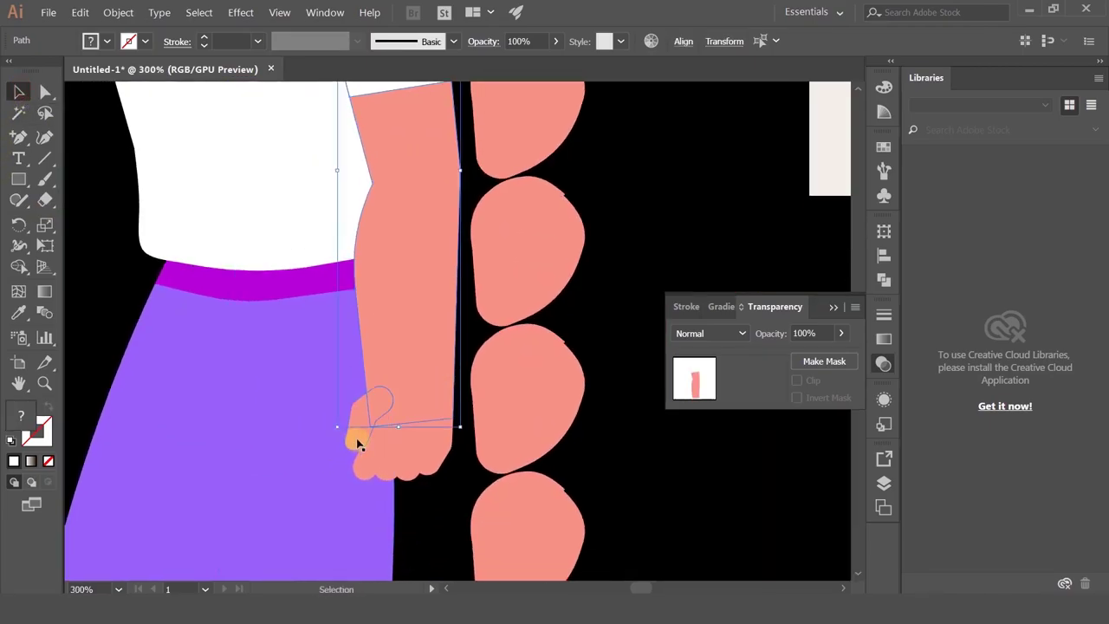
shift+click(369, 472)
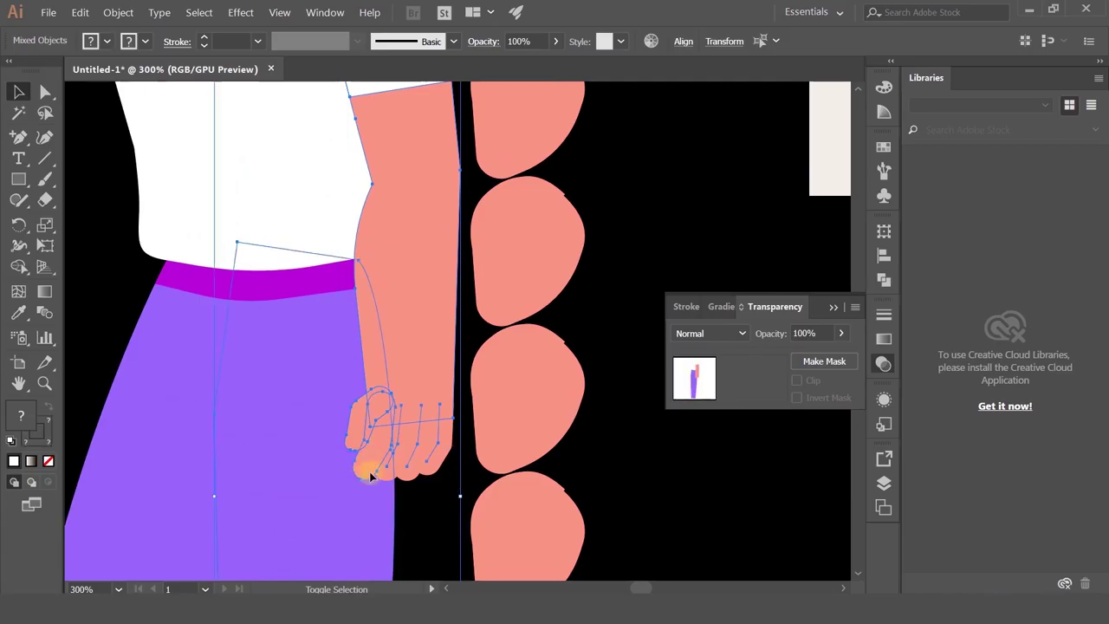
shift+click(356, 519)
scroll(358, 509, down, 3)
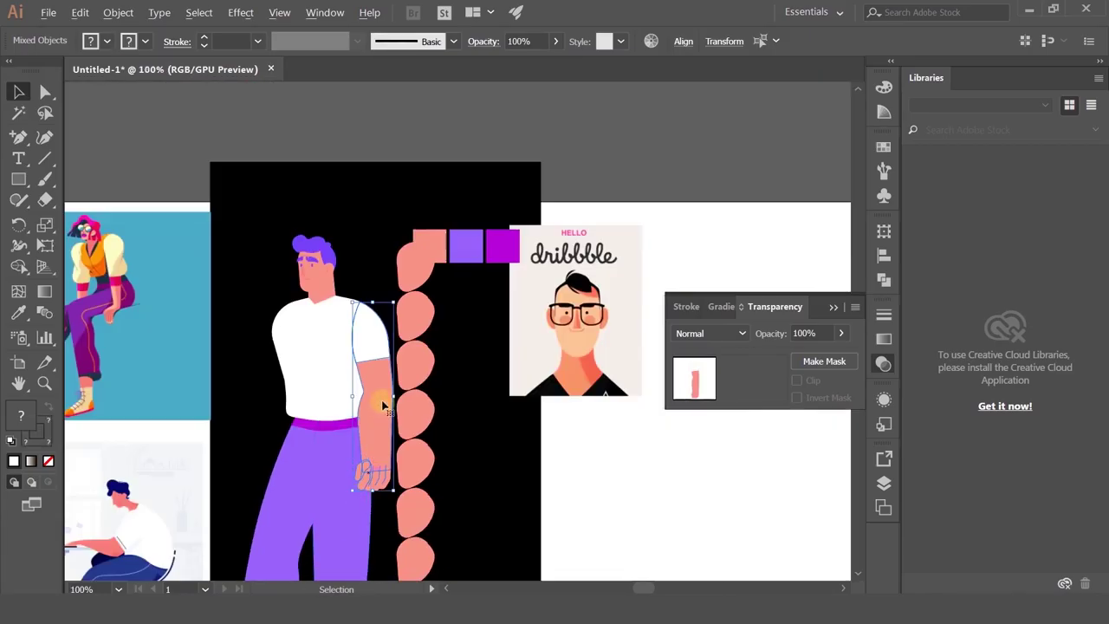
drag(382, 352, 289, 351)
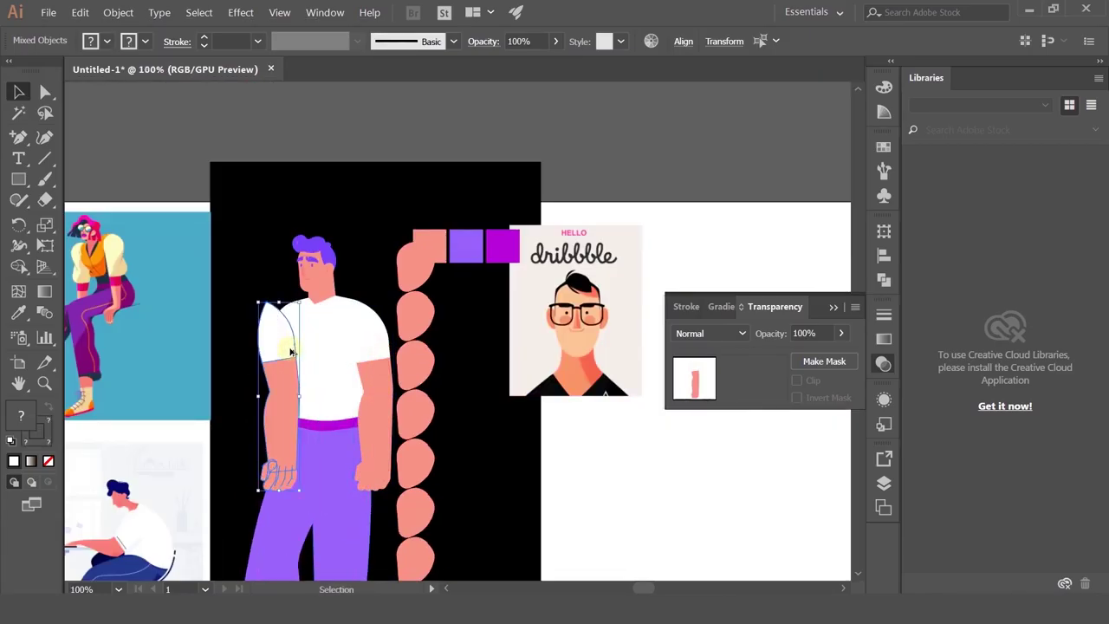
- Send the duplicated arm behind the shirt and trousers and shift it inward against the torso
scroll(289, 350, up, 1)
key(ctrl+shift+[)
key(ctrl+])
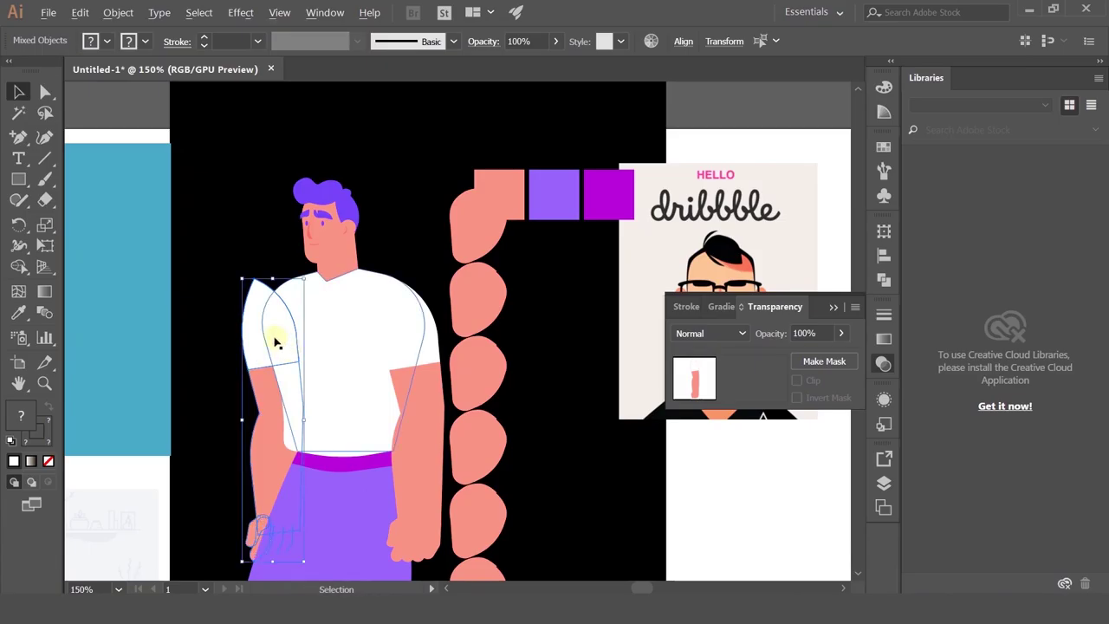
scroll(275, 343, up, 2)
drag(228, 317, 277, 316)
drag(271, 408, 257, 404)
scroll(201, 294, down, 2)
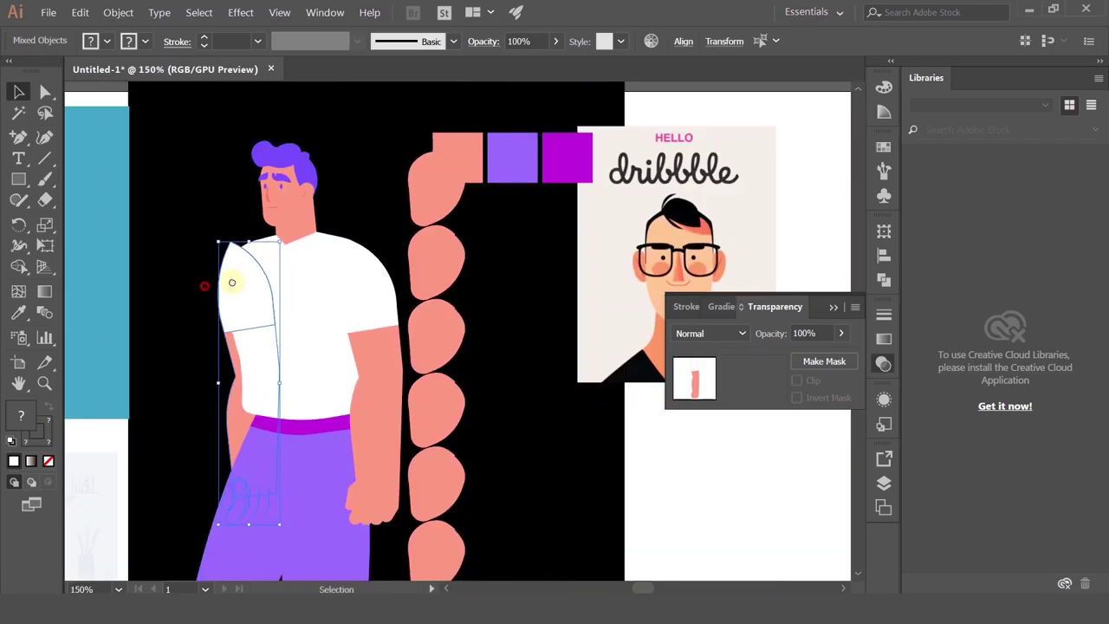
- Try to pull the pointed top corner of the duplicated sleeve inward onto the shirt's shoulder
scroll(232, 282, left, 1)
scroll(353, 334, up, 1)
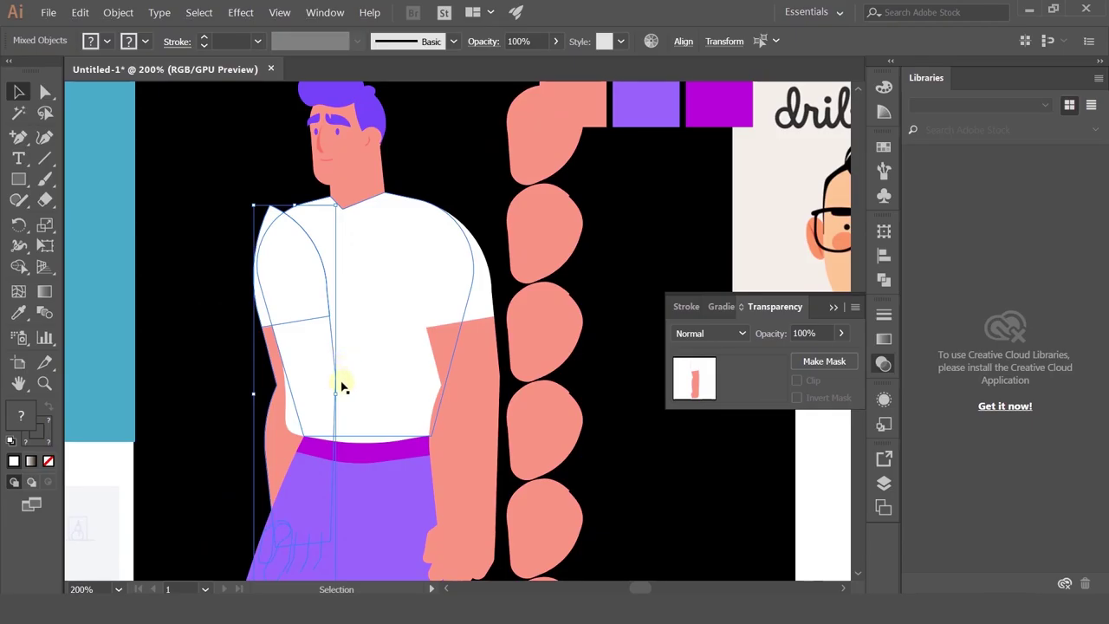
scroll(234, 208, up, 2)
scroll(230, 407, down, 1)
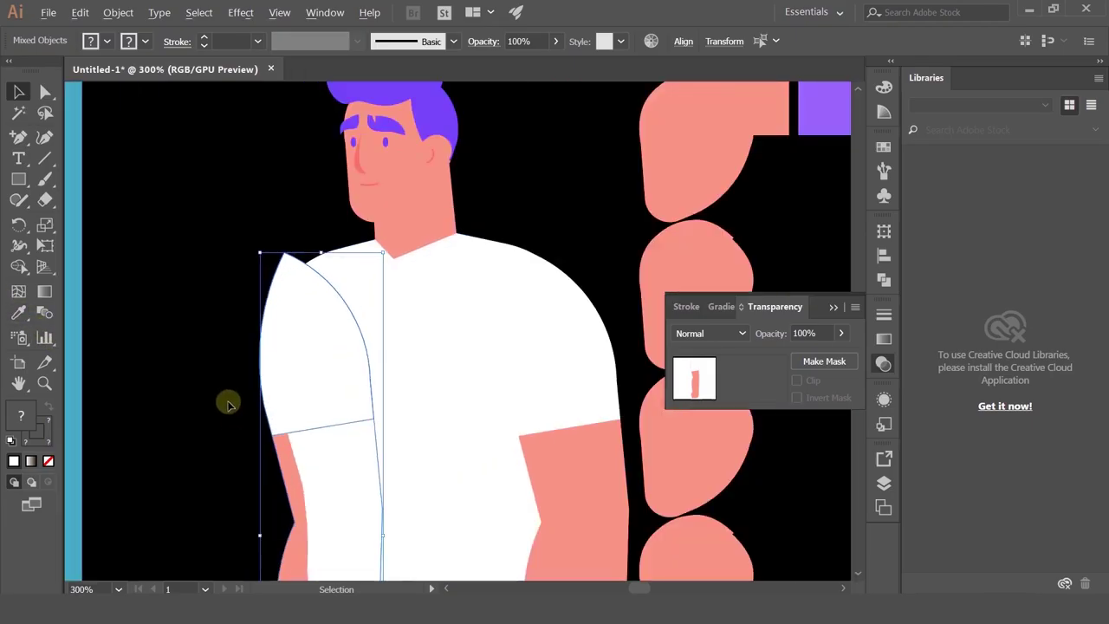
click(228, 404)
click(280, 460)
click(286, 264)
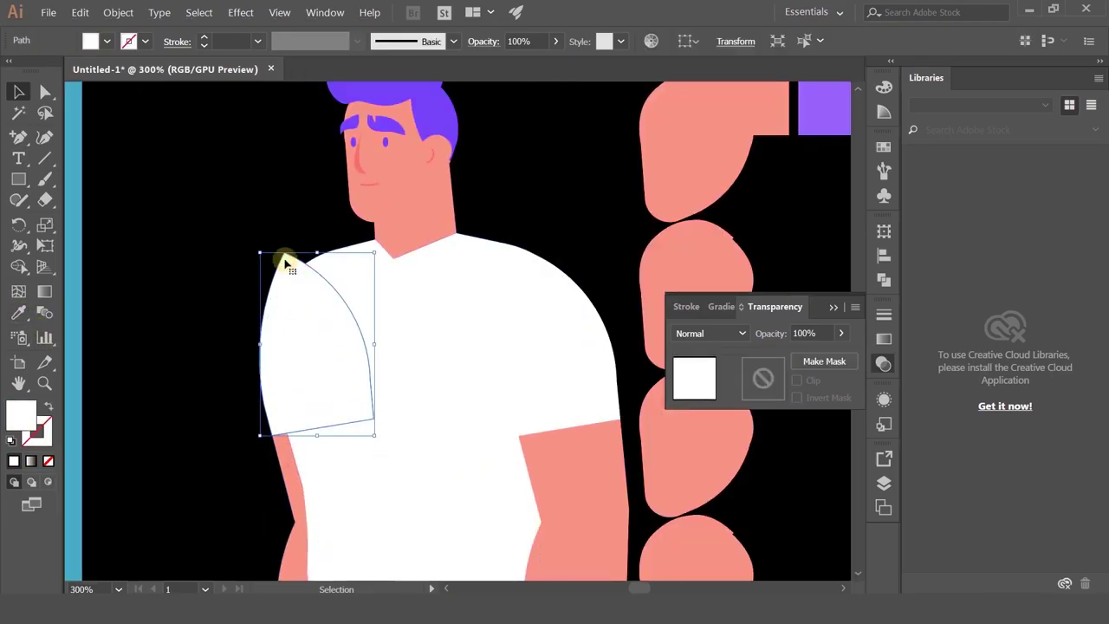
click(43, 91)
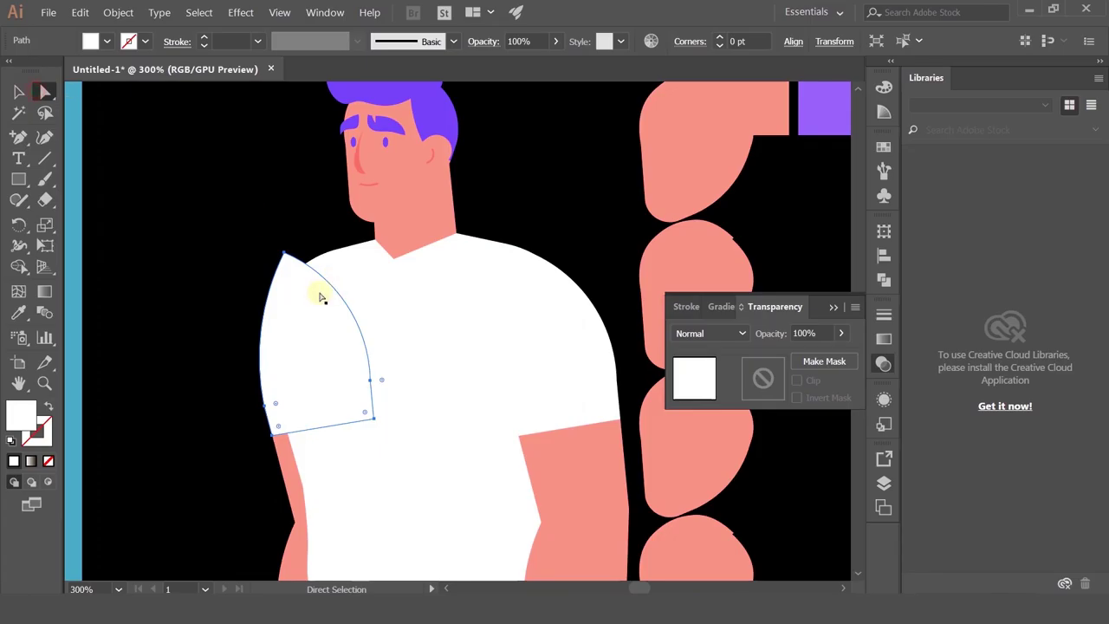
click(286, 265)
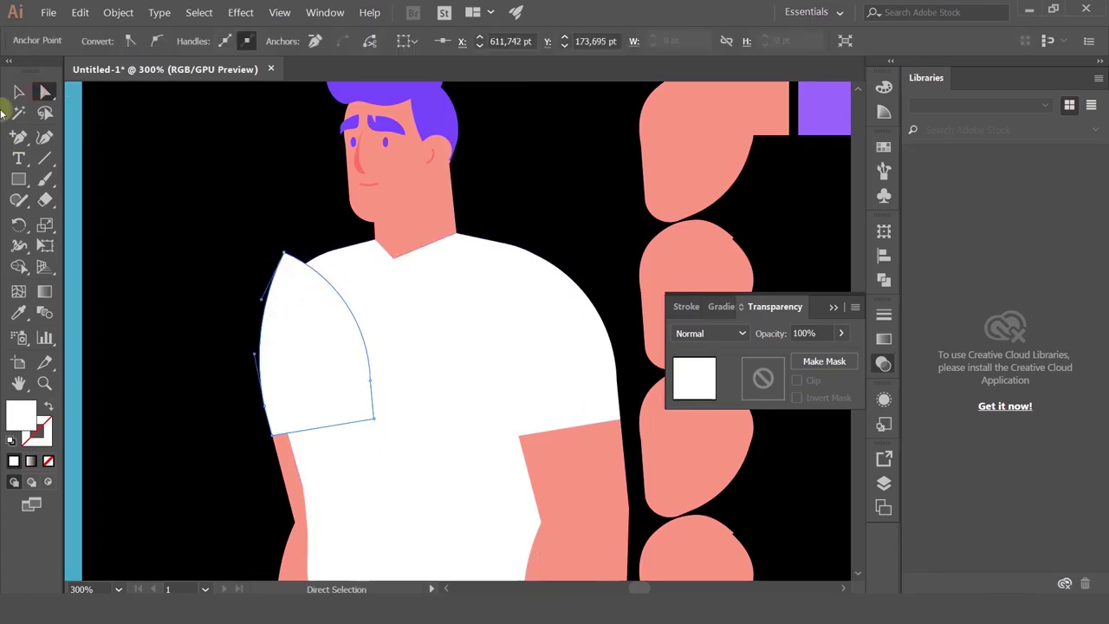
click(296, 275)
scroll(286, 263, up, 3)
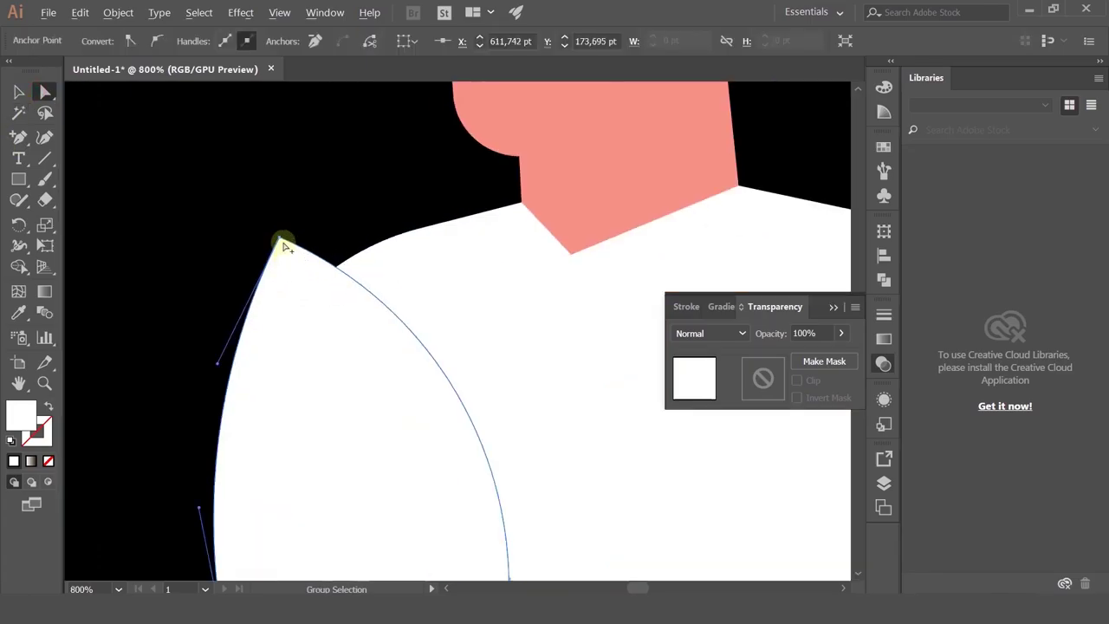
click(278, 240)
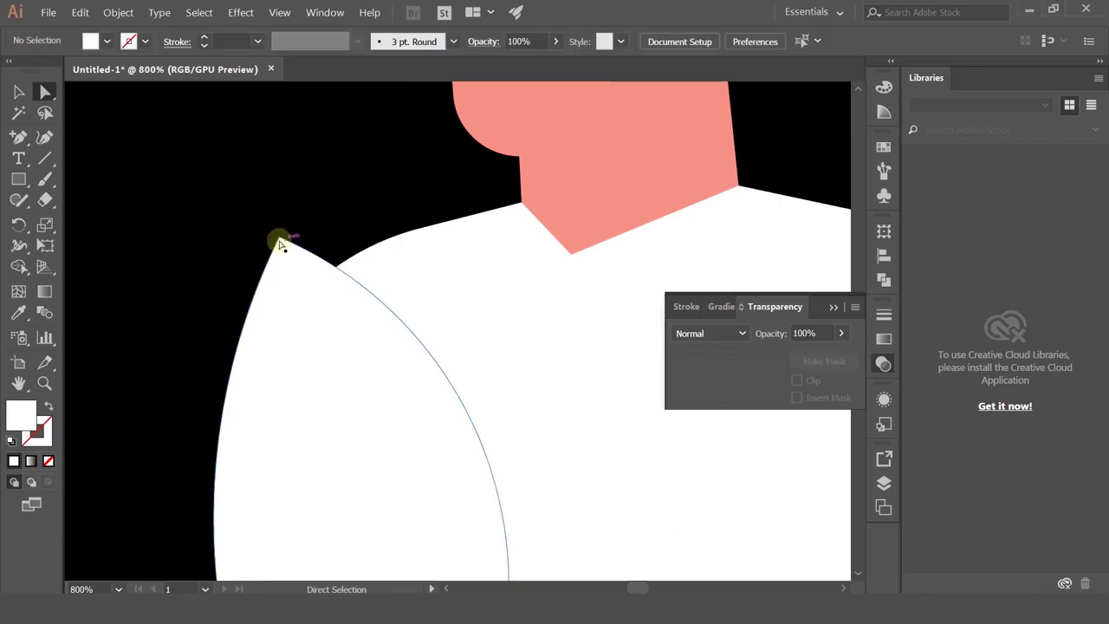
click(278, 240)
drag(279, 239, 329, 260)
key(ctrl+z)
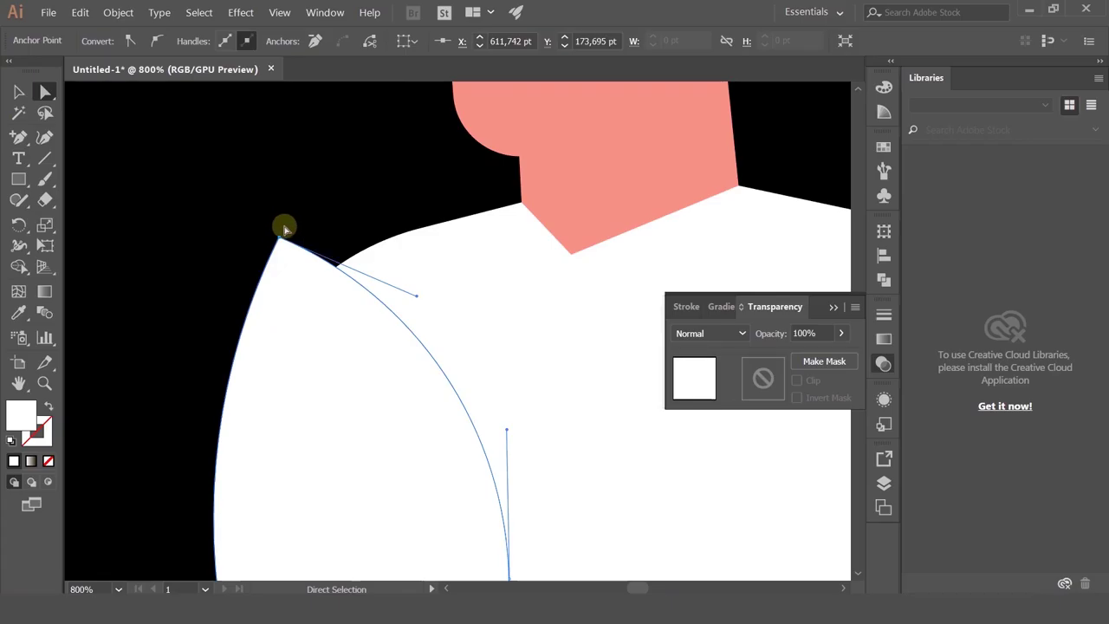
scroll(280, 239, up, 8)
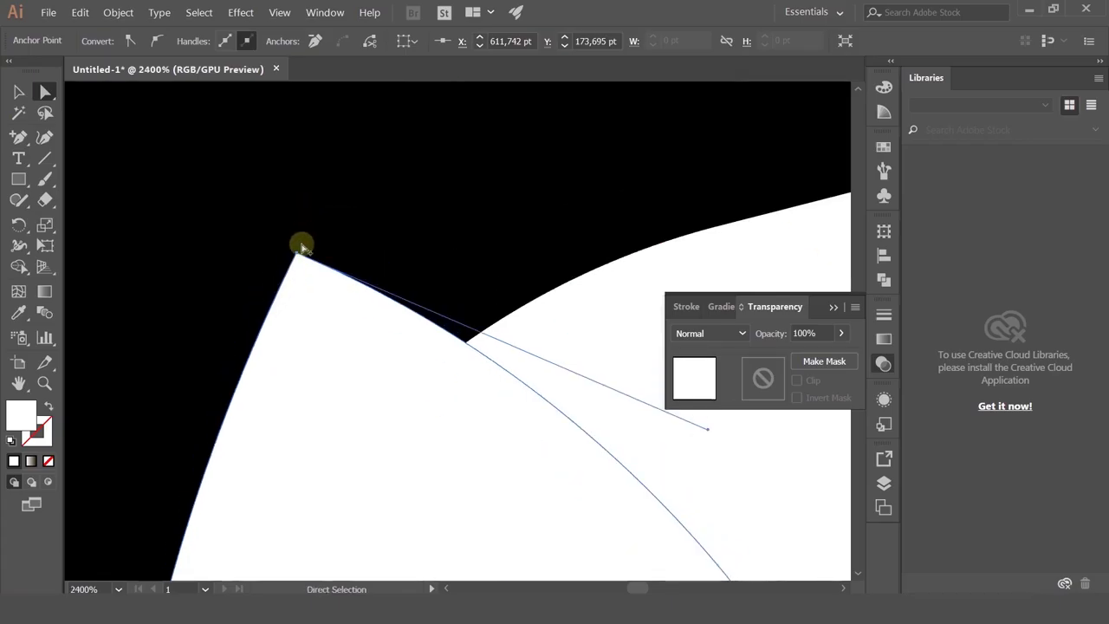
scroll(290, 279, up, 4)
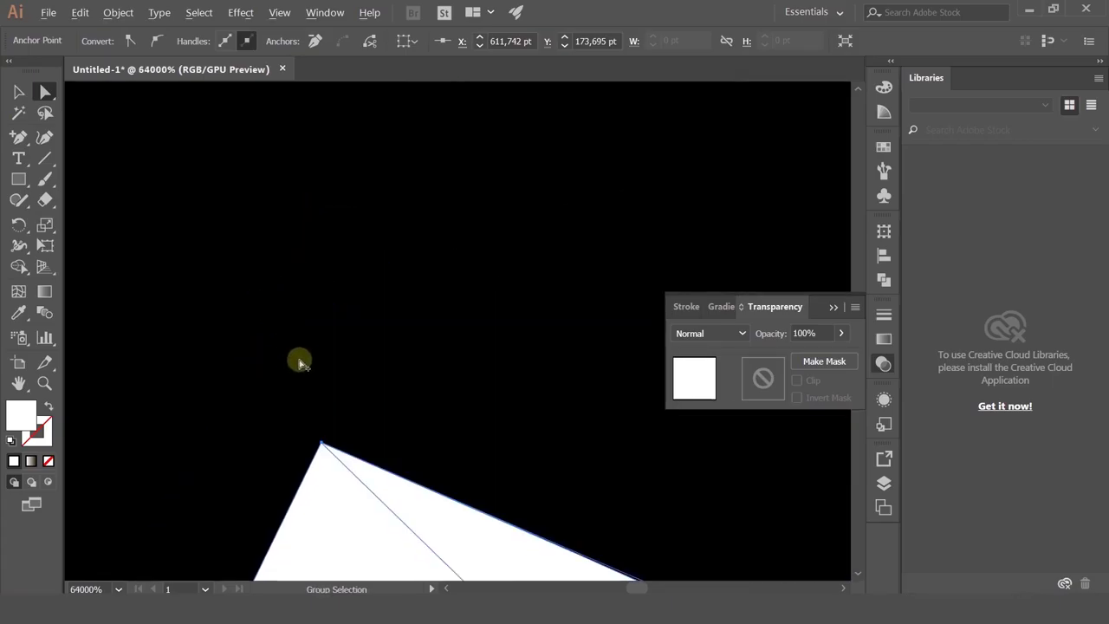
scroll(299, 364, down, 12)
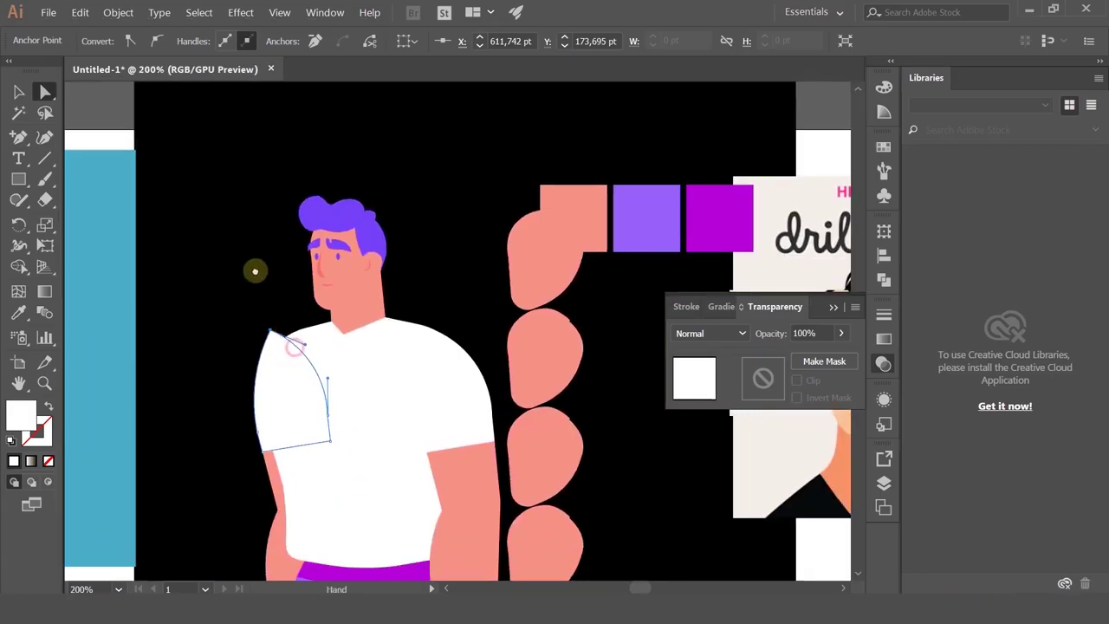
- Lower the top corner points of the duplicated sleeve and arm together onto the shirt's rounded shoulder outline
drag(255, 272, 244, 236)
click(215, 287)
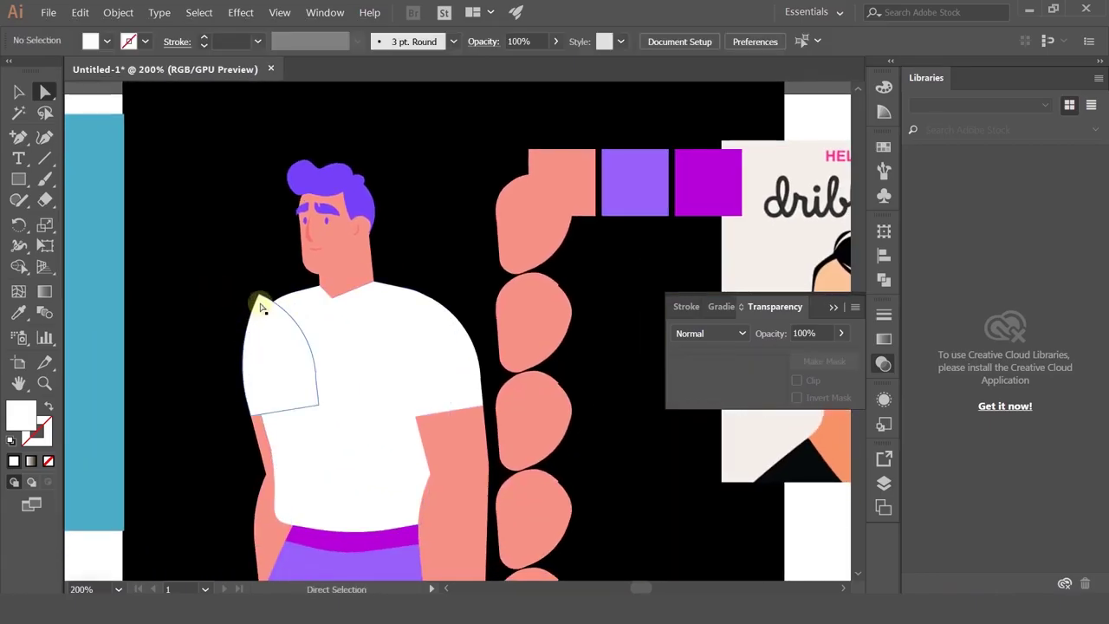
click(258, 303)
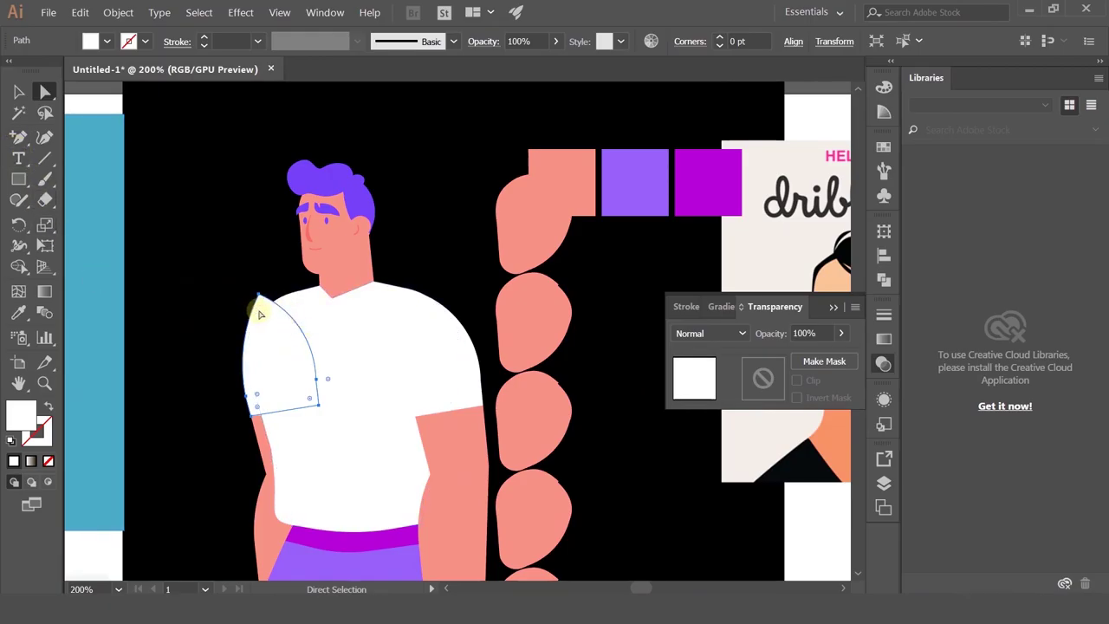
drag(264, 300, 257, 319)
scroll(257, 319, up, 6)
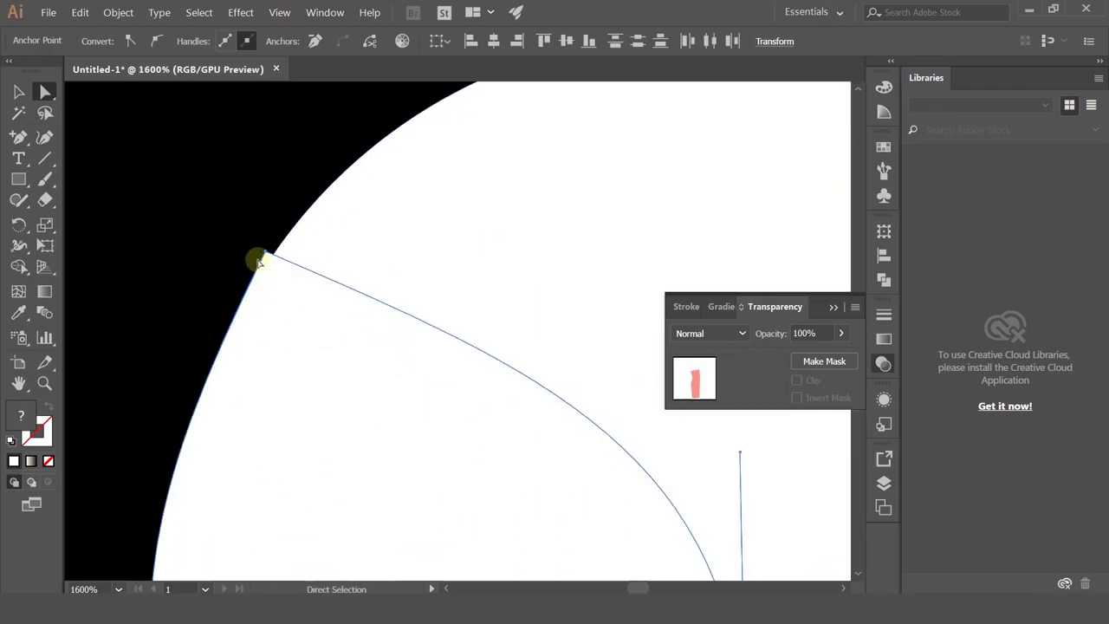
drag(266, 253, 268, 262)
scroll(199, 285, down, 3)
click(150, 274)
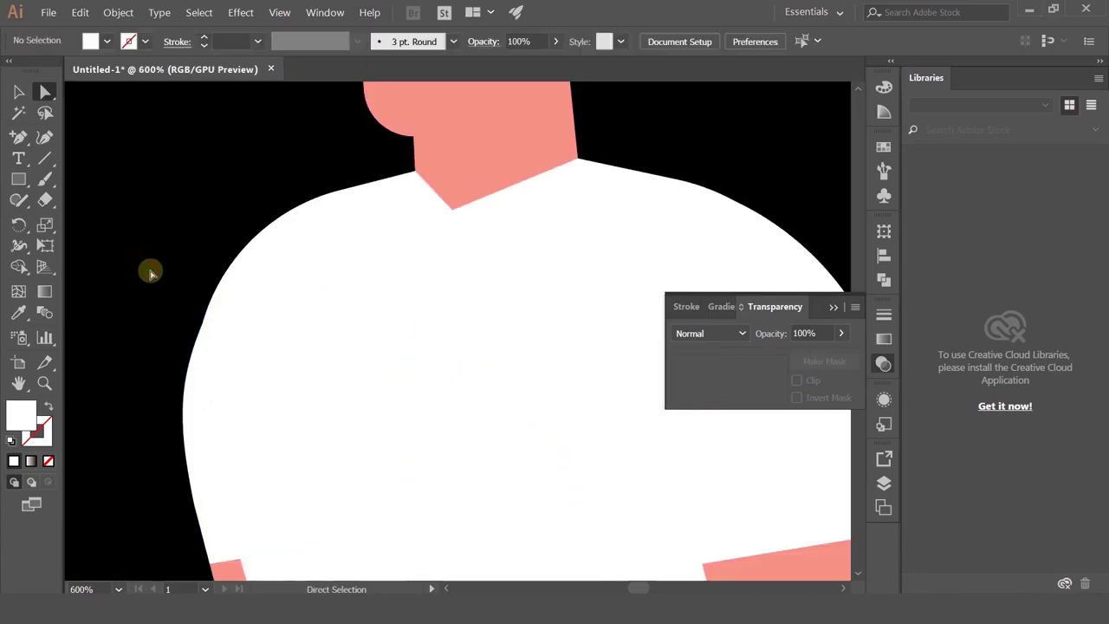
- Rotate the duplicated sleeve, arm and hand outward about the shoulder so the hand shows beside the trousers
scroll(171, 344, down, 5)
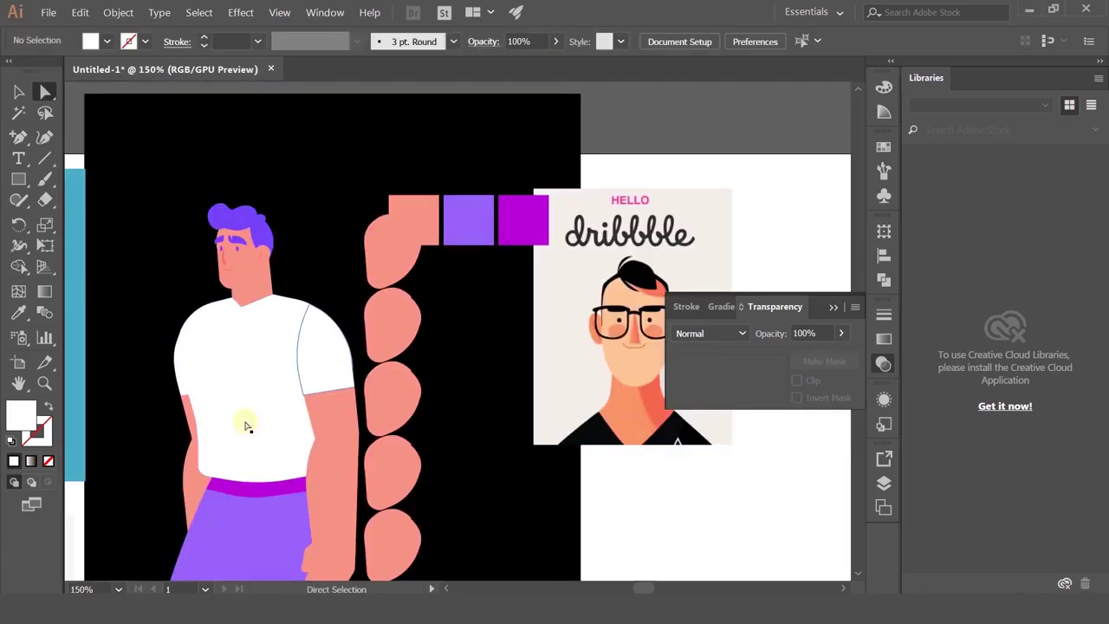
scroll(527, 329, down, 3)
scroll(528, 329, left, 3)
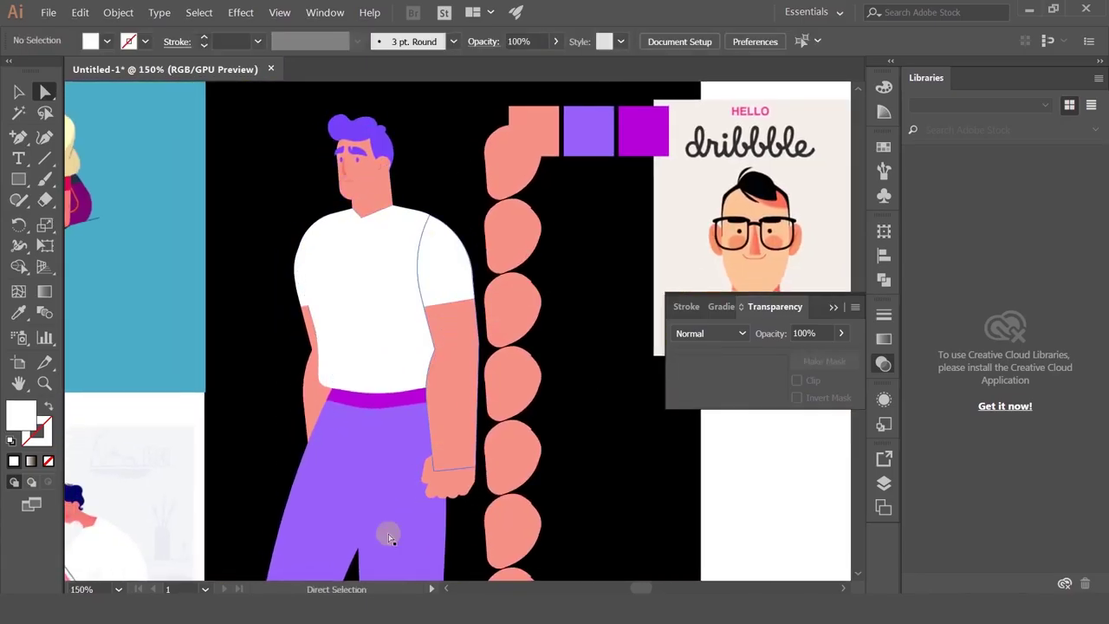
click(18, 91)
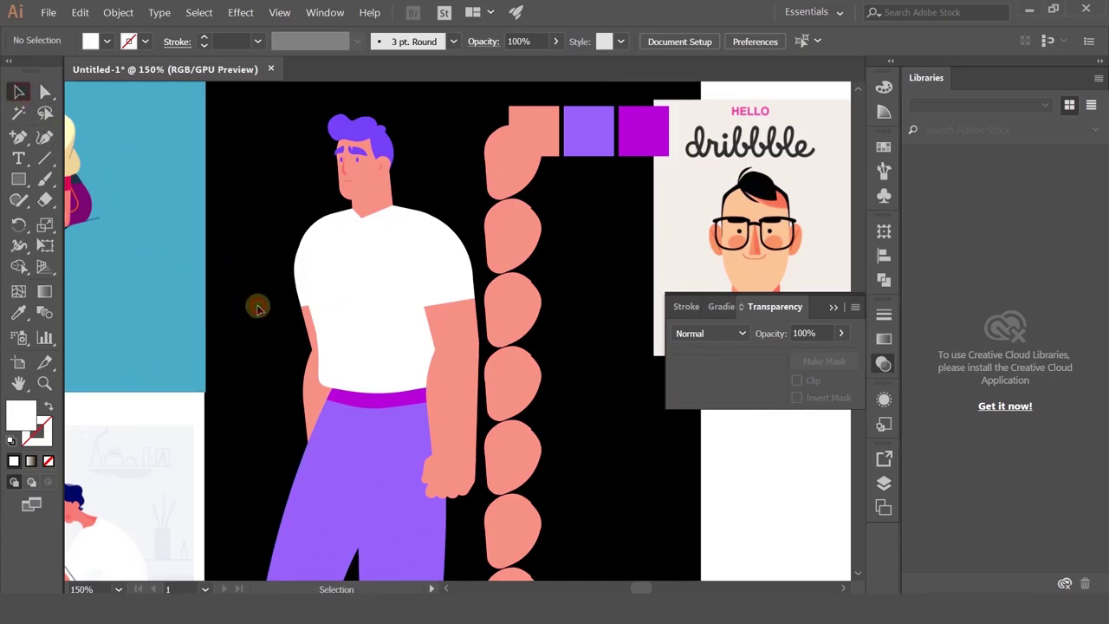
click(295, 313)
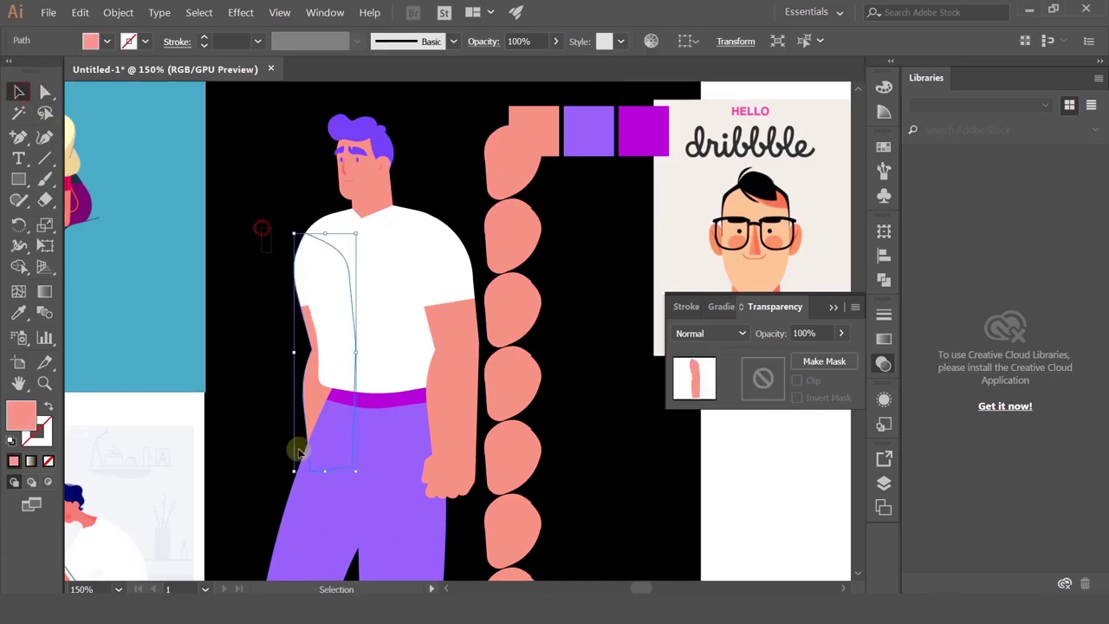
shift+click(343, 509)
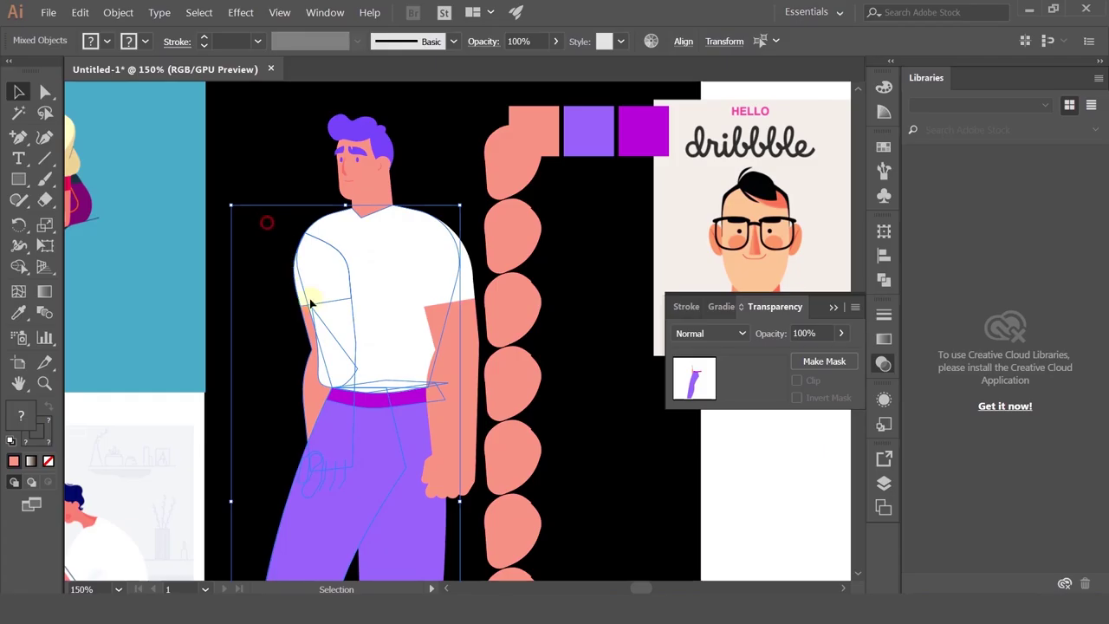
drag(310, 303, 379, 525)
drag(266, 236, 339, 472)
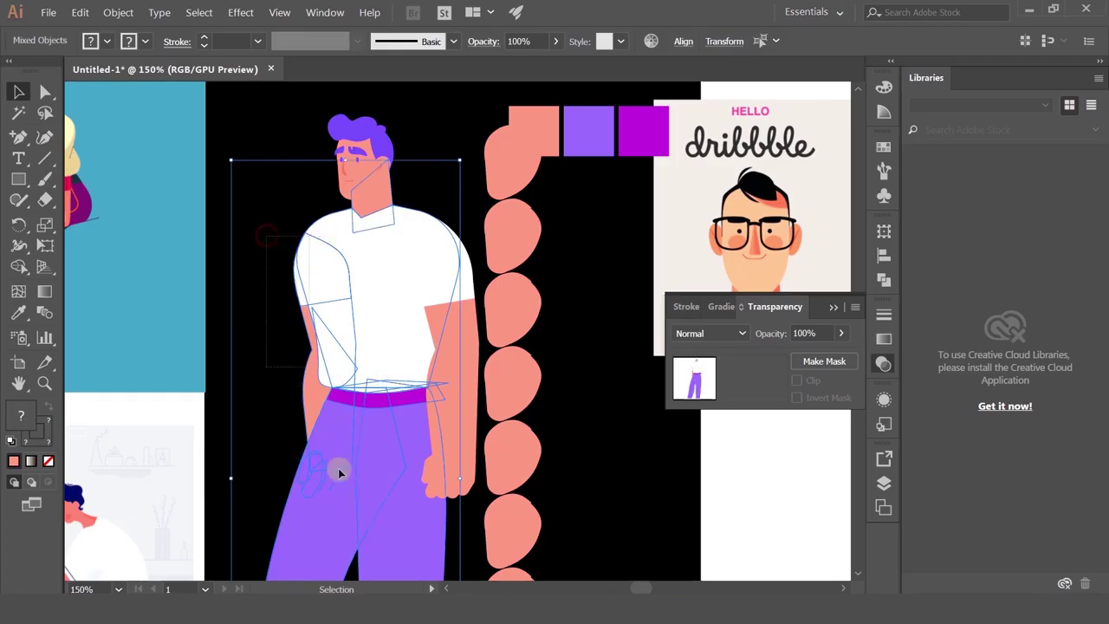
drag(354, 519, 361, 520)
shift+click(341, 518)
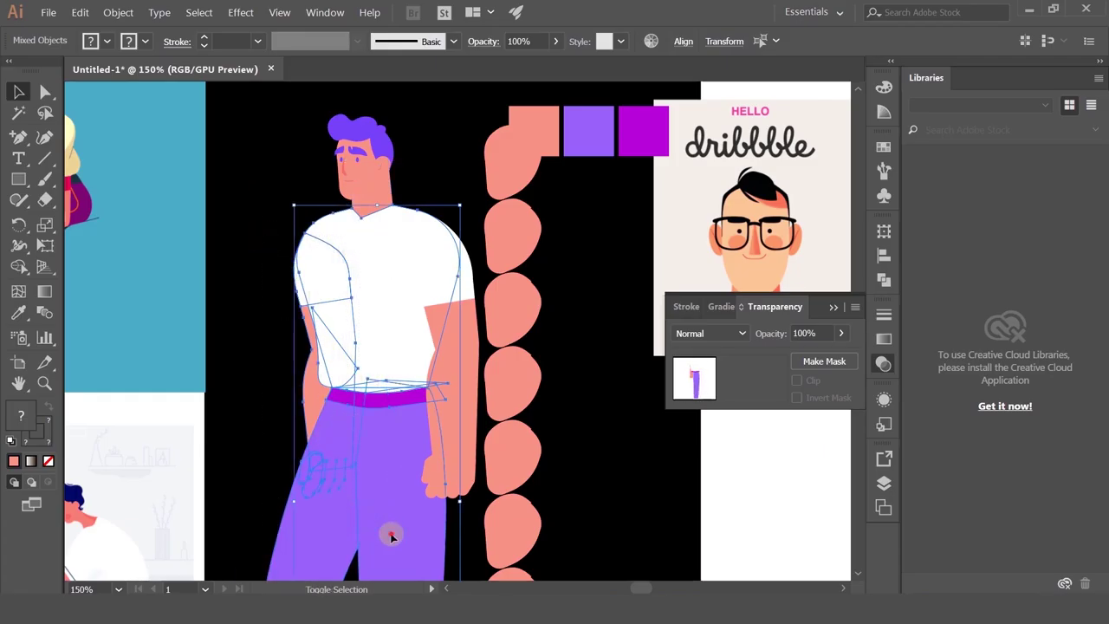
shift+click(390, 532)
shift+click(401, 413)
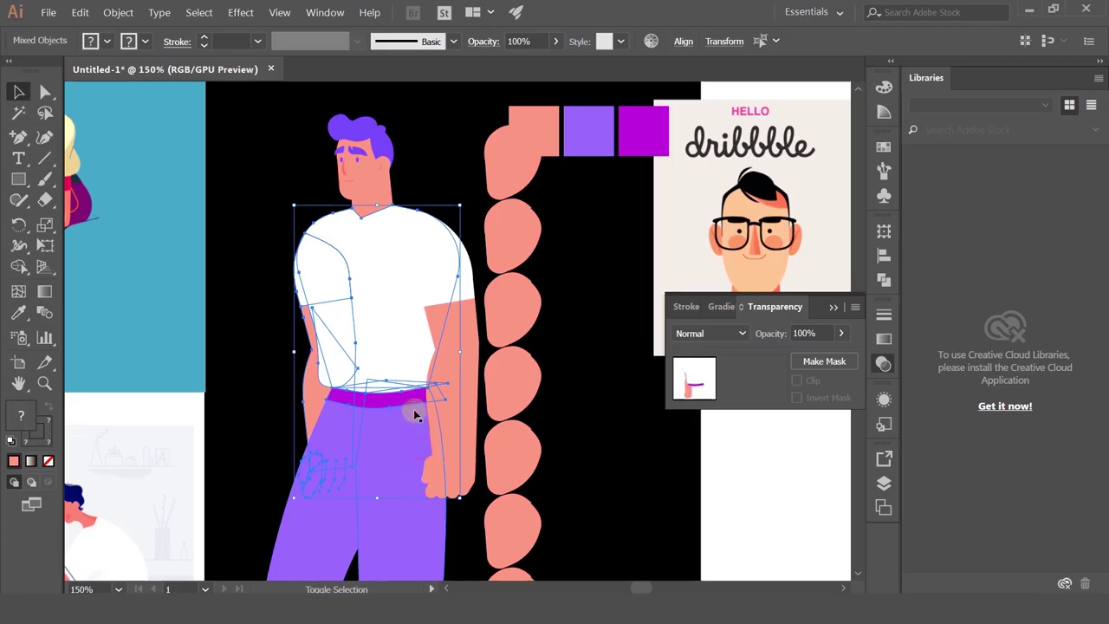
shift+click(402, 337)
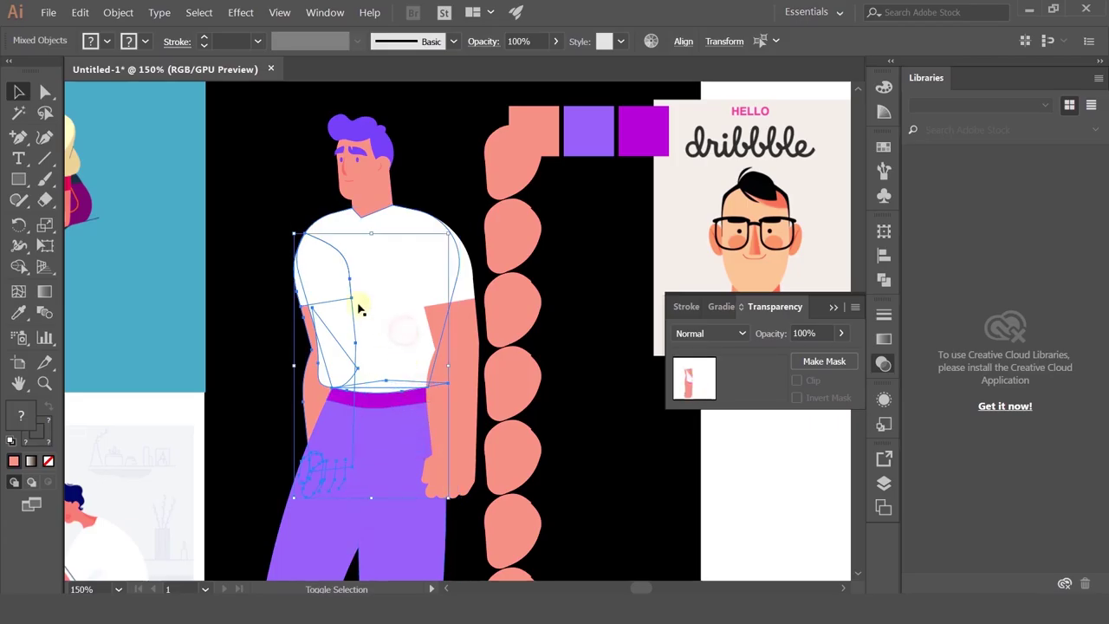
shift+click(390, 386)
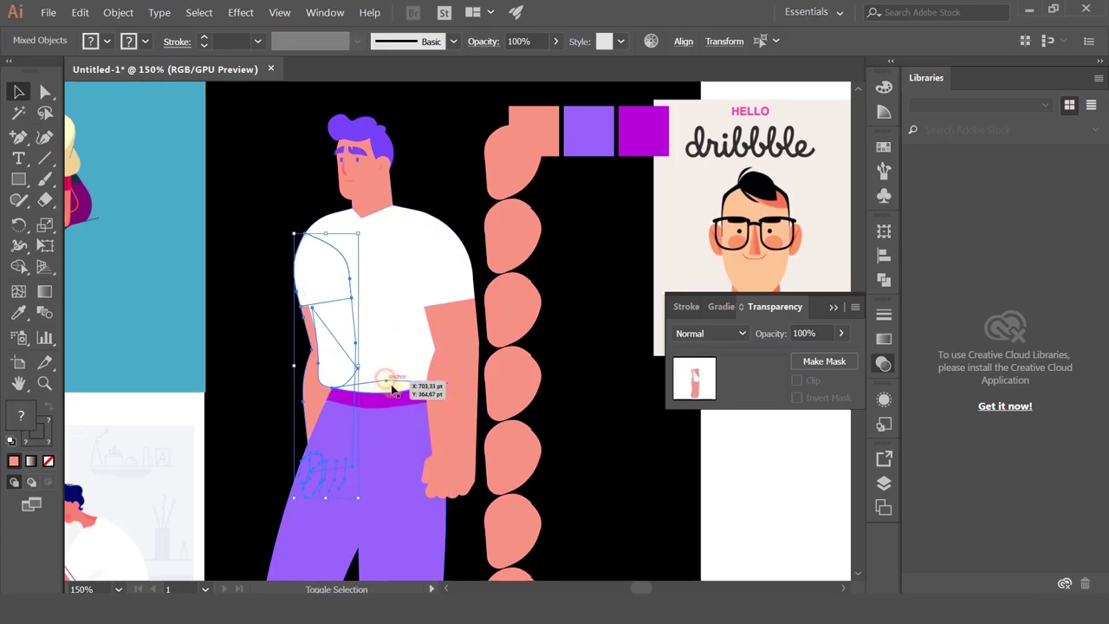
shift+click(345, 353)
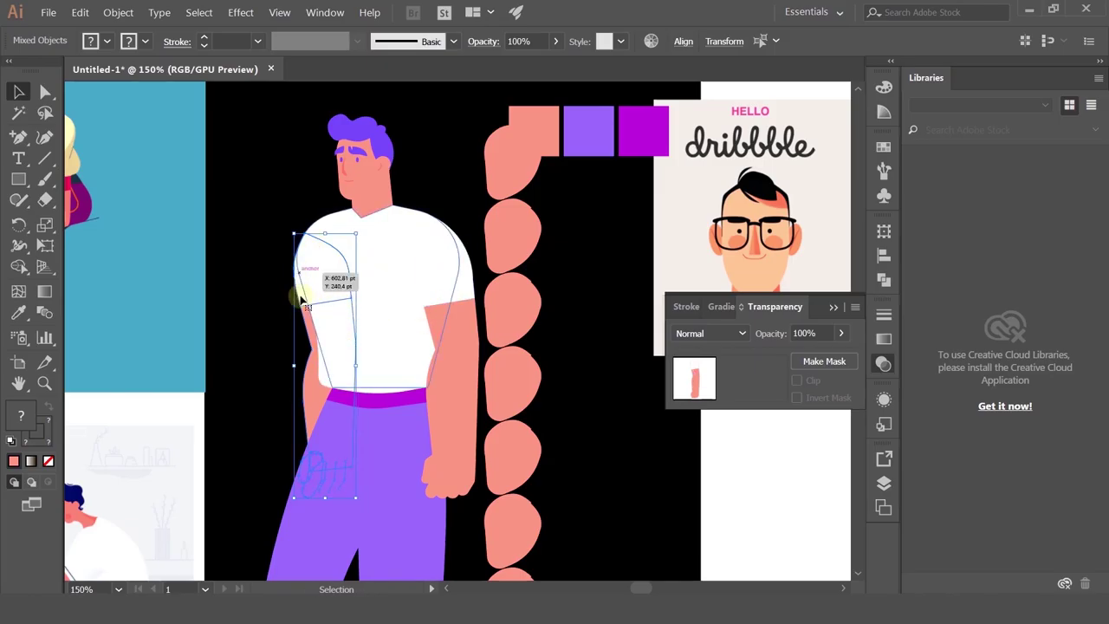
click(19, 224)
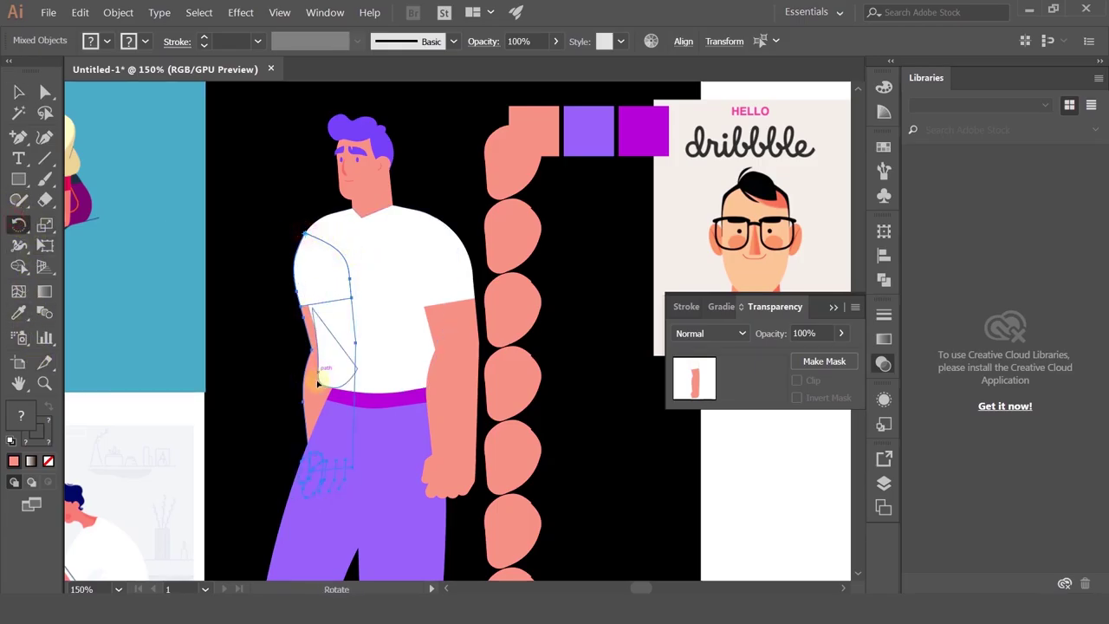
mouse_move(317, 376)
mouse_down()
mouse_move(287, 372)
mouse_move(297, 384)
mouse_up()
click(19, 92)
click(263, 173)
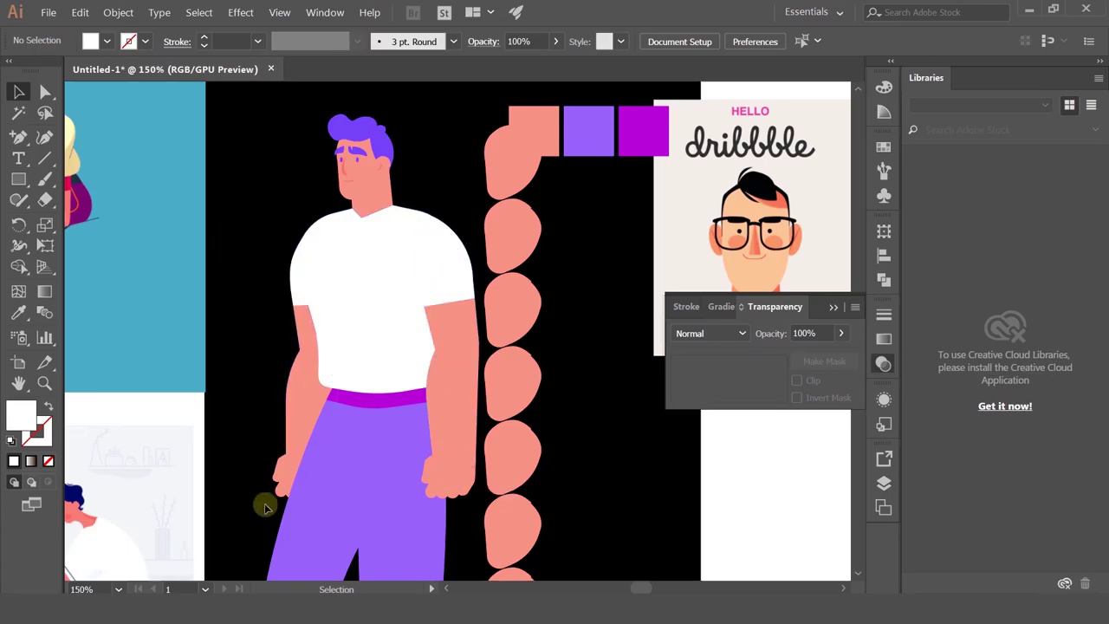
- Rotate the thumb of the hand behind the trousers inward about its base so its tip turns toward the leg
drag(236, 402, 215, 315)
scroll(229, 372, up, 2)
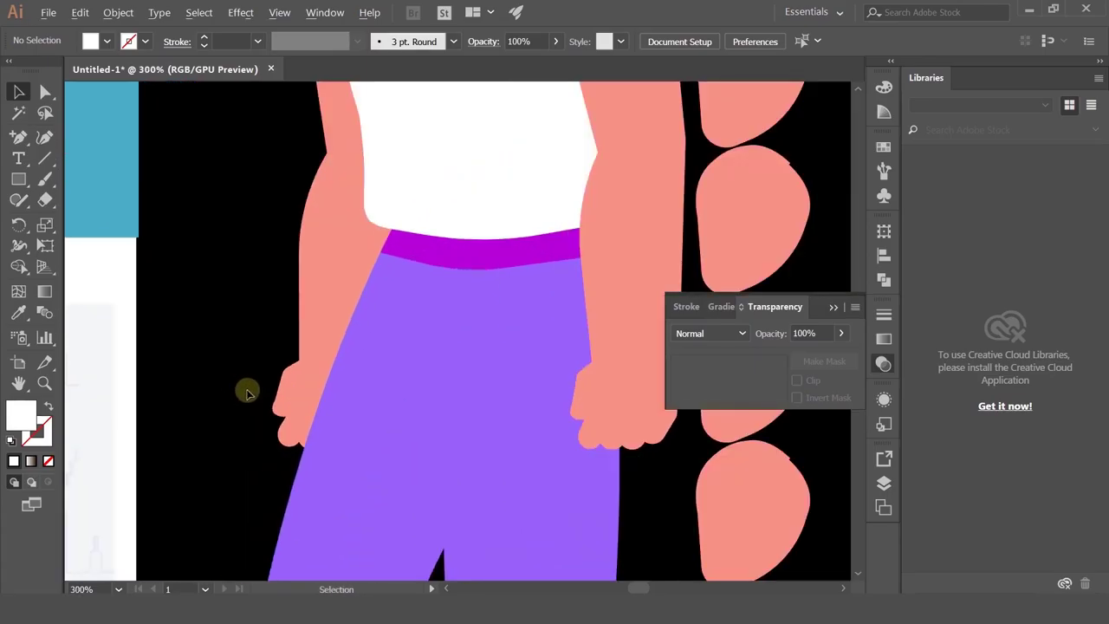
scroll(246, 391, down, 1)
scroll(247, 392, down, 2)
scroll(246, 394, down, 3)
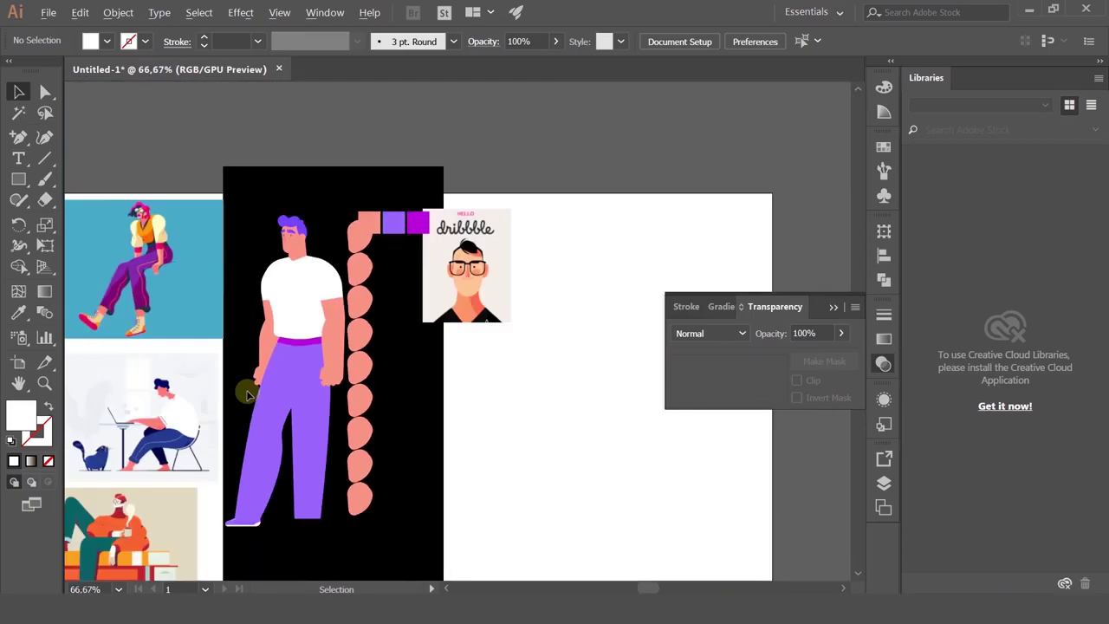
scroll(246, 394, up, 1)
scroll(403, 351, up, 1)
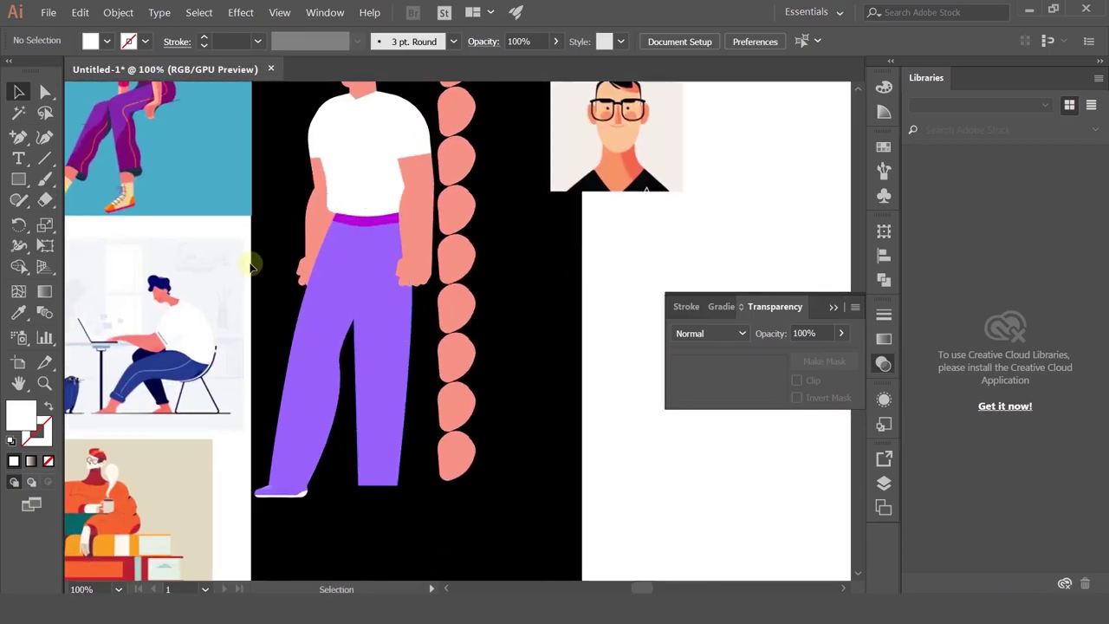
scroll(381, 290, up, 2)
click(371, 271)
key(r)
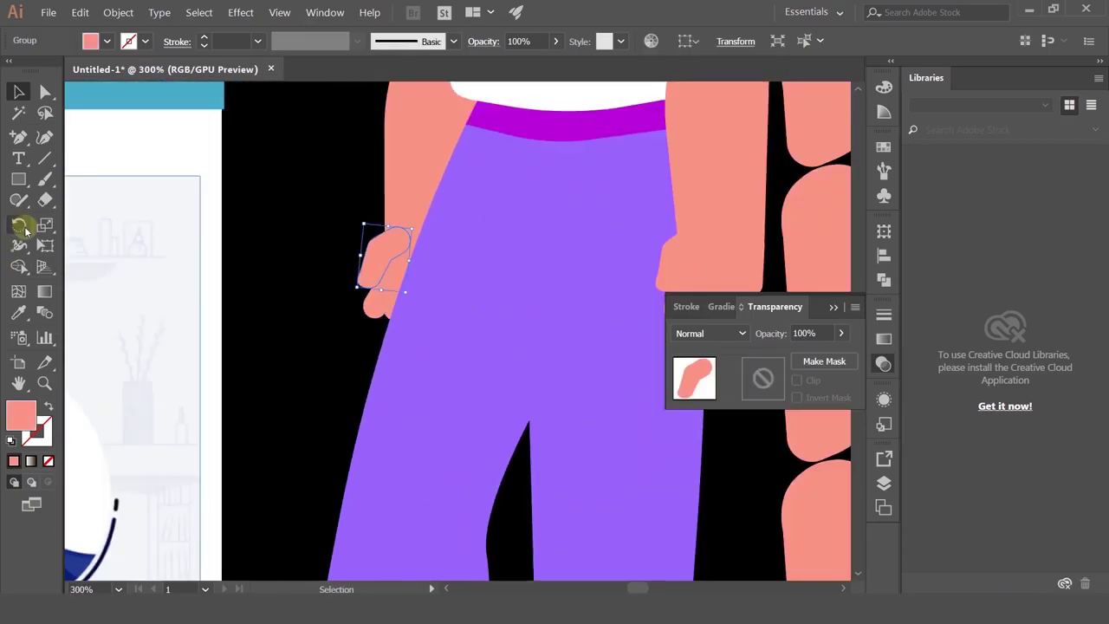
drag(387, 233, 375, 350)
scroll(384, 255, up, 3)
click(397, 240)
key(ctrl+z)
click(408, 226)
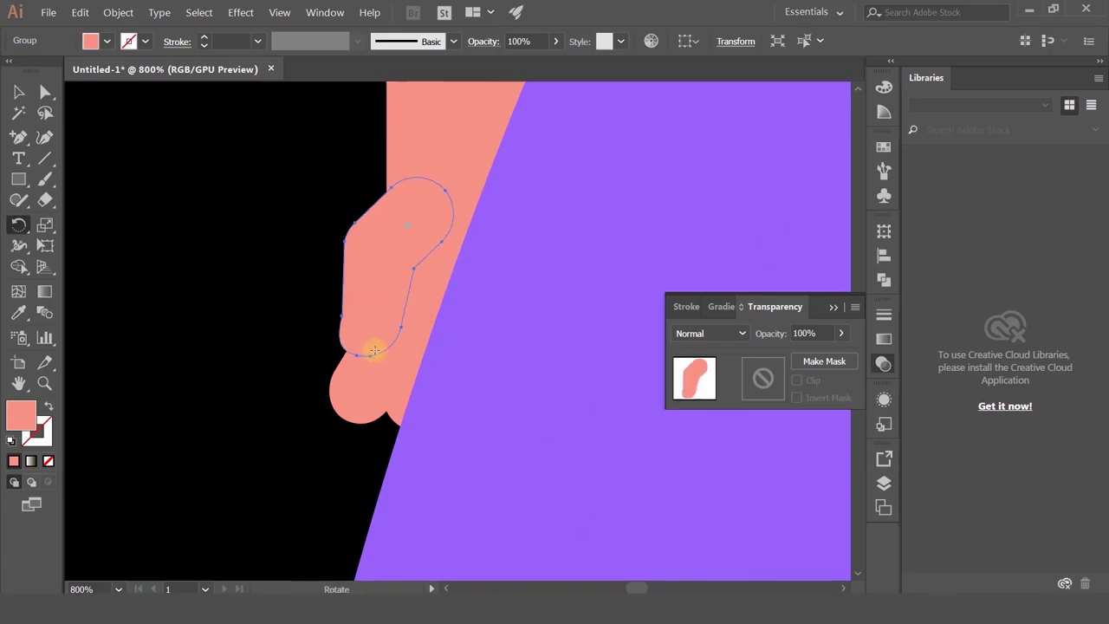
drag(381, 282, 456, 310)
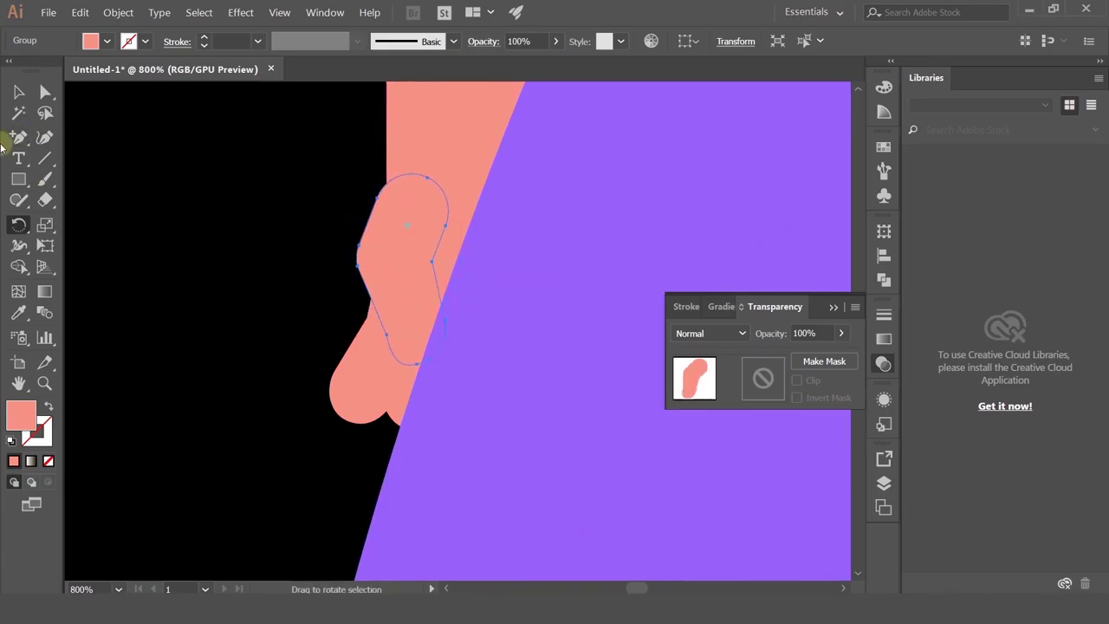
click(24, 99)
click(156, 214)
scroll(229, 231, down, 4)
scroll(231, 232, up, 2)
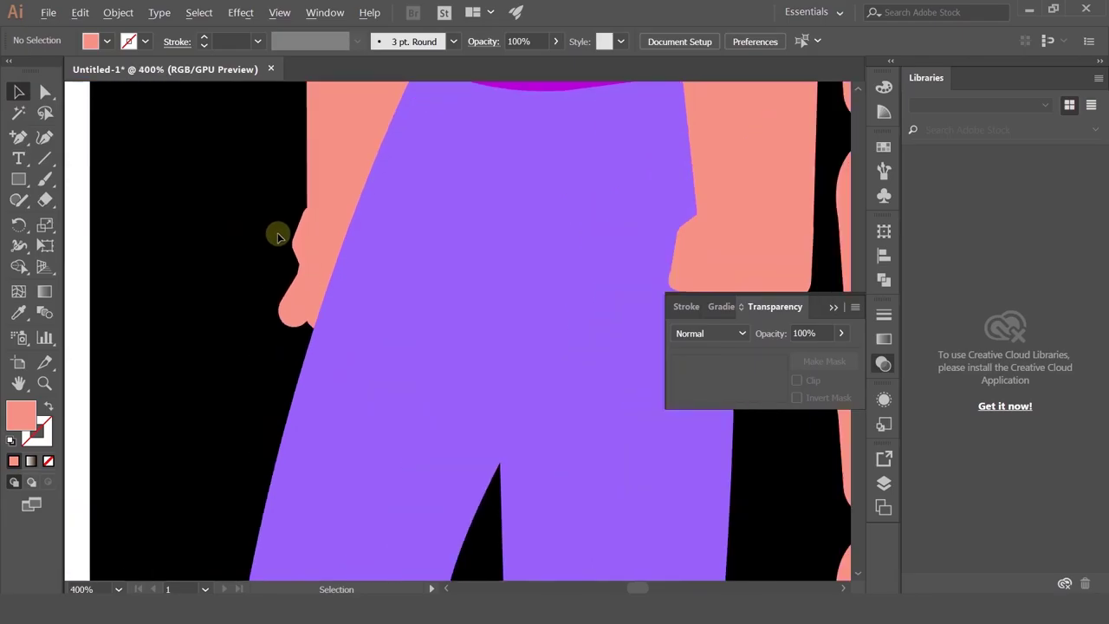
- Shift the rear hand's thumb outward, and send the duplicated sleeve, arm and hand behind the body, just above the black background
click(305, 245)
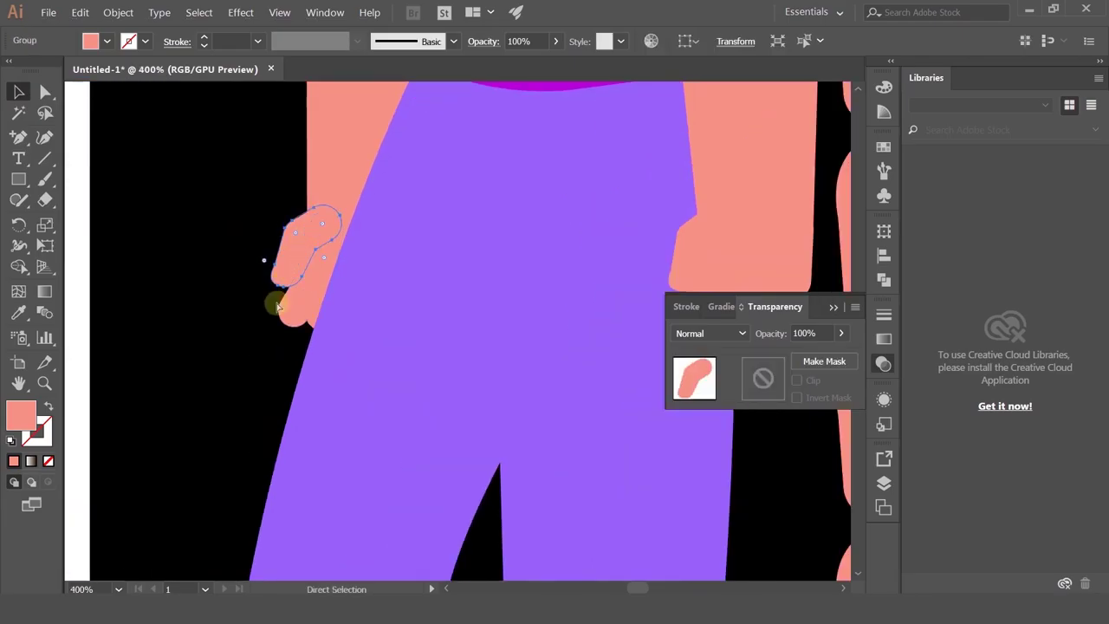
scroll(255, 334, down, 5)
key(ctrl+shift+[)
key(ctrl+])
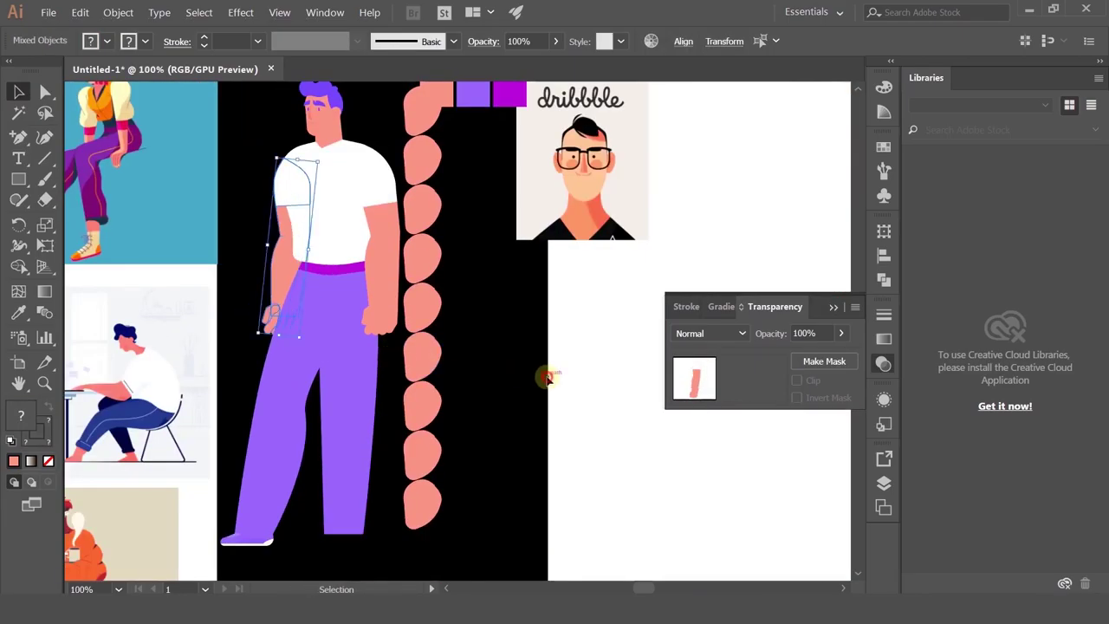
click(548, 378)
- Draw a closed six-point purple shoe shape with the Pen tool beneath the straight trouser leg, with a sloping lower-left edge
drag(509, 387, 534, 267)
scroll(353, 441, up, 2)
click(399, 335)
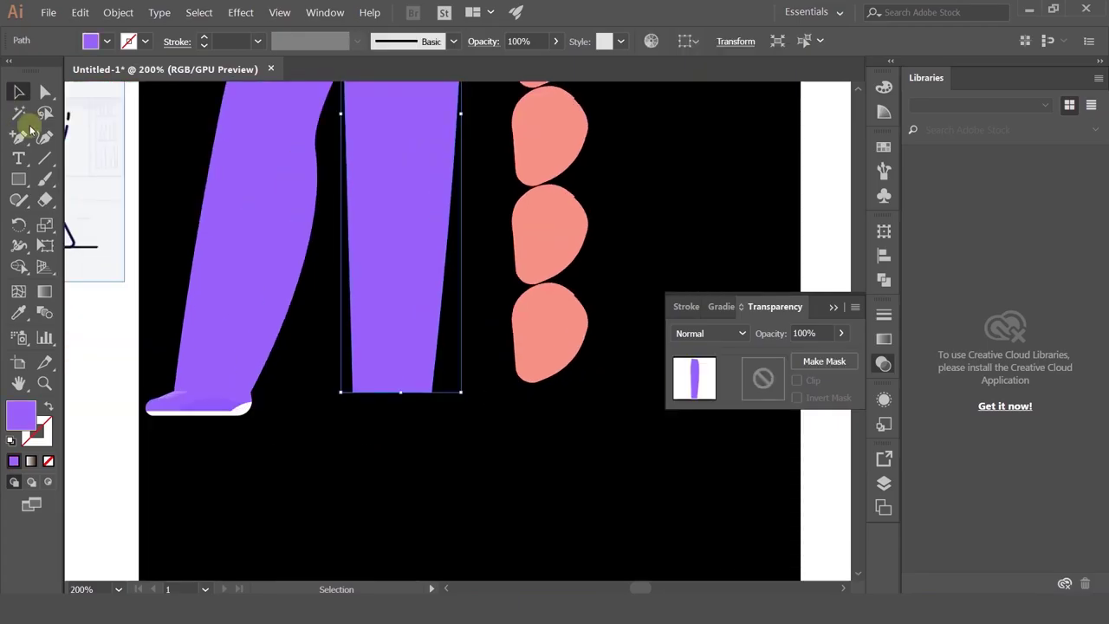
drag(19, 137, 67, 143)
ctrl+click(815, 555)
scroll(366, 406, up, 2)
click(344, 370)
click(345, 426)
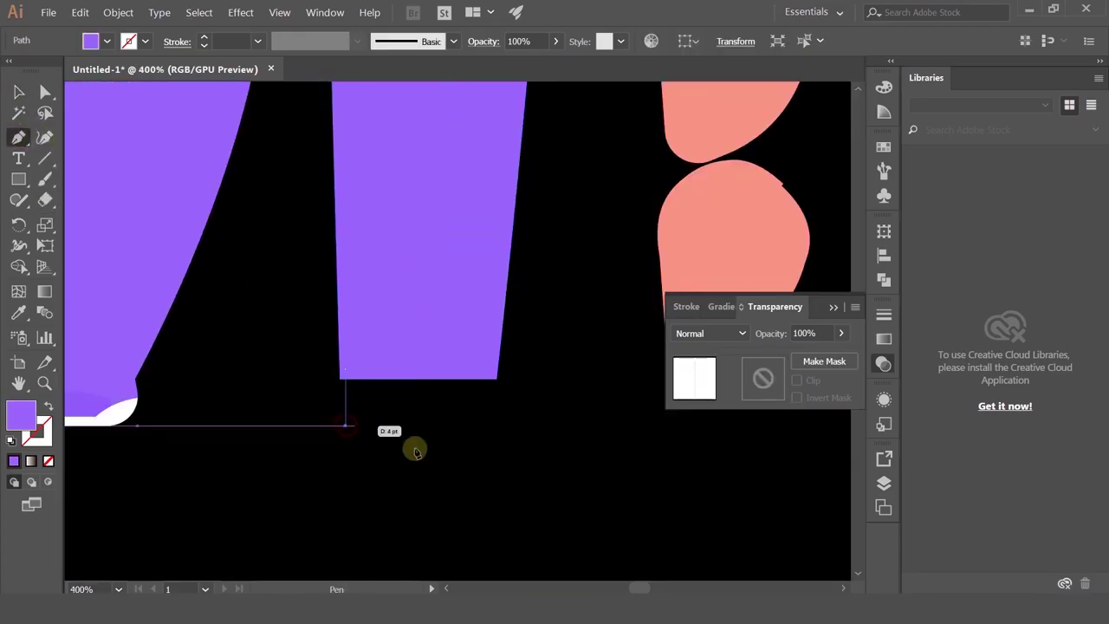
click(421, 460)
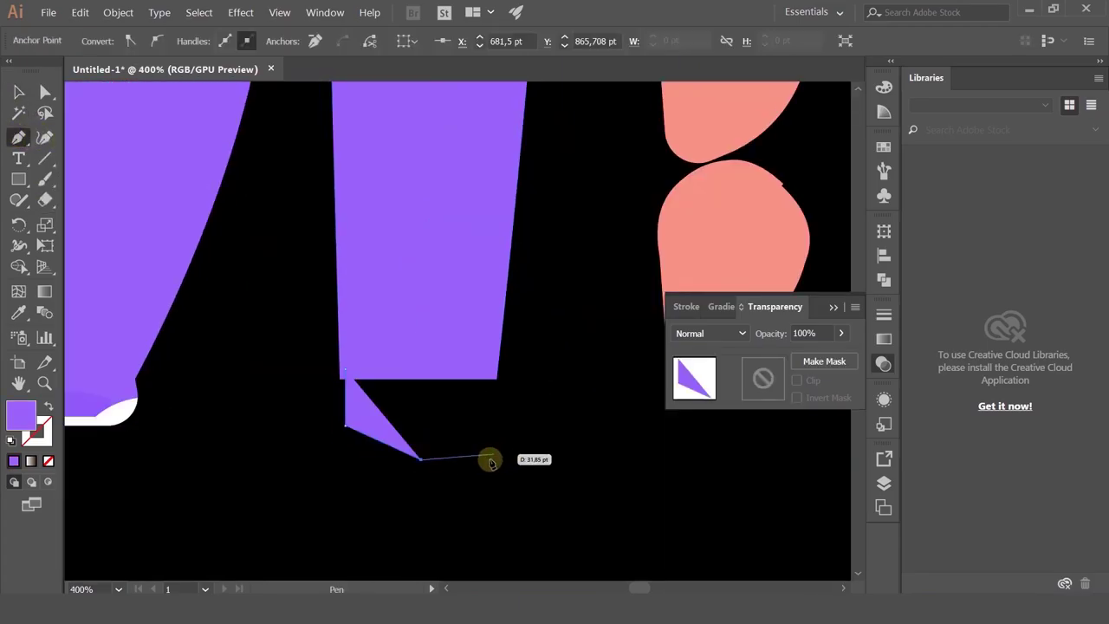
click(492, 460)
click(484, 428)
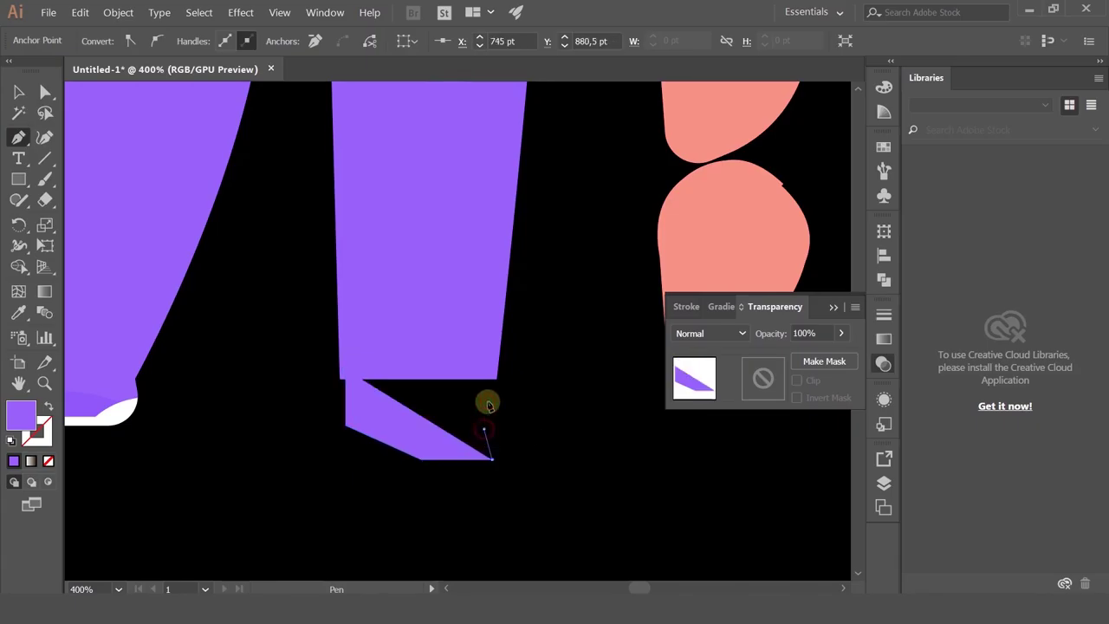
click(488, 379)
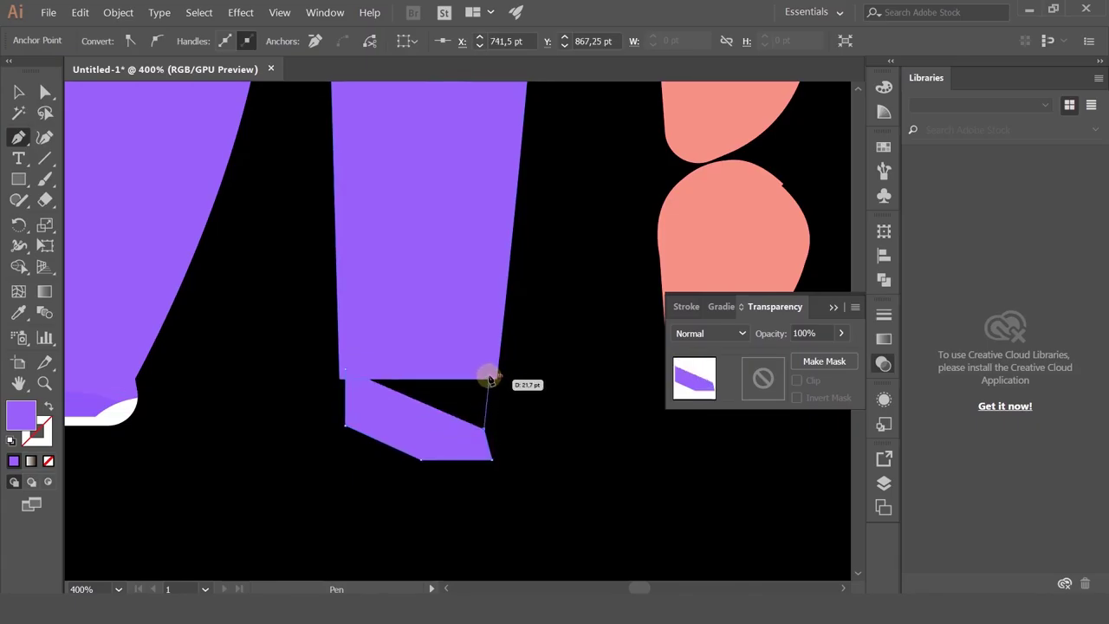
click(345, 372)
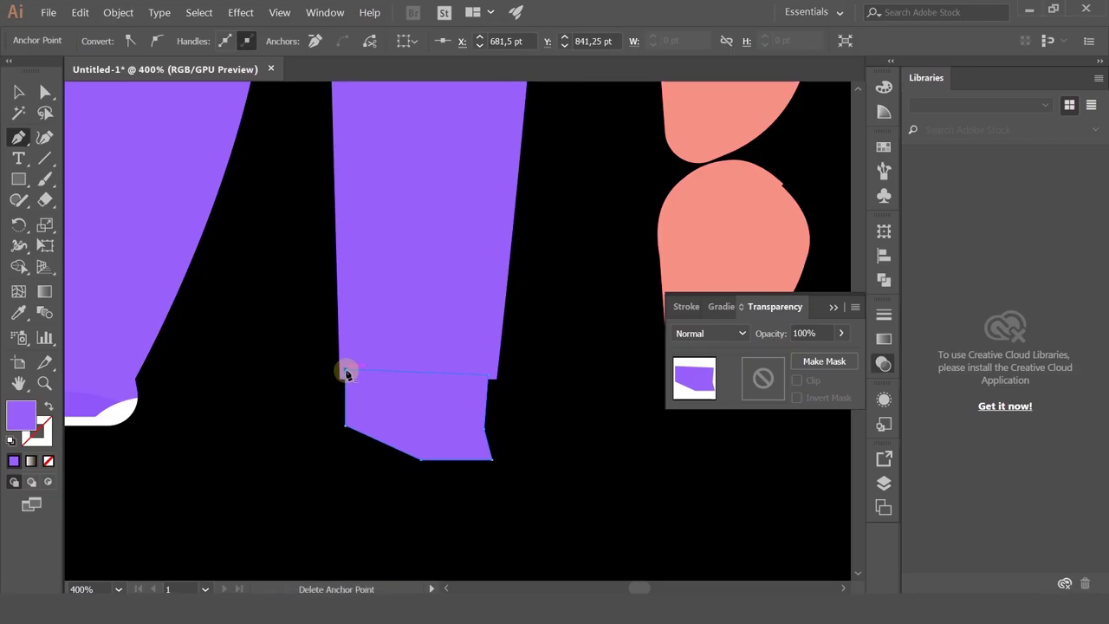
click(17, 93)
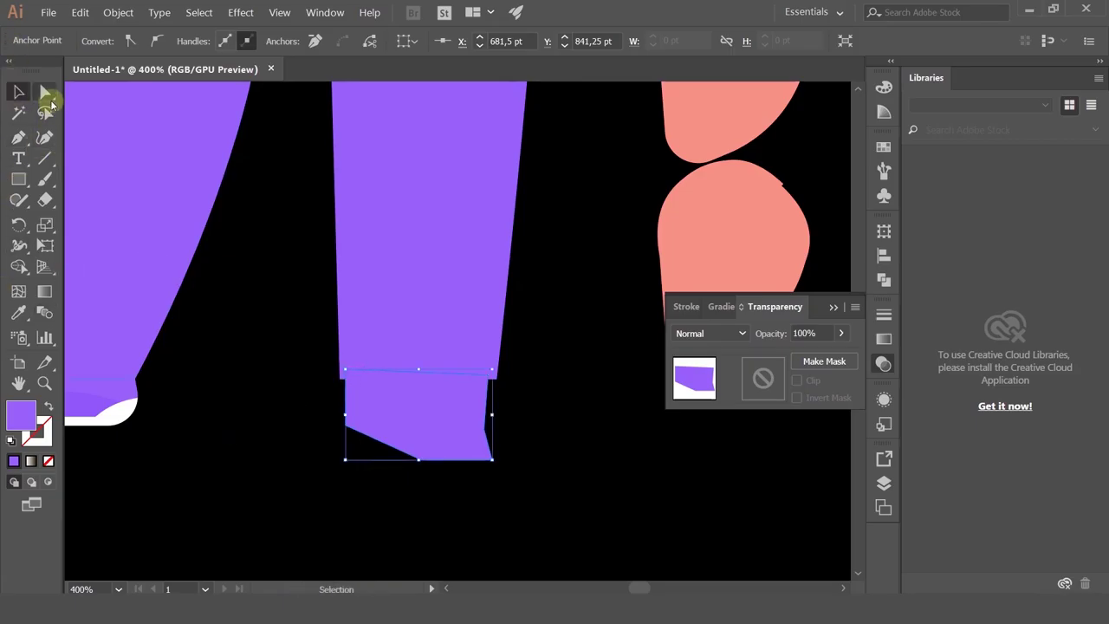
- Pull the shoe's right side point outward and round its lower corners to about 11.2 pt
click(45, 92)
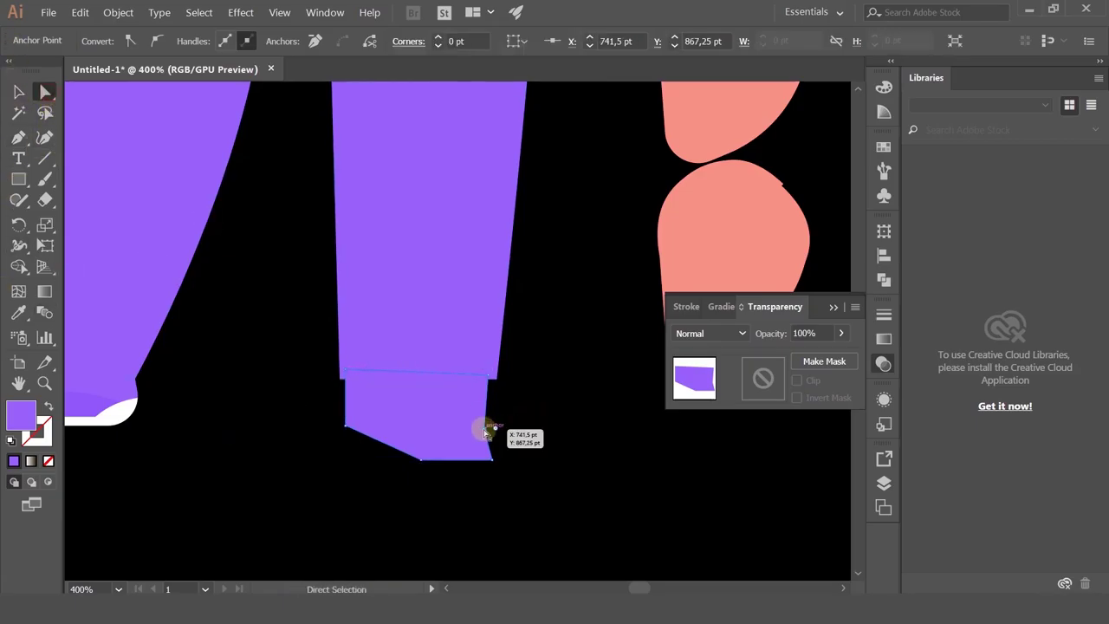
drag(485, 428, 505, 433)
drag(322, 412, 583, 467)
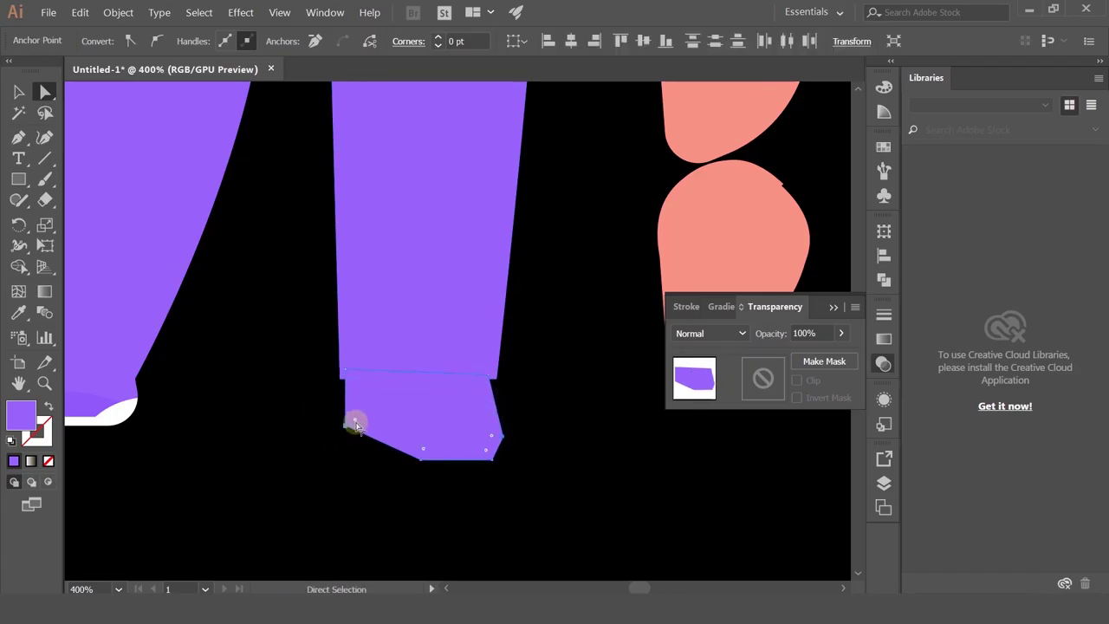
drag(355, 422, 393, 416)
click(398, 495)
- Try to round the shoe's lower-left corner to a much larger radius of about 37.9 pt
scroll(401, 483, down, 2)
scroll(401, 484, up, 2)
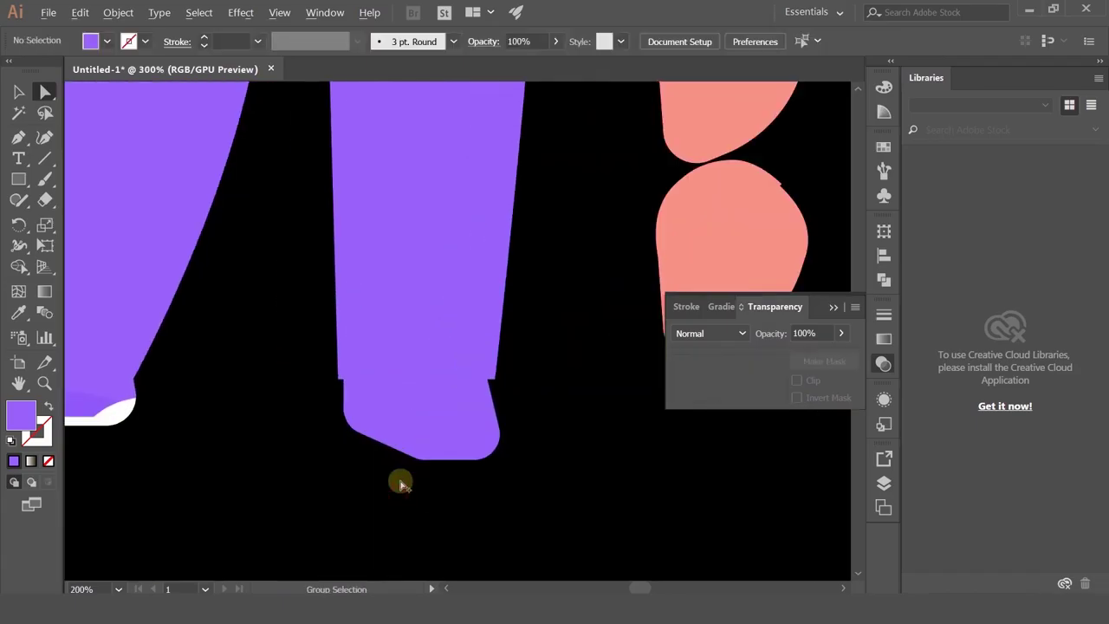
click(372, 422)
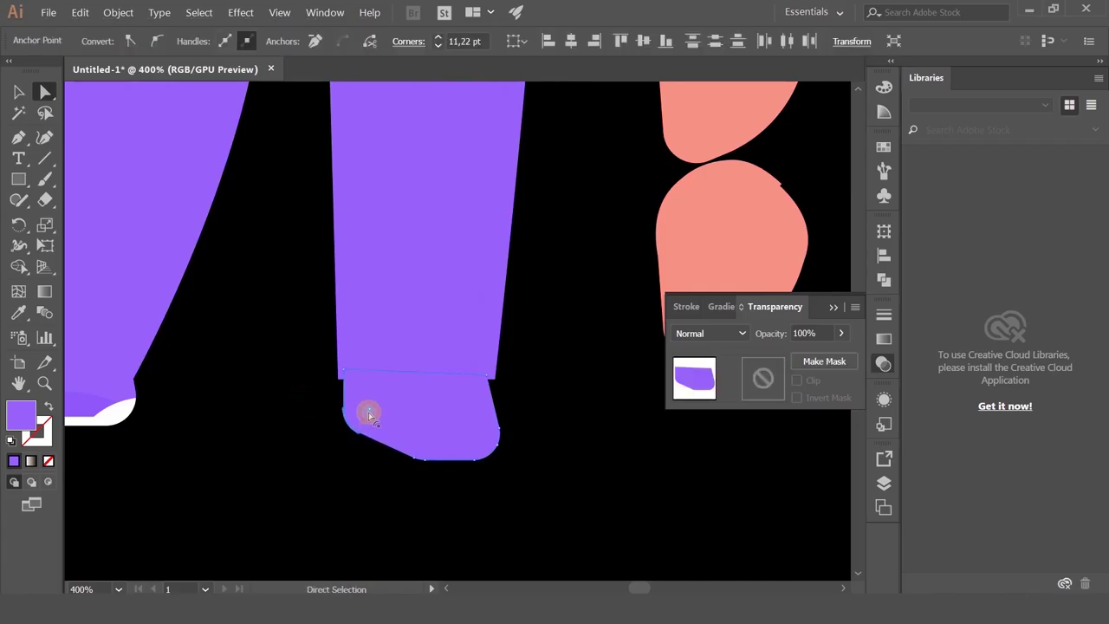
drag(368, 412, 454, 391)
drag(540, 405, 430, 487)
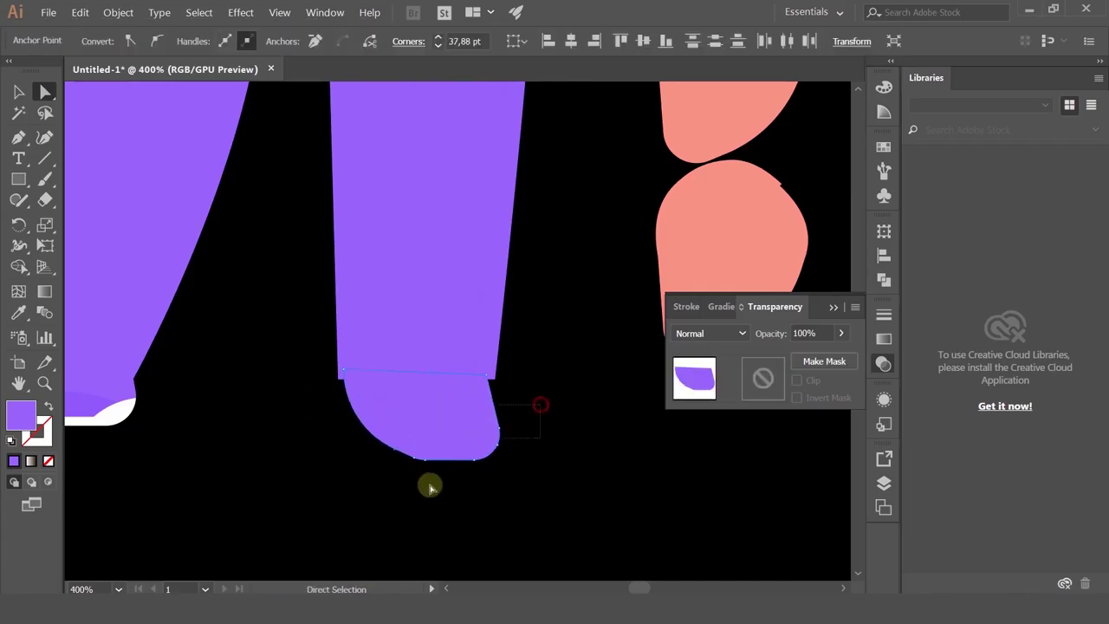
click(483, 427)
ctrl+click(360, 436)
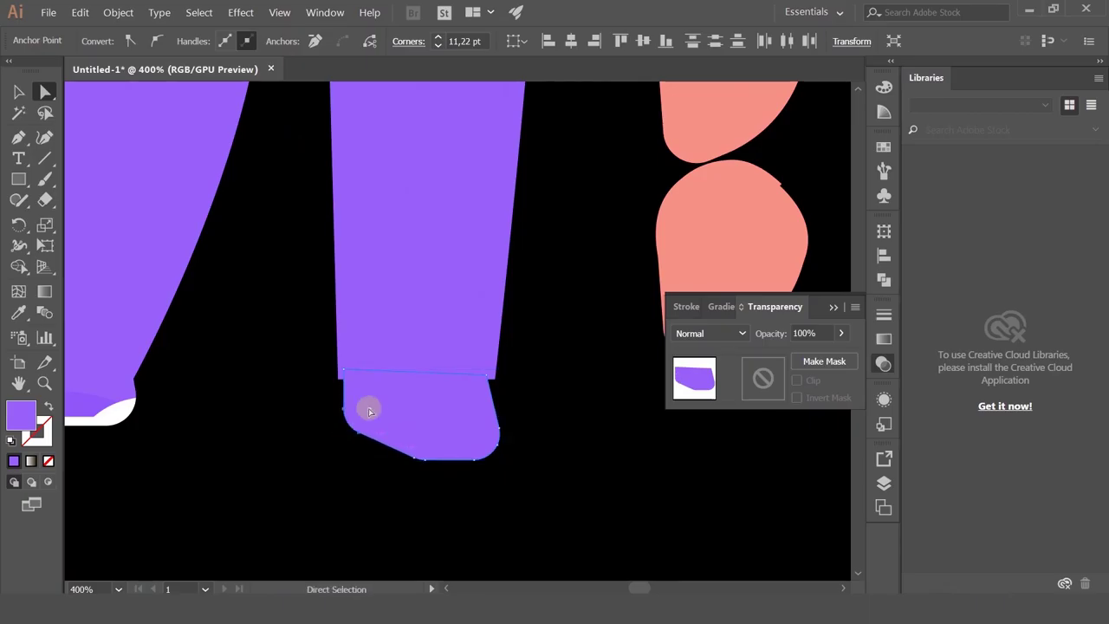
- Round the shoe's lower-left corner slightly more and smooth the shallow bend in its underside
drag(368, 411, 379, 405)
click(329, 445)
scroll(329, 445, down, 3)
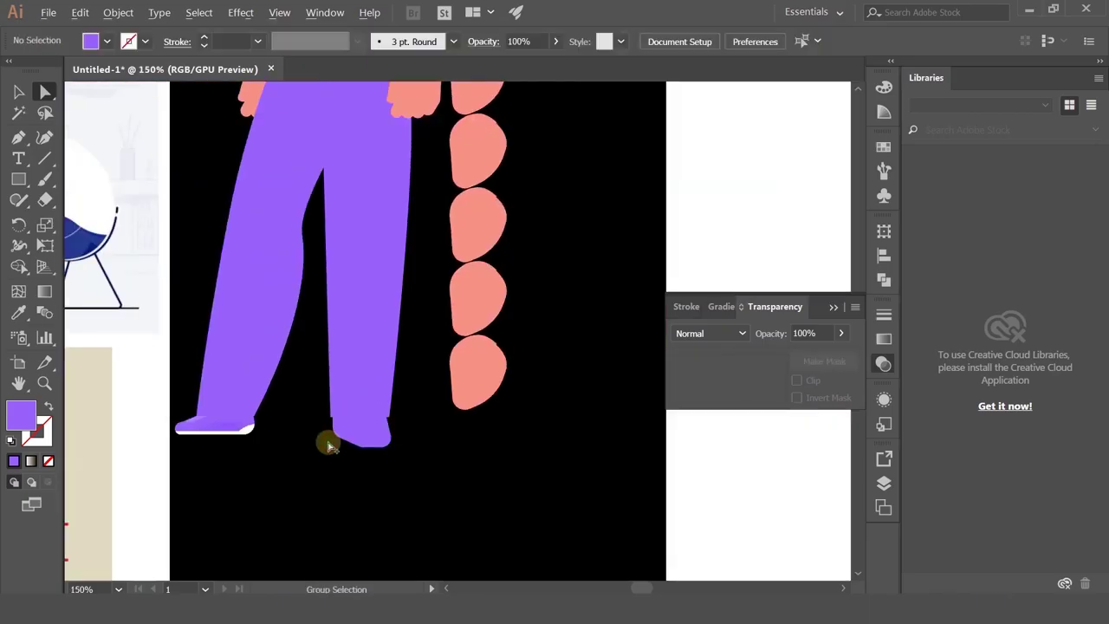
scroll(330, 446, up, 3)
click(252, 413)
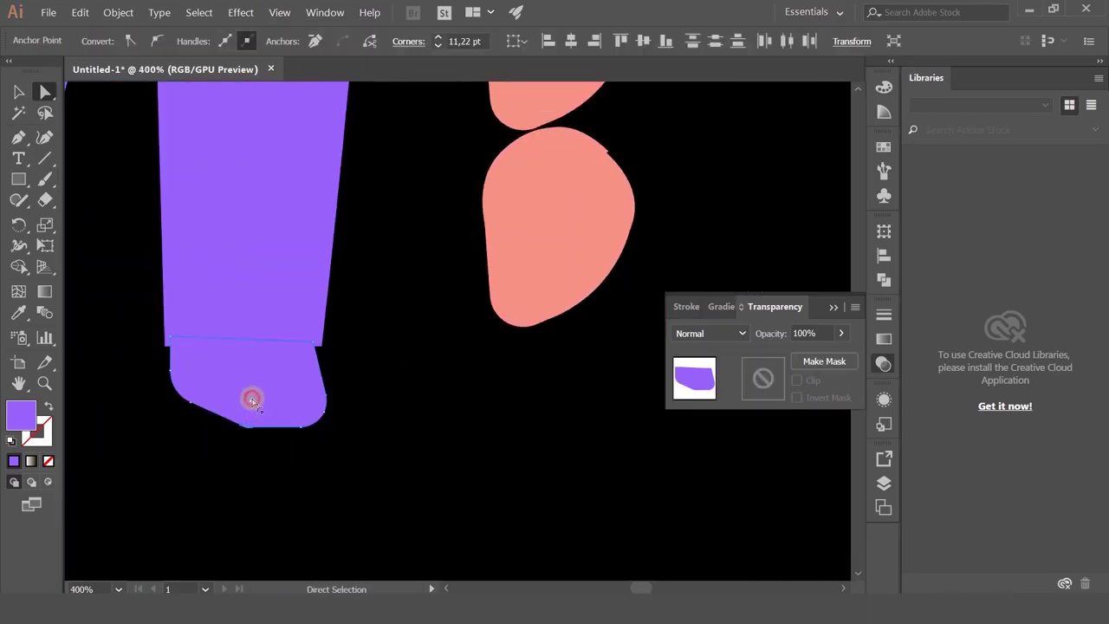
drag(252, 401, 328, 311)
click(376, 412)
scroll(376, 411, down, 4)
scroll(350, 425, up, 1)
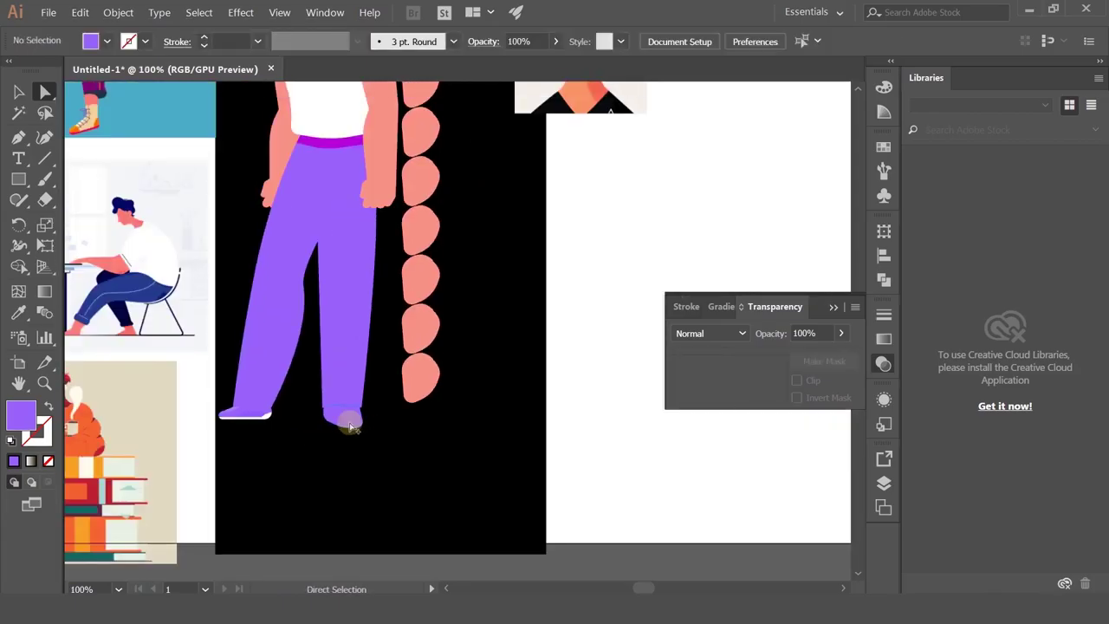
- Move the new shoe slightly upward into the hem of the straight trouser leg
scroll(350, 426, up, 1)
click(18, 91)
scroll(358, 454, up, 2)
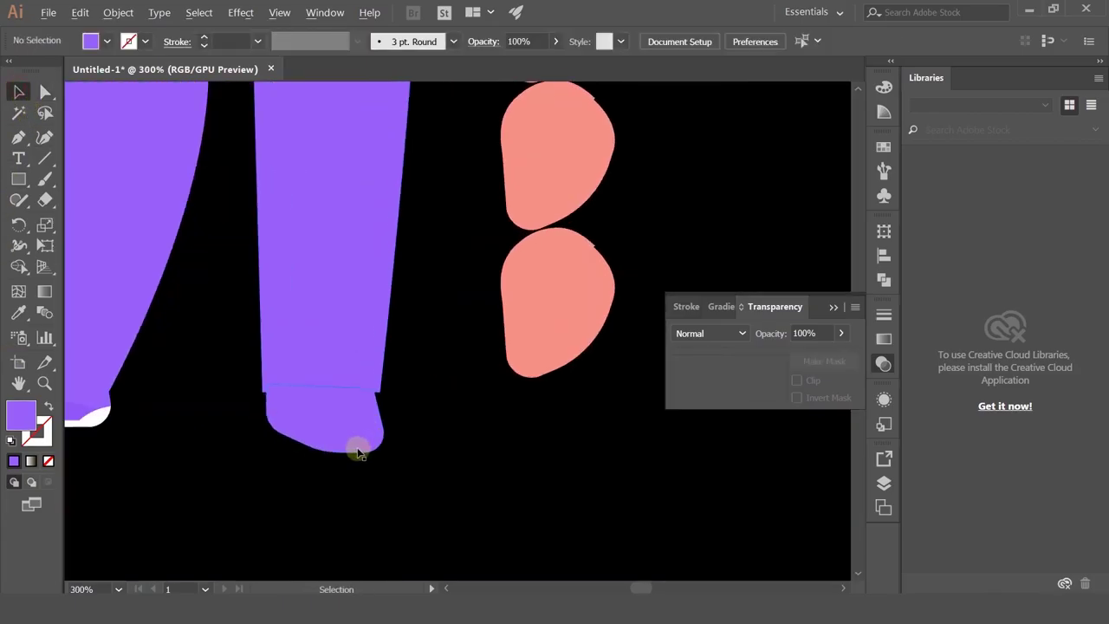
drag(359, 453, 329, 440)
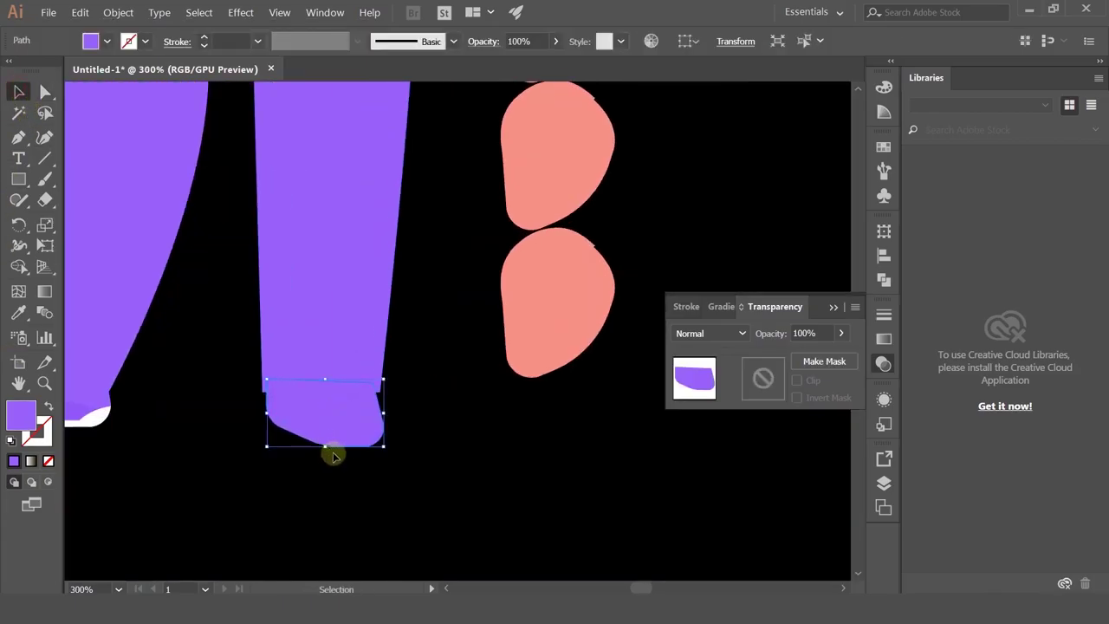
- Review the whole figure's pose, legs and new shoe beside the reference illustrations
scroll(371, 389, down, 3)
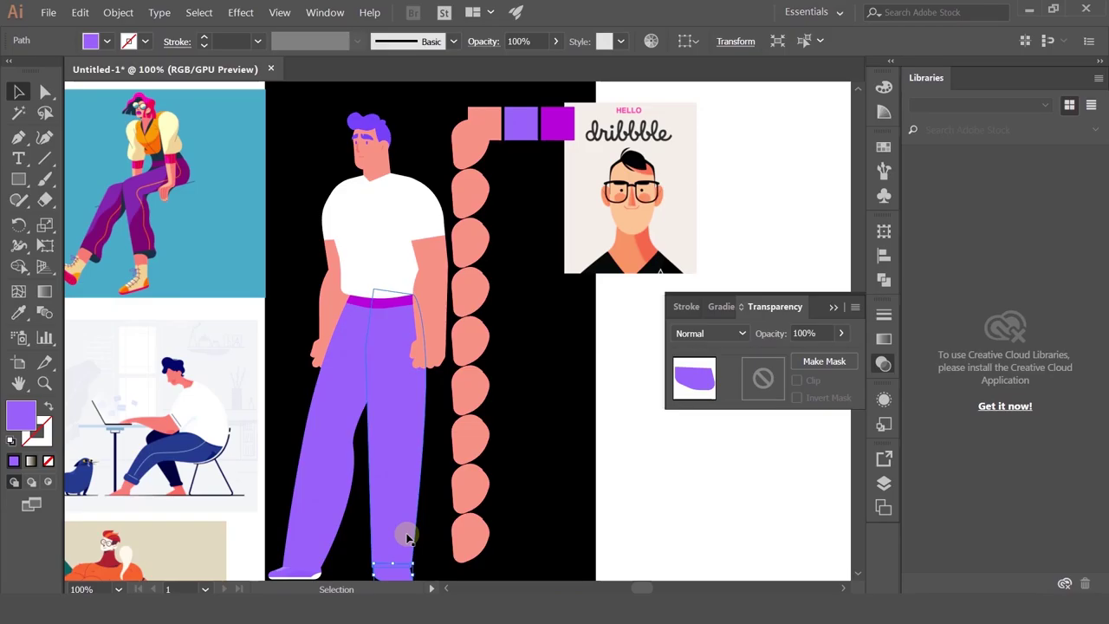
drag(440, 473, 510, 349)
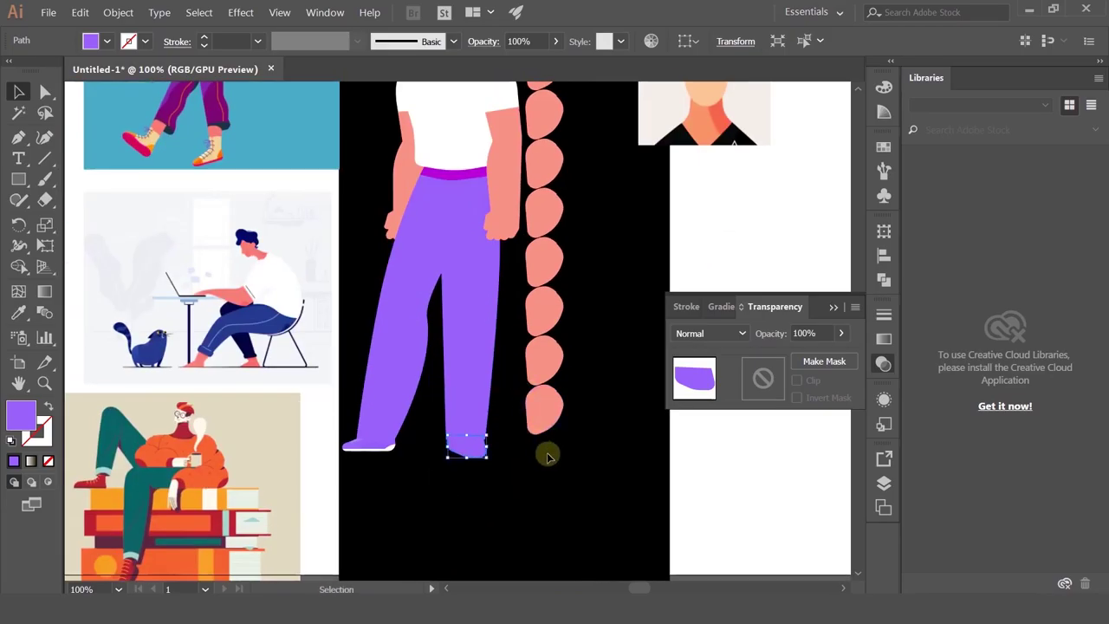
drag(499, 246, 477, 420)
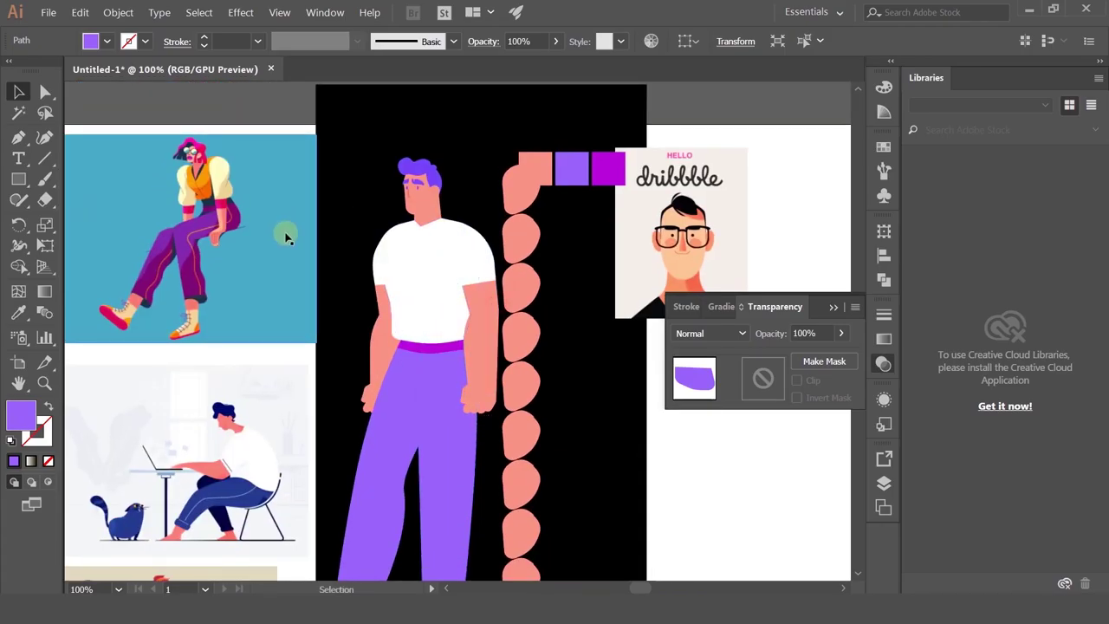
scroll(408, 485, down, 3)
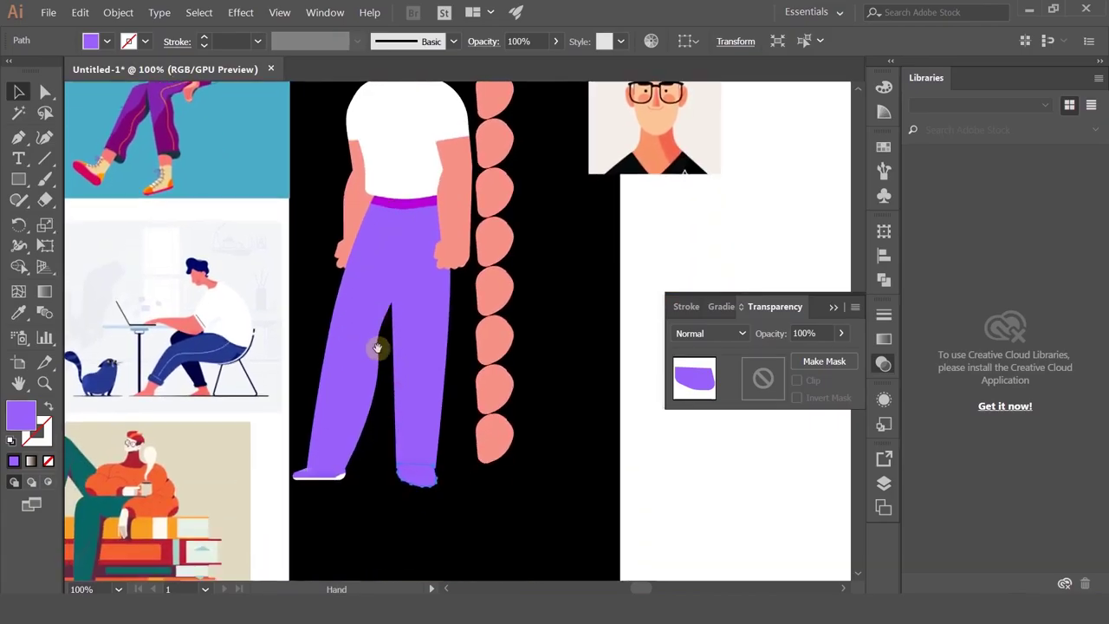
scroll(485, 267, up, 2)
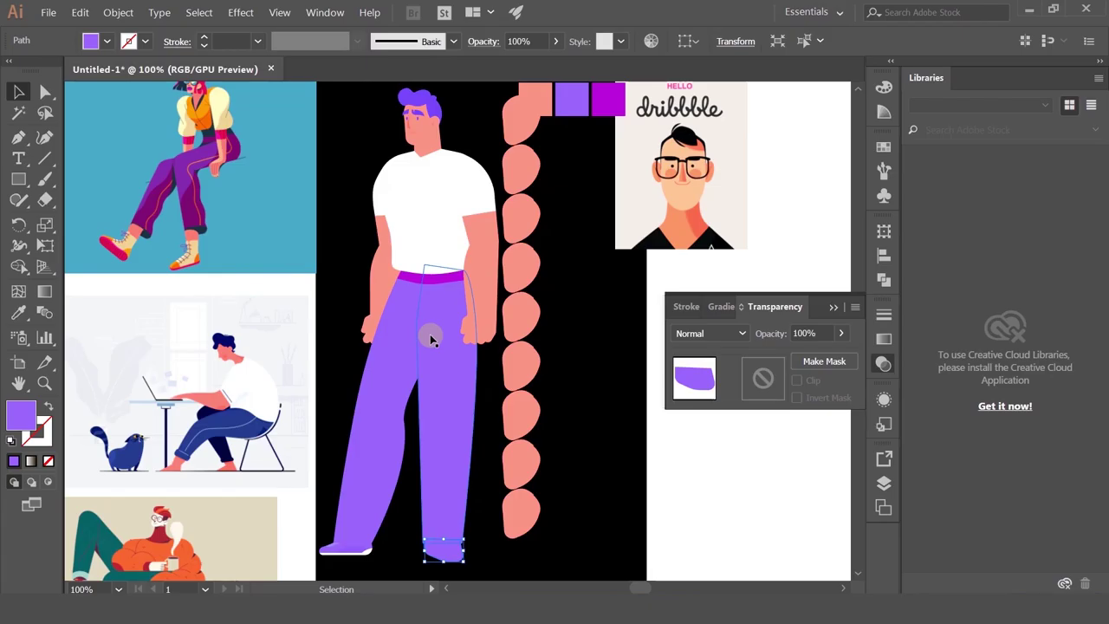
scroll(466, 529, up, 1)
drag(517, 517, 523, 387)
drag(520, 416, 557, 547)
drag(532, 463, 546, 556)
scroll(524, 434, down, 3)
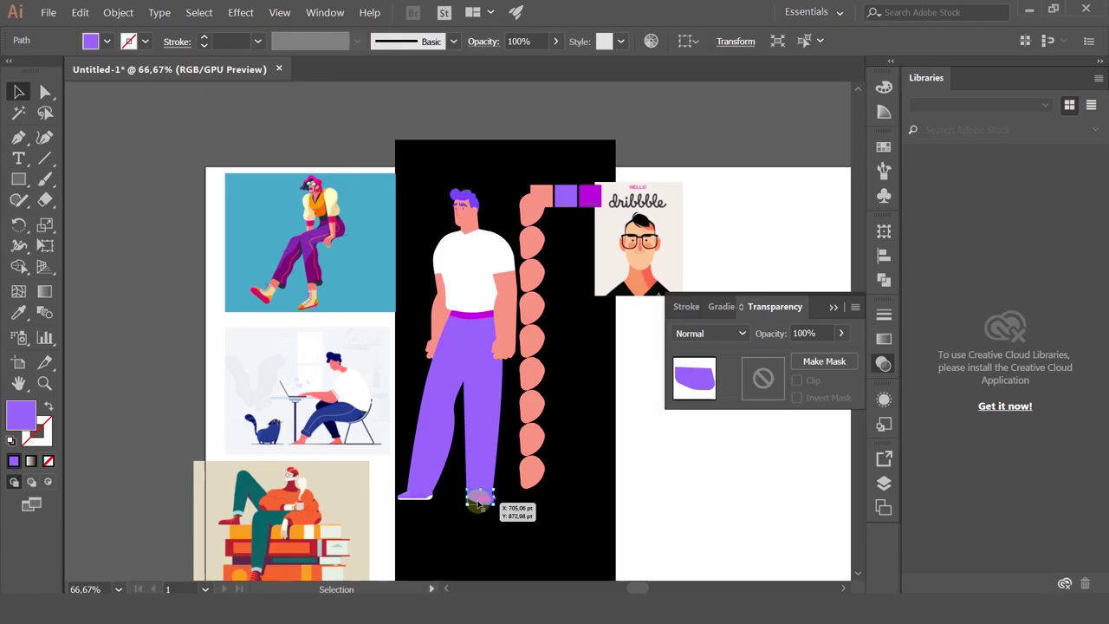
drag(481, 486, 481, 488)
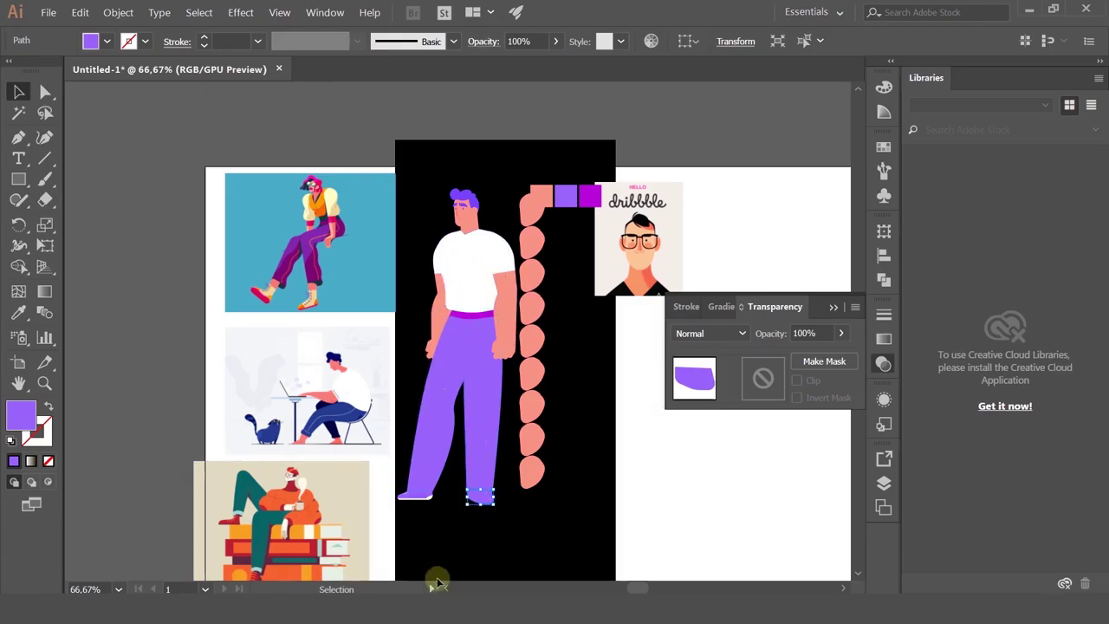
- Draw a closed Pen shape over the new shoe's lower part, its upper edge sloping down from the left side and running level rightward
scroll(510, 567, up, 4)
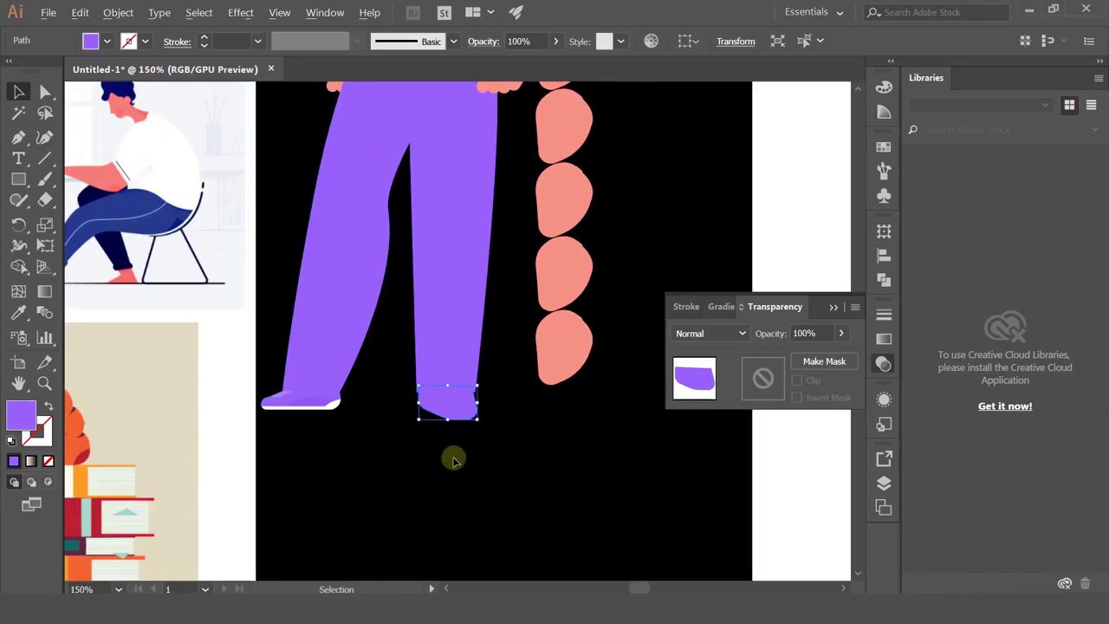
click(501, 405)
click(431, 416)
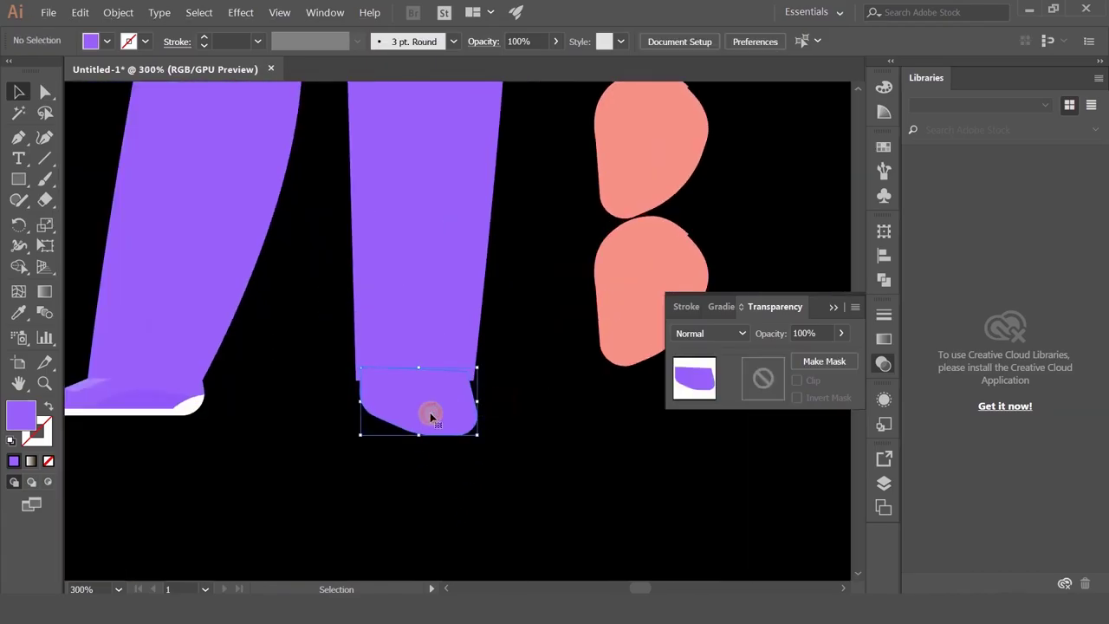
key(space)
drag(48, 225, 74, 241)
click(18, 137)
scroll(454, 440, up, 1)
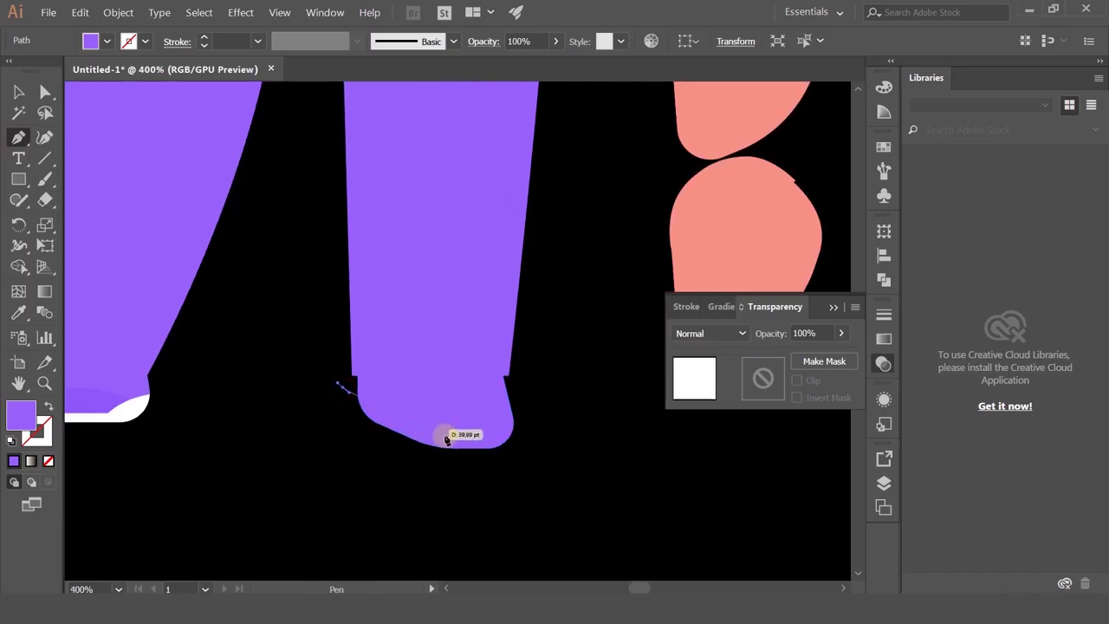
click(349, 390)
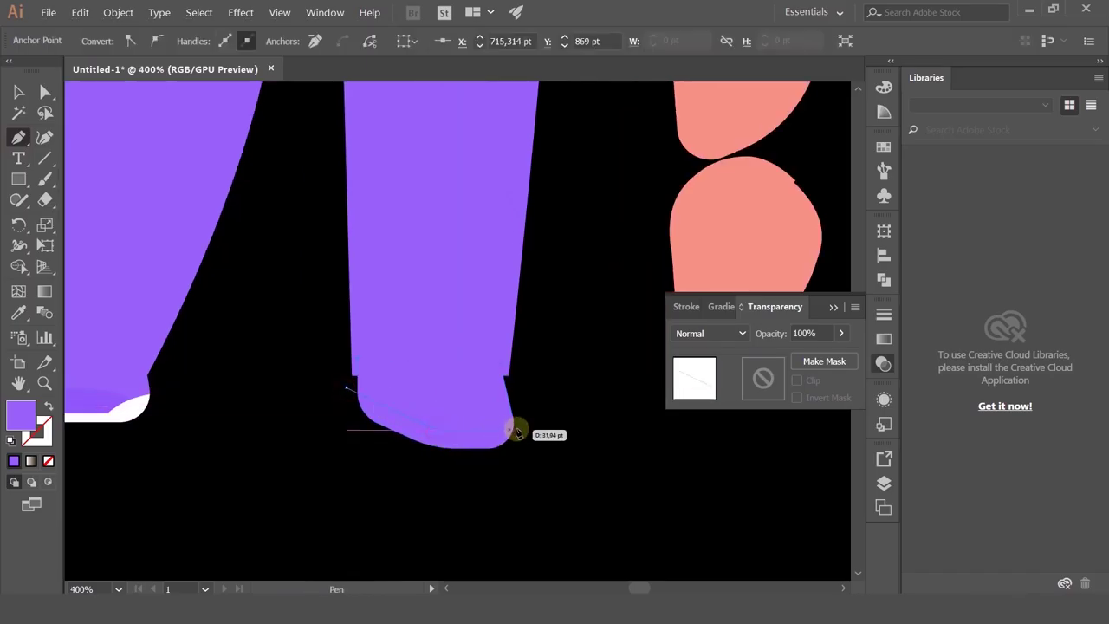
click(508, 479)
click(260, 453)
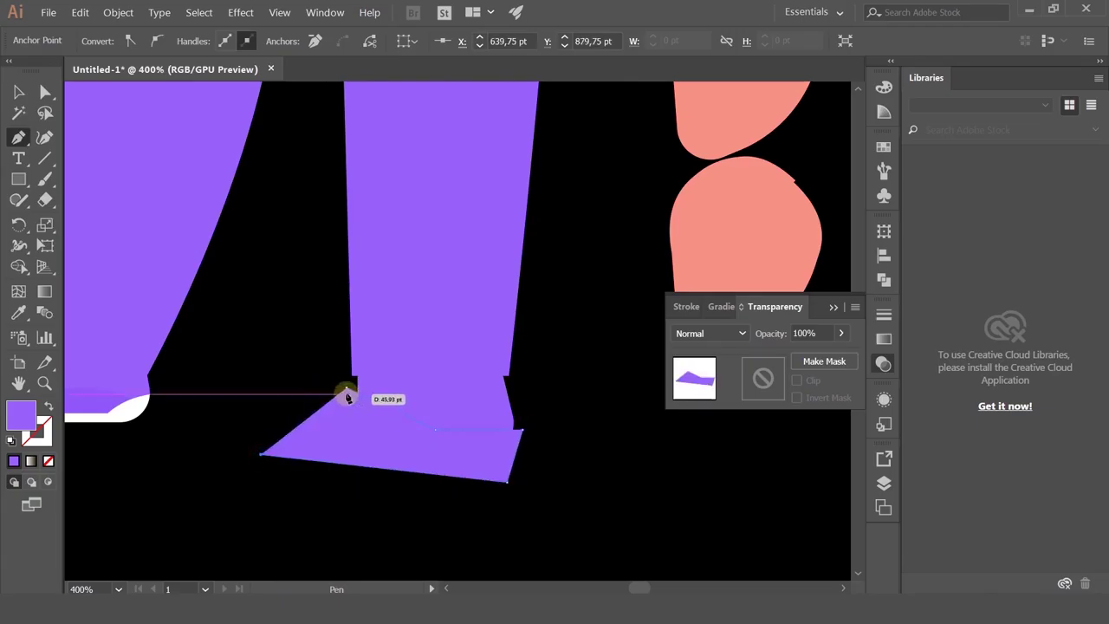
click(346, 389)
- Intersect the new shoe with the shape drawn over it to produce the narrow sole strip
click(17, 90)
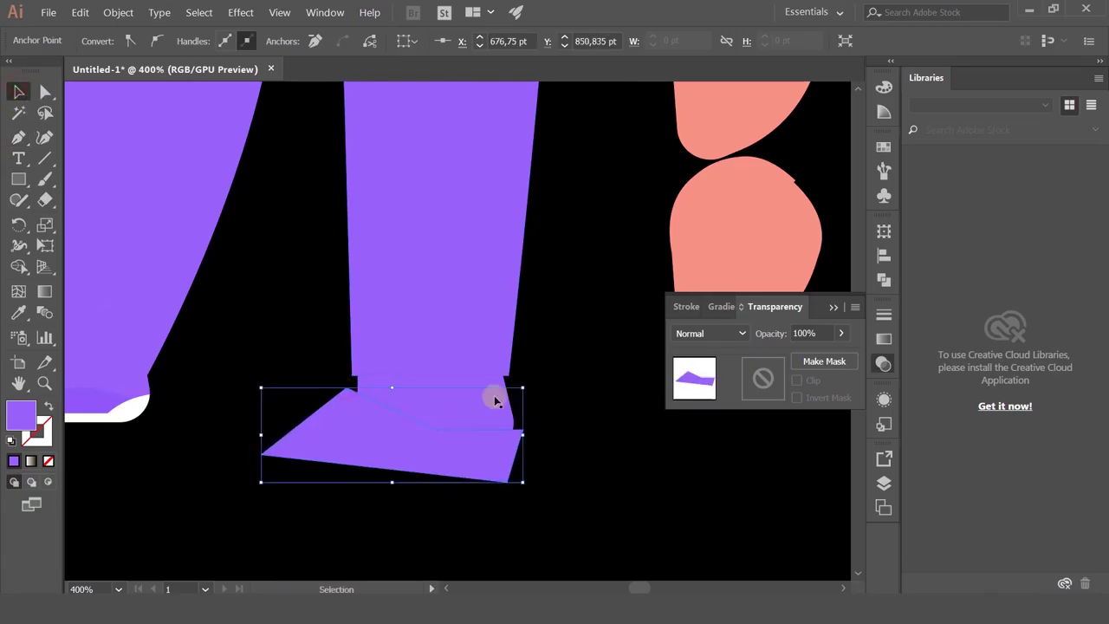
click(485, 398)
shift+click(317, 451)
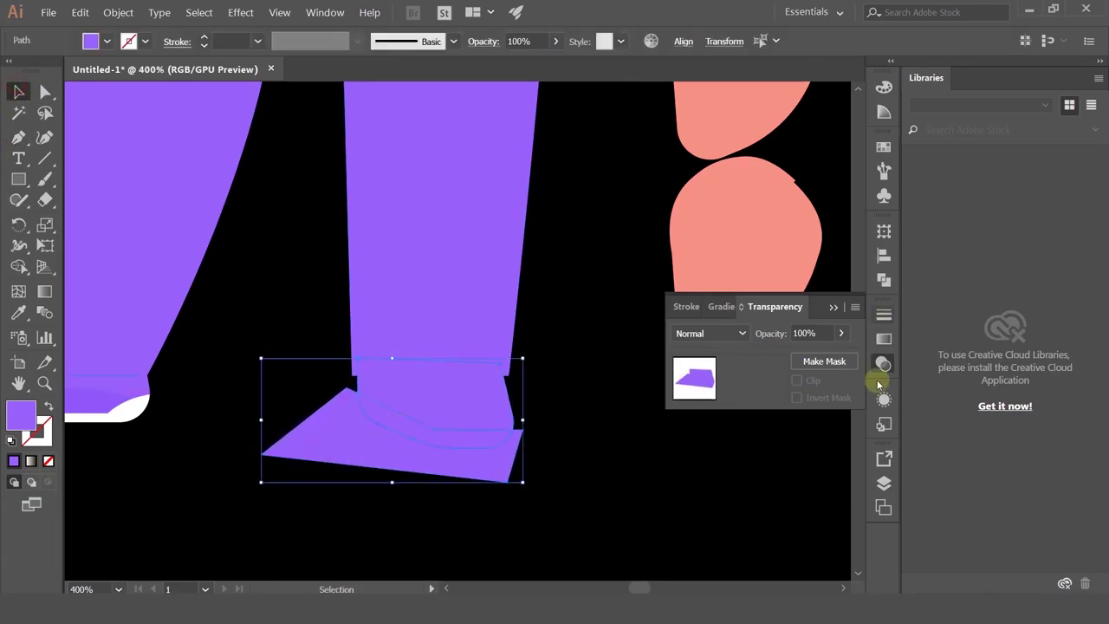
click(883, 279)
click(745, 267)
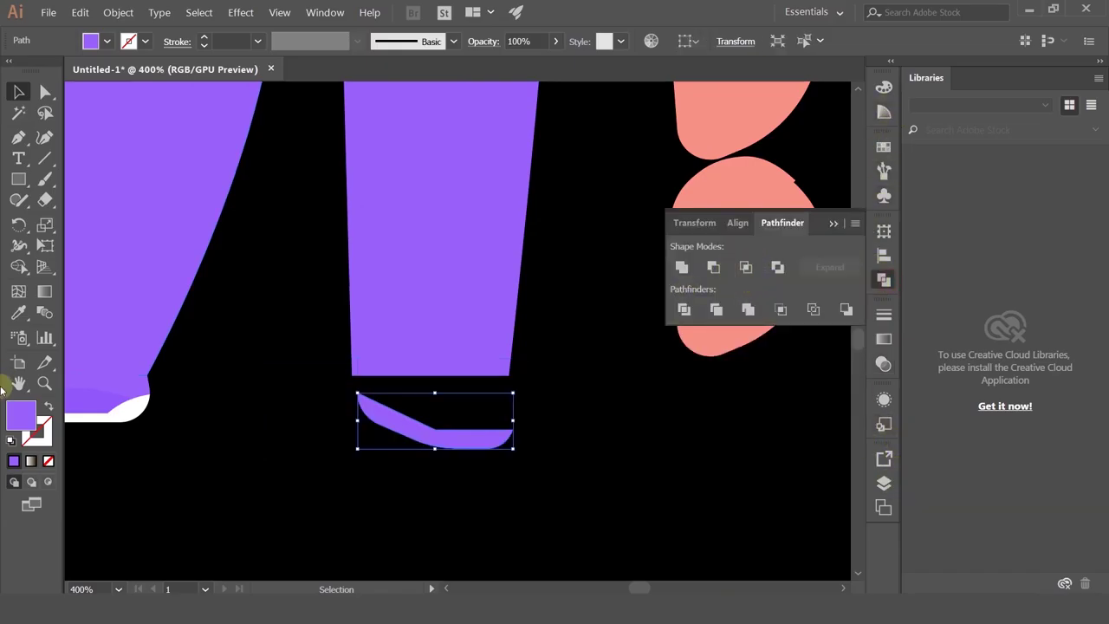
- Fill the new shoe's sole strip with the other sole's white and restore the purple shoe body behind it
click(18, 313)
click(126, 401)
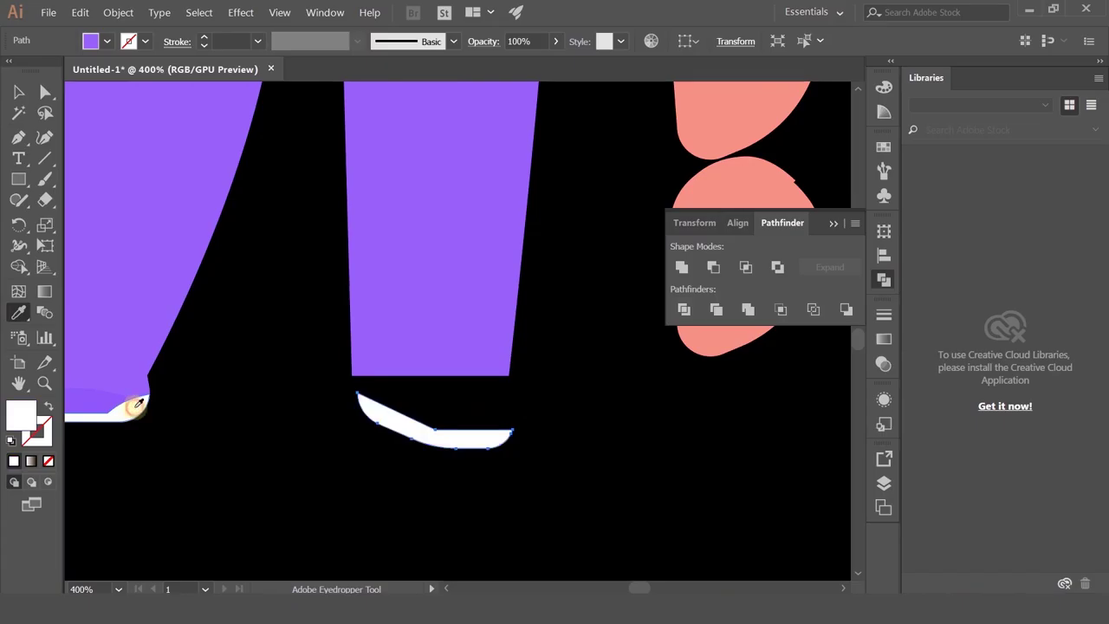
click(18, 92)
key(ctrl+z)
key(ctrl+z)
key(ctrl+shift+z)
key(ctrl+shift+z)
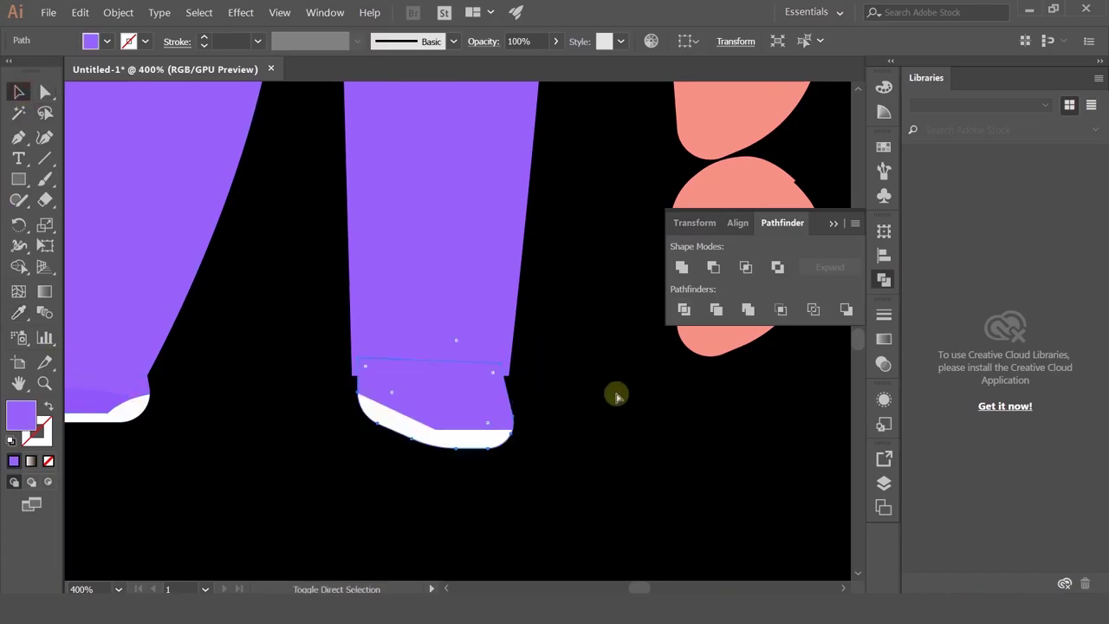
- Try rounding the bend in the white sole's upper edge to a radius of about 31 pt
click(45, 92)
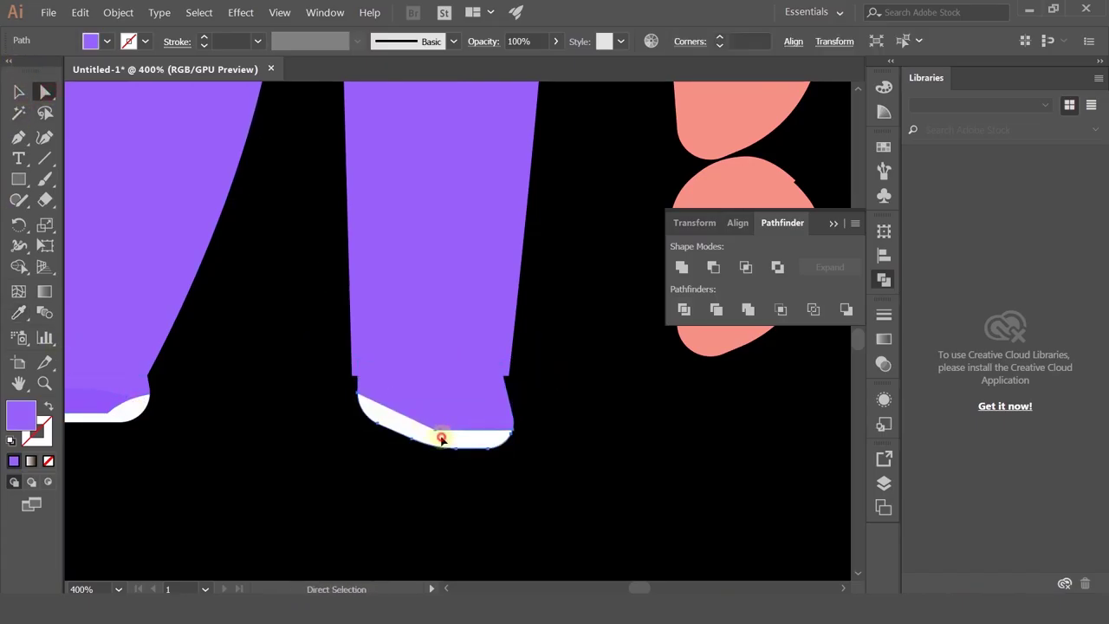
click(441, 438)
drag(440, 425, 480, 364)
key(ctrl+z)
click(439, 471)
click(441, 421)
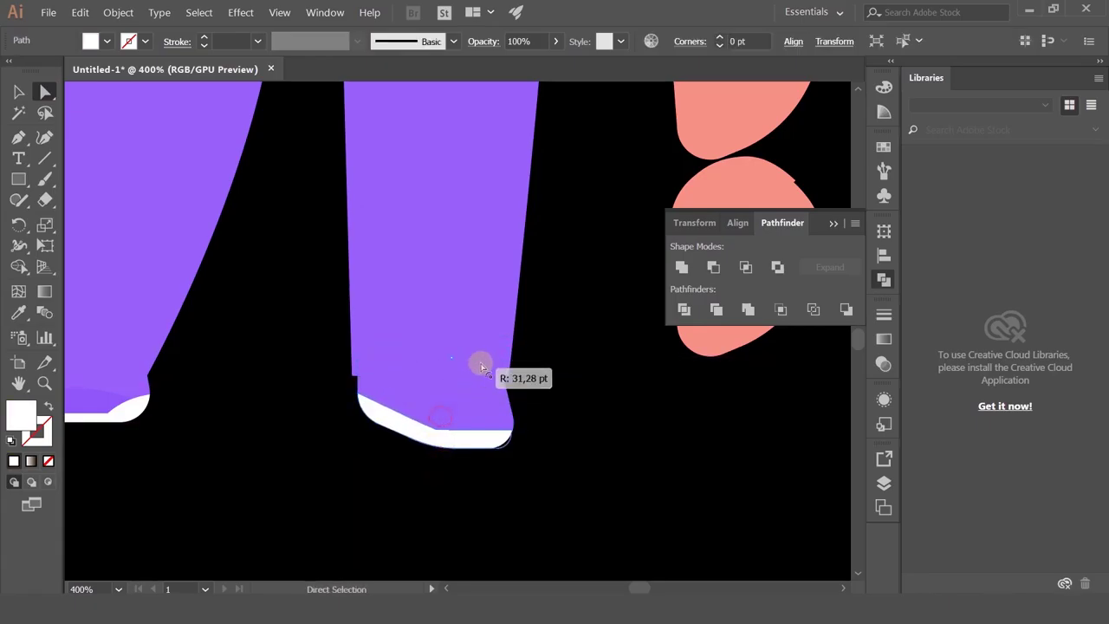
click(611, 447)
key(ctrl+z)
- Try larger corner radii of about 56 and 47 pt on the sole's upper bend and adjust its rounded lower corner
scroll(453, 430, up, 2)
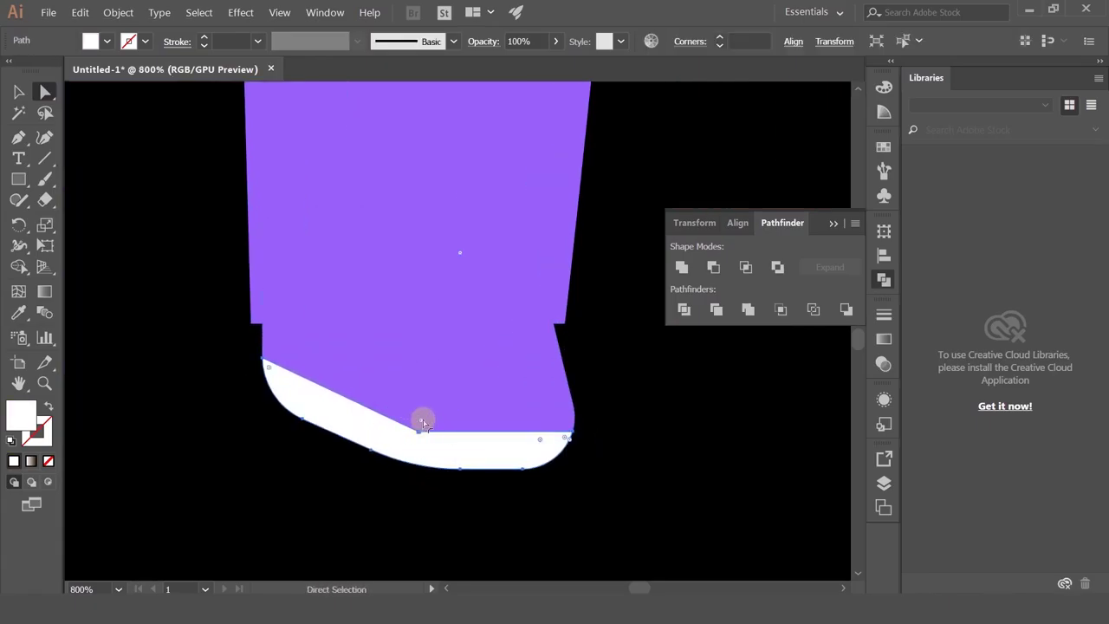
drag(422, 420, 598, 221)
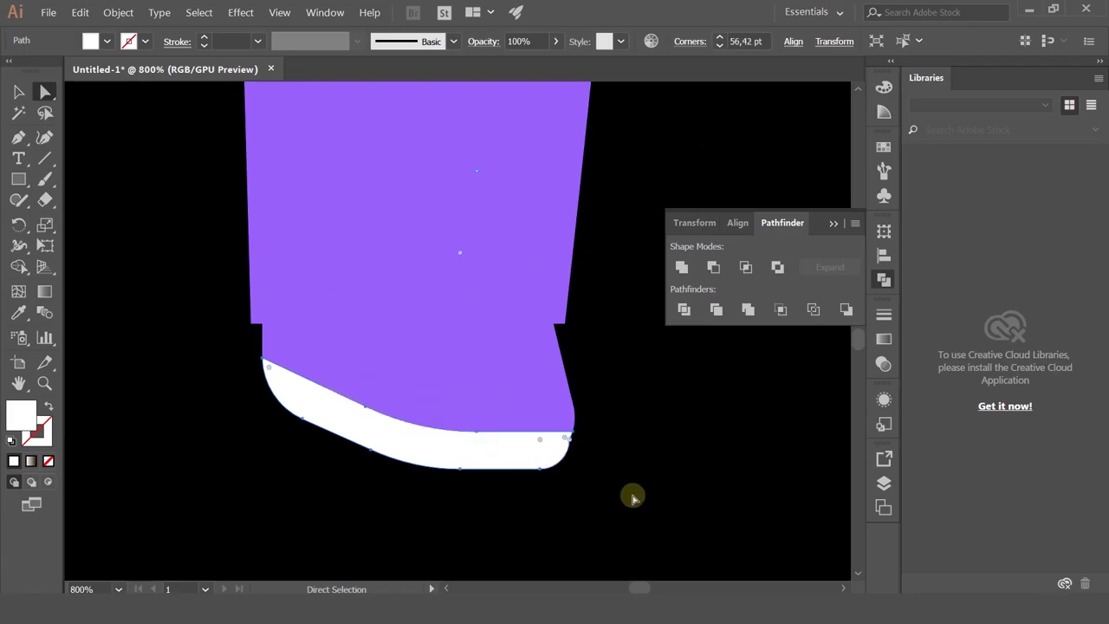
click(633, 499)
key(ctrl+z)
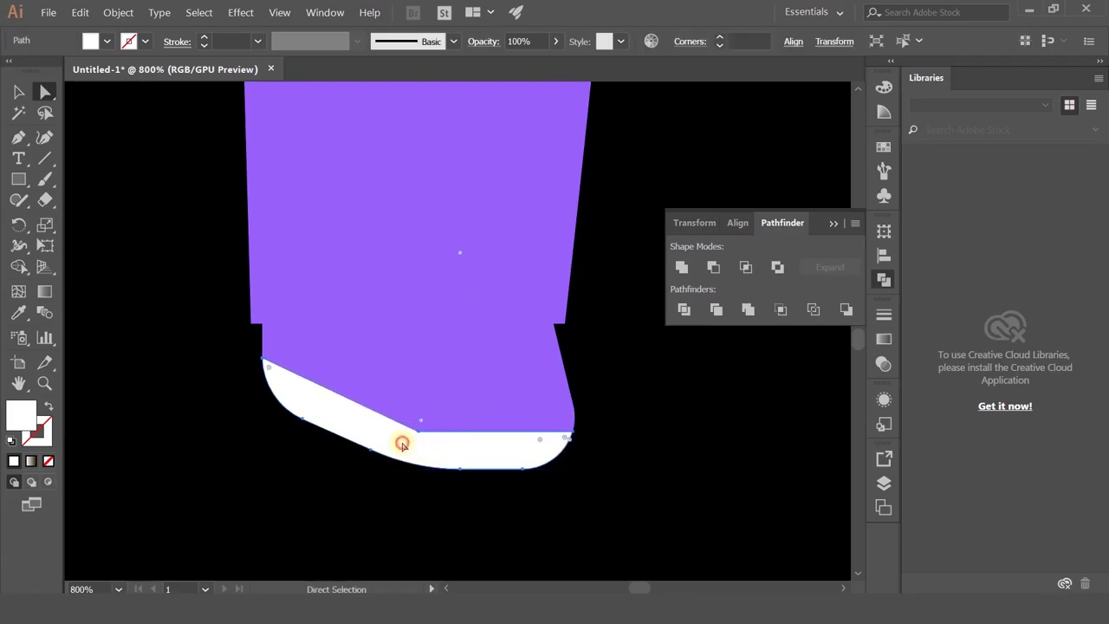
click(419, 432)
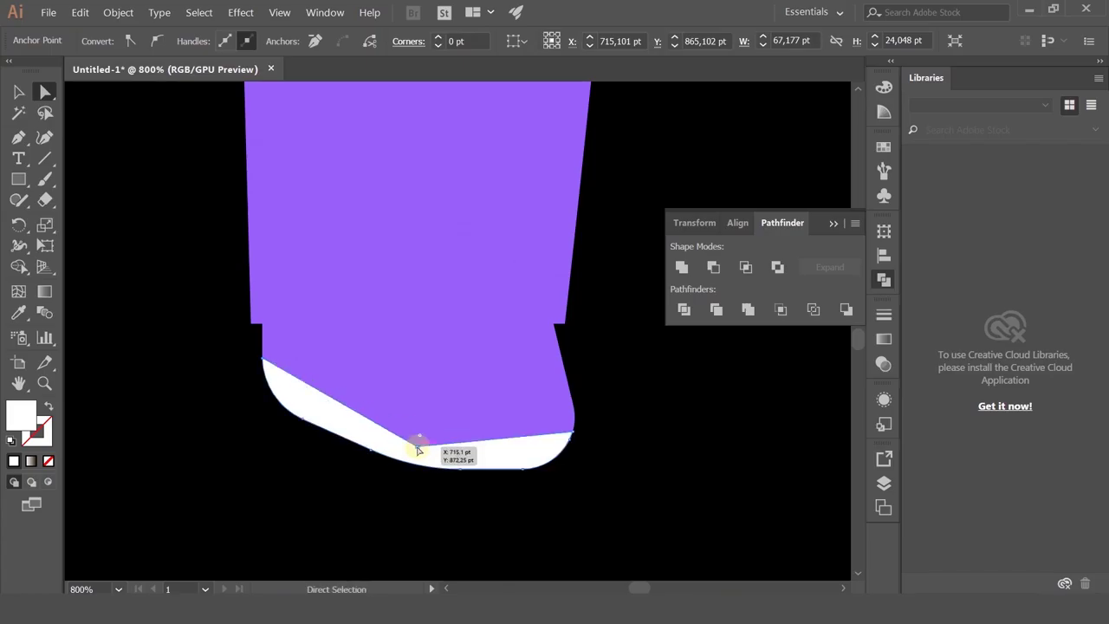
drag(422, 423, 563, 191)
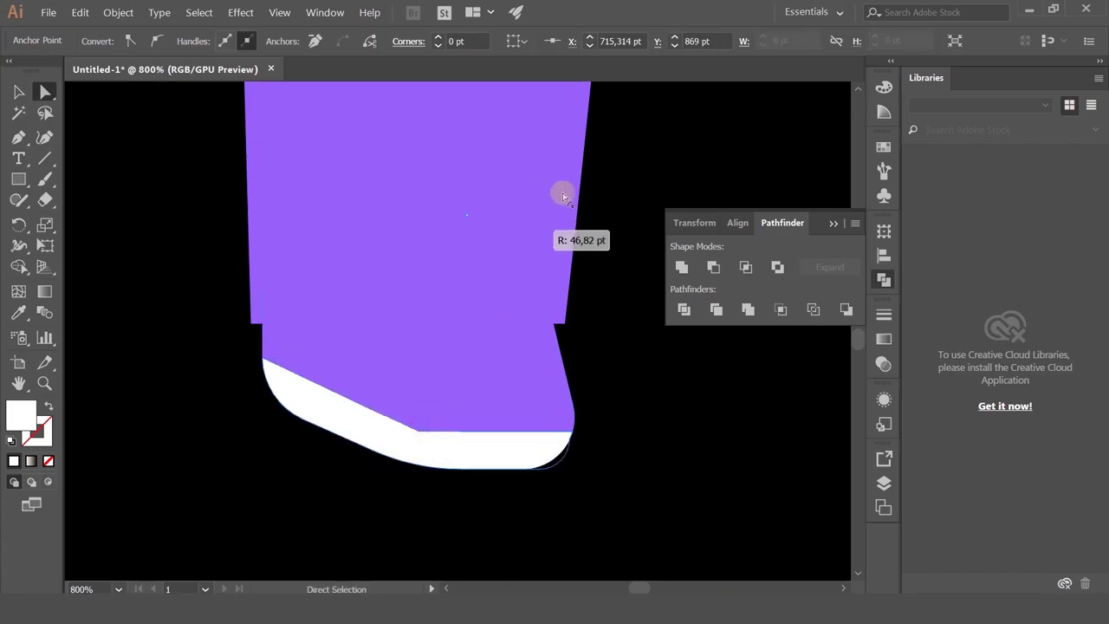
click(540, 447)
drag(540, 441, 477, 341)
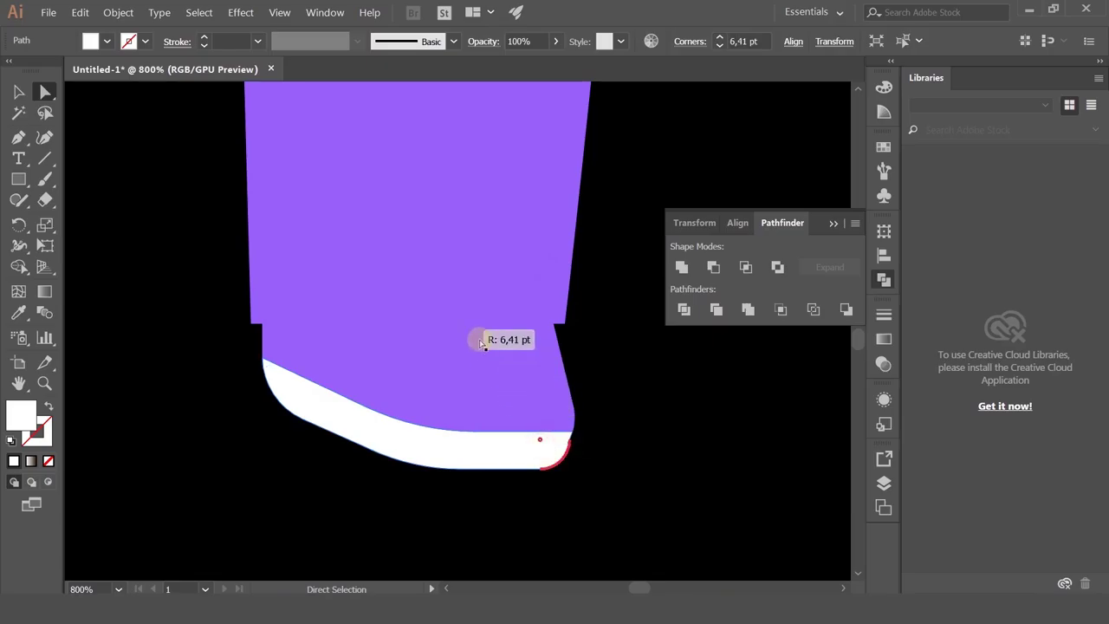
ctrl+click(603, 445)
- Convert the bend in the sole's upper edge to a smooth anchor point, so the edge curves gently across the shoe
click(417, 428)
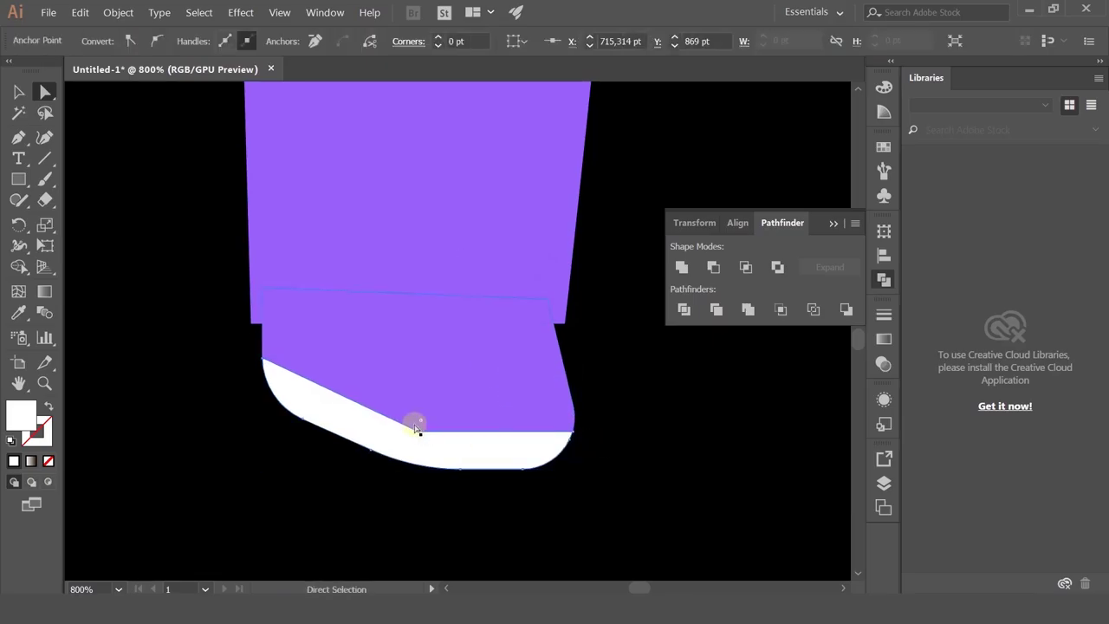
click(18, 137)
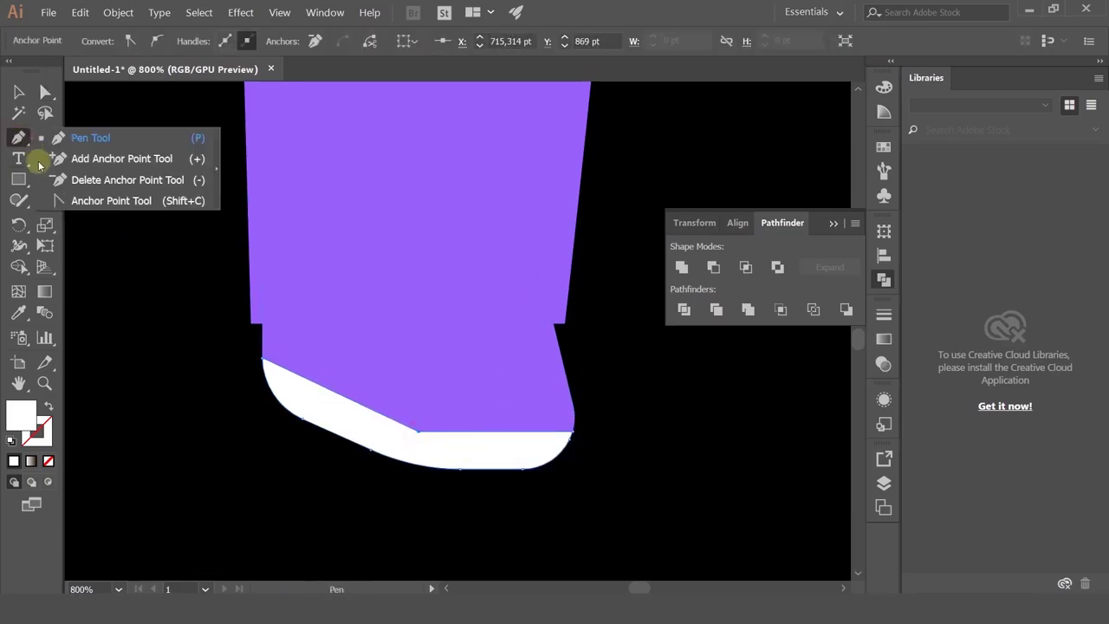
click(78, 200)
drag(418, 431, 369, 422)
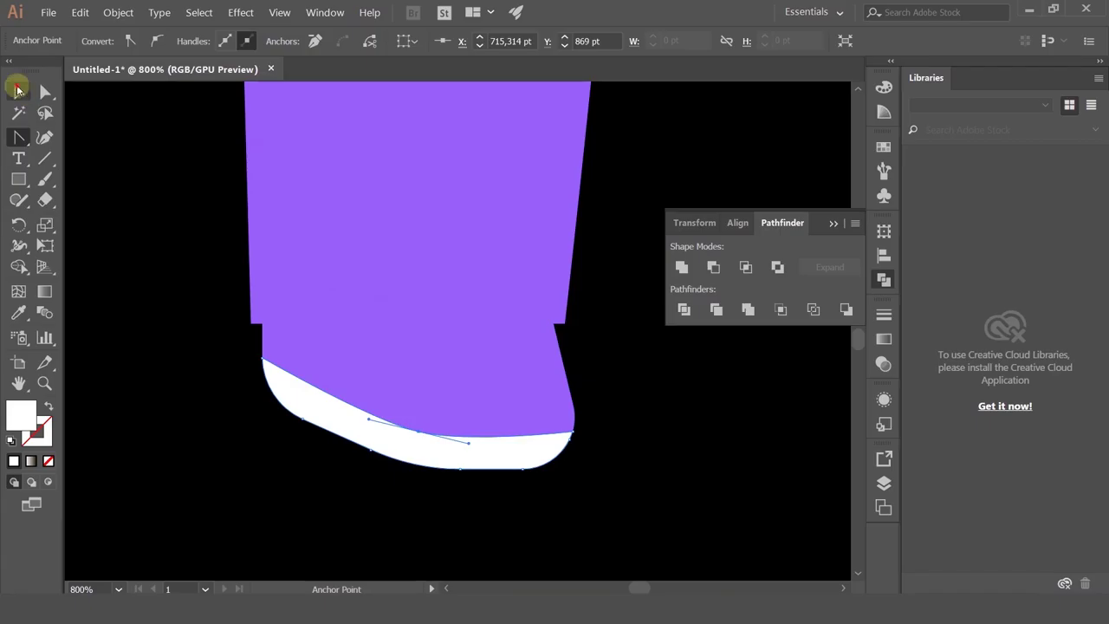
click(17, 89)
click(170, 250)
scroll(267, 338, down, 4)
drag(250, 324, 356, 425)
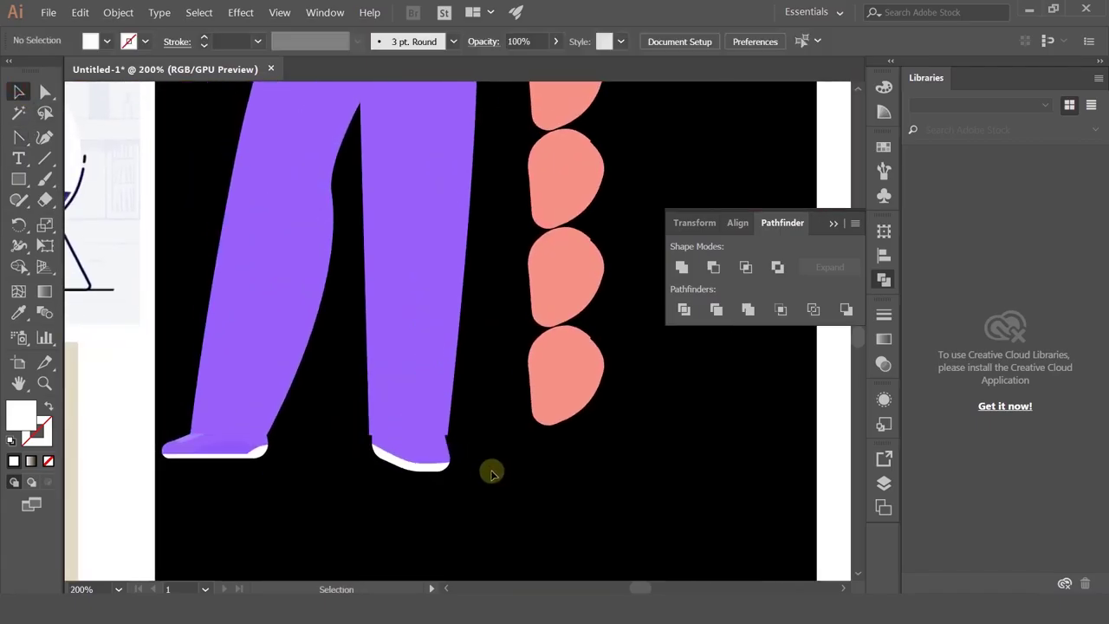
- Draw a closed four-sided Pen shape on the new shoe's upper part, just below the trouser hem, for a highlight
scroll(445, 463, up, 2)
drag(18, 139, 90, 147)
click(366, 404)
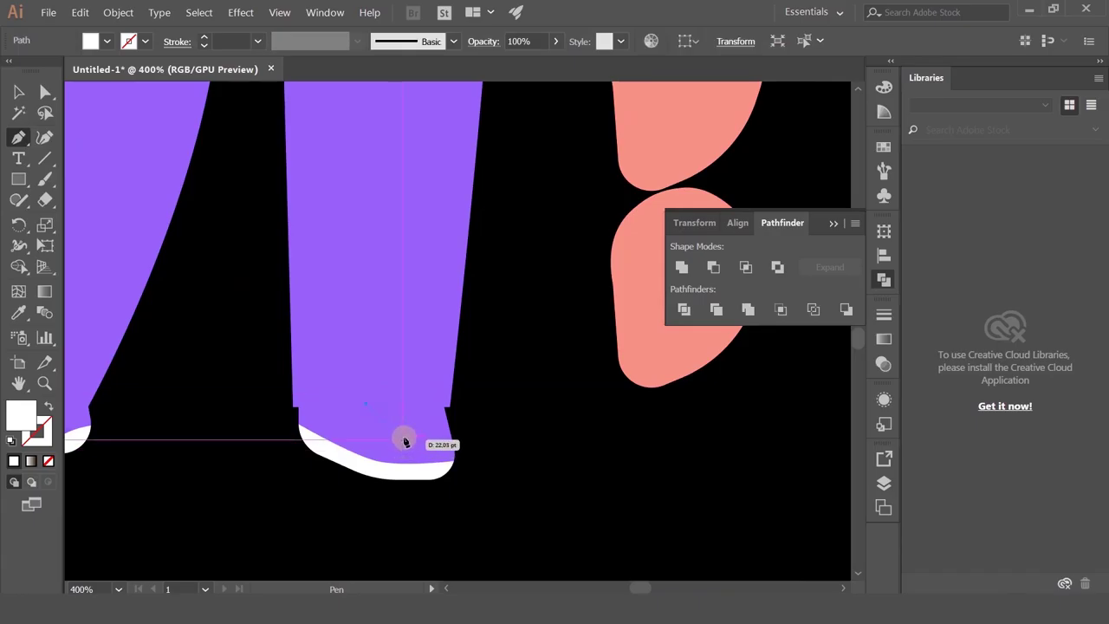
click(404, 436)
click(431, 435)
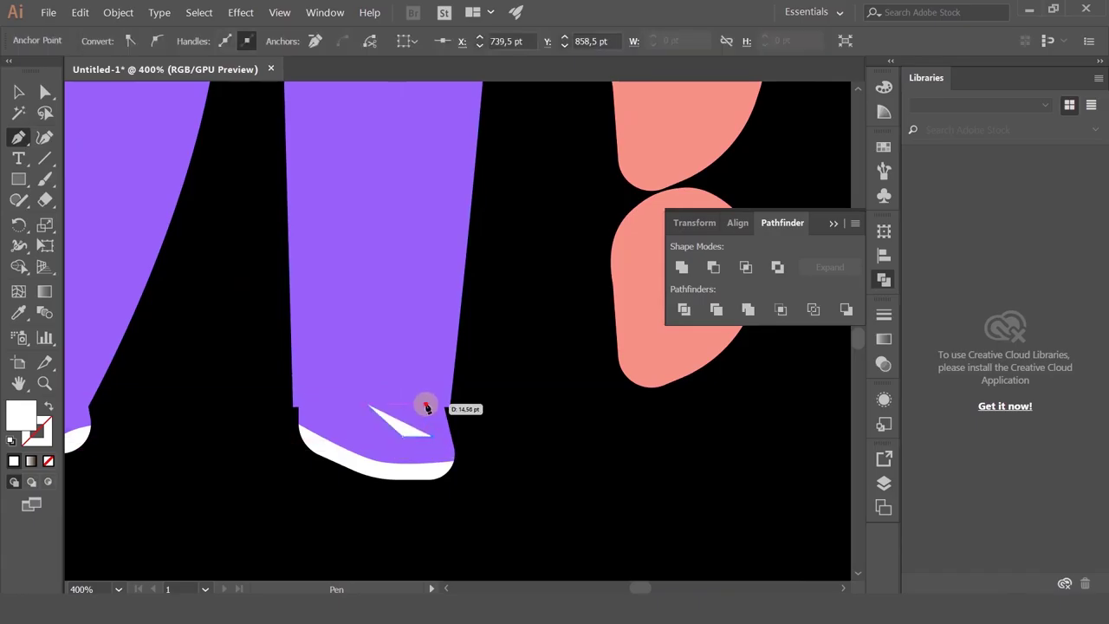
click(425, 405)
click(367, 405)
- Fill the four-sided patch with the light purple highlight colour sampled from the other shoe
drag(261, 410, 459, 403)
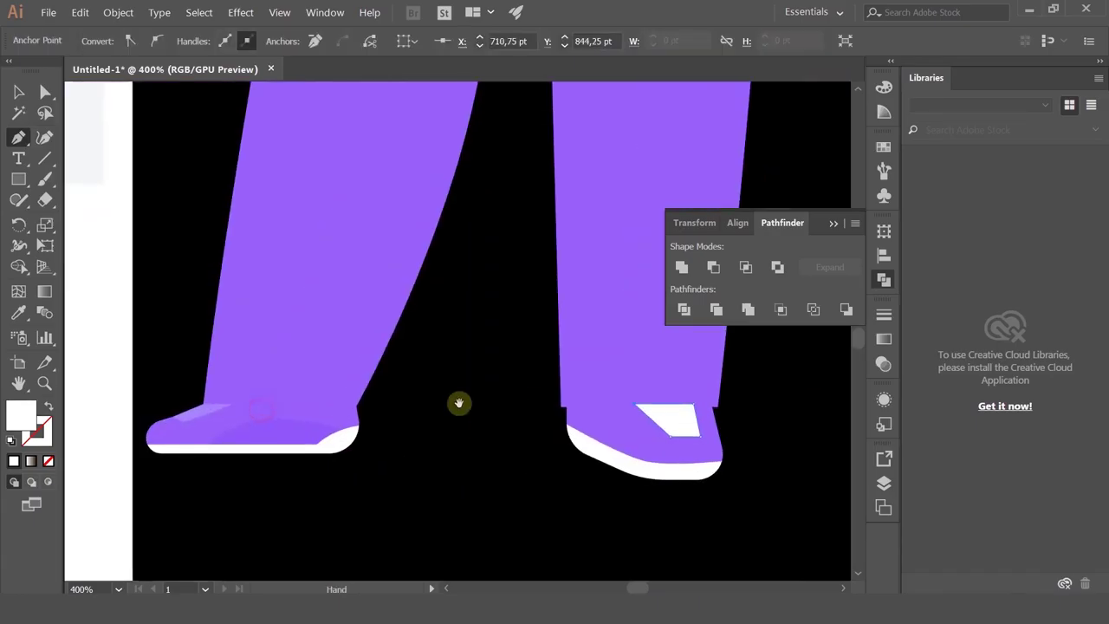
click(18, 312)
click(204, 405)
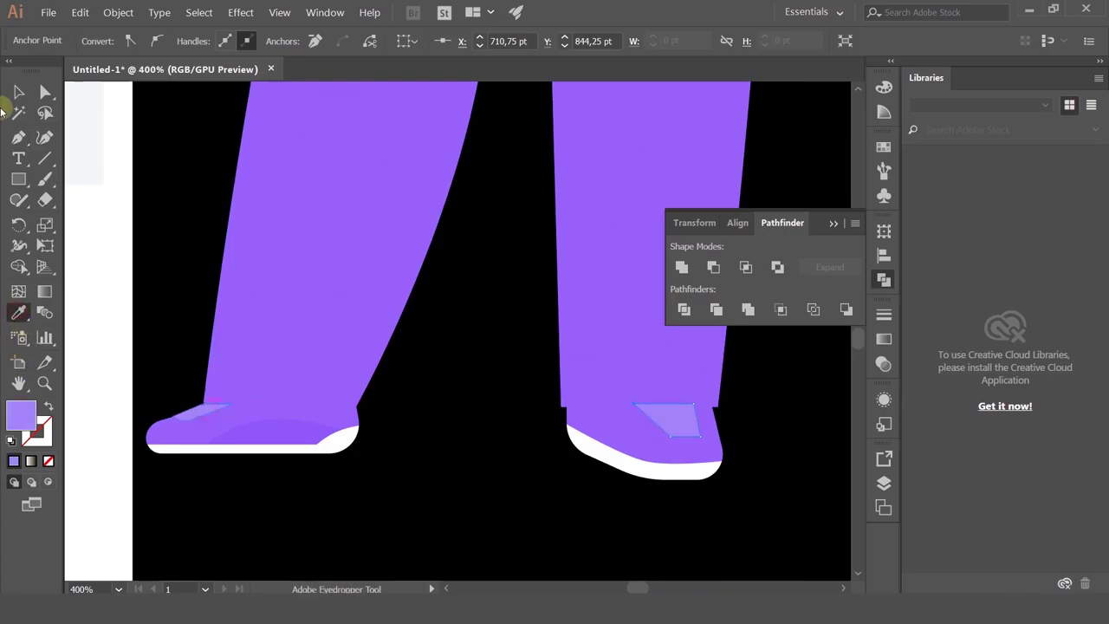
click(17, 93)
click(575, 537)
- Lower the highlight's two upper anchor points slightly to line up with the trouser hem
drag(579, 537, 396, 525)
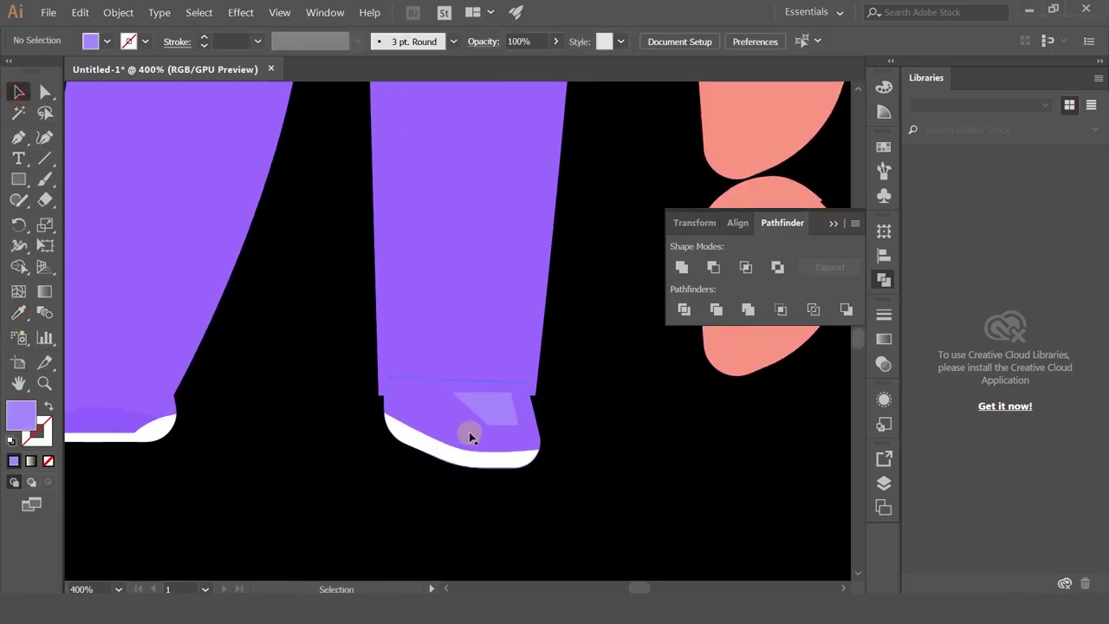
scroll(479, 426, up, 2)
click(521, 389)
click(45, 92)
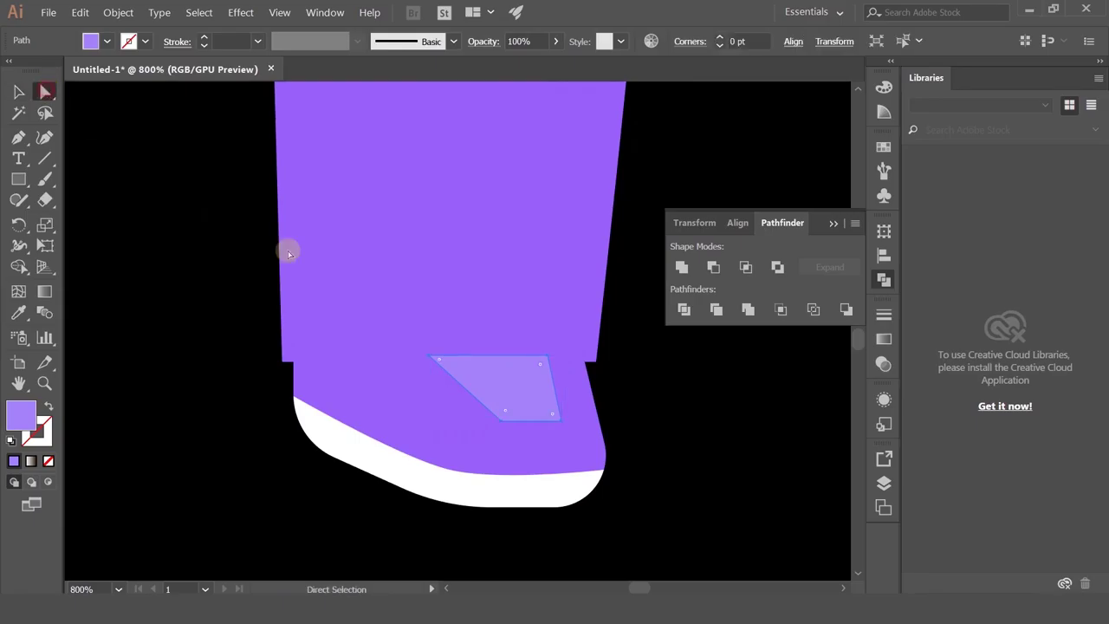
click(439, 362)
drag(431, 357, 430, 357)
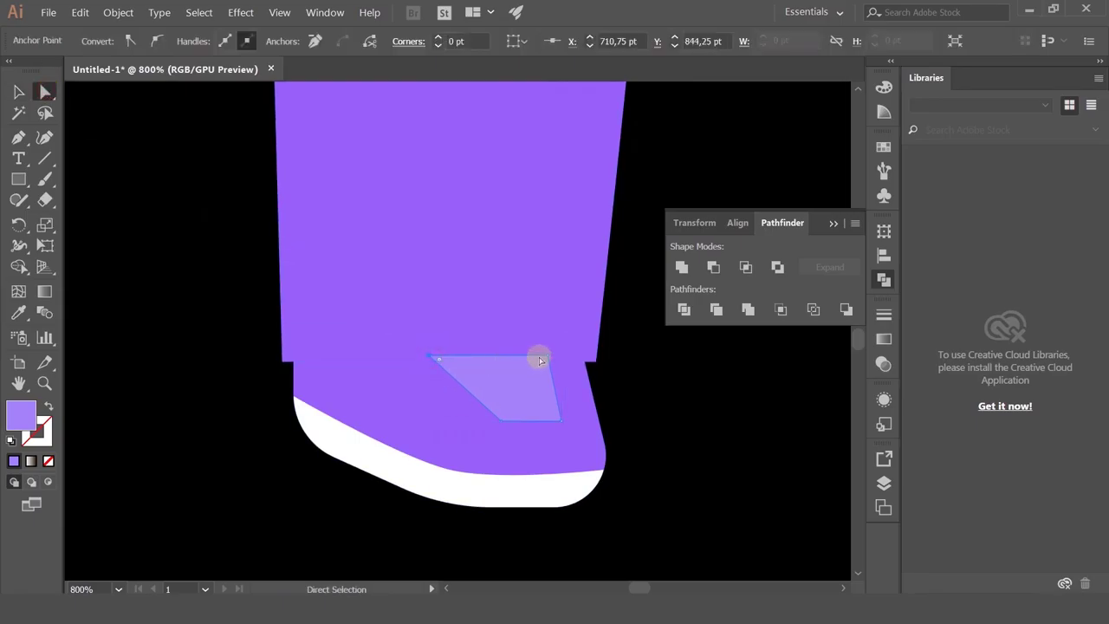
shift+click(549, 357)
drag(550, 356, 549, 363)
click(665, 422)
- Round the highlight patch's two lower corners to a radius of 2,75 pt
scroll(665, 422, down, 5)
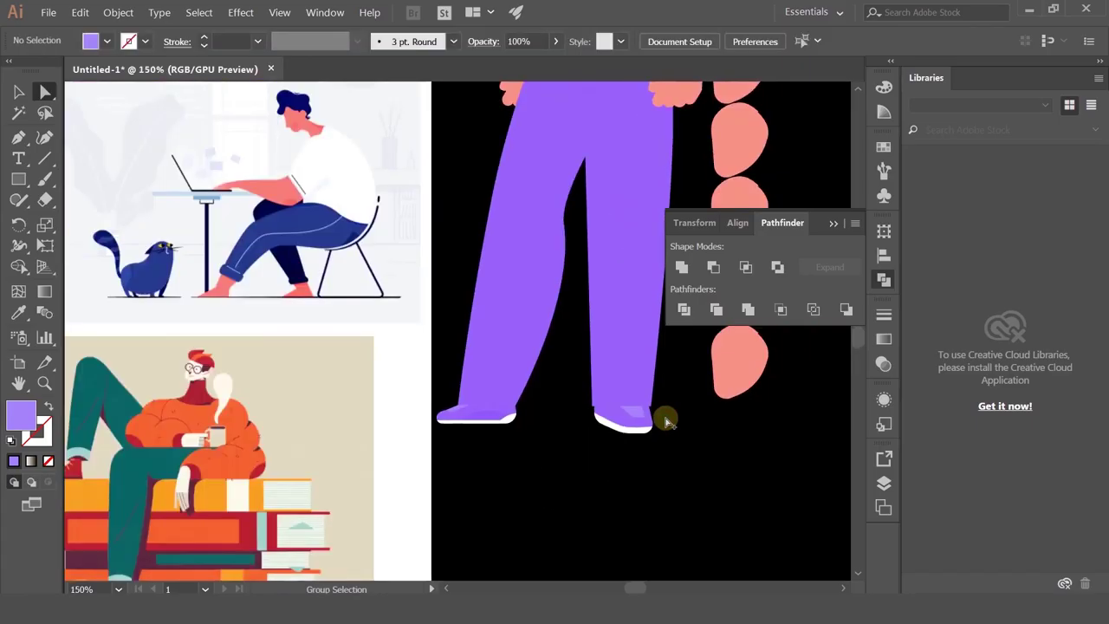
scroll(666, 421, up, 3)
scroll(612, 418, up, 1)
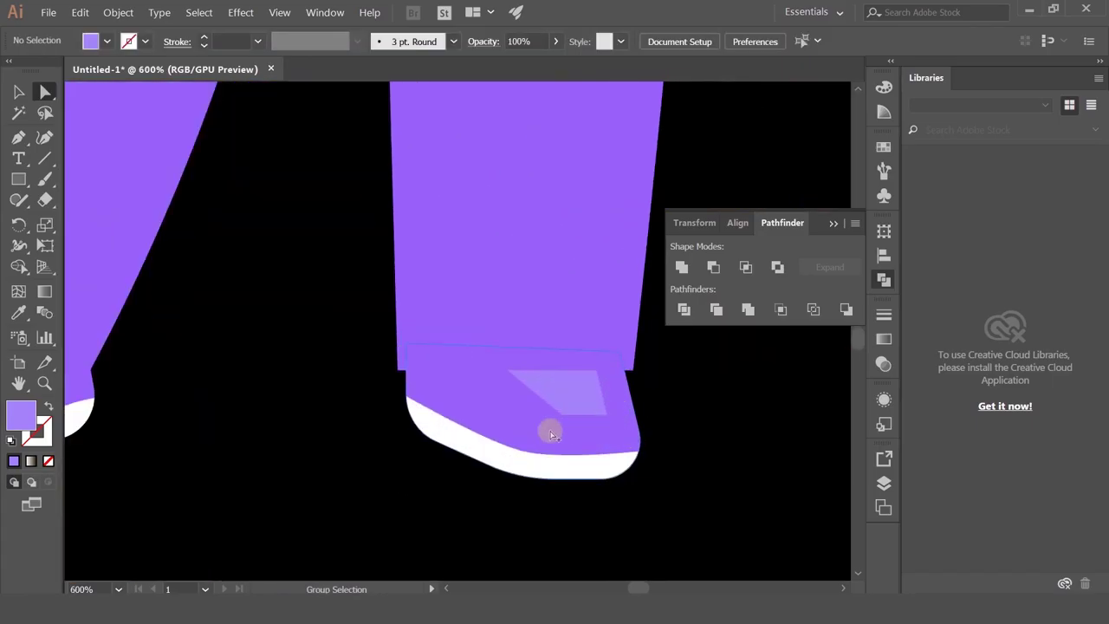
click(581, 397)
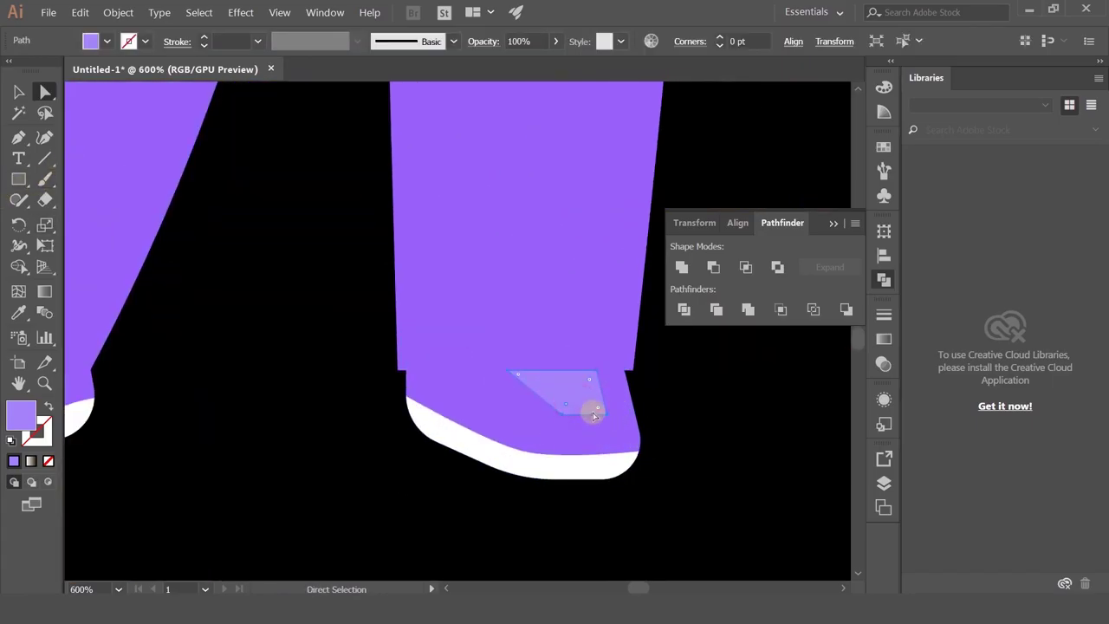
drag(532, 380, 533, 382)
drag(598, 407, 579, 392)
key(ctrl+z)
drag(564, 406, 626, 421)
click(725, 424)
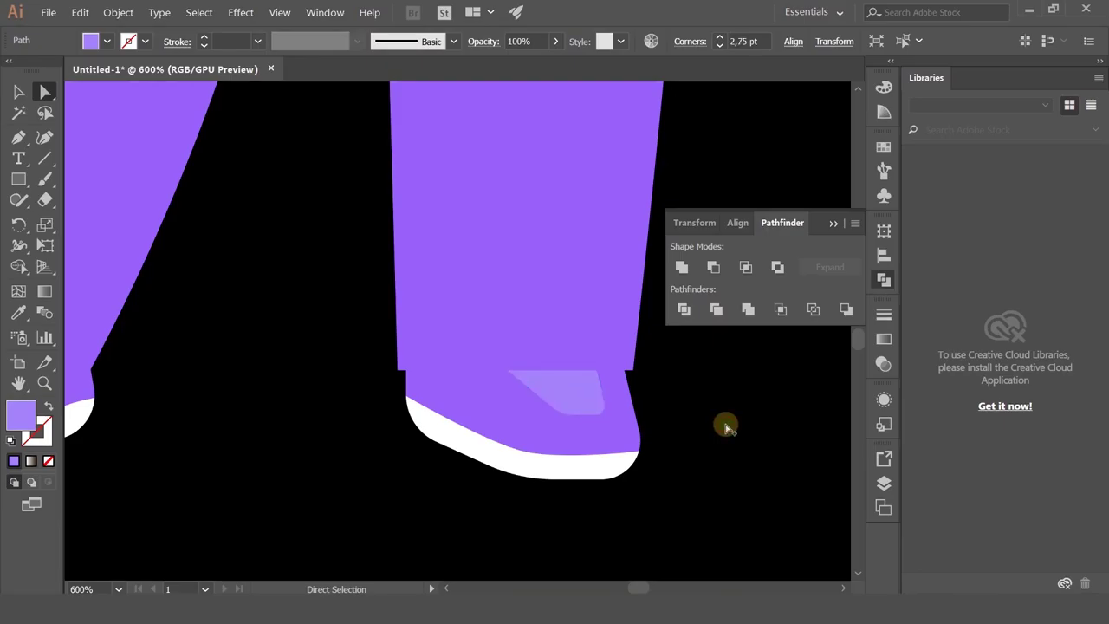
- Draw a closed Pen shape over the new shoe's left part, curving from the trouser hem down onto the sole
scroll(726, 429, down, 2)
drag(724, 400, 650, 418)
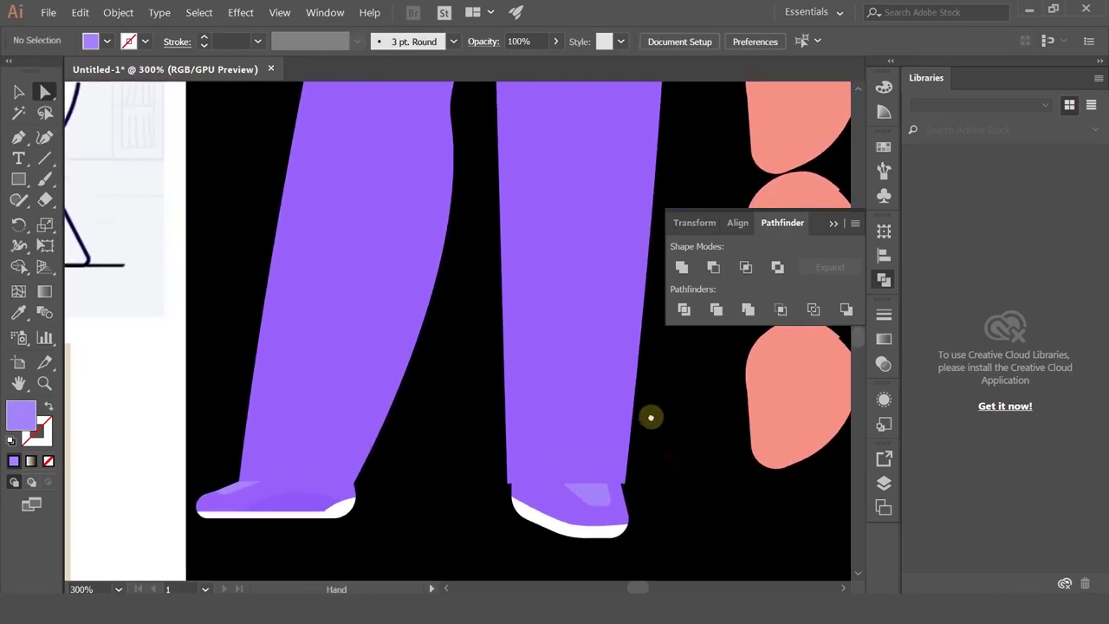
click(19, 138)
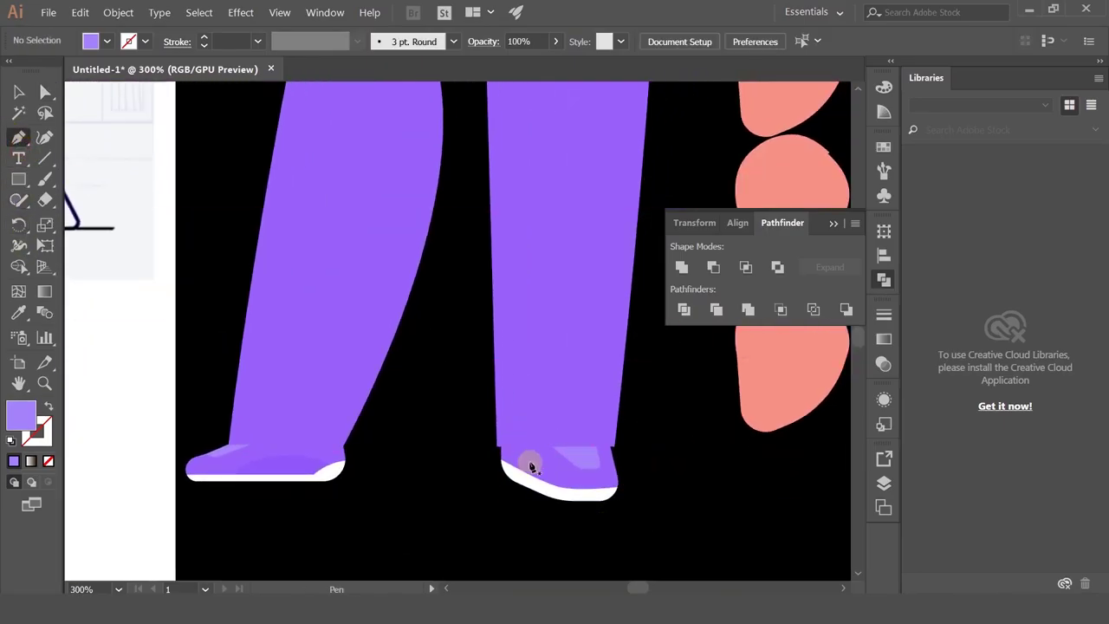
scroll(526, 459, up, 2)
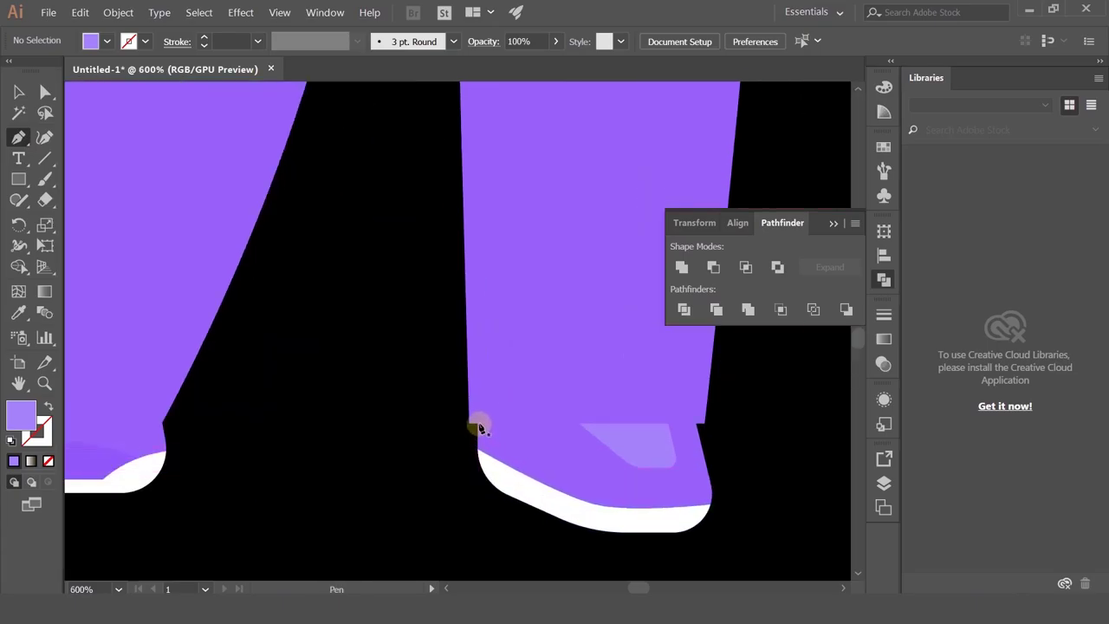
click(476, 425)
drag(558, 455, 601, 507)
key(ctrl+z)
drag(562, 463, 599, 503)
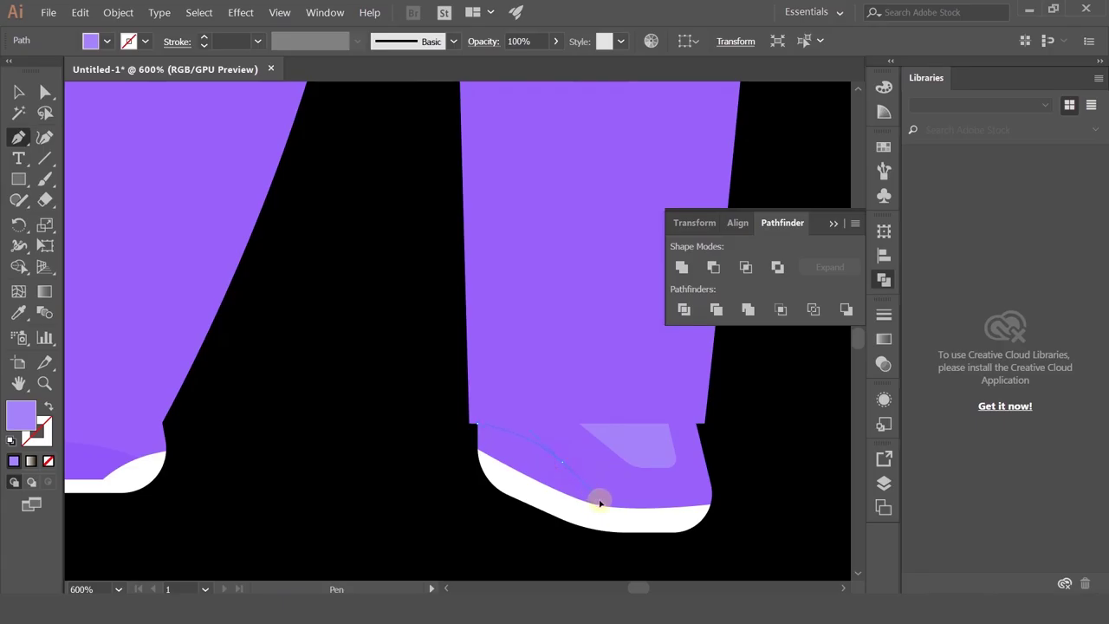
click(605, 515)
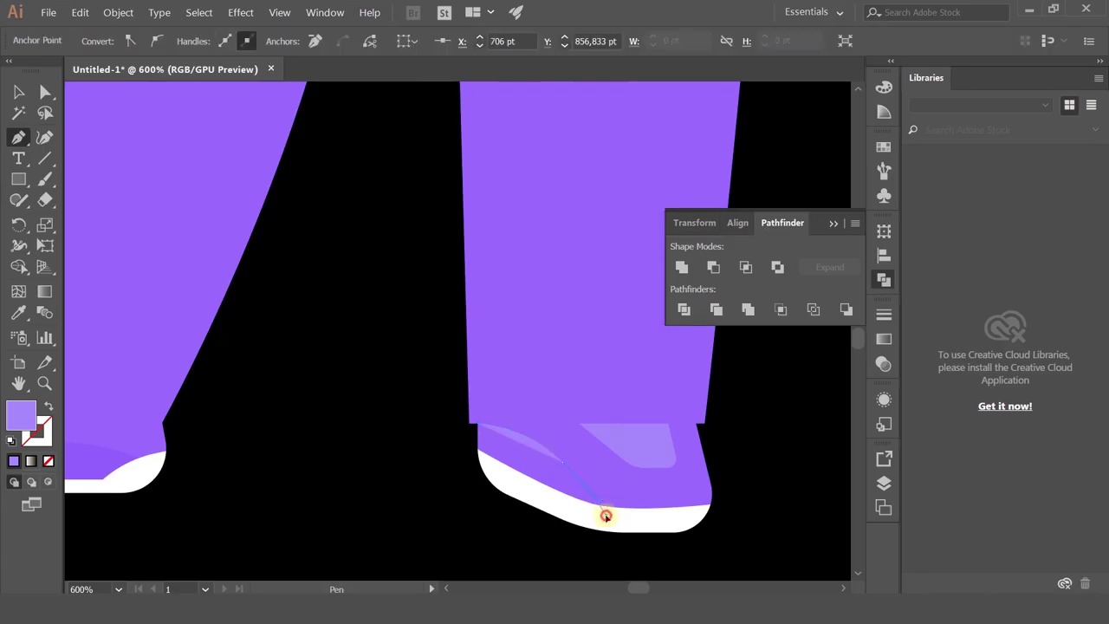
click(477, 425)
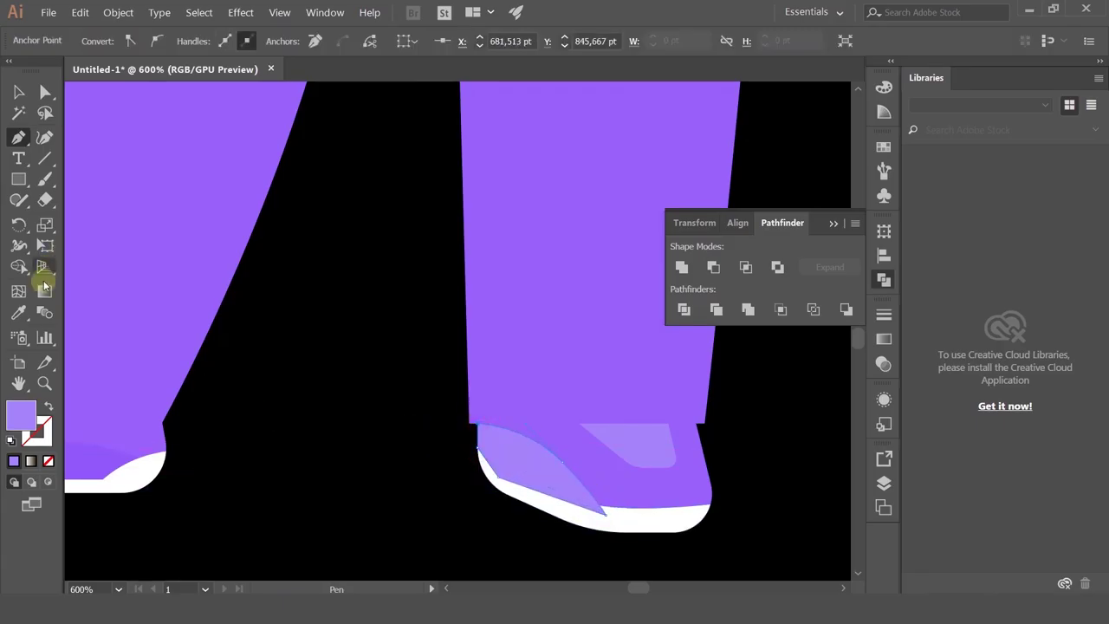
- Apply the other shoe's darker purple shading fill to the curved shape on the new shoe
click(18, 314)
click(97, 452)
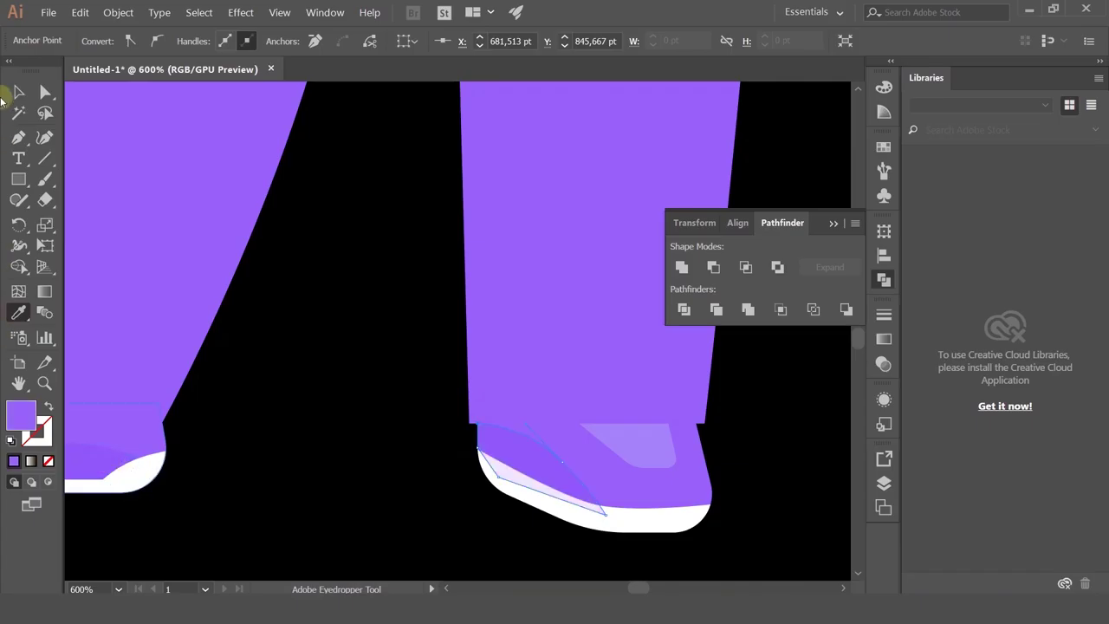
click(19, 93)
click(665, 526)
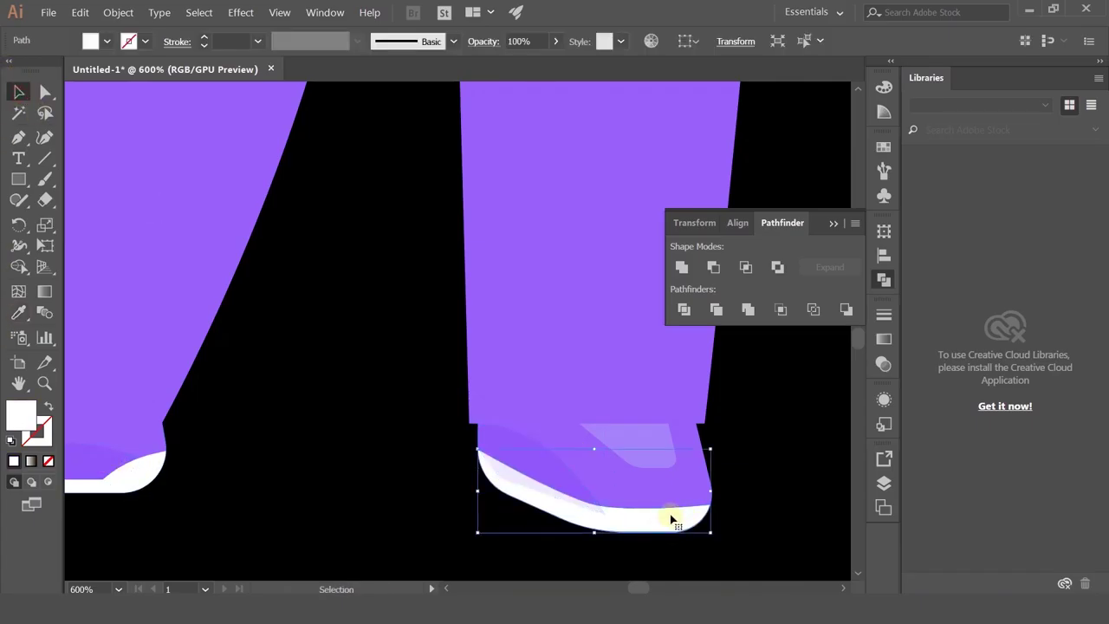
scroll(671, 512, down, 3)
click(703, 492)
drag(717, 482, 641, 535)
scroll(640, 479, down, 2)
drag(638, 450, 596, 481)
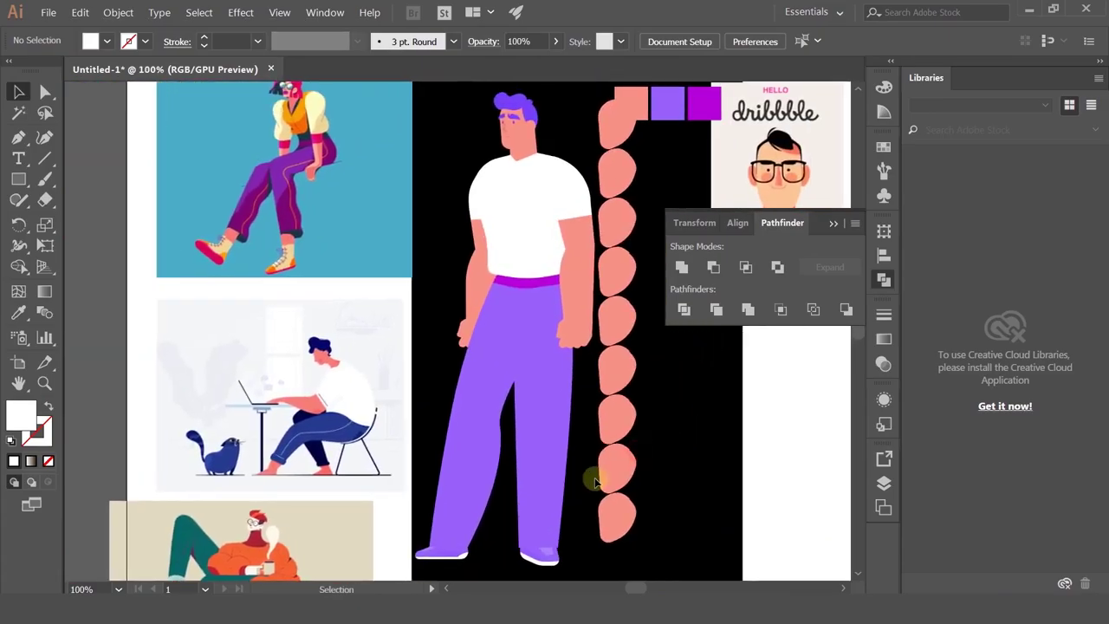
scroll(495, 425, up, 2)
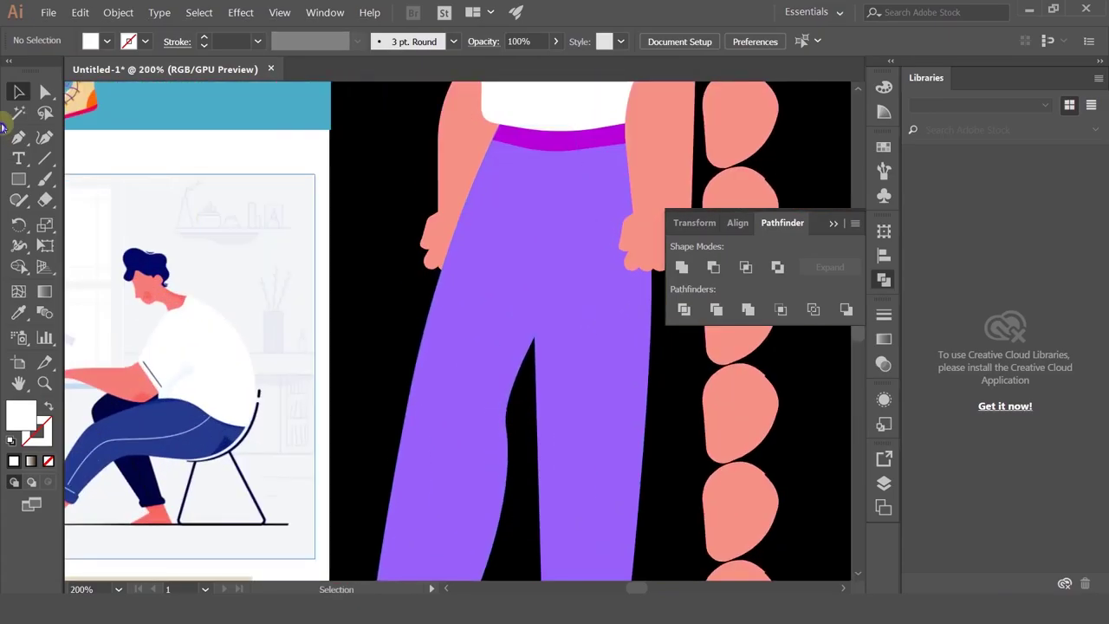
- Convert the smooth anchor point at the left trouser leg's inner knee into a sharp corner point
click(46, 92)
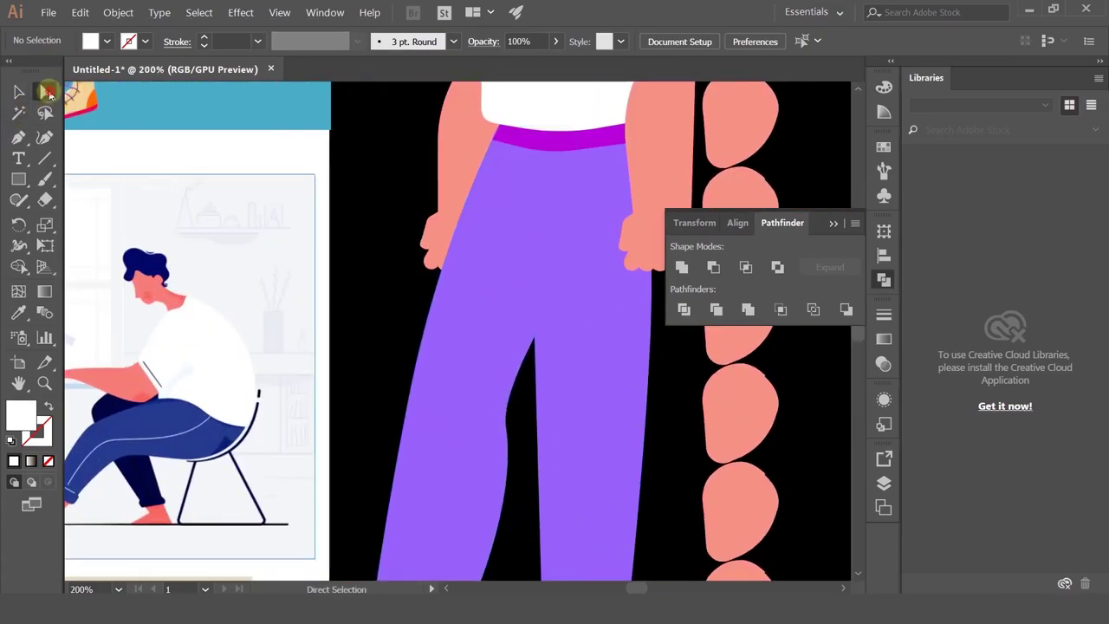
click(465, 446)
drag(526, 440, 392, 504)
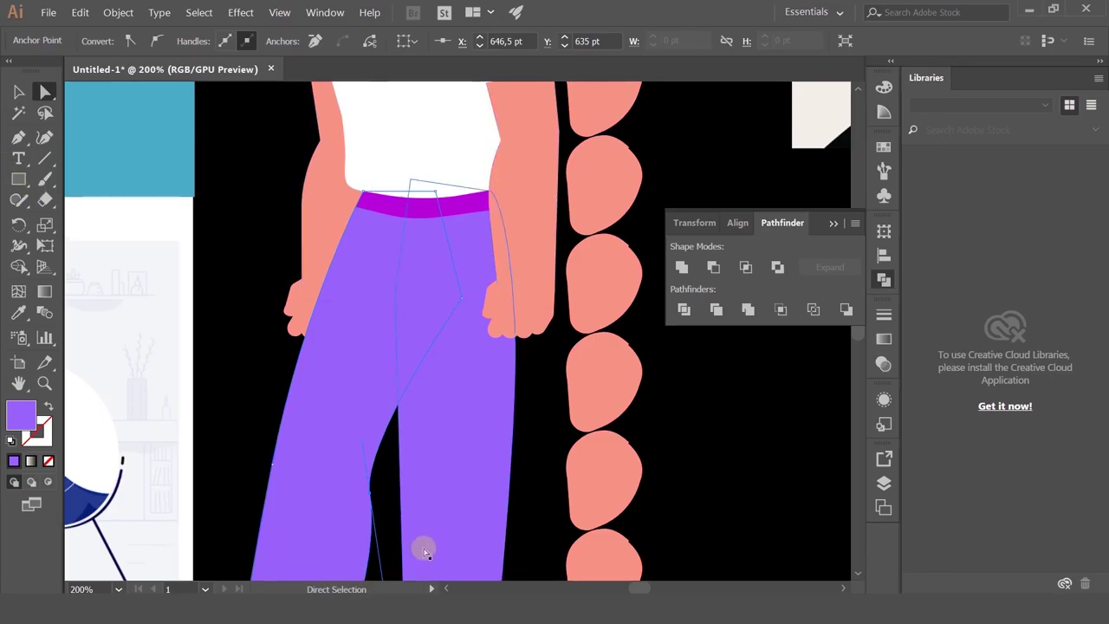
drag(432, 474, 511, 386)
drag(18, 137, 80, 200)
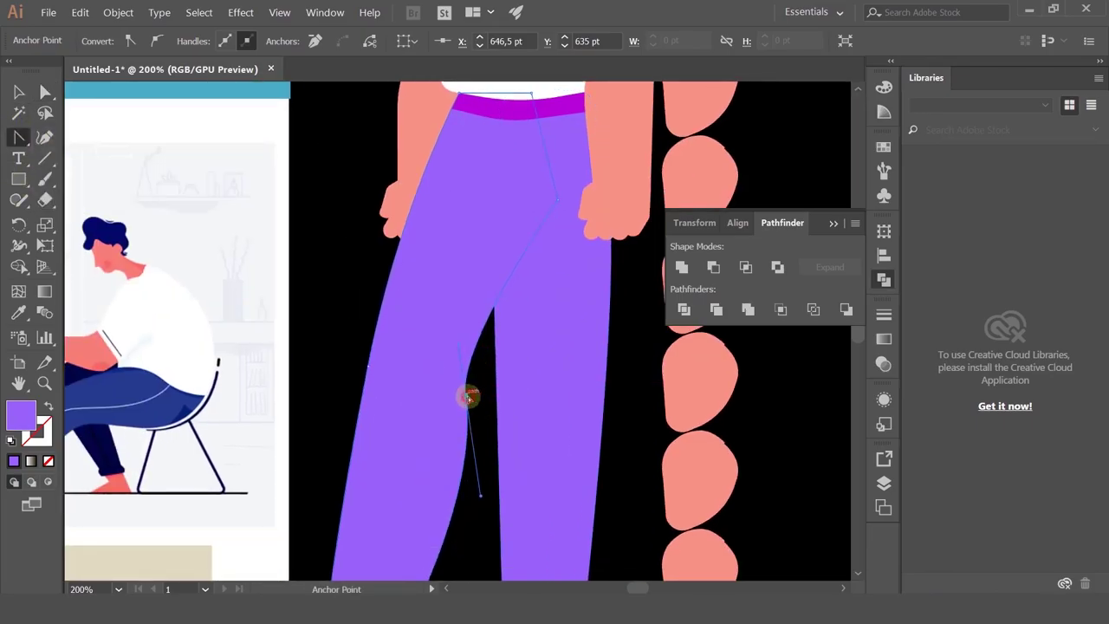
click(468, 397)
drag(468, 397, 463, 226)
scroll(512, 371, down, 1)
click(18, 93)
scroll(381, 309, down, 2)
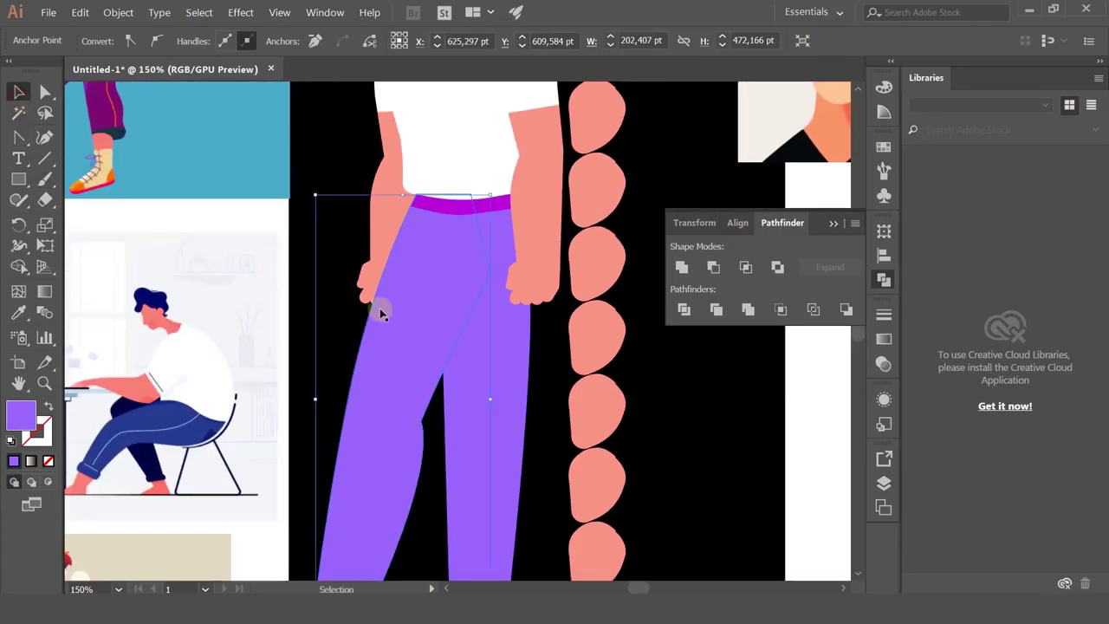
click(521, 386)
- Draw a closed, narrow wedge with the Pen tool from the crotch up the front of the trousers
scroll(477, 404, up, 1)
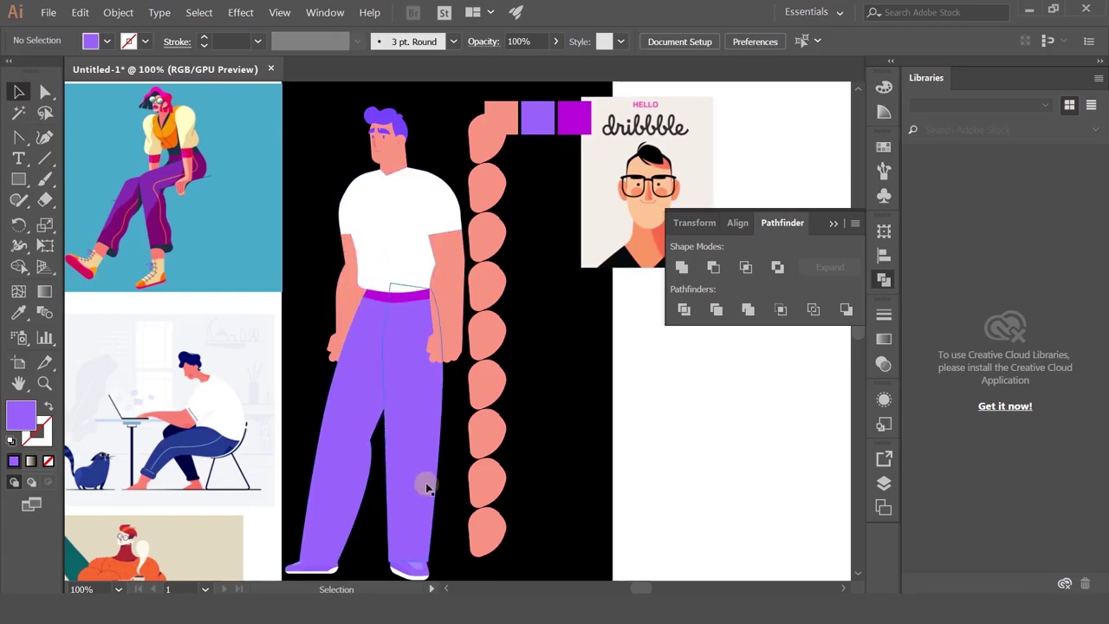
scroll(416, 292, up, 4)
scroll(441, 248, down, 5)
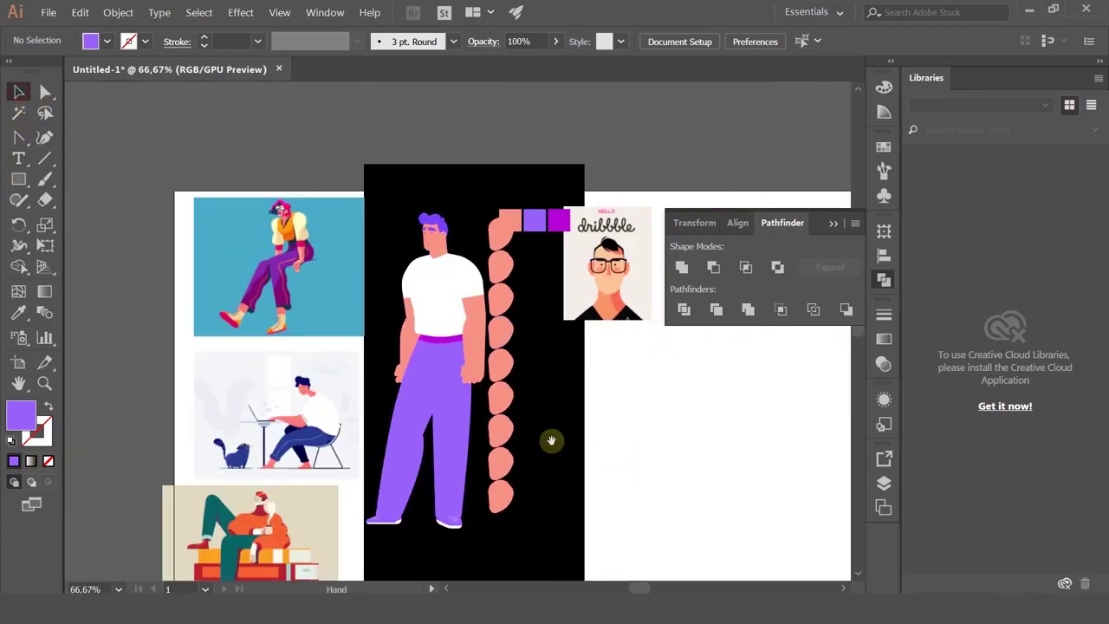
drag(552, 440, 537, 384)
scroll(419, 296, up, 3)
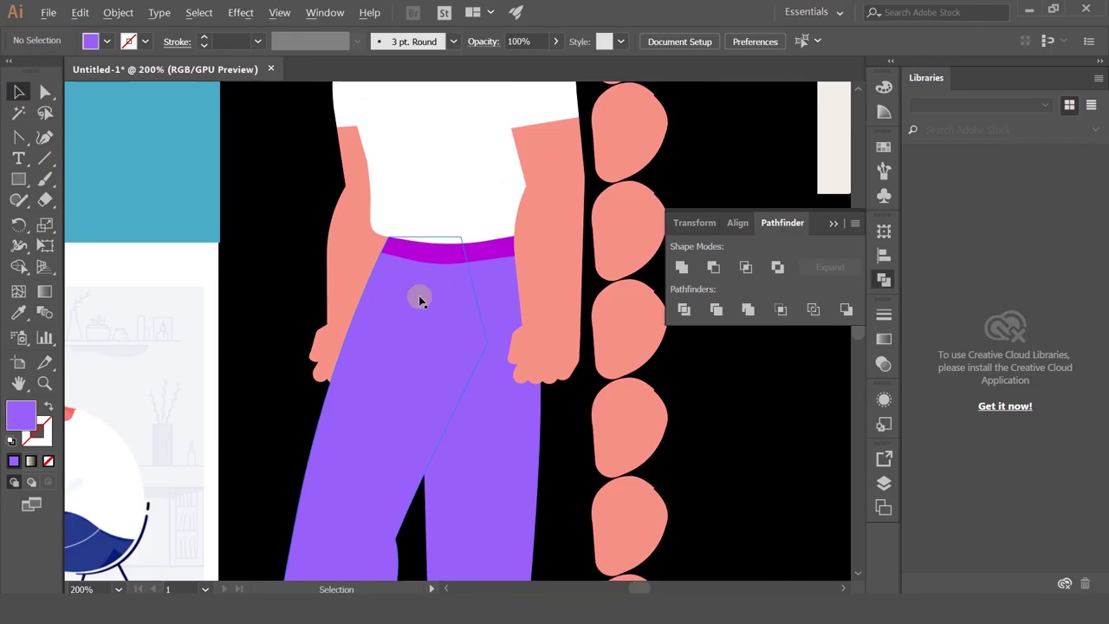
scroll(418, 296, down, 3)
scroll(419, 295, up, 2)
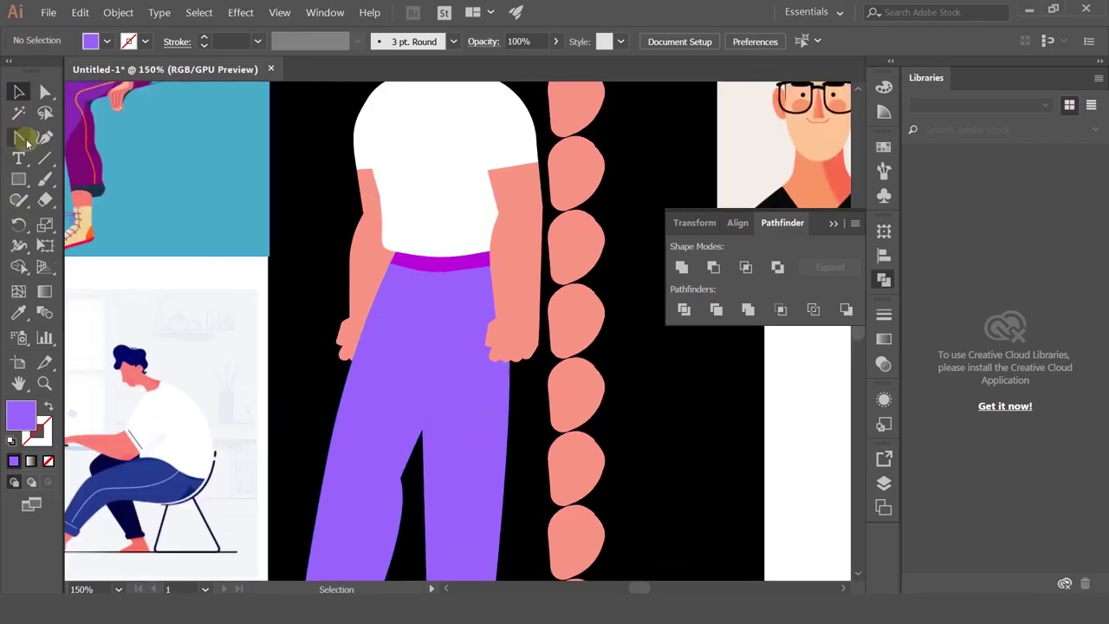
drag(26, 141, 87, 139)
scroll(440, 304, up, 1)
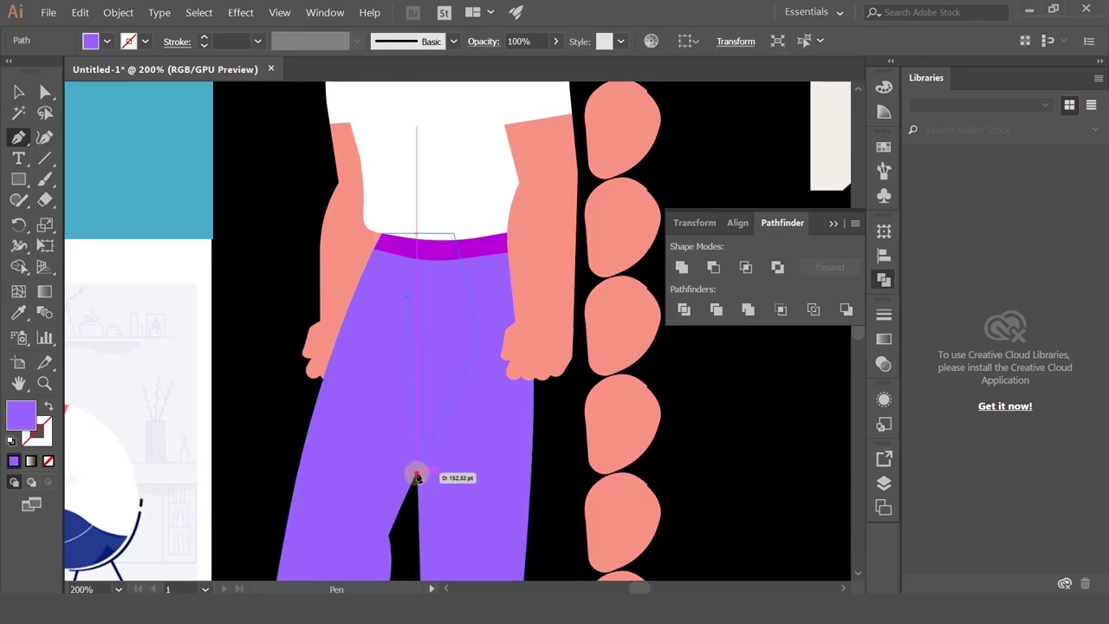
drag(415, 472, 408, 307)
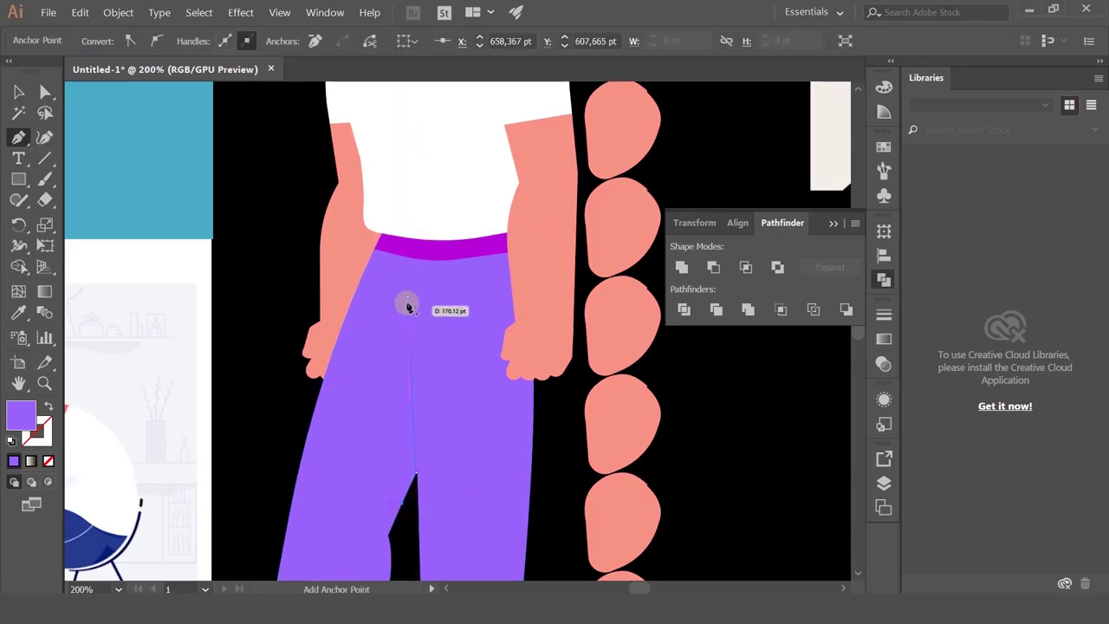
- Apply the shoe shading's fill and 15% opacity to the wedge above the crotch and deselect it
click(19, 321)
drag(436, 503, 454, 256)
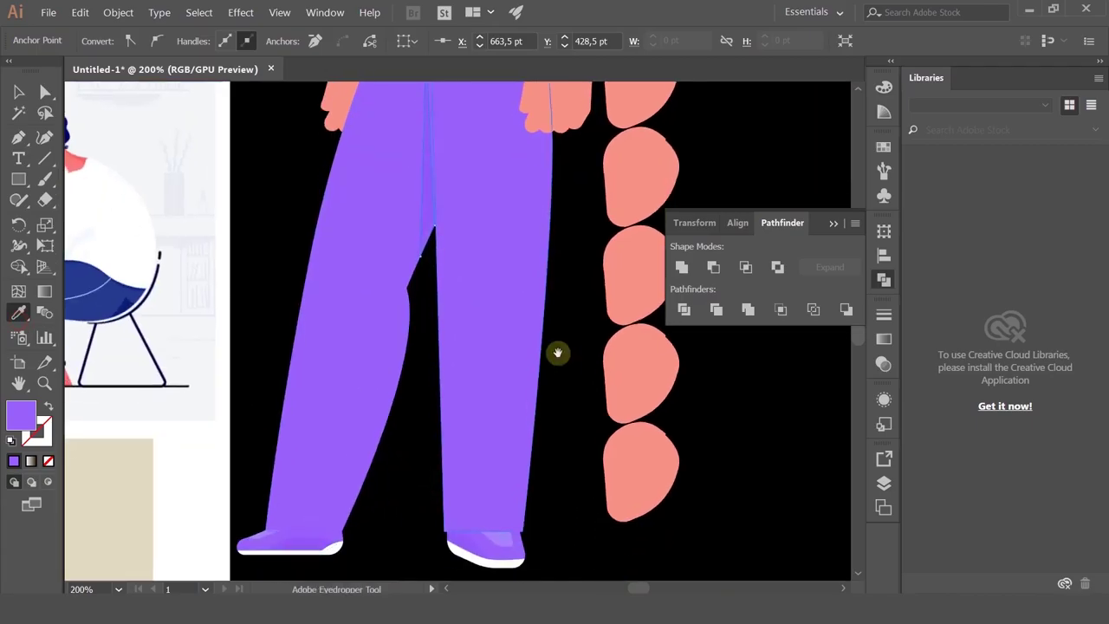
scroll(557, 352, up, 3)
click(20, 91)
click(320, 308)
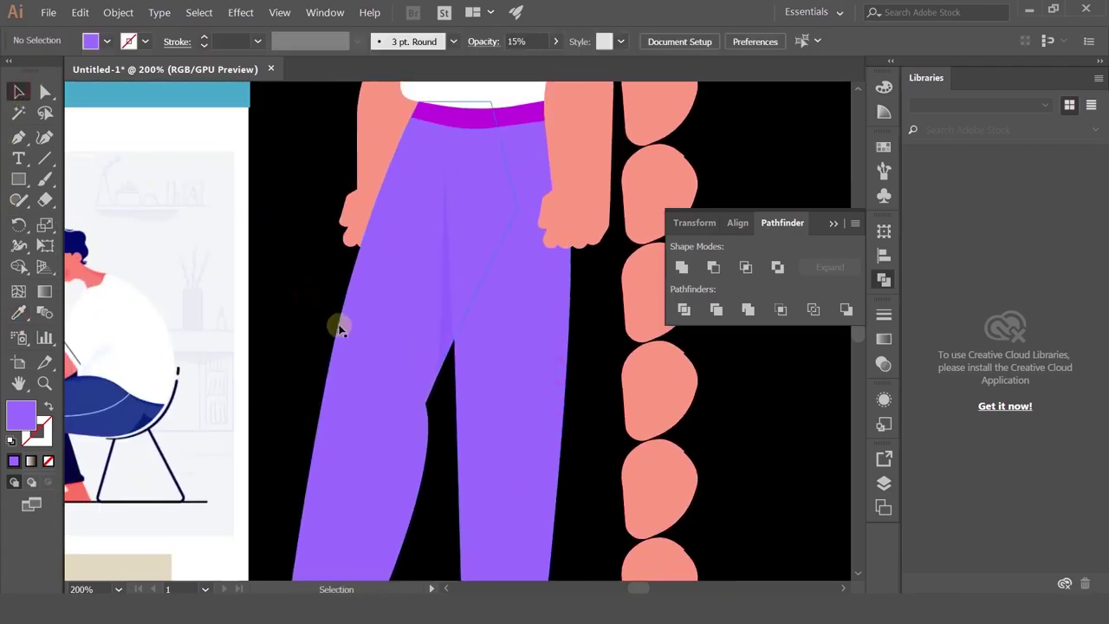
scroll(337, 364, up, 3)
- Lower the top anchor point of the crotch shading wedge to shorten the crease
click(45, 91)
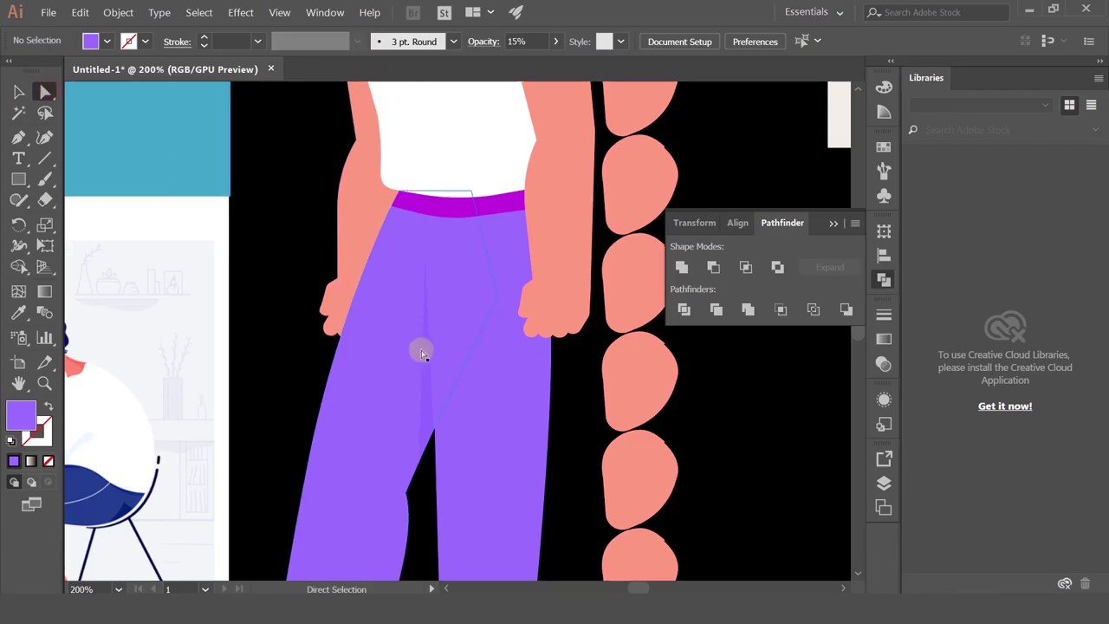
click(426, 258)
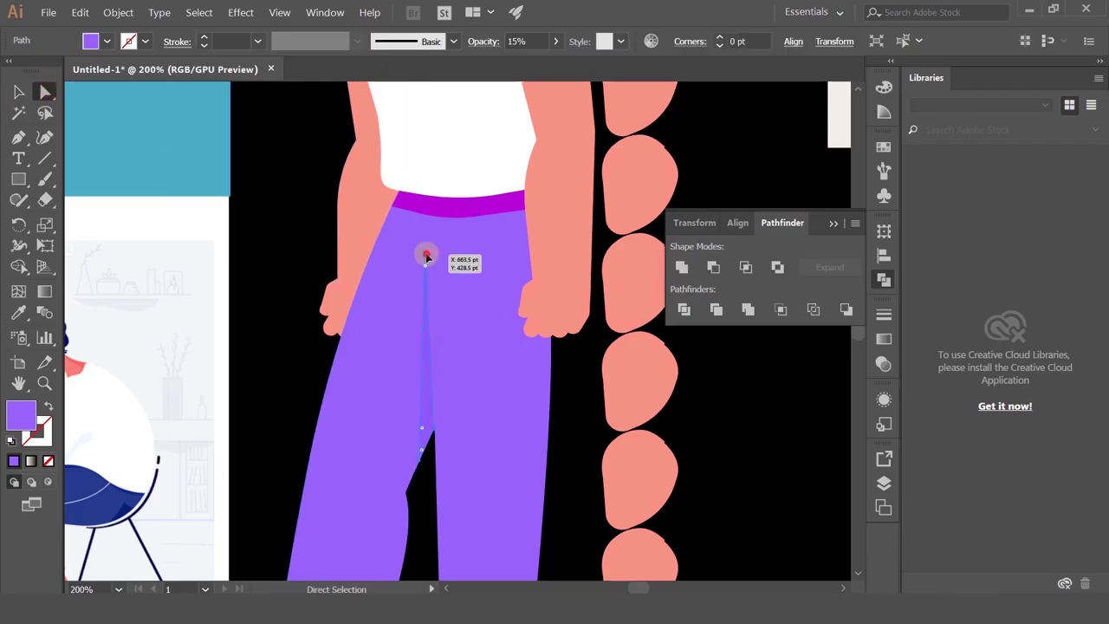
drag(427, 256, 428, 319)
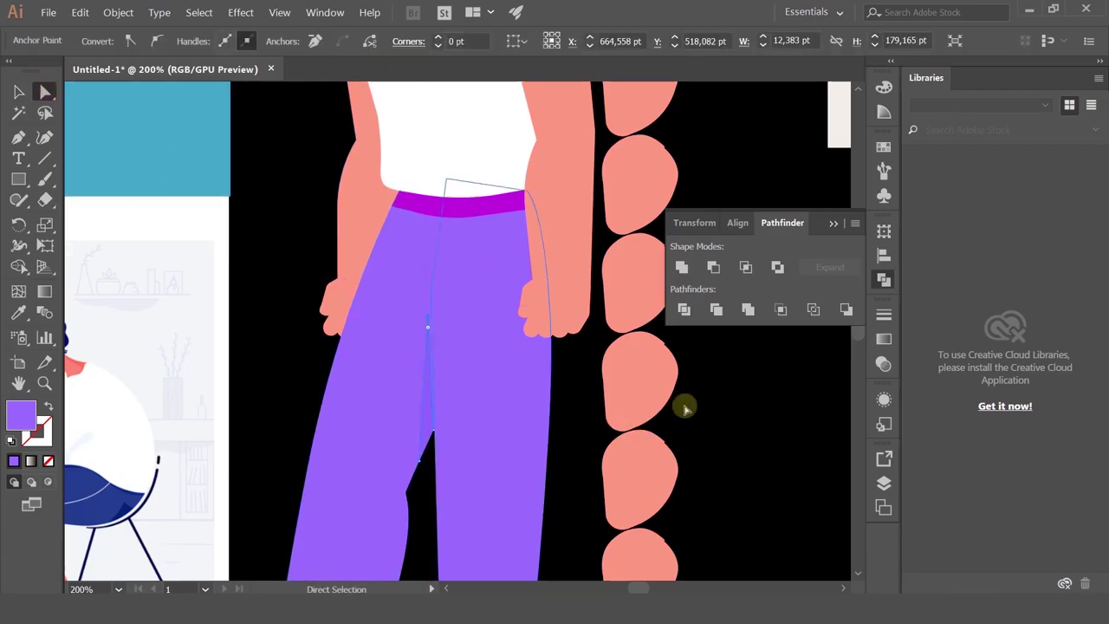
click(733, 404)
scroll(736, 404, down, 2)
drag(720, 391, 578, 386)
scroll(472, 329, up, 2)
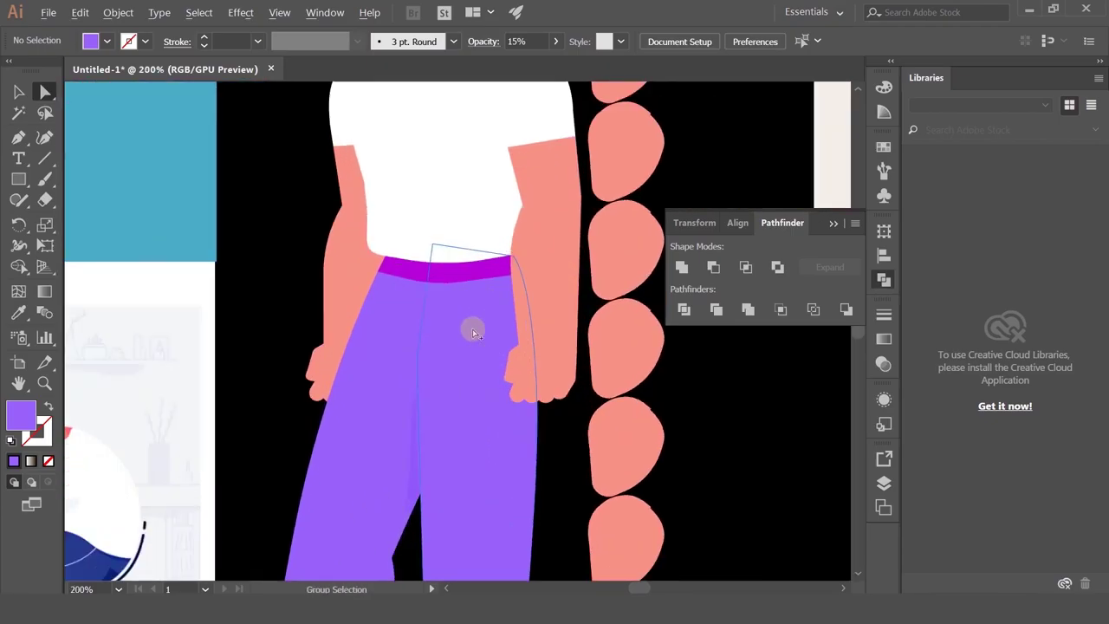
scroll(472, 330, down, 2)
scroll(472, 329, up, 2)
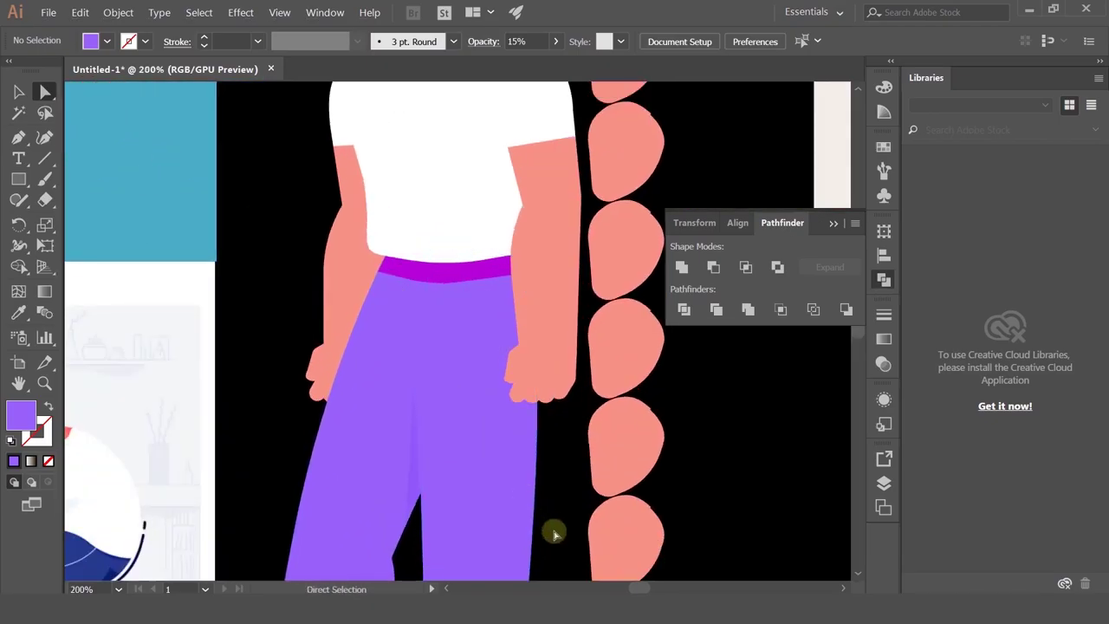
- Raise the right trouser leg's hem above the shoe and round its two lower corners generously
scroll(529, 477, down, 5)
scroll(441, 448, up, 1)
click(432, 458)
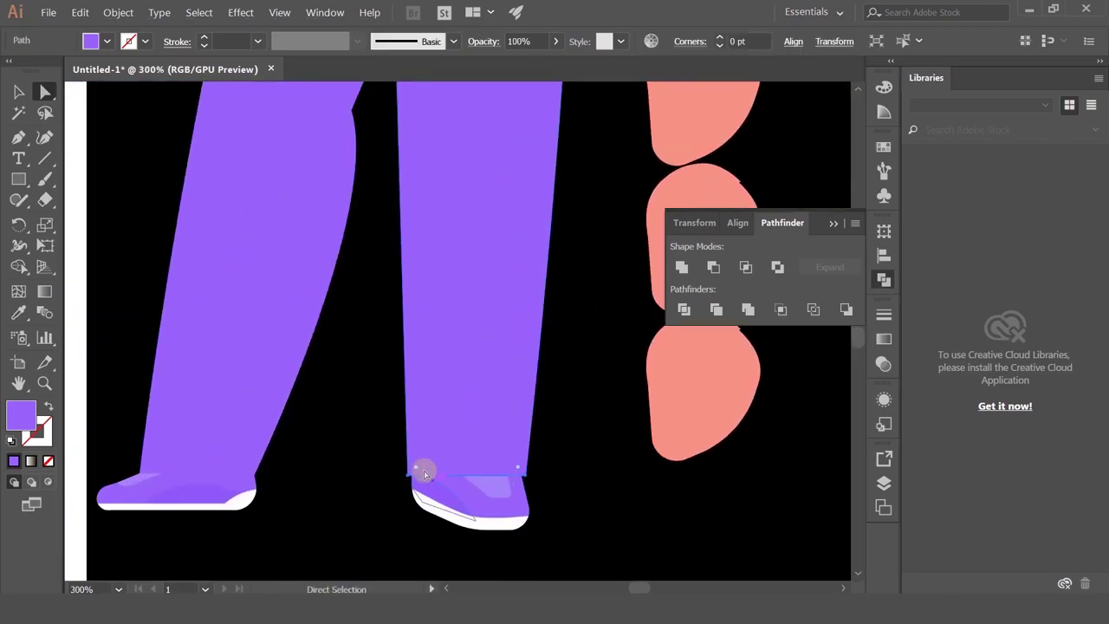
click(410, 476)
drag(529, 475, 530, 430)
click(409, 435)
click(534, 438)
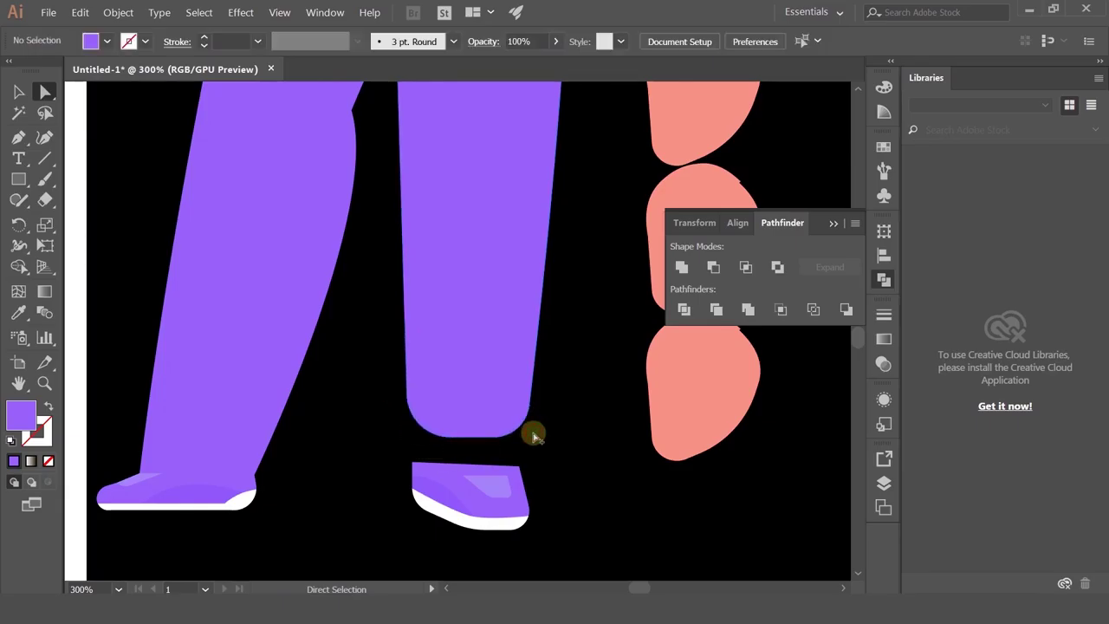
- Draw a closed four-sided purple ankle shape with the Pen tool, joining the right trouser hem to the shoe's upper edge
click(20, 137)
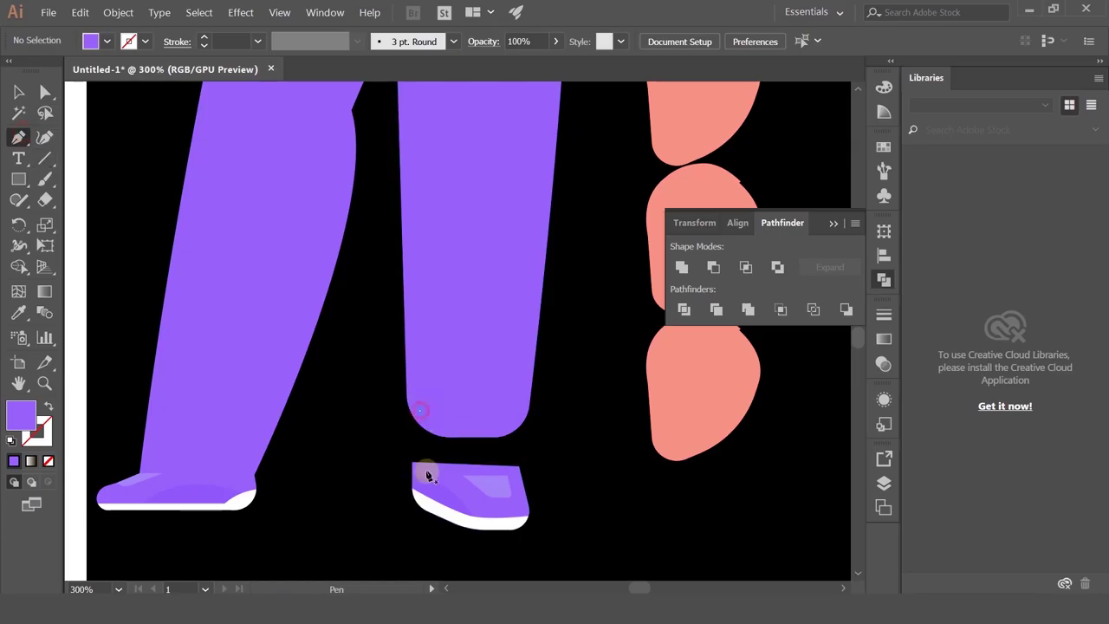
click(412, 462)
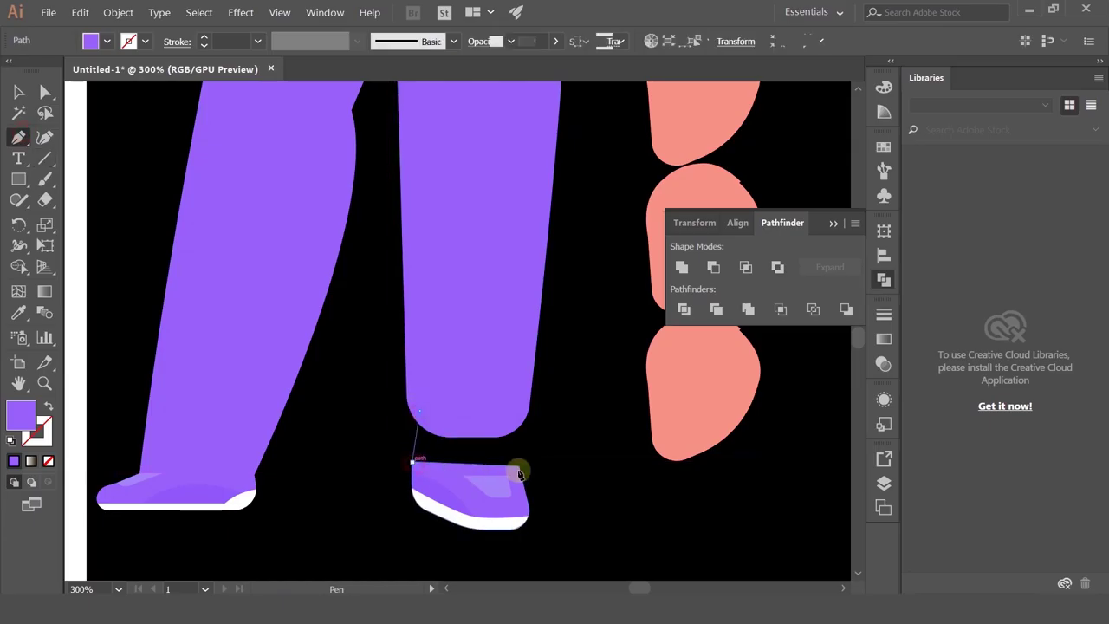
click(520, 468)
click(512, 423)
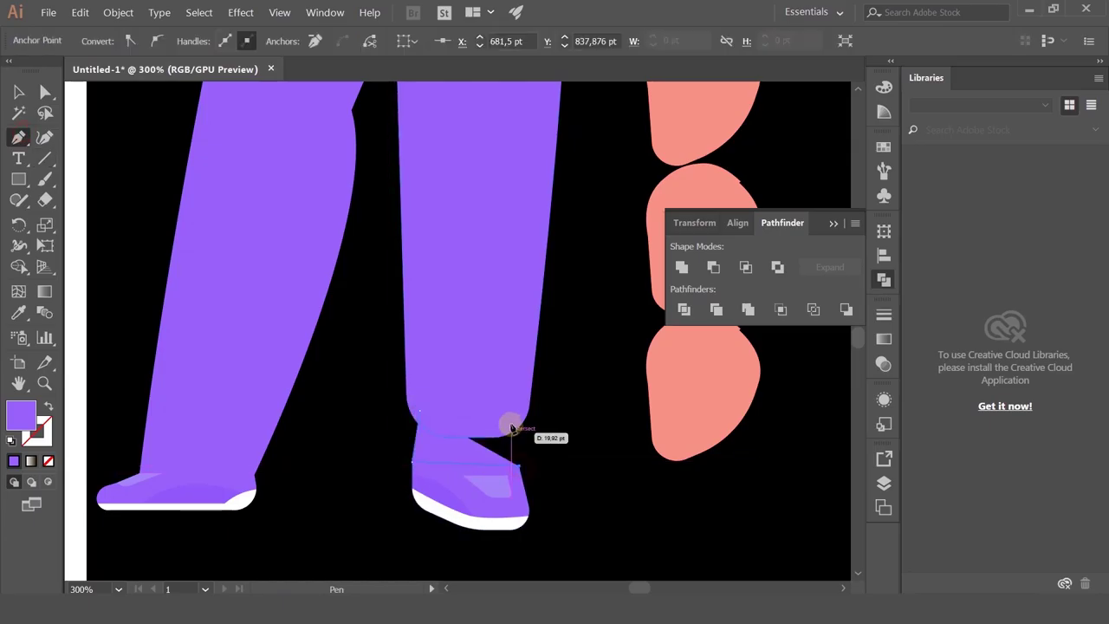
click(418, 412)
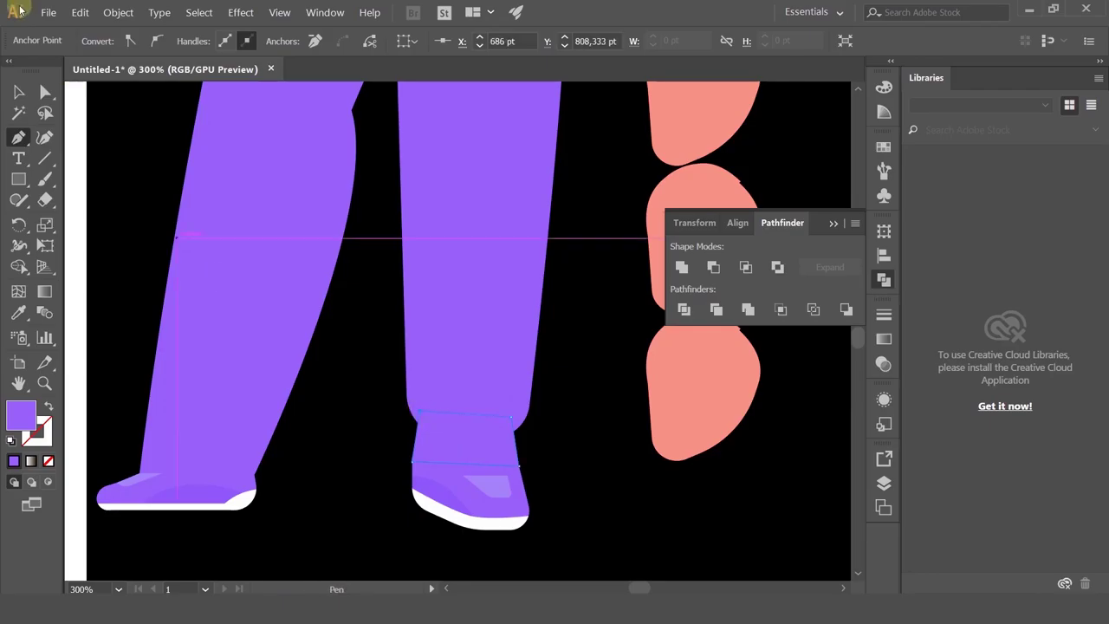
click(16, 93)
click(554, 494)
scroll(554, 493, down, 1)
drag(564, 456, 523, 525)
- Move the right ankle shape's lower-left corner and the shoe's upper-left corner together slightly inward
scroll(523, 505, down, 1)
scroll(524, 504, down, 2)
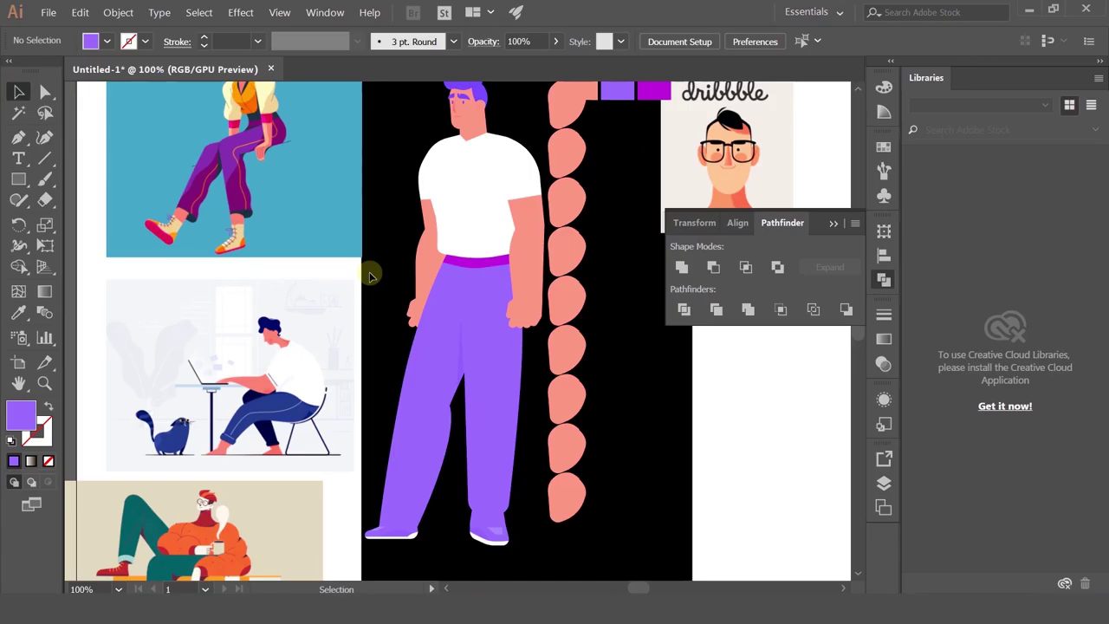
scroll(528, 460, up, 4)
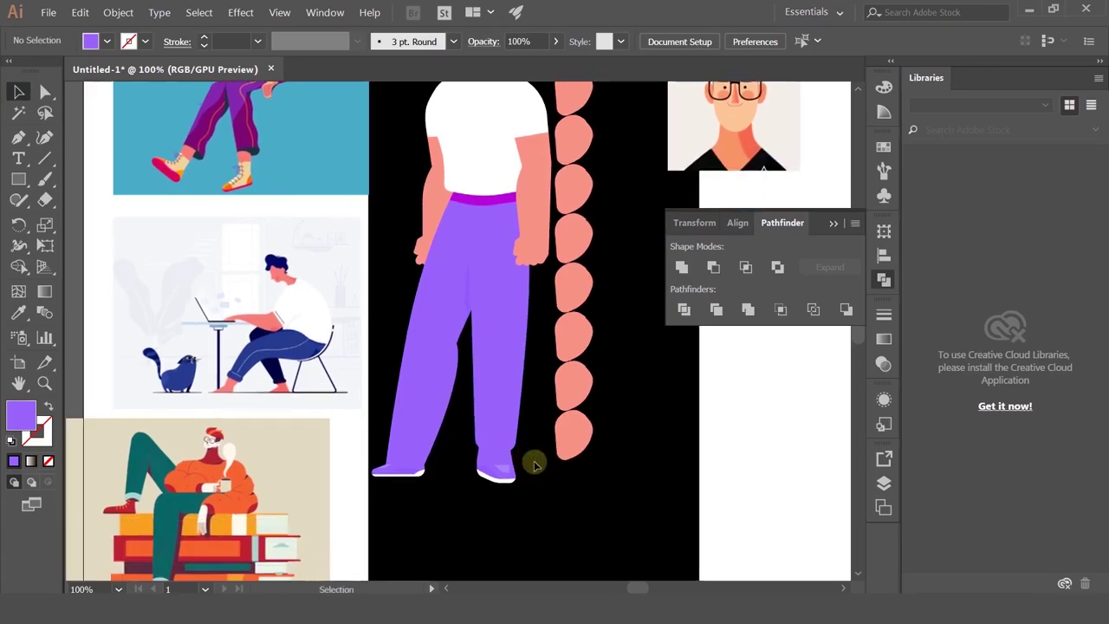
drag(331, 440, 273, 452)
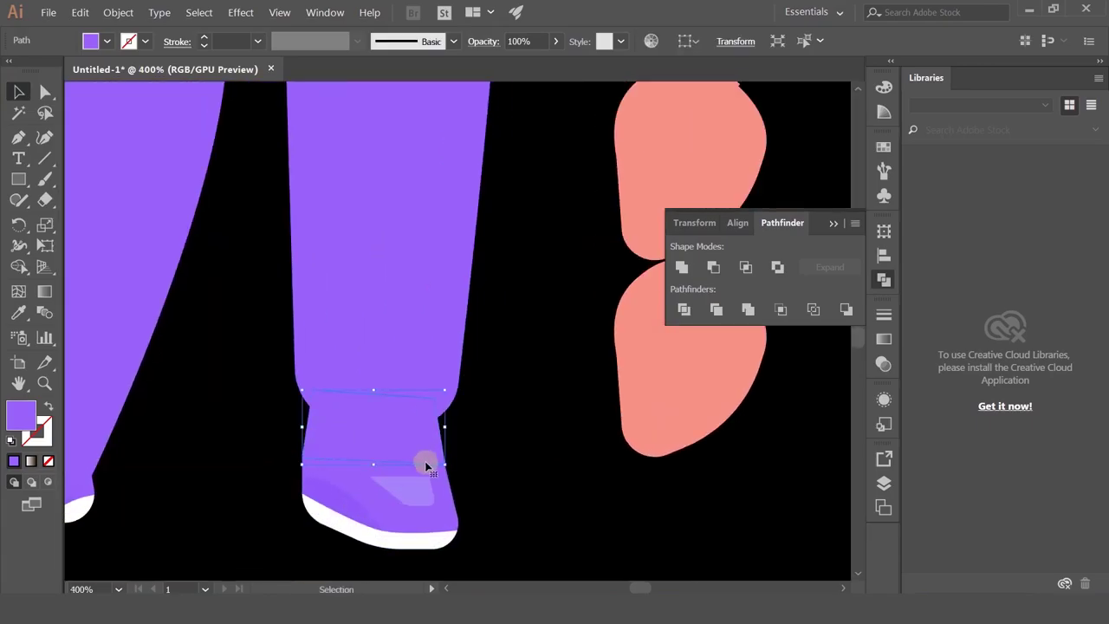
scroll(394, 438, up, 1)
click(45, 92)
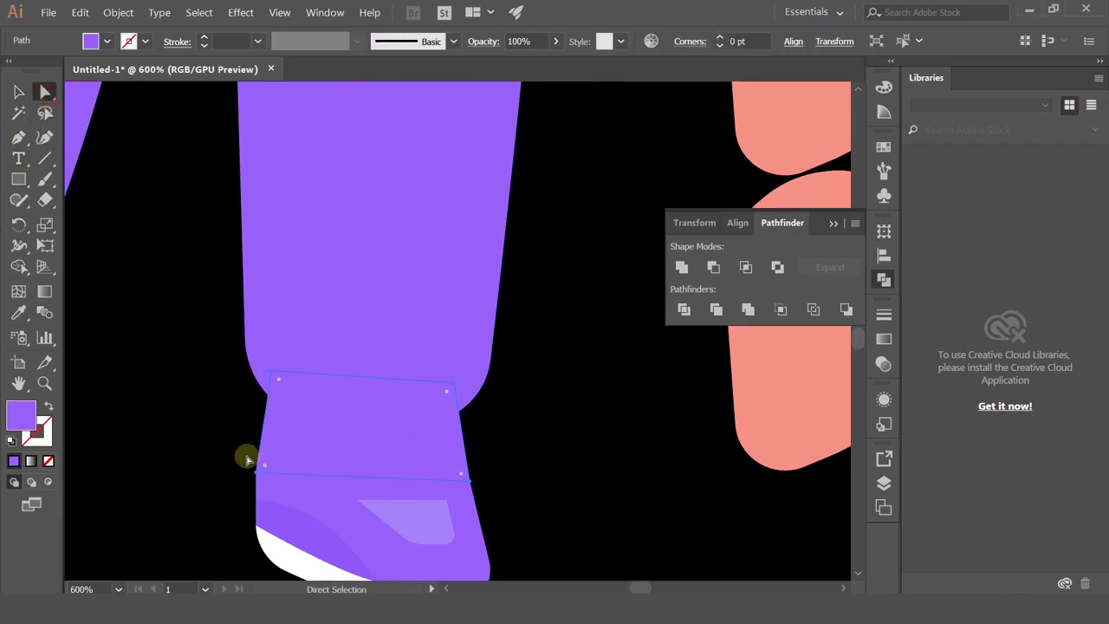
click(260, 472)
drag(258, 472, 270, 476)
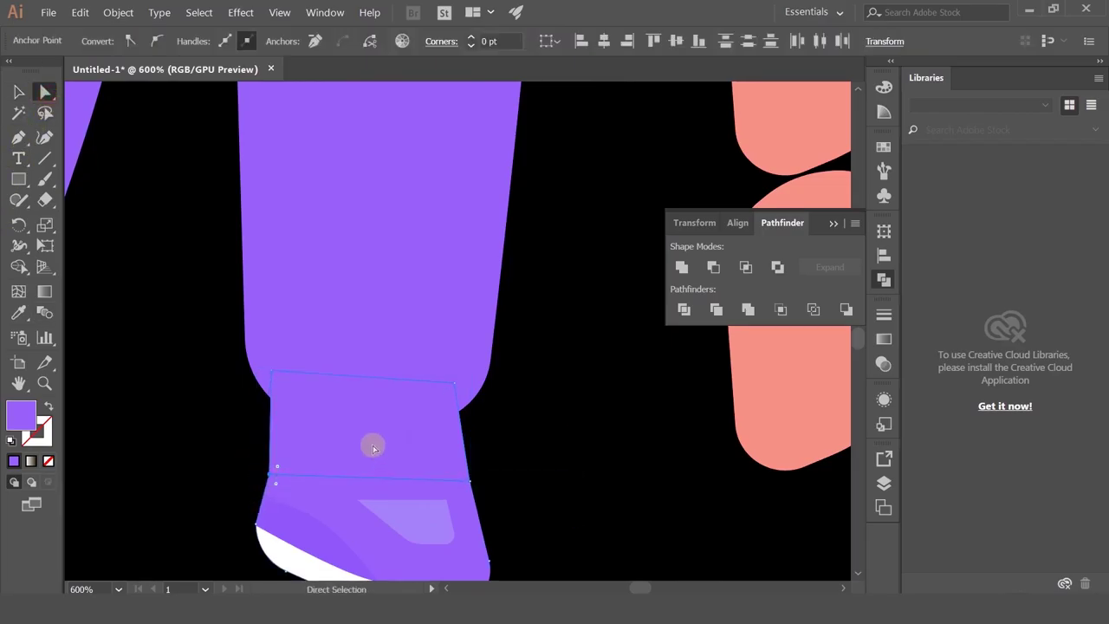
click(248, 482)
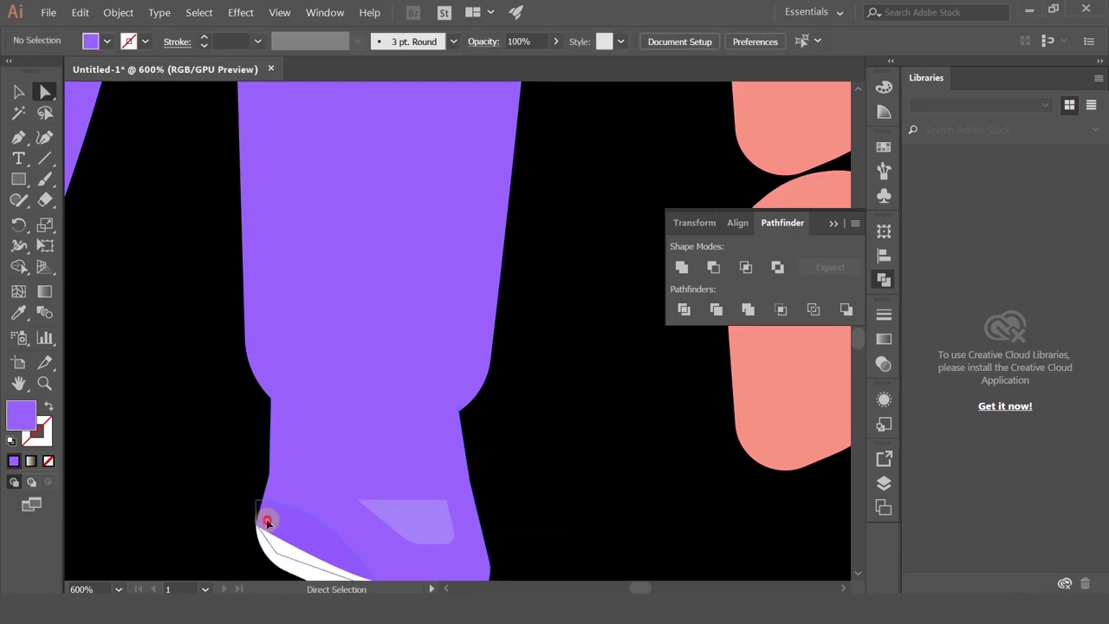
- Move the right shoe shading's upper-left anchor point inward to follow the shoe's slanted edge
alt+click(267, 521)
scroll(252, 507, up, 3)
drag(249, 494, 268, 489)
click(237, 449)
scroll(265, 424, down, 3)
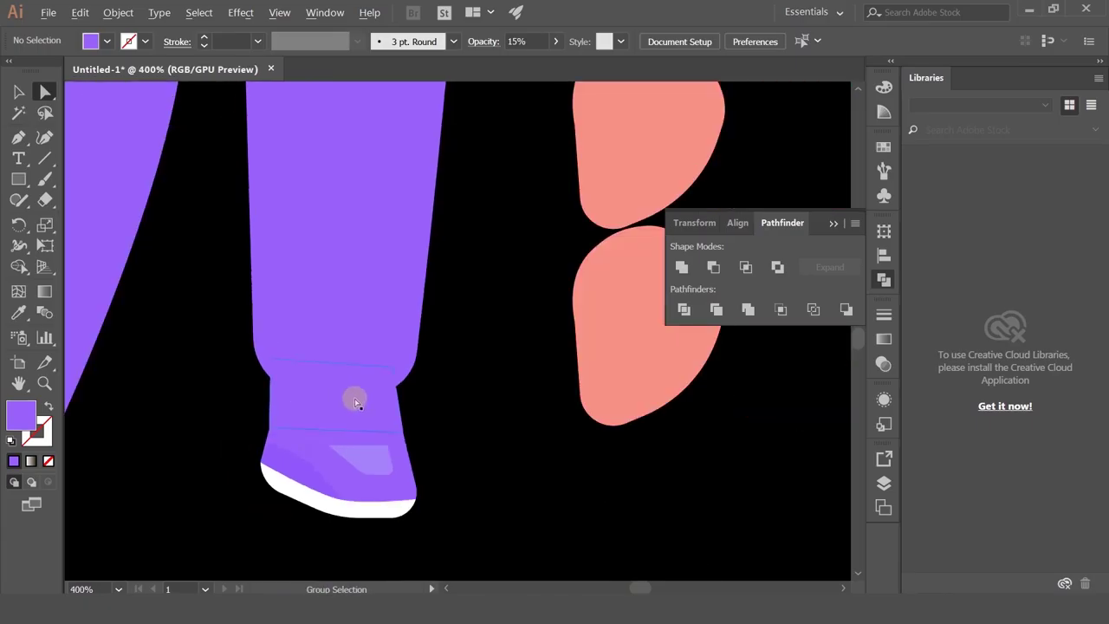
- Raise the left trouser leg's two hem anchor points to leave a gap above the shoe
scroll(351, 396, down, 2)
drag(251, 376, 277, 389)
click(200, 414)
scroll(200, 413, up, 2)
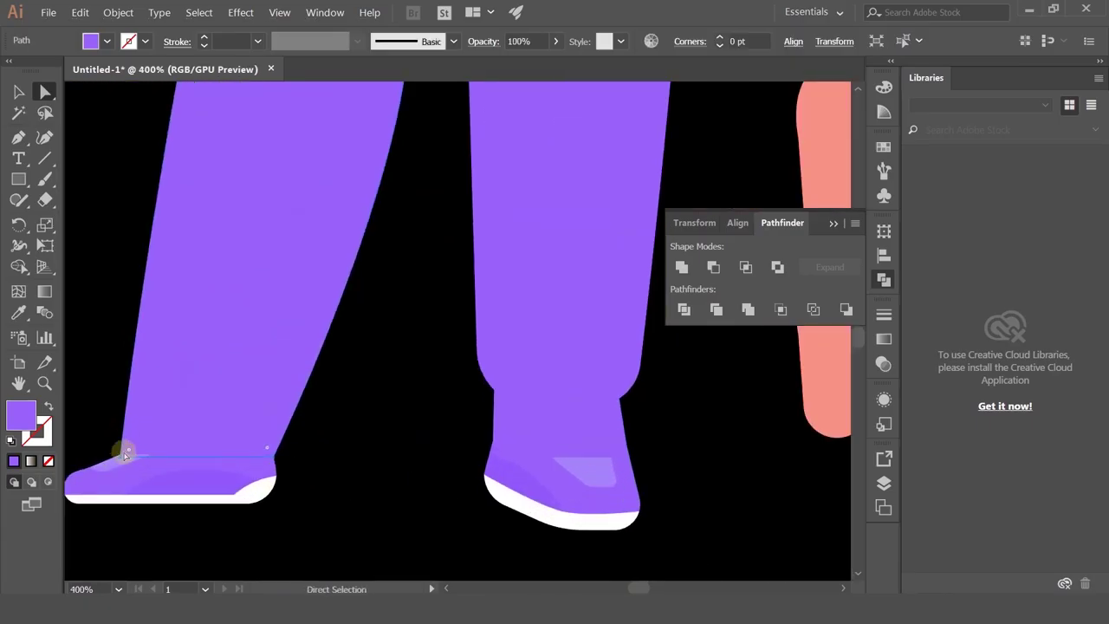
click(127, 453)
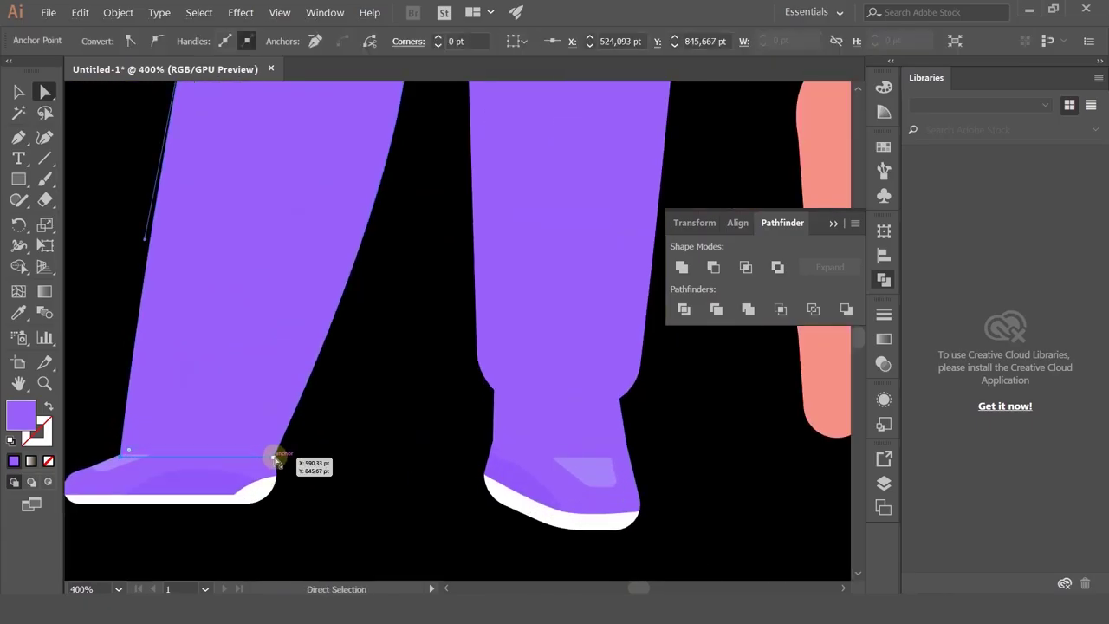
drag(273, 457, 292, 391)
click(299, 417)
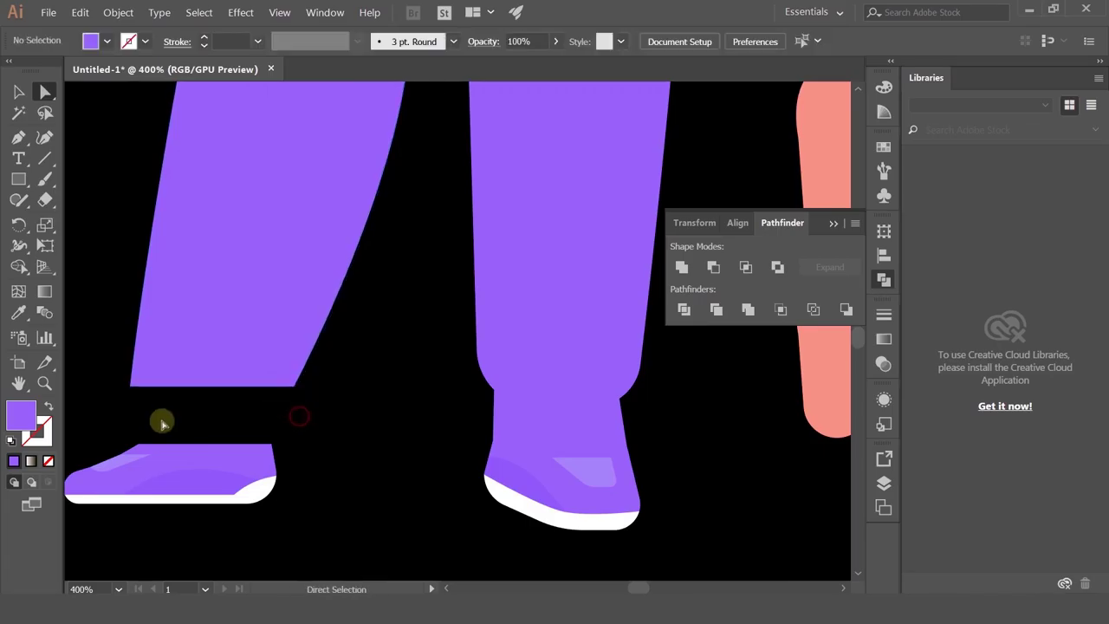
- Draw a closed four-sided purple ankle shape with the Pen tool between the left trouser hem and the shoe
click(18, 139)
click(141, 375)
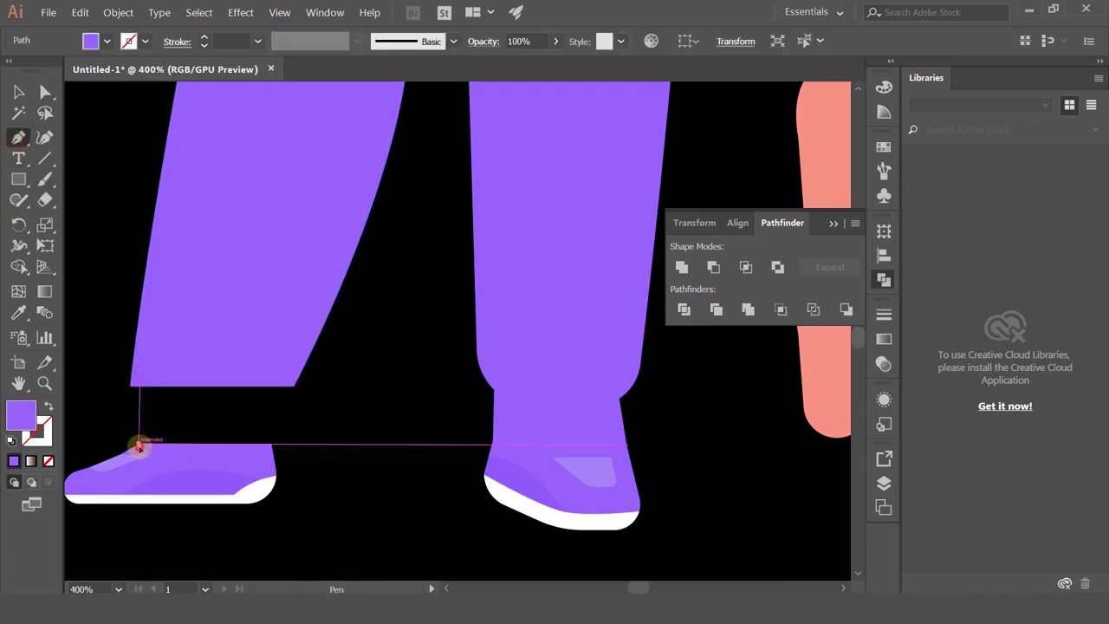
click(140, 446)
click(273, 445)
click(284, 386)
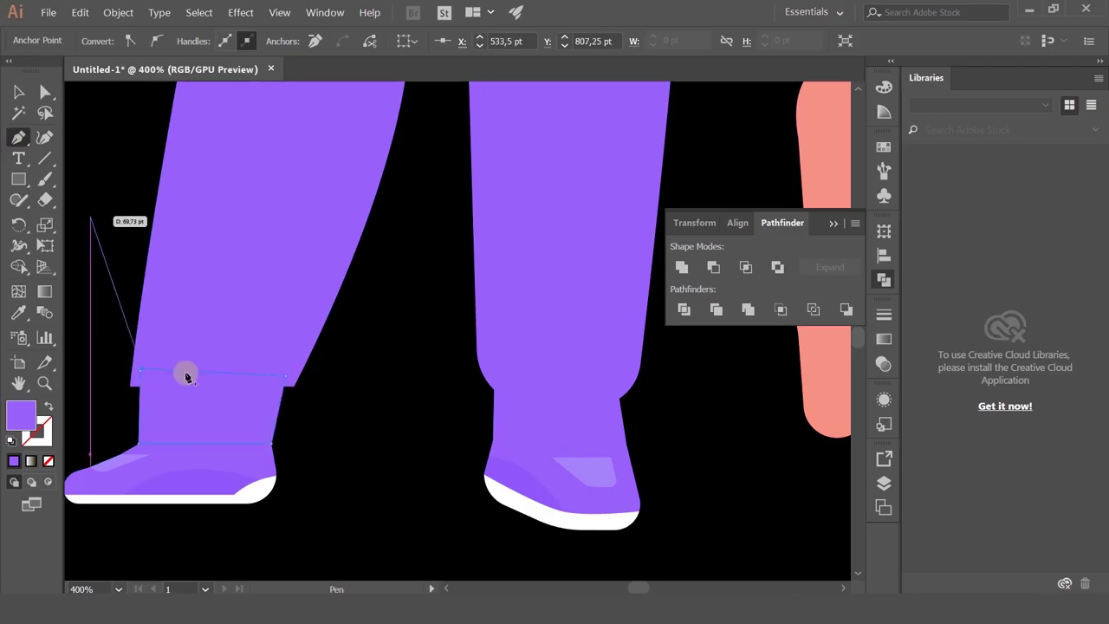
- Close the left ankle shape's path and round the left trouser hem's two corners to about 13 pt
click(141, 374)
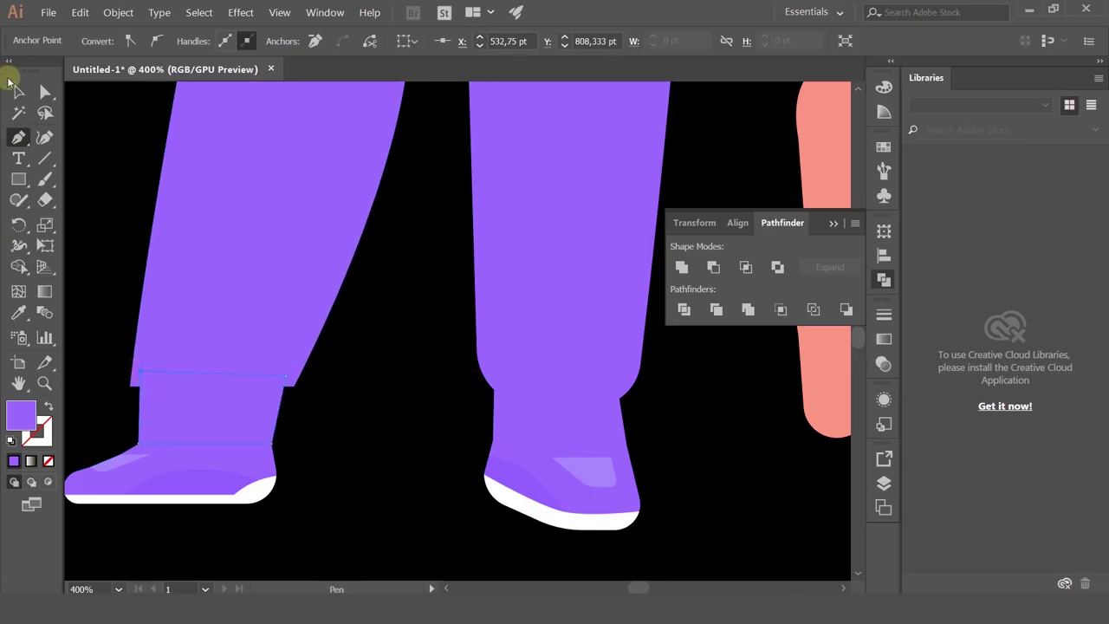
click(45, 92)
click(136, 392)
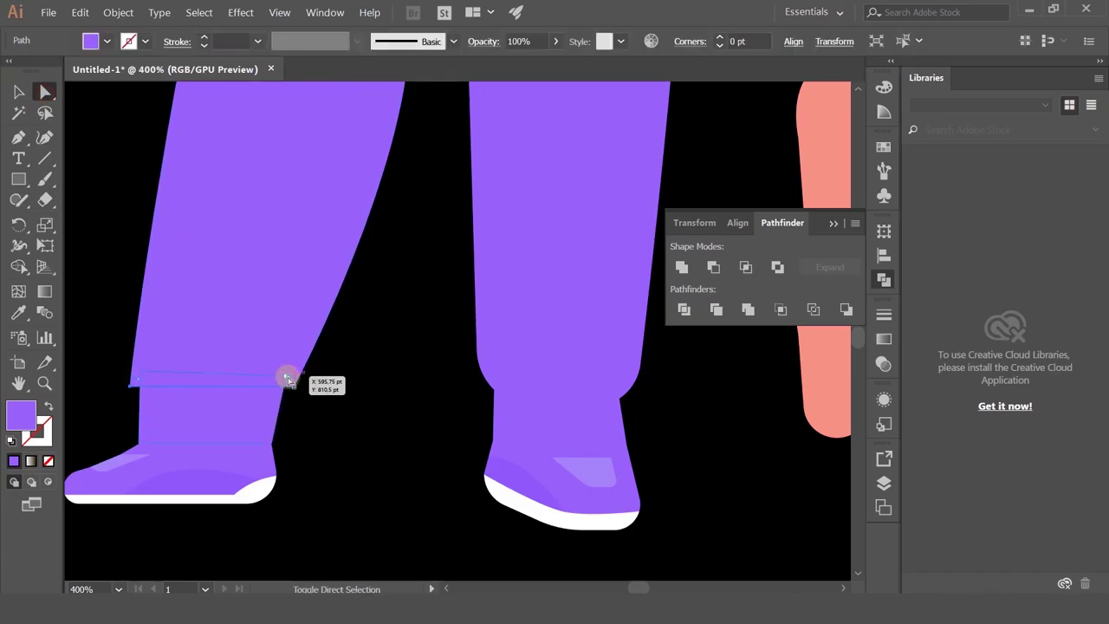
drag(307, 397, 287, 375)
drag(116, 356, 164, 353)
shift+click(141, 389)
scroll(314, 420, down, 2)
scroll(315, 420, up, 1)
drag(347, 403, 433, 508)
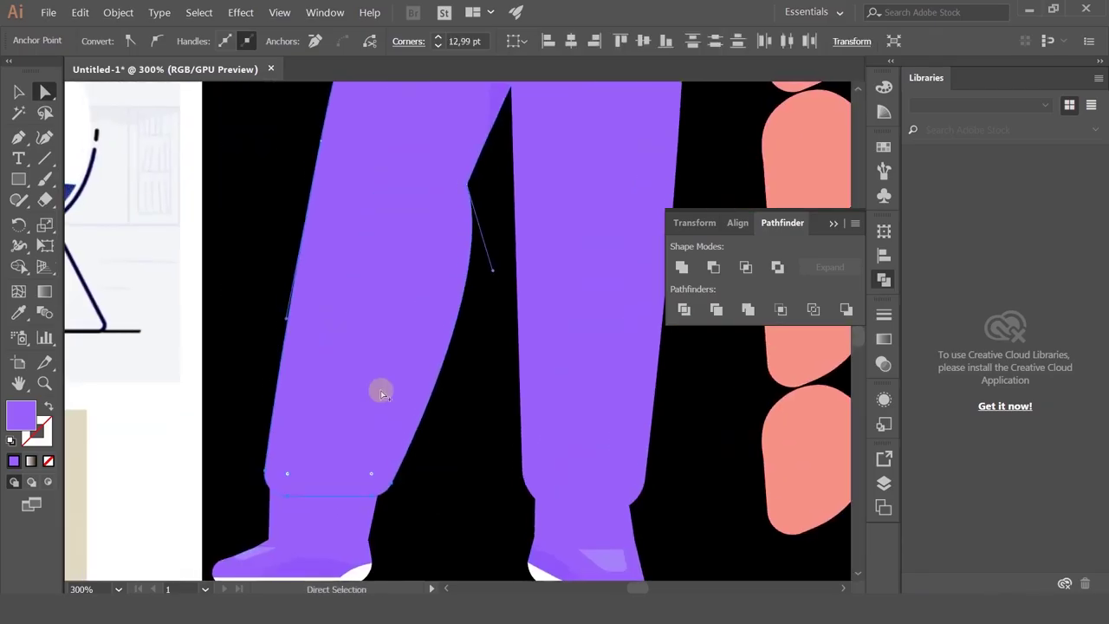
- Move the left ankle shape's two upper anchor points up inside the trouser leg so its sides slant along the leg
scroll(381, 390, down, 1)
click(325, 473)
scroll(325, 474, up, 1)
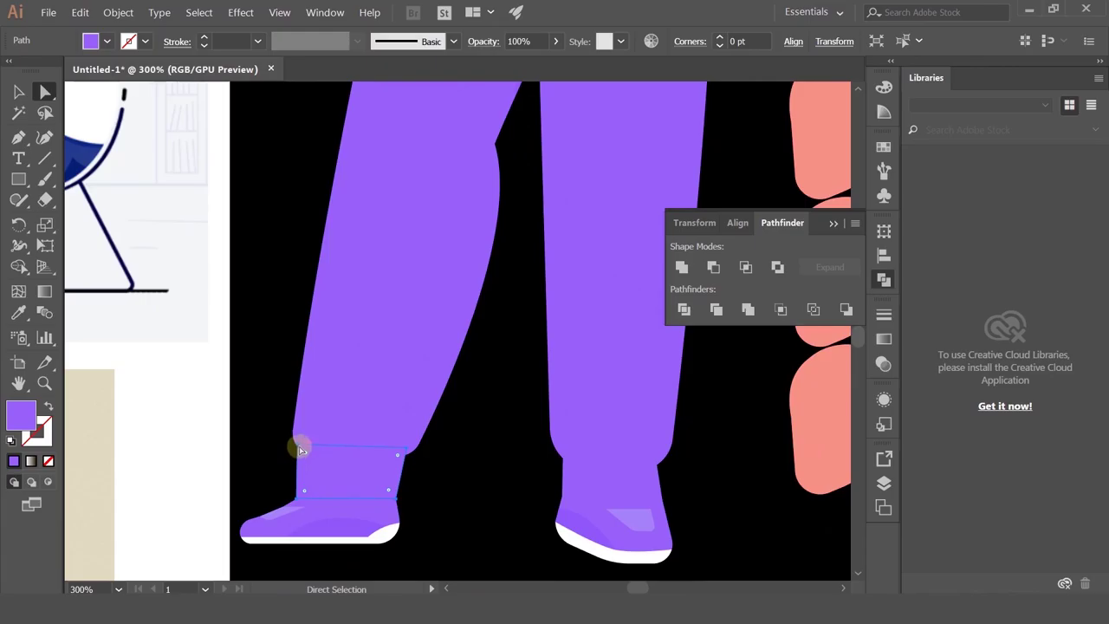
drag(299, 446, 306, 385)
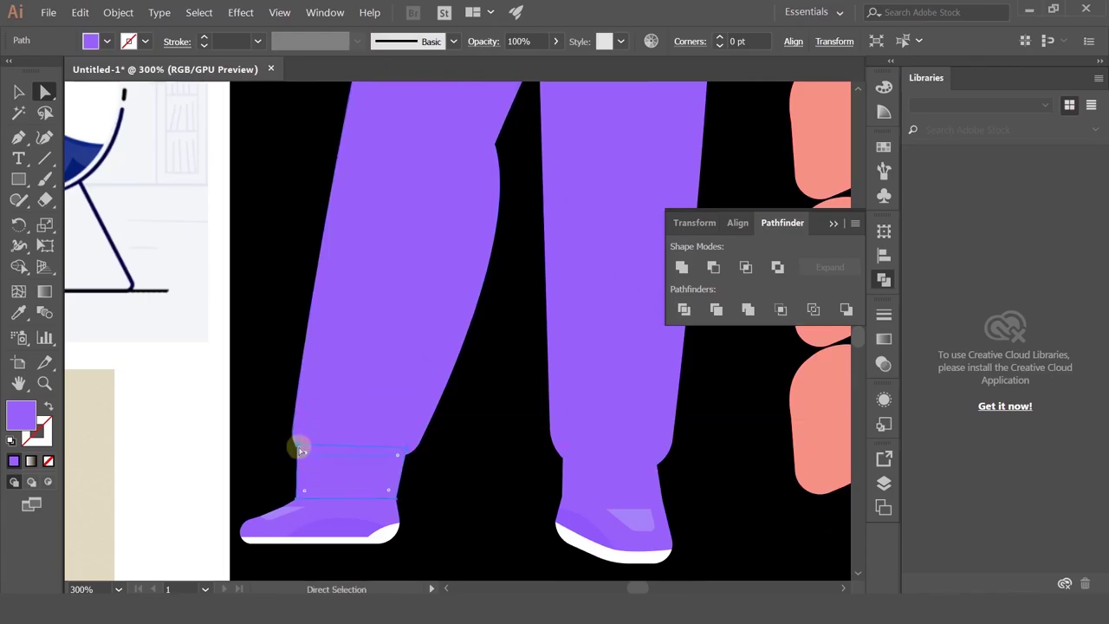
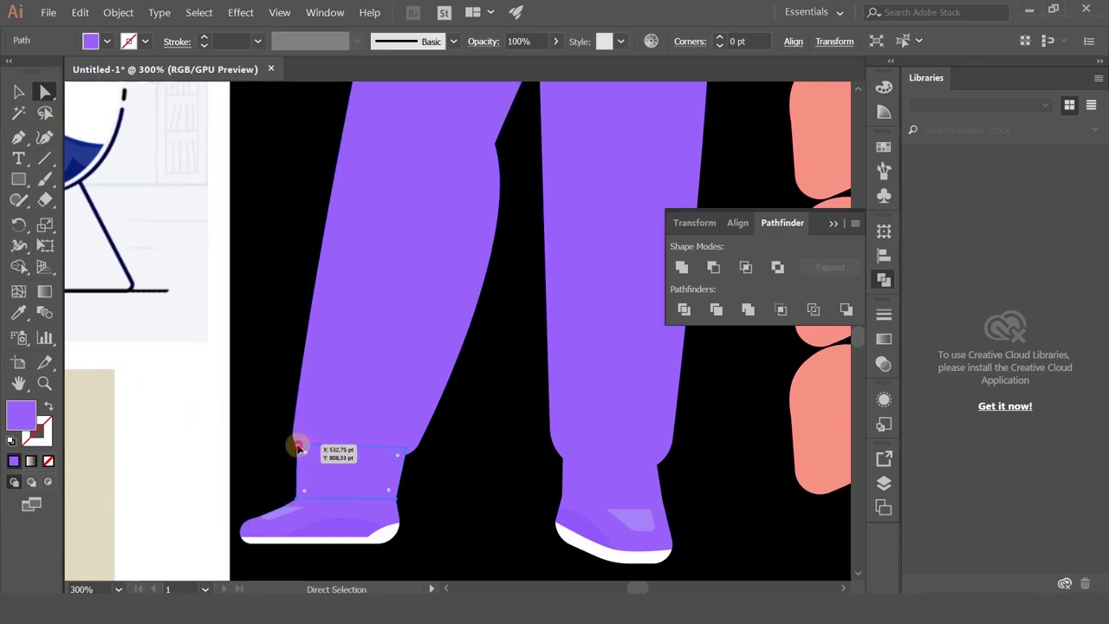
drag(297, 447, 347, 236)
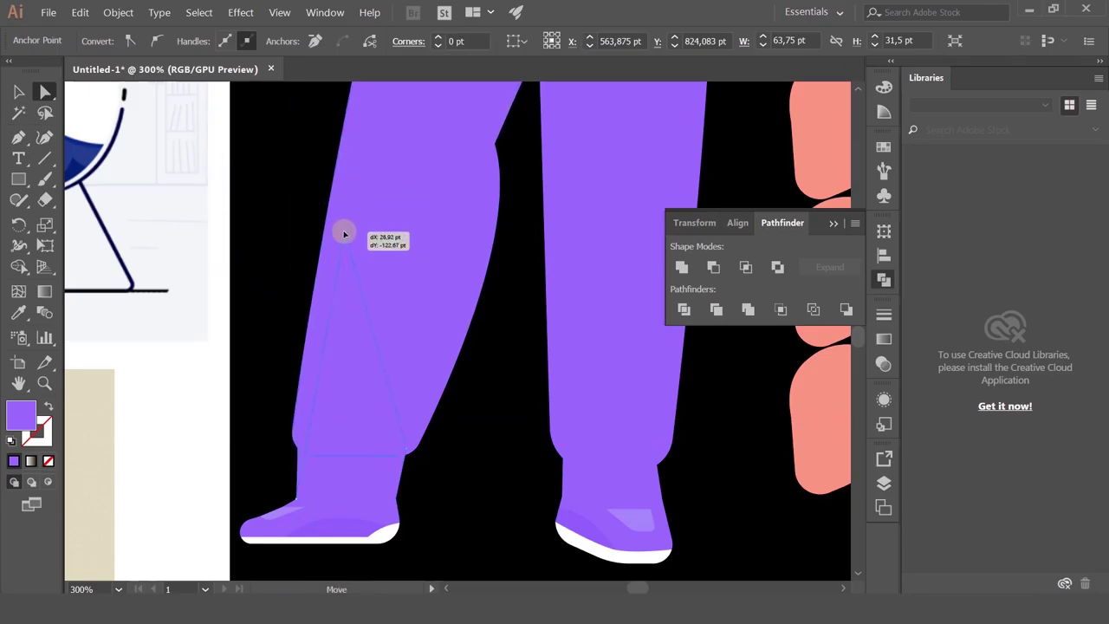
drag(408, 450, 423, 367)
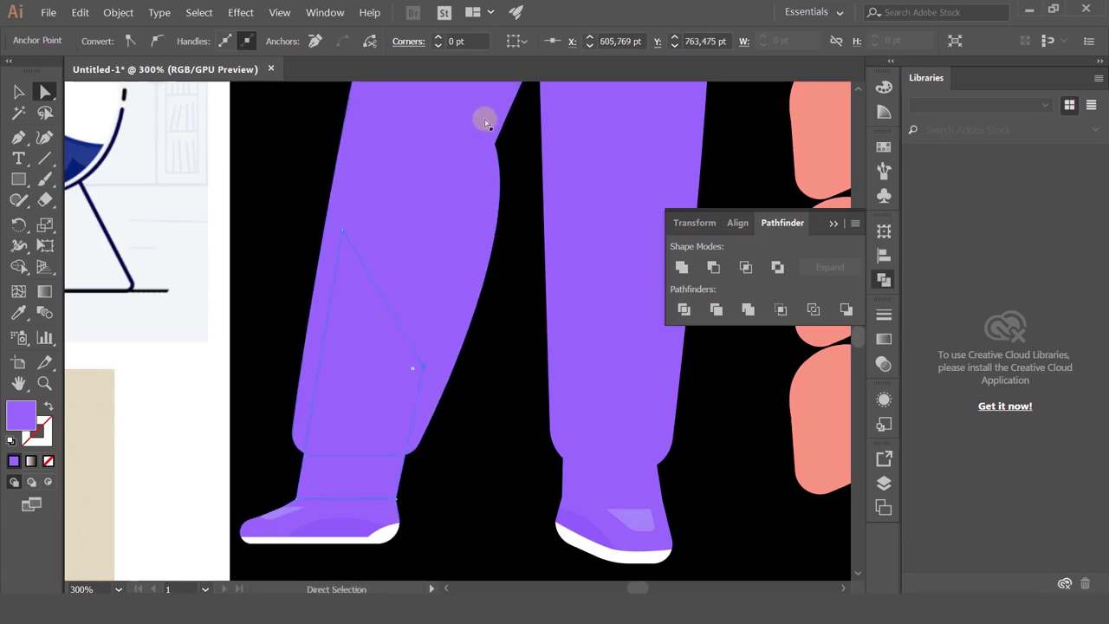
click(442, 514)
scroll(443, 515, down, 2)
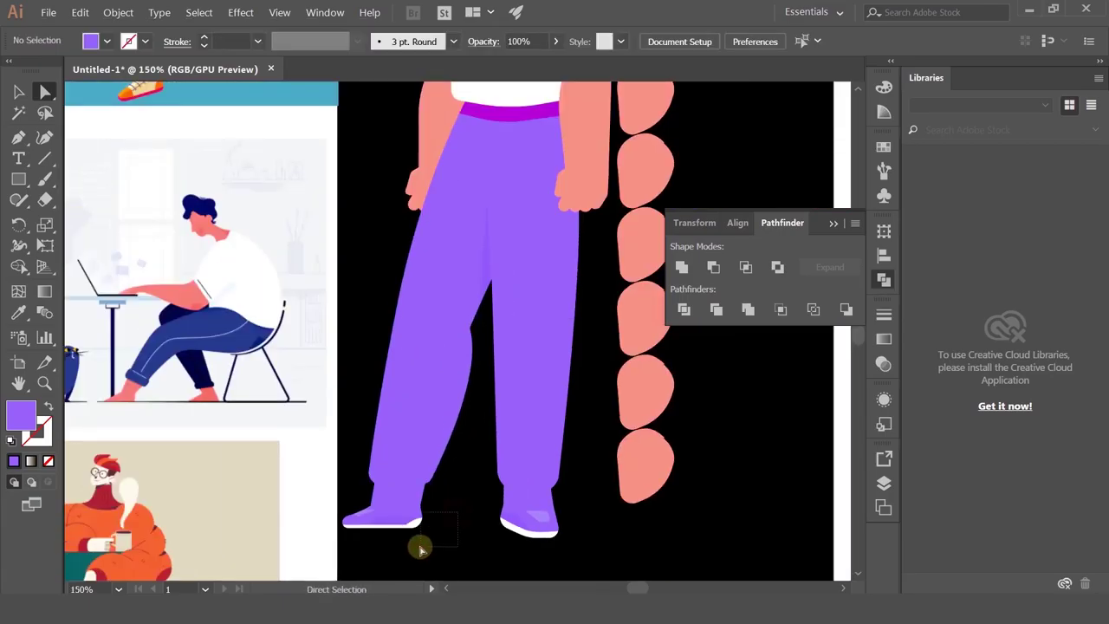
drag(420, 547, 422, 547)
click(455, 476)
scroll(458, 486, down, 1)
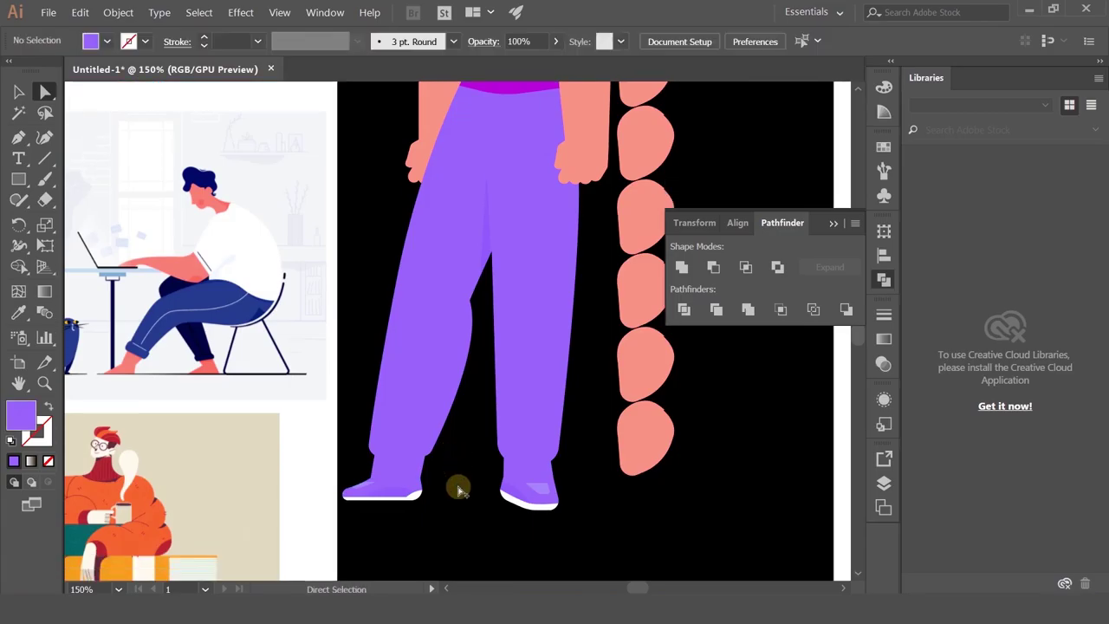
scroll(457, 490, up, 2)
scroll(458, 491, up, 1)
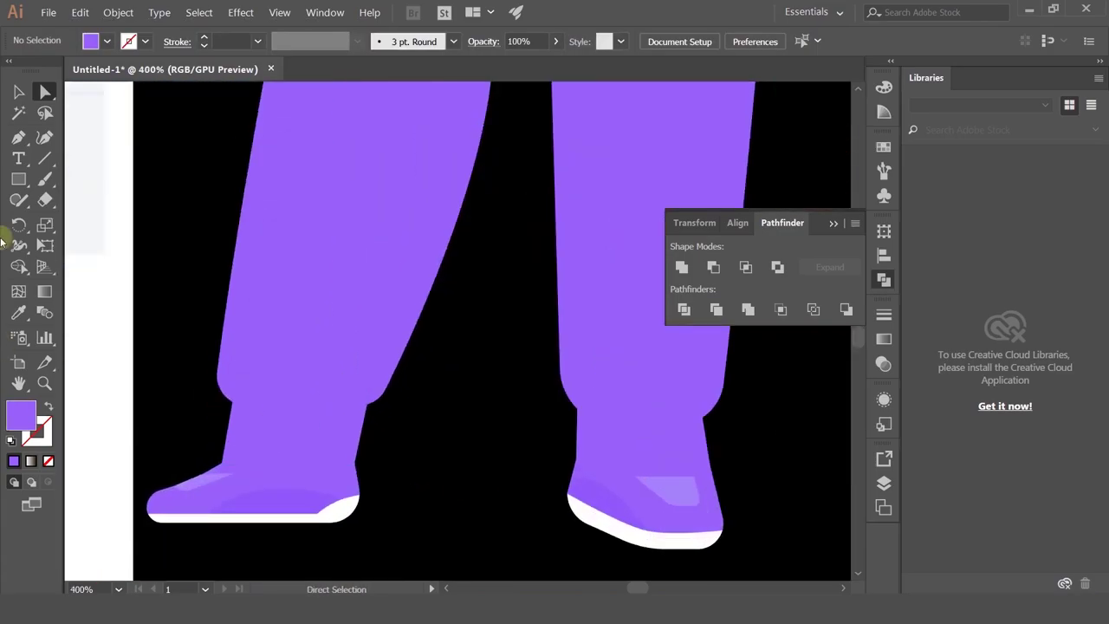
click(19, 138)
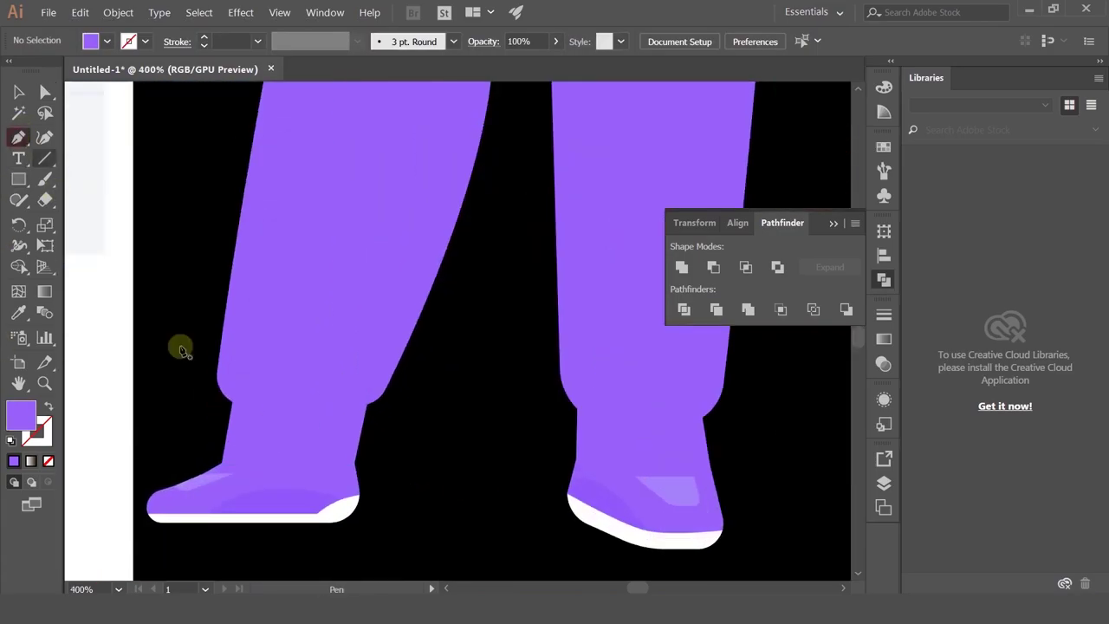
click(224, 409)
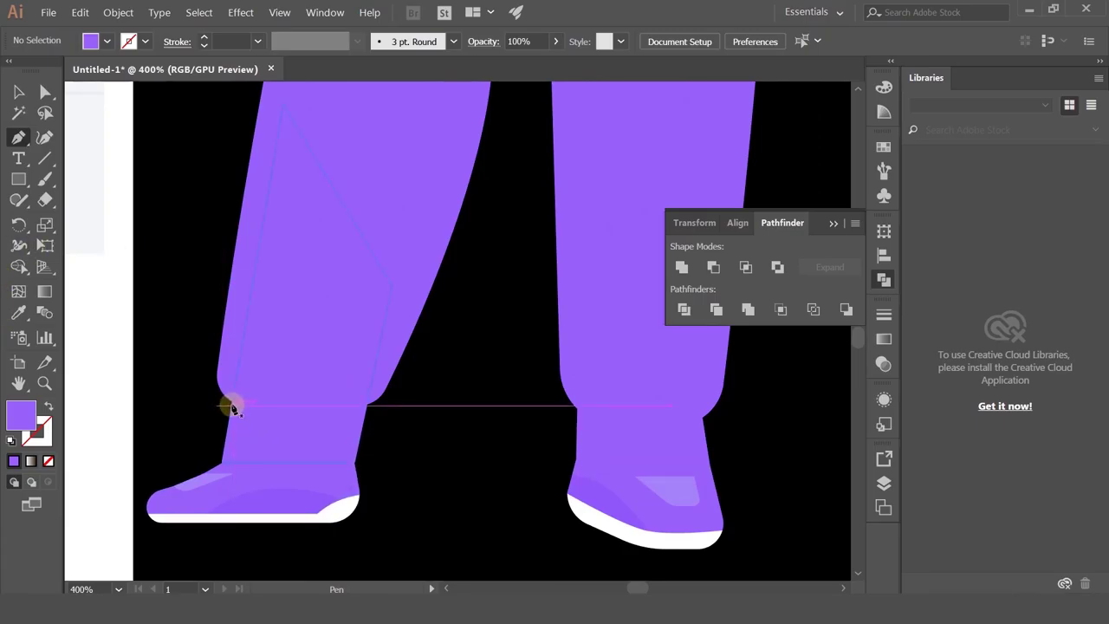
- Move the left ankle shape's two upper anchor points down to the trouser hem, keeping the ankle's sides slanted
click(17, 97)
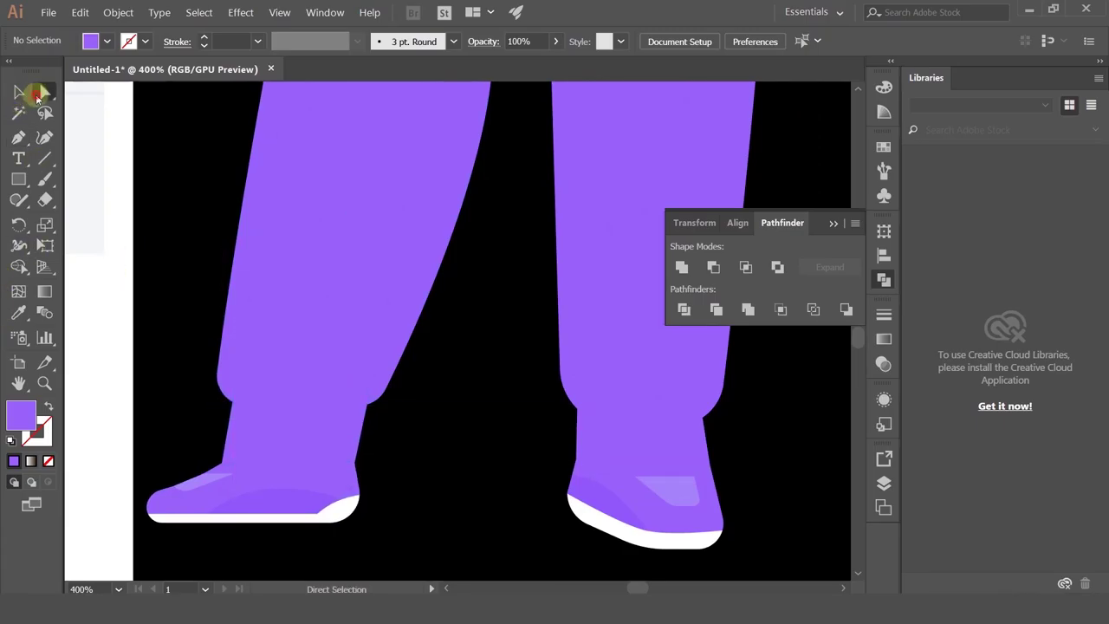
click(269, 113)
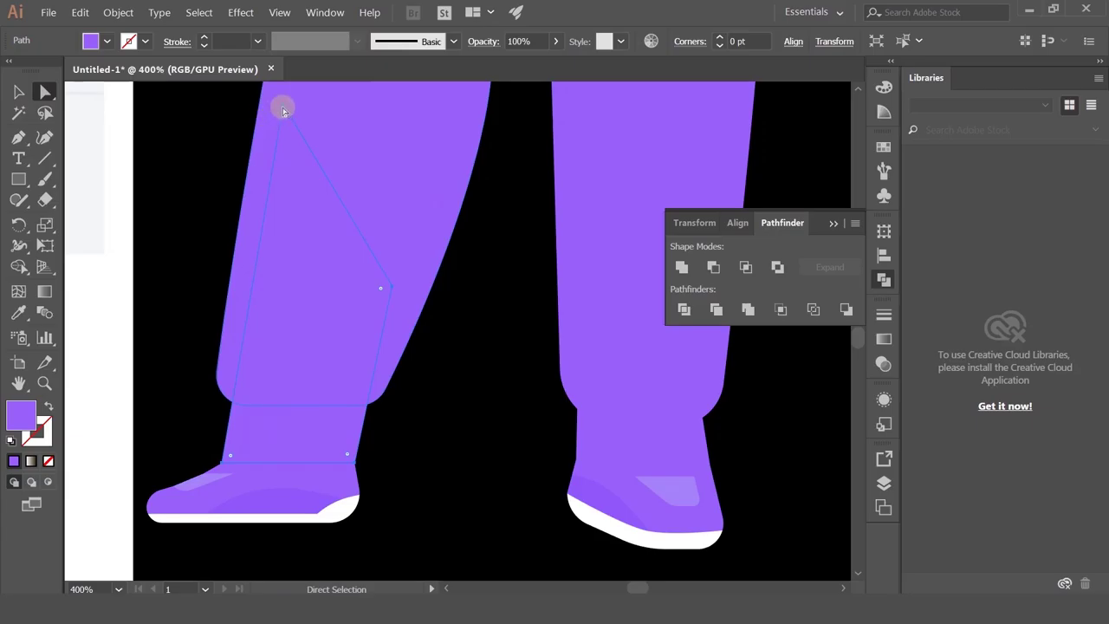
drag(283, 109, 241, 405)
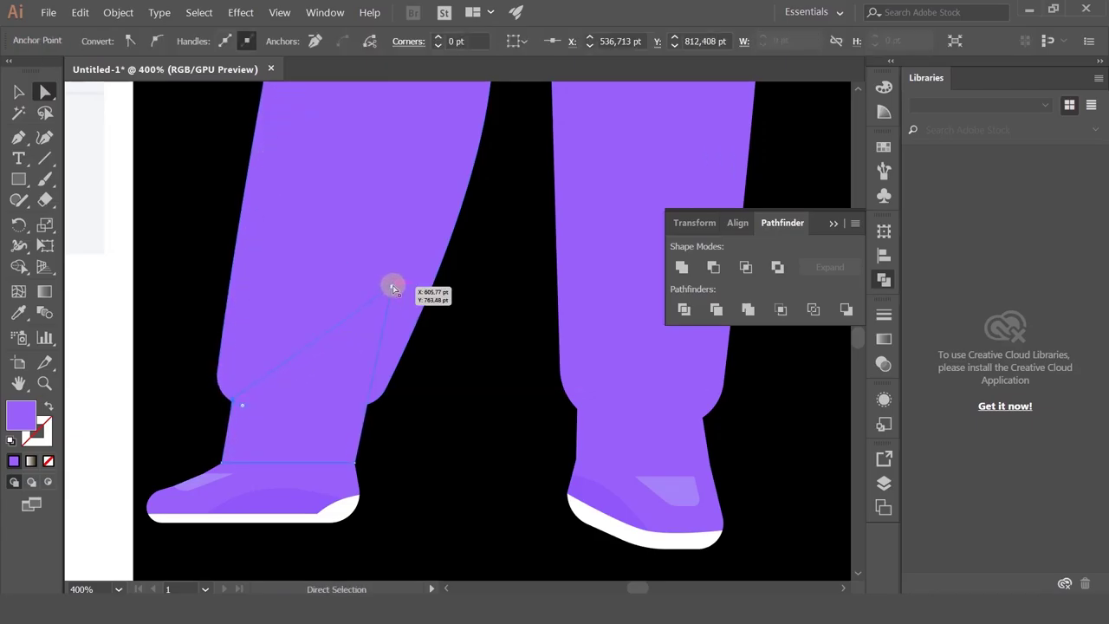
drag(393, 287, 361, 407)
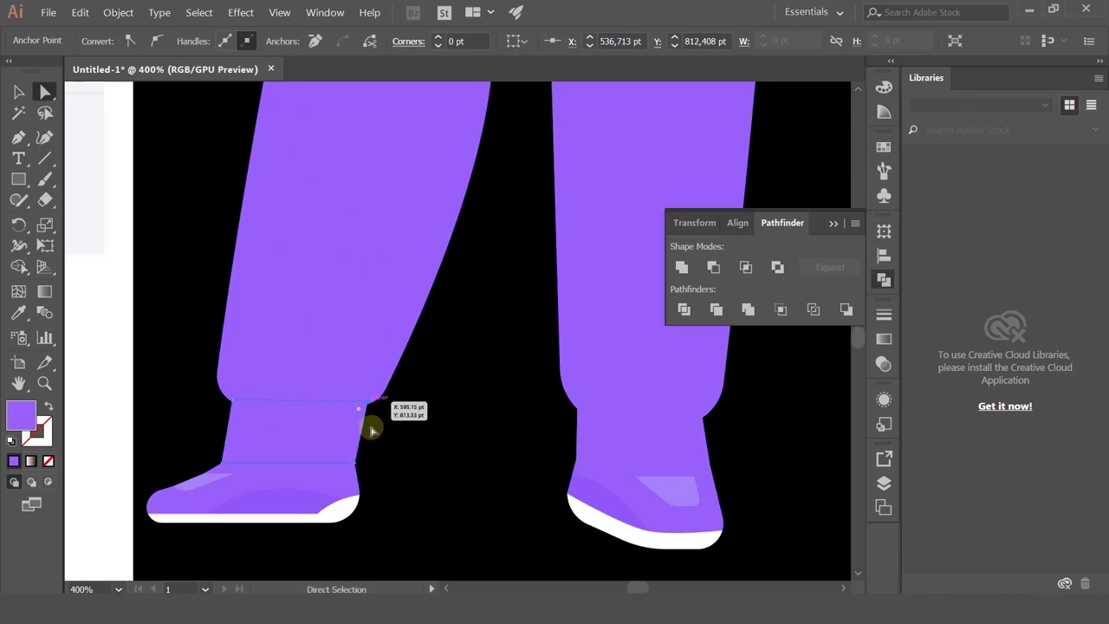
- Recolour the left ankle shape by sampling the magenta waistband with the Eyedropper tool
alt+scroll(438, 365, down, 4)
click(19, 317)
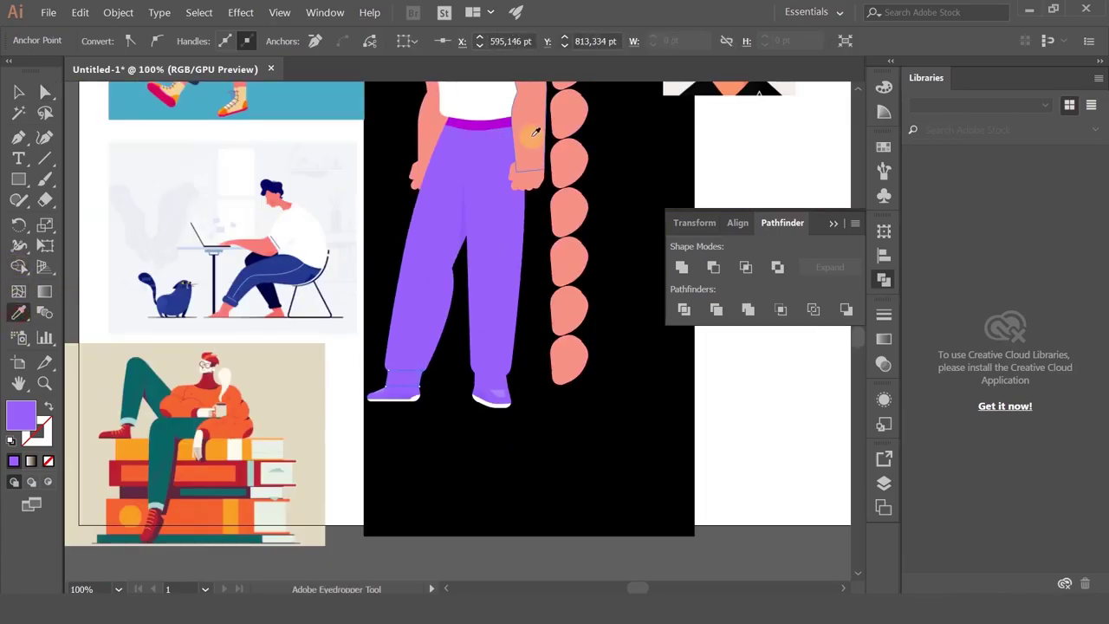
click(481, 126)
alt+scroll(448, 339, up, 3)
click(20, 93)
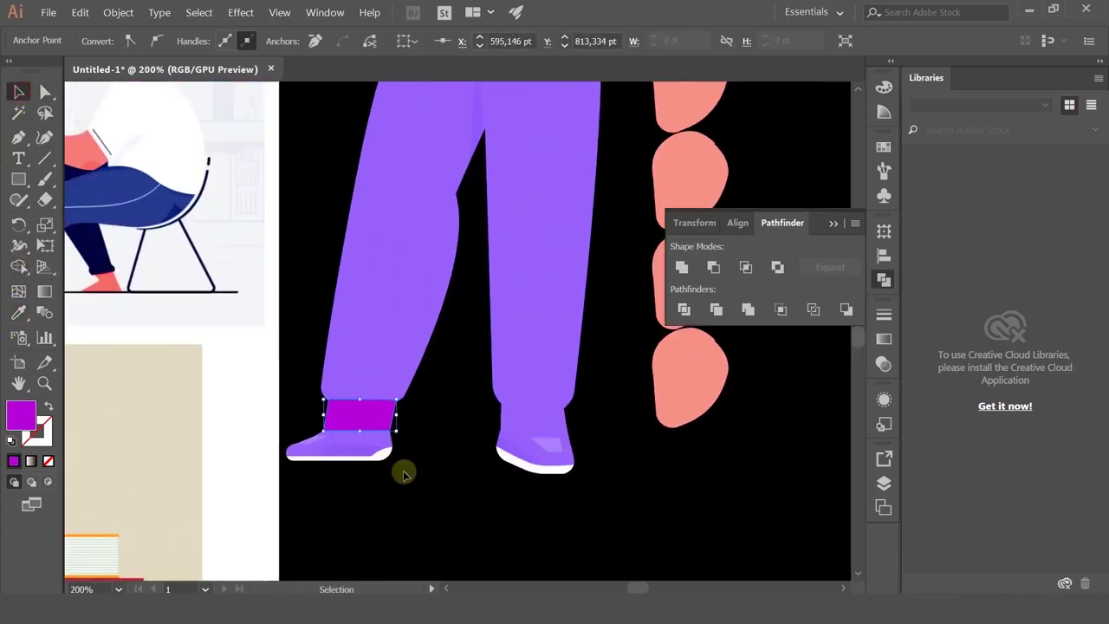
- Recolour the right ankle shape with the magenta fill sampled from the left ankle
click(425, 455)
alt+scroll(451, 459, up, 2)
drag(294, 407, 230, 471)
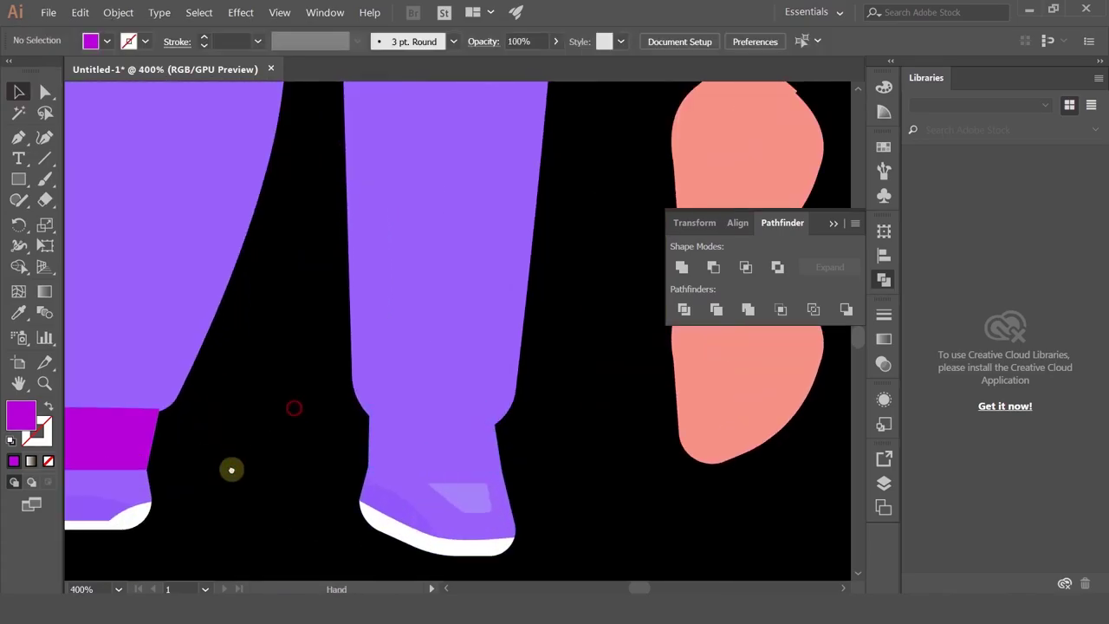
click(377, 515)
click(17, 316)
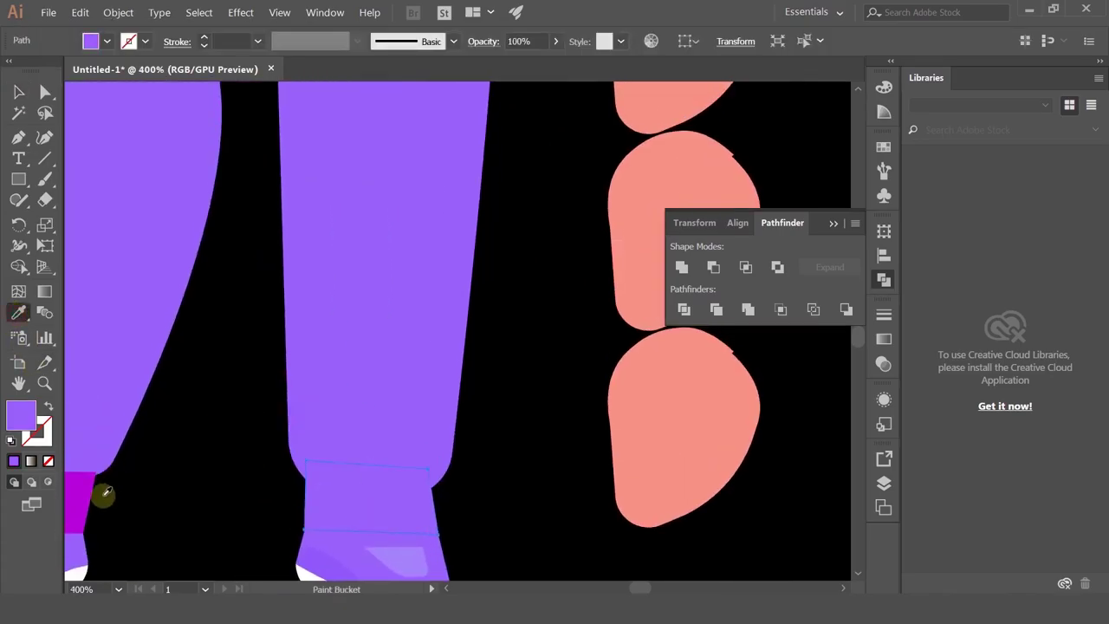
click(82, 503)
- Send the right ankle and all parts of the right shoe behind the trouser leg
drag(231, 459, 326, 320)
click(19, 92)
key(a)
drag(360, 401, 564, 514)
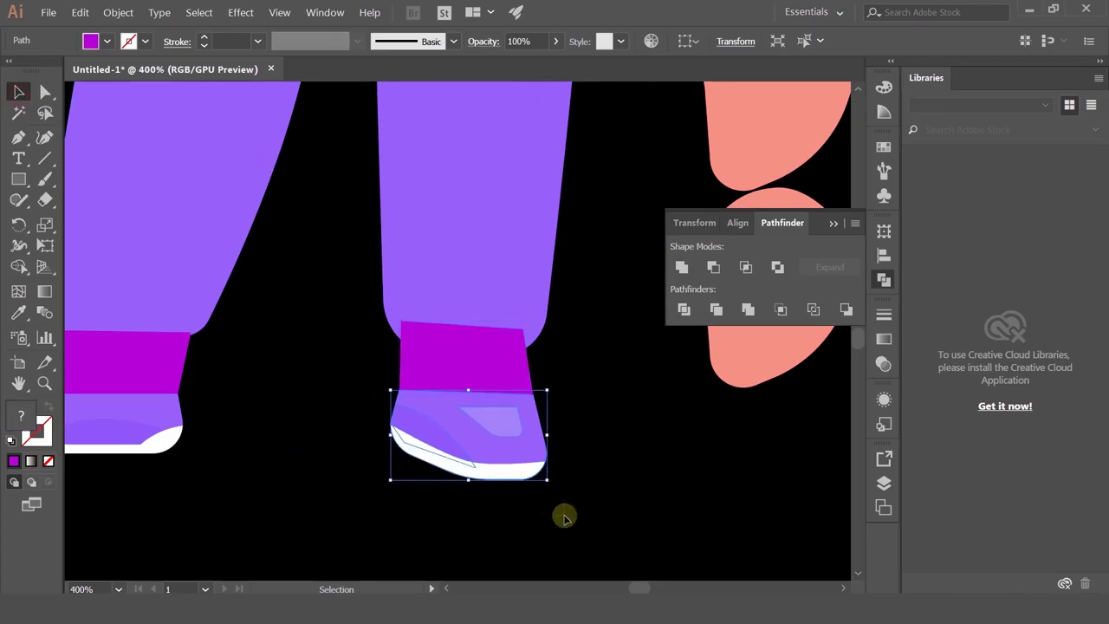
click(438, 240)
drag(351, 427, 362, 453)
drag(379, 396, 664, 533)
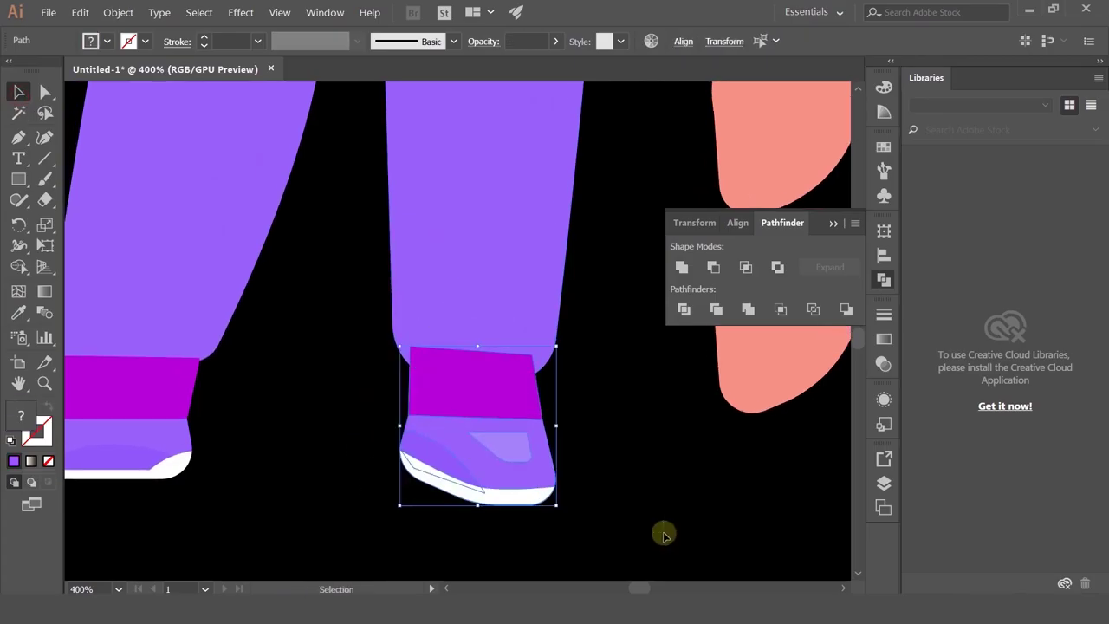
key(ctrl+shift+[)
- Send the left ankle and all parts of the left shoe behind the trouser leg
drag(188, 387, 293, 384)
scroll(292, 383, left, 3)
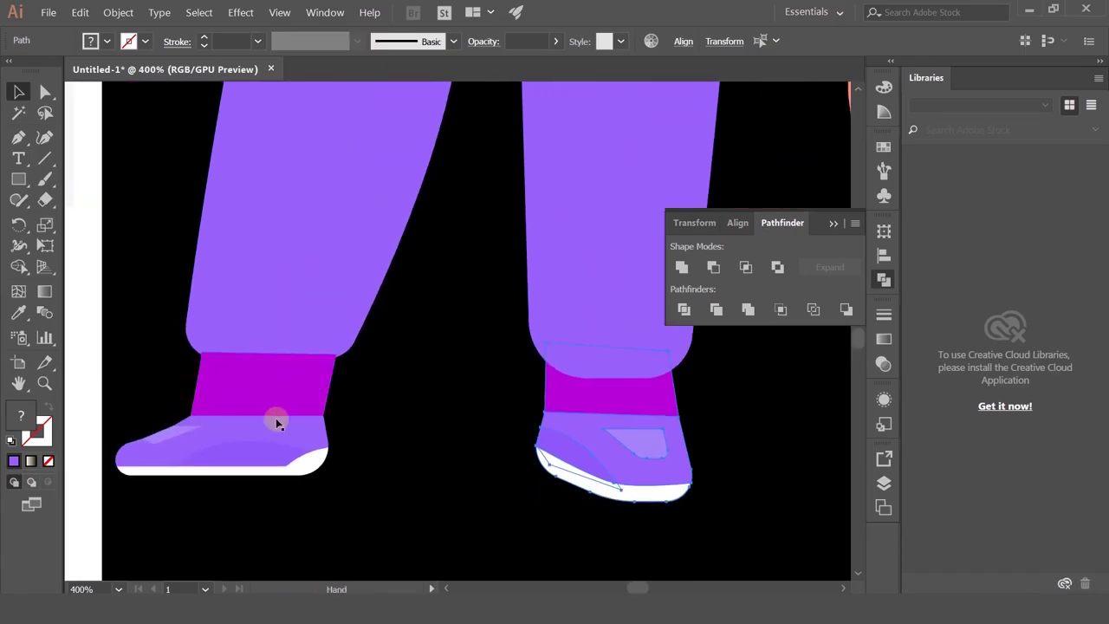
drag(113, 398, 381, 517)
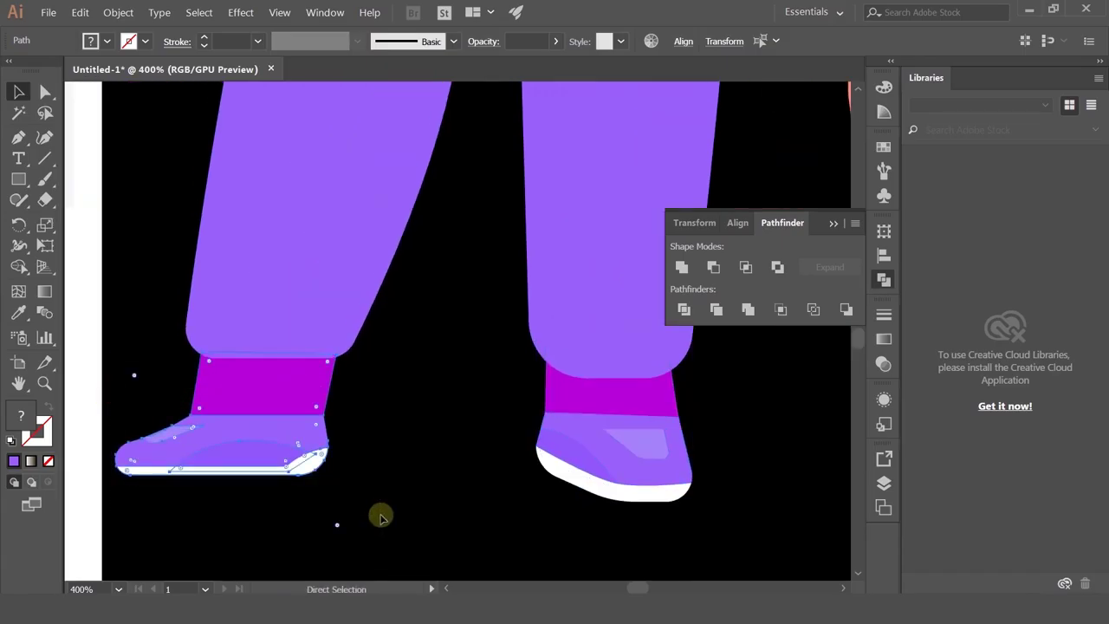
- Remove the corner rounding from the hem of the right trouser leg
scroll(411, 378, right, 3)
scroll(411, 379, up, 1)
click(483, 364)
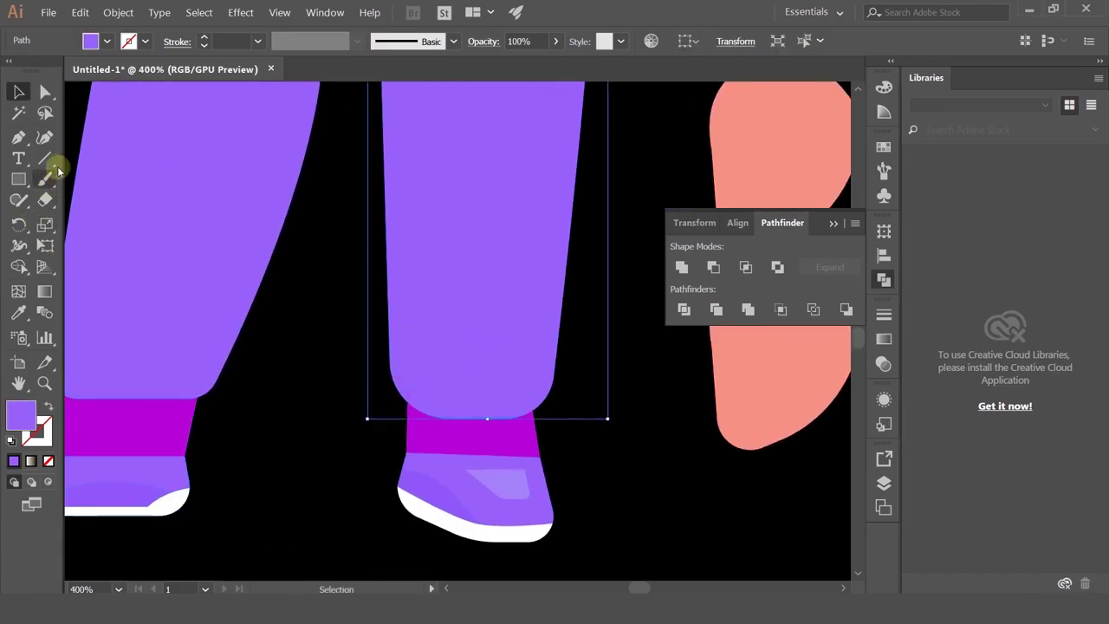
click(45, 92)
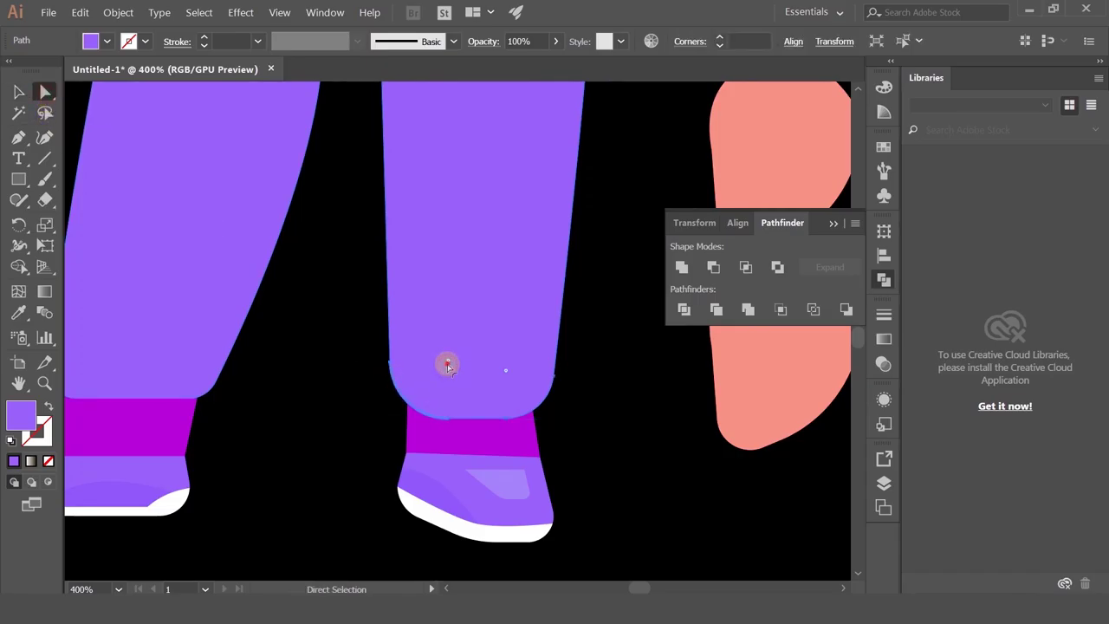
drag(447, 365, 420, 386)
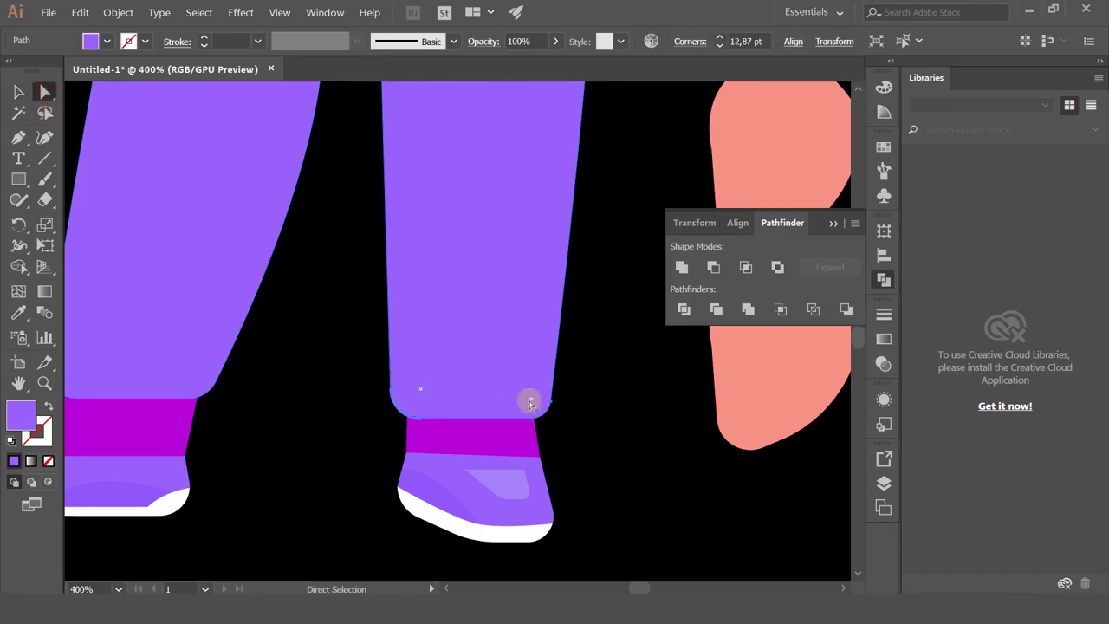
drag(528, 404, 579, 445)
key(ctrl+z)
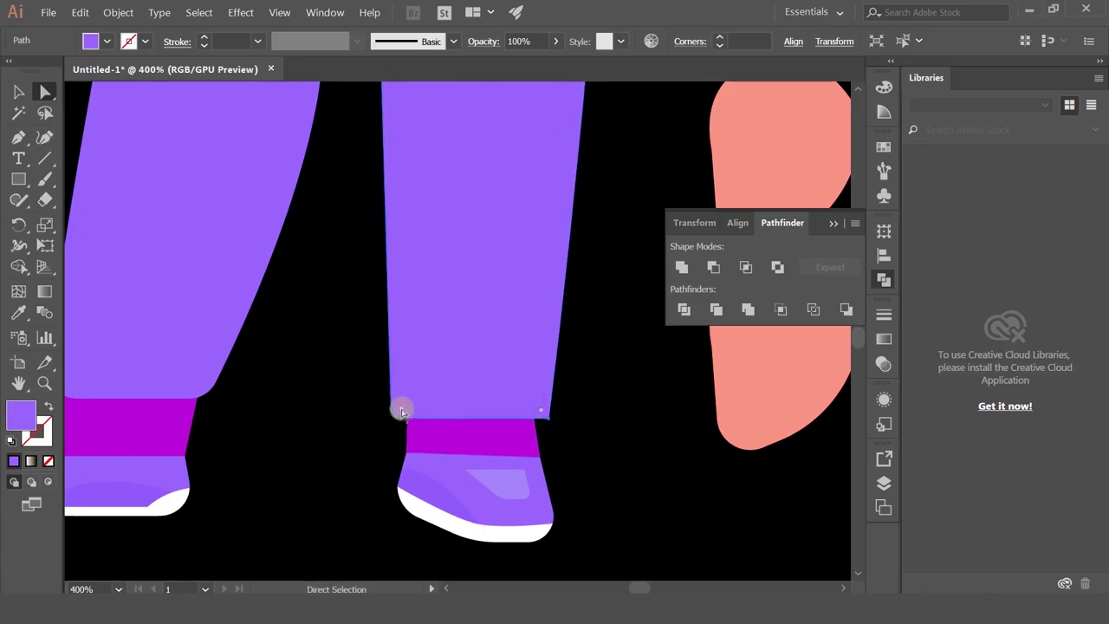
drag(373, 435, 352, 451)
- Add an anchor point at the middle of the right hem and pull it straight down to about Y 835.75 pt
key(plus)
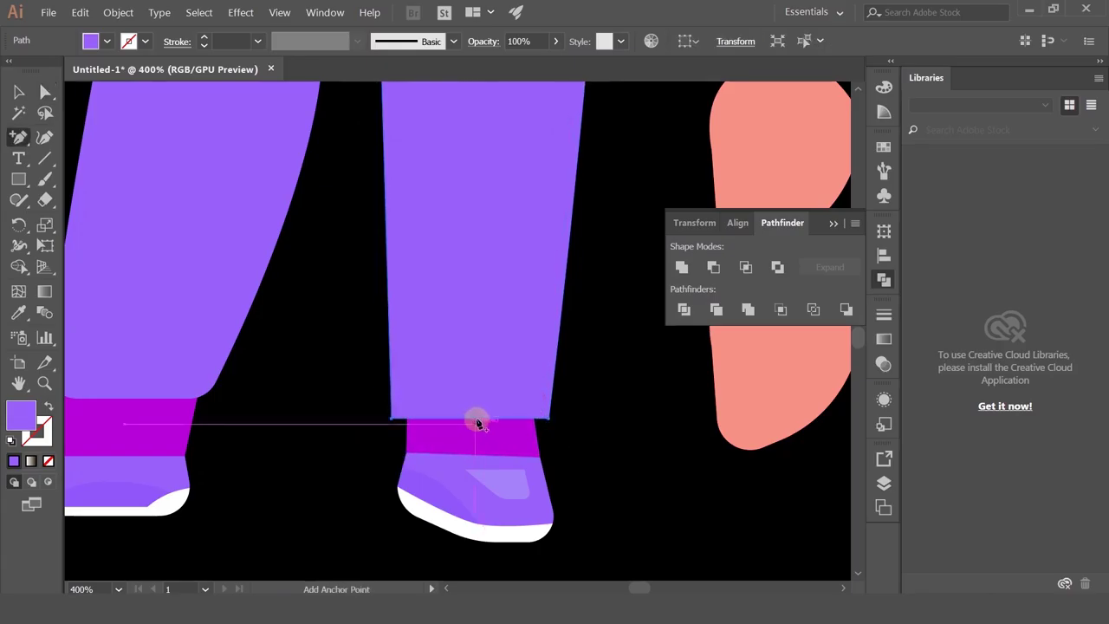
click(475, 419)
click(45, 91)
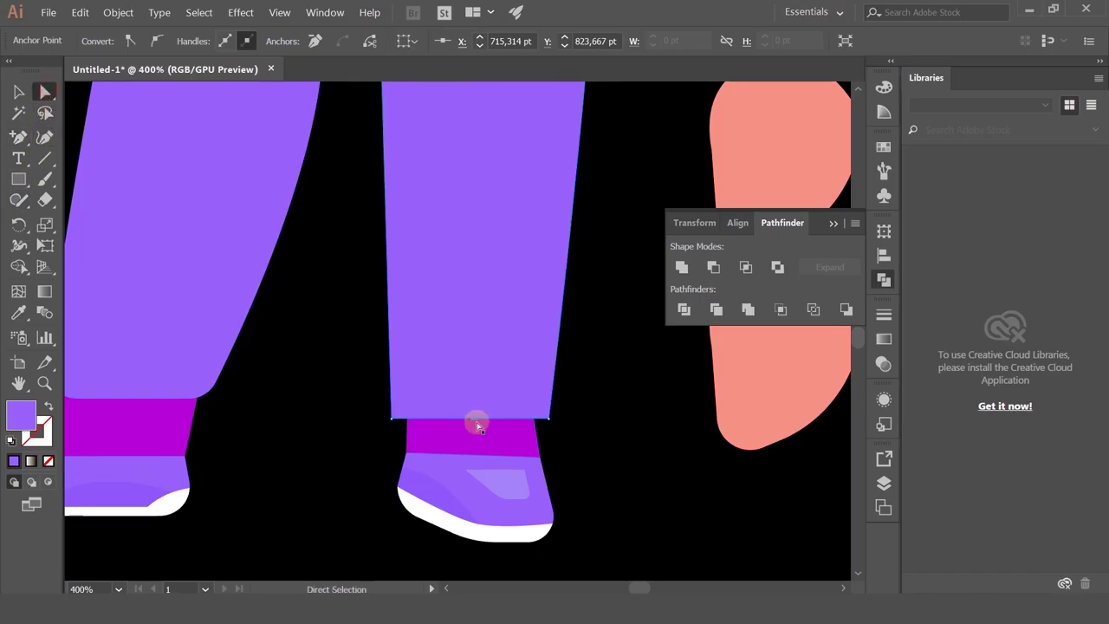
drag(476, 425, 475, 445)
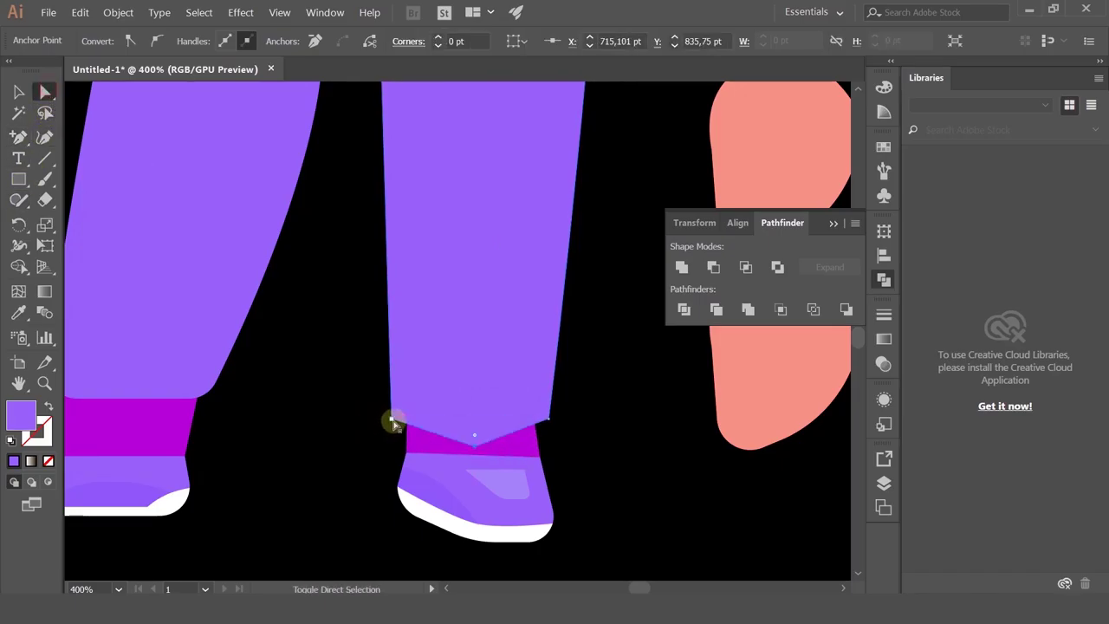
- Round the two corners and the middle point of the right hem into a smooth curve
shift+click(549, 421)
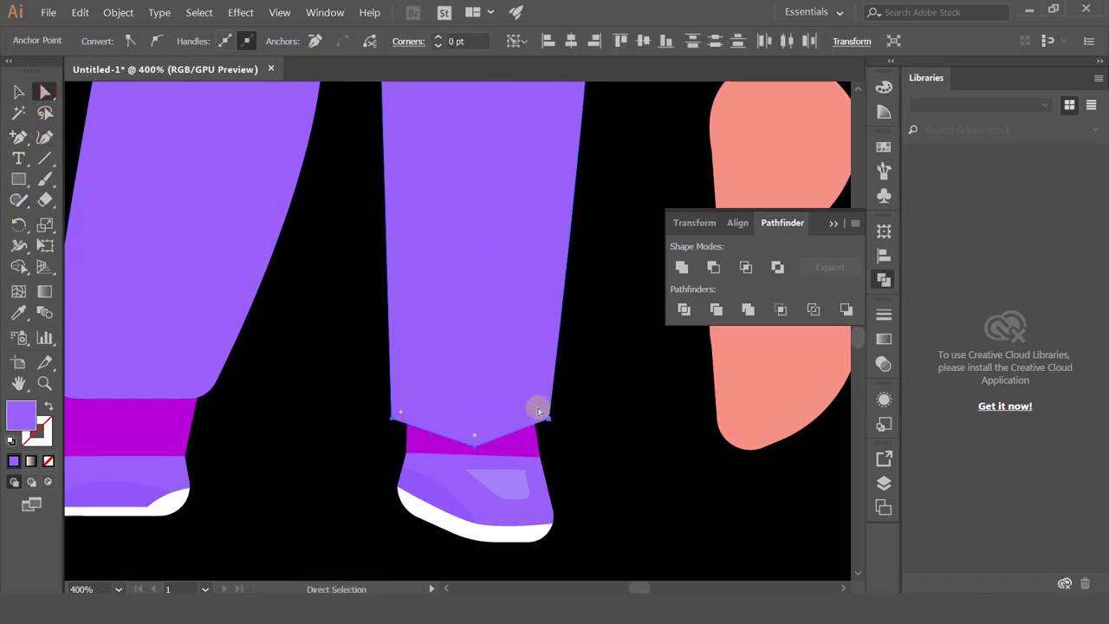
drag(538, 410, 461, 212)
click(342, 422)
- Square off the left trouser leg's hem corners and pull a new anchor point near its middle slightly down
scroll(343, 423, down, 3)
scroll(260, 421, up, 4)
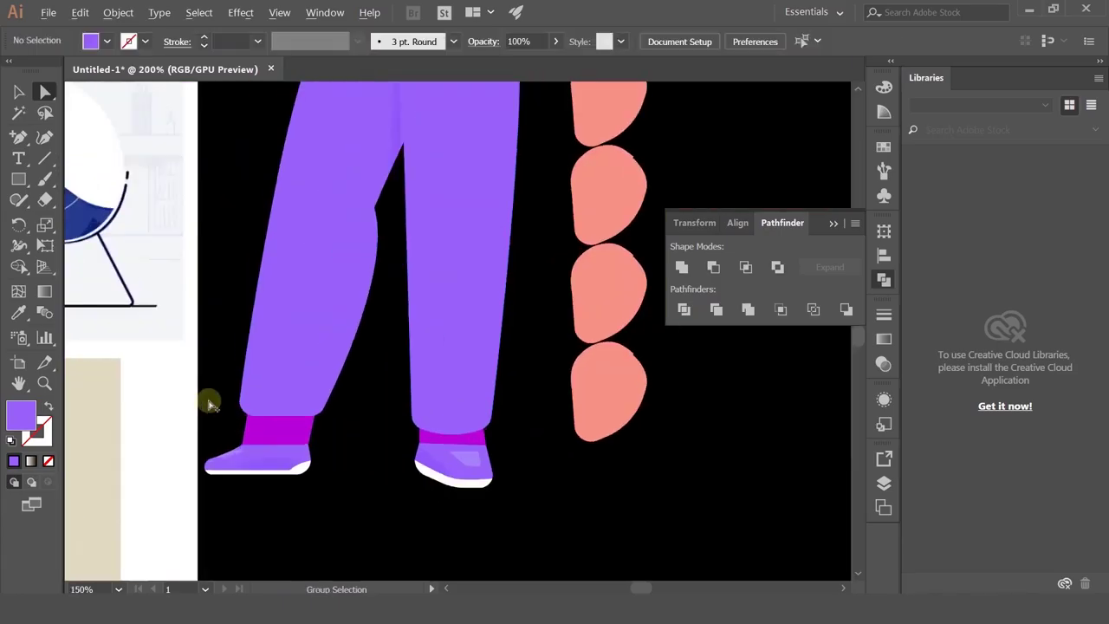
click(288, 409)
drag(277, 402, 173, 452)
drag(419, 457, 418, 457)
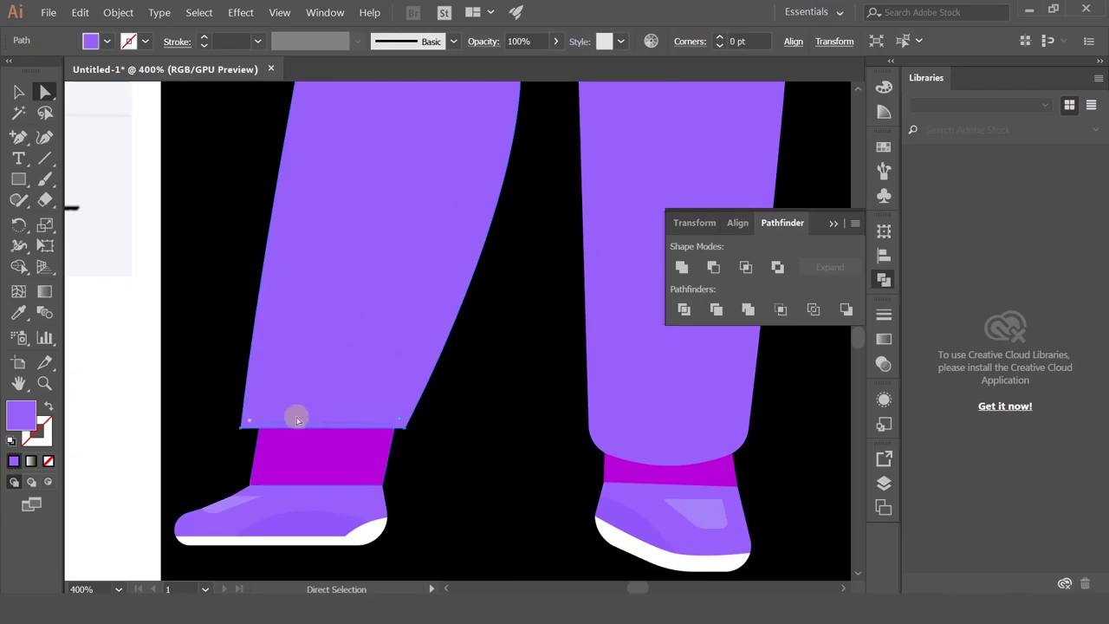
click(307, 428)
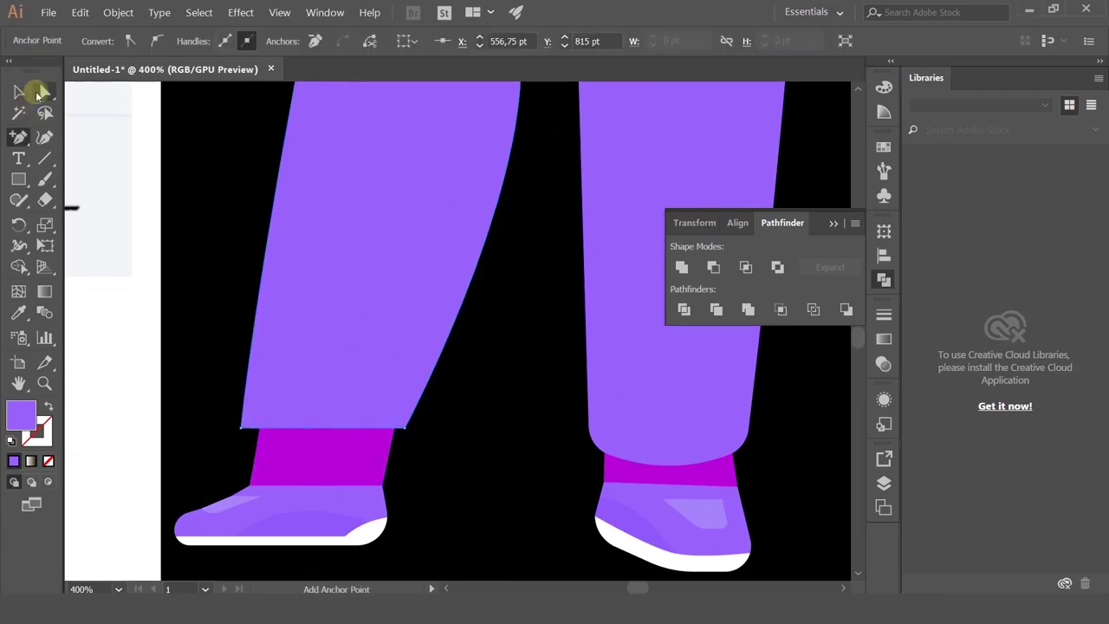
drag(306, 428, 300, 448)
- Try rounding the corners and the middle point of the left hem
drag(240, 430, 304, 364)
key(ctrl+z)
drag(251, 425, 436, 297)
click(217, 451)
click(304, 431)
click(464, 424)
scroll(463, 424, down, 3)
scroll(425, 439, up, 4)
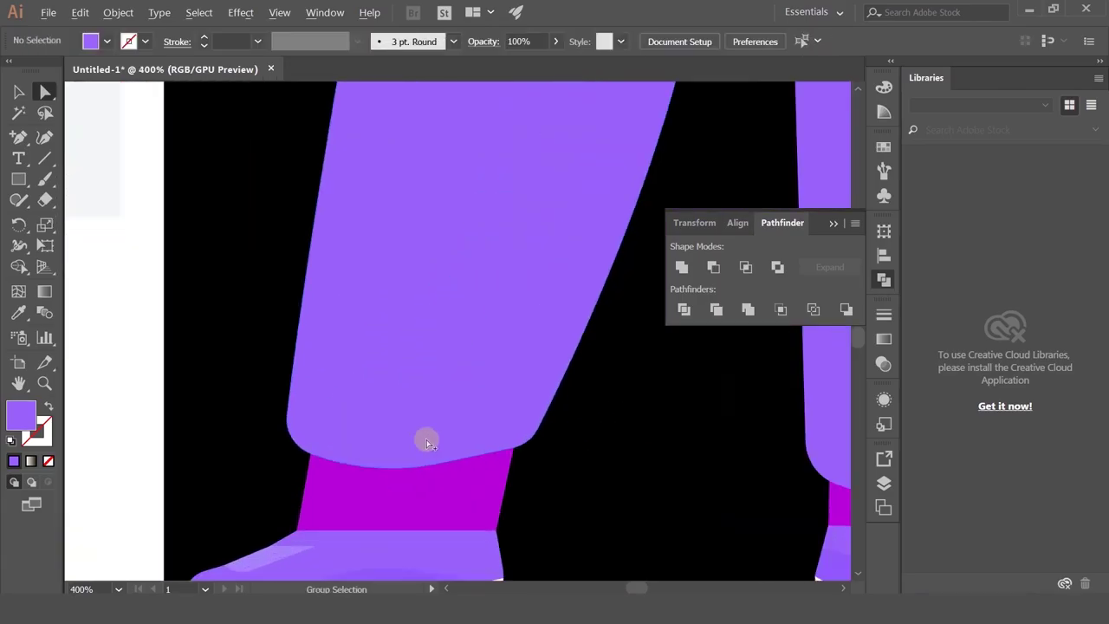
- Try readjusting the rounding of the left hem's middle point and inner corner separately
click(440, 463)
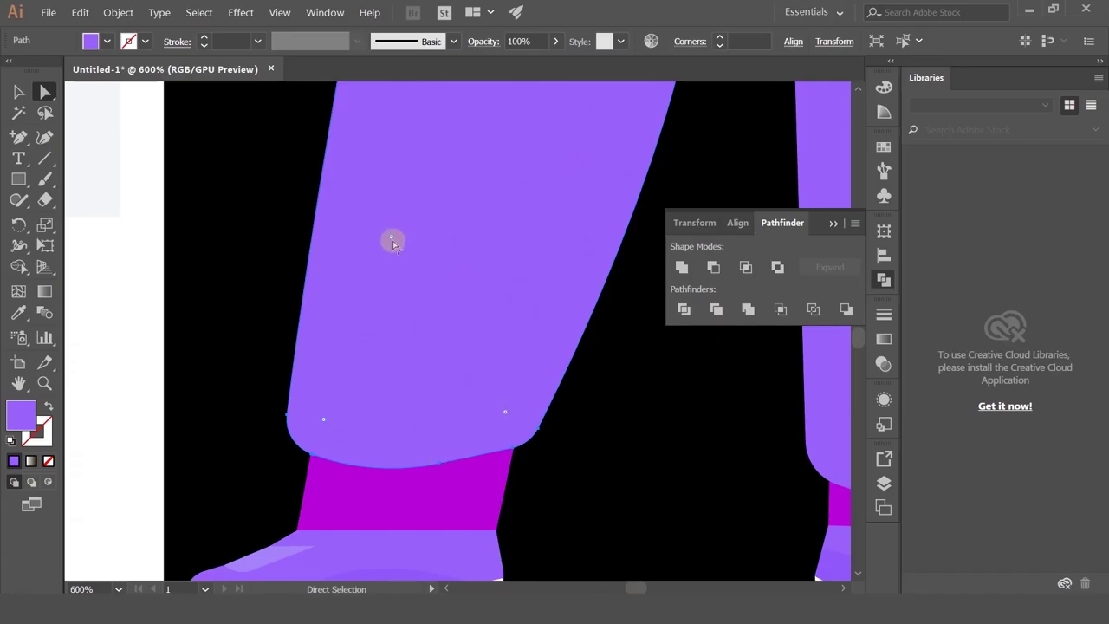
drag(393, 244, 397, 288)
drag(501, 414, 479, 376)
click(625, 515)
scroll(620, 508, down, 1)
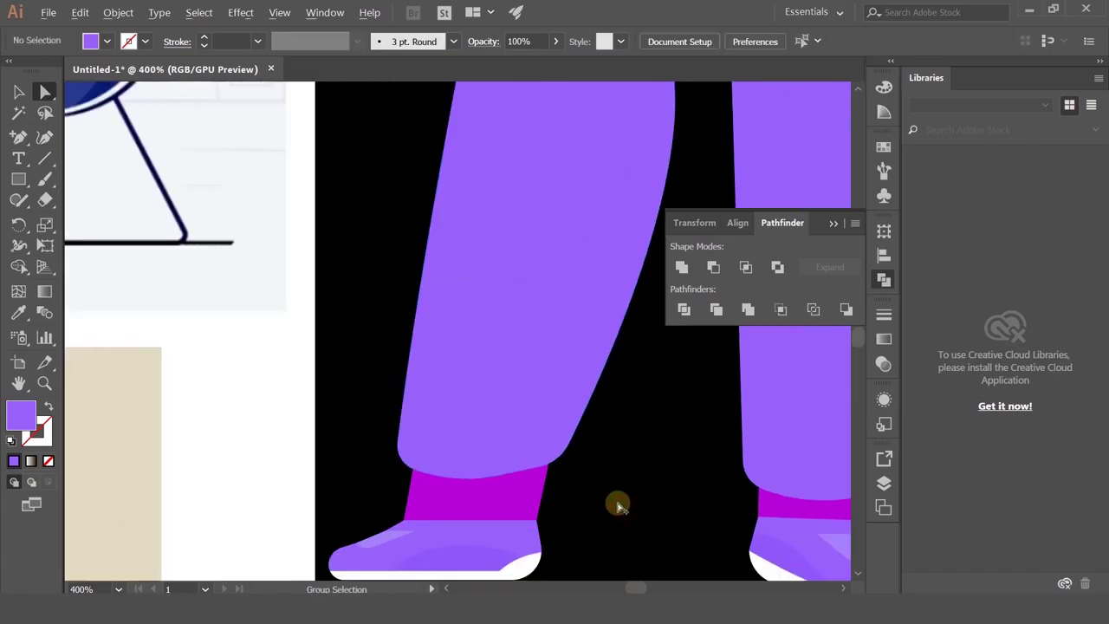
- Undo the rounding of the left hem back to its angular shape with the lowered middle point
drag(606, 501, 452, 448)
scroll(452, 448, down, 1)
scroll(453, 450, up, 1)
key(ctrl+z)
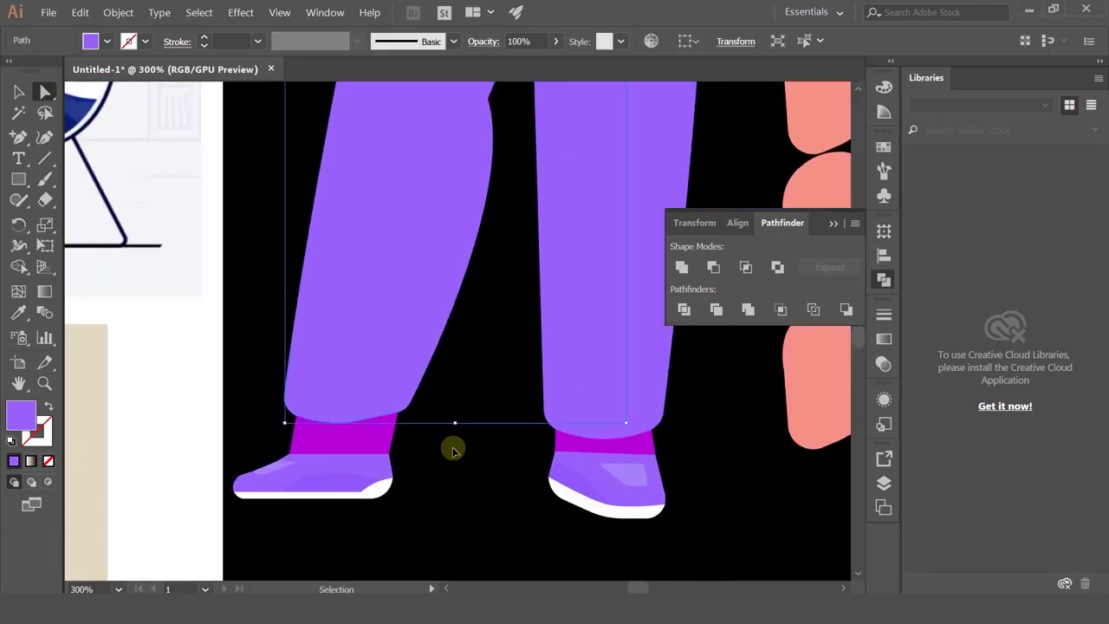
key(ctrl+z)
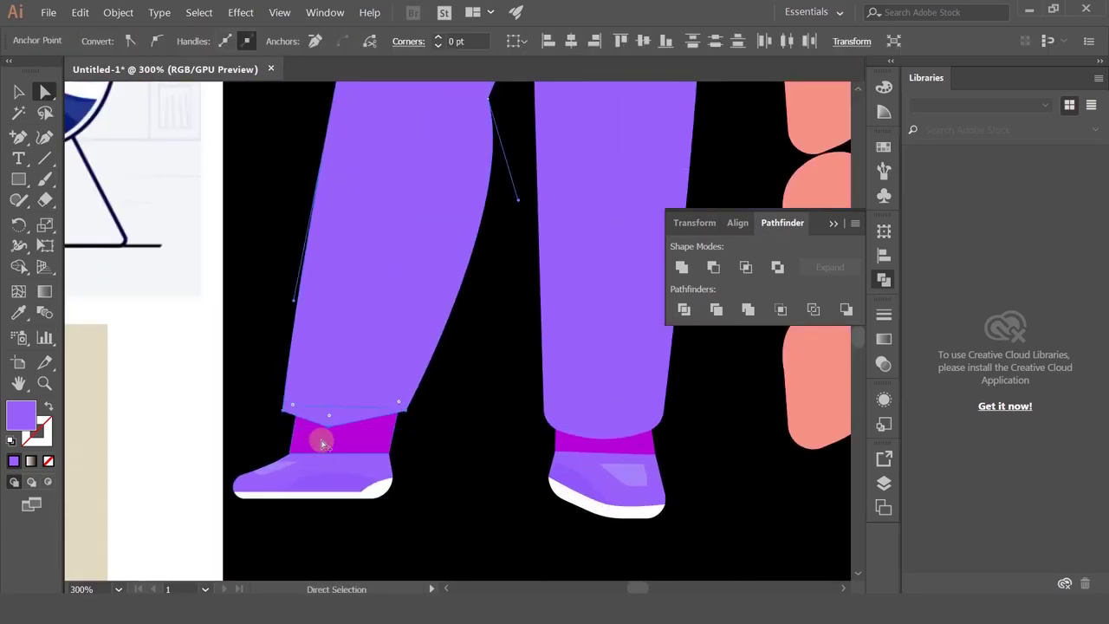
- Round all three points of the left hem together into a smooth curve
scroll(320, 438, up, 2)
drag(338, 417, 468, 116)
click(611, 436)
scroll(611, 435, down, 2)
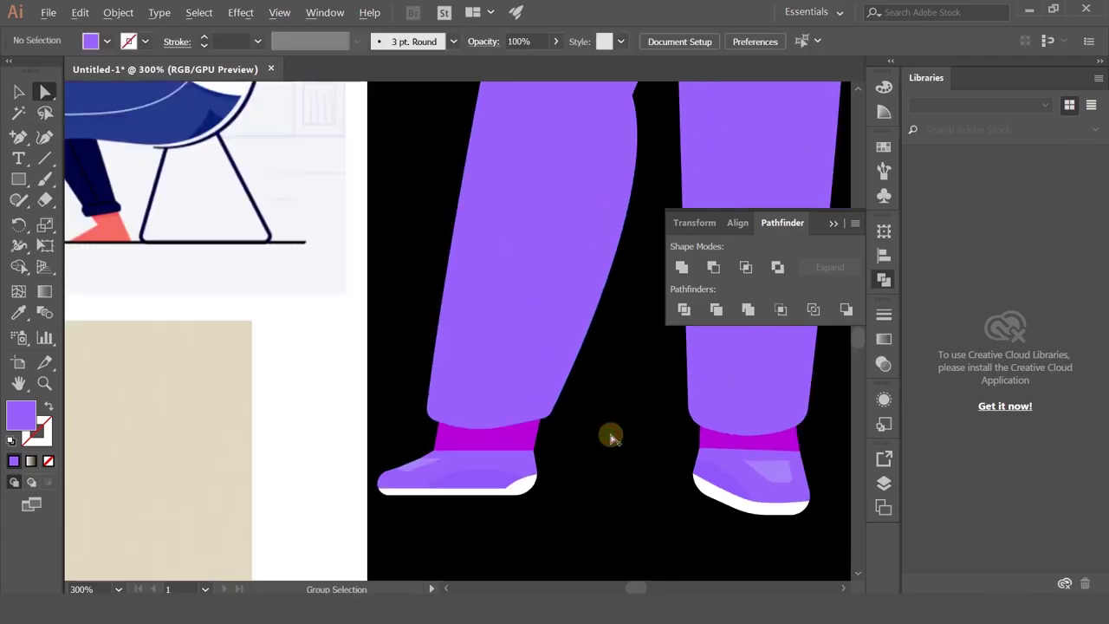
- Fine-tune the rounding of the inner corner of the left trouser leg's hem
alt+scroll(582, 425, up, 1)
click(528, 412)
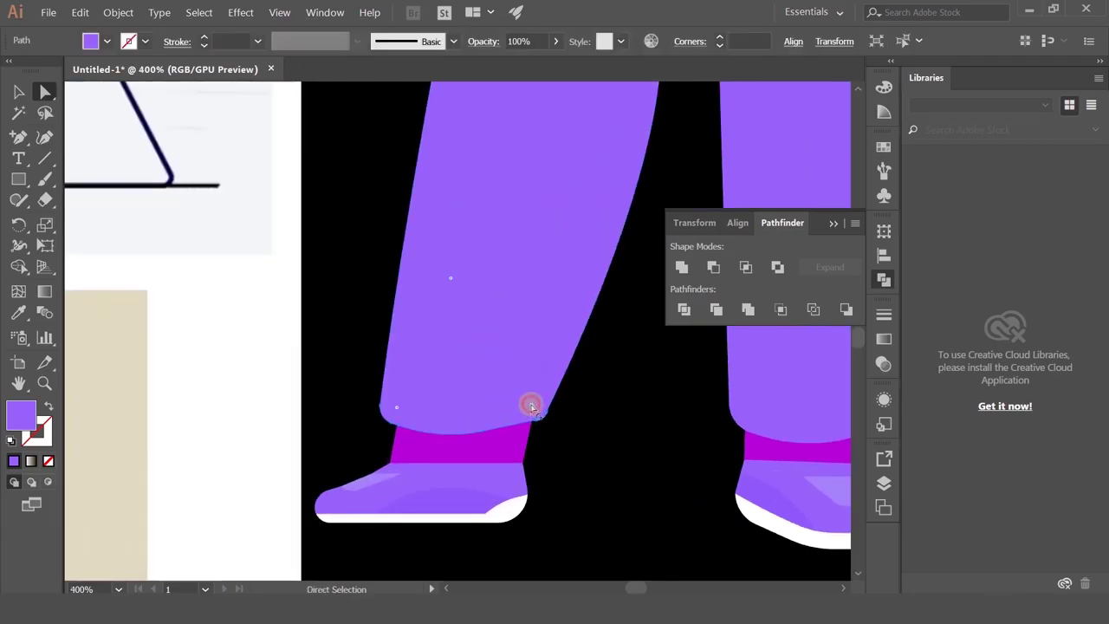
click(611, 438)
alt+scroll(589, 438, down, 2)
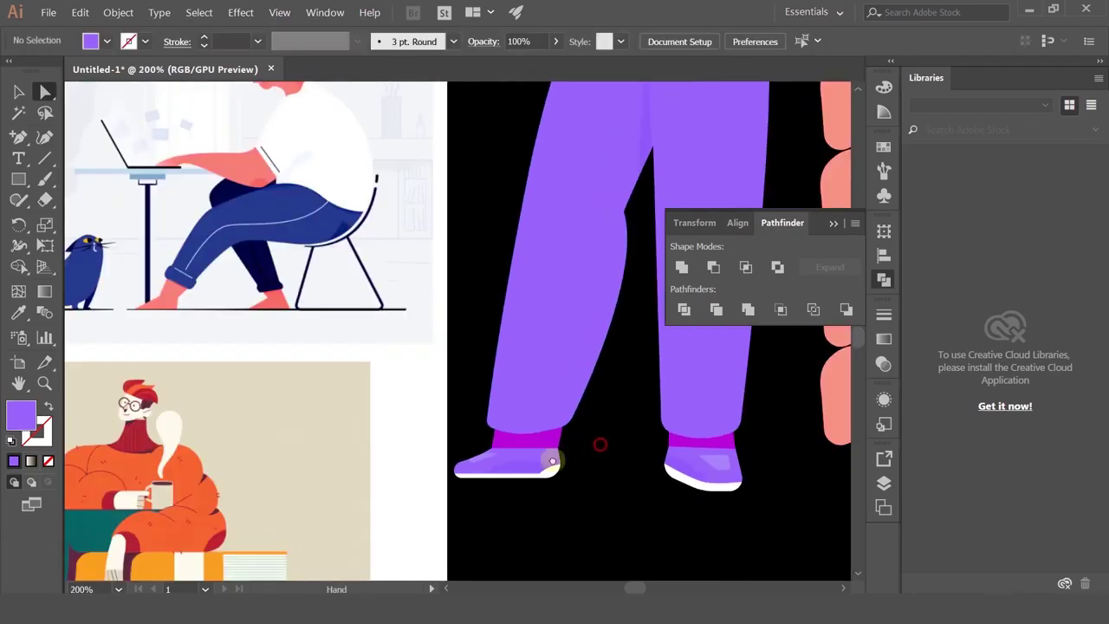
- Show the rulers and place a horizontal guide at the height where the right ankle meets its shoe
drag(600, 445, 517, 464)
alt+scroll(460, 474, up, 2)
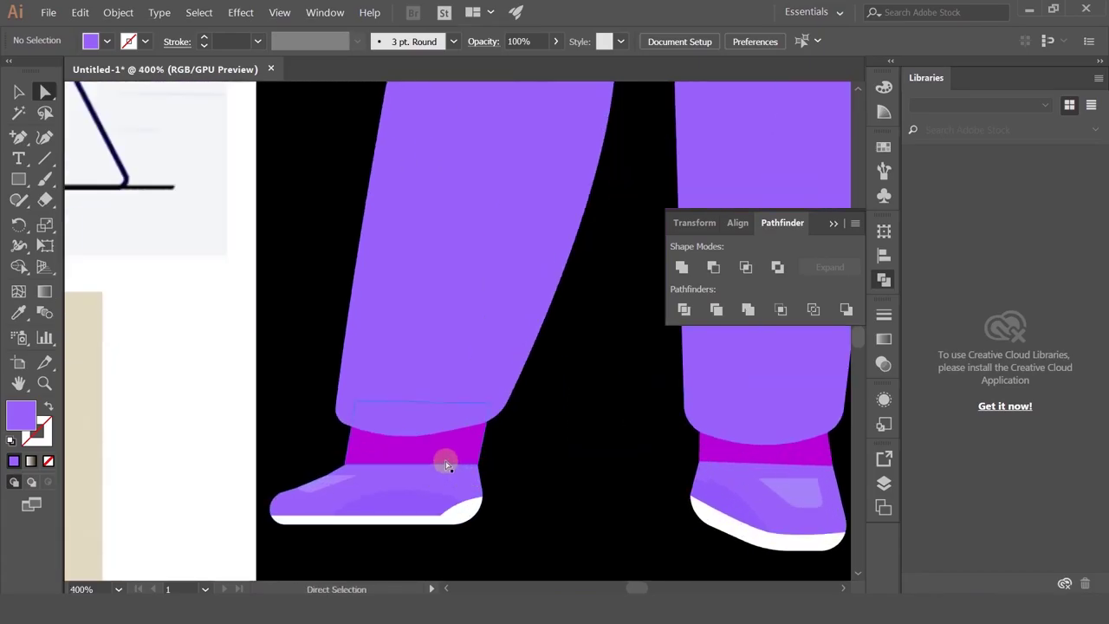
key(ctrl+r)
drag(612, 87, 700, 461)
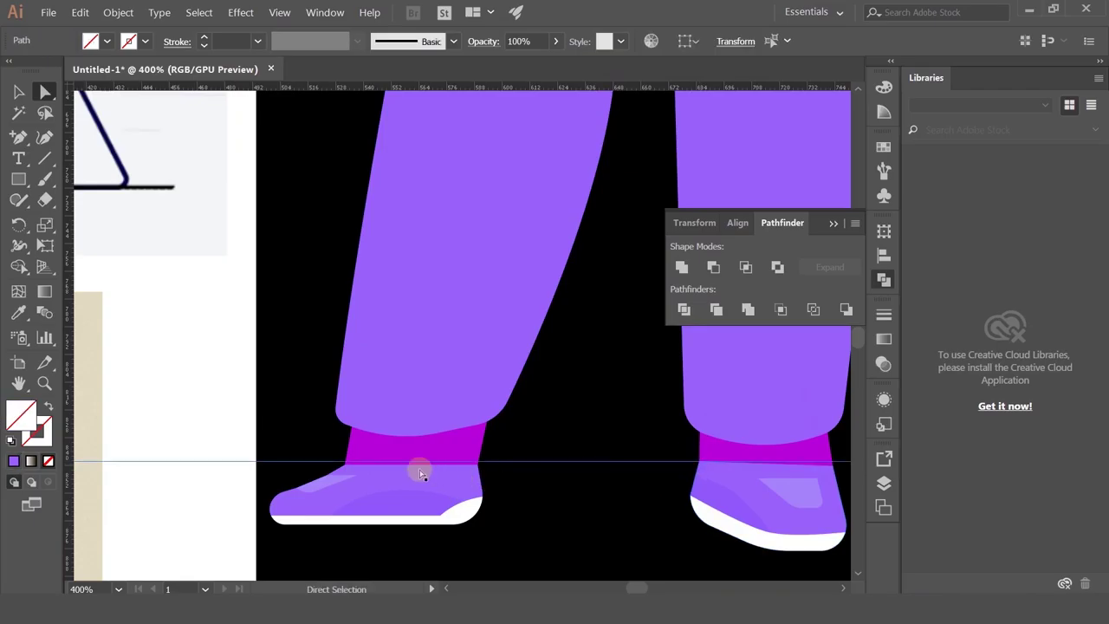
- Align the two bottom corner points of the left ankle shape with the top edge of its shoe
click(411, 466)
alt+scroll(412, 466, up, 2)
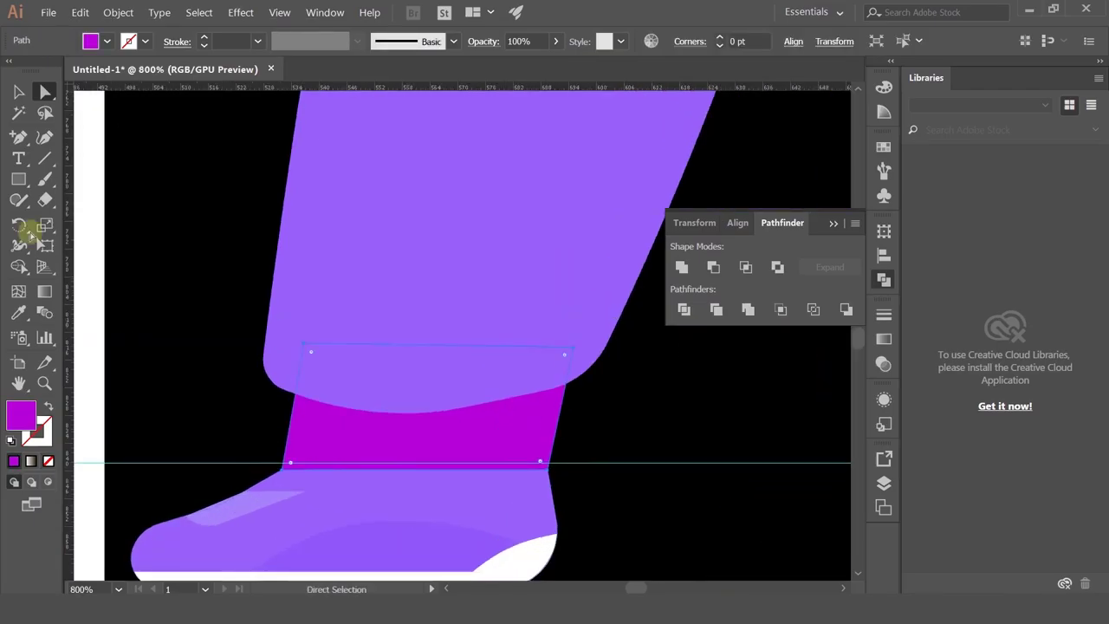
drag(282, 471, 282, 463)
drag(540, 475, 549, 469)
key(v)
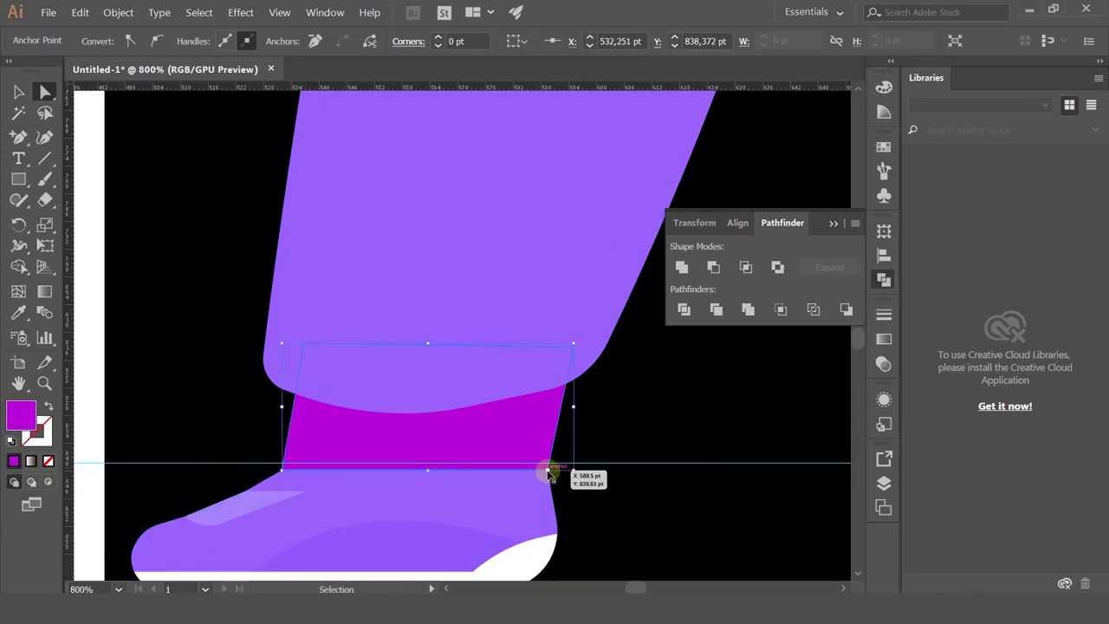
drag(262, 363, 254, 338)
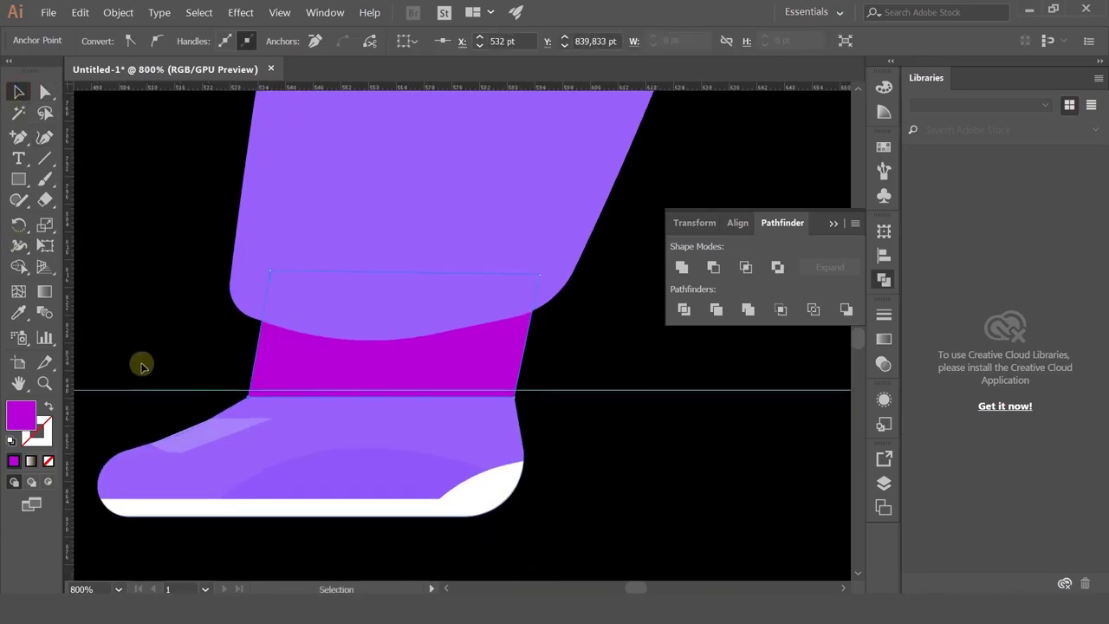
- Move the left ankle and shoe together slightly up so the shoe's top edge meets the guide
drag(129, 350, 572, 555)
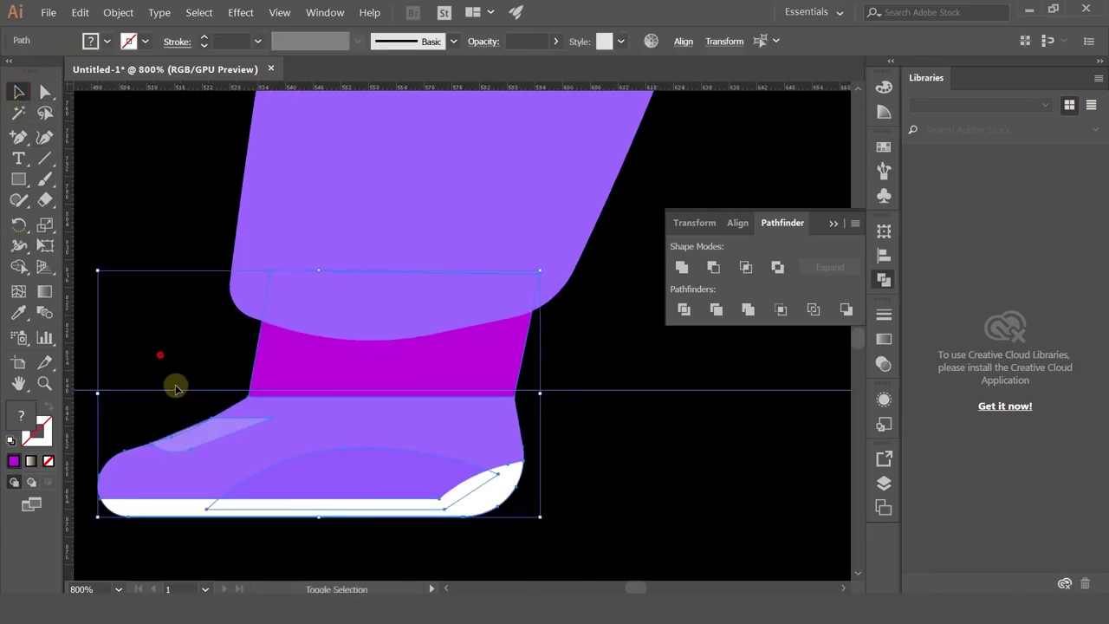
drag(298, 447, 300, 442)
scroll(418, 432, down, 3)
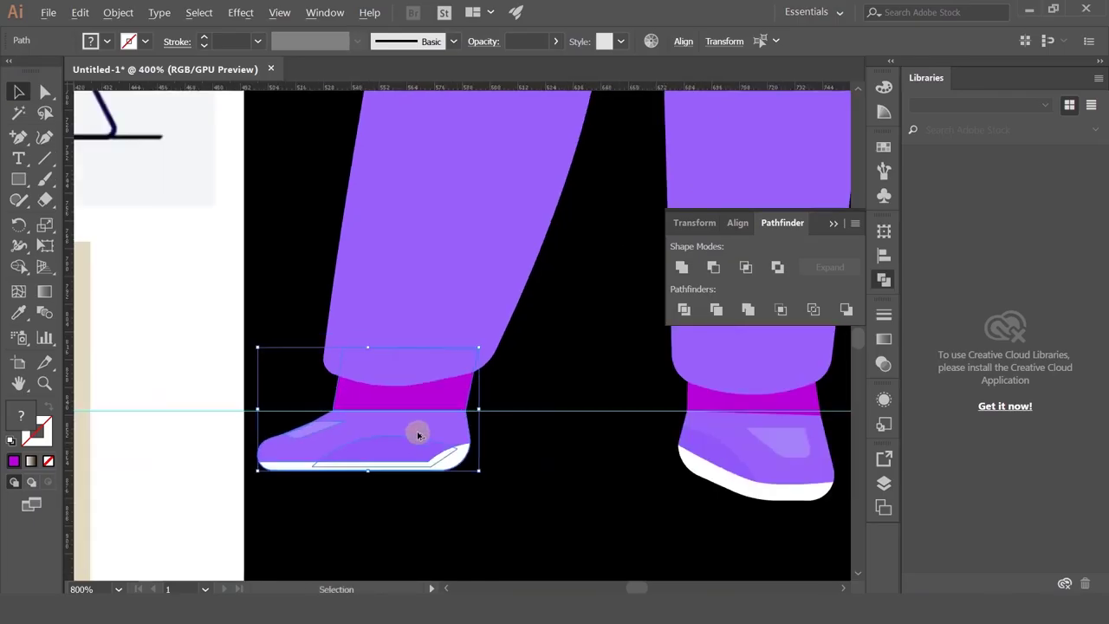
click(492, 467)
- Delete the horizontal guide running across the ankles
drag(495, 468, 443, 498)
drag(440, 431, 453, 469)
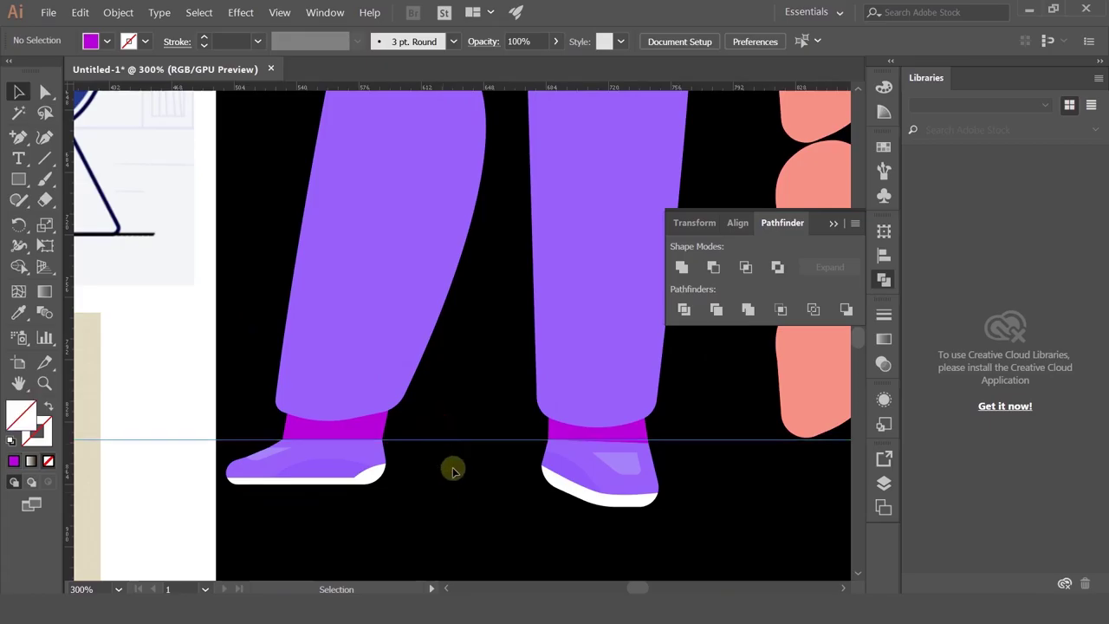
key(Delete)
- Move the upper sole corner point of the right shoe inward by about 3.8 pt, directly below the ankle's inner edge
scroll(509, 478, up, 2)
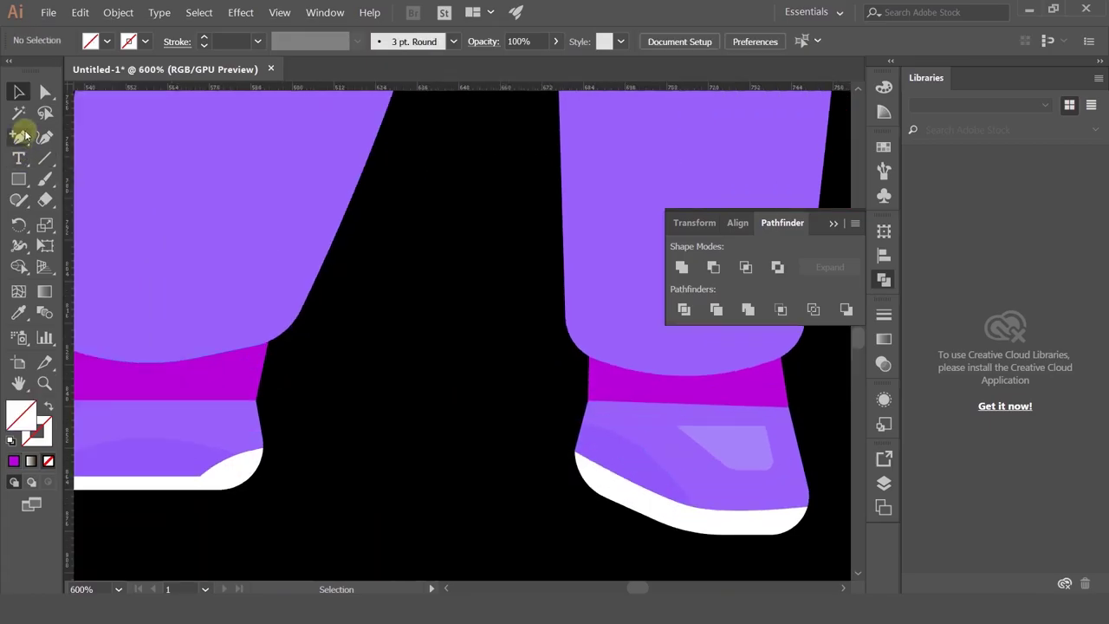
click(45, 90)
scroll(191, 285, down, 1)
scroll(191, 285, right, 2)
click(460, 372)
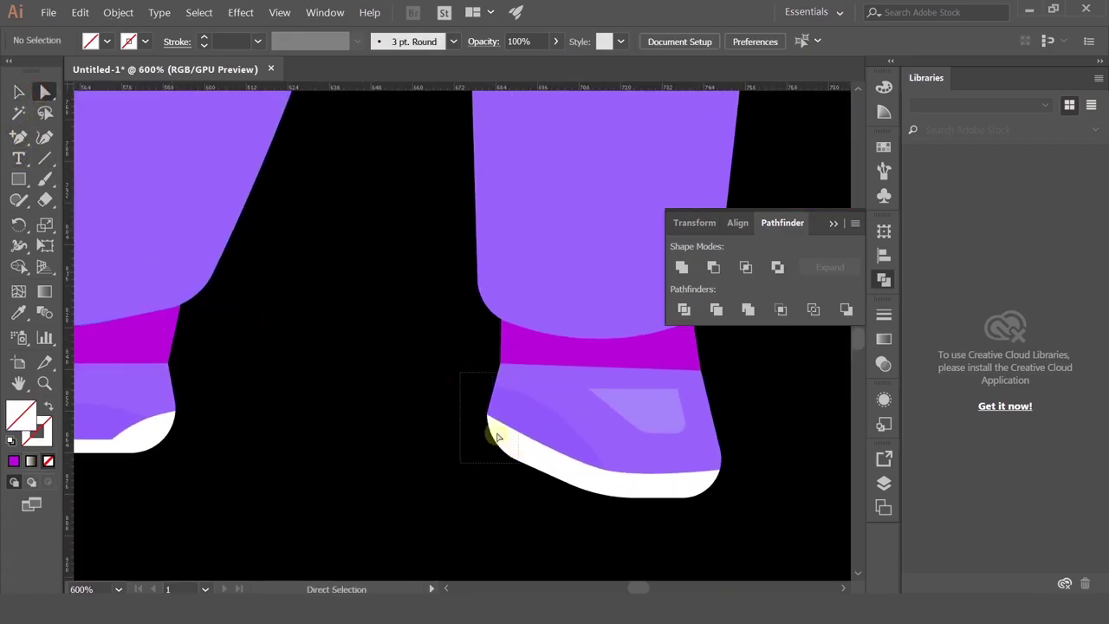
drag(498, 437, 487, 421)
scroll(488, 418, down, 1)
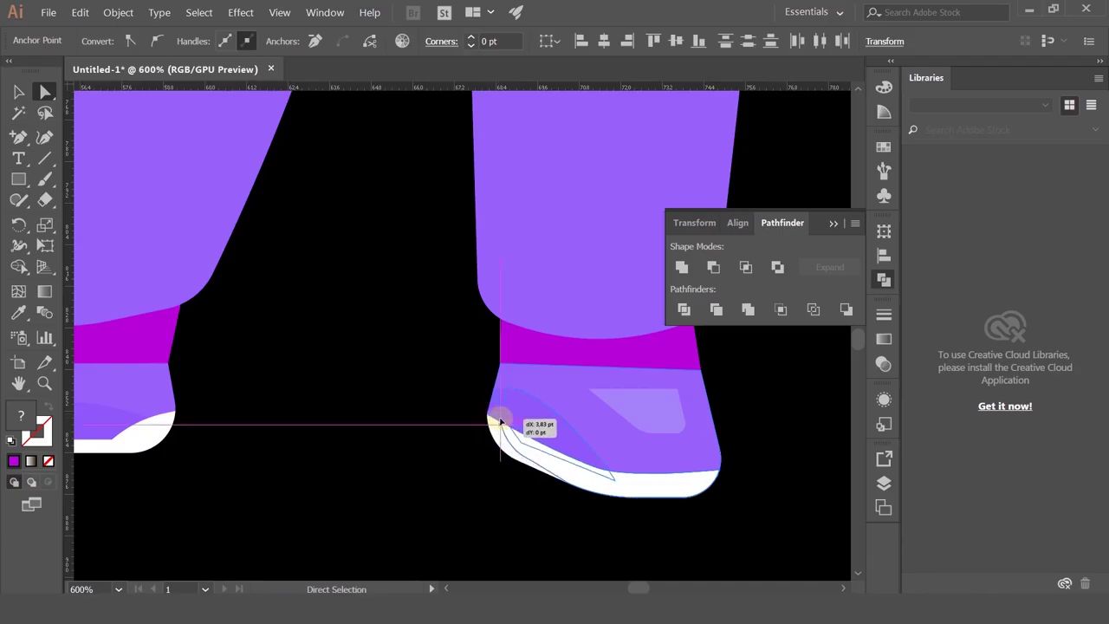
click(428, 415)
scroll(428, 416, down, 1)
drag(422, 451, 481, 570)
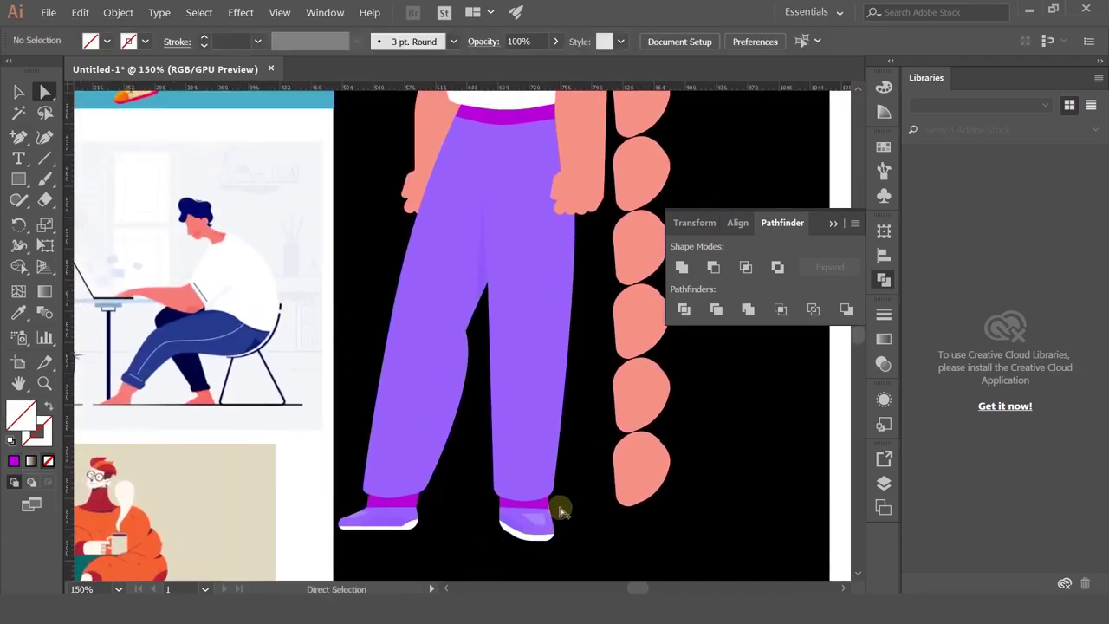
- Add an anchor point near the middle of the left ankle shape's bottom edge
scroll(560, 509, up, 4)
scroll(529, 503, down, 2)
drag(324, 478, 503, 396)
scroll(371, 424, up, 1)
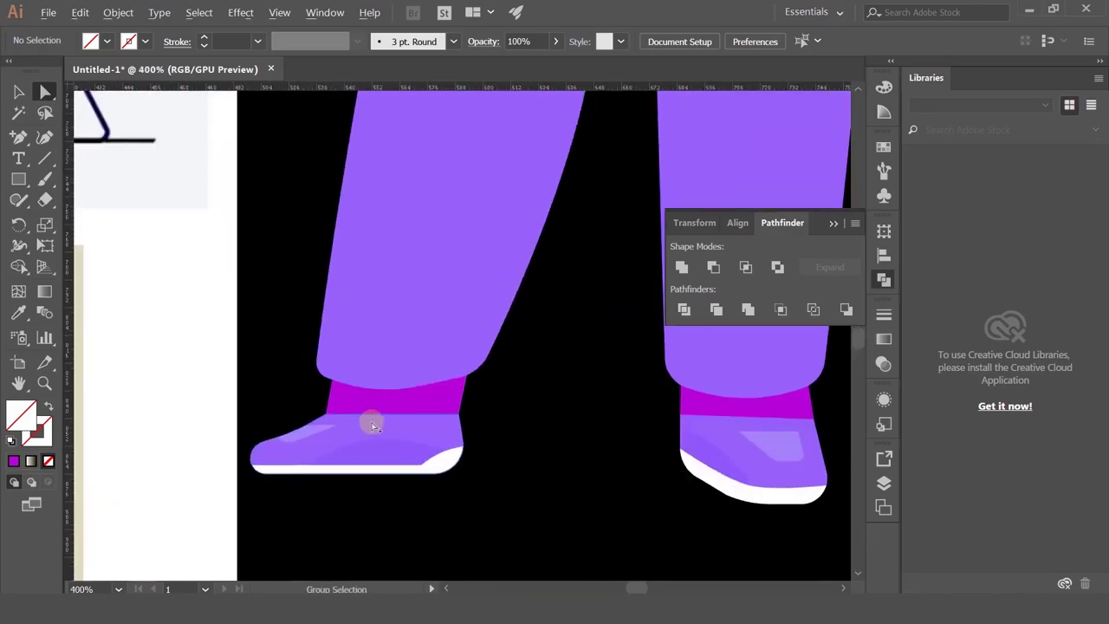
scroll(373, 425, up, 1)
key(plus)
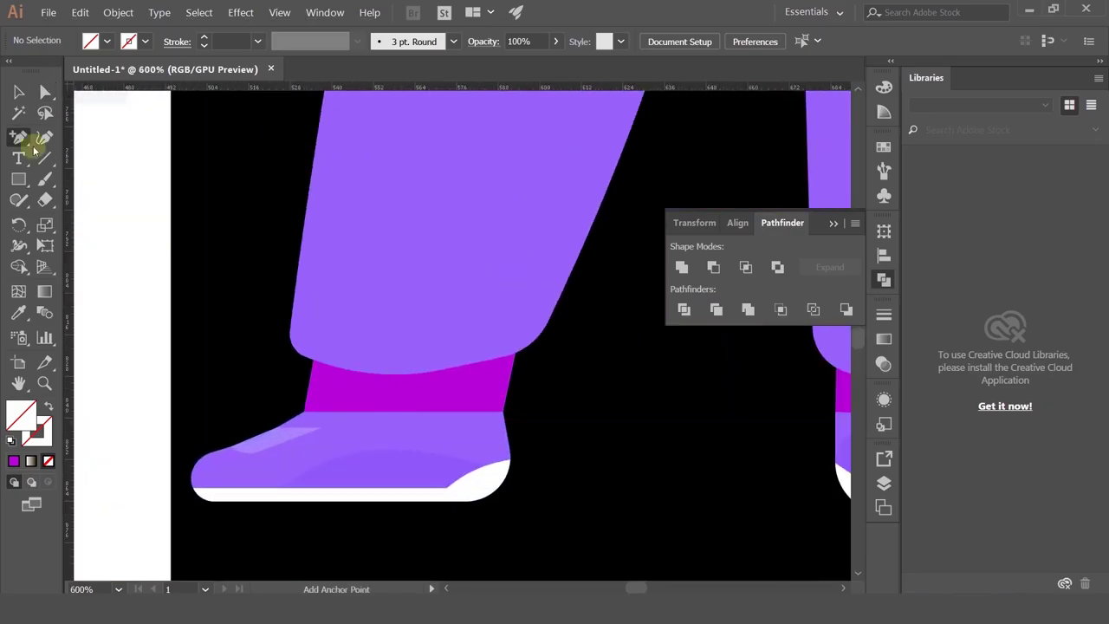
click(23, 91)
click(363, 407)
key(a)
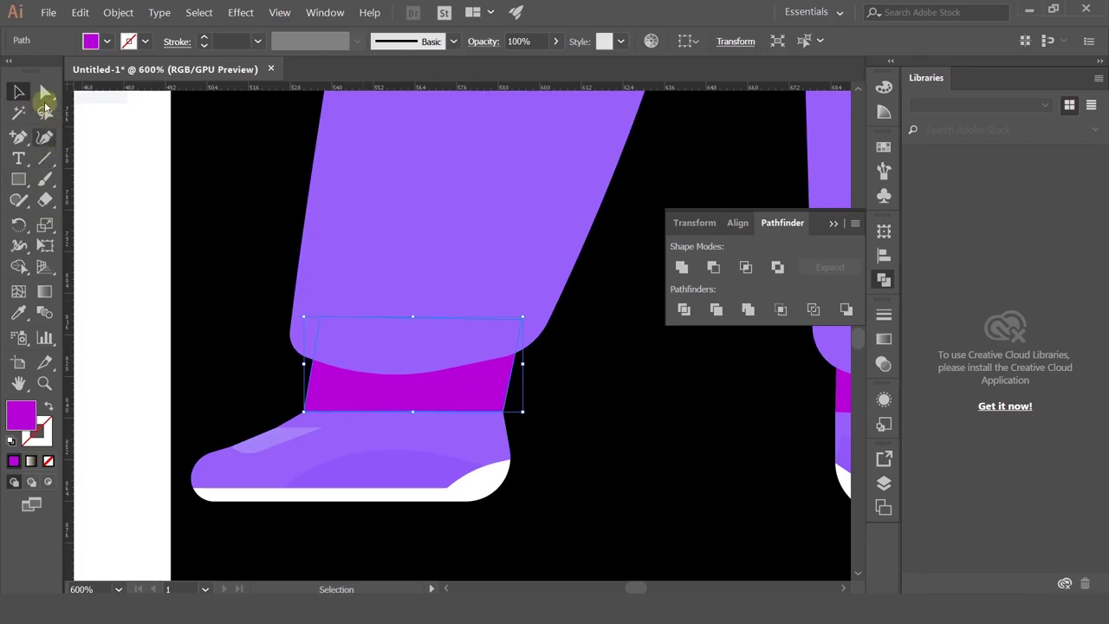
click(18, 137)
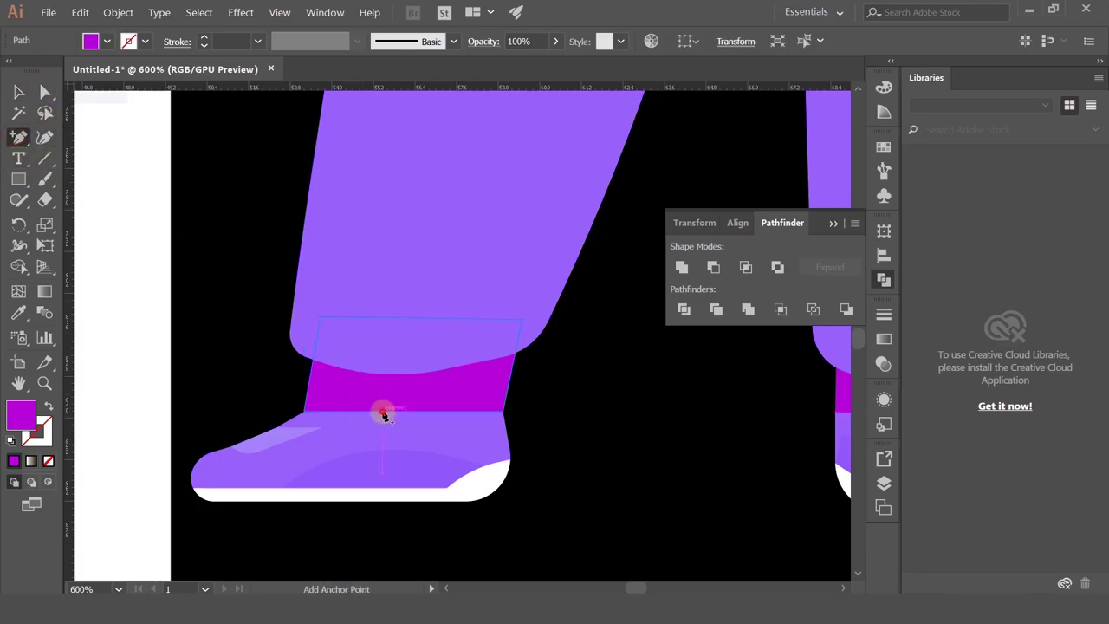
click(382, 410)
click(45, 91)
click(375, 401)
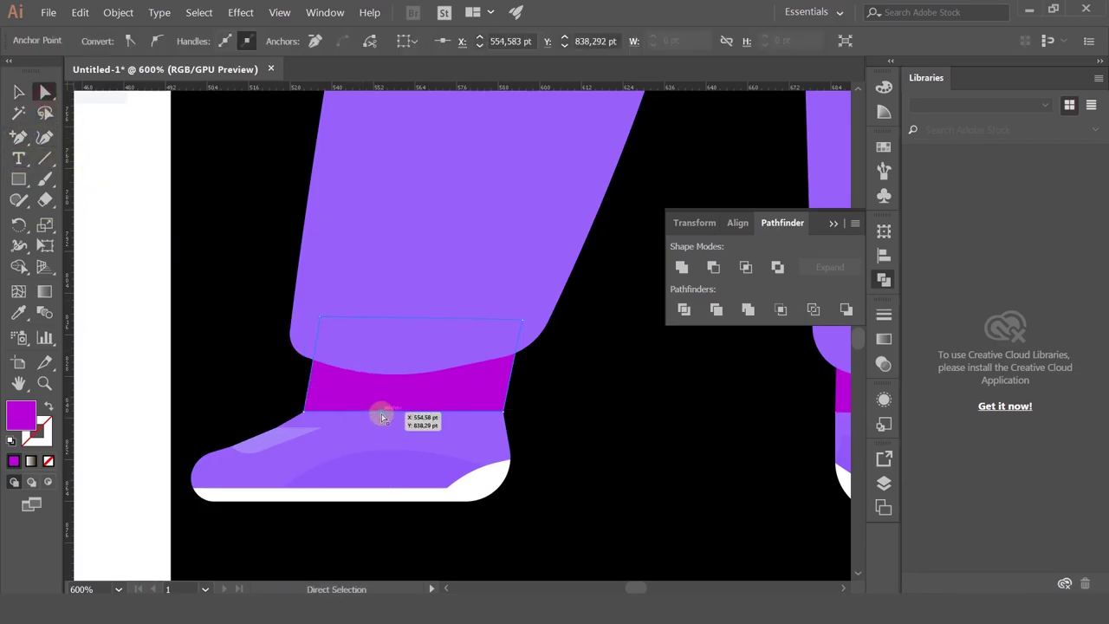
drag(383, 418, 527, 8)
- Add an anchor point midway along the right shoe's top edge, lower it about 3.5 pt and round it into a curve
click(586, 408)
scroll(582, 415, down, 2)
drag(601, 437, 287, 389)
scroll(569, 412, up, 2)
key(plus)
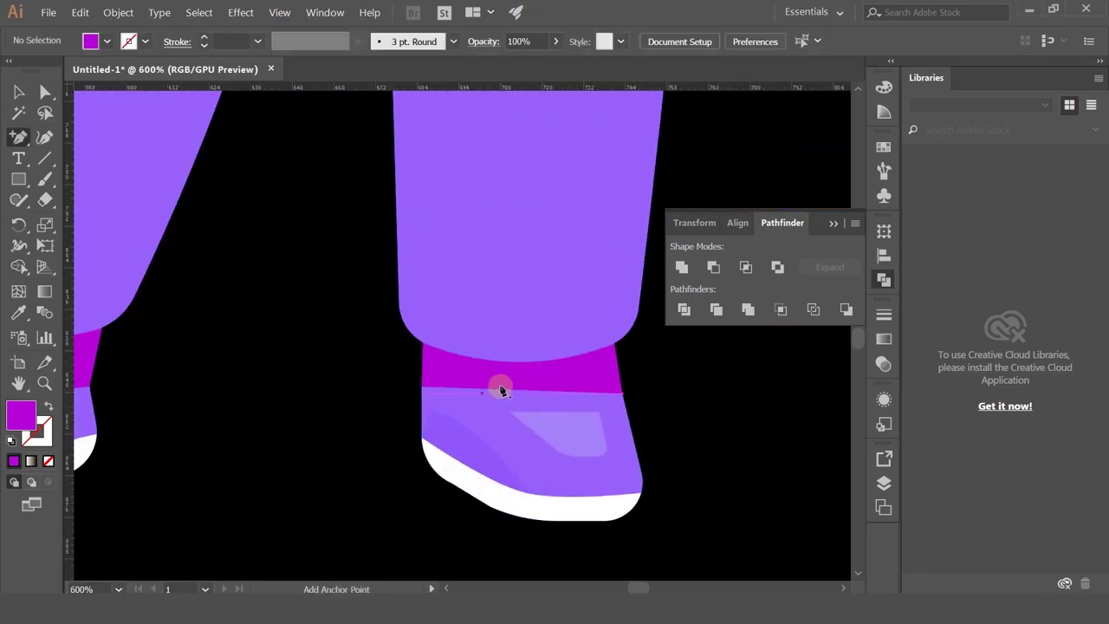
click(506, 393)
key(a)
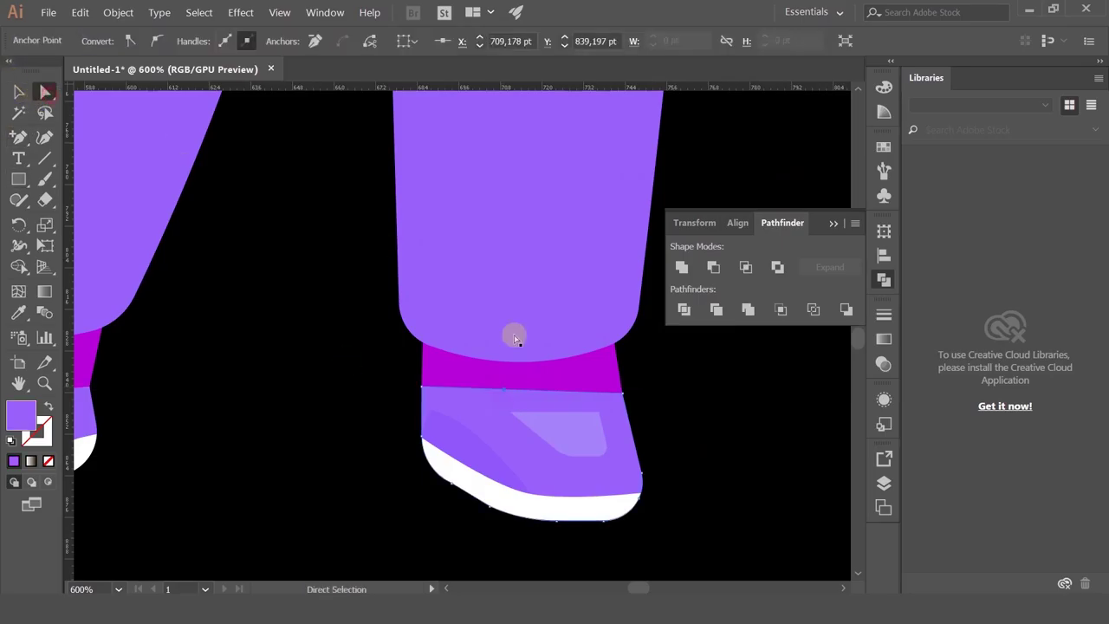
mouse_move(506, 395)
mouse_down()
mouse_move(494, 407)
mouse_move(491, 394)
mouse_up()
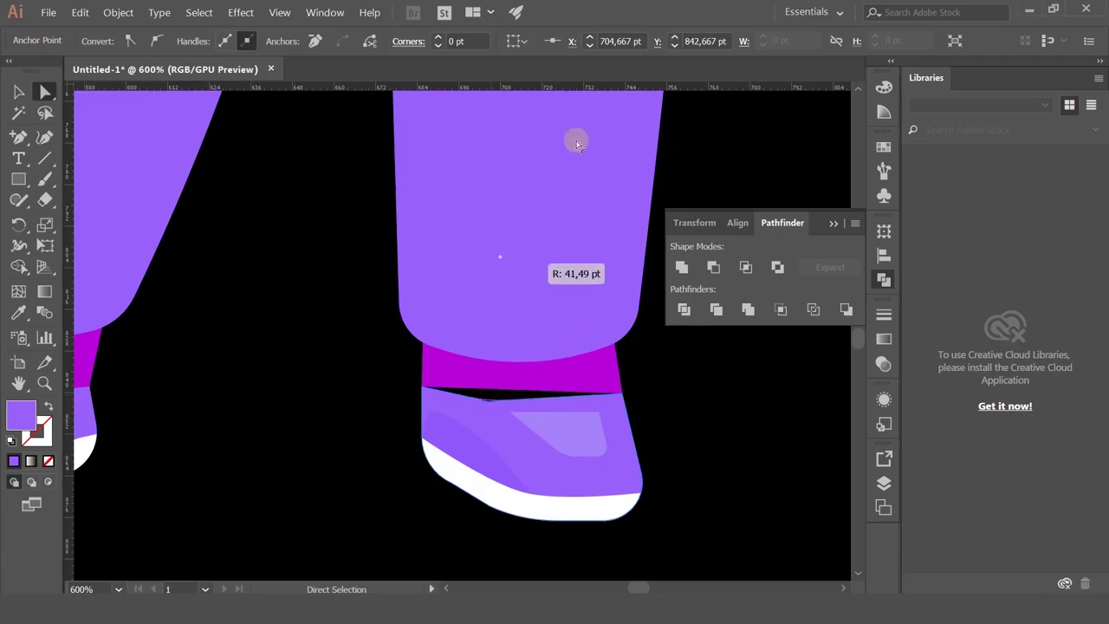
- Add a midpoint to the right ankle's bottom edge and lower it about 7.75 pt to cover the gap above the shoe
click(465, 387)
click(468, 388)
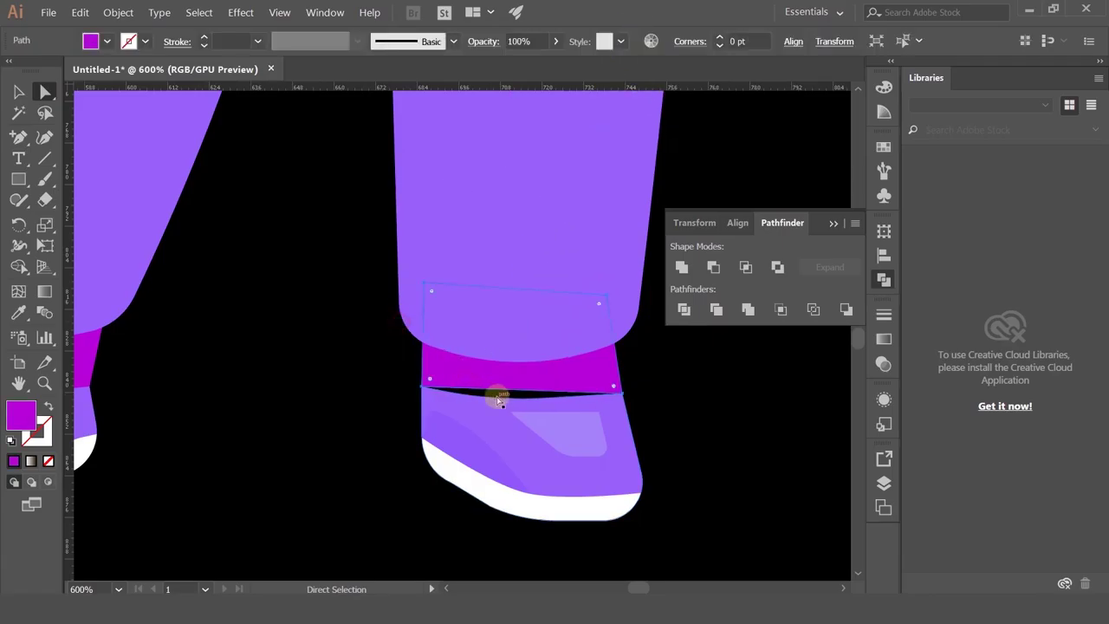
key(plus)
click(508, 391)
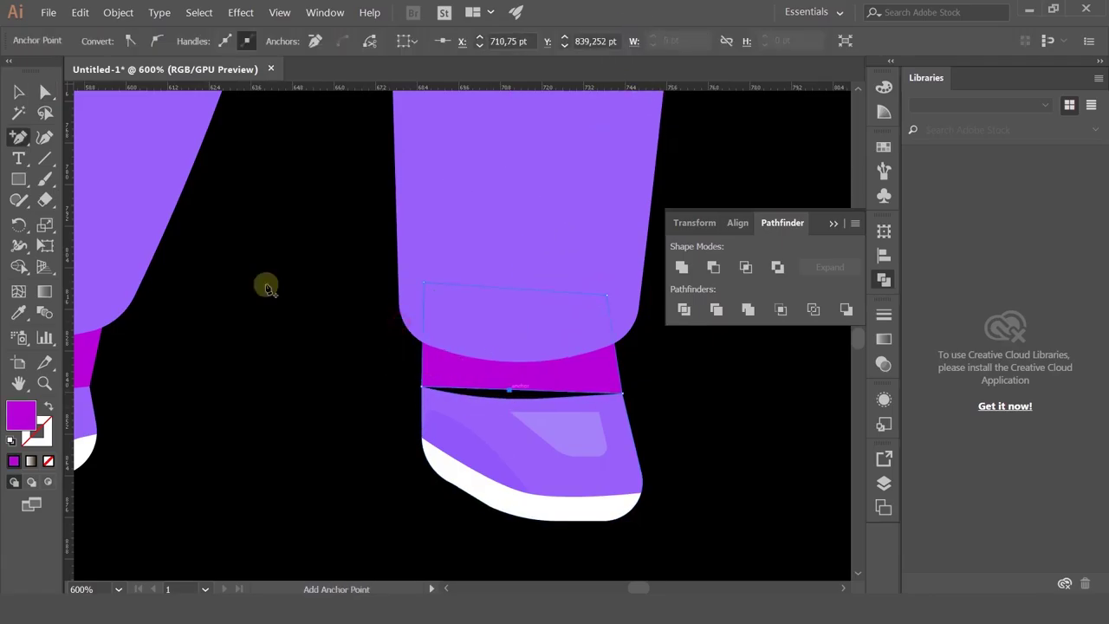
click(45, 93)
click(465, 434)
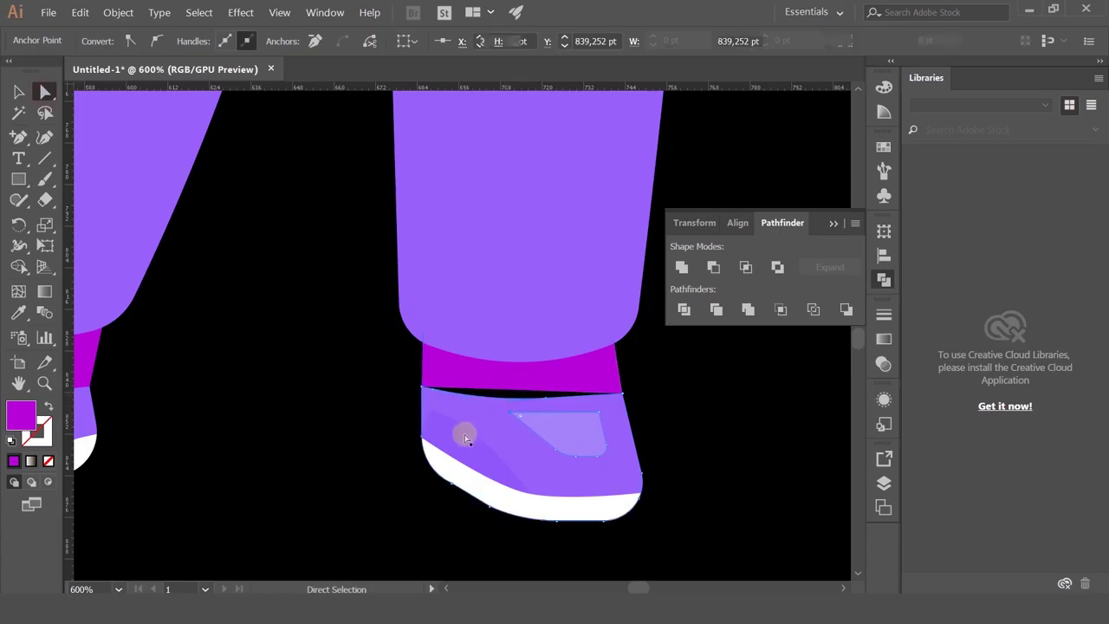
click(513, 389)
drag(509, 393, 503, 417)
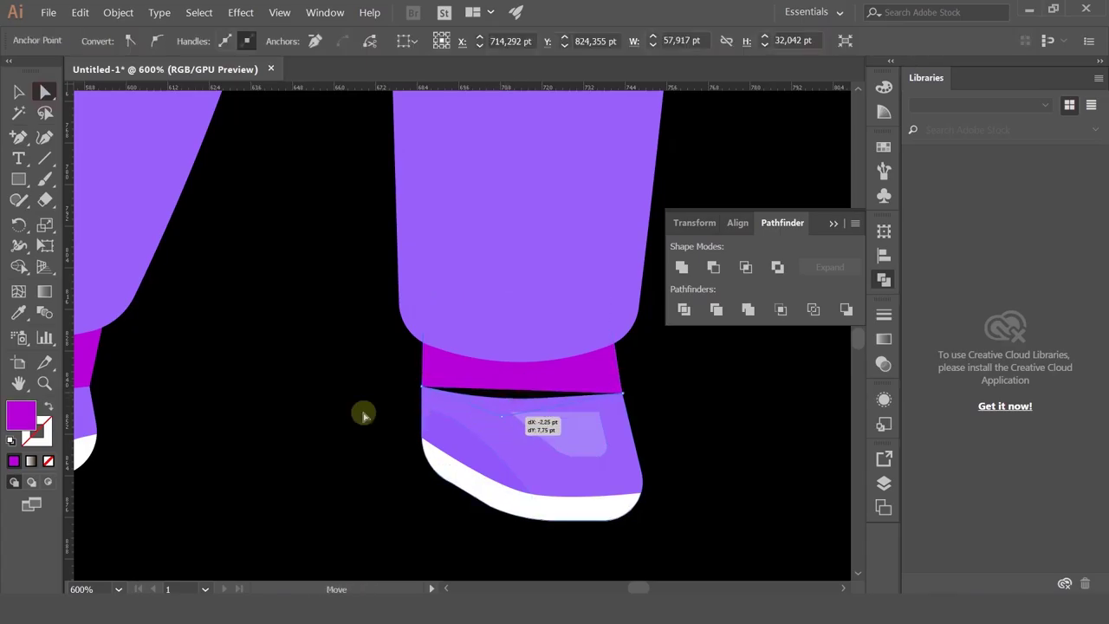
click(299, 412)
- Examine the whole character from the shoes up to the head and return to a close view of the shirt
scroll(297, 413, down, 3)
drag(226, 455, 302, 532)
drag(324, 423, 371, 470)
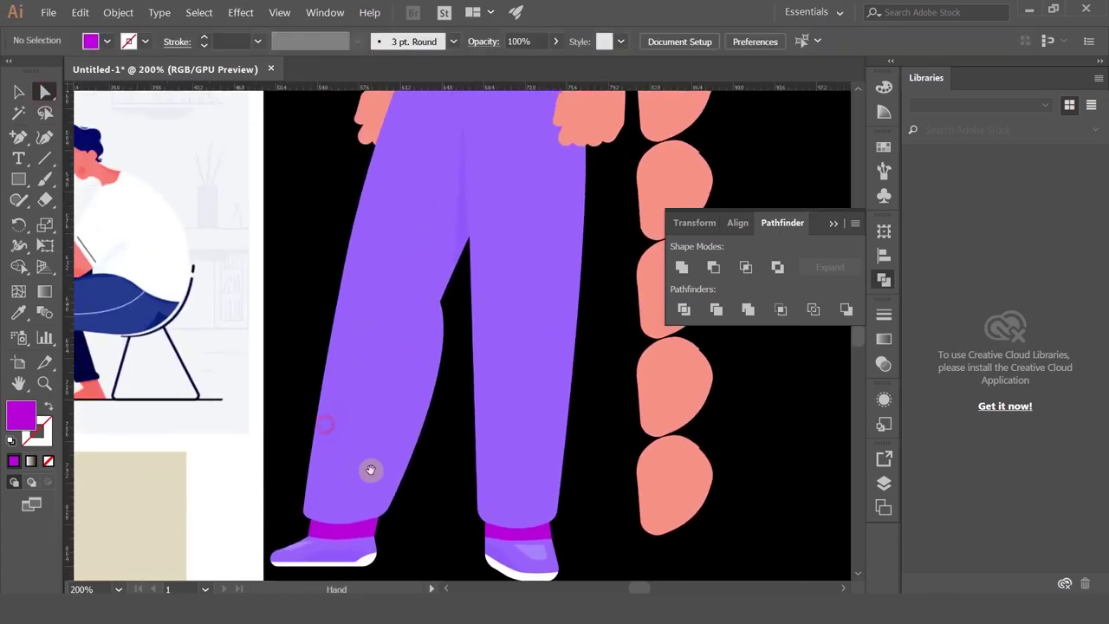
scroll(438, 416, down, 1)
drag(448, 324, 446, 423)
key(ctrl+minus)
key(ctrl+minus)
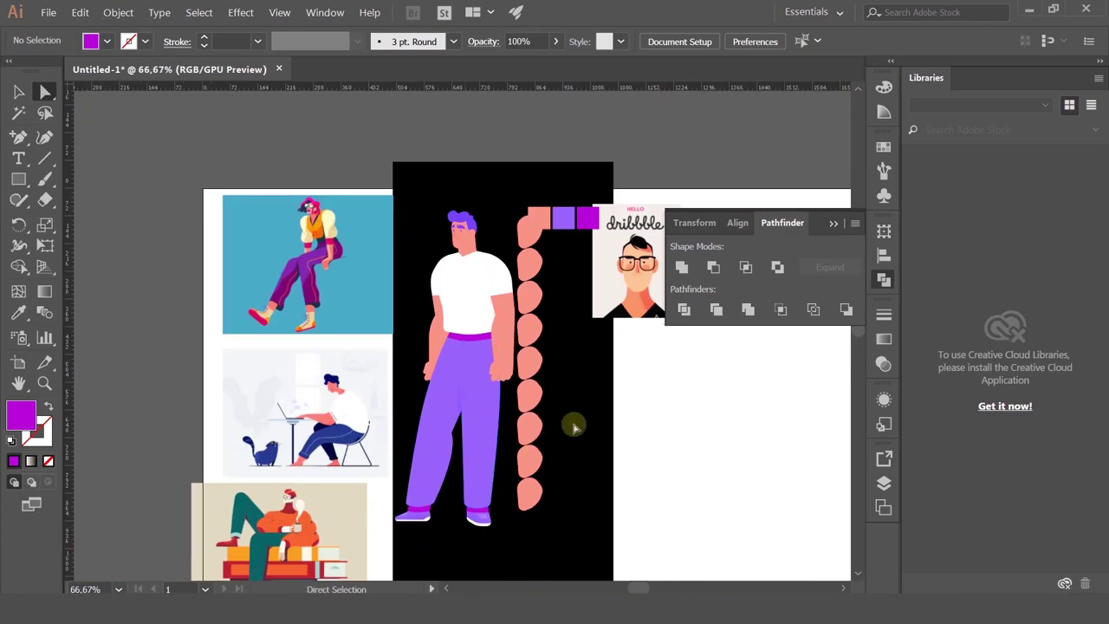
key(ctrl+plus)
key(ctrl+plus)
key(ctrl+plus)
key(ctrl+plus)
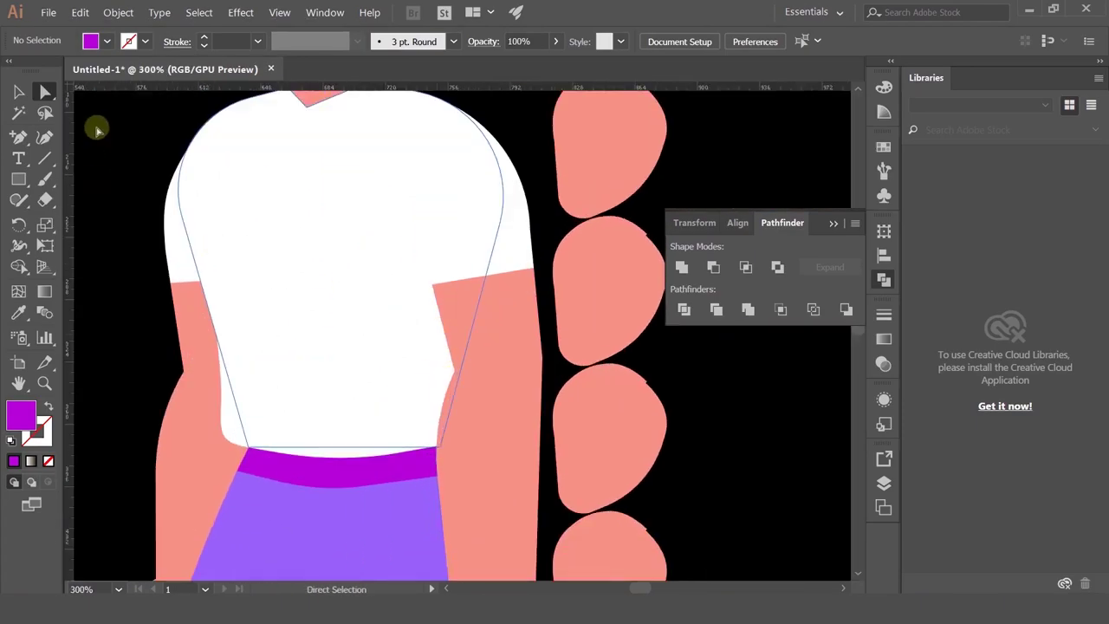
- Draw a closed purple shading shape with the Pen tool, curving along the shirt's right side and hem and extending past its outline
click(20, 154)
drag(22, 140, 75, 133)
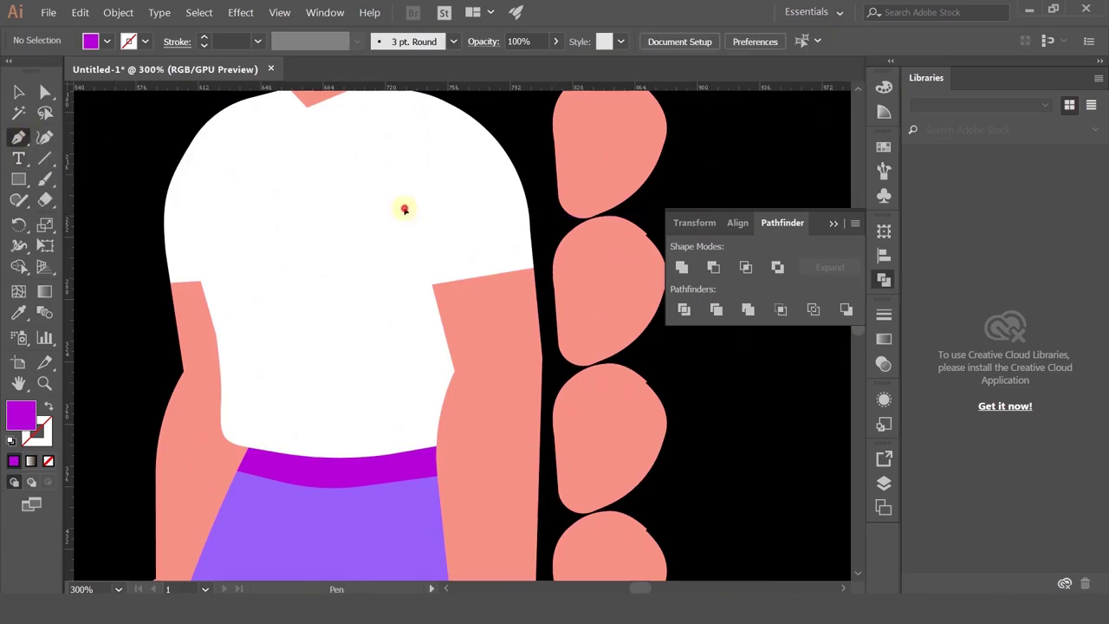
click(405, 209)
drag(390, 440, 195, 395)
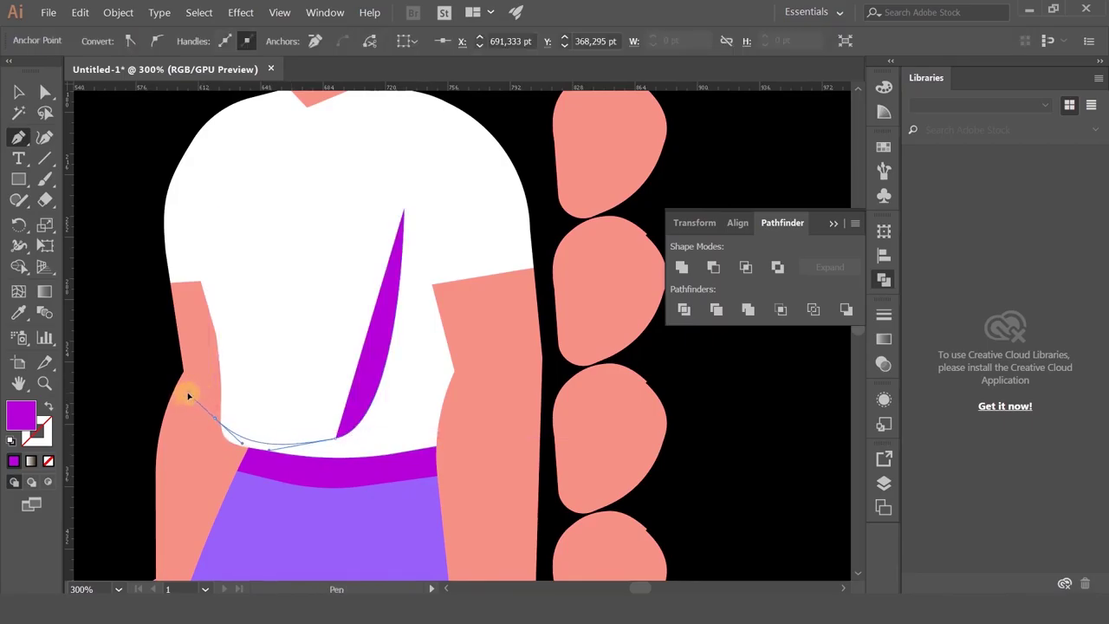
drag(188, 395, 188, 358)
key(ctrl+z)
click(117, 454)
click(351, 531)
click(510, 472)
click(508, 306)
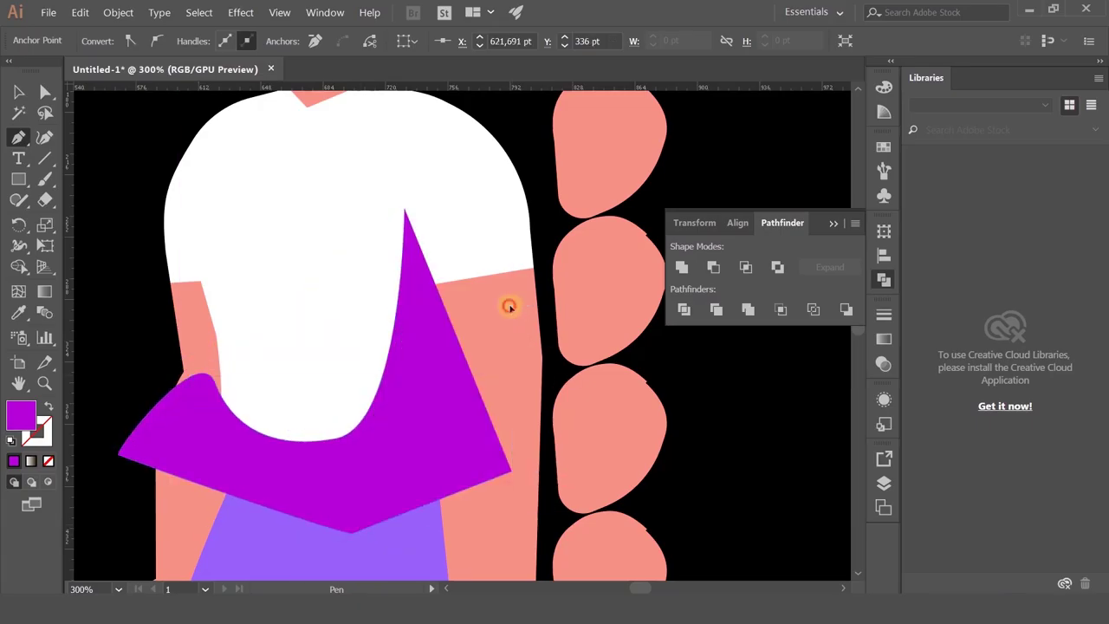
click(407, 213)
- Unite the white shirt body with the curved piece at its lower-left corner
key(v)
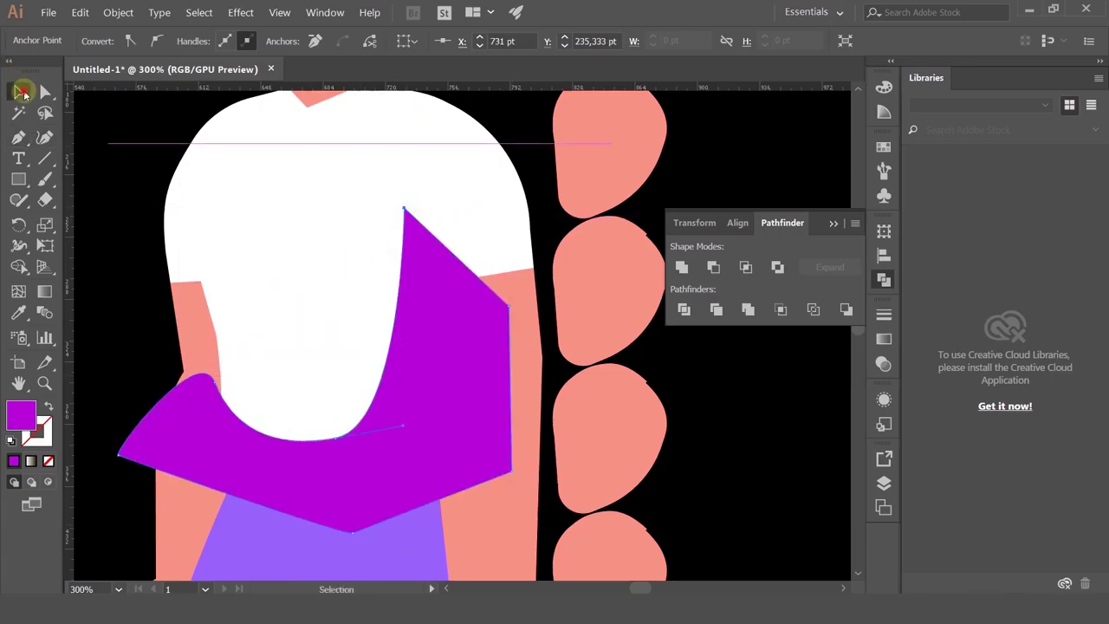
click(291, 309)
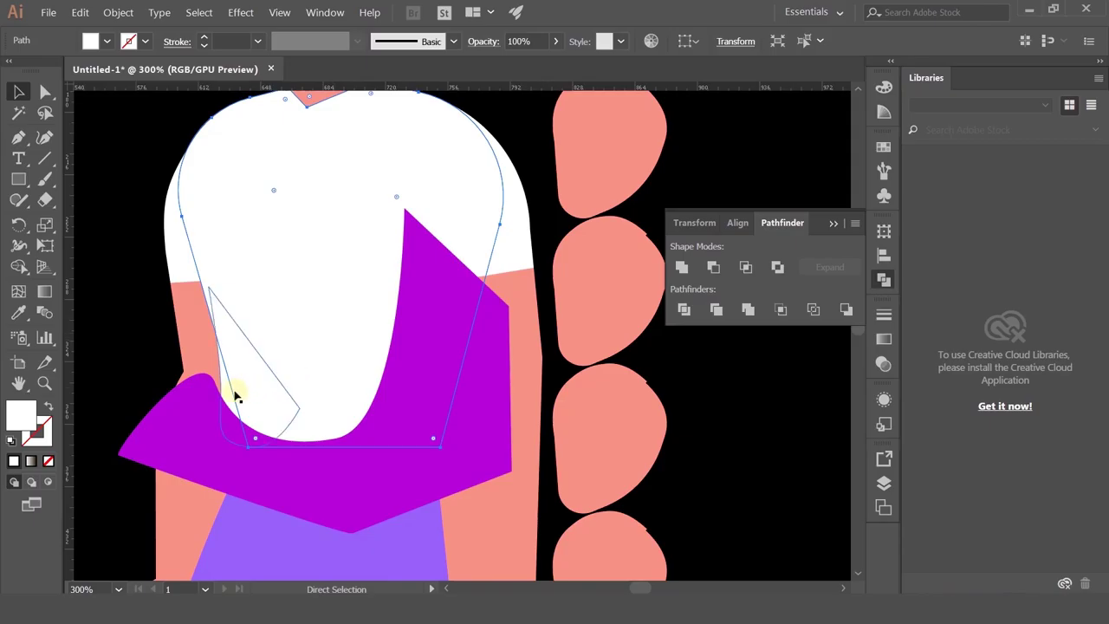
click(684, 308)
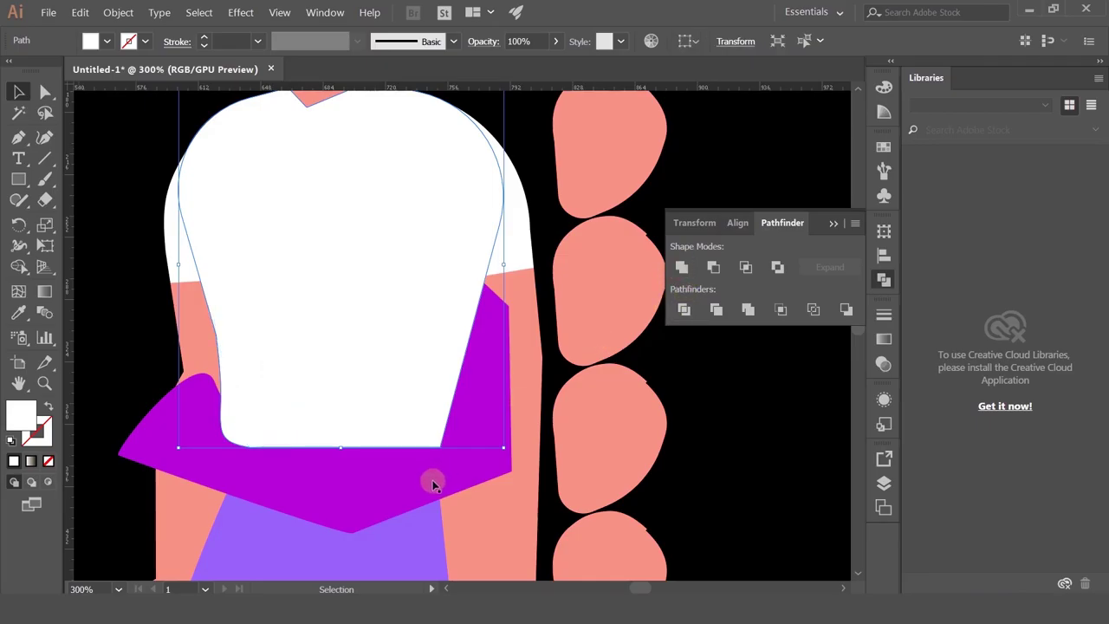
- Try to clip the purple shading shape with the shirt body as a clipping mask
key(ctrl+7)
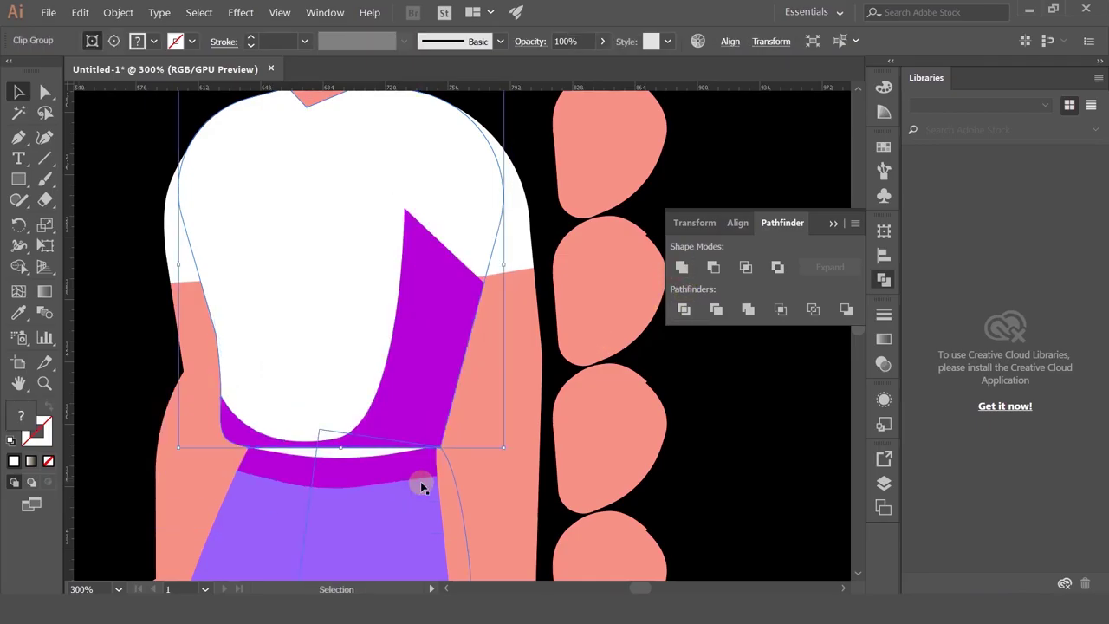
key(ctrl+alt+7)
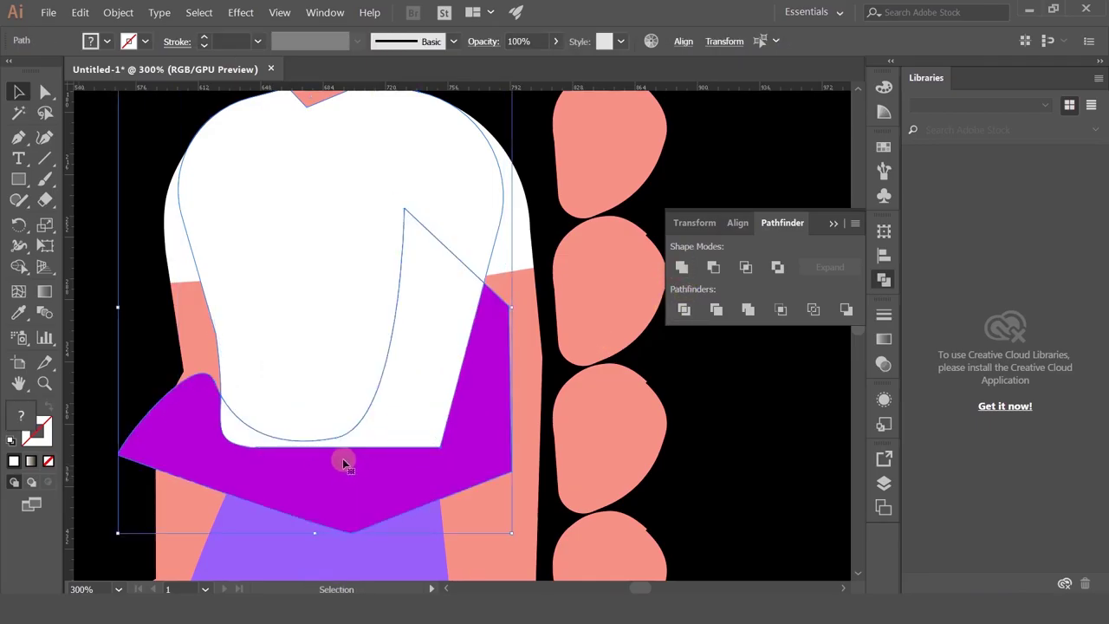
click(695, 448)
- Move the purple shading shape up off the waist and unite the shirt body with the curved hem piece
click(393, 485)
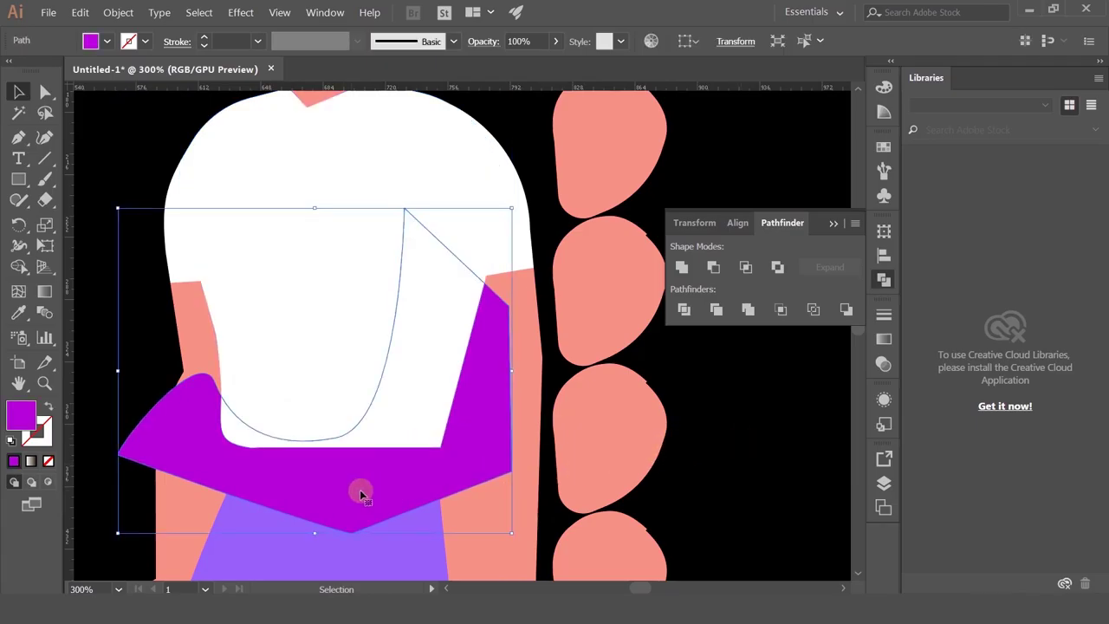
drag(359, 494, 382, 337)
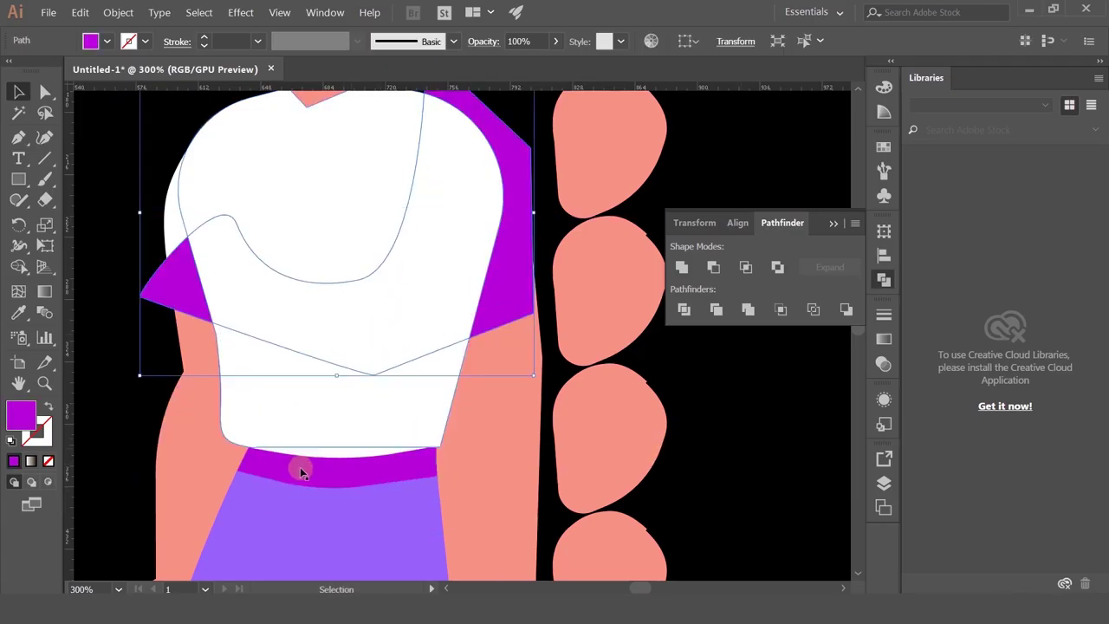
click(362, 453)
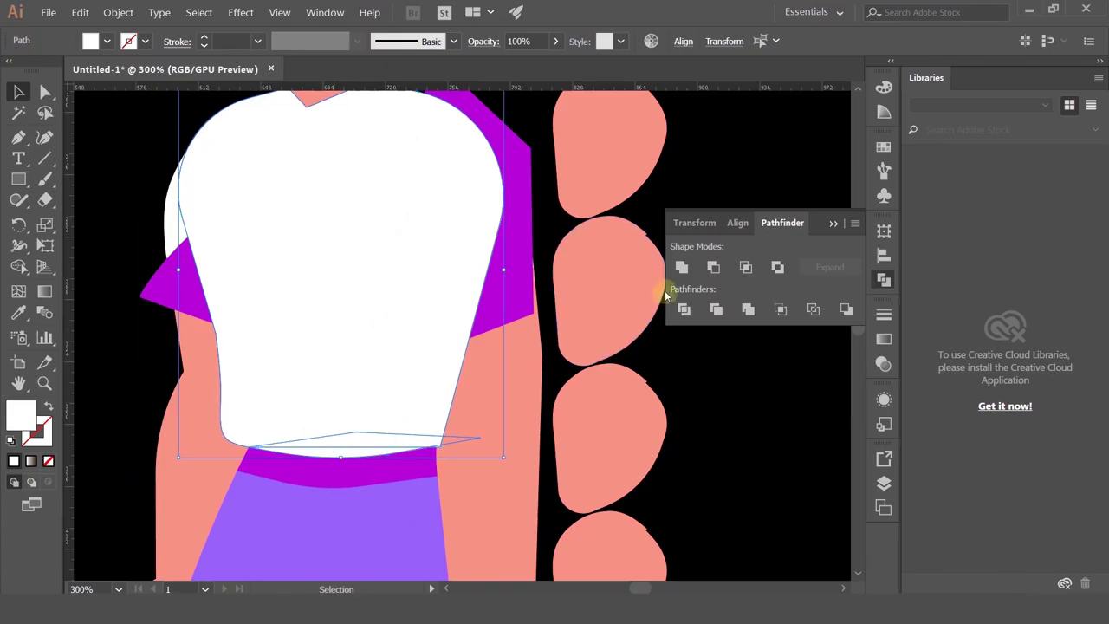
click(681, 267)
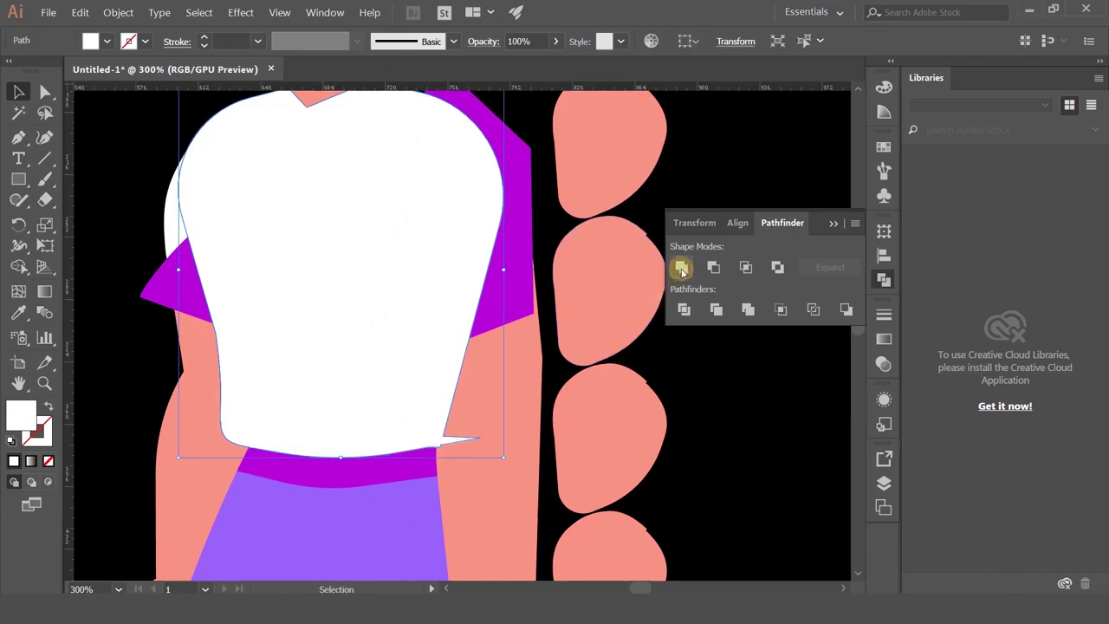
- Bring the purple shading shape to the front and reposition it over the shirt's lower part and right side
drag(518, 289, 500, 401)
key(ctrl+shift+bracketright)
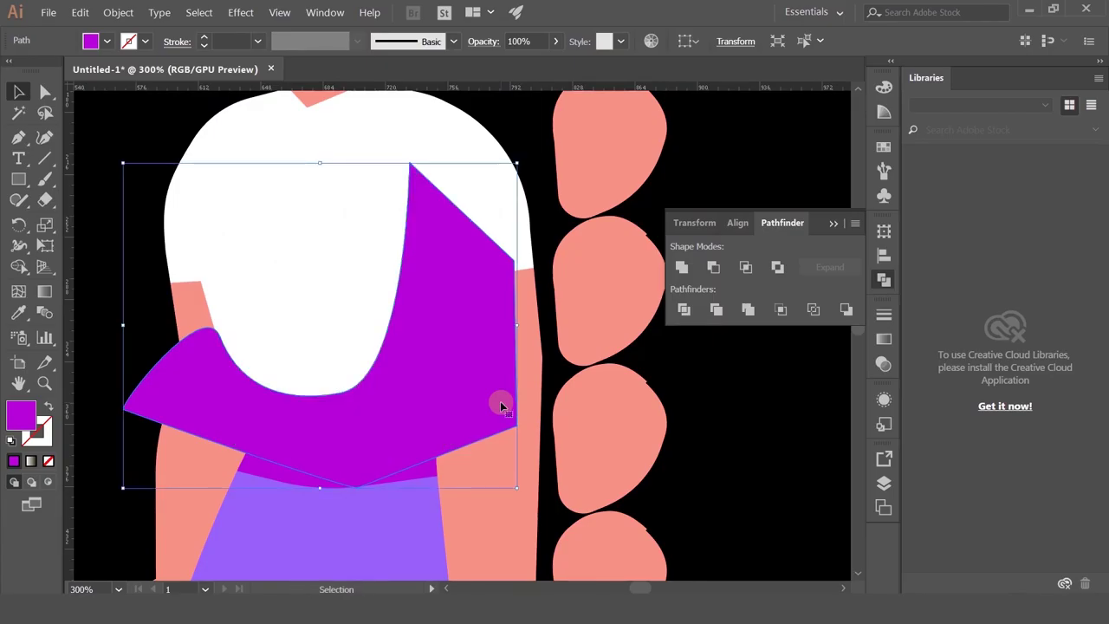
click(325, 351)
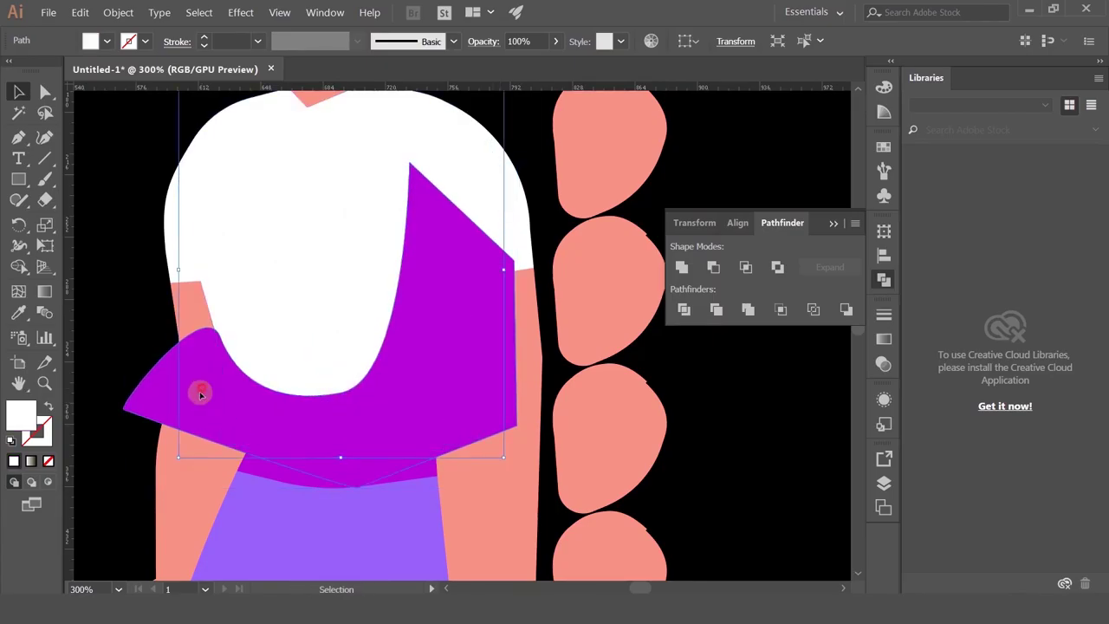
drag(199, 390, 202, 405)
- Bring the white shirt body to the front and use it as a clipping mask for the purple shading shape
click(247, 384)
shift+click(262, 367)
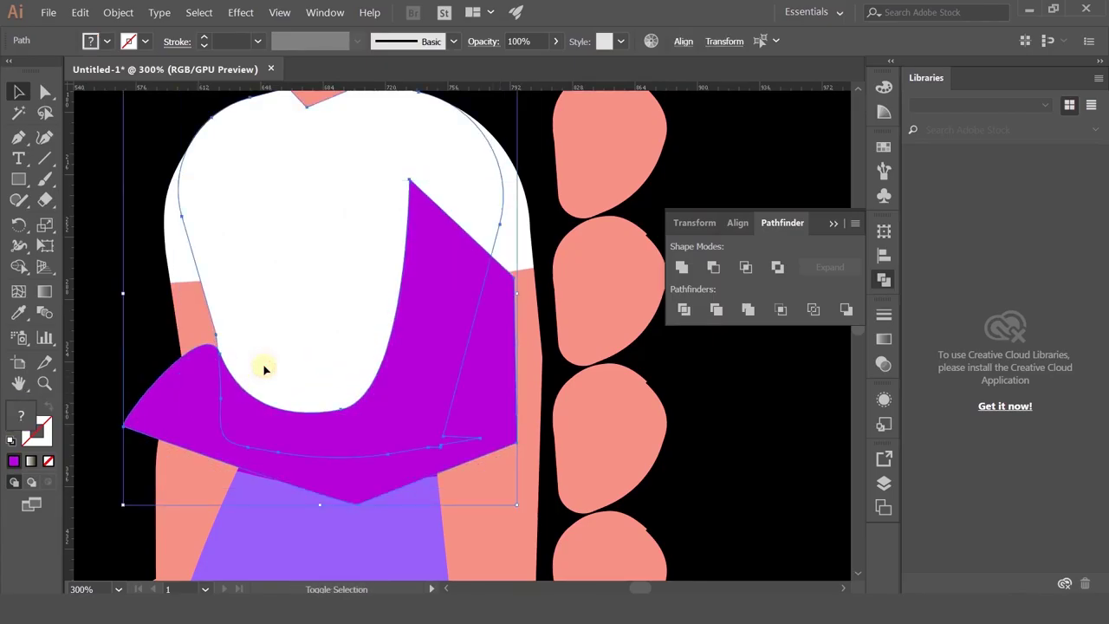
click(672, 416)
click(288, 339)
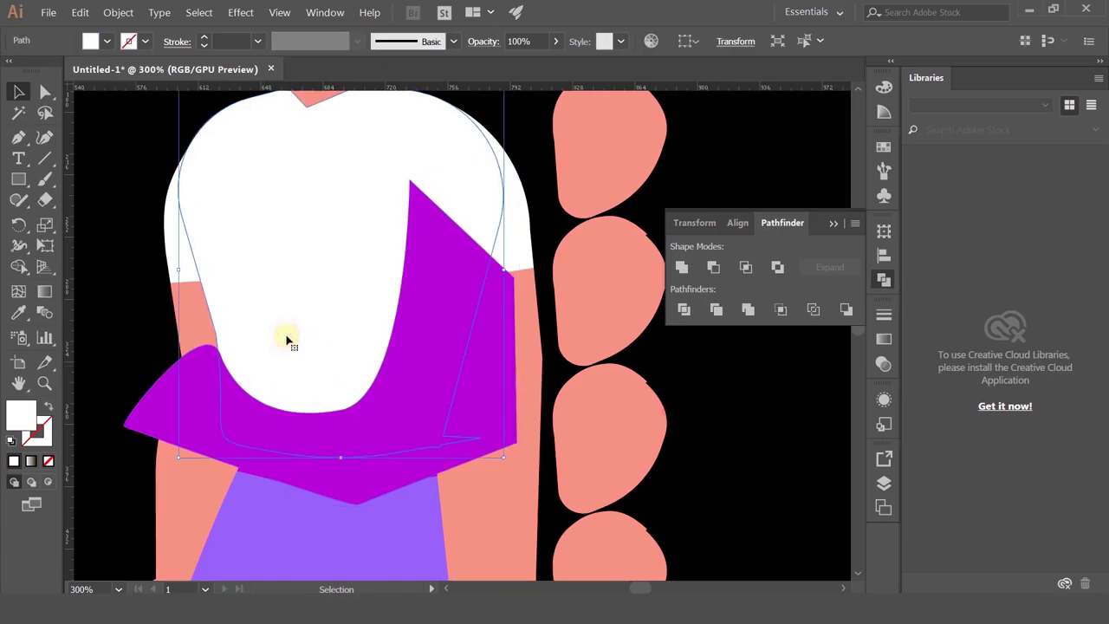
key(ctrl+shift+bracketright)
shift+click(173, 384)
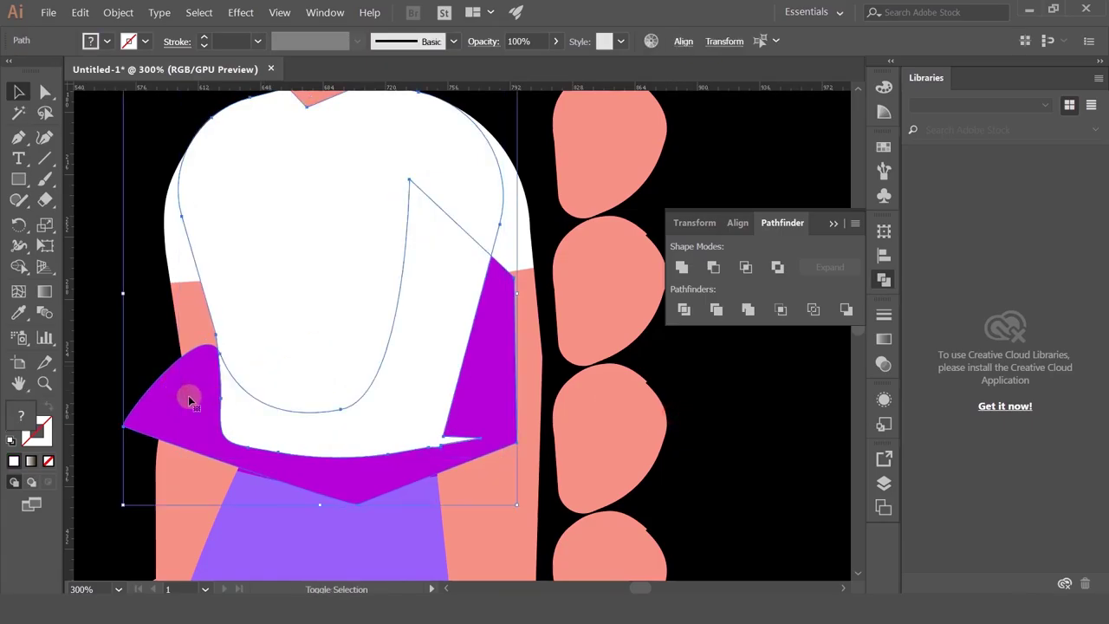
key(ctrl+7)
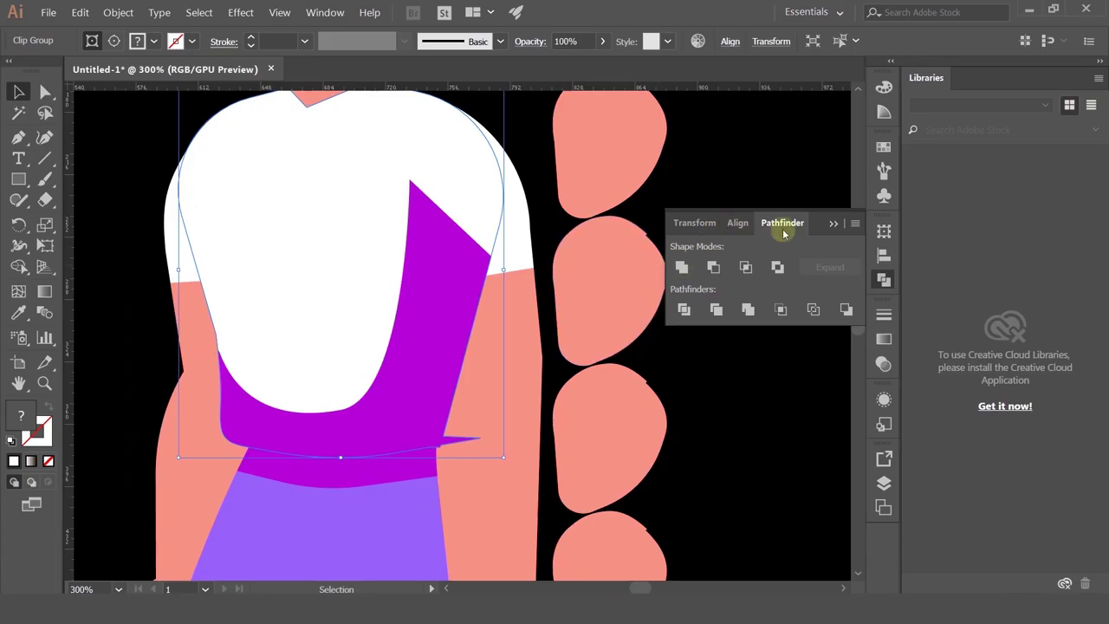
- Set the clipped shading group to Multiply blending with 18% opacity
click(883, 342)
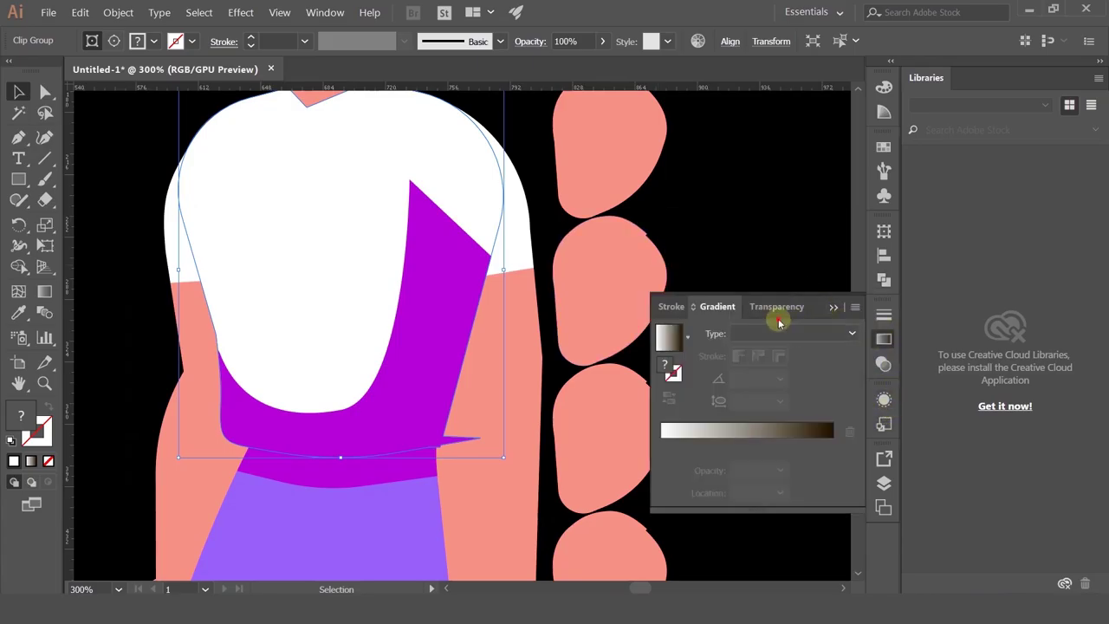
double_click(777, 317)
click(886, 342)
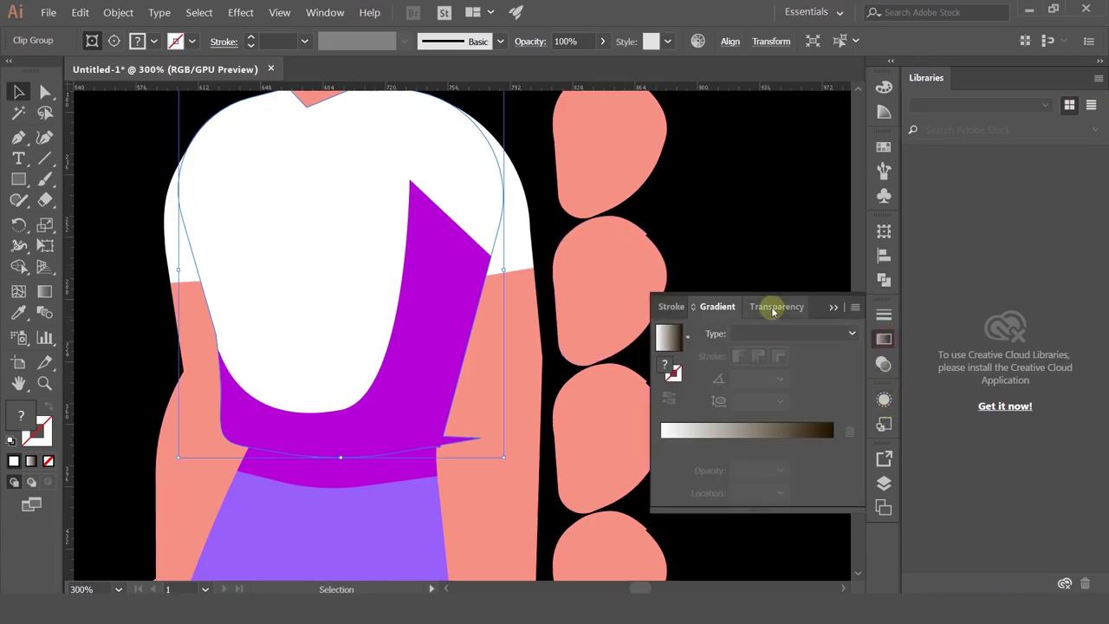
click(772, 307)
click(728, 333)
click(707, 53)
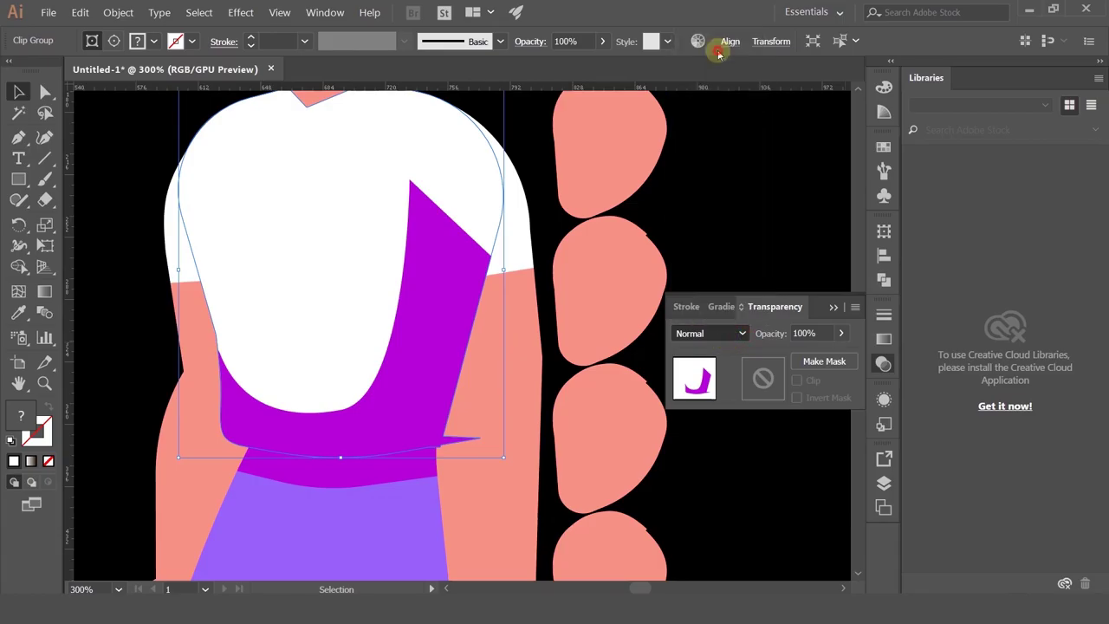
click(840, 335)
mouse_move(792, 360)
mouse_down()
mouse_move(778, 358)
mouse_move(803, 362)
mouse_move(792, 359)
mouse_up()
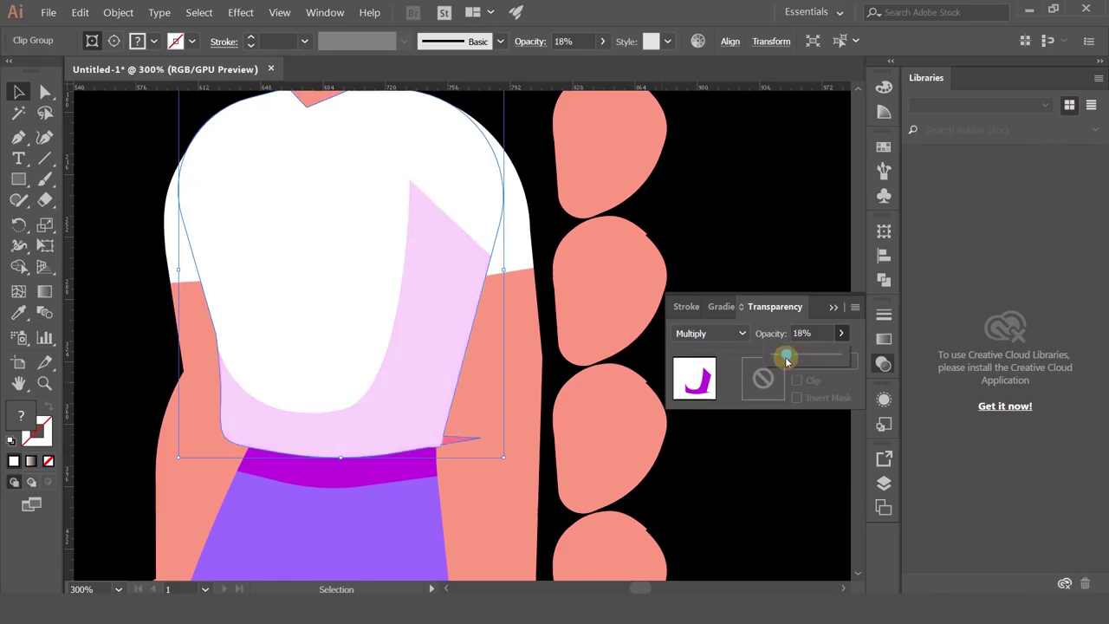
- Bring the right-hand sleeve and arm to the front so they cover the edge of the shirt shading
click(18, 92)
click(528, 245)
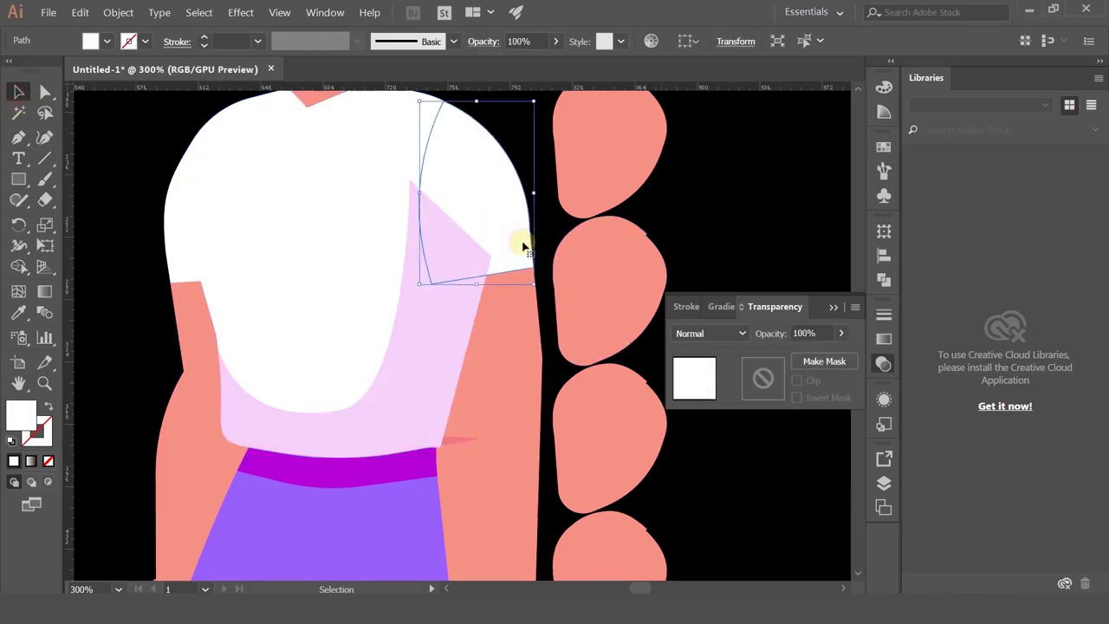
scroll(539, 296, down, 1)
shift+click(532, 347)
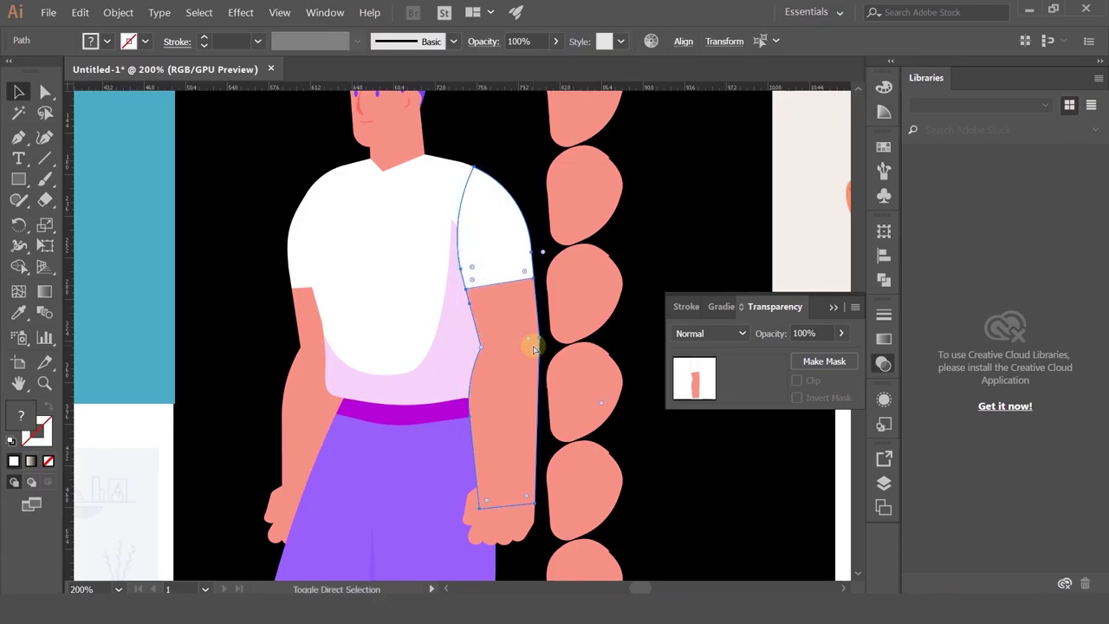
scroll(448, 327, up, 1)
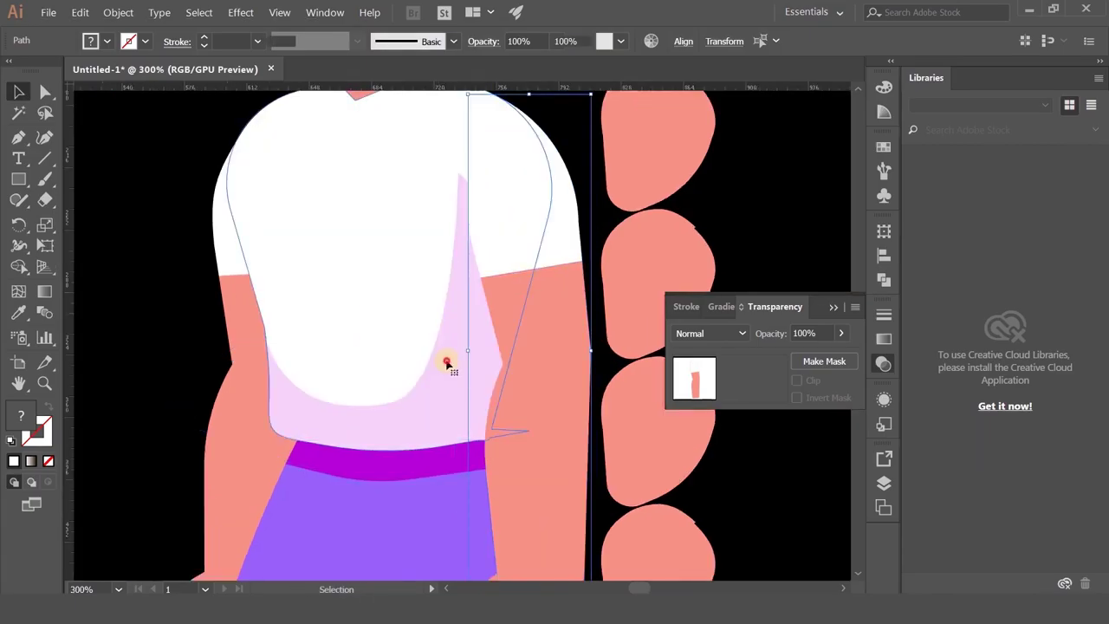
- Isolate the shading's clip group and convert the two curved anchor points on its inner edge to corners
double_click(448, 362)
click(223, 323)
click(45, 91)
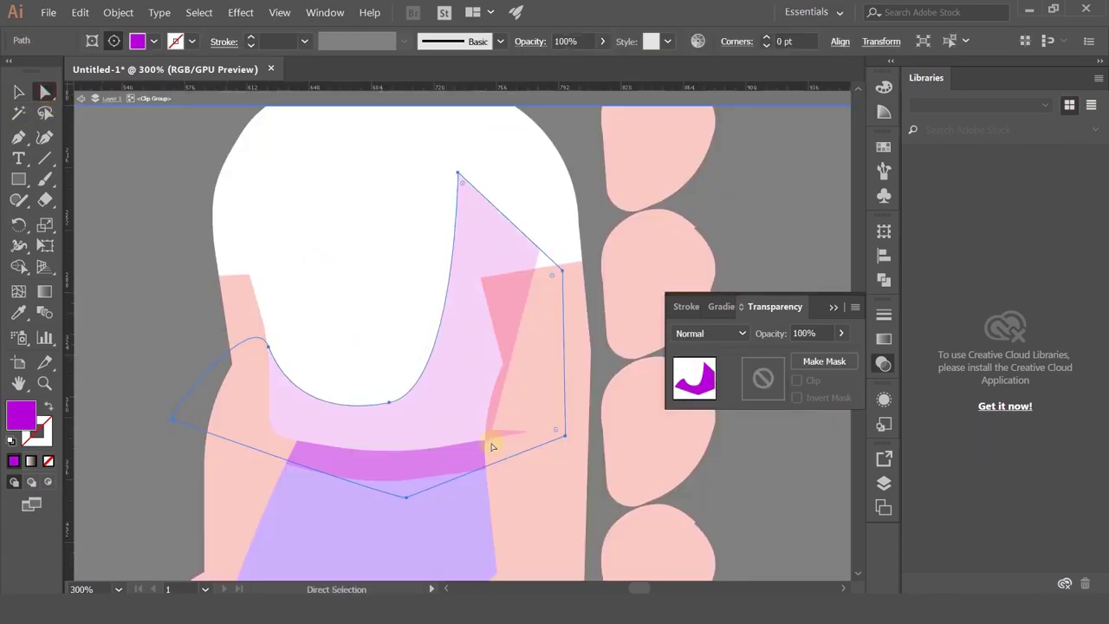
click(19, 139)
drag(19, 138, 67, 195)
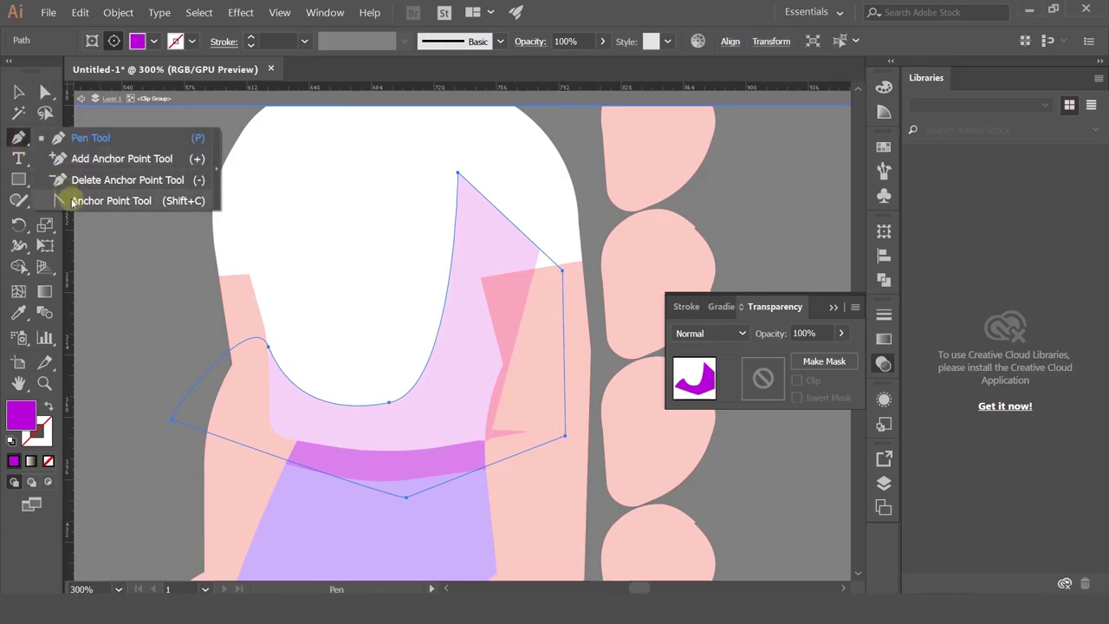
click(73, 201)
click(268, 347)
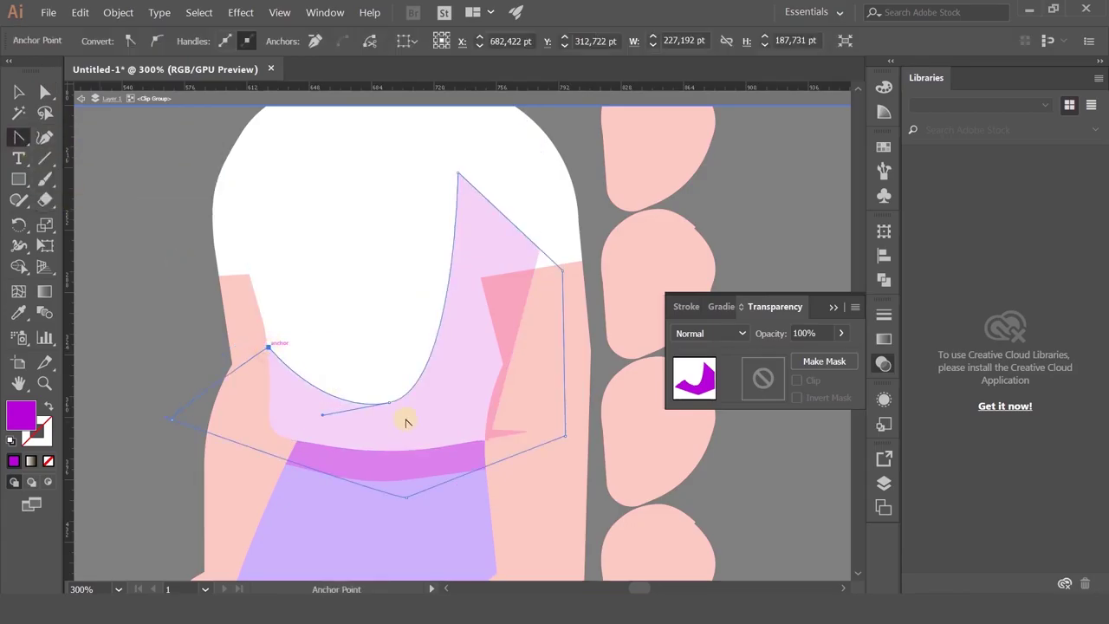
click(390, 401)
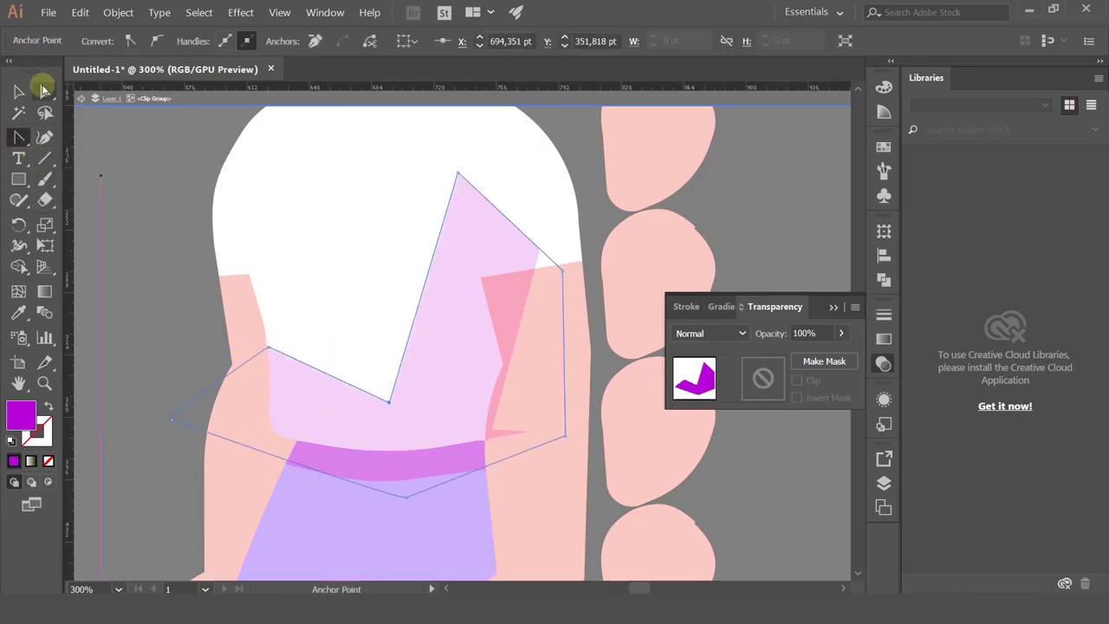
- Move the shading's two inner-edge anchors lower and further apart, and round the inner corner into a broad curve
click(45, 89)
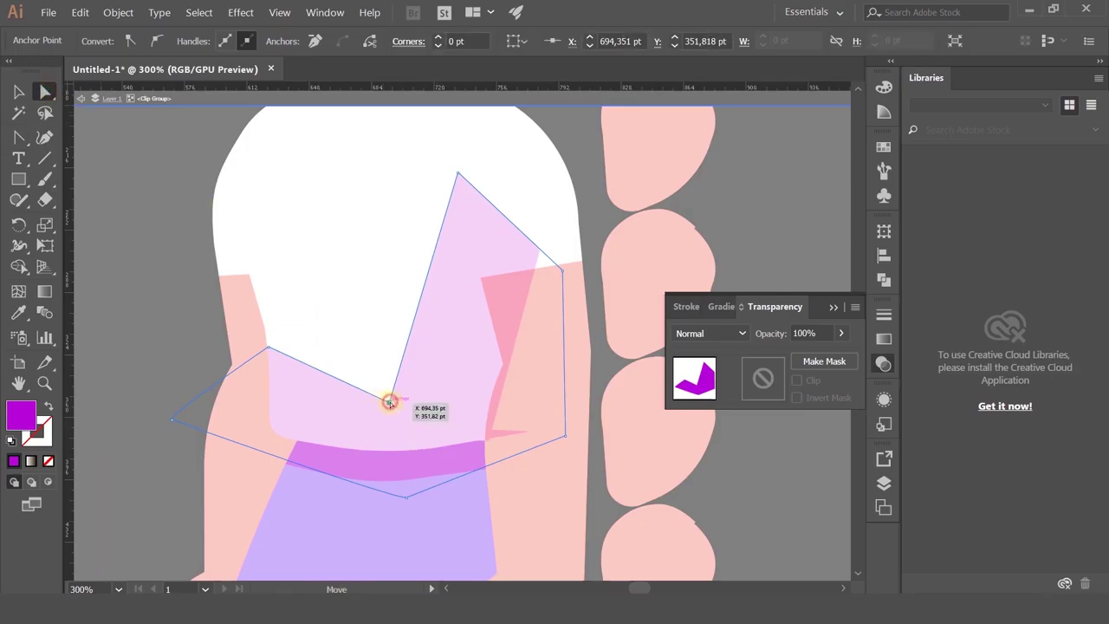
drag(390, 402, 438, 441)
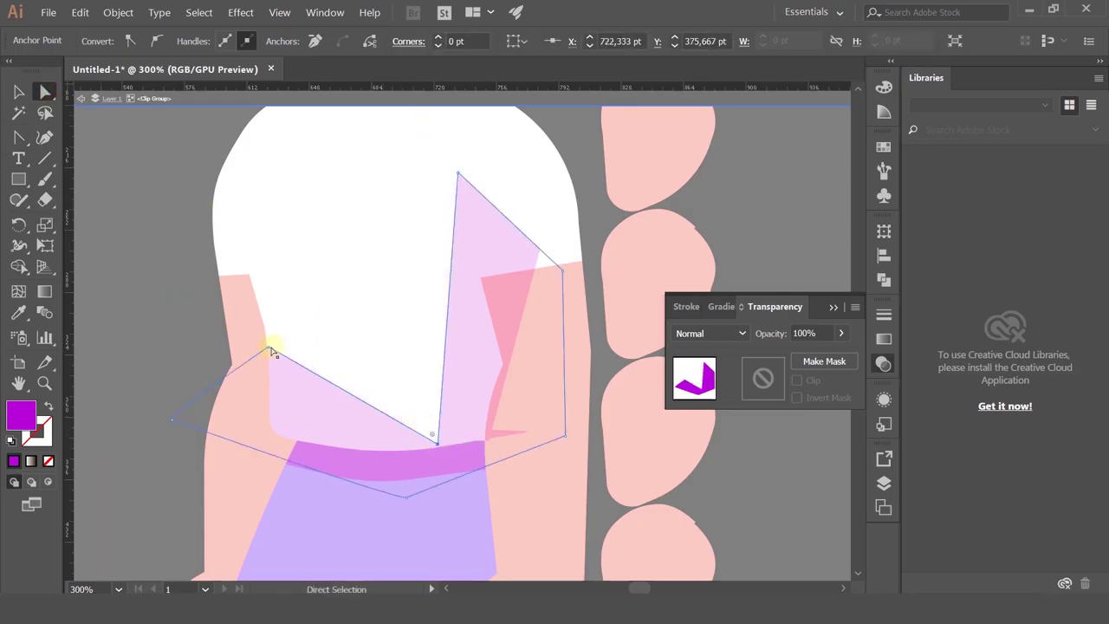
drag(270, 347, 222, 385)
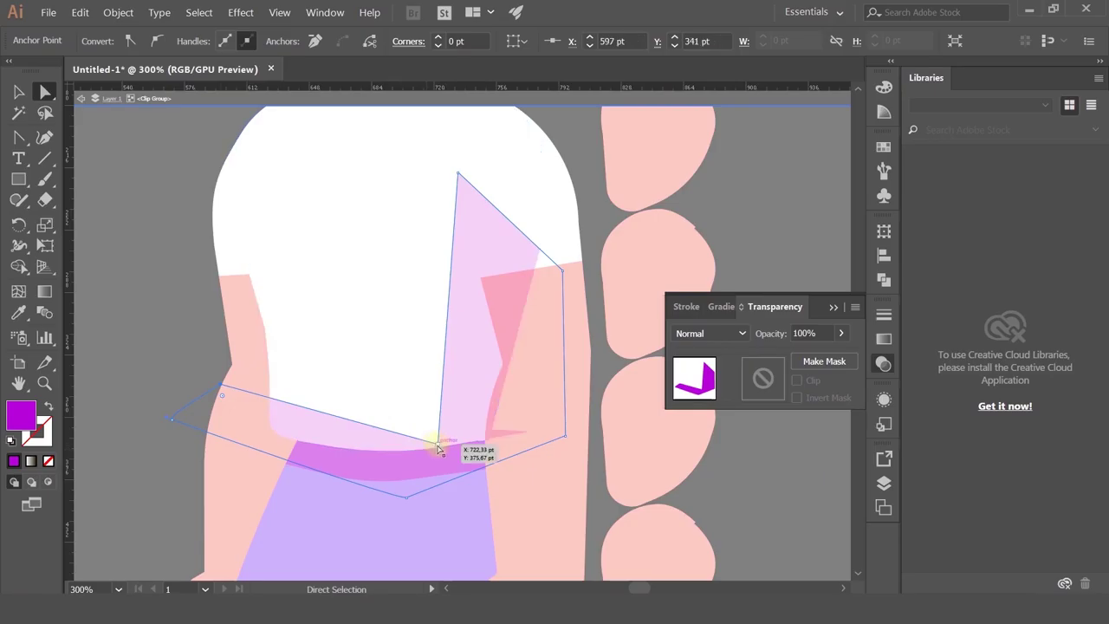
drag(384, 379, 247, 303)
click(88, 271)
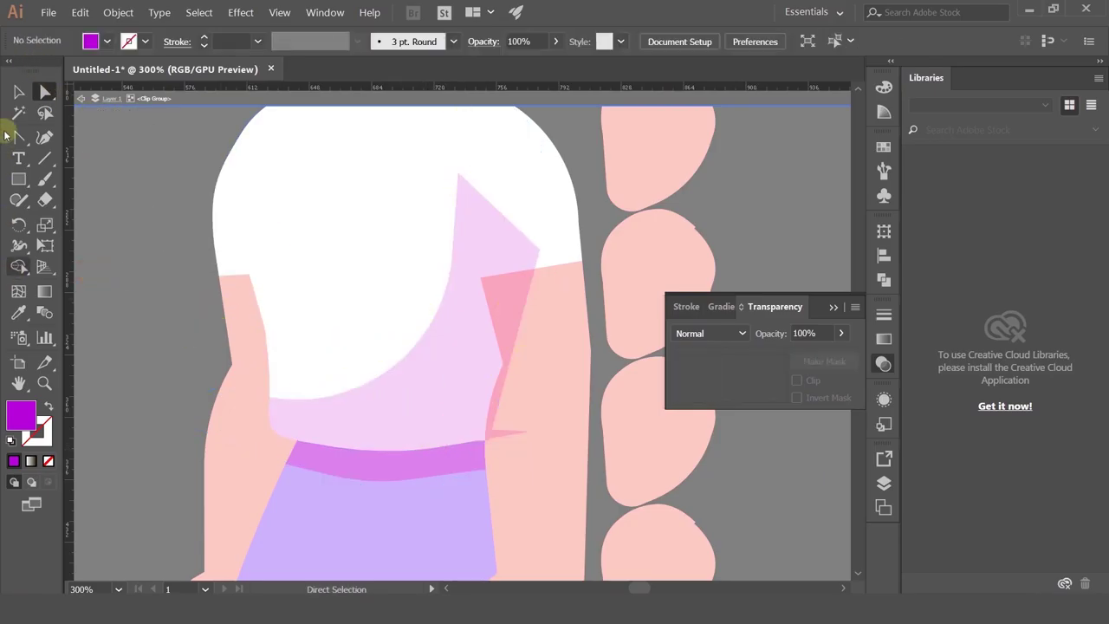
- Move the shading shape down and to the right within its mask, and leave the clip group's isolation
click(19, 92)
drag(415, 351, 441, 376)
click(84, 100)
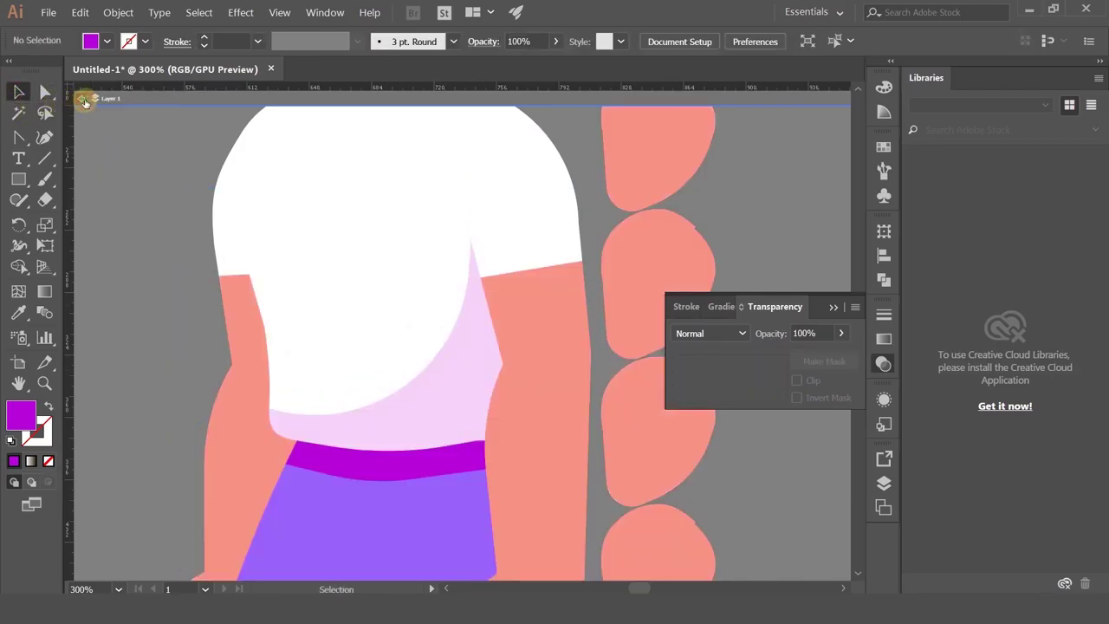
- Examine the shaded shirt and the whole figure alongside the reference illustrations
scroll(422, 285, down, 3)
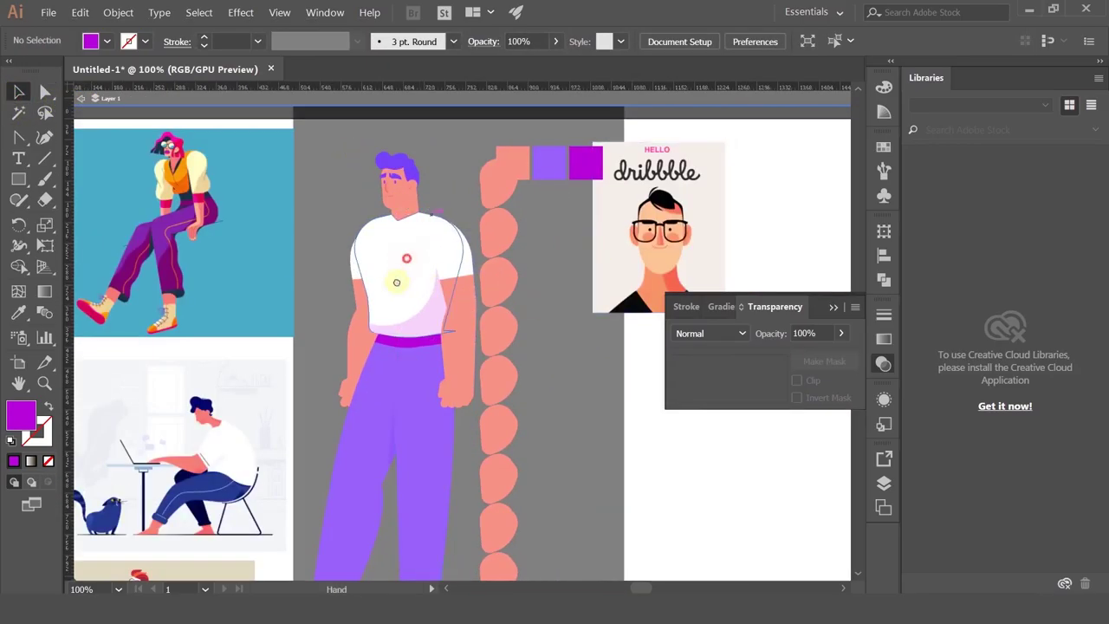
drag(406, 258, 379, 306)
scroll(389, 348, up, 2)
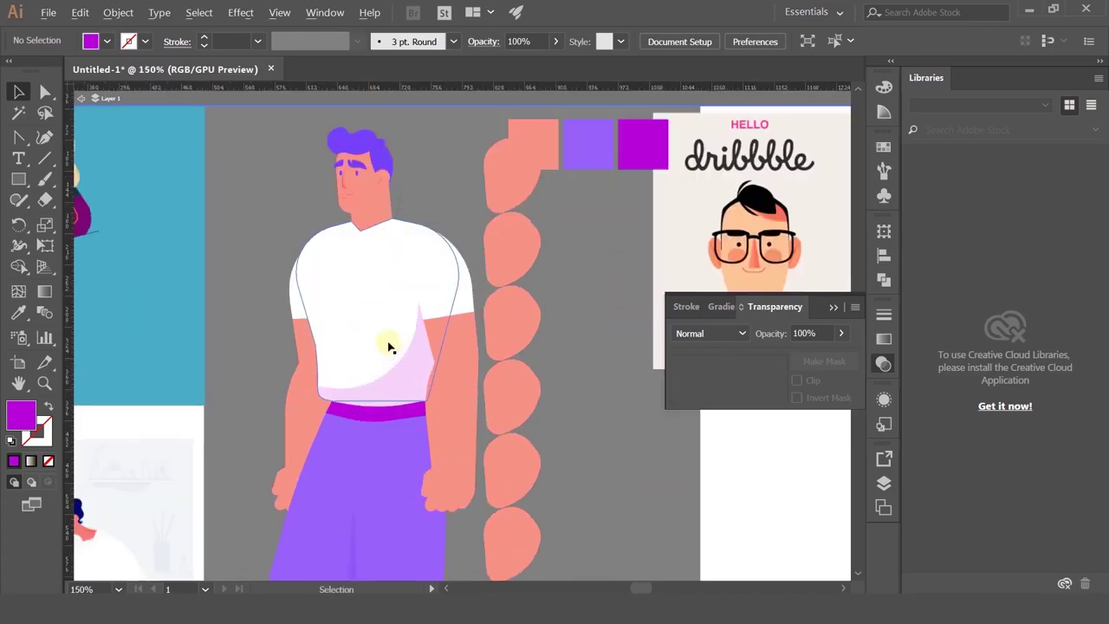
scroll(581, 491, up, 1)
scroll(582, 491, down, 1)
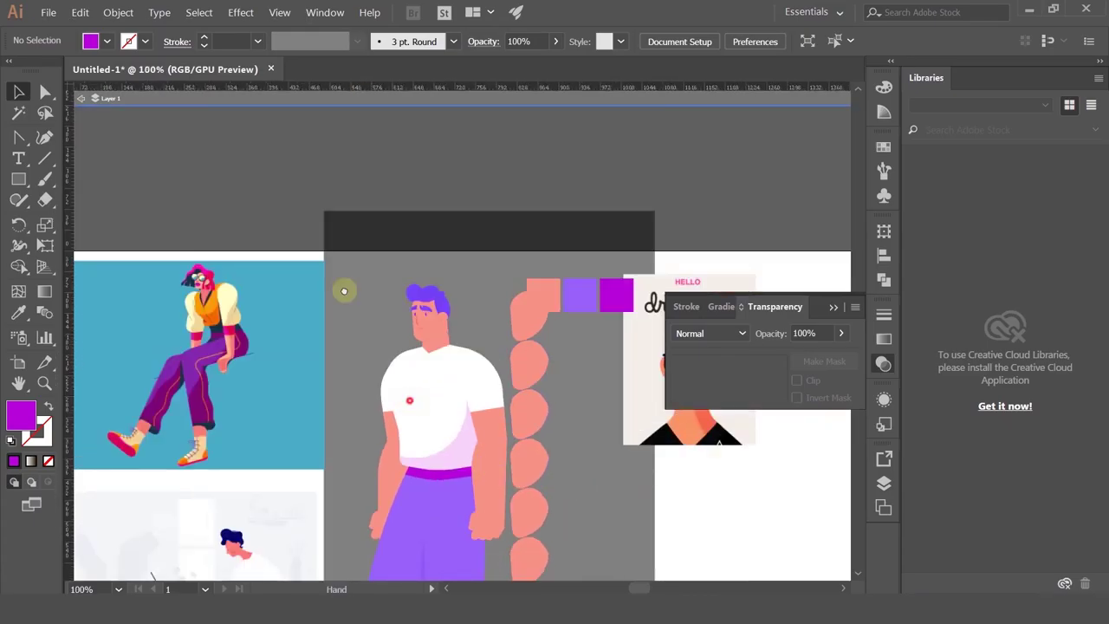
drag(419, 495, 411, 353)
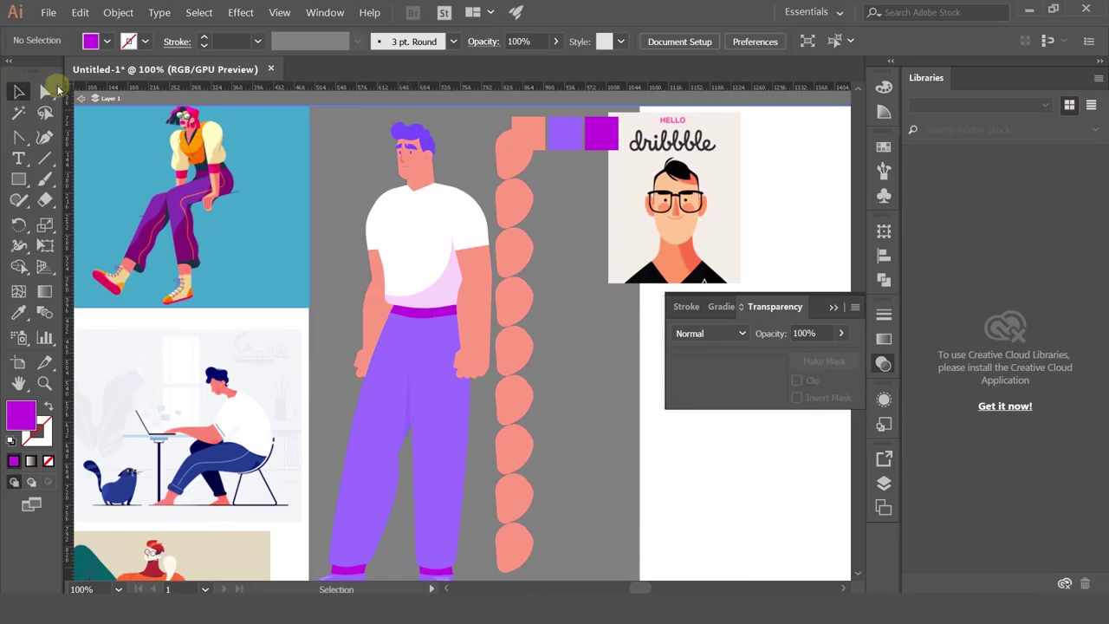
click(153, 137)
scroll(387, 245, down, 1)
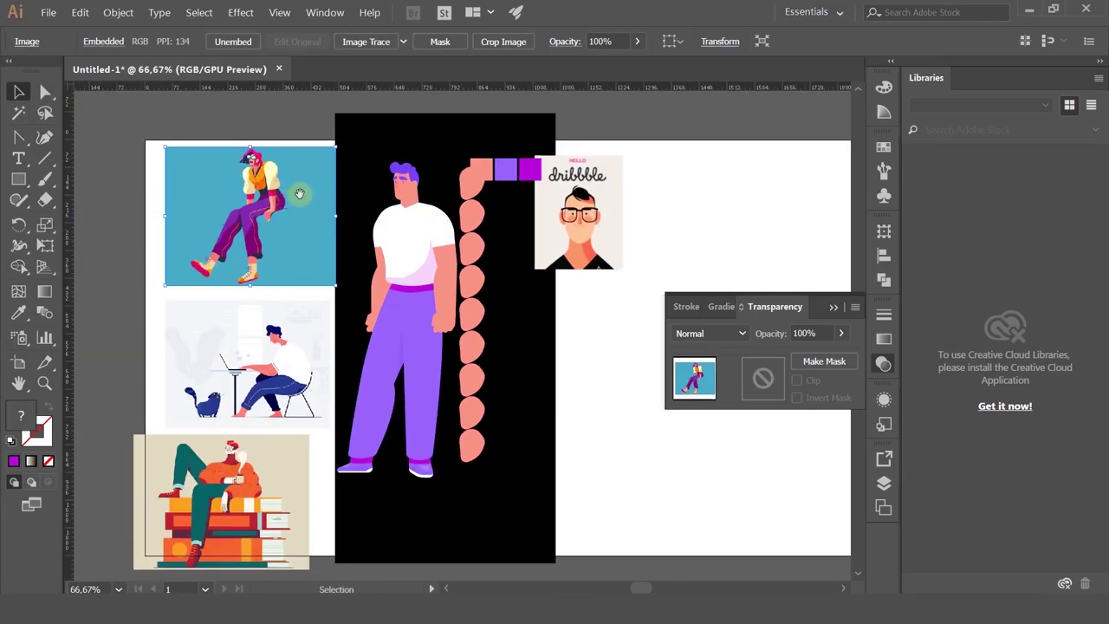
drag(373, 253, 344, 272)
scroll(382, 369, up, 2)
drag(395, 307, 370, 176)
drag(408, 299, 427, 356)
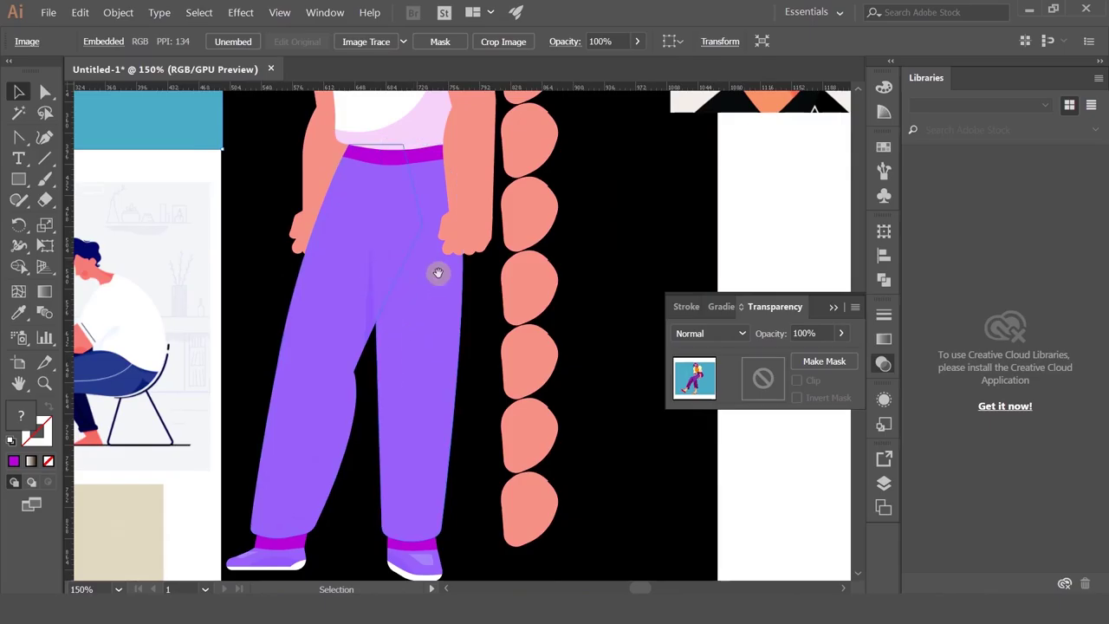
drag(387, 200, 431, 390)
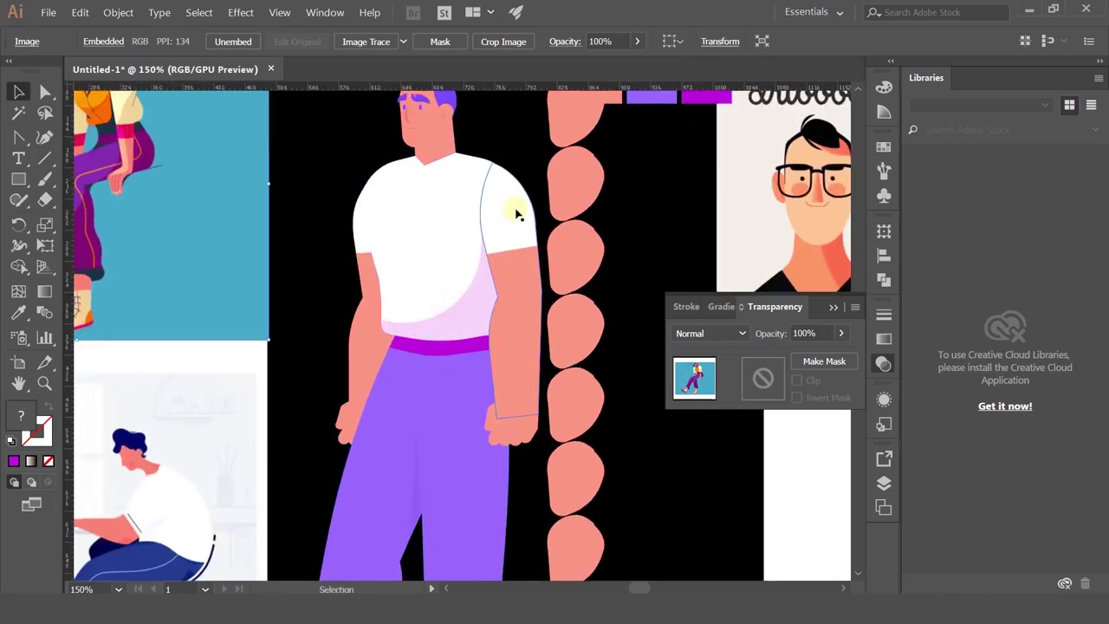
drag(468, 257, 450, 354)
click(650, 523)
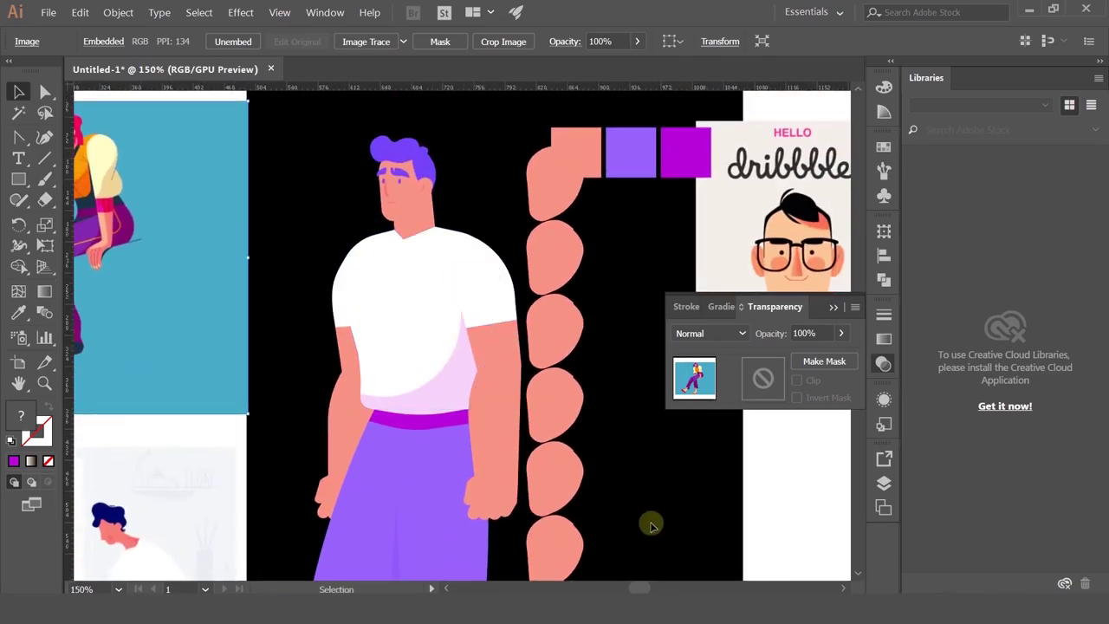
- Start a Pen path on the trousers' hip, try a curved edge towards the hand, and undo that edge
drag(19, 136, 74, 136)
drag(396, 423, 353, 326)
click(396, 346)
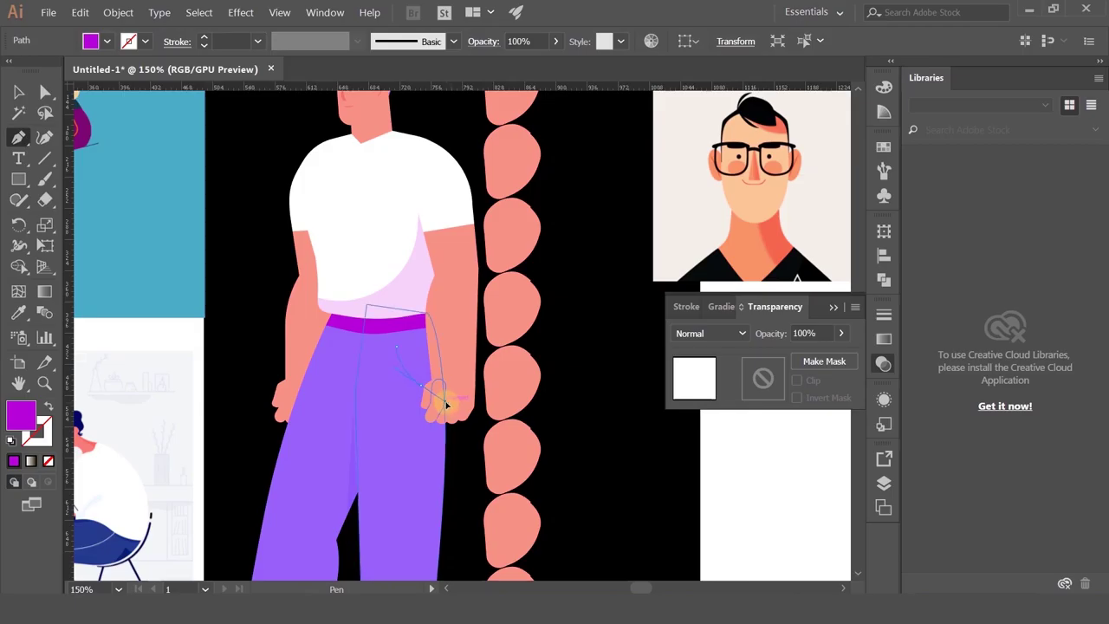
drag(446, 404, 447, 406)
scroll(437, 396, up, 1)
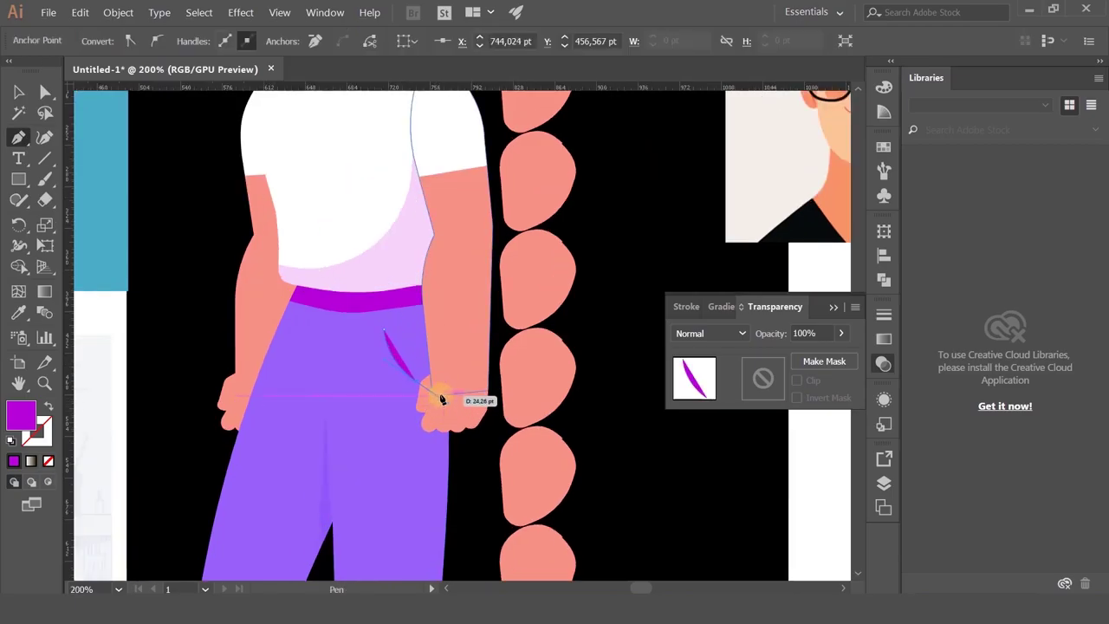
scroll(442, 396, up, 3)
key(ctrl+z)
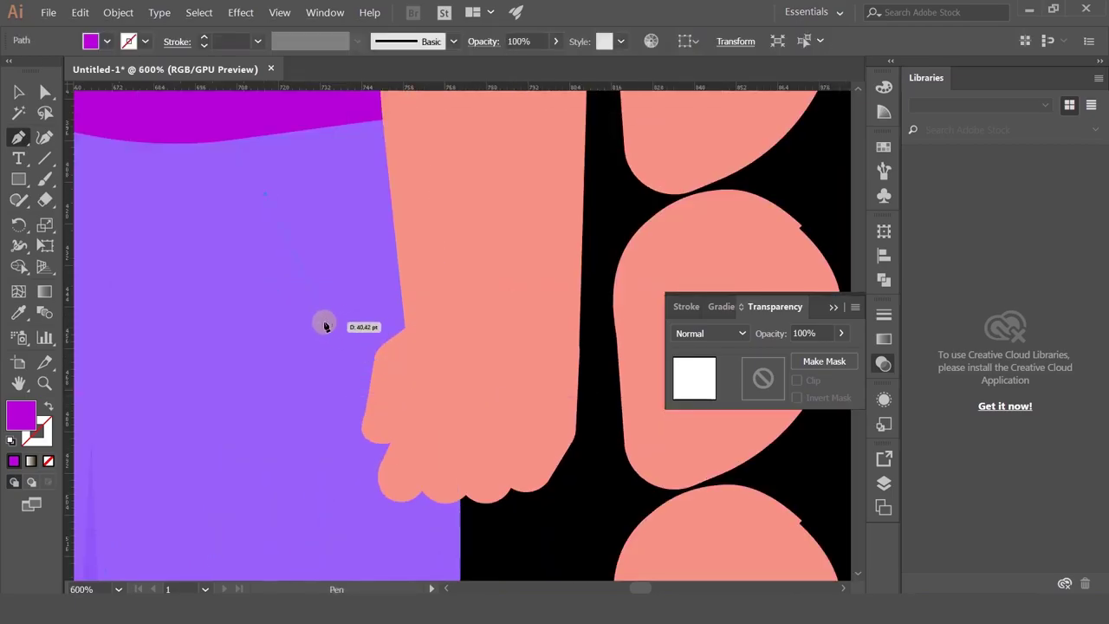
- Complete the path as a closed six-point purple polygon of straight segments overlapping the trousers and the right-hand hand
click(326, 325)
click(433, 384)
click(434, 503)
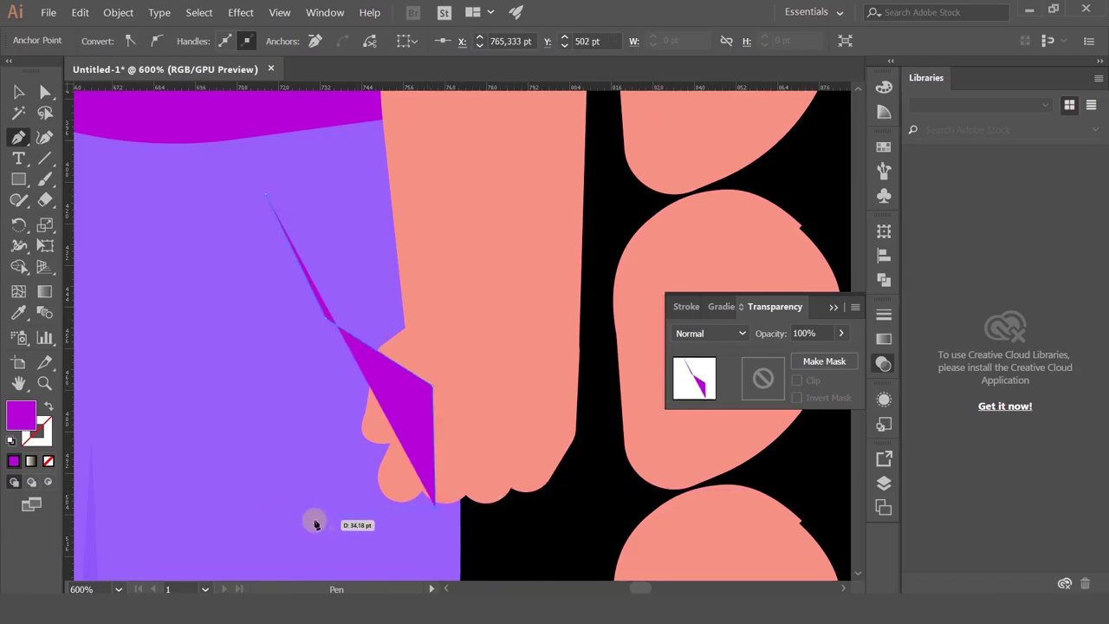
click(306, 511)
click(224, 382)
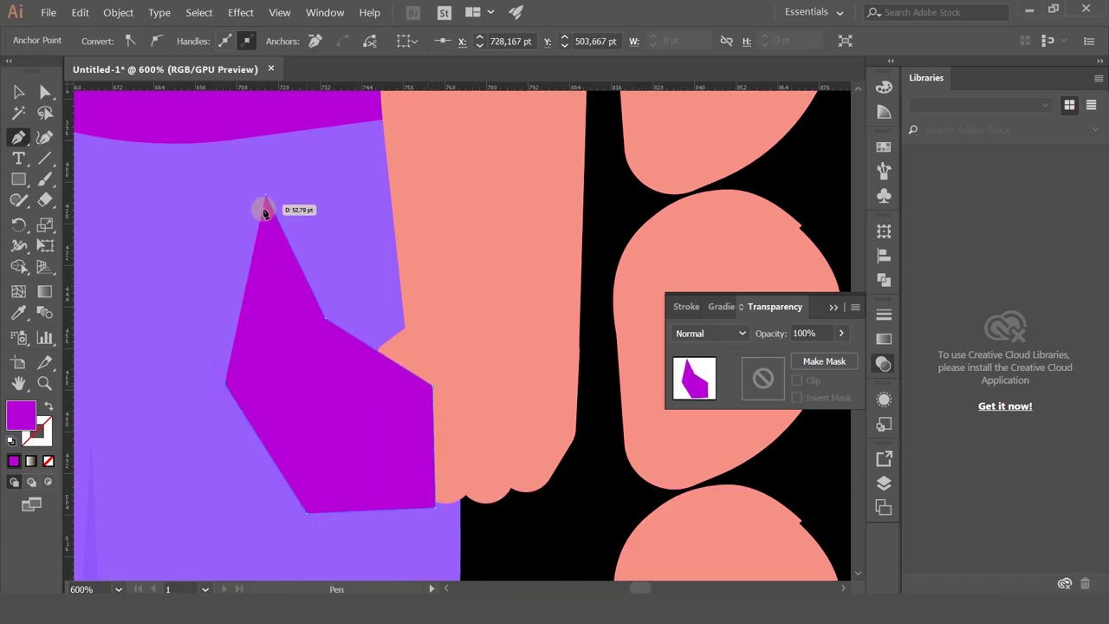
click(268, 196)
key(ctrl+minus)
key(ctrl+minus)
key(ctrl+minus)
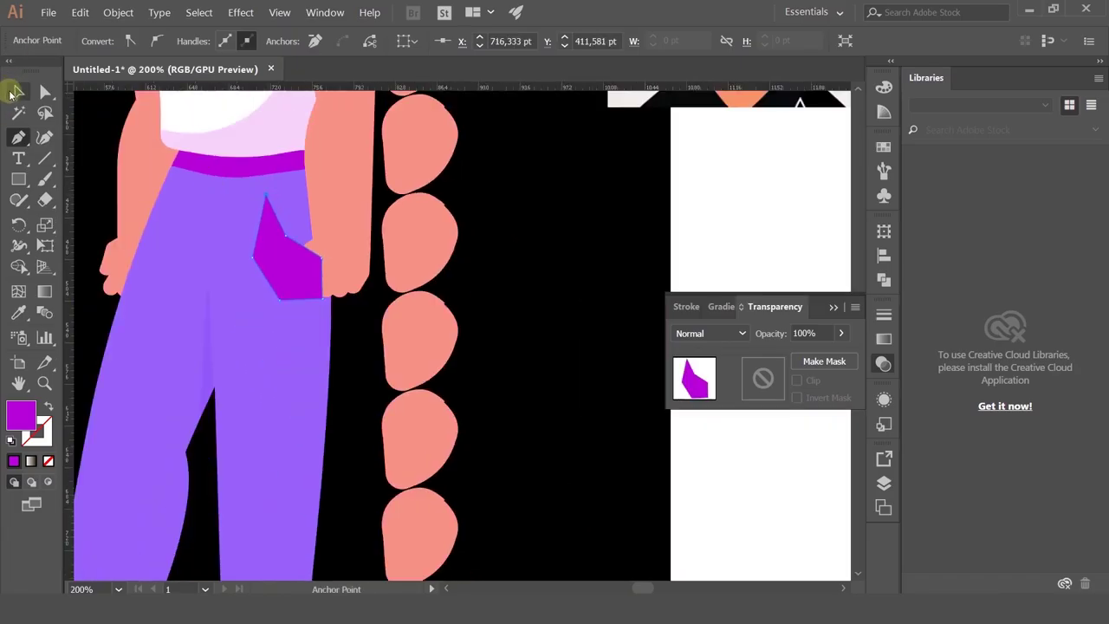
- Group the right-hand arm, its hand and fingers, and the shirt sleeve so they sit in front of the purple pocket shape
click(20, 92)
click(371, 258)
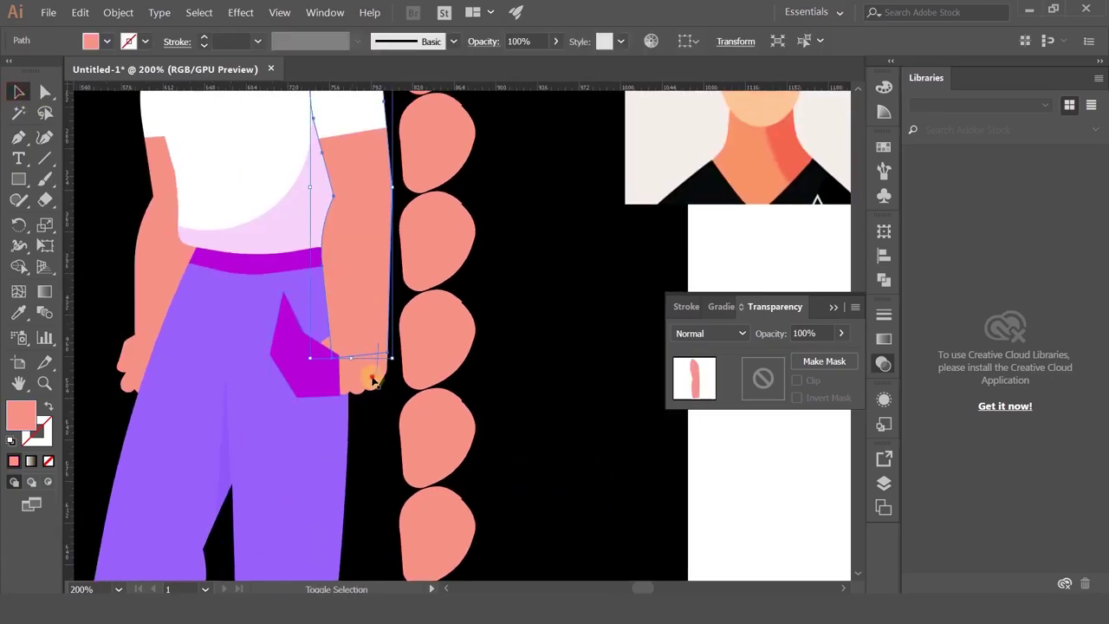
shift+click(375, 383)
shift+click(316, 373)
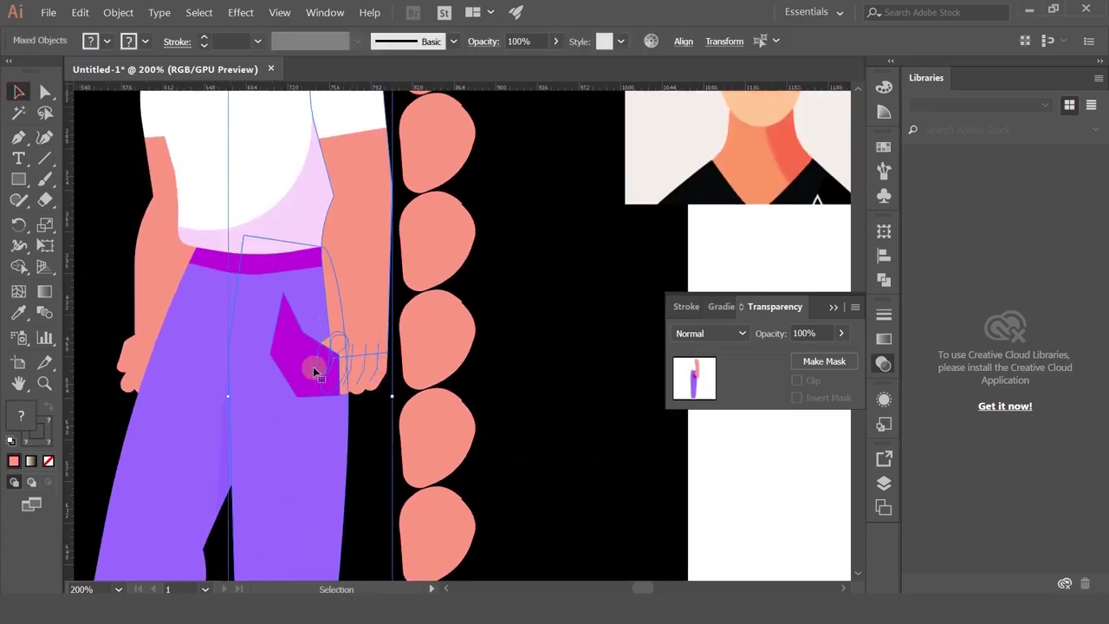
shift+click(301, 309)
shift+click(296, 356)
drag(364, 227, 392, 300)
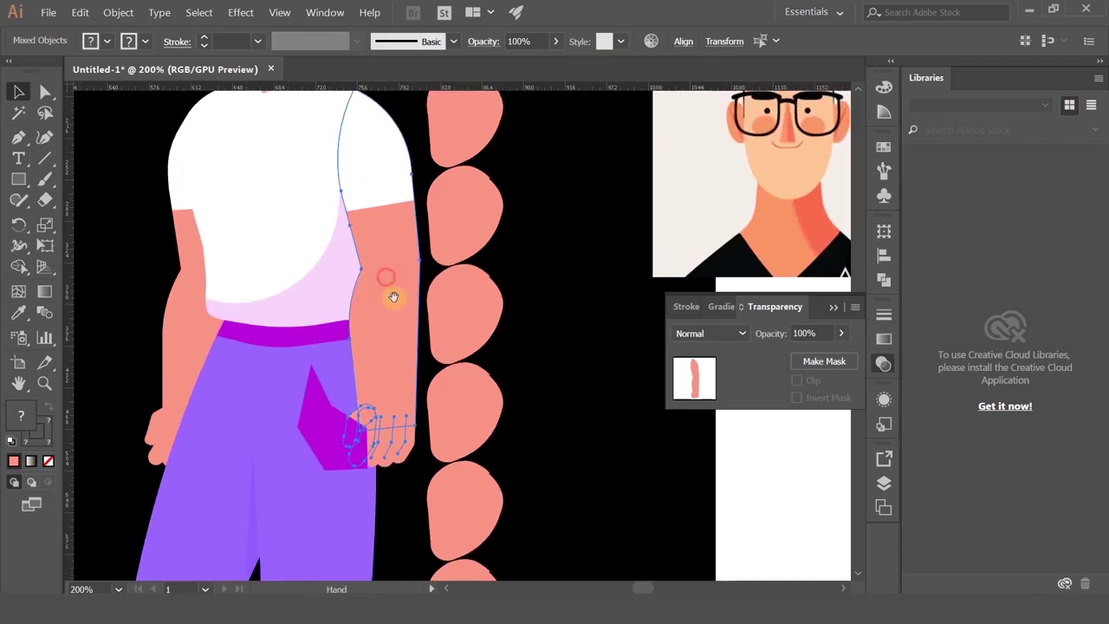
shift+click(364, 170)
key(ctrl+g)
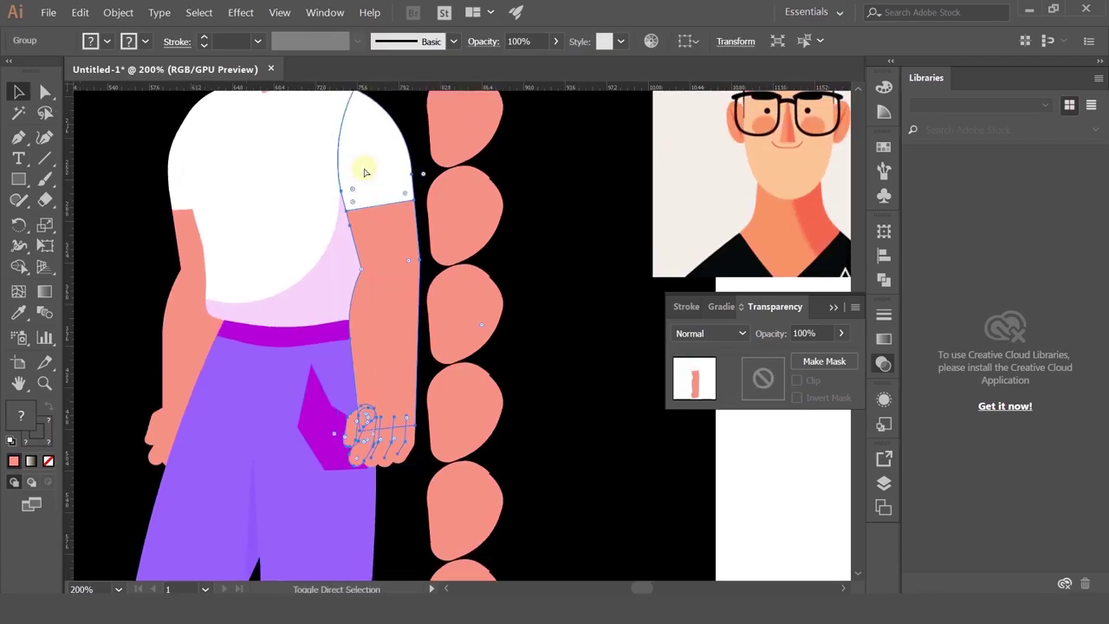
- Round the purple pocket shape's outer side and inner edge into smooth curves, keeping its upper tip pointed
scroll(315, 425, up, 1)
click(315, 421)
drag(314, 421, 326, 425)
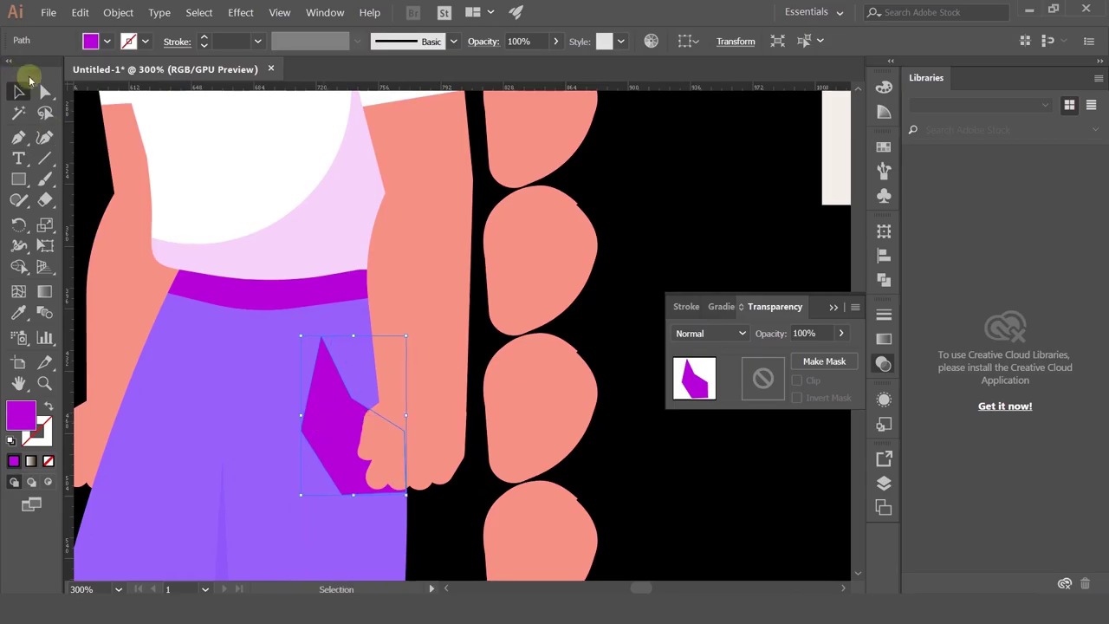
click(45, 92)
drag(348, 487, 406, 424)
drag(313, 429, 414, 439)
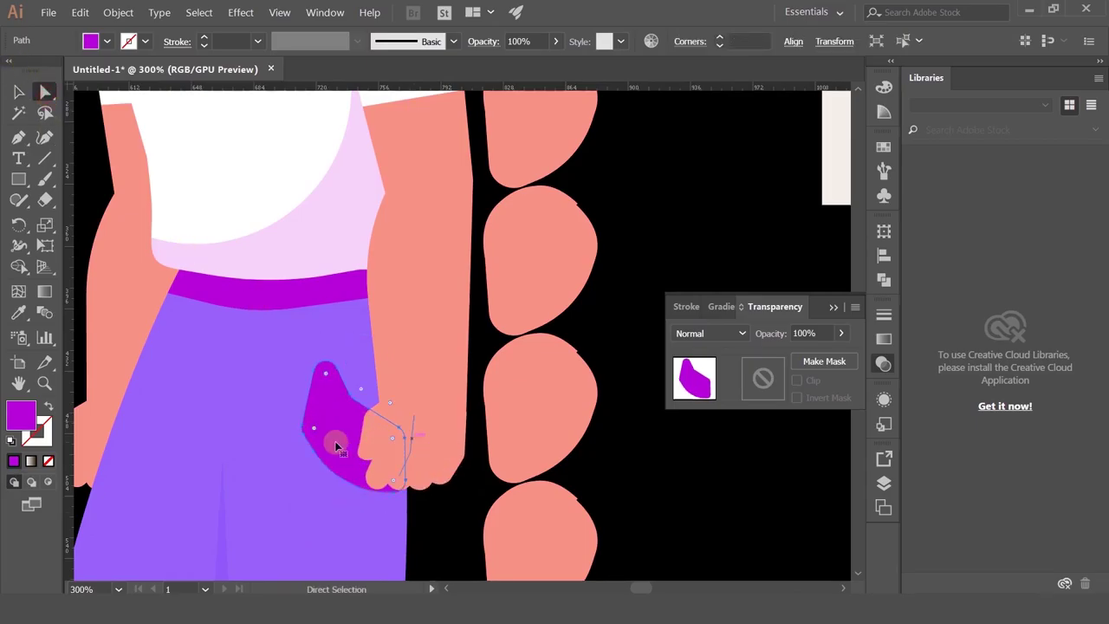
key(ctrl+z)
drag(312, 433, 589, 179)
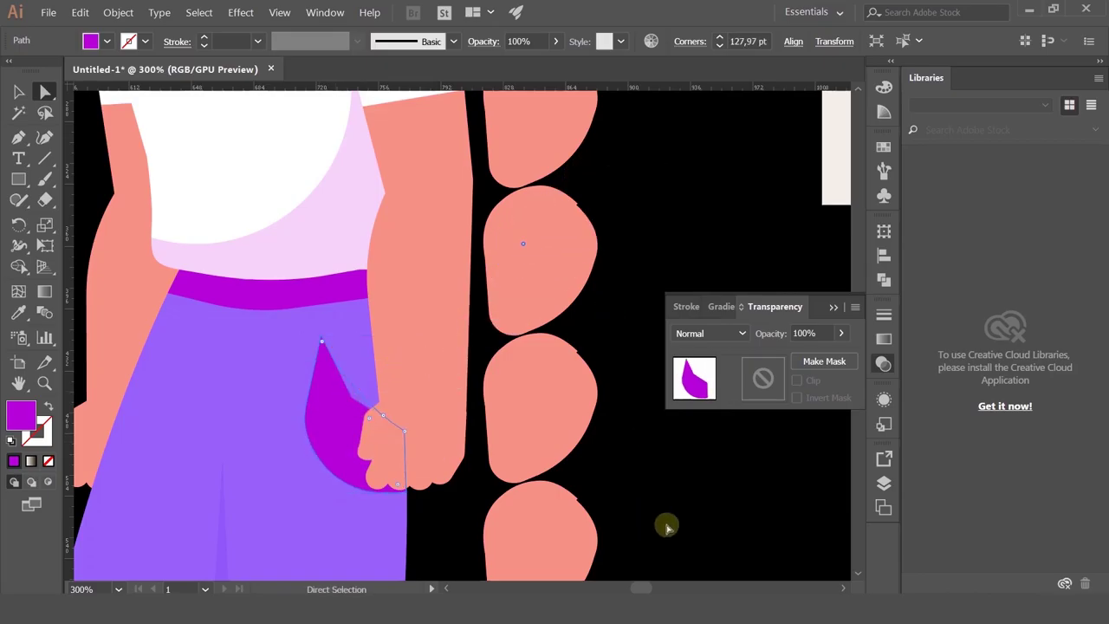
click(699, 494)
- Move the curved pocket shape slightly up and to the right on the trousers beside the hand
scroll(598, 433, down, 2)
scroll(534, 431, up, 2)
click(18, 91)
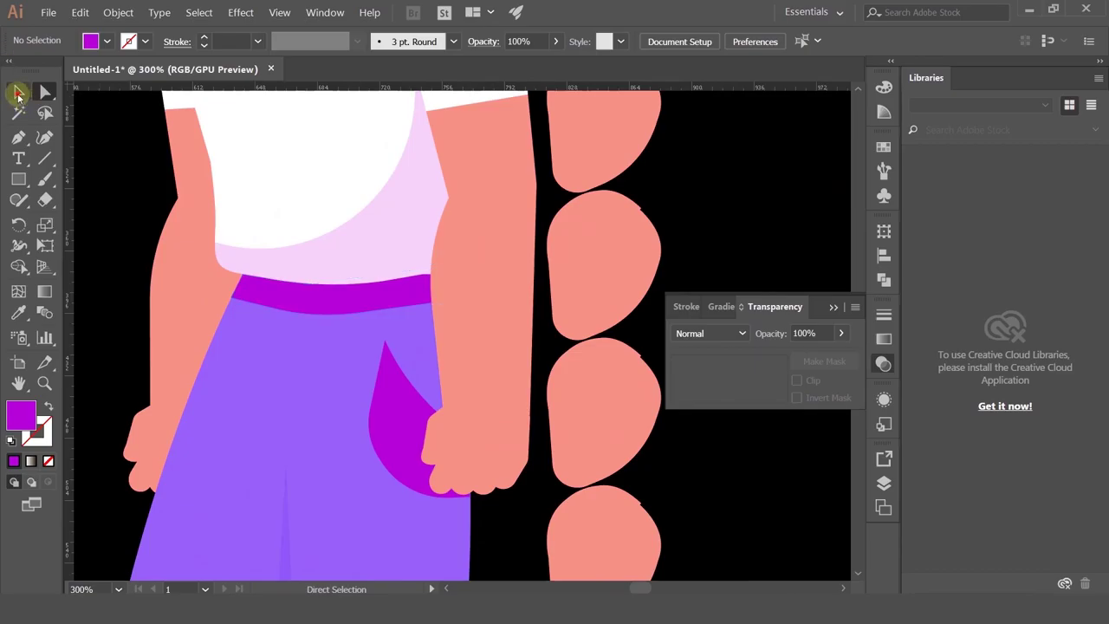
drag(400, 388, 405, 372)
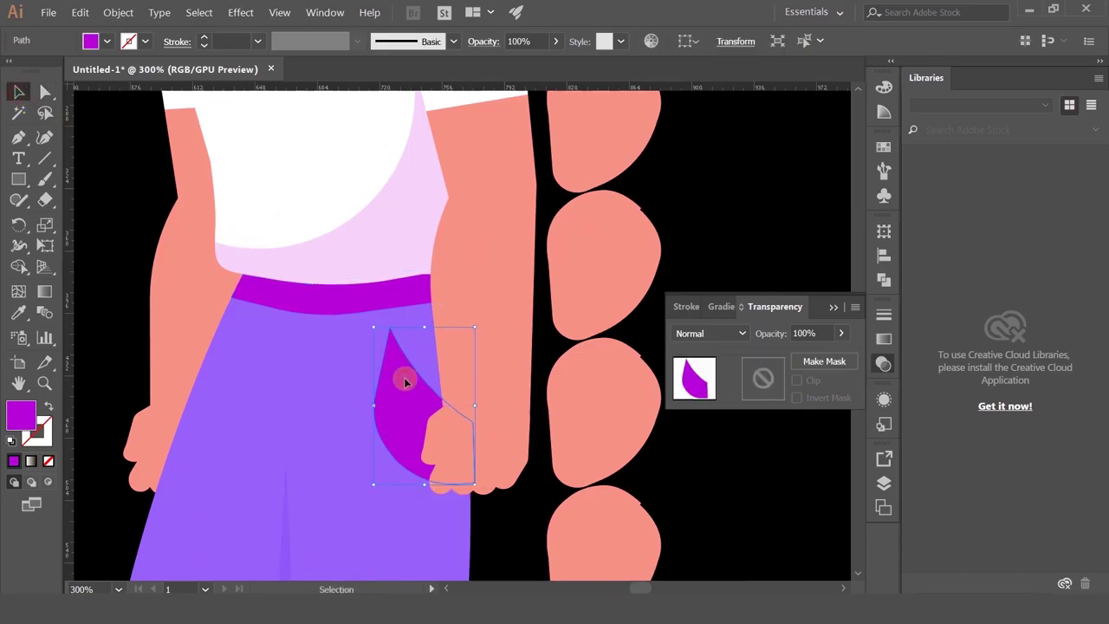
click(737, 484)
scroll(661, 482, left, 3)
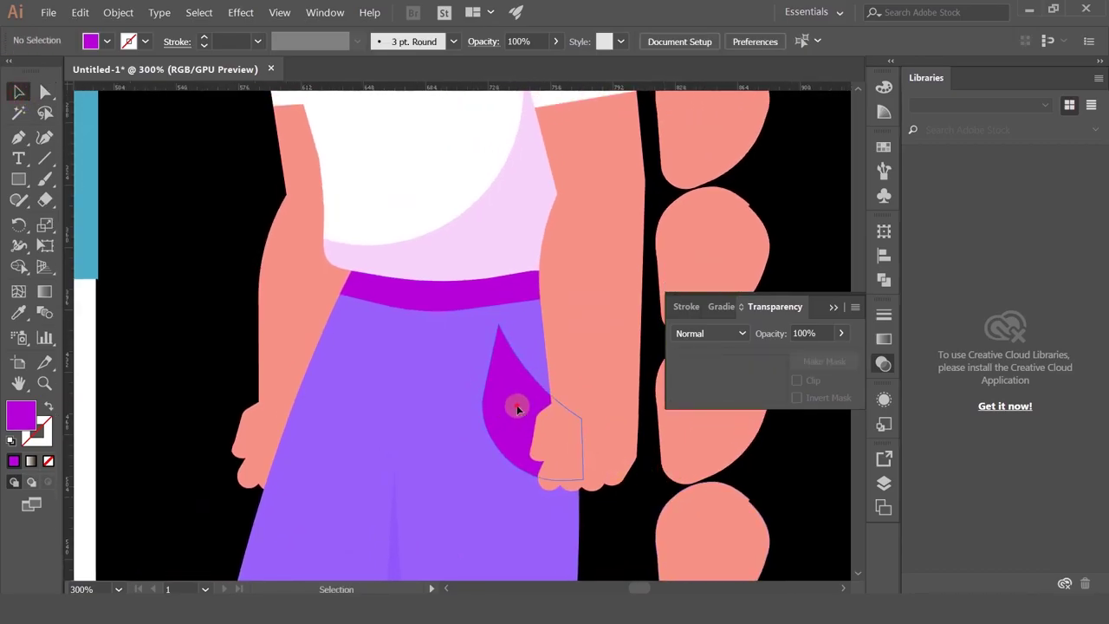
- Try filling the pocket shape with the trousers' violet using the Eyedropper, and undo the recolouring
click(515, 404)
click(19, 313)
click(451, 391)
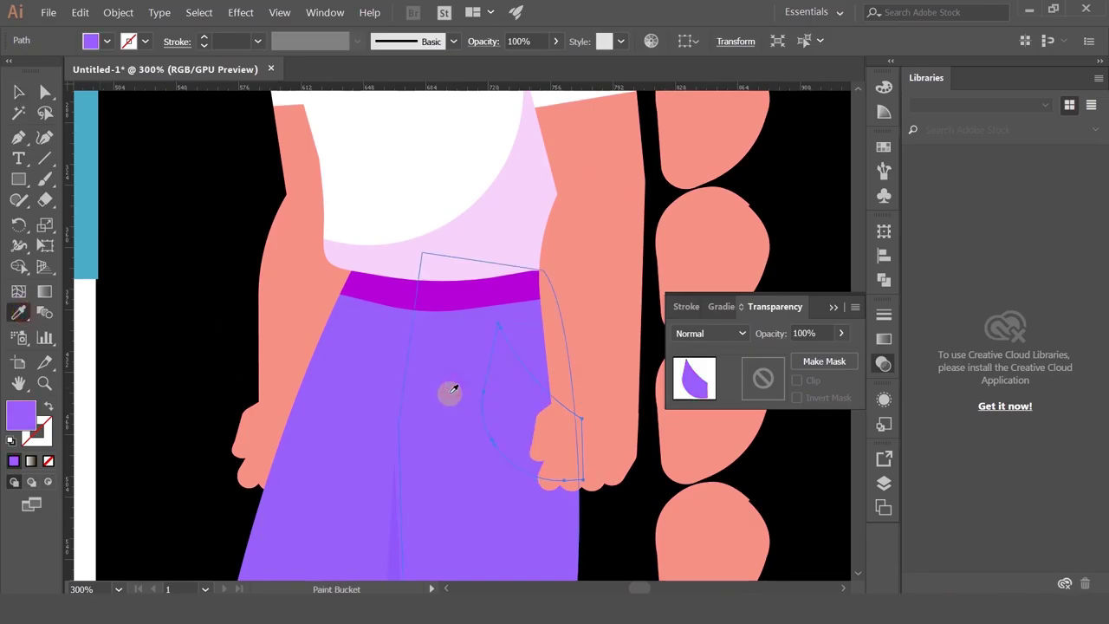
key(ctrl+z)
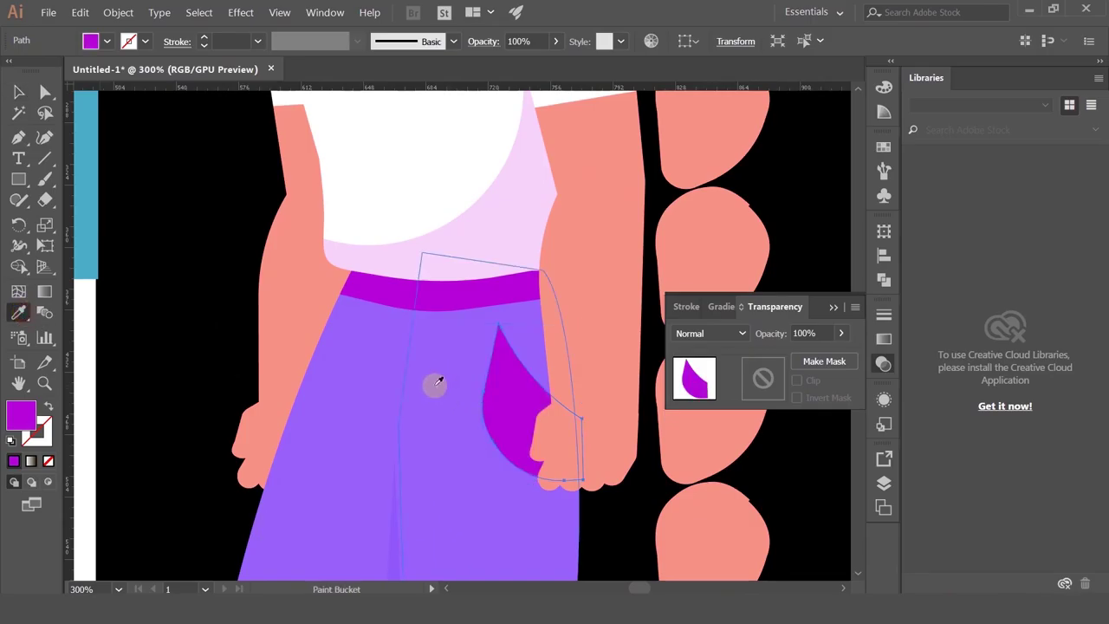
- Scale the pocket shape down, tilting and shifting it so it tucks behind the forearm and hand
click(19, 92)
key(ctrl+minus)
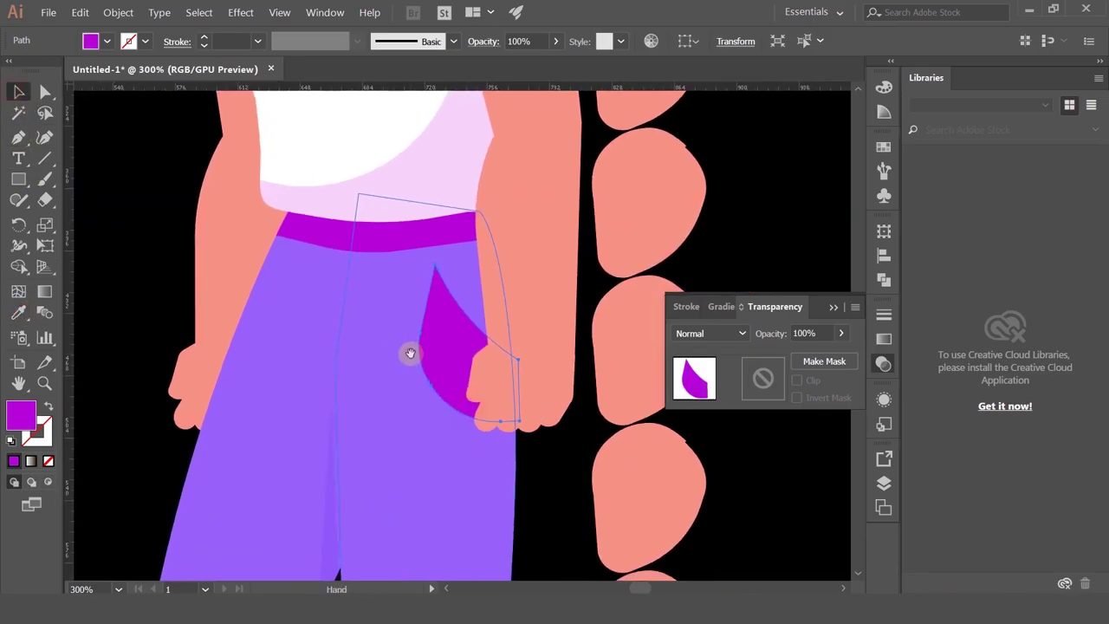
click(753, 499)
key(ctrl+minus)
drag(699, 482, 507, 437)
click(416, 371)
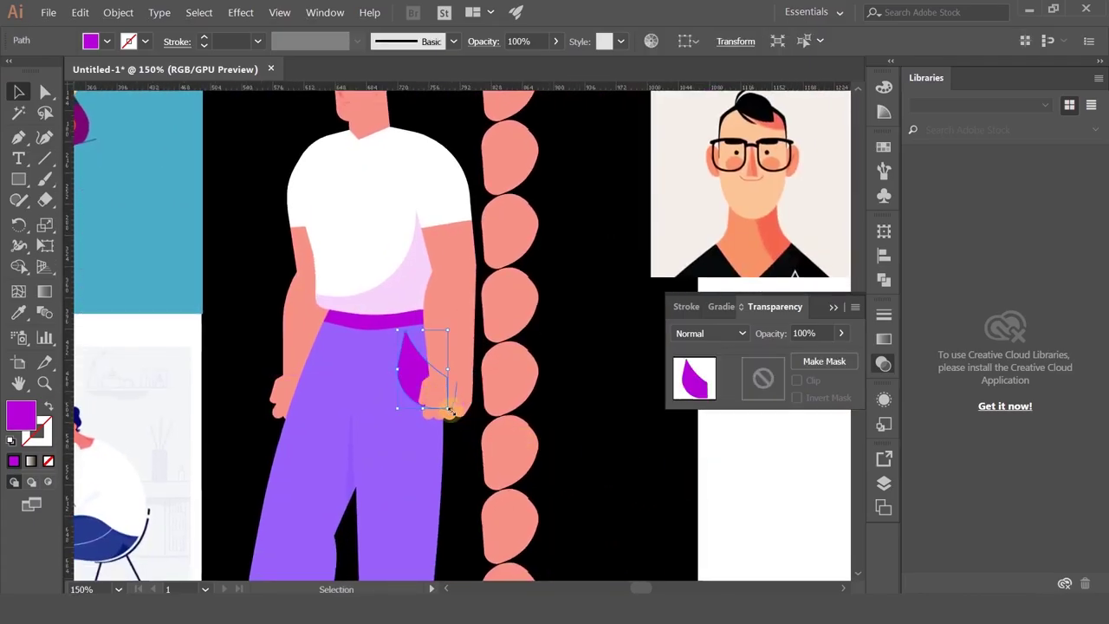
mouse_move(449, 410)
mouse_down()
mouse_move(433, 389)
mouse_move(441, 397)
mouse_up()
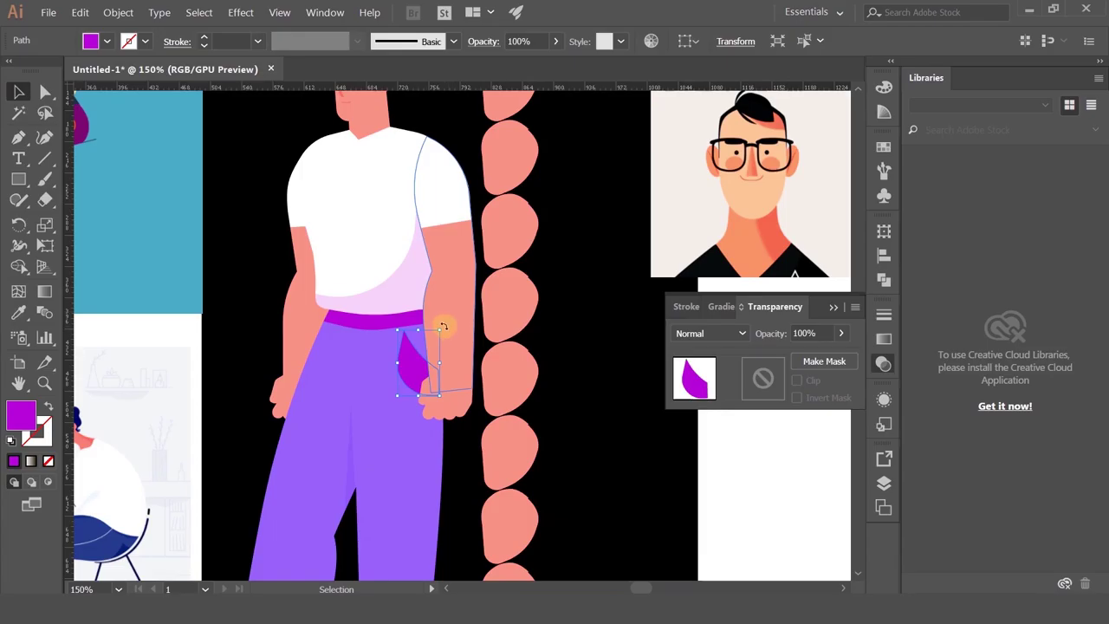
drag(442, 326, 468, 320)
drag(415, 368, 423, 366)
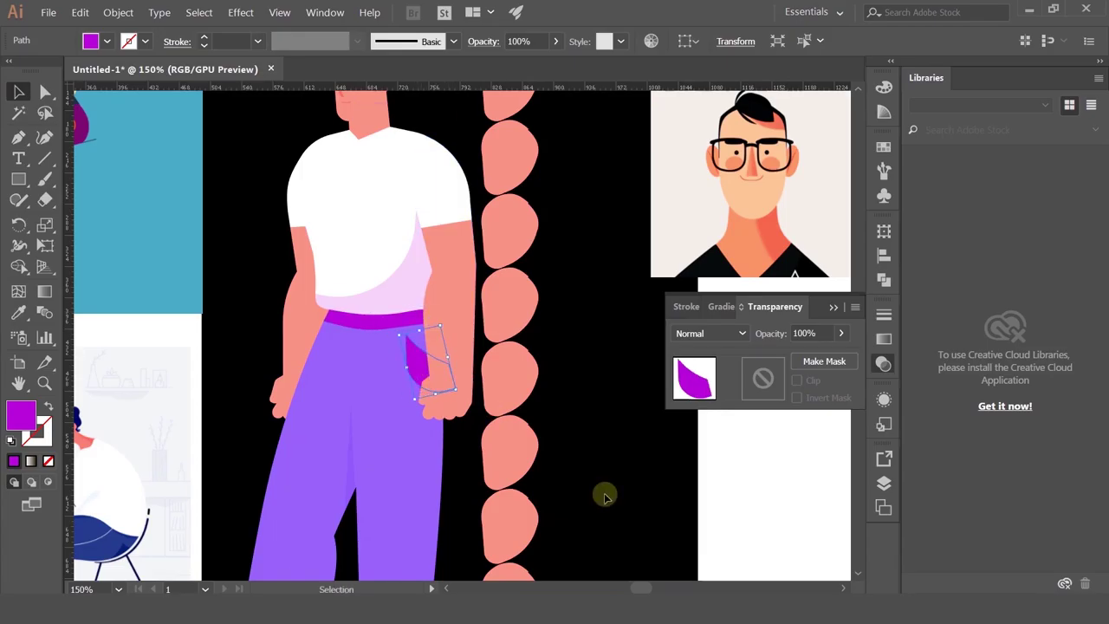
click(605, 492)
- Draw a closed four-point purple Pen shape on the trousers' left-hand hip, overlapping the arm, as the second pocket
drag(613, 475, 600, 529)
scroll(363, 458, up, 2)
key(p)
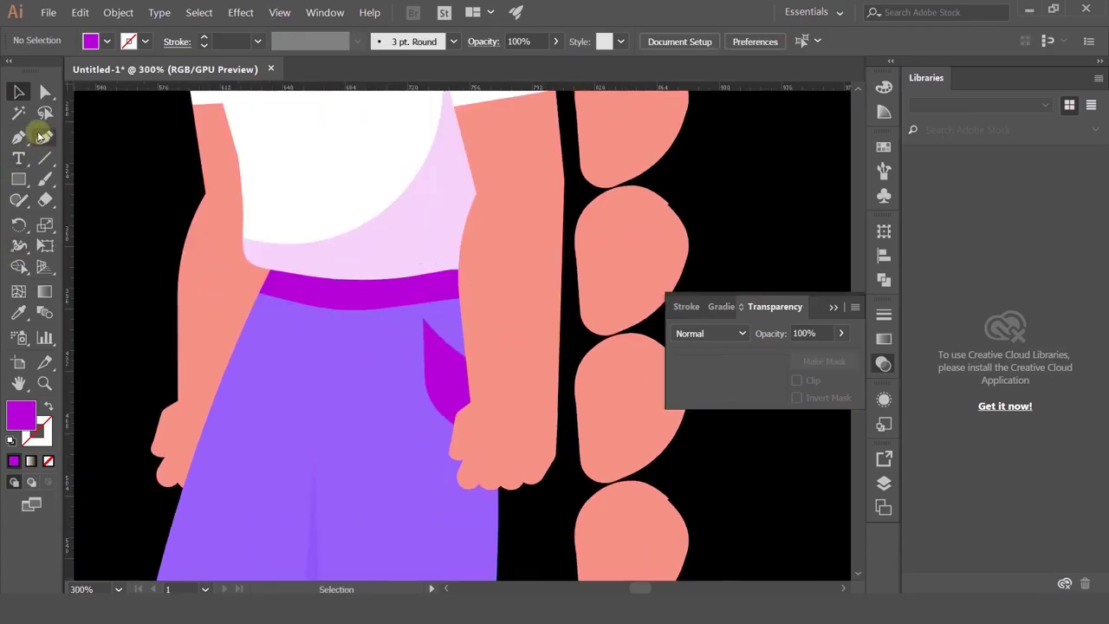
click(245, 320)
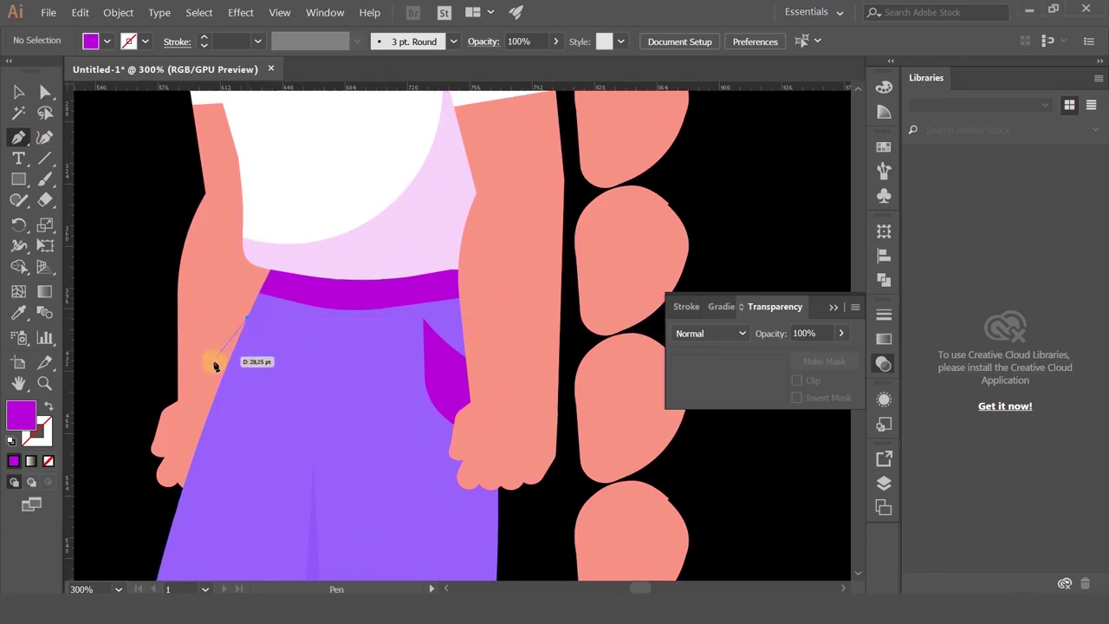
click(213, 362)
click(212, 398)
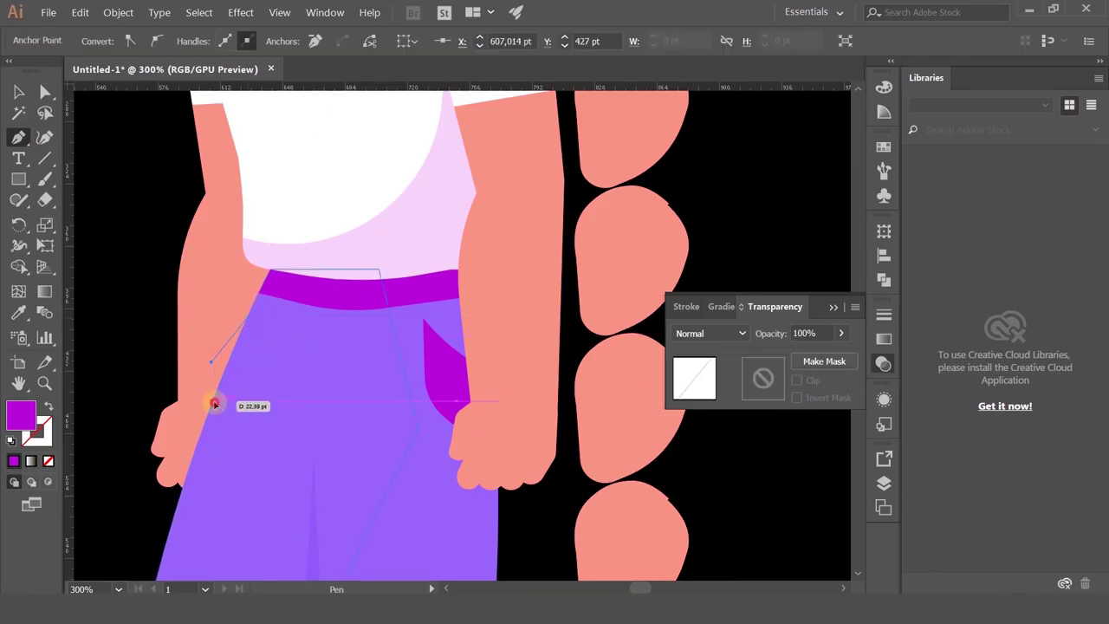
click(249, 372)
click(247, 321)
- Try rounding the left-hand pocket's inner corner and shifting its outer point, and undo both changes
key(a)
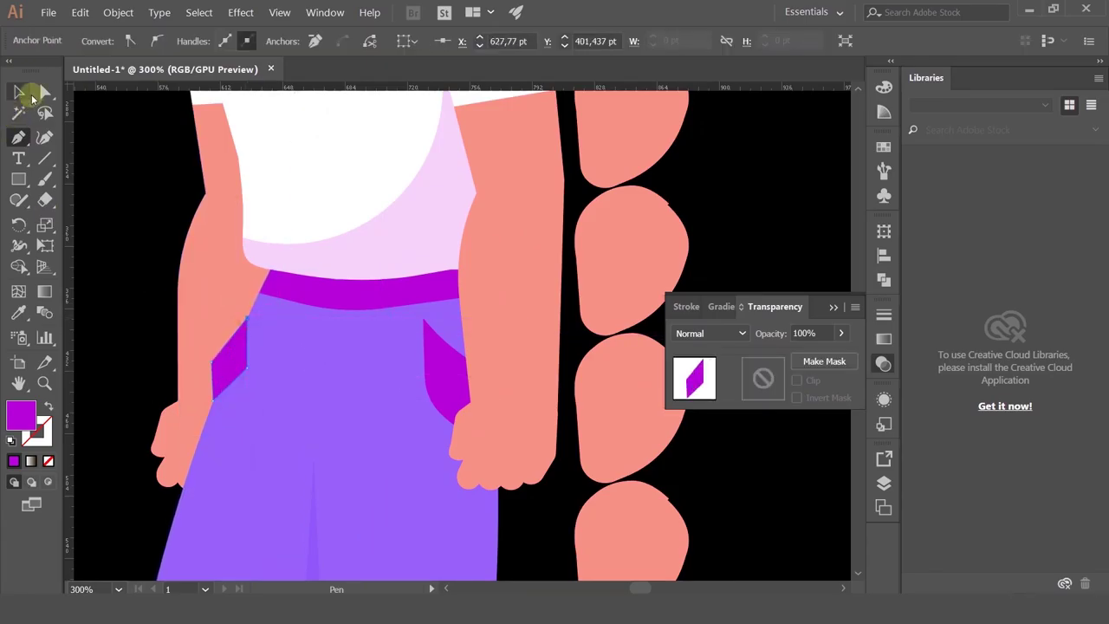
drag(249, 370, 208, 364)
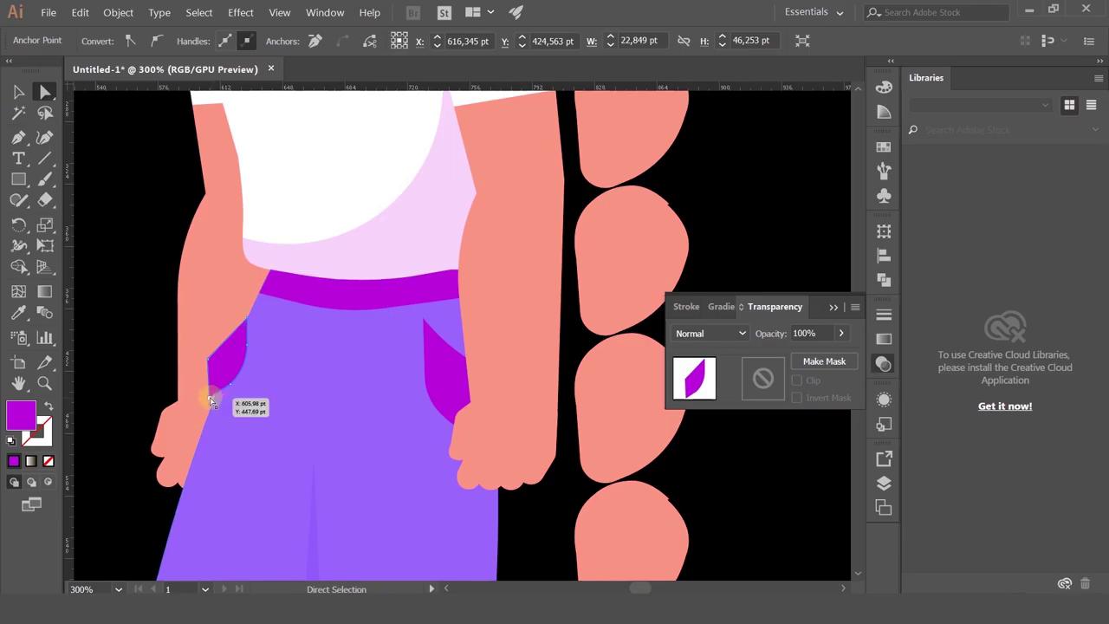
key(ctrl+z)
key(ctrl+z)
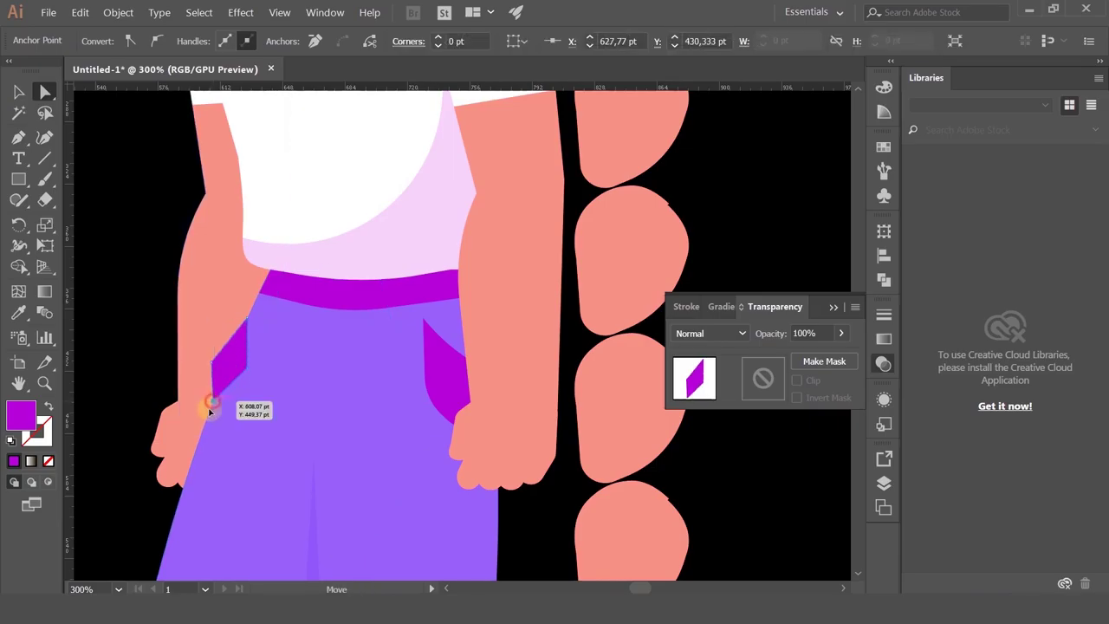
- Extend the left-hand pocket's lower point down along the trousers' edge and round the shape's corners
drag(209, 411, 204, 422)
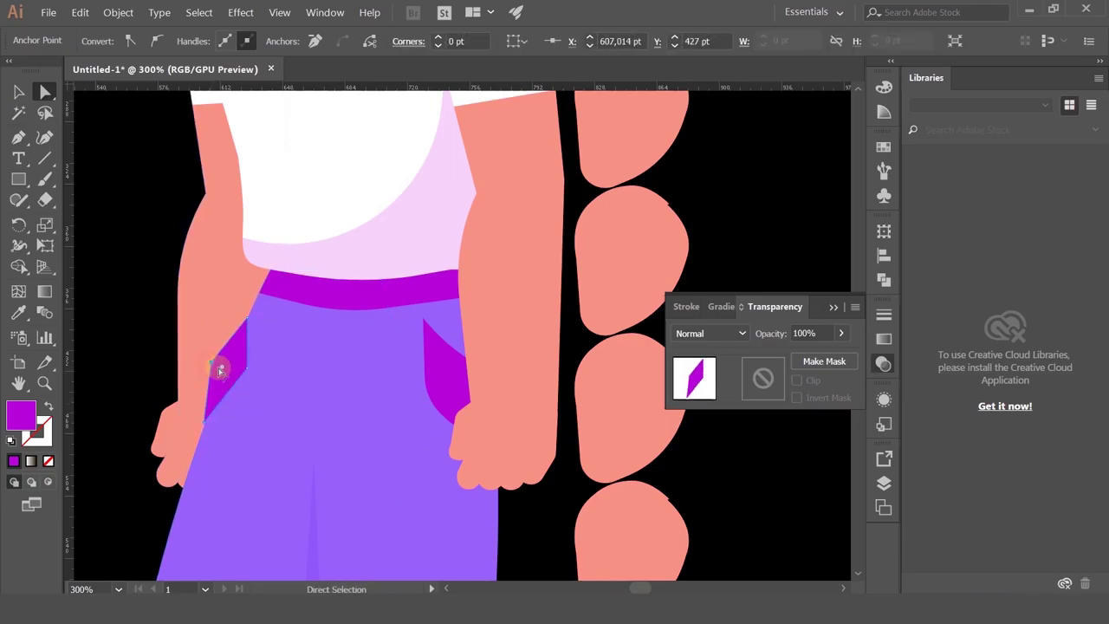
drag(221, 371, 26, 314)
click(812, 255)
scroll(739, 207, down, 2)
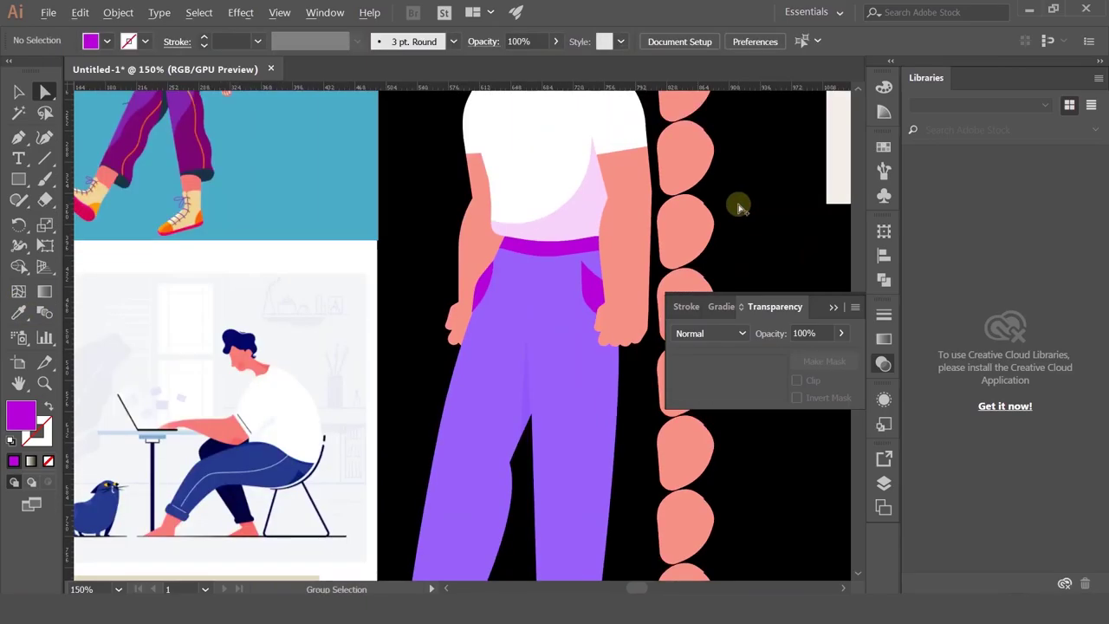
- Reset the left-hand pocket's rounded corners to sharp points with a 0 pt radius
alt+scroll(586, 214, up, 3)
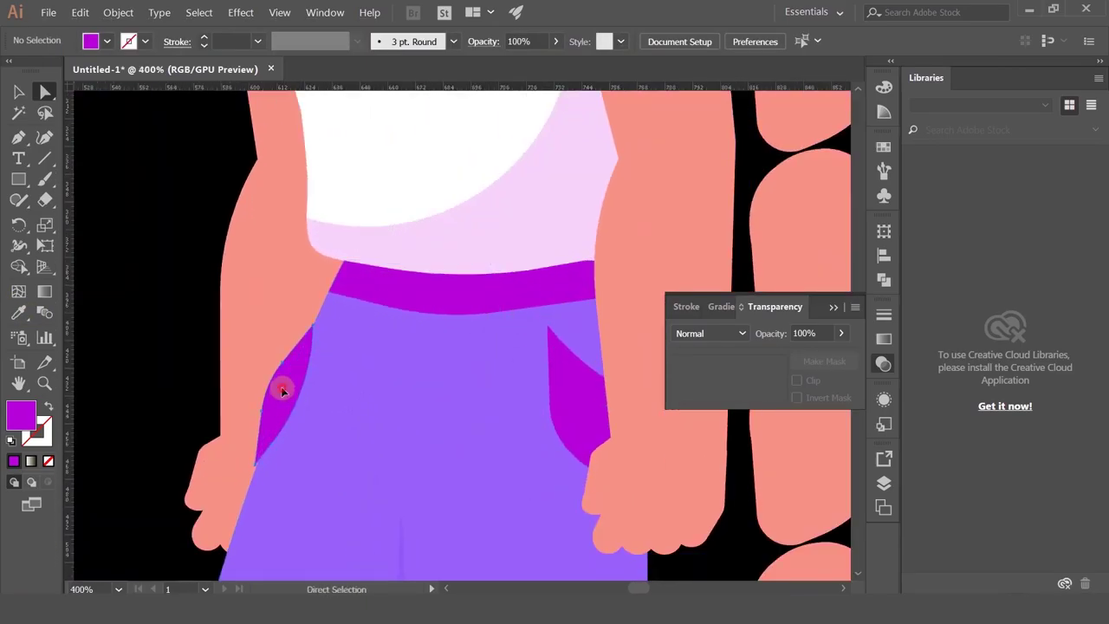
click(283, 392)
drag(355, 422, 39, 308)
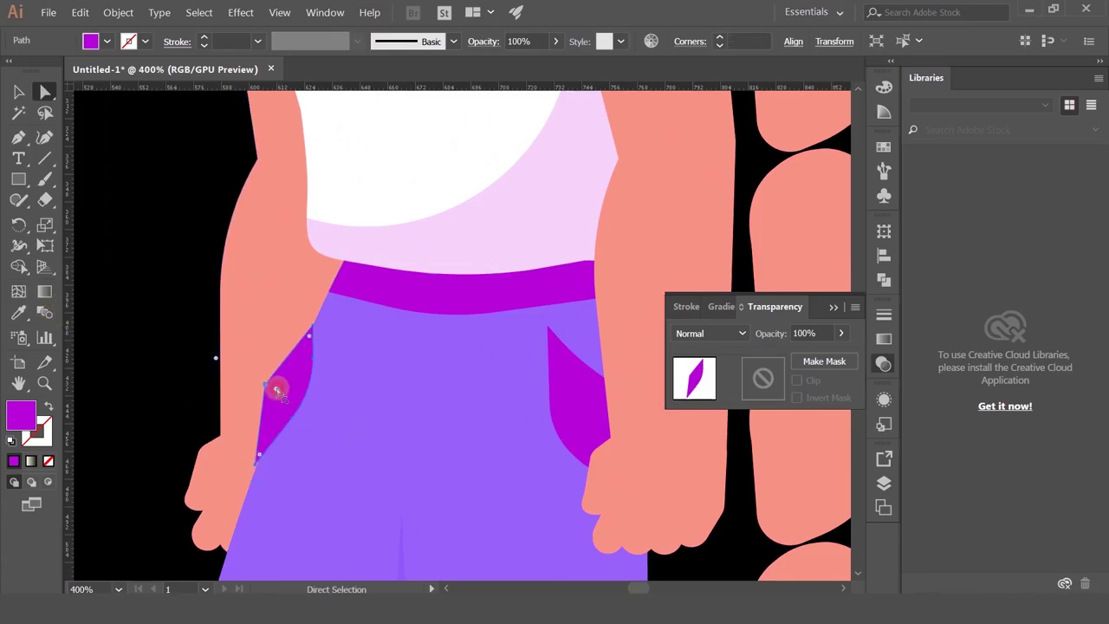
drag(276, 390, 170, 355)
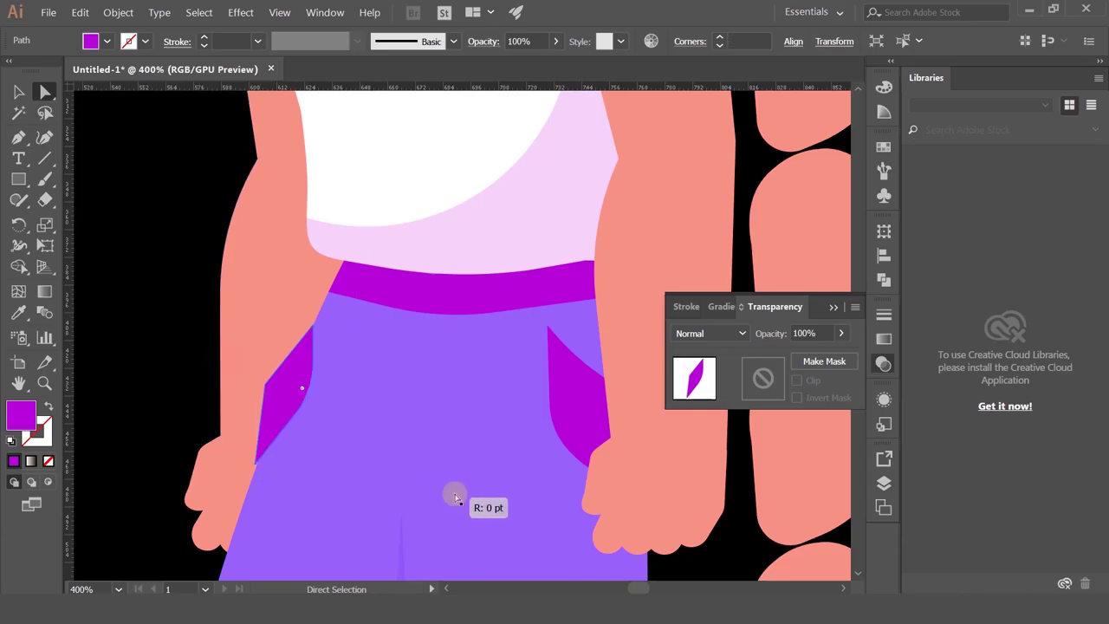
drag(248, 464, 266, 454)
- Move the left-hand pocket's upper anchor point onto the trousers' edge where it meets the arm
scroll(259, 463, up, 3)
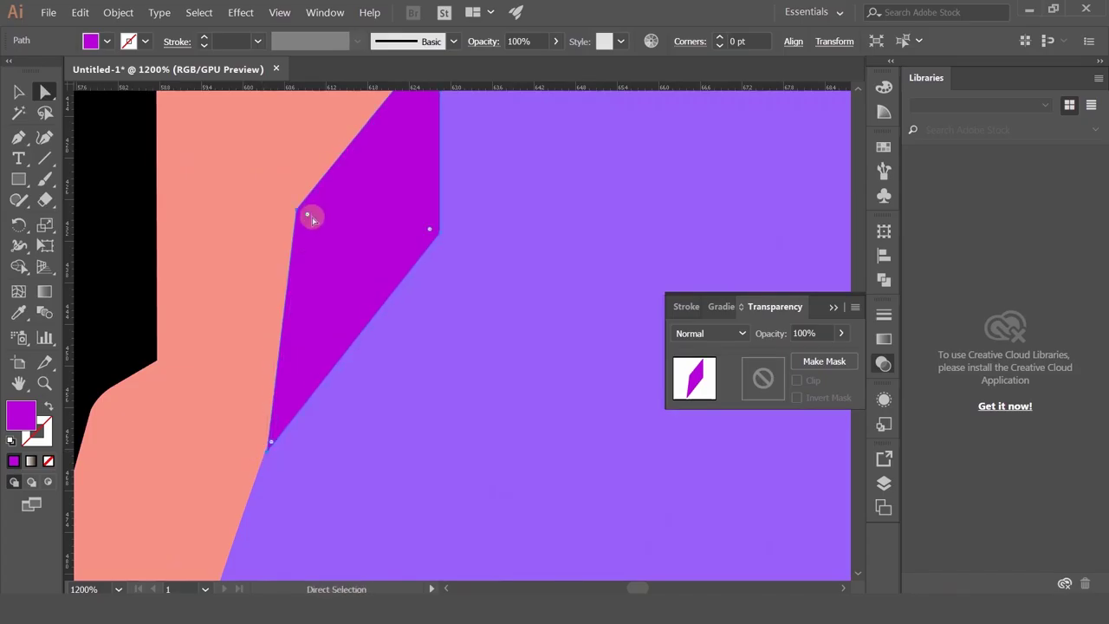
drag(418, 190, 460, 364)
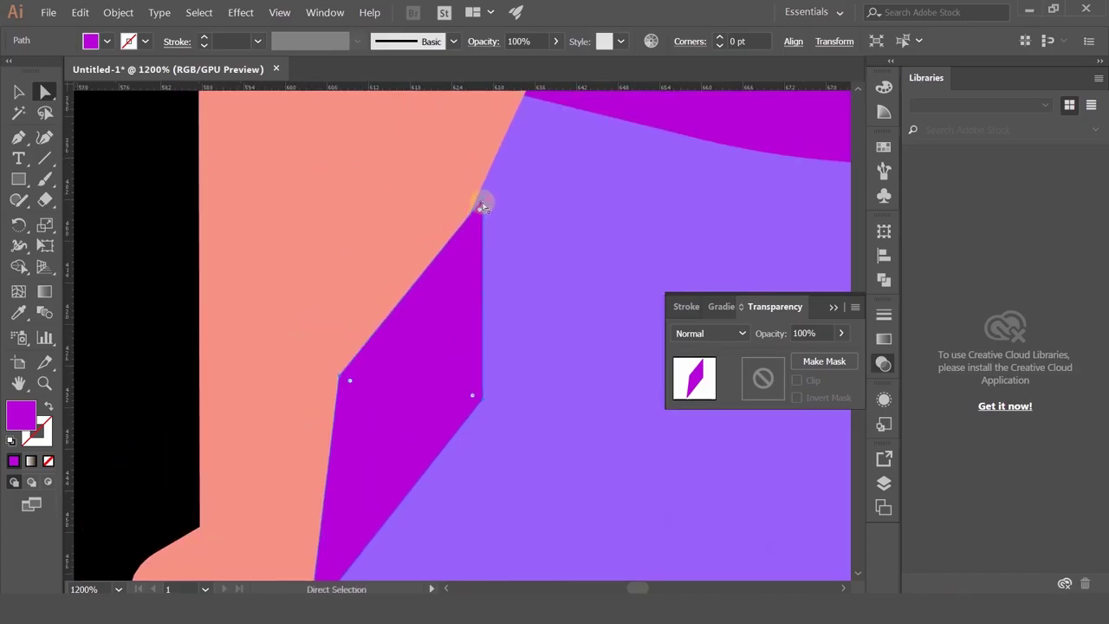
drag(483, 207, 478, 199)
- Round the left-hand pocket's outer corner to about 16.7 pt and its inner corner to about 70.2 pt
click(340, 386)
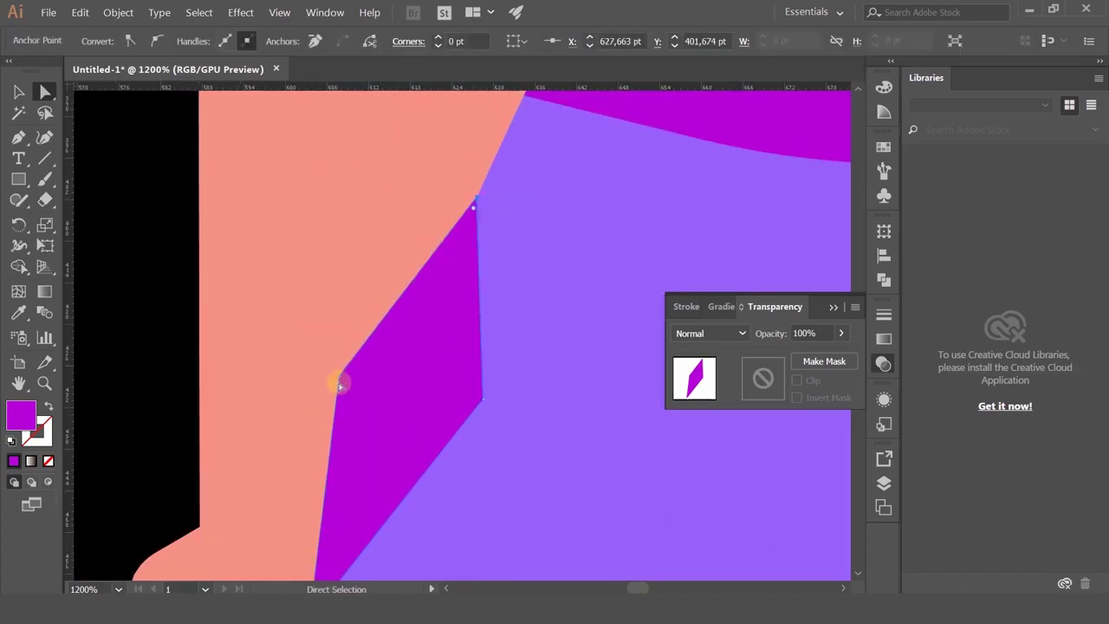
drag(341, 377, 483, 399)
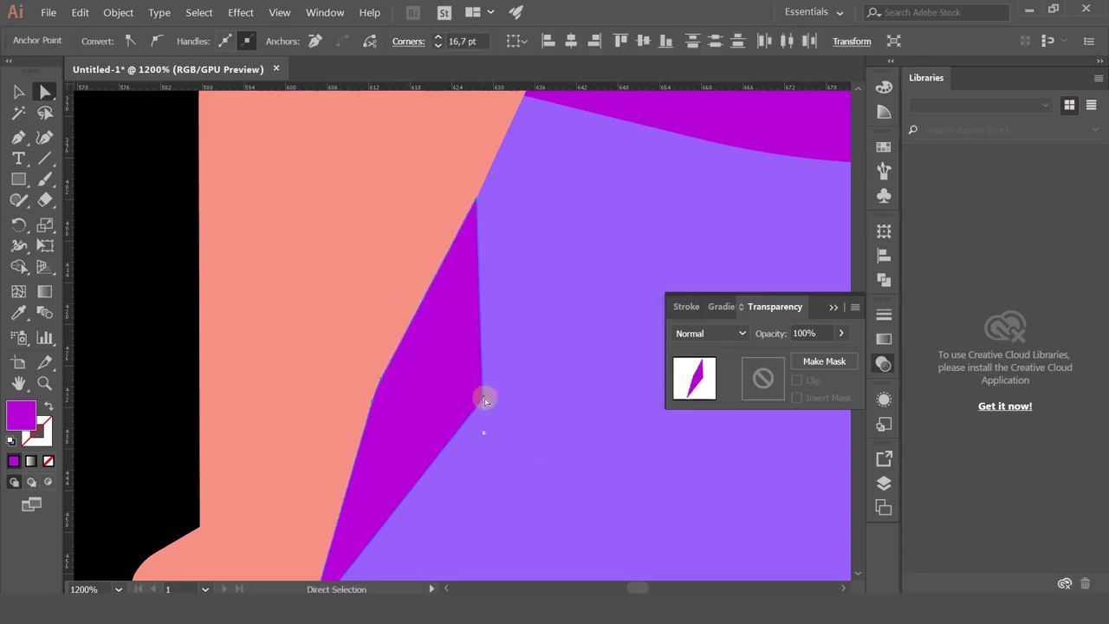
click(484, 399)
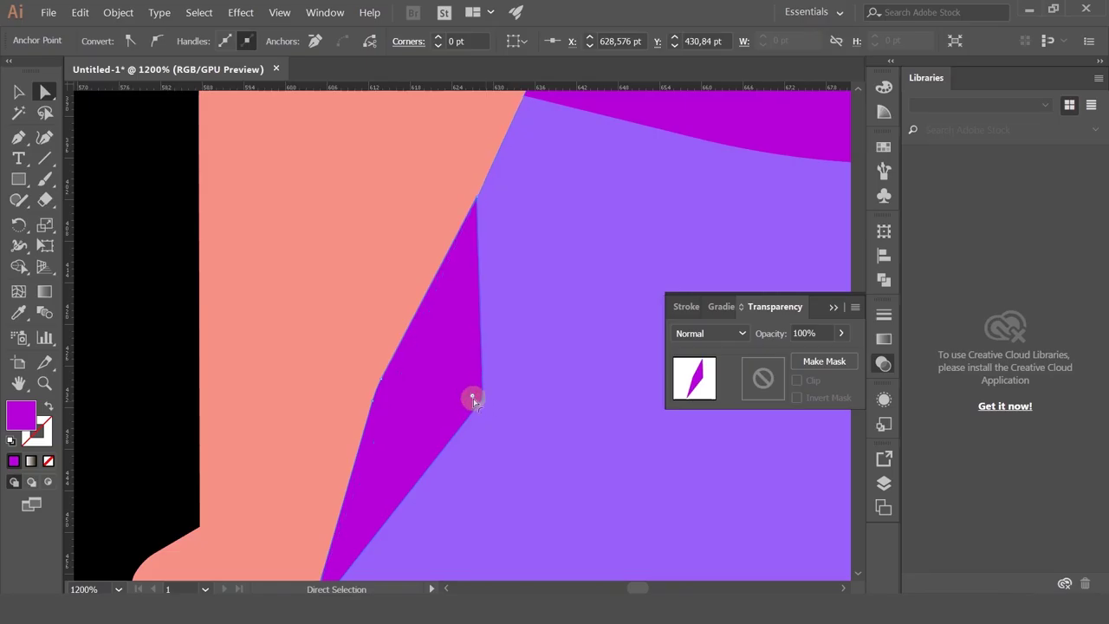
drag(473, 397, 4, 186)
scroll(418, 315, down, 7)
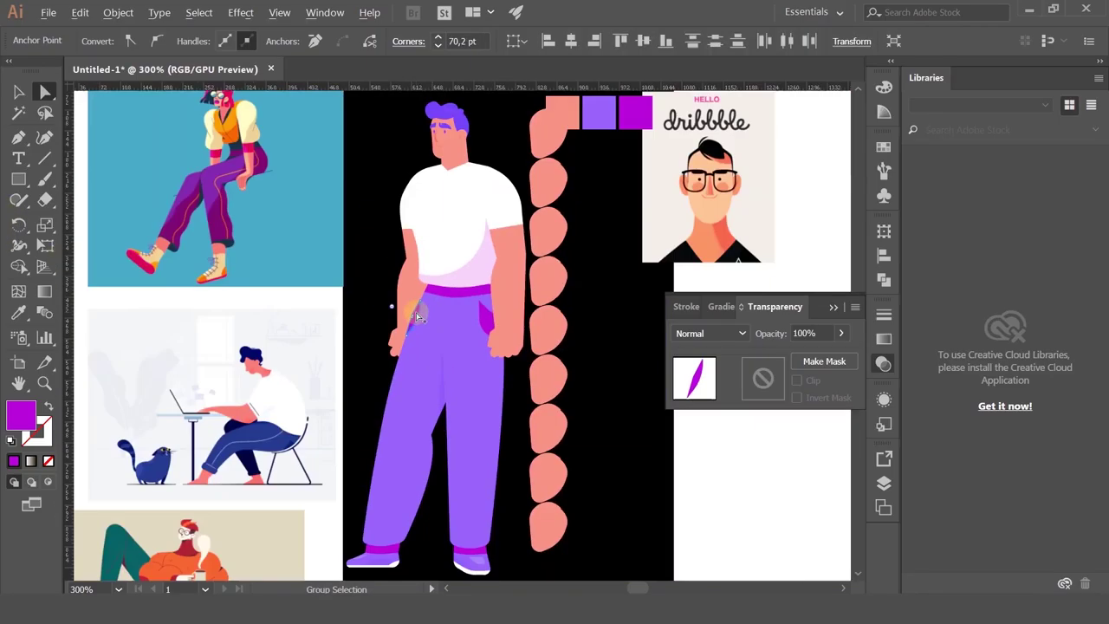
click(594, 305)
- Extend the belt's left-hand end slightly outward and round its corner to about 3 pt
drag(401, 315, 396, 379)
scroll(509, 345, up, 2)
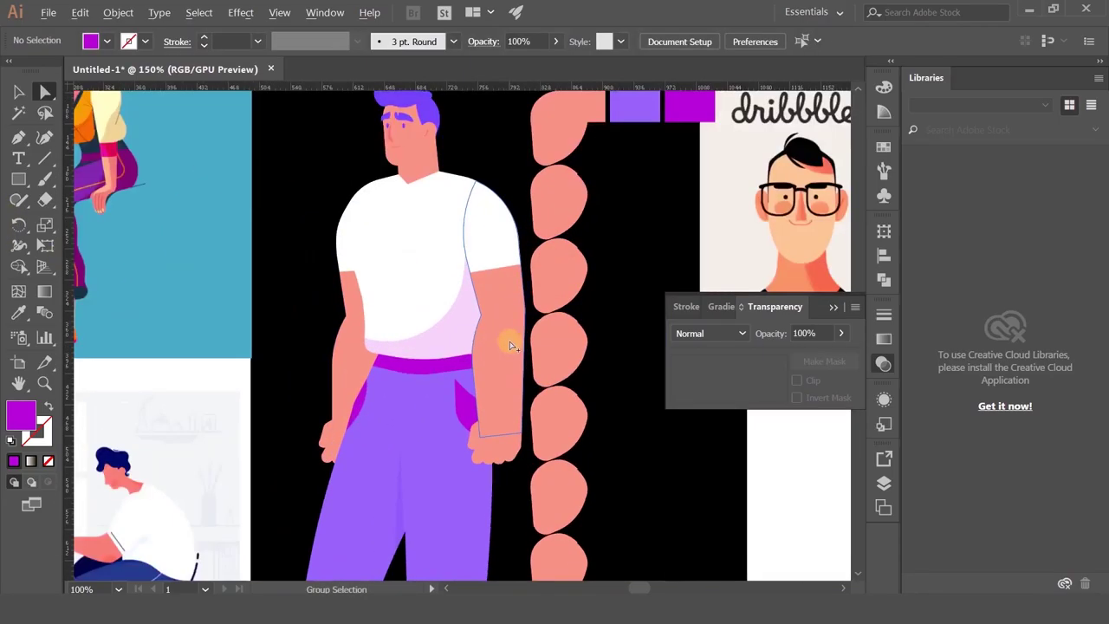
drag(434, 312, 465, 404)
click(437, 464)
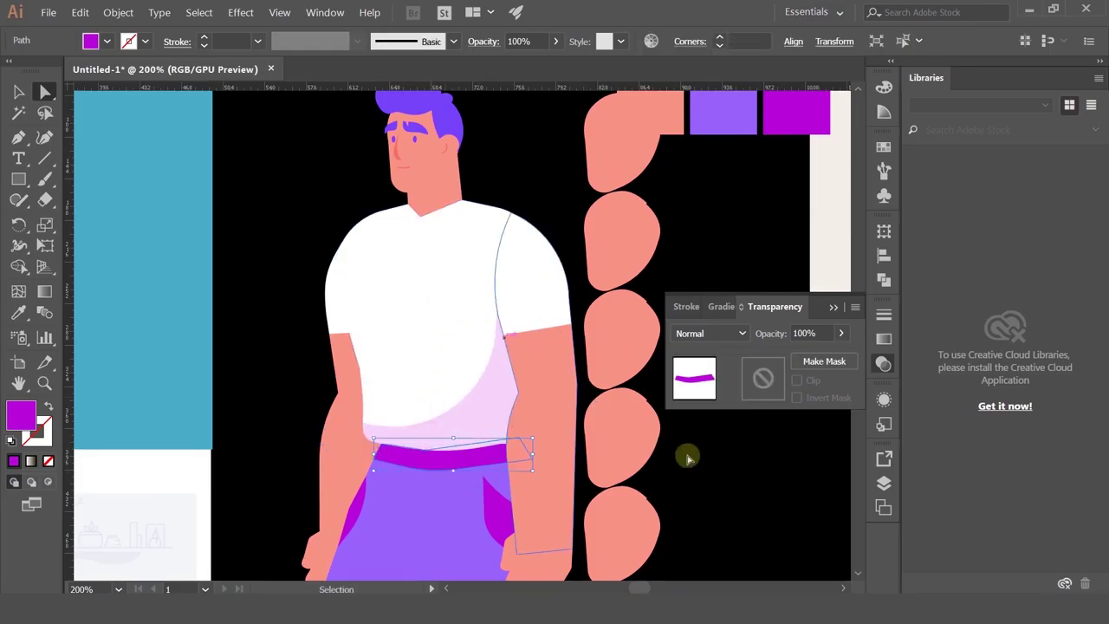
click(681, 480)
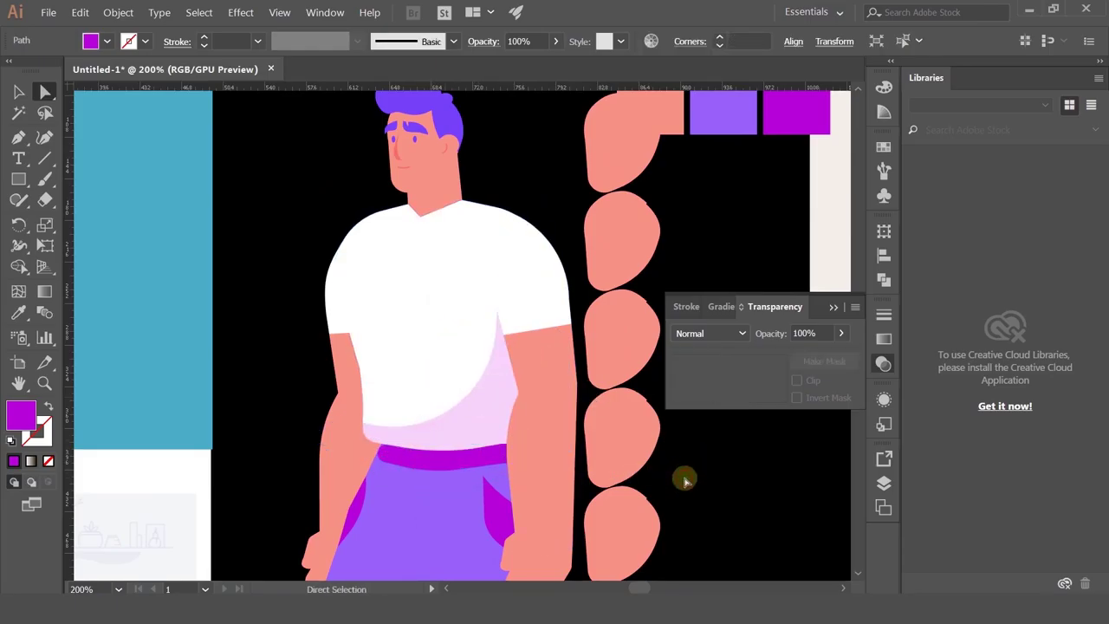
key(ctrl+z)
scroll(421, 505, up, 2)
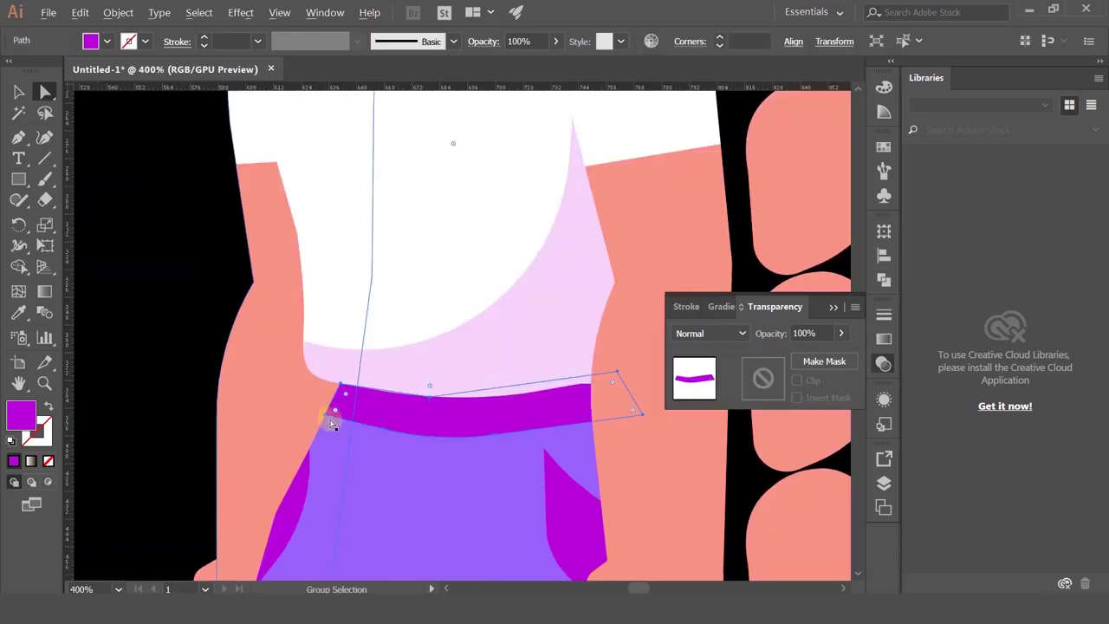
mouse_move(326, 417)
mouse_down()
mouse_move(332, 382)
mouse_move(324, 404)
mouse_move(349, 398)
mouse_move(330, 407)
mouse_up()
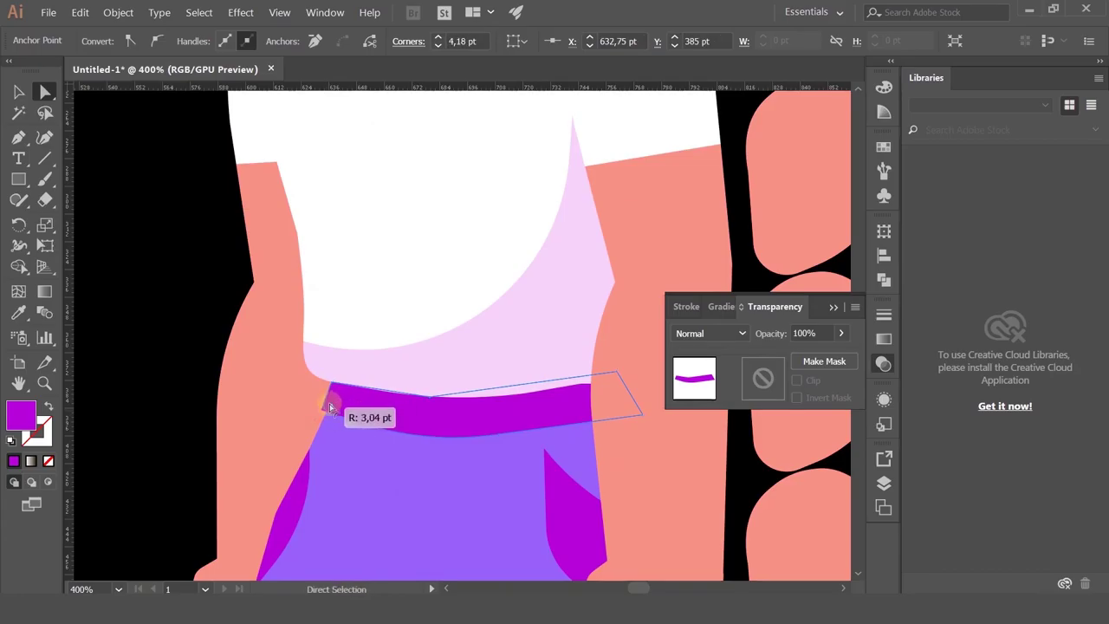
click(624, 462)
- Round the pointed neckline corner of the white shirt into a smooth curve
scroll(434, 448, down, 2)
drag(484, 397, 400, 378)
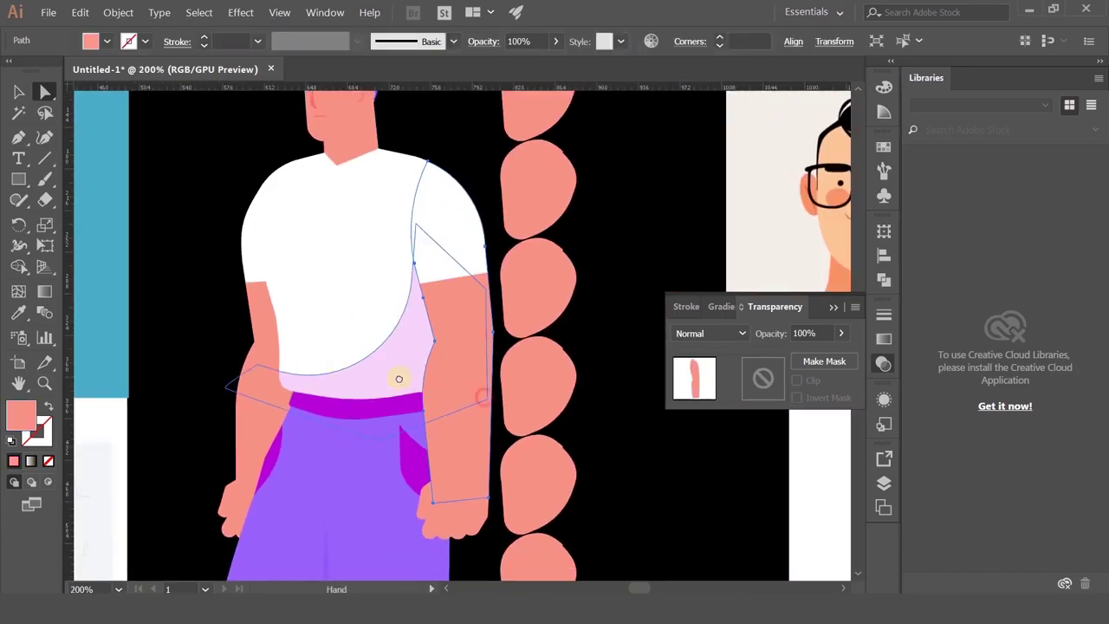
click(656, 489)
scroll(268, 317, down, 2)
drag(349, 294, 425, 236)
scroll(408, 162, up, 2)
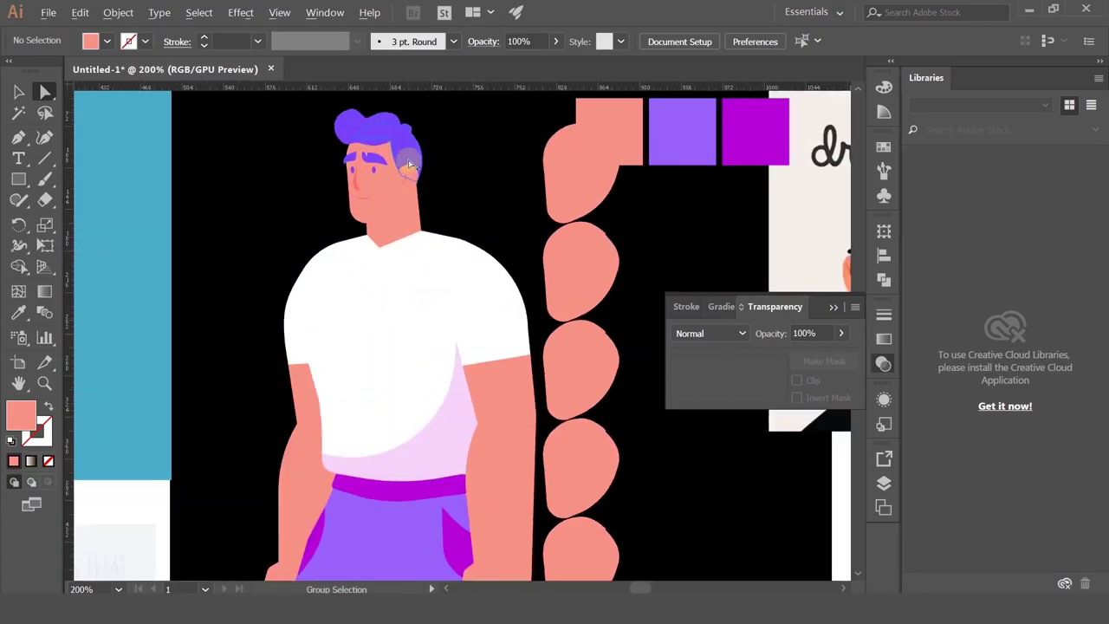
scroll(385, 226, up, 2)
click(379, 269)
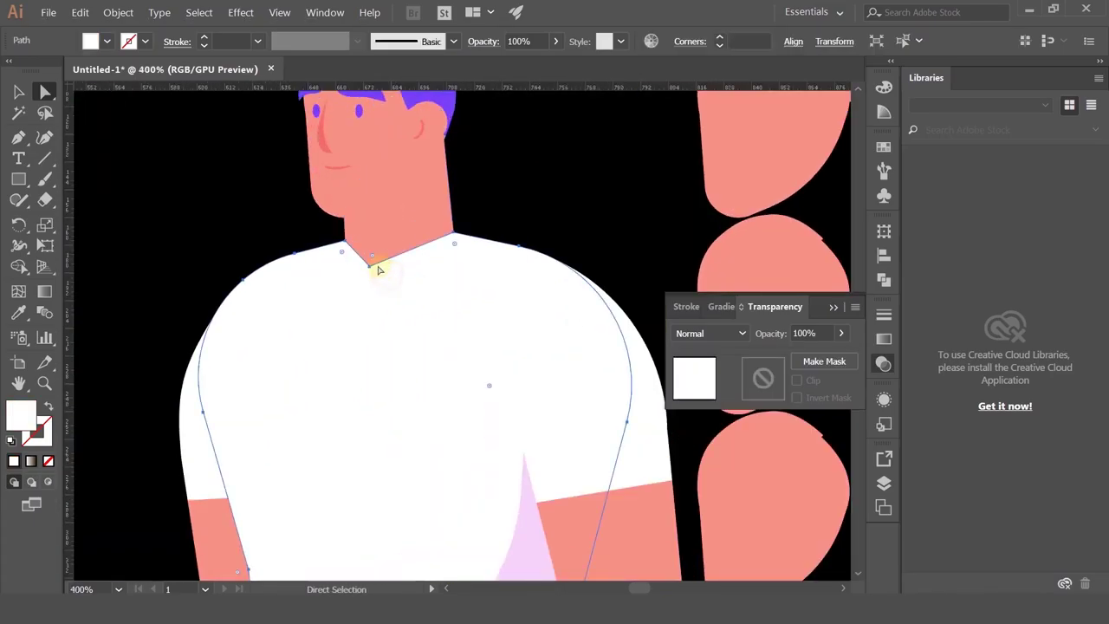
drag(374, 258, 497, 124)
click(521, 168)
scroll(522, 168, down, 2)
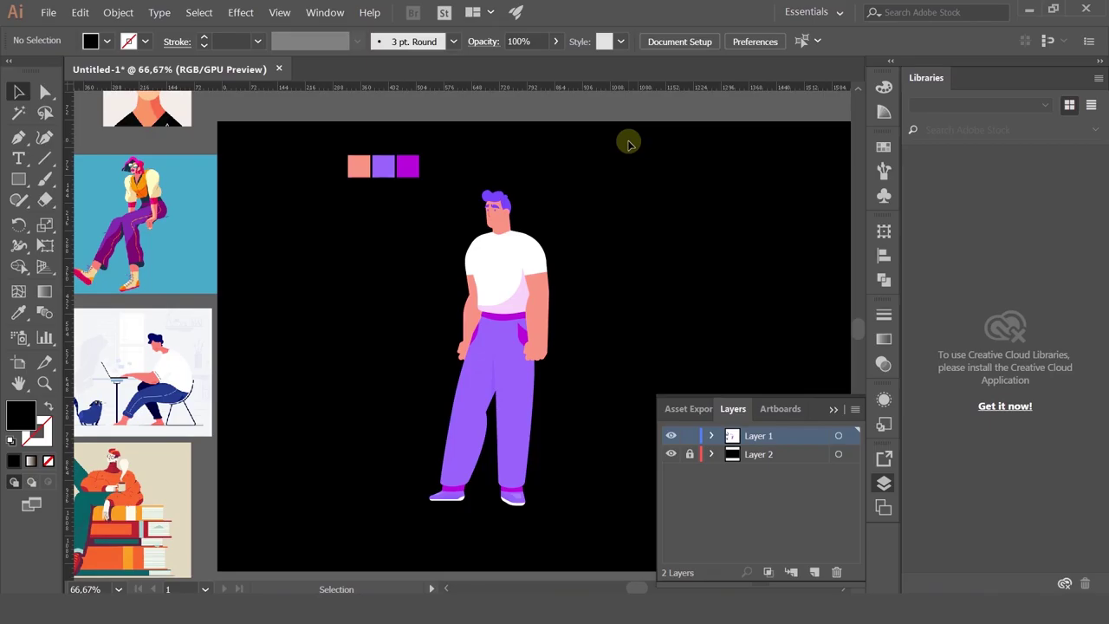
drag(658, 301, 582, 292)
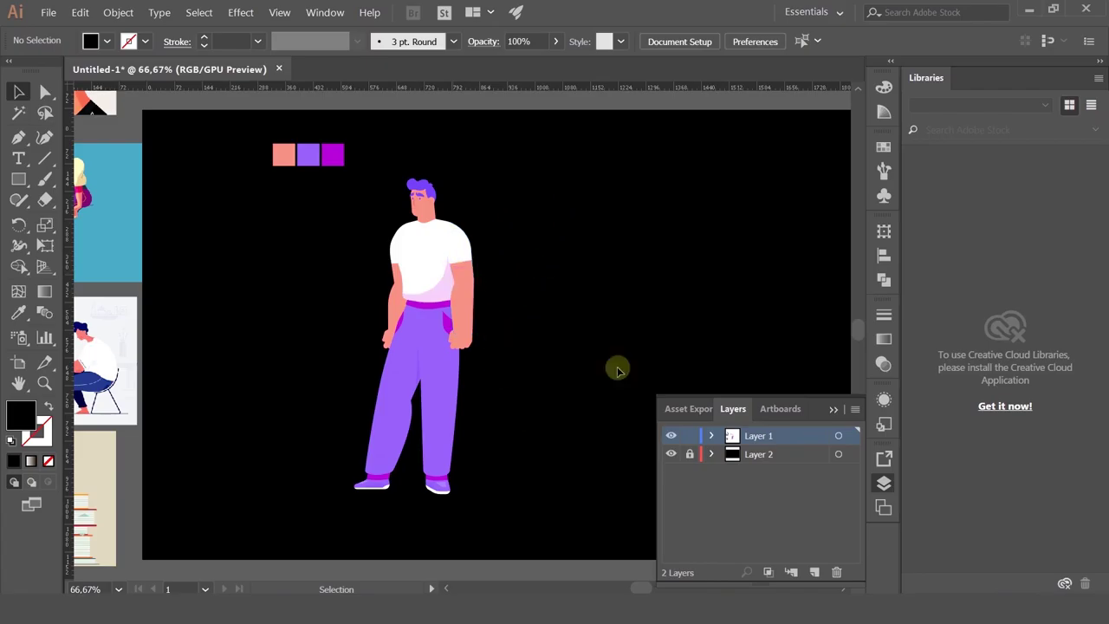
click(313, 415)
drag(354, 460, 402, 519)
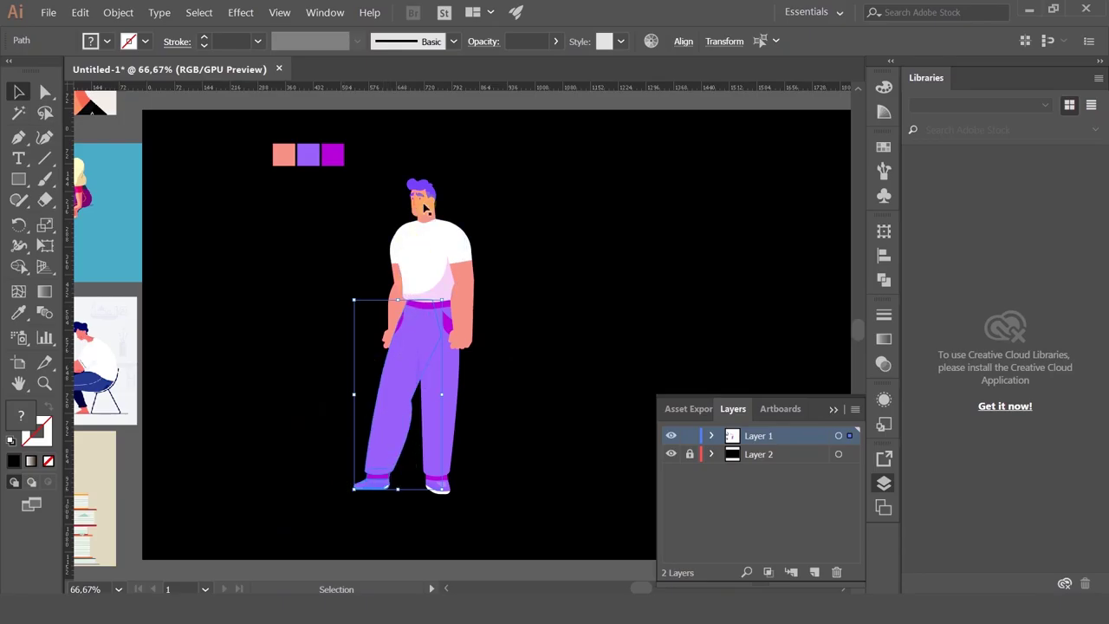
drag(378, 438, 542, 426)
key(ctrl+z)
- Duplicate the whole character and place the copy to the right of the original
drag(520, 150, 389, 442)
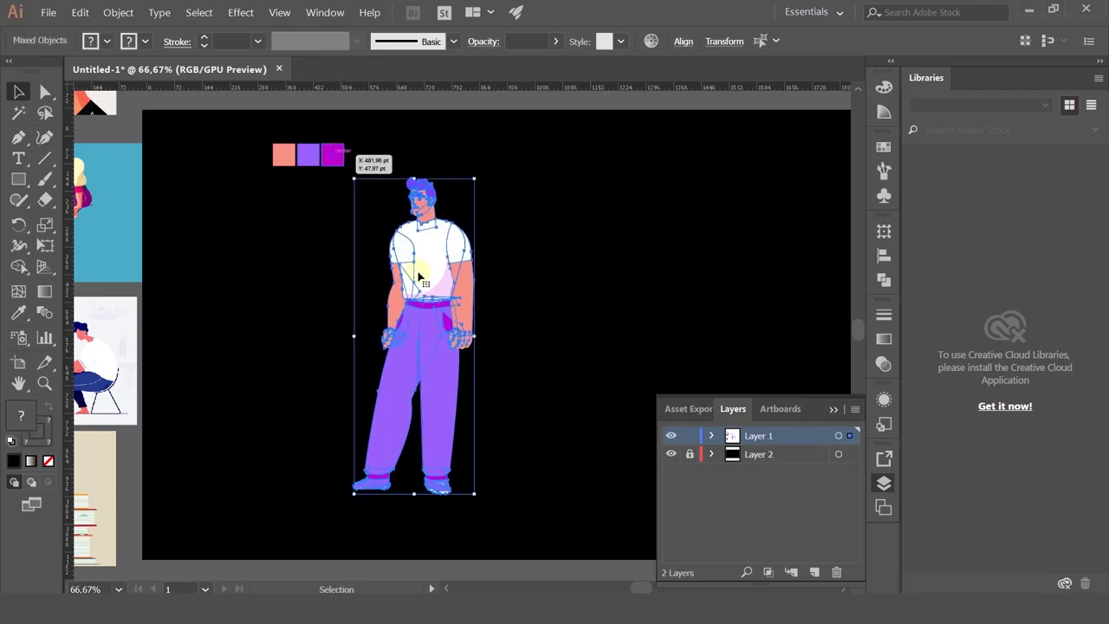
drag(419, 276, 607, 276)
drag(684, 255, 462, 230)
click(506, 248)
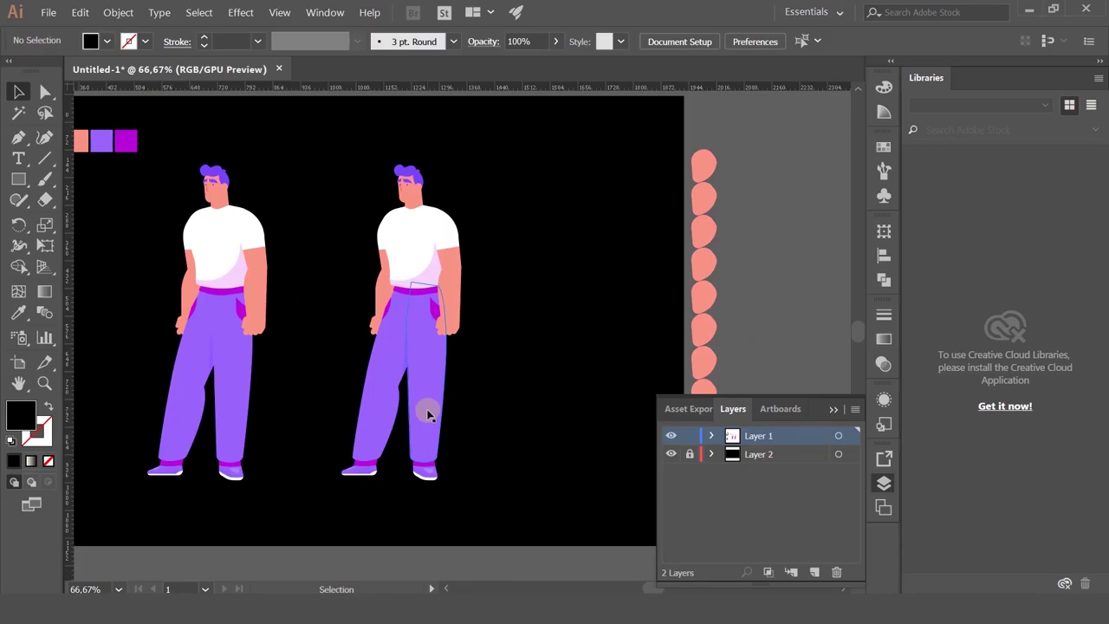
- Delete the copy's right-hand leg together with its shoe, cuff and trouser pocket
click(421, 476)
drag(483, 398, 417, 495)
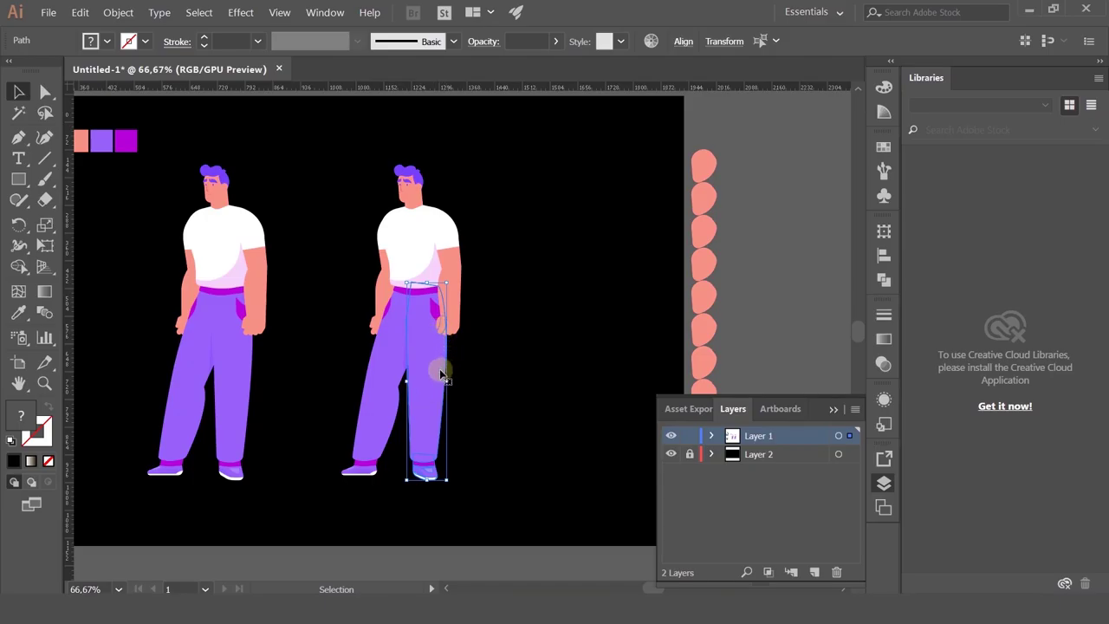
scroll(435, 323, up, 2)
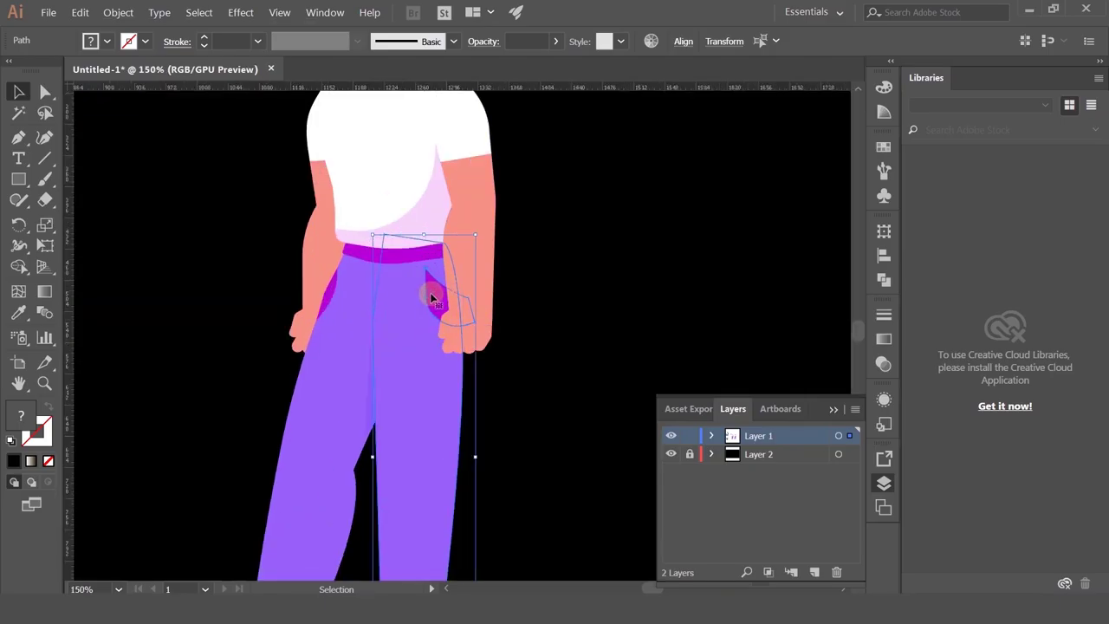
key(Delete)
drag(491, 301, 532, 451)
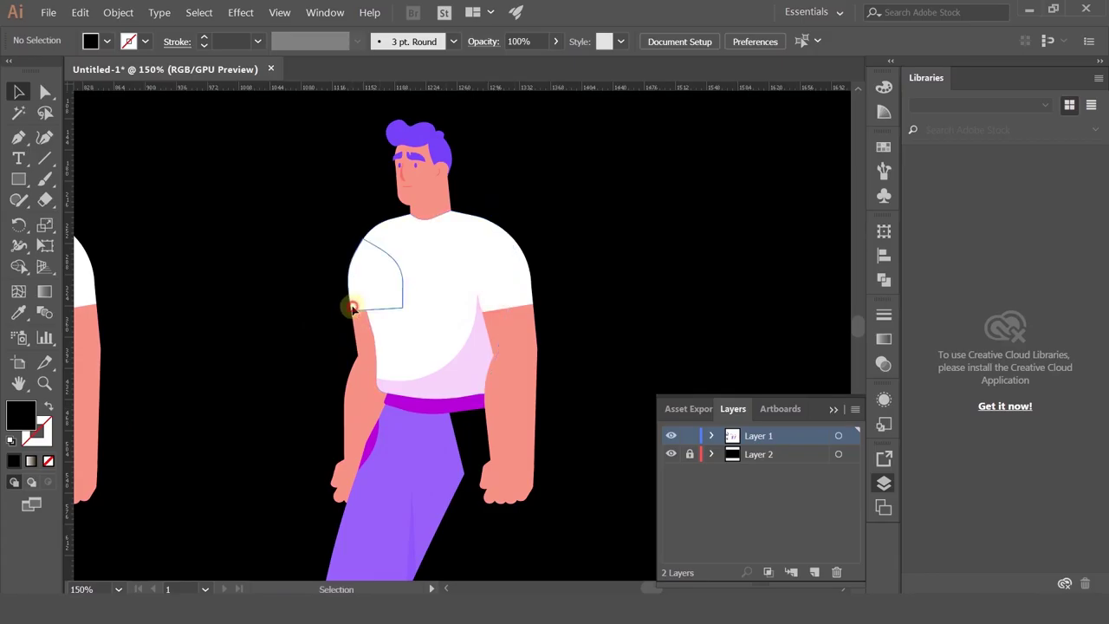
- Delete the faint crease shading from the copy's remaining trouser leg
click(348, 305)
shift+click(358, 347)
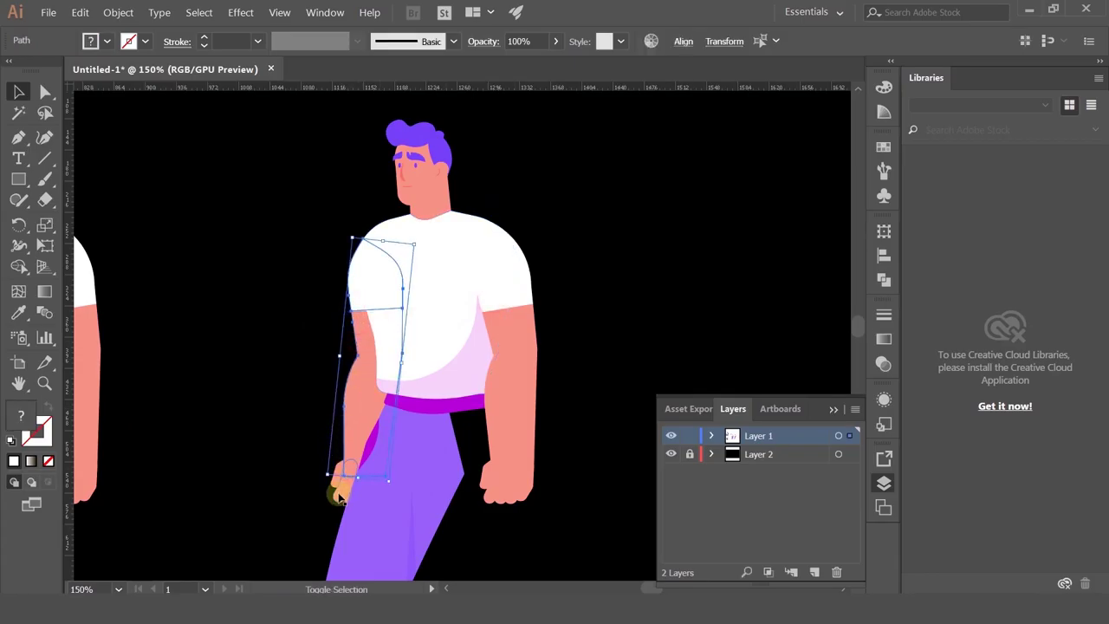
drag(422, 509, 534, 234)
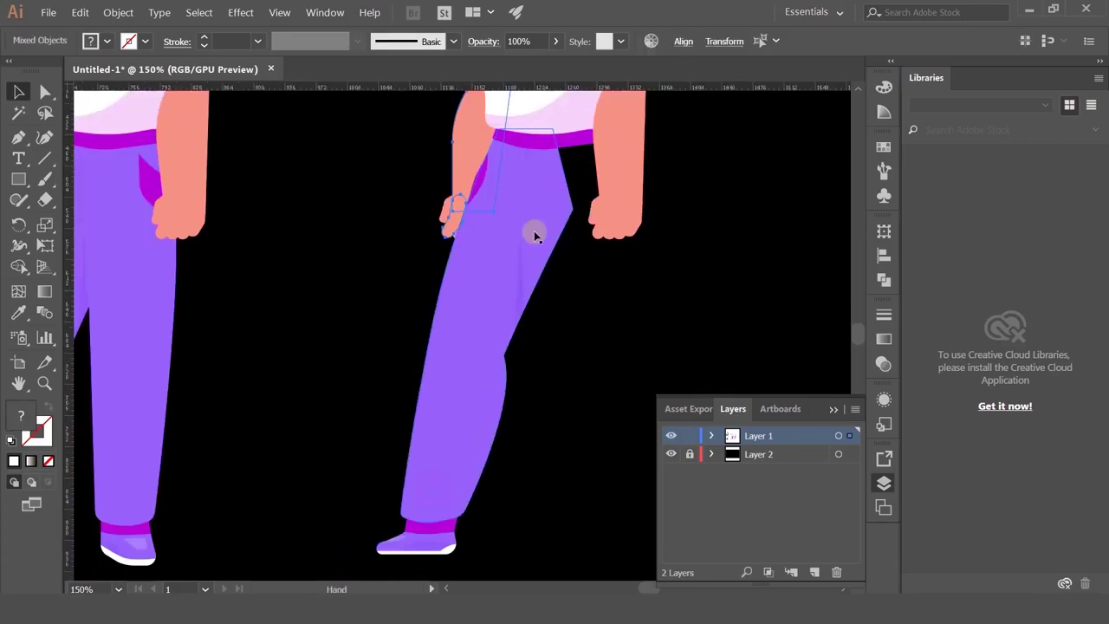
scroll(519, 306, down, 1)
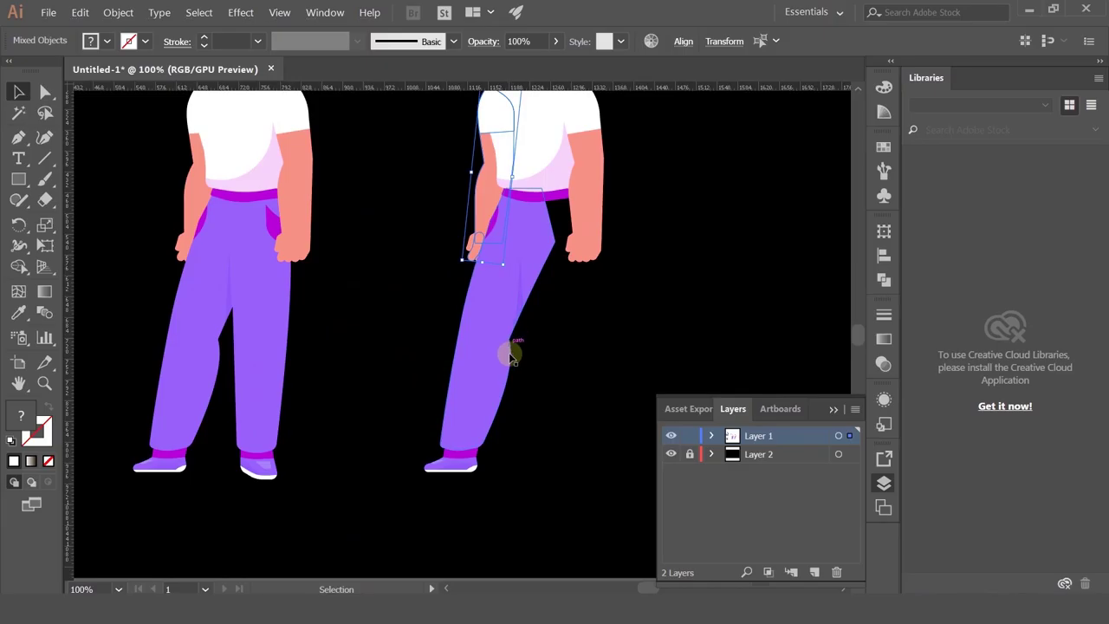
click(518, 289)
key(Delete)
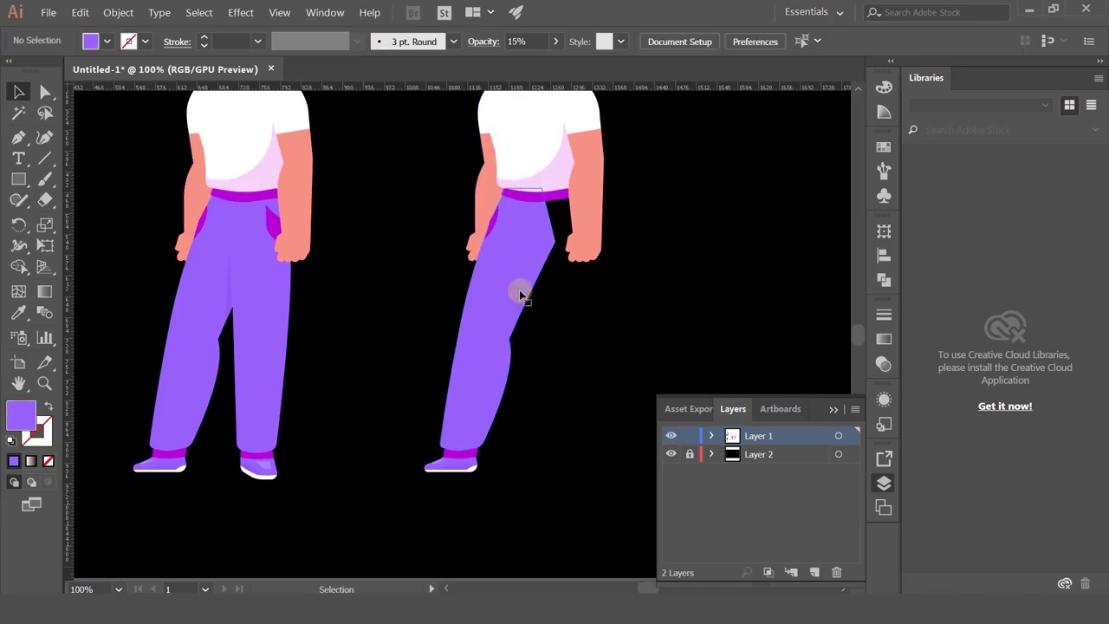
- Delete the copy's left-hand arm with its sleeve and hand, keeping the pocket
drag(519, 291, 460, 435)
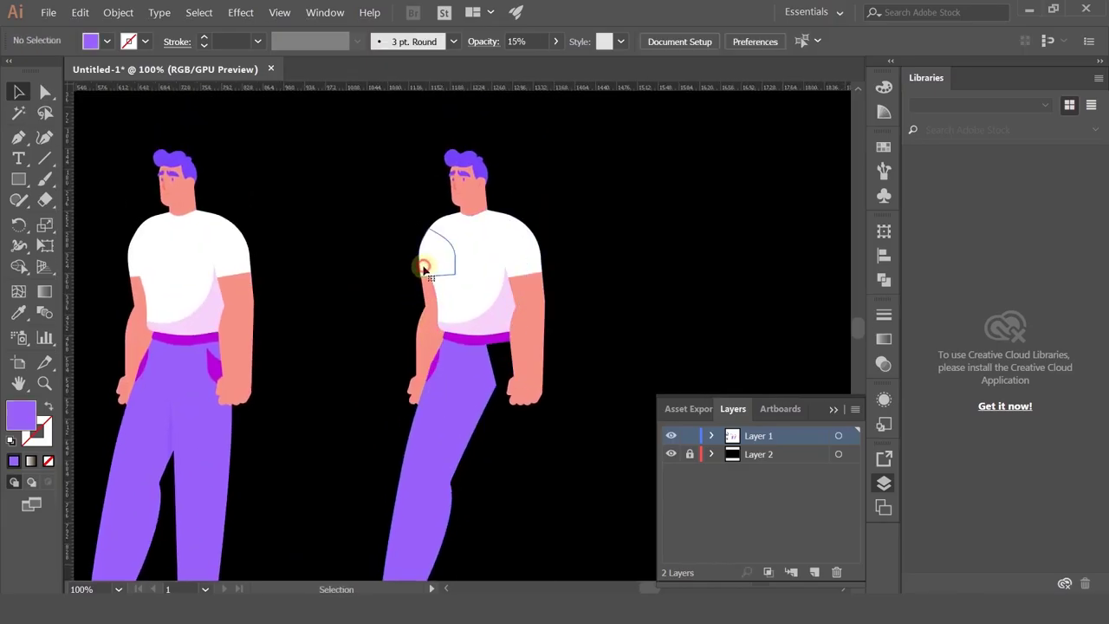
click(424, 269)
shift+click(412, 371)
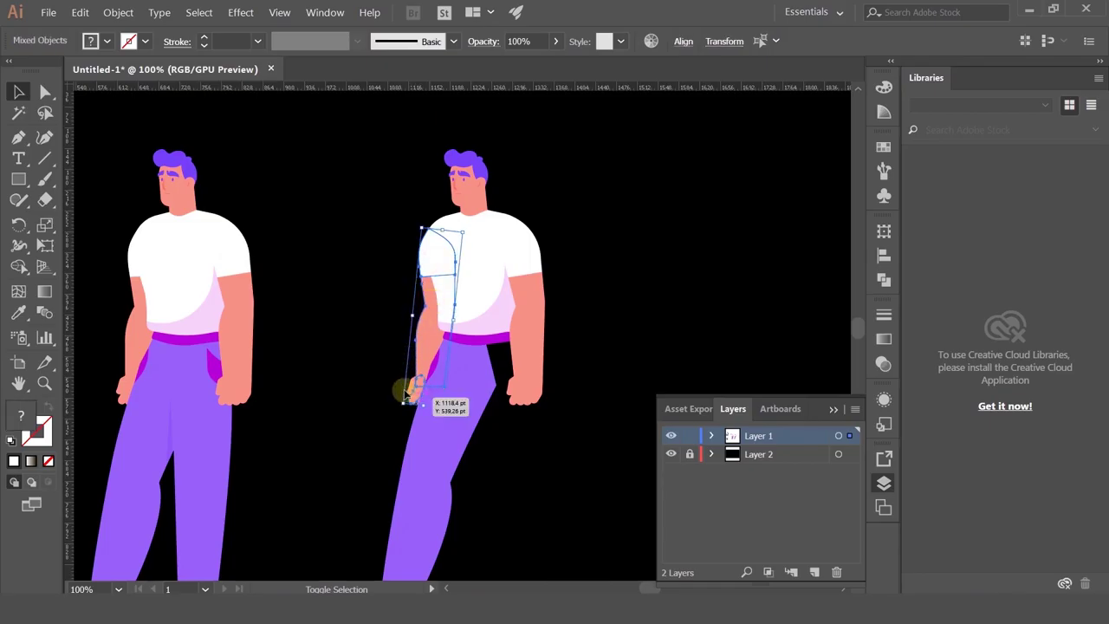
key(Delete)
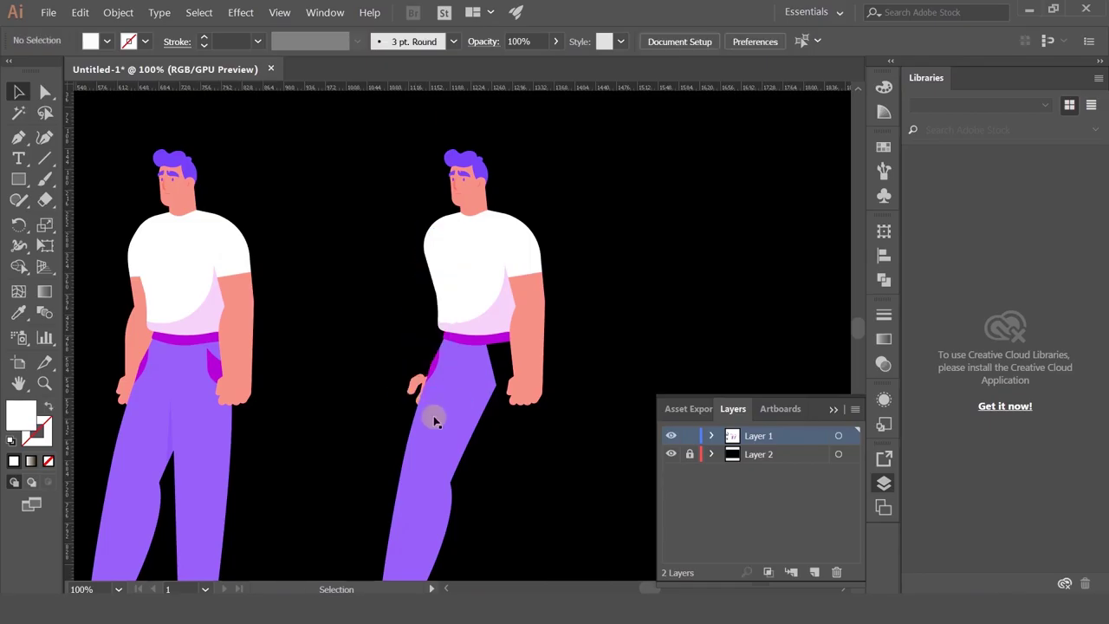
drag(382, 362, 458, 426)
shift+click(440, 370)
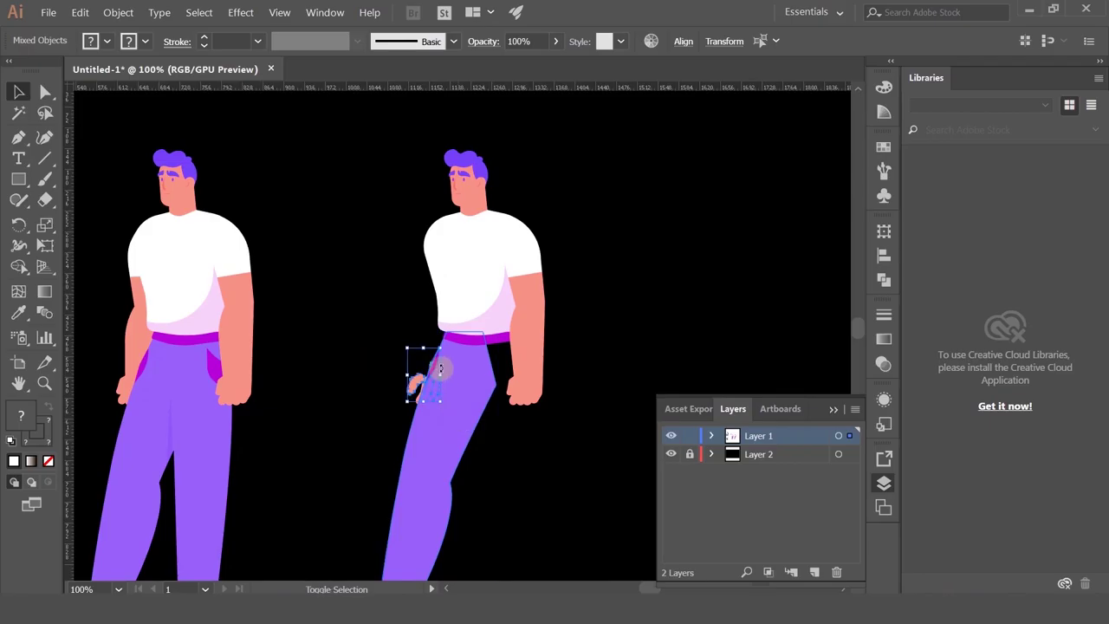
key(Delete)
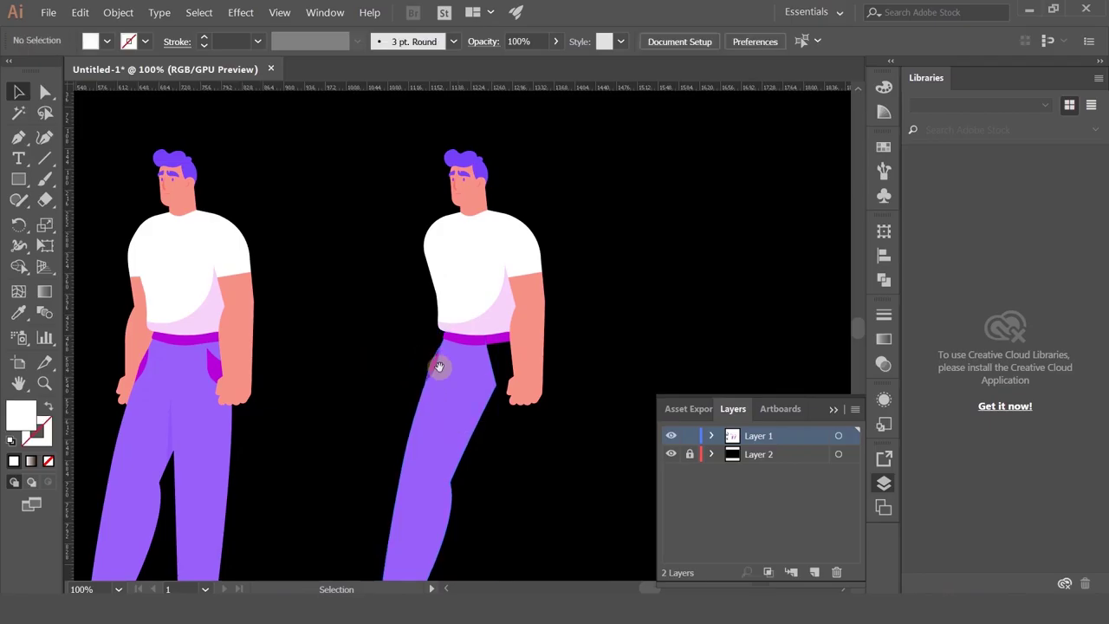
- Move the copy's remaining arm out to the right of the figure and the shirt's shading shape beyond the artboard
drag(440, 367, 353, 423)
drag(574, 304, 601, 255)
scroll(612, 261, down, 1)
click(517, 207)
drag(519, 252, 652, 260)
click(563, 295)
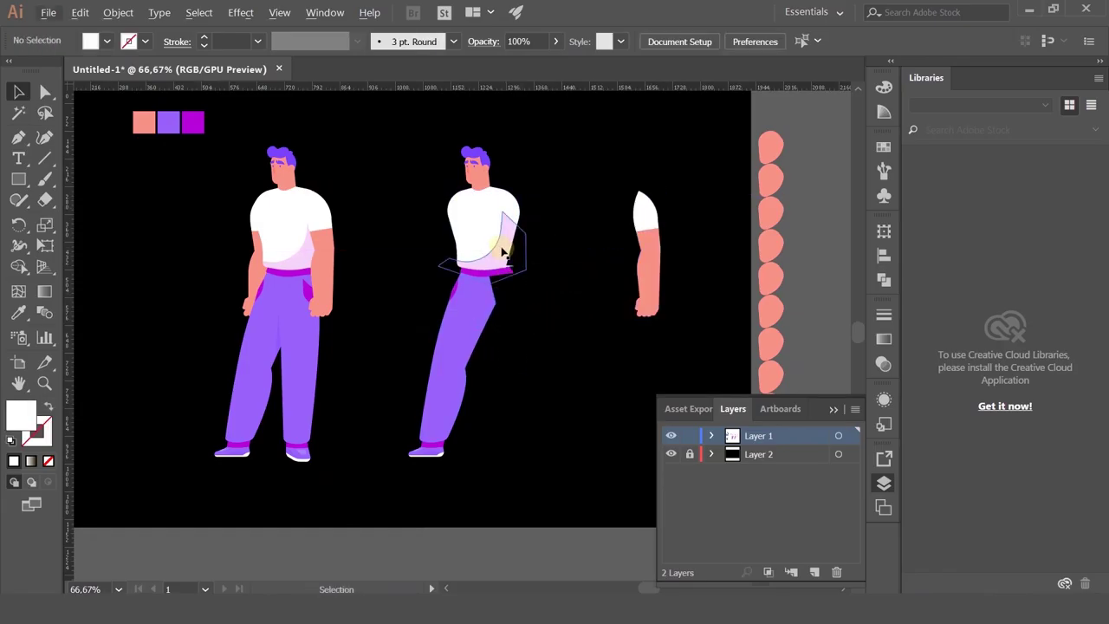
mouse_move(502, 251)
mouse_down()
mouse_move(817, 240)
mouse_move(792, 249)
mouse_up()
click(590, 262)
scroll(506, 289, up, 2)
drag(514, 346, 537, 426)
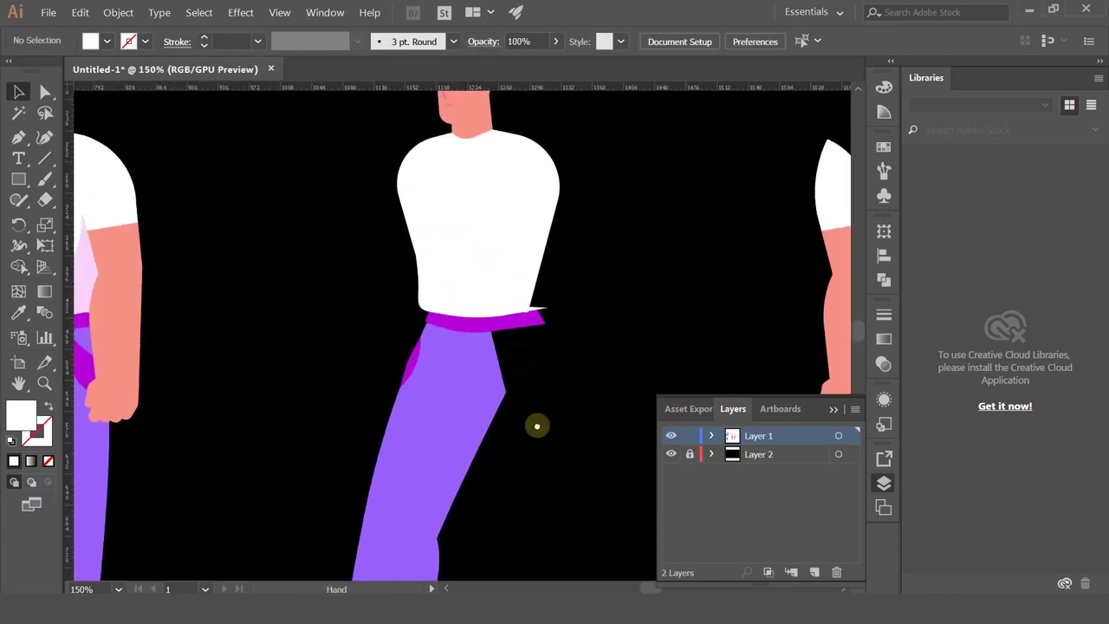
click(534, 309)
scroll(534, 308, up, 2)
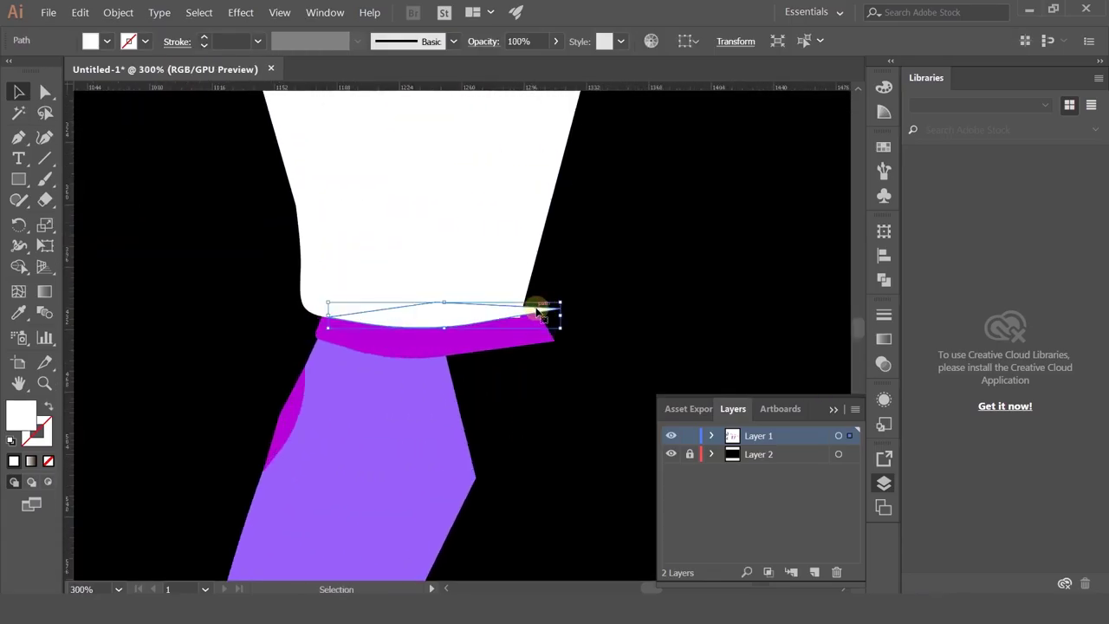
key(Delete)
key(ctrl+z)
- Shift the copy's remaining leg, including its pocket and shoe, slightly right beneath the belt
scroll(536, 308, down, 2)
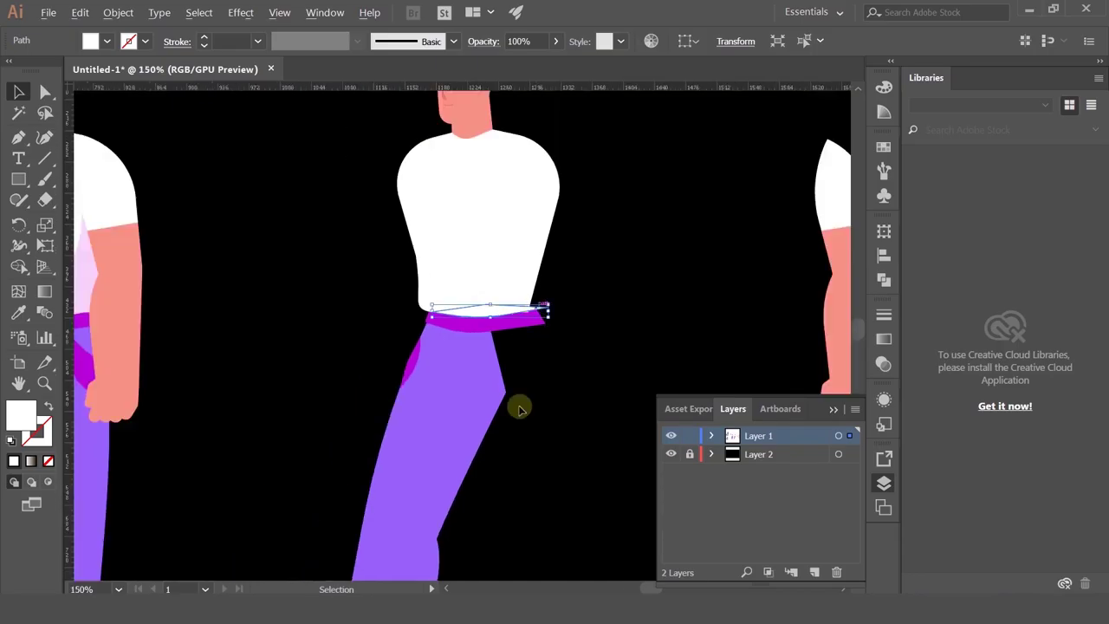
drag(511, 508, 515, 348)
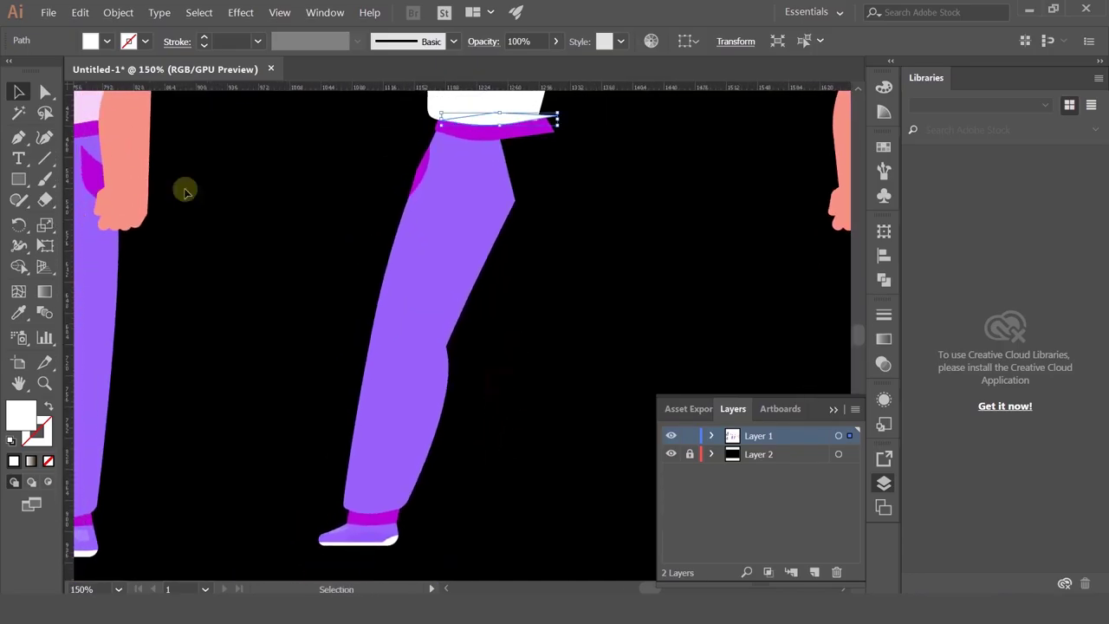
drag(277, 182, 524, 573)
drag(441, 249, 479, 251)
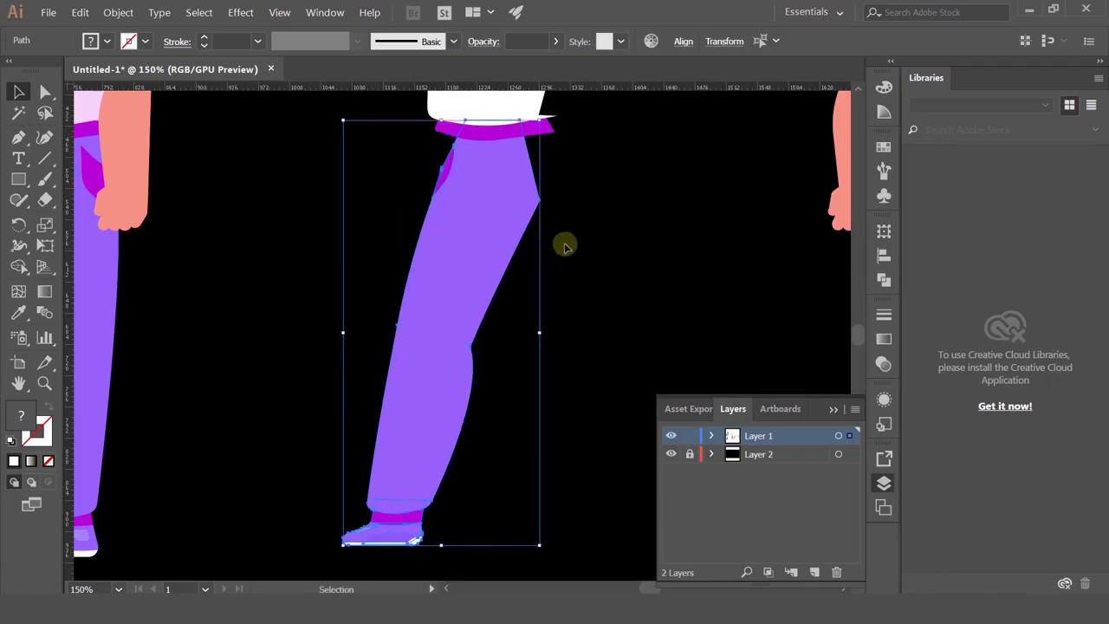
drag(568, 240, 559, 250)
click(45, 95)
drag(265, 314, 451, 519)
key(ctrl+z)
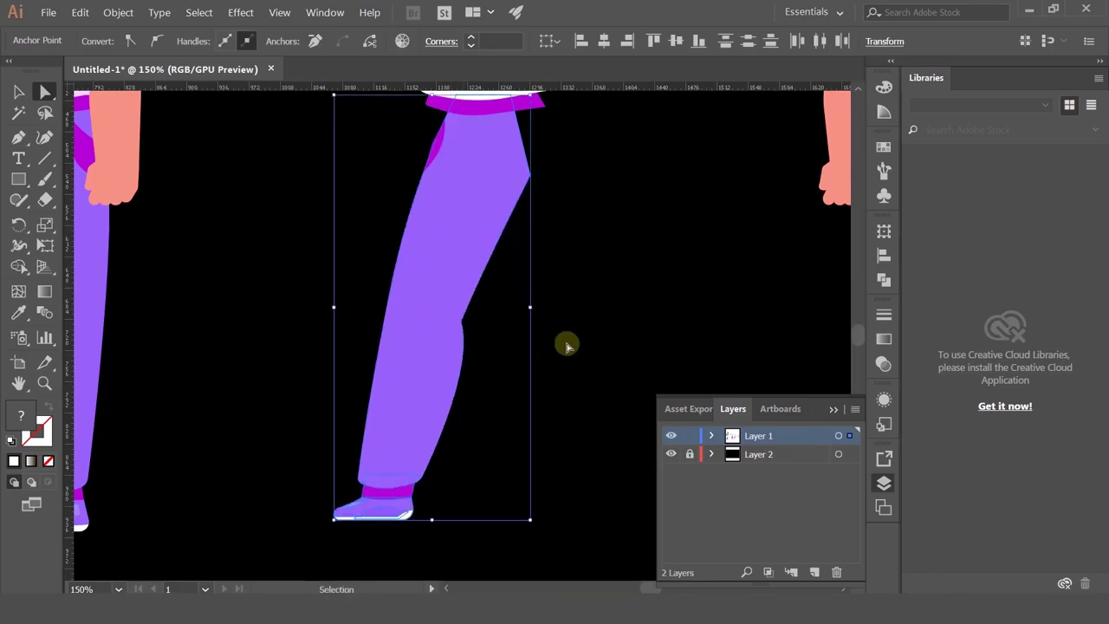
drag(555, 318, 539, 427)
- Move the copy's leg and shoe to the right, clear of the torso, leaving the pocket in place
click(20, 92)
scroll(367, 260, down, 2)
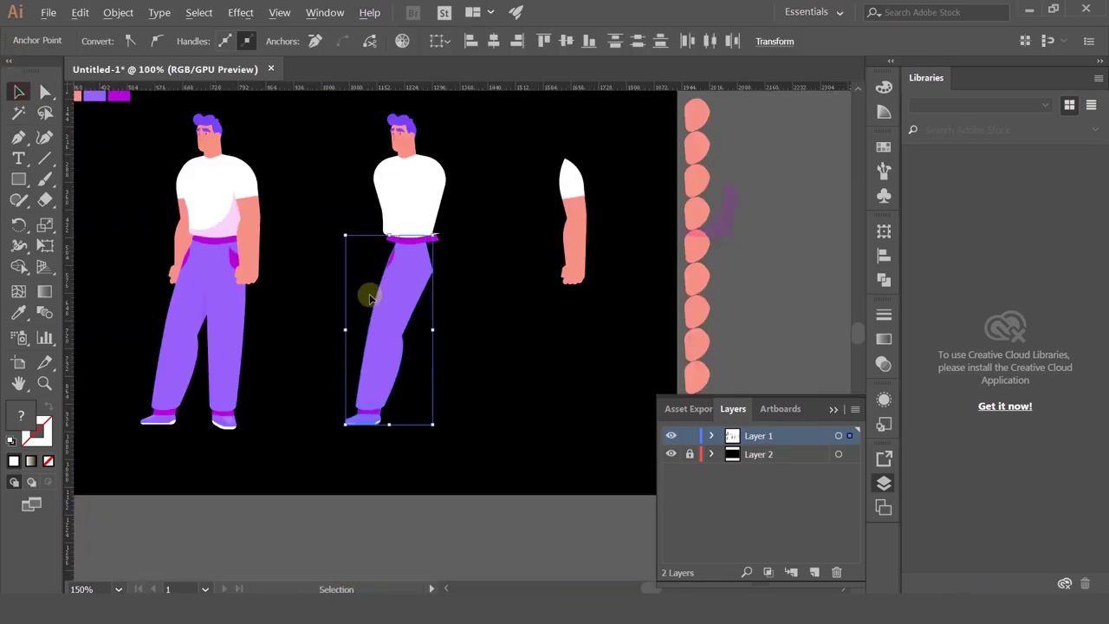
drag(309, 271, 463, 438)
drag(395, 299, 460, 309)
key(ctrl+plus)
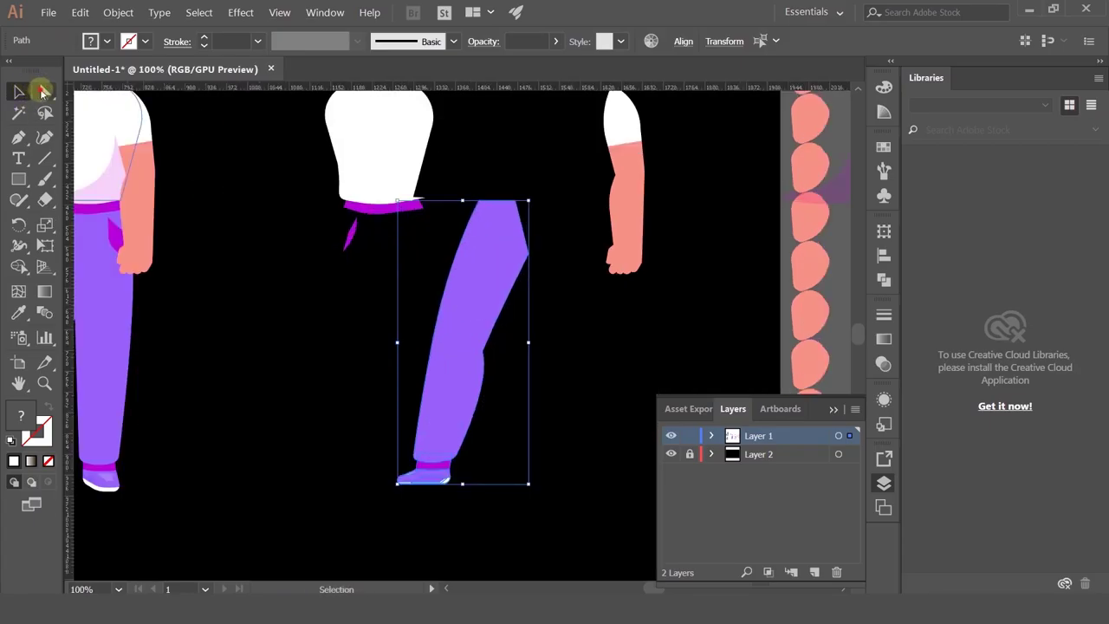
- Make the detached leg more upright by shifting its upper anchor points left toward the torso
click(44, 91)
drag(441, 168, 508, 258)
drag(367, 323, 396, 493)
scroll(467, 404, up, 1)
scroll(579, 265, up, 2)
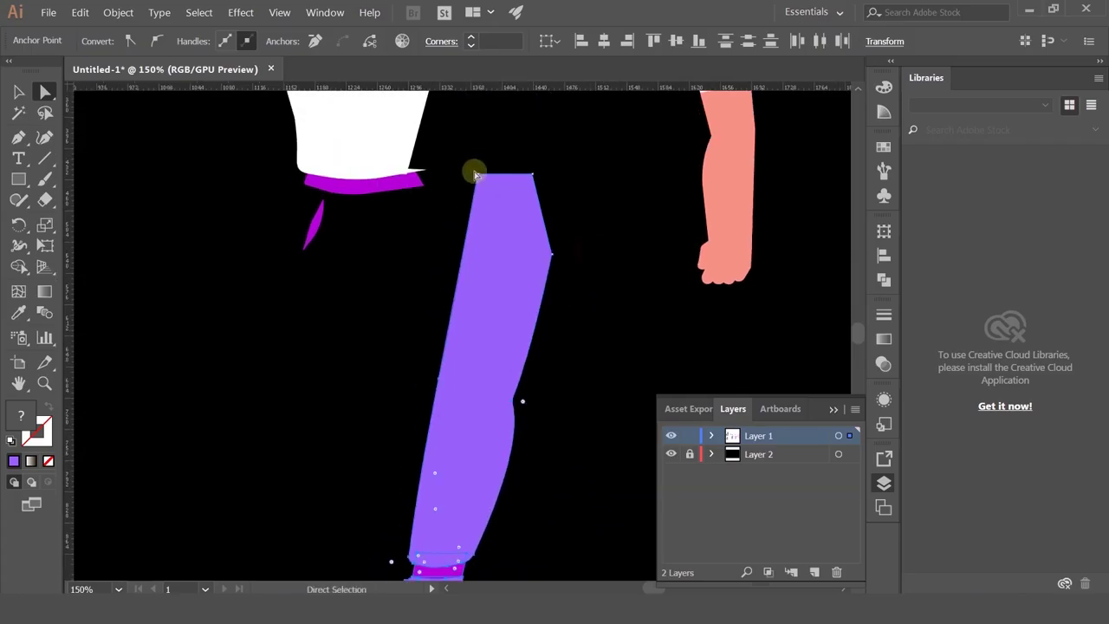
- Try shifting the detached leg's upper-left anchor point left and reshaping the curve of its left edge
drag(479, 177, 448, 174)
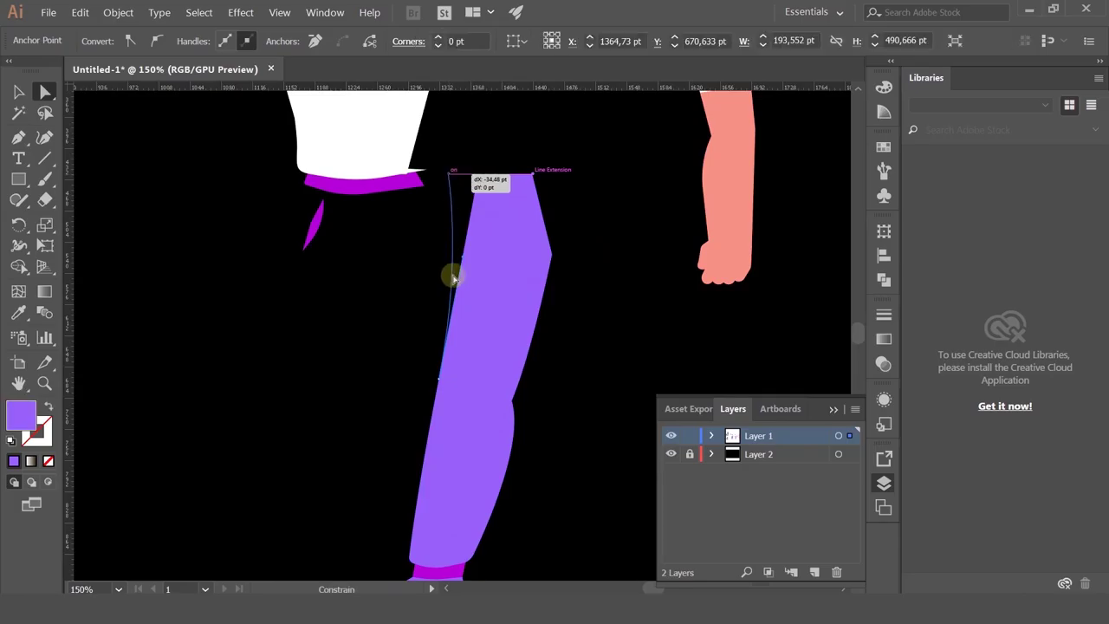
drag(464, 260, 440, 272)
drag(409, 275, 383, 239)
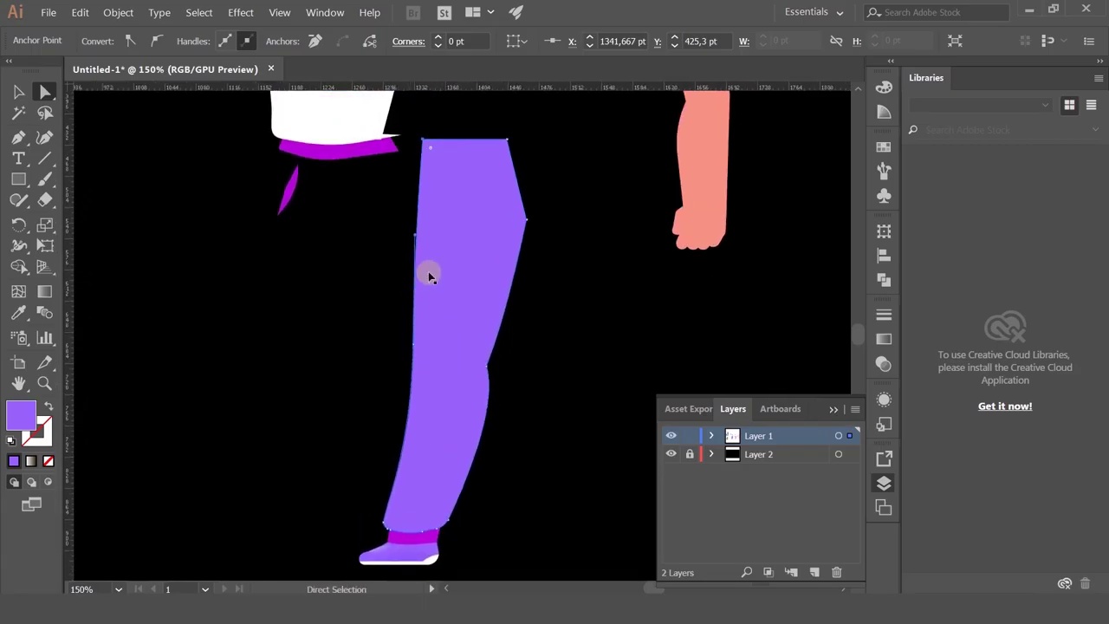
key(ctrl+z)
drag(436, 341, 469, 341)
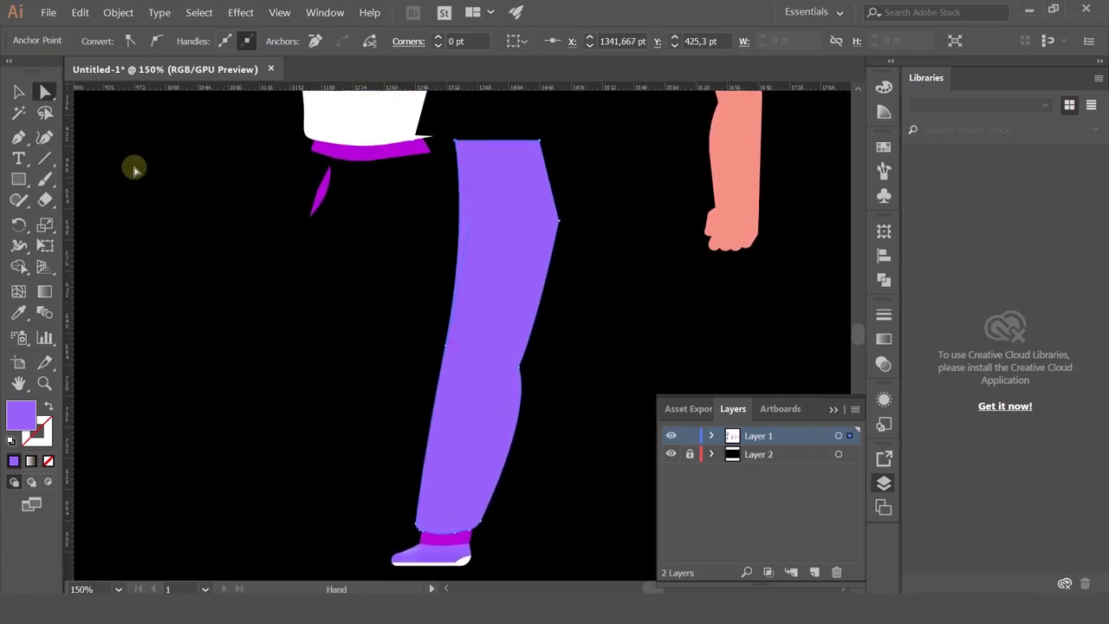
- Try placing the detached leg and shoe beneath the copy's belt
click(18, 92)
click(512, 423)
drag(364, 302, 580, 580)
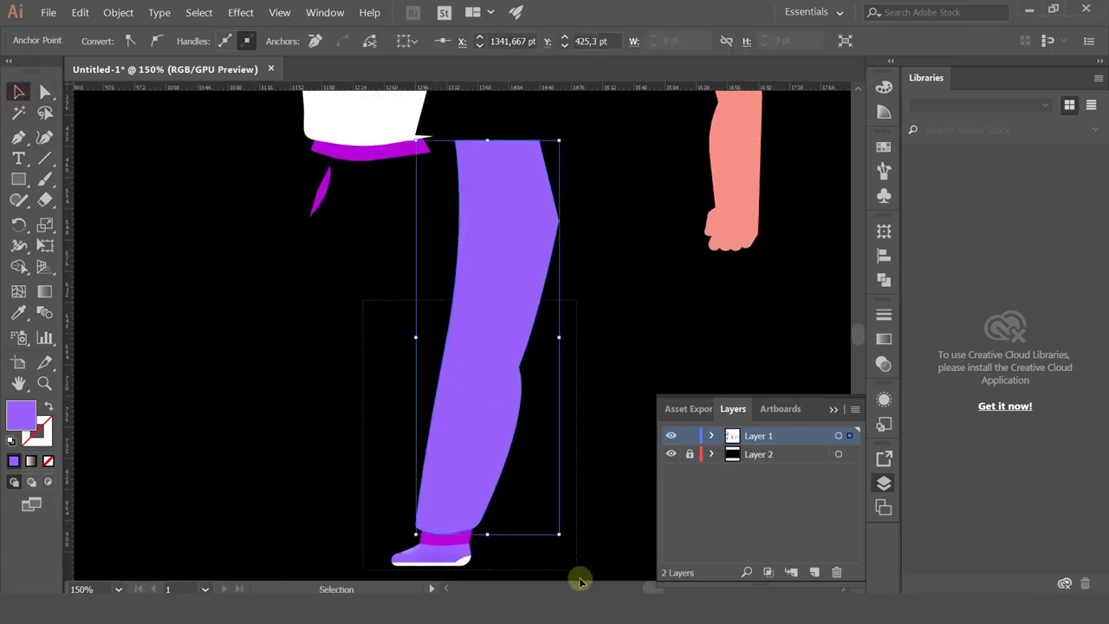
drag(513, 304, 386, 309)
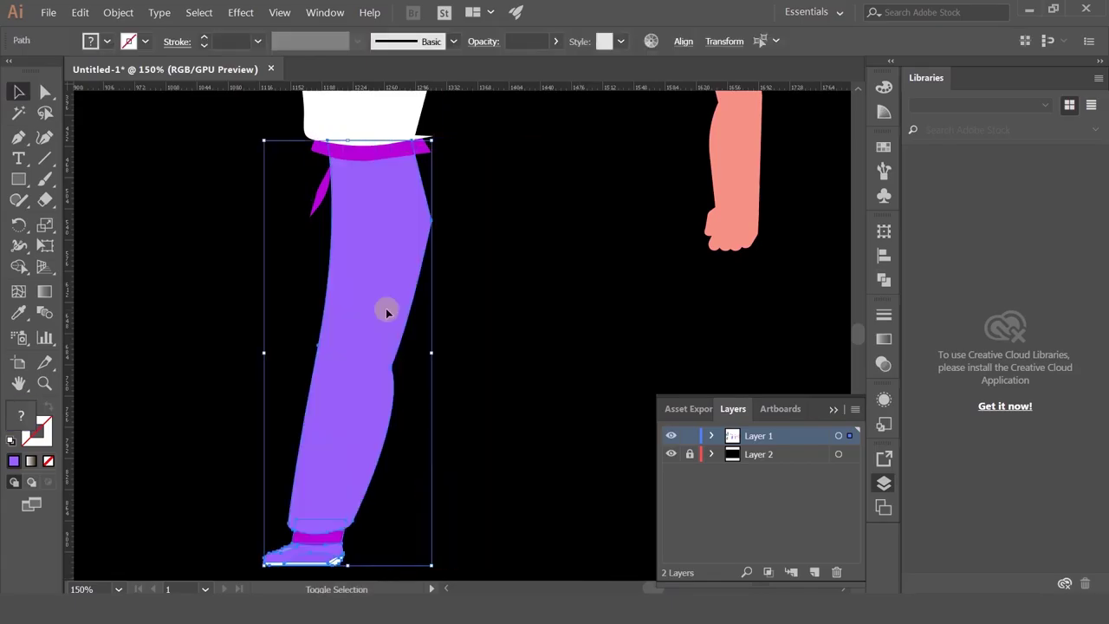
scroll(387, 311, down, 2)
key(ctrl+z)
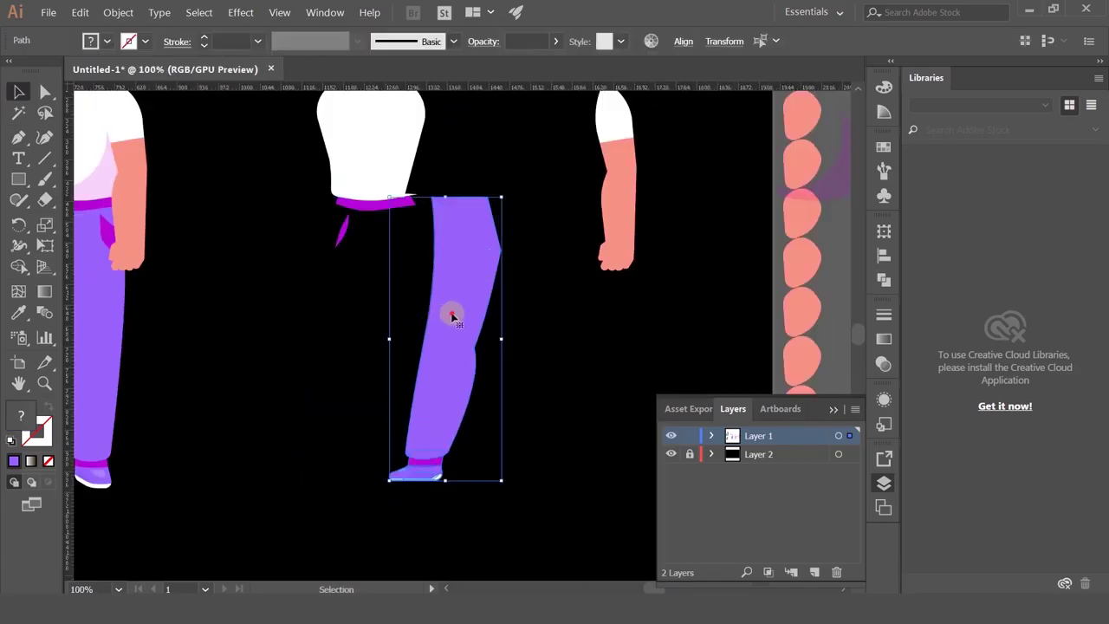
- Move the detached leg and shoe farther right of the torso and compare them with the original figure
drag(453, 315, 490, 317)
click(45, 91)
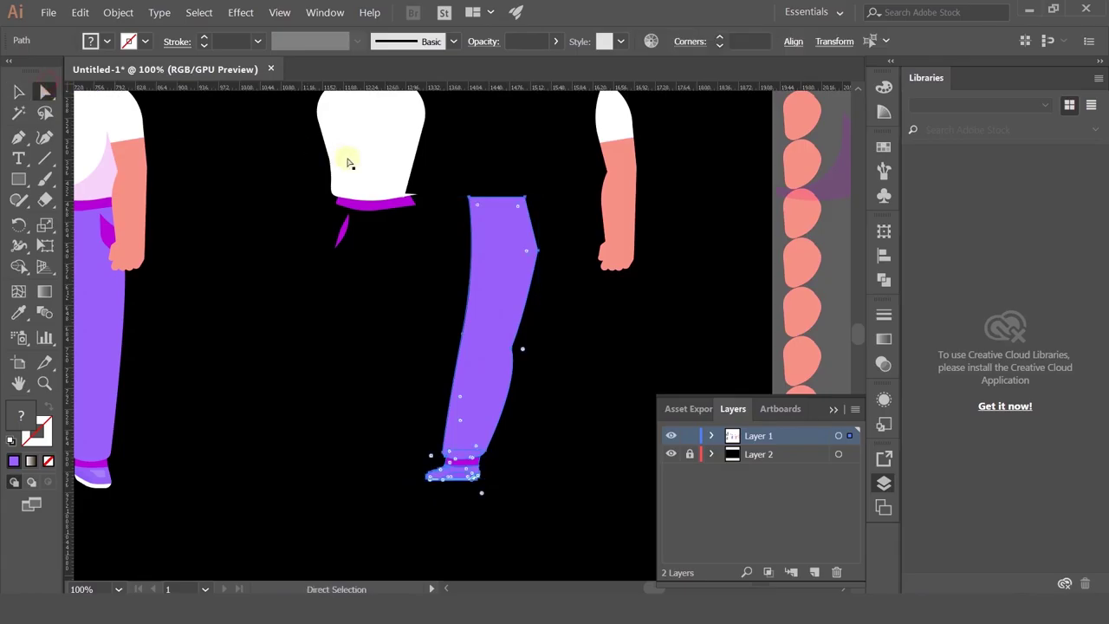
click(18, 138)
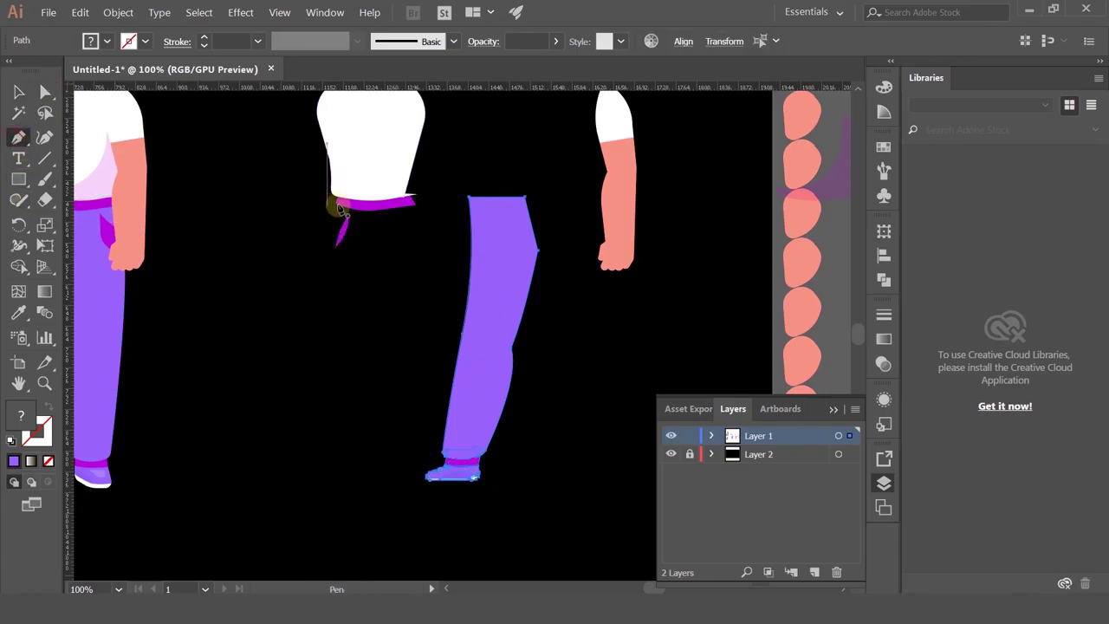
drag(450, 271, 631, 273)
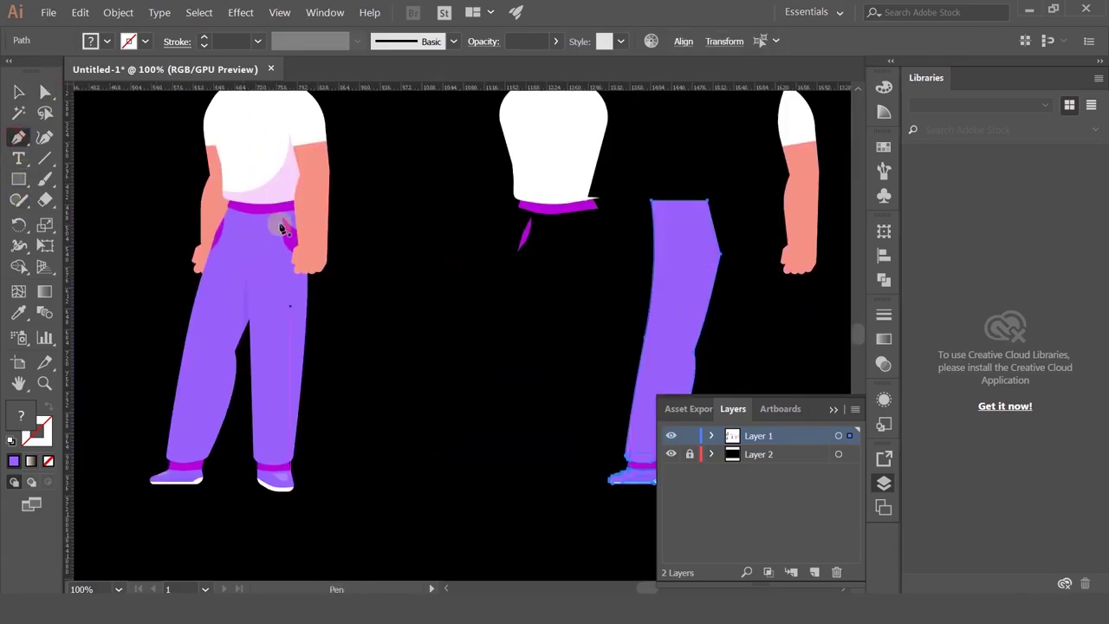
drag(557, 258, 356, 294)
- Try smoothing the leg's left edge by shifting its middle anchor point left and adjusting the curve above it
click(17, 93)
scroll(416, 325, up, 1)
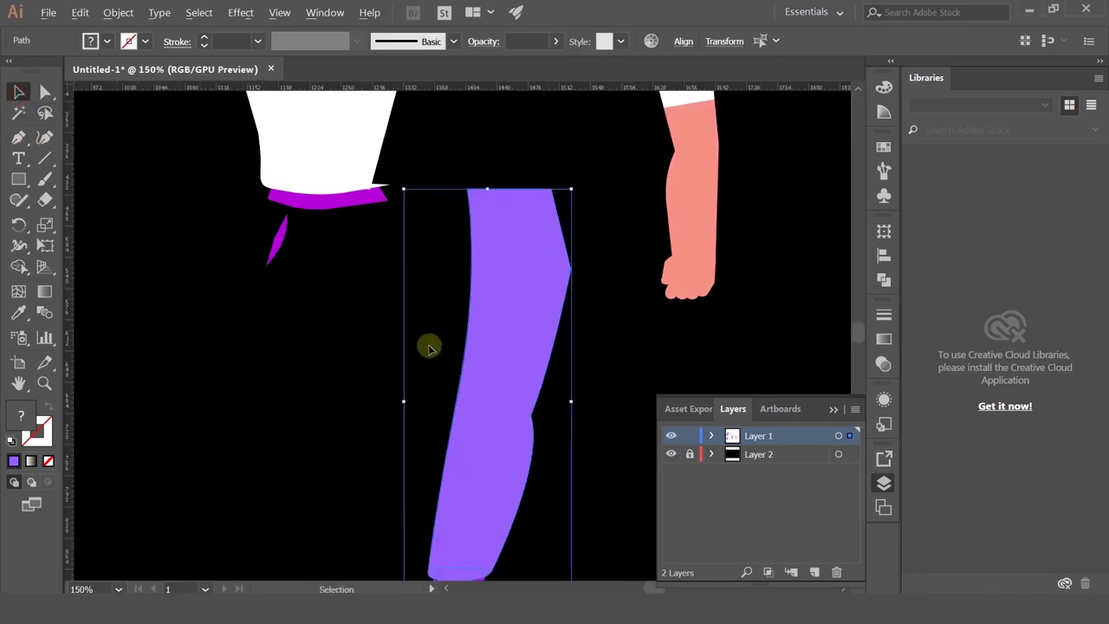
drag(492, 406, 436, 343)
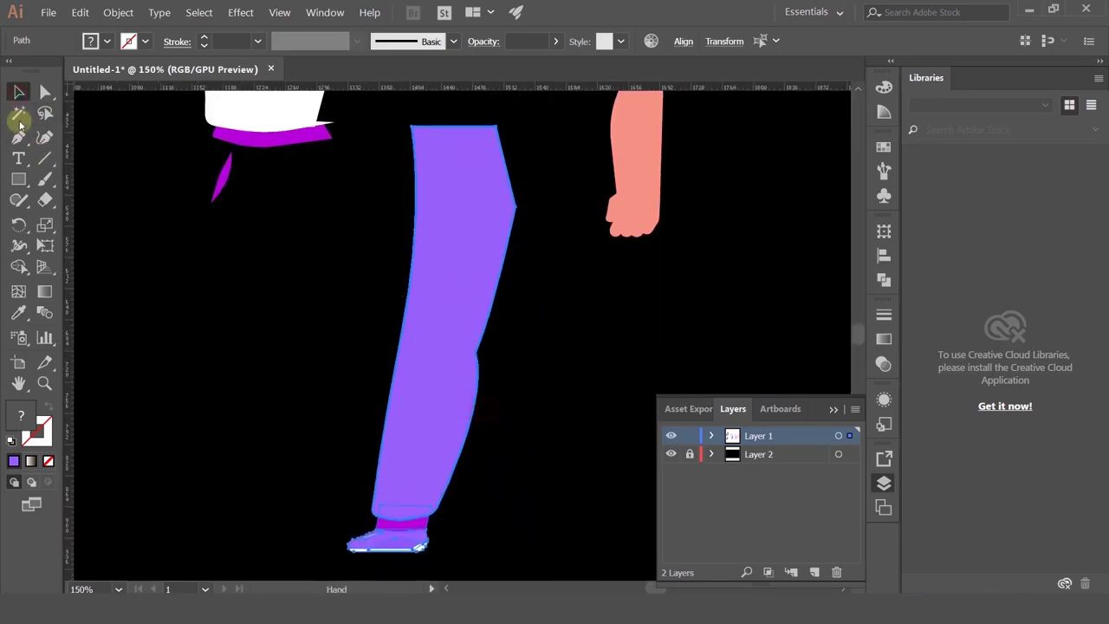
click(417, 351)
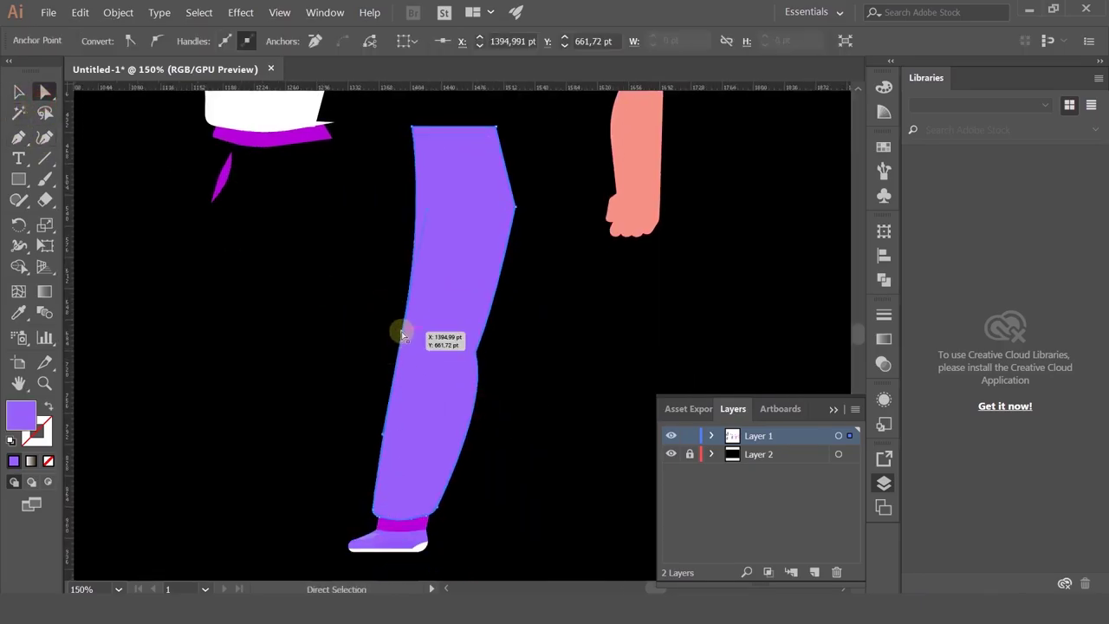
drag(401, 331, 387, 330)
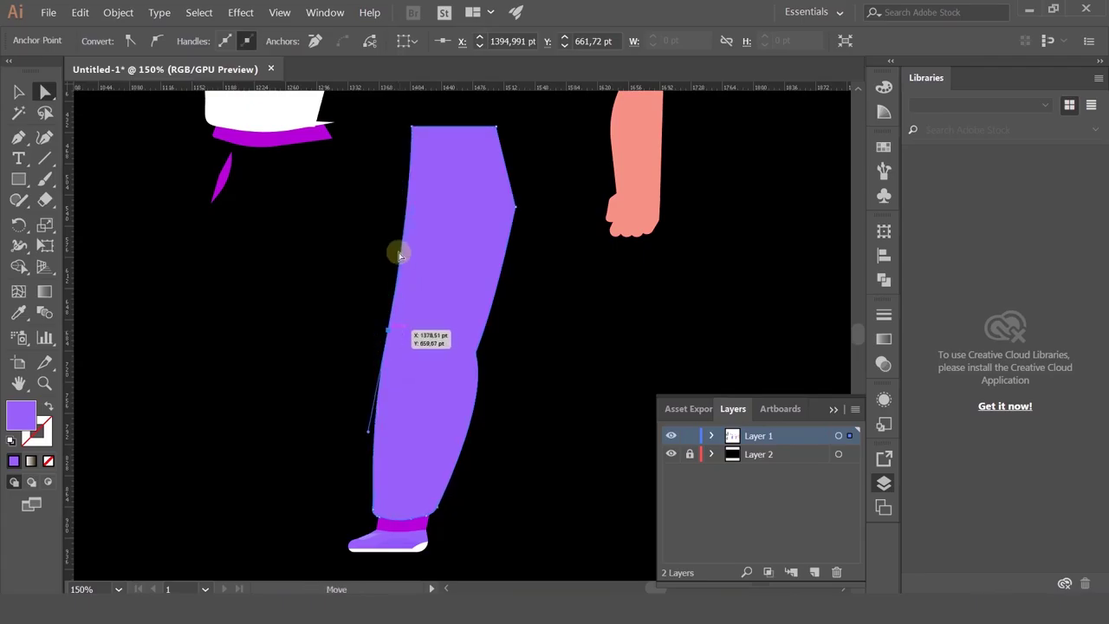
drag(409, 210, 400, 211)
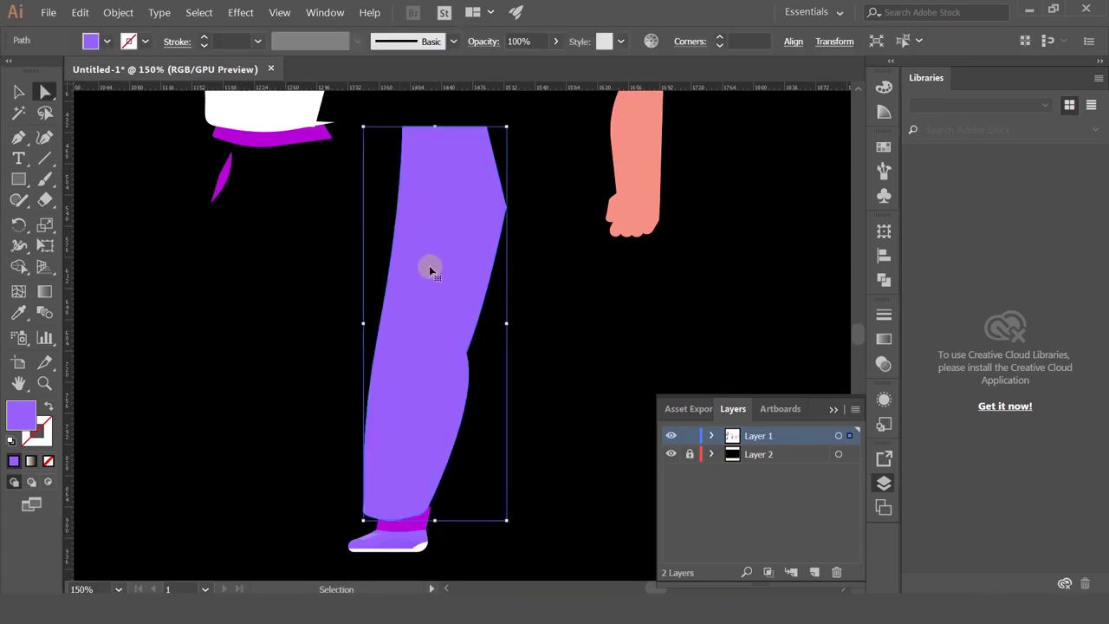
key(ctrl+z)
scroll(392, 327, up, 1)
click(421, 213)
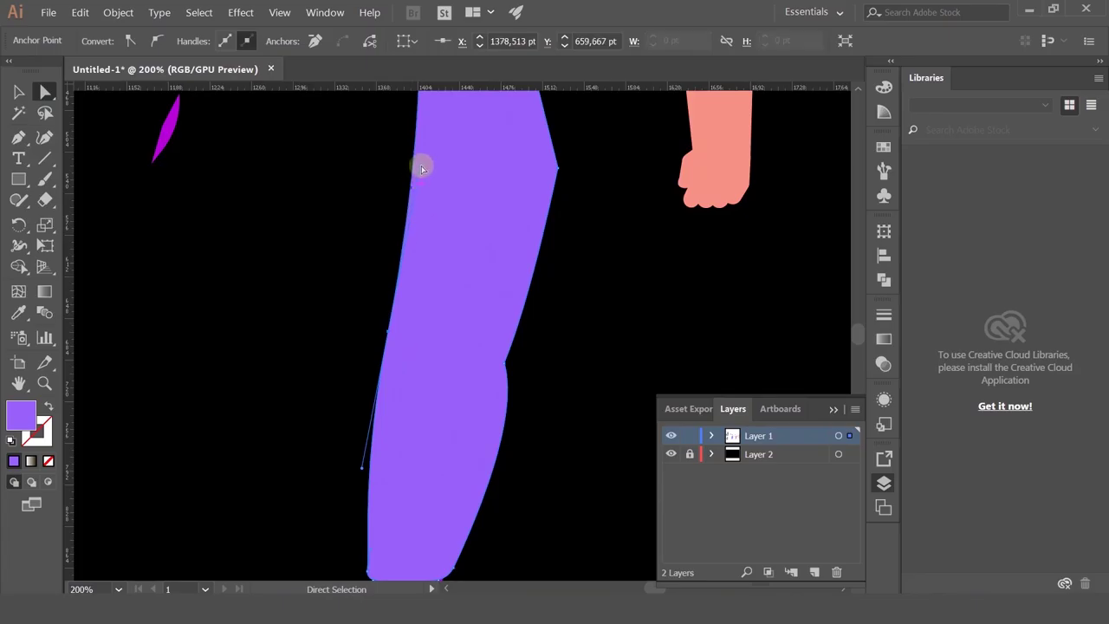
drag(421, 174, 393, 173)
key(ctrl+z)
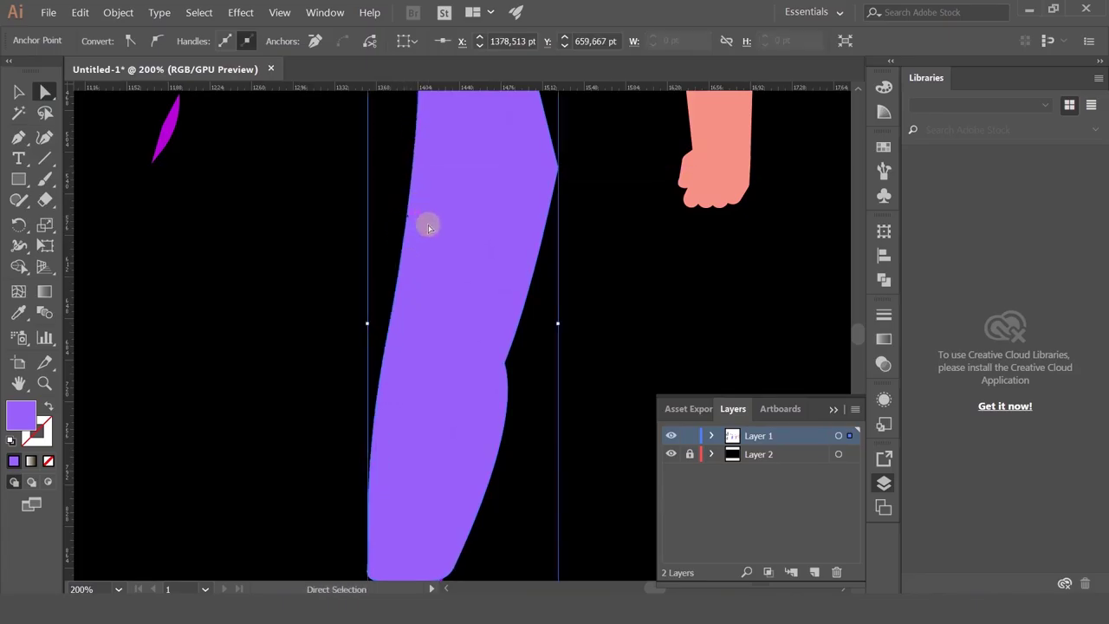
- Undo the leg edits back to its shape before the upper-left anchor point was shifted
scroll(428, 225, down, 2)
key(ctrl+z)
key(ctrl+z)
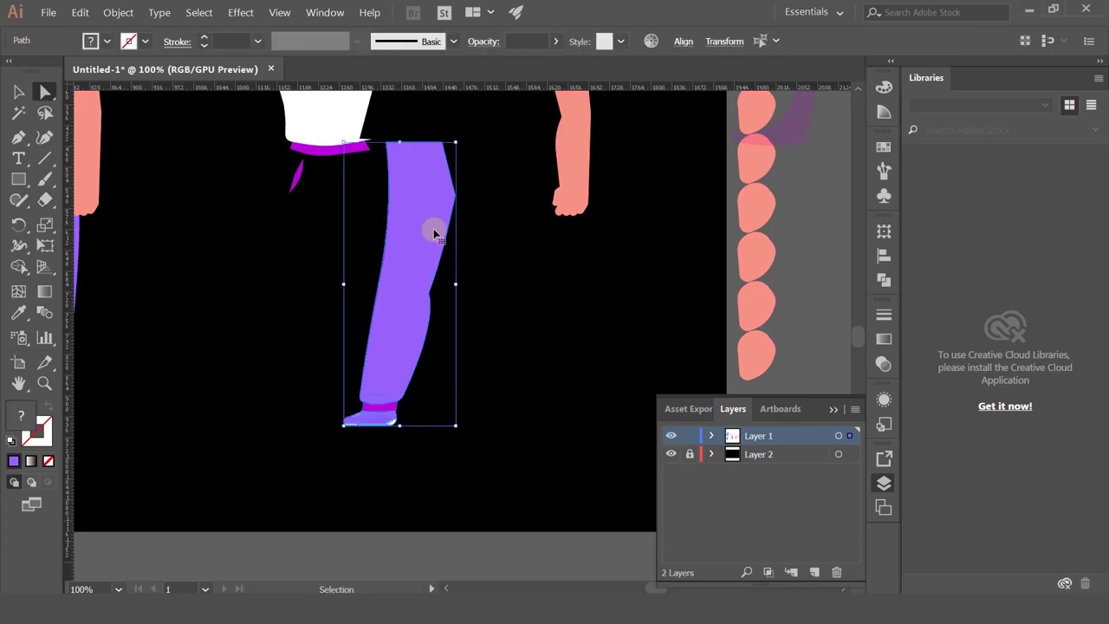
key(ctrl+z)
- Widen the detached leg by shifting its upper-left anchor point left to X 1320 pt
scroll(392, 262, up, 2)
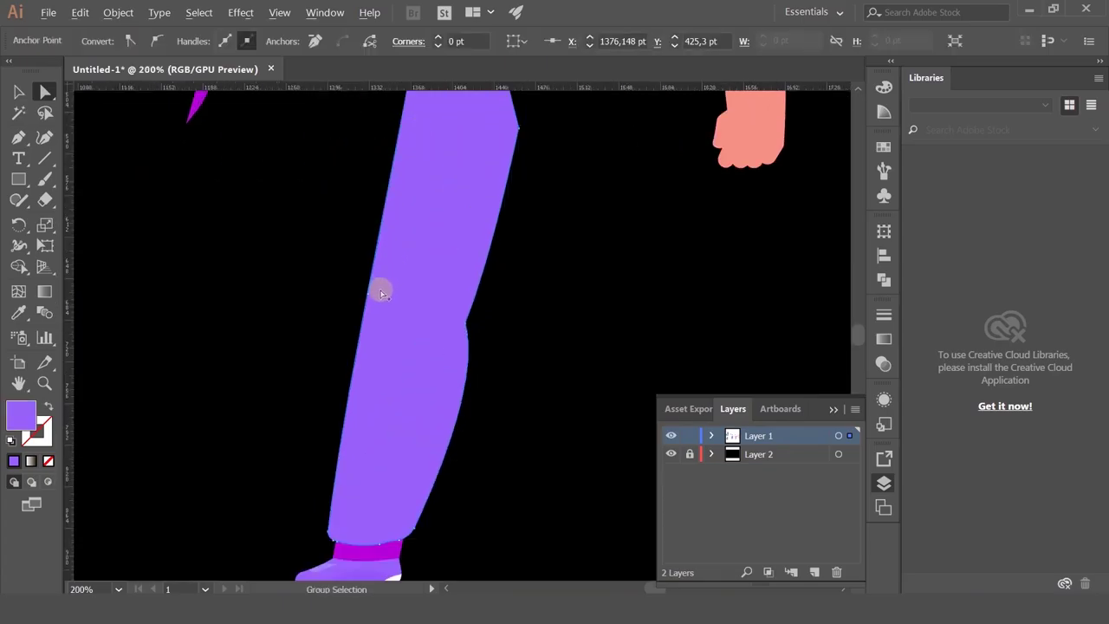
drag(409, 90, 458, 232)
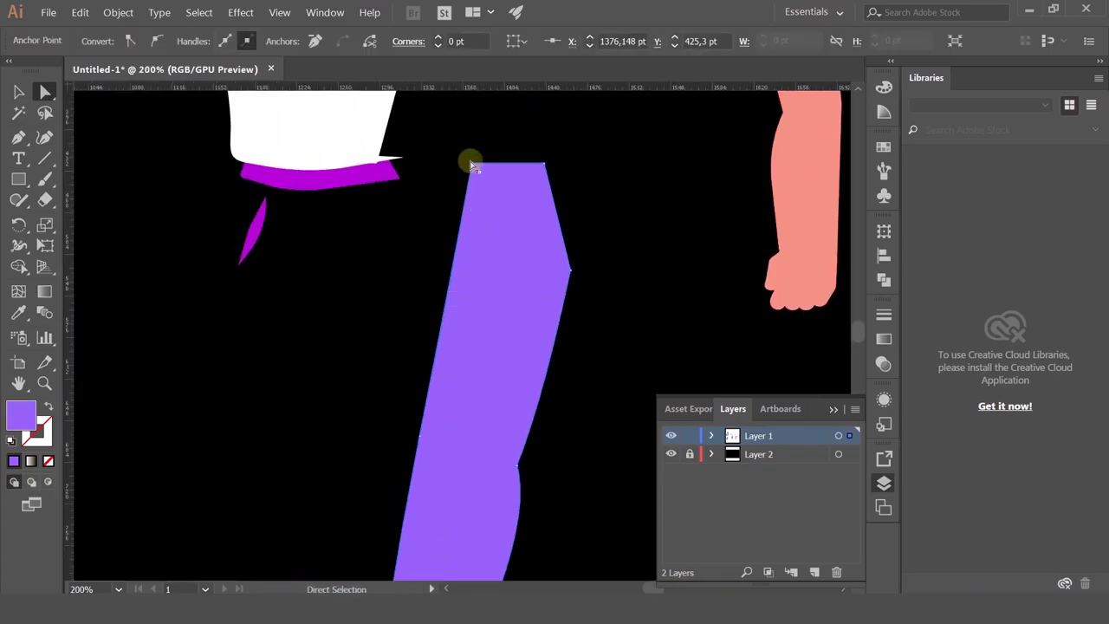
drag(438, 166, 407, 163)
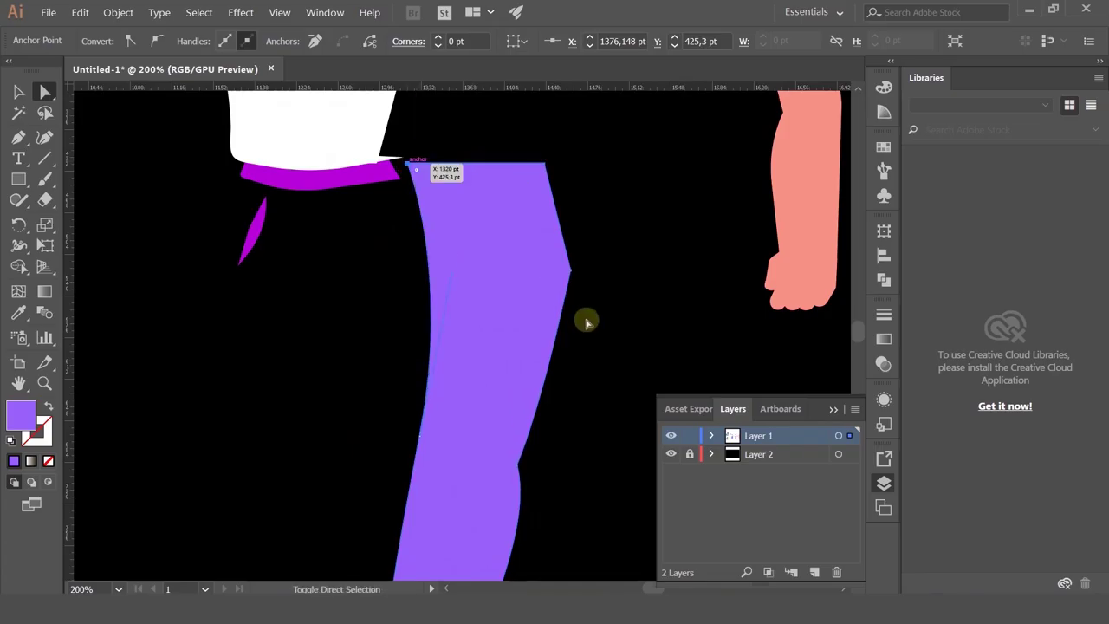
- Add an anchor point on the leg's right edge, just below the hip corner
key(plus)
click(562, 319)
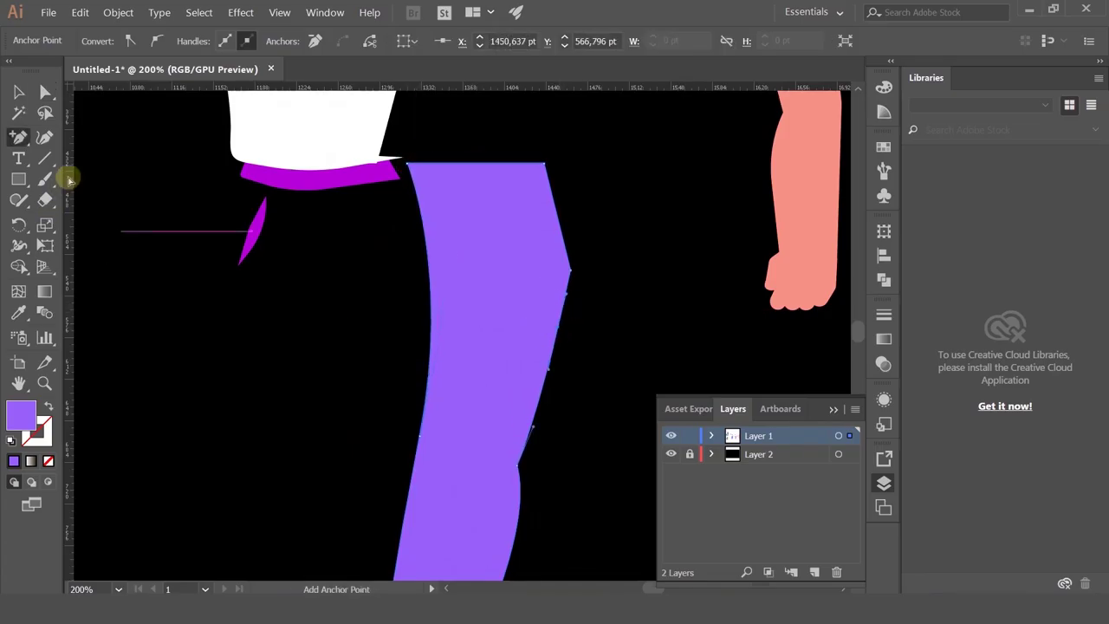
click(45, 93)
drag(555, 330, 556, 329)
- Try reshaping the two upper-right corners of the detached leg
click(546, 162)
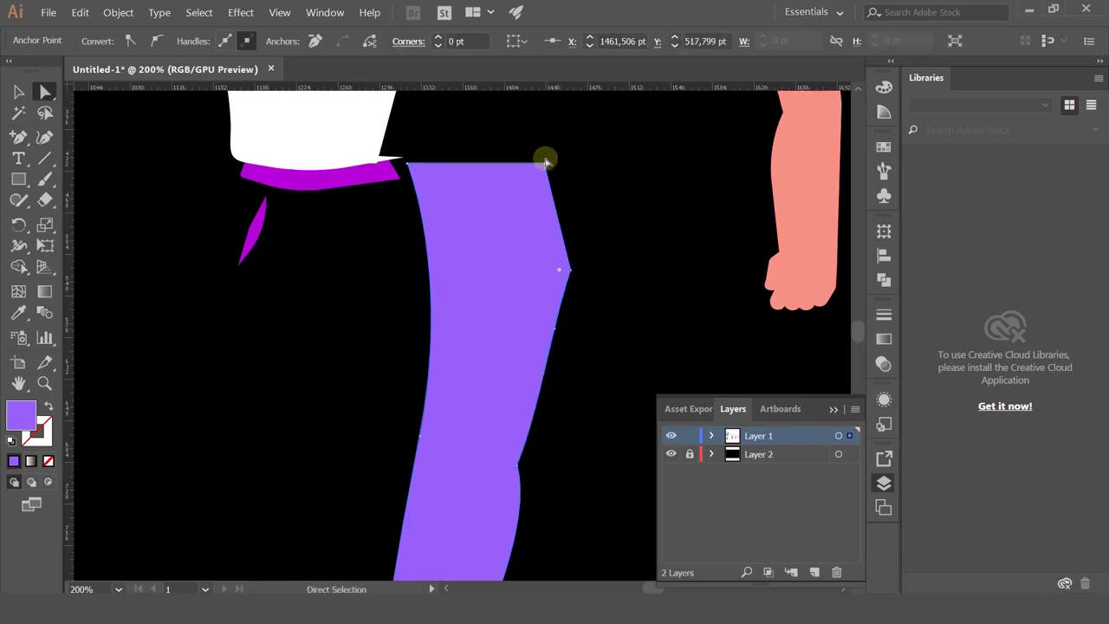
drag(551, 173, 463, 242)
key(ctrl+z)
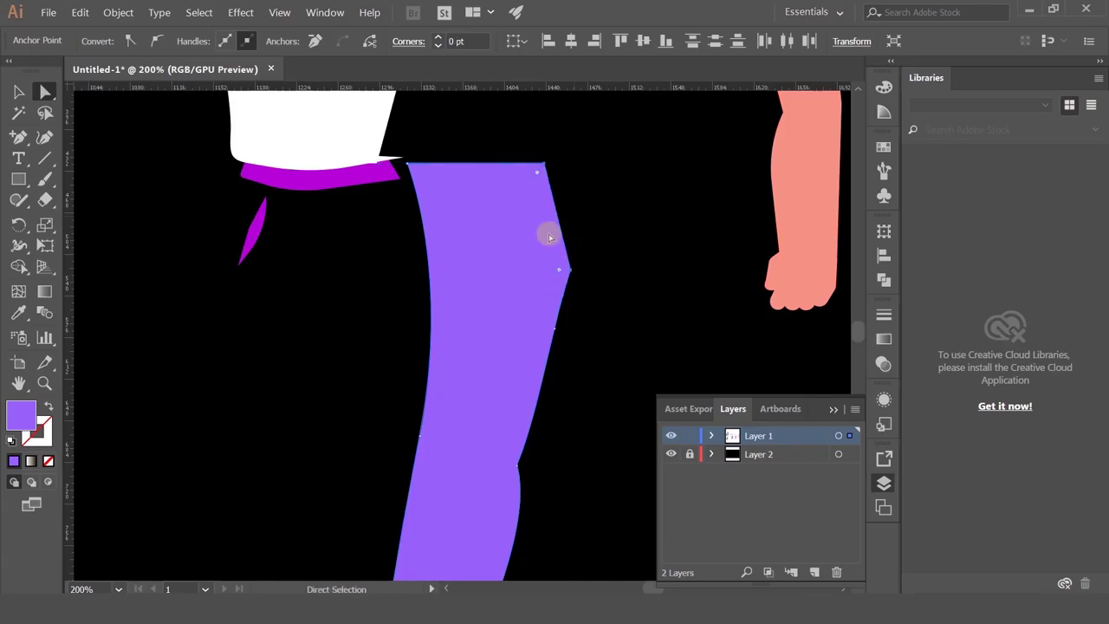
- Delete the middle anchor point on the leg's left edge to straighten that edge
drag(485, 303, 454, 263)
click(386, 398)
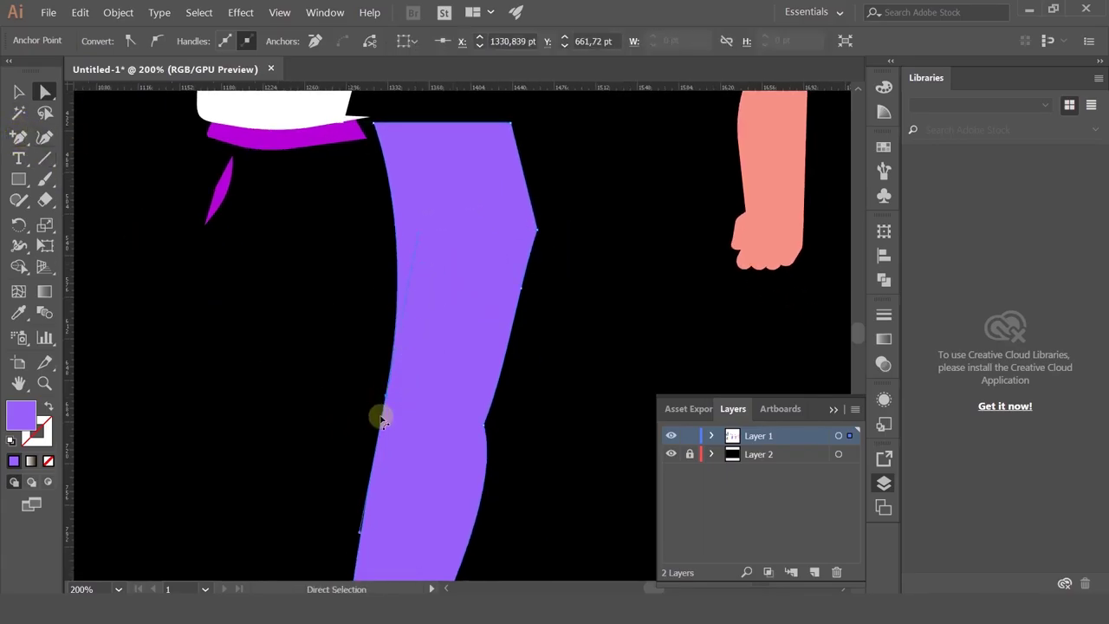
key(minus)
click(386, 400)
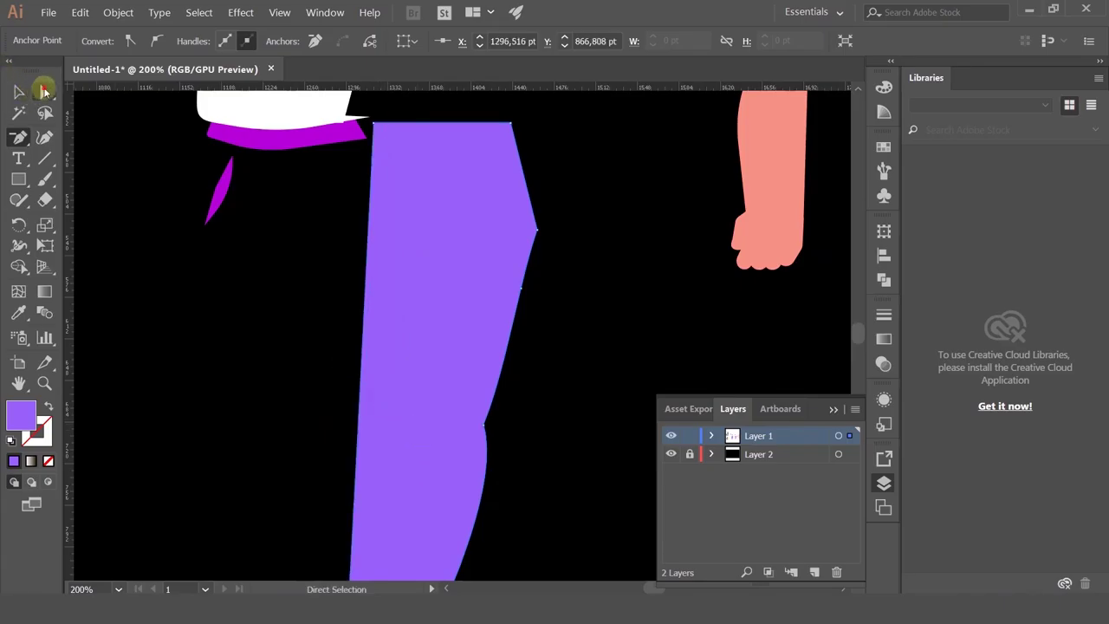
click(44, 92)
scroll(278, 205, down, 2)
drag(379, 298, 410, 310)
scroll(356, 162, up, 1)
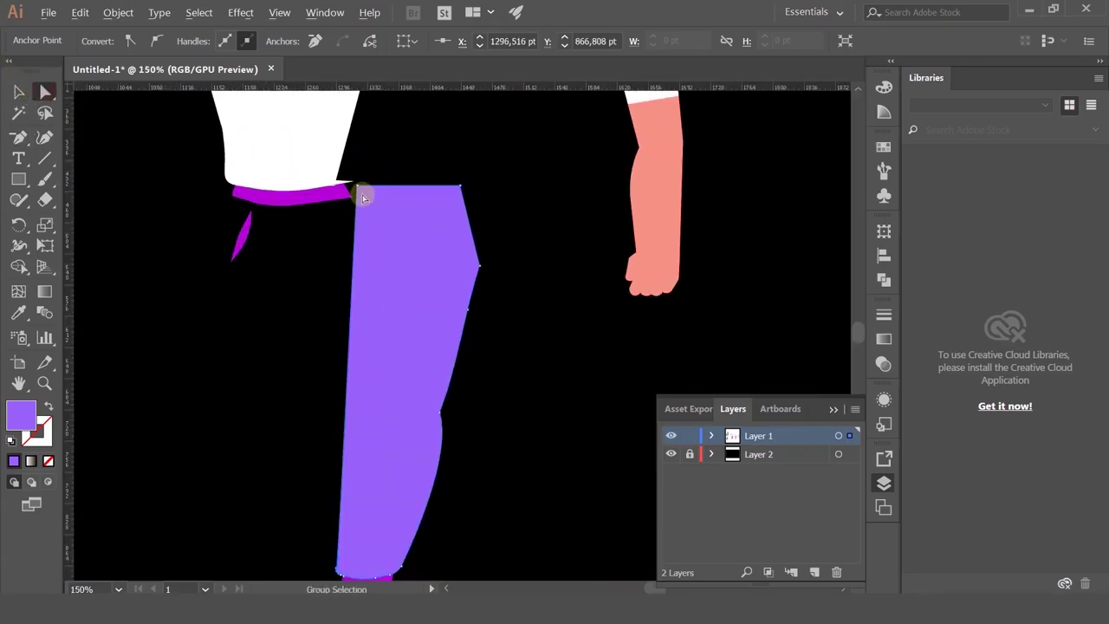
click(357, 189)
scroll(445, 252, down, 1)
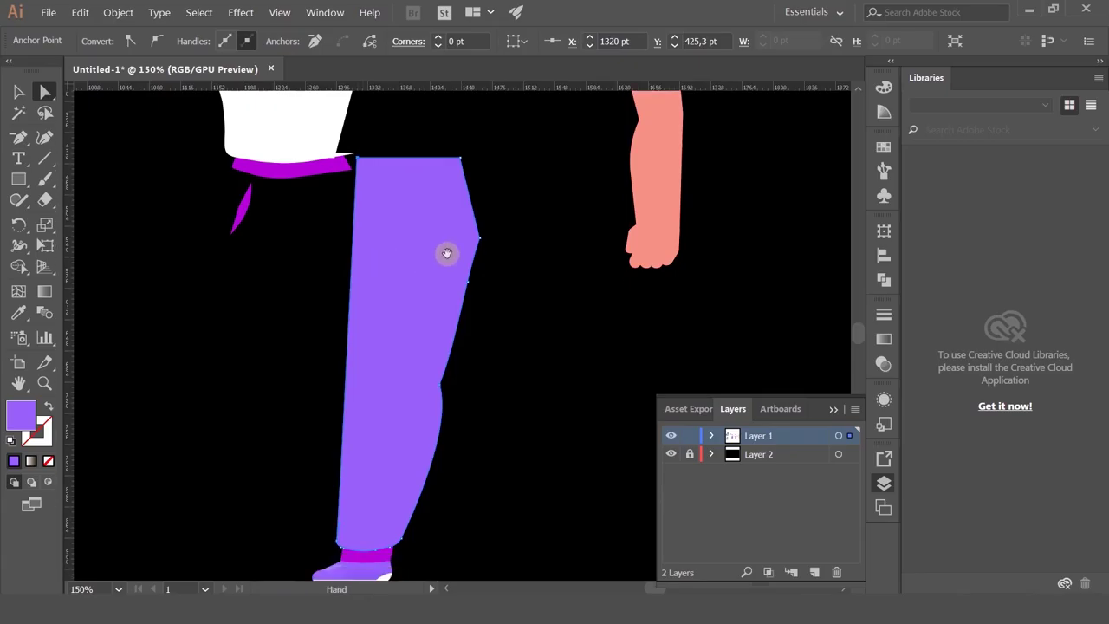
drag(354, 246, 350, 247)
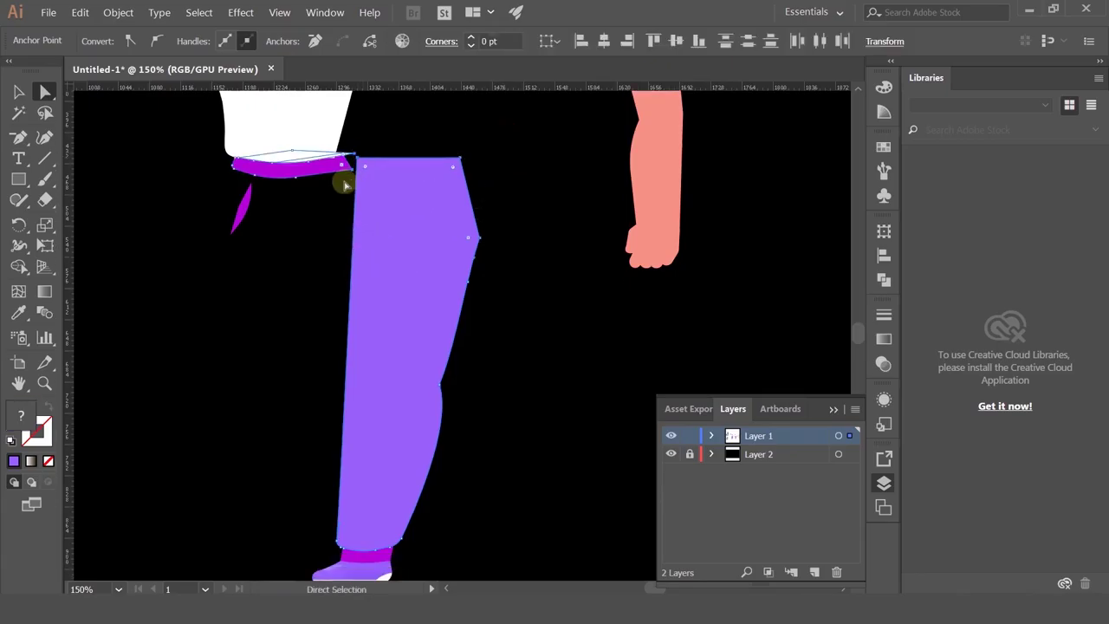
- Move the reshaped leg with its cuff and shoe upper to the right, clear of the belt
click(17, 92)
scroll(278, 457, down, 1)
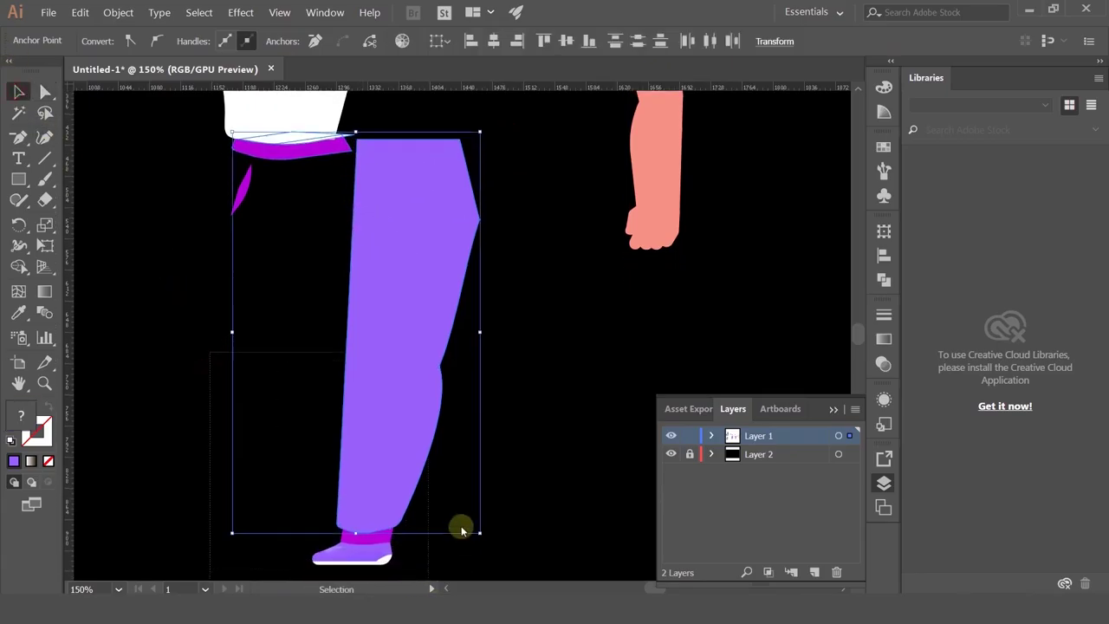
click(421, 453)
drag(396, 388, 454, 387)
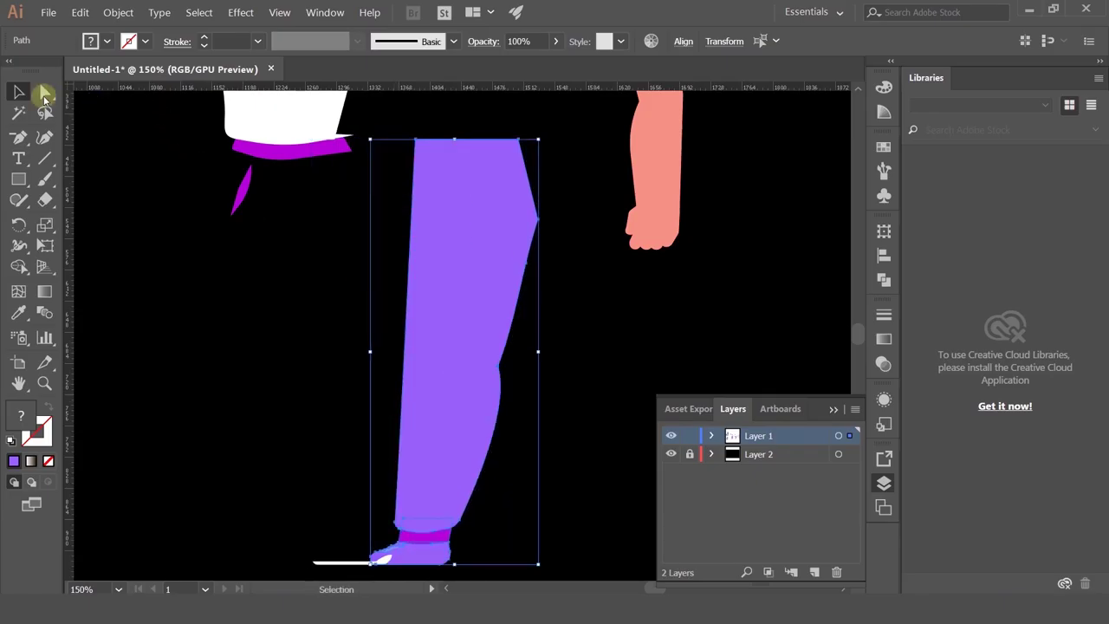
- Shift the leg's upper-left anchor point farther left so the left edge runs nearly vertical
click(44, 93)
drag(423, 265, 394, 327)
mouse_move(365, 180)
mouse_down()
mouse_move(407, 208)
mouse_move(371, 201)
mouse_up()
- Narrow the thigh by shifting its upper-right anchor points left, and adjust the right edge's curve above the knee
drag(508, 181, 463, 335)
drag(522, 163, 462, 364)
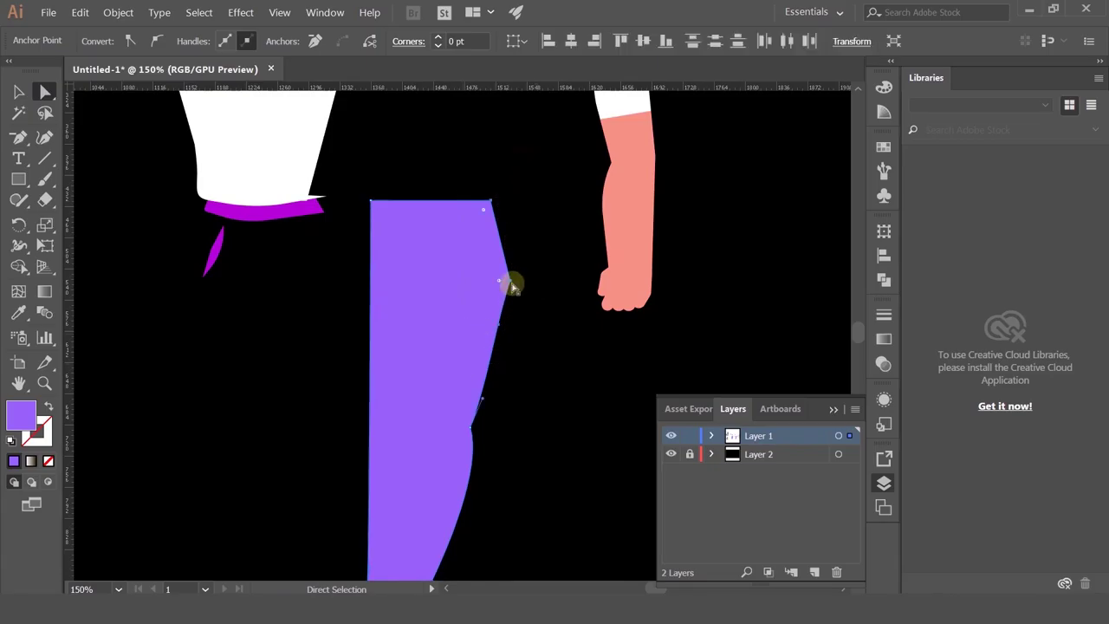
drag(512, 285, 487, 285)
key(space)
drag(485, 392, 442, 299)
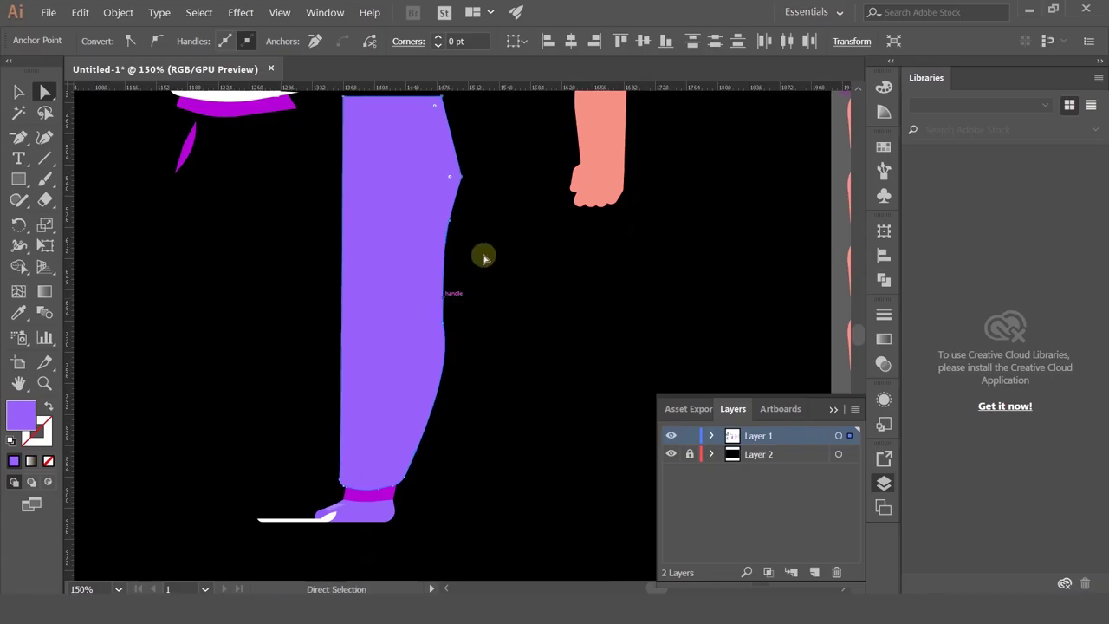
- Shift the knee anchor point on the leg's right edge left and level the leg's top edge
drag(483, 260, 422, 326)
drag(472, 231, 411, 285)
drag(472, 200, 460, 242)
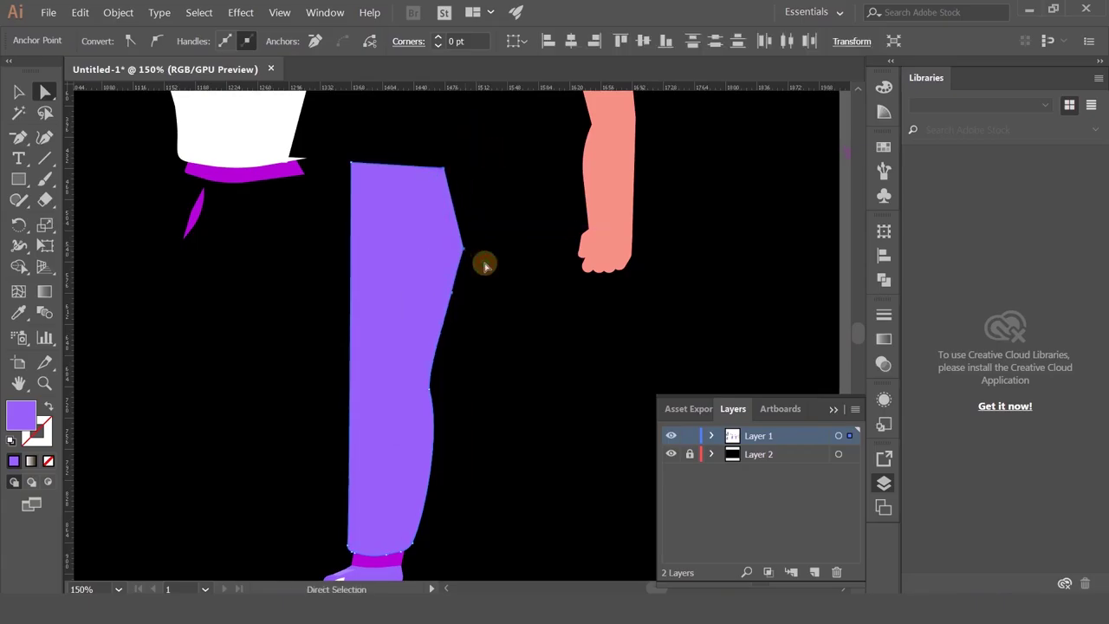
click(484, 258)
mouse_move(451, 181)
mouse_down()
mouse_move(453, 164)
mouse_move(443, 163)
mouse_up()
alt+scroll(507, 314, down, 2)
alt+scroll(509, 316, up, 1)
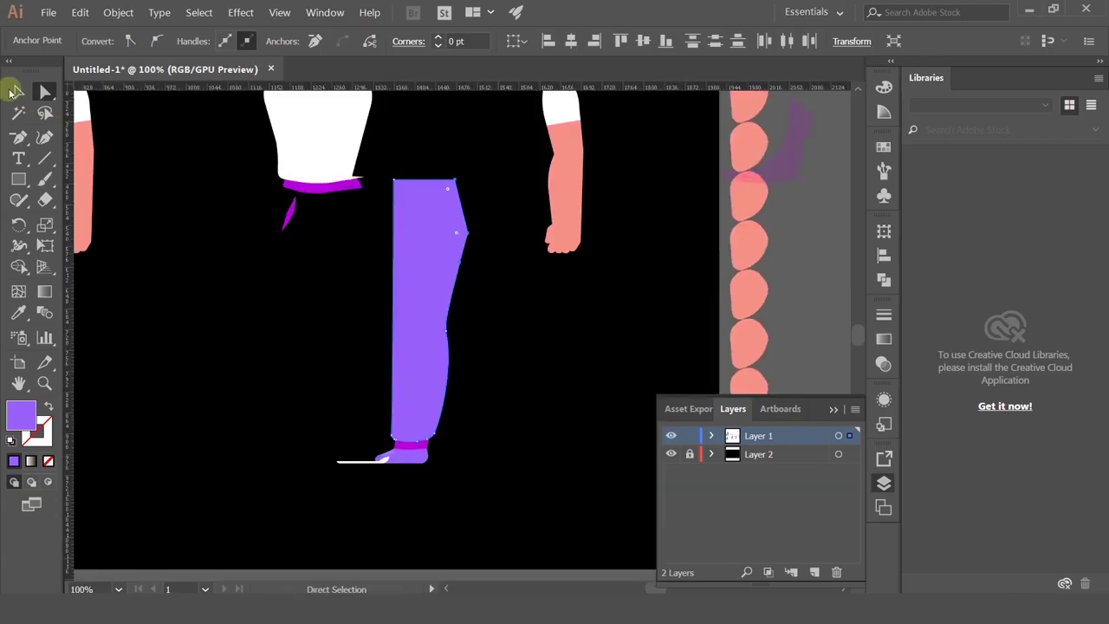
- Move the white sole under the shoe upper and align its heel end with the back of the shoe
click(19, 91)
click(203, 408)
alt+scroll(379, 428, up, 2)
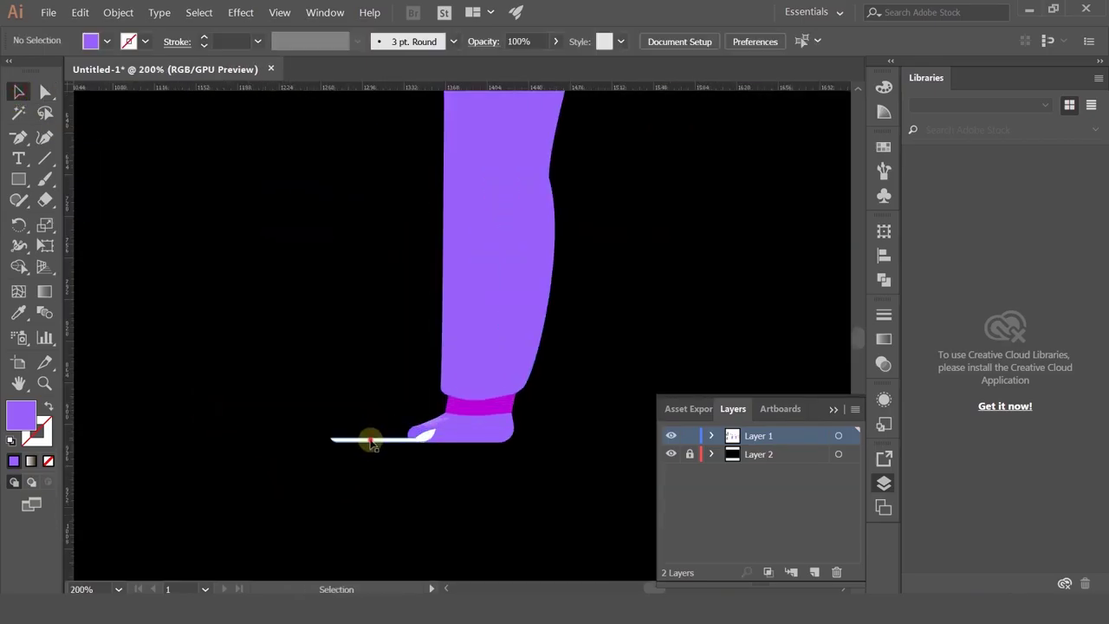
drag(371, 442, 482, 445)
alt+scroll(481, 445, up, 4)
alt+scroll(551, 429, up, 4)
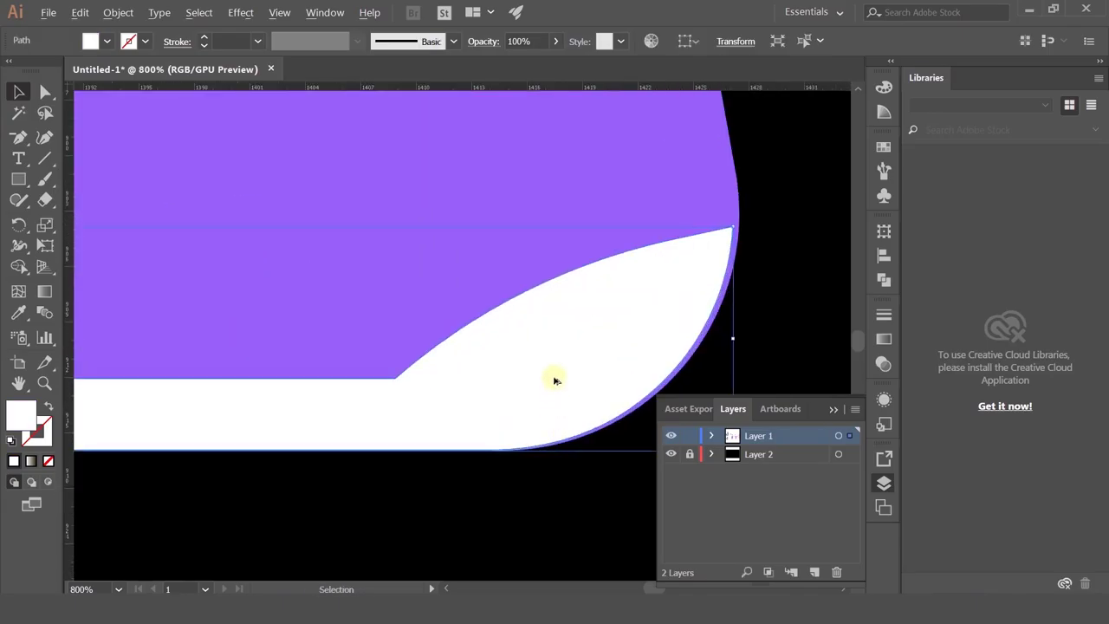
drag(555, 376, 569, 364)
alt+scroll(570, 363, down, 8)
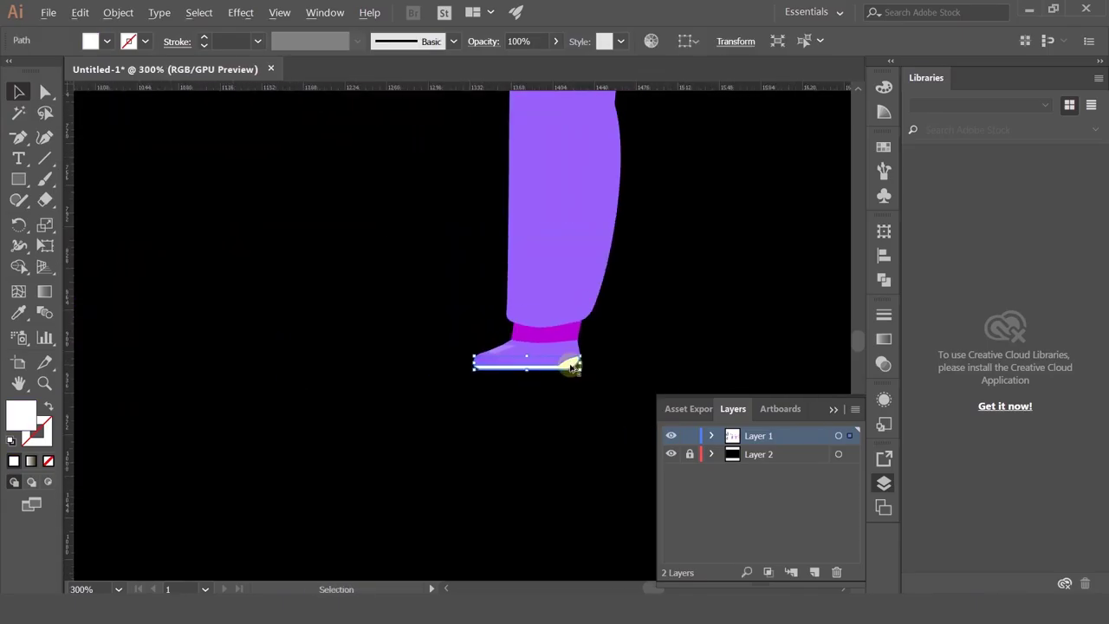
- Move the whole leg with its cuff and shoe beneath the torso so its top meets the belt
alt+scroll(465, 277, up, 2)
drag(455, 275, 345, 259)
drag(520, 282, 494, 299)
ctrl+scroll(519, 305, right, 2)
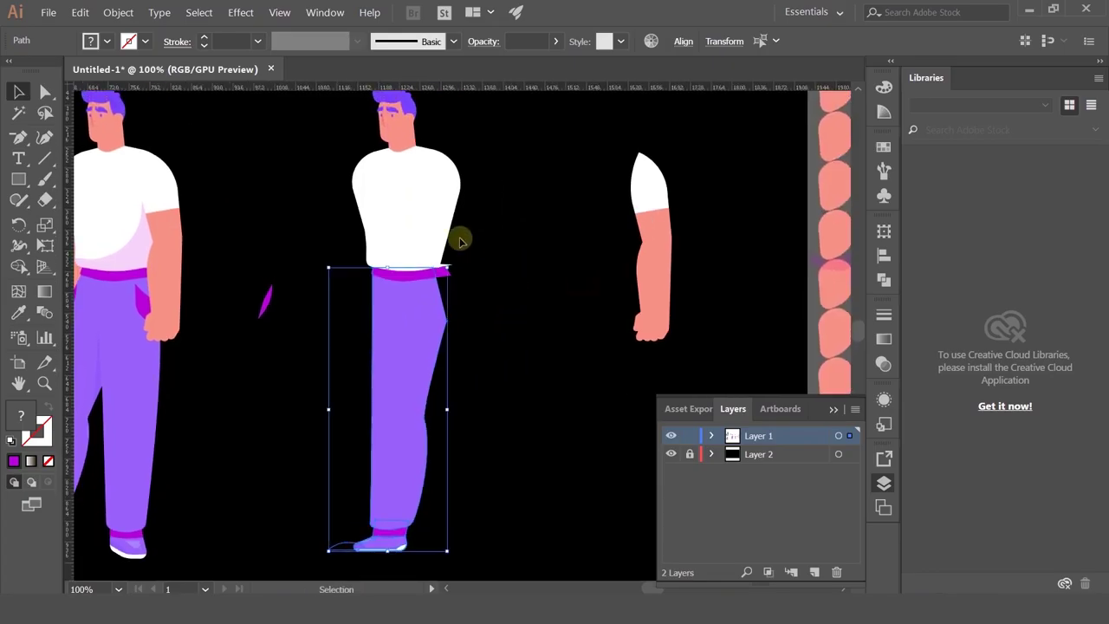
- Shift the trouser hem's anchor points together with the cuff and shoe slightly to the right, slanting the leg
alt+scroll(386, 190, up, 1)
click(410, 203)
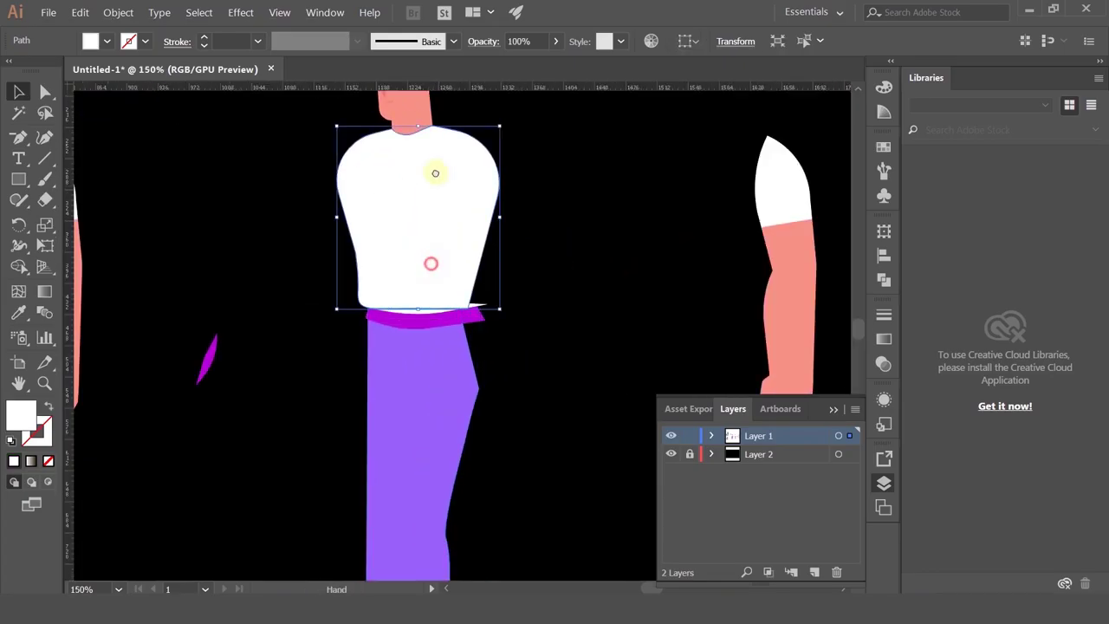
scroll(519, 208, down, 4)
ctrl+scroll(551, 199, left, 1)
click(497, 232)
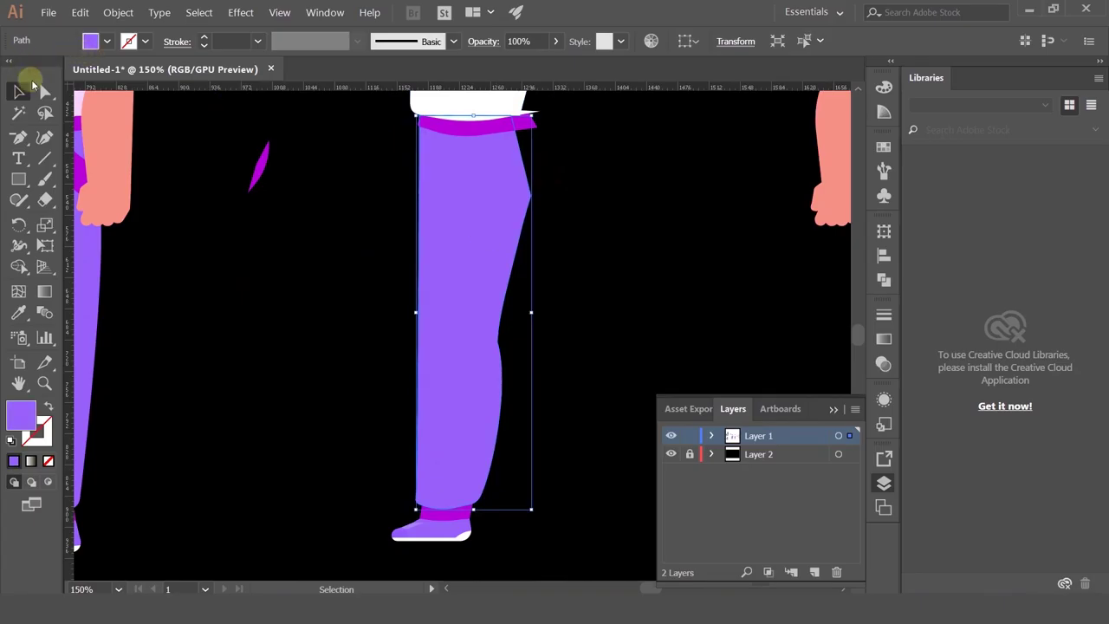
click(45, 91)
drag(426, 529, 470, 535)
drag(312, 466, 527, 549)
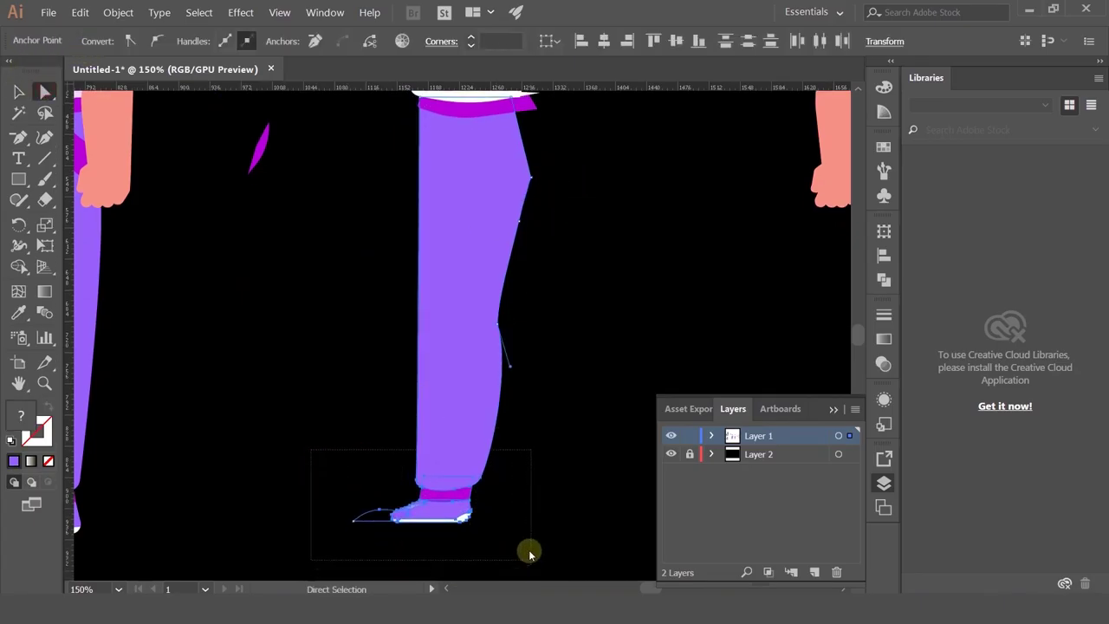
drag(484, 482, 499, 482)
drag(563, 329, 545, 389)
scroll(512, 338, down, 1)
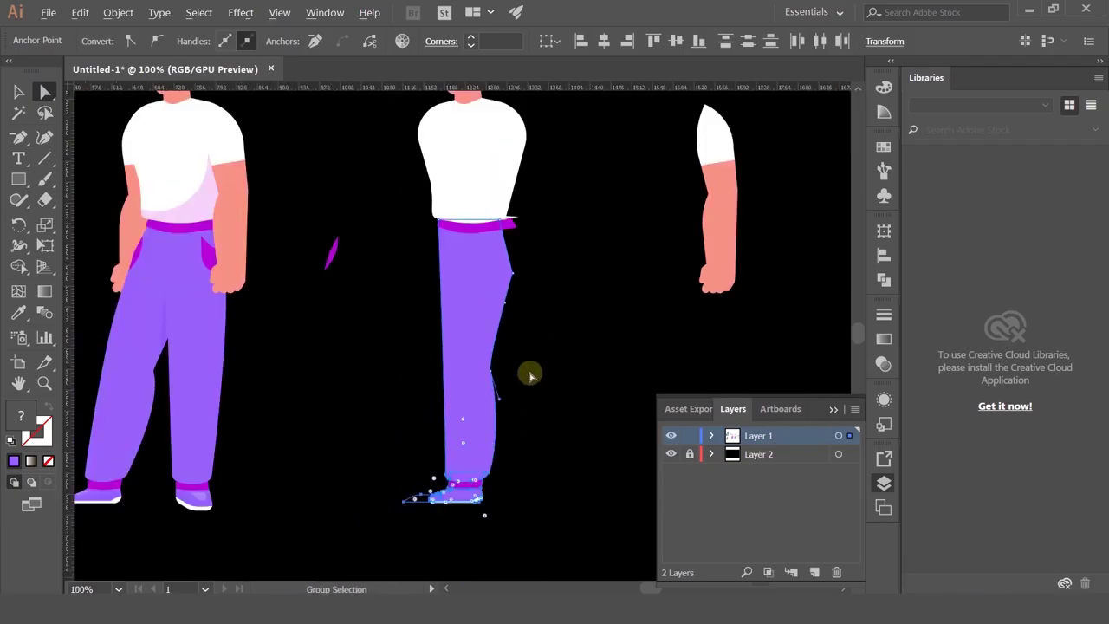
drag(579, 442, 531, 423)
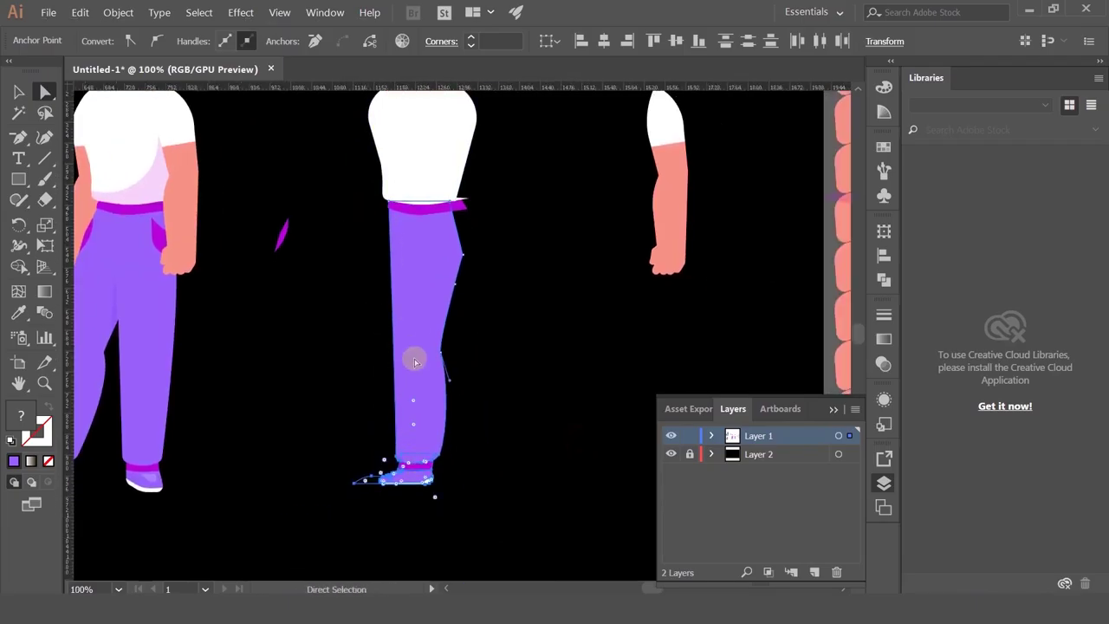
- Straighten the magenta cuff's sides by shifting its upper-left and upper-right anchor points left
scroll(415, 362, up, 2)
drag(441, 345, 395, 204)
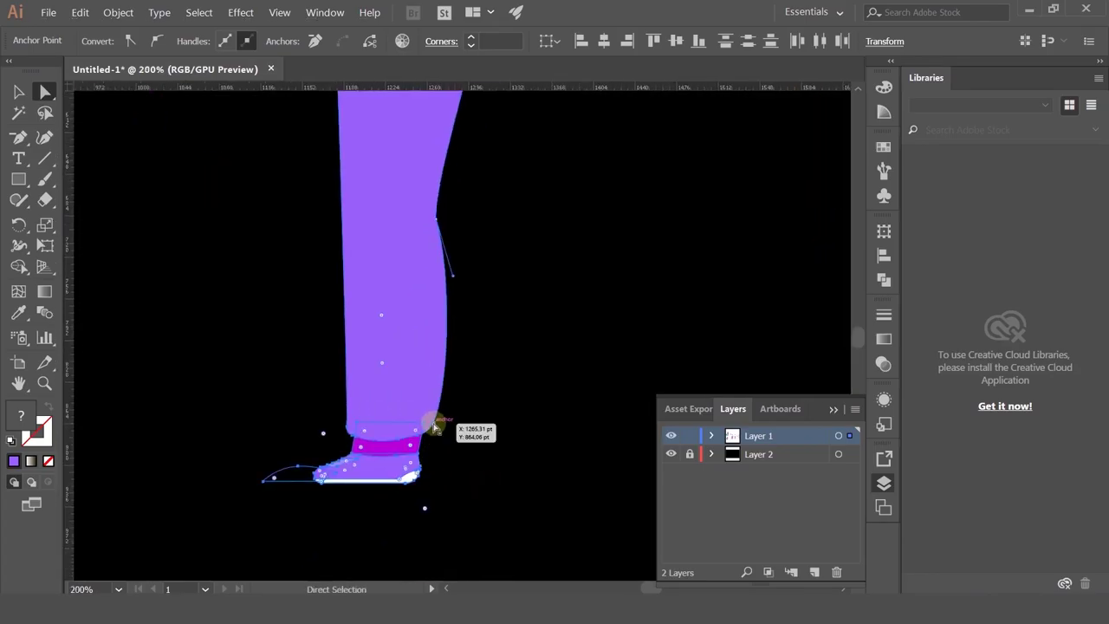
drag(436, 428, 440, 422)
scroll(436, 457, up, 2)
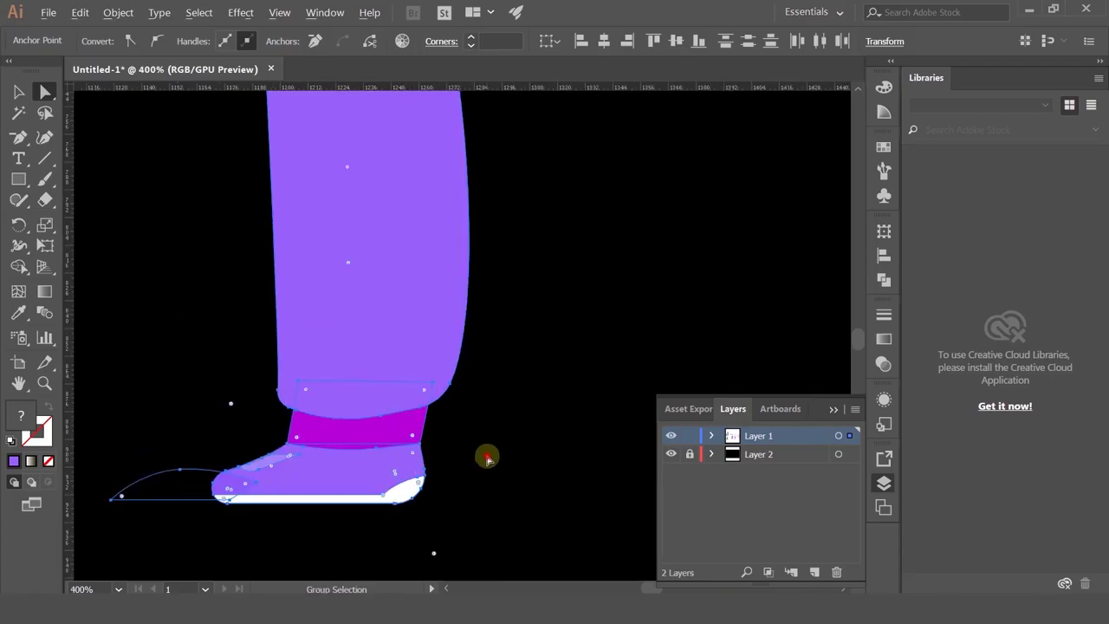
click(488, 456)
click(318, 428)
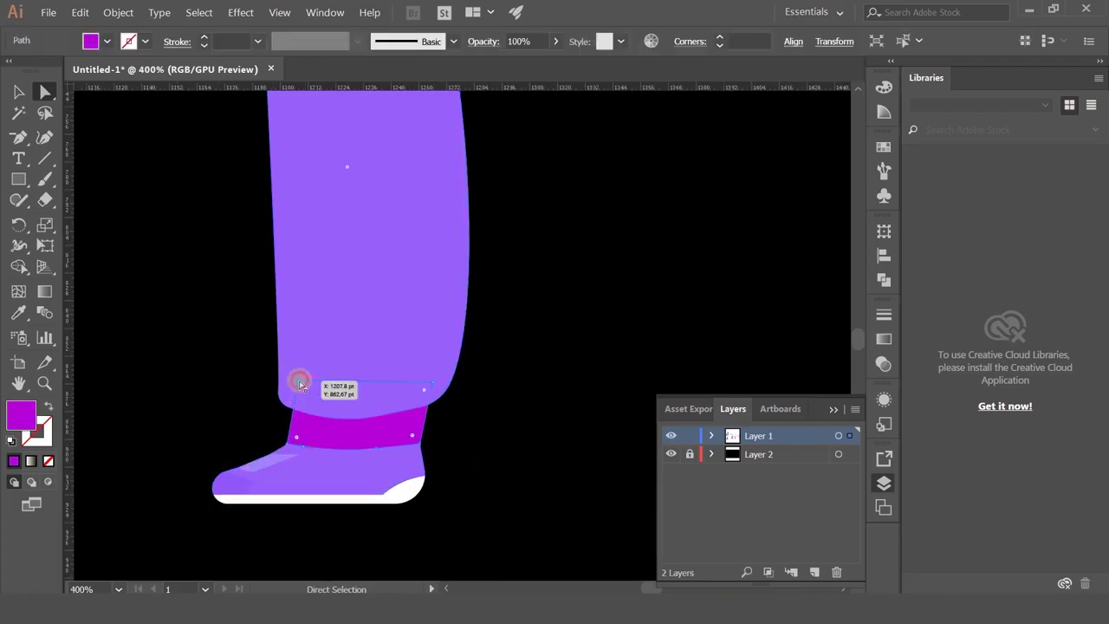
drag(300, 382, 288, 382)
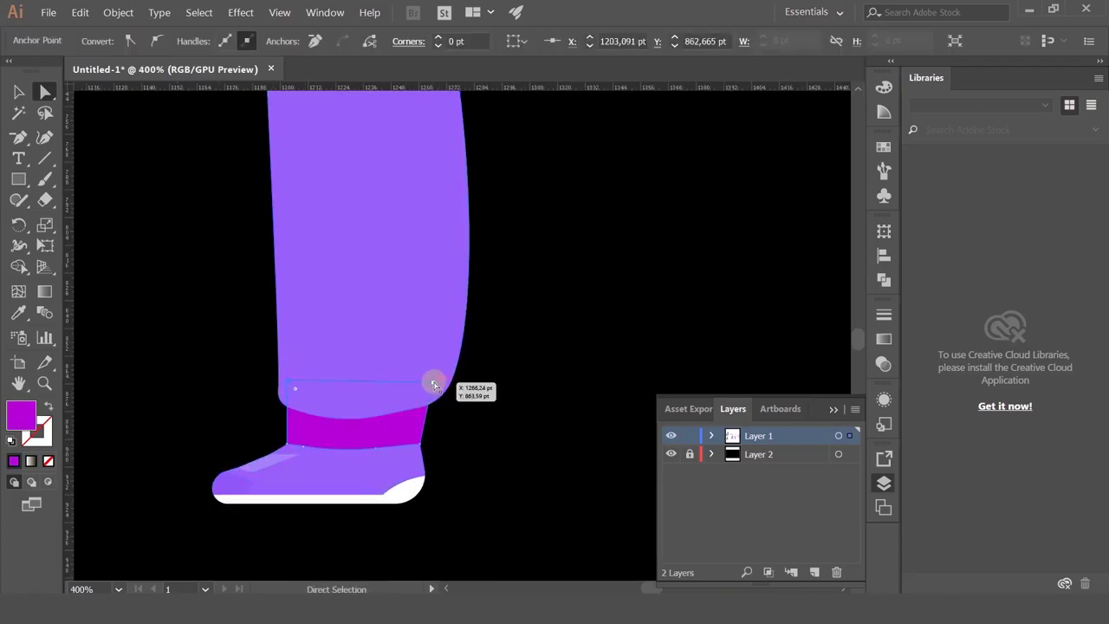
drag(434, 384, 421, 383)
scroll(419, 383, down, 6)
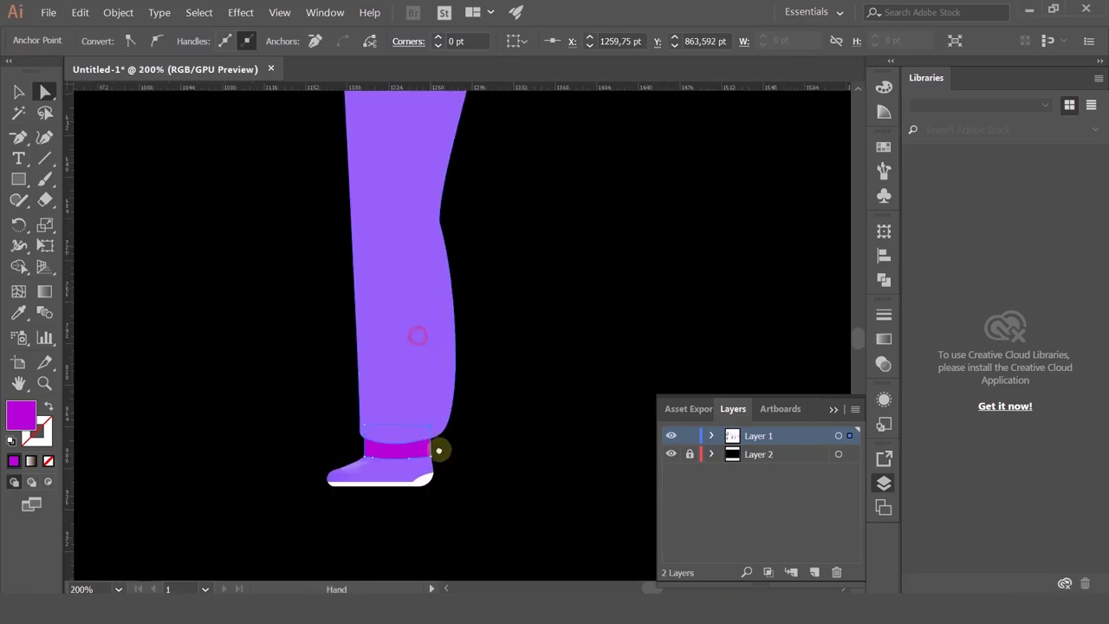
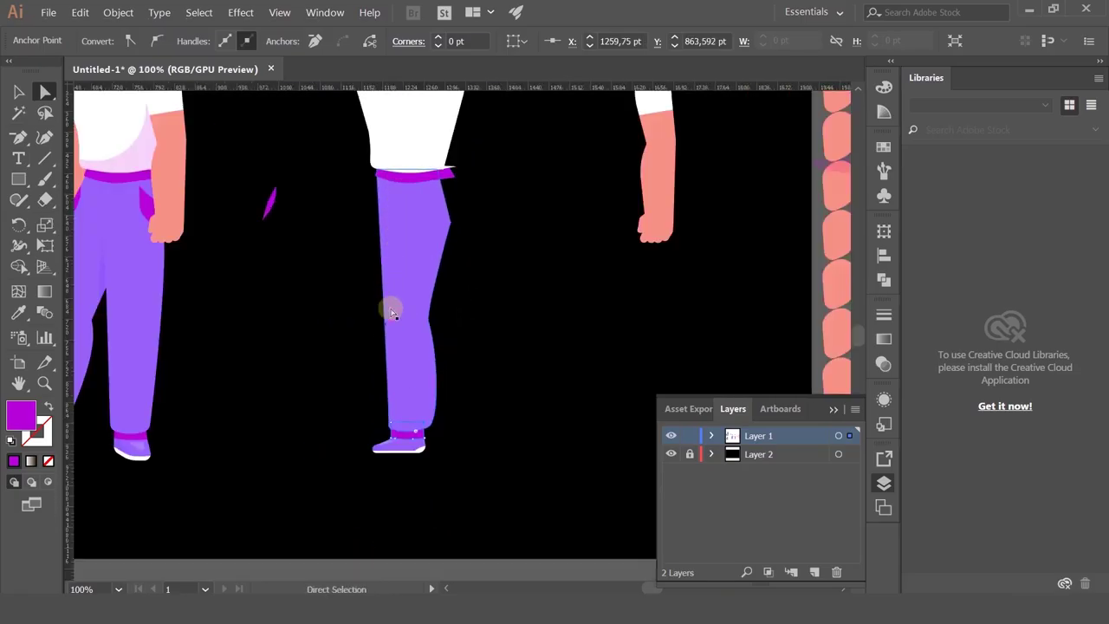
key(minus)
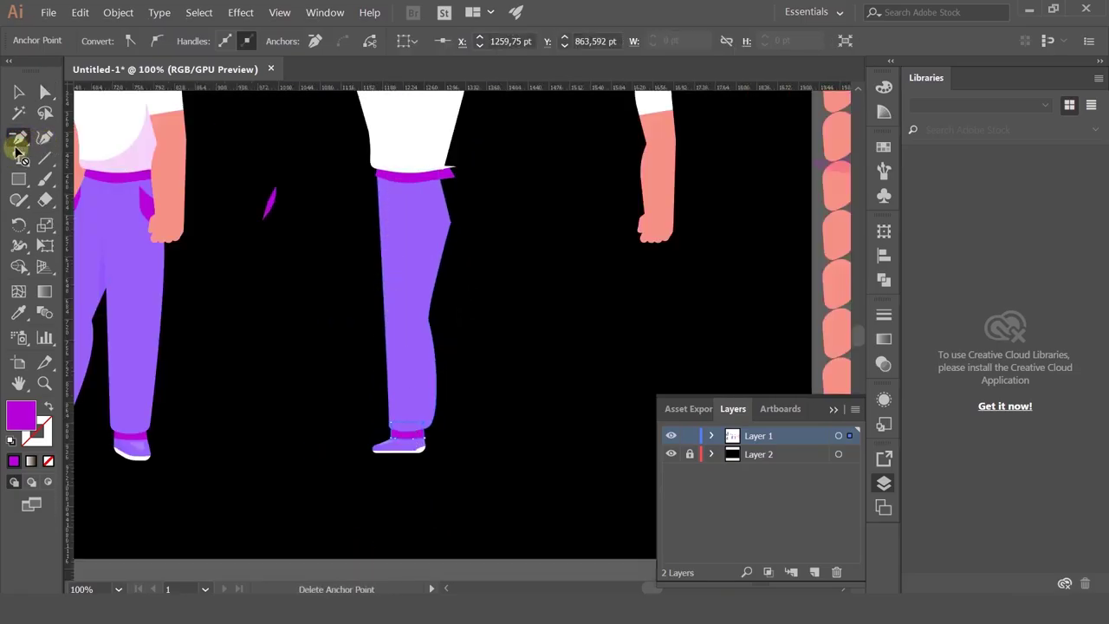
drag(21, 145, 83, 139)
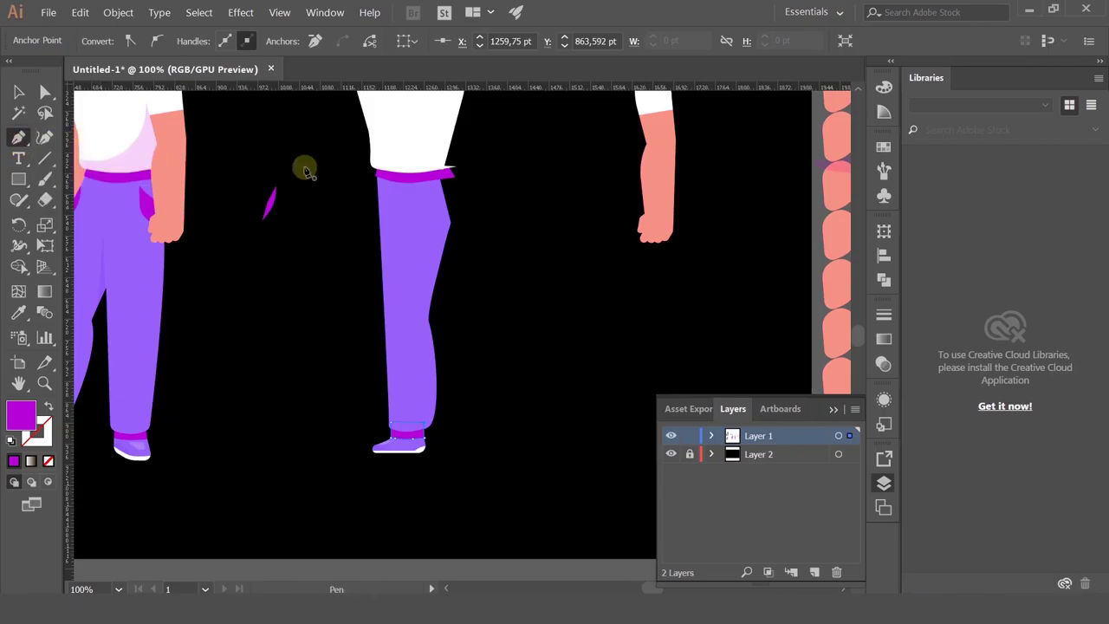
click(406, 196)
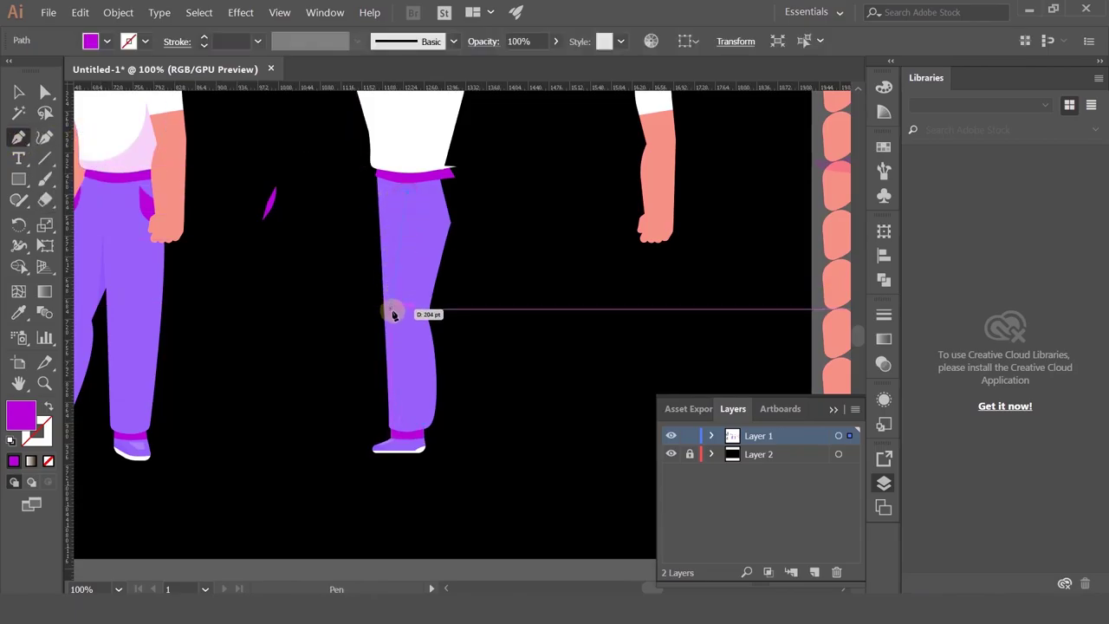
click(395, 323)
click(405, 430)
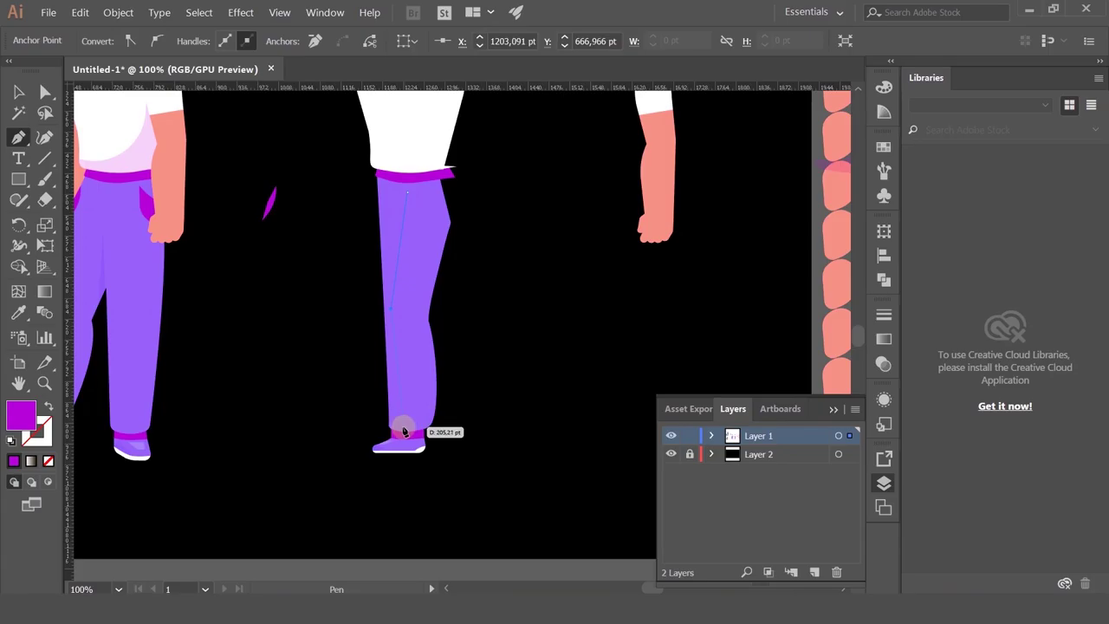
key(ctrl+z)
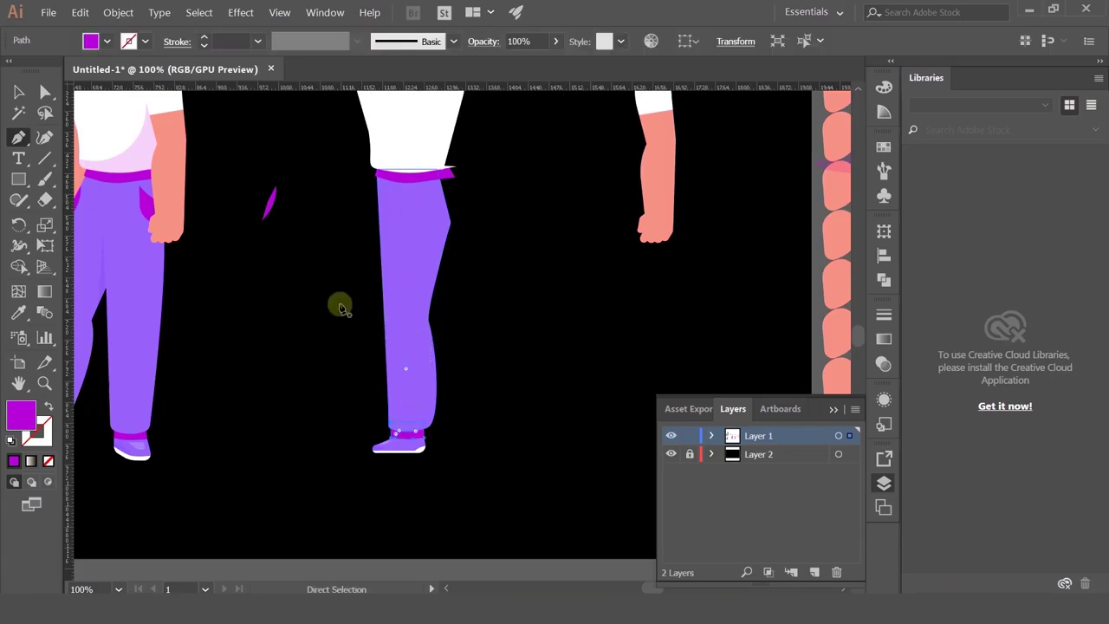
ctrl+click(340, 308)
- Add an anchor point at knee height on the leg's left edge, shift it left to X 1186 pt, and adjust its curve
drag(47, 93, 87, 109)
click(383, 333)
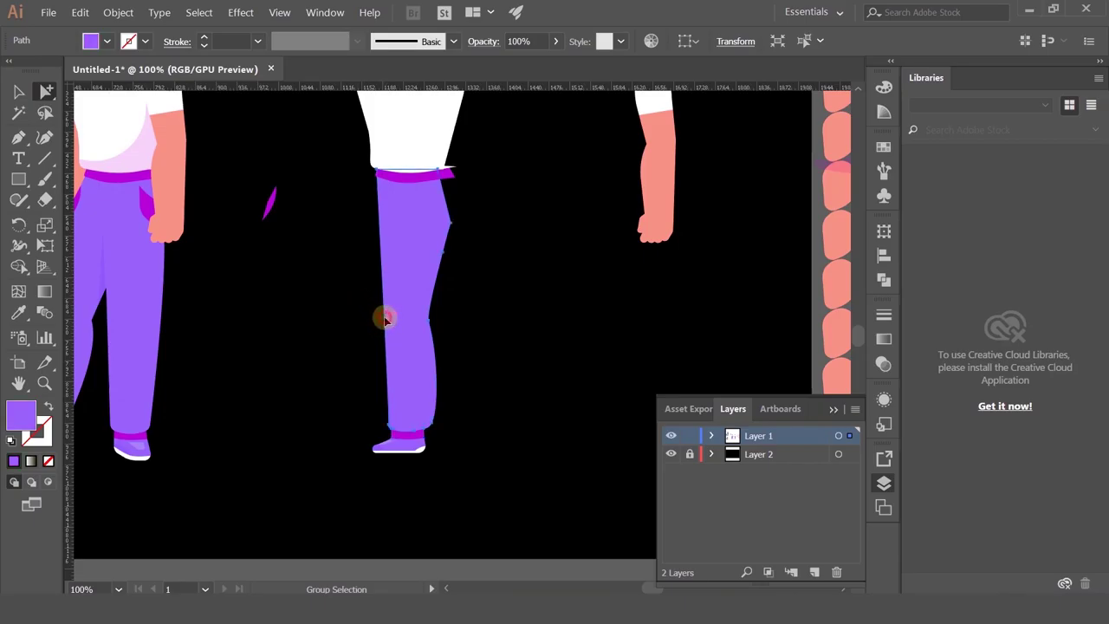
scroll(385, 319, up, 3)
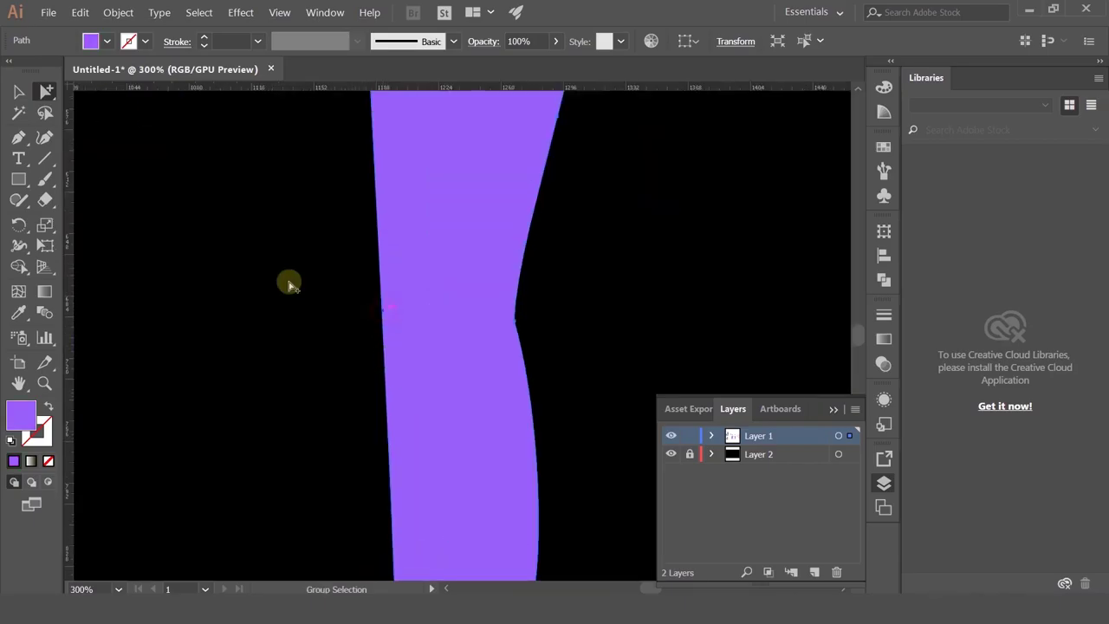
drag(18, 136, 75, 157)
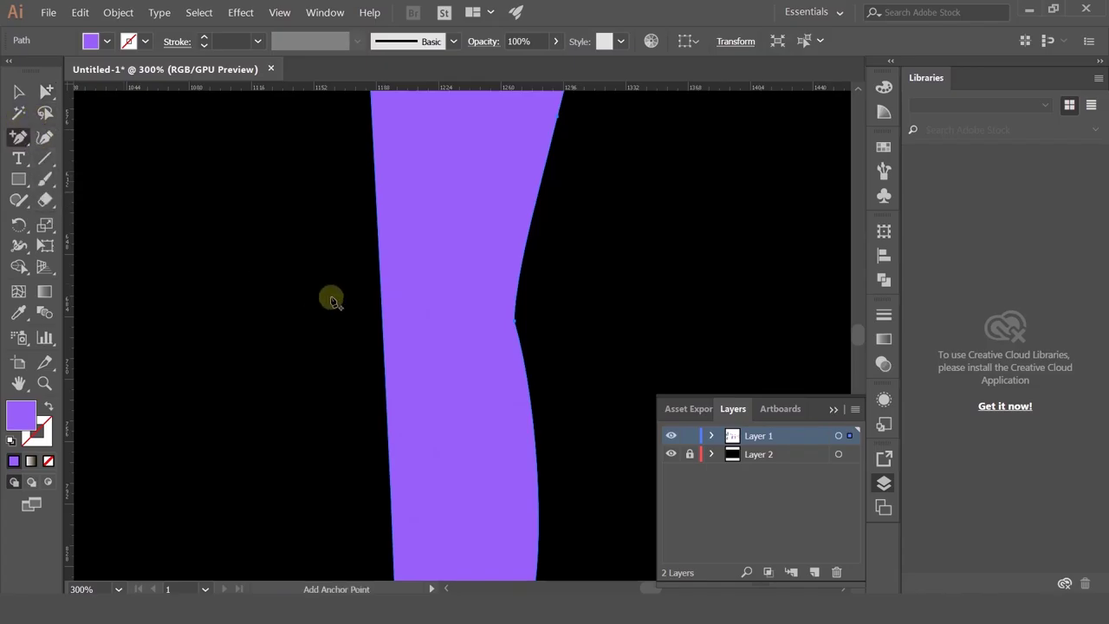
click(384, 315)
drag(45, 91, 107, 93)
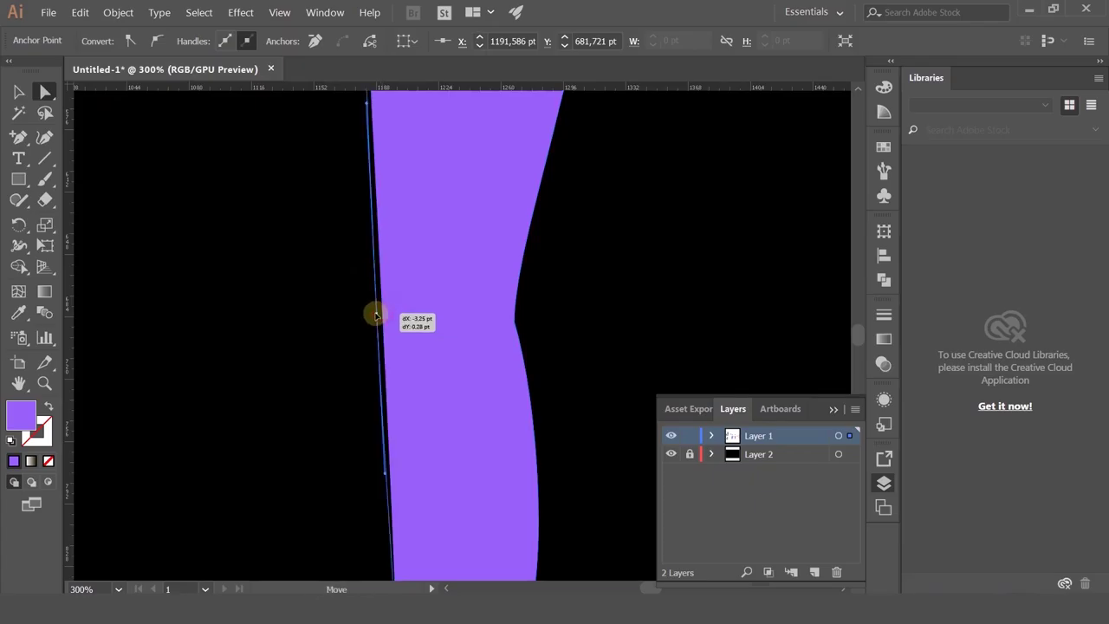
scroll(386, 315, down, 3)
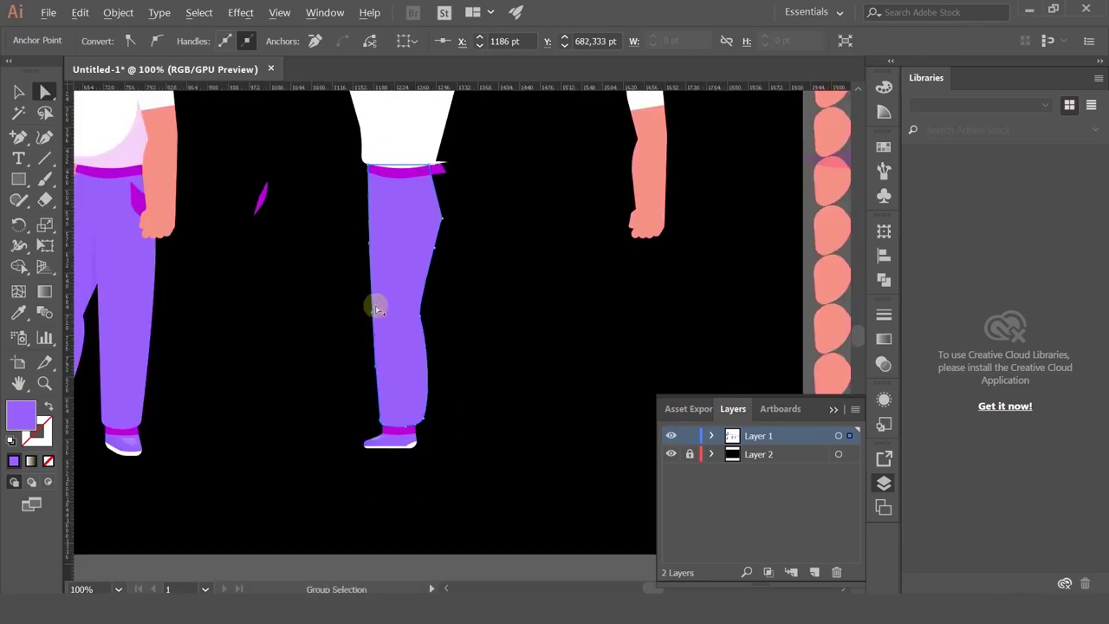
scroll(382, 308, up, 1)
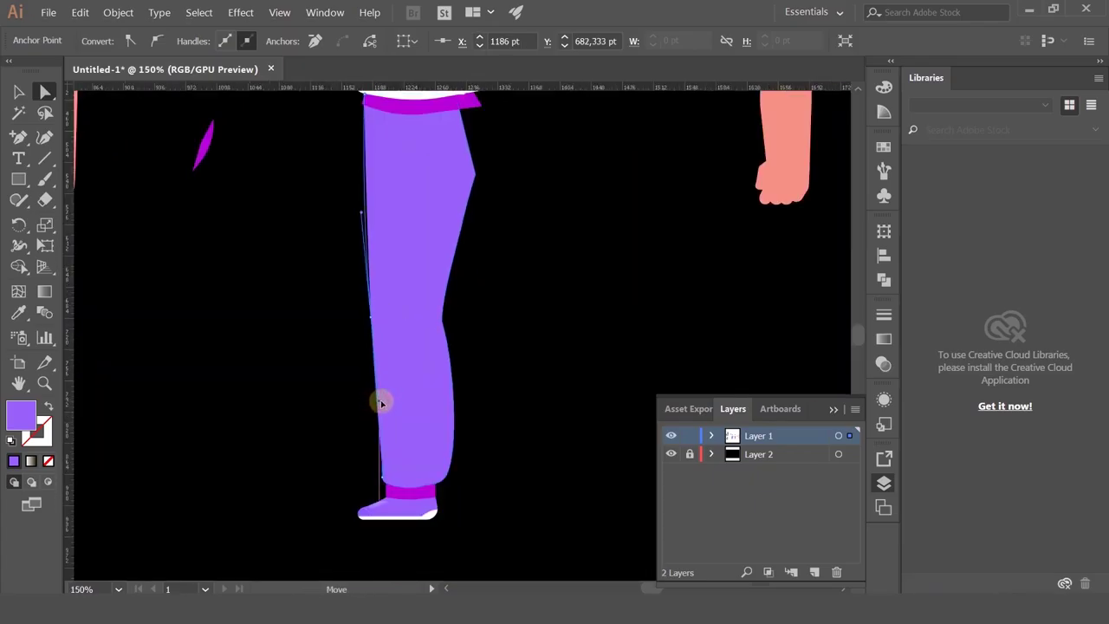
click(525, 299)
- Shift the lower-left corner of the cuff and the adjoining shoe anchor point slightly right to narrow the ankle
drag(477, 315, 454, 255)
scroll(390, 442, up, 4)
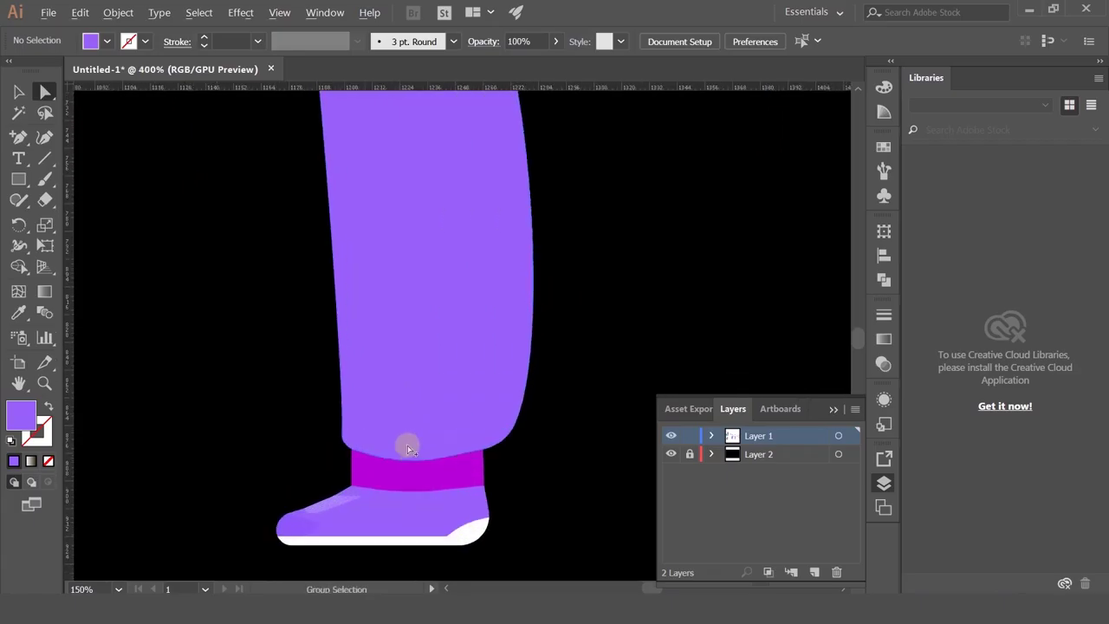
click(412, 444)
scroll(414, 441, down, 4)
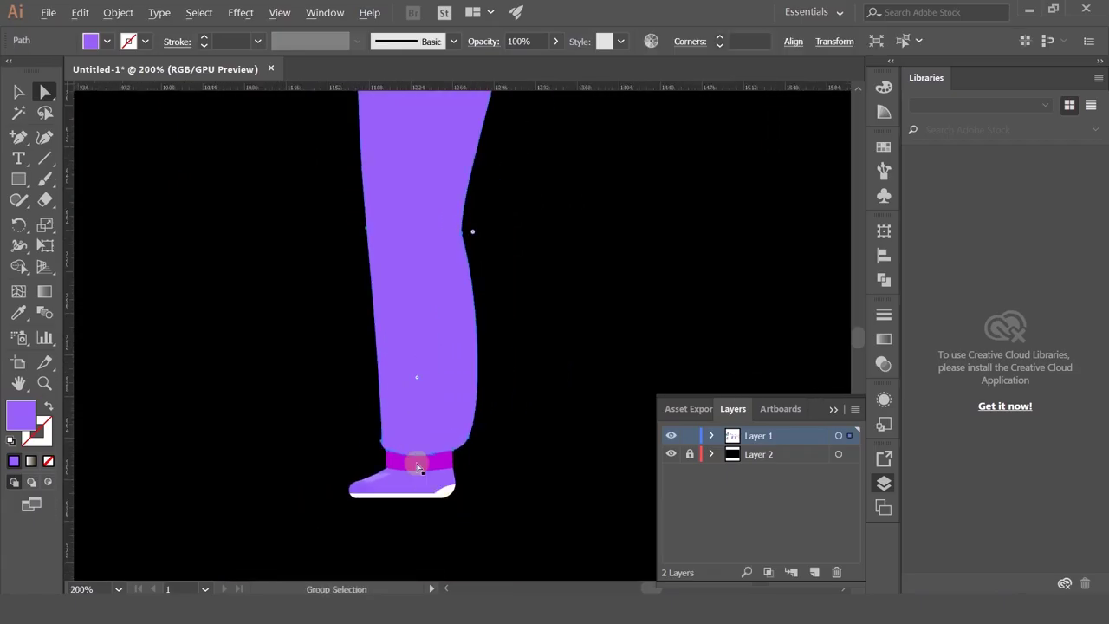
scroll(395, 477, up, 4)
click(329, 494)
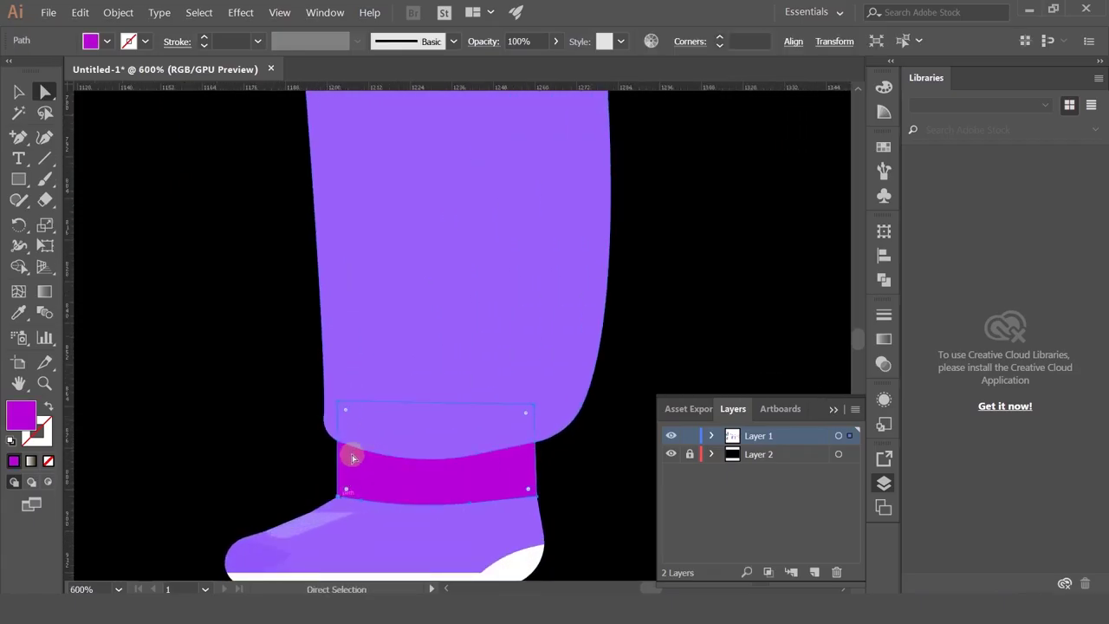
scroll(343, 403, down, 4)
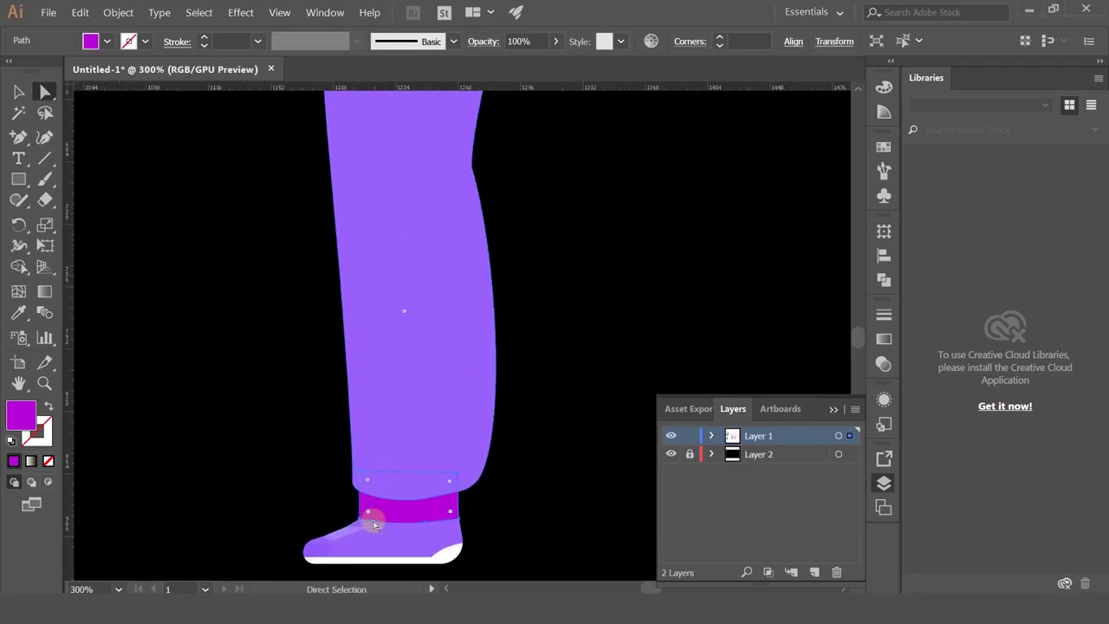
scroll(356, 515, up, 5)
click(347, 518)
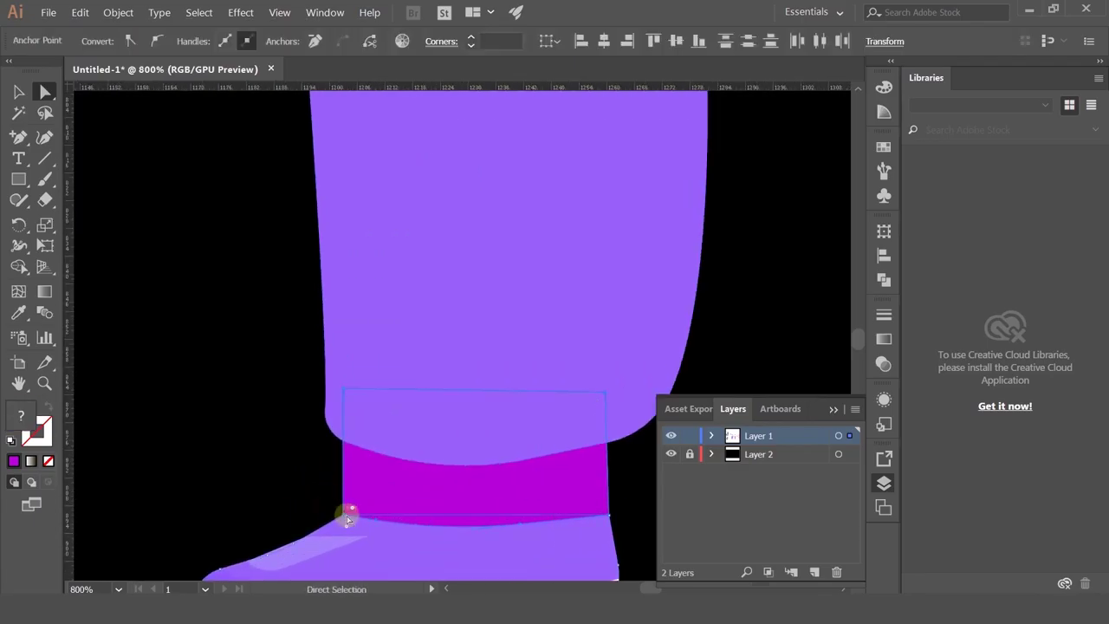
drag(346, 521, 357, 517)
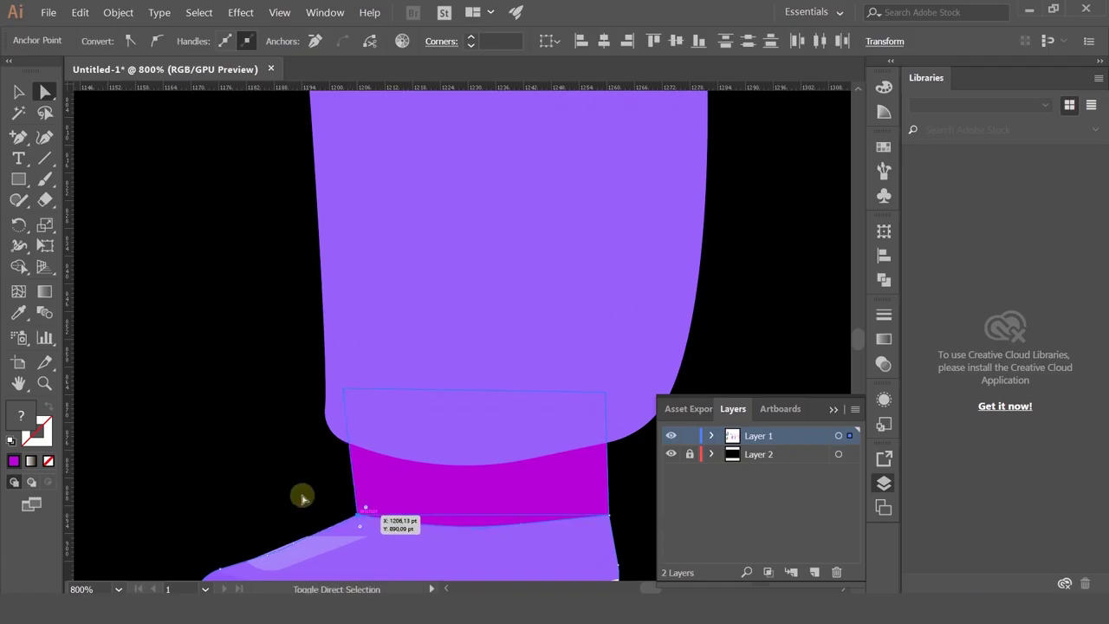
click(303, 497)
scroll(302, 497, down, 3)
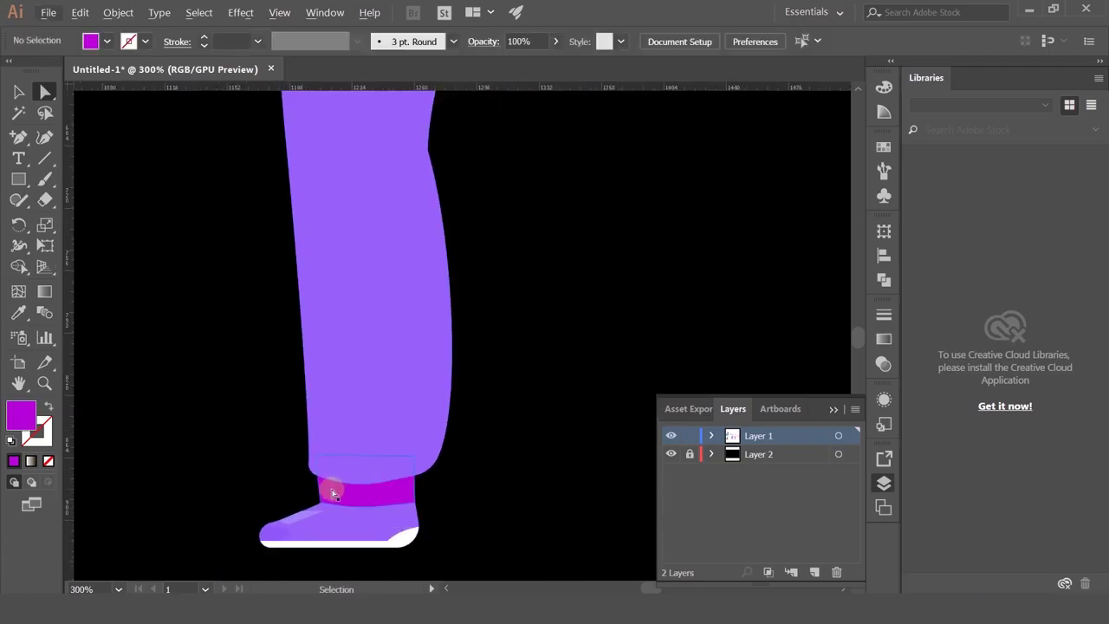
- Stretch the magenta cuff's upper-left anchor point up to about X 1192 pt, Y 664 pt over the trouser leg's area
click(328, 485)
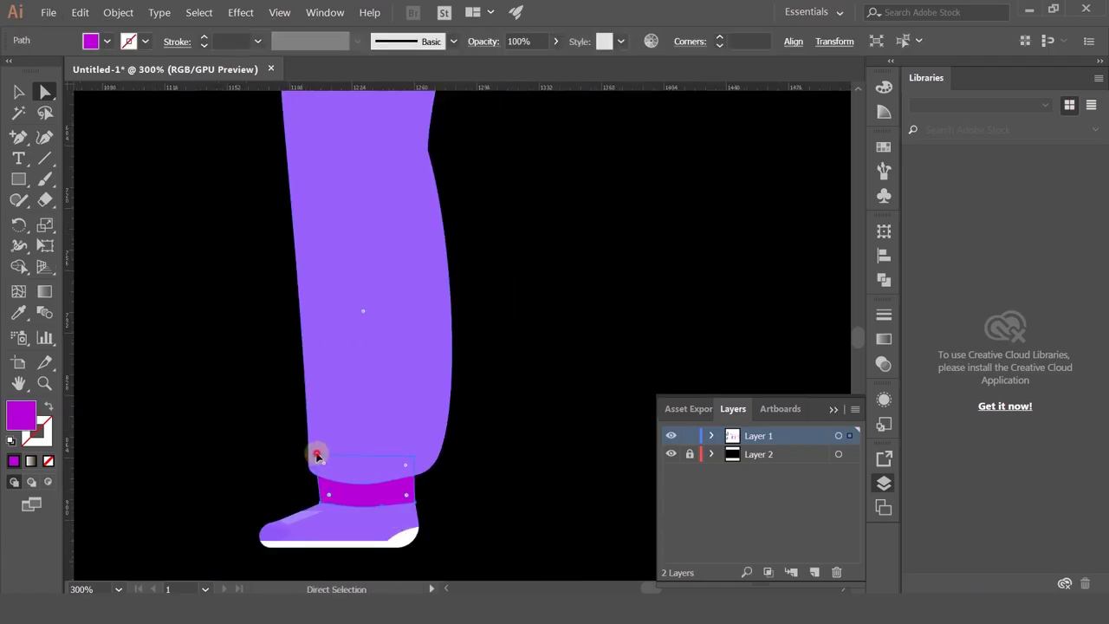
drag(318, 456, 297, 113)
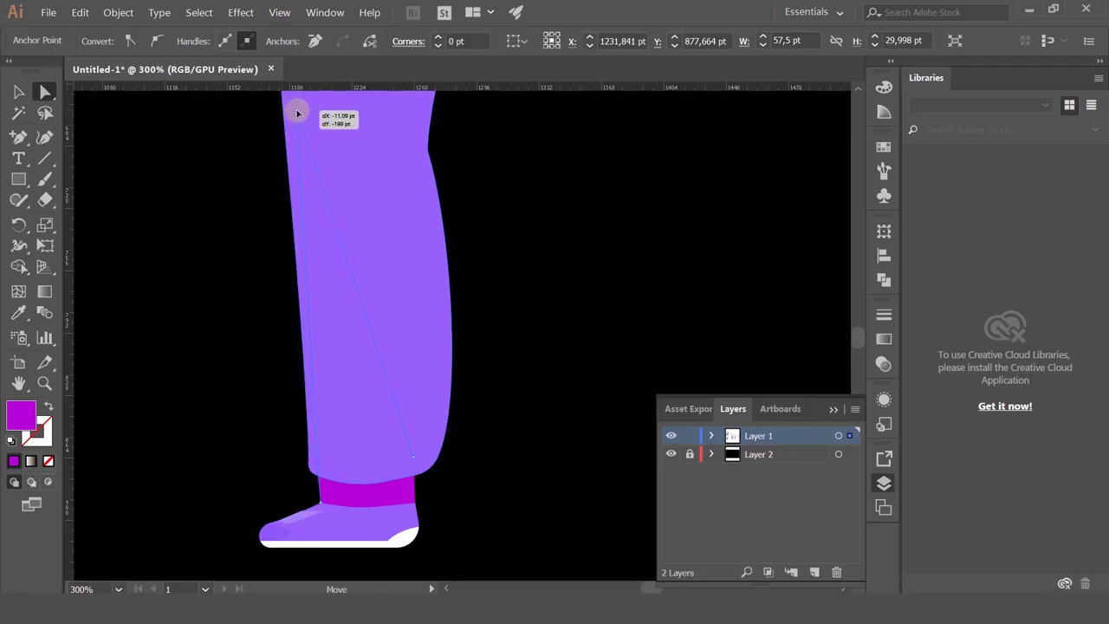
drag(371, 349, 431, 465)
scroll(555, 382, down, 2)
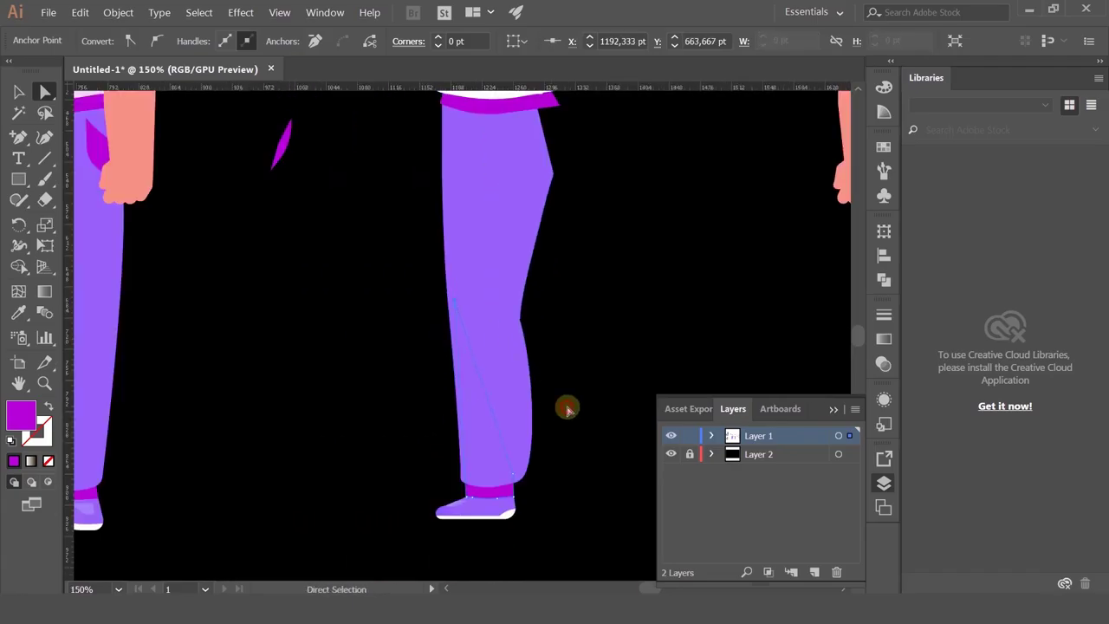
click(569, 397)
- Try to round the seat corner on the trousers' back edge with a radius of about 227 pt
drag(571, 398, 496, 316)
drag(404, 343, 418, 387)
drag(418, 277, 440, 346)
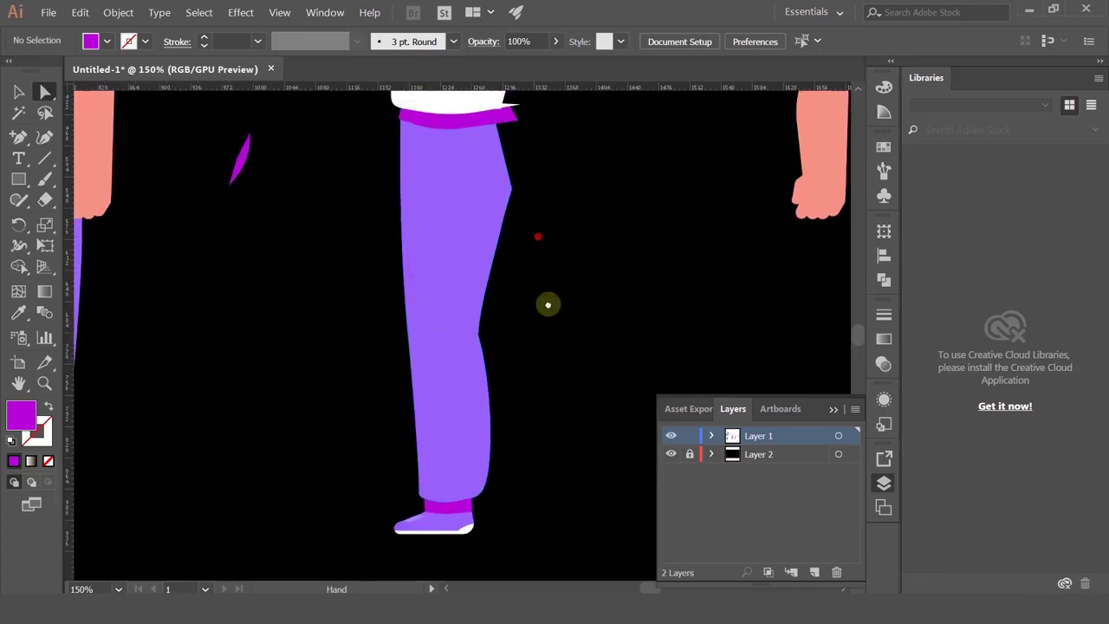
scroll(548, 304, up, 7)
scroll(547, 304, left, 2)
click(531, 342)
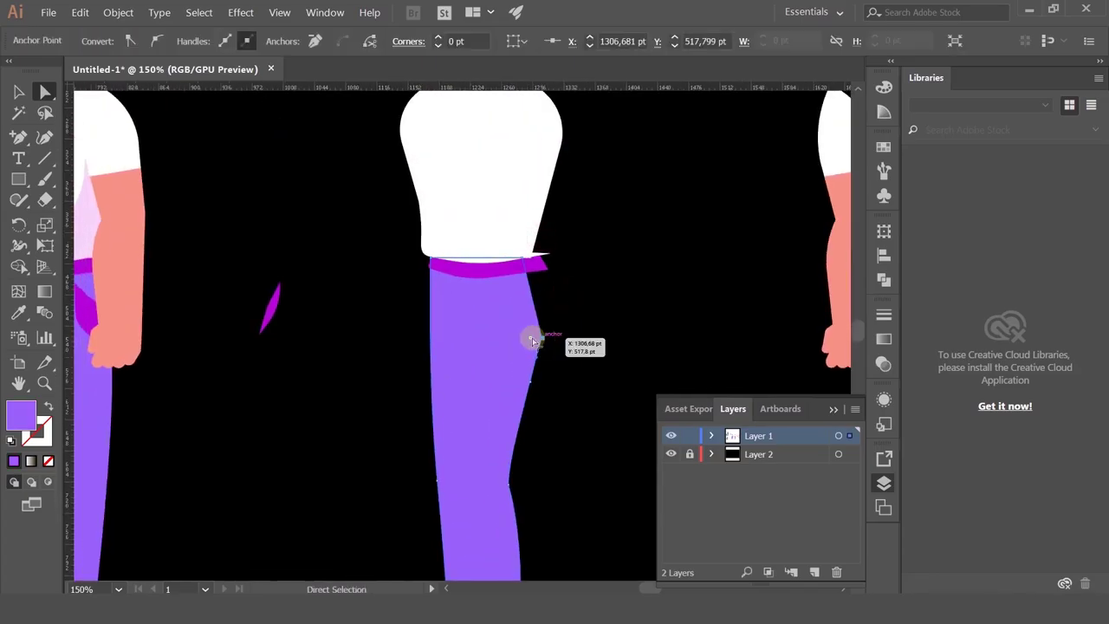
drag(532, 338, 310, 440)
scroll(595, 317, down, 1)
scroll(597, 319, down, 2)
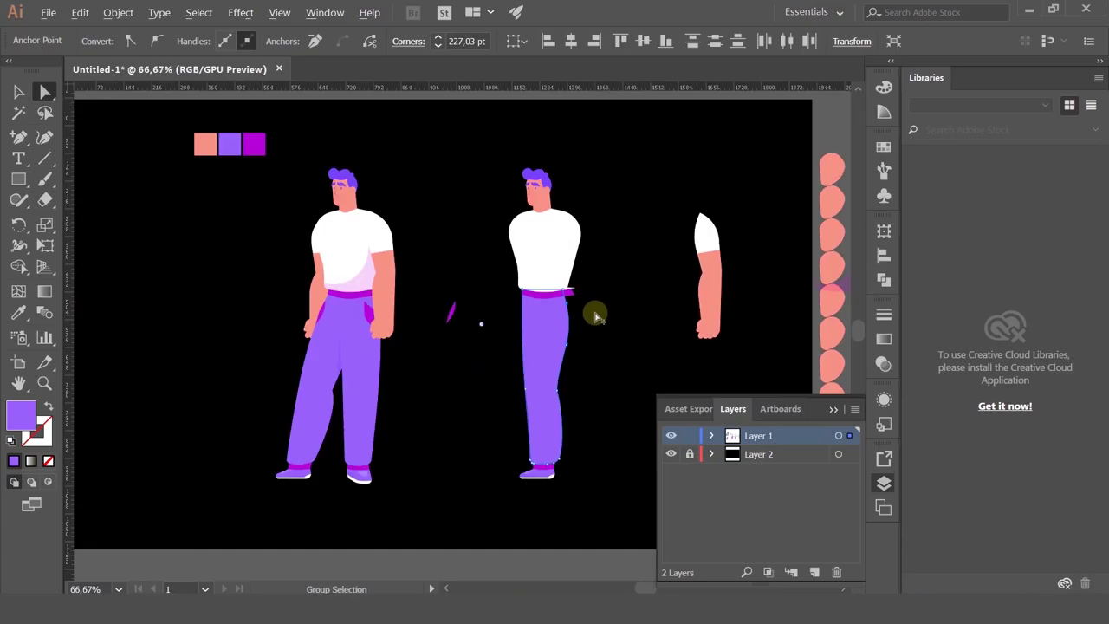
- Shift the seat anchor point on the trousers' back edge outward and up to X 1314 pt, Y 508 pt
scroll(595, 314, up, 1)
scroll(584, 322, up, 3)
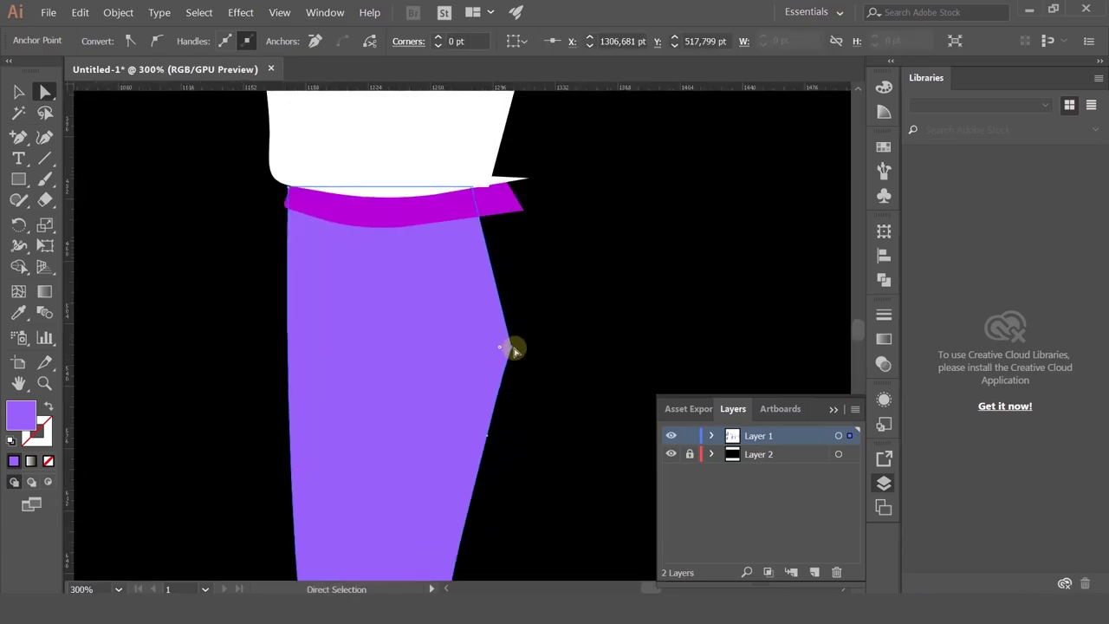
click(515, 340)
click(516, 347)
drag(512, 349, 524, 331)
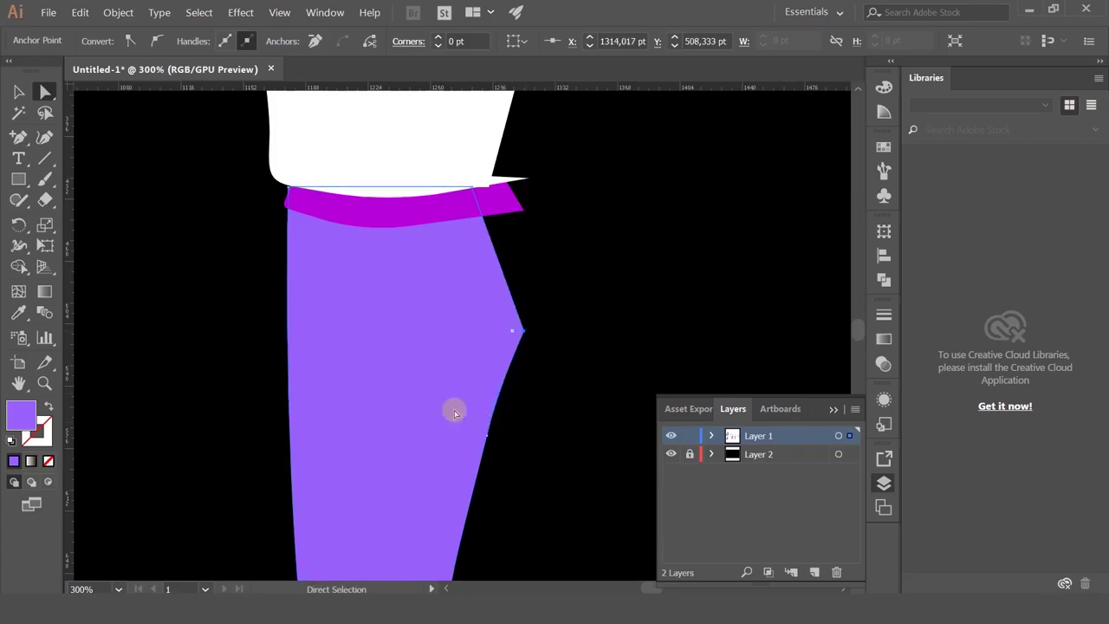
- Convert the anchor point below the seat to a sharp corner and round the seat corner into a smooth curve
drag(18, 137, 60, 200)
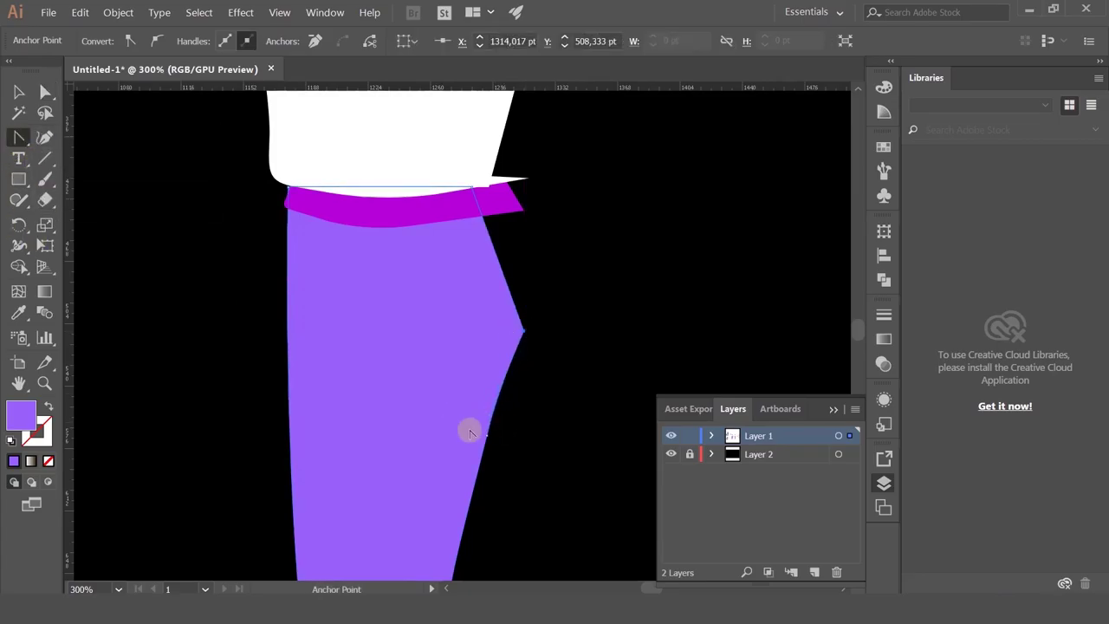
click(487, 435)
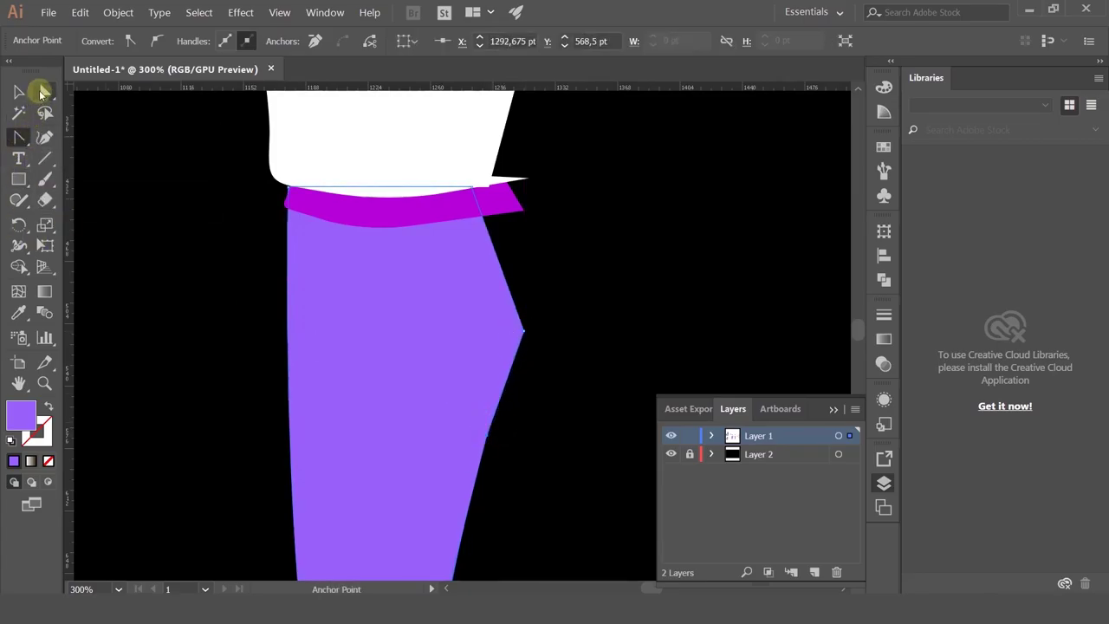
click(45, 92)
drag(512, 331, 287, 430)
click(582, 292)
scroll(582, 292, down, 2)
scroll(583, 295, down, 2)
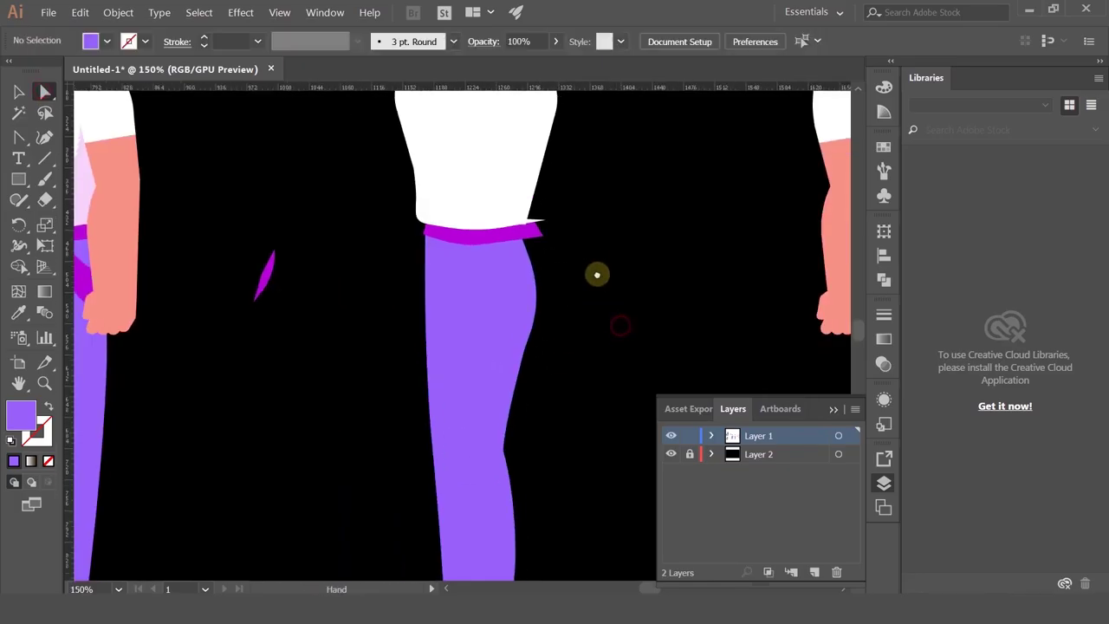
- Try narrowing the topmost white torso shape from both sides, undo that, and delete the shape
click(19, 92)
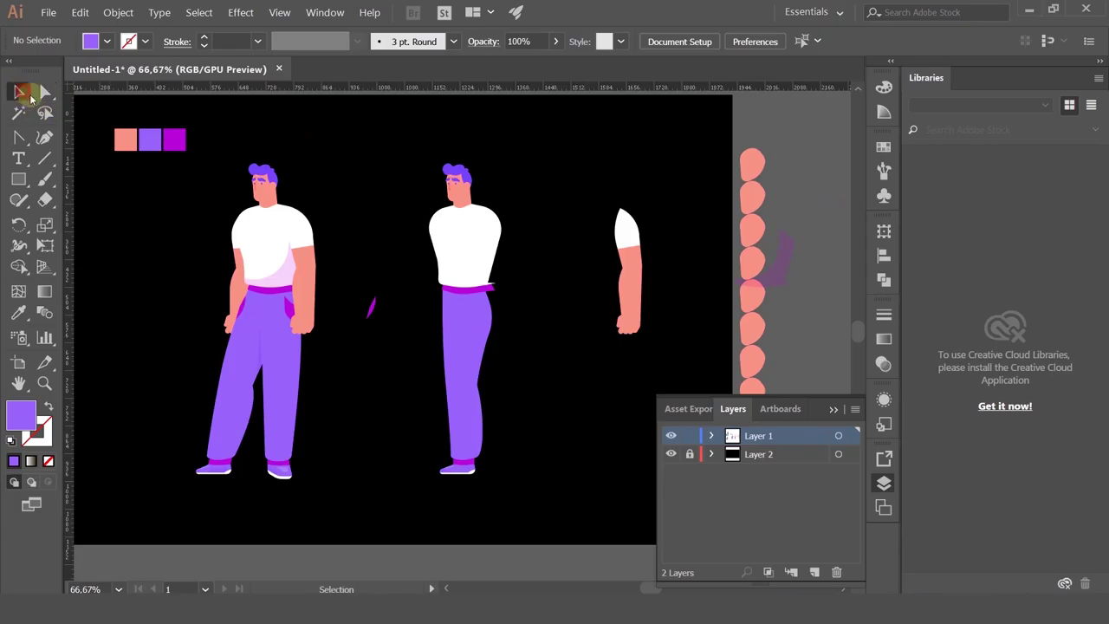
scroll(536, 252, up, 2)
click(369, 208)
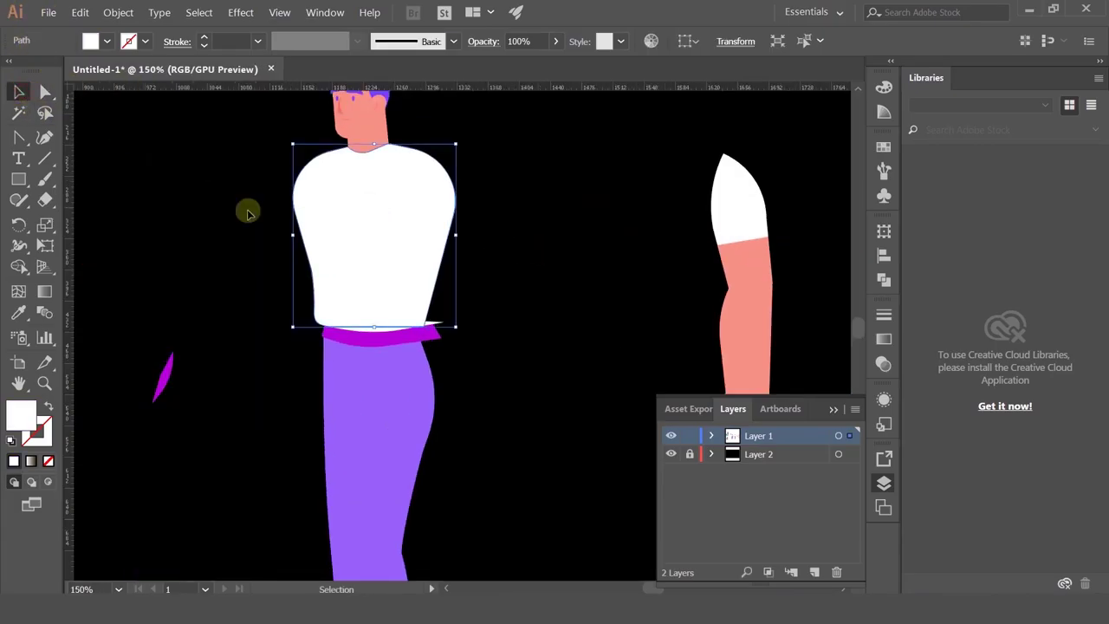
drag(401, 187, 419, 272)
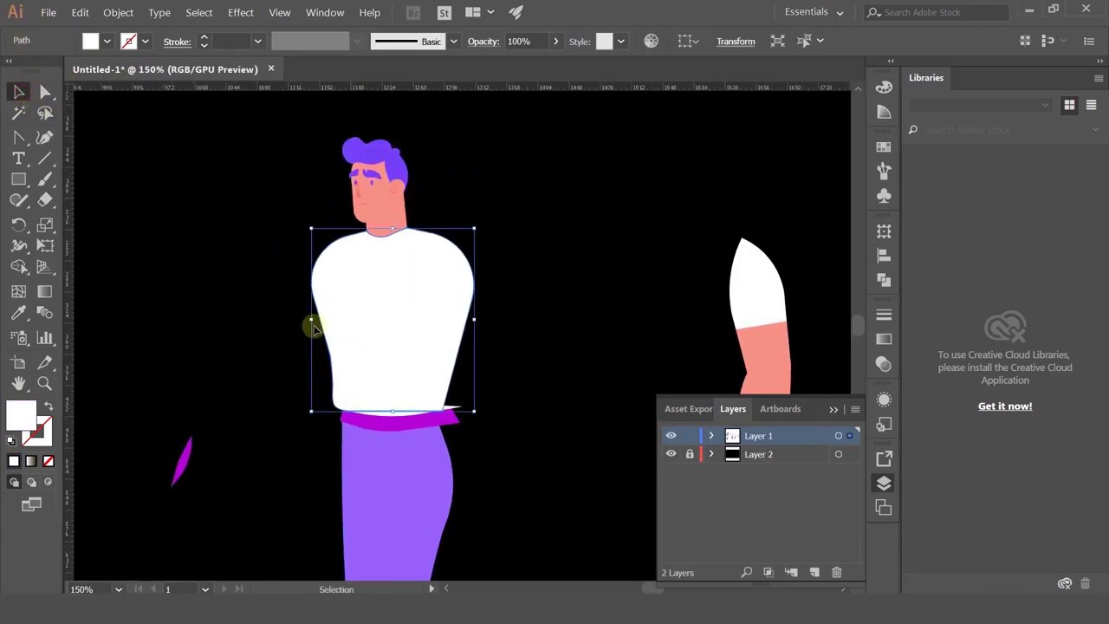
drag(311, 320, 321, 320)
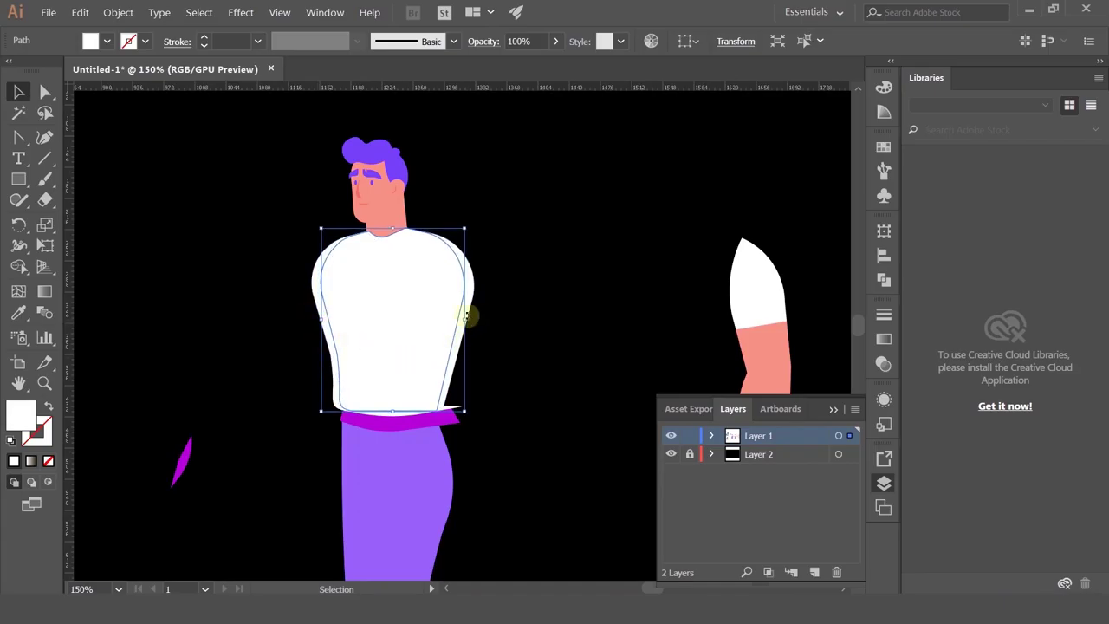
key(ctrl+z)
key(Delete)
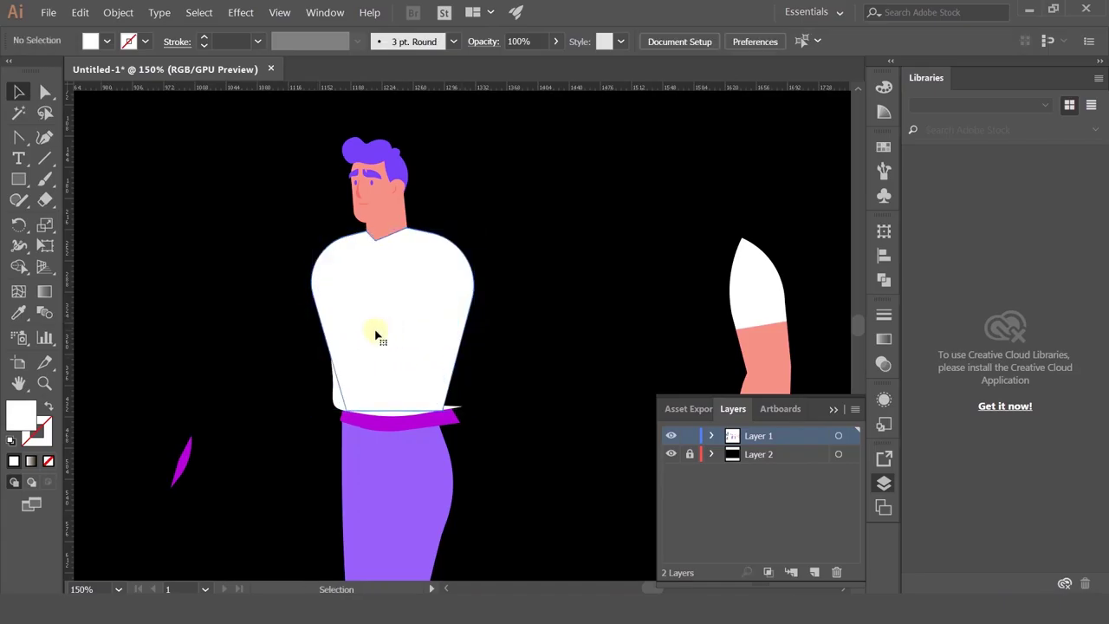
- Try to narrow the remaining white torso shape with the angular neckline from both sides
click(376, 333)
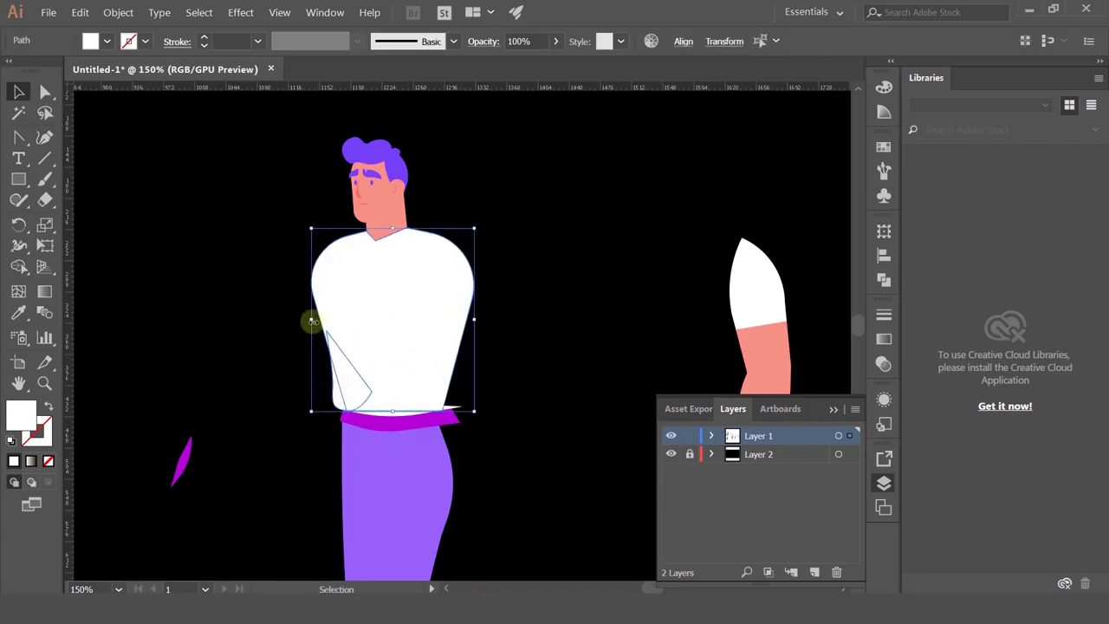
drag(311, 321, 322, 325)
key(ctrl+z)
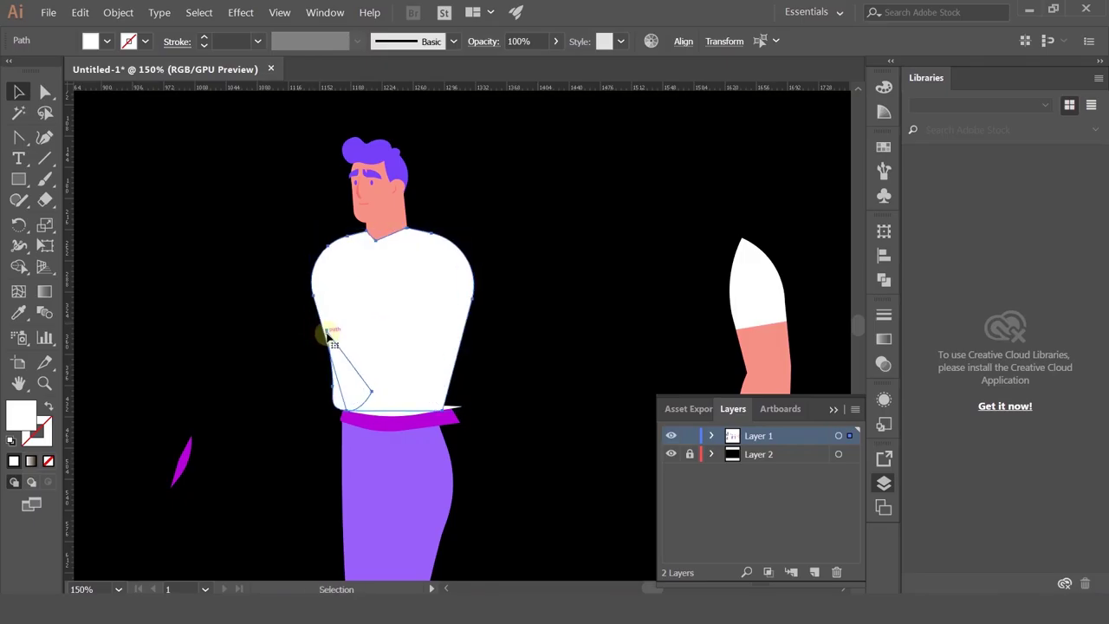
- Move the remaining white torso shape aside, into the empty space between the figure and the separate arm
scroll(379, 321, down, 1)
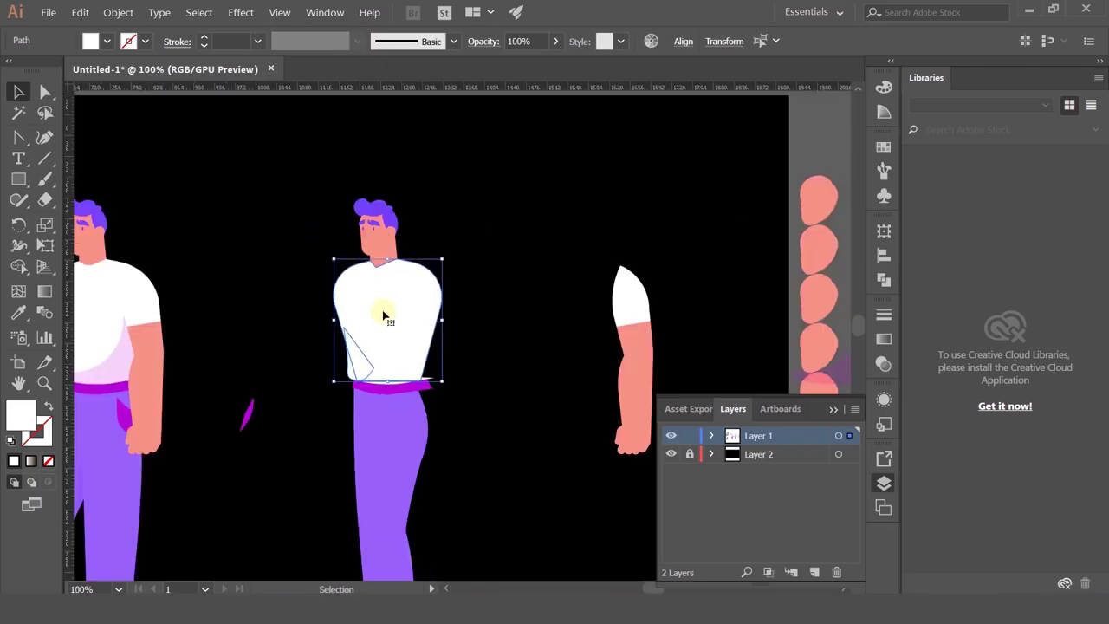
drag(384, 314, 517, 326)
click(448, 237)
scroll(425, 297, up, 1)
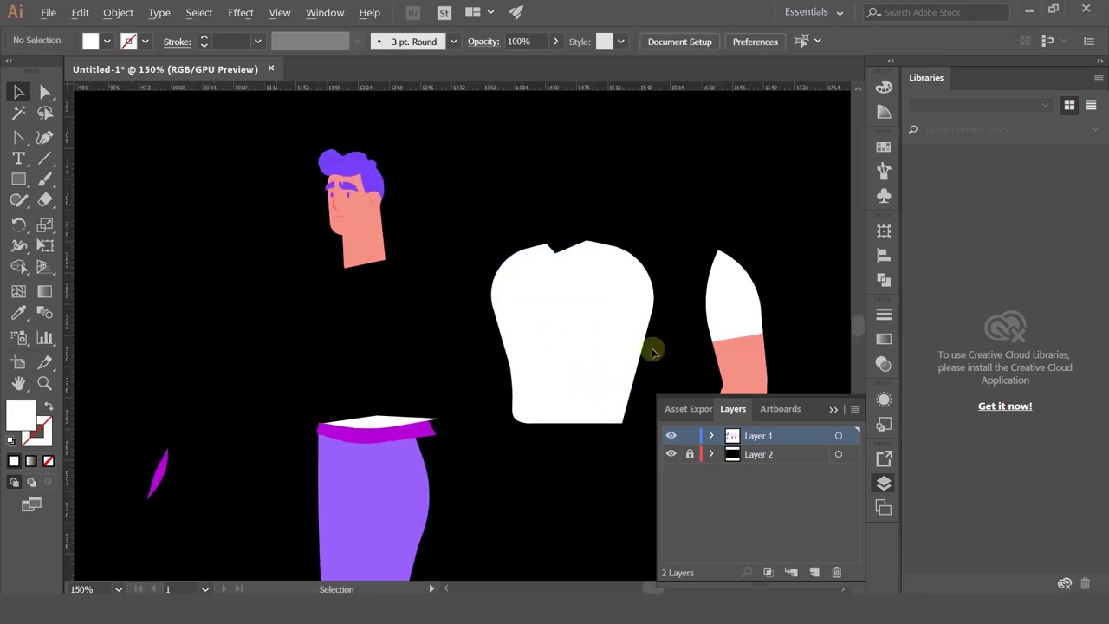
- Add two horizontal guides across the neck, level with the separated torso's left neckline corner and its neckline notch
click(19, 137)
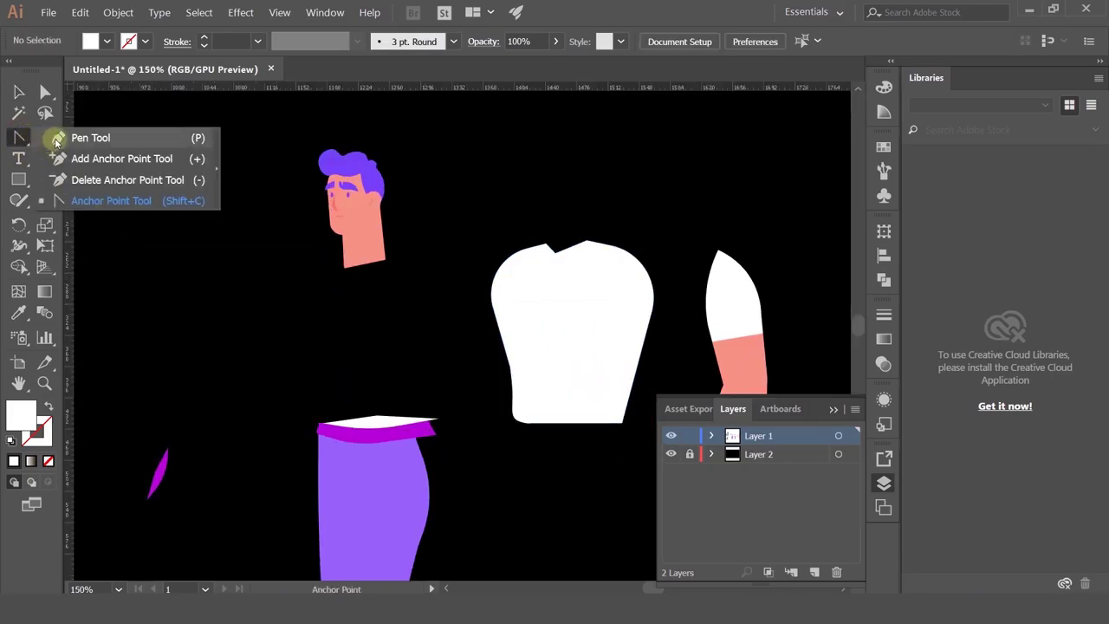
click(57, 139)
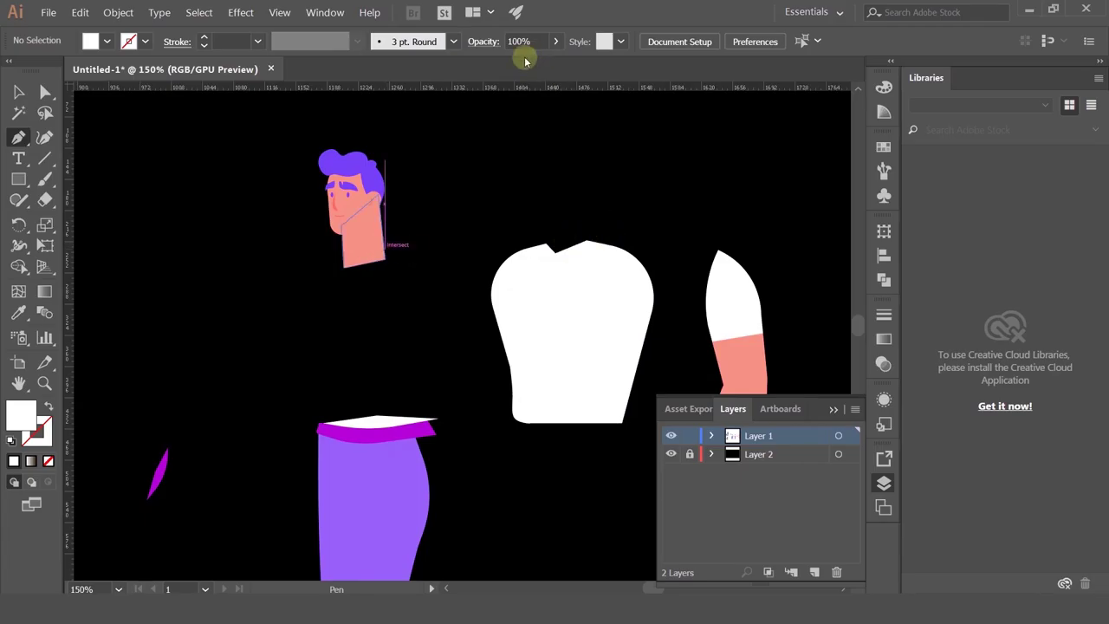
drag(508, 86, 548, 244)
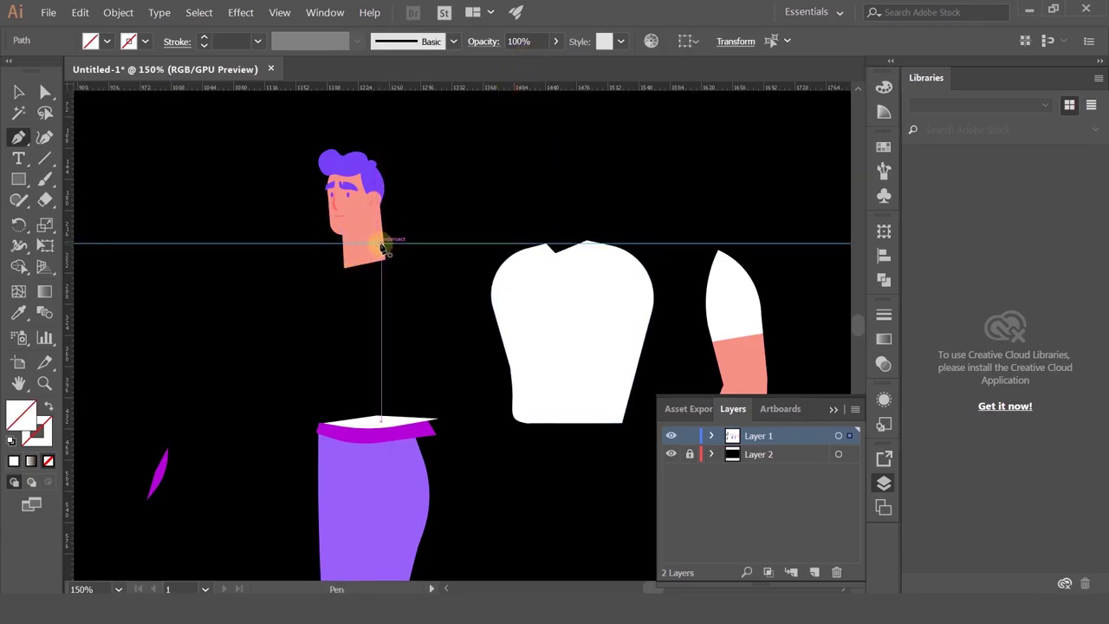
click(381, 245)
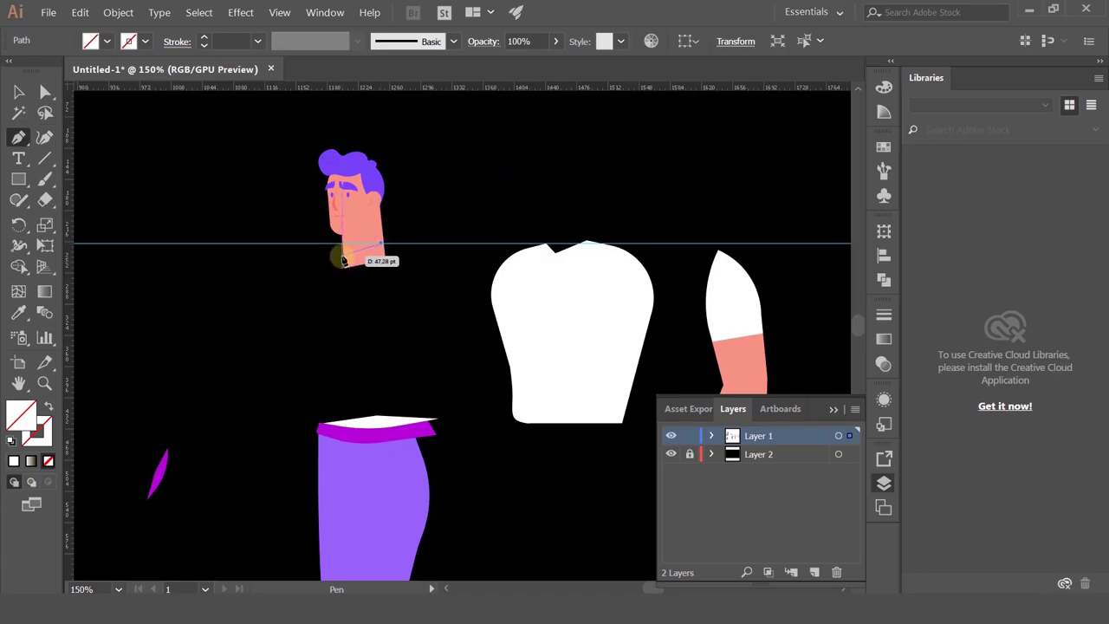
key(ctrl+z)
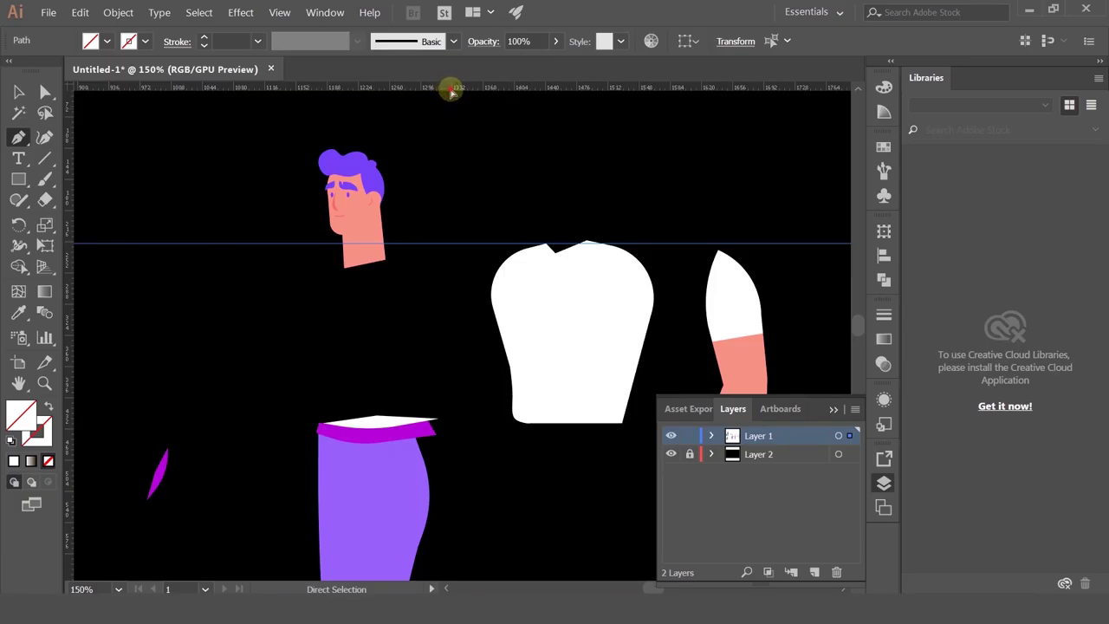
drag(450, 90, 556, 253)
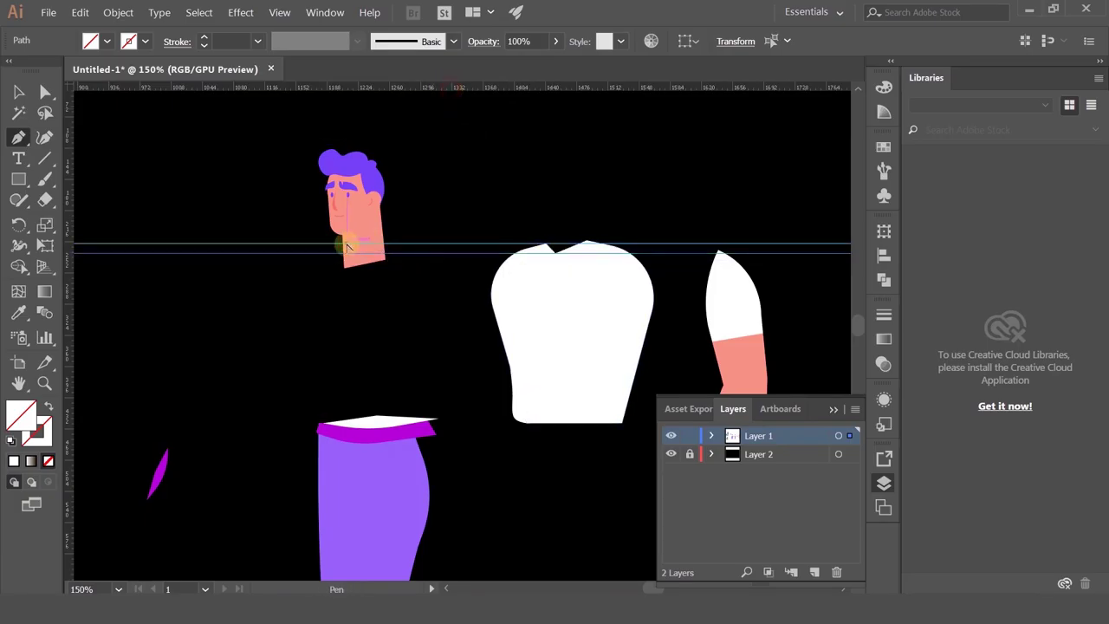
- Start a new torso outline with the Pen tool, slanting across the neck between the guides and running down the chest to the waistband's front
scroll(347, 249, up, 3)
click(445, 243)
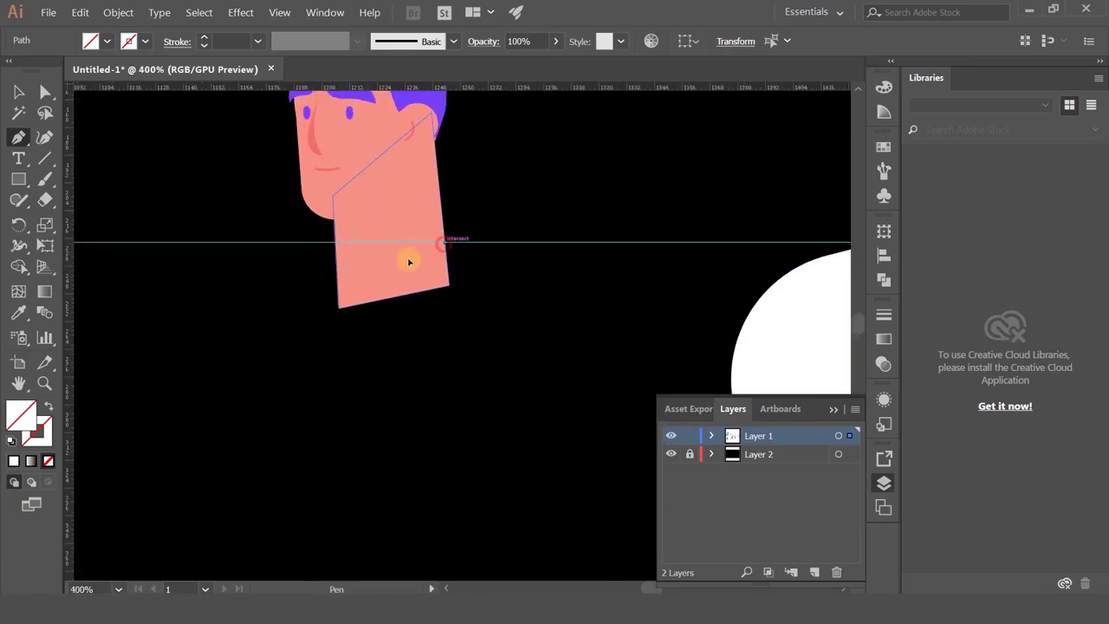
click(337, 269)
scroll(331, 270, down, 3)
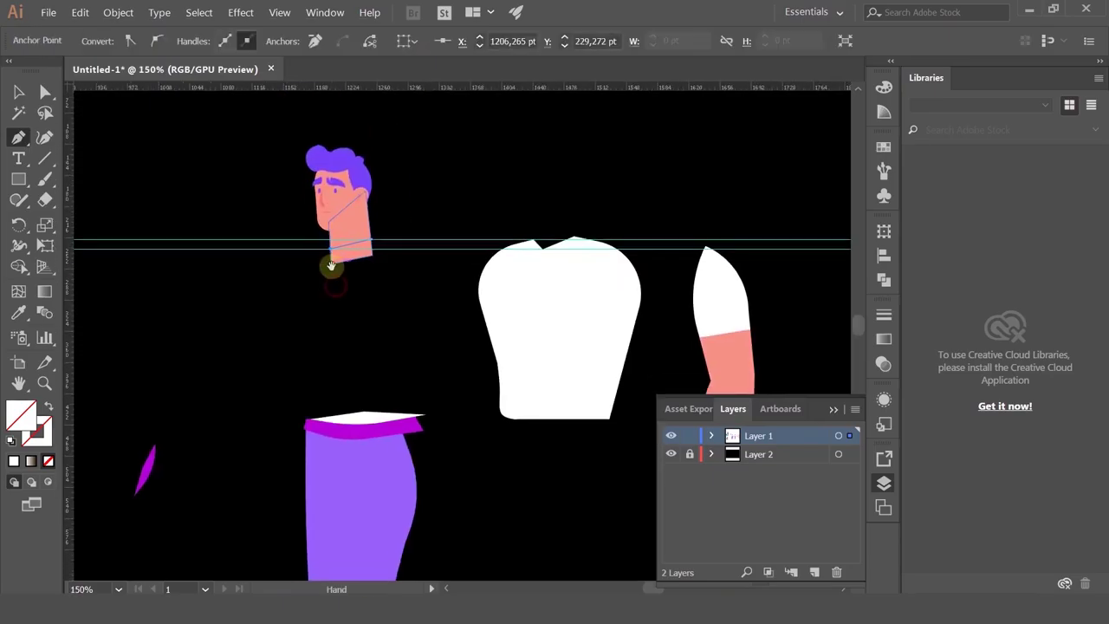
click(294, 296)
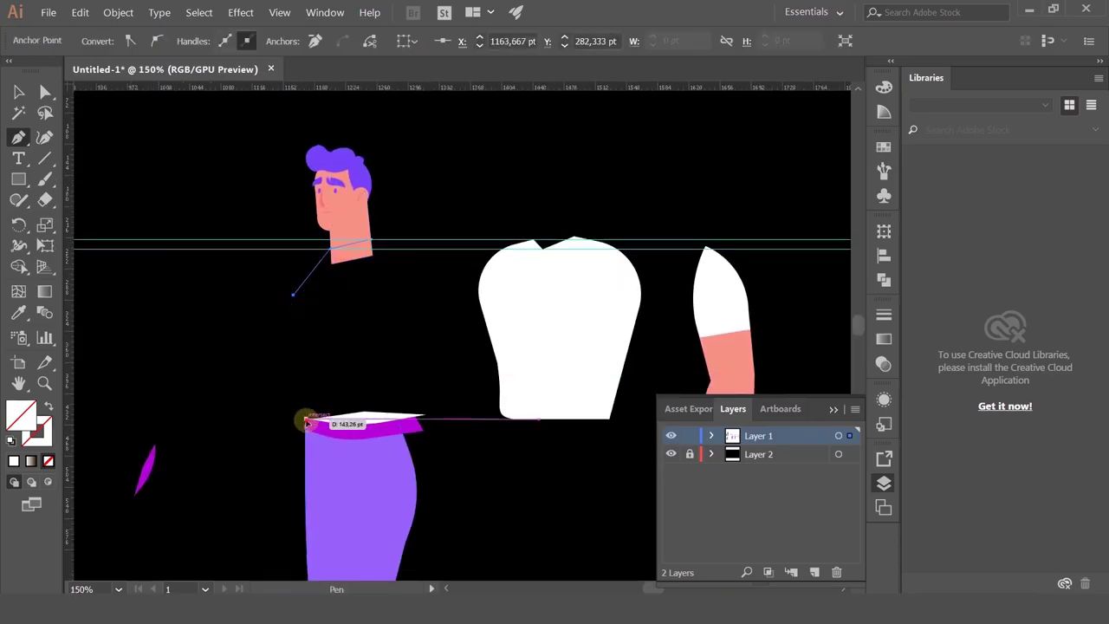
click(305, 420)
- Continue the torso outline along the waistband and up the back through the waist and shoulder, closing it at the back of the neck
click(352, 431)
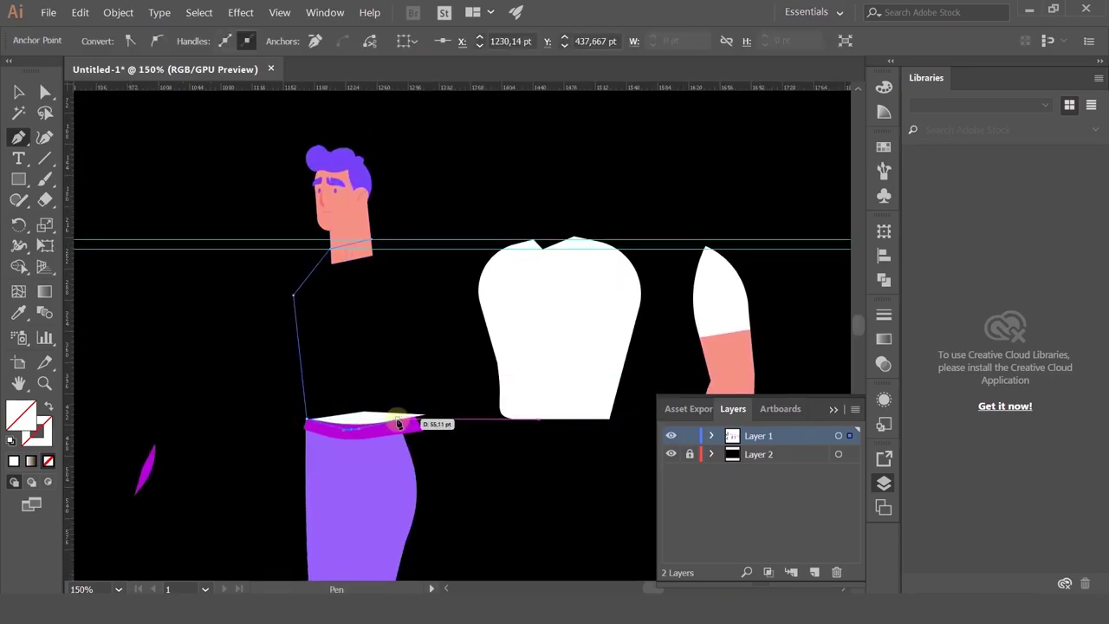
key(ctrl+z)
click(352, 432)
click(402, 420)
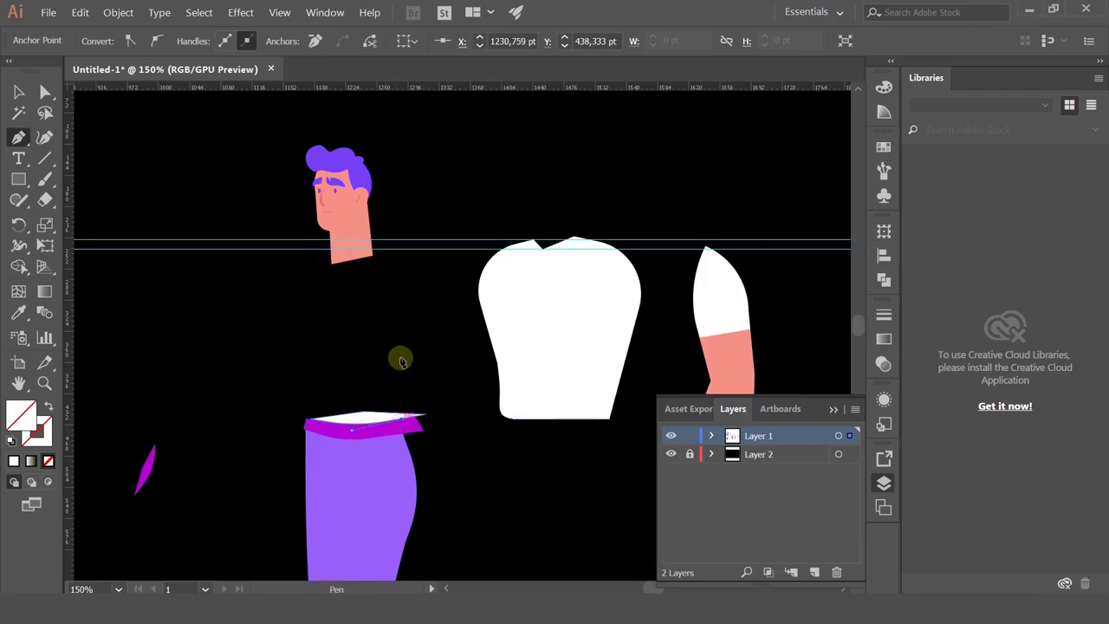
click(402, 352)
click(421, 278)
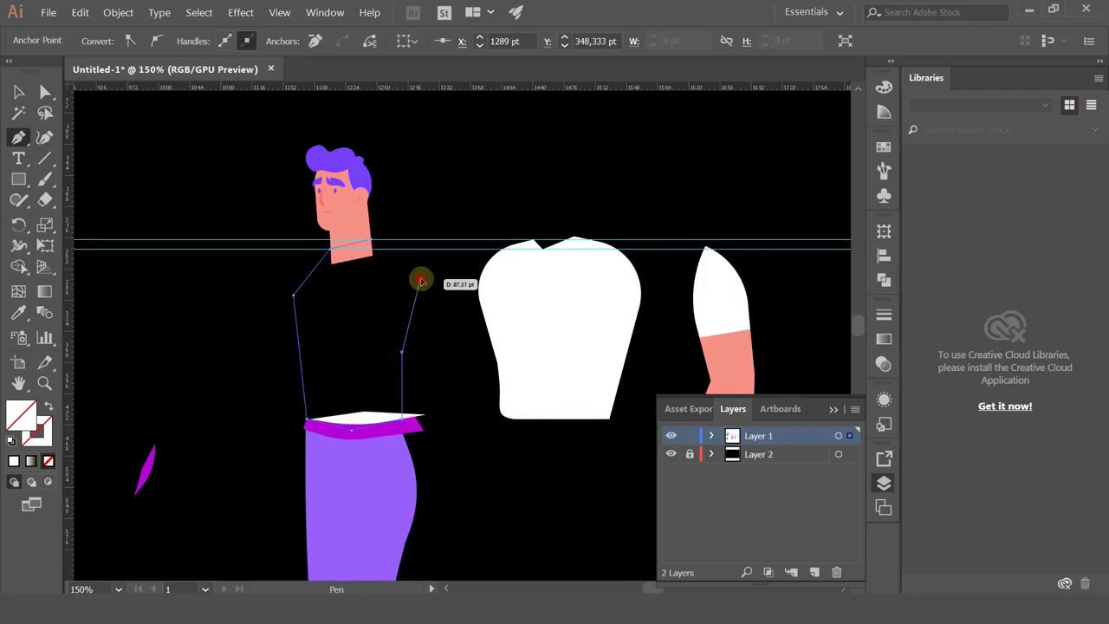
click(370, 237)
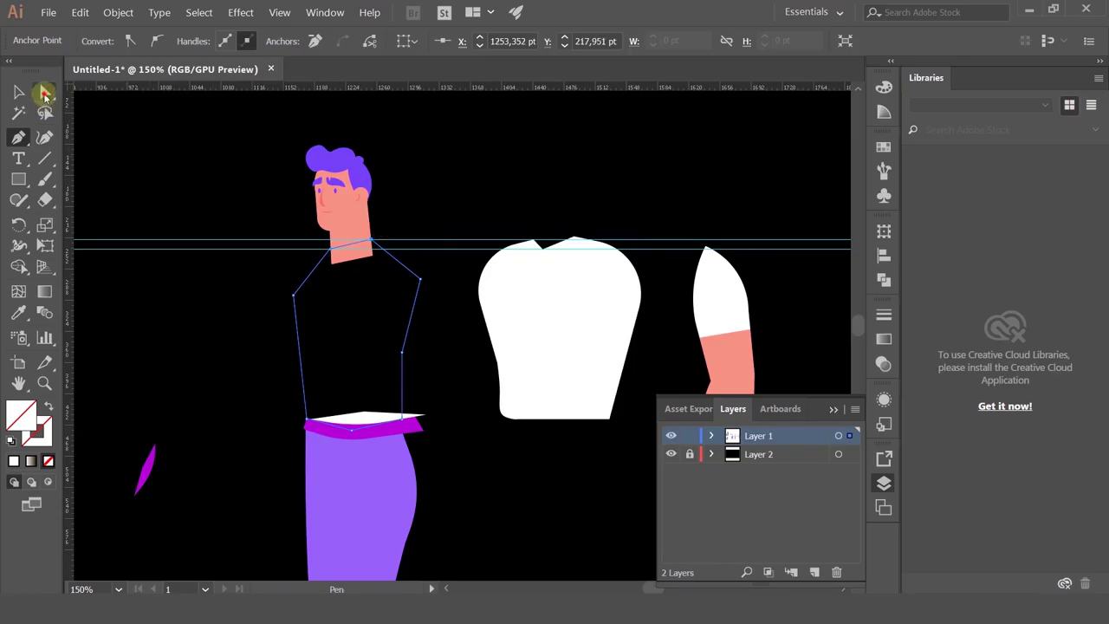
- Lower the chest anchor point to about X 1165 pt, Y 297 pt and fill the new torso with the old torso's white
click(45, 92)
drag(295, 296, 297, 308)
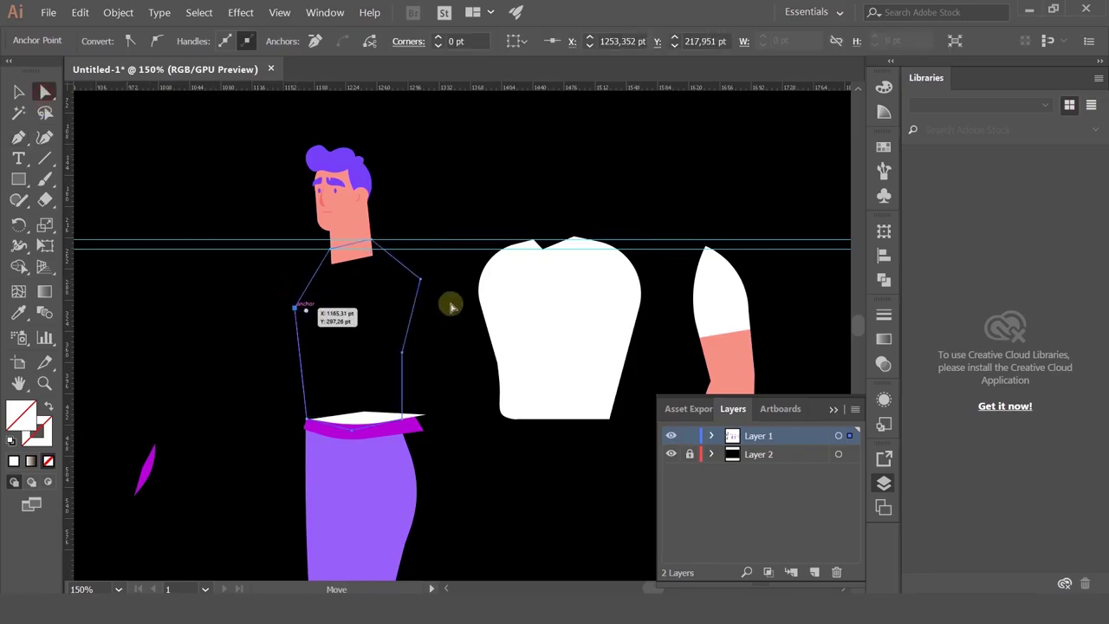
click(17, 309)
click(499, 284)
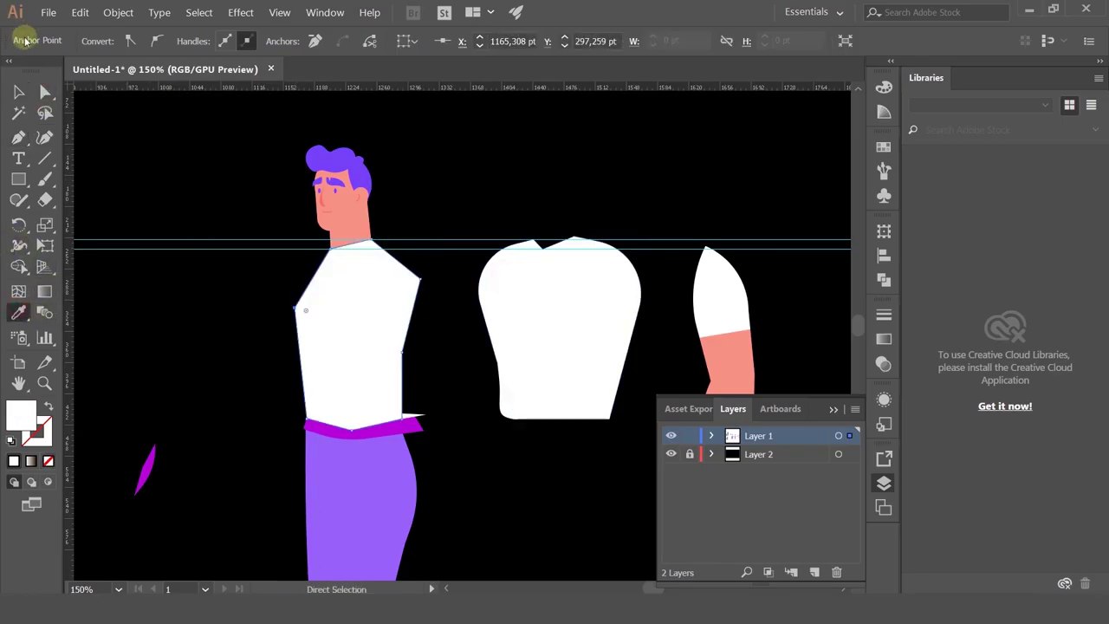
- Try rounding the new torso's back shoulder, back waist and chest corners into curves
click(46, 92)
click(405, 285)
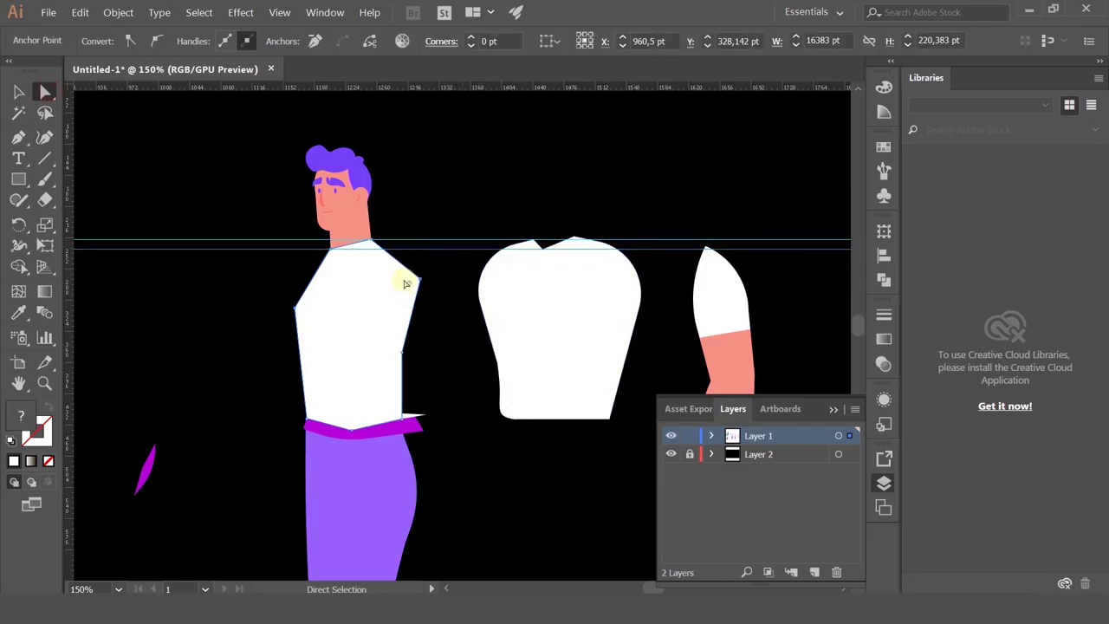
drag(439, 268, 438, 305)
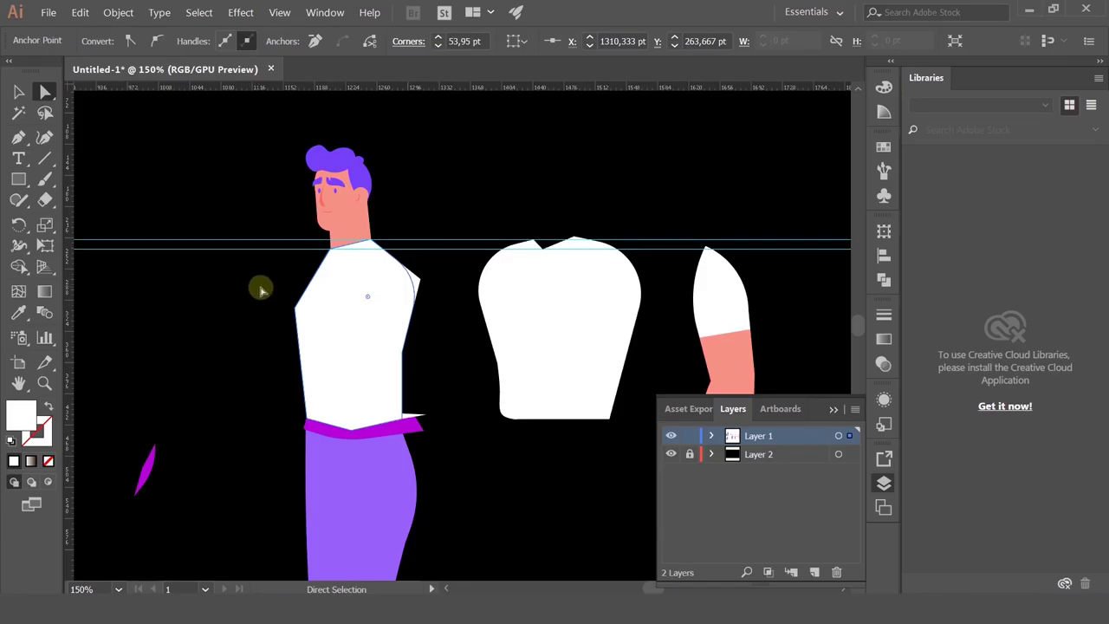
click(430, 368)
alt+scroll(434, 343, down, 1)
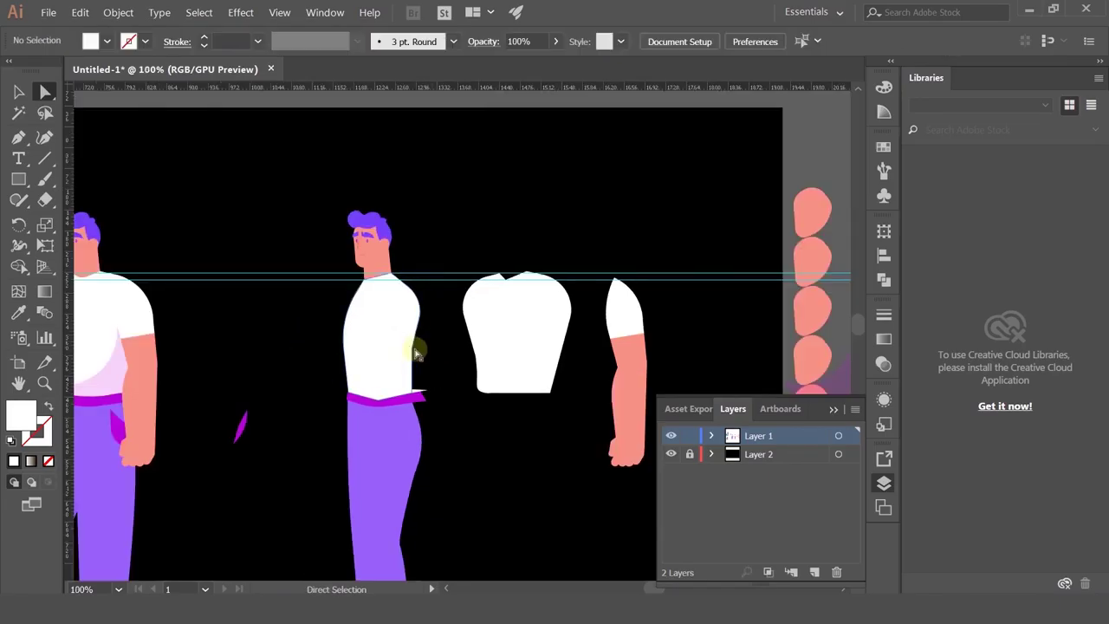
alt+scroll(427, 357, up, 1)
drag(375, 328, 598, 400)
click(442, 319)
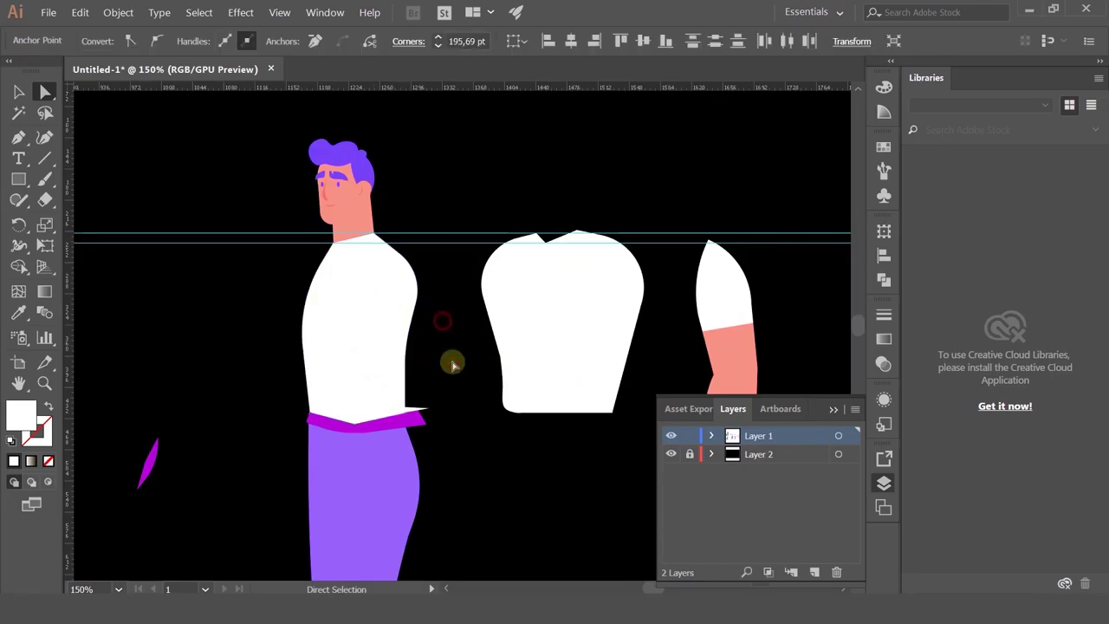
key(space)
drag(450, 357, 473, 375)
- Undo the corner rounding on the new torso's shoulder, waist and chest
click(19, 92)
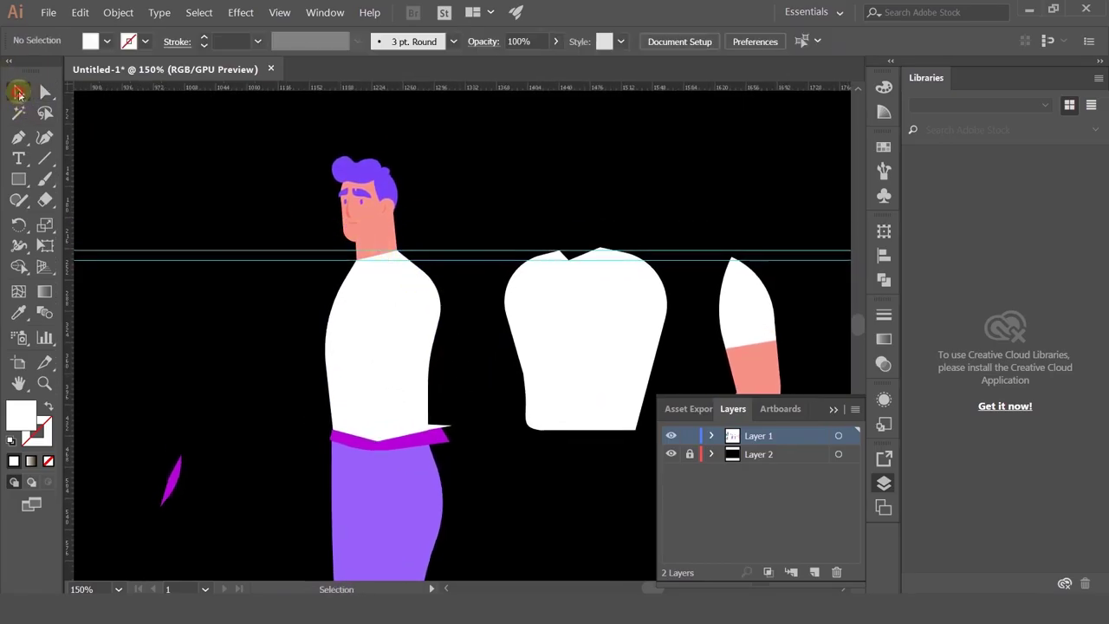
click(426, 315)
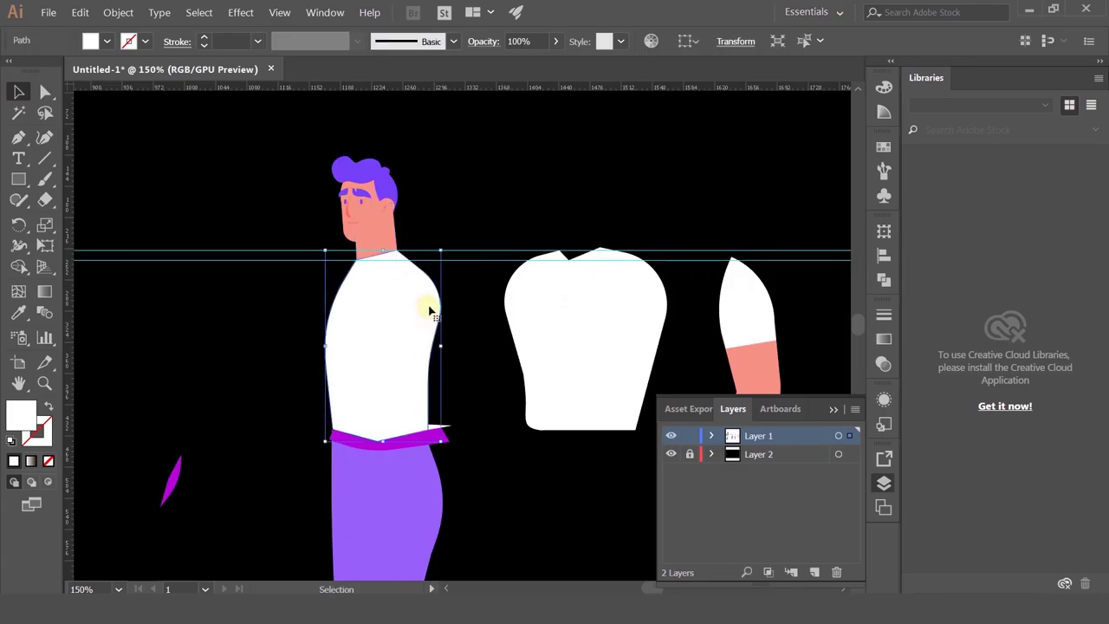
click(45, 91)
click(19, 92)
ctrl+click(429, 363)
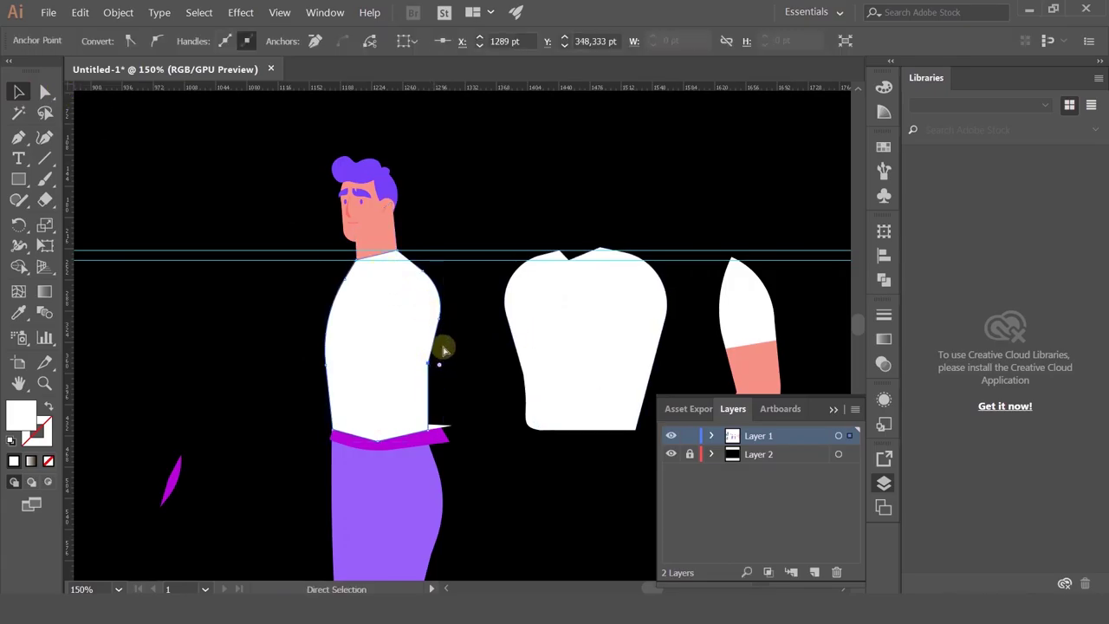
key(ctrl+z)
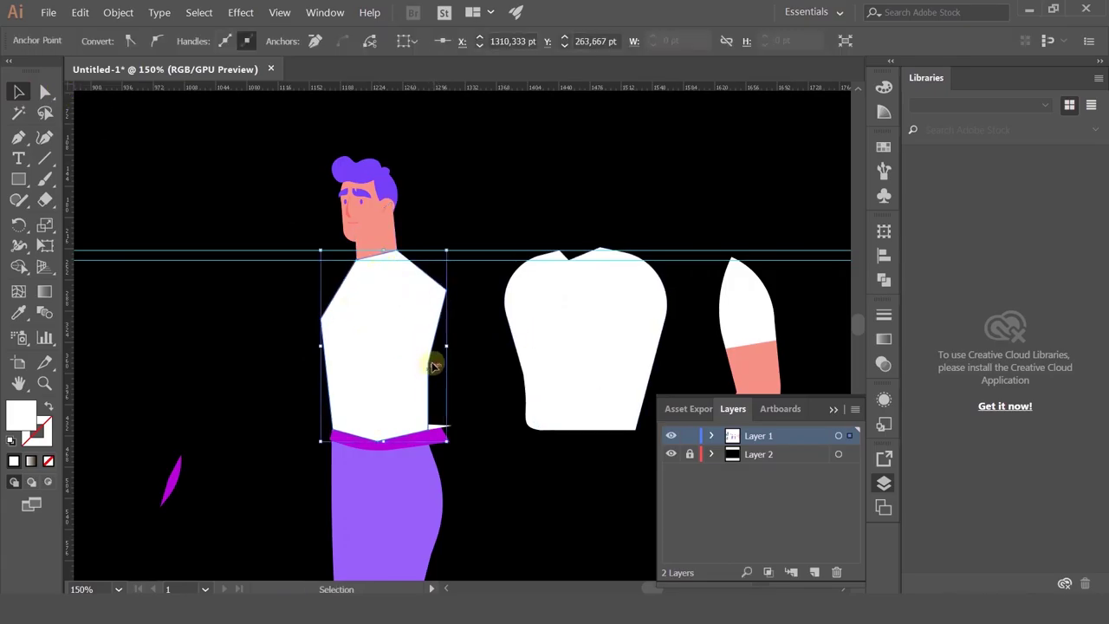
- Nudge the torso's back waist anchor to about X 1288 pt, Y 351 pt and round the back shoulder and waist corners by about 162 pt
scroll(425, 368, up, 2)
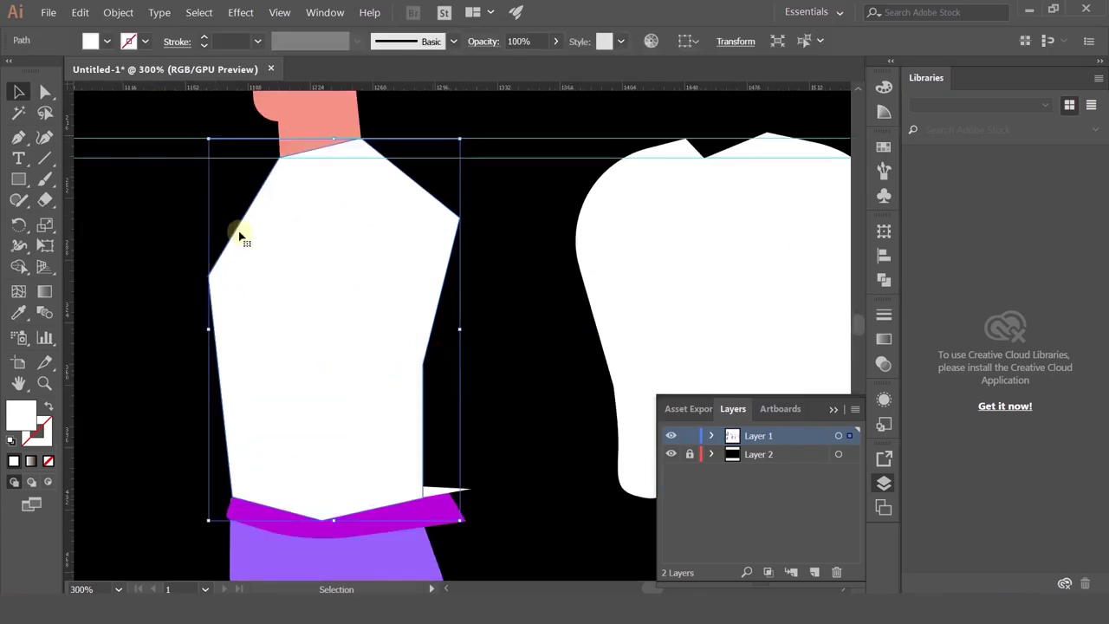
click(50, 99)
drag(422, 366, 424, 370)
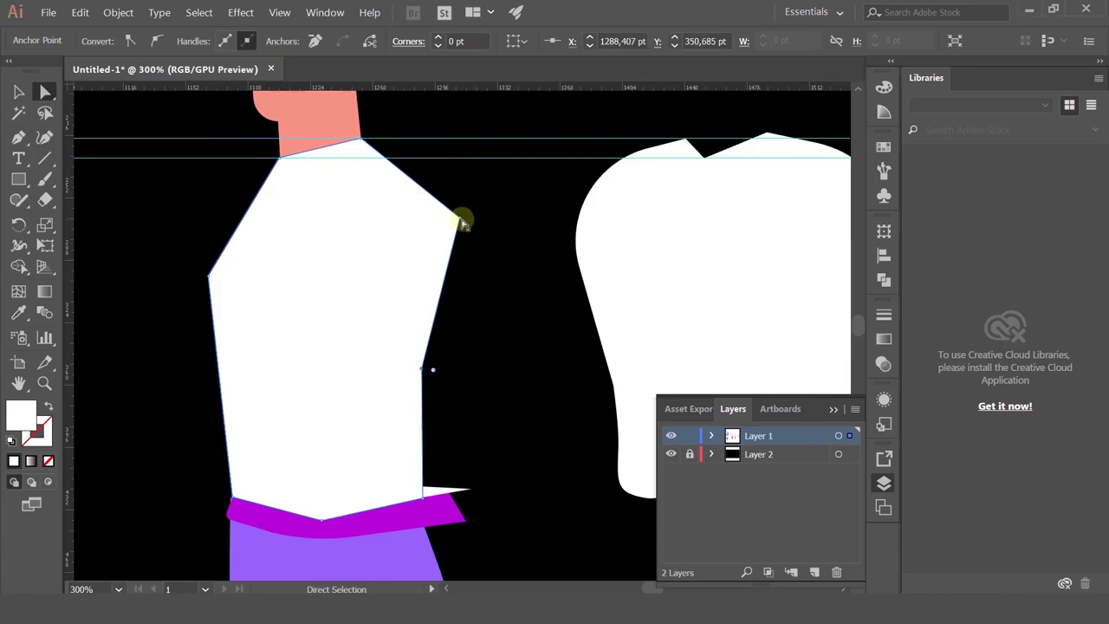
drag(461, 220, 598, 468)
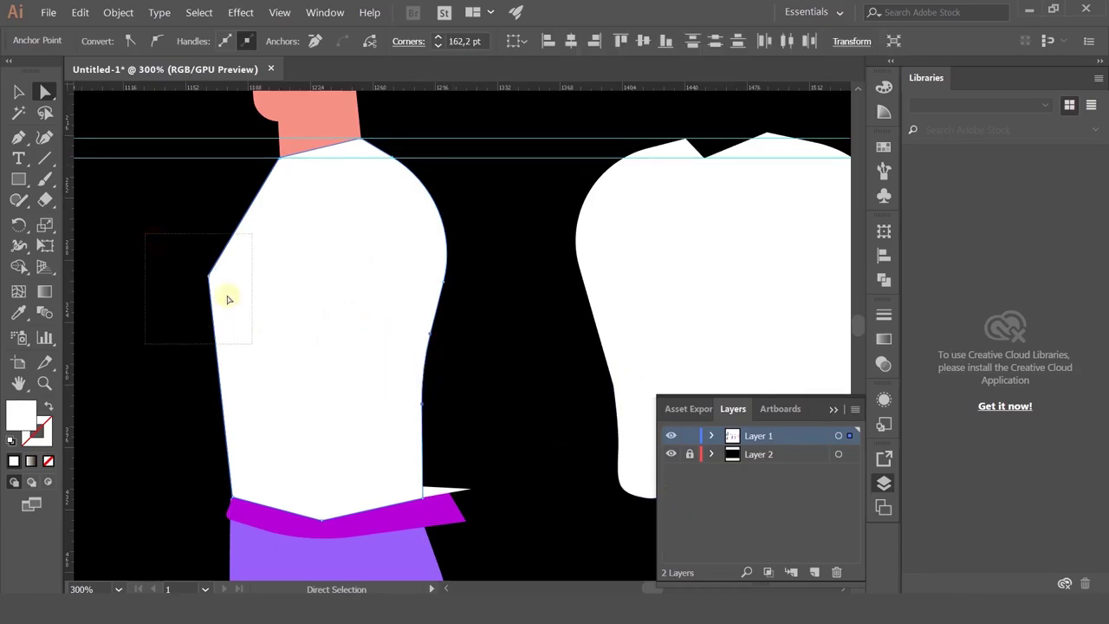
- Try rounding the torso's chest corner by about 225 pt
drag(228, 299, 597, 431)
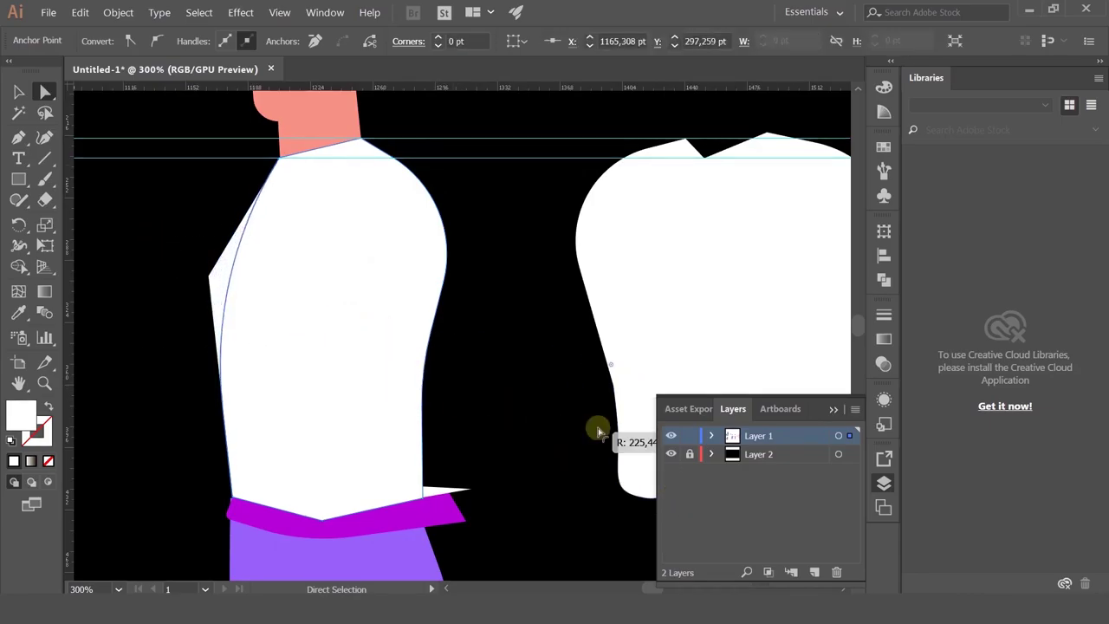
scroll(181, 217, down, 2)
click(361, 300)
drag(329, 285, 411, 339)
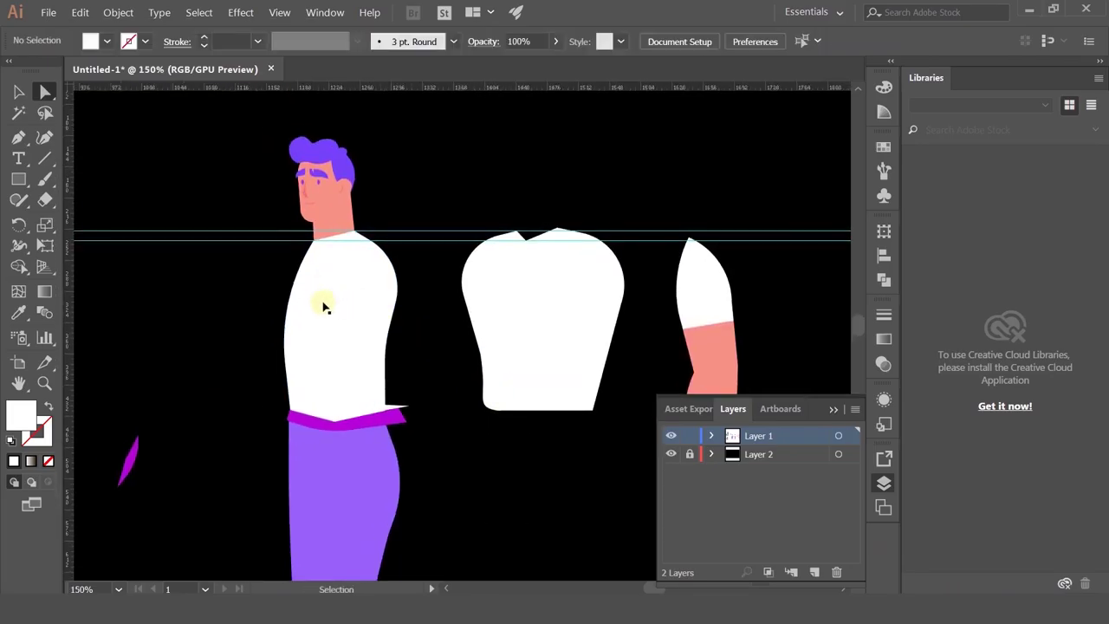
key(ctrl+z)
- Raise the torso's chest anchor to about X 1157.5 pt, Y 278 pt and round that corner into a smooth chest curve
scroll(286, 309, up, 1)
drag(274, 313, 494, 421)
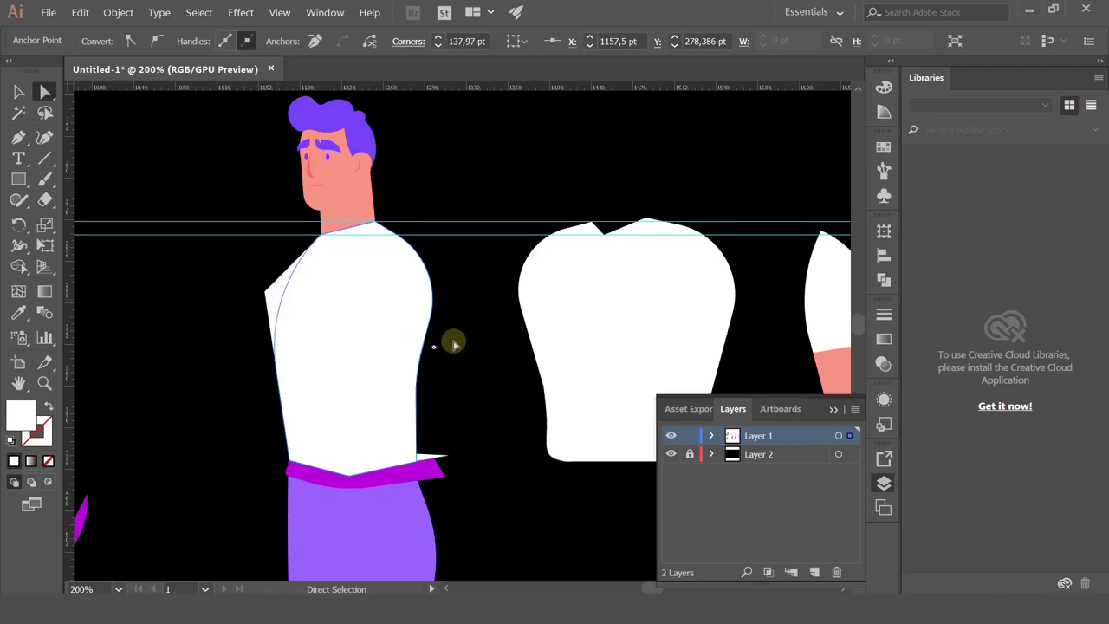
click(456, 334)
scroll(460, 333, down, 1)
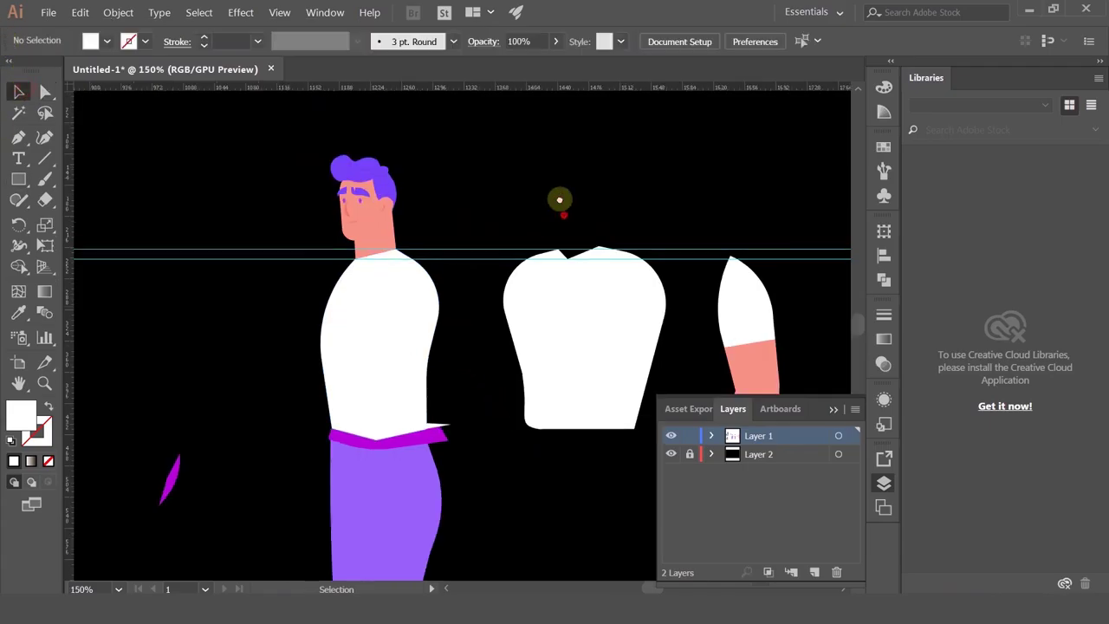
- Move the separated arm onto the new torso's back shoulder, try it further forward and undo that last shift
drag(559, 201, 548, 130)
drag(762, 286, 642, 197)
scroll(670, 216, down, 1)
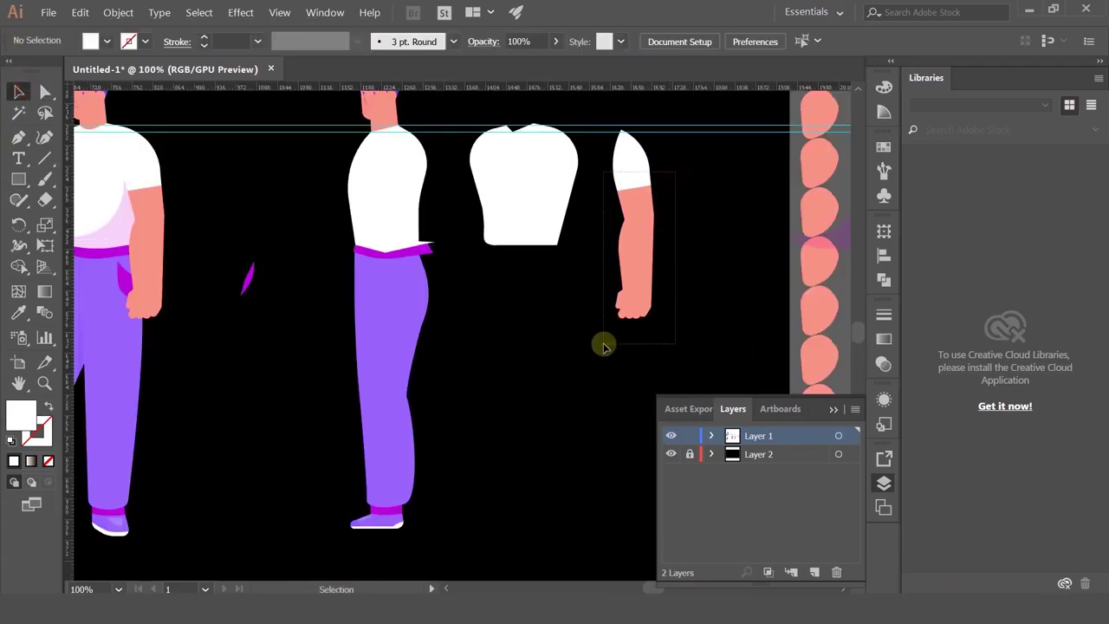
drag(604, 346, 605, 346)
drag(637, 173, 428, 243)
key(ctrl)
scroll(420, 172, down, 1)
scroll(391, 207, up, 2)
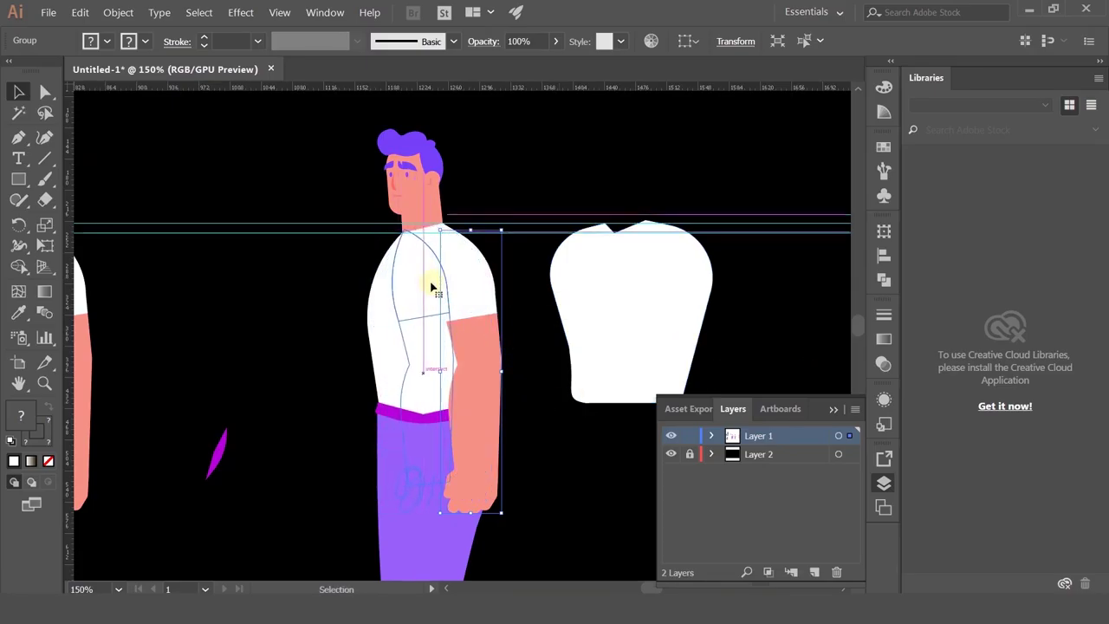
drag(432, 287, 433, 287)
key(ctrl+z)
- Delete the two horizontal guides across the neck
drag(264, 181, 305, 265)
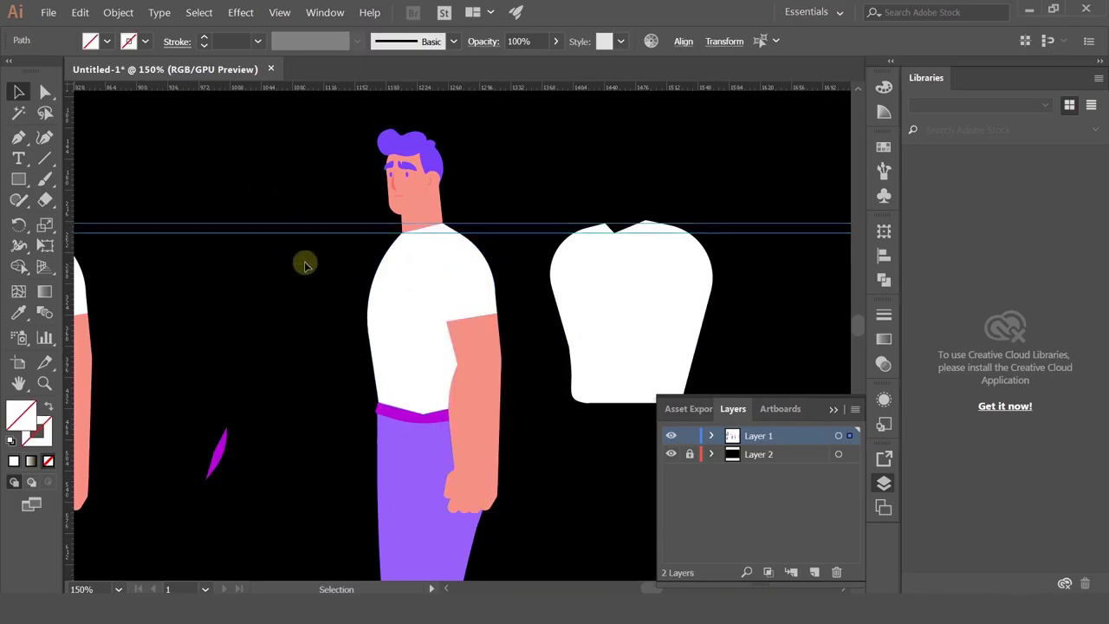
click(305, 265)
scroll(312, 277, down, 2)
- Round the middle corner of the torso's lower hem so it curves along the waistband
scroll(398, 381, up, 4)
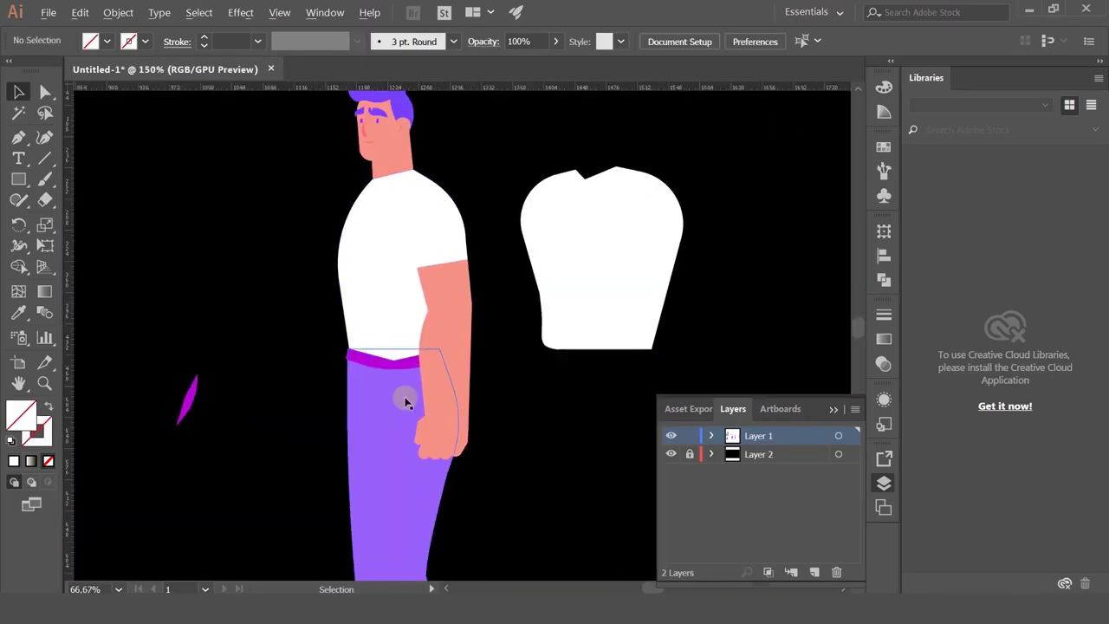
click(390, 360)
click(46, 91)
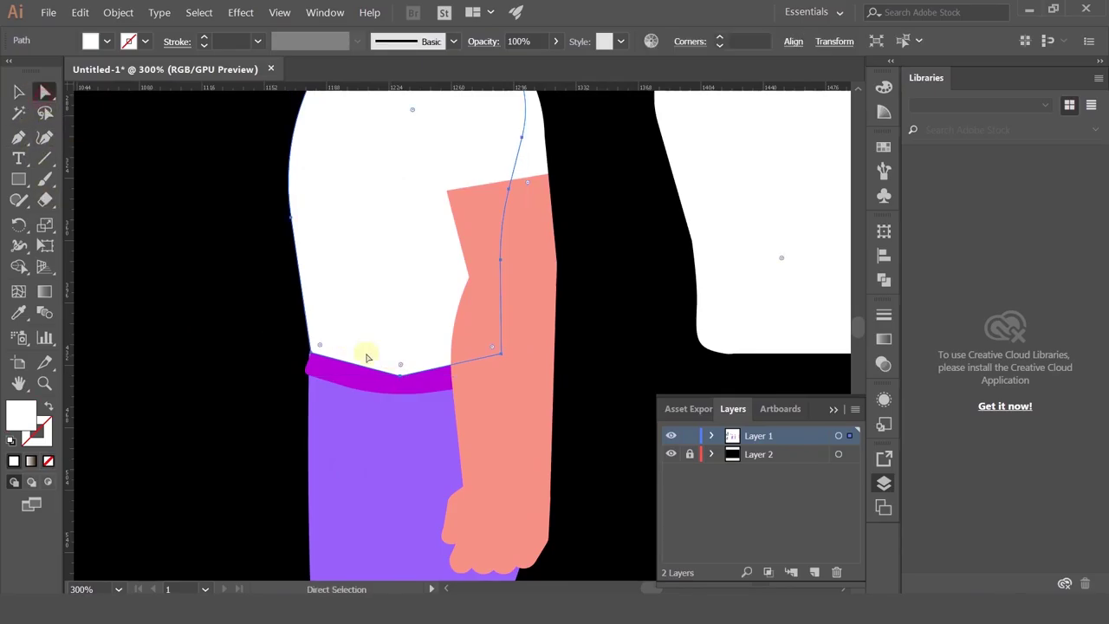
drag(400, 370, 433, 244)
click(366, 386)
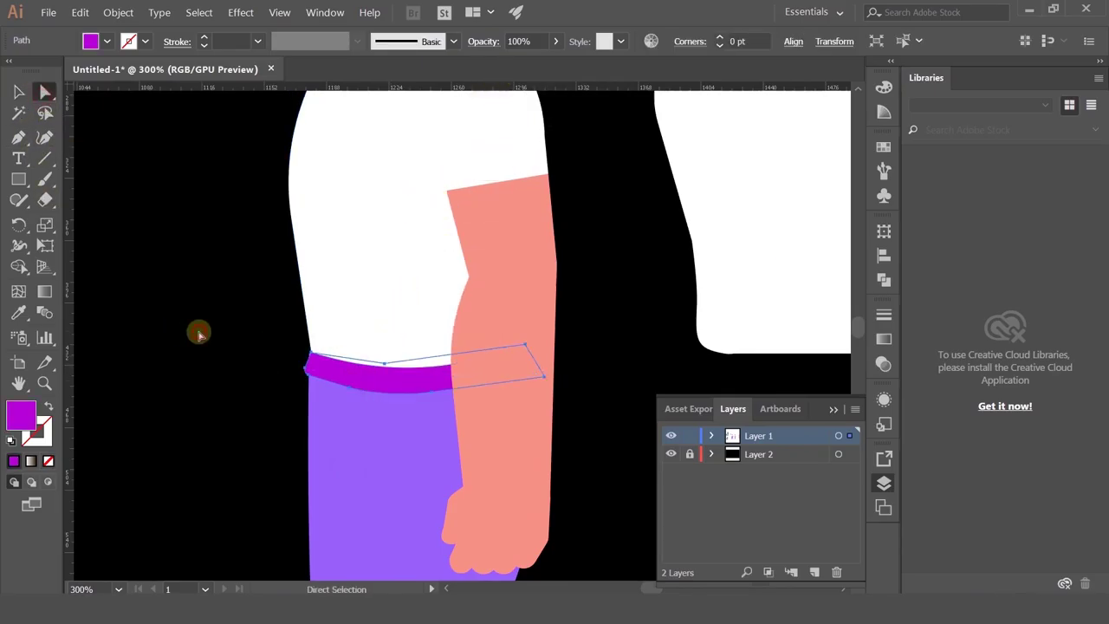
click(198, 336)
scroll(198, 336, down, 2)
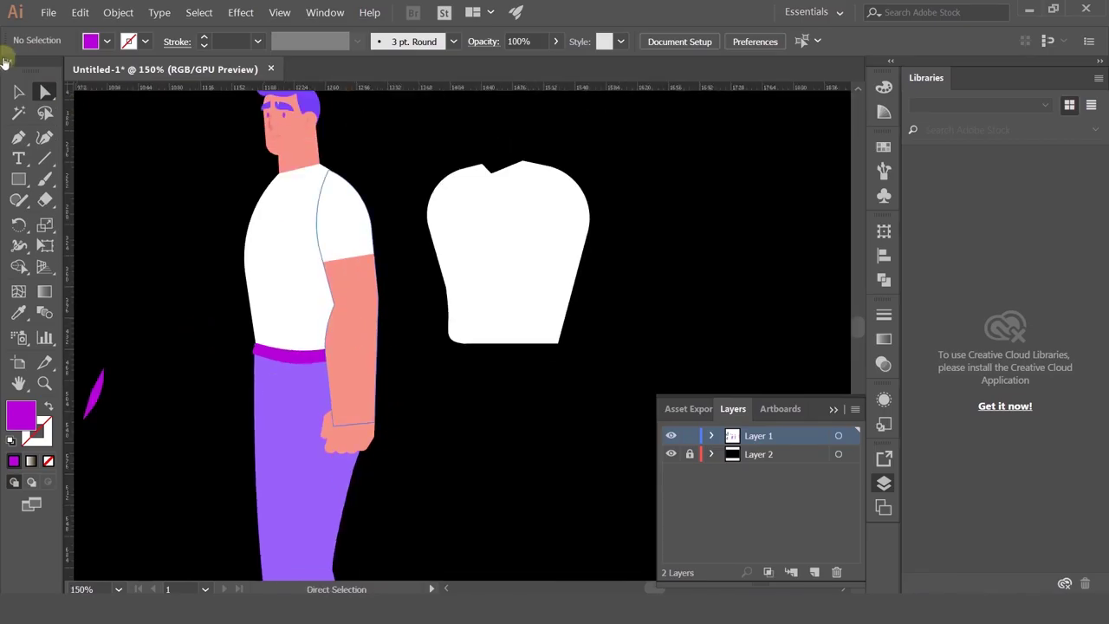
- Move the arm clear of the torso's back and delete the leftover white sliver above the waistband
click(18, 91)
drag(354, 222, 400, 225)
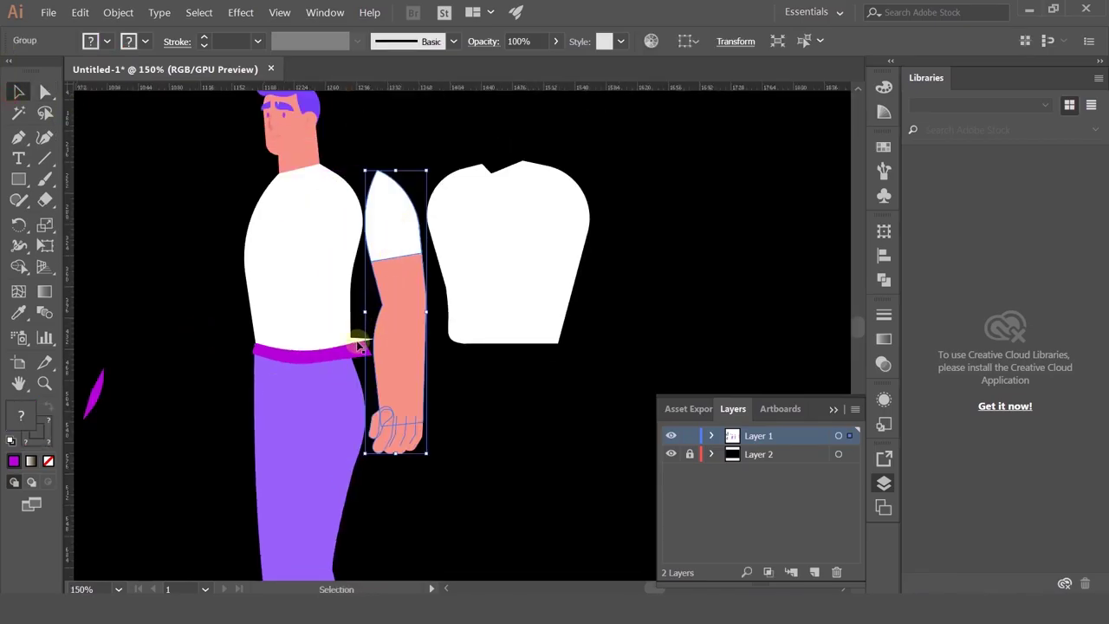
scroll(356, 344, up, 3)
click(300, 326)
click(362, 326)
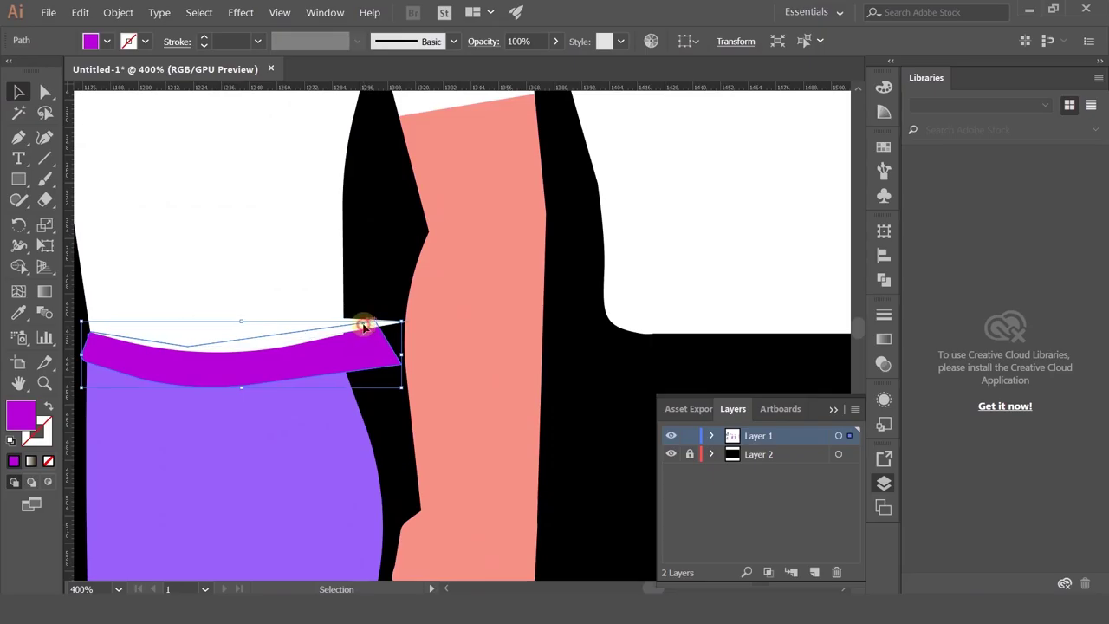
click(378, 295)
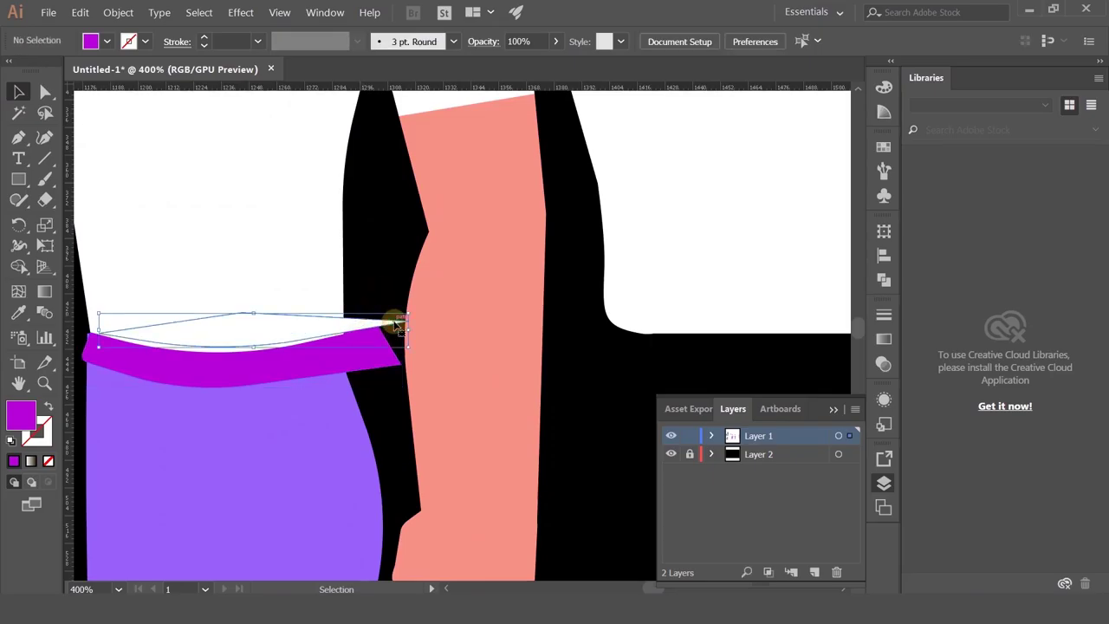
- Pull the waistband's upper rear corner to X 1289 pt, Y 425.5 pt at the torso's back edge and bring its lower rear corner in beneath it
click(45, 92)
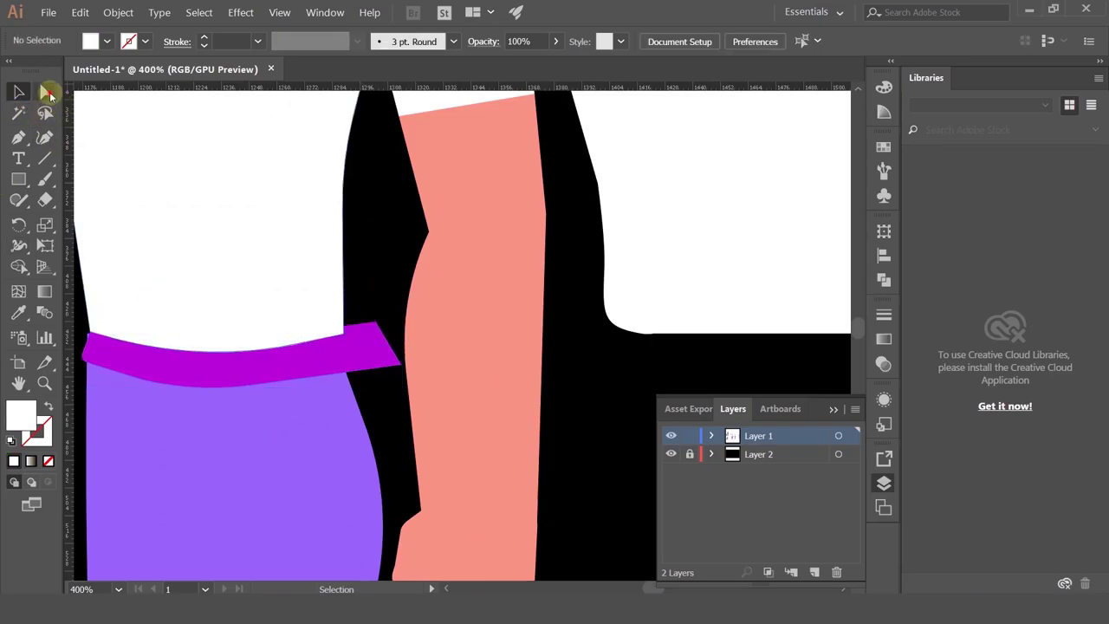
drag(373, 332, 343, 334)
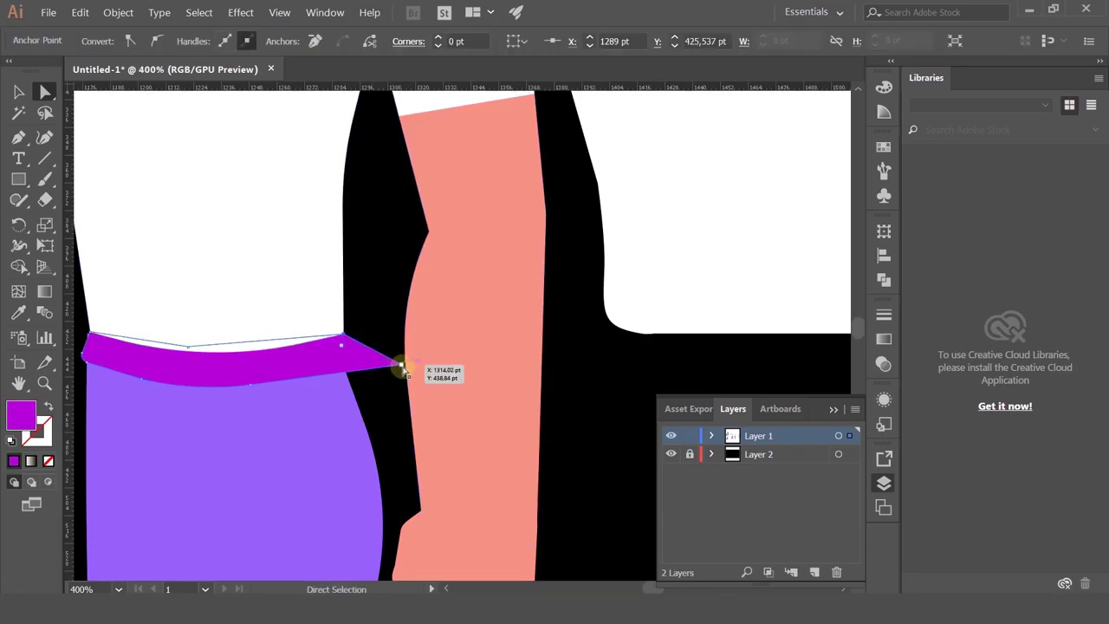
drag(403, 367, 340, 363)
click(389, 343)
scroll(390, 343, down, 2)
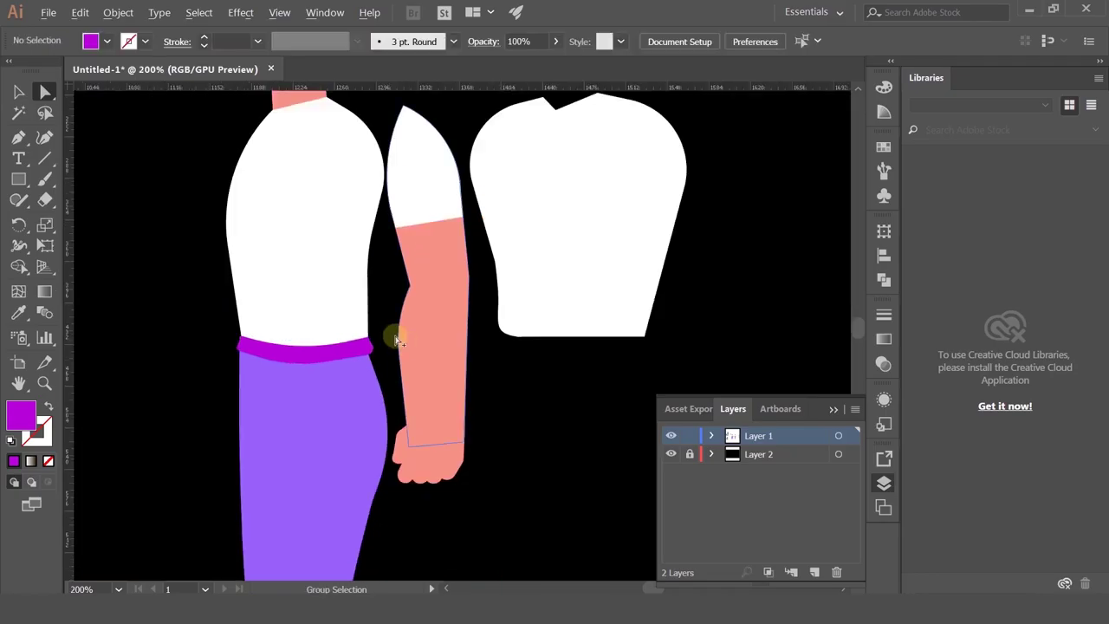
- Draw a closed Pen shape over the lower torso, bulging past its front and back just above the waistband, and fill it with the torso's white
drag(251, 256, 282, 293)
click(17, 139)
scroll(234, 295, up, 2)
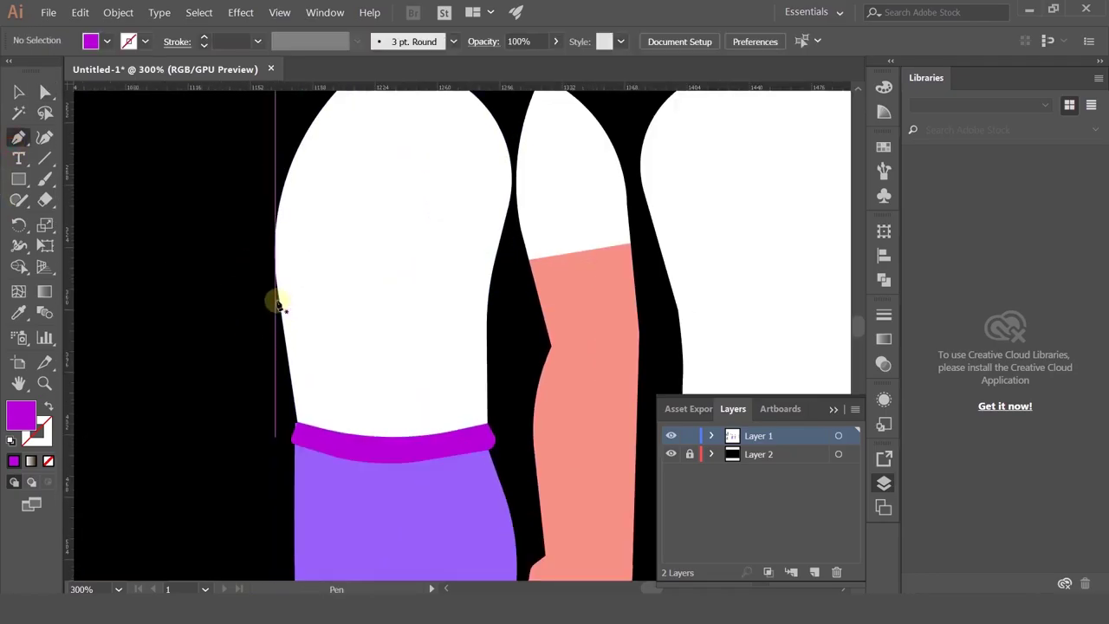
click(279, 301)
click(273, 396)
click(296, 428)
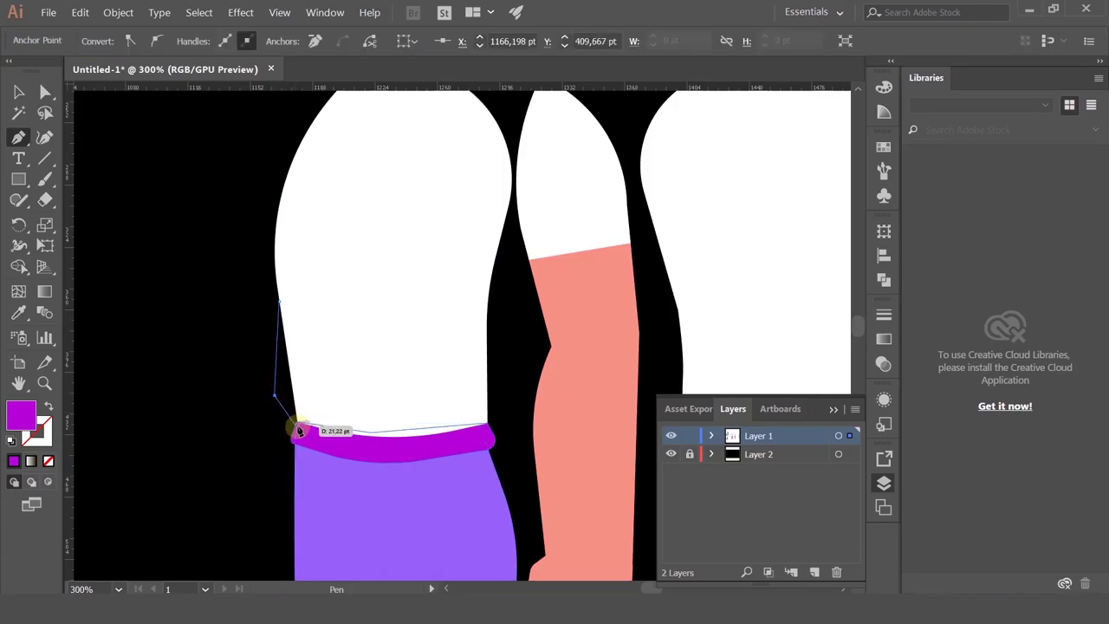
click(487, 427)
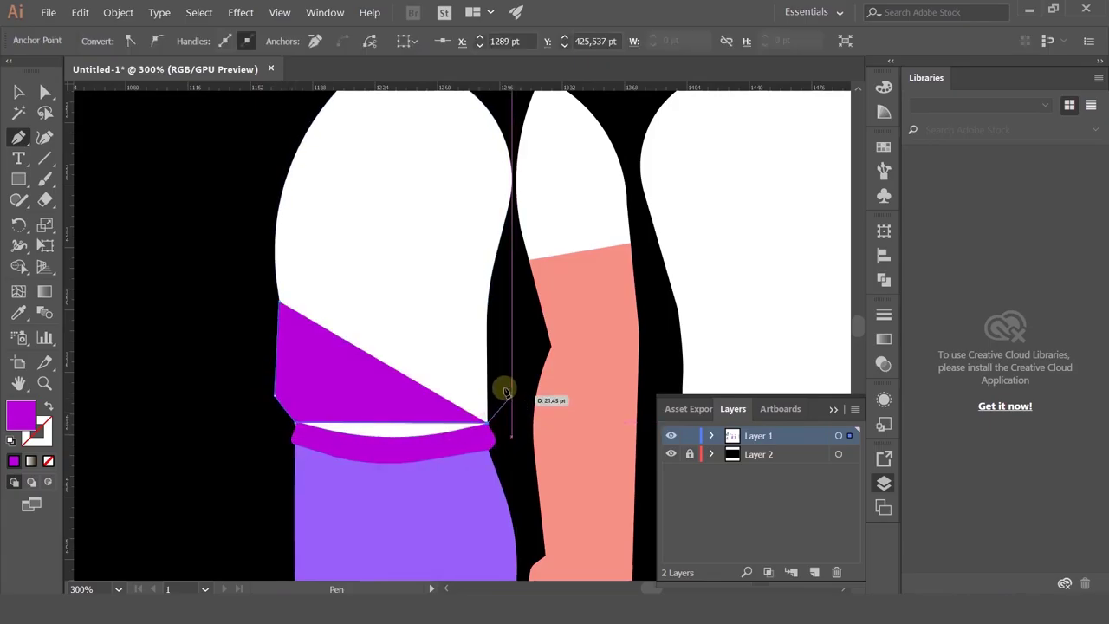
click(503, 415)
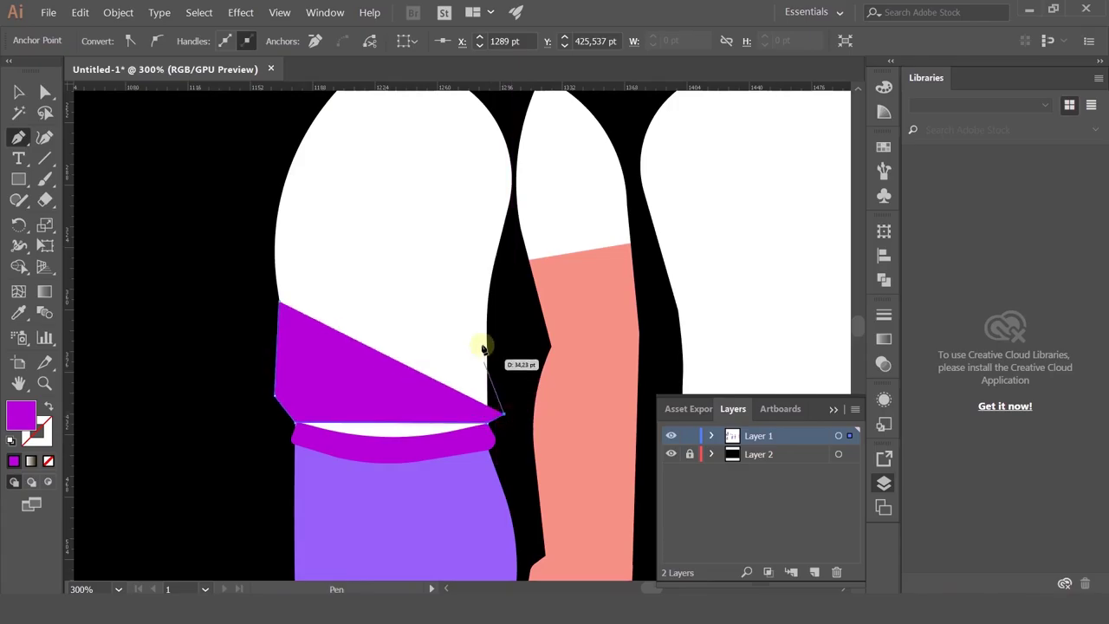
click(472, 327)
click(279, 303)
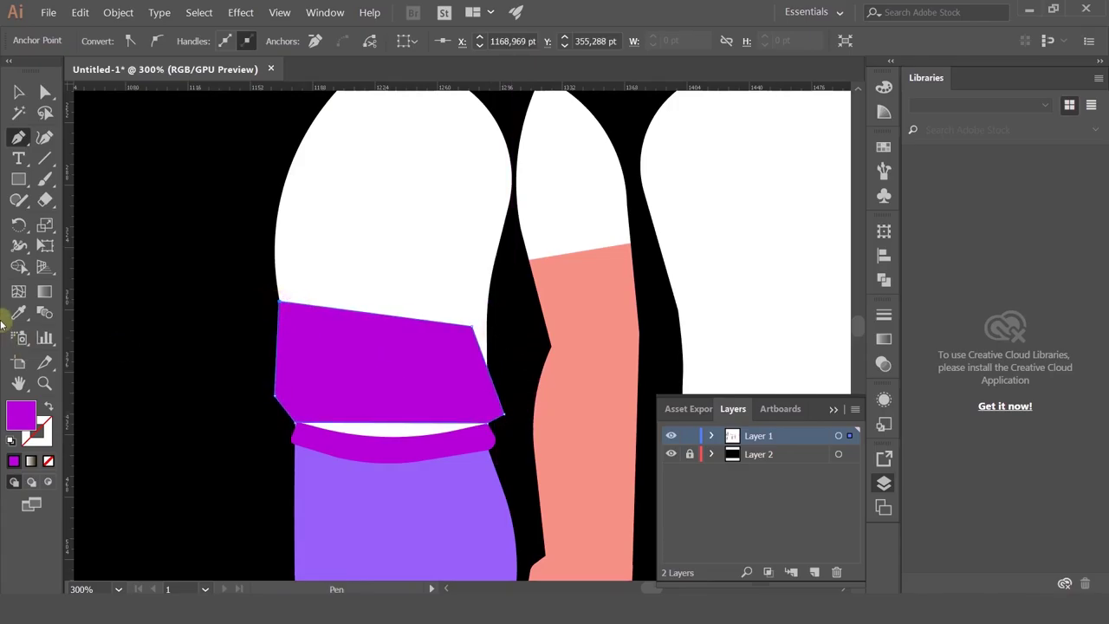
click(316, 260)
- Move the white lower-torso shape's front lower corner to X 1168.67 pt, Y 417 pt and lower its upper front corner along the torso's front
click(45, 92)
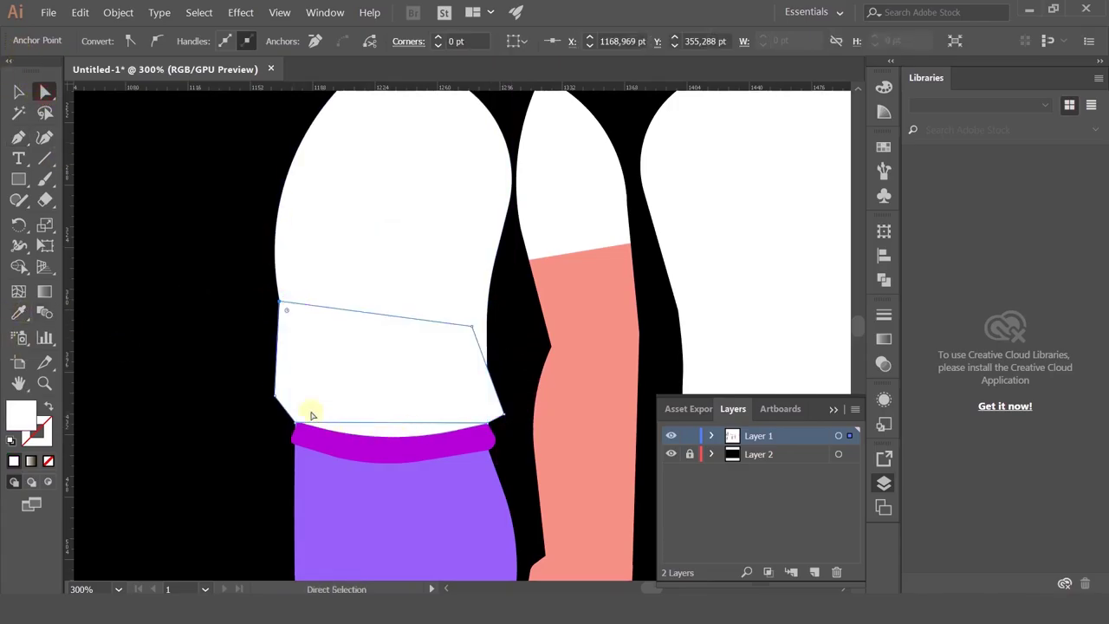
drag(275, 398, 279, 404)
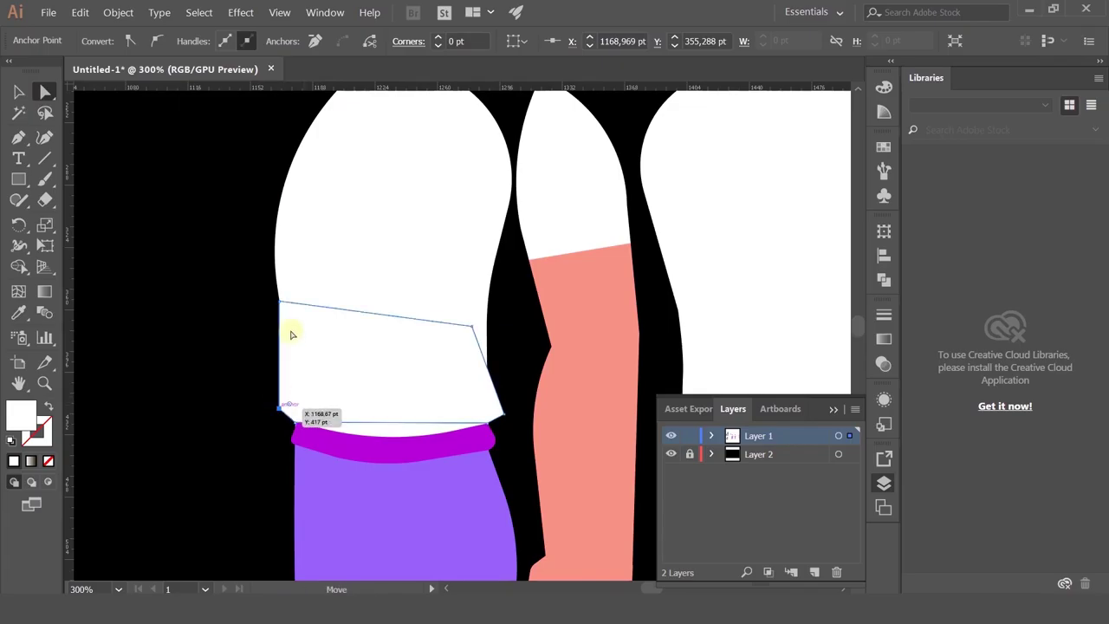
drag(281, 305, 286, 337)
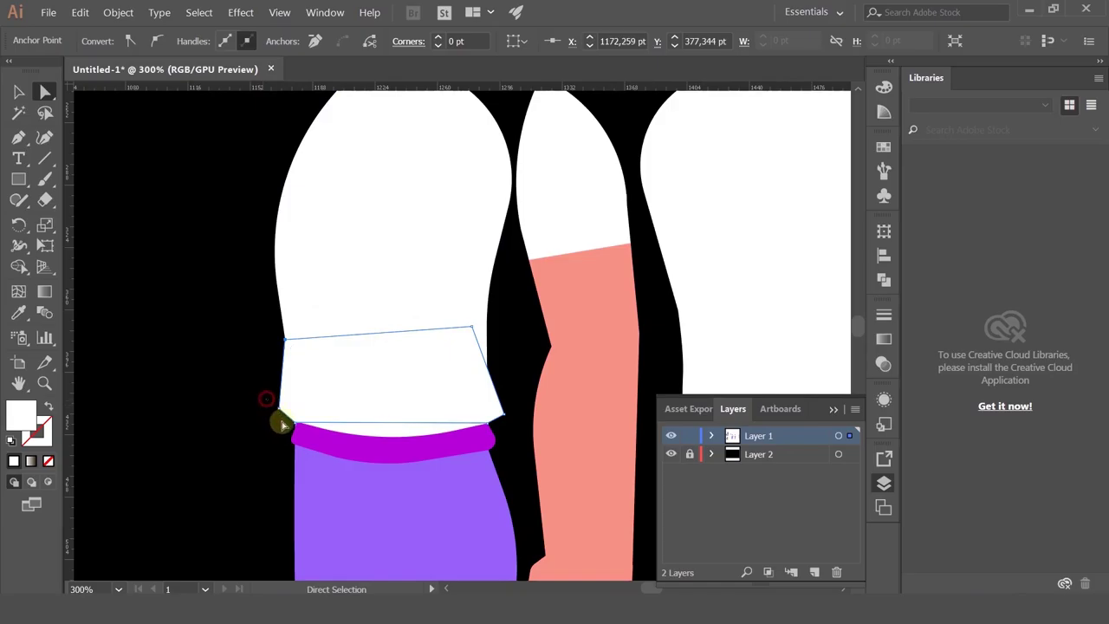
- Round the white shape's lower corners above the waistband, about 24.76 pt at the front and 12.64 pt at the back
drag(288, 410, 322, 390)
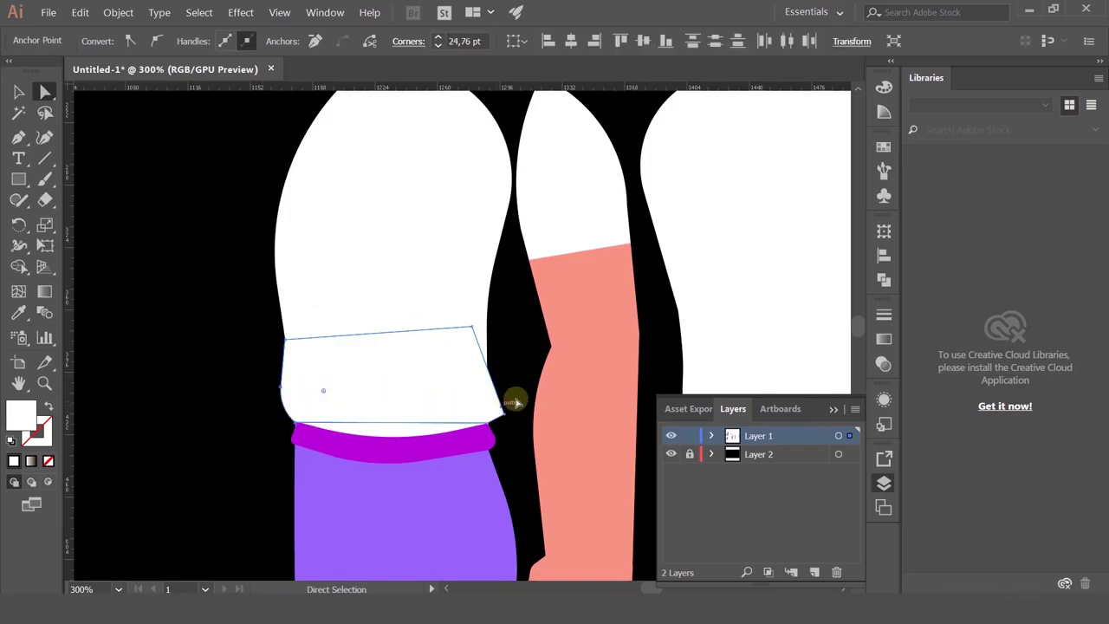
drag(498, 425, 476, 404)
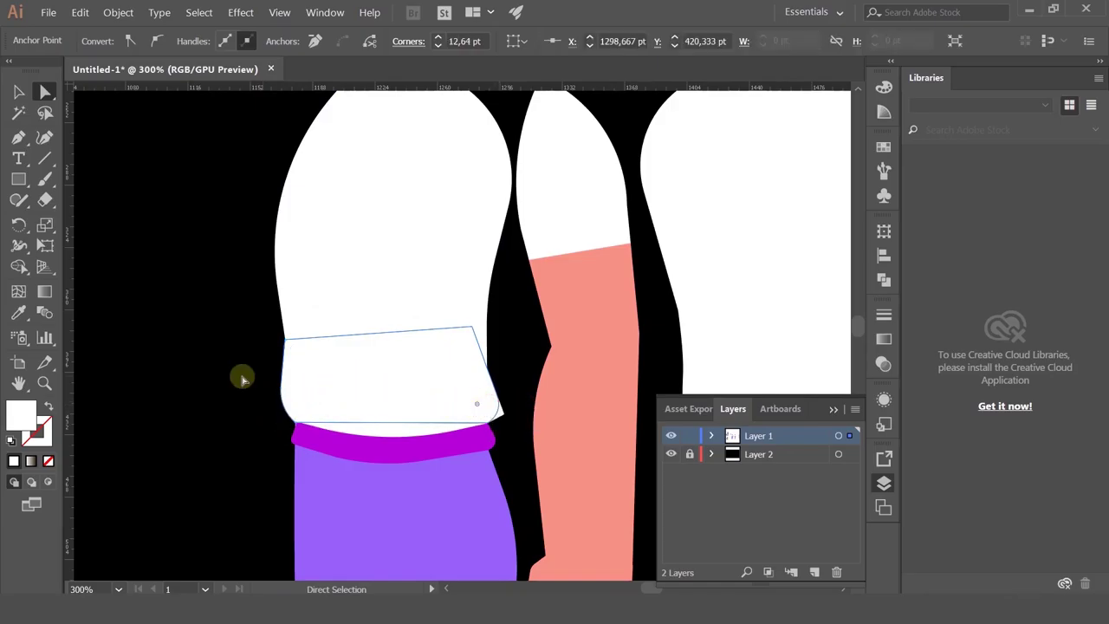
click(147, 344)
scroll(394, 397, down, 2)
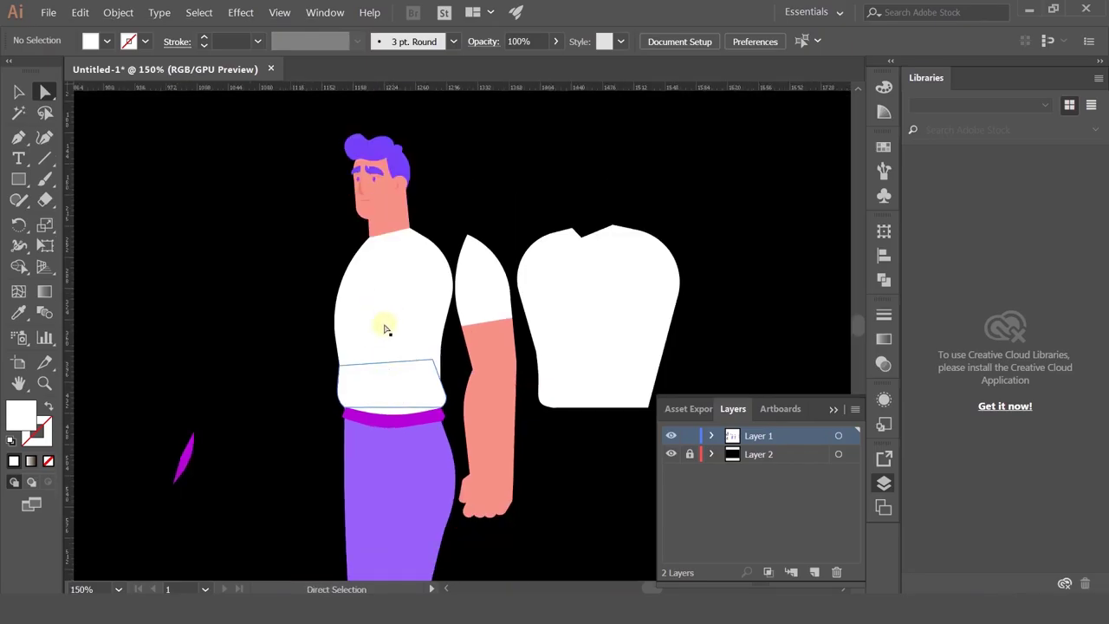
click(232, 314)
- Move the arm onto the torso, bring it to the front, and align its sleeve with the back edge
click(17, 92)
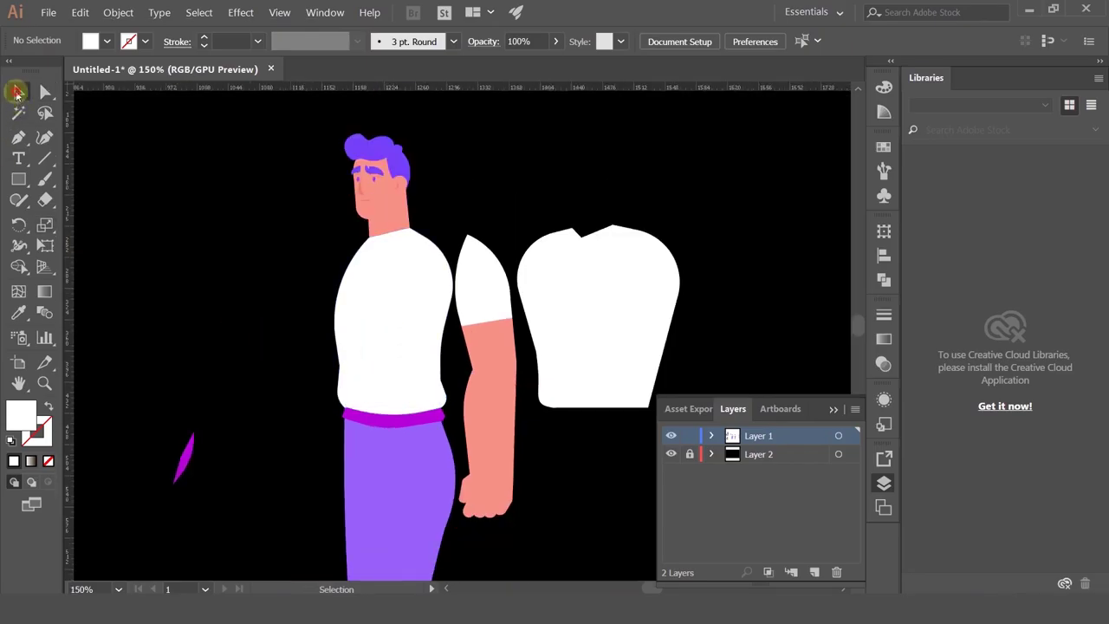
drag(495, 304, 424, 288)
key(ctrl+shift+bracketright)
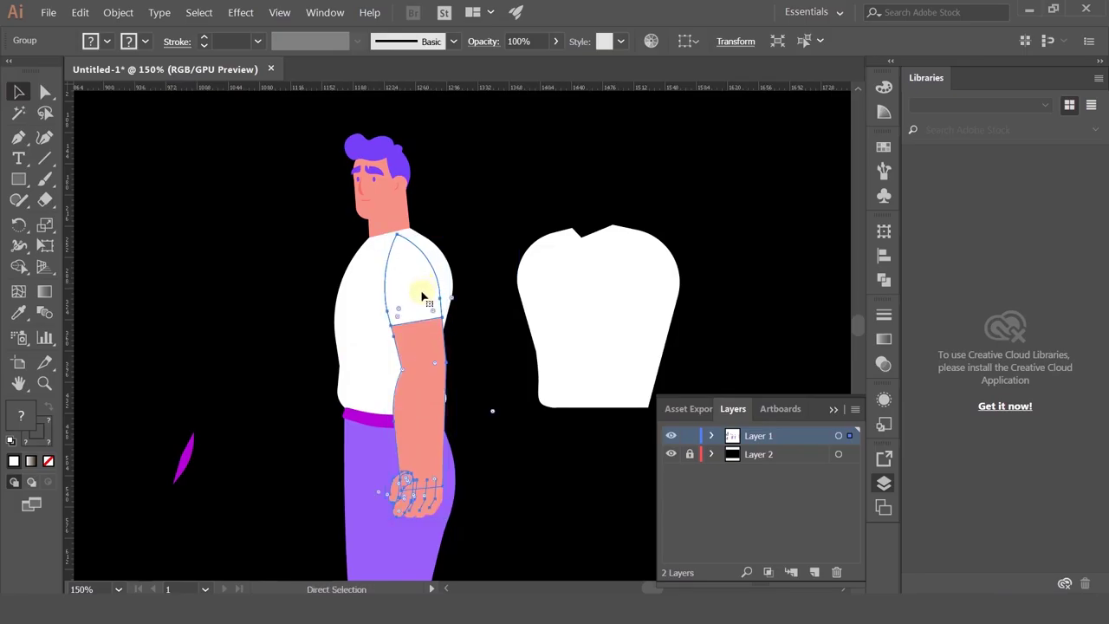
drag(416, 296, 426, 294)
click(483, 243)
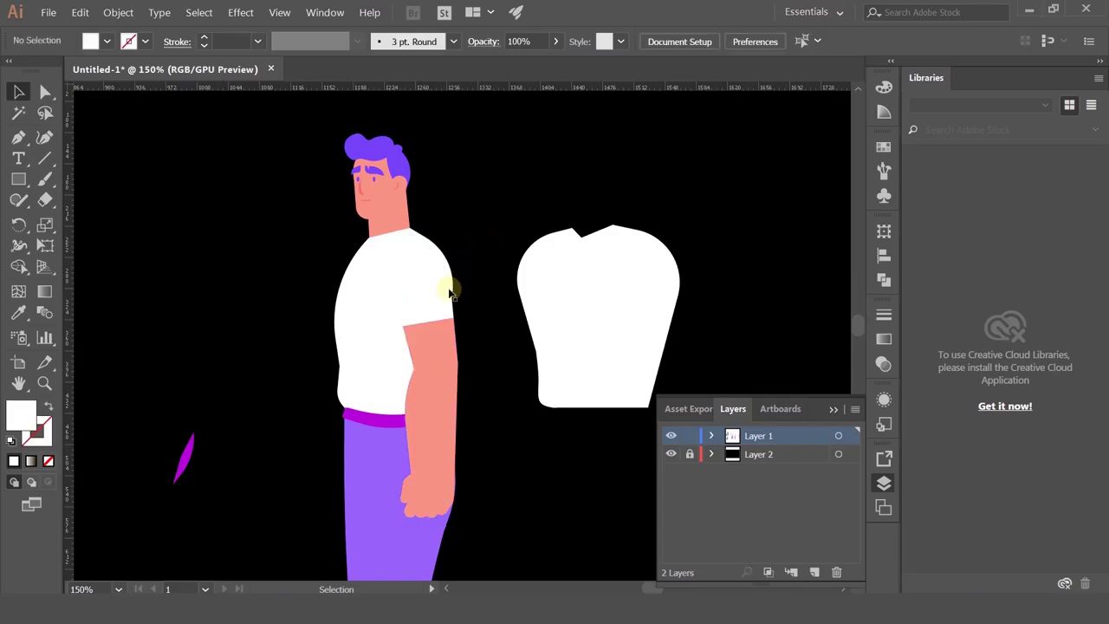
- Move the spare white torso pieces farther away from the figure and pull the arm clear of the torso's back
drag(607, 287, 811, 286)
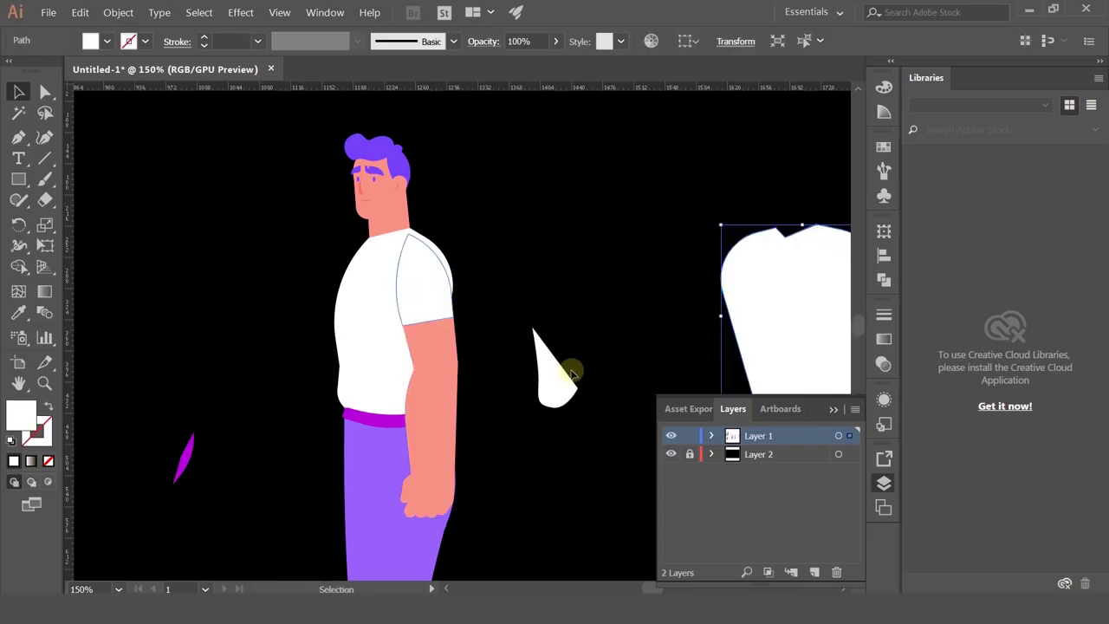
key(ctrl+z)
drag(493, 217, 633, 457)
drag(571, 332, 600, 320)
click(483, 289)
drag(482, 290, 543, 260)
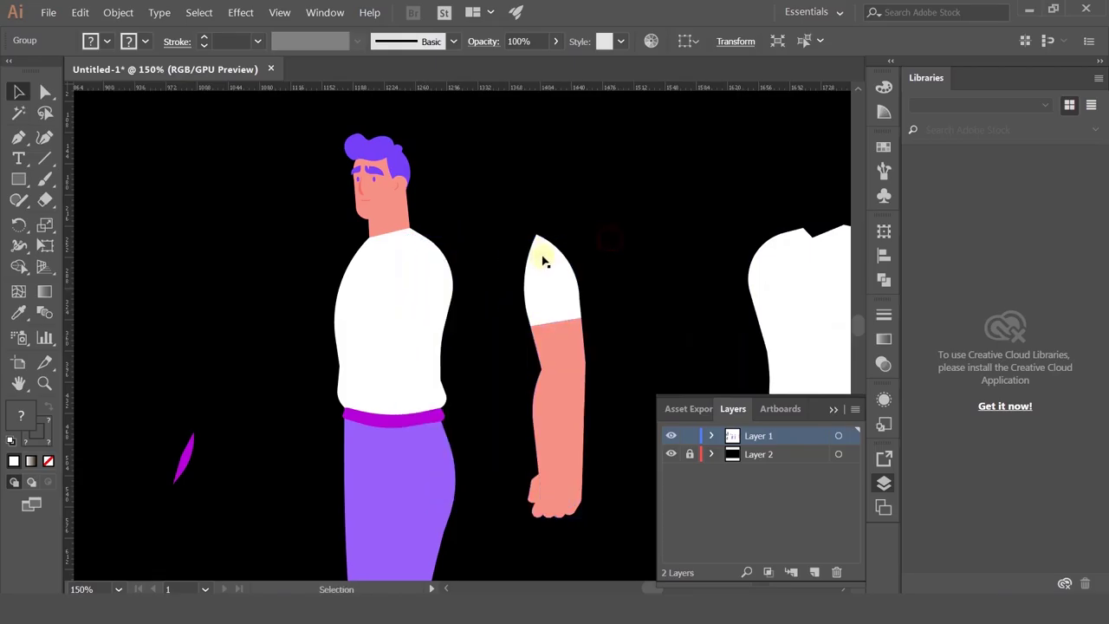
click(527, 229)
- Widen the sleeve's pointed top between anchors at X 1391.667 pt, Y 229.333 pt and X 1409.5 pt, Y 224.667 pt, deleting the peak anchor between them
click(46, 91)
scroll(569, 257, up, 2)
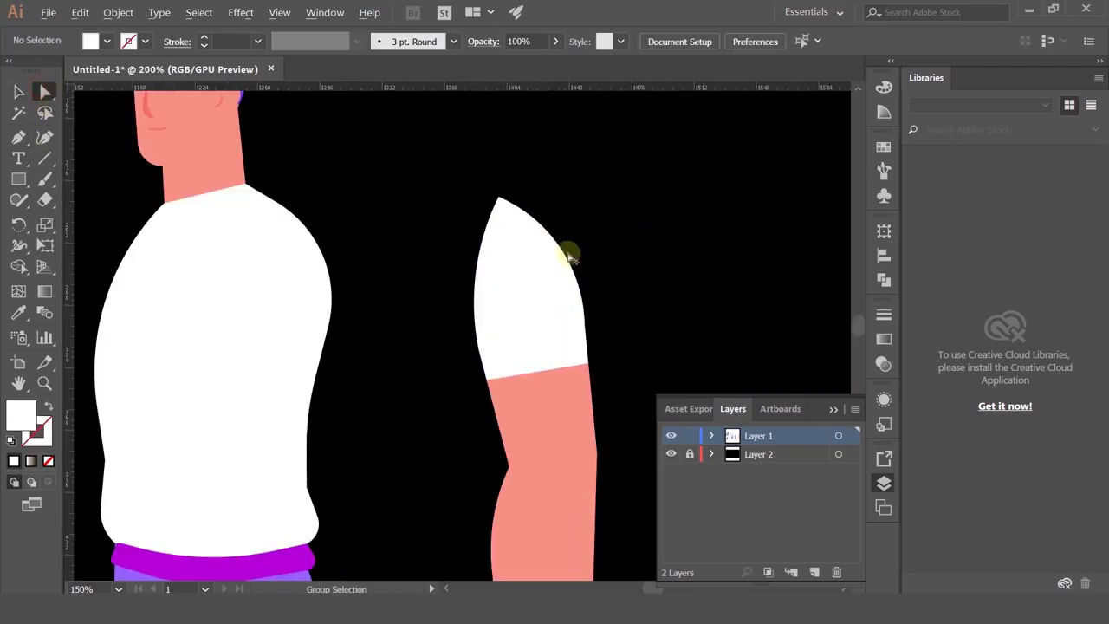
scroll(506, 194, up, 2)
drag(528, 216, 488, 231)
click(487, 202)
scroll(488, 202, up, 2)
scroll(488, 230, down, 4)
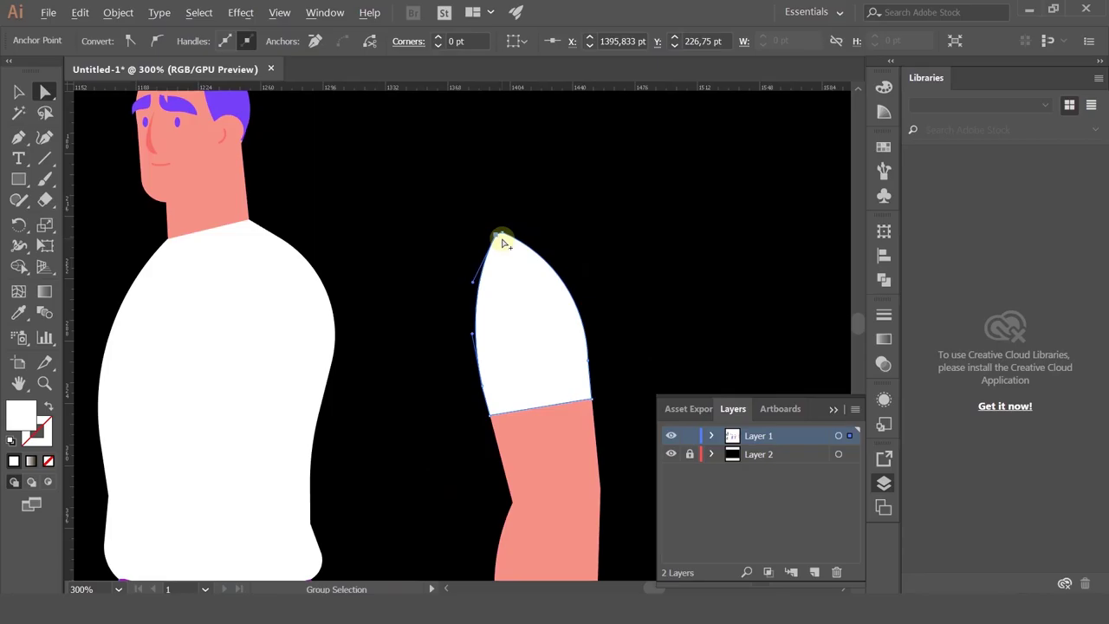
scroll(503, 244, up, 2)
drag(607, 305, 581, 337)
drag(450, 247, 497, 235)
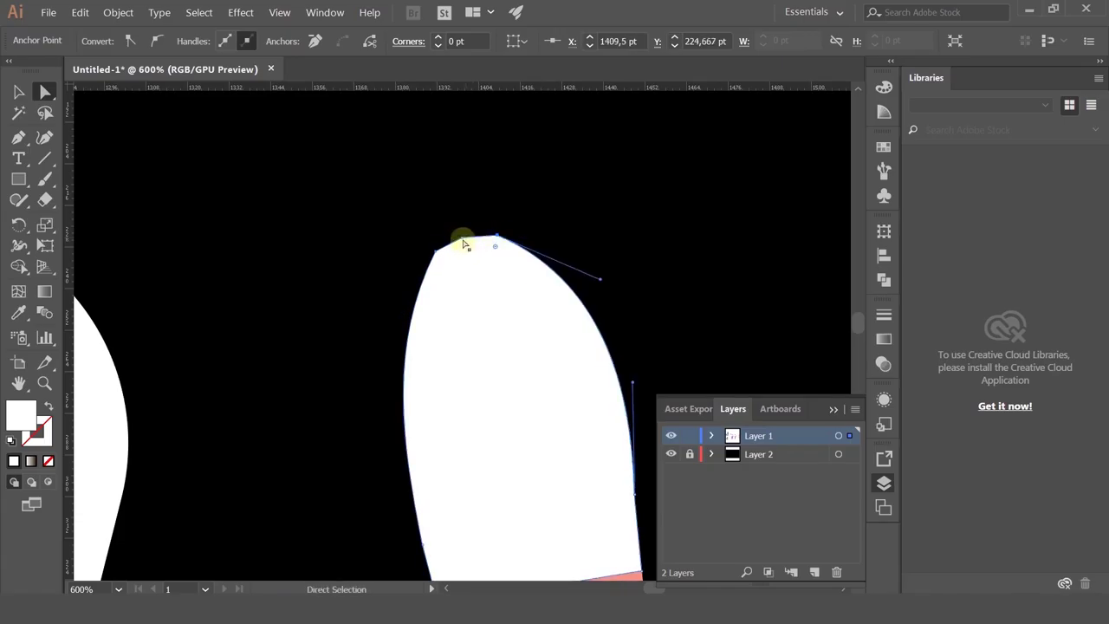
click(461, 239)
key(minus)
click(463, 242)
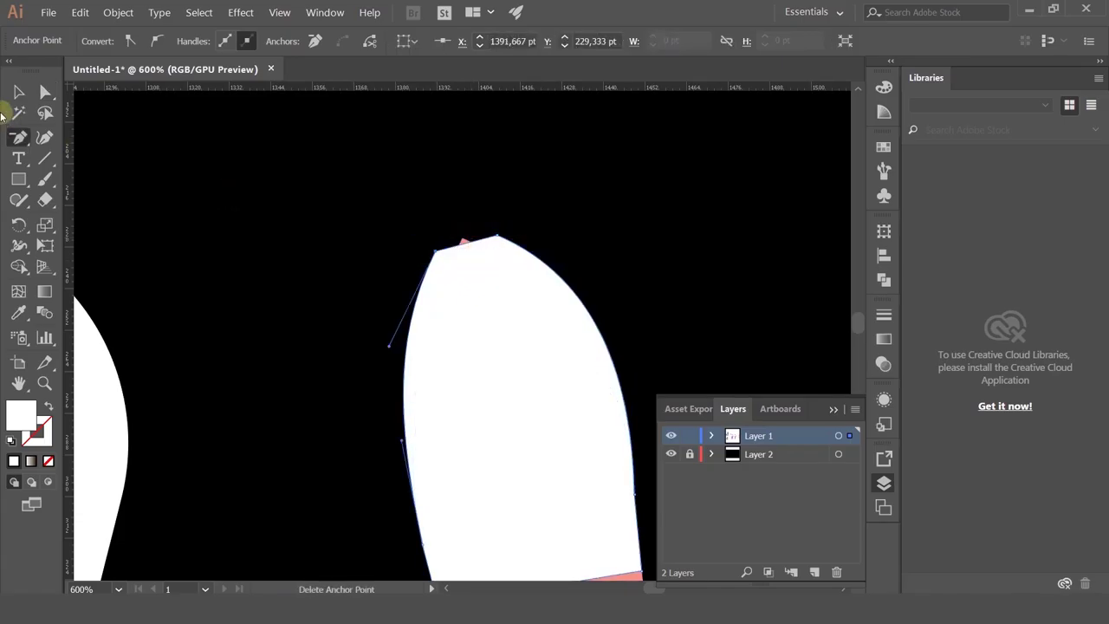
- Delete the peak anchor of the skin-coloured arm shape so its top stays hidden beneath the sleeve
scroll(511, 269, down, 1)
click(535, 514)
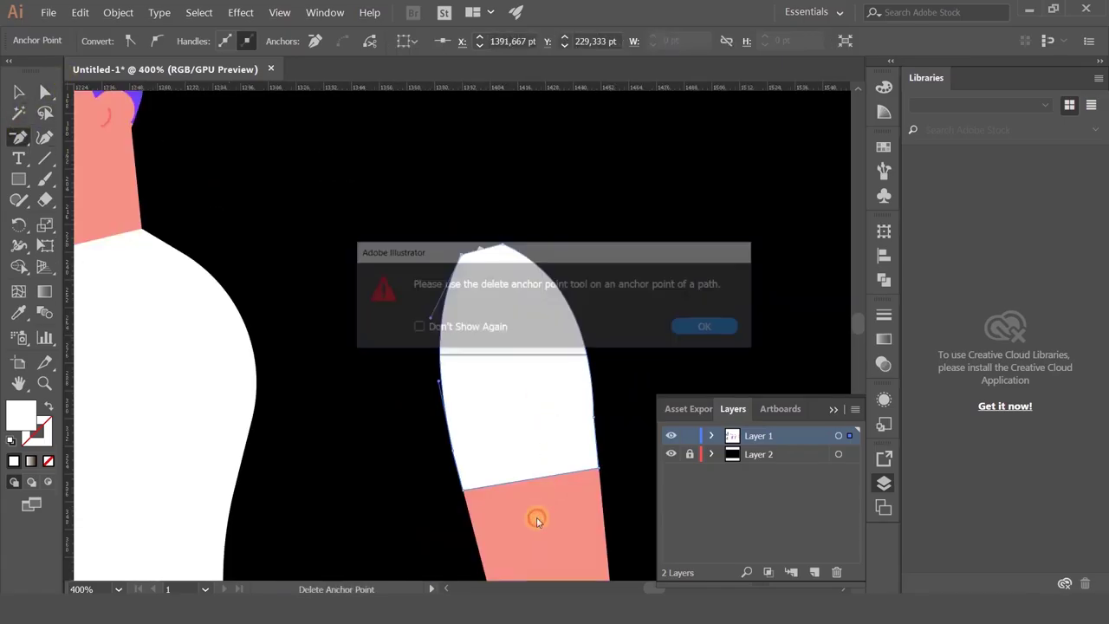
click(707, 326)
click(46, 92)
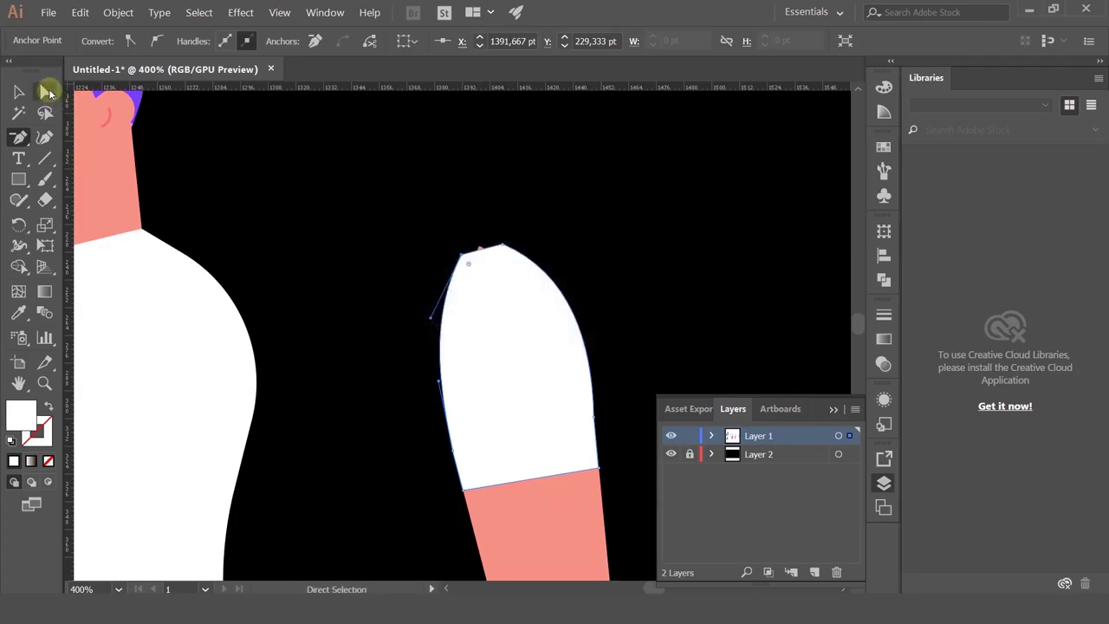
click(532, 494)
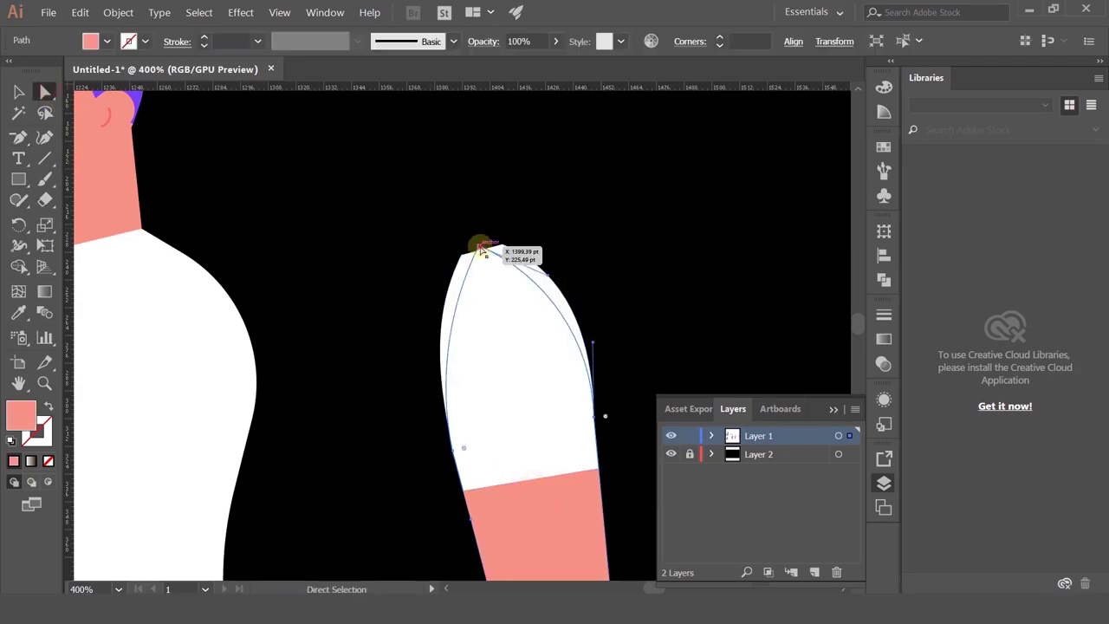
drag(481, 248, 503, 355)
key(p)
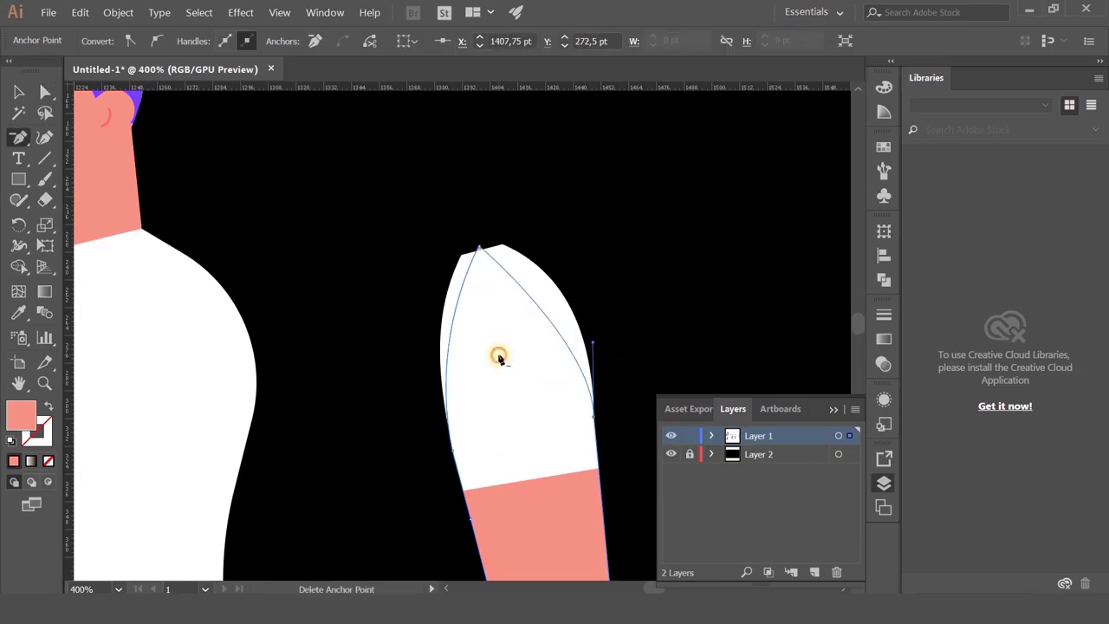
click(480, 250)
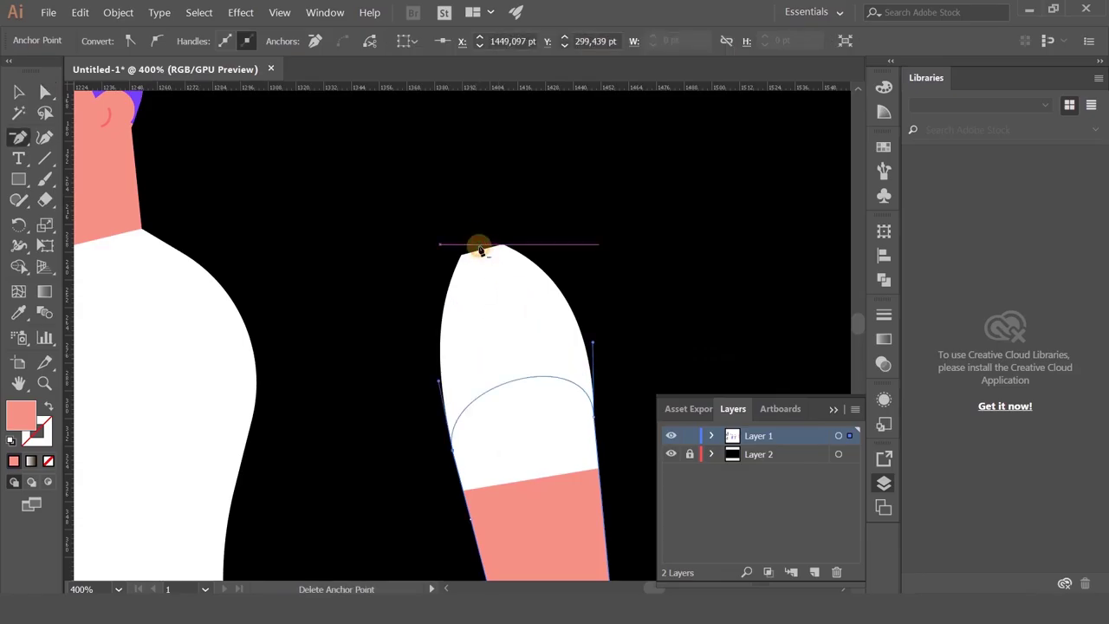
- Round the two top corners of the white sleeve into a smooth shoulder curve
click(18, 92)
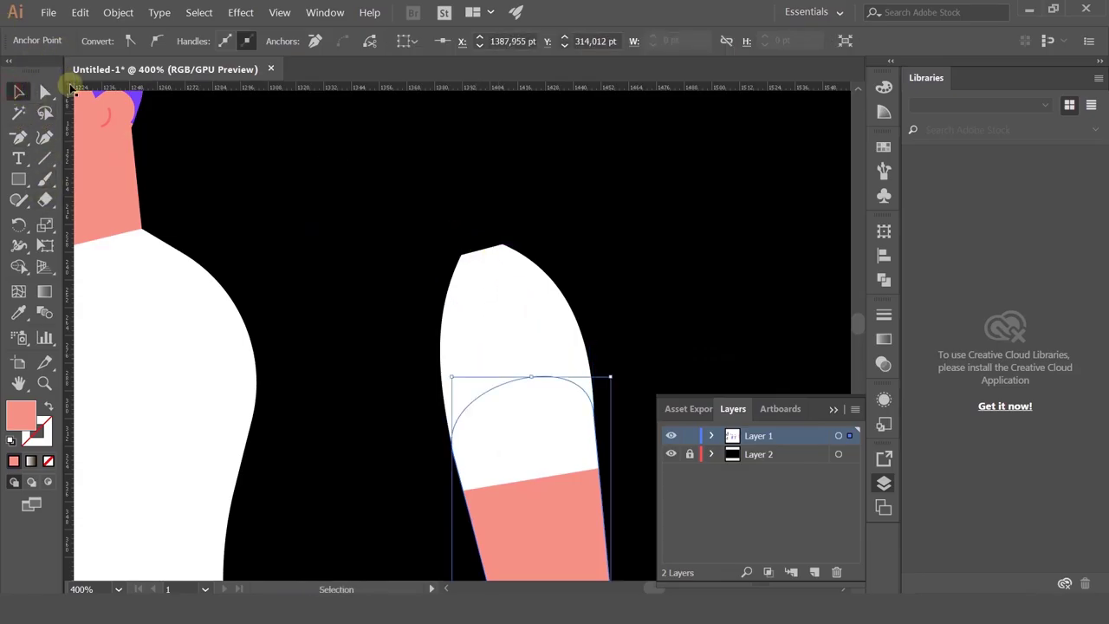
click(46, 90)
drag(391, 191, 536, 403)
scroll(583, 223, down, 2)
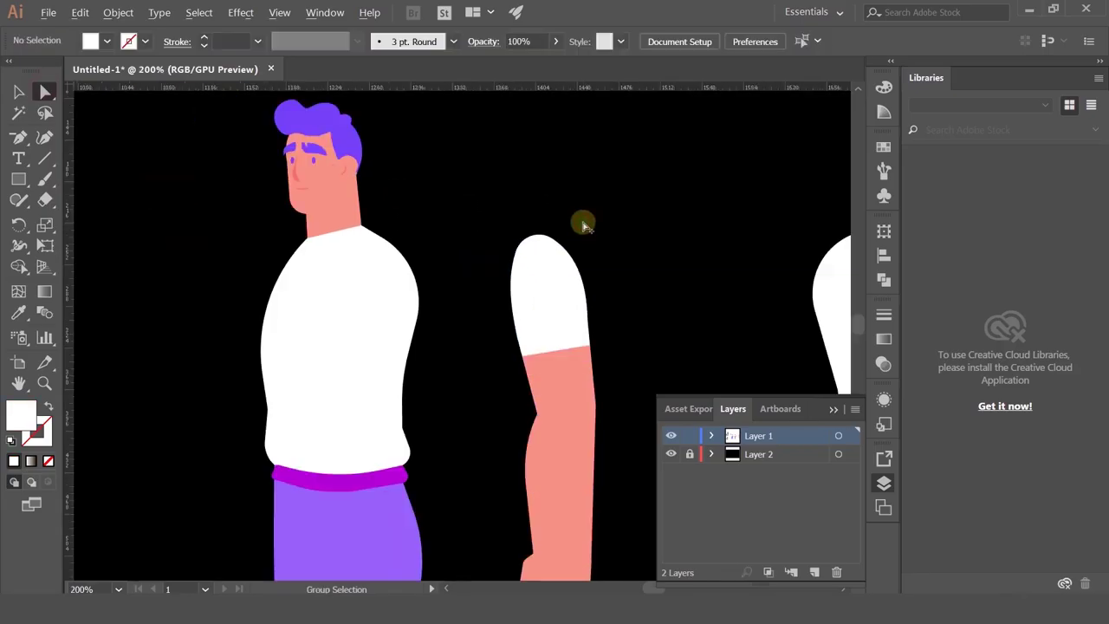
- Move the whole arm back onto the torso so its sleeve sits just inside the back edge
click(20, 91)
drag(508, 193, 493, 97)
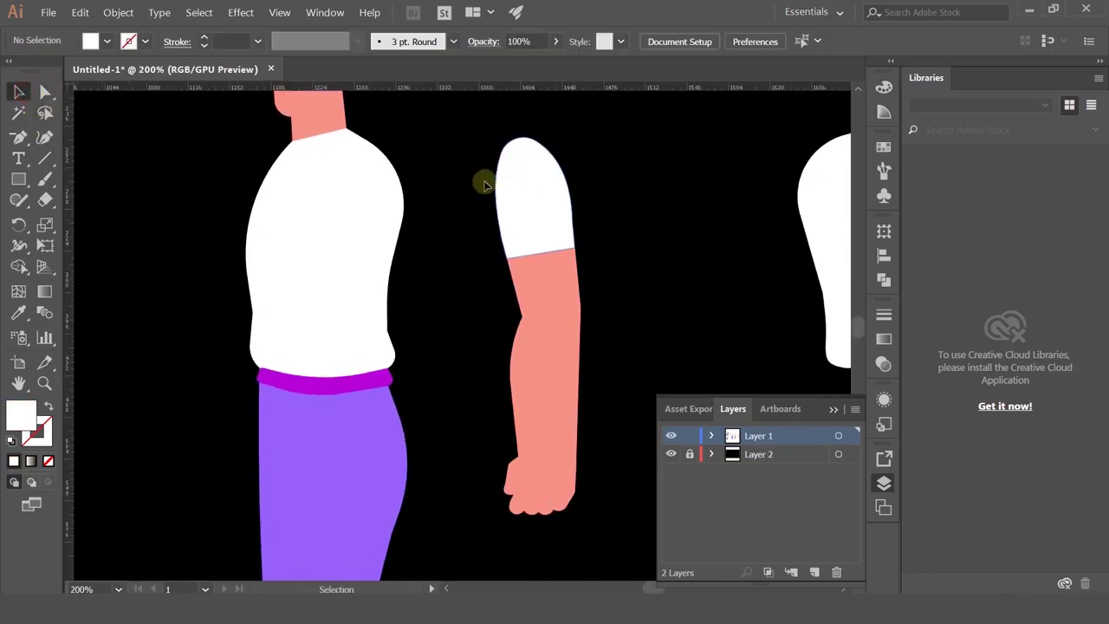
drag(448, 133, 644, 551)
drag(533, 180, 354, 186)
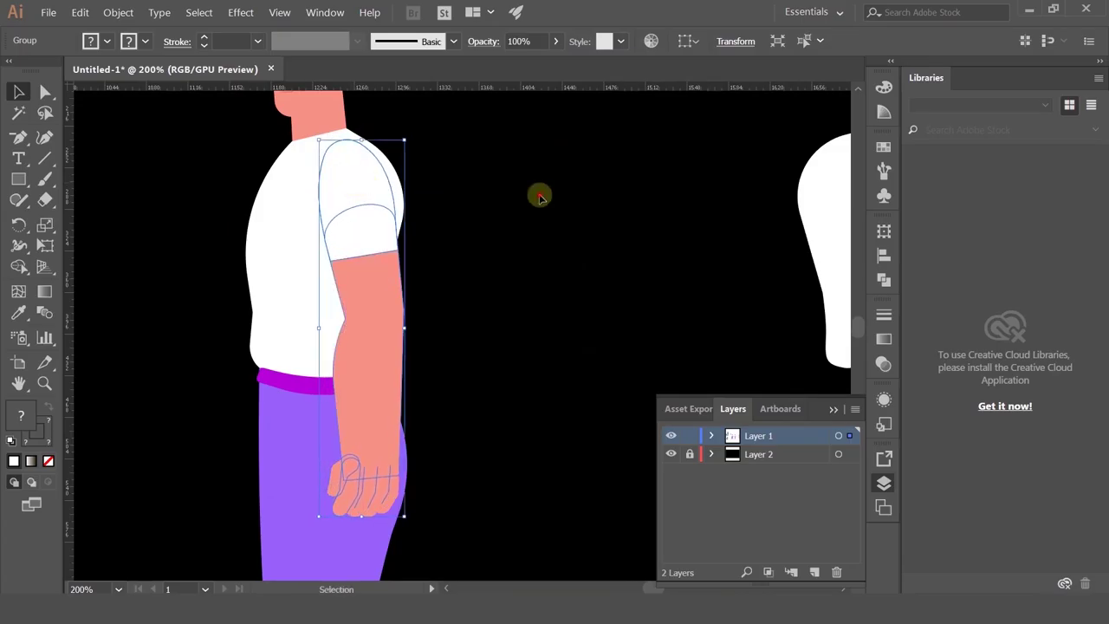
click(540, 196)
- Examine the assembled side-view figure beside the front-view character, comparing the torso, arm and trousers
scroll(540, 195, down, 1)
key(space)
drag(565, 220, 856, 221)
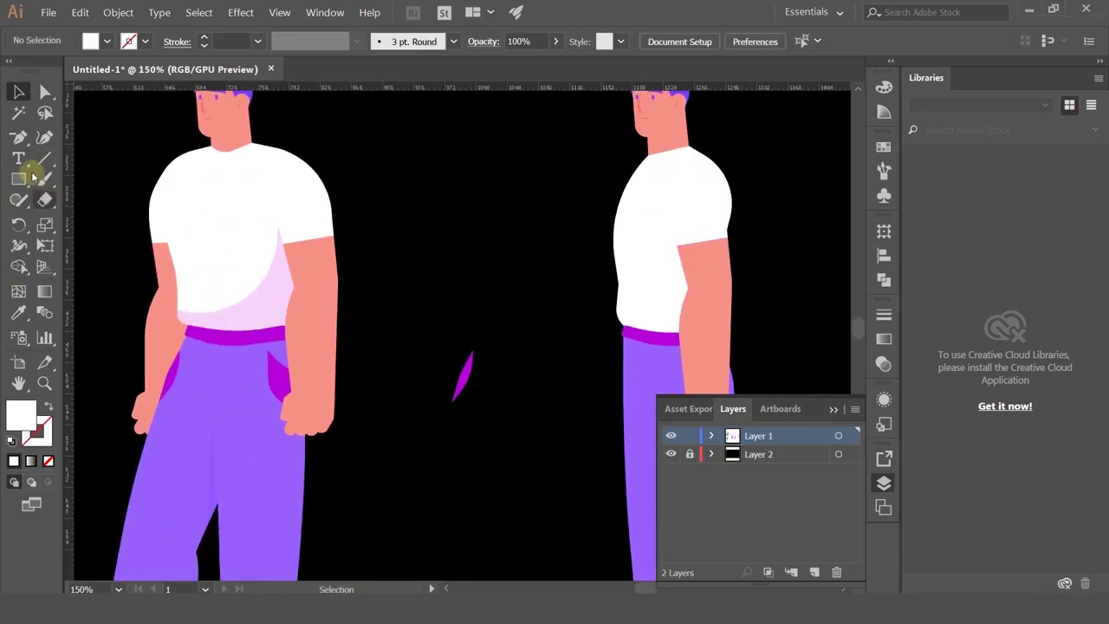
drag(547, 224, 422, 243)
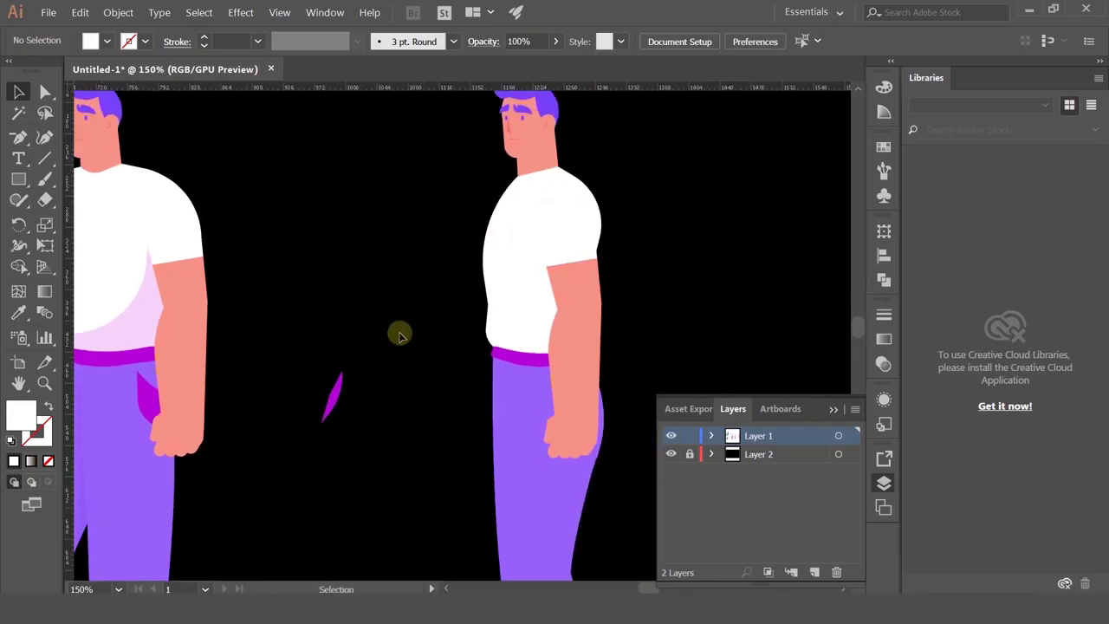
alt+scroll(399, 335, down, 1)
drag(490, 269, 478, 227)
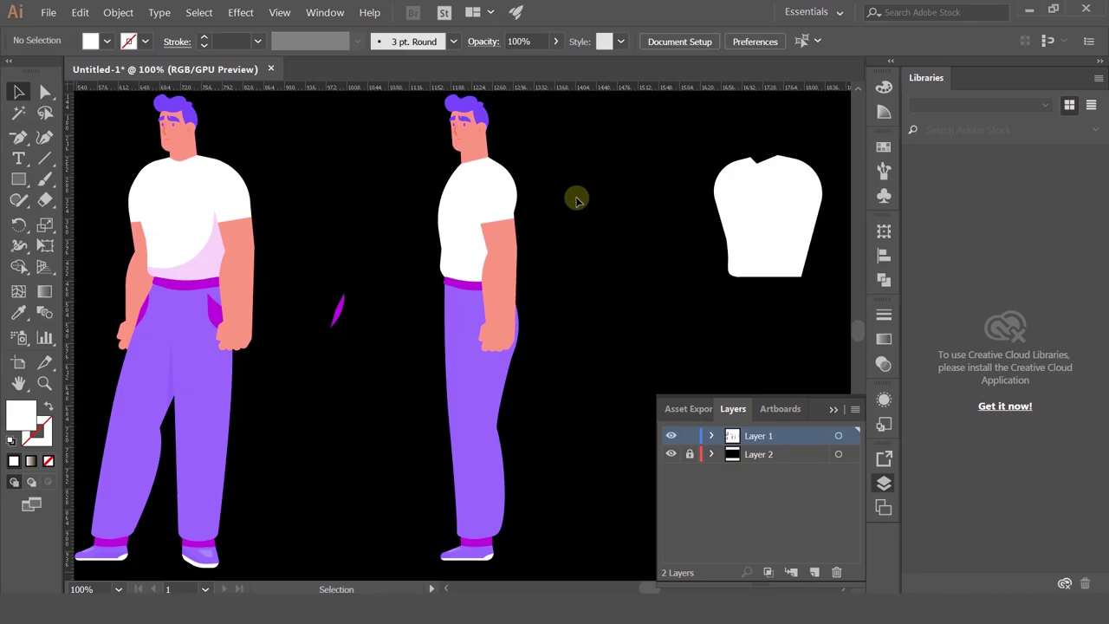
click(492, 241)
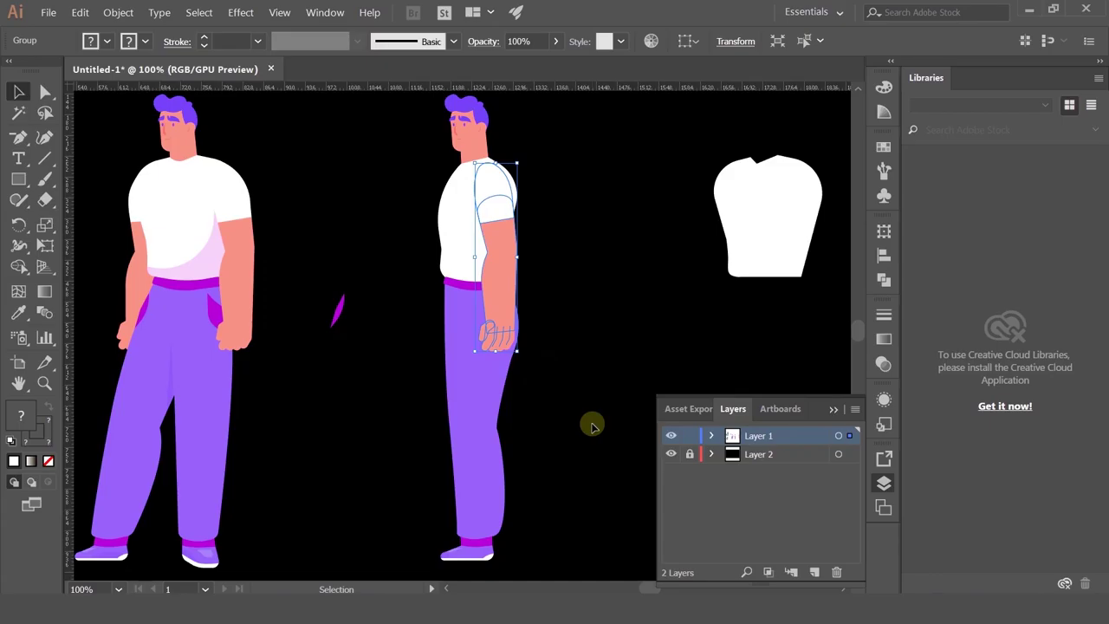
scroll(583, 338, down, 2)
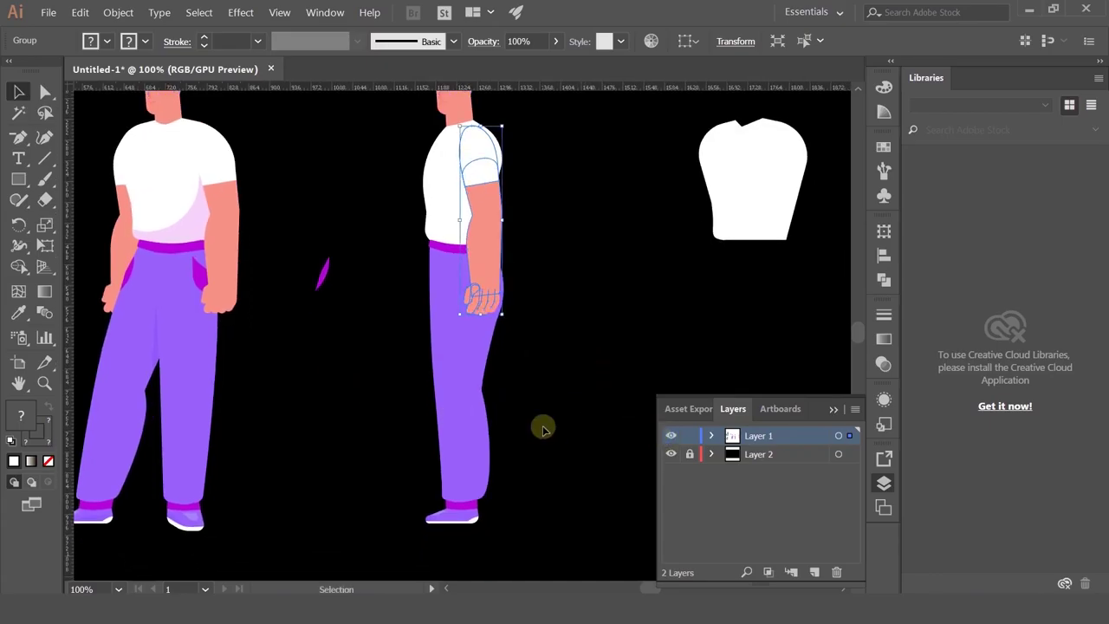
- Raise the knee anchor at the back of the side-view trouser leg slightly and adjust the calf curve below it
click(45, 92)
click(472, 394)
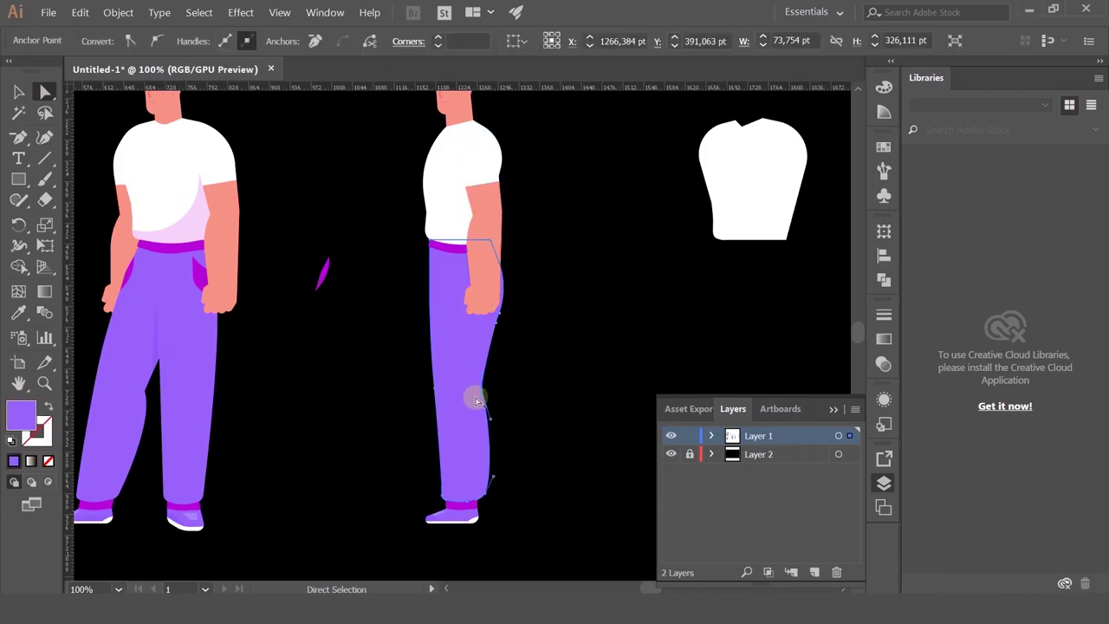
scroll(487, 389, up, 1)
drag(488, 389, 490, 379)
drag(507, 435, 539, 370)
click(561, 454)
scroll(560, 454, down, 1)
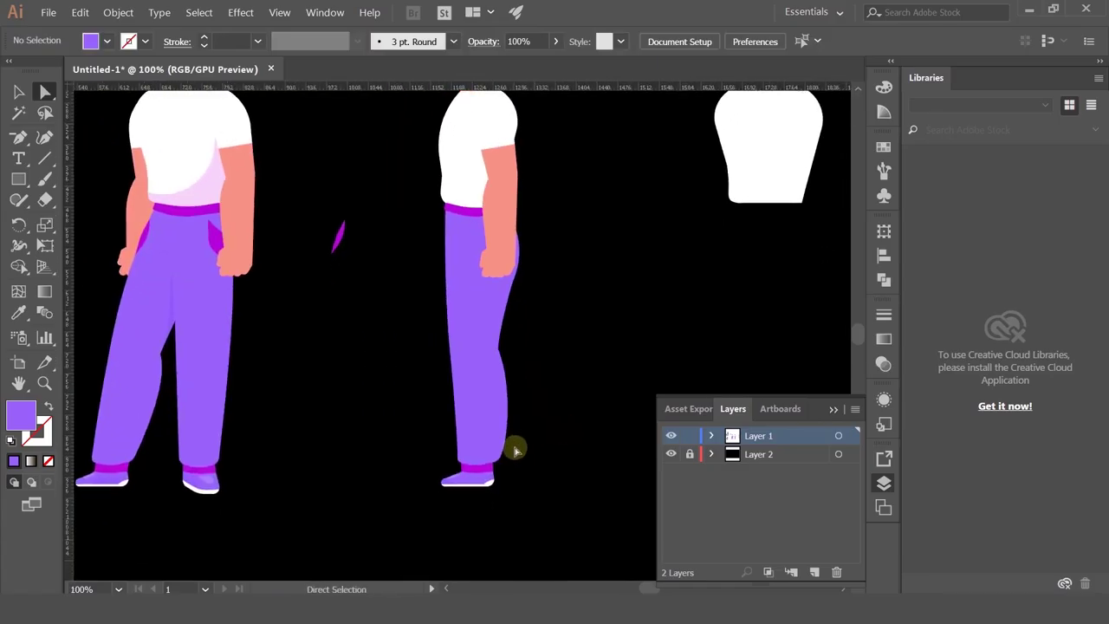
- Try to reshape the trouser leg's rear lower corner above the ankle cuff
scroll(515, 448, up, 4)
click(472, 496)
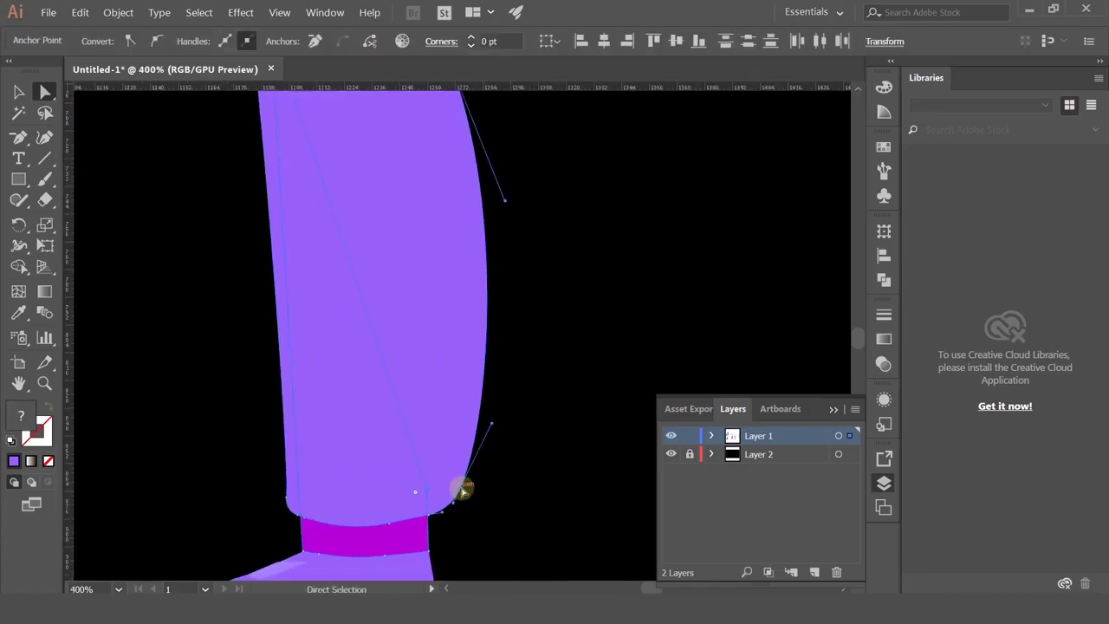
drag(461, 493, 475, 484)
key(ctrl+z)
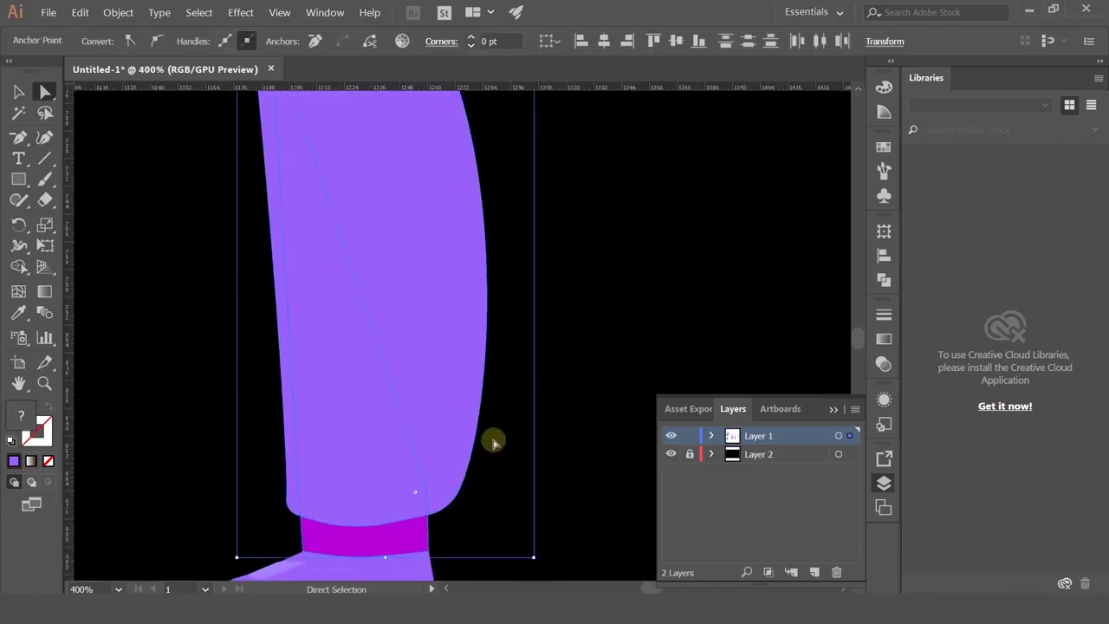
scroll(494, 444, down, 2)
click(538, 411)
drag(537, 404, 546, 384)
scroll(555, 364, down, 3)
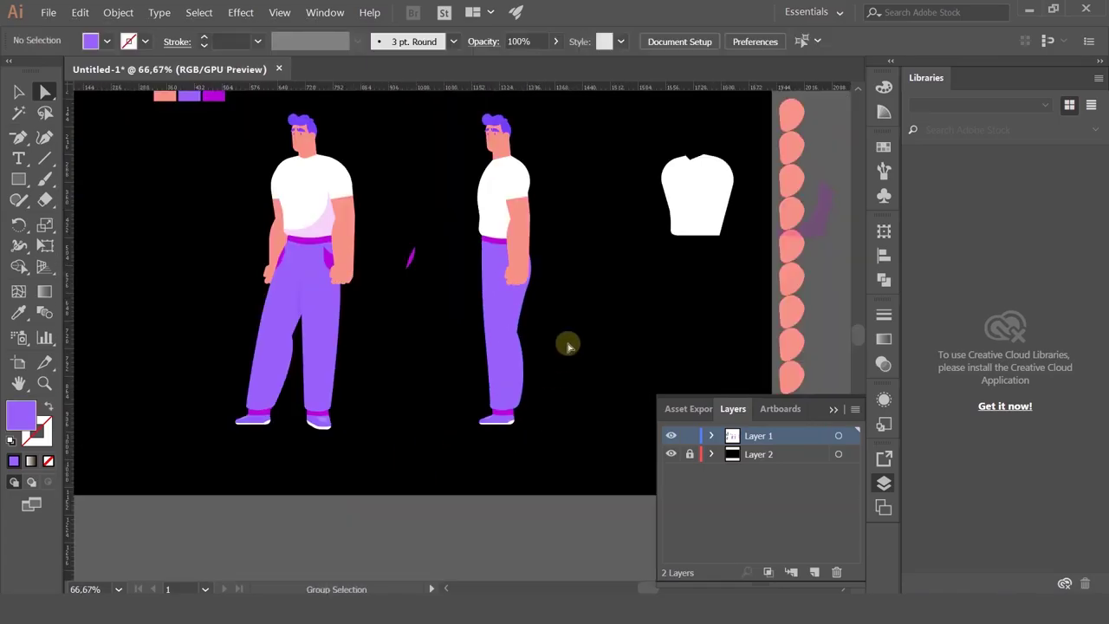
scroll(520, 396, up, 1)
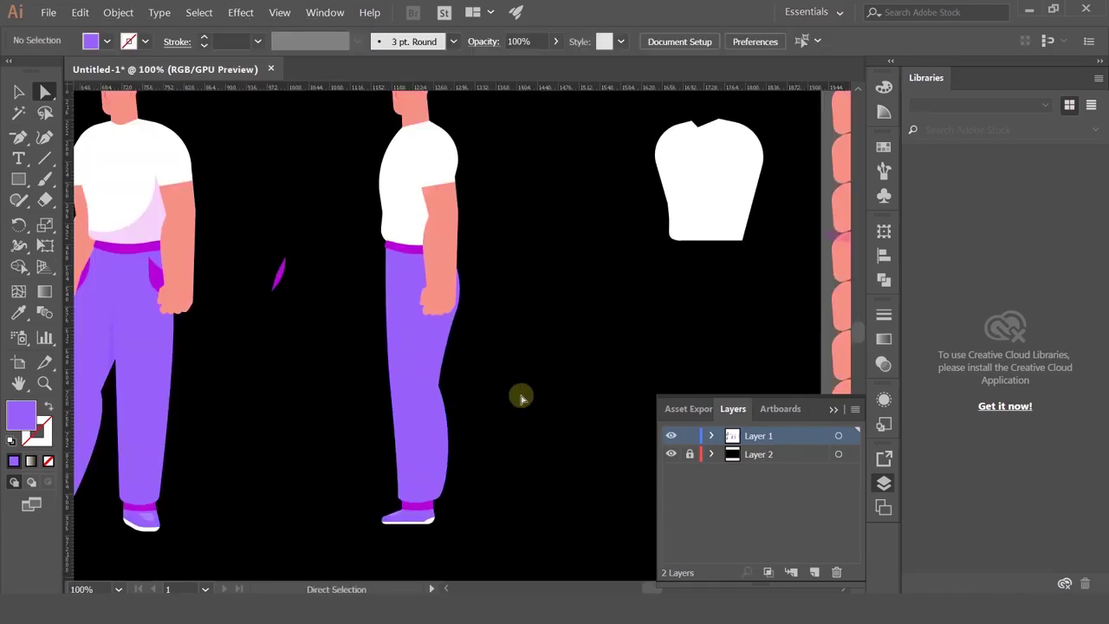
drag(188, 185, 198, 235)
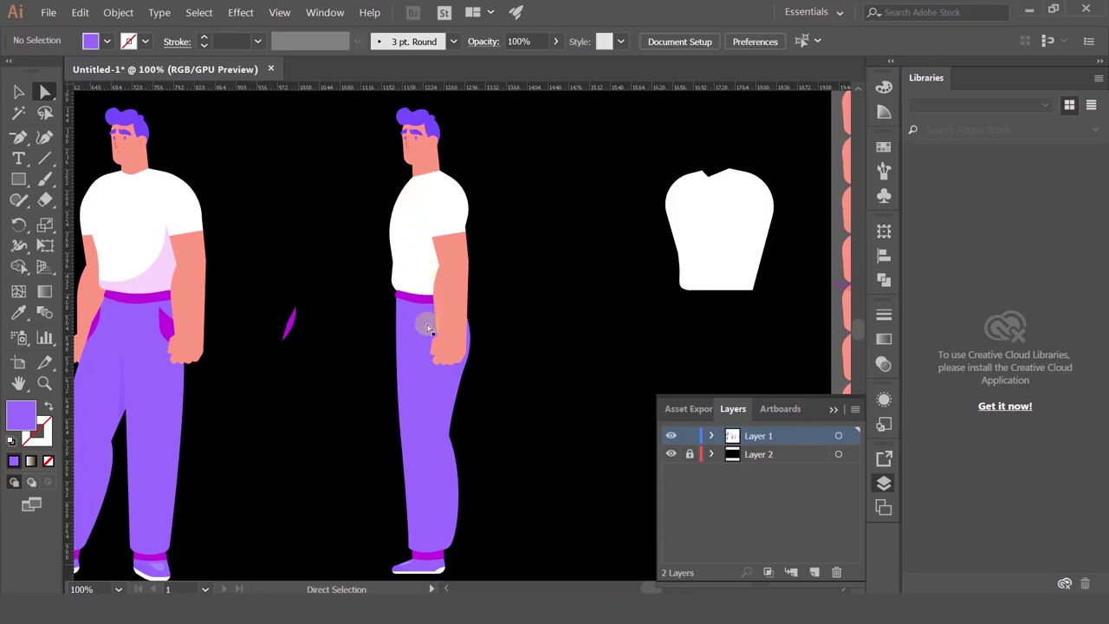
drag(453, 438, 477, 375)
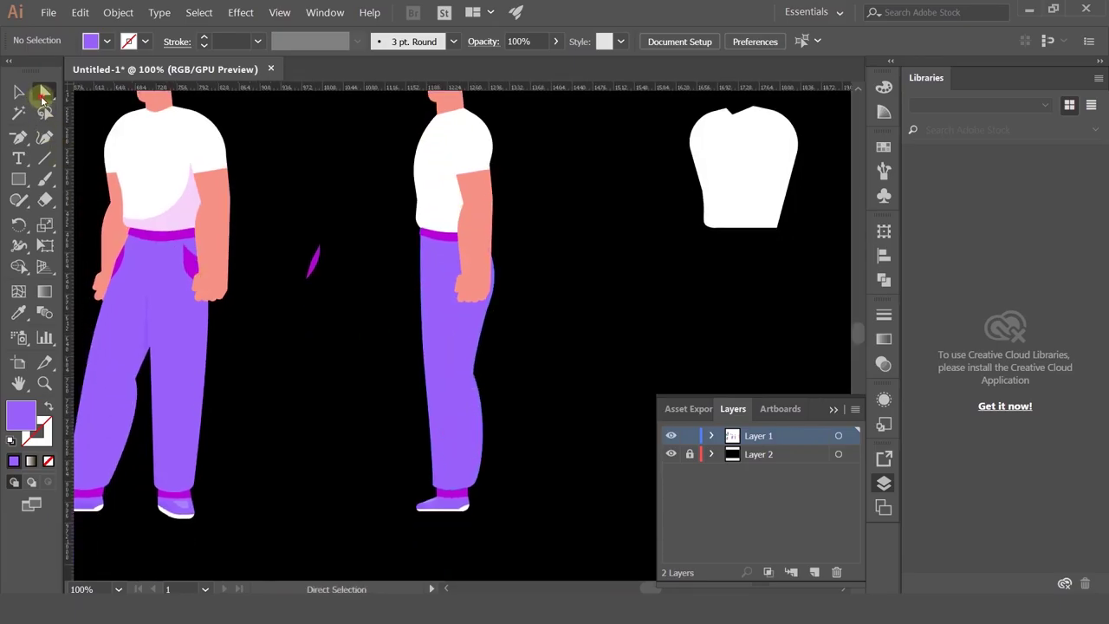
click(43, 93)
drag(378, 330, 493, 546)
drag(349, 336, 536, 546)
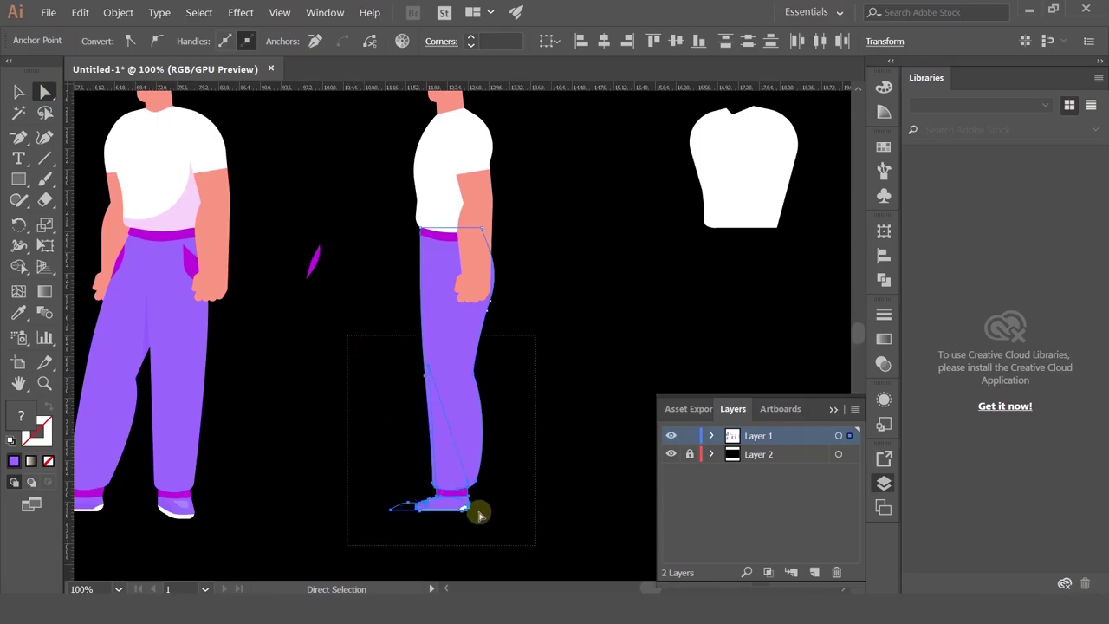
click(469, 513)
drag(396, 168, 384, 218)
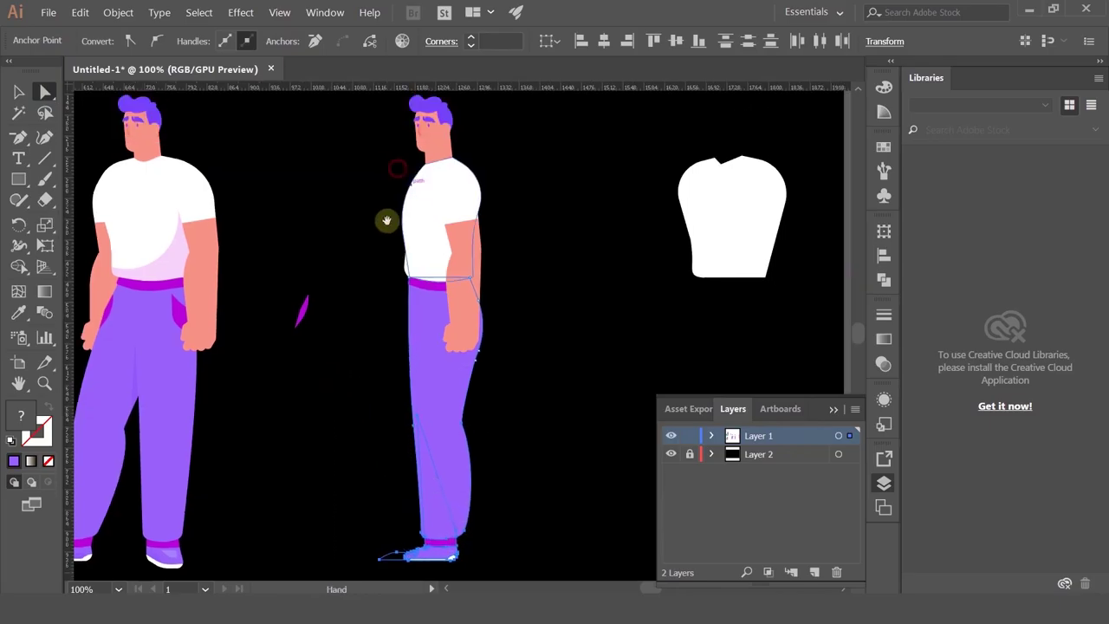
- Place a vertical guide just in front of the side-view figure's neck, running down to the shoe, to check the figure's balance
drag(67, 182, 423, 176)
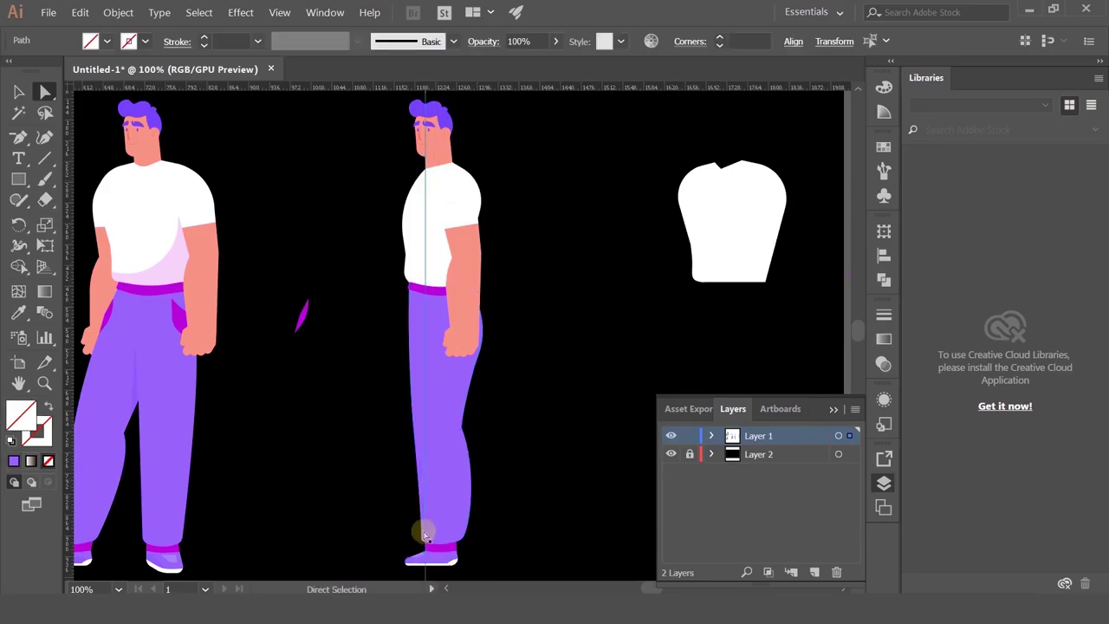
click(424, 546)
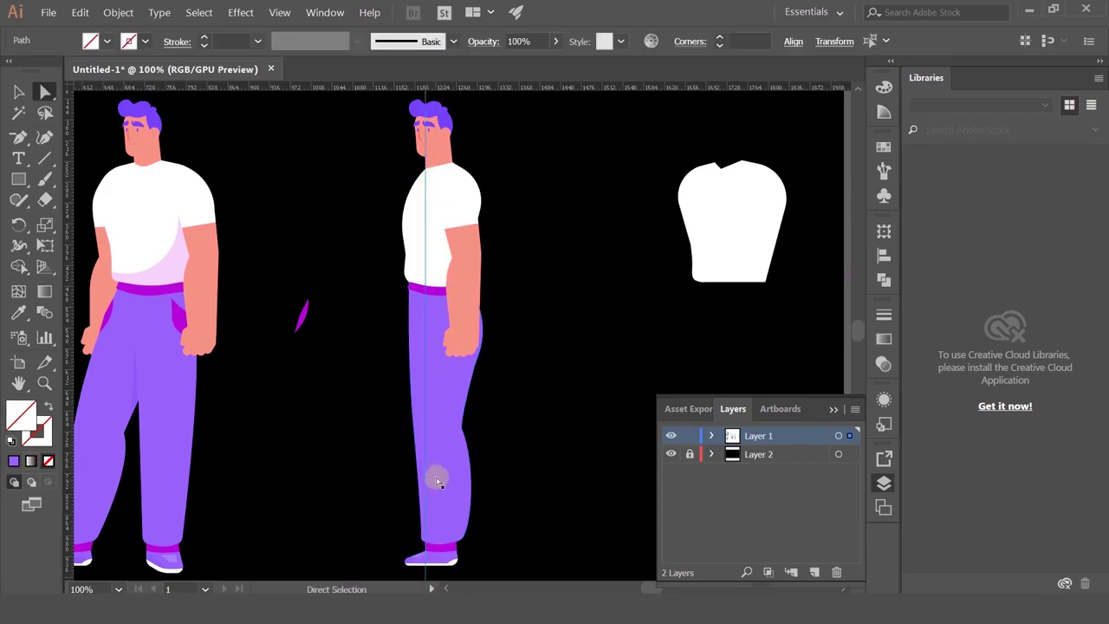
click(439, 549)
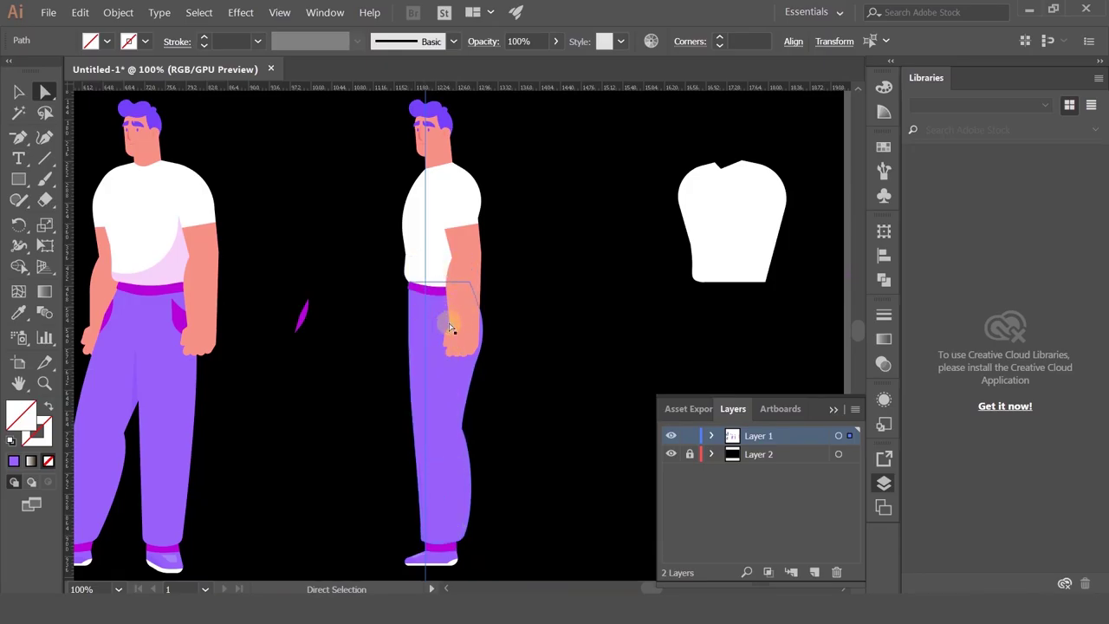
click(449, 290)
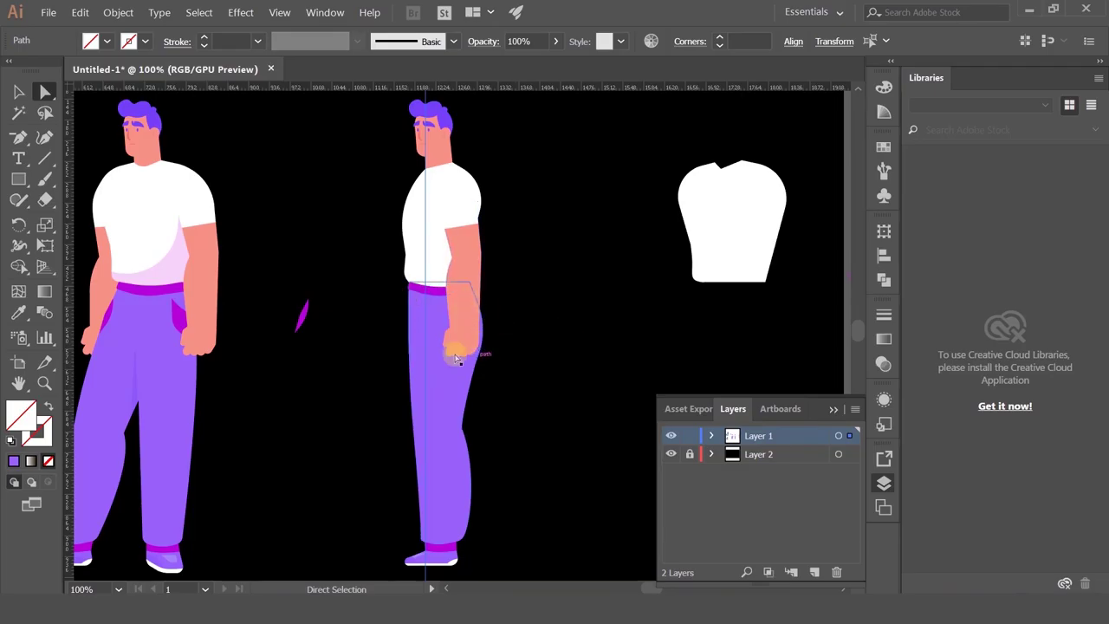
click(465, 310)
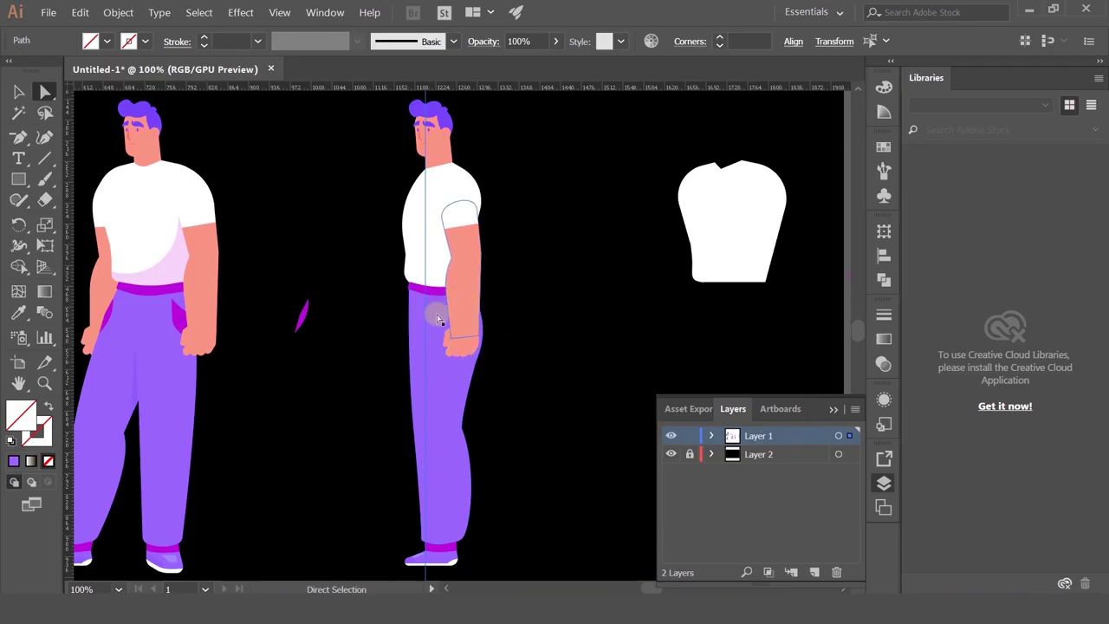
click(449, 312)
click(427, 329)
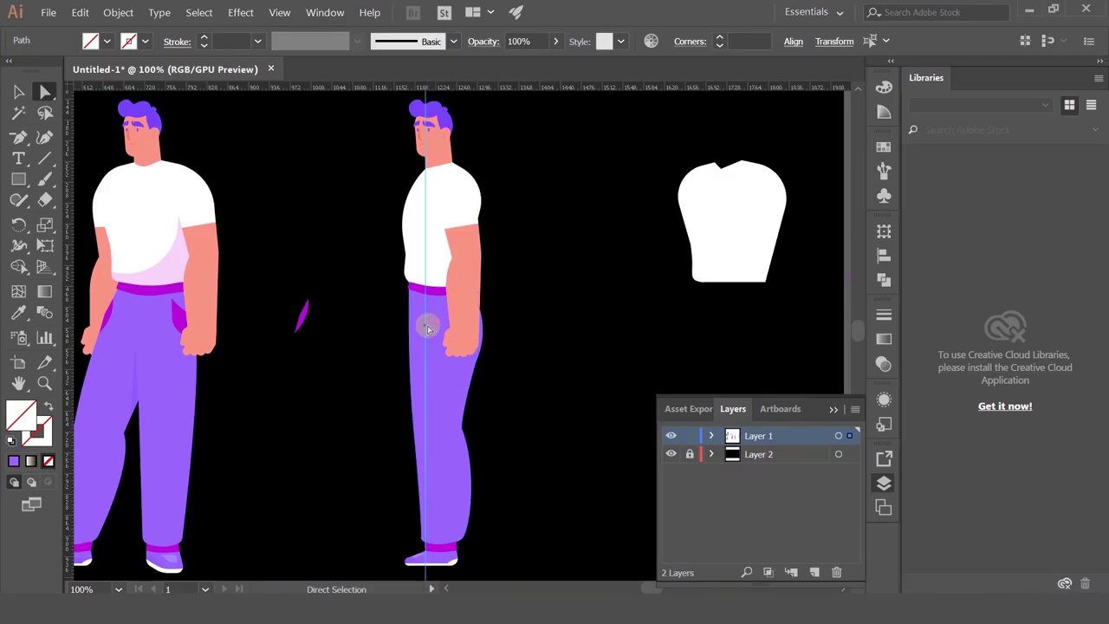
mouse_move(427, 328)
mouse_down()
mouse_move(440, 333)
mouse_move(441, 316)
mouse_move(418, 319)
mouse_move(422, 329)
mouse_up()
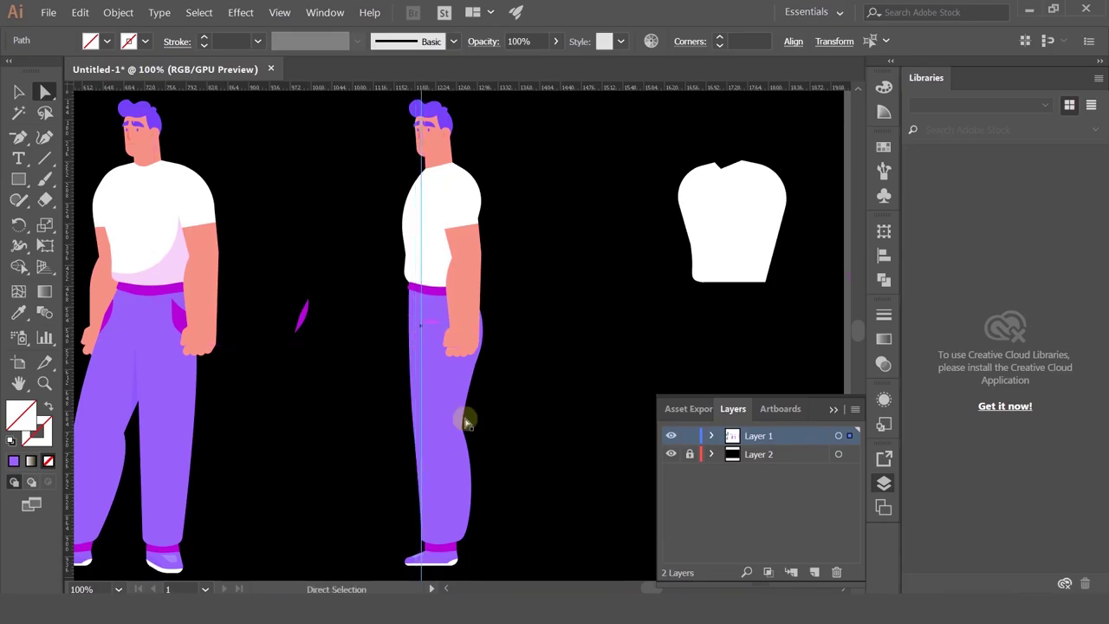
- Shift the lower trouser leg, ankle cuff and shoe of the side-view figure slightly toward the back
drag(347, 481, 501, 556)
drag(342, 360, 461, 503)
scroll(523, 431, up, 2)
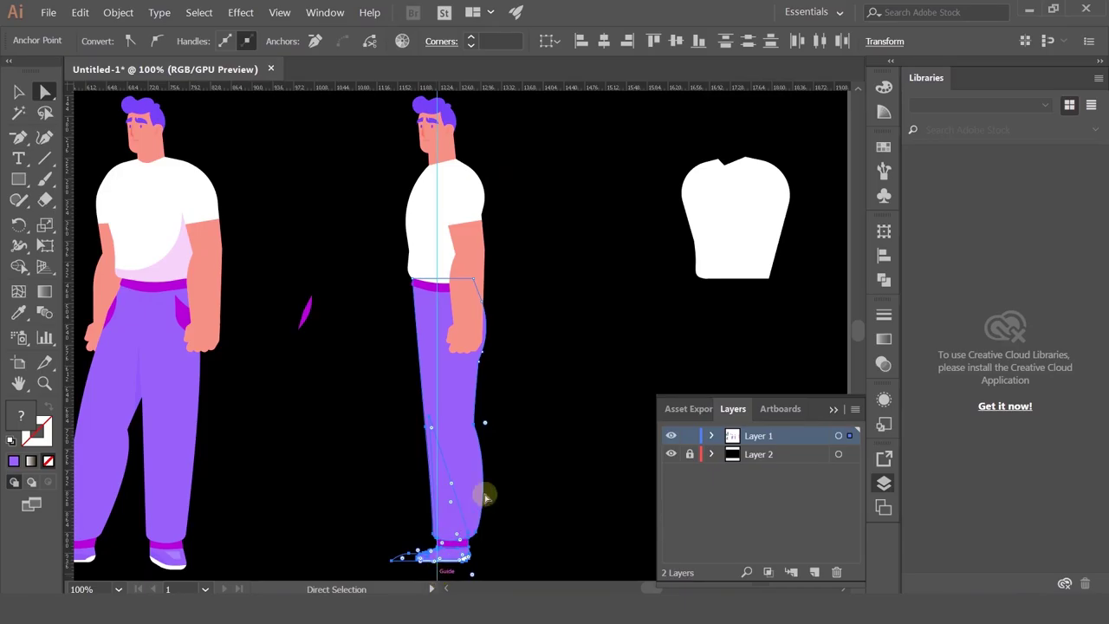
drag(486, 497, 450, 394)
click(329, 250)
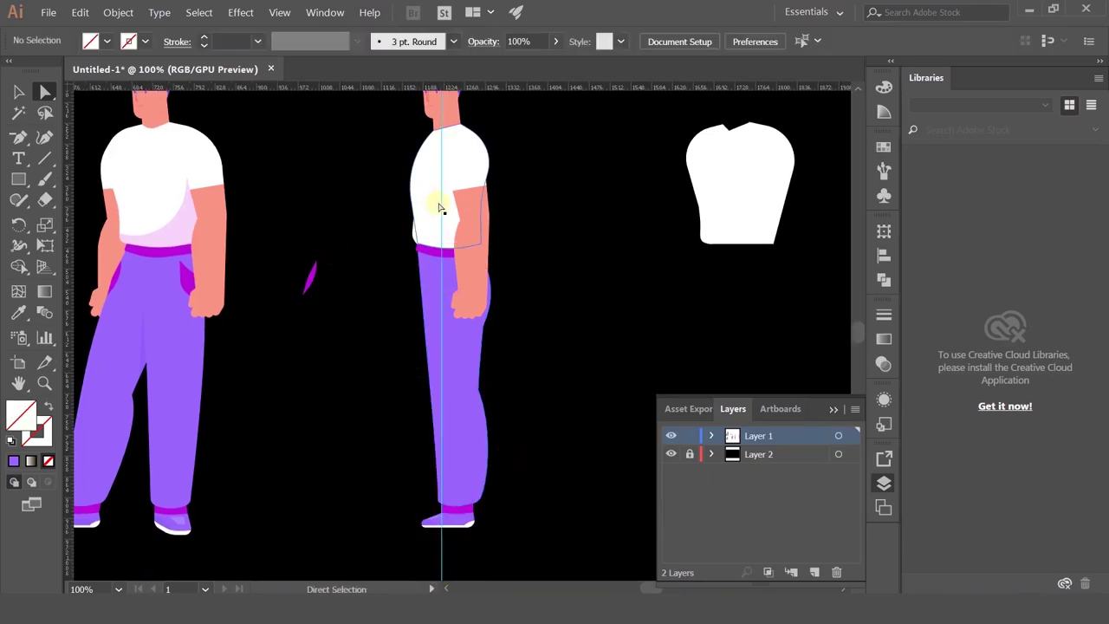
- Move the vertical guide rearward to the sleeve's front edge and compare the arm's alignment with the shoe
drag(441, 205, 449, 210)
click(462, 286)
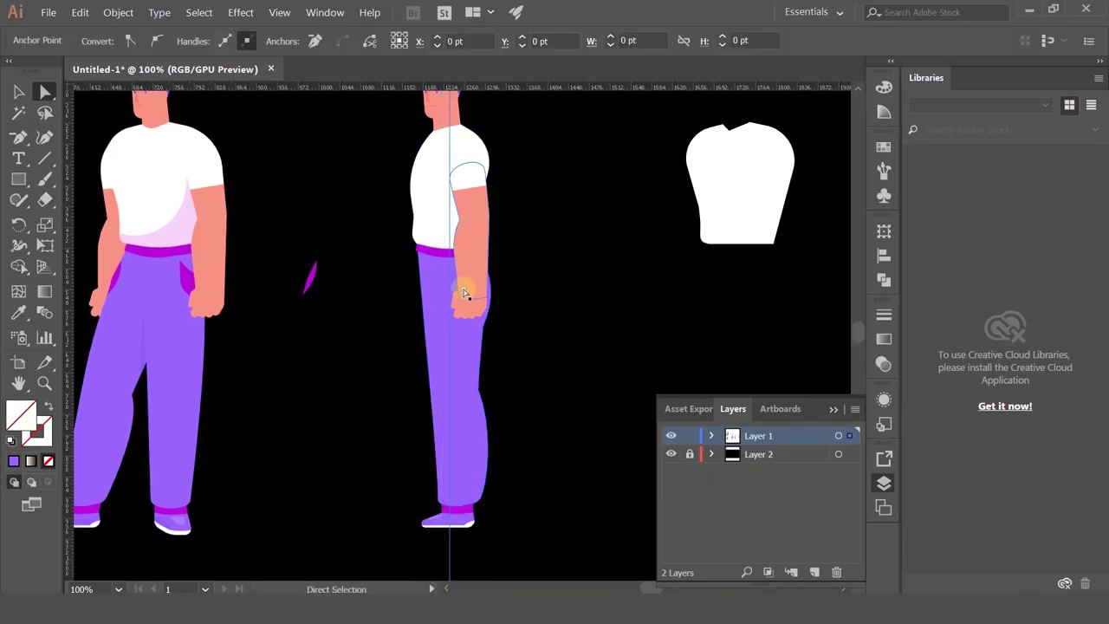
click(456, 293)
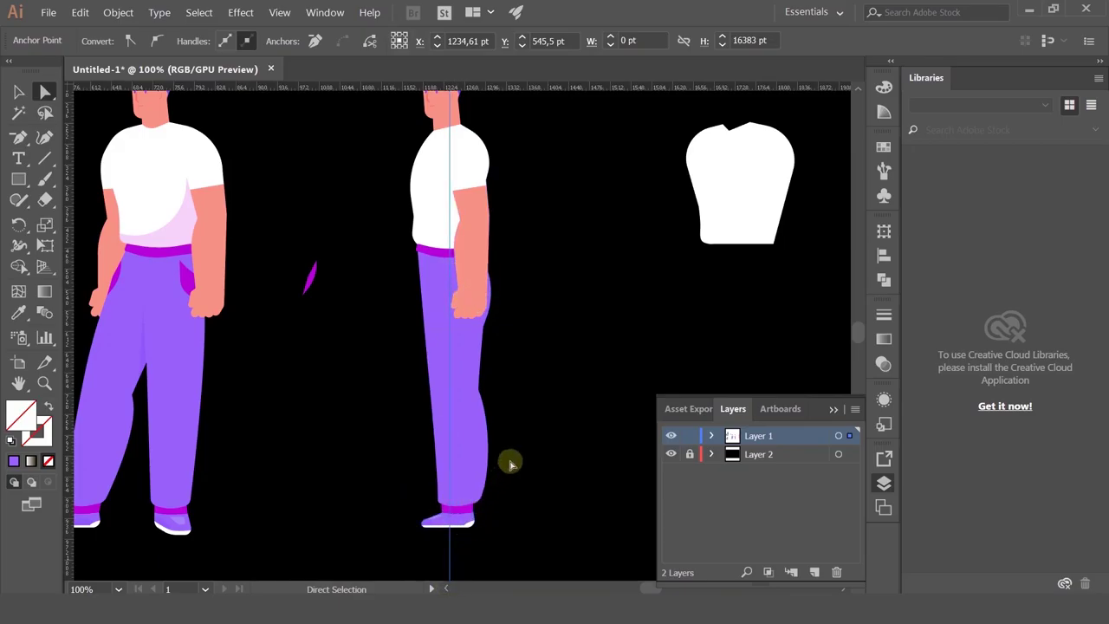
- Adjust the front knee area of the side-view trouser leg slightly forward
click(433, 399)
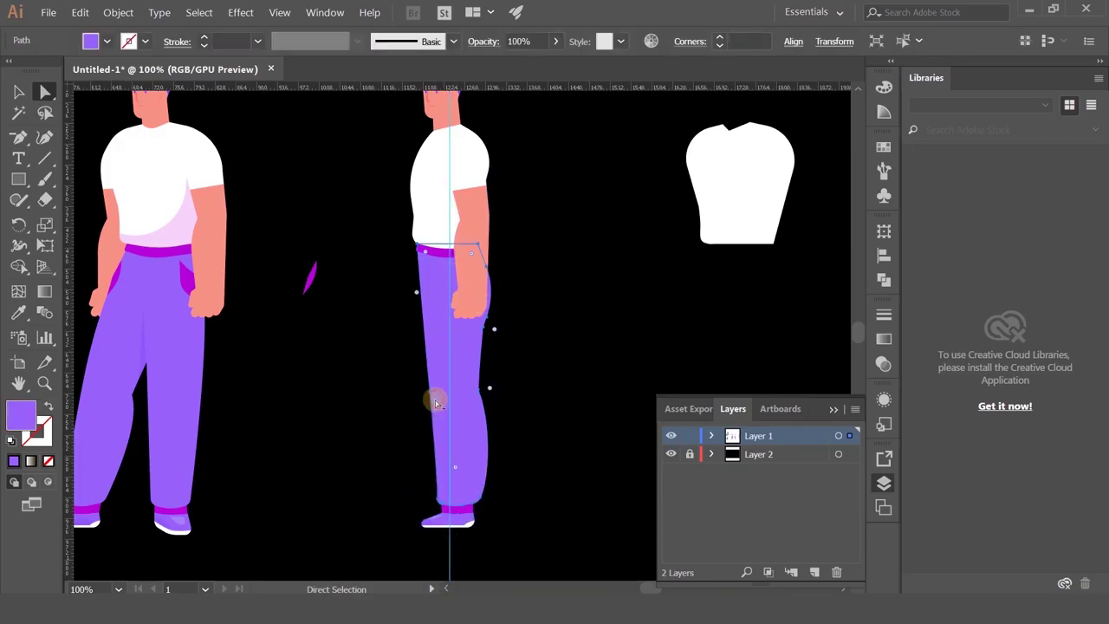
scroll(425, 390, up, 1)
drag(424, 388, 417, 384)
click(379, 391)
- Delete the vertical guide from the side-view figure
scroll(380, 391, down, 3)
drag(485, 382, 510, 434)
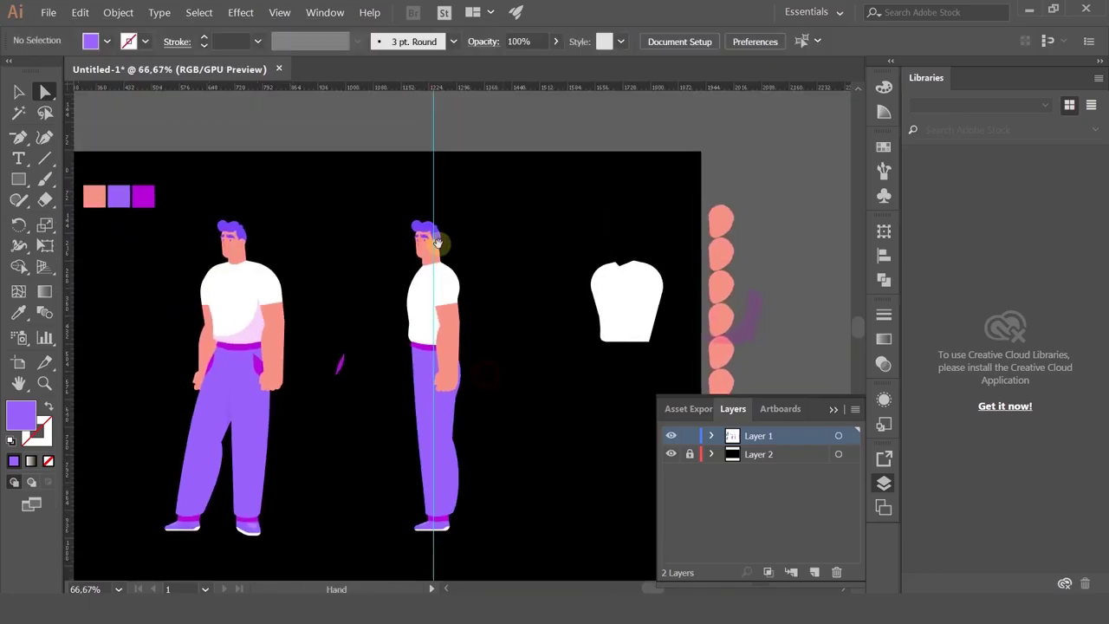
drag(417, 176, 448, 198)
key(Delete)
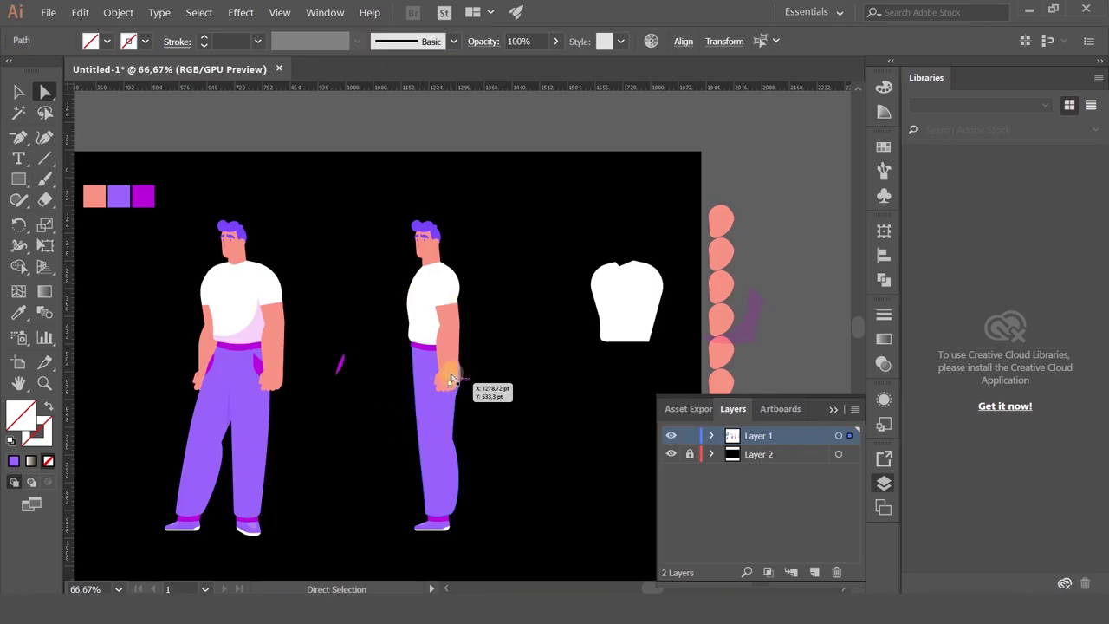
- Examine the side-view figure's arm, sleeve and shirt up close
scroll(452, 336, up, 2)
scroll(451, 329, up, 3)
click(448, 309)
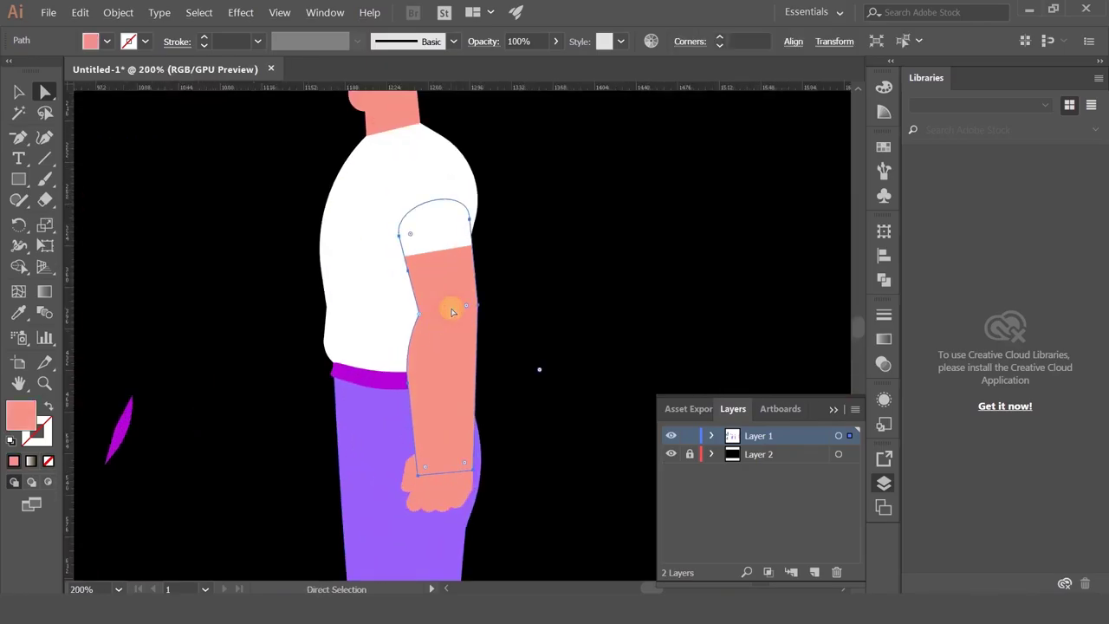
click(19, 91)
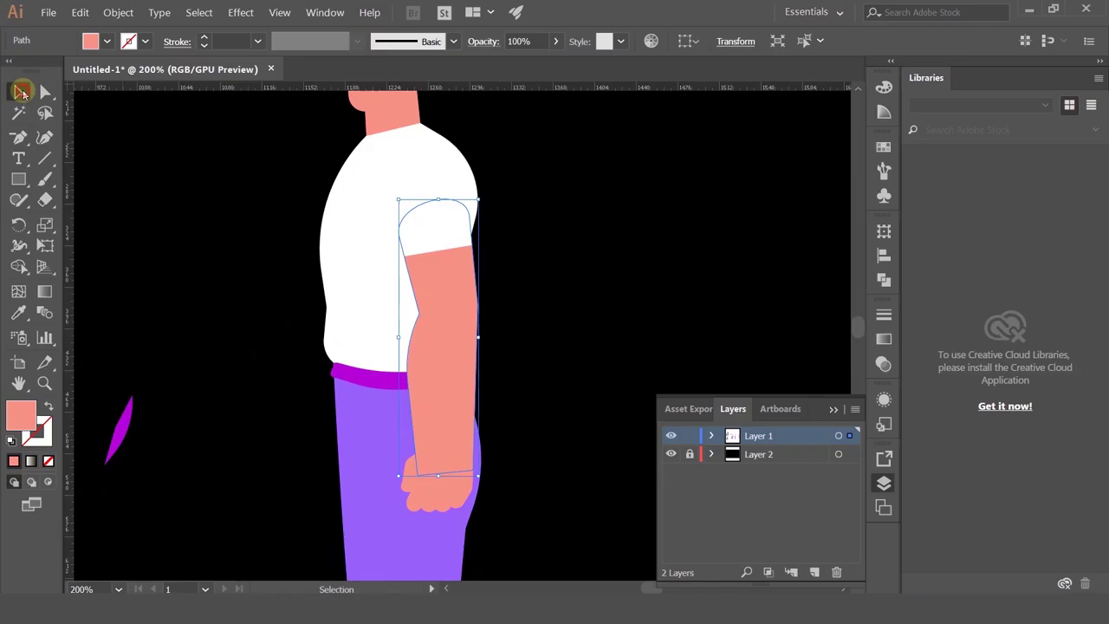
click(425, 164)
click(614, 309)
scroll(613, 309, down, 1)
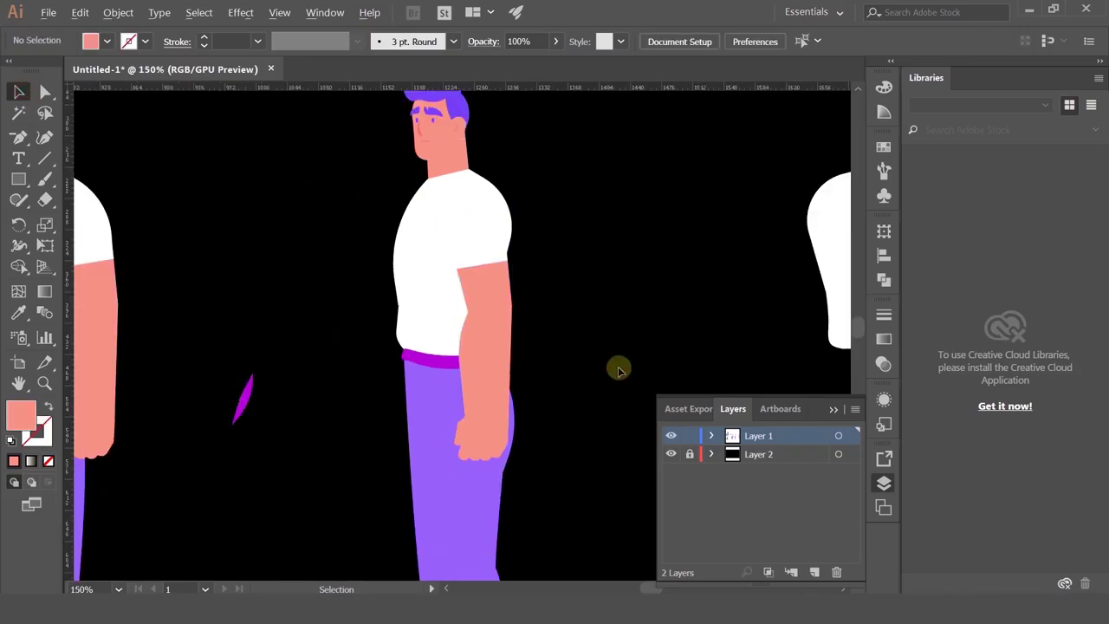
drag(621, 356, 617, 265)
- Delete the stray magenta sliver lying between the two characters
scroll(557, 456, down, 1)
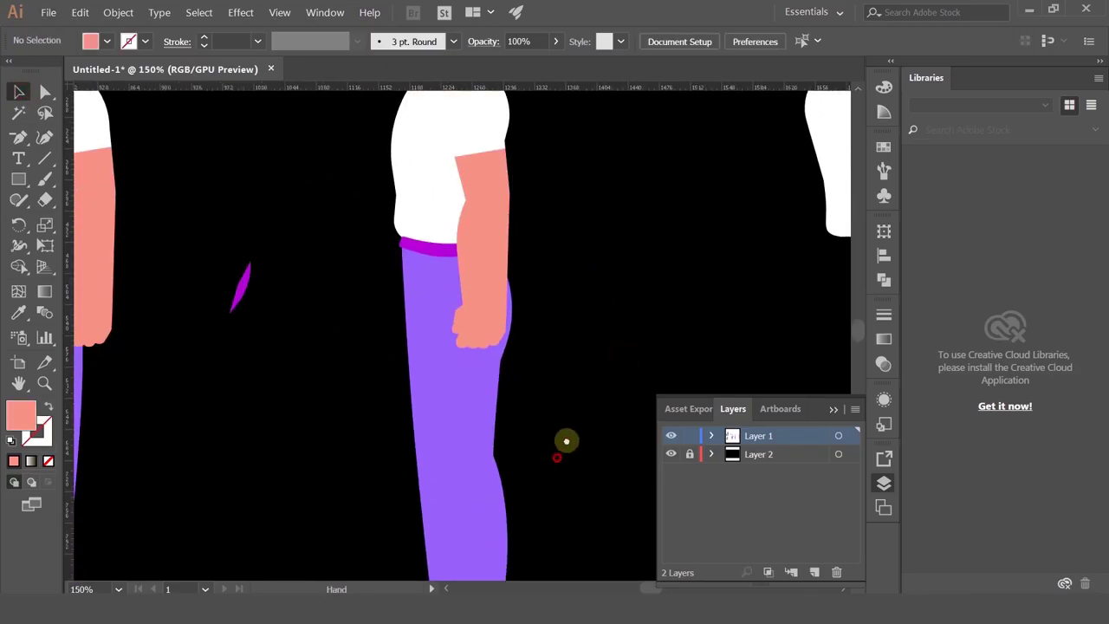
scroll(566, 441, down, 1)
drag(235, 217, 294, 305)
key(Delete)
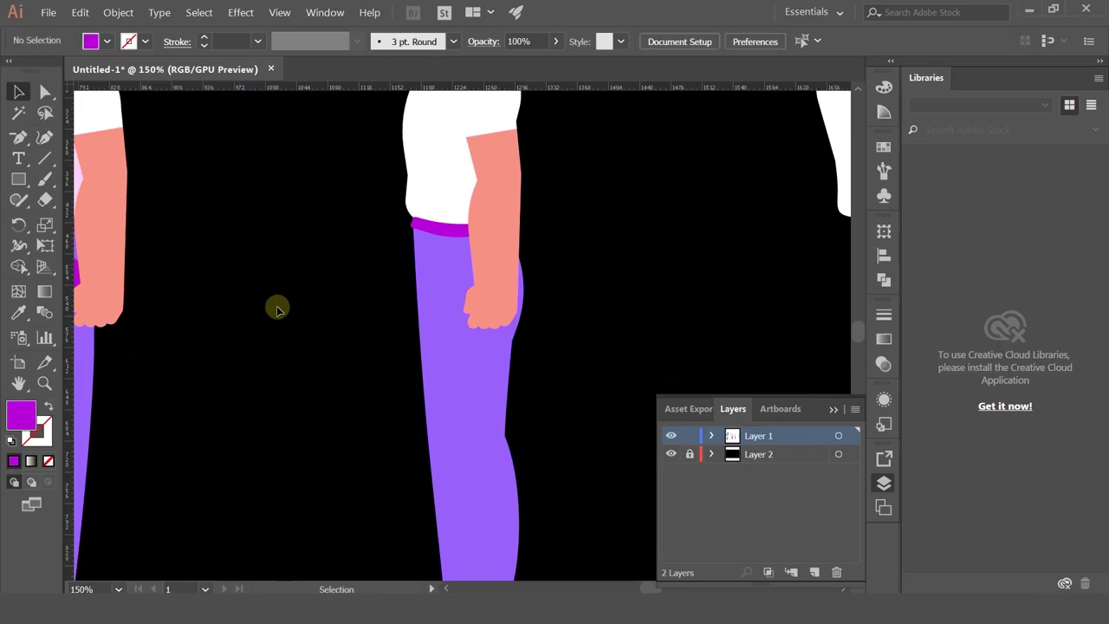
- Copy the front-view character's magenta pocket onto the side-view trousers' hip and arrange the arm group in front of it
scroll(223, 332, left, 3)
drag(266, 229, 496, 414)
key(ctrl+shift+])
click(507, 268)
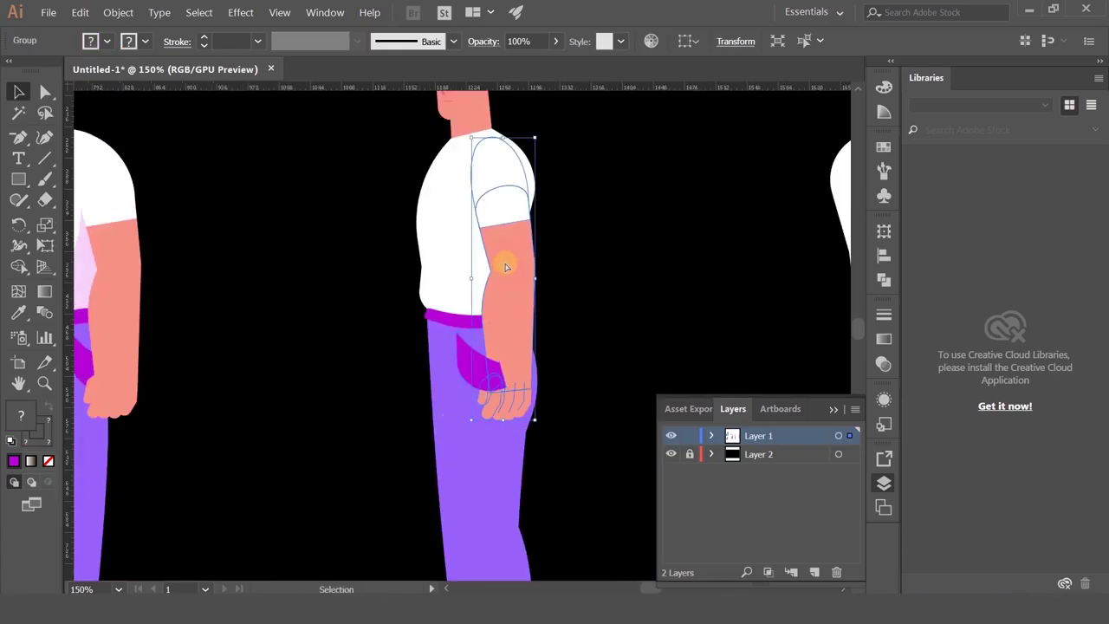
key(ctrl+minus)
click(552, 214)
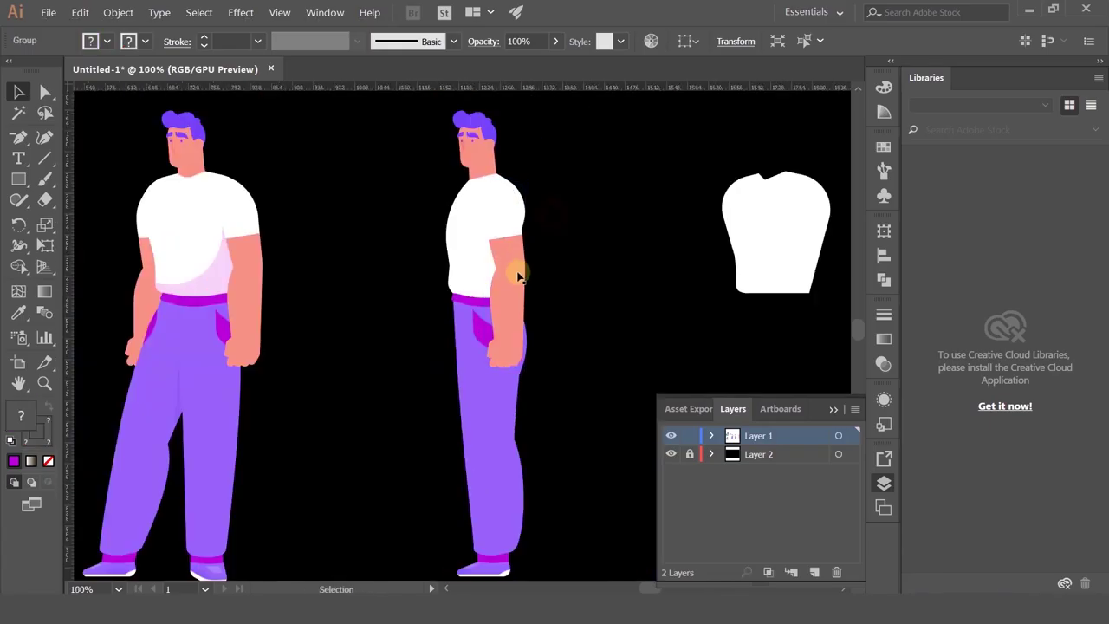
- Draw a closed five-point magenta polygon with the Pen tool over the side-view shirt, from the chest down past the hem and back edge
click(23, 140)
drag(21, 139, 77, 140)
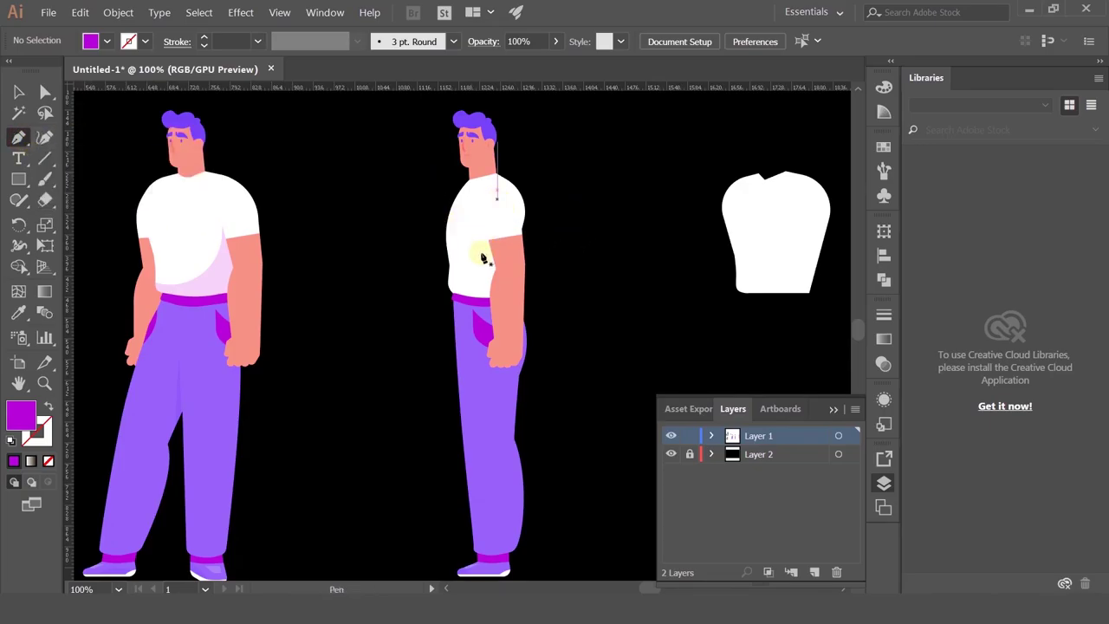
click(442, 215)
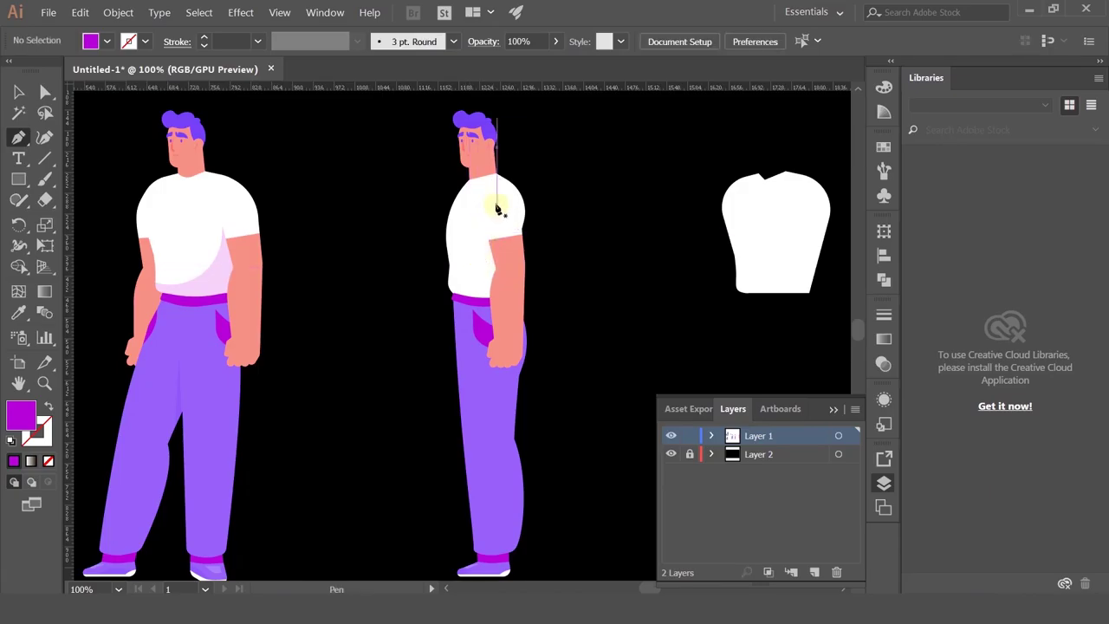
click(493, 206)
click(468, 280)
click(422, 296)
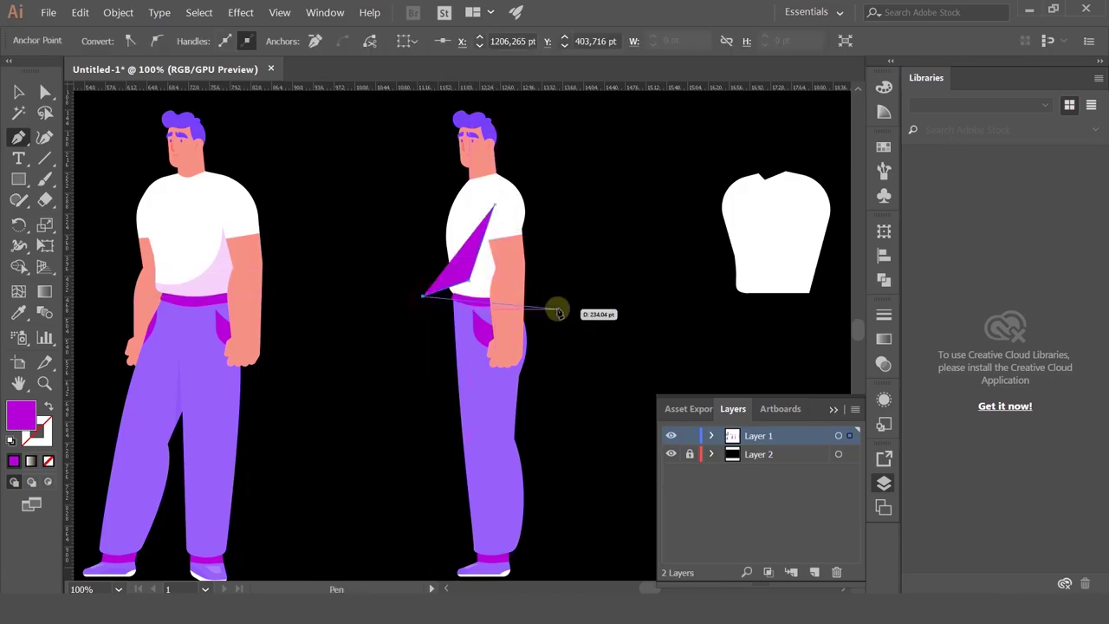
click(551, 312)
click(544, 262)
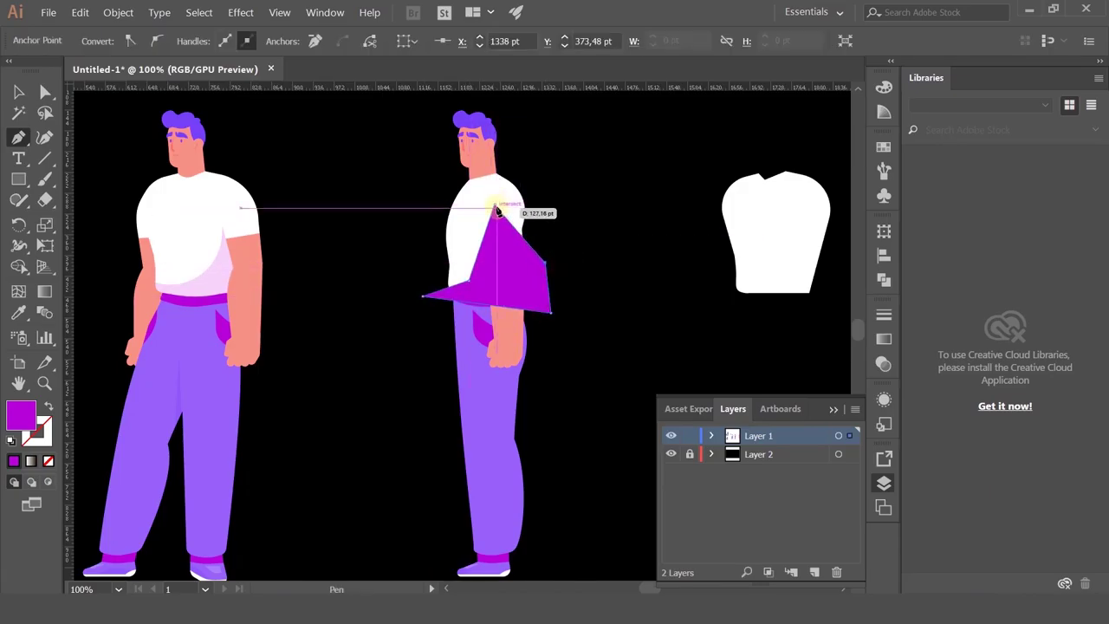
click(495, 207)
- Place copies of the side-view shirt's torso and hem shapes in front of the magenta polygon
click(19, 91)
scroll(483, 246, up, 2)
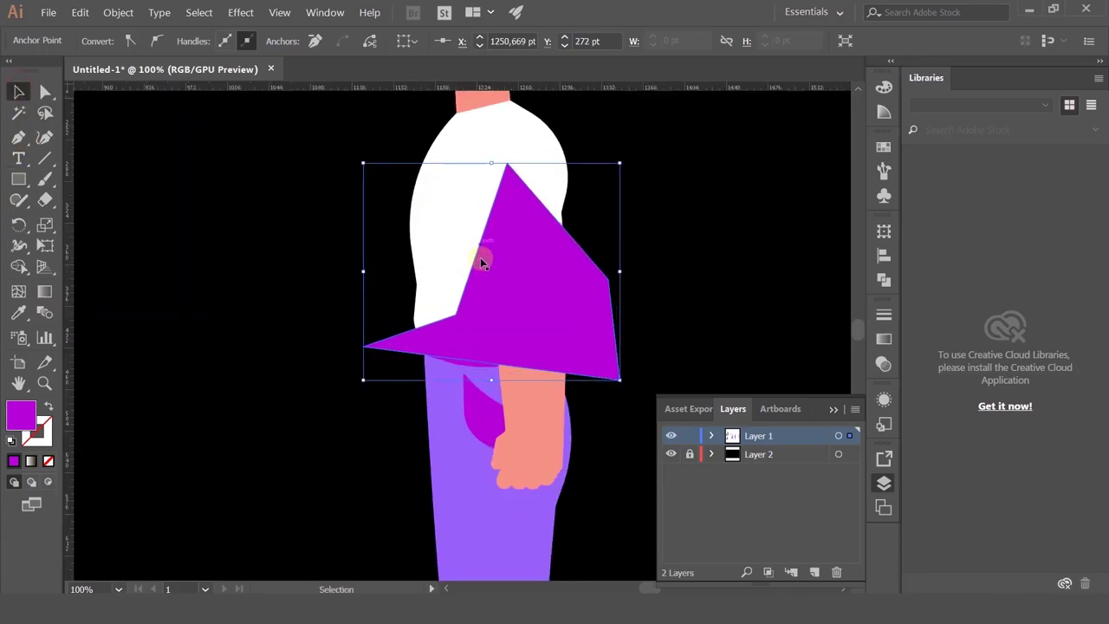
click(442, 227)
key(a)
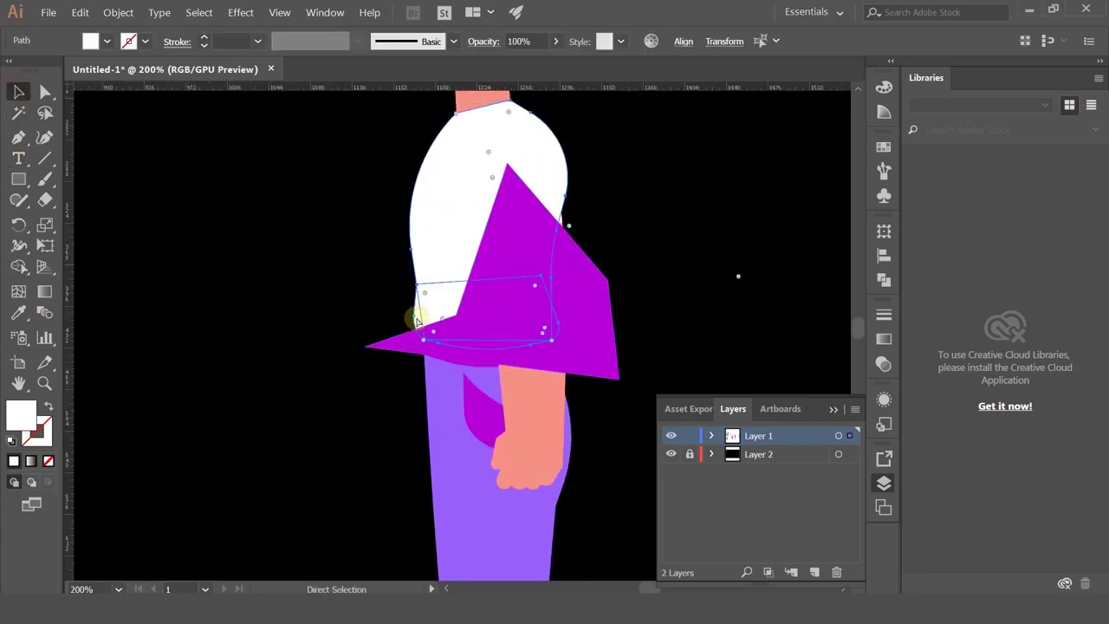
key(ctrl+shift+bracketright)
key(v)
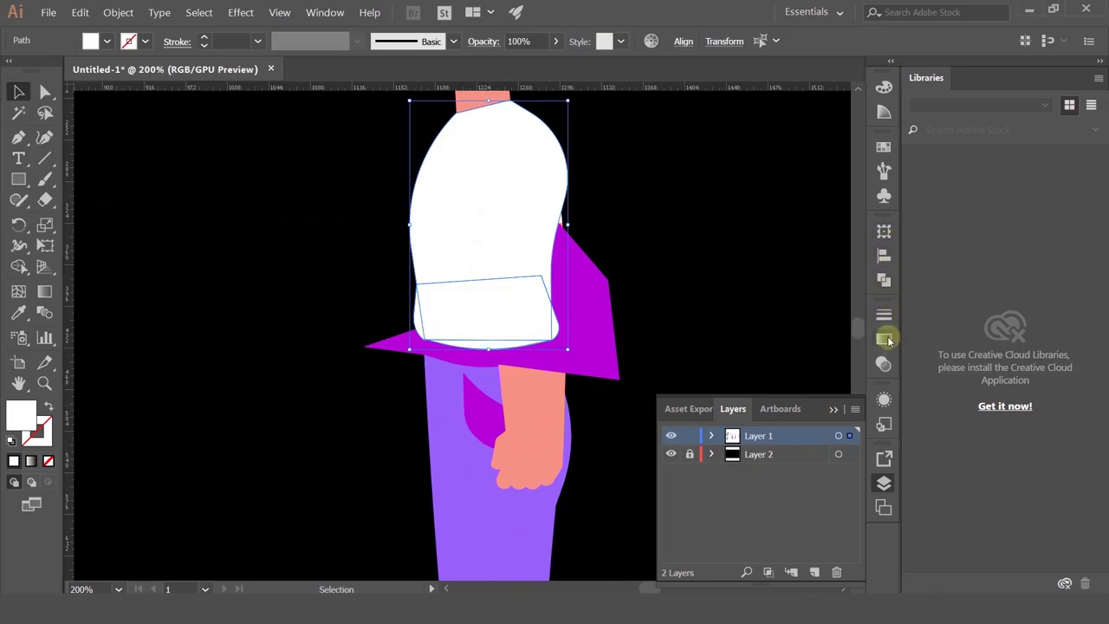
- Unite the torso and hem copies into a single shirt shape with Pathfinder
click(883, 279)
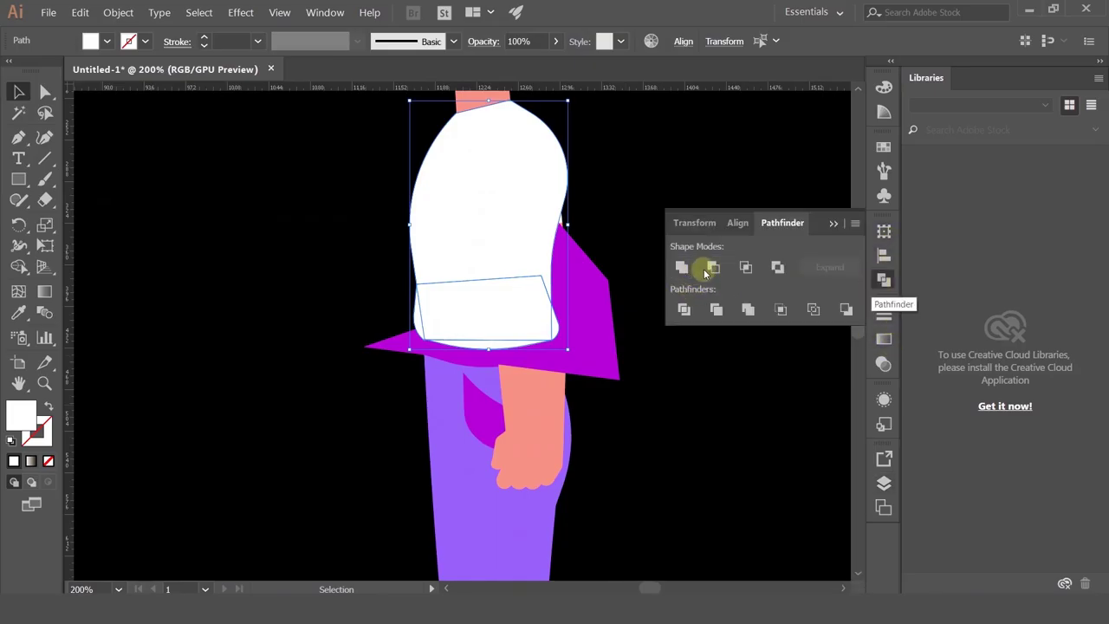
click(712, 269)
key(ctrl+z)
click(748, 270)
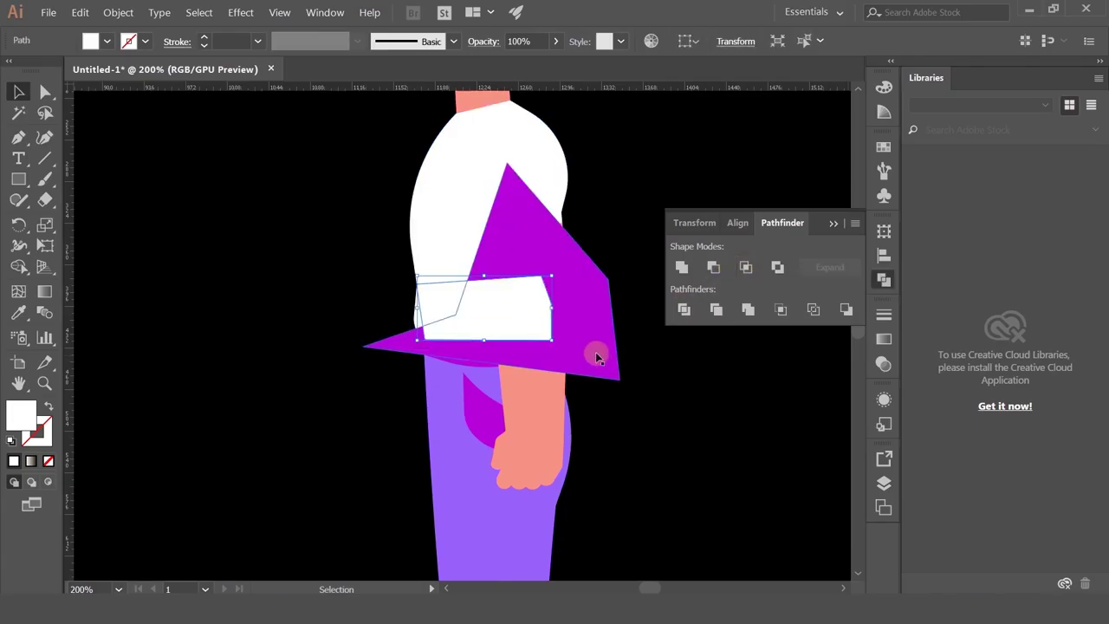
key(a)
key(ctrl+z)
click(685, 269)
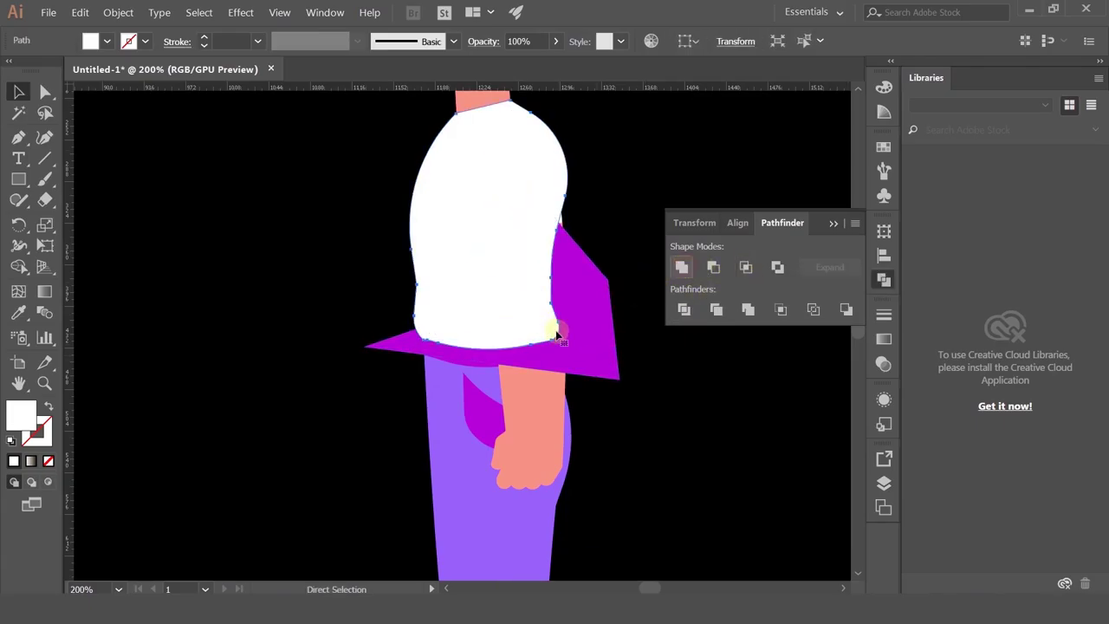
- Intersect the magenta polygon with the united shirt shape to trim the shadow to the shirt's outline
shift+click(587, 343)
click(715, 270)
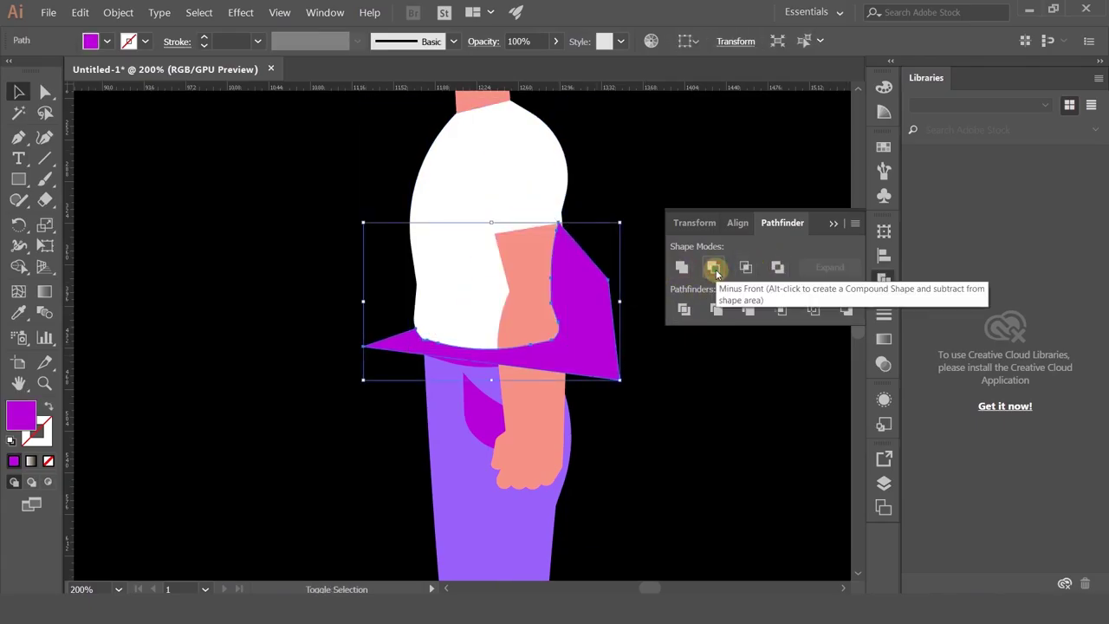
key(ctrl+z)
click(713, 269)
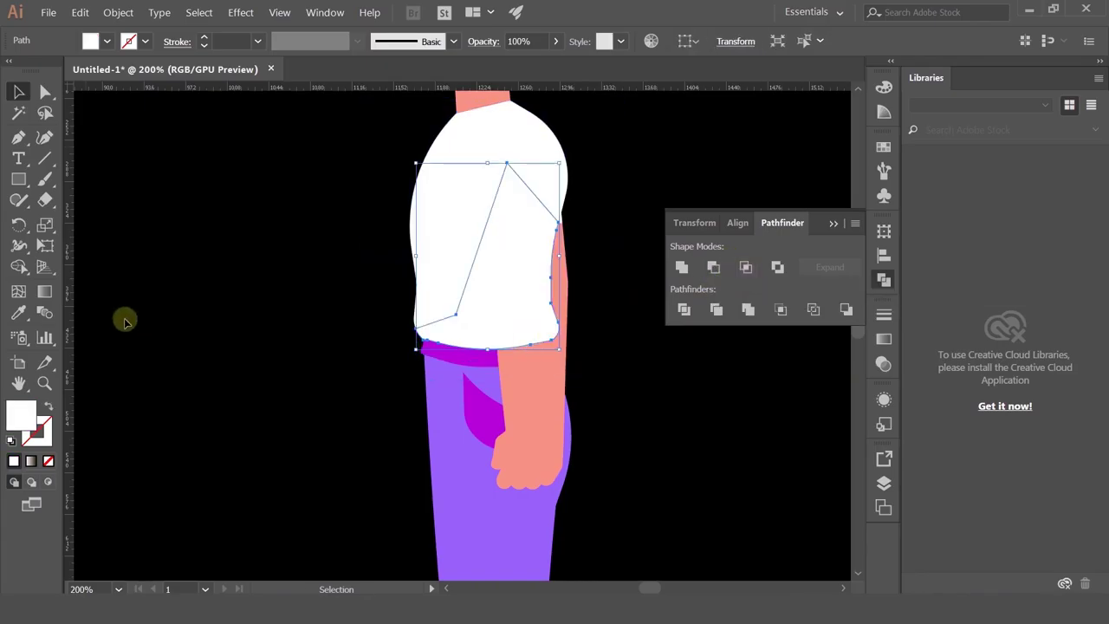
- Fill the intersected shadow shape with the magenta sampled from the front-view character's shirt shadow
click(17, 314)
scroll(351, 332, down, 3)
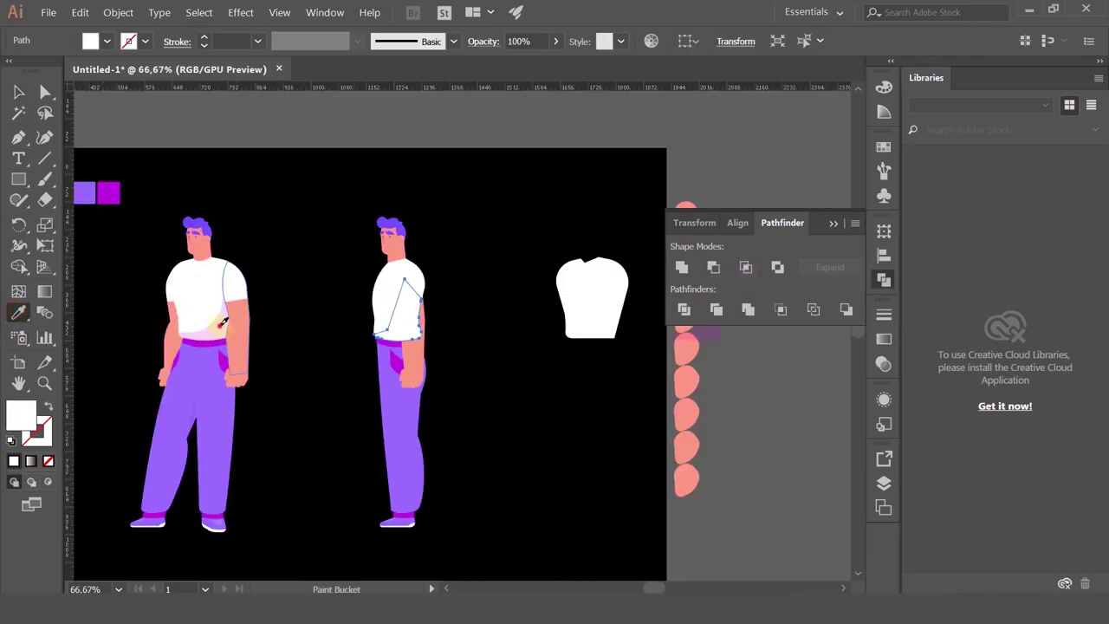
click(227, 329)
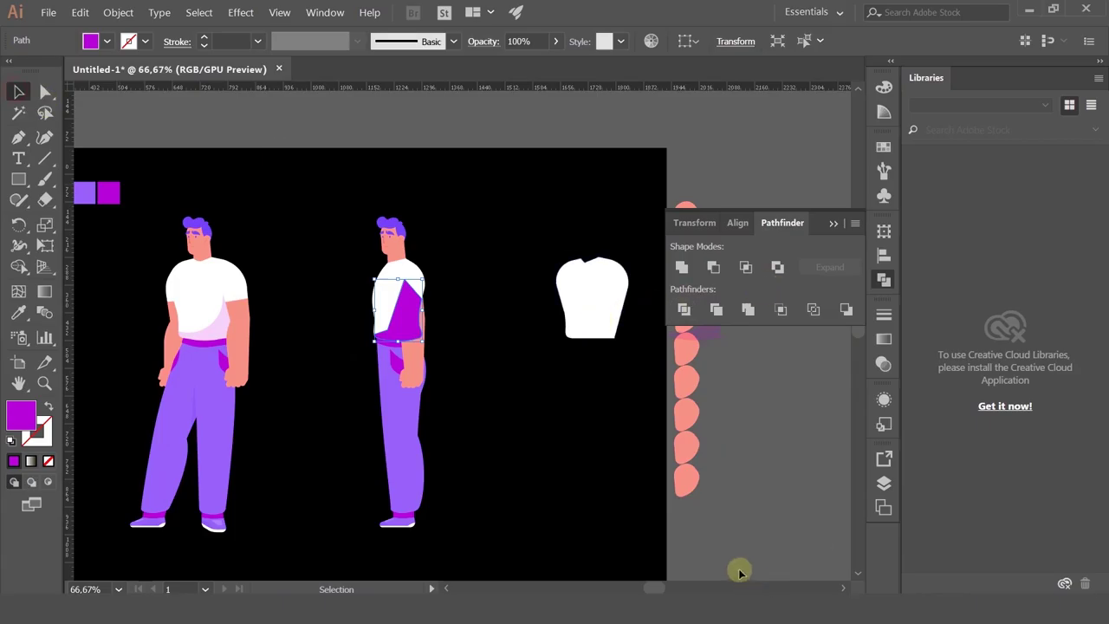
- Set the side-view shirt shadow's blending mode to Multiply and its opacity to 24%
drag(567, 492, 662, 500)
scroll(517, 270, up, 1)
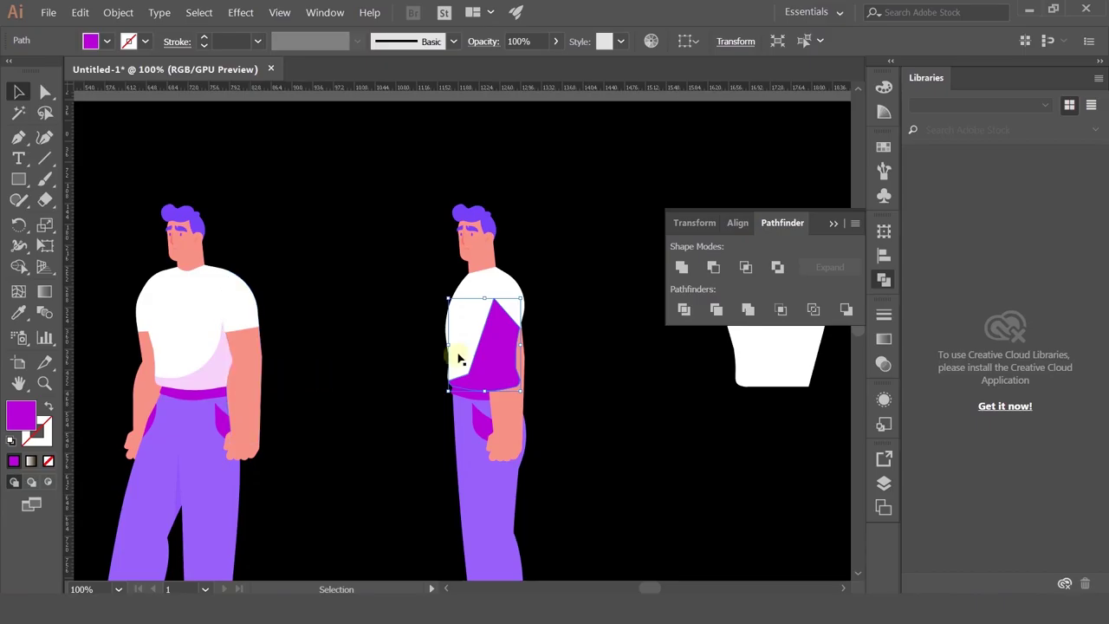
scroll(470, 330, up, 2)
click(884, 338)
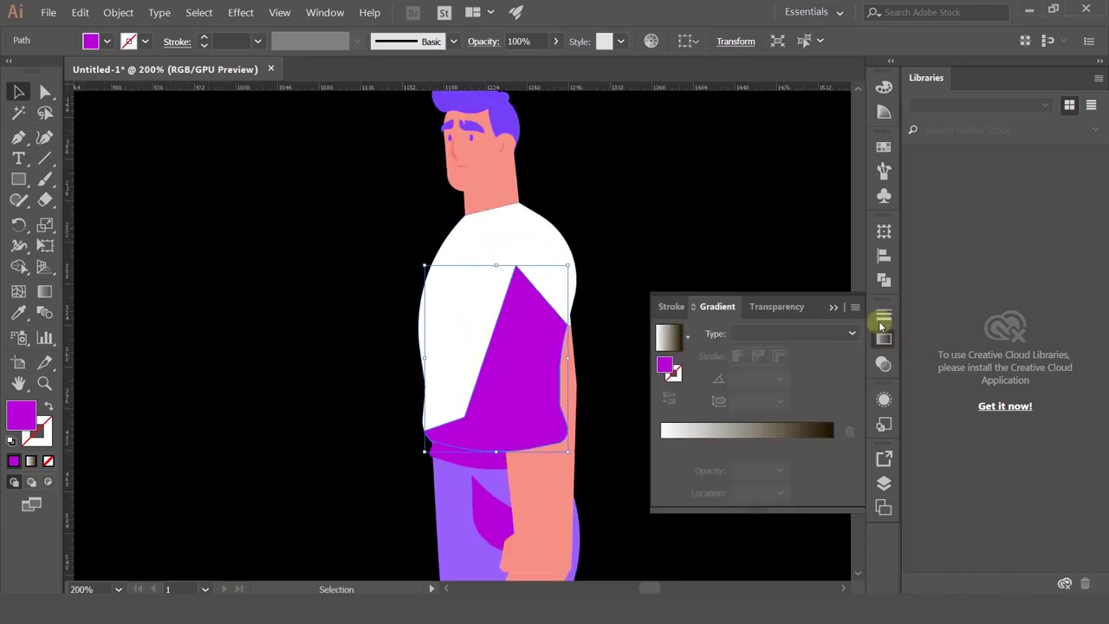
click(778, 309)
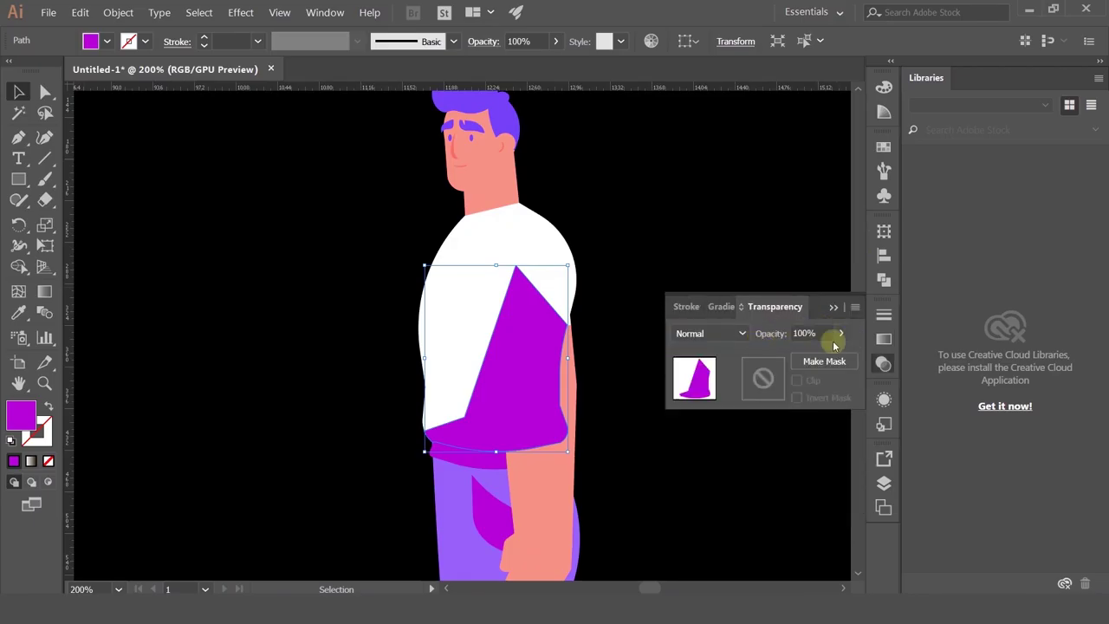
click(739, 334)
click(706, 49)
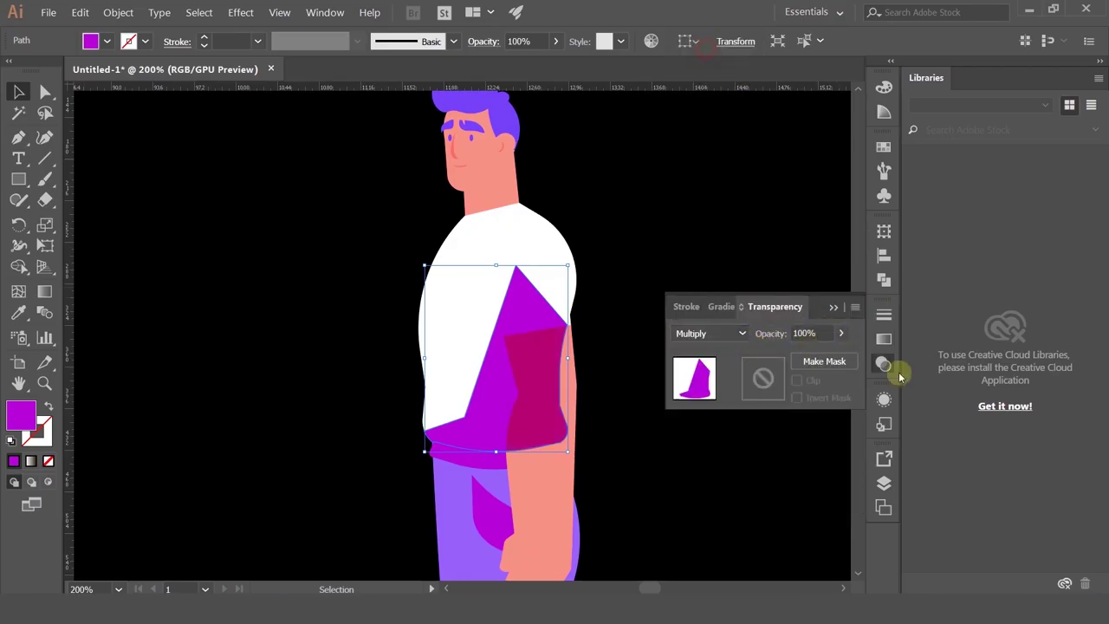
click(841, 332)
drag(839, 355, 788, 355)
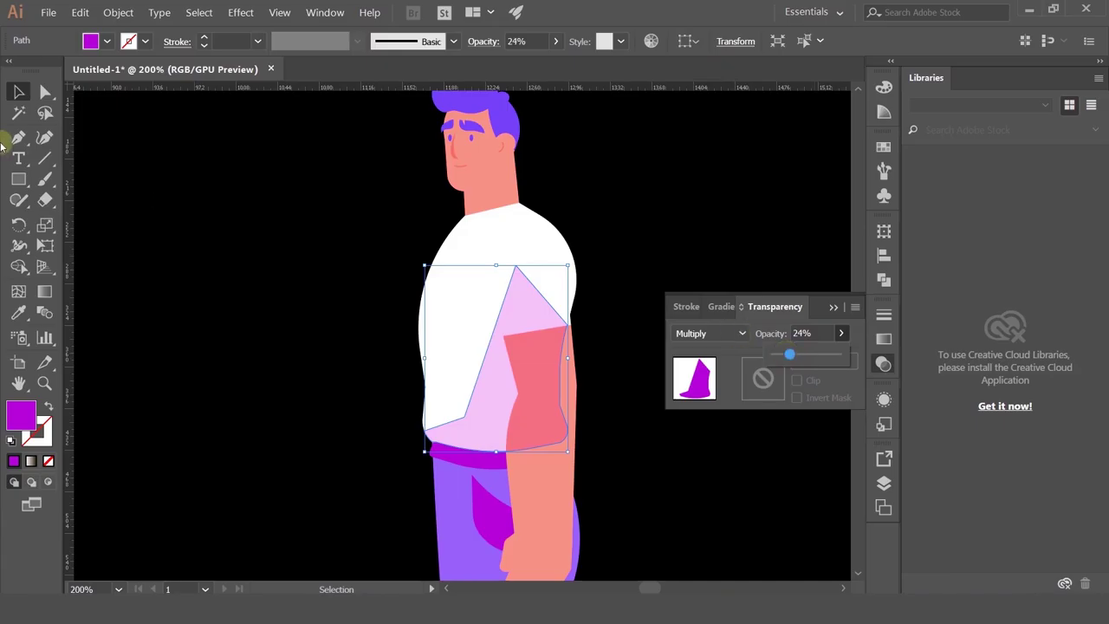
- Bring the side-view arm group in front of the shirt shadow
click(19, 92)
click(552, 286)
key(ctrl+shift+bracketright)
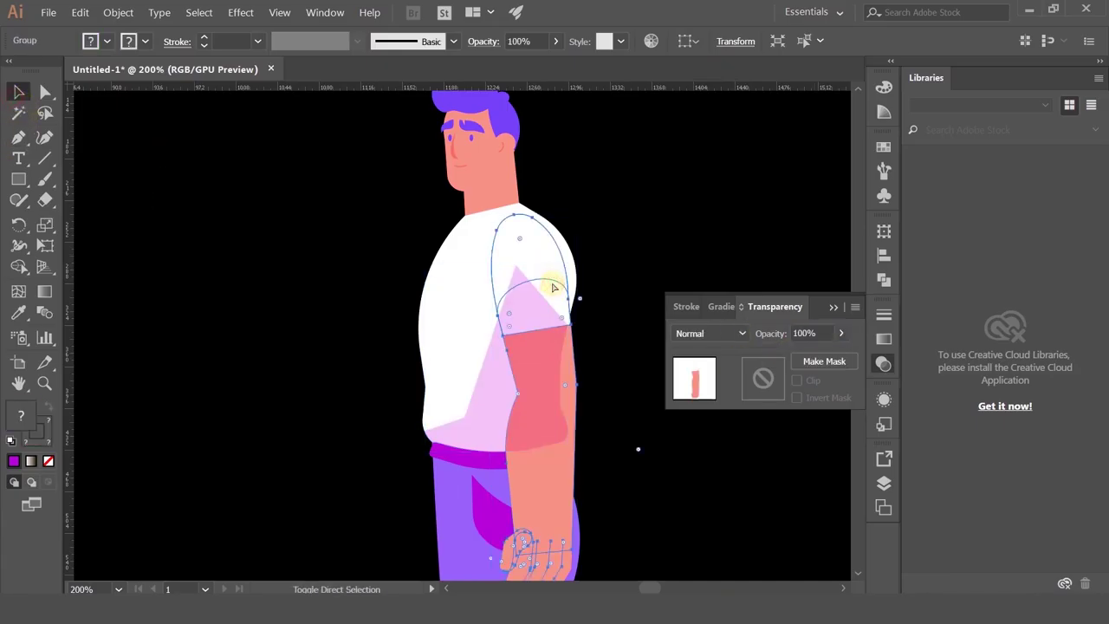
- Round the inner lower corner of the shirt shadow into a smooth curve with the Direct Selection tool
click(466, 426)
key(a)
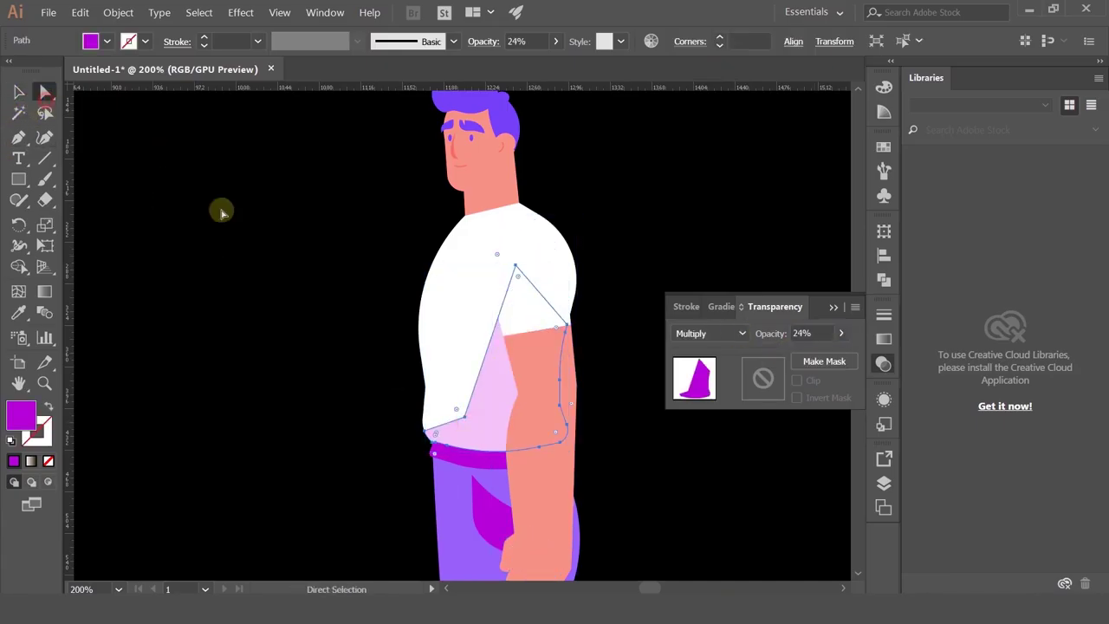
click(364, 386)
scroll(364, 385, down, 4)
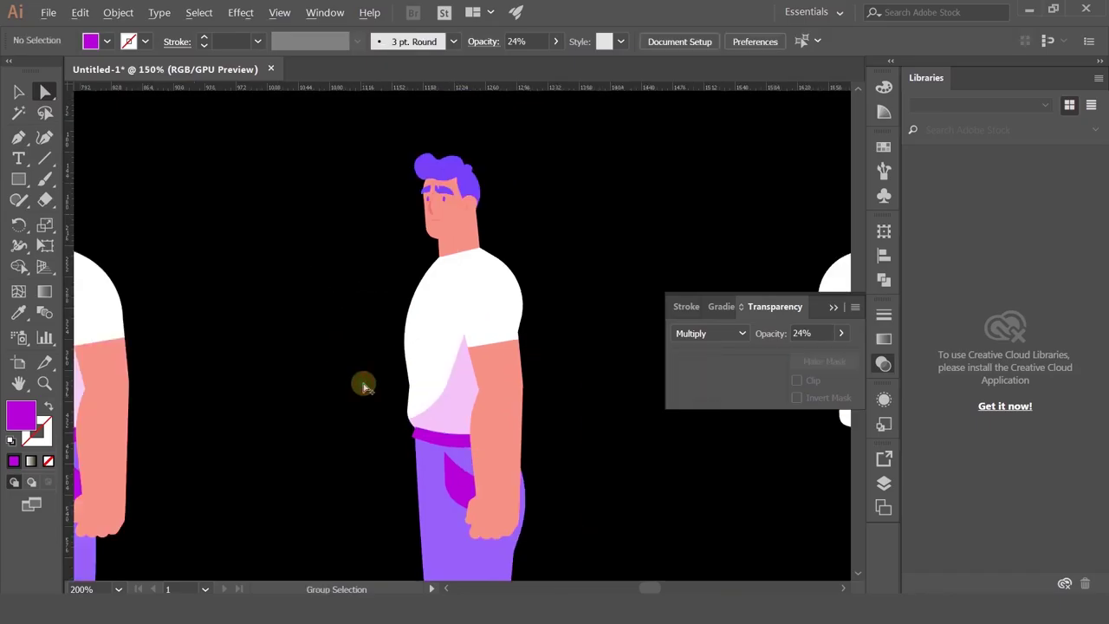
- Delete the reference images, color swatches, front-view character and spare shapes, keeping only the side-view character and the black background
drag(607, 493, 546, 386)
scroll(511, 304, down, 2)
key(v)
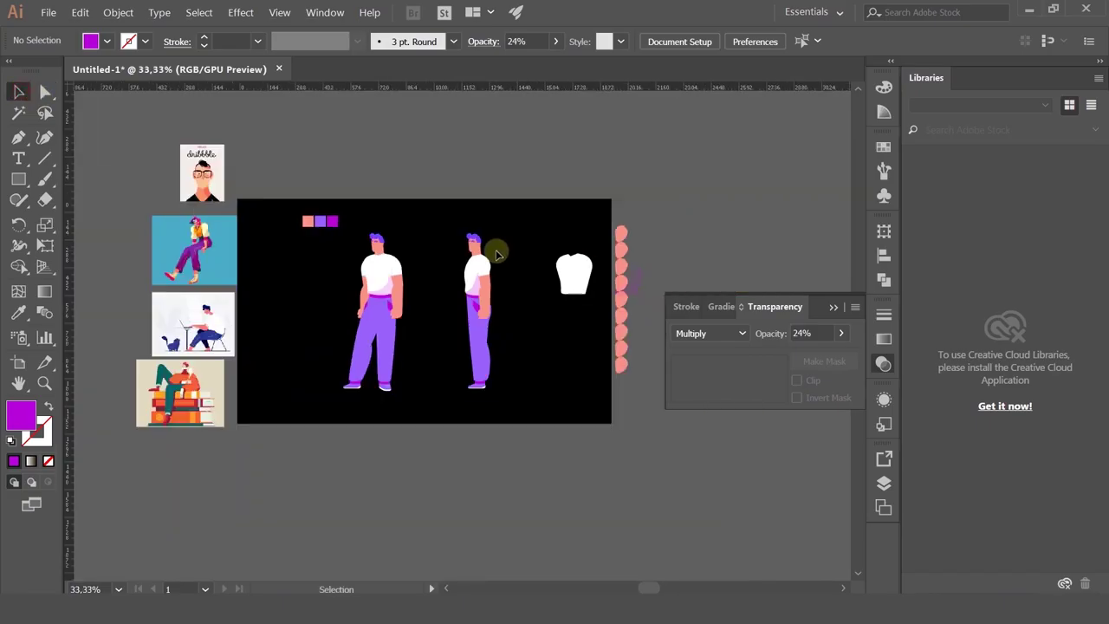
drag(250, 188, 446, 457)
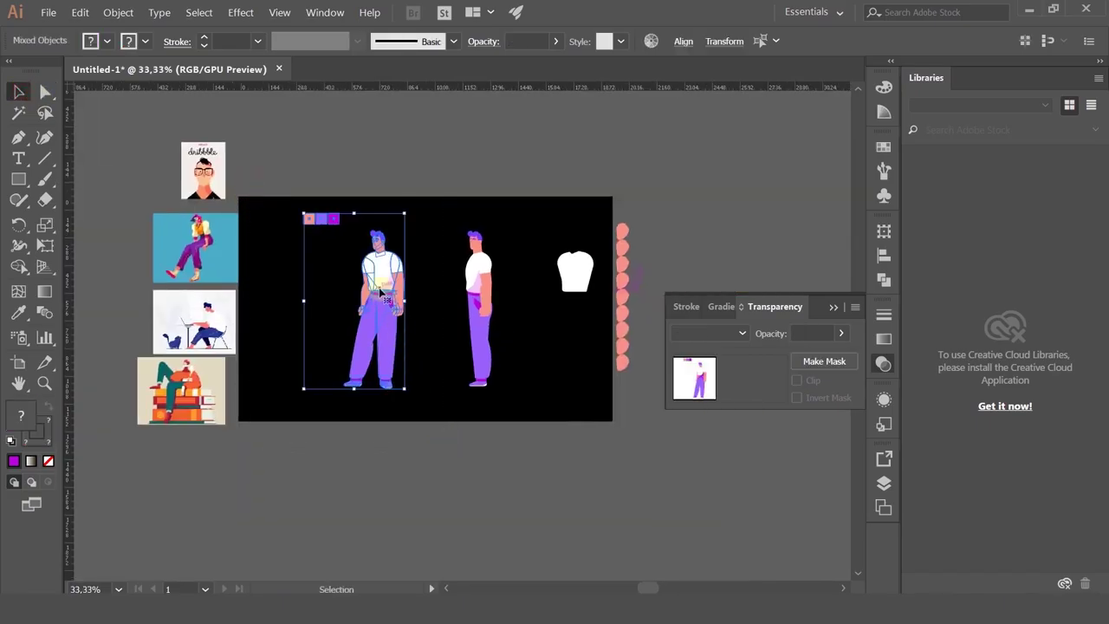
drag(118, 124, 427, 488)
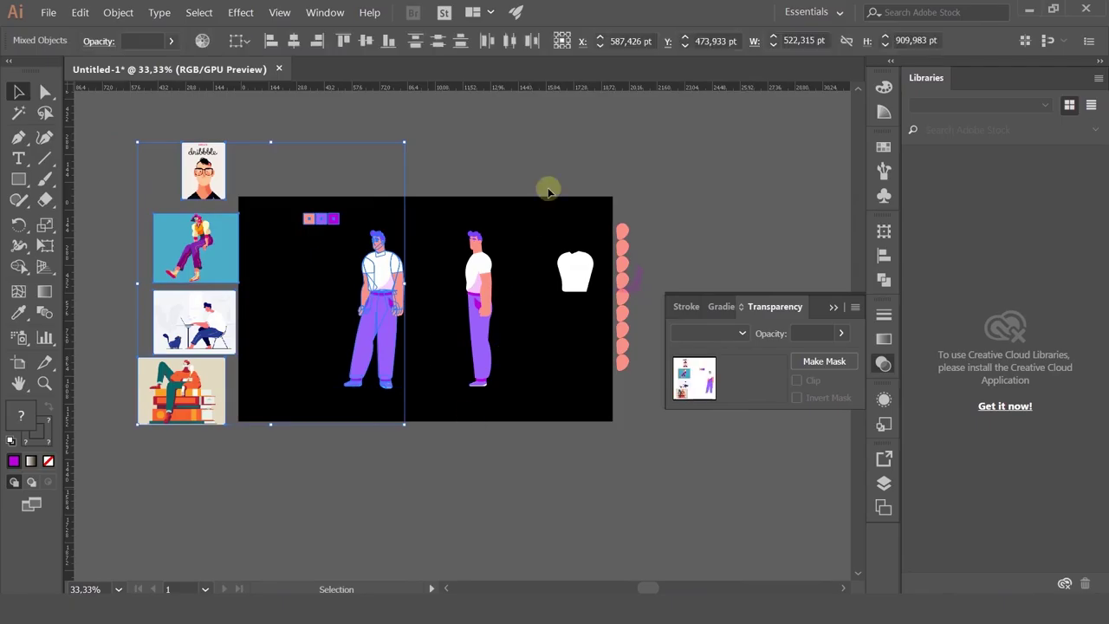
drag(540, 164, 710, 513)
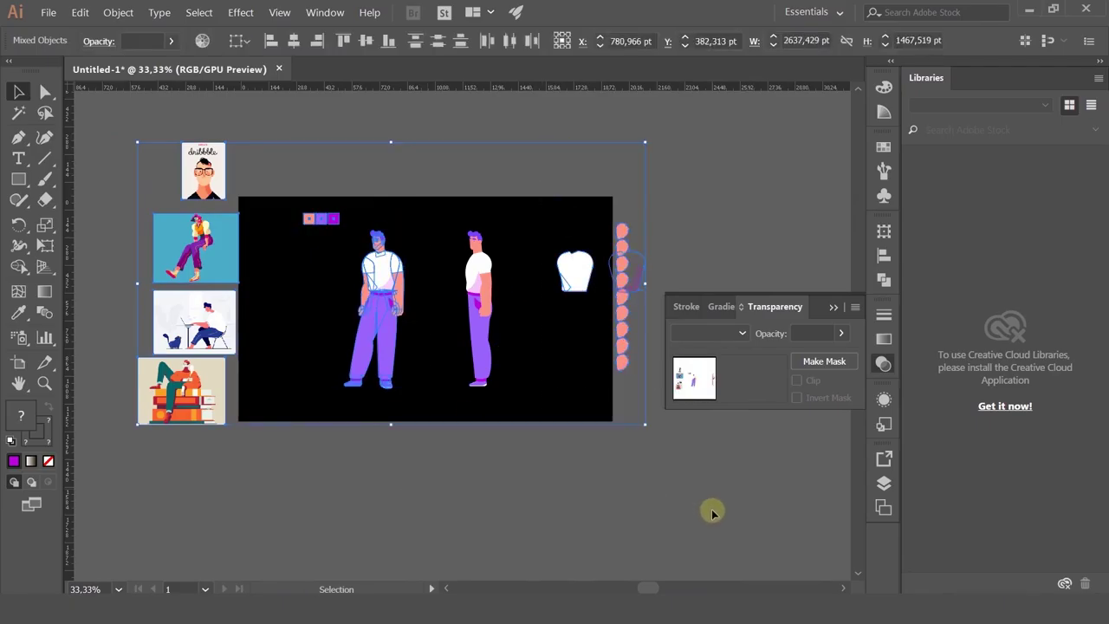
key(Delete)
- Open the document's layer list
click(883, 485)
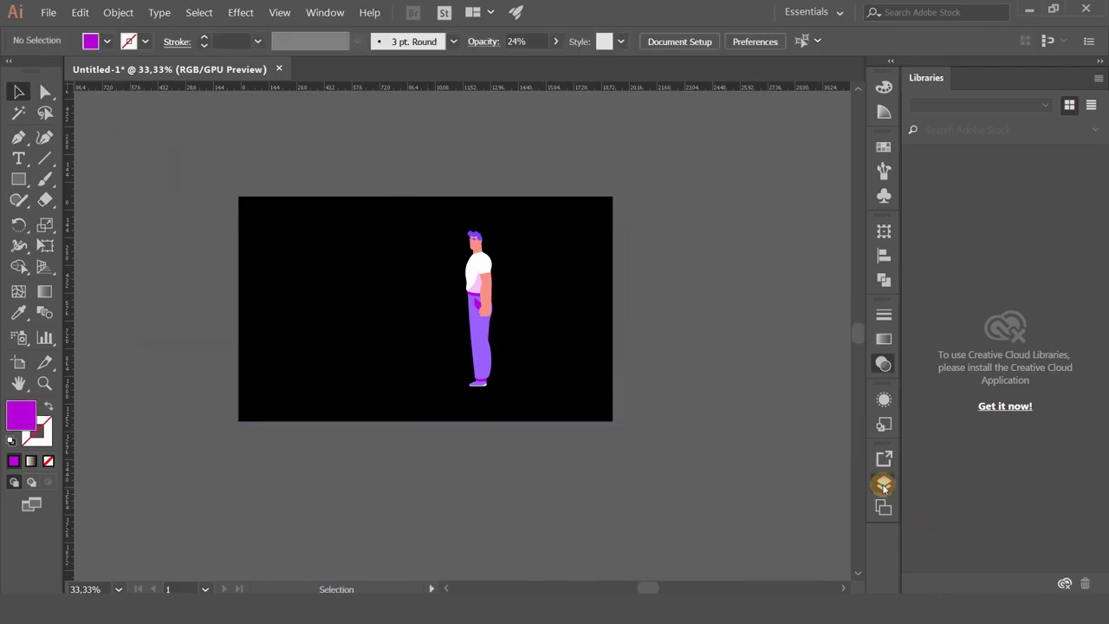
- Paste the cut reference artwork in place onto a new layer and hide that layer
drag(723, 407, 975, 91)
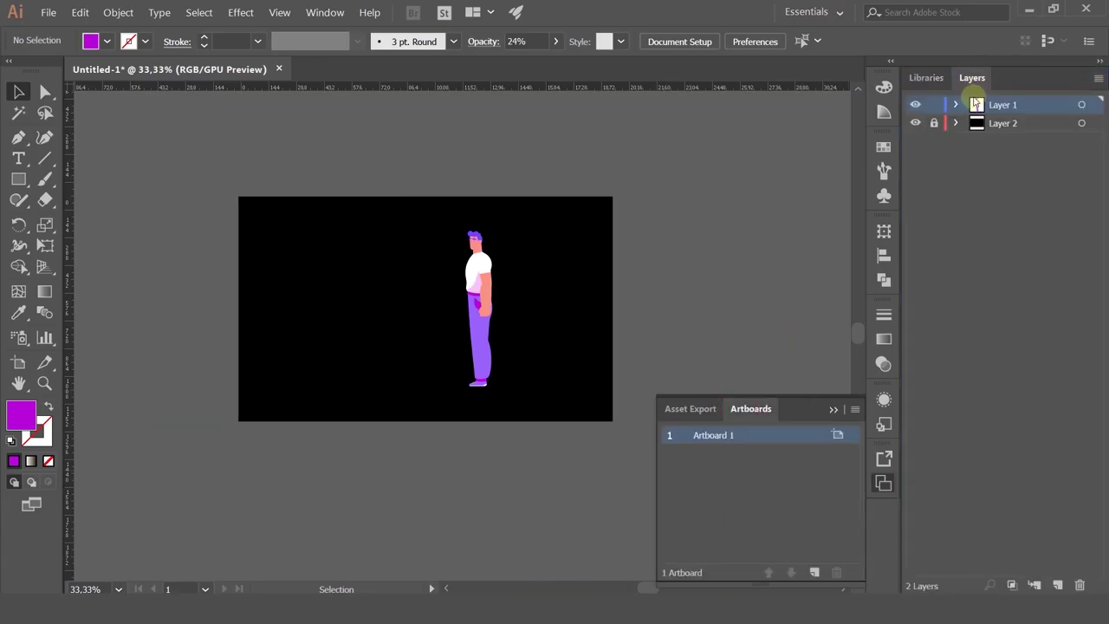
click(1056, 586)
key(ctrl+f)
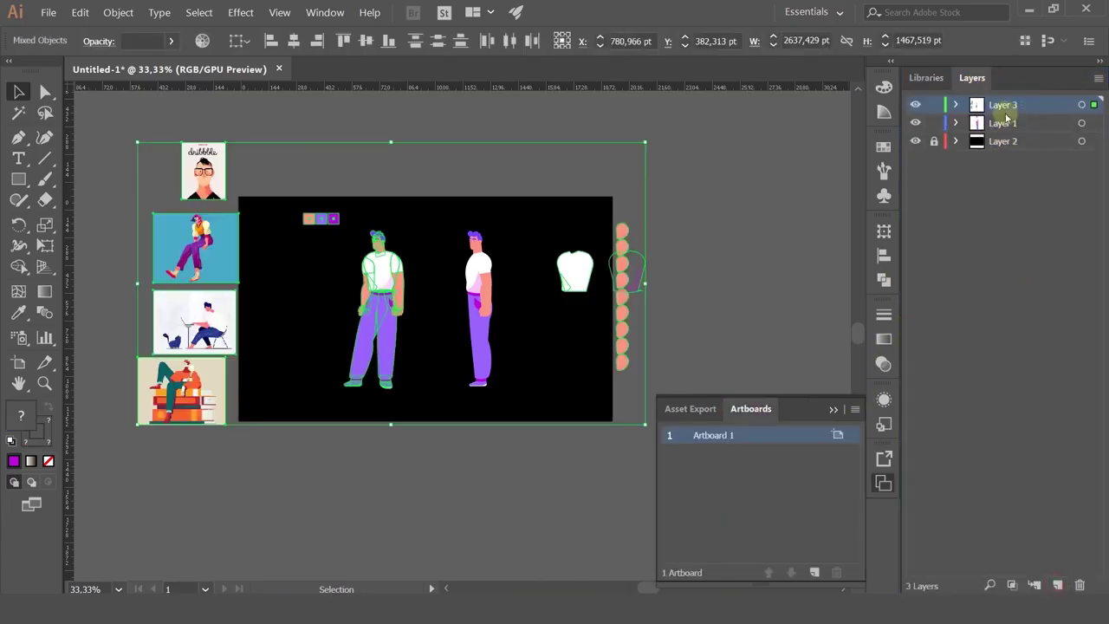
click(915, 104)
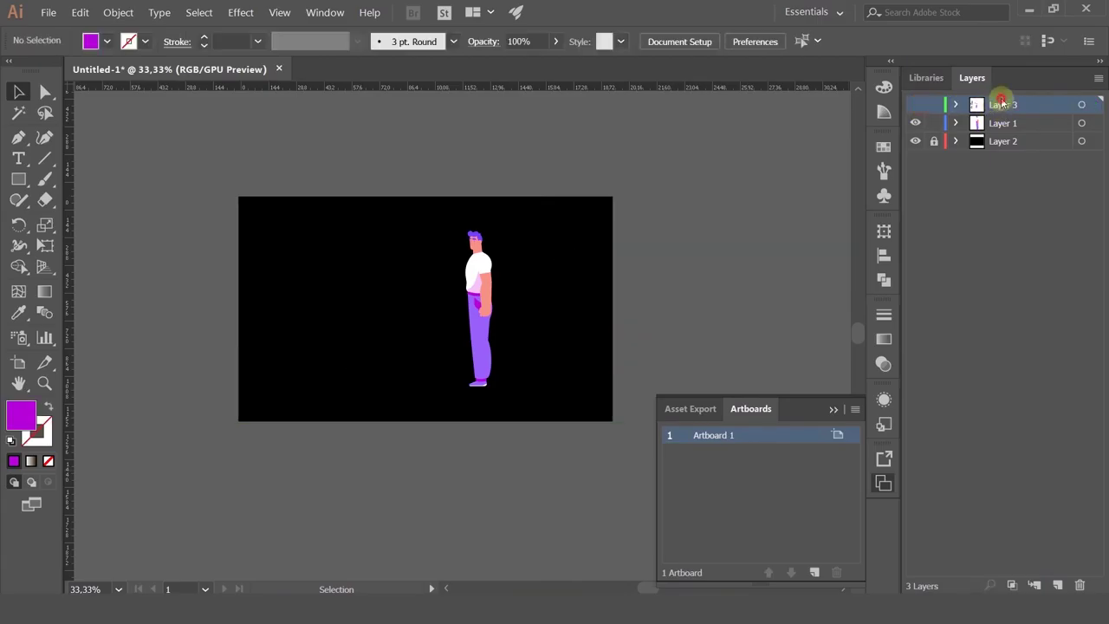
- Rename the new hidden layer "trash" and move it below Layer 1 in the layer order
double_click(1001, 104)
text(trash)
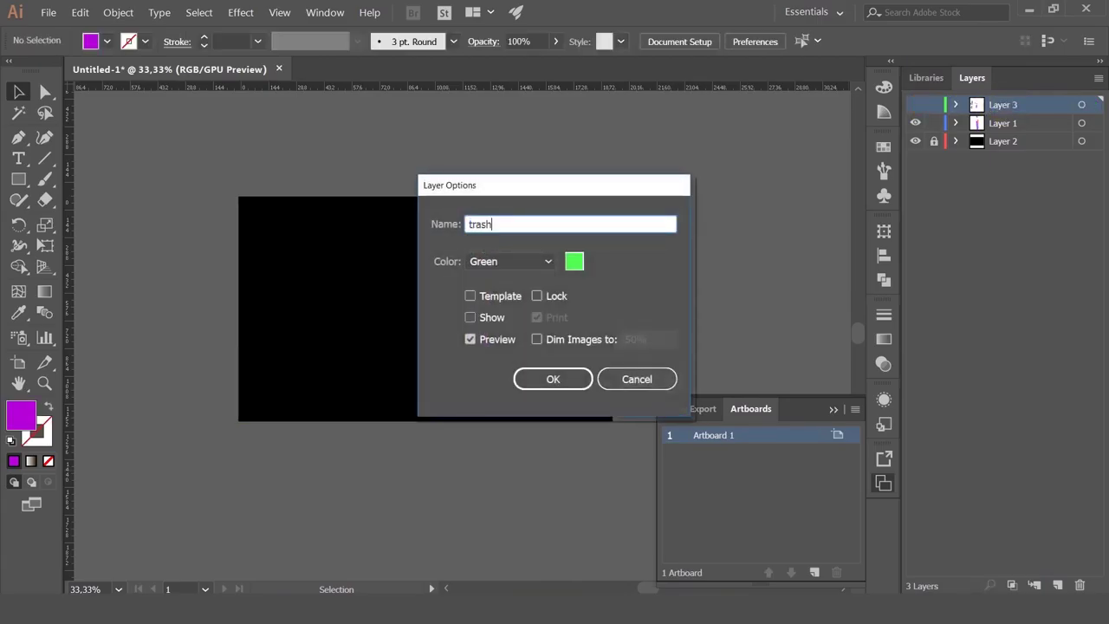
key(Return)
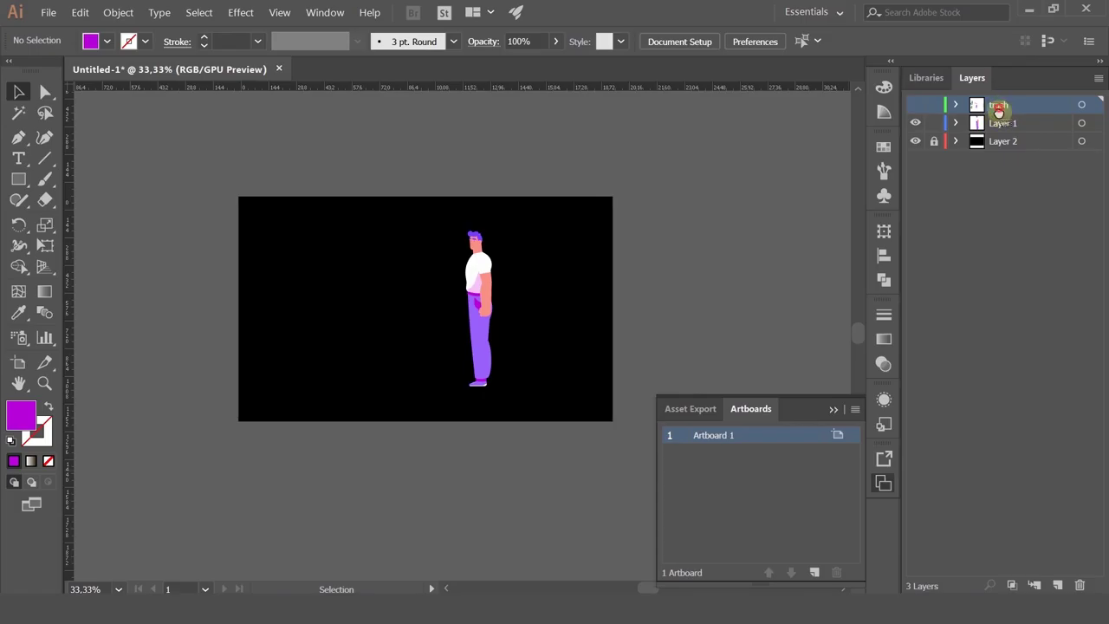
drag(998, 110, 998, 131)
- Rename the black background layer "bg" and leave it locked
click(934, 140)
double_click(1003, 140)
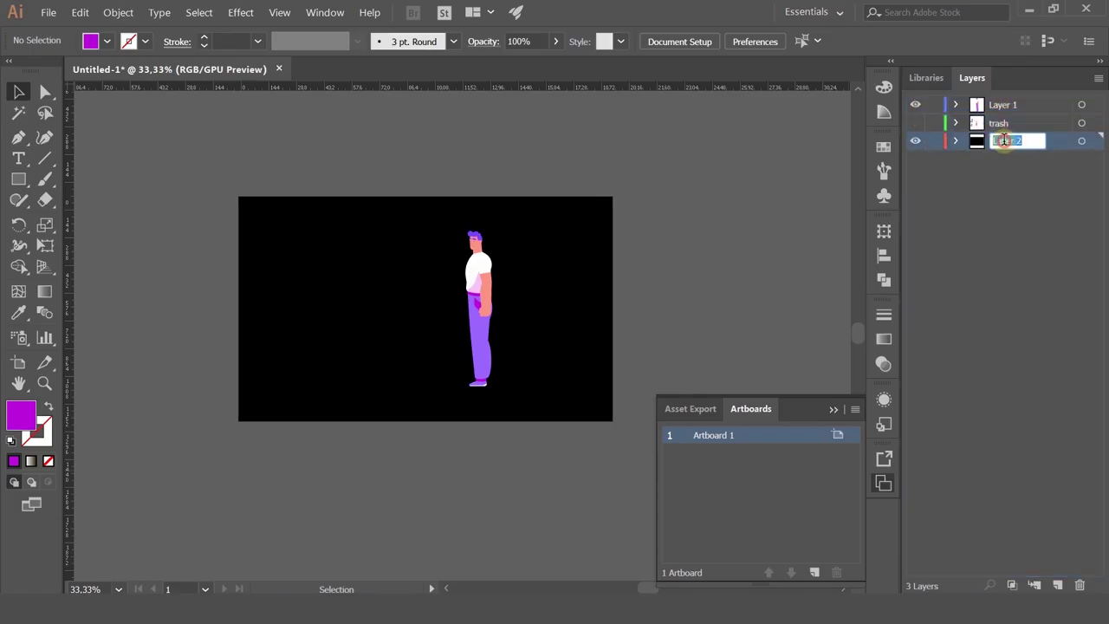
click(1004, 143)
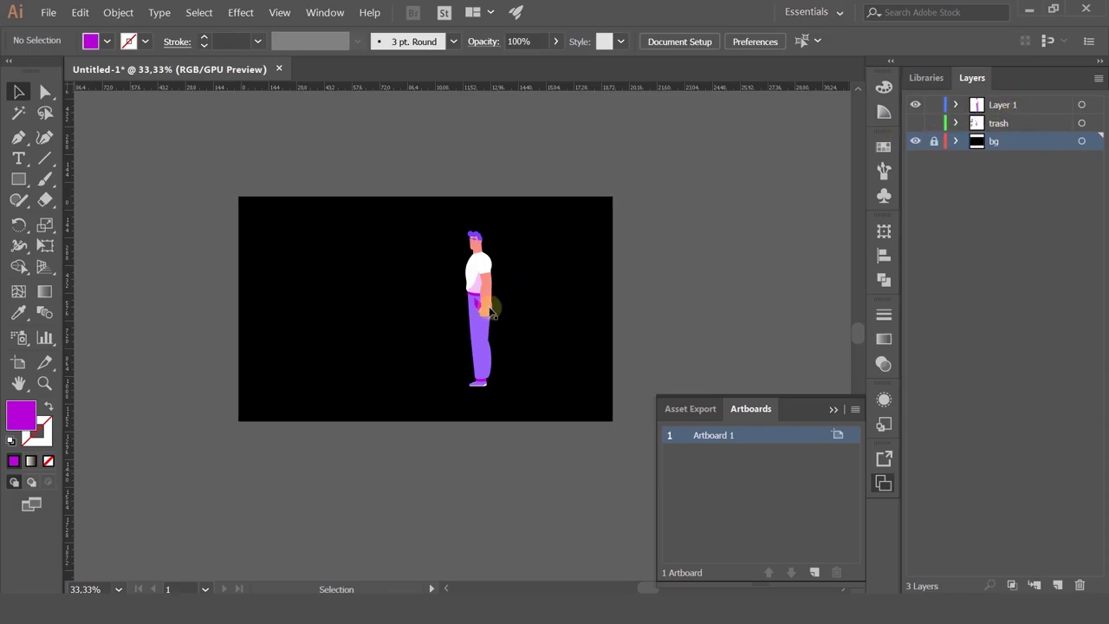
- Move the whole side-view character to the horizontal centre of the artboard
drag(392, 194, 571, 483)
drag(479, 319, 431, 317)
click(447, 302)
- Select the character's head to check that its parts and the neck form one group
scroll(448, 303, up, 1)
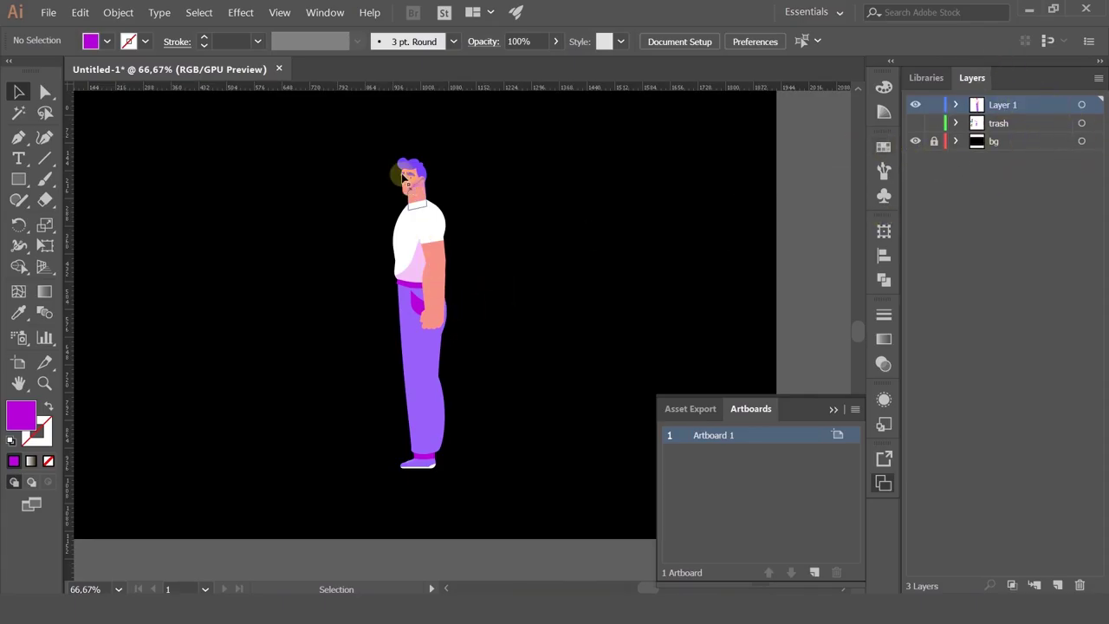
scroll(403, 173, up, 5)
drag(525, 280, 443, 338)
drag(272, 141, 453, 370)
click(424, 390)
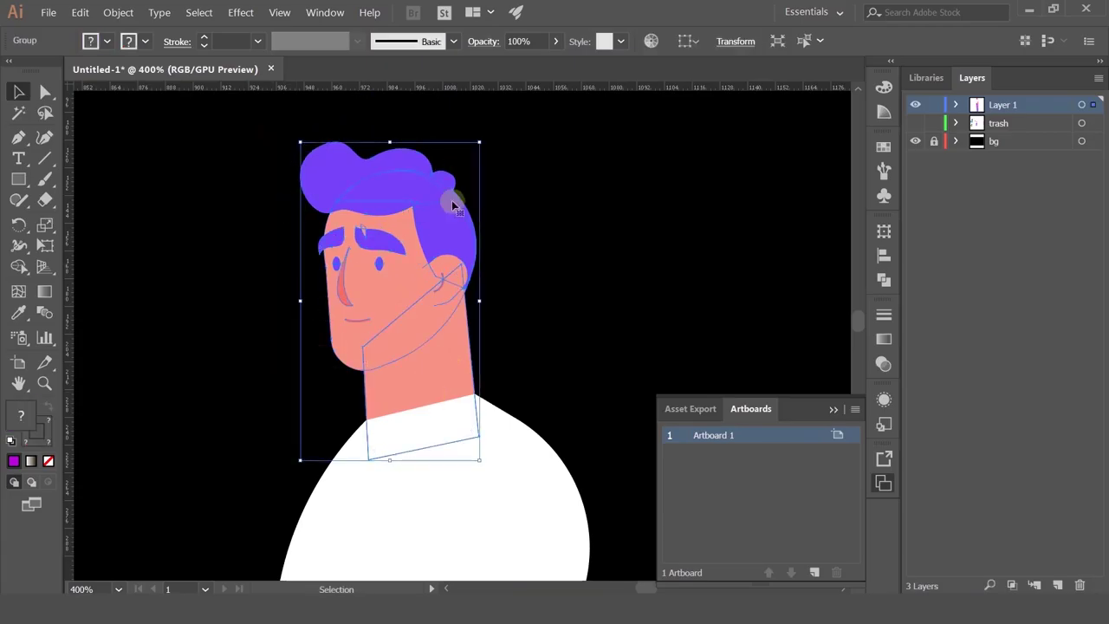
- Group the white shirt with its pink shading and the other torso shapes
scroll(408, 299, down, 2)
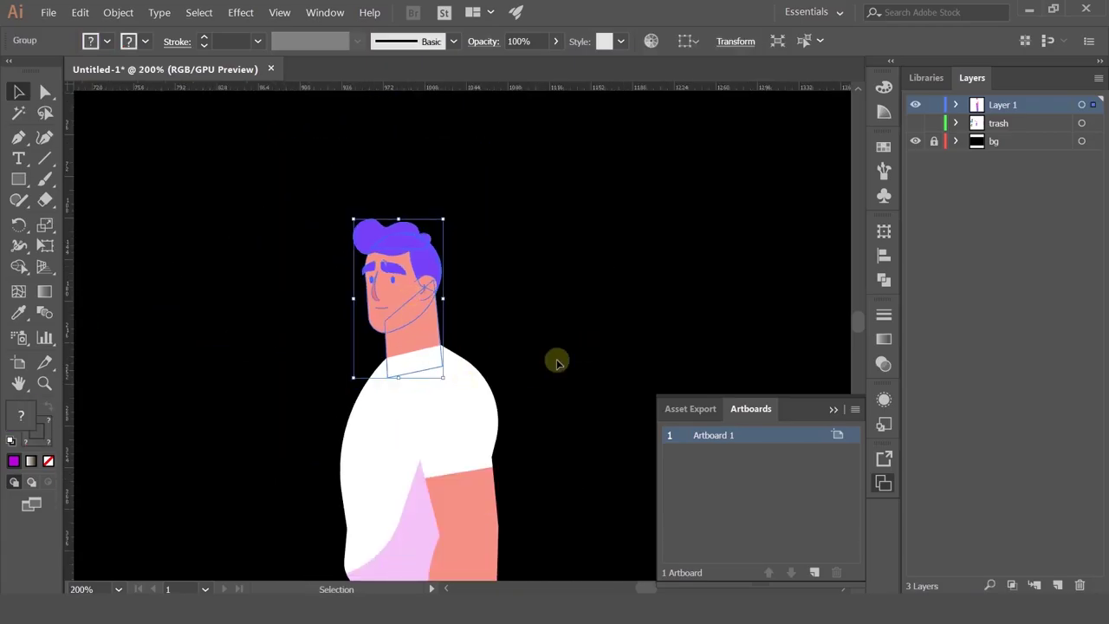
drag(558, 360, 535, 80)
click(460, 200)
drag(289, 217, 449, 306)
key(ctrl+g)
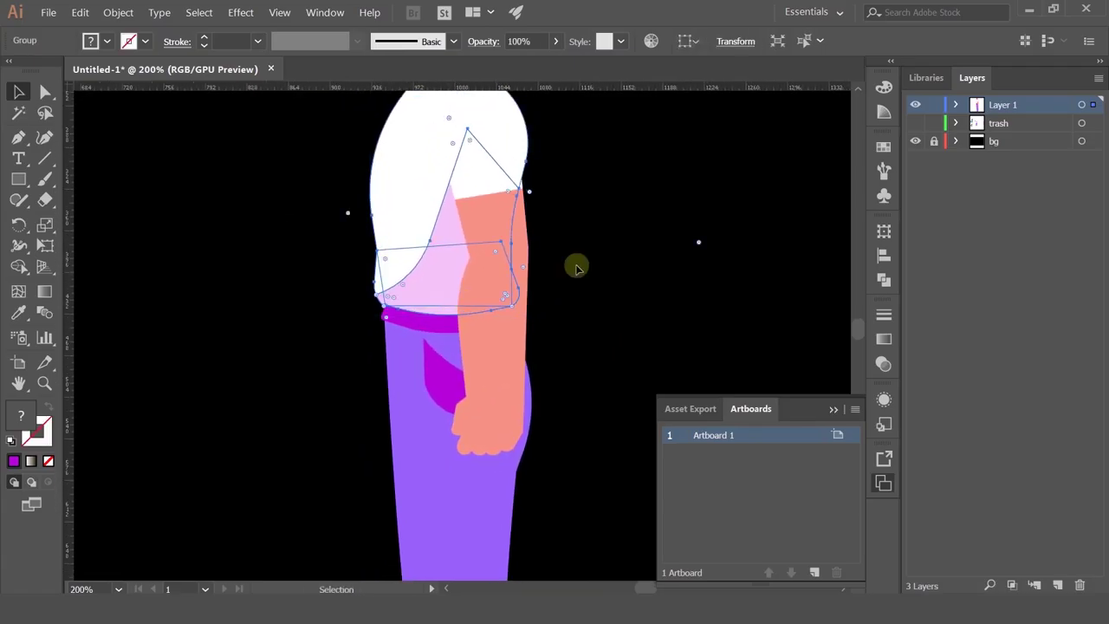
drag(537, 164, 547, 316)
scroll(489, 399, down, 5)
scroll(436, 240, up, 1)
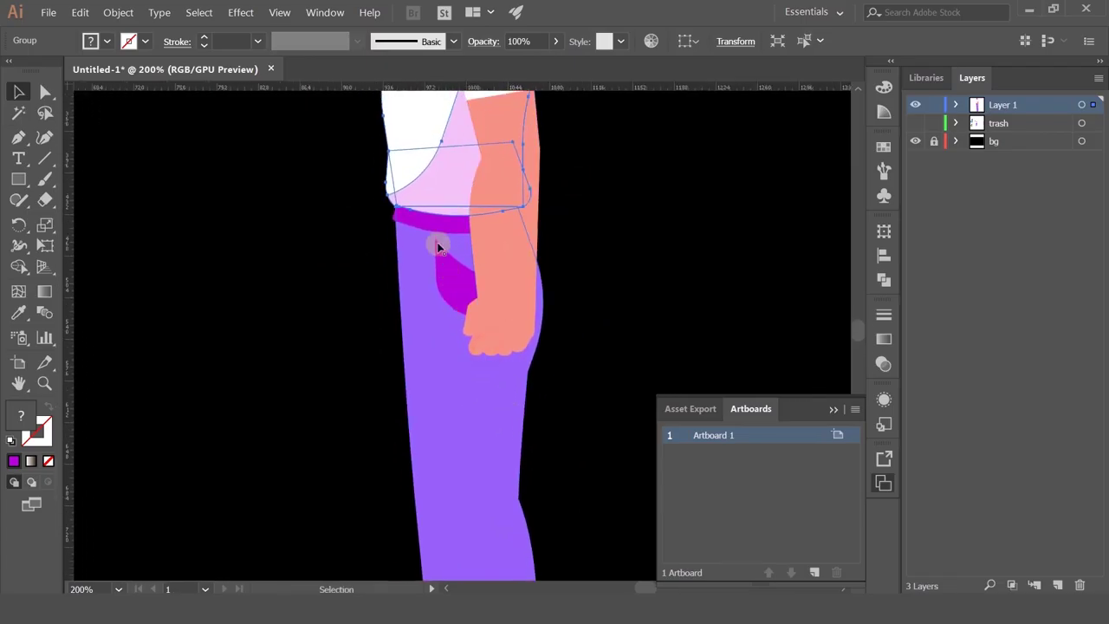
click(433, 226)
shift+click(422, 327)
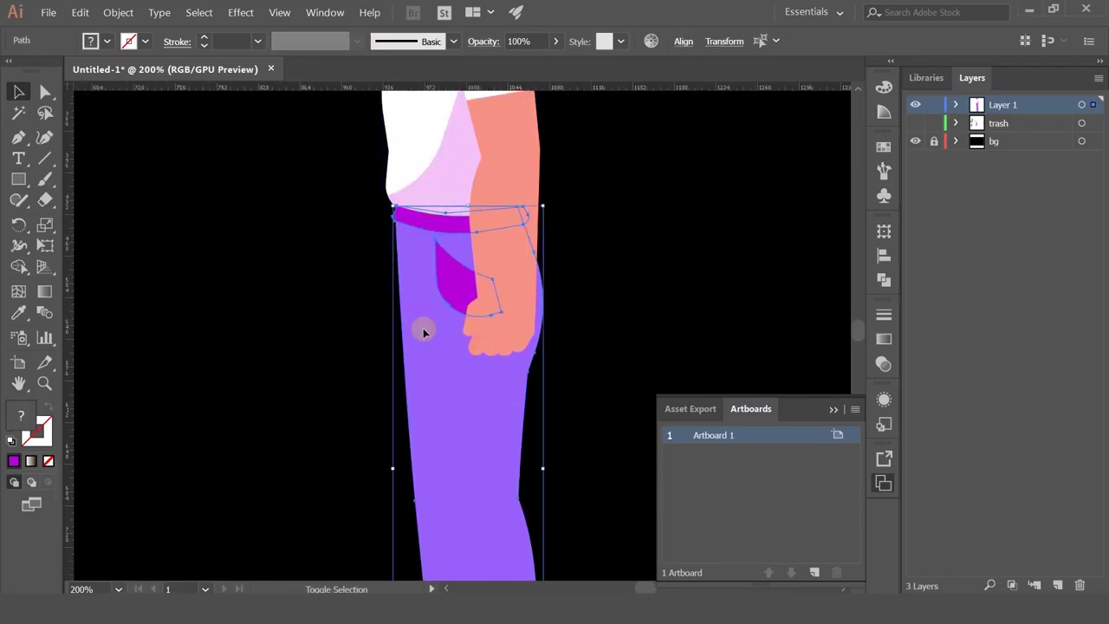
scroll(423, 328, down, 6)
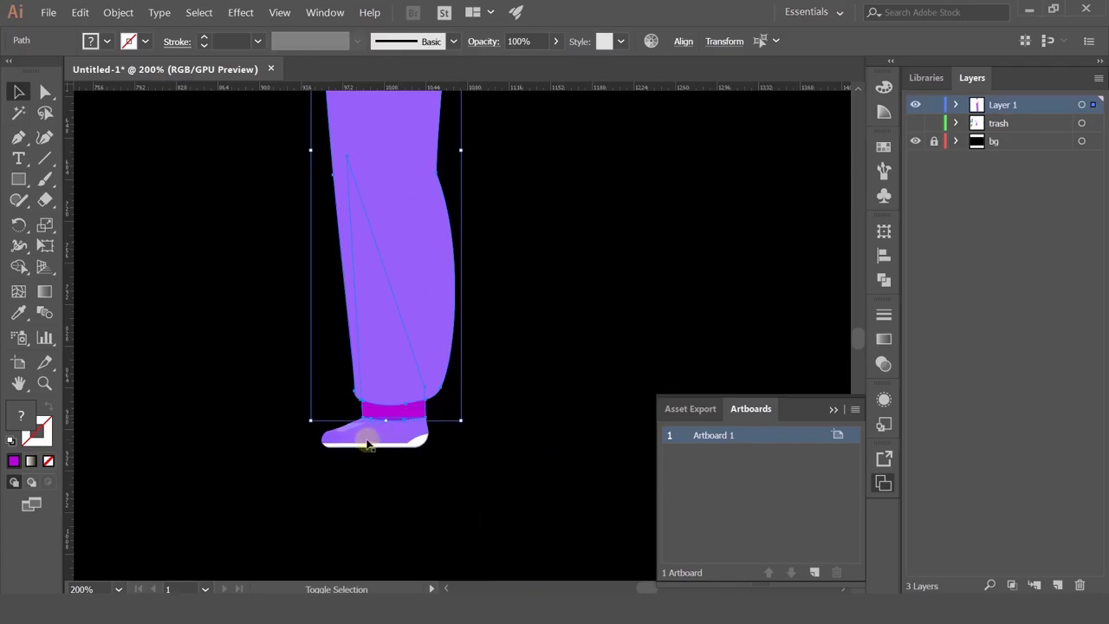
- Move the faint 15% opacity shape lying in front of the foot onto the shoe
click(309, 440)
scroll(310, 440, up, 2)
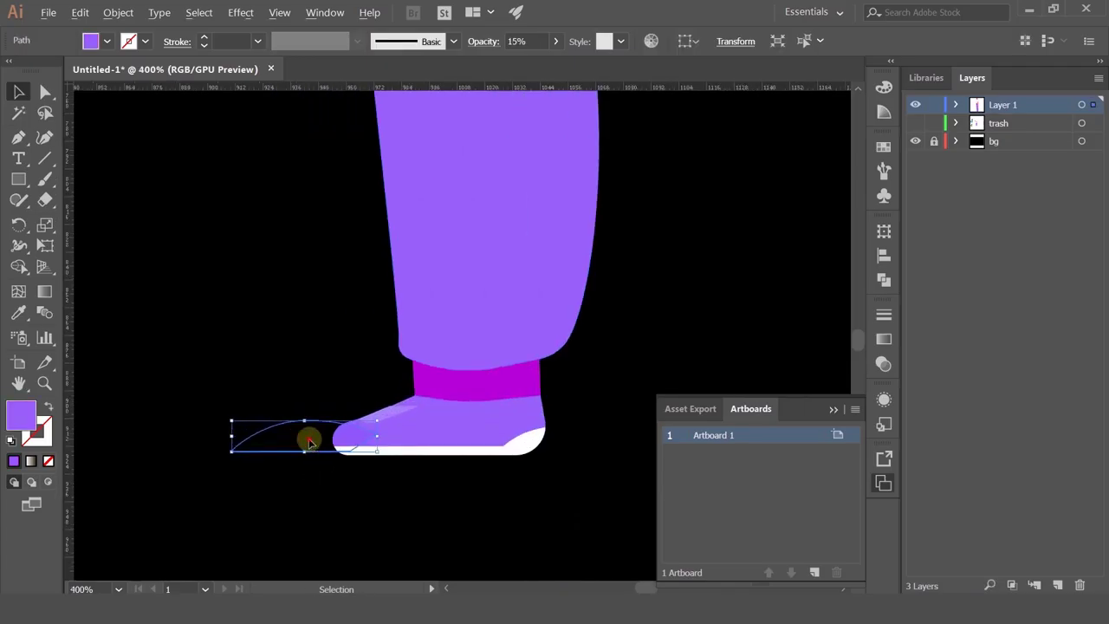
drag(309, 440, 442, 442)
- Group the trousers, cuff and shoe shapes together with the belt and pocket
scroll(440, 441, down, 2)
scroll(413, 341, down, 2)
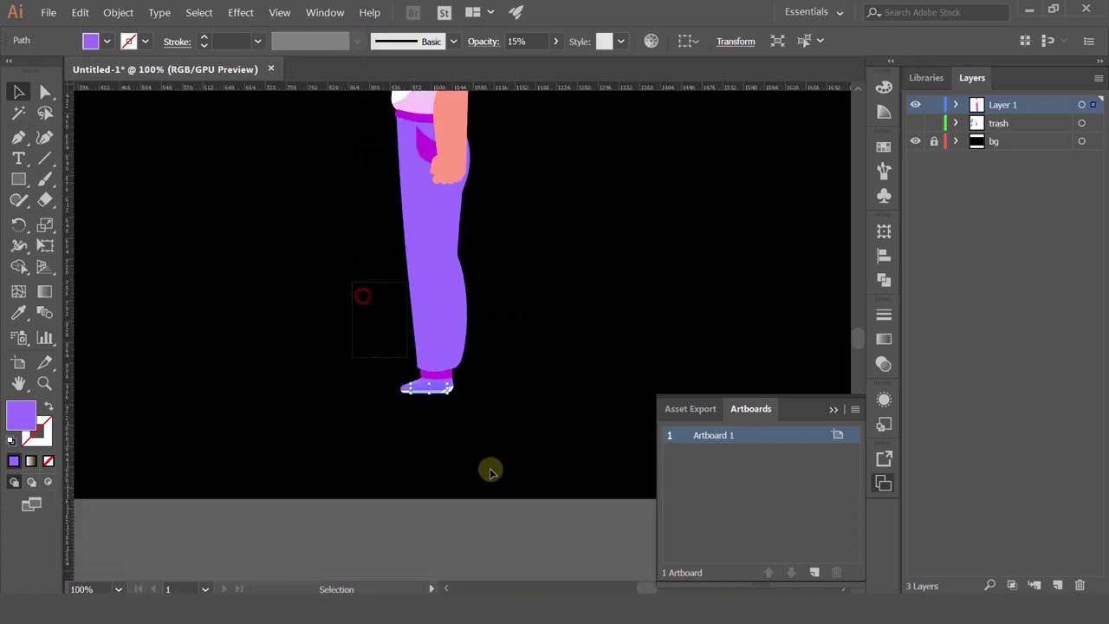
drag(352, 281, 491, 470)
drag(488, 318, 499, 437)
scroll(422, 226, up, 2)
shift+click(420, 230)
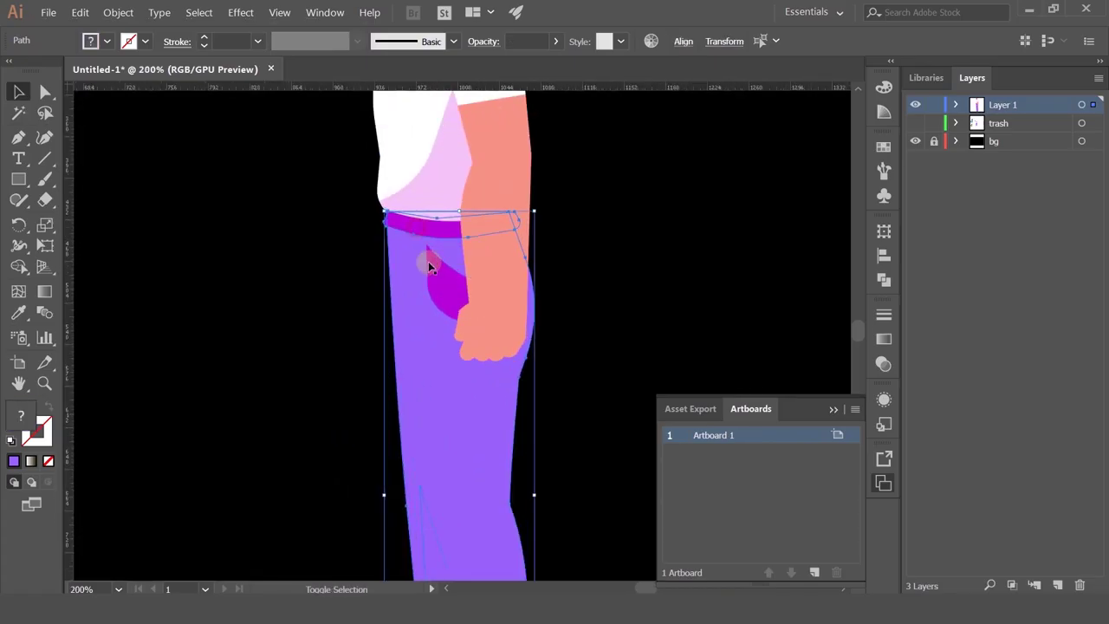
shift+click(443, 290)
key(ctrl+g)
- Select the arm and the head in turn to check that each is a single group
scroll(492, 284, down, 2)
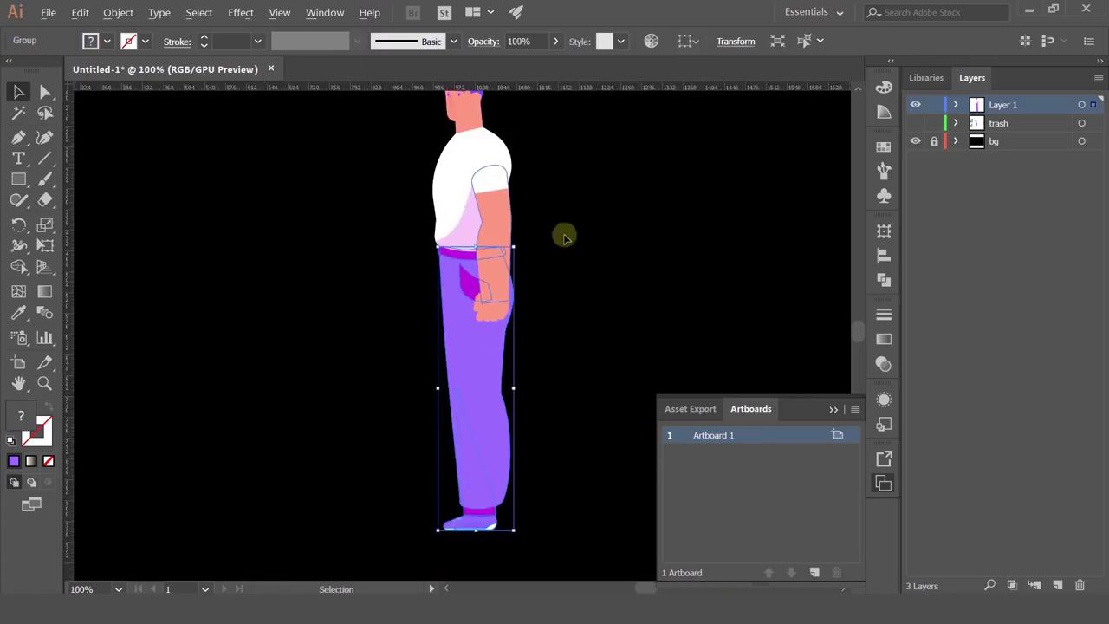
drag(564, 237, 517, 300)
click(461, 267)
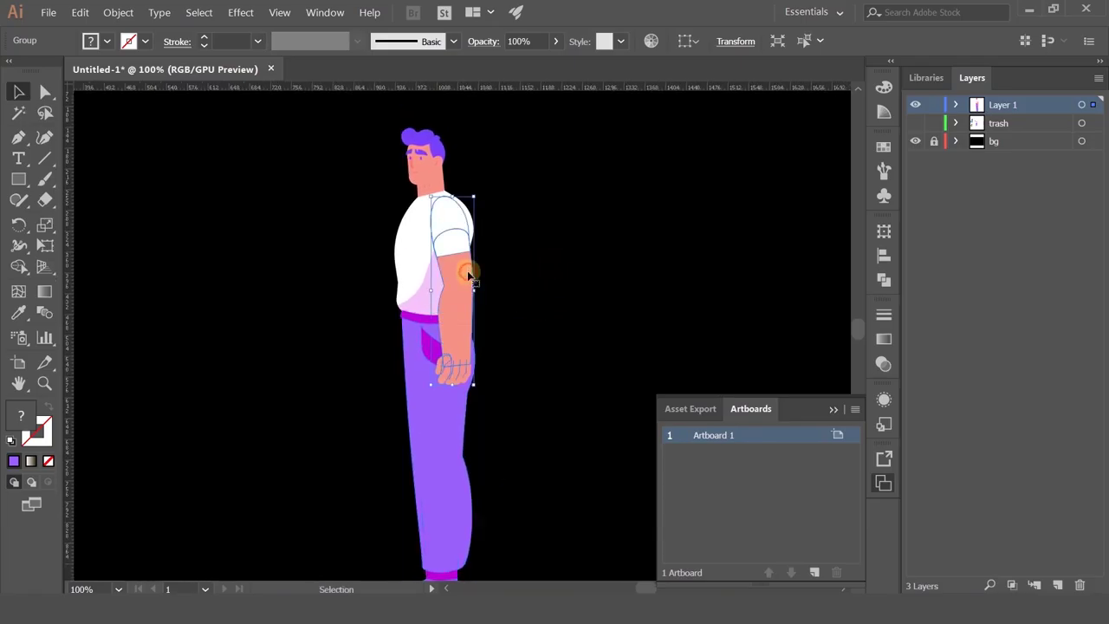
click(419, 174)
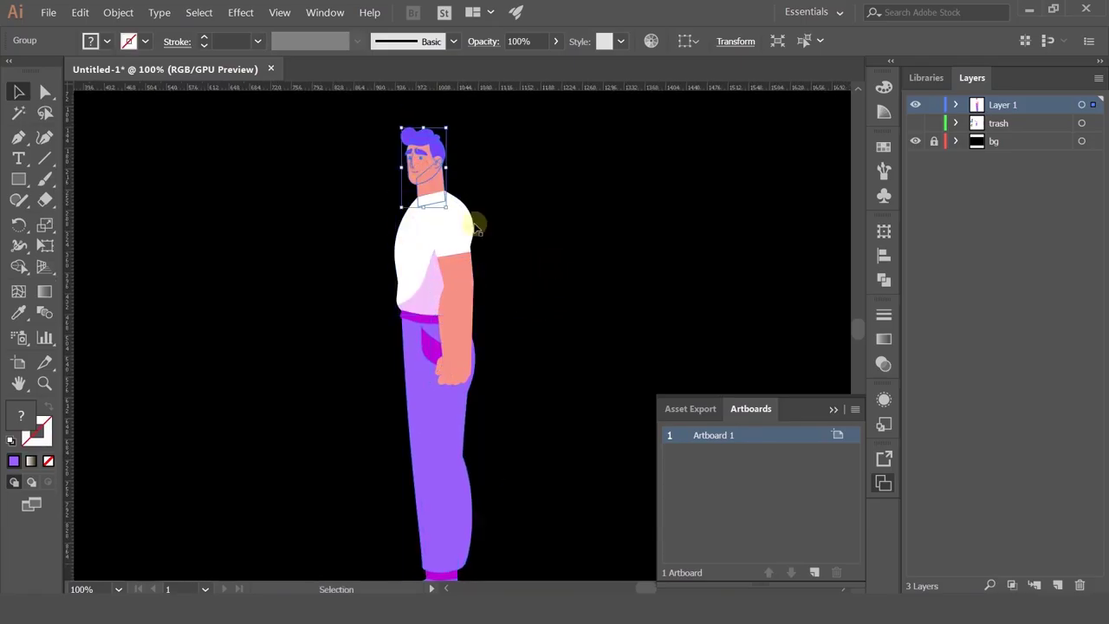
- Rename the character layer "MAIN"
double_click(1002, 106)
text(MAIN)
key(Return)
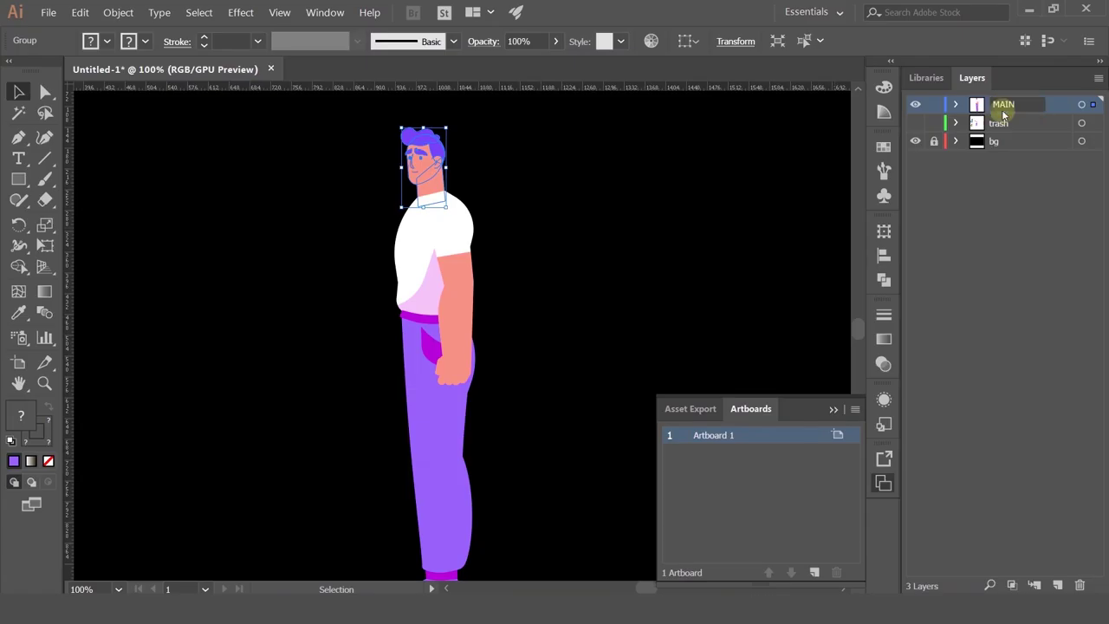
- Release the contents of the MAIN layer to separate sublayers in sequence
click(1099, 80)
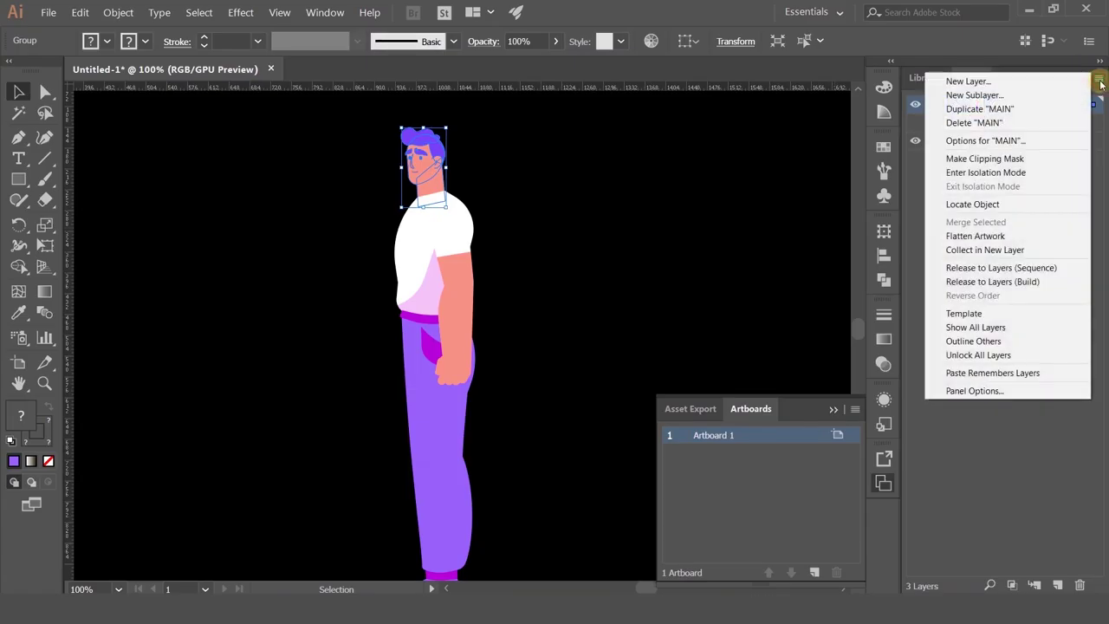
click(975, 271)
click(996, 105)
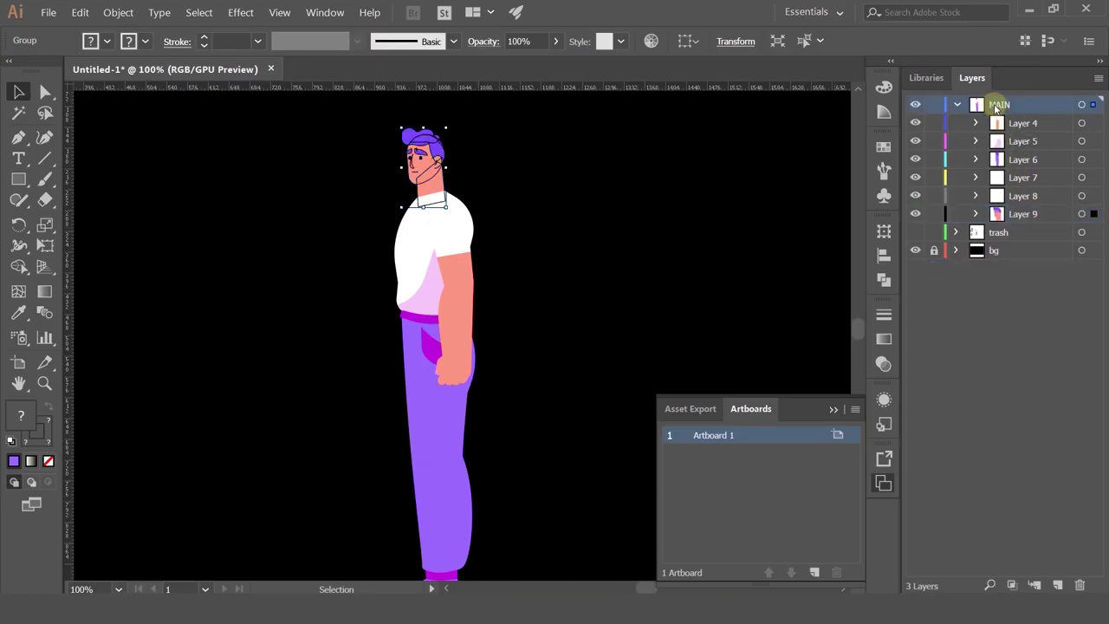
key(ctrl+z)
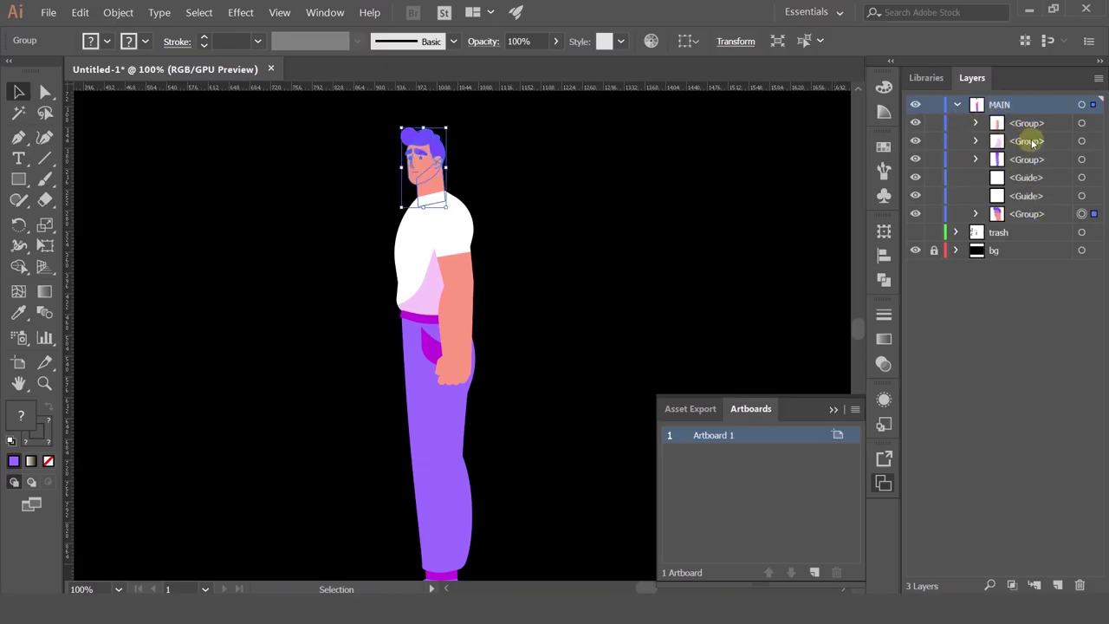
key(ctrl+shift+z)
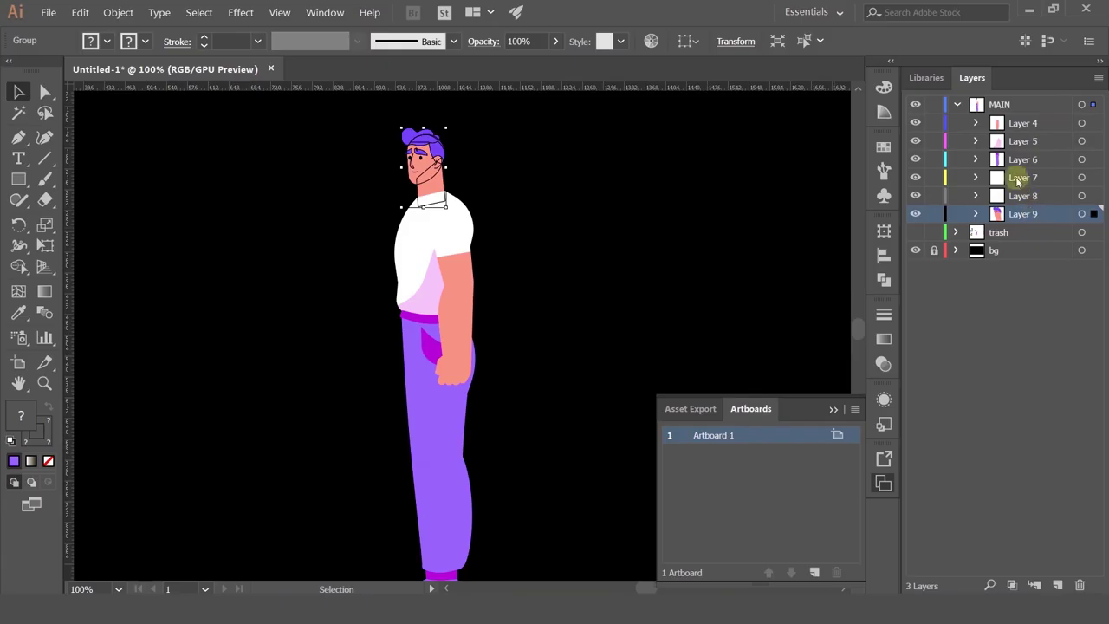
- Move the released sublayers, Layer 4 to Layer 9, out of MAIN to the top level above it
click(956, 105)
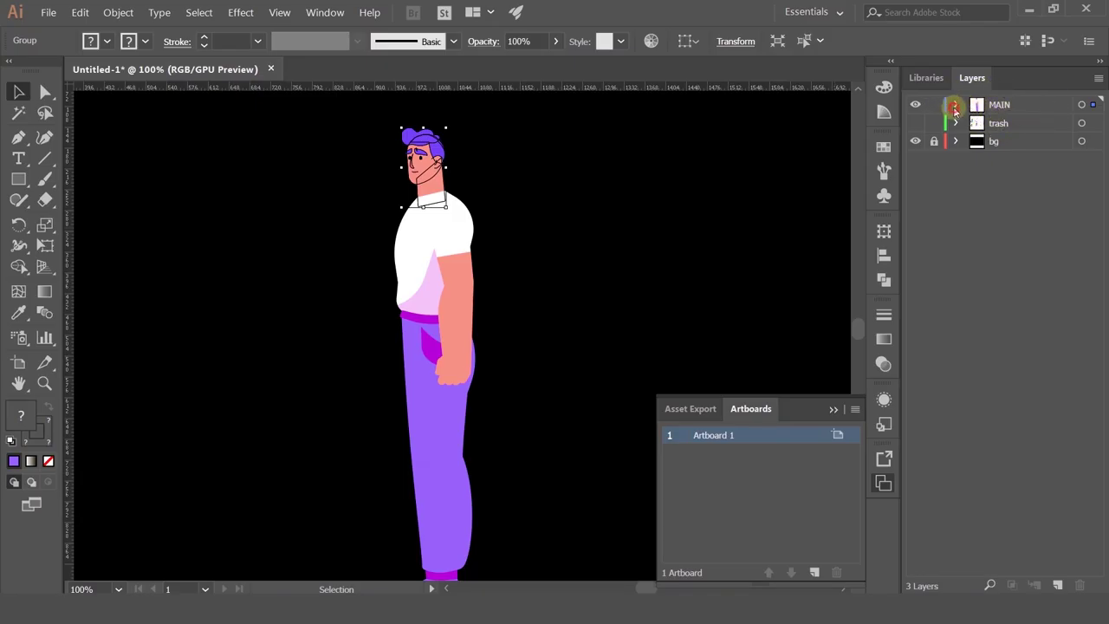
click(954, 106)
shift+click(1031, 128)
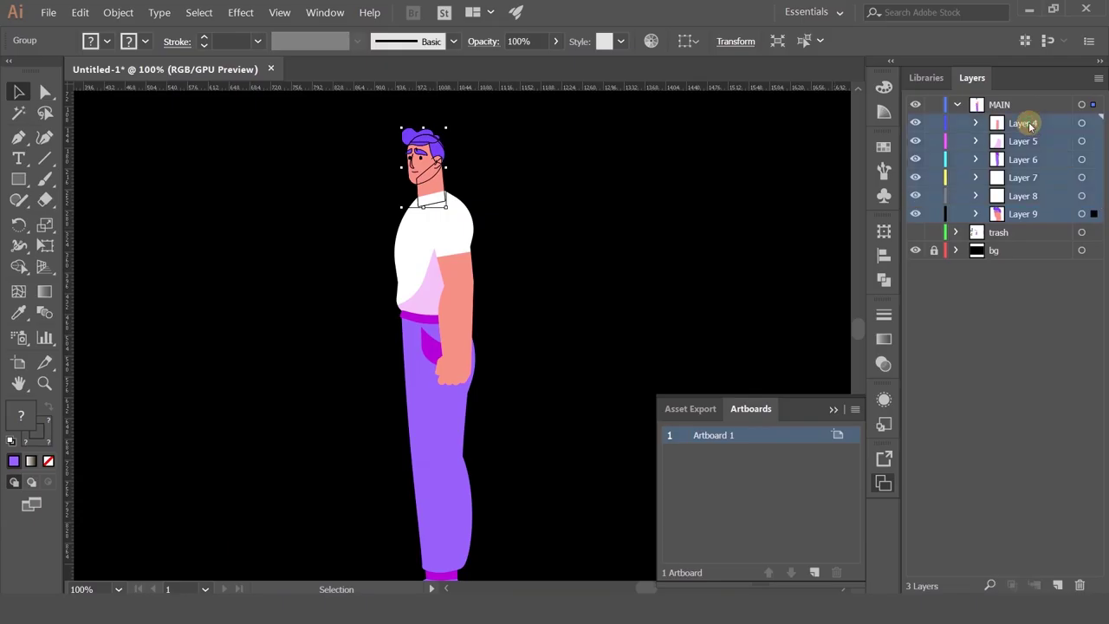
drag(1018, 121, 1009, 100)
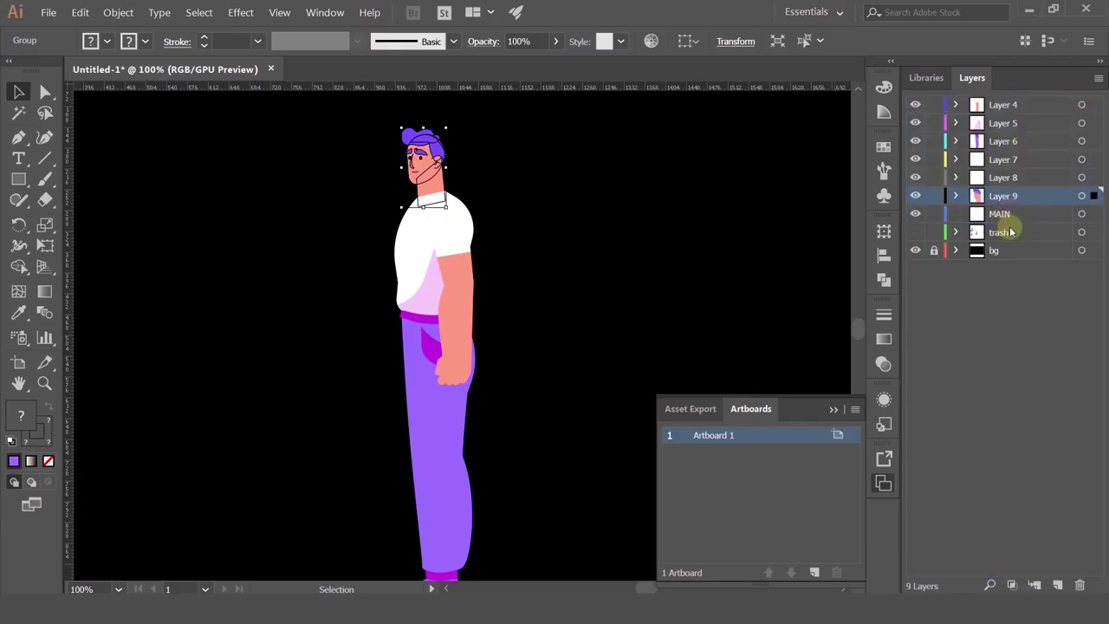
- Delete the emptied MAIN layer
click(998, 214)
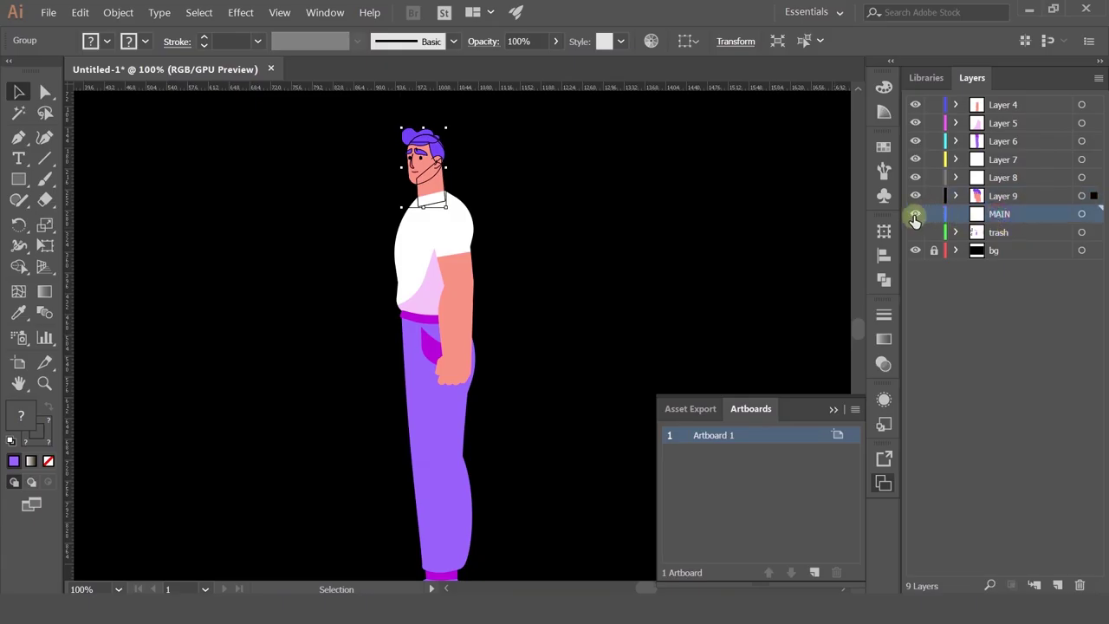
click(915, 216)
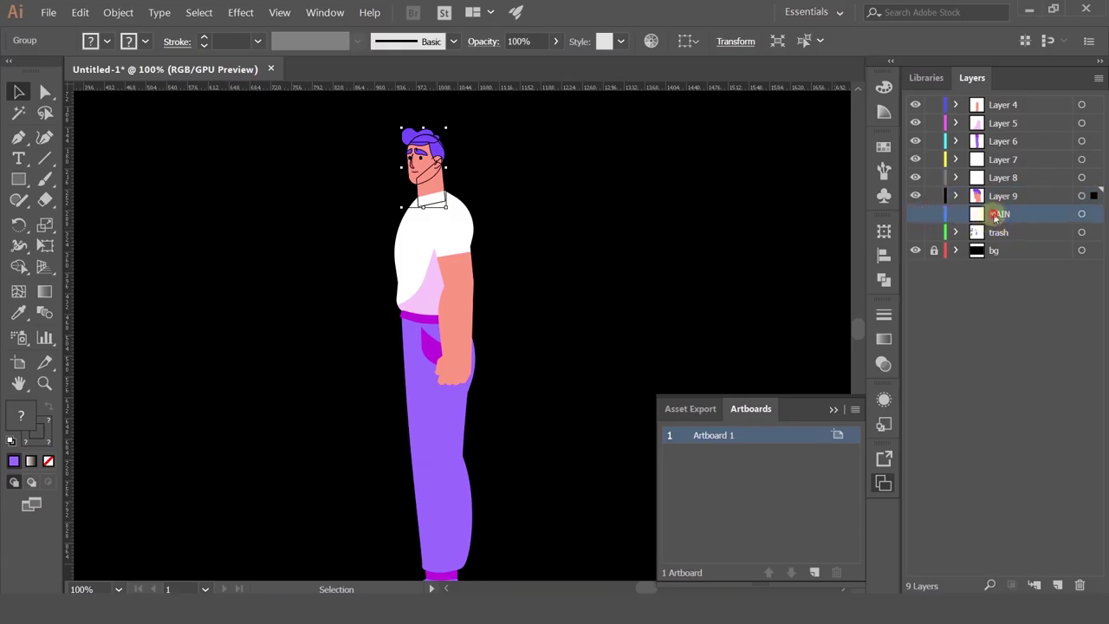
drag(994, 217, 1099, 559)
drag(997, 215, 1080, 586)
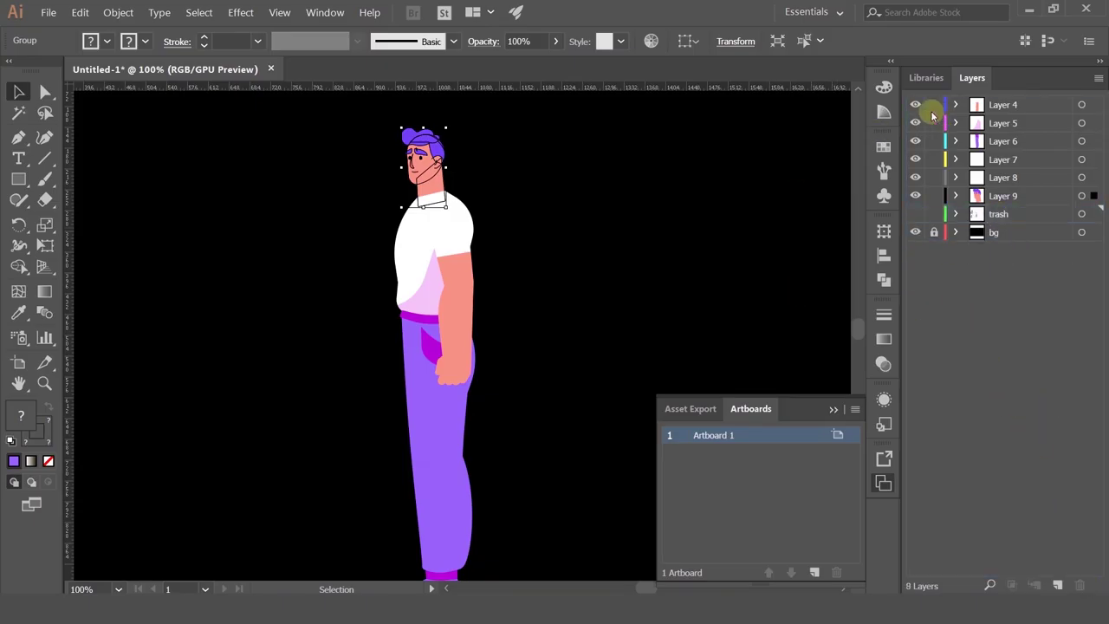
- Isolate Layer 4 to inspect the arm, and restore the other layers' visibility with trash hidden
click(913, 106)
scroll(582, 280, down, 2)
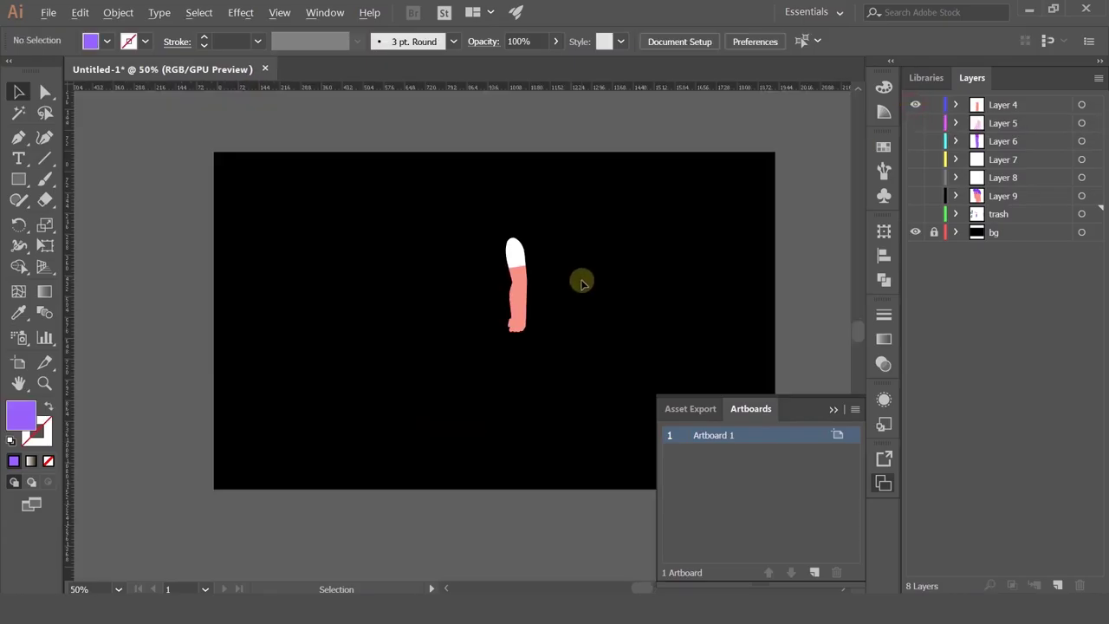
scroll(595, 265, up, 2)
click(916, 105)
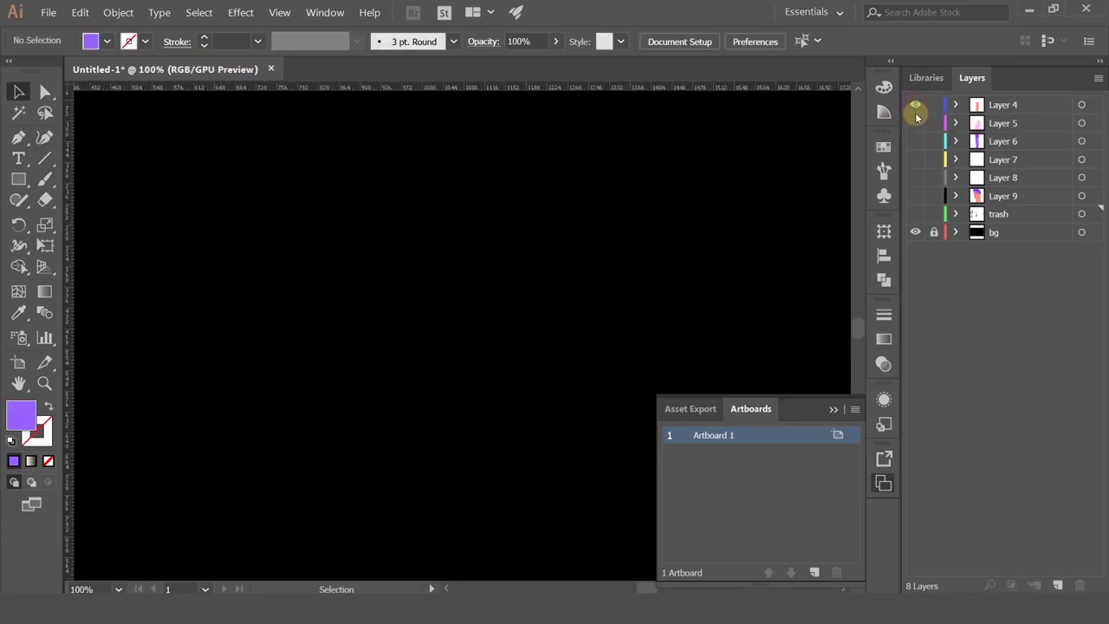
click(915, 105)
alt+click(915, 105)
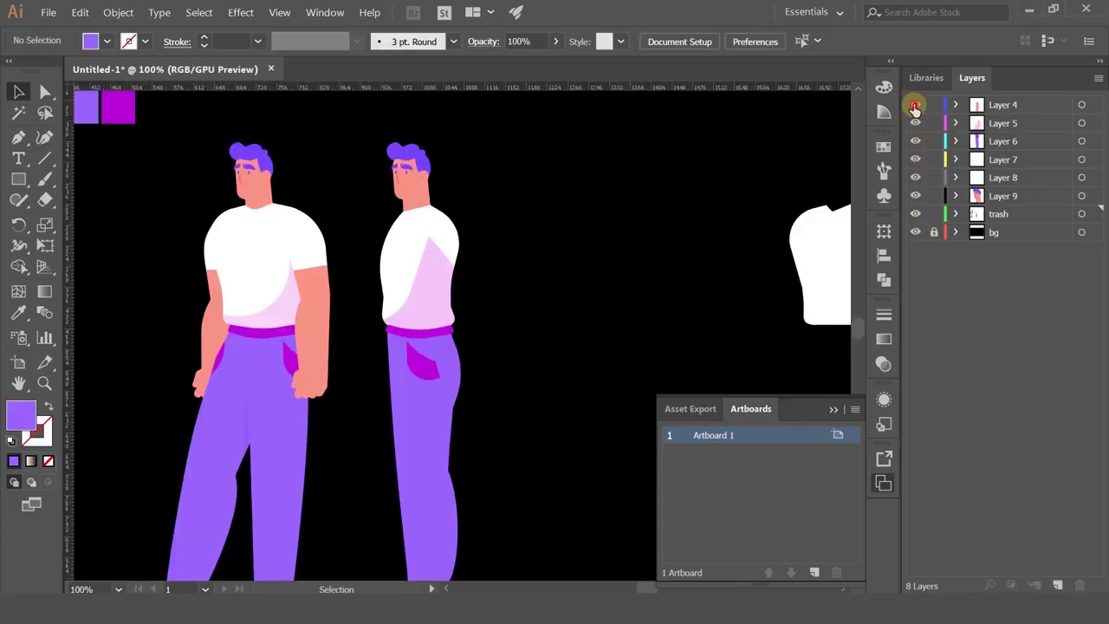
click(915, 214)
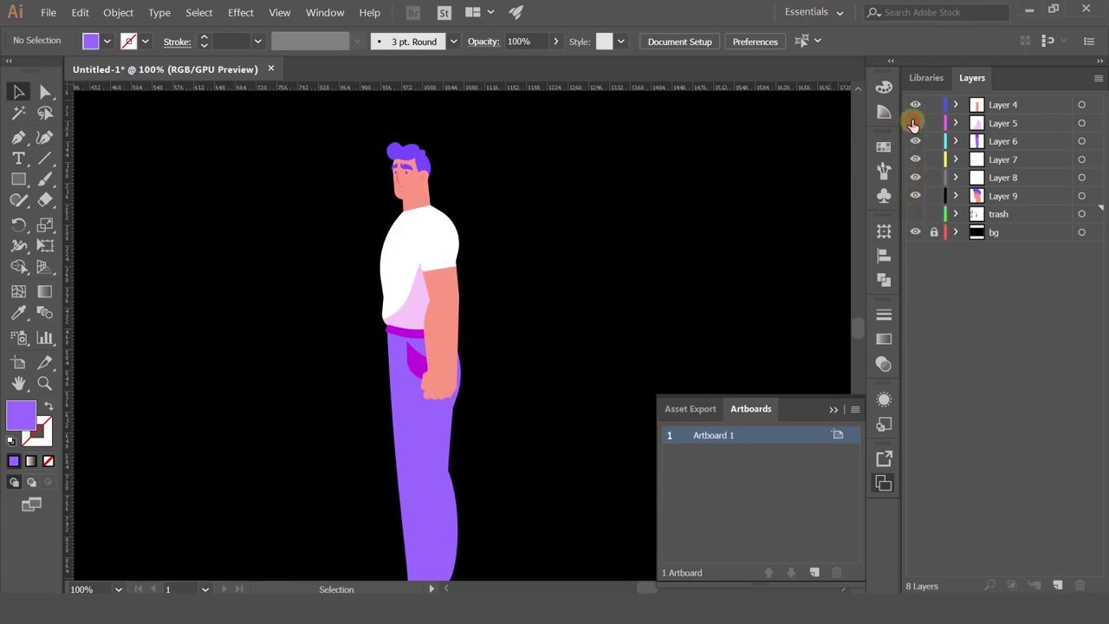
- Toggle the visibility of Layer 5, Layer 6 and Layer 8 to check which artwork each one holds
click(914, 123)
click(915, 123)
click(915, 141)
click(915, 141)
click(914, 177)
drag(734, 288, 739, 176)
click(914, 182)
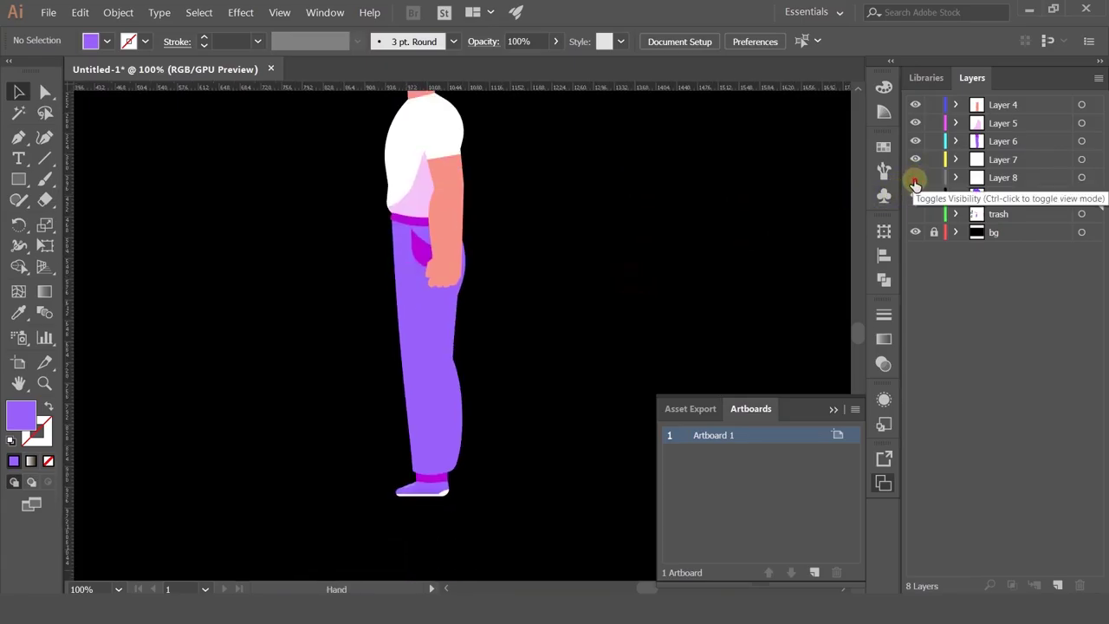
scroll(725, 248, down, 1)
drag(673, 198, 594, 237)
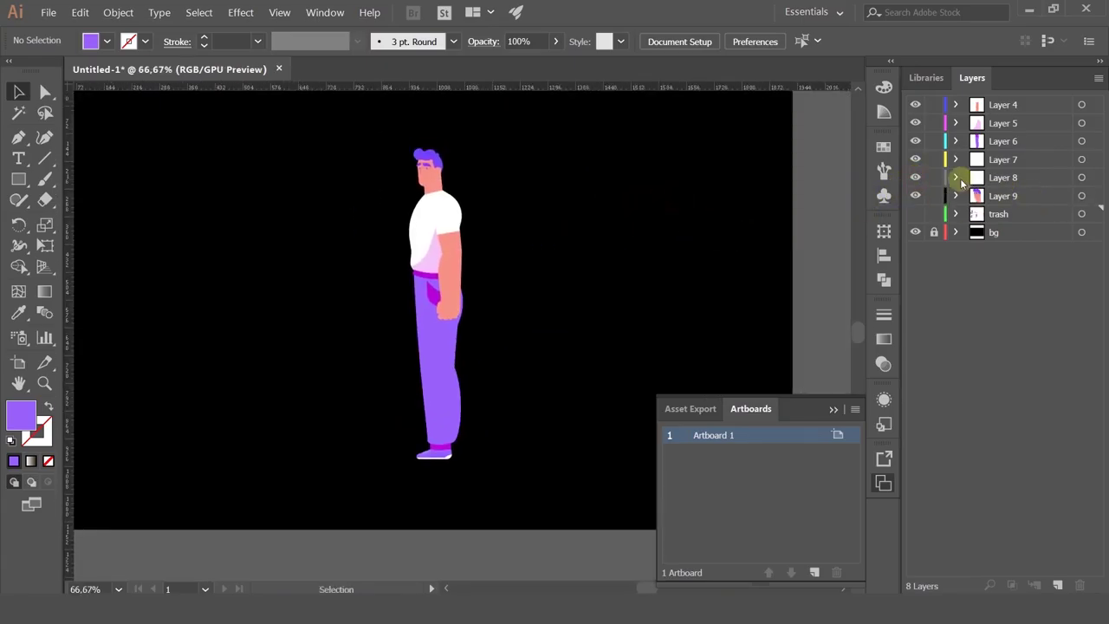
- Delete the empty layers Layer 8 and Layer 7
click(1005, 178)
click(1078, 581)
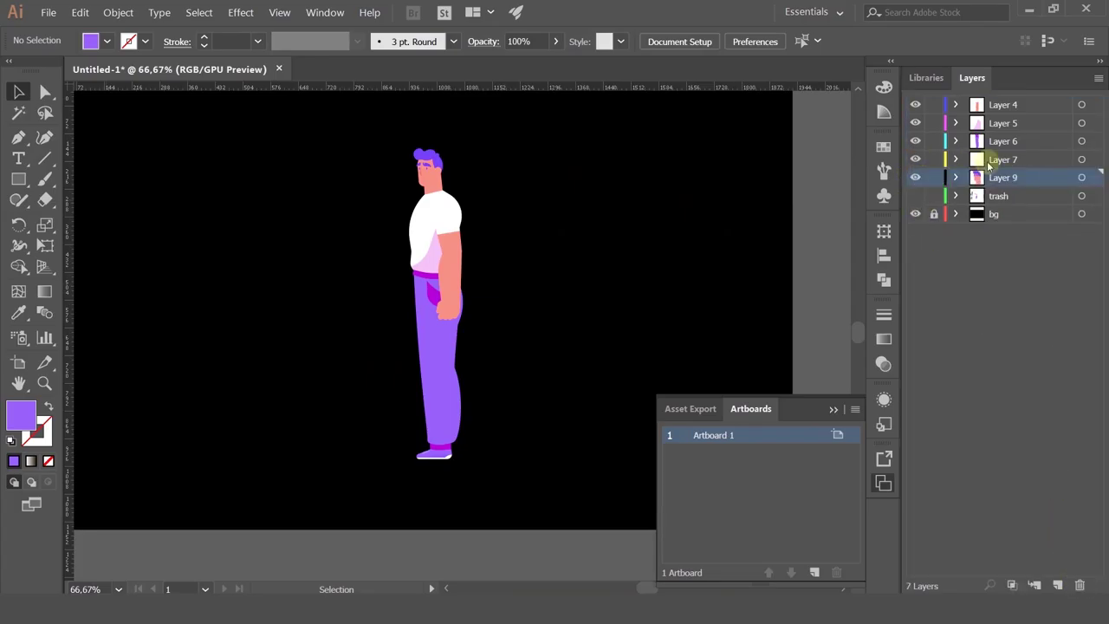
drag(996, 161, 1080, 584)
- Check the contents of Layer 9 and Layer 6 by toggling their visibility, and rename Layer 9 as Head
click(915, 159)
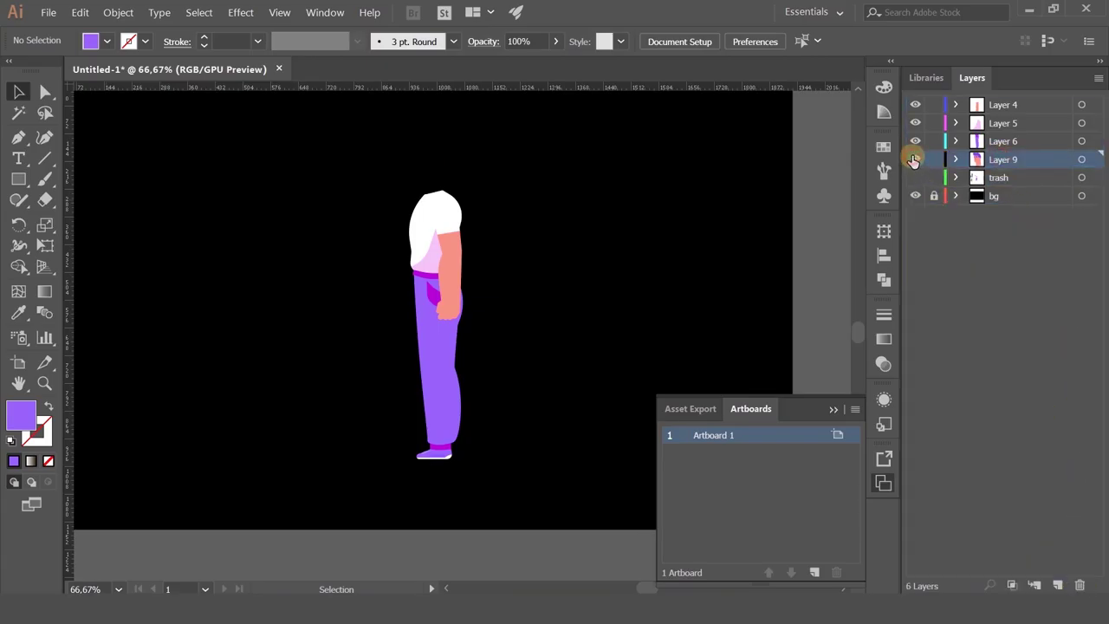
click(915, 159)
click(912, 141)
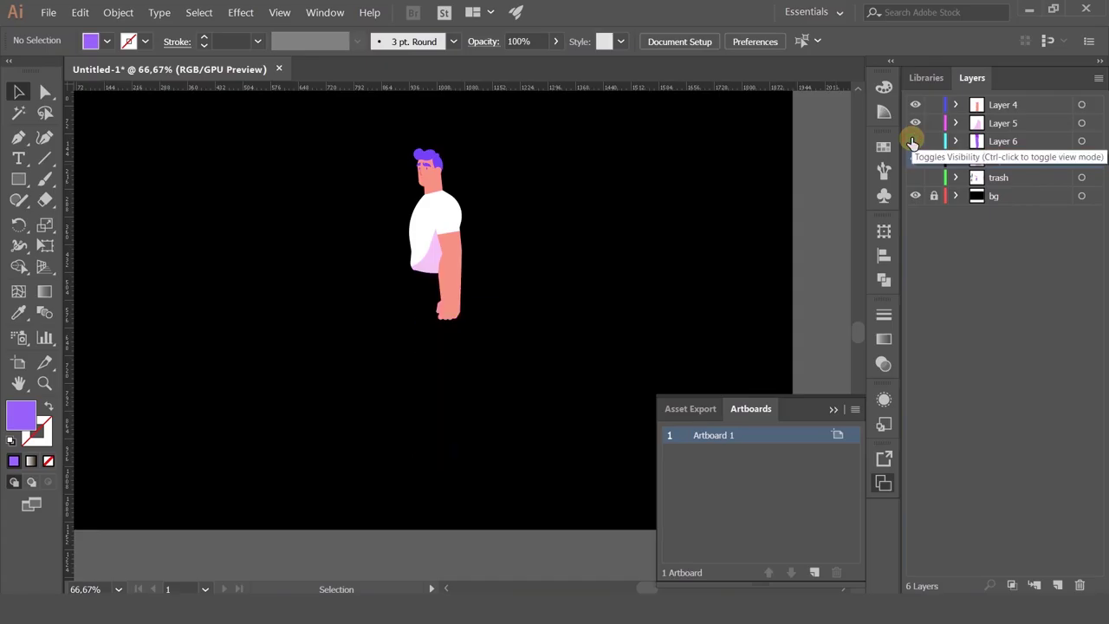
click(912, 142)
scroll(520, 437, up, 3)
scroll(502, 454, down, 2)
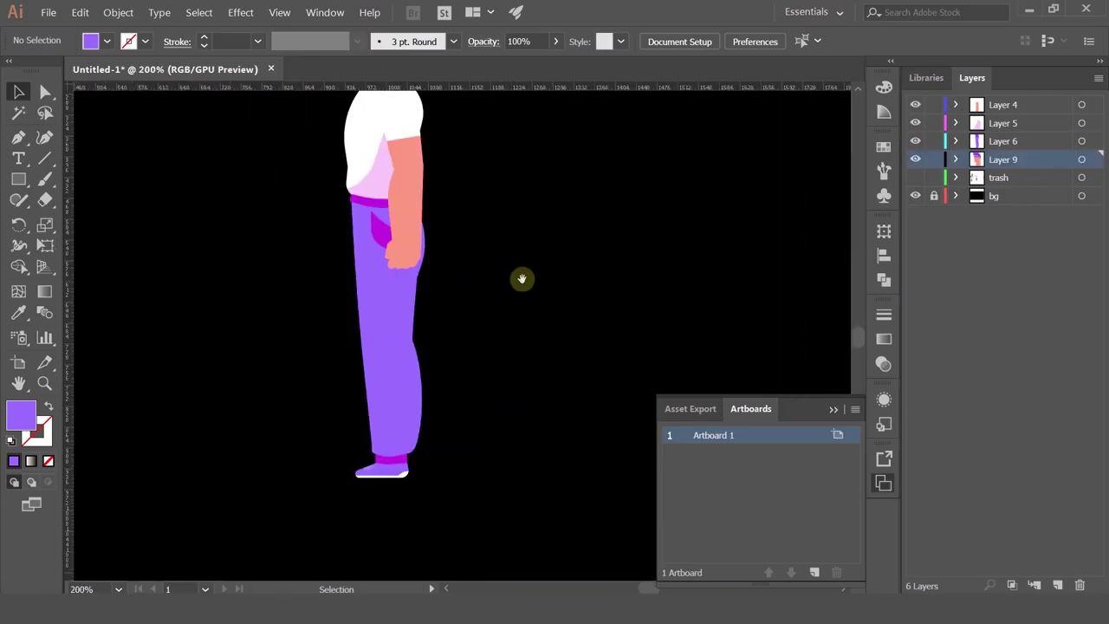
scroll(522, 278, down, 2)
double_click(1002, 158)
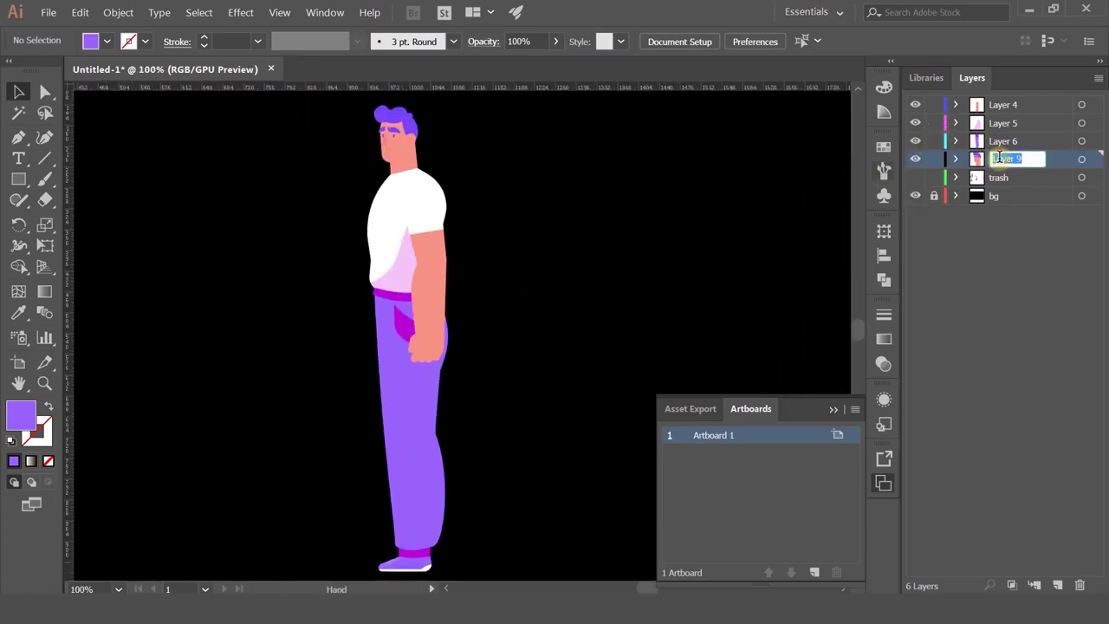
text(h)
key(Return)
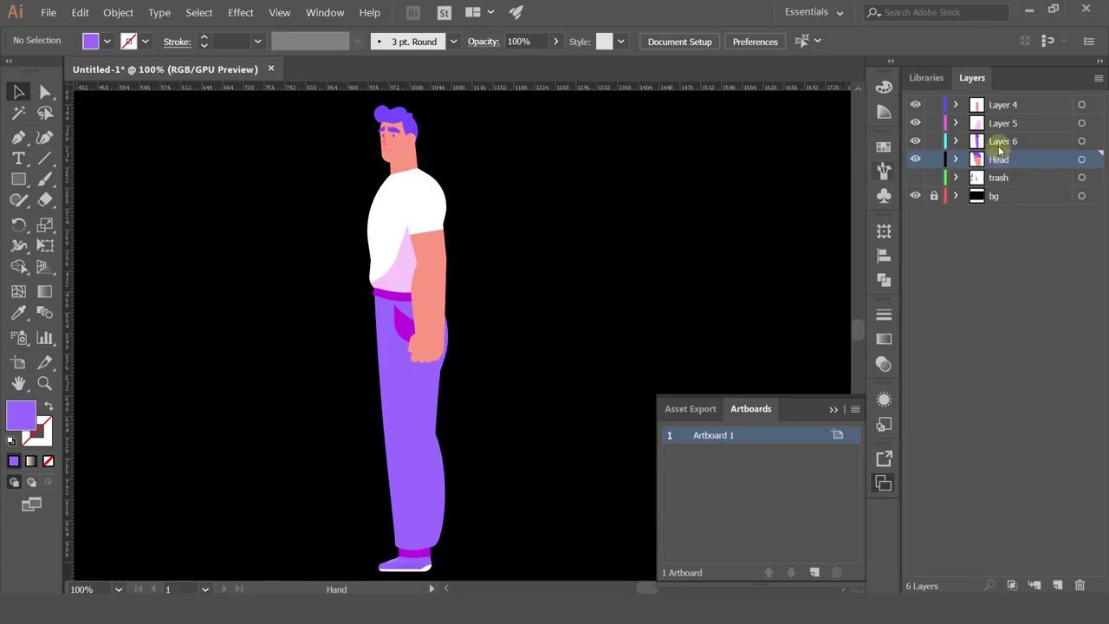
- Rename Layer 6, which holds the leg artwork, as F_Leg
double_click(1003, 141)
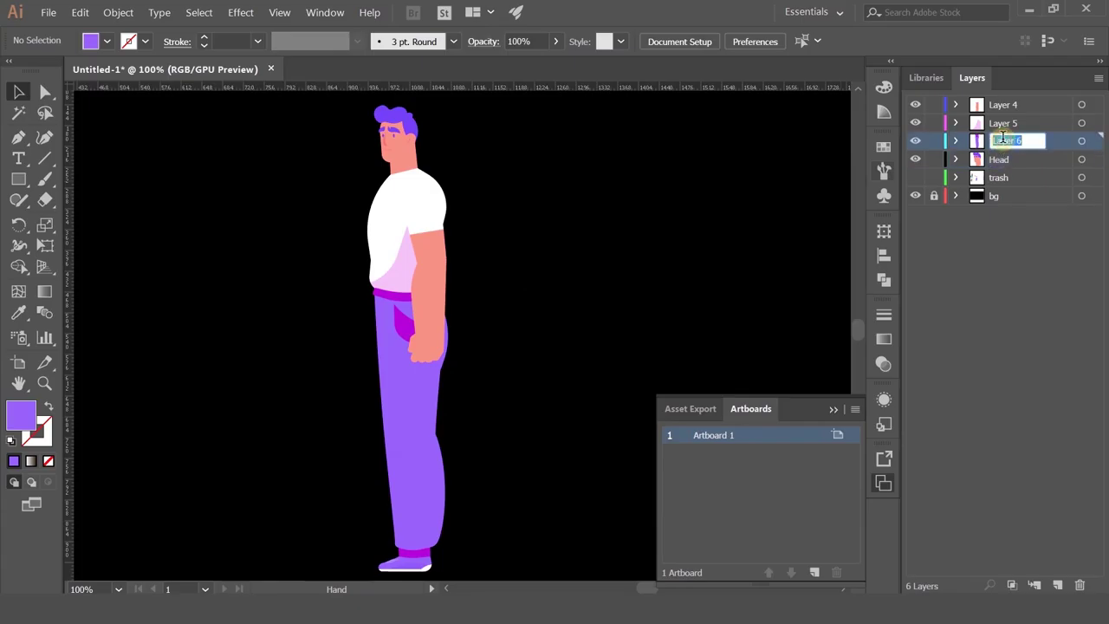
text(F_Leg)
click(1003, 143)
double_click(1006, 142)
click(1010, 142)
key(BackSpace)
text(eg)
key(Return)
- Rename Layer 5 as Body and Layer 4 as F_Hand
double_click(996, 122)
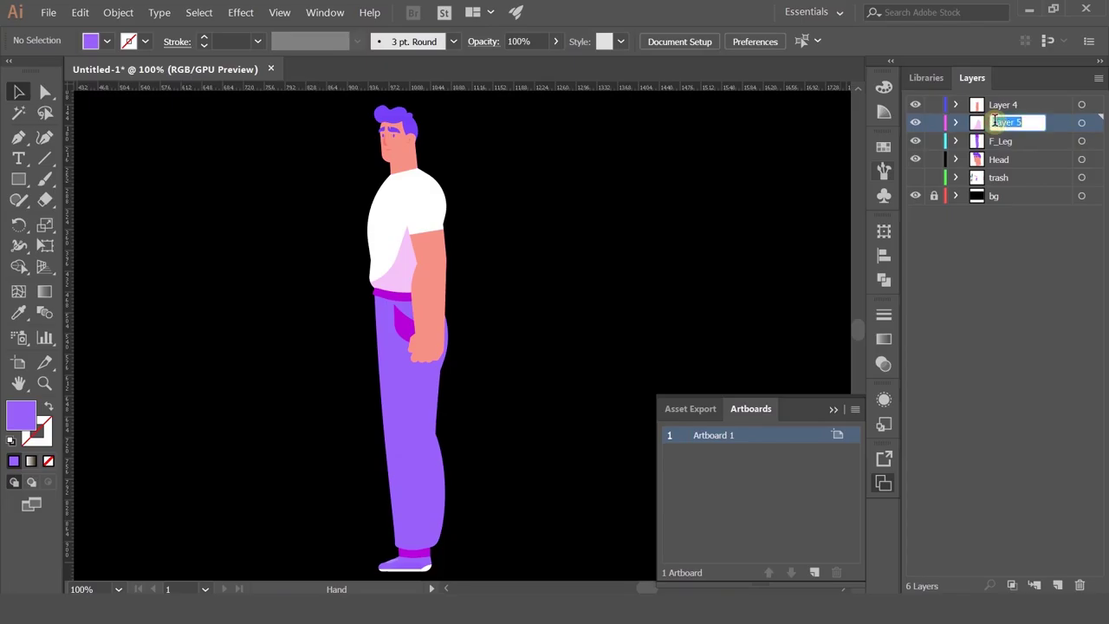
text(Body)
key(Return)
double_click(995, 104)
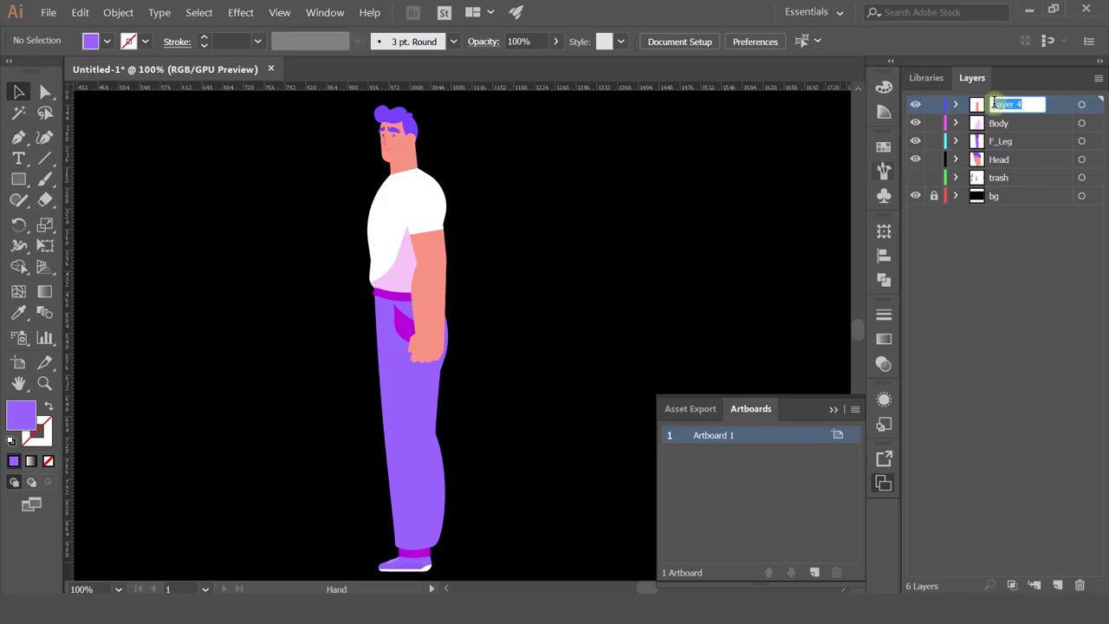
text(F_Hand)
key(Return)
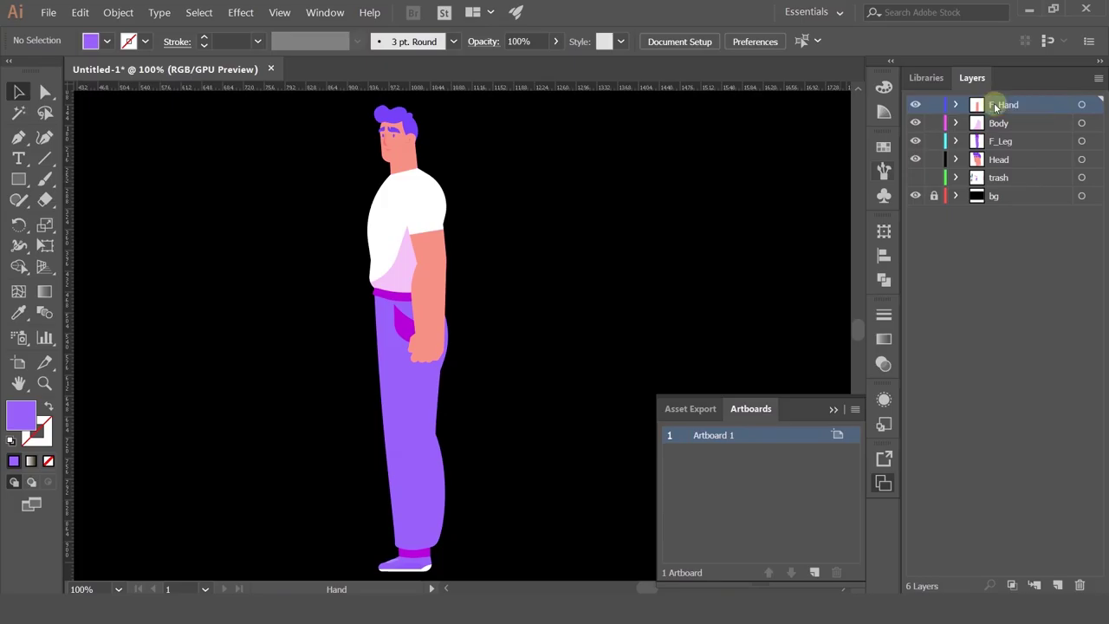
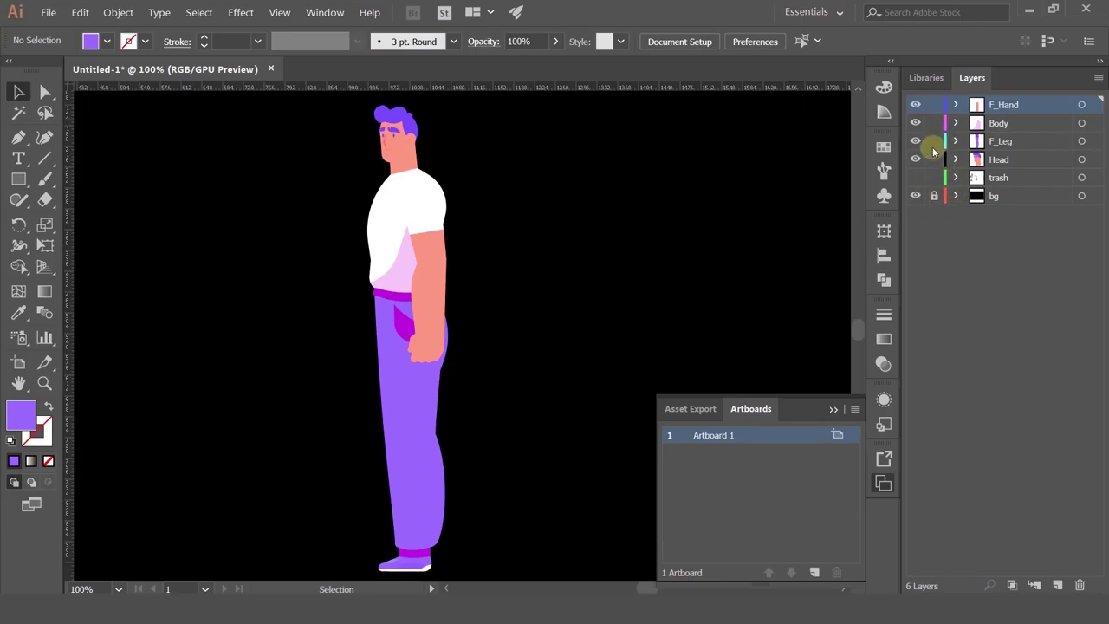
- Hide the F_Hand, Body and F_Leg layers and make Head the active layer
drag(915, 105, 916, 141)
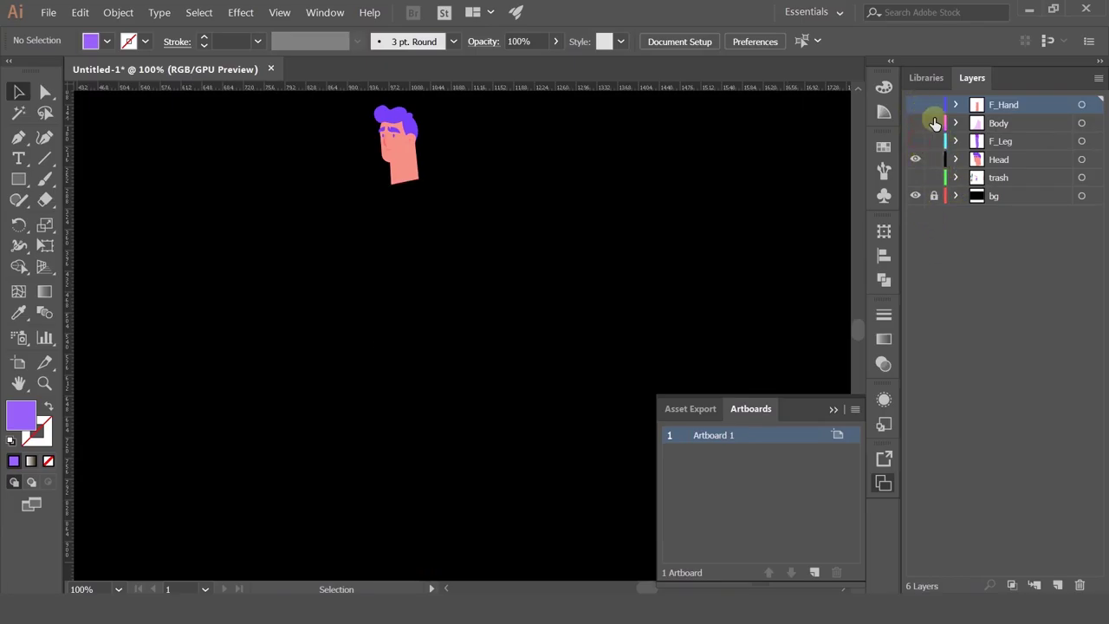
click(1005, 162)
drag(546, 189, 567, 257)
scroll(463, 213, up, 3)
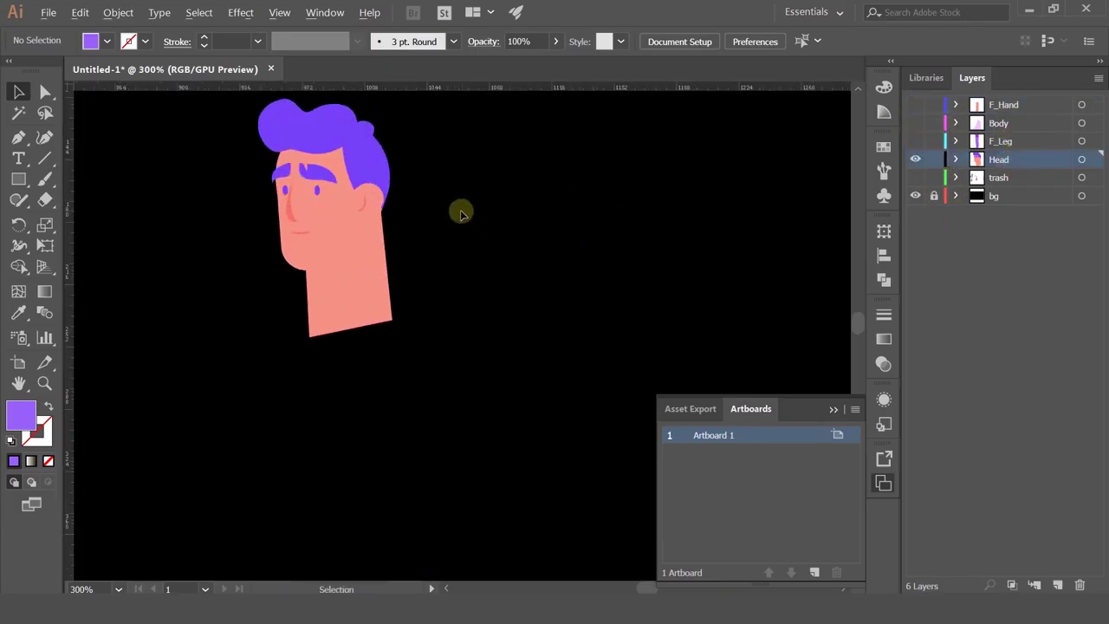
drag(462, 201, 512, 245)
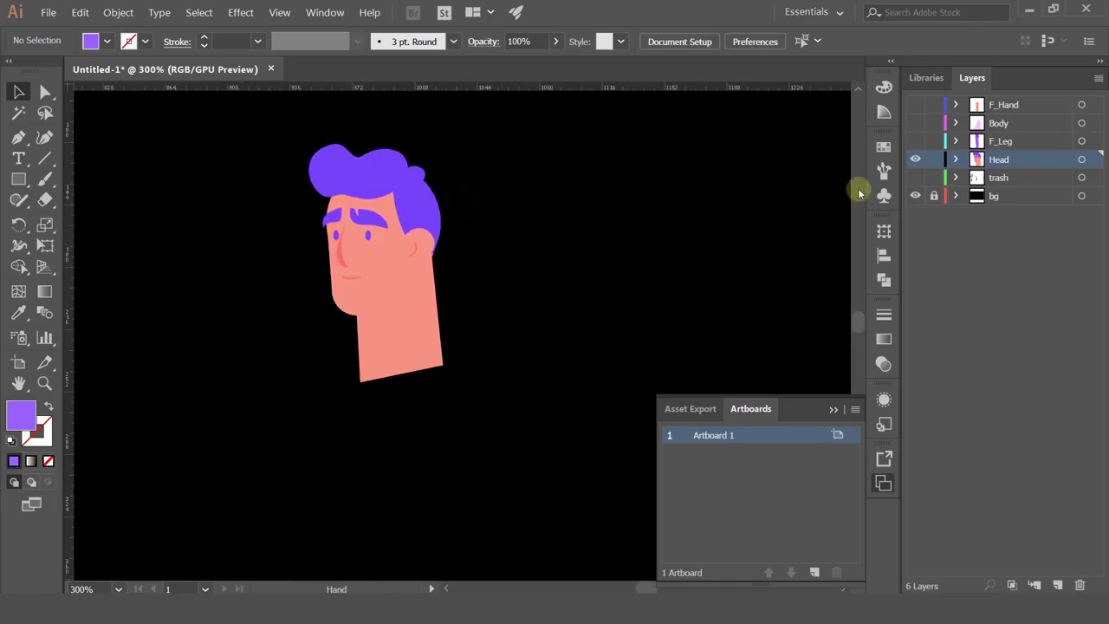
- Ungroup the head artwork so that the neck, hair and facial features are individual paths
click(428, 234)
key(a)
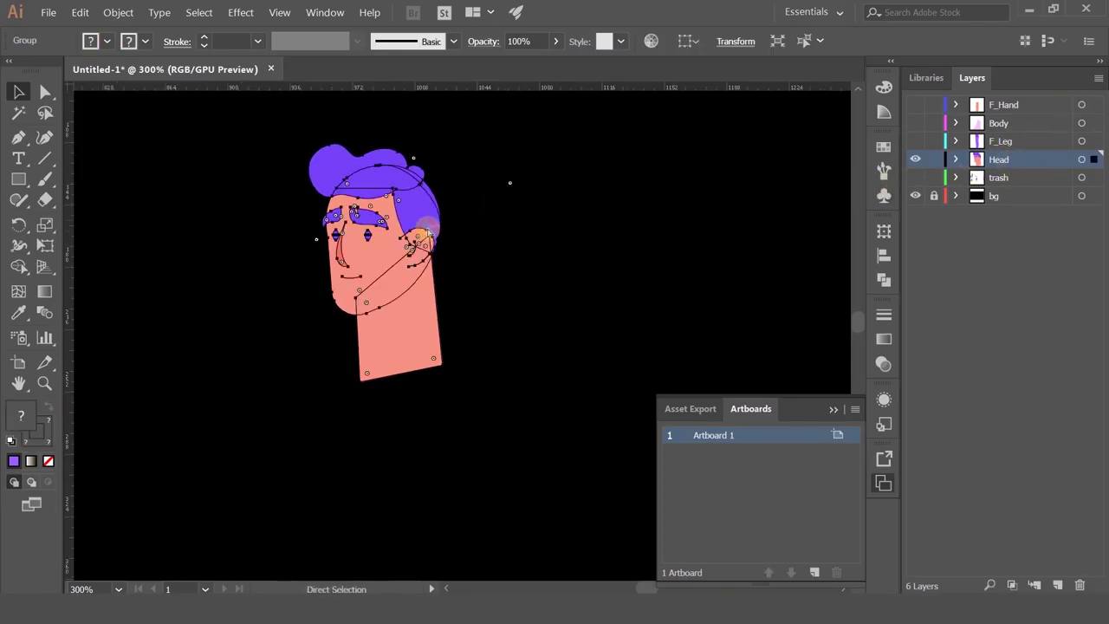
click(512, 259)
key(v)
click(421, 280)
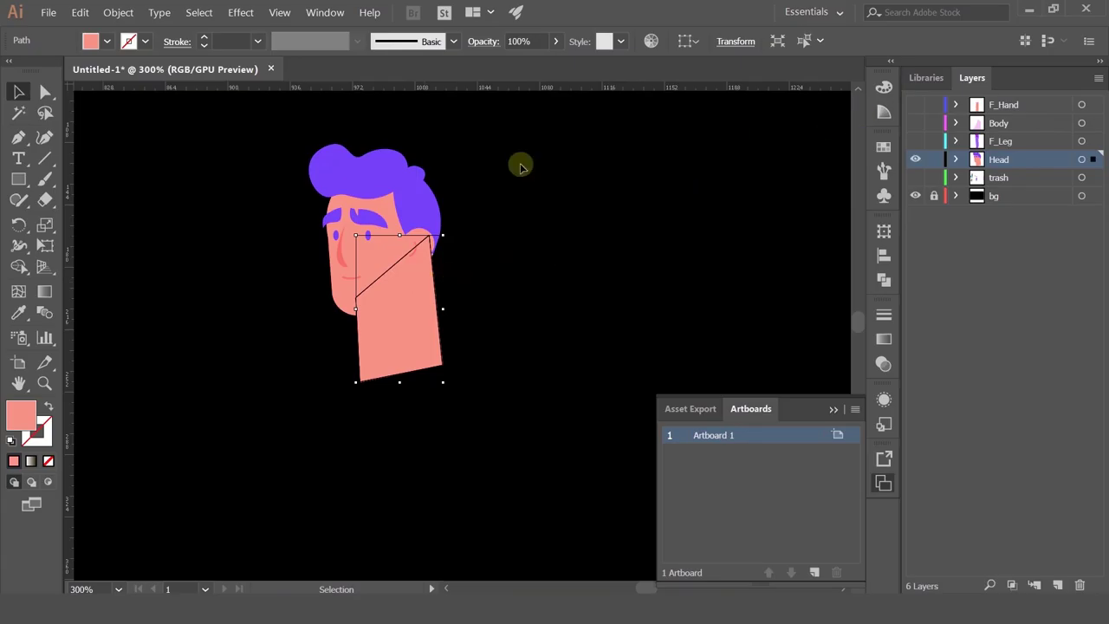
click(386, 181)
click(597, 253)
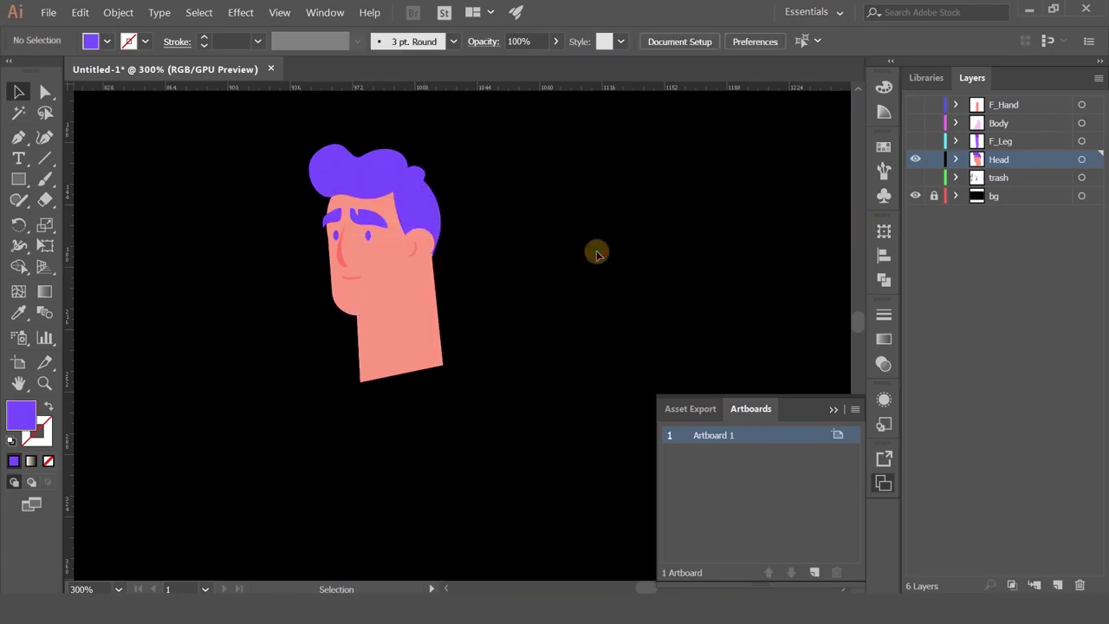
- Release the contents of the Head layer to separate sublayers in sequence
click(1098, 78)
click(1062, 264)
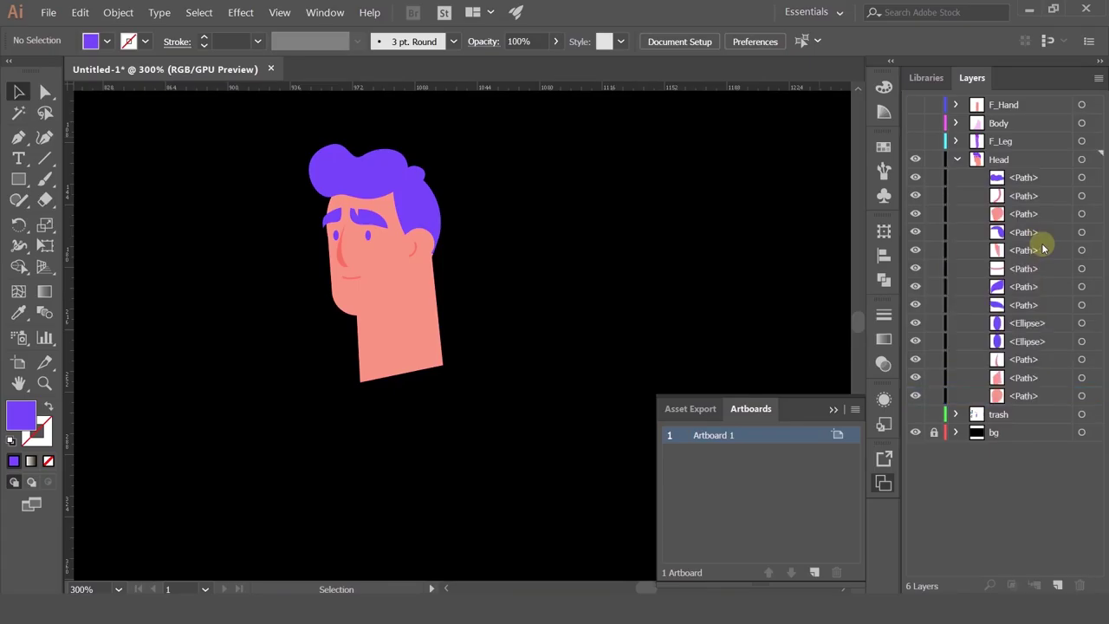
key(ctrl+z)
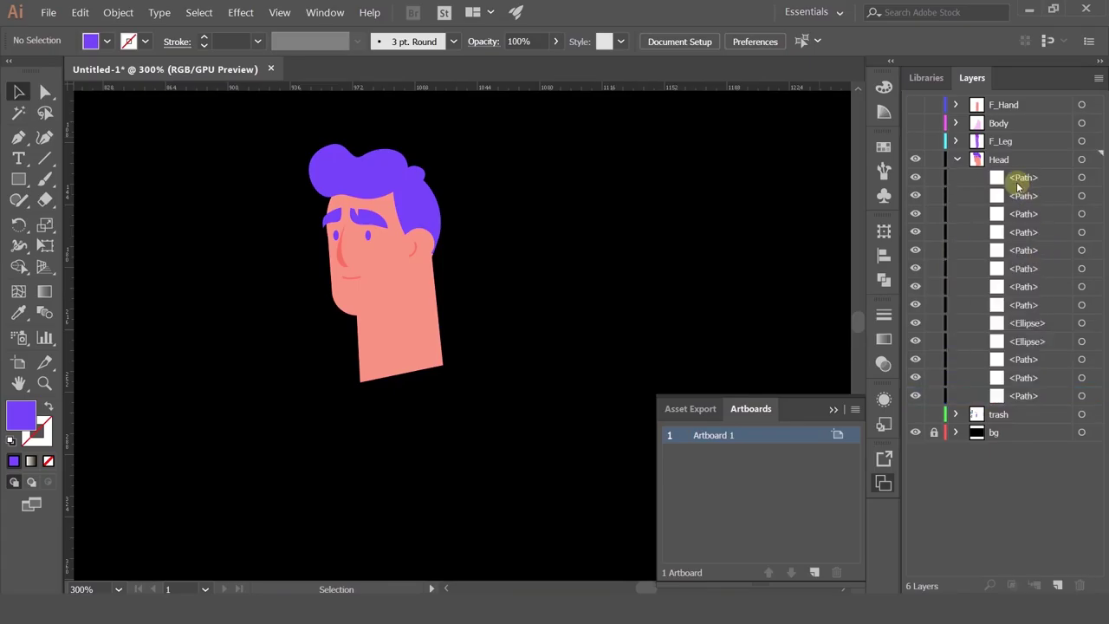
click(384, 177)
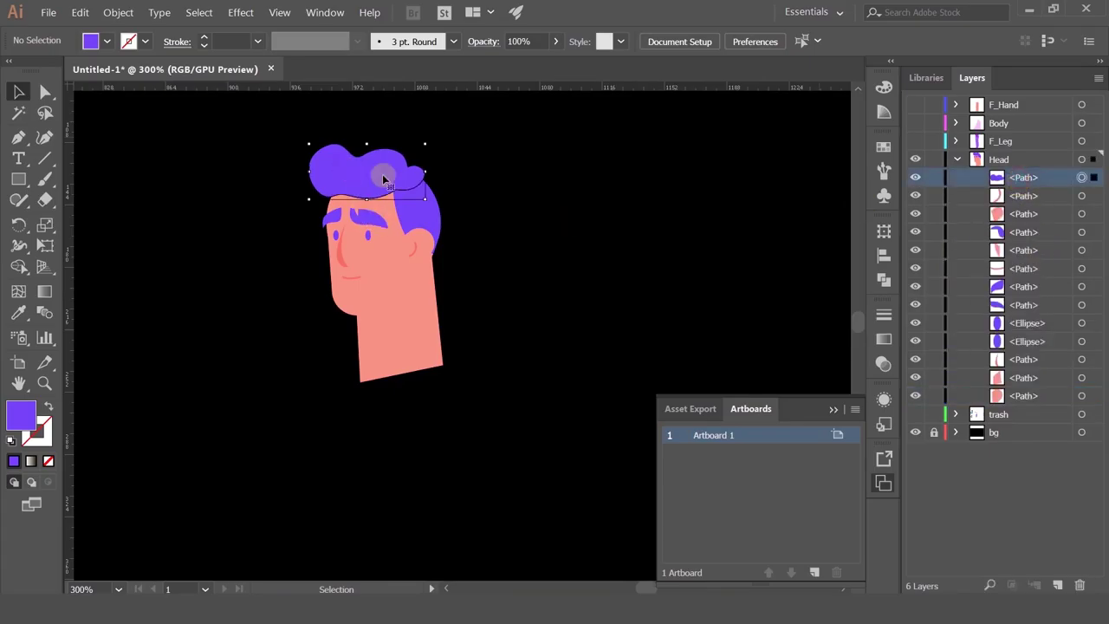
key(ctrl+shift+z)
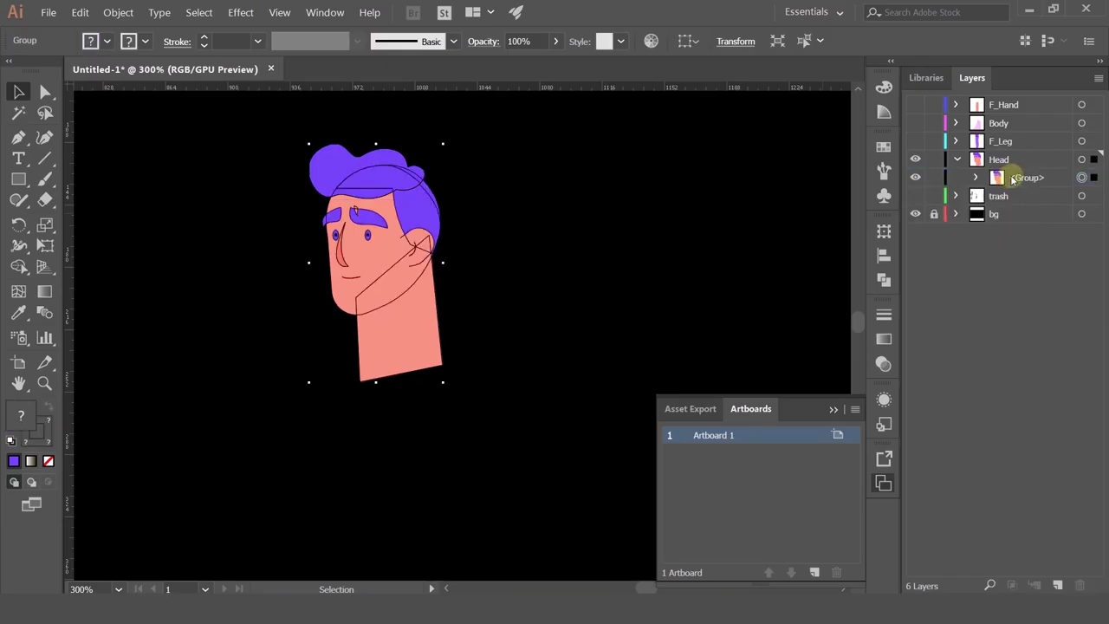
- Move Layer 7 to Layer 19 out of Head to the top level, and delete the emptied Head layer
click(1016, 179)
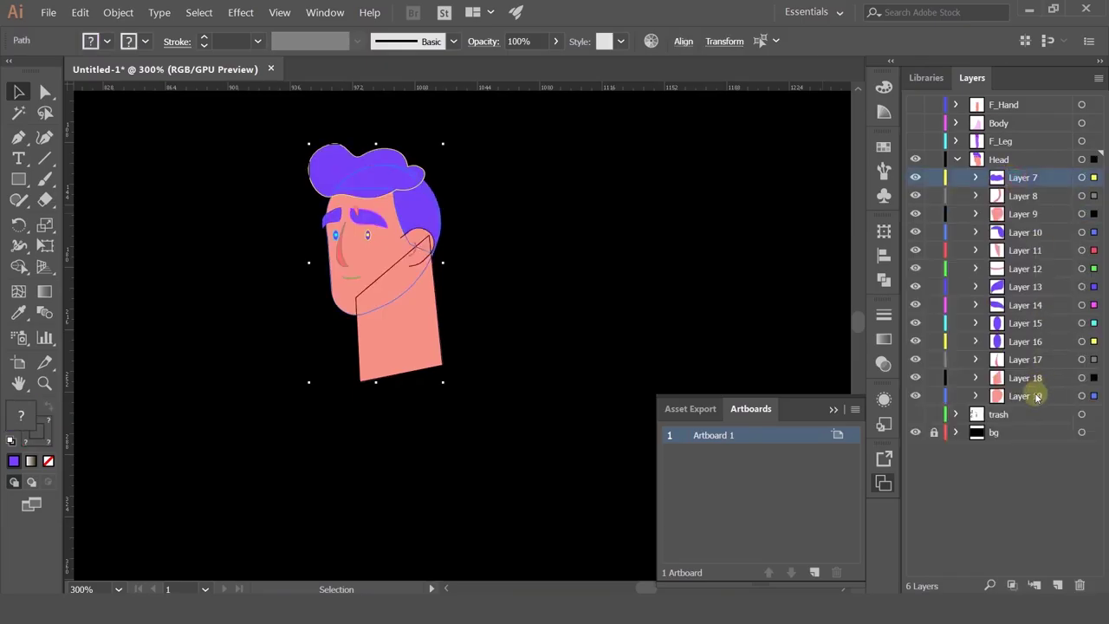
shift+click(1033, 395)
drag(1016, 178, 1005, 153)
click(998, 404)
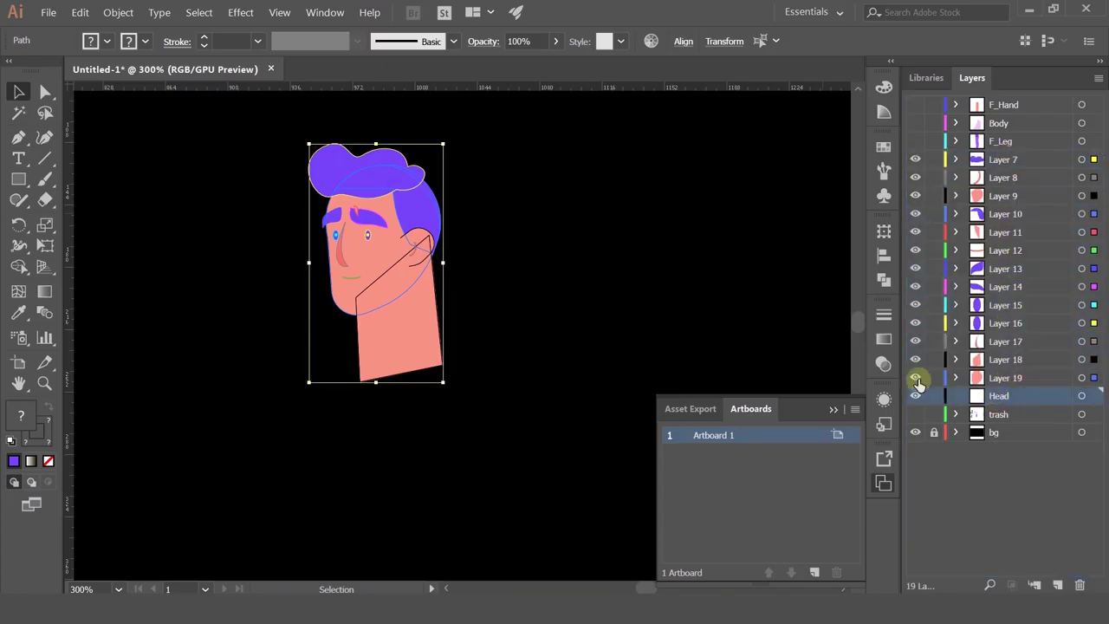
click(1079, 585)
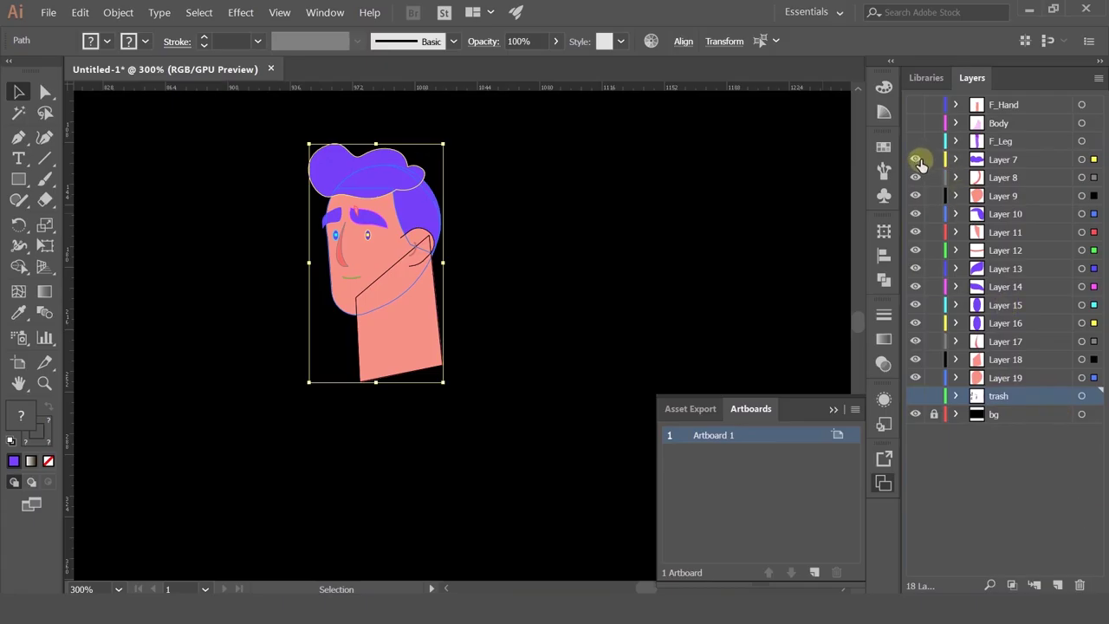
- Try moving the front and back hair shapes upward together, and undo the move
click(589, 257)
scroll(554, 257, left, 2)
scroll(555, 257, up, 1)
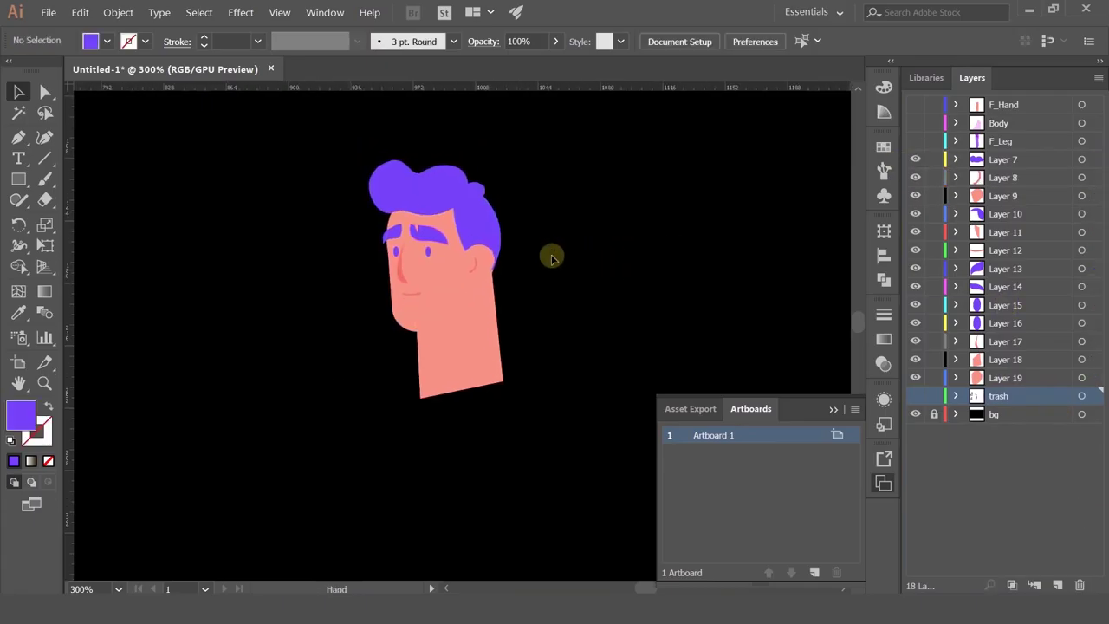
click(474, 216)
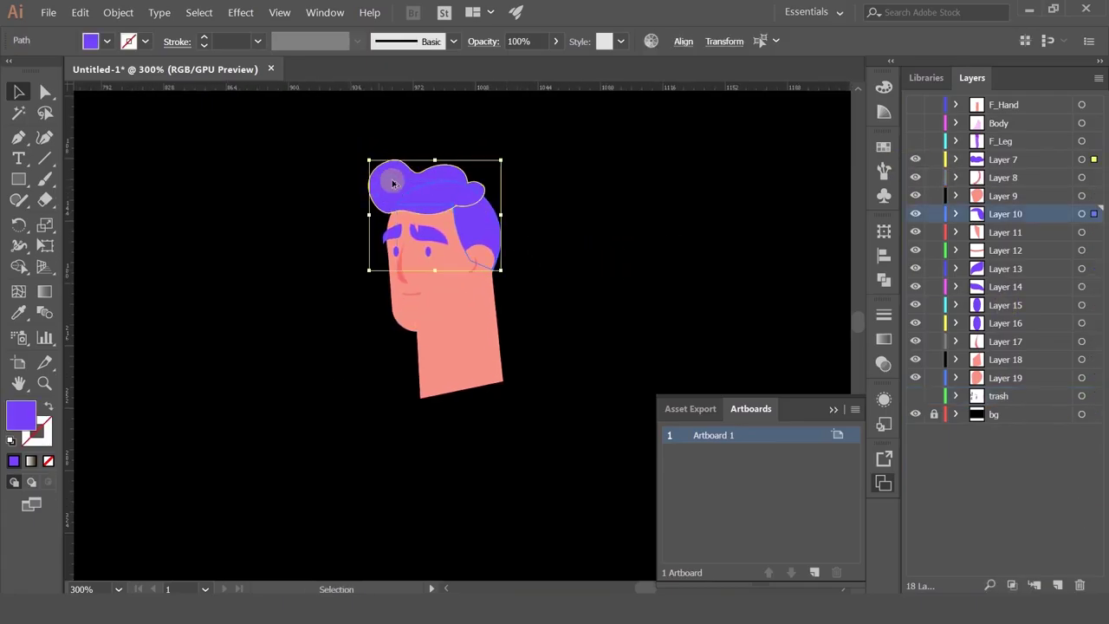
scroll(389, 178, up, 1)
drag(472, 212, 482, 191)
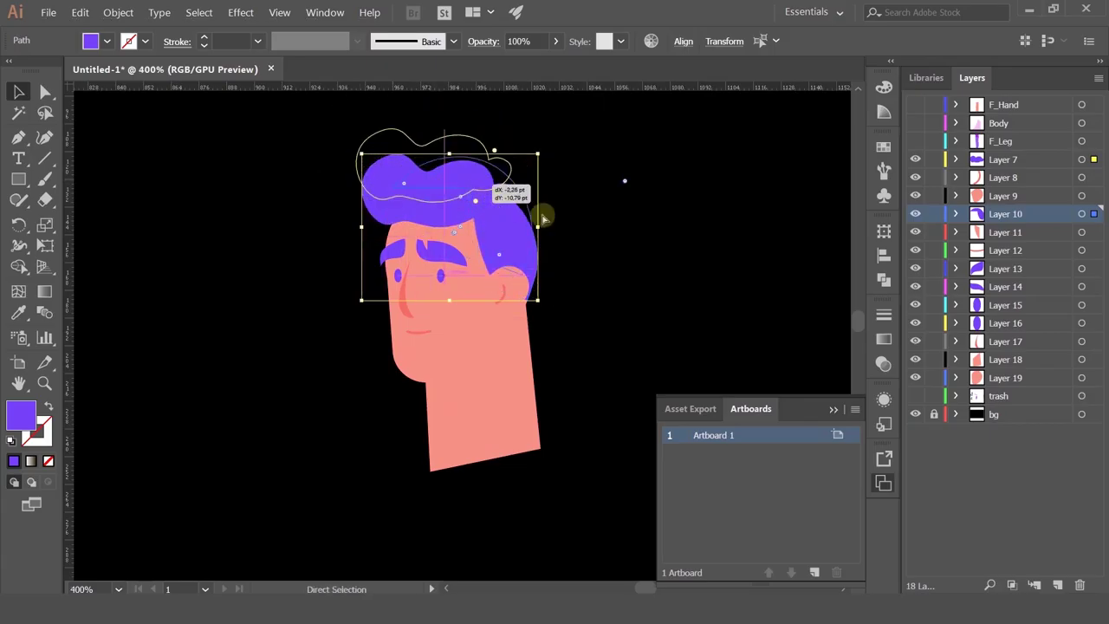
key(ctrl+z)
- Group the ear shape with its inner line, and move the group's layer, Layer 8, above Layer 7
click(506, 286)
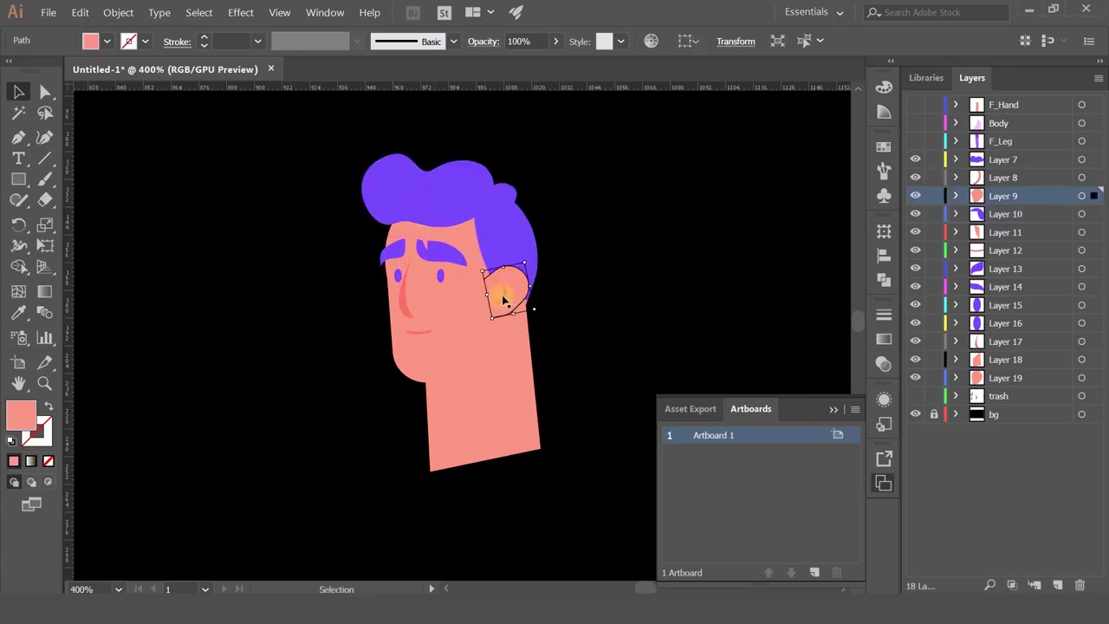
shift+click(503, 293)
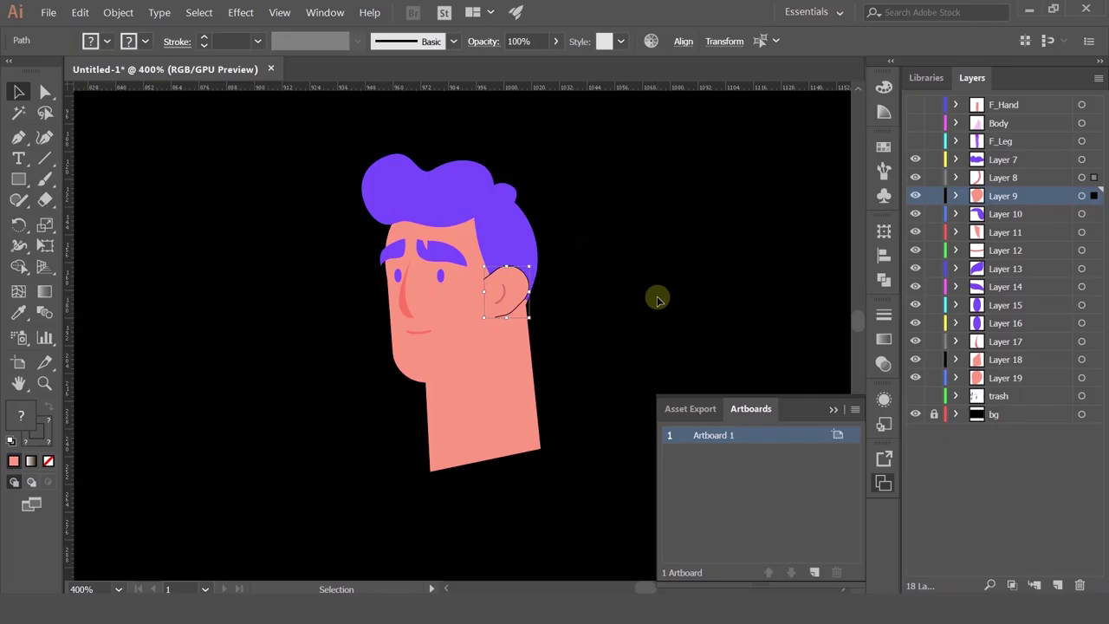
key(ctrl+g)
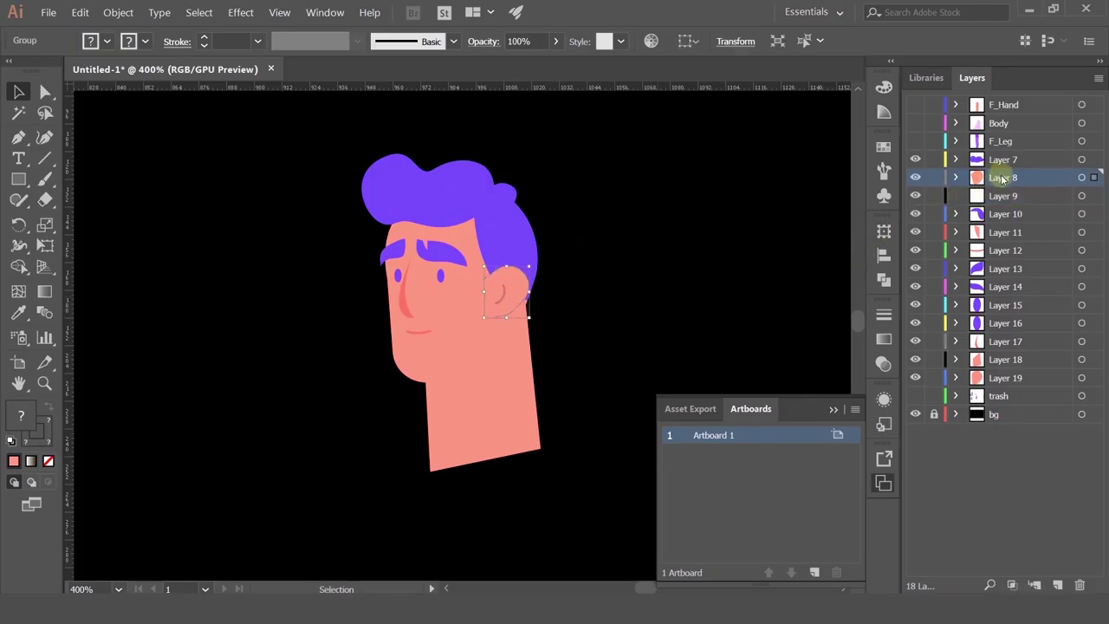
drag(1003, 177, 1005, 159)
- Rename the ear group's layer as Ear and hide it
double_click(1001, 157)
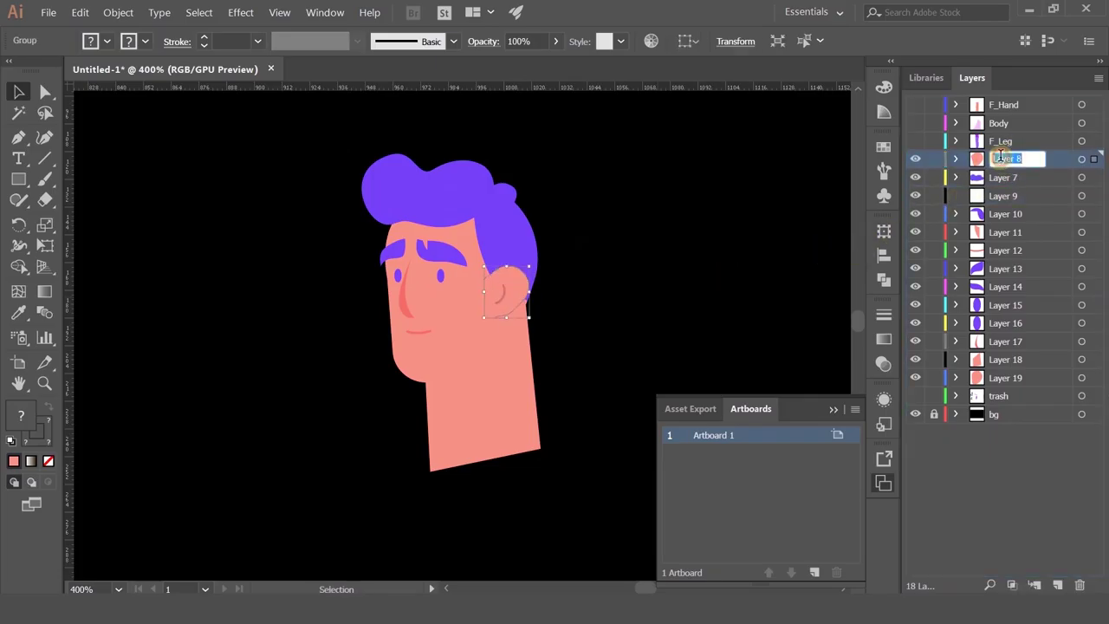
text(Ear)
key(Return)
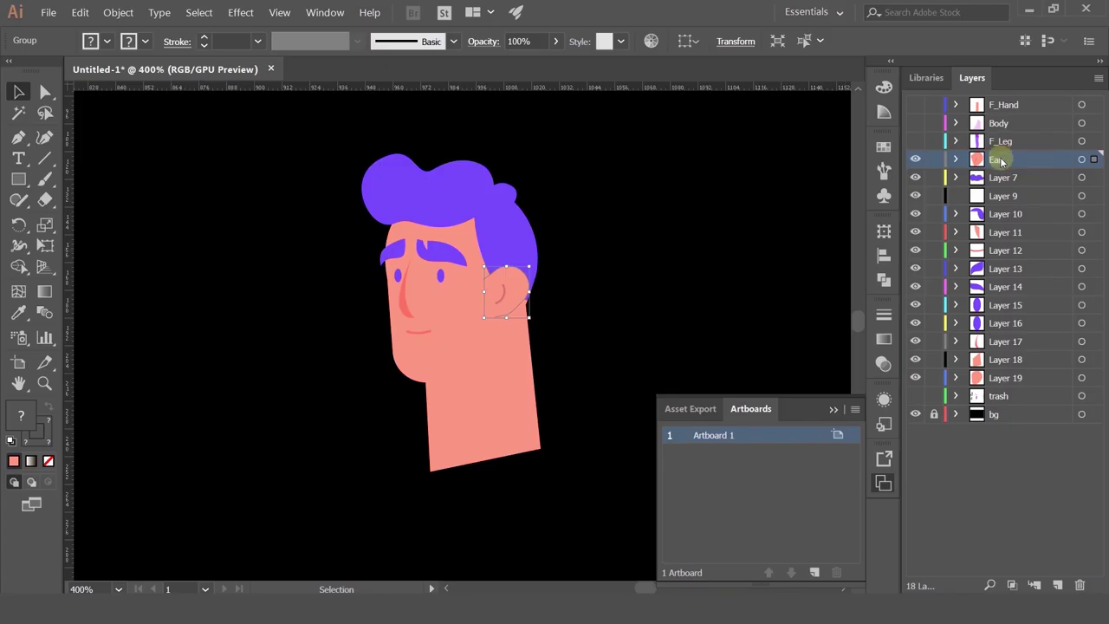
click(915, 158)
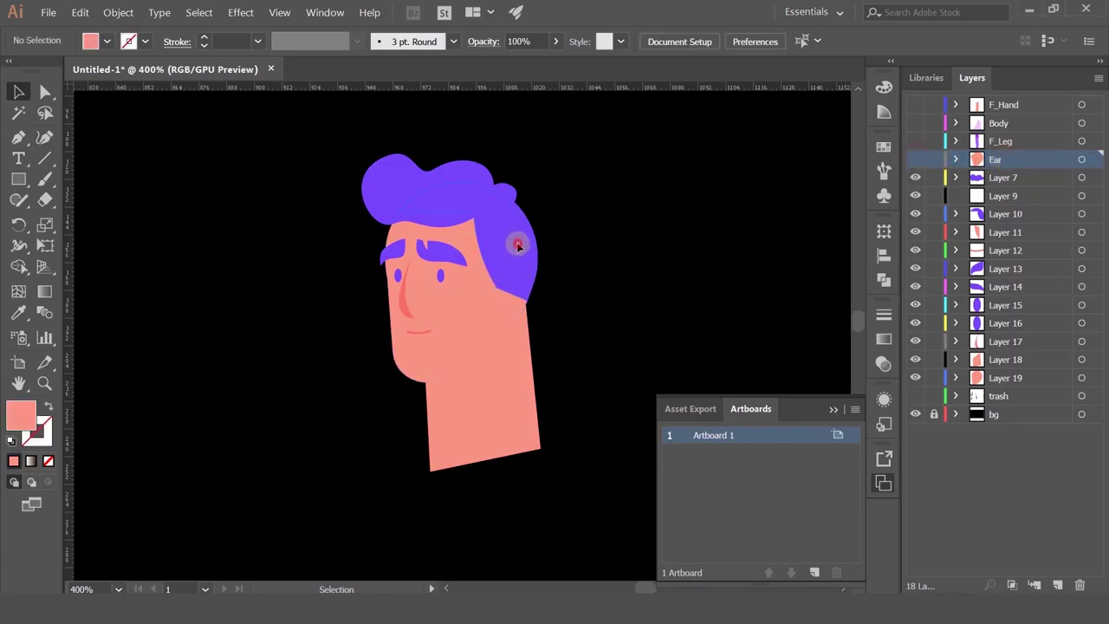
click(396, 203)
shift+click(395, 200)
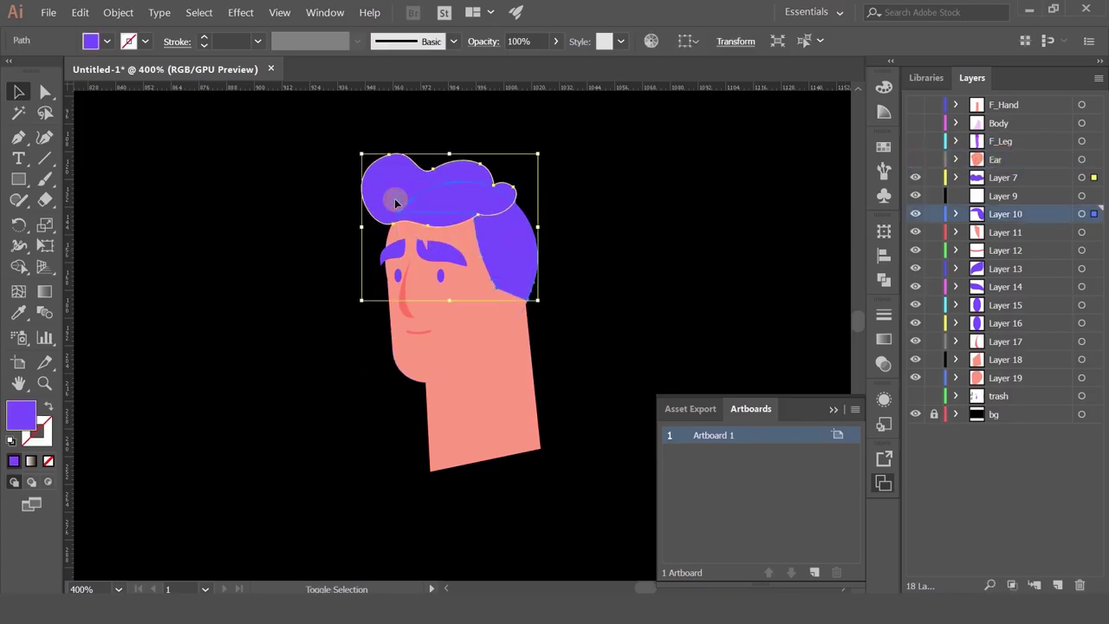
click(572, 233)
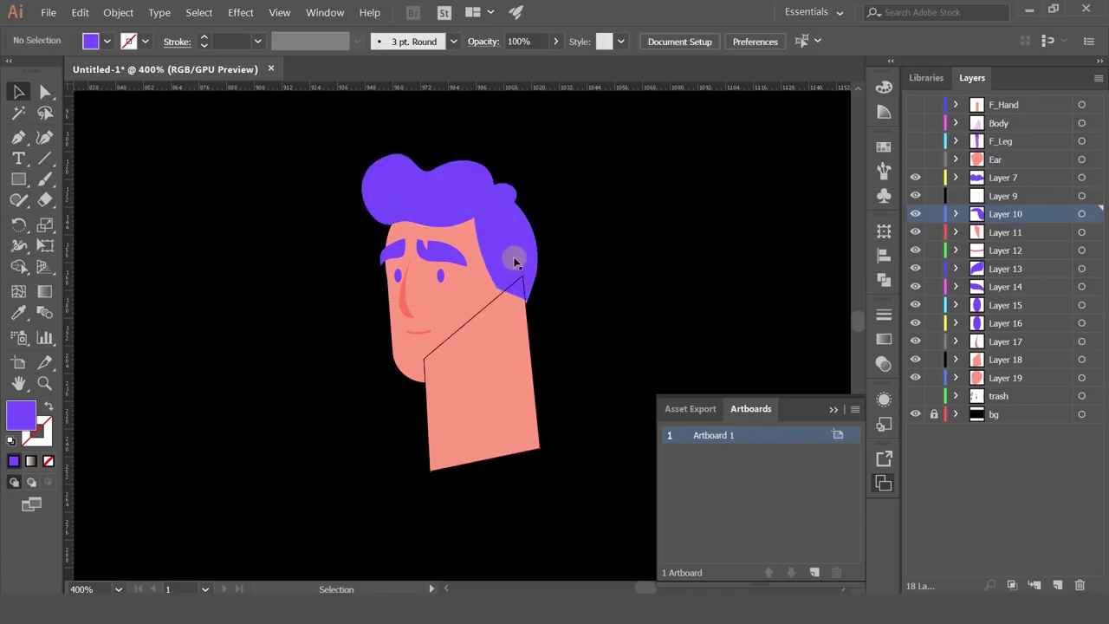
- Group the back hair with the face shape, and move the group's layer, Layer 10, below Layer 19
click(512, 259)
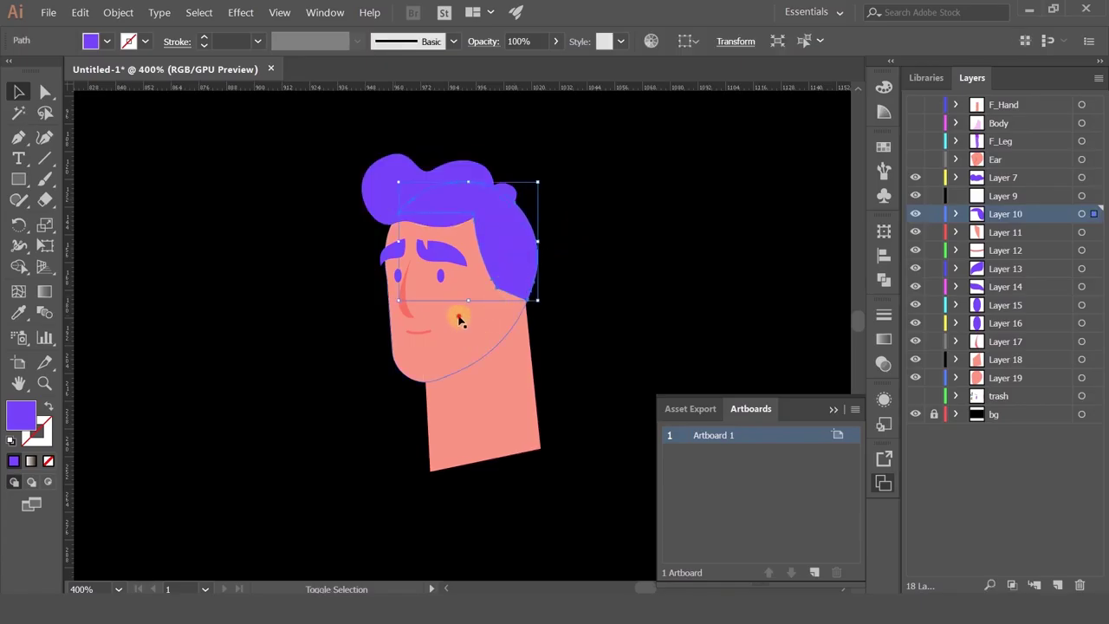
shift+click(459, 319)
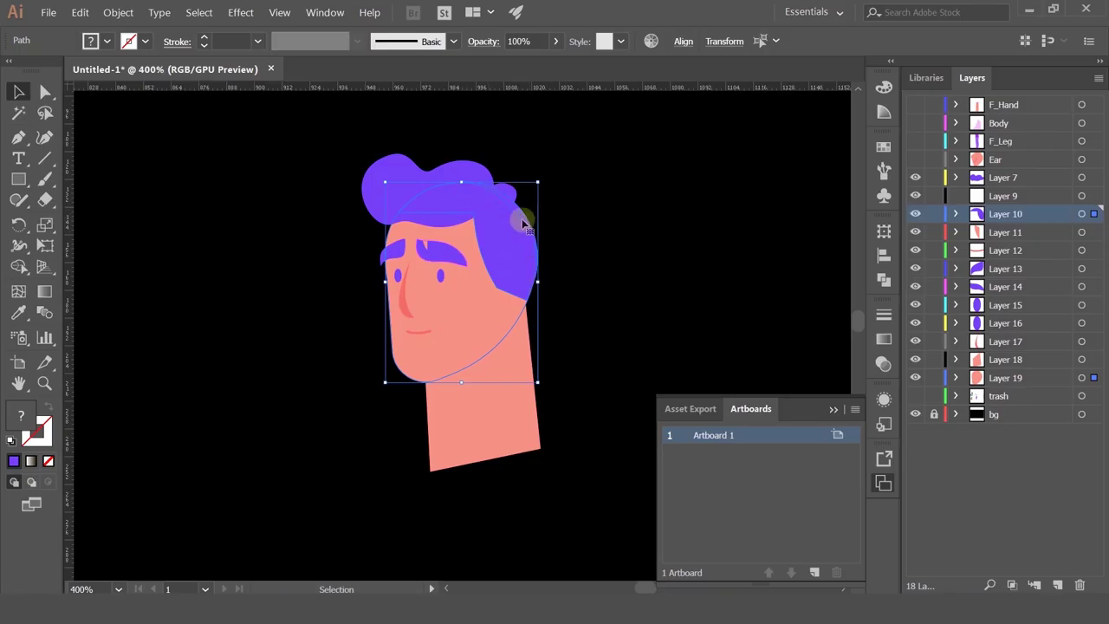
key(ctrl+g)
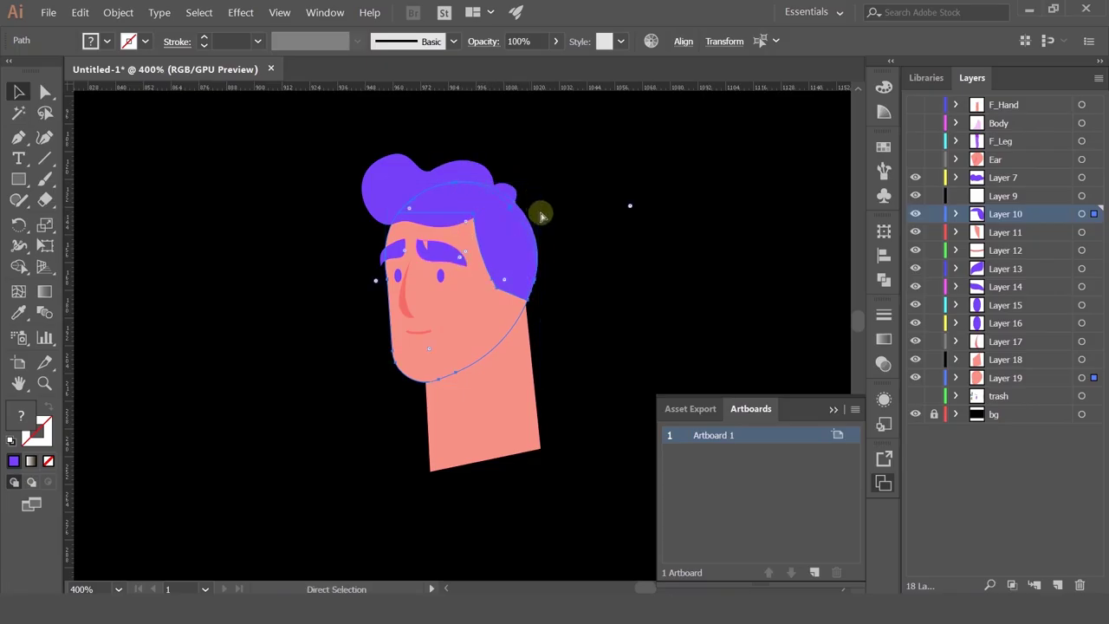
drag(1001, 215, 1007, 395)
- Rename the layer of the grouped face and back hair as Head and hide it
double_click(1004, 377)
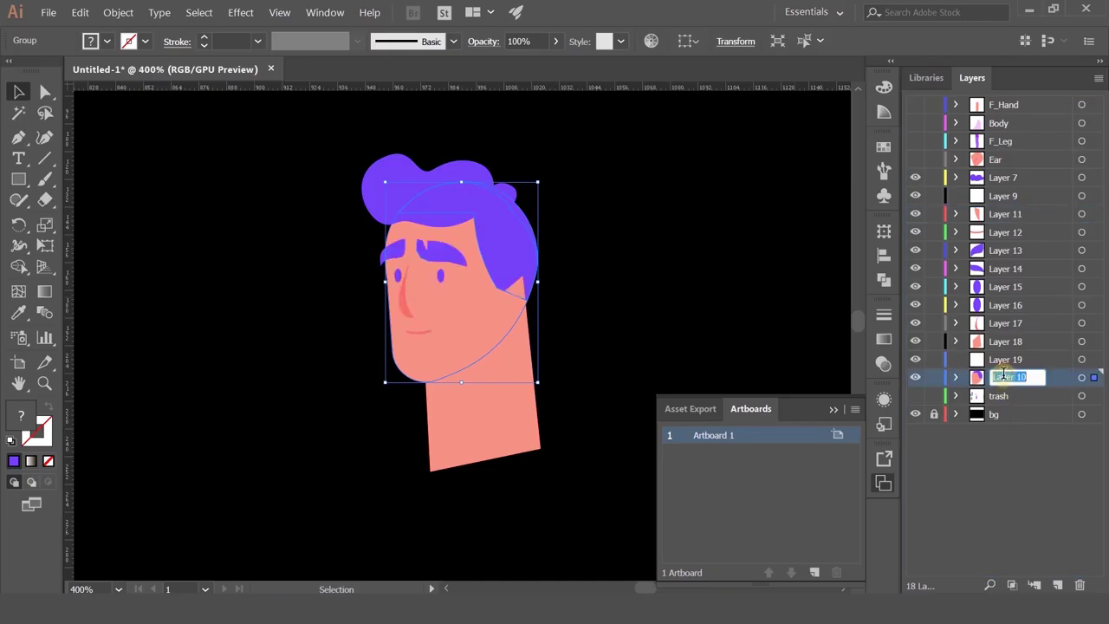
key(BackSpace)
key(Return)
click(915, 377)
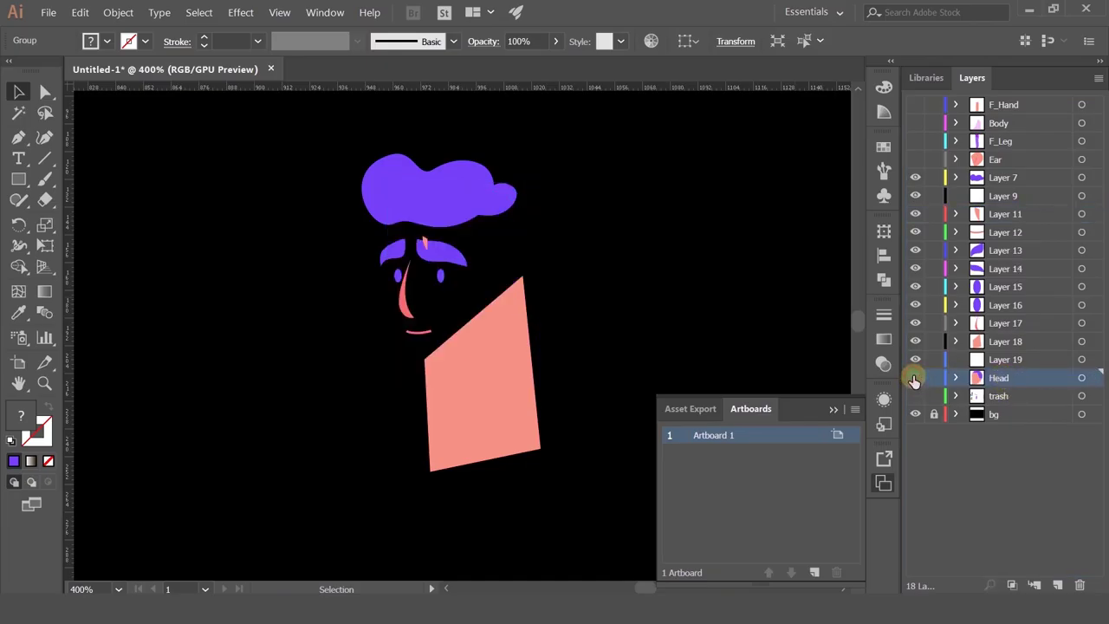
- Rename the front hair shape's layer, Layer 7, as Top_Hair and hide it
click(463, 196)
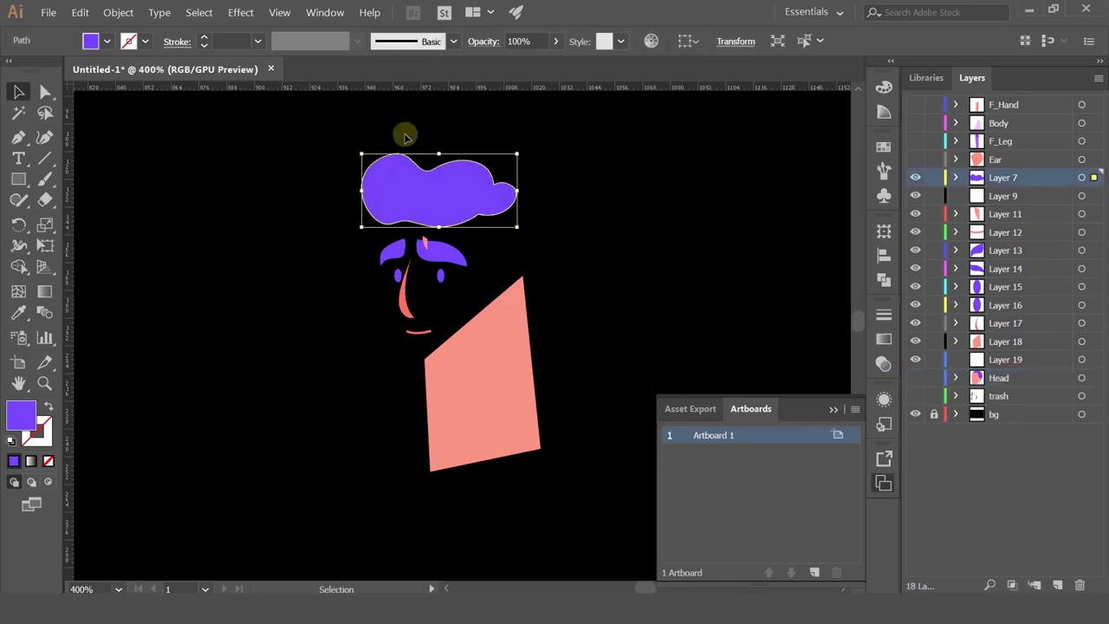
double_click(997, 177)
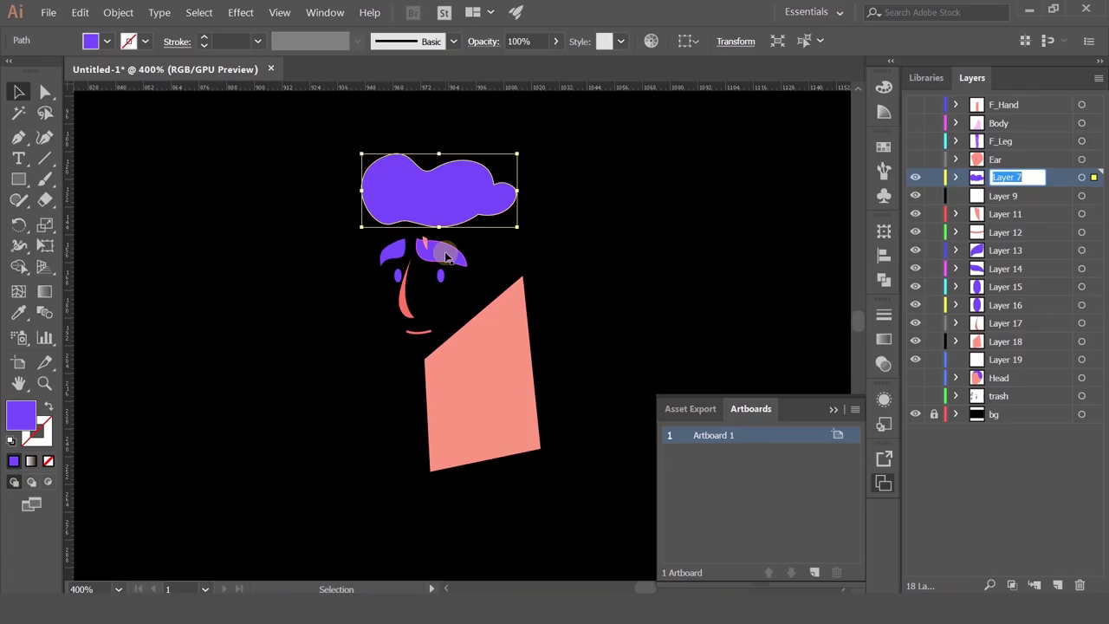
text(T)
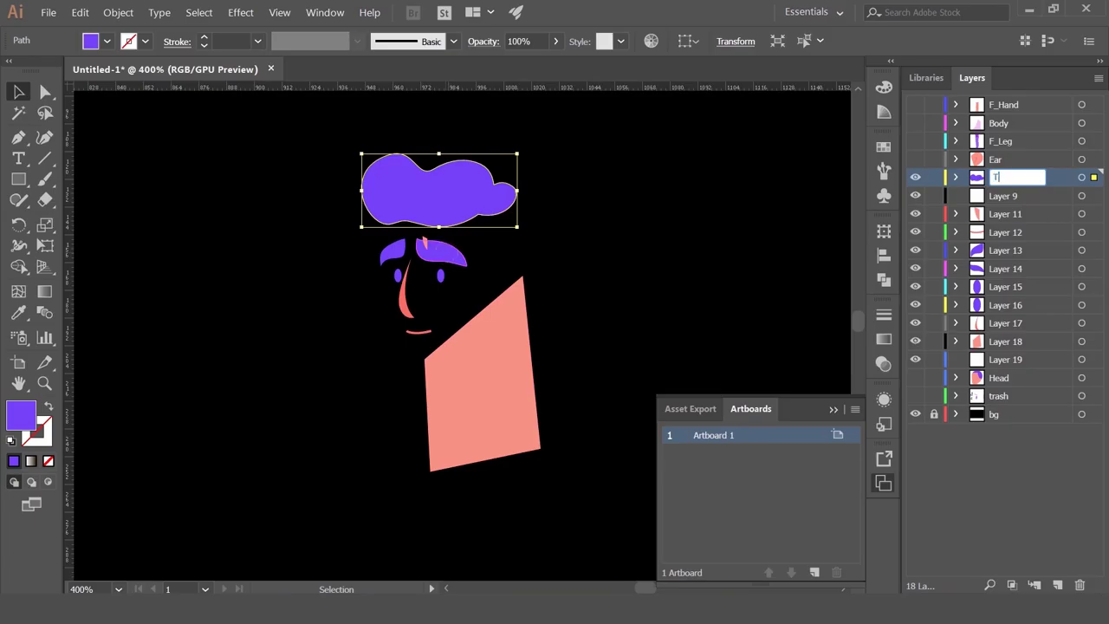
text(op_Hair)
key(Return)
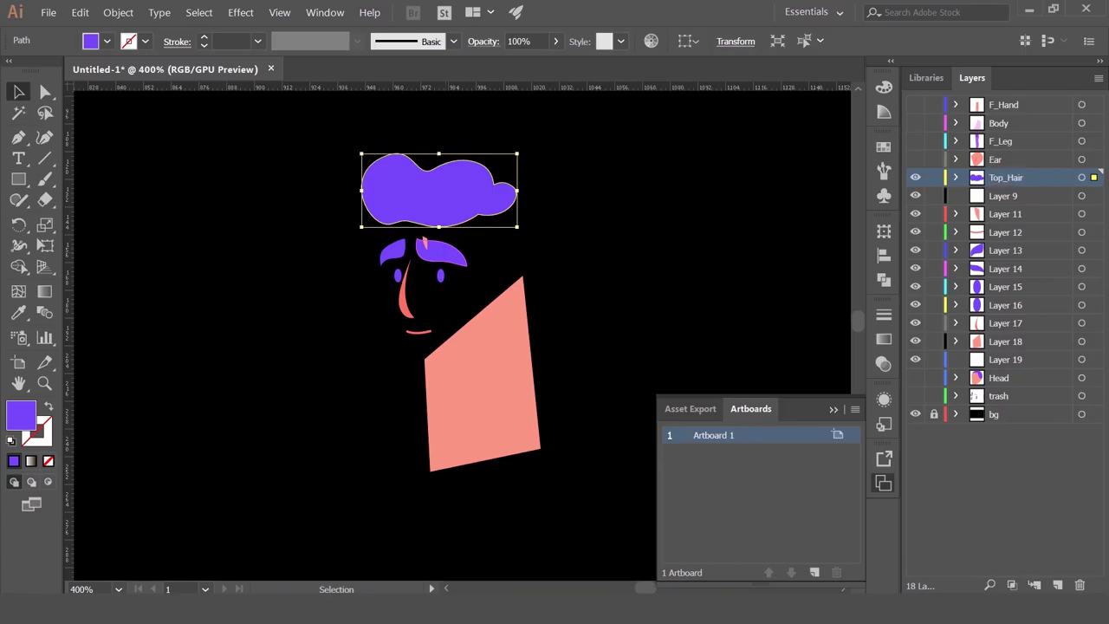
click(918, 178)
- Cut the small skin-coloured notch out of the eyebrow farther from the nose using the Minus Front shape mode
click(444, 251)
scroll(442, 242, up, 2)
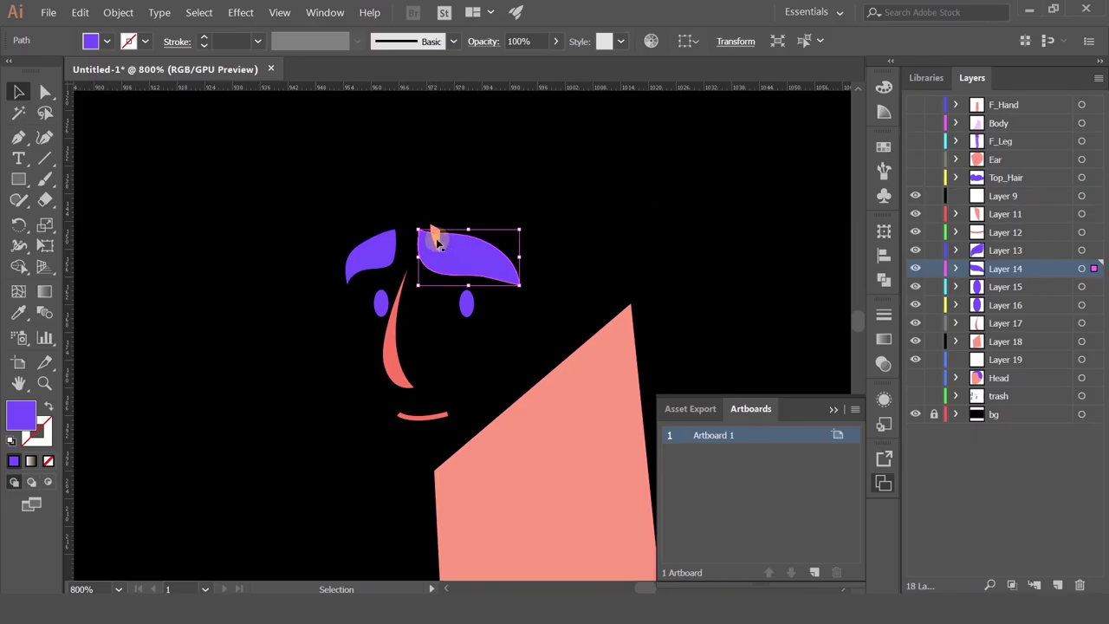
shift+click(434, 235)
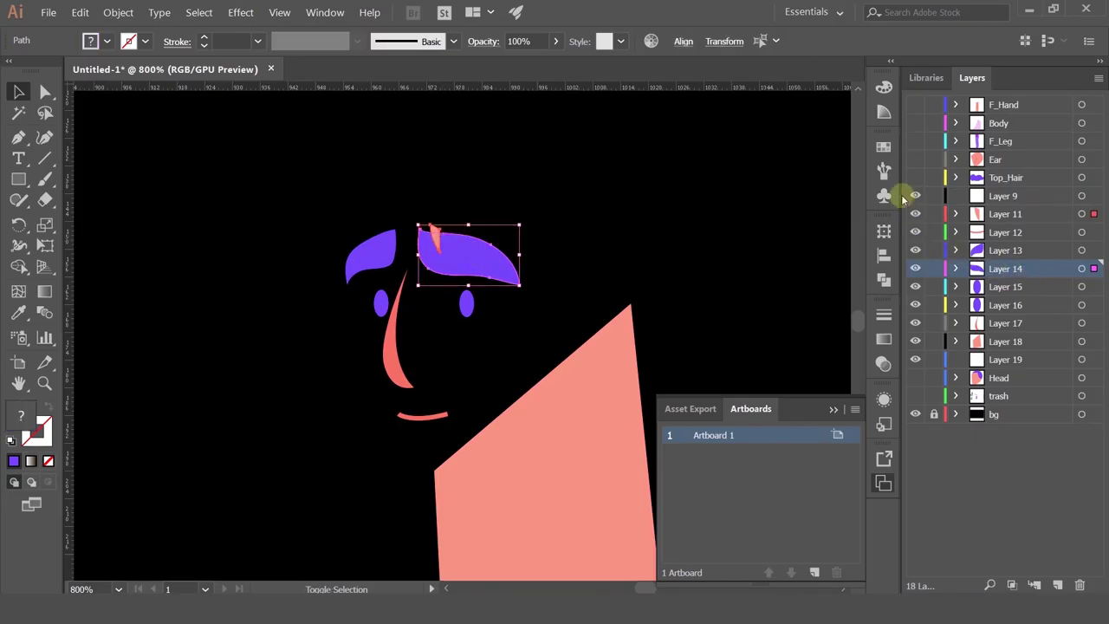
click(884, 339)
click(884, 146)
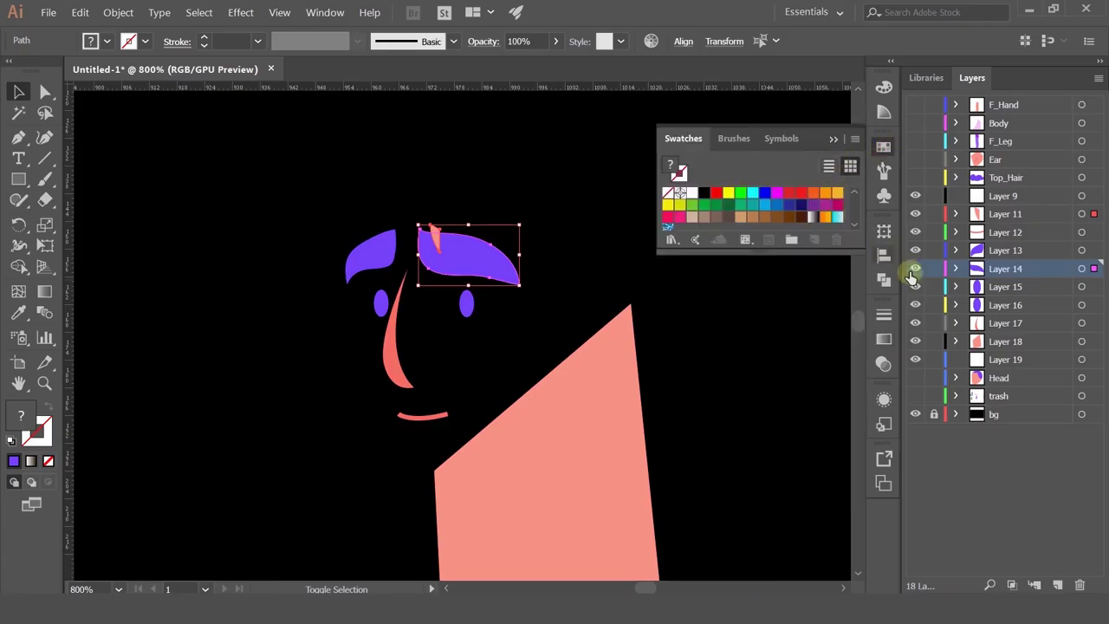
click(884, 279)
click(713, 267)
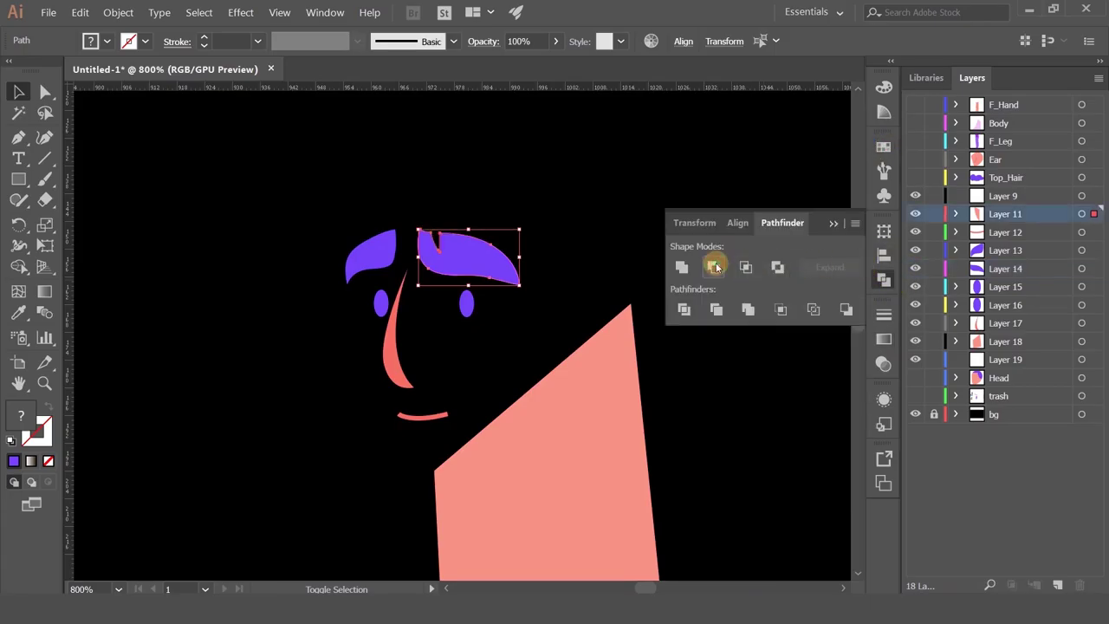
click(833, 223)
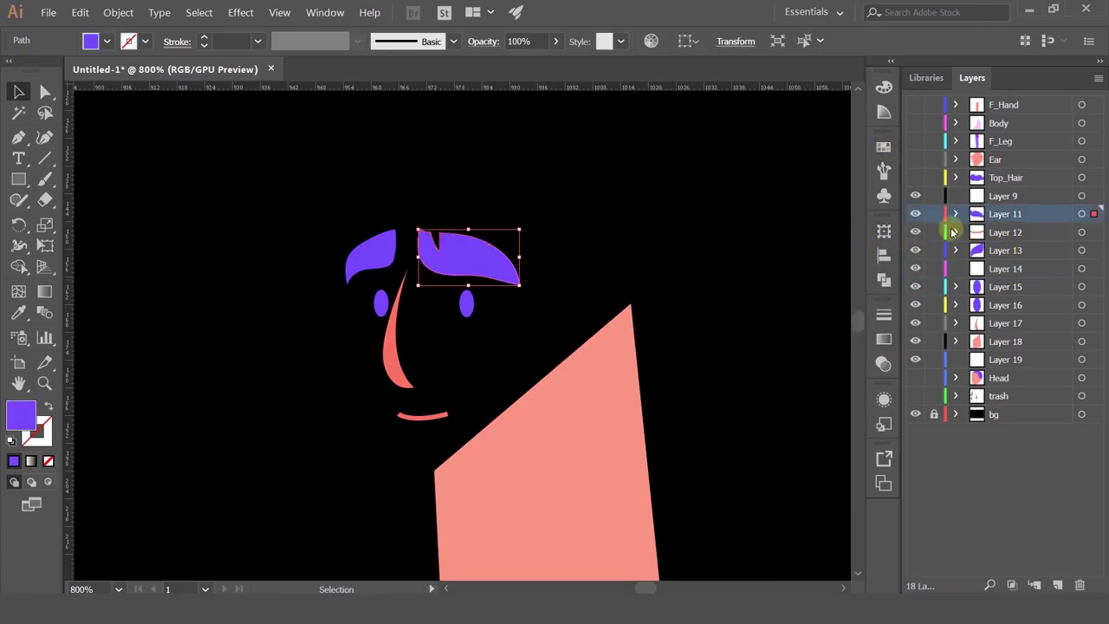
click(915, 214)
click(915, 214)
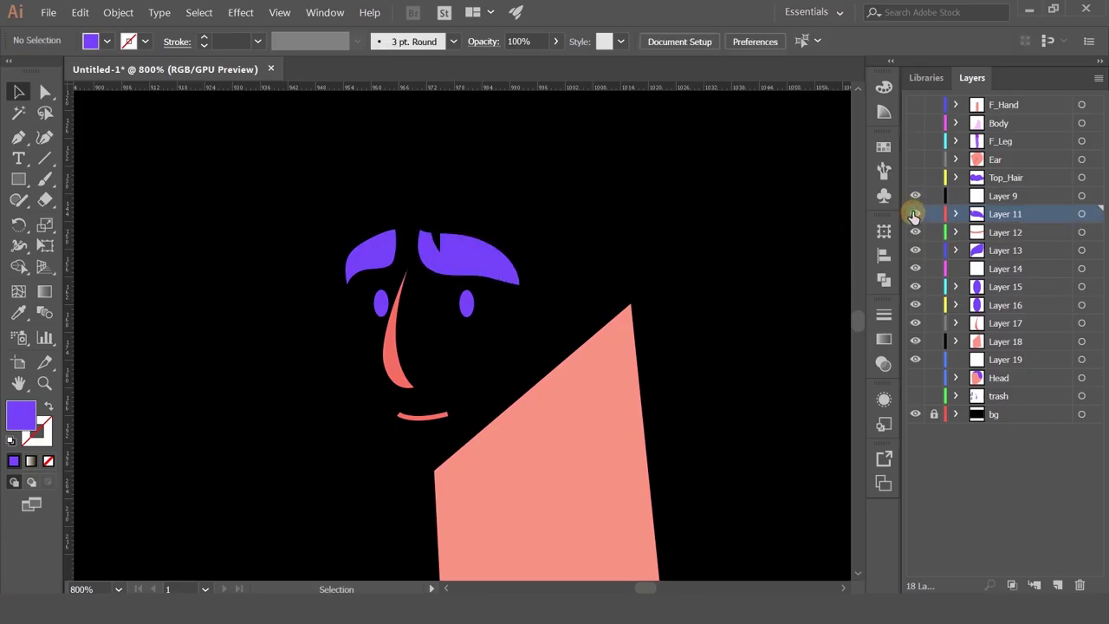
- Group both eyebrows on Layer 11, and hide that layer under the name Eyebrows
click(488, 263)
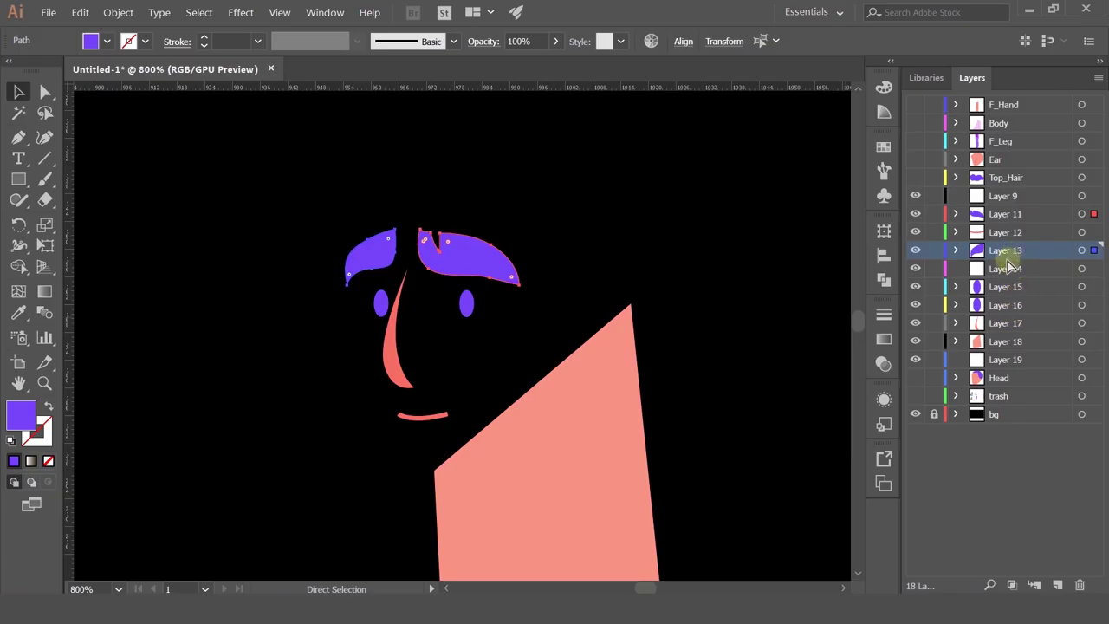
key(ctrl+g)
double_click(1003, 214)
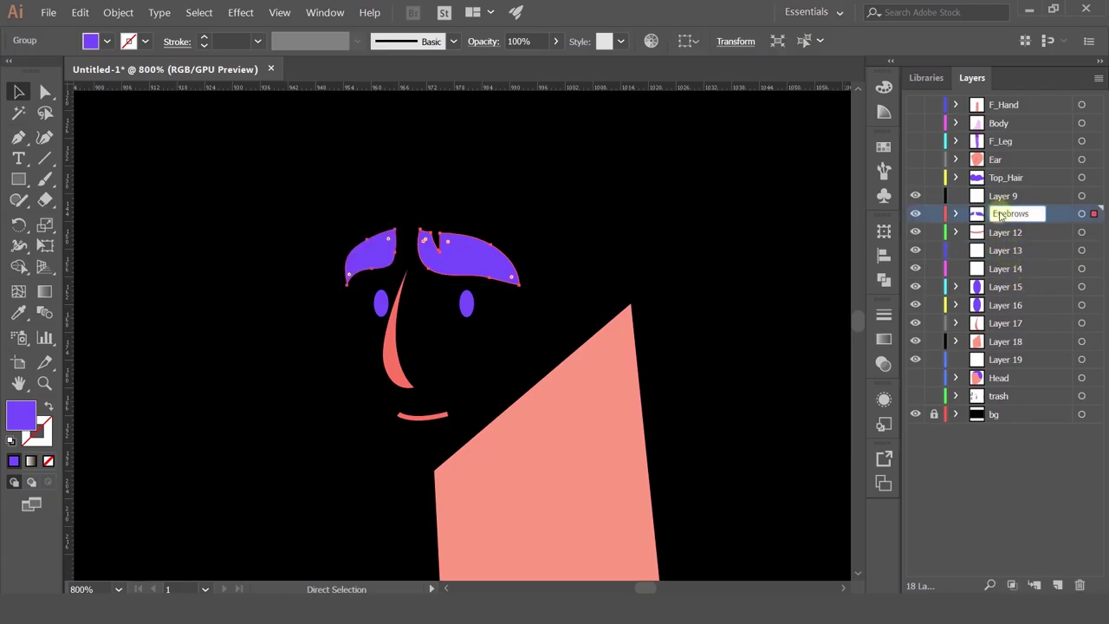
key(Return)
click(916, 214)
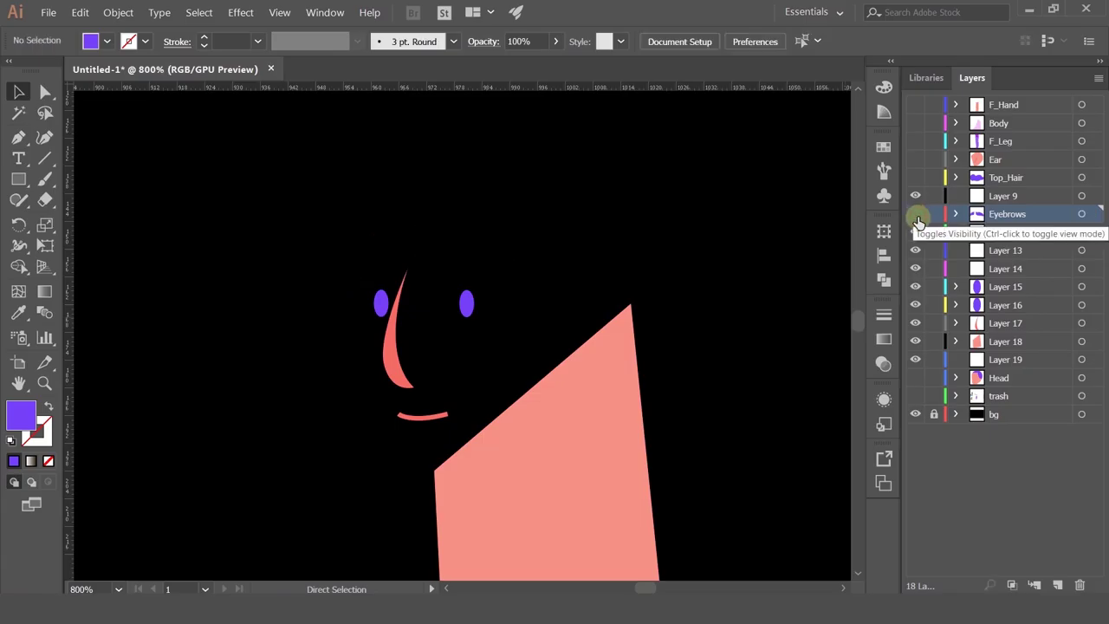
- Group the two eye ellipses, and move their layer, Layer 15, above Eyebrows
click(467, 303)
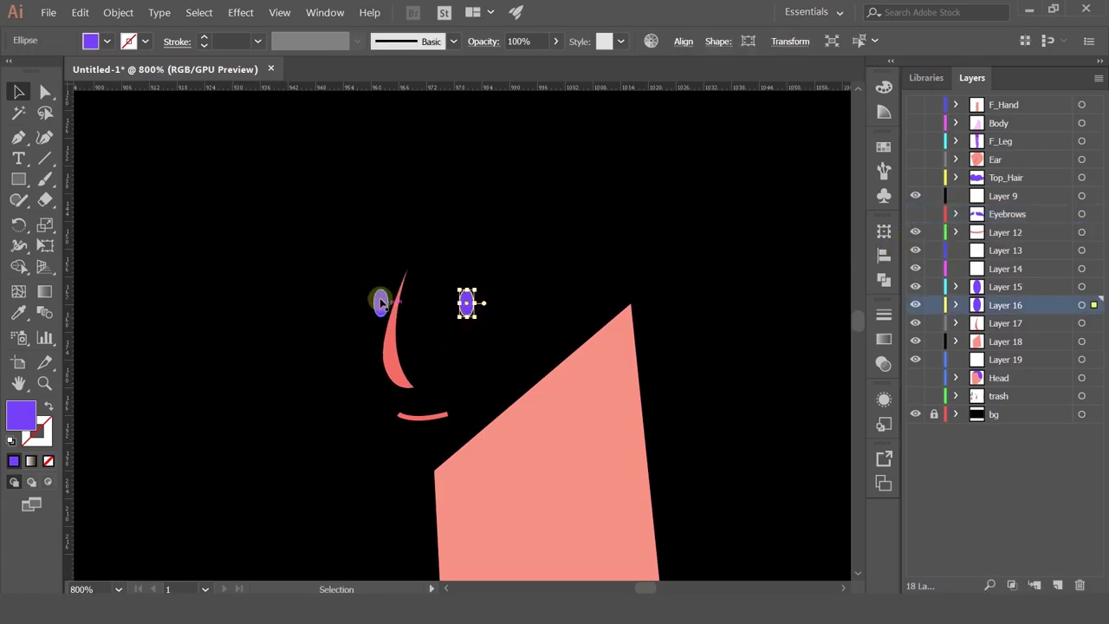
shift+click(381, 302)
key(ctrl+g)
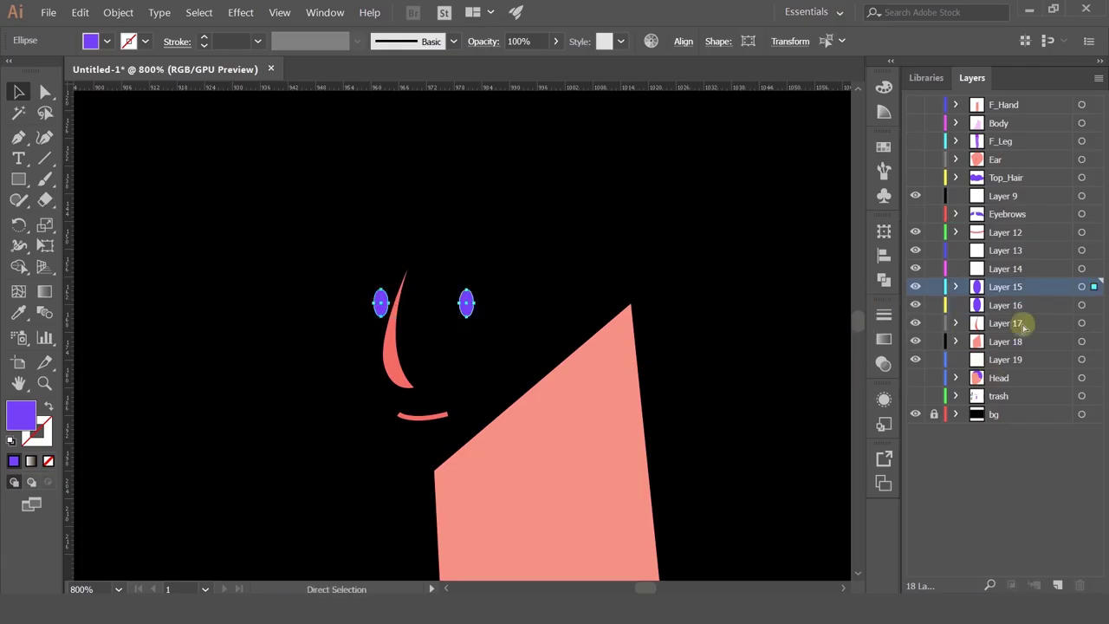
drag(1002, 274, 1003, 206)
- Rename the layer holding both eye ellipses as Eyes and hide it
double_click(1003, 214)
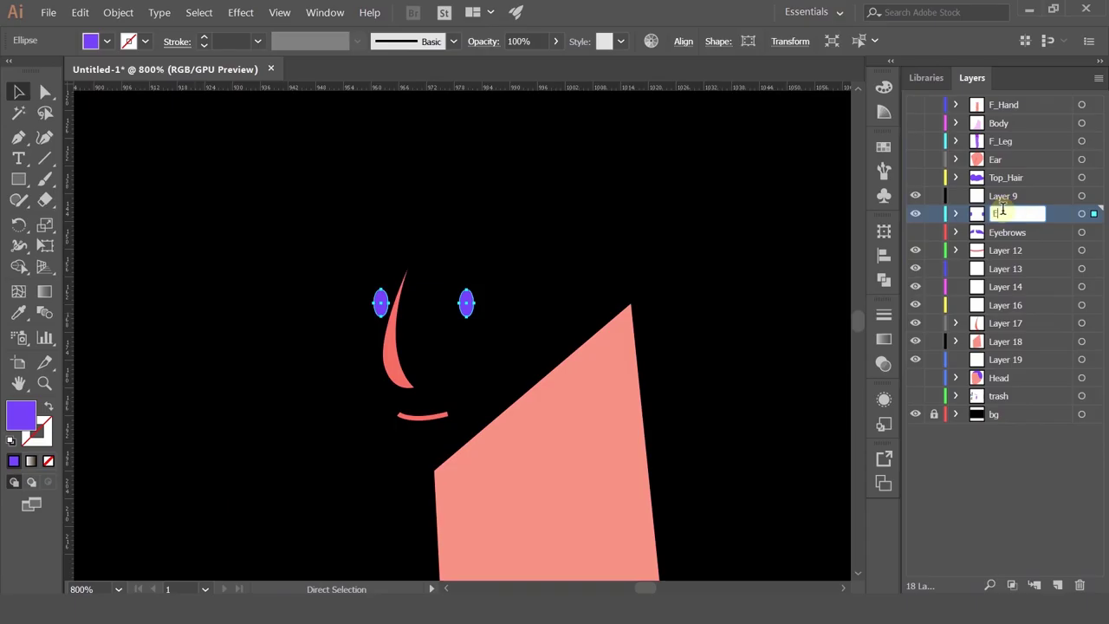
key(Return)
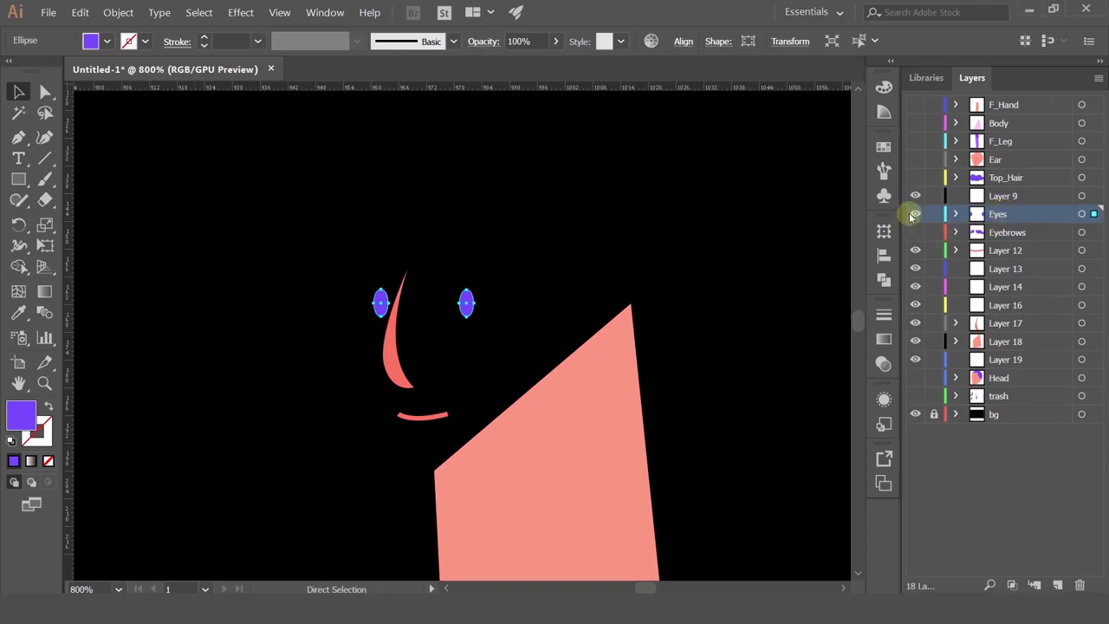
key(v)
- Rename the nose shape's layer, Layer 17, as Nose
click(409, 351)
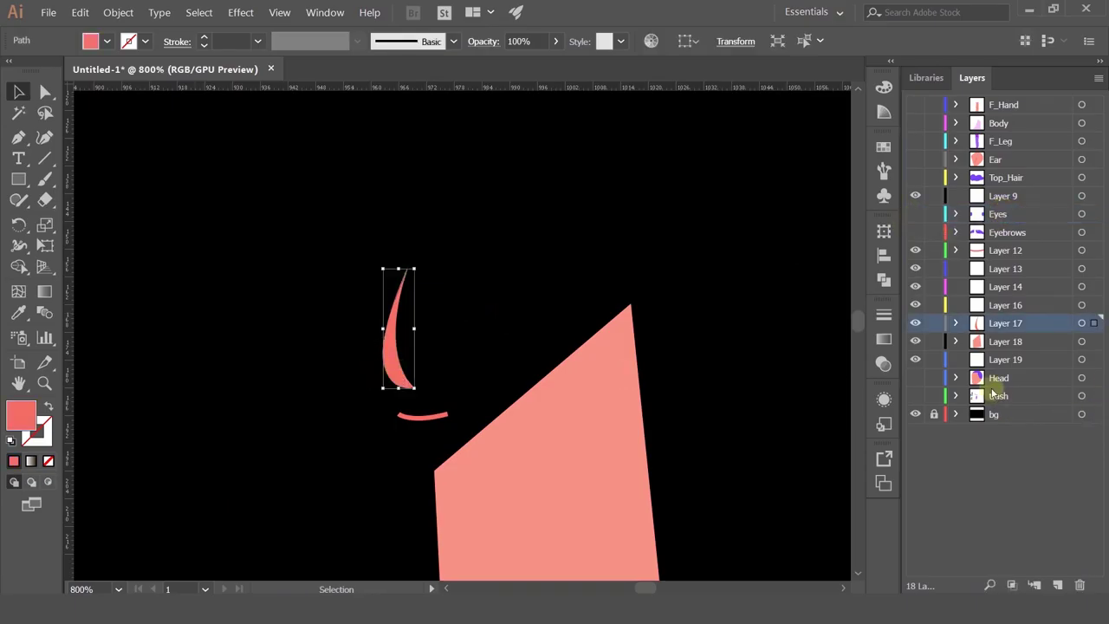
key(ctrl+v)
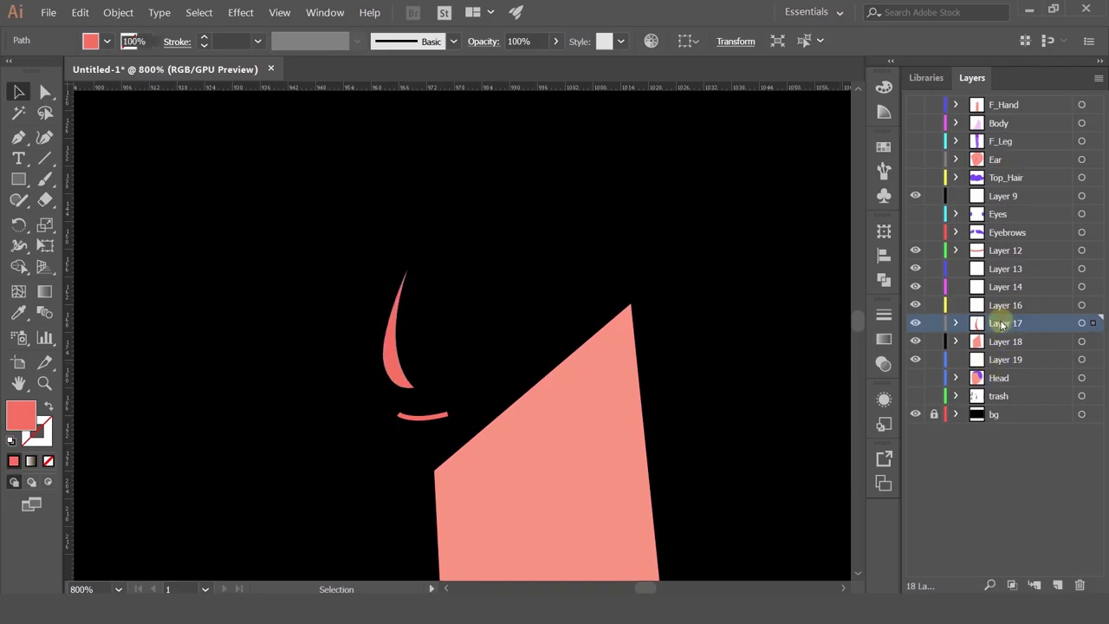
key(ctrl+z)
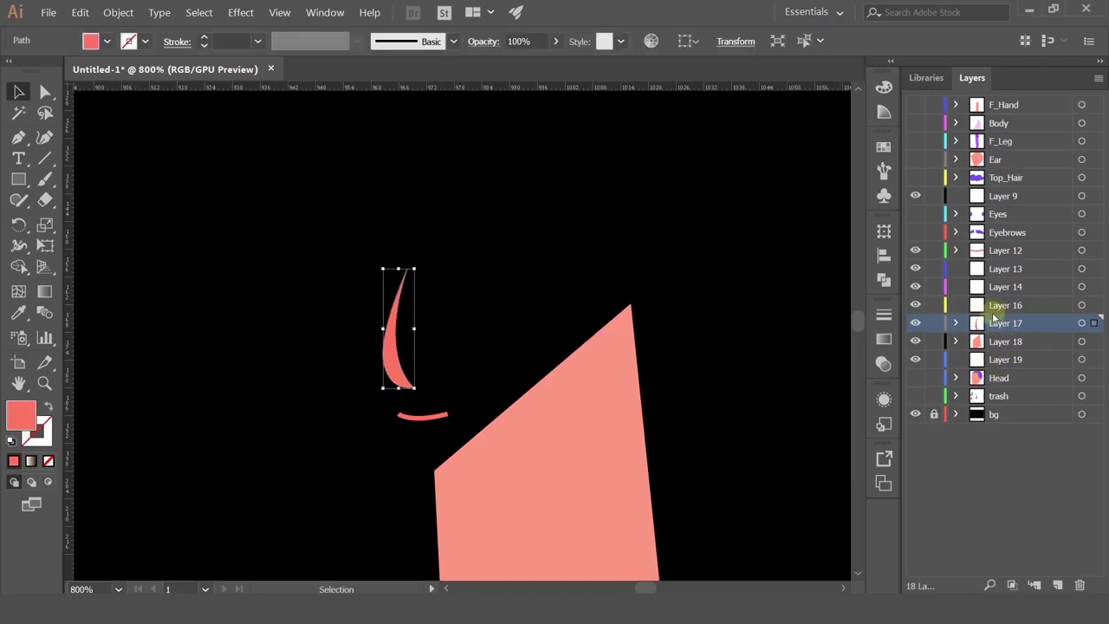
double_click(998, 326)
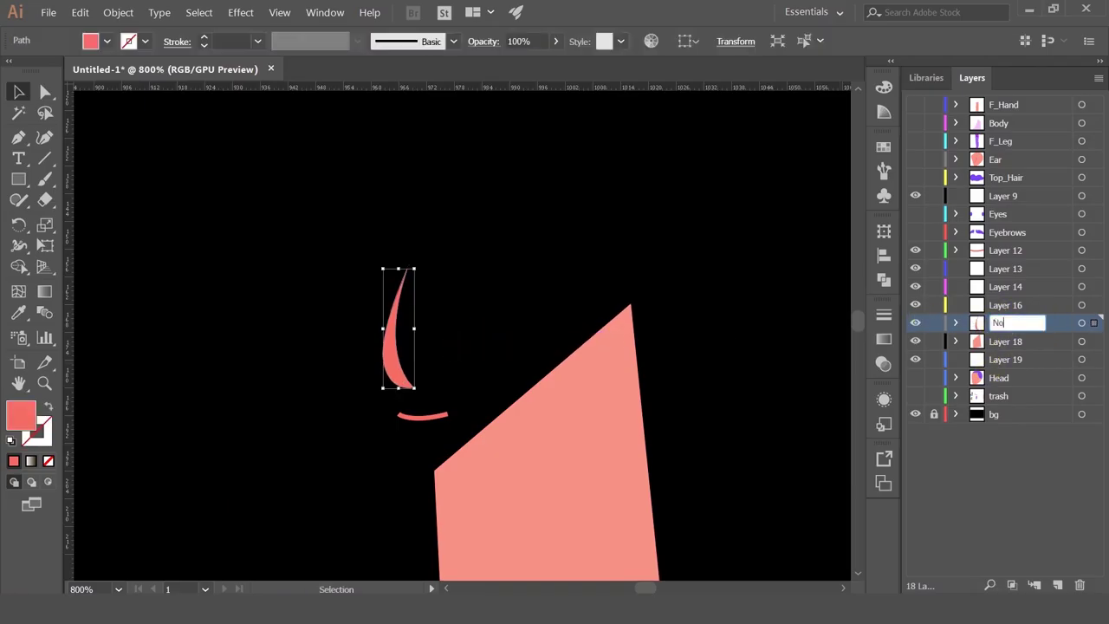
key(Return)
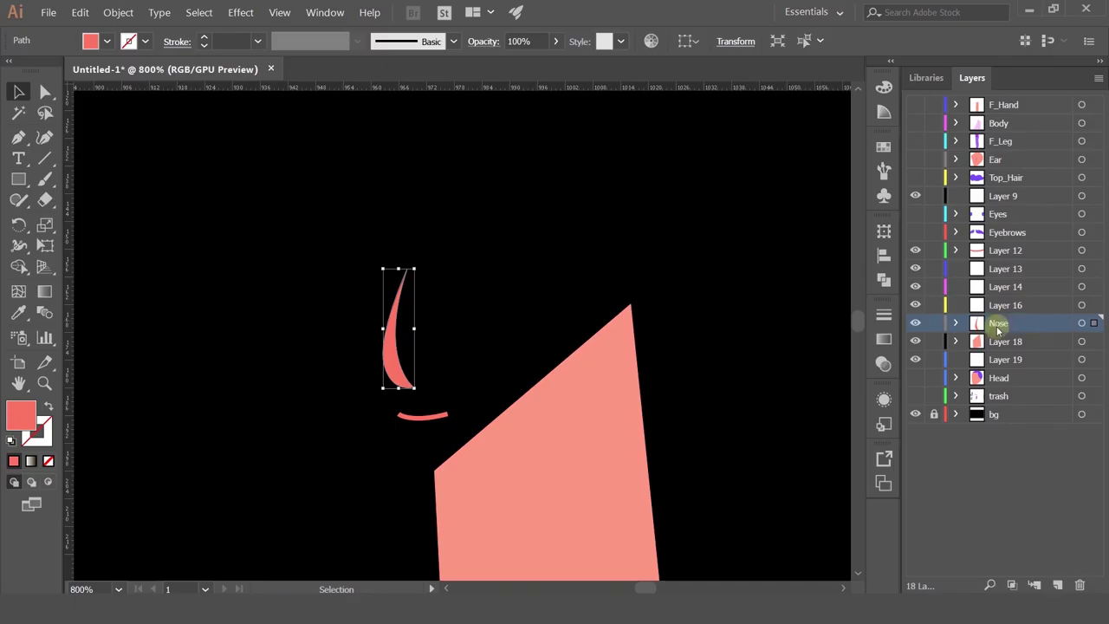
- Check which shape Layer 18 holds by toggling its visibility, and rename the layer as Neck
click(917, 345)
click(917, 345)
double_click(1010, 340)
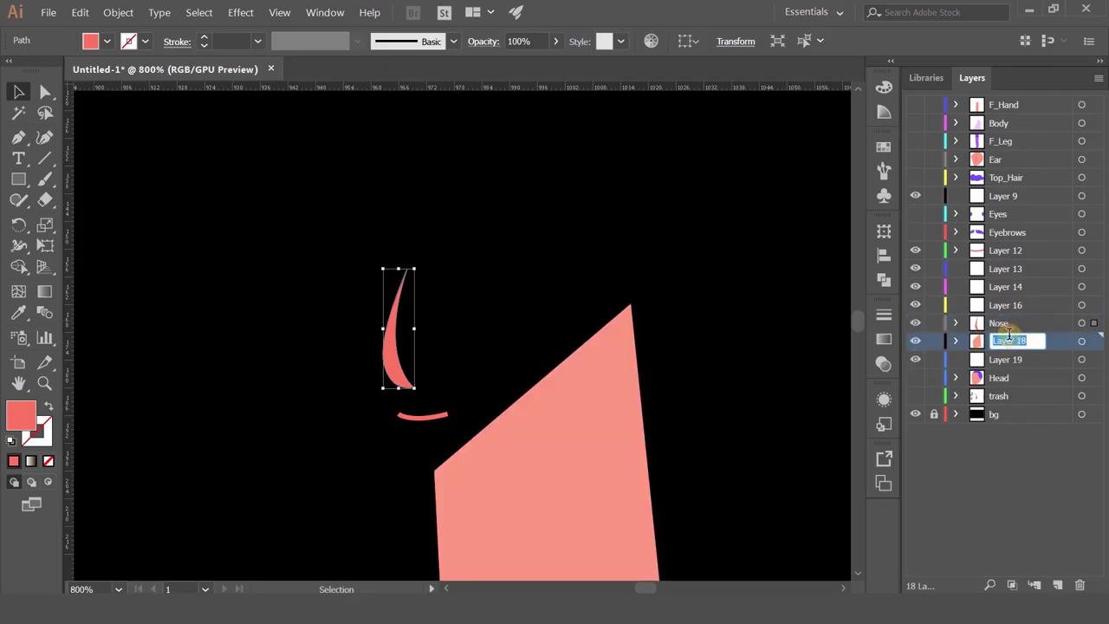
key(Return)
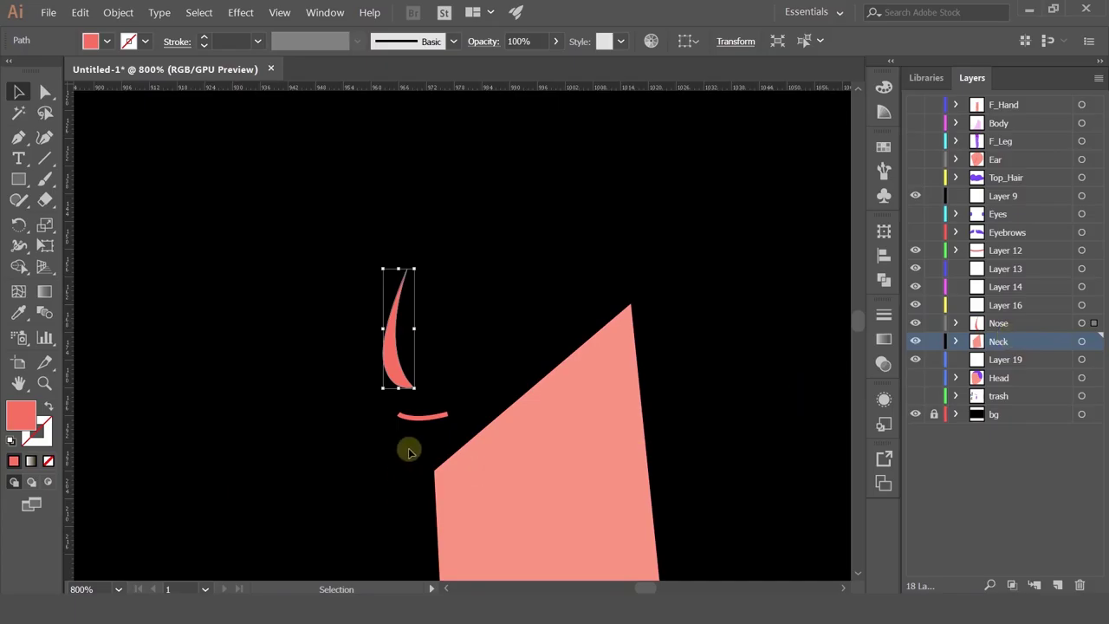
- Rename the mouth line's layer, Layer 12, as Mouth
click(430, 411)
click(1011, 251)
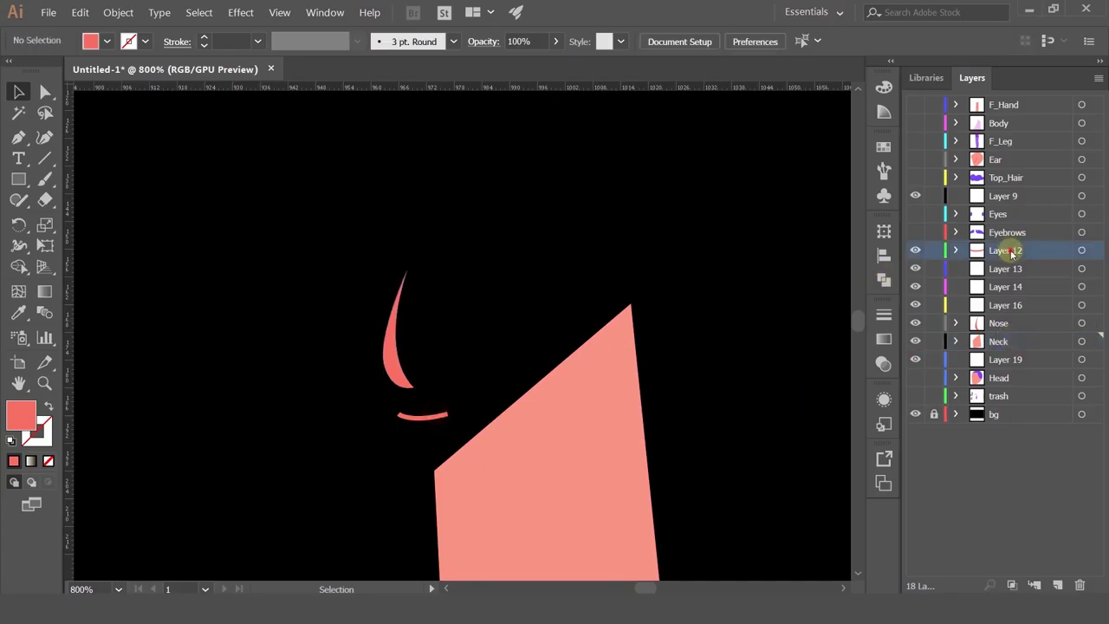
double_click(1010, 250)
text(Mouth)
key(Return)
- Delete the empty layers Layer 9, Layer 13, Layer 14, Layer 16 and Layer 19
drag(1010, 272, 1013, 307)
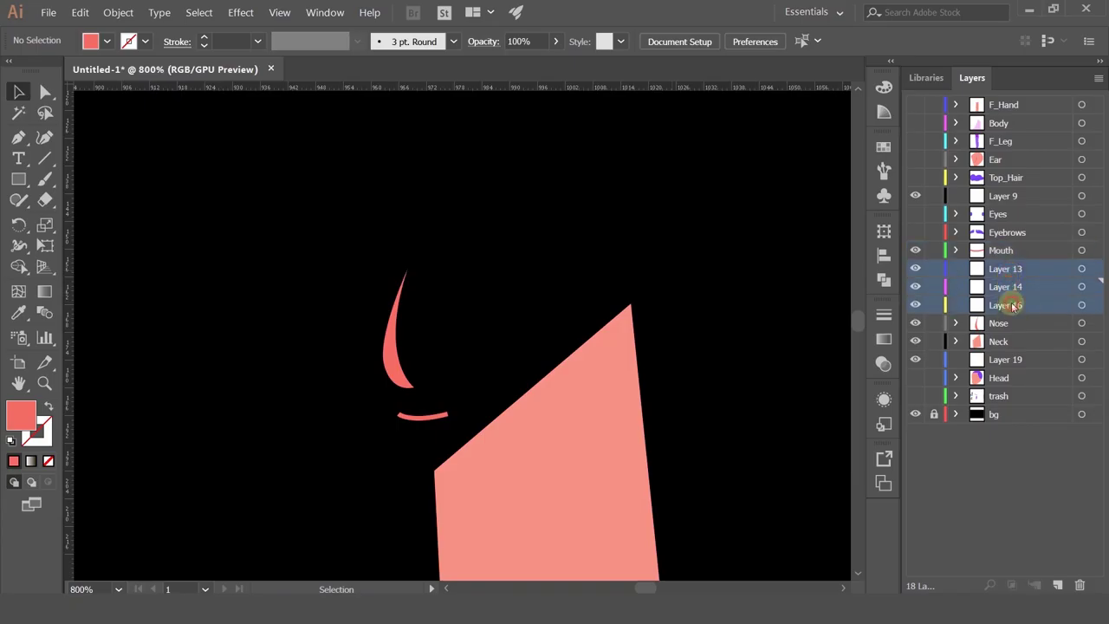
ctrl+click(1003, 358)
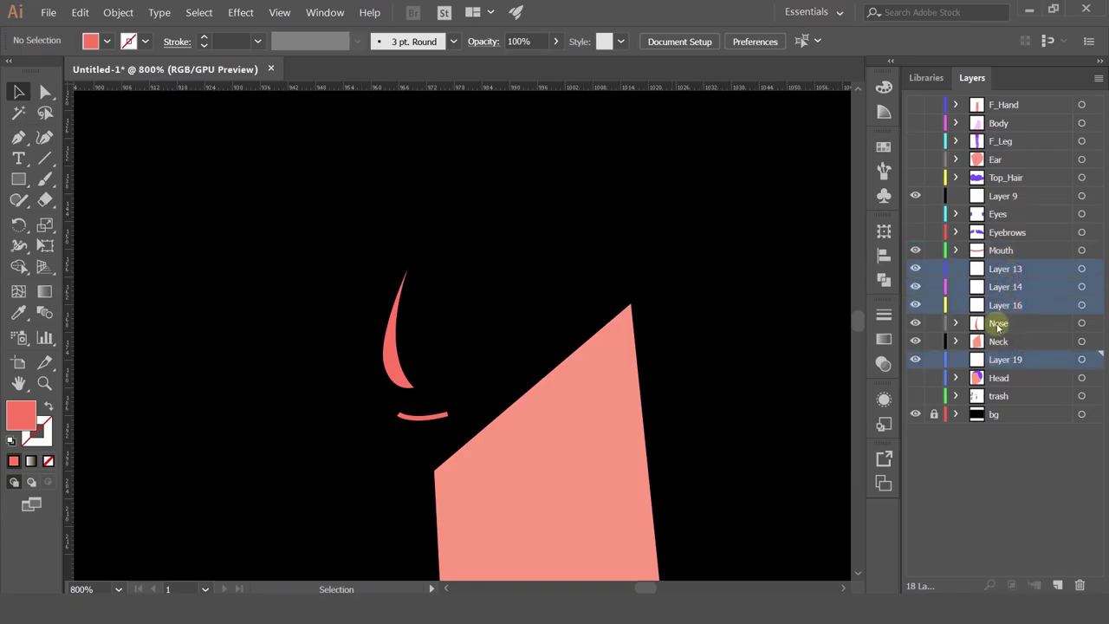
ctrl+click(992, 198)
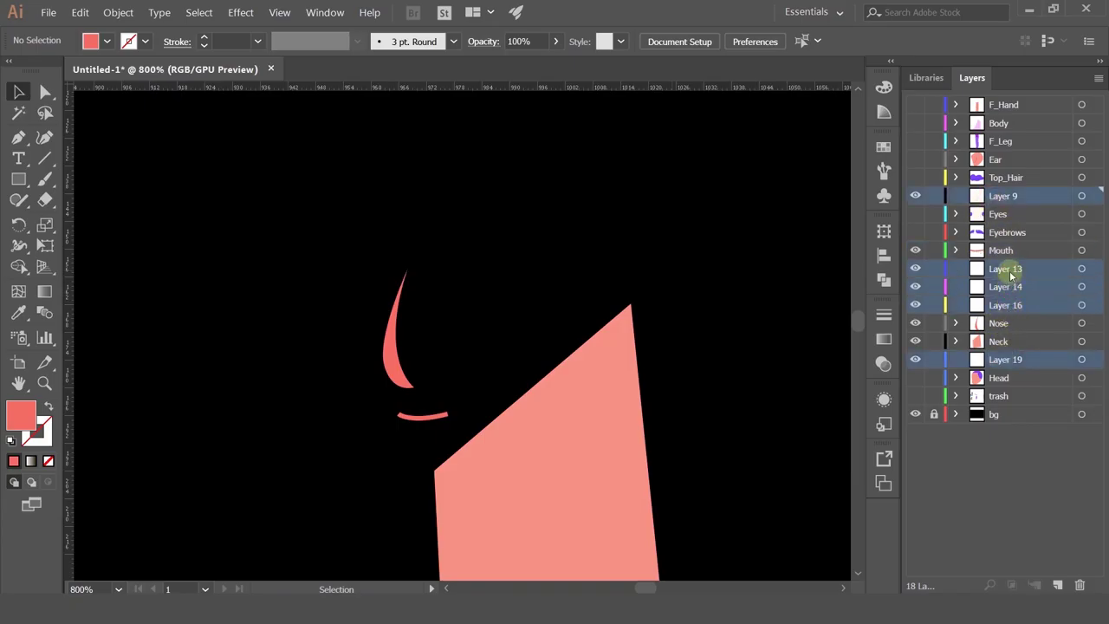
click(1080, 585)
- Show the head, neck and trash layers from Ear through trash to check the assembled head
drag(915, 178, 915, 305)
drag(930, 250, 935, 301)
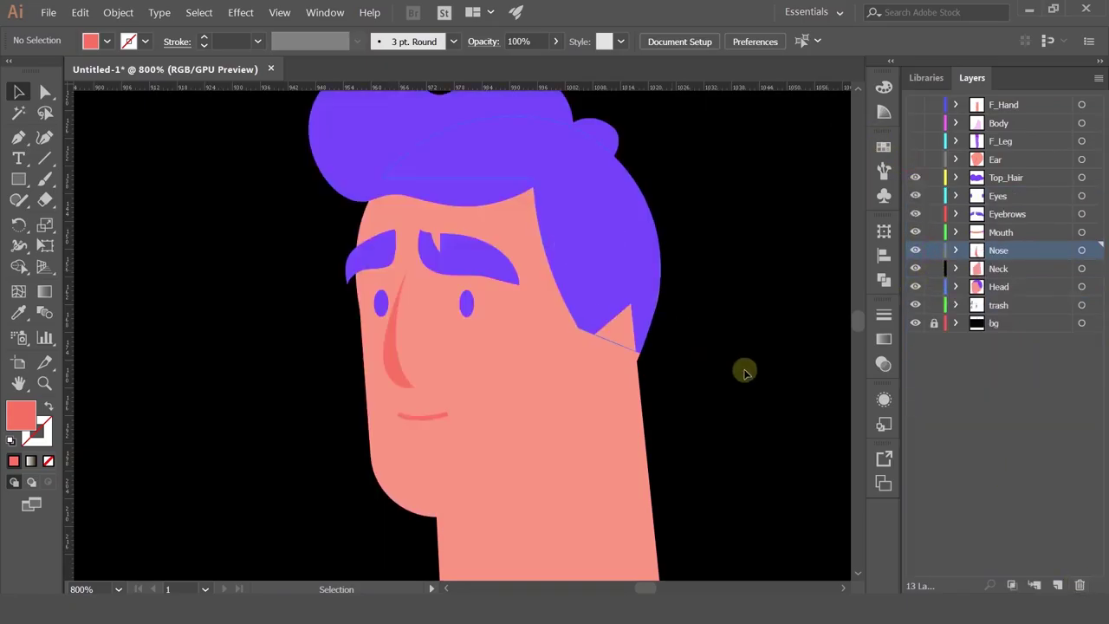
click(915, 159)
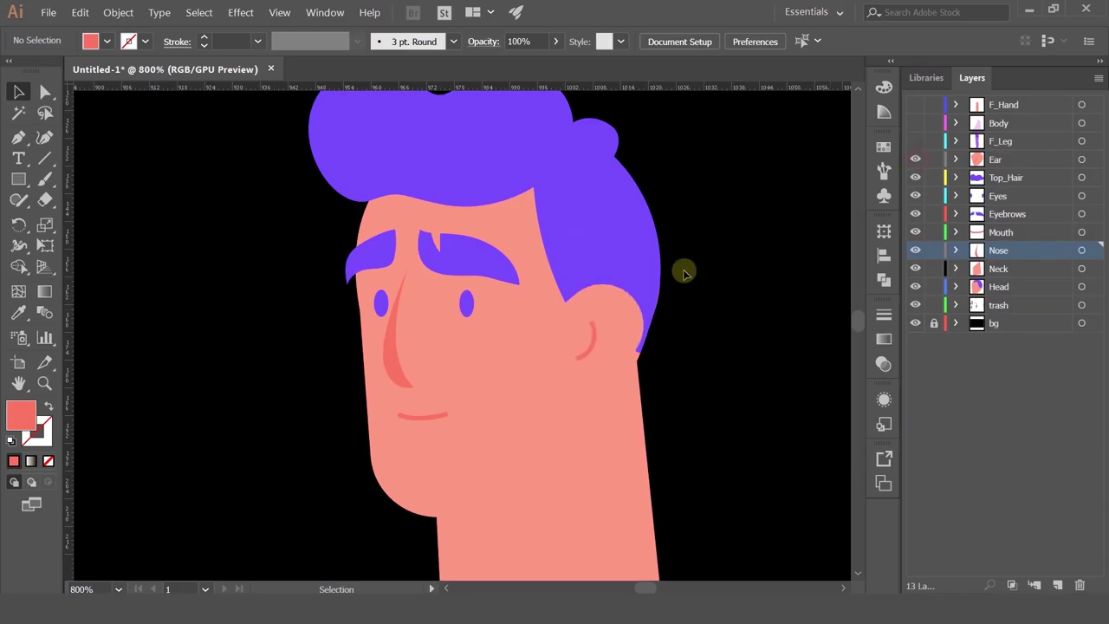
scroll(668, 332, down, 2)
drag(668, 332, 567, 302)
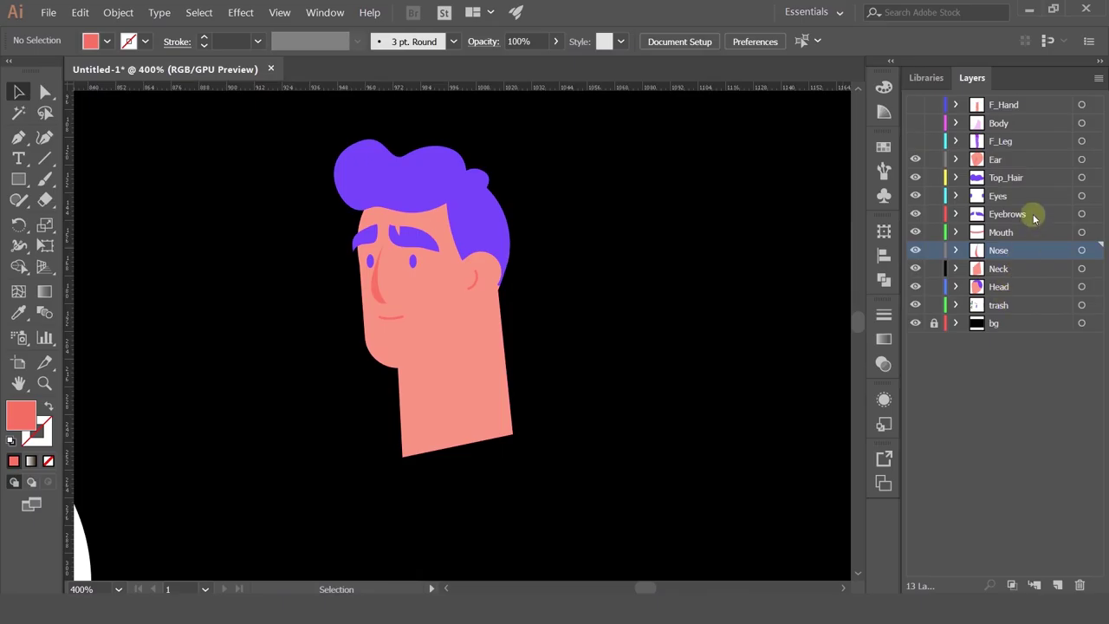
- Rename the Ear layer as F_Ear
click(994, 161)
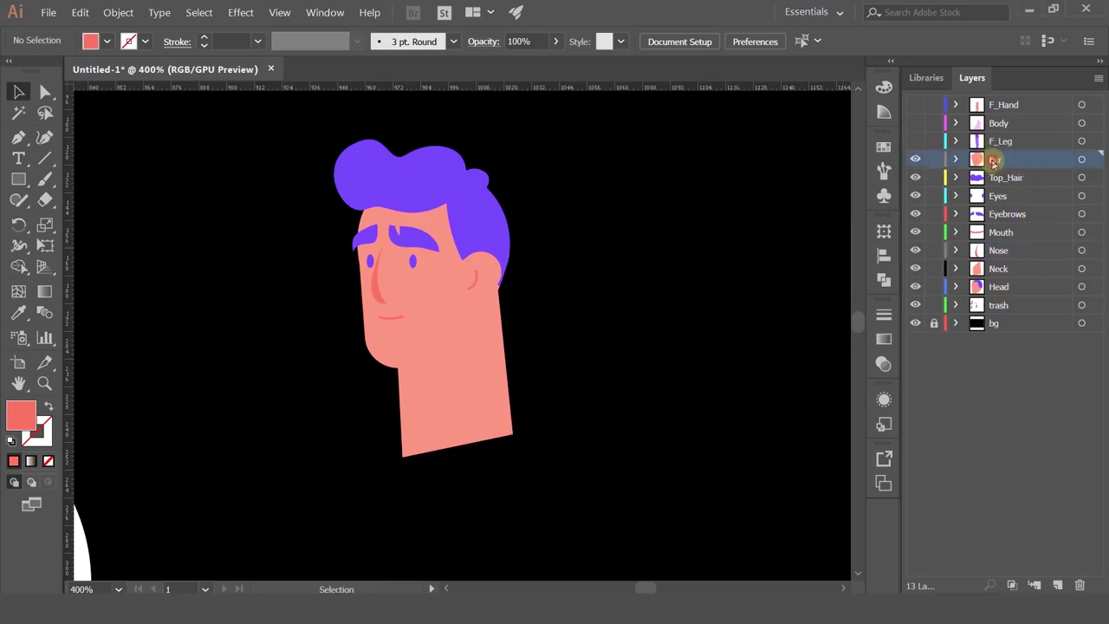
double_click(977, 159)
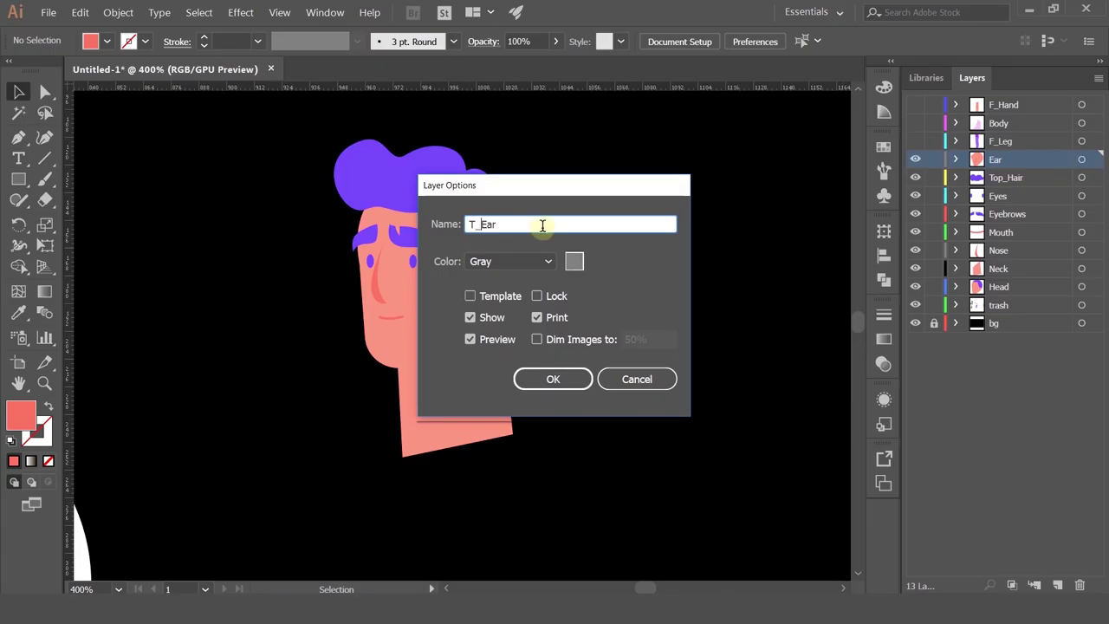
key(Return)
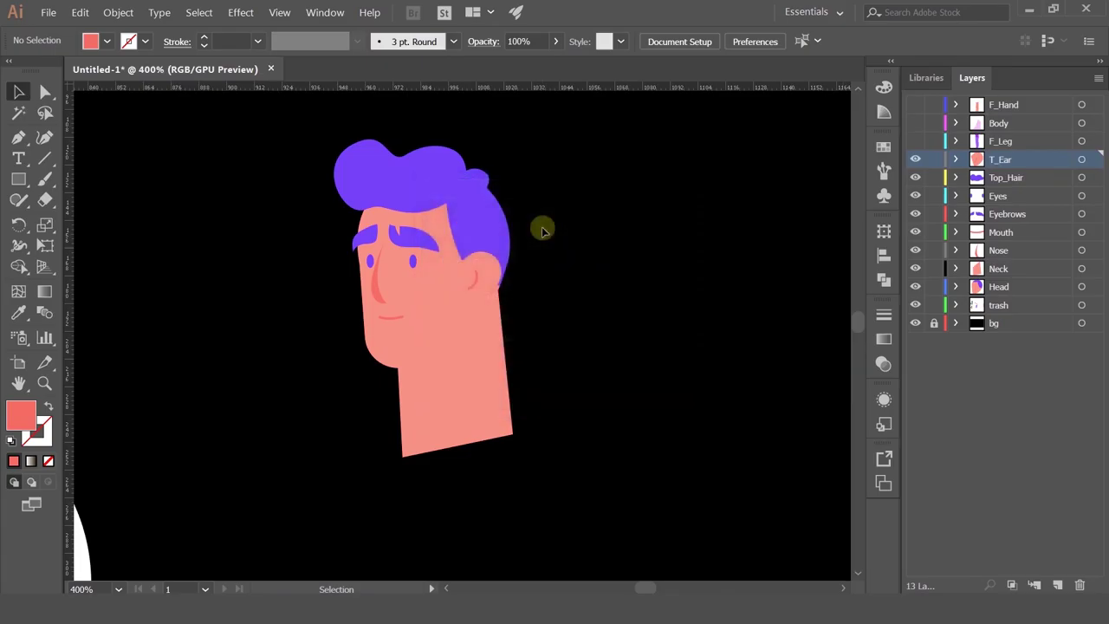
double_click(991, 165)
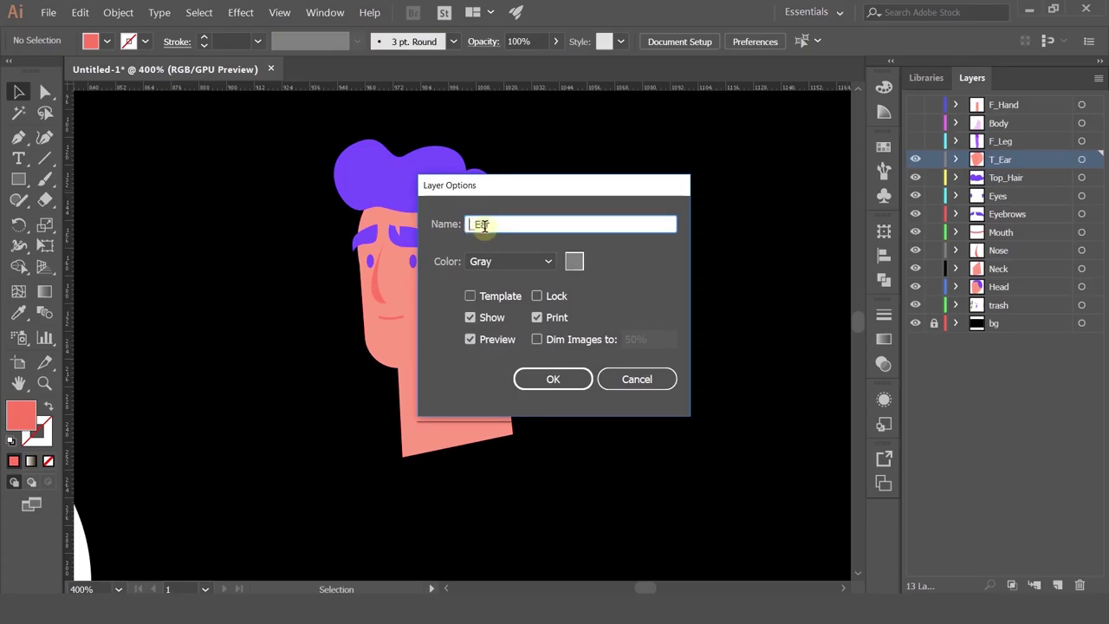
text(F)
key(Return)
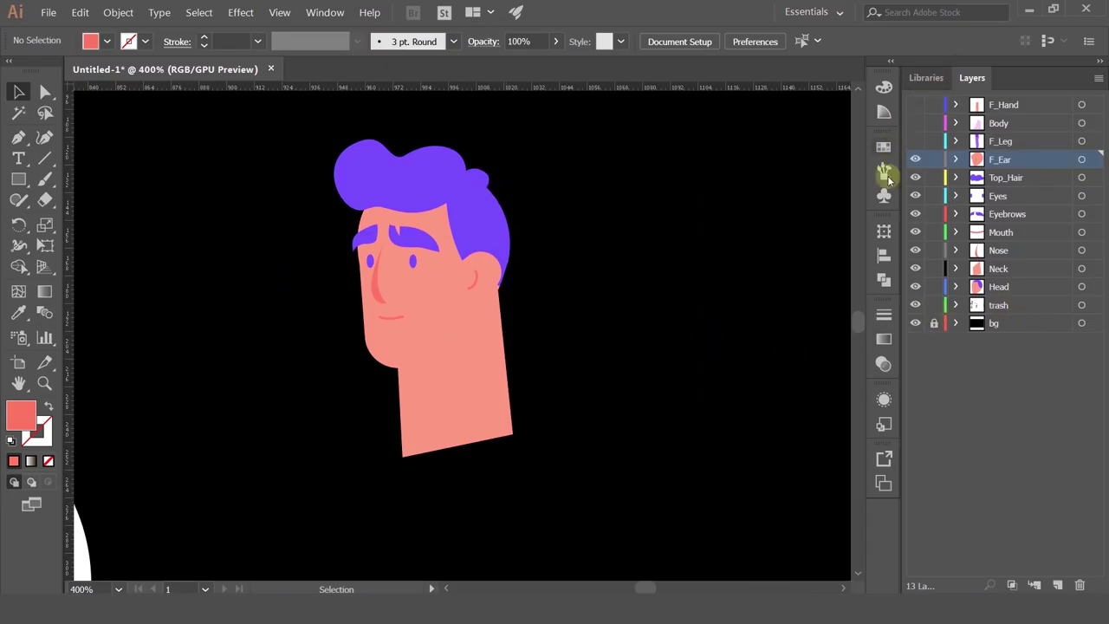
- Hide the layers from F_Ear down to trash and show the Body layer to examine the torso shape
drag(914, 162, 922, 310)
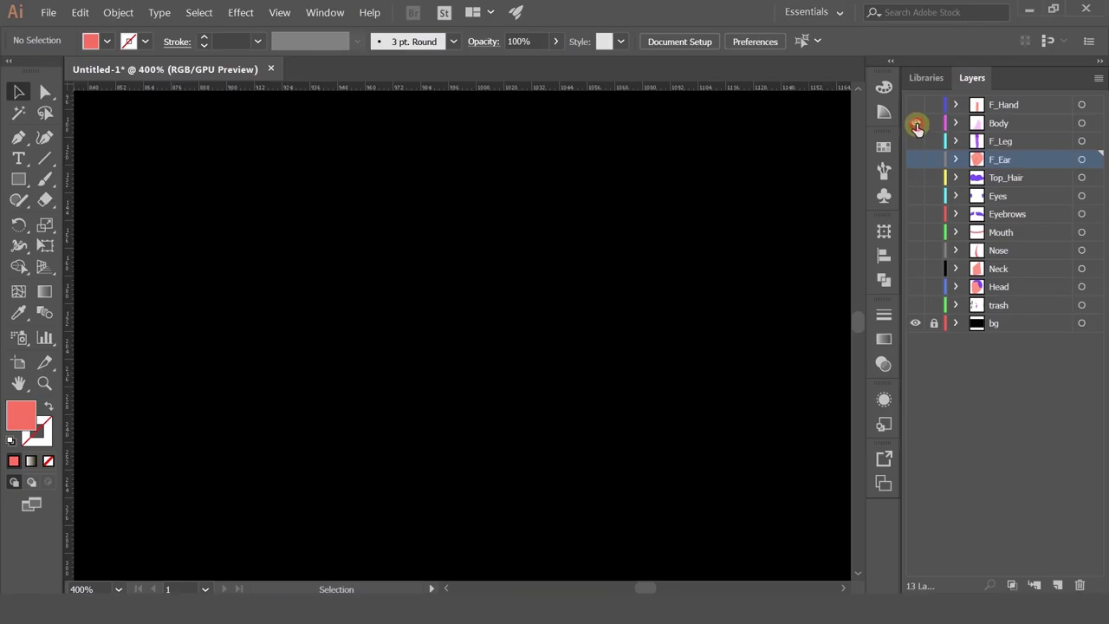
click(917, 128)
scroll(664, 317, down, 3)
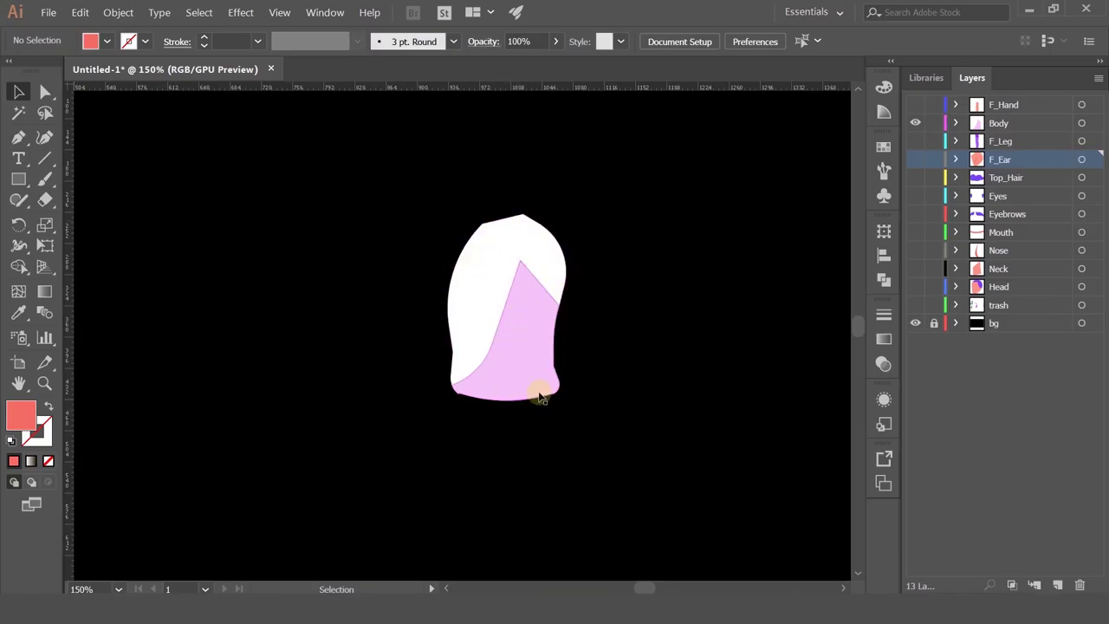
scroll(505, 418, up, 5)
scroll(485, 400, down, 3)
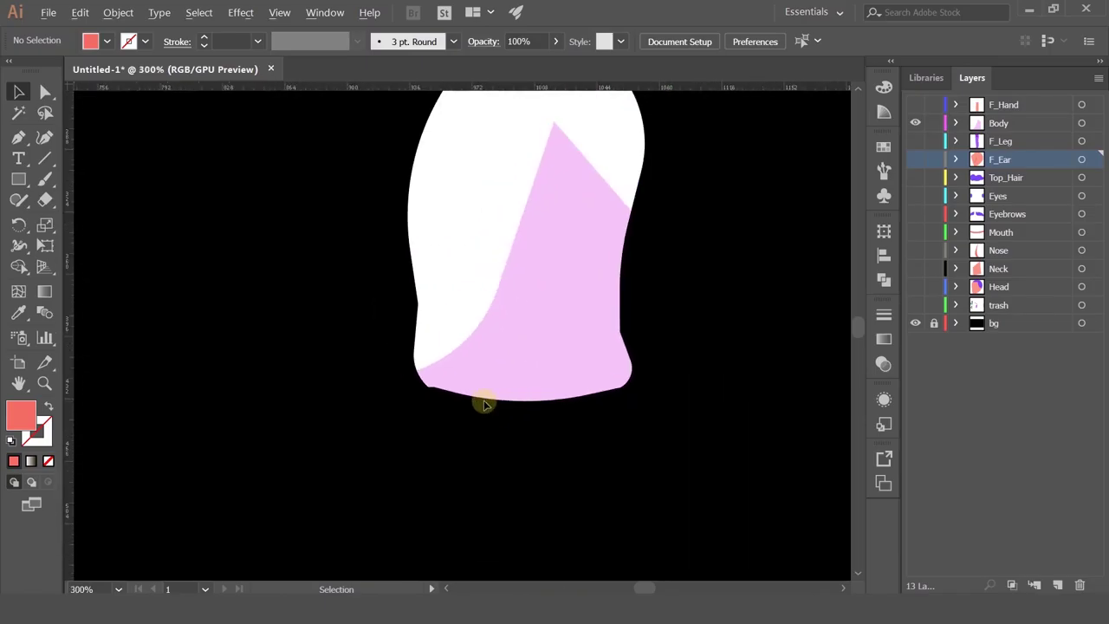
drag(591, 354, 606, 404)
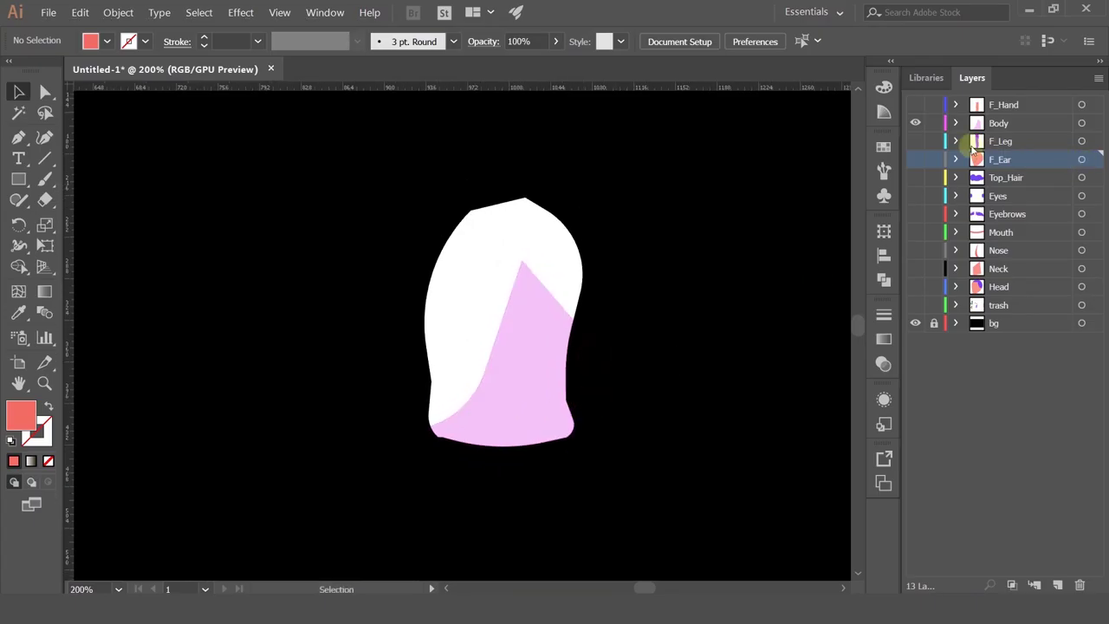
- Hide the Body layer and show the F_Hand layer so only the arm appears over the background
drag(916, 123, 918, 109)
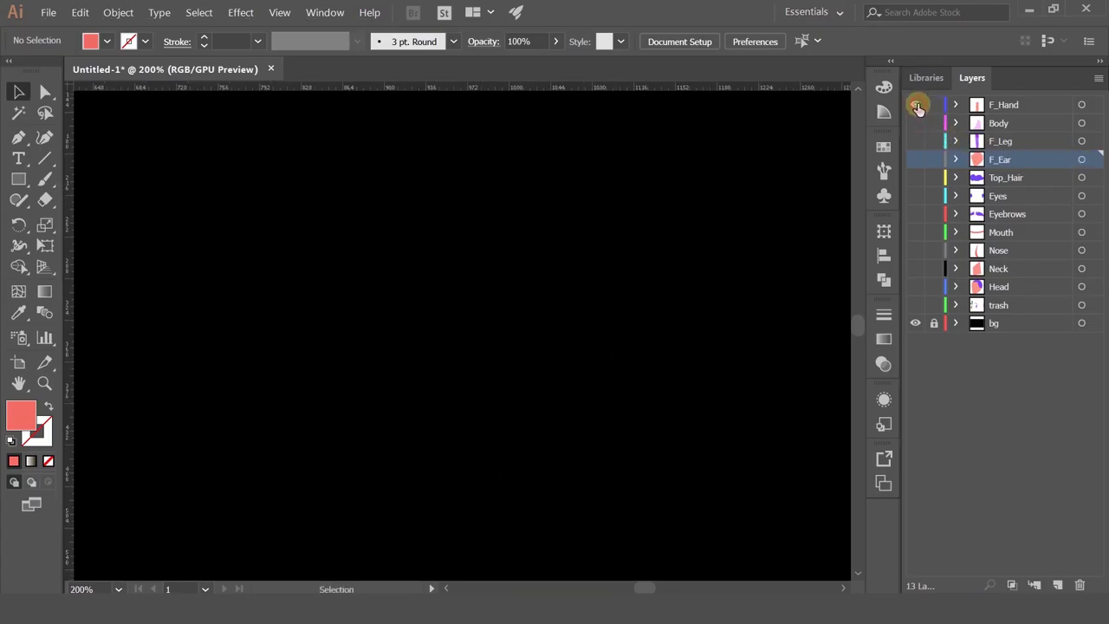
click(917, 106)
scroll(714, 270, down, 2)
drag(708, 333, 645, 283)
scroll(580, 276, up, 2)
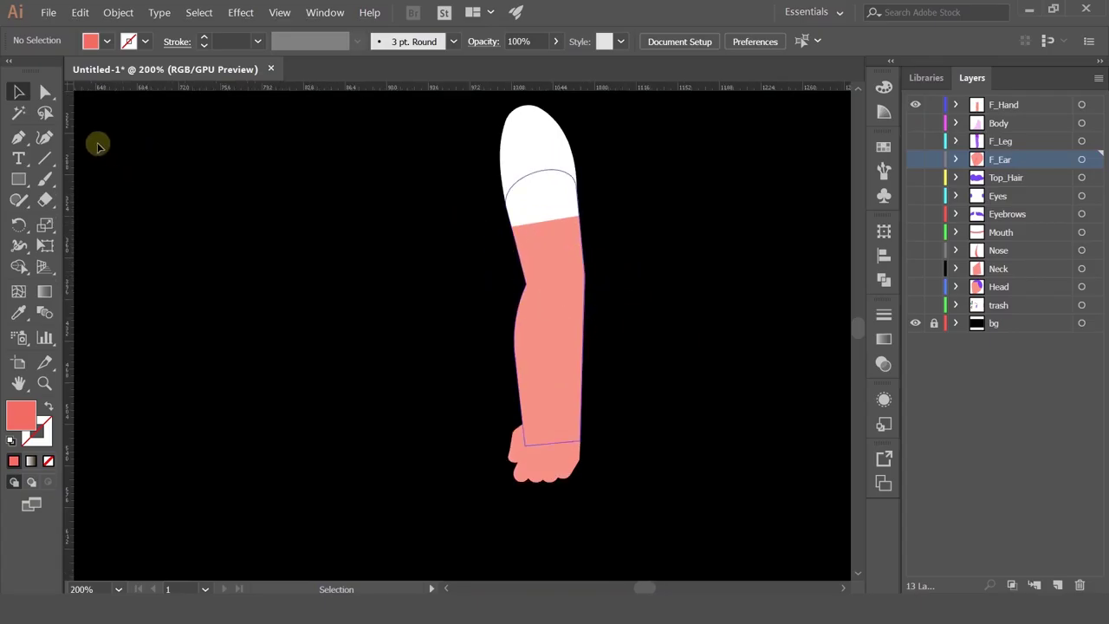
- Draw a circle over the elbow on the F_Hand layer with the Ellipse tool, starting at the arm's inner corner height
drag(19, 179, 64, 220)
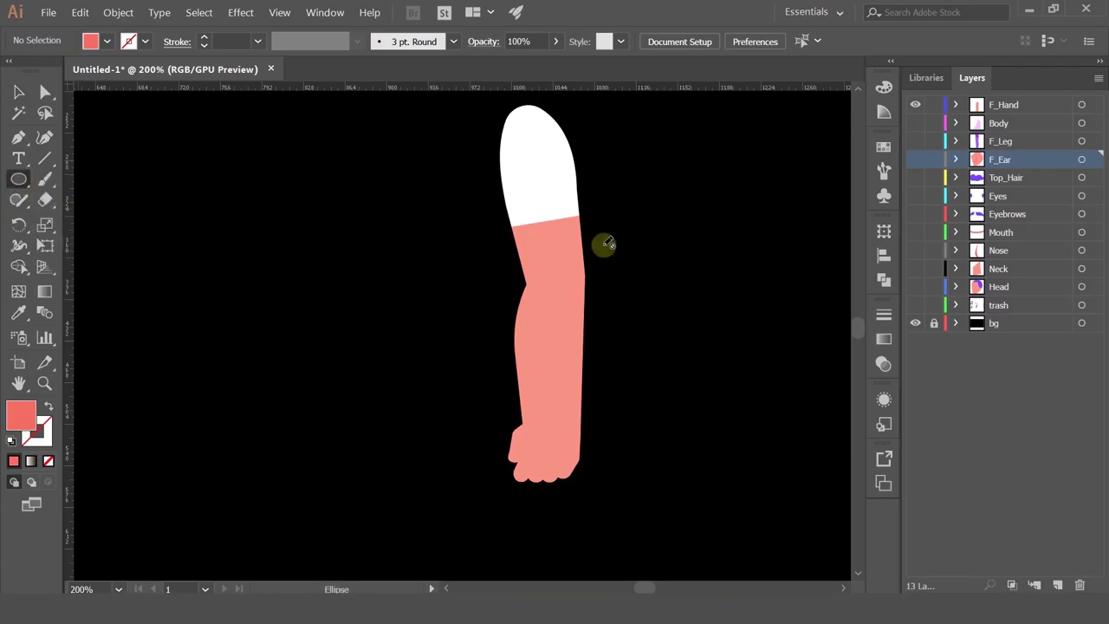
click(1004, 103)
scroll(563, 276, up, 2)
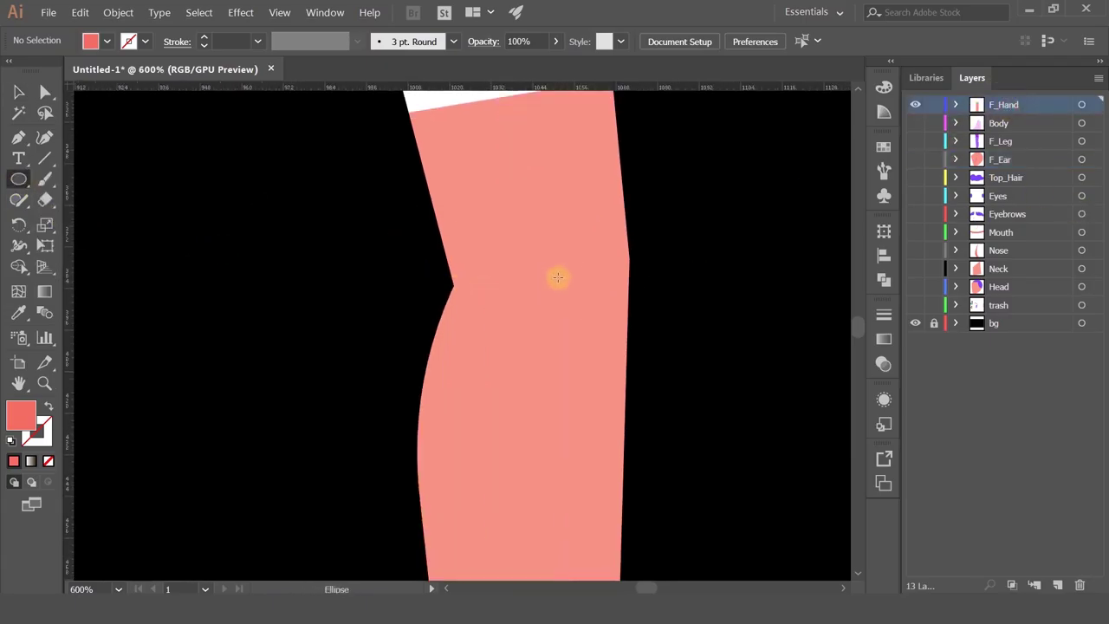
mouse_move(555, 278)
mouse_down()
mouse_move(473, 181)
mouse_move(485, 185)
mouse_move(454, 178)
mouse_up()
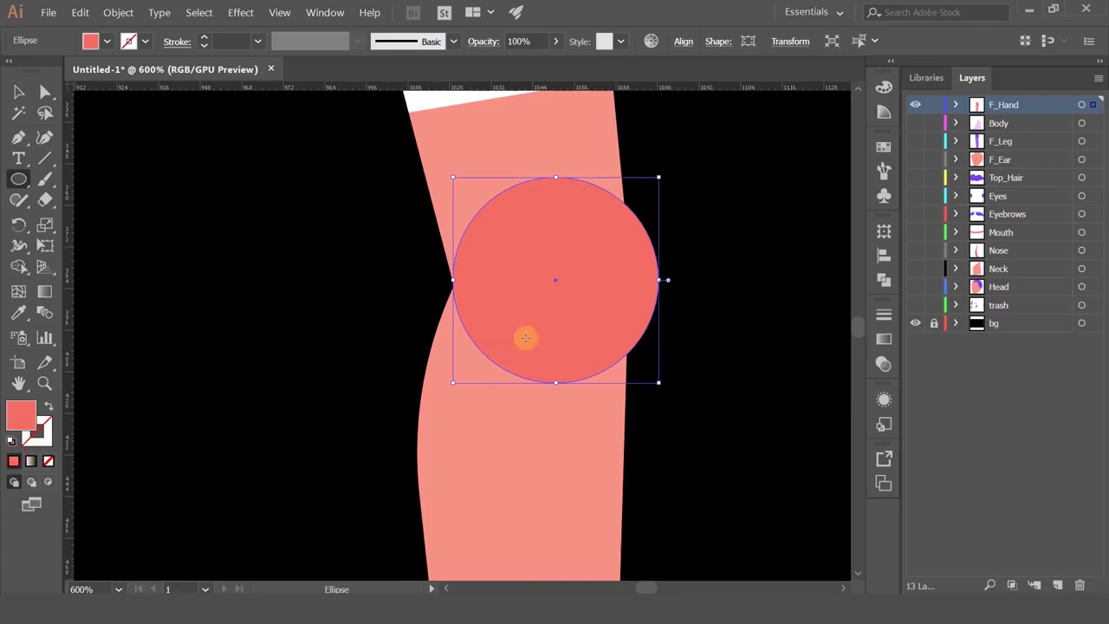
- Scale the elbow circle down proportionally so it spans from the arm's inner corner to its outer edge
click(17, 92)
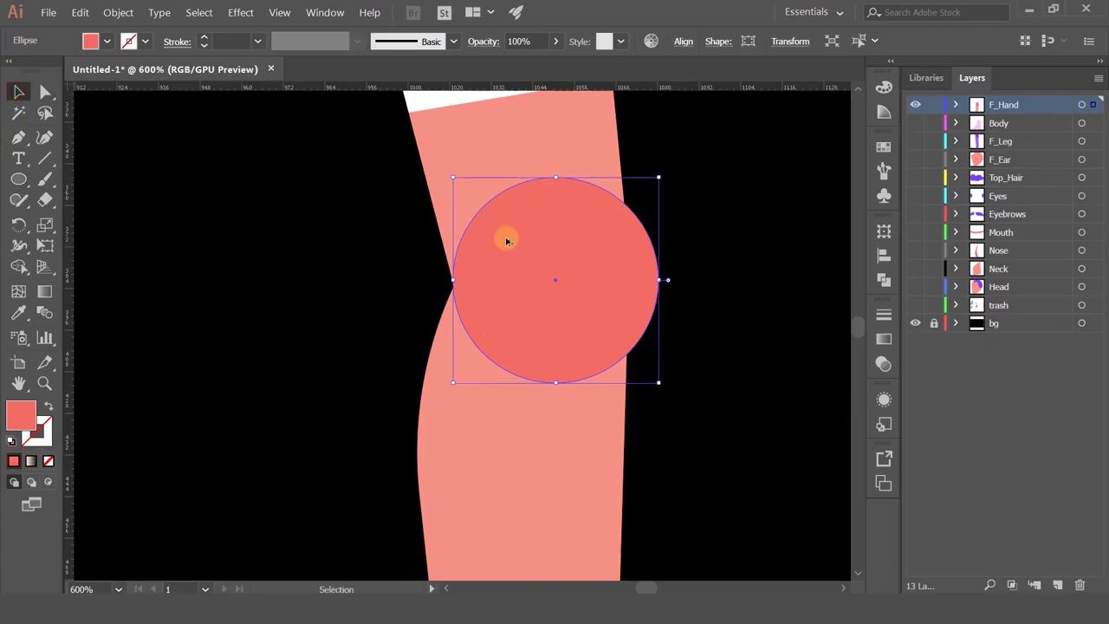
scroll(505, 238, up, 3)
drag(491, 339, 473, 349)
scroll(473, 349, down, 2)
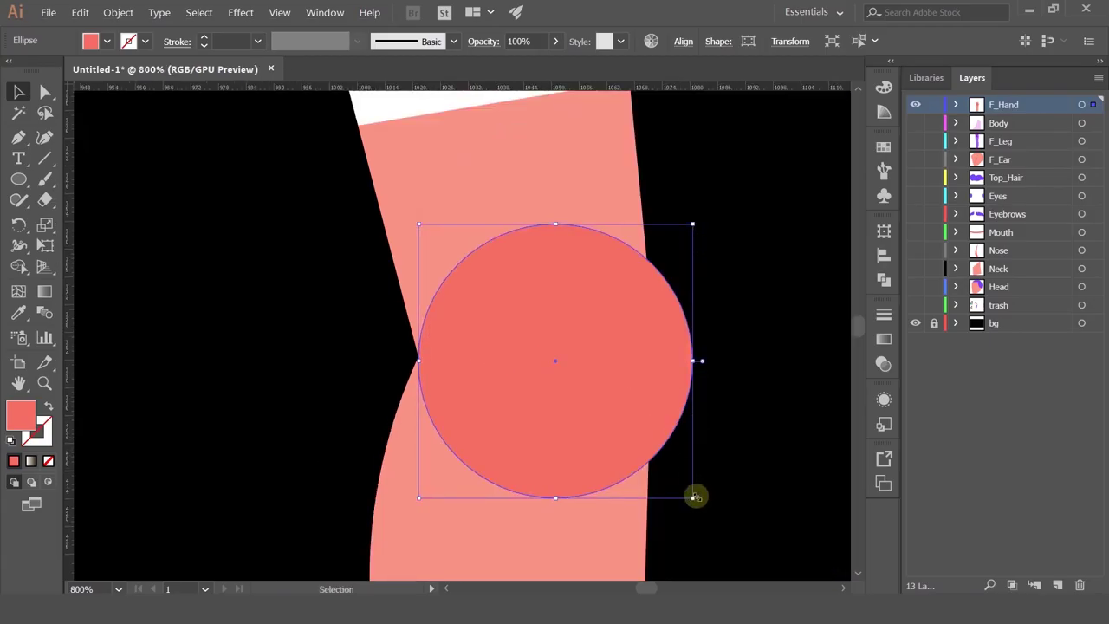
drag(696, 496, 659, 480)
scroll(652, 452, up, 3)
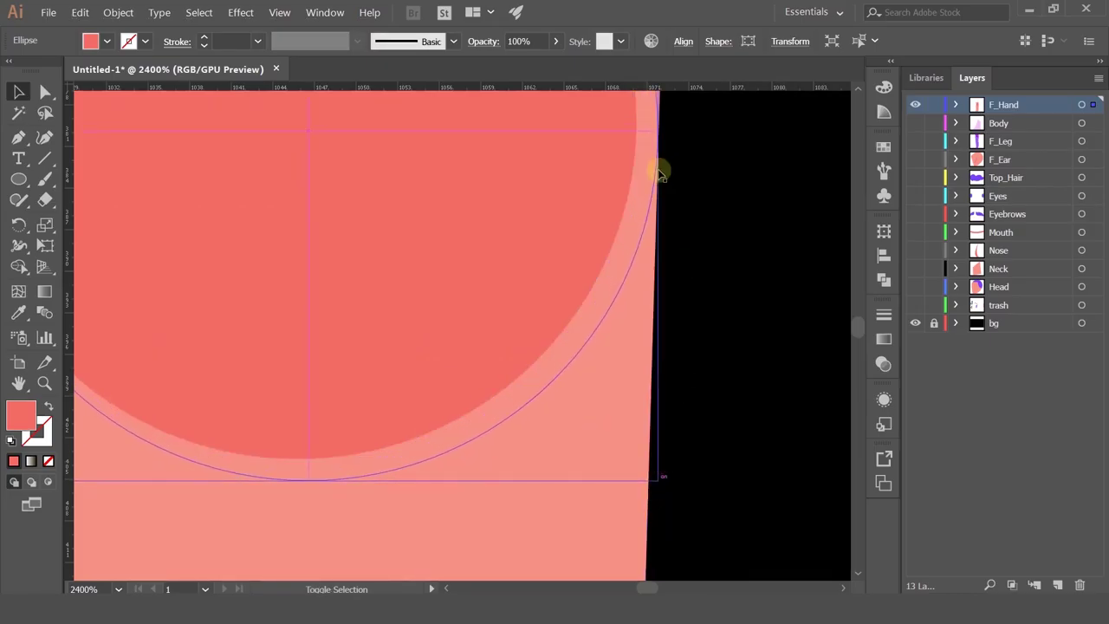
scroll(658, 173, up, 8)
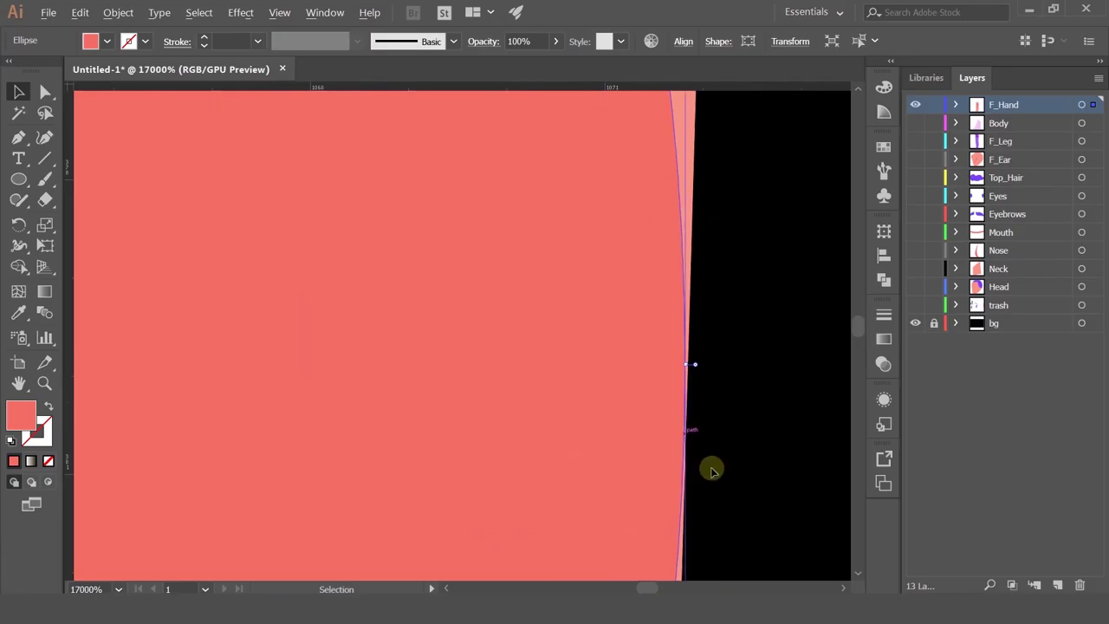
scroll(639, 161, up, 2)
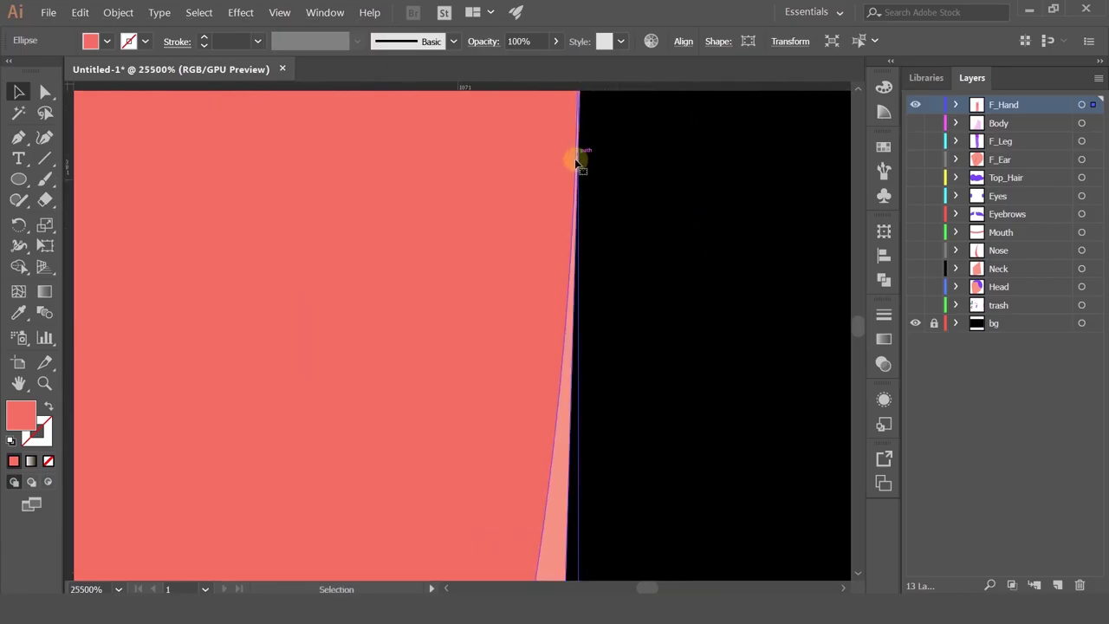
scroll(577, 168, down, 4)
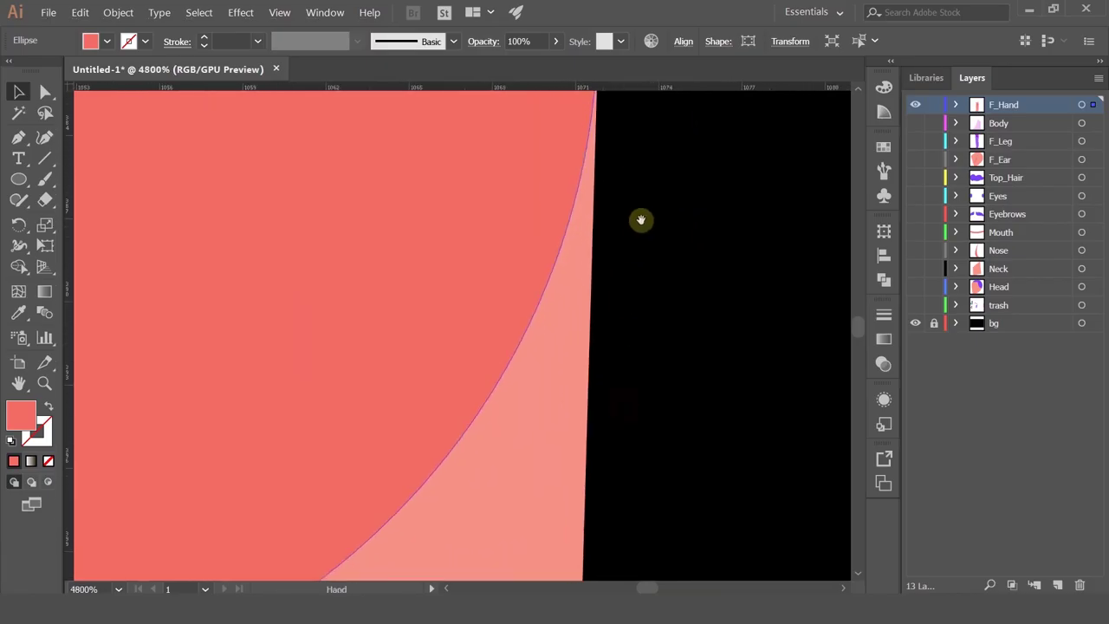
scroll(598, 312, down, 3)
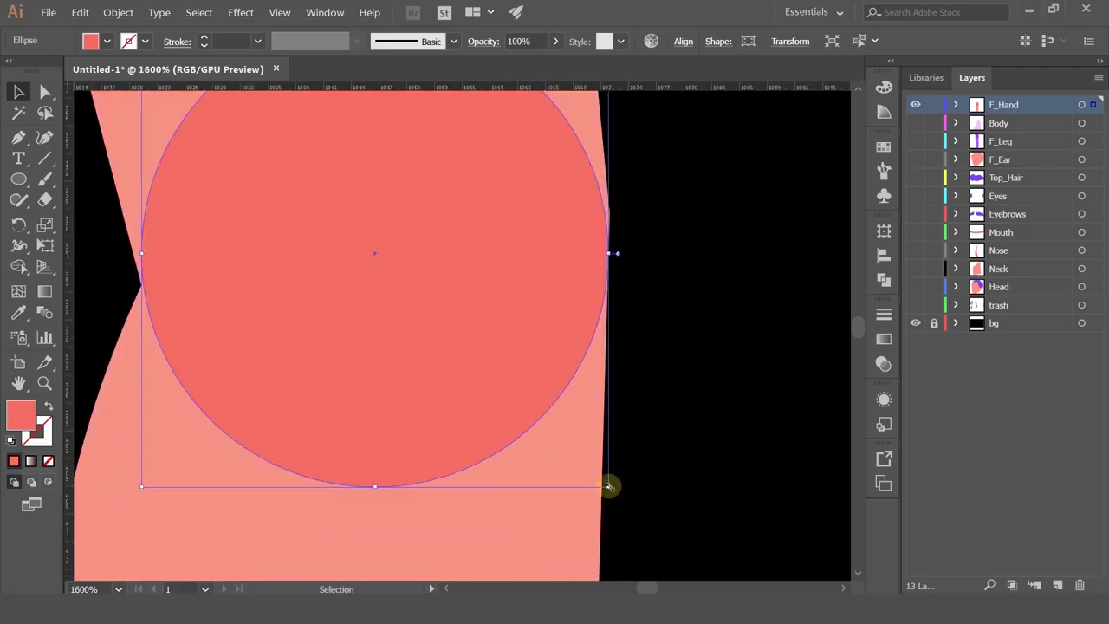
- Fine-tune the elbow circle's size so its side meets the arm's outer edge exactly
drag(609, 486, 613, 487)
scroll(598, 251, up, 2)
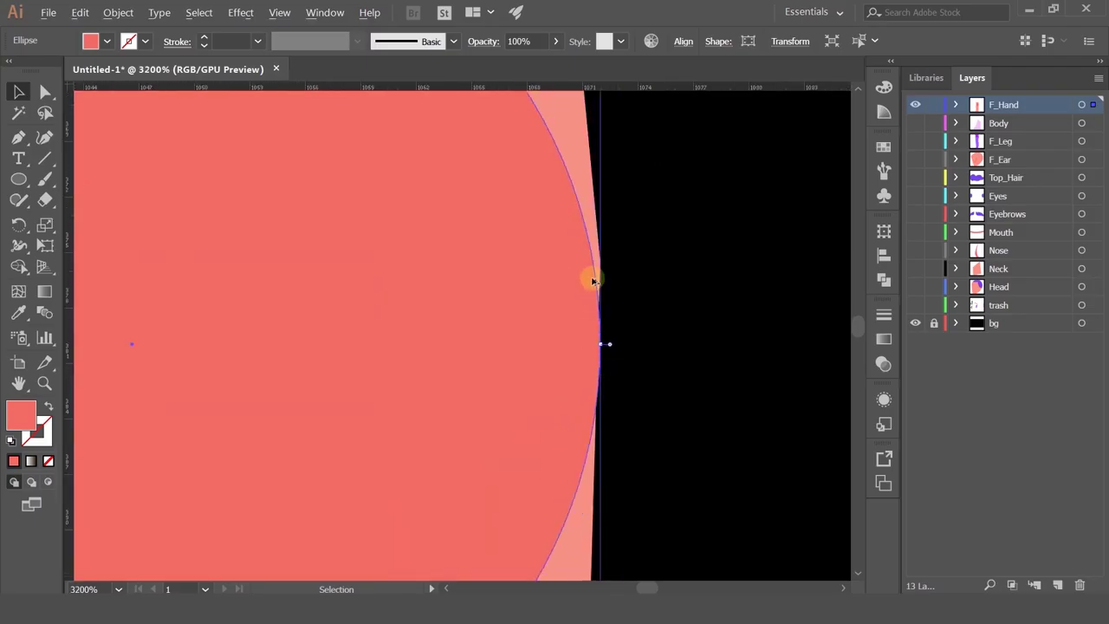
drag(631, 243, 595, 349)
scroll(577, 216, down, 2)
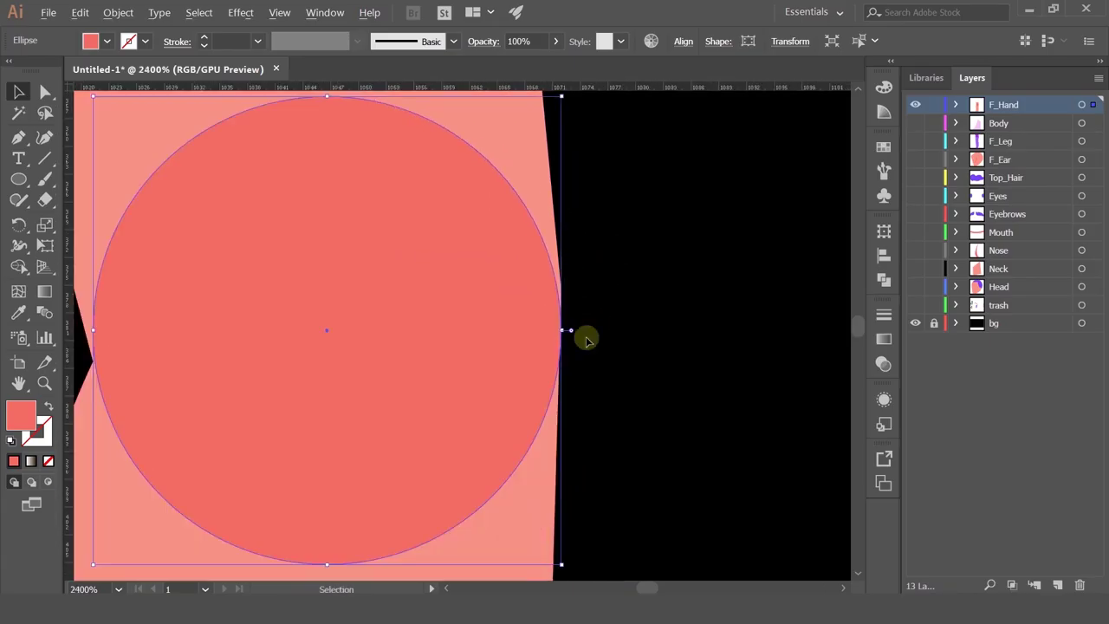
drag(610, 416, 622, 277)
drag(575, 428, 574, 428)
scroll(598, 202, up, 2)
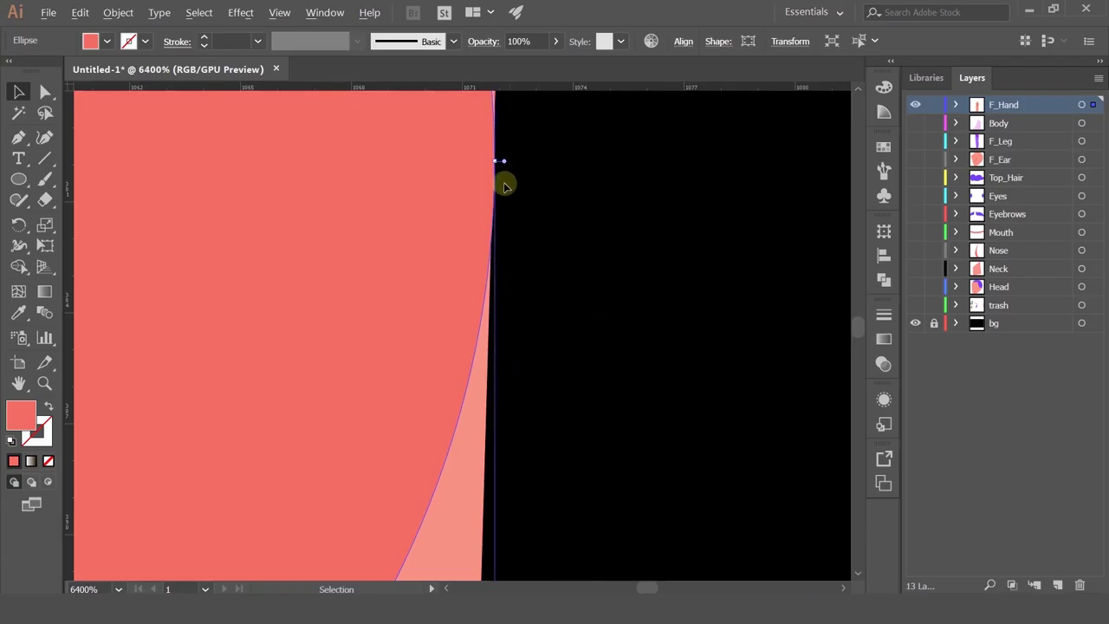
scroll(505, 186, down, 1)
scroll(504, 183, down, 3)
- Move the elbow circle slightly down so its inner side anchor lines up with the elbow's inner corner
drag(122, 220, 174, 245)
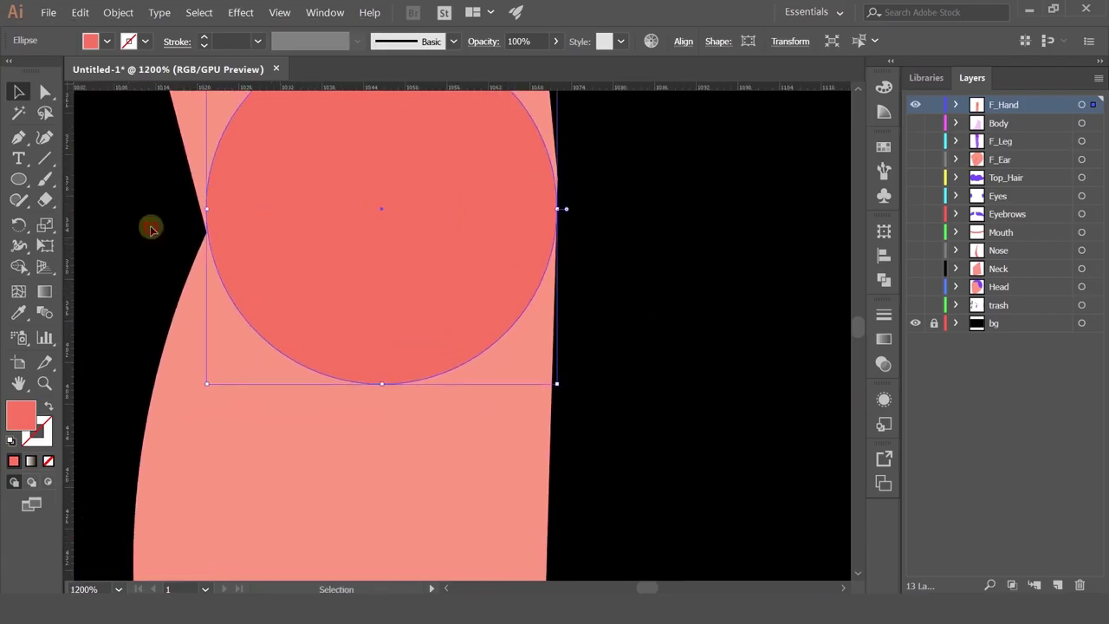
click(164, 240)
click(250, 228)
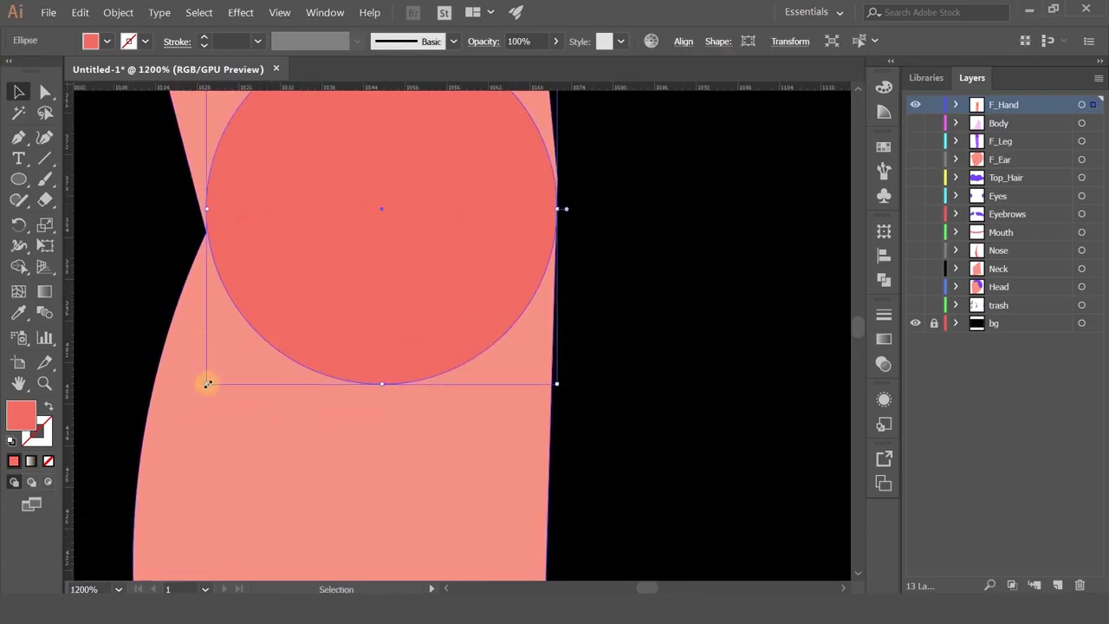
drag(205, 384, 202, 384)
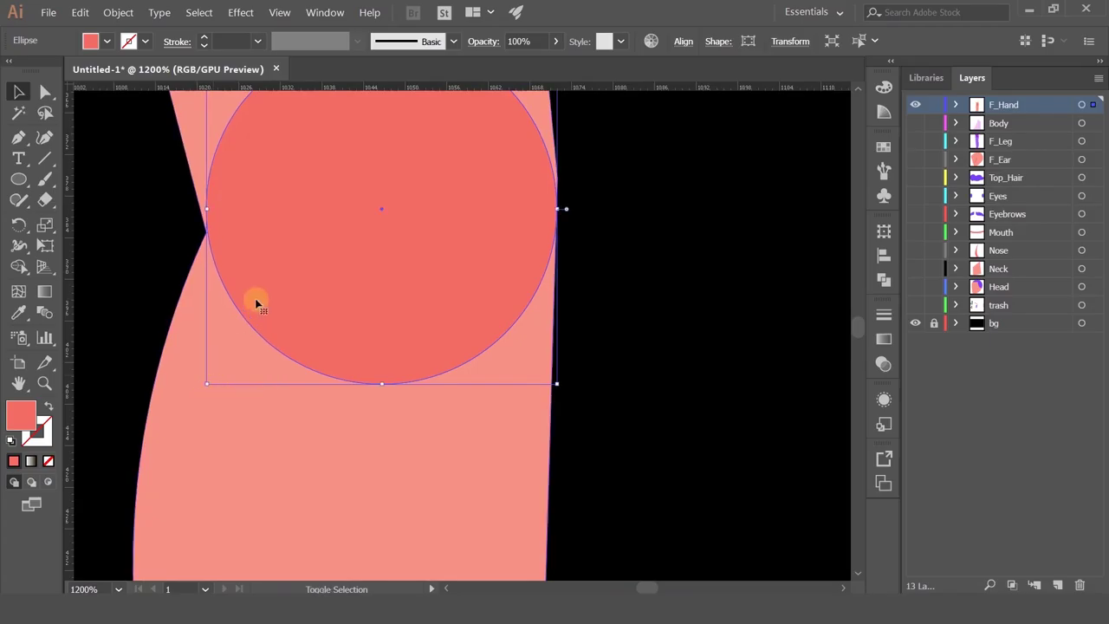
drag(300, 245, 299, 268)
scroll(266, 222, up, 4)
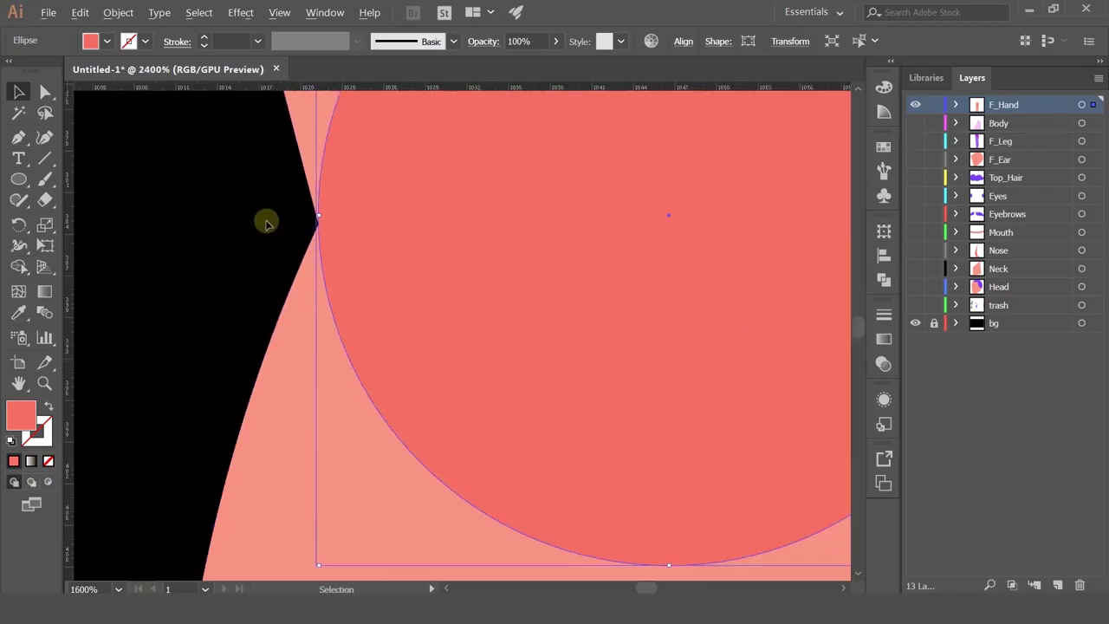
drag(385, 224, 383, 229)
scroll(383, 229, down, 7)
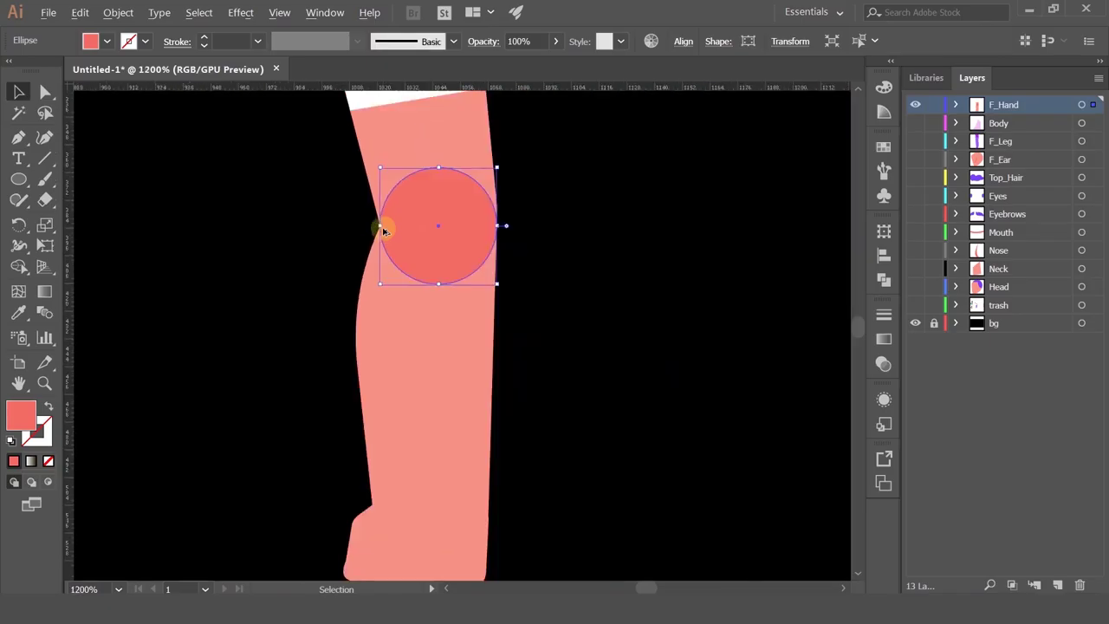
- Examine up close how the elbow circle fits the arm's inner corner and outer edge
scroll(467, 205, up, 4)
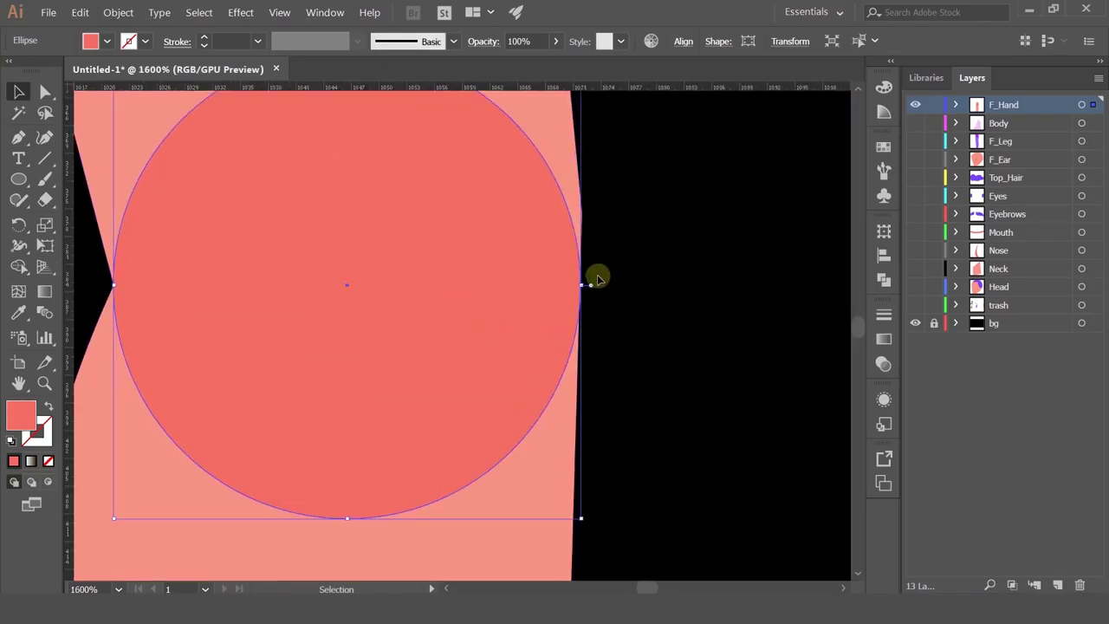
scroll(594, 279, up, 2)
scroll(598, 407, down, 3)
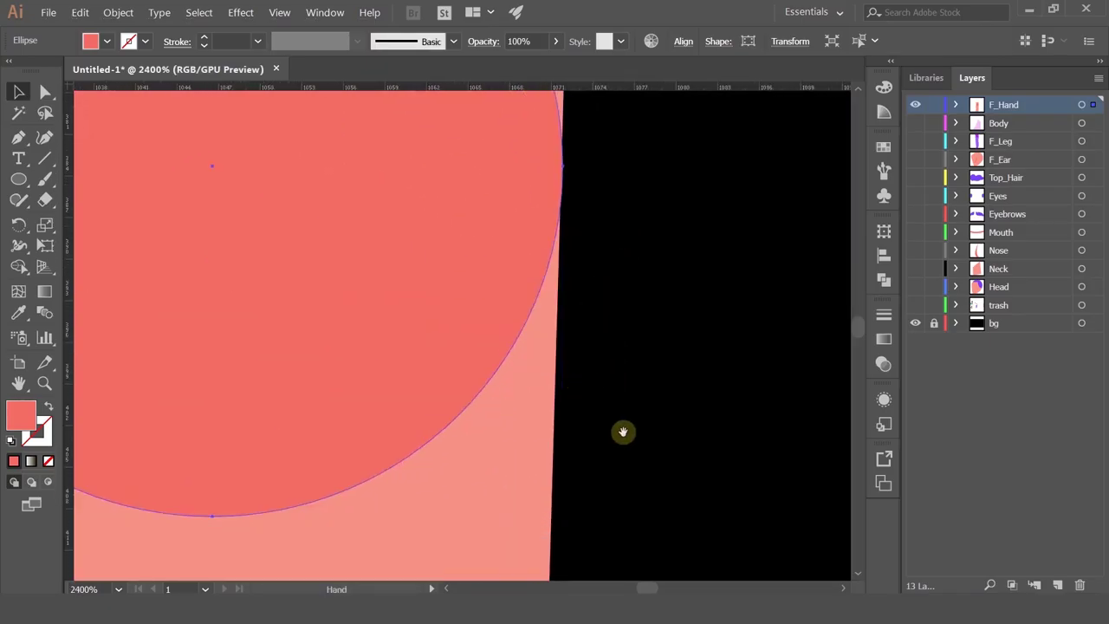
scroll(607, 459, down, 2)
drag(575, 451, 574, 448)
drag(634, 305, 590, 443)
scroll(557, 295, up, 3)
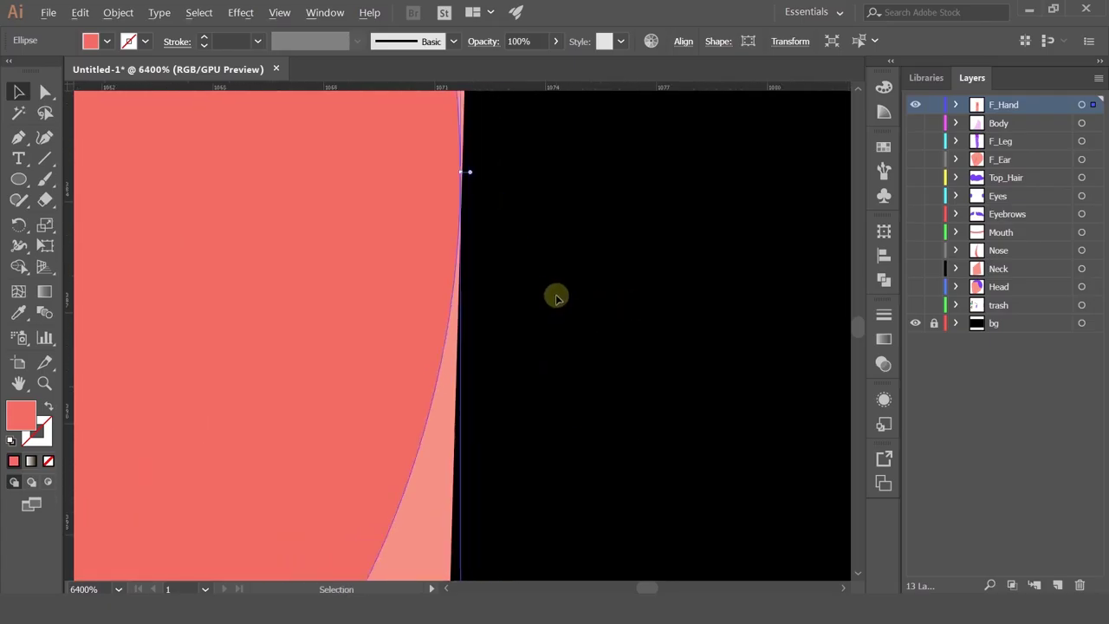
scroll(473, 251, up, 2)
scroll(470, 254, down, 1)
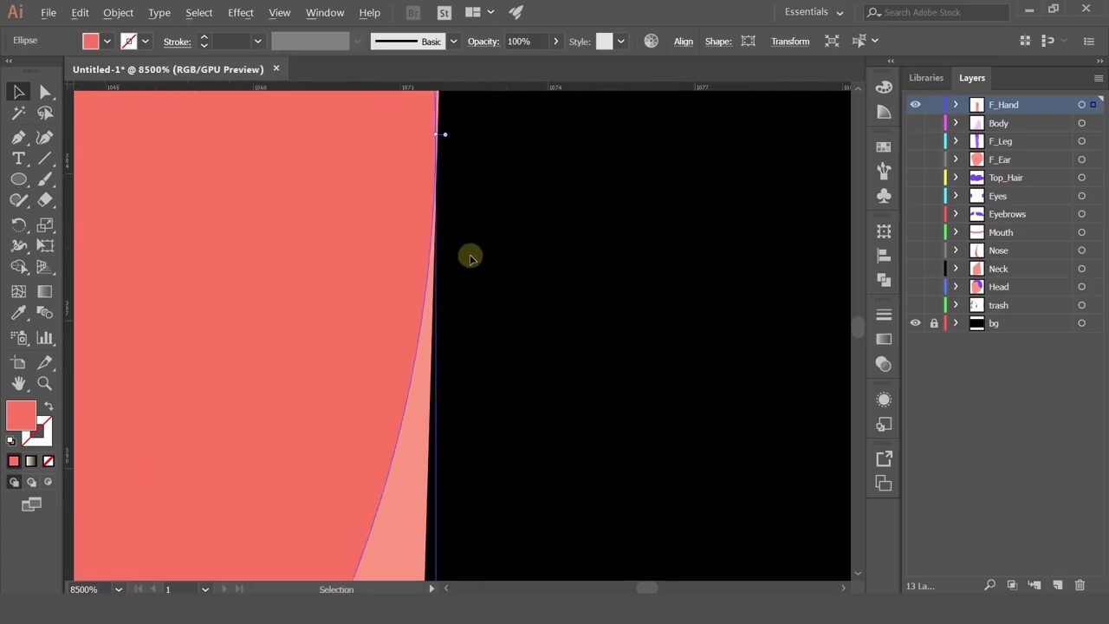
drag(507, 365, 544, 244)
drag(472, 499, 527, 340)
scroll(508, 396, down, 3)
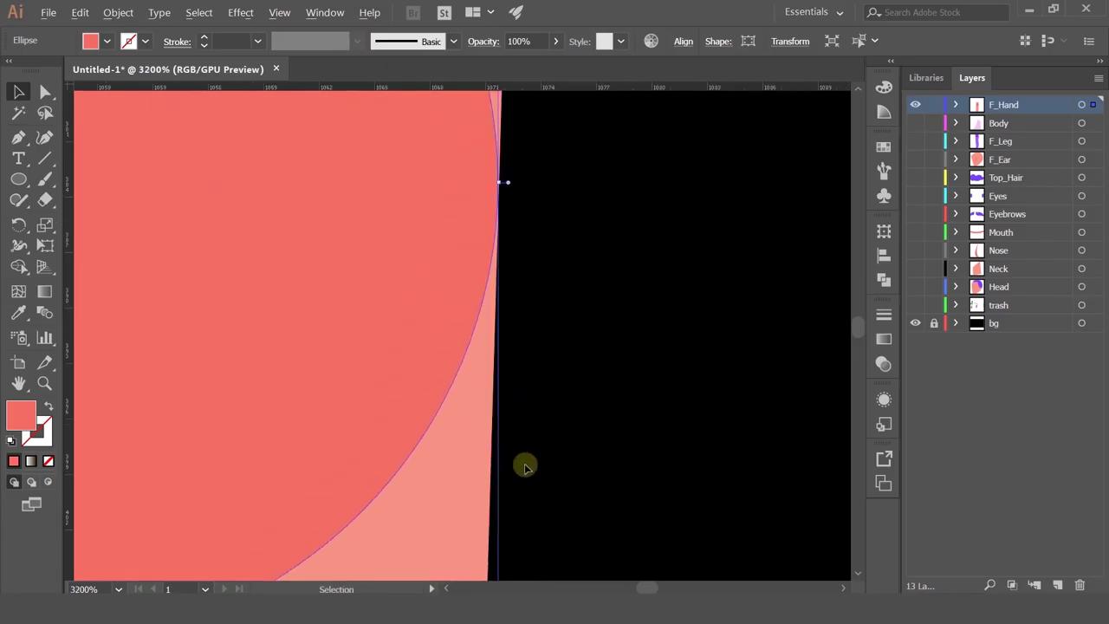
drag(530, 448, 582, 338)
scroll(615, 304, down, 3)
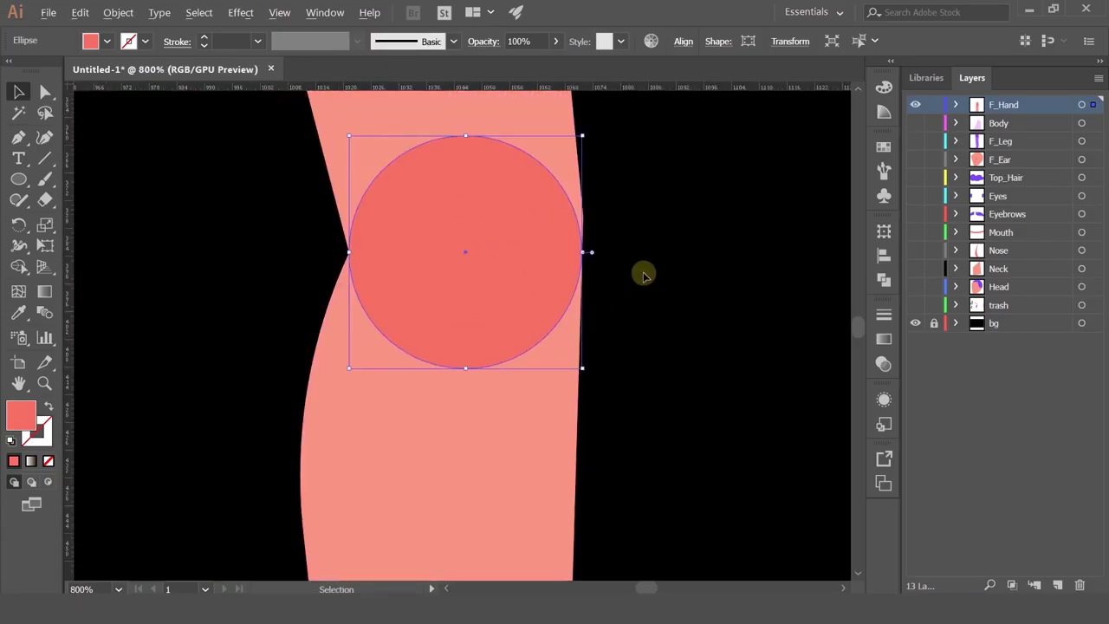
drag(656, 253, 634, 421)
drag(662, 228, 624, 393)
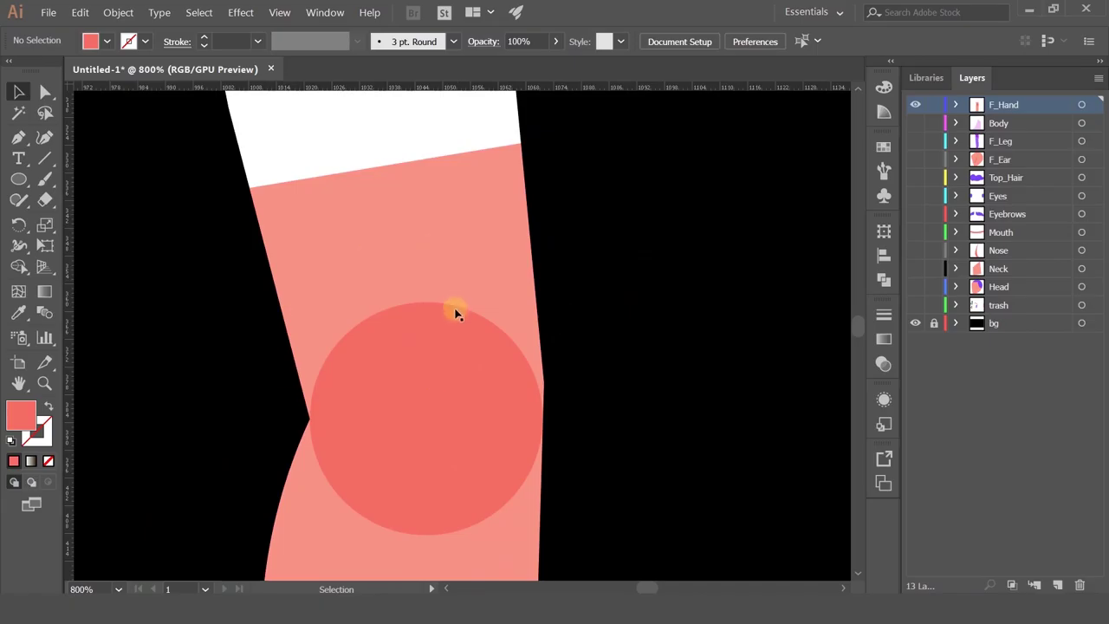
- Ungroup the front arm artwork so its shapes can be selected separately
scroll(456, 313, down, 2)
click(433, 264)
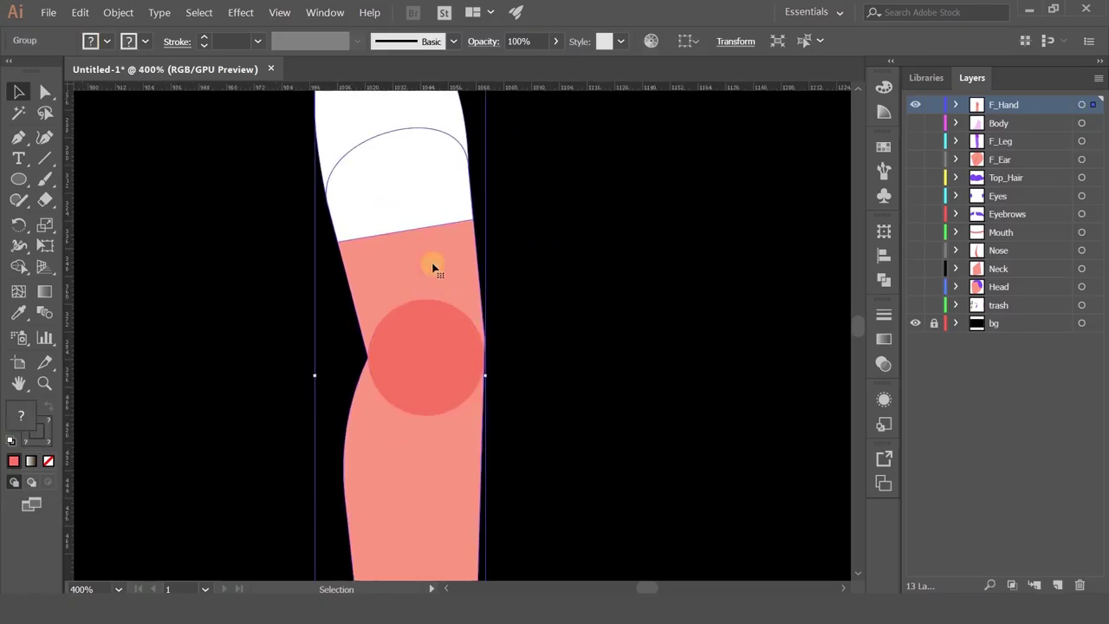
key(ctrl+shift+g)
click(562, 303)
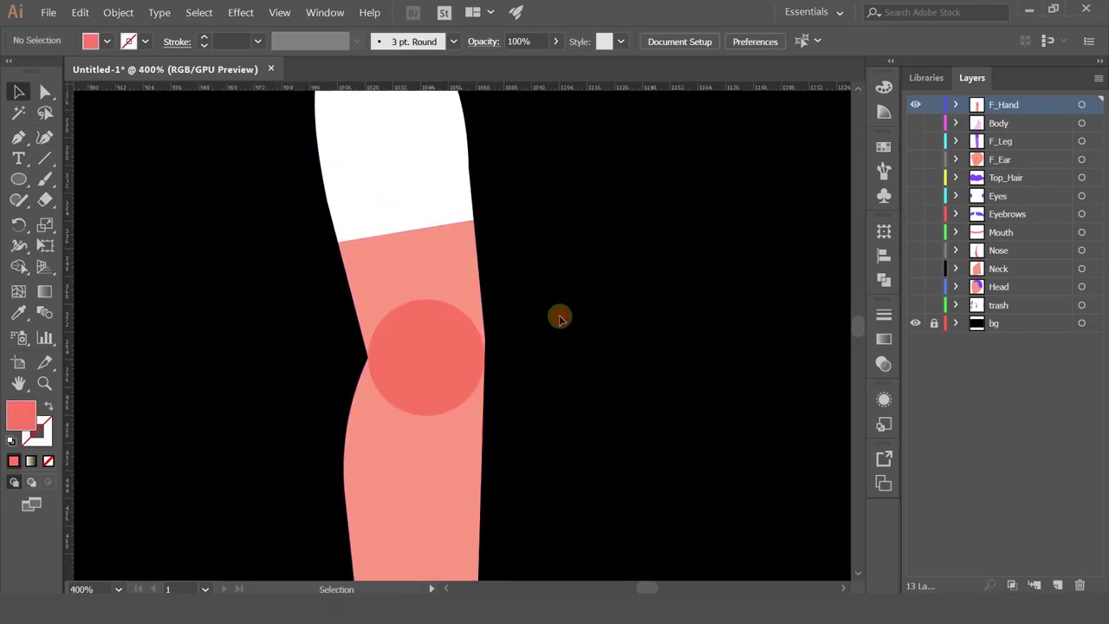
- Subtract the elbow circle from the skin-coloured arm shape with Pathfinder's Minus Front
click(417, 267)
scroll(535, 349, down, 3)
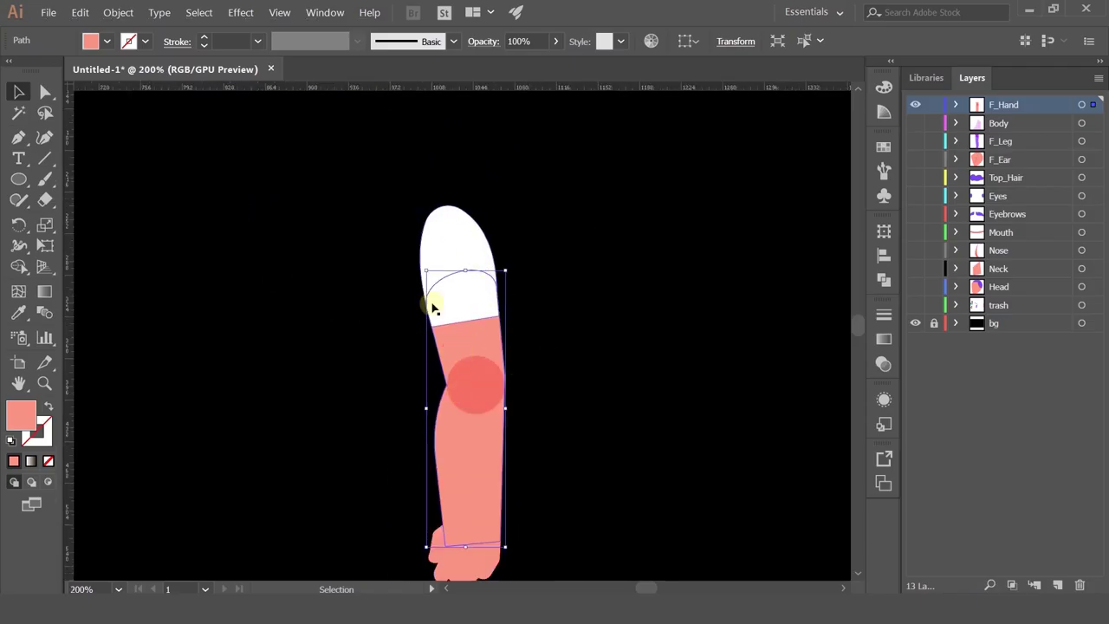
click(473, 384)
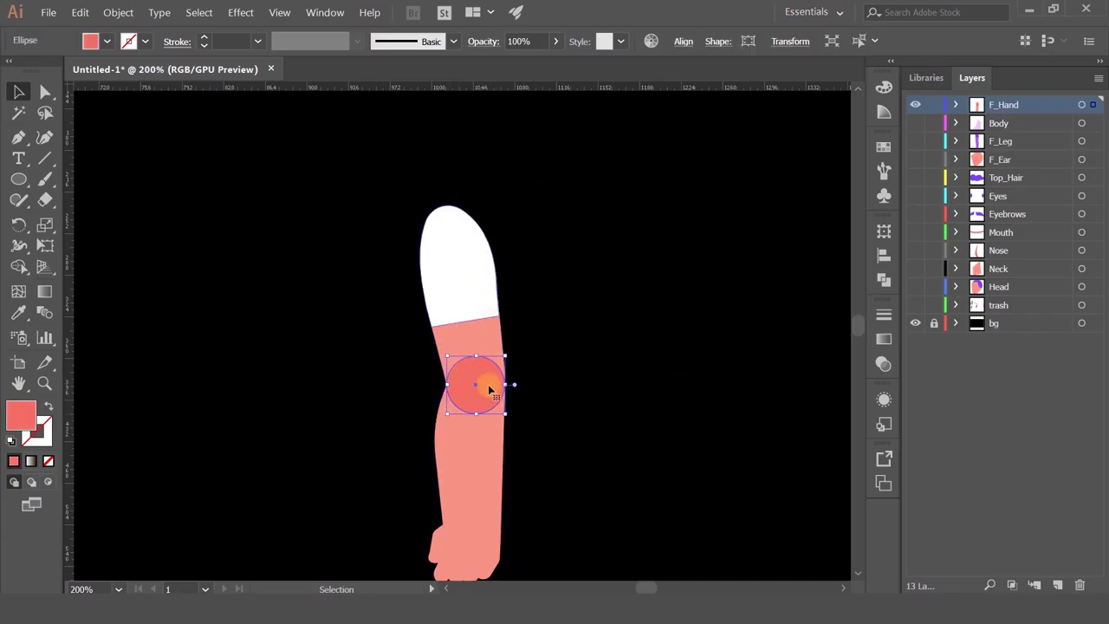
click(481, 341)
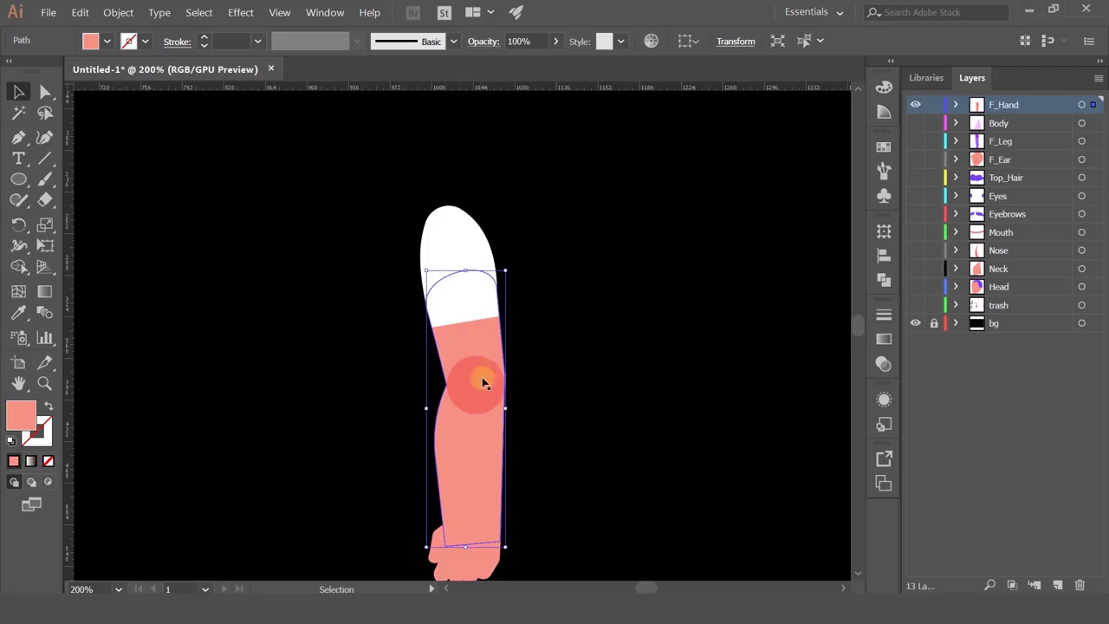
key(ctrl)
drag(548, 352, 445, 411)
key(ctrl)
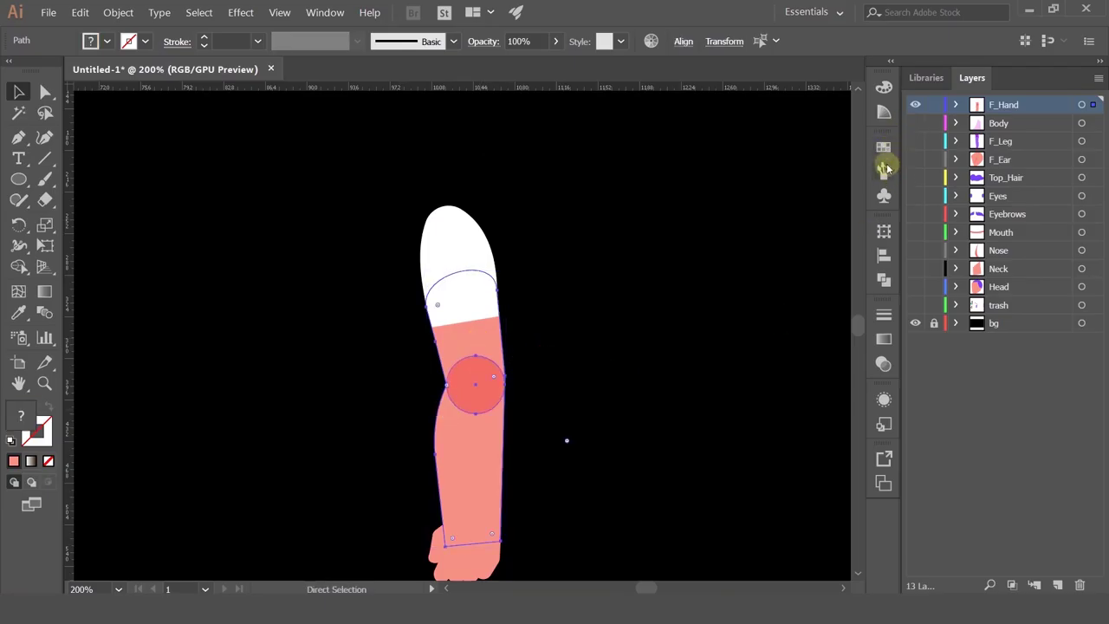
click(884, 278)
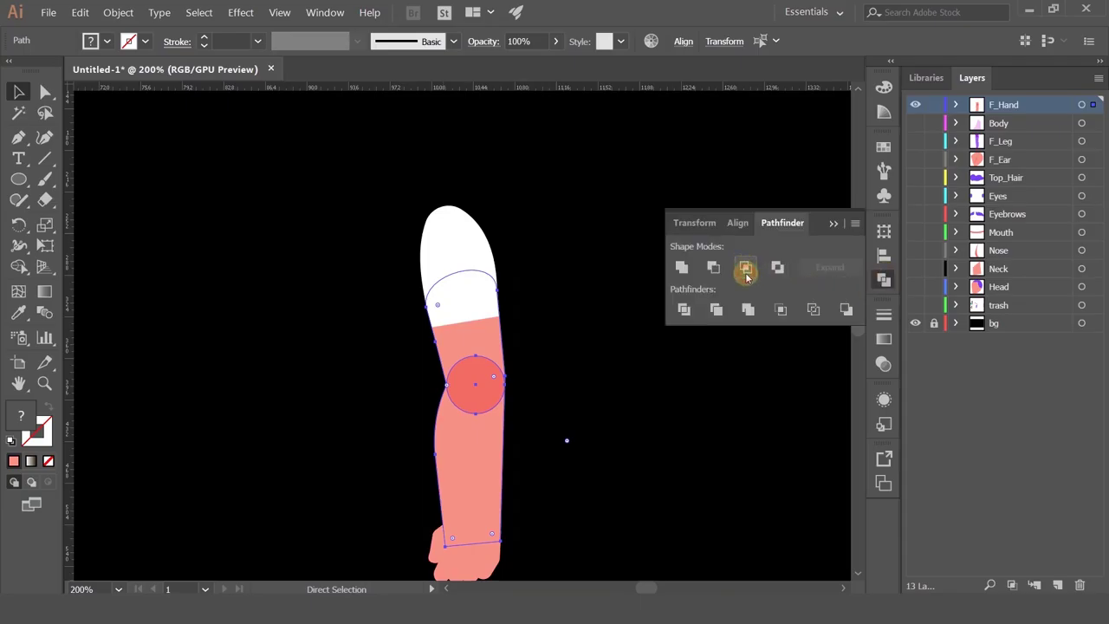
click(746, 273)
key(ctrl+z)
click(720, 269)
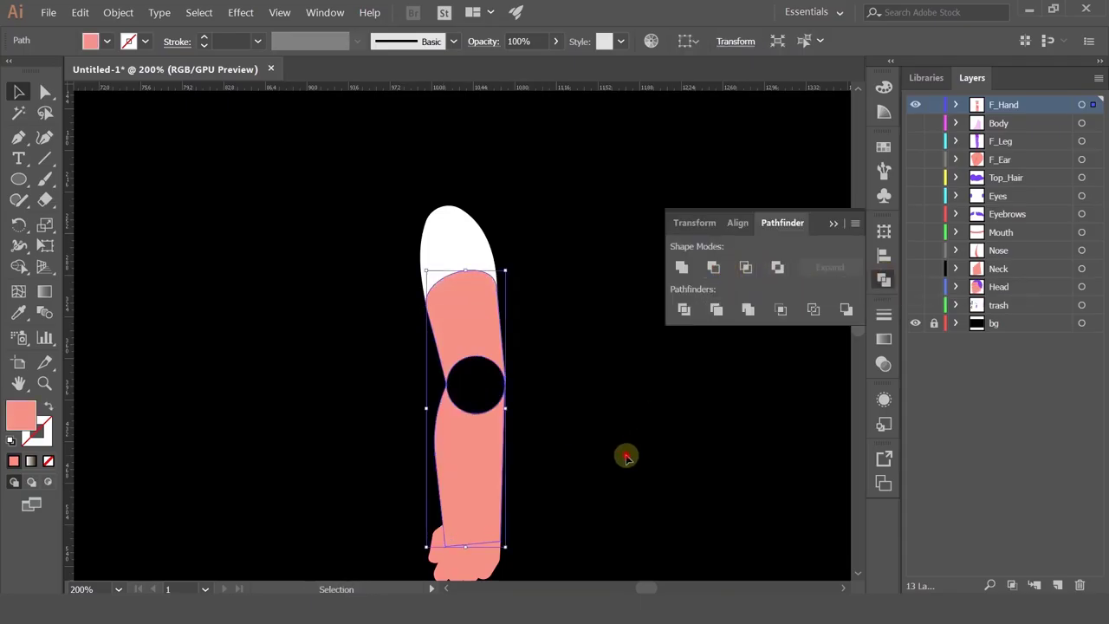
click(552, 459)
- Delete the wrist and outer forearm anchor points from the cut arm using Direct Selection
click(45, 92)
drag(364, 426, 295, 327)
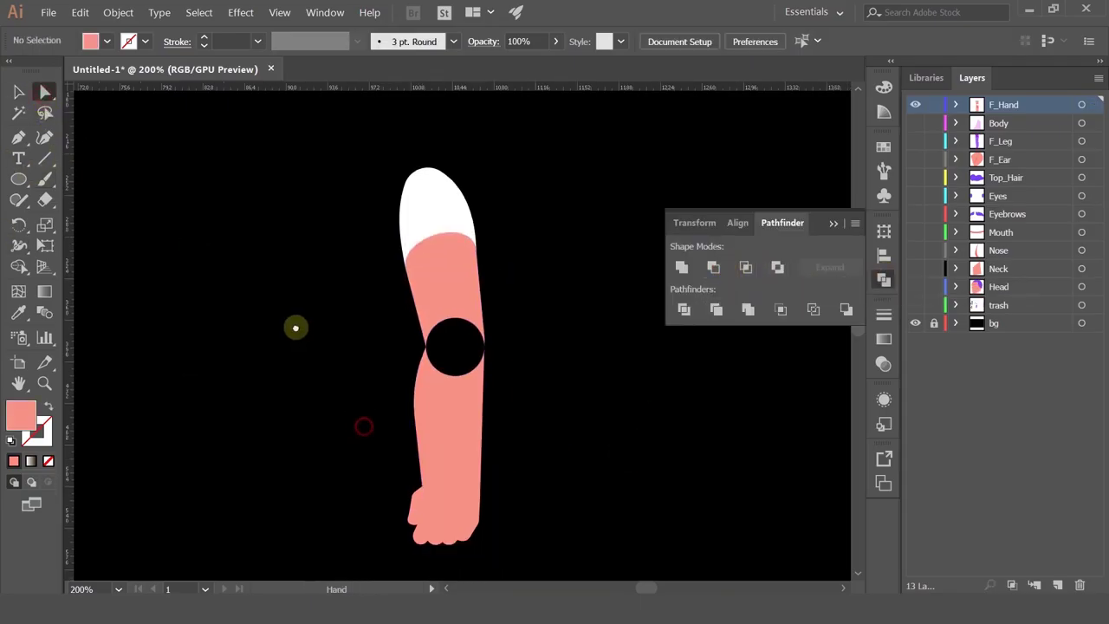
scroll(375, 322, up, 3)
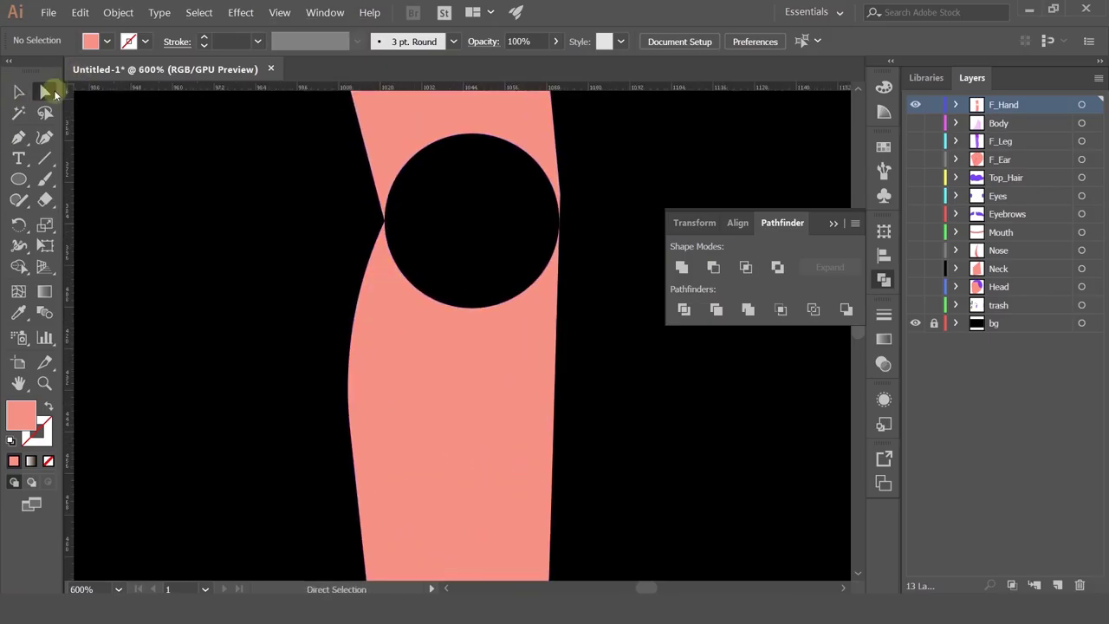
scroll(439, 228, down, 2)
click(471, 397)
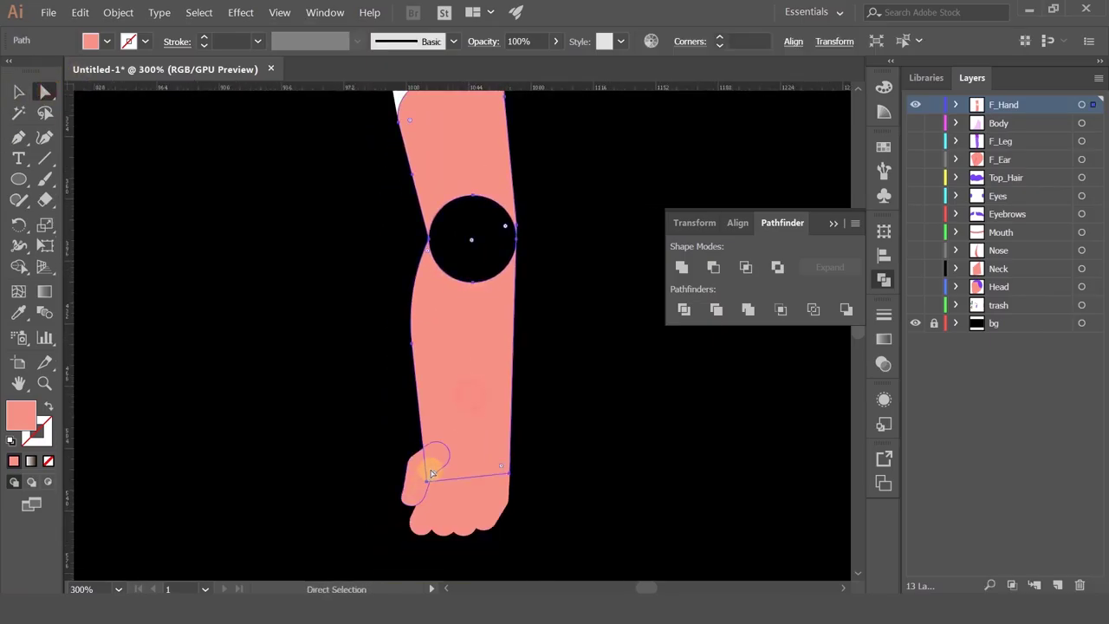
drag(425, 479, 511, 475)
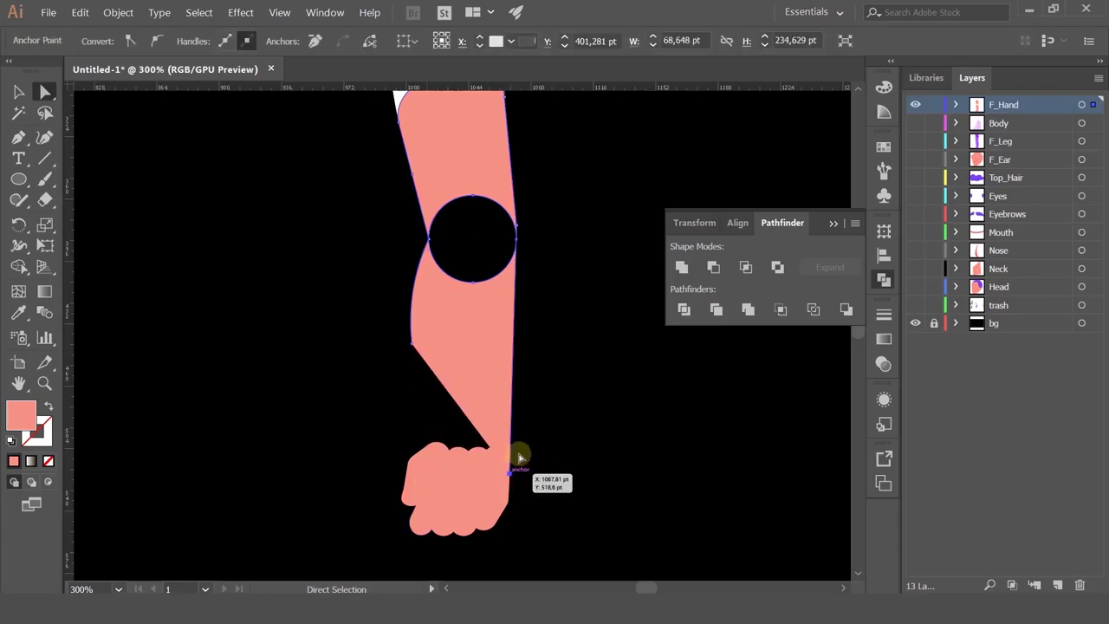
key(Delete)
click(405, 344)
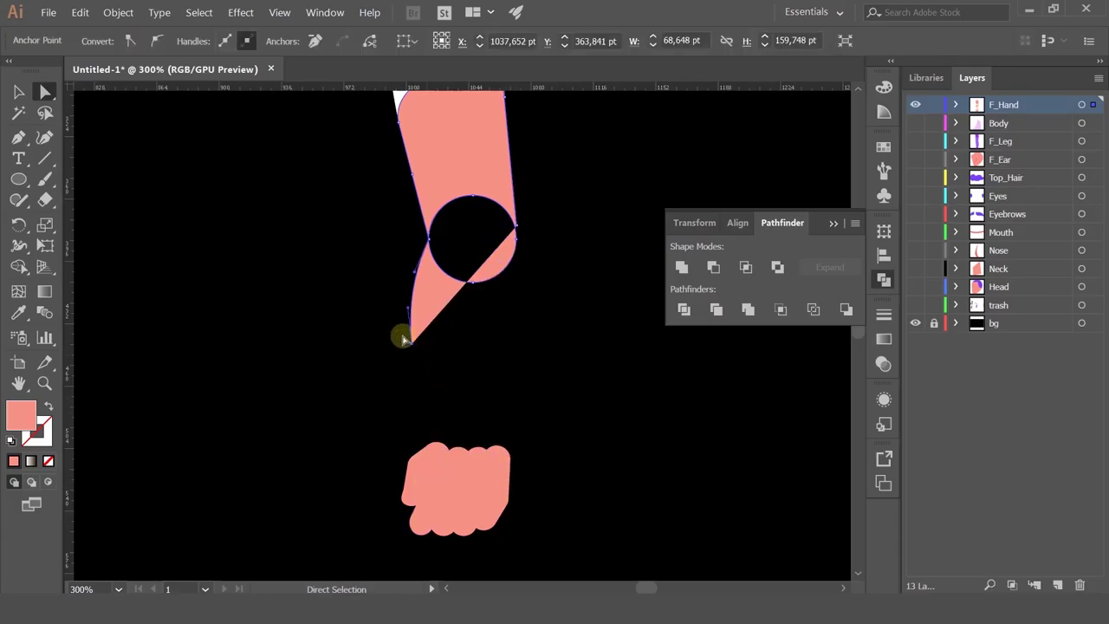
key(Delete)
- Delete the lower half of the elbow hole's outline, leaving only the upper-arm piece with its concave end
scroll(442, 251, up, 1)
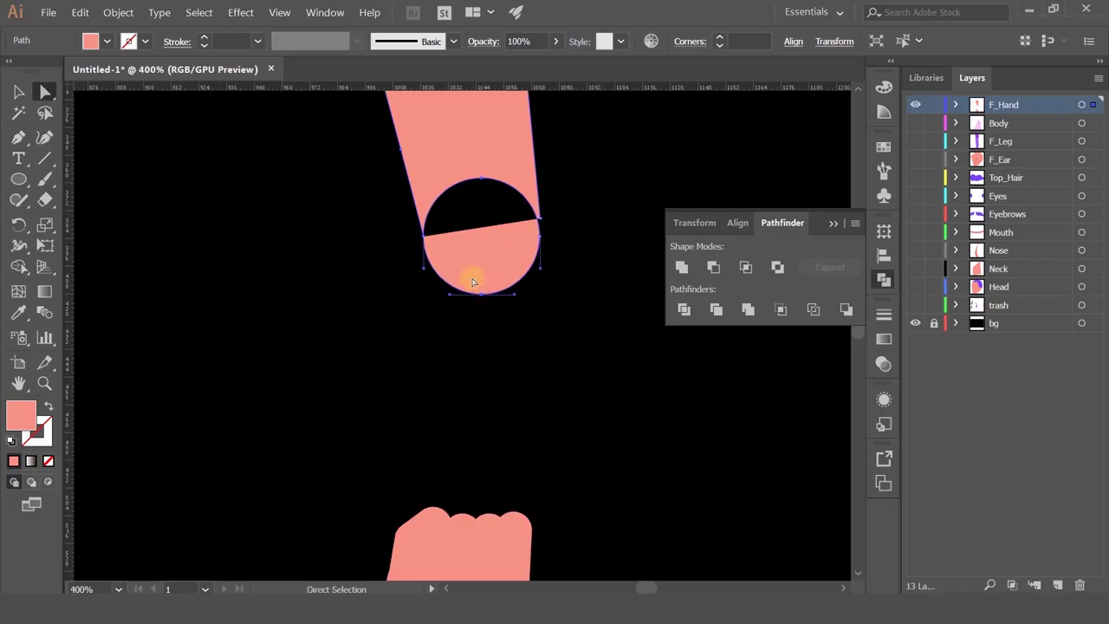
click(472, 279)
key(Delete)
scroll(421, 243, up, 5)
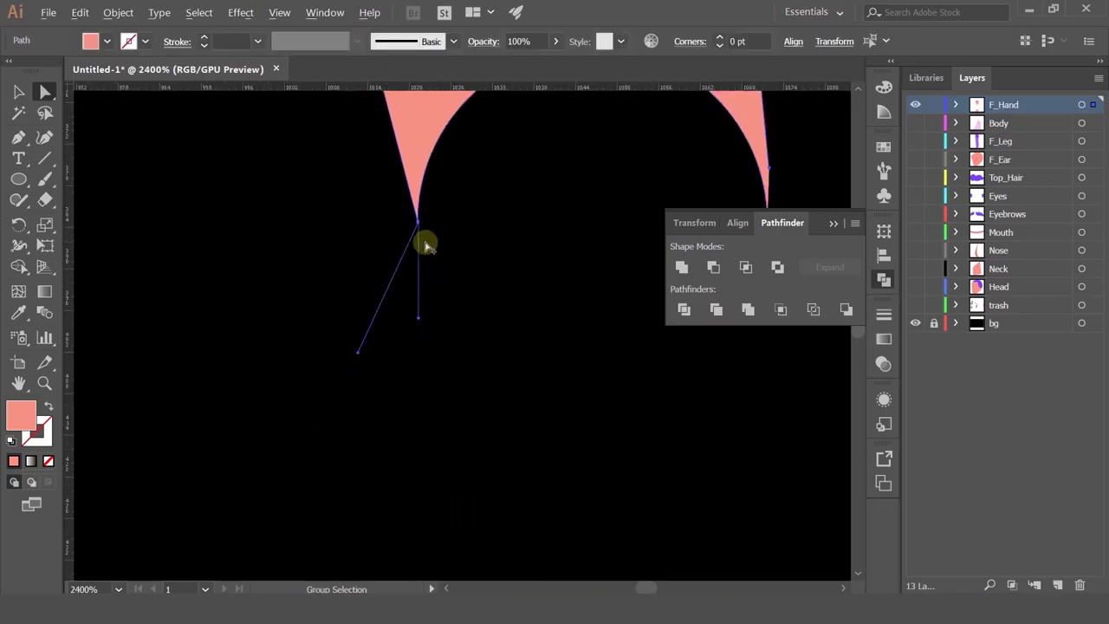
scroll(425, 246, down, 7)
- Restore the uncut arm and elbow circle while keeping the cut upper-arm piece in place
click(19, 91)
click(317, 216)
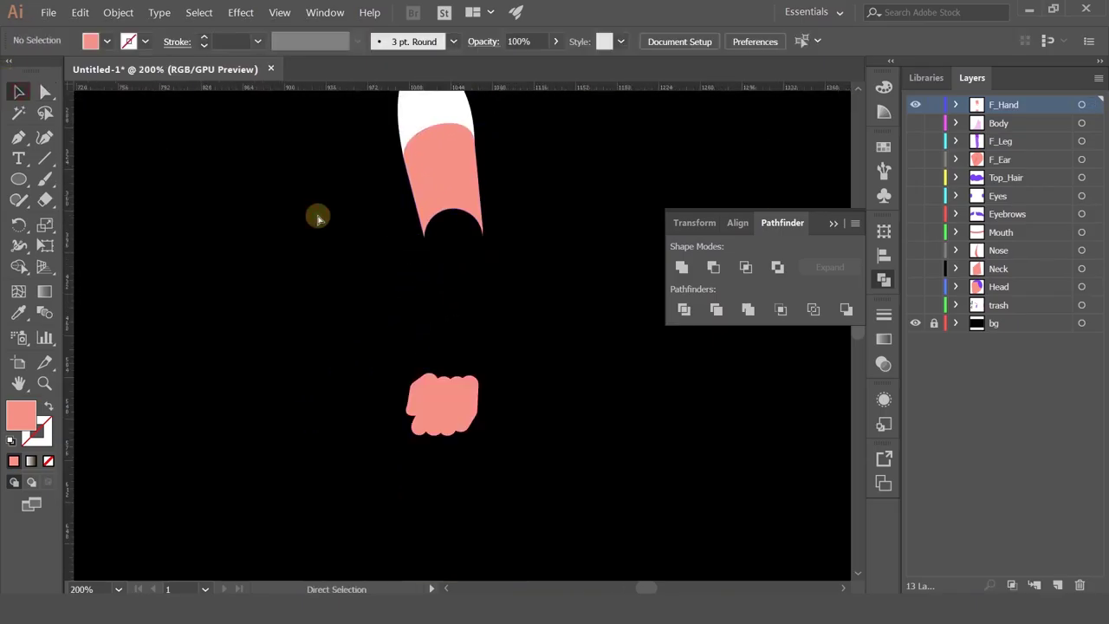
key(ctrl+alt+3)
click(495, 236)
- Subtract the elbow circle from the restored whole arm with Minus Front
click(446, 239)
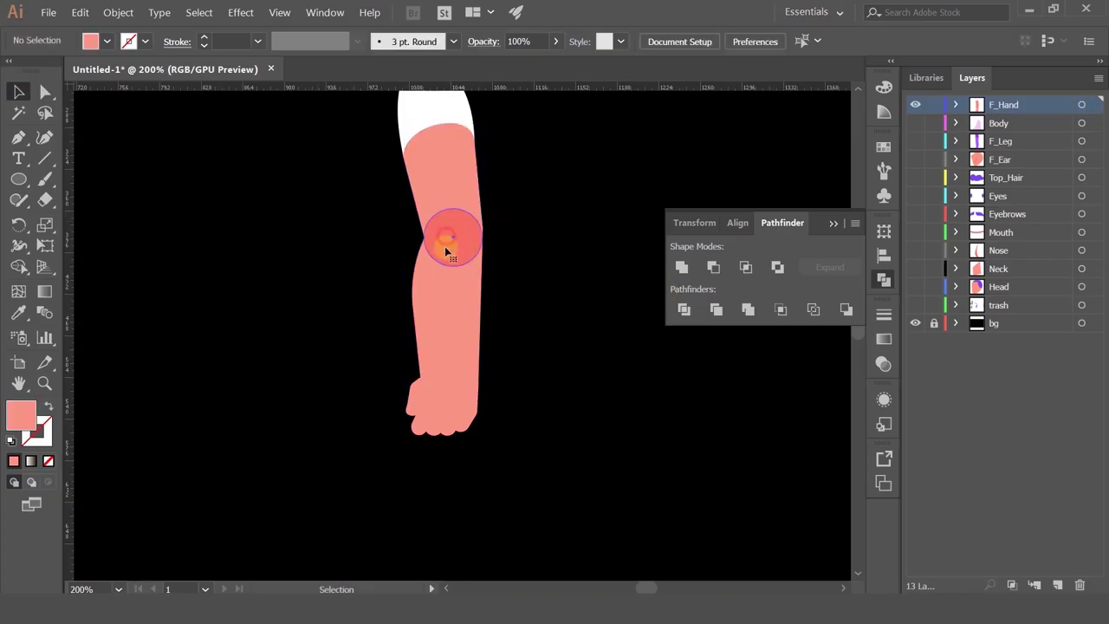
shift+click(424, 326)
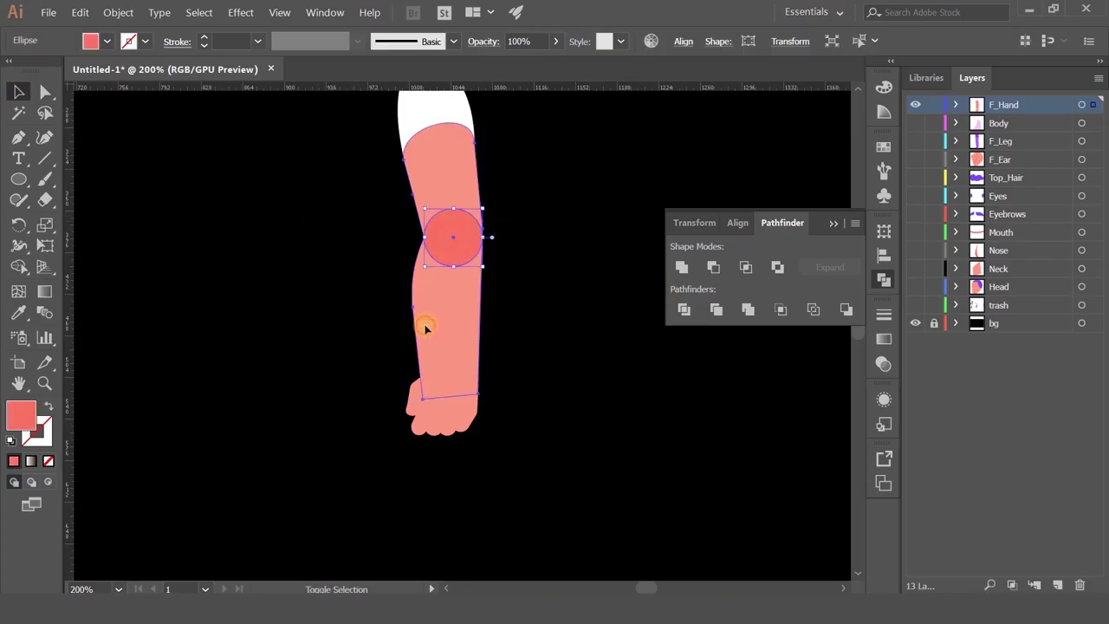
click(711, 266)
- Delete the upper-arm anchor points and the elbow hole's top anchor from this second cut arm, leaving the forearm piece
key(q)
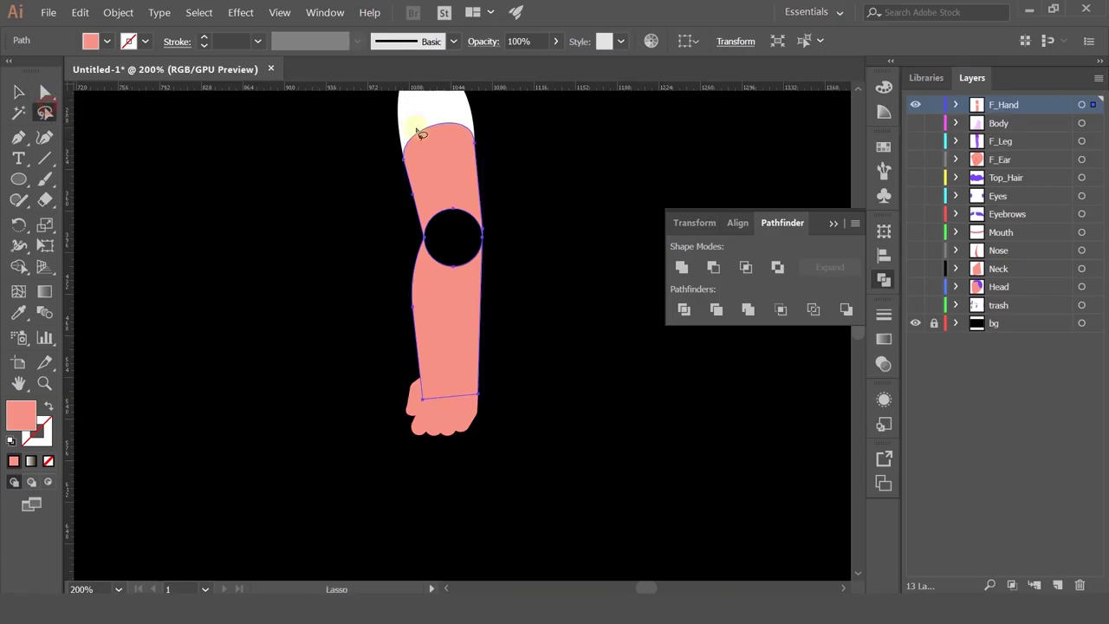
click(46, 91)
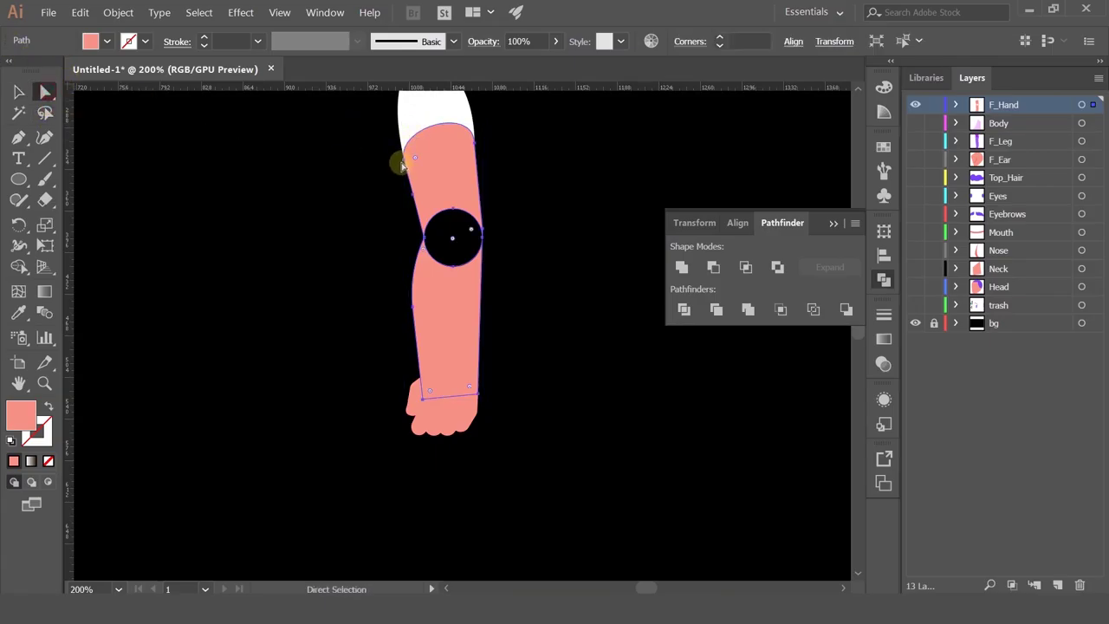
click(403, 163)
click(413, 206)
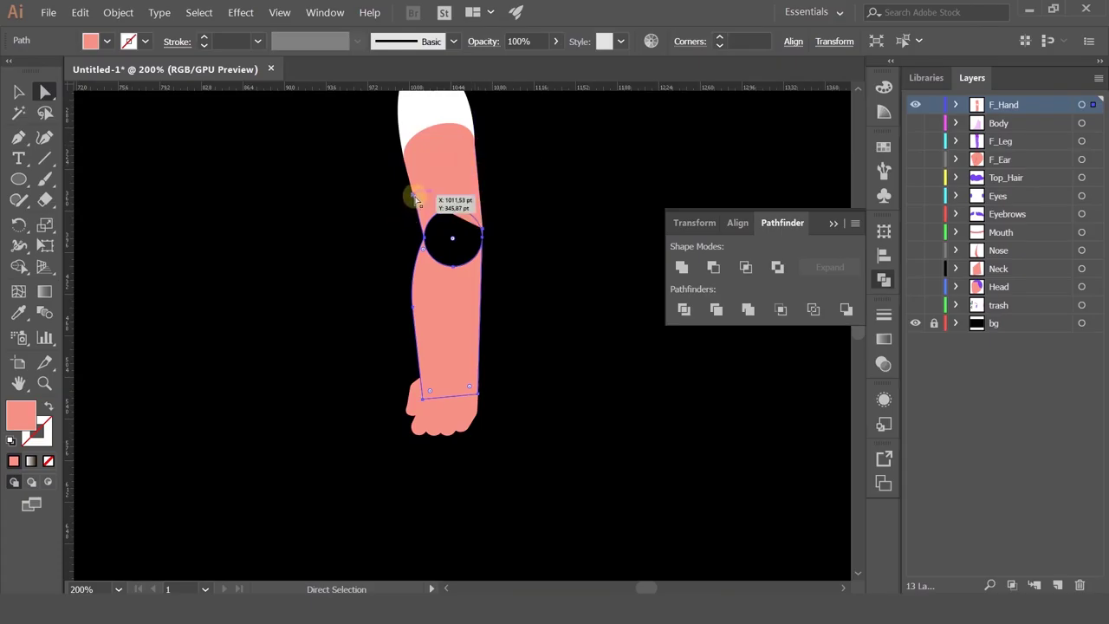
click(415, 197)
key(Delete)
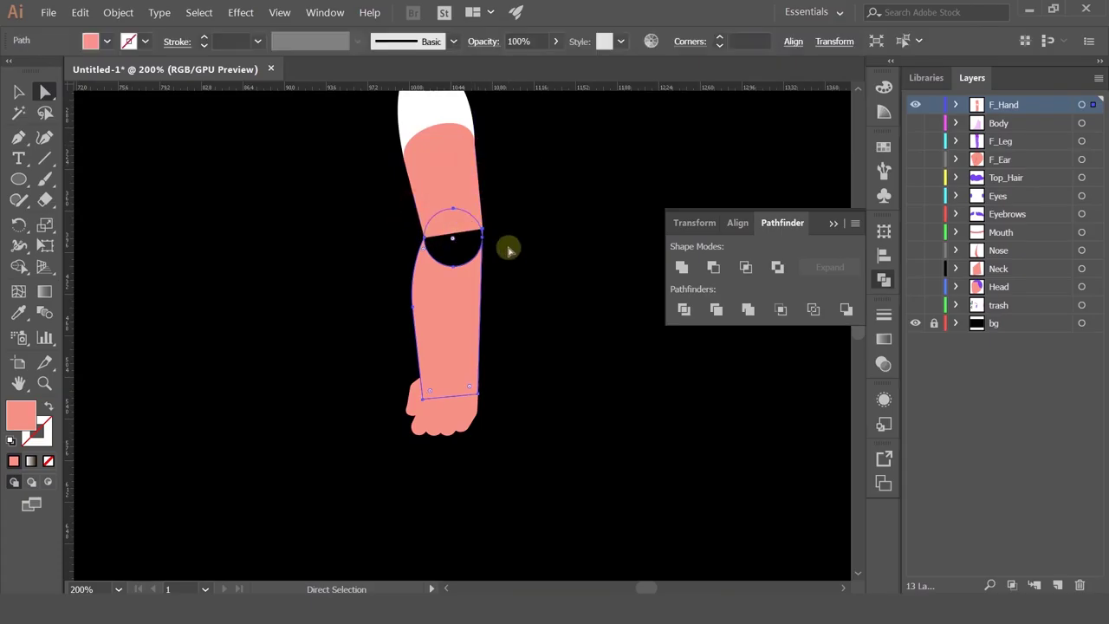
scroll(457, 214, up, 2)
click(451, 205)
key(Delete)
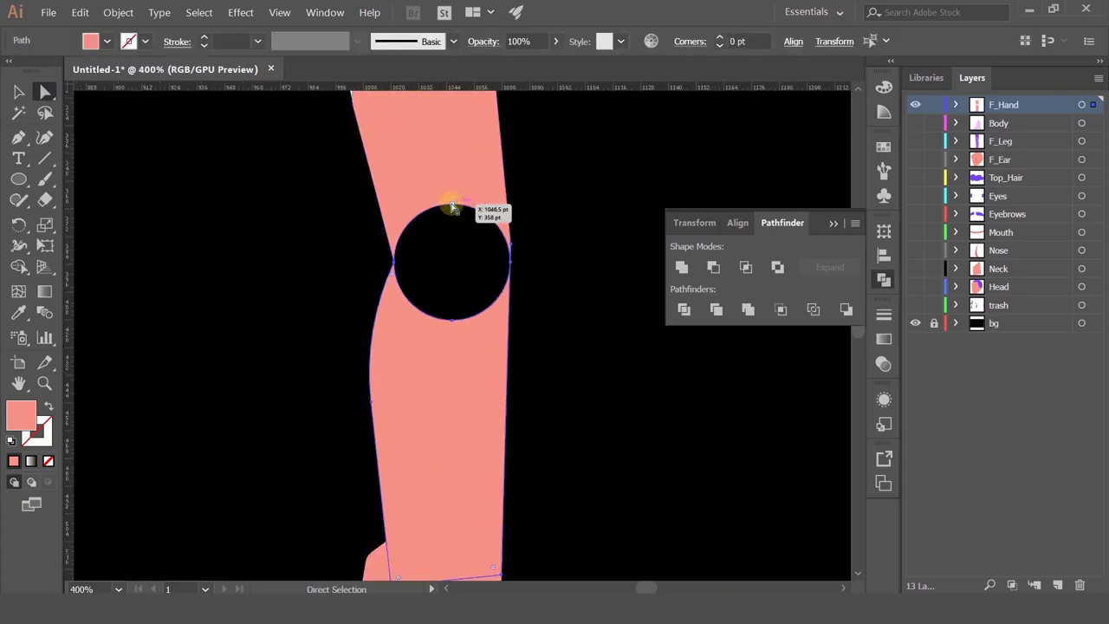
- Move the forearm piece sideways to check that it is separate from the upper arm, and undo the move
click(19, 91)
click(238, 300)
drag(409, 373, 462, 373)
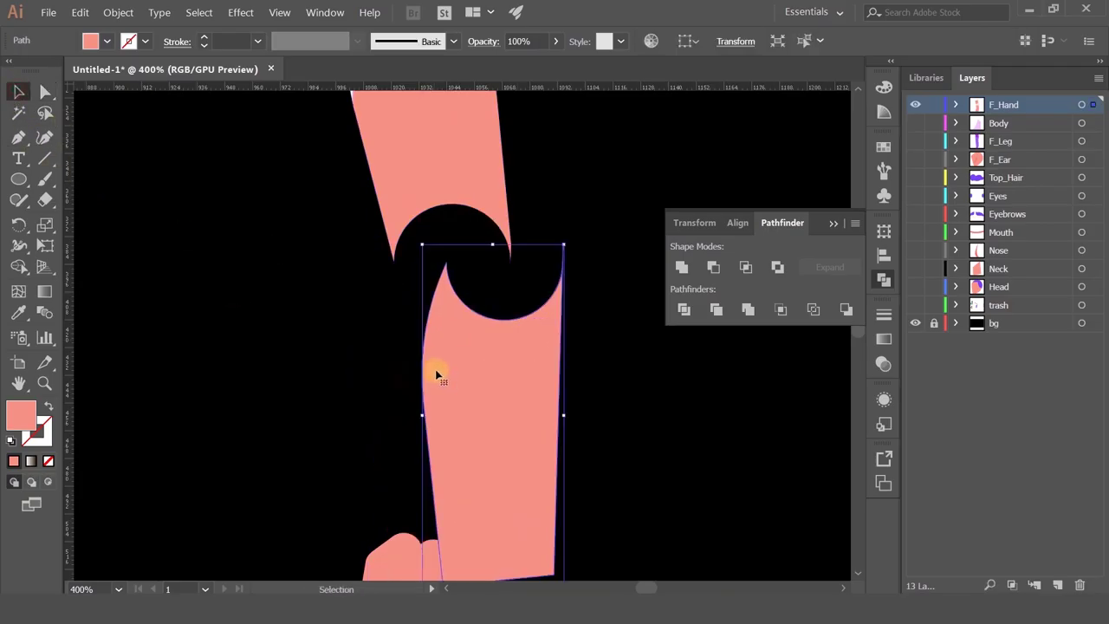
key(ctrl+z)
- Restore the elbow circle and delete the original uncut arm, keeping the separate upper-arm and forearm pieces
scroll(437, 372, down, 3)
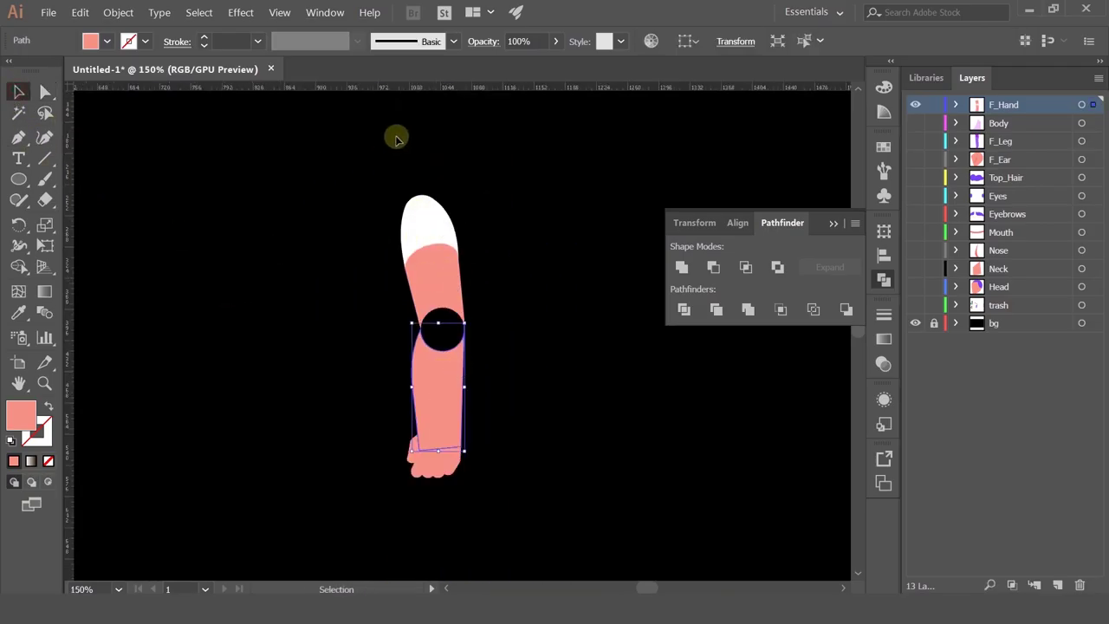
key(ctrl+a)
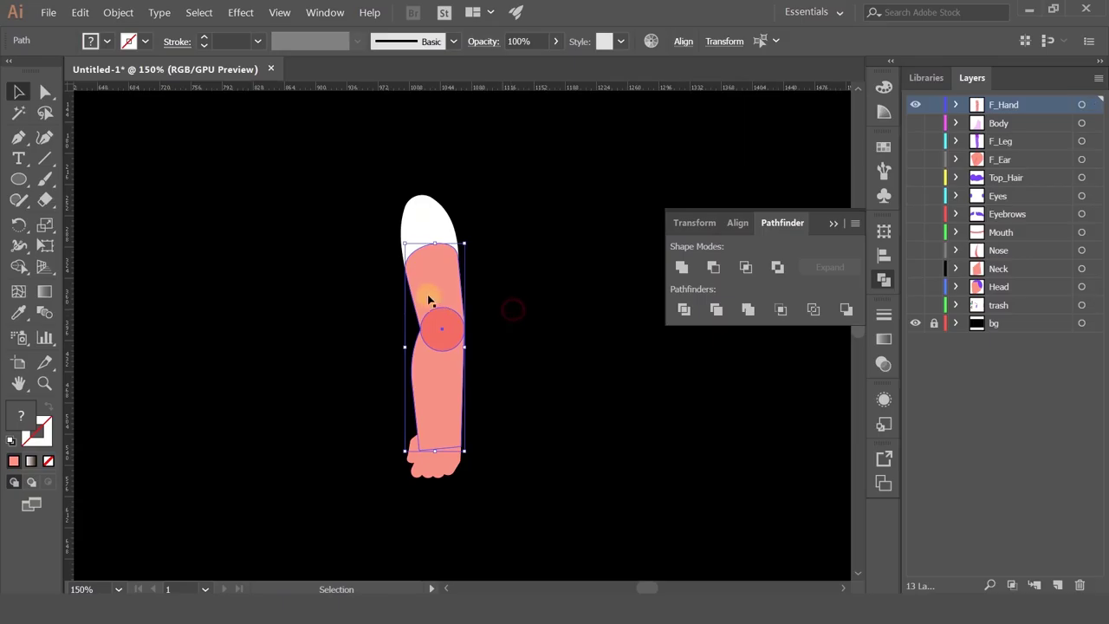
drag(428, 299, 267, 303)
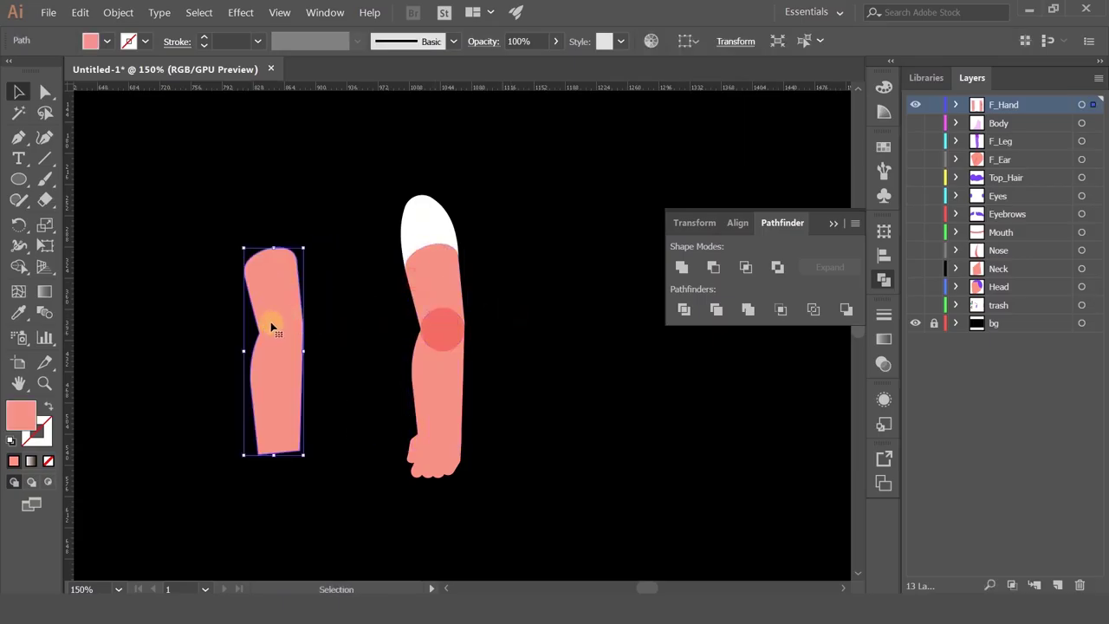
key(Delete)
- Match the elbow circle's fill to the arm's skin colour with the Eyedropper
click(442, 334)
click(18, 312)
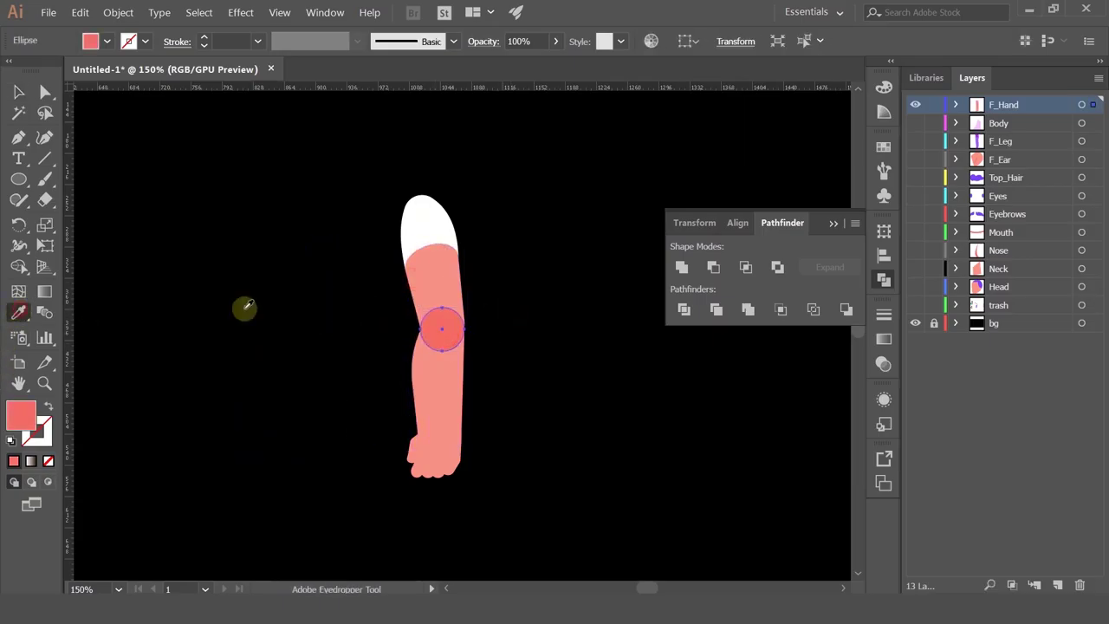
click(428, 274)
key(v)
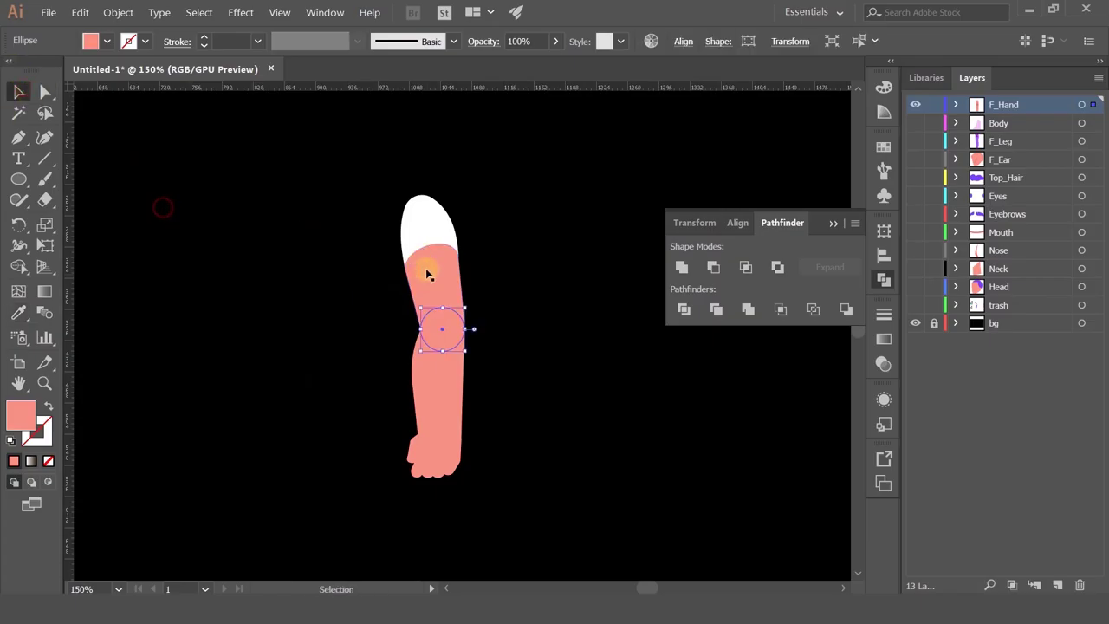
scroll(428, 273, up, 2)
click(441, 255)
key(ctrl)
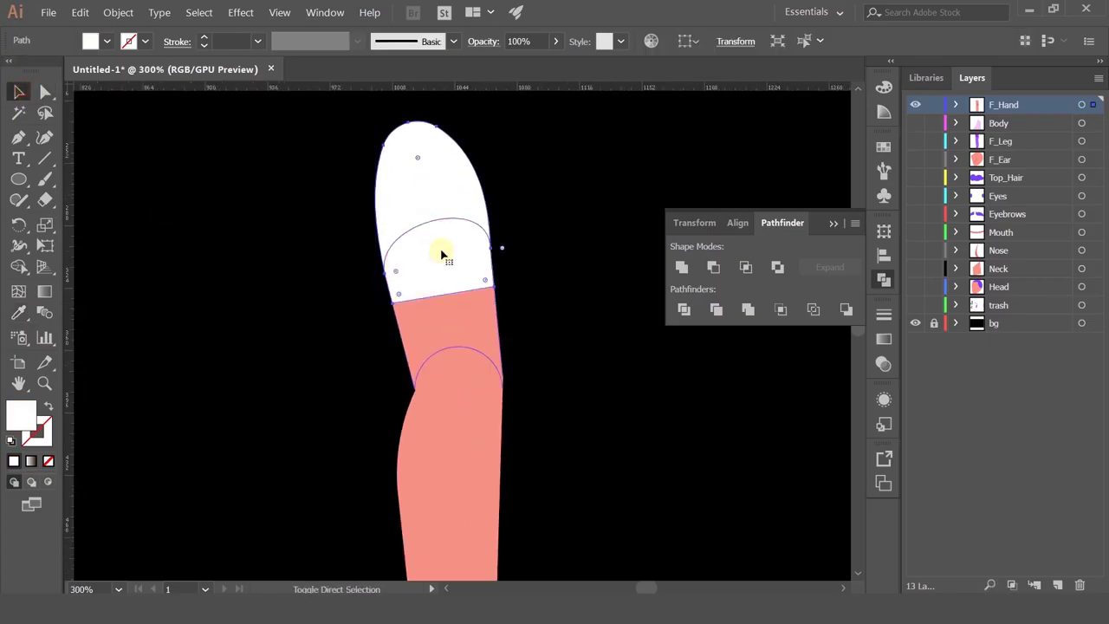
shift+click(451, 325)
click(498, 397)
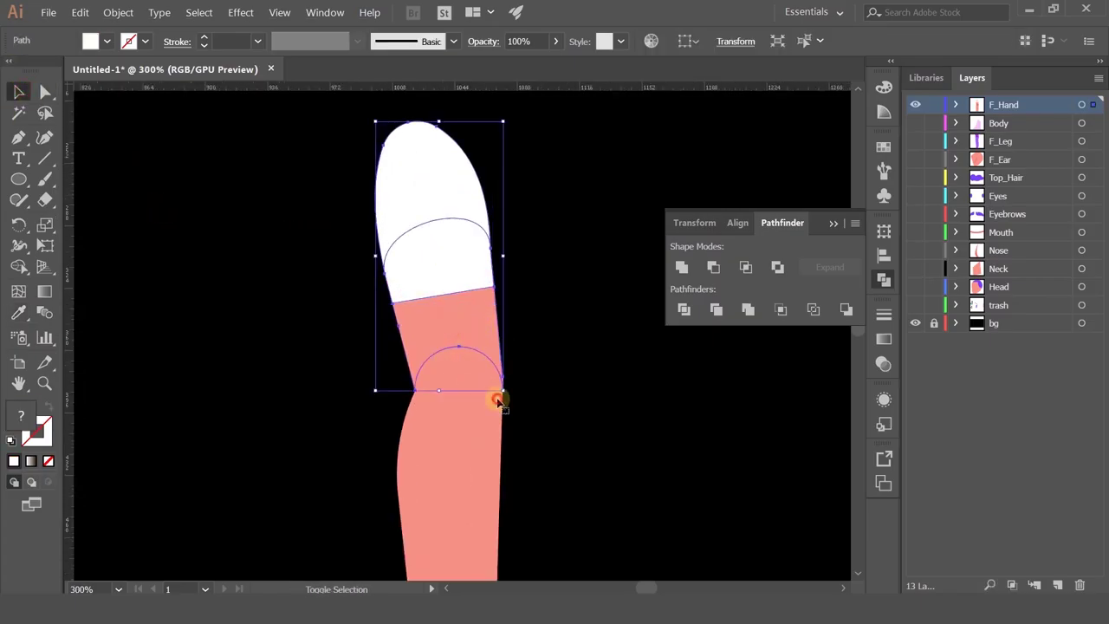
click(536, 390)
- Try pulling the upper arm's outer elbow anchor away from the circle, and undo the move
scroll(537, 390, up, 4)
click(374, 314)
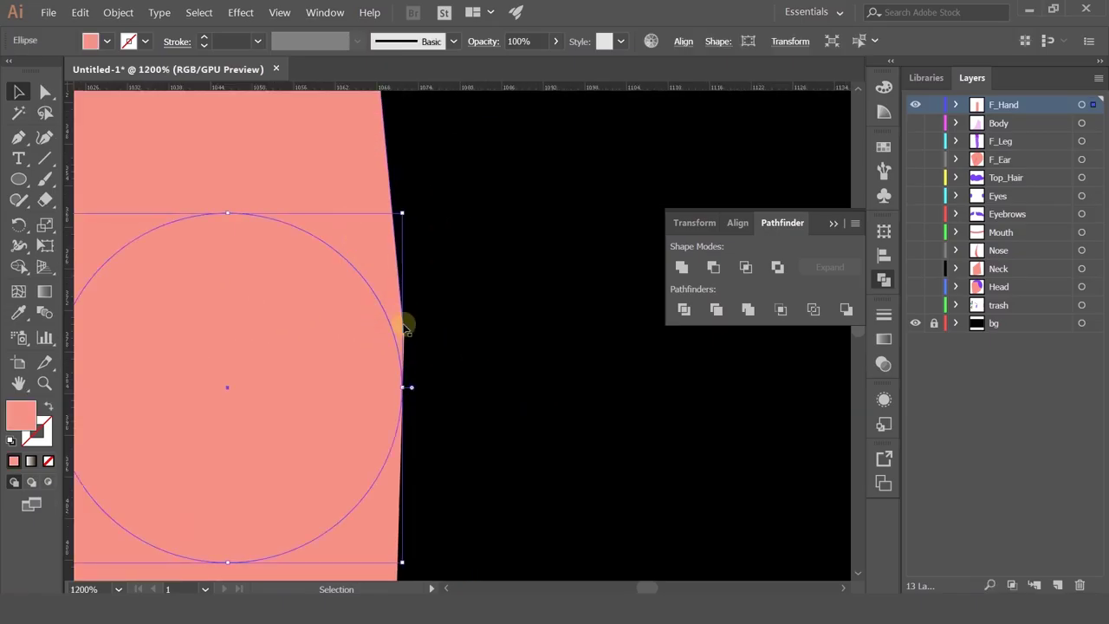
click(46, 94)
click(380, 218)
click(402, 335)
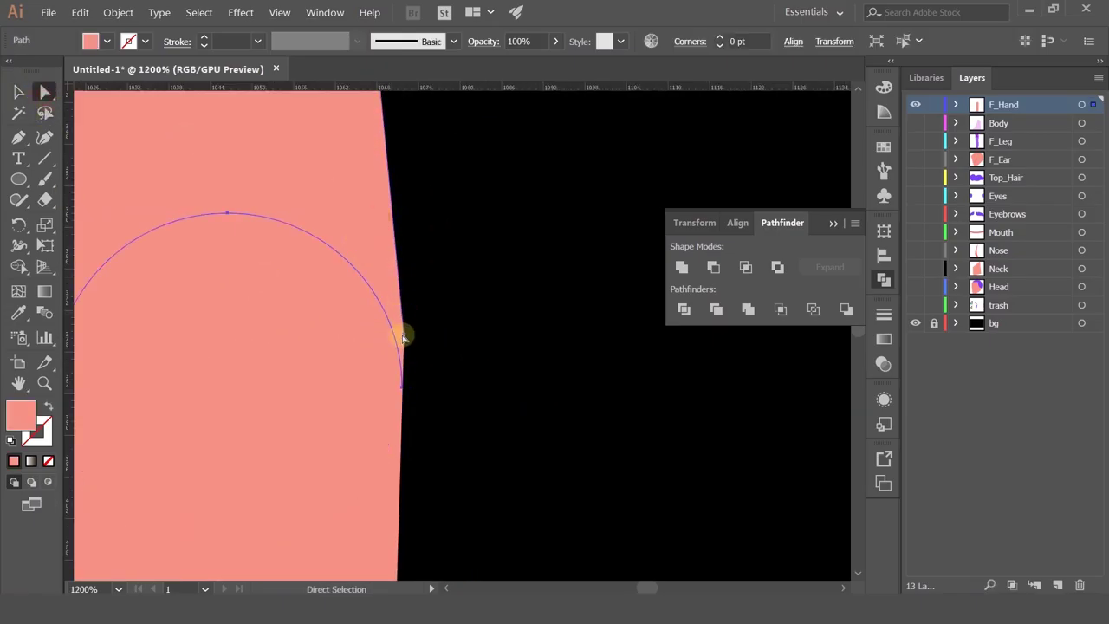
drag(405, 335, 452, 362)
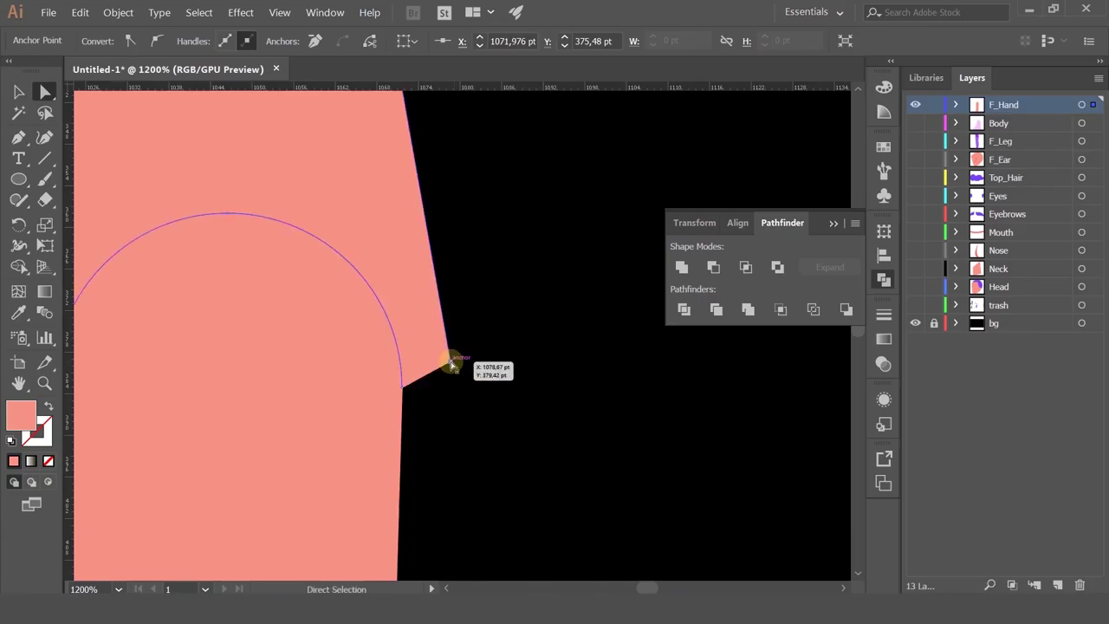
key(ctrl+z)
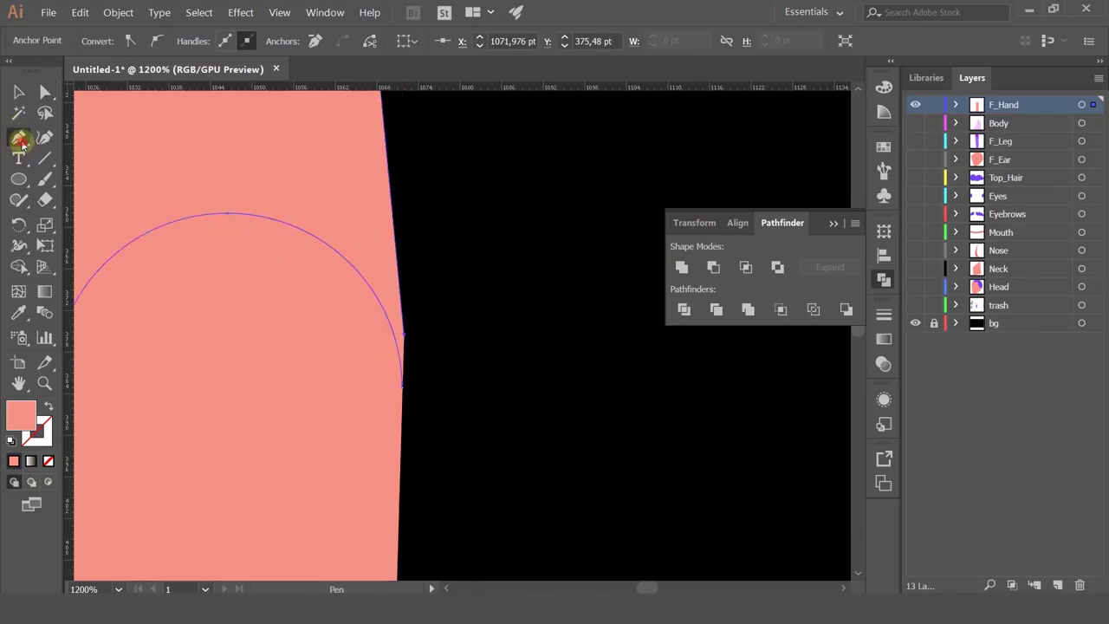
- Try the Pen tool on the outer elbow anchors beside the circle
drag(18, 140, 60, 137)
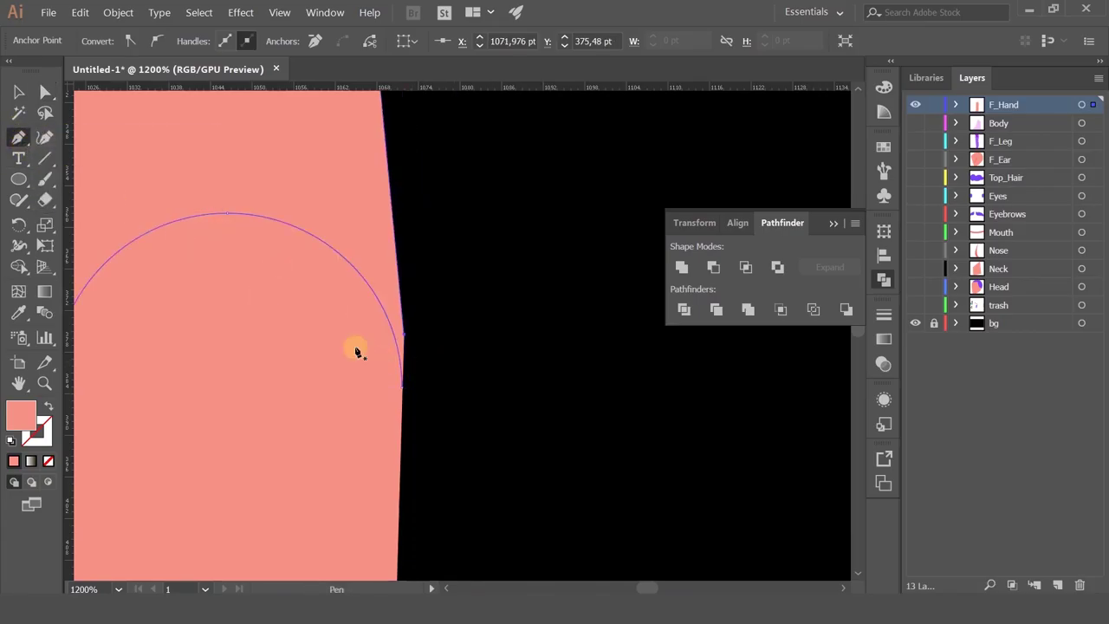
click(404, 333)
click(403, 390)
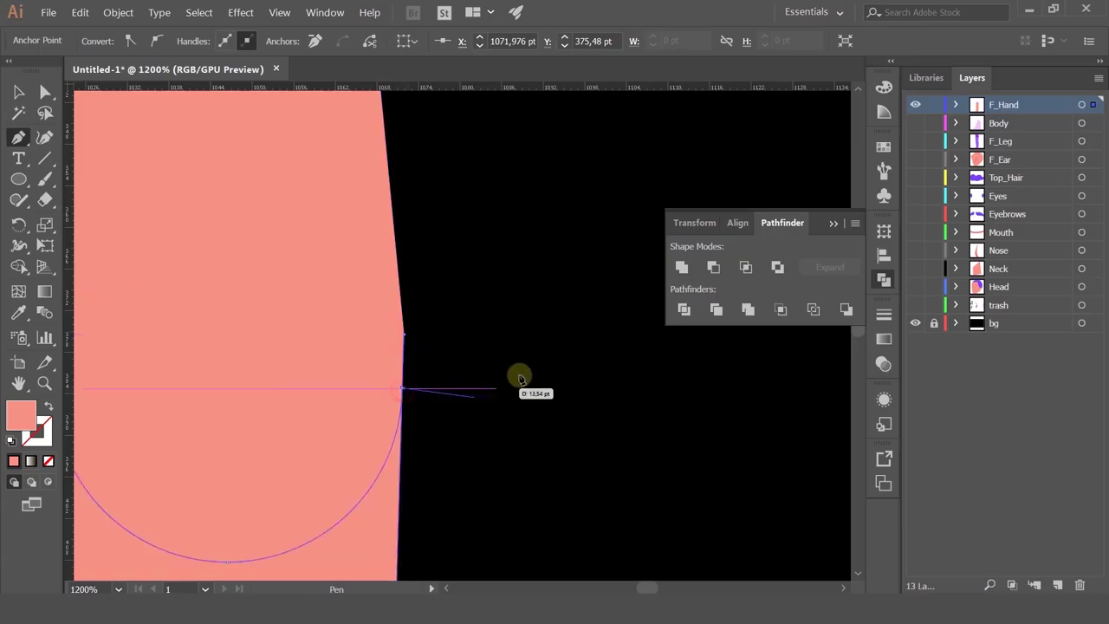
click(18, 92)
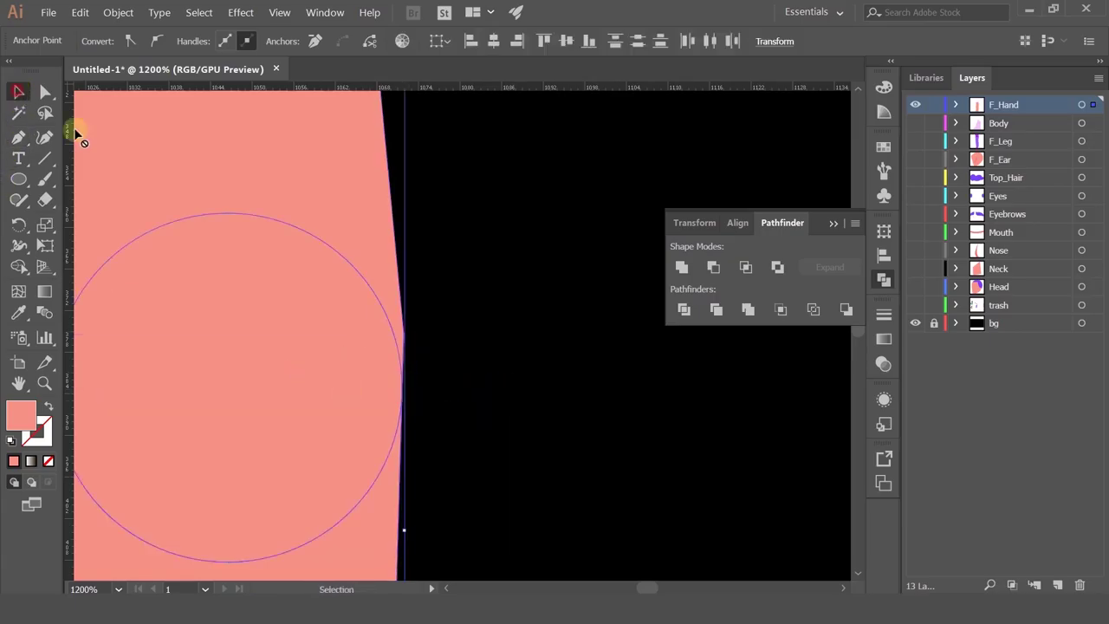
- Move the upper-arm piece aside to check its elbow cut, and undo the move
scroll(450, 301, down, 3)
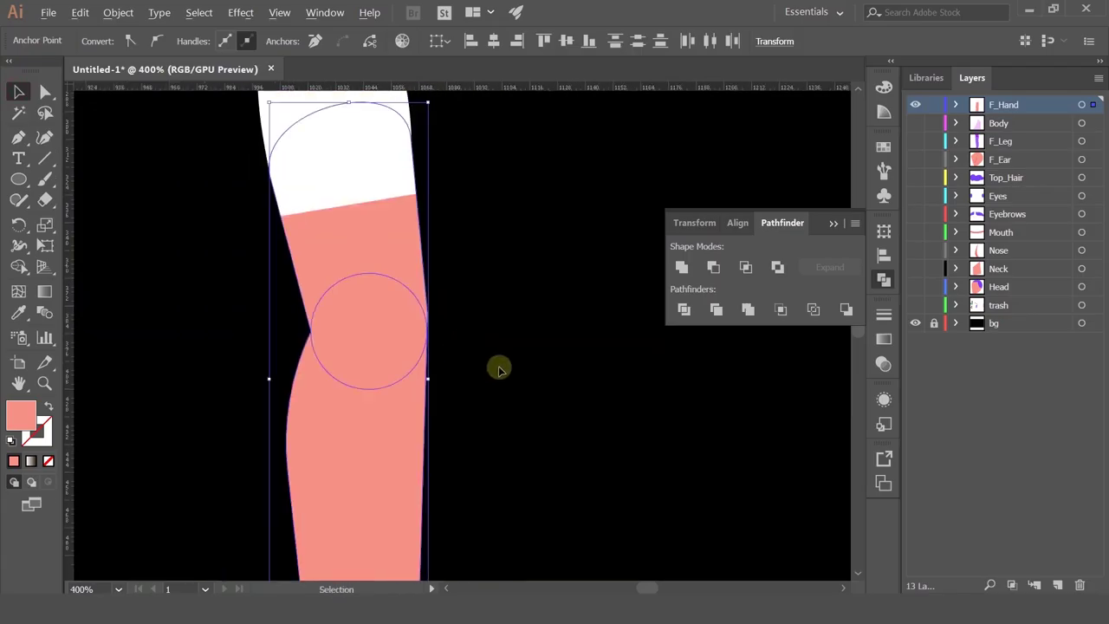
click(500, 368)
drag(402, 258, 473, 217)
key(ctrl+z)
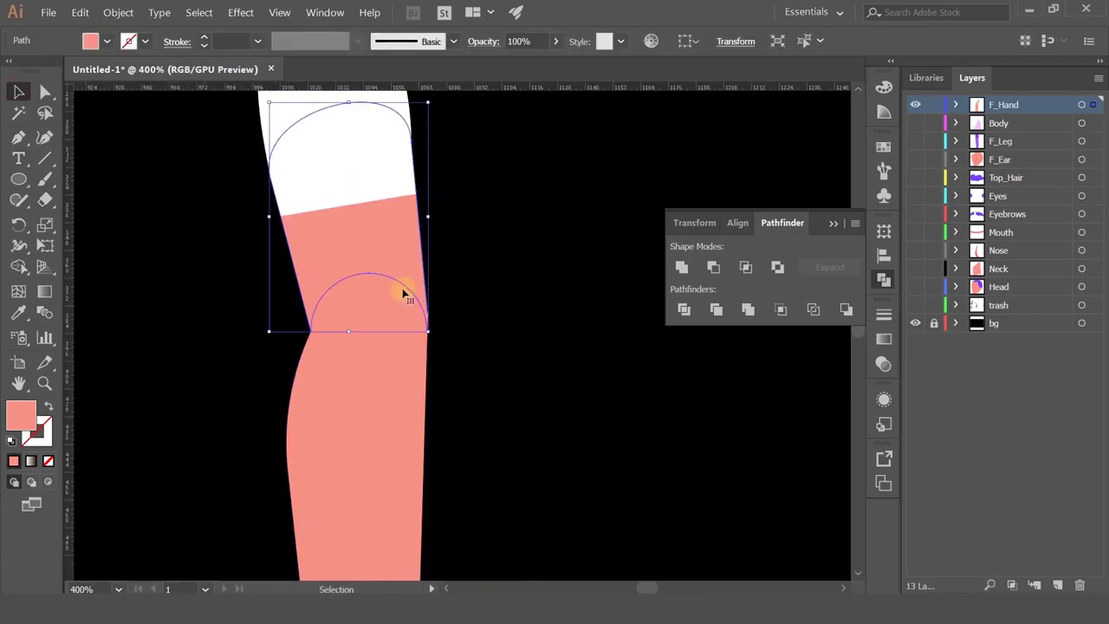
- Move the upper arm's outer elbow anchor slightly down and inward so the edge follows the elbow circle
drag(501, 249, 529, 275)
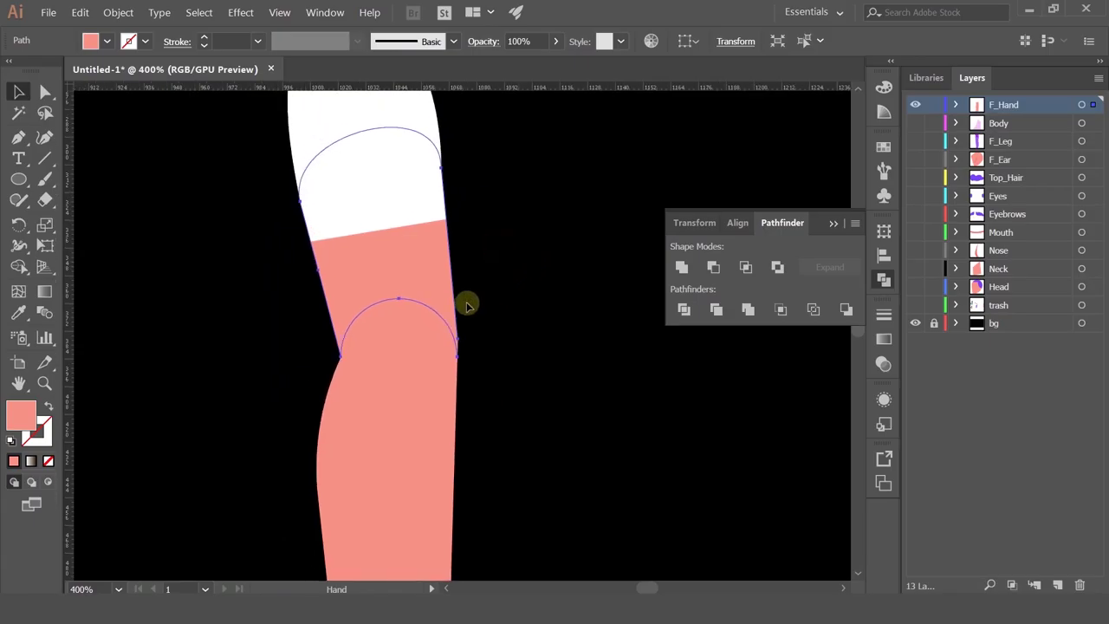
scroll(449, 350, up, 4)
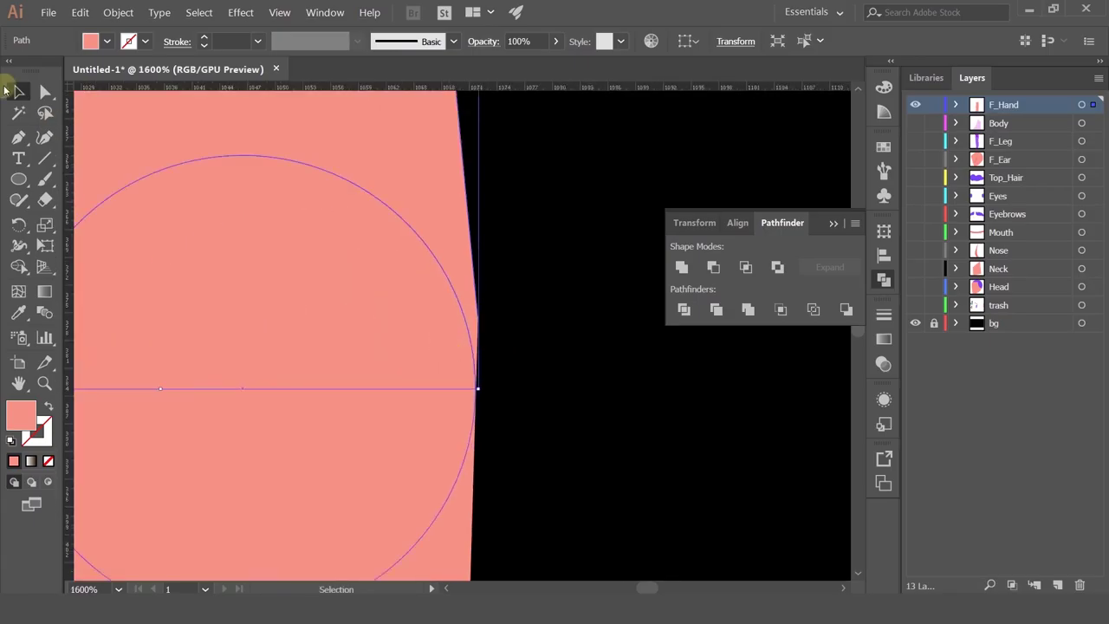
click(45, 91)
drag(478, 323, 471, 359)
click(528, 359)
scroll(528, 358, down, 3)
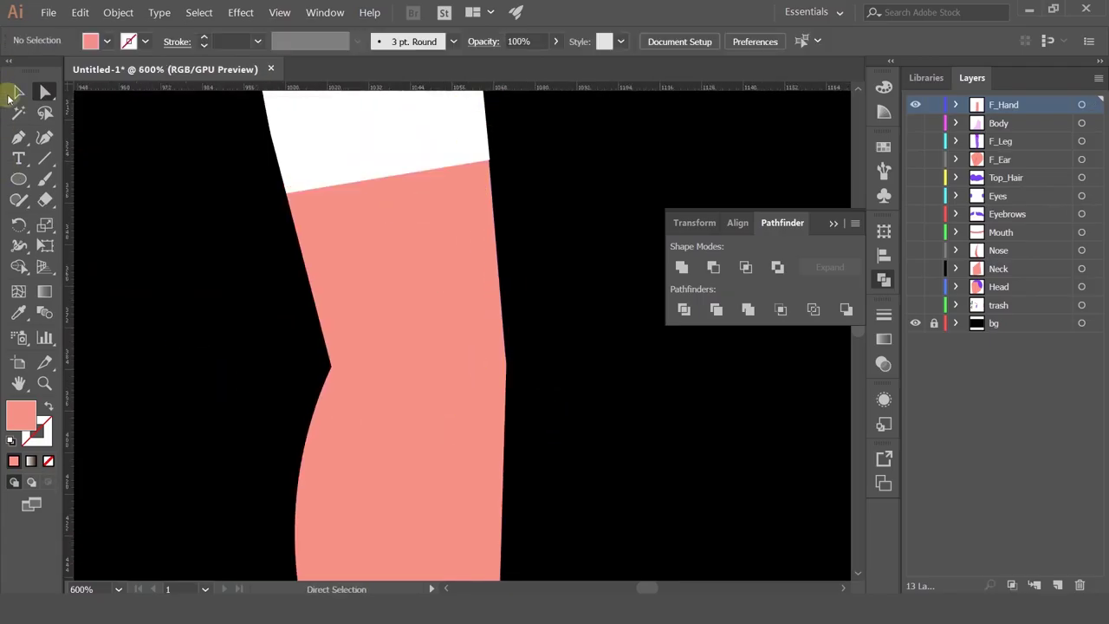
- Copy the sleeve, upper arm and elbow circle in place onto a new layer
click(18, 92)
scroll(214, 288, down, 4)
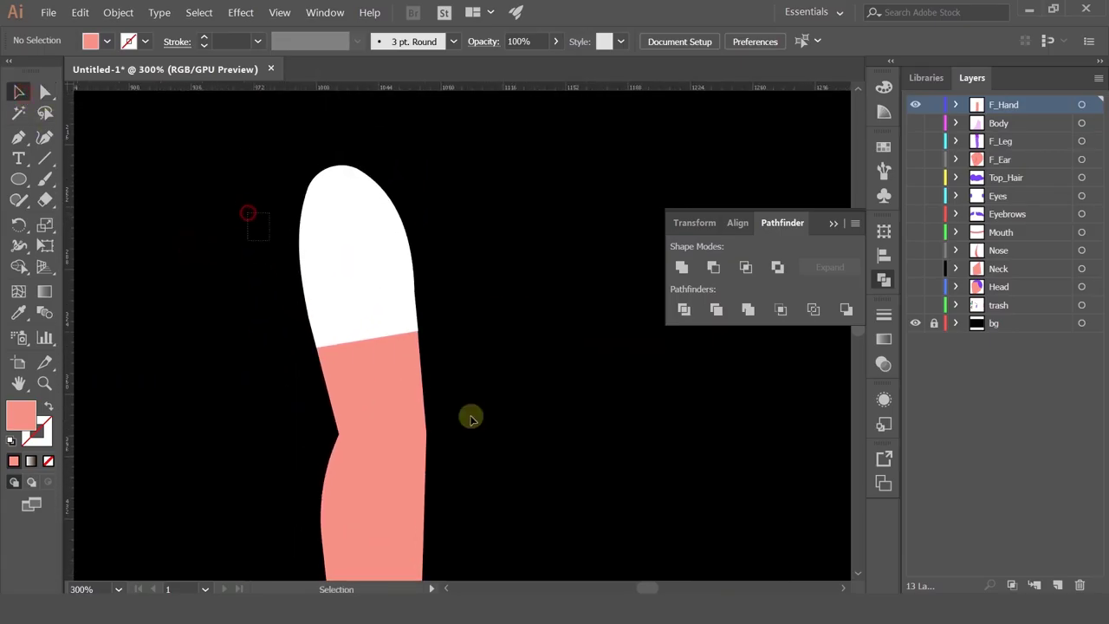
drag(470, 418, 485, 421)
click(266, 253)
drag(248, 202, 458, 357)
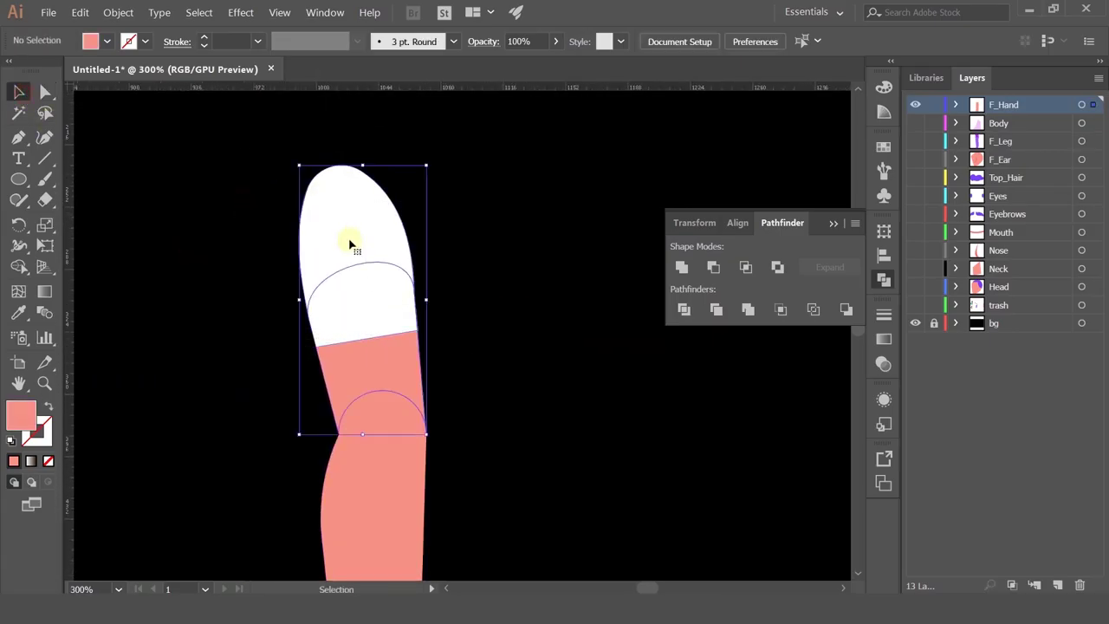
shift+click(381, 415)
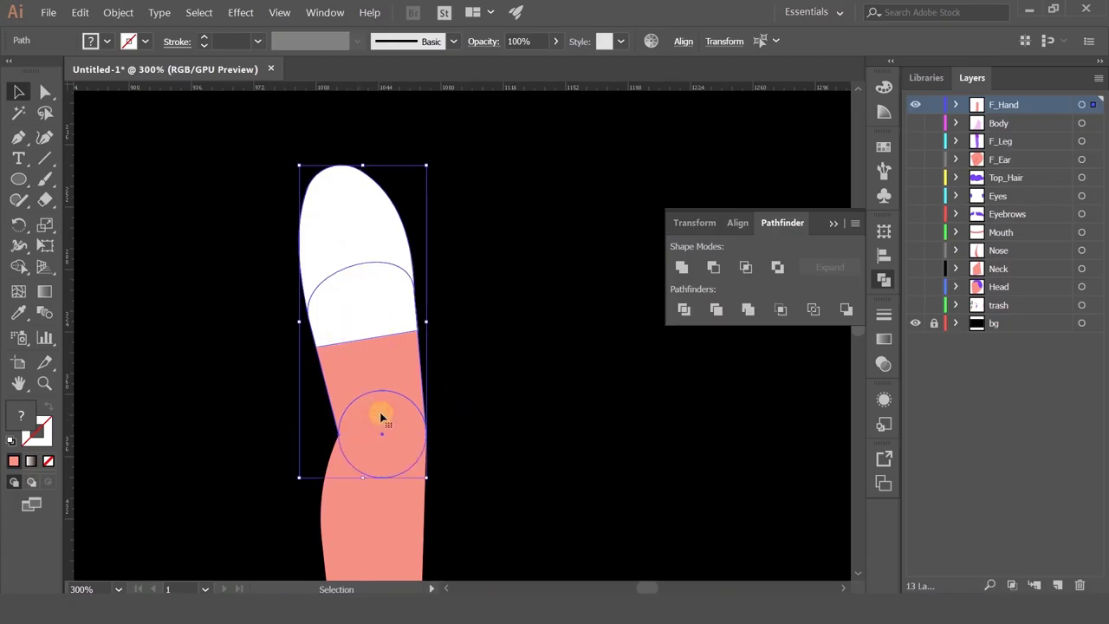
key(a)
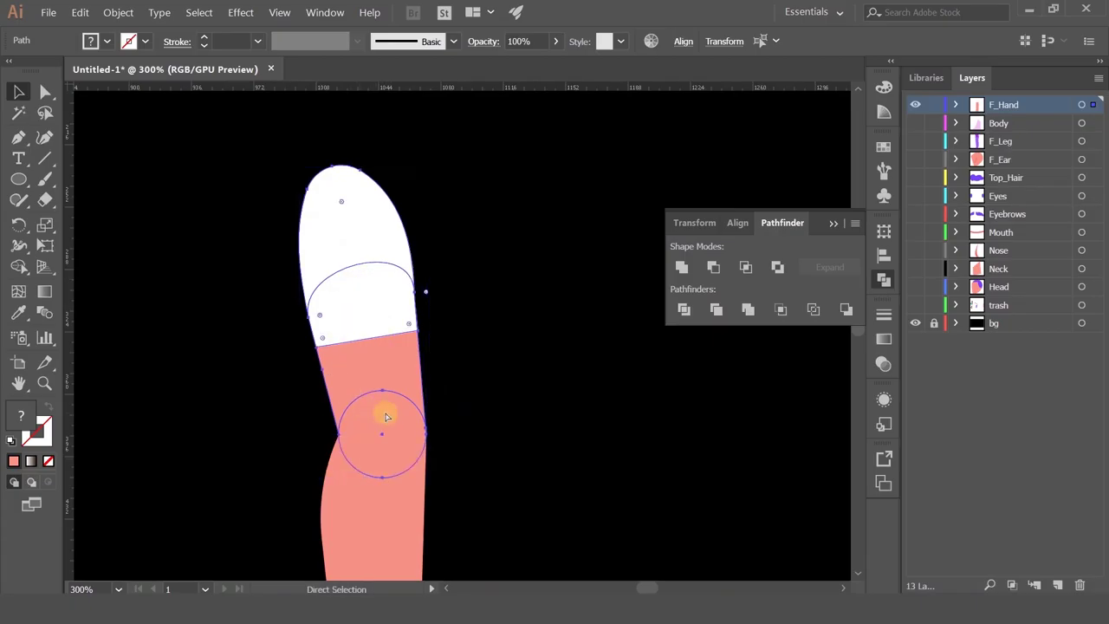
click(1055, 586)
drag(1083, 105, 1084, 105)
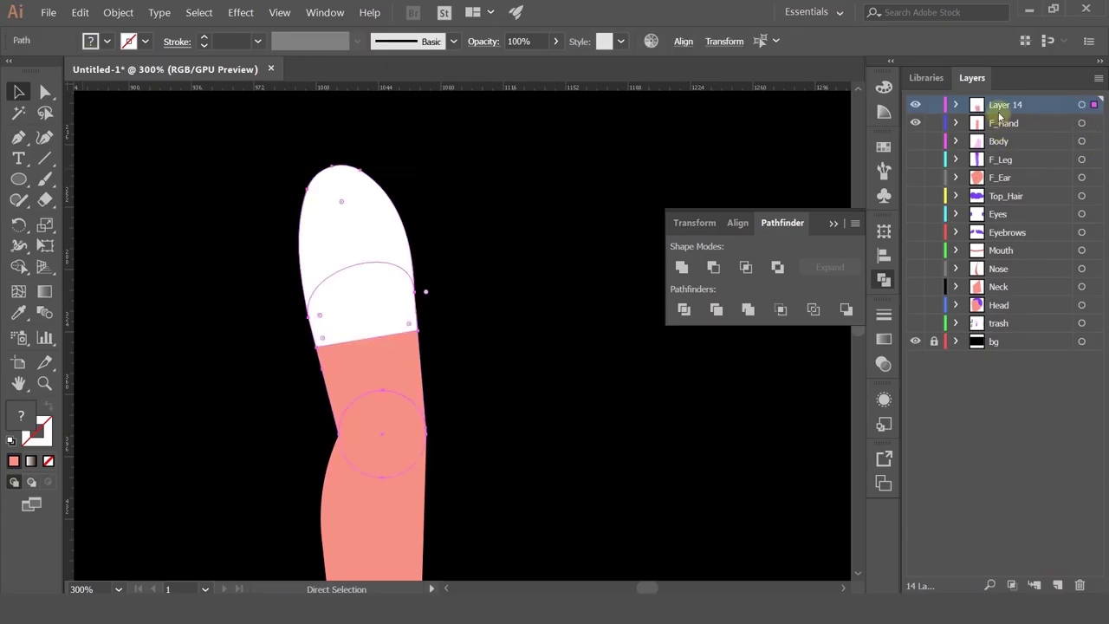
- Name the new layer F_Arm and hide it
double_click(999, 105)
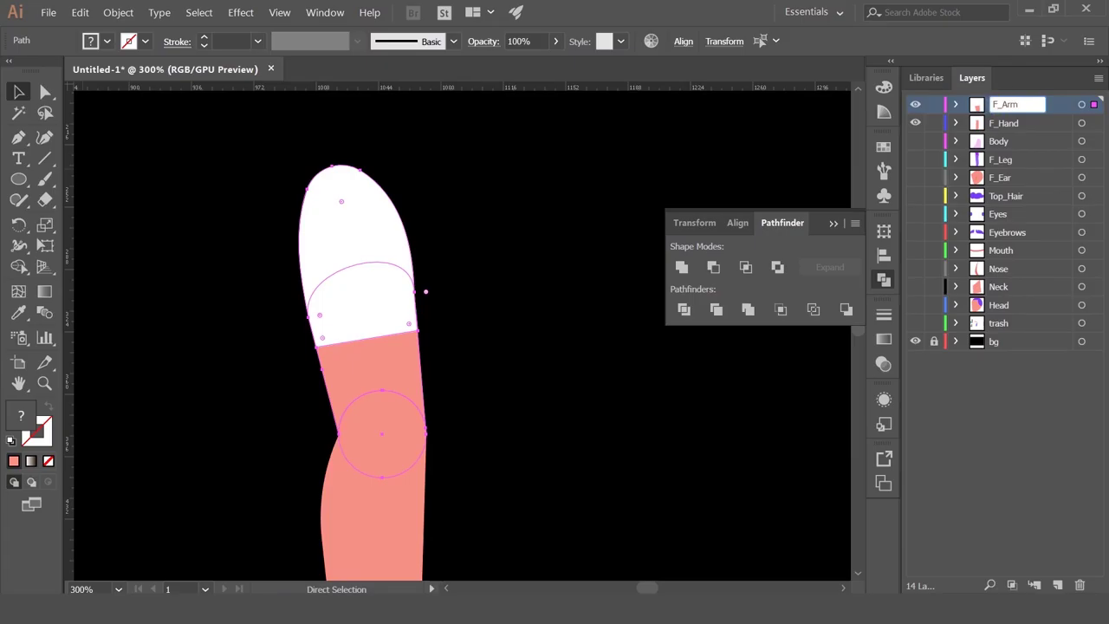
key(Return)
key(v)
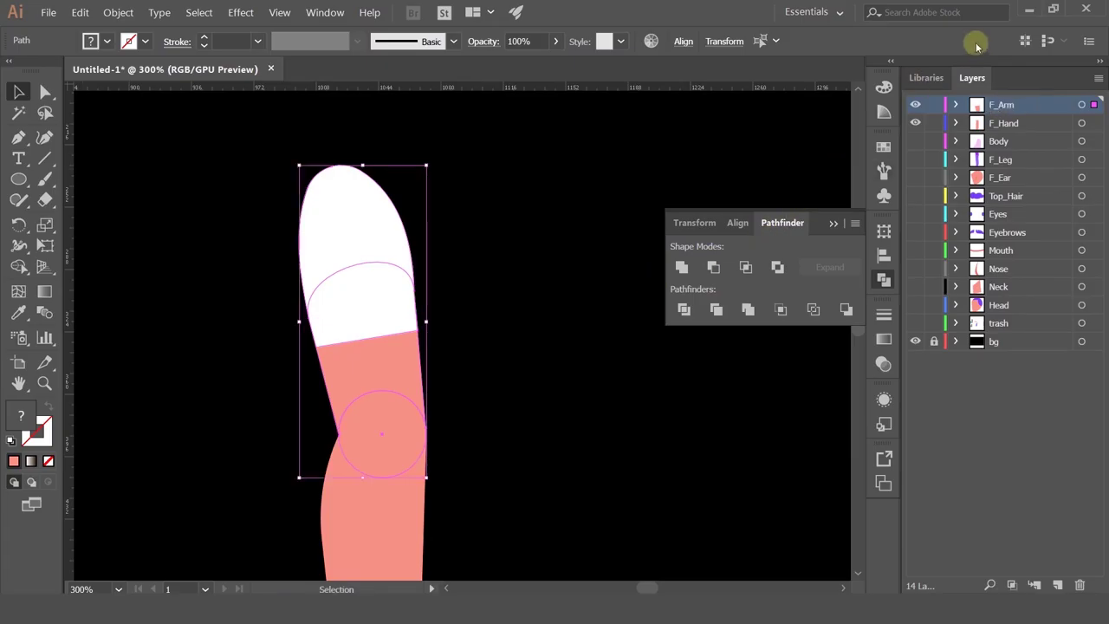
click(915, 104)
click(501, 371)
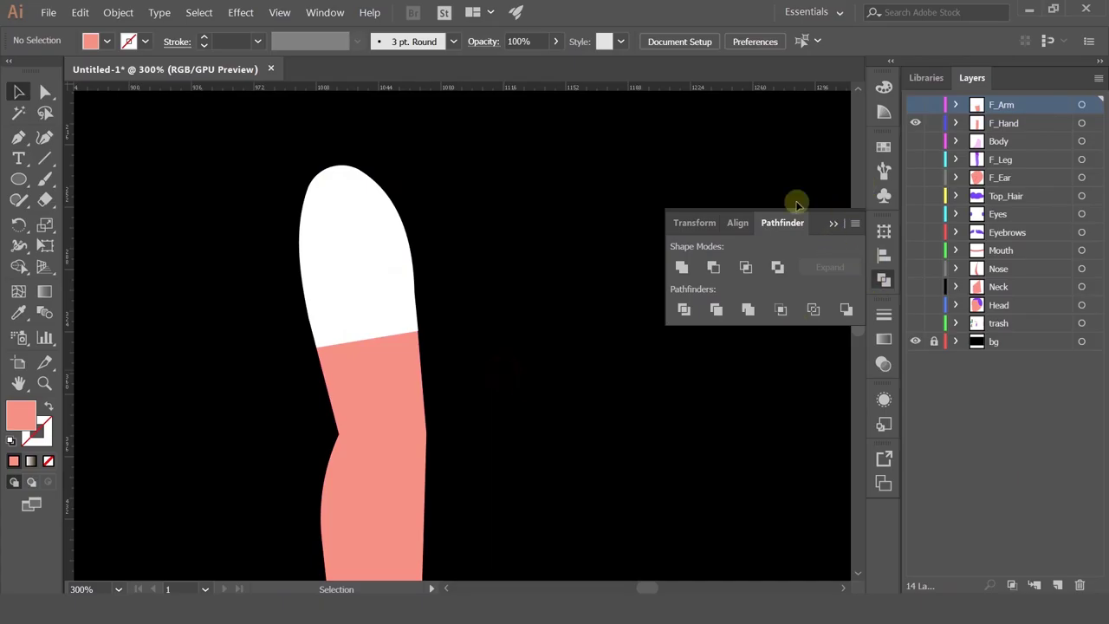
- Copy the elbow circle and forearm from F_Hand in place onto a new layer
drag(551, 367, 551, 164)
click(382, 234)
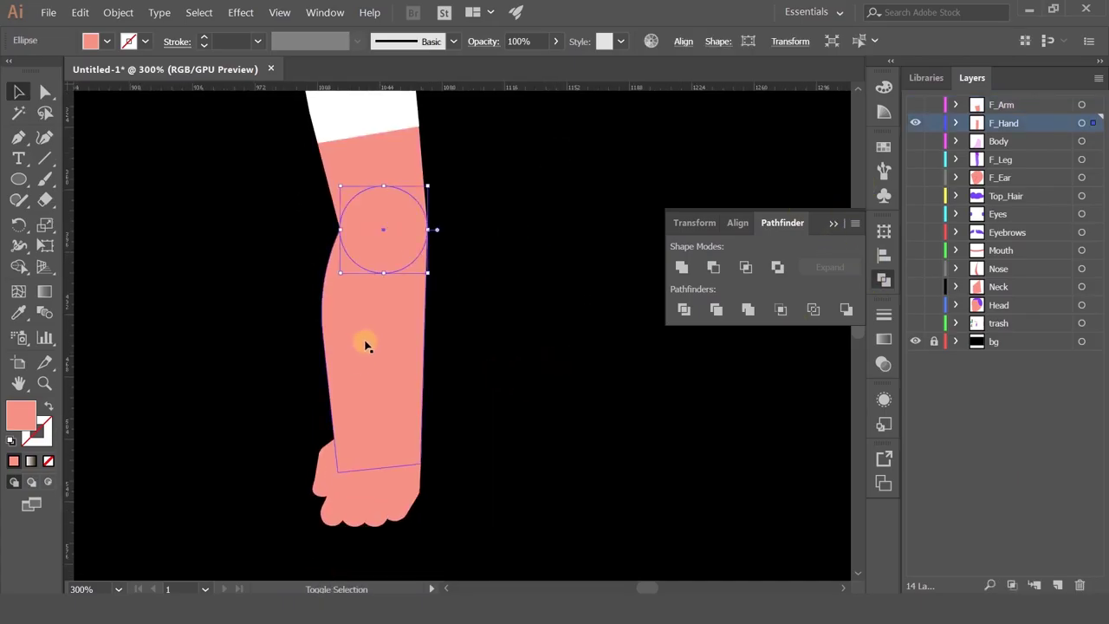
shift+click(368, 371)
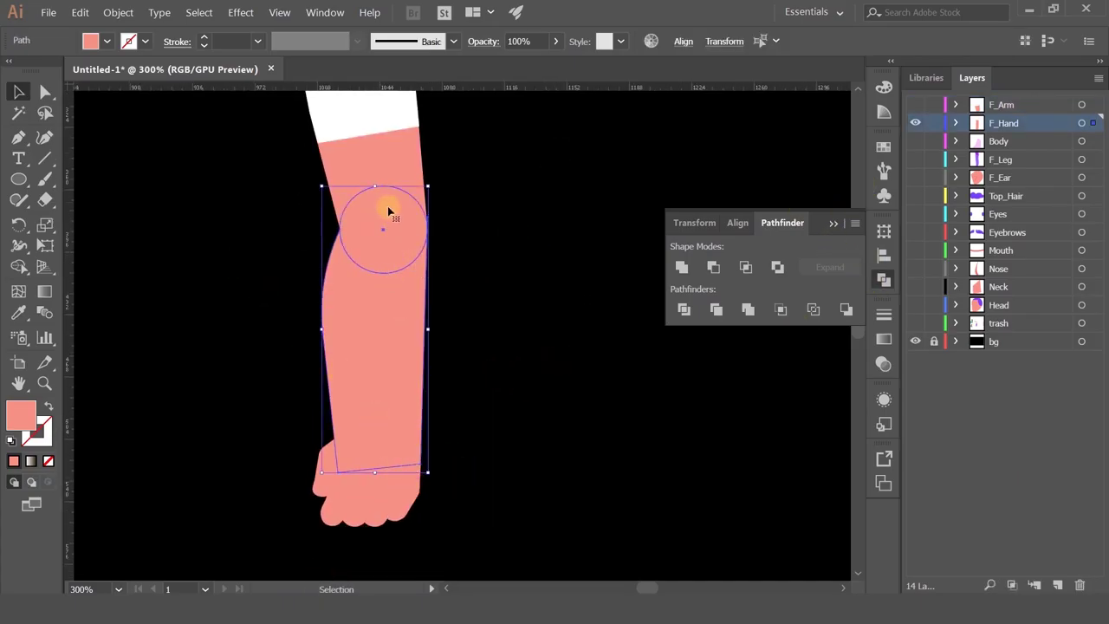
key(a)
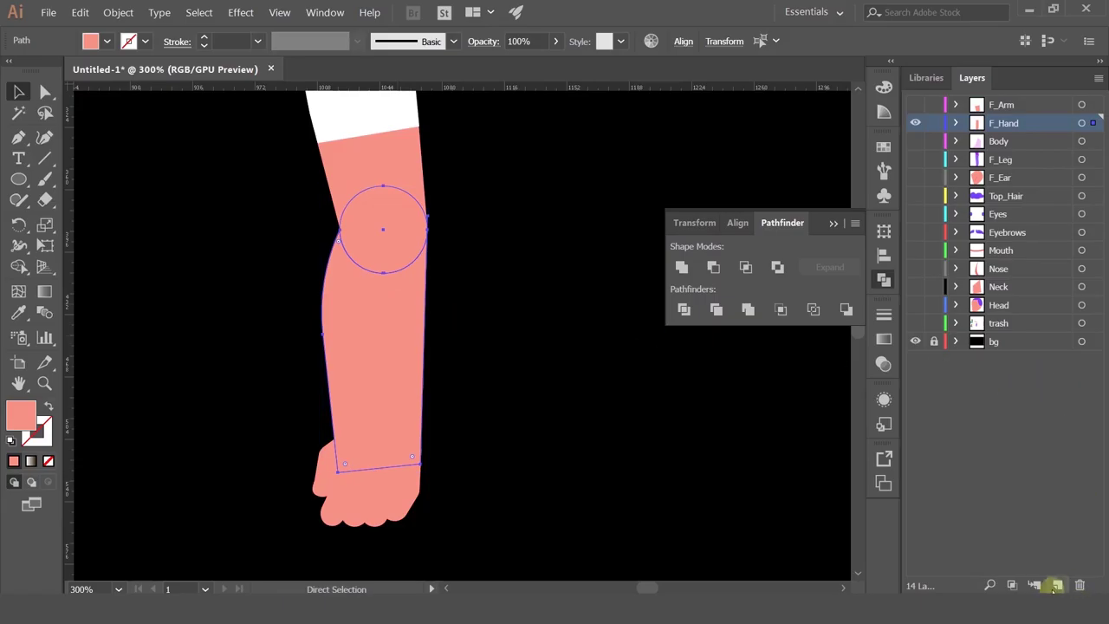
click(1057, 586)
click(1080, 126)
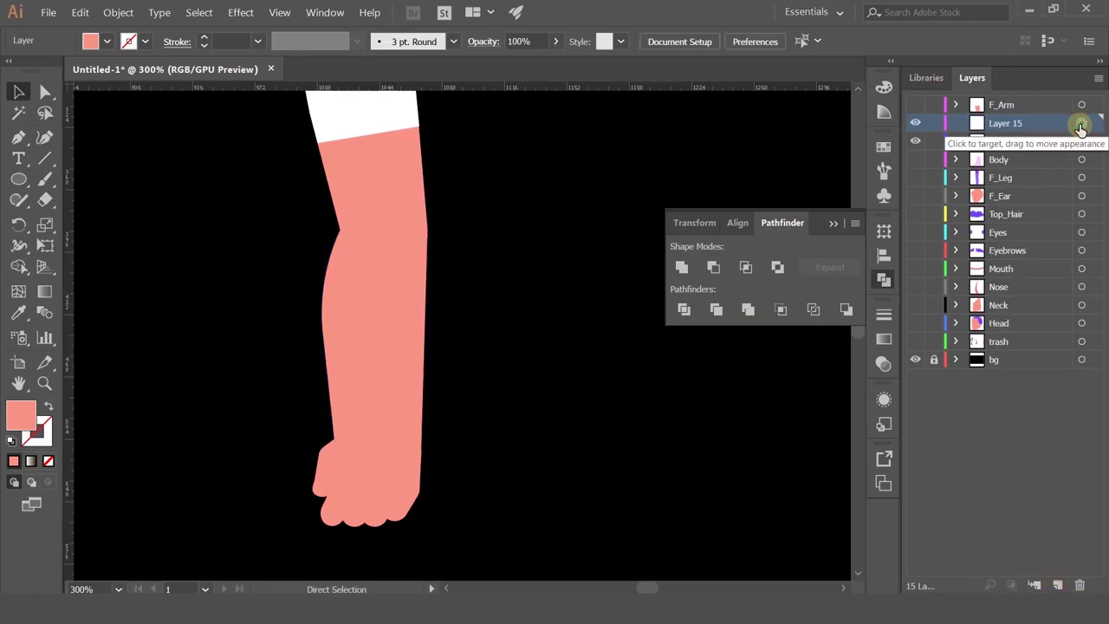
key(ctrl+f)
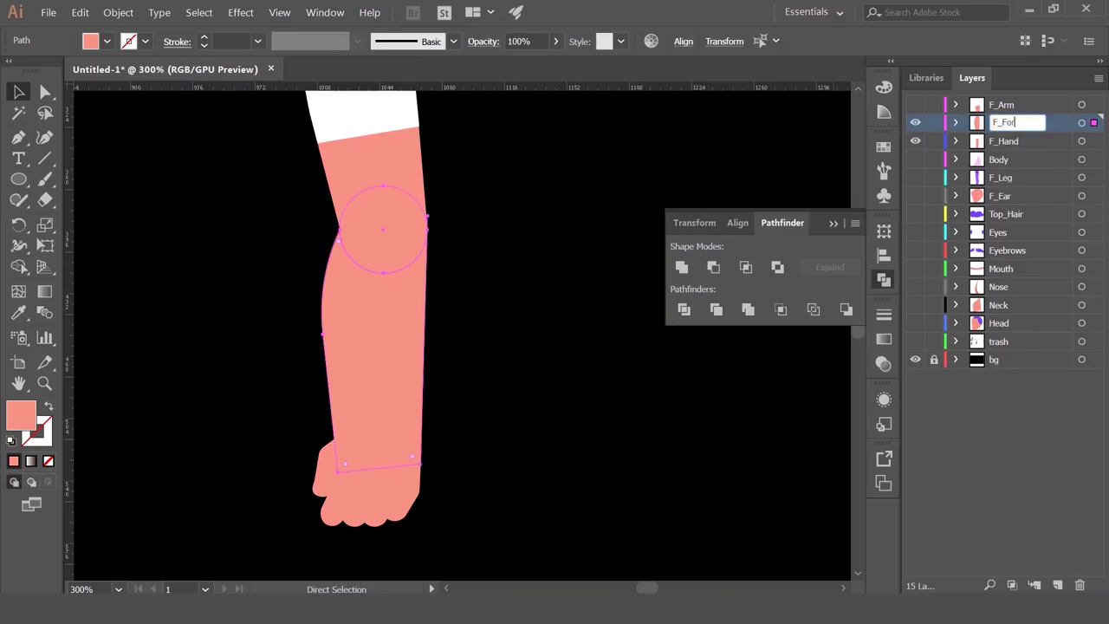
- Name the forearm copy's layer F_Forearm and hide it
text(m)
click(1005, 124)
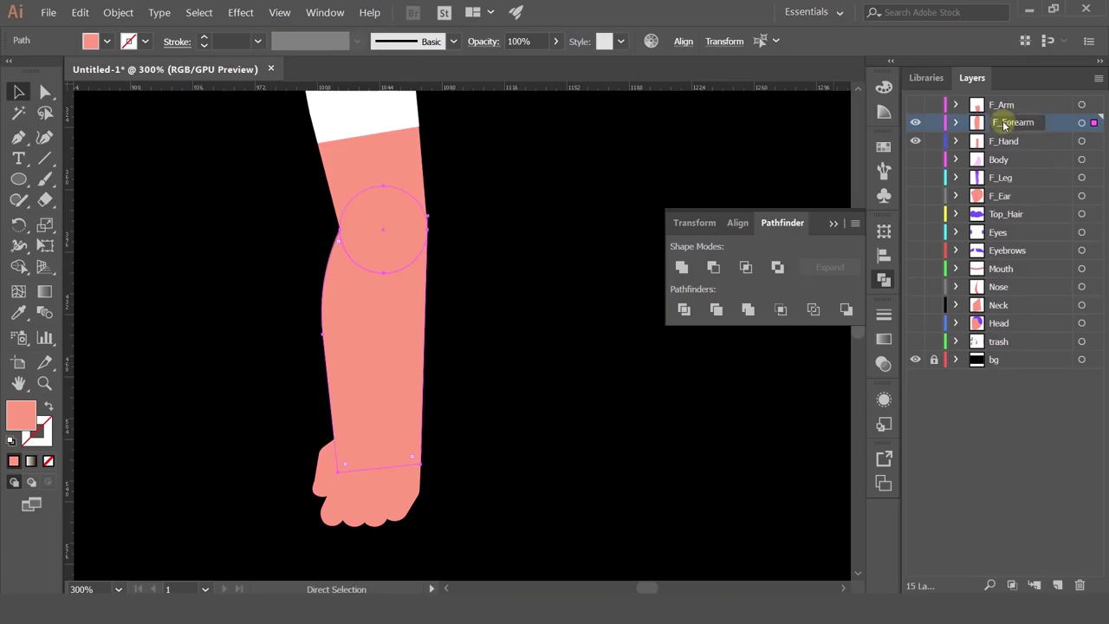
click(918, 126)
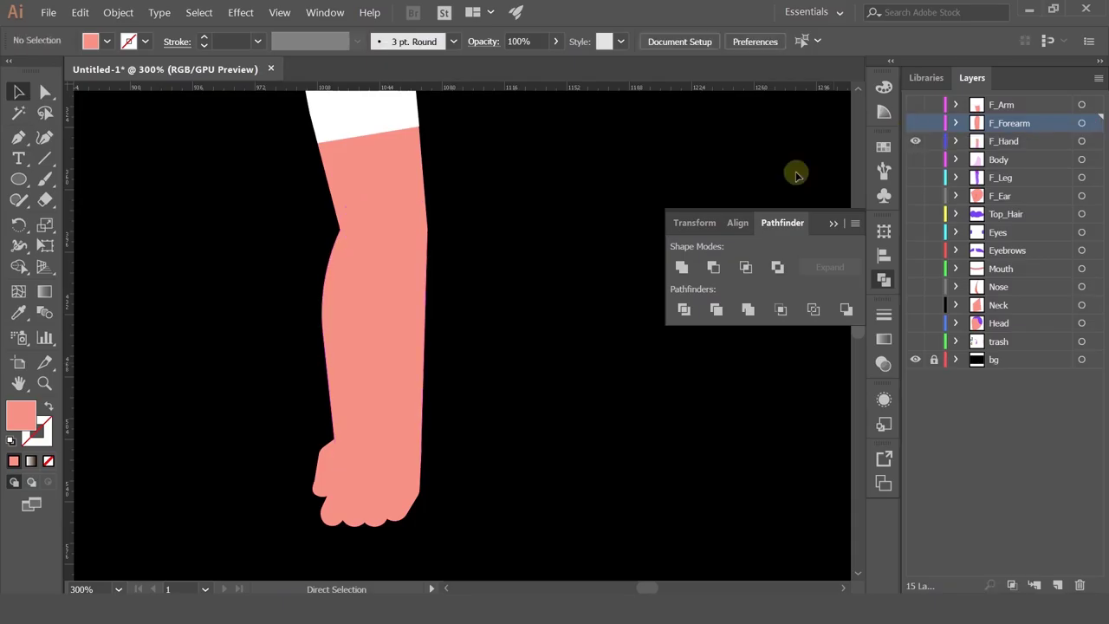
- Copy the palm and finger shapes from F_Hand in place onto a new layer
drag(534, 329, 564, 223)
click(373, 396)
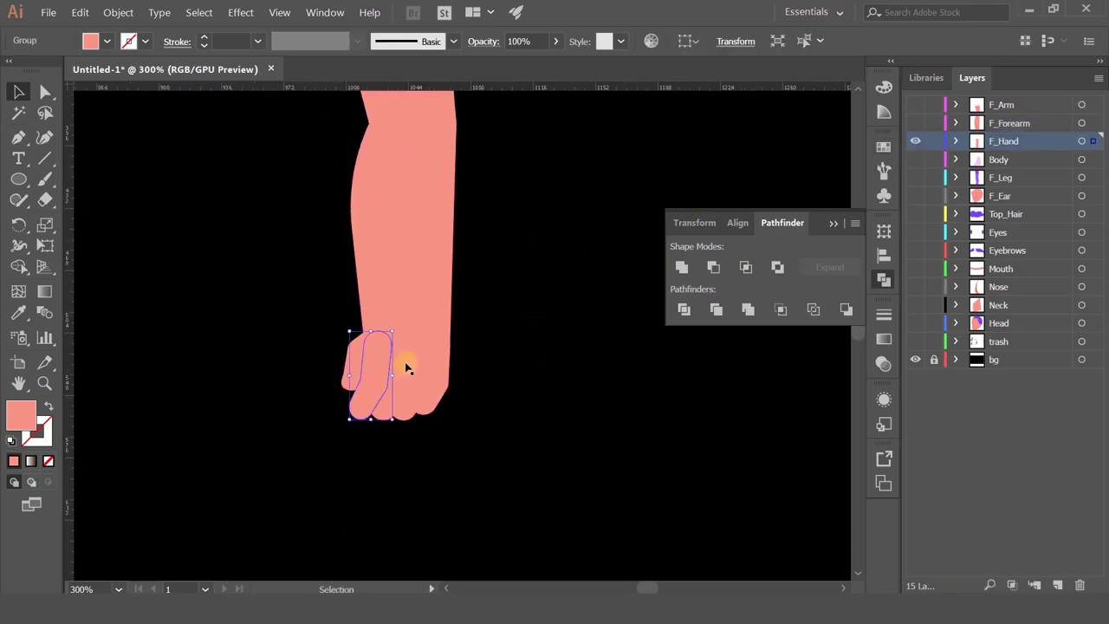
drag(322, 315, 534, 451)
shift+click(398, 267)
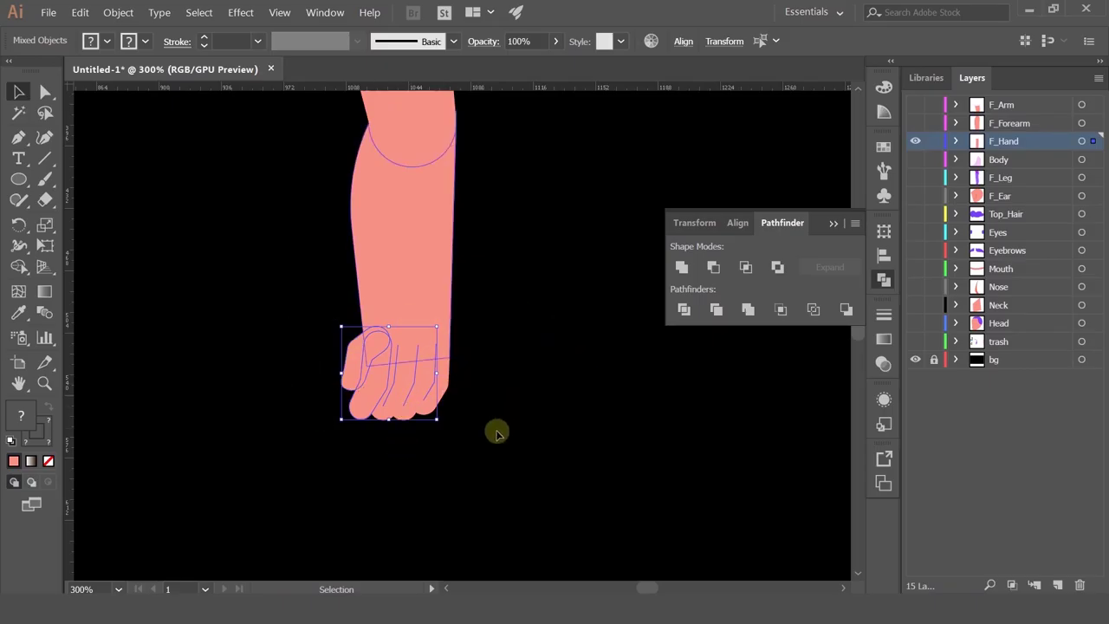
key(a)
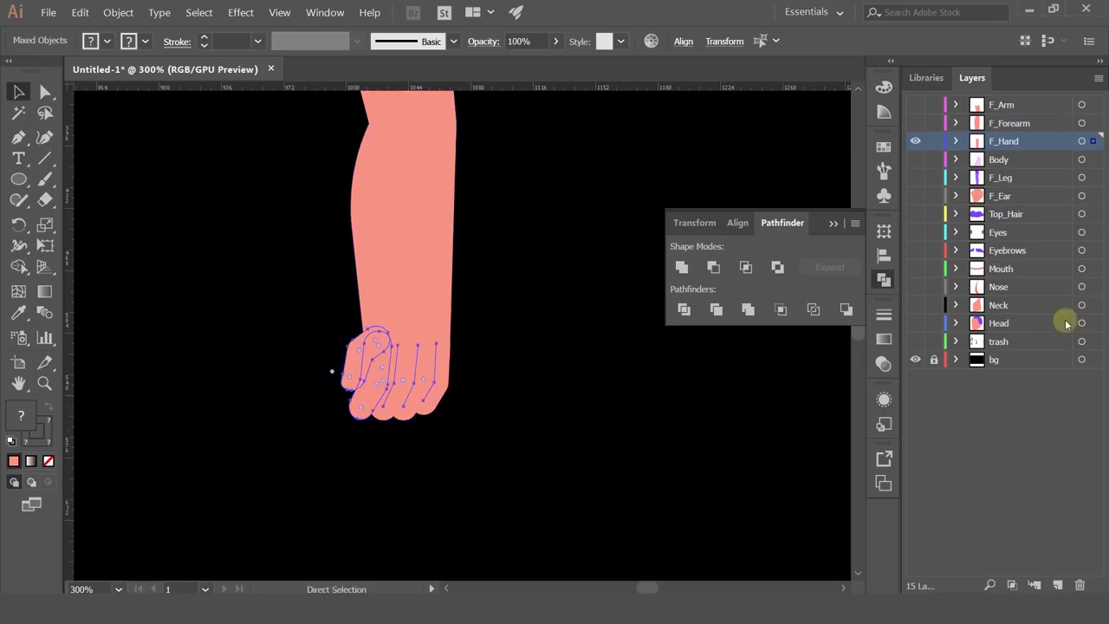
click(1057, 586)
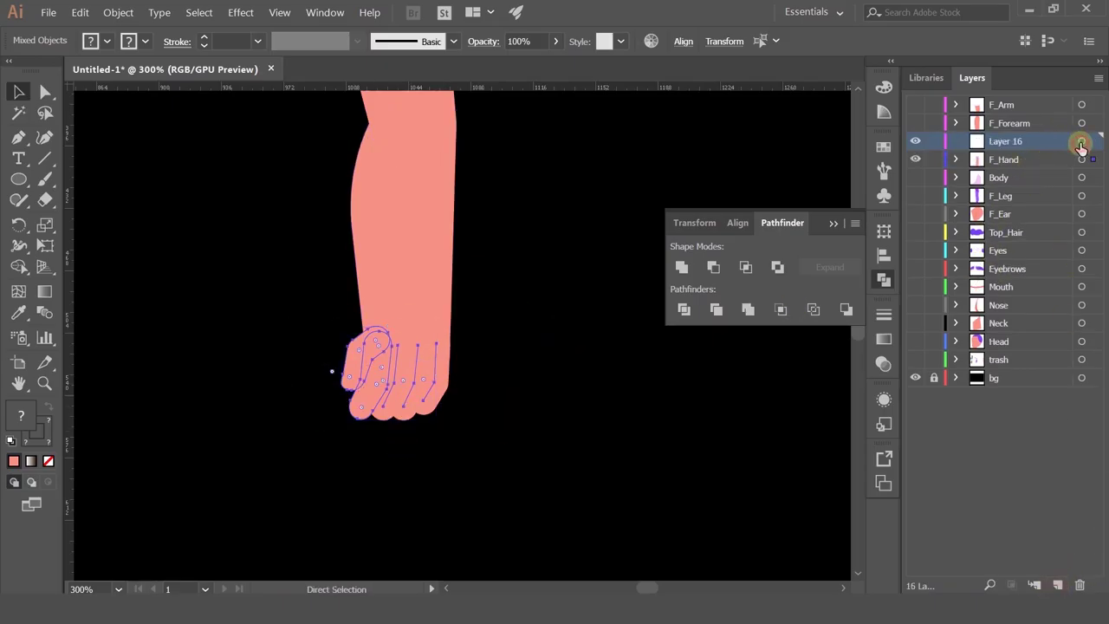
drag(1081, 145, 1079, 142)
- Name the new hand layer F_Palm
double_click(1004, 141)
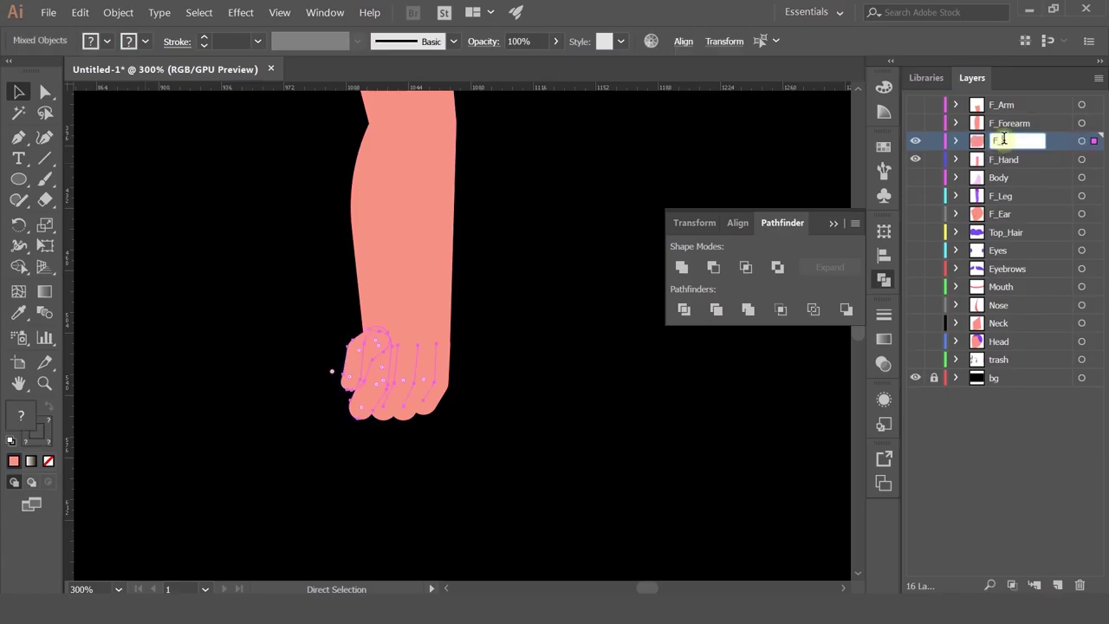
text(F_Palm)
key(Return)
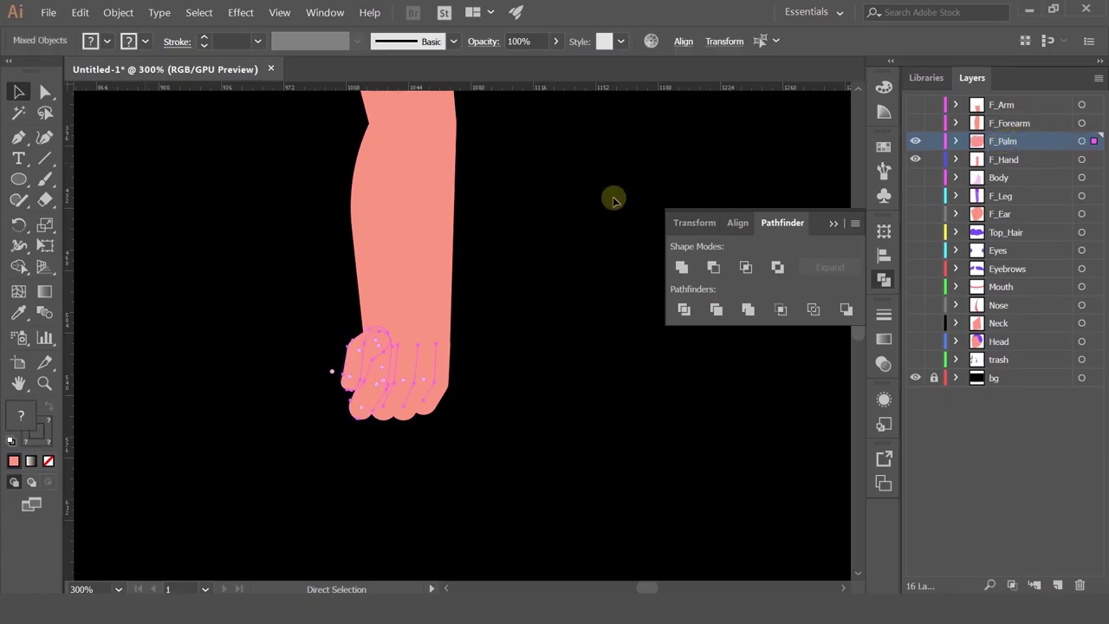
- Hide the F_Hand layer and show F_Arm, F_Forearm and F_Palm together
key(v)
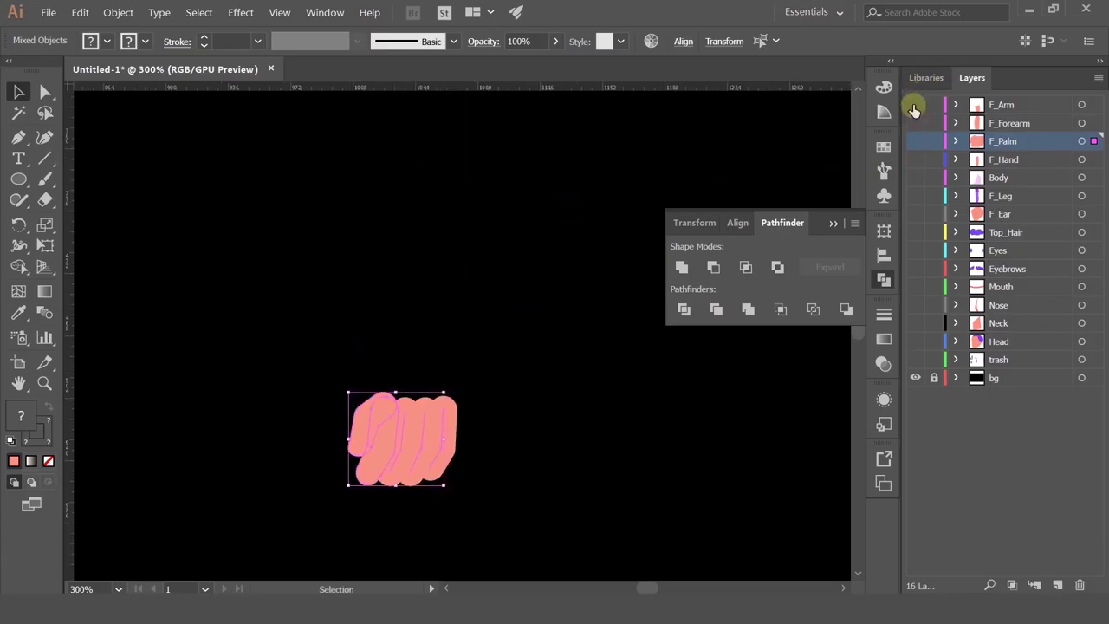
drag(915, 104, 915, 141)
click(529, 262)
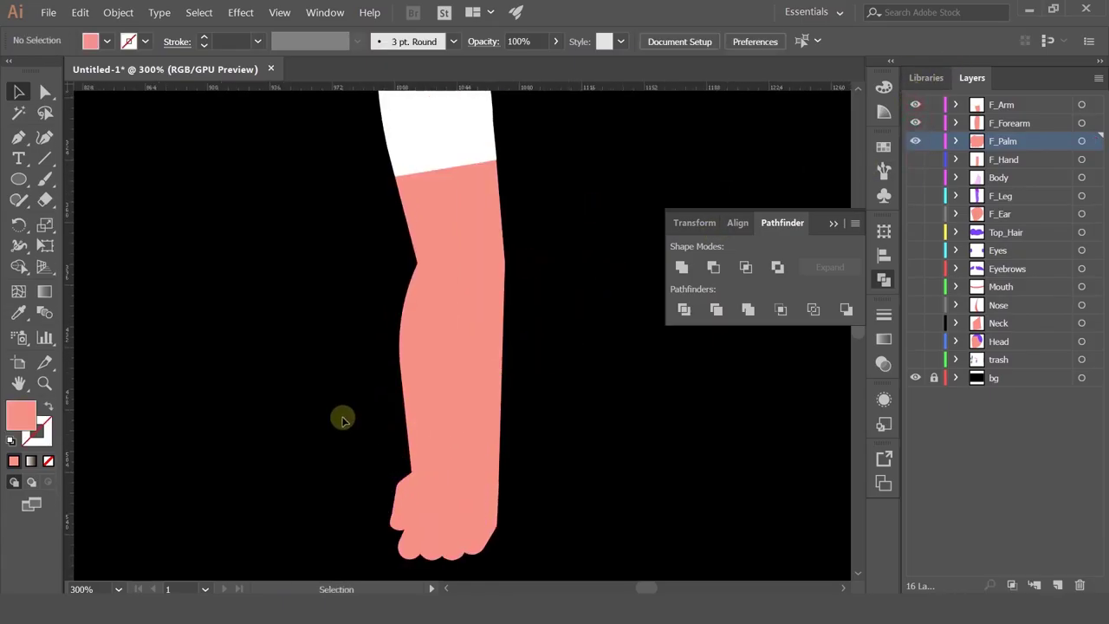
- Examine the overlapping elbow circles of the arm and forearm by temporarily hiding F_Arm
drag(341, 416, 535, 527)
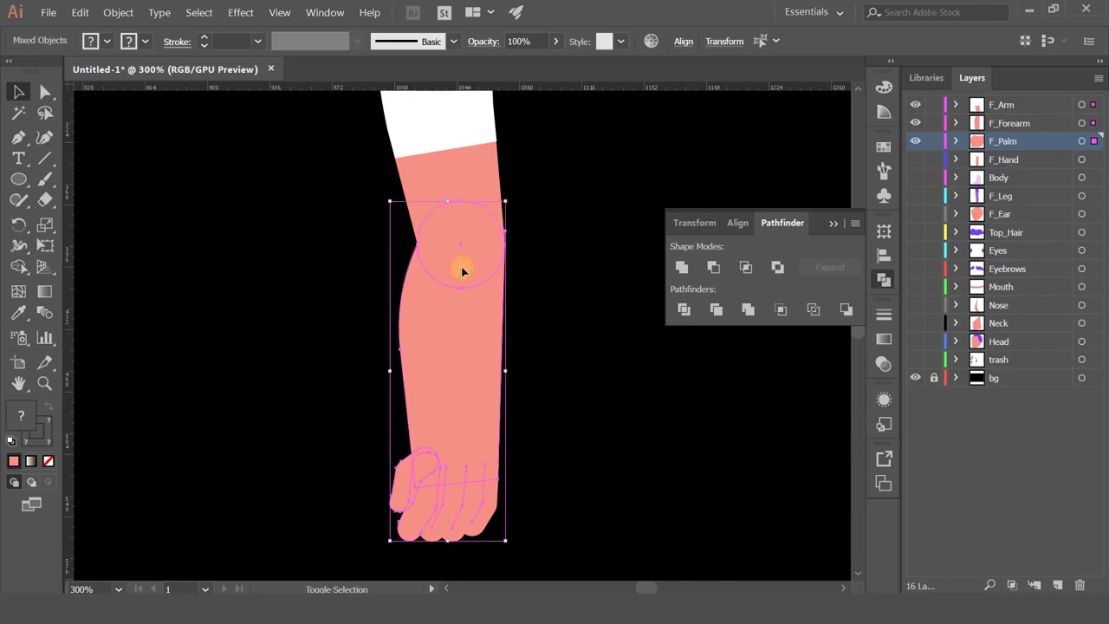
click(567, 404)
click(477, 250)
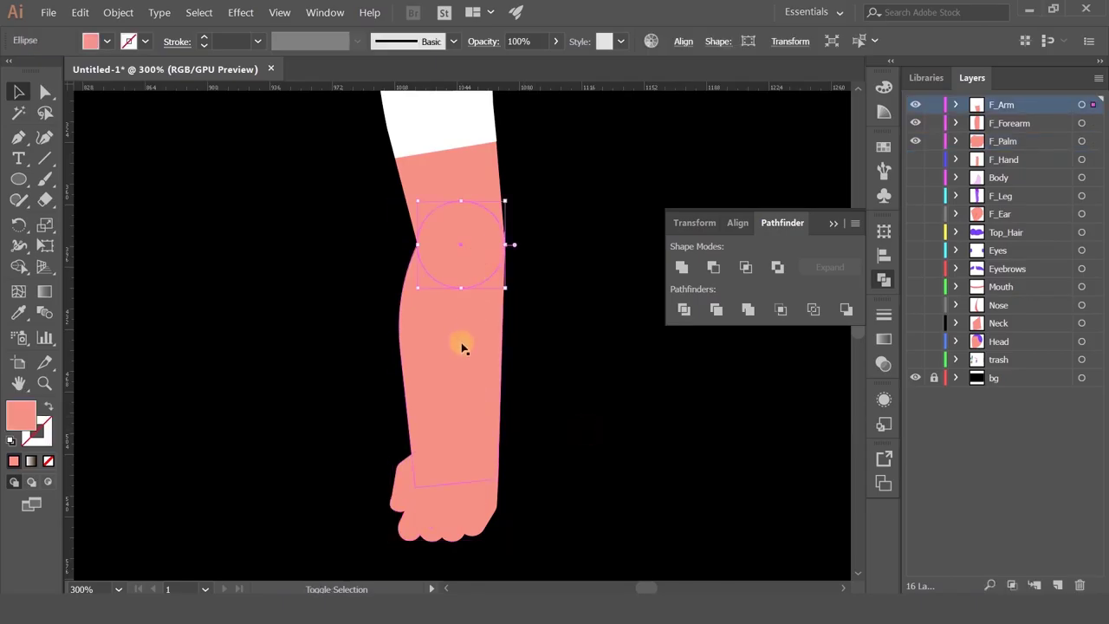
click(915, 105)
drag(546, 235, 396, 321)
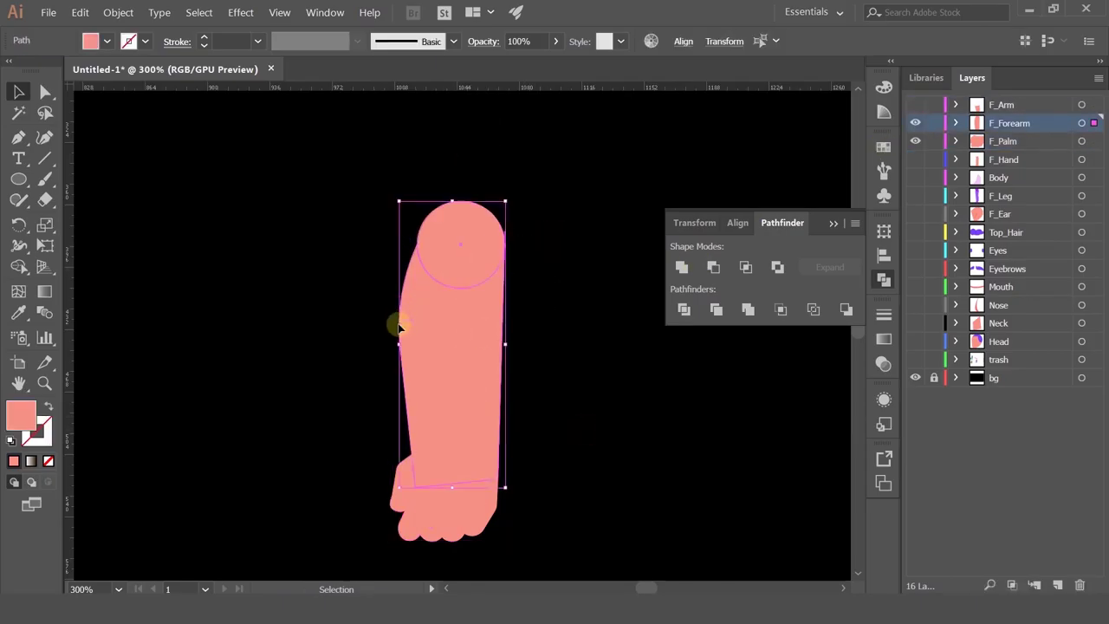
click(915, 105)
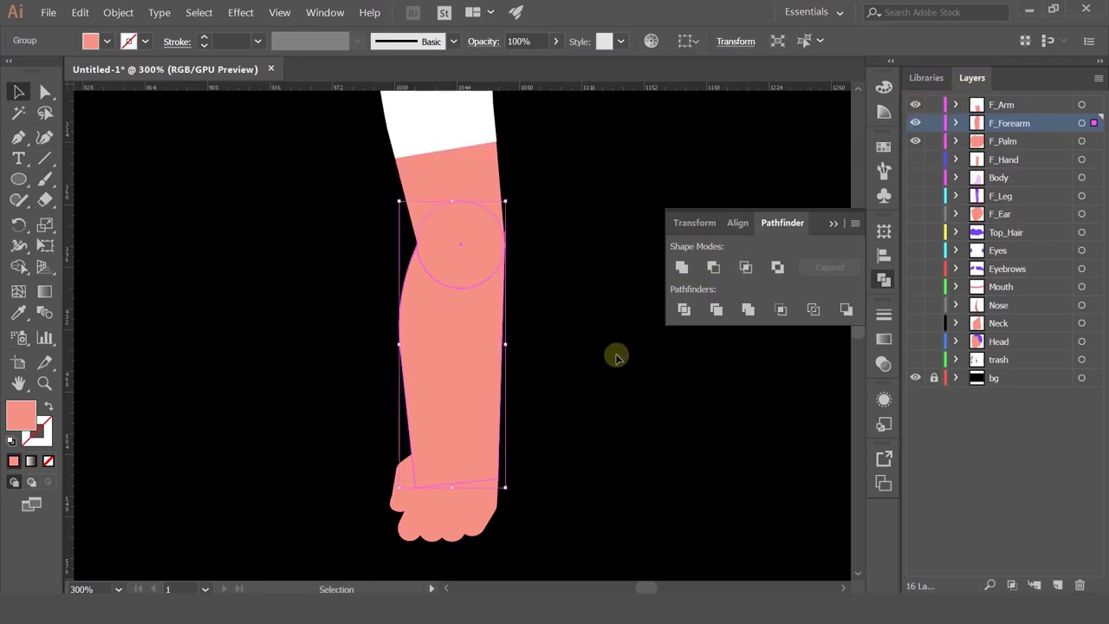
- Test the elbow joint by rotating the forearm and palm around the centre of the elbow circle
click(614, 355)
click(468, 264)
shift+click(470, 463)
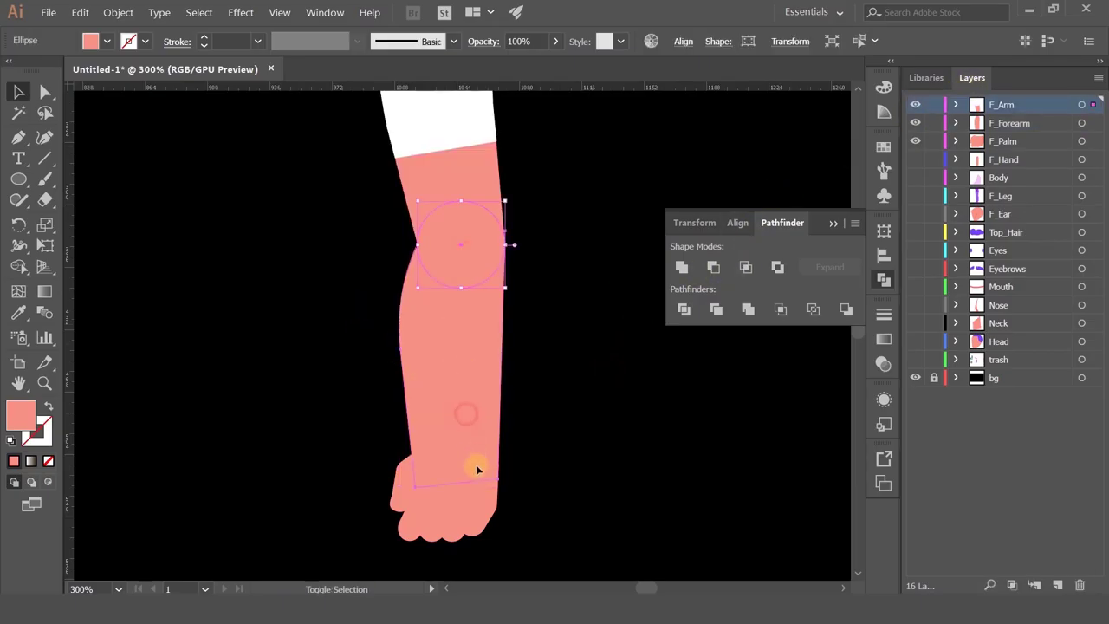
drag(330, 302, 554, 490)
click(19, 224)
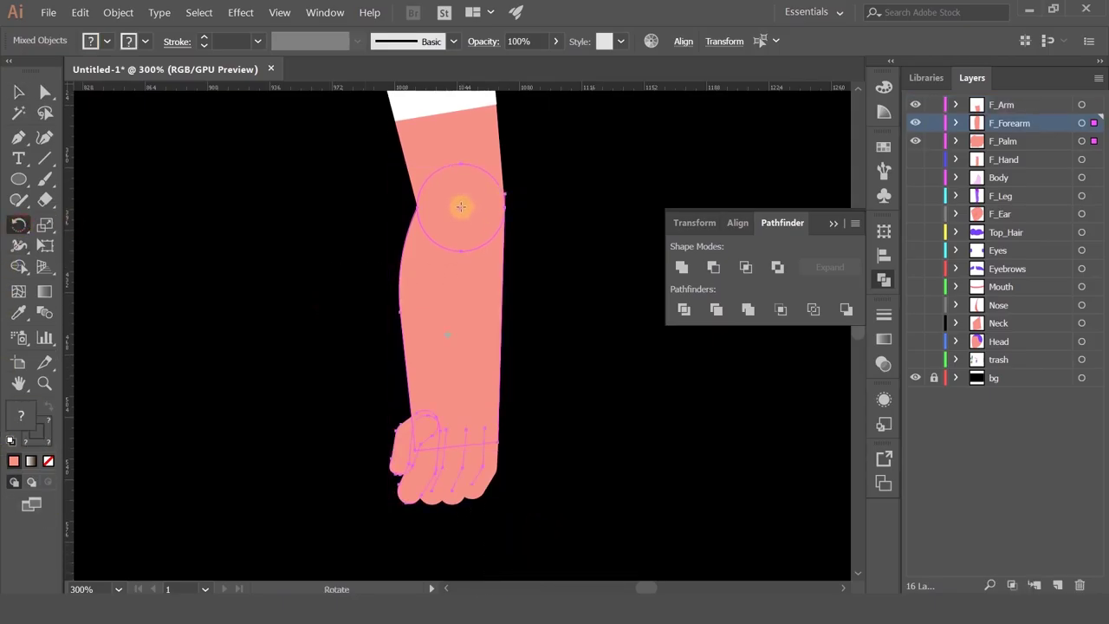
drag(480, 309, 397, 247)
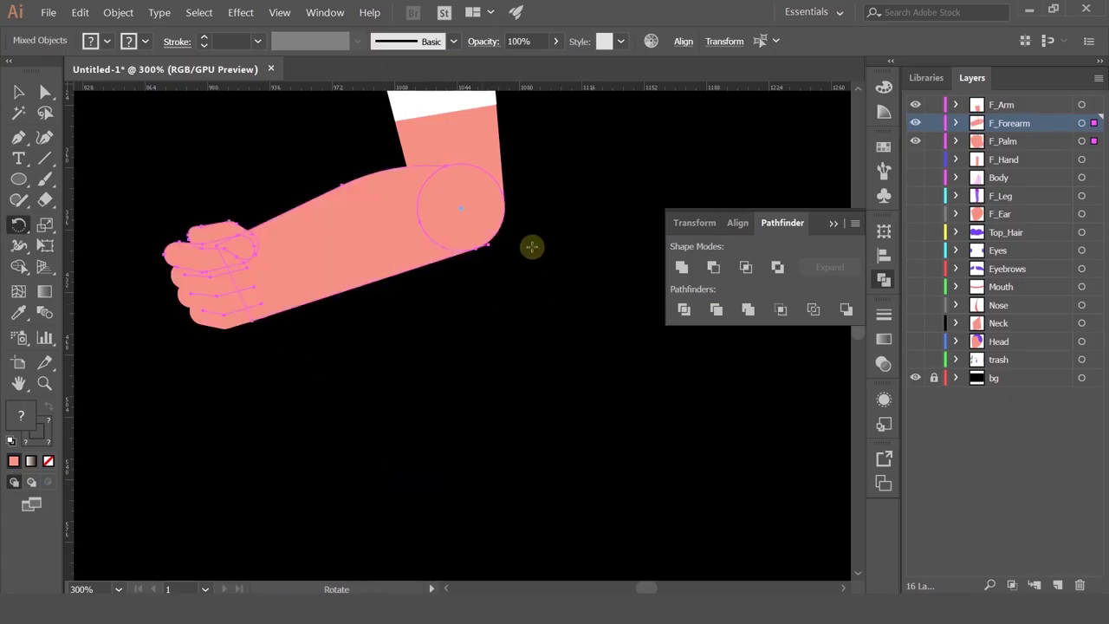
drag(532, 247, 587, 349)
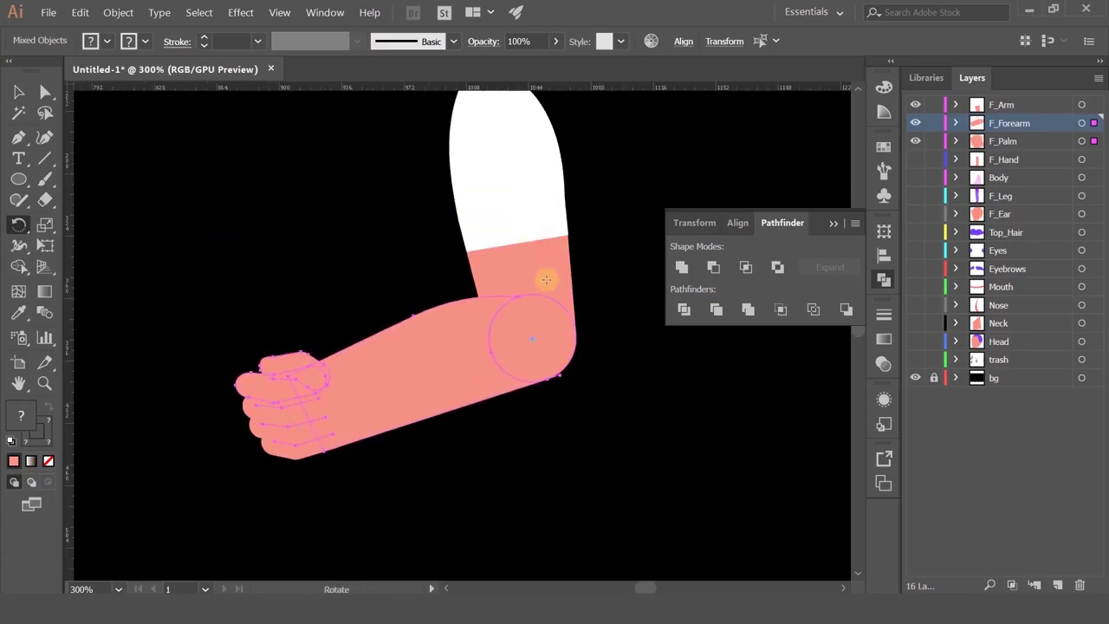
click(19, 92)
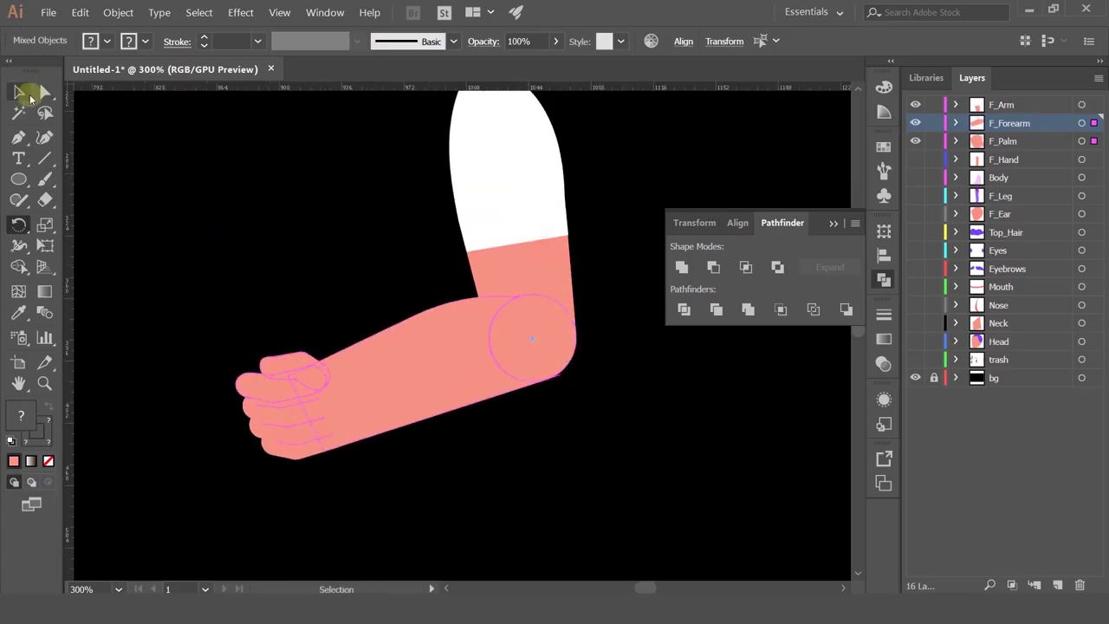
click(243, 199)
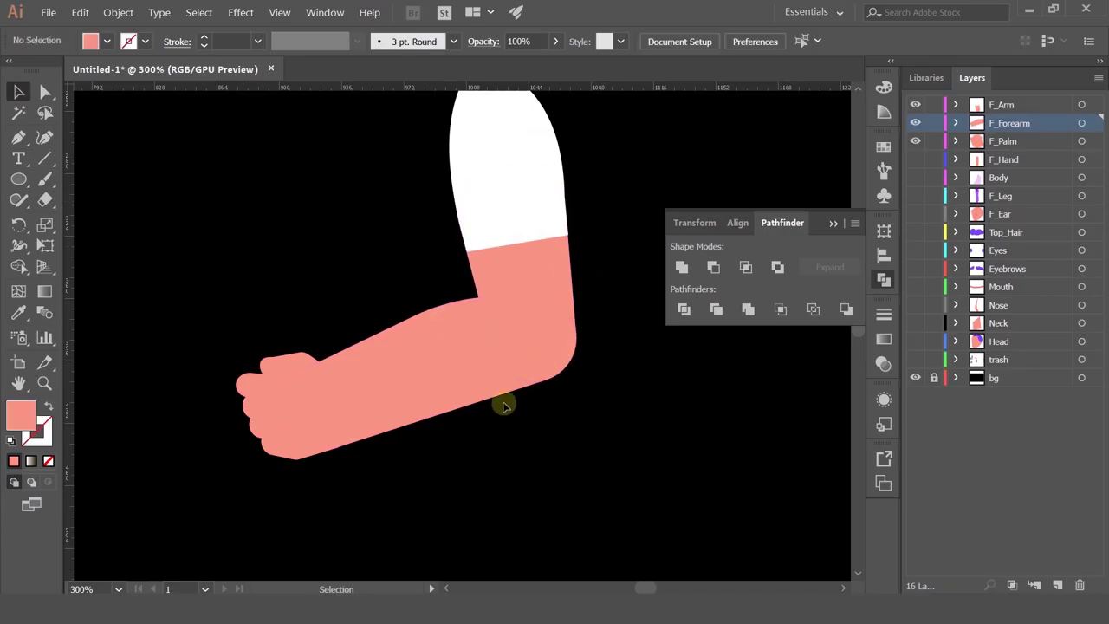
- Undo the elbow test rotation and deselect the forearm and palm
key(ctrl+z)
drag(636, 459, 598, 387)
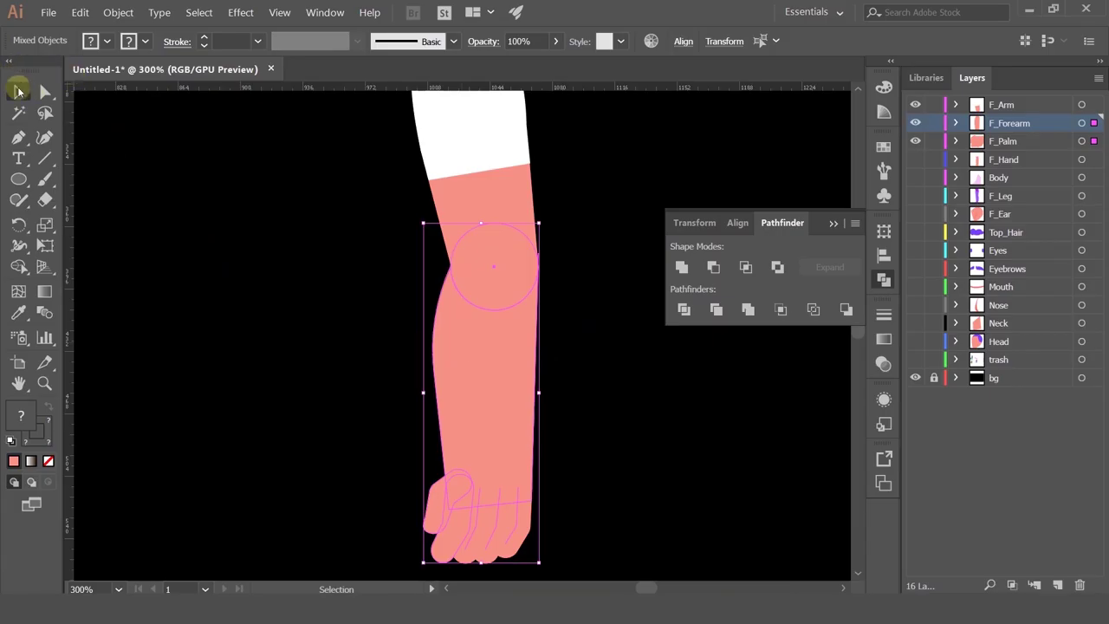
click(292, 436)
drag(292, 436, 262, 310)
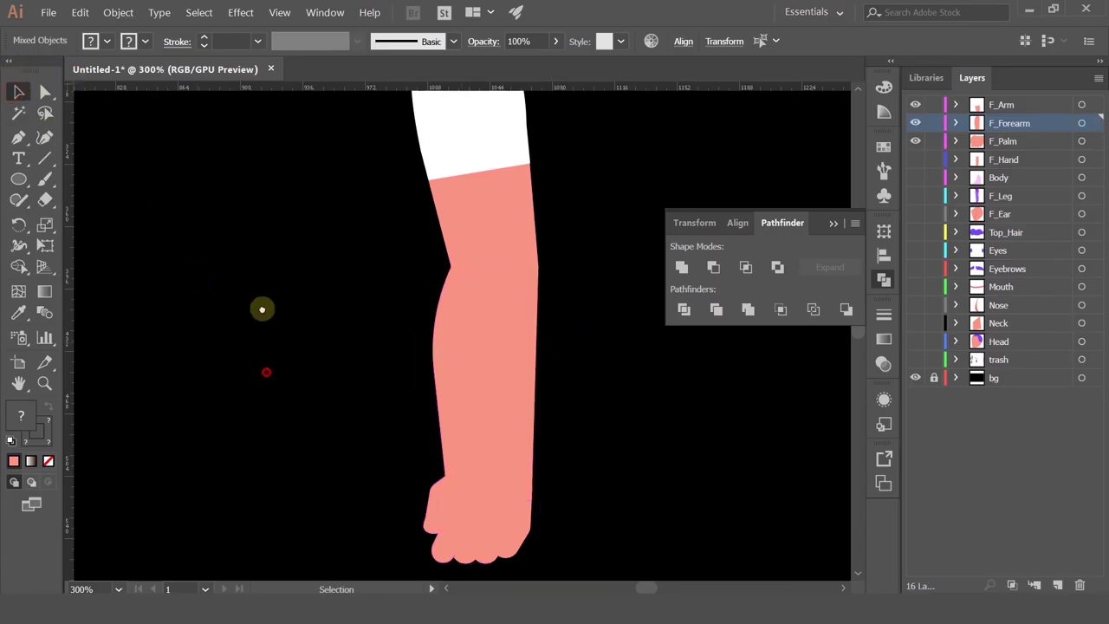
- Try rotating the palm and fingers around the middle of the wrist
click(462, 411)
drag(366, 339, 566, 495)
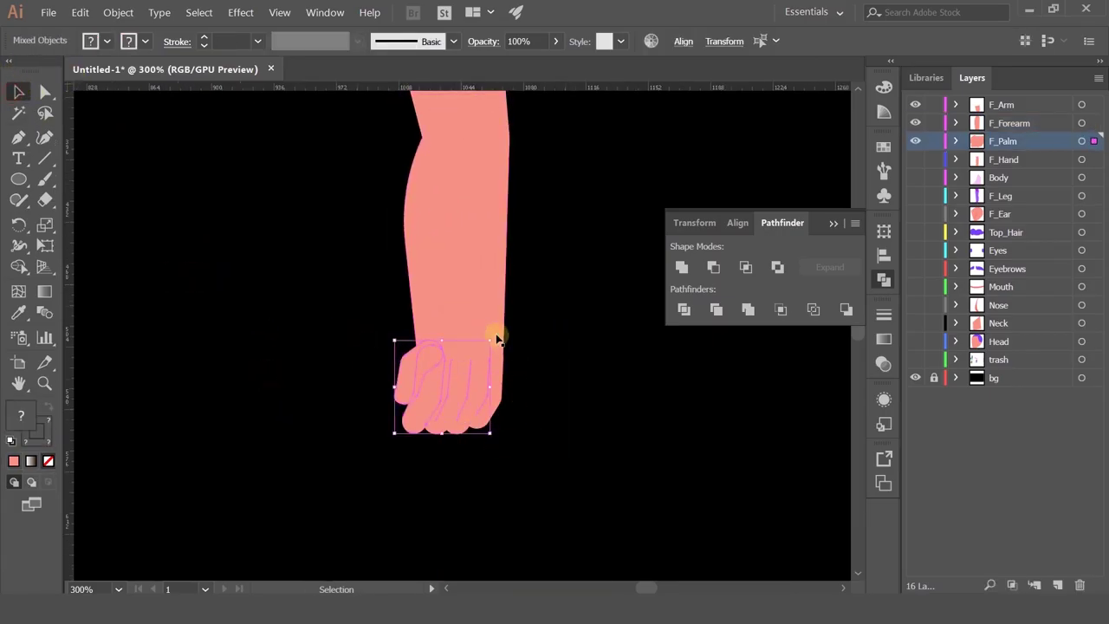
click(18, 224)
mouse_move(462, 406)
mouse_down()
mouse_move(492, 406)
mouse_move(452, 379)
mouse_move(488, 402)
mouse_move(453, 389)
mouse_move(473, 400)
mouse_up()
- Undo the palm's test rotations and deselect it
key(ctrl+z)
key(ctrl+z)
key(ctrl+z)
key(ctrl+z)
key(ctrl+z)
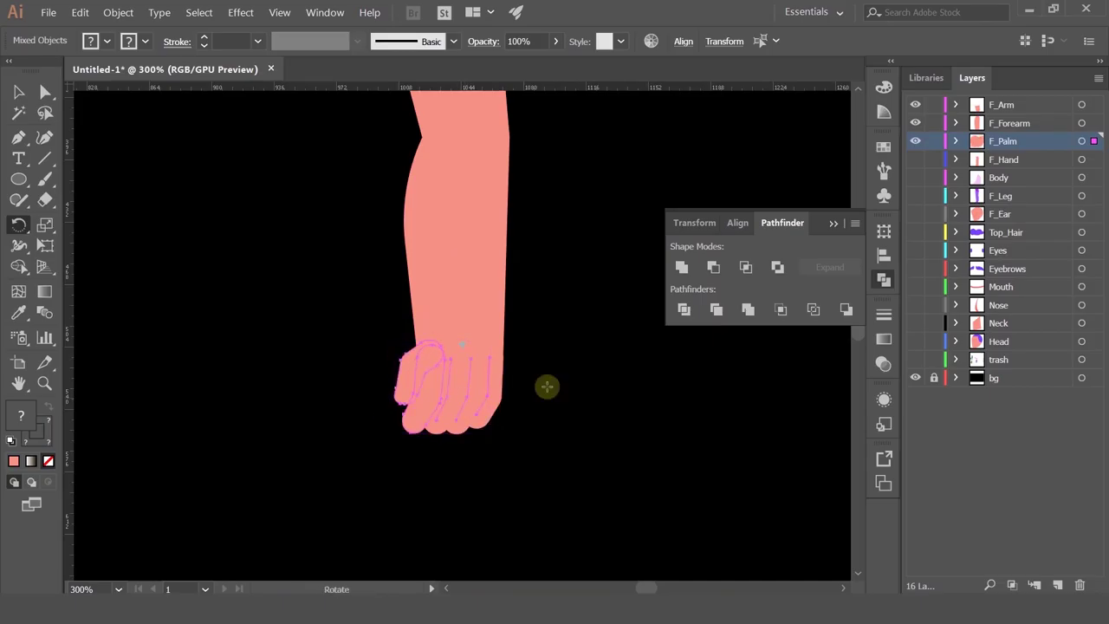
click(18, 93)
click(216, 310)
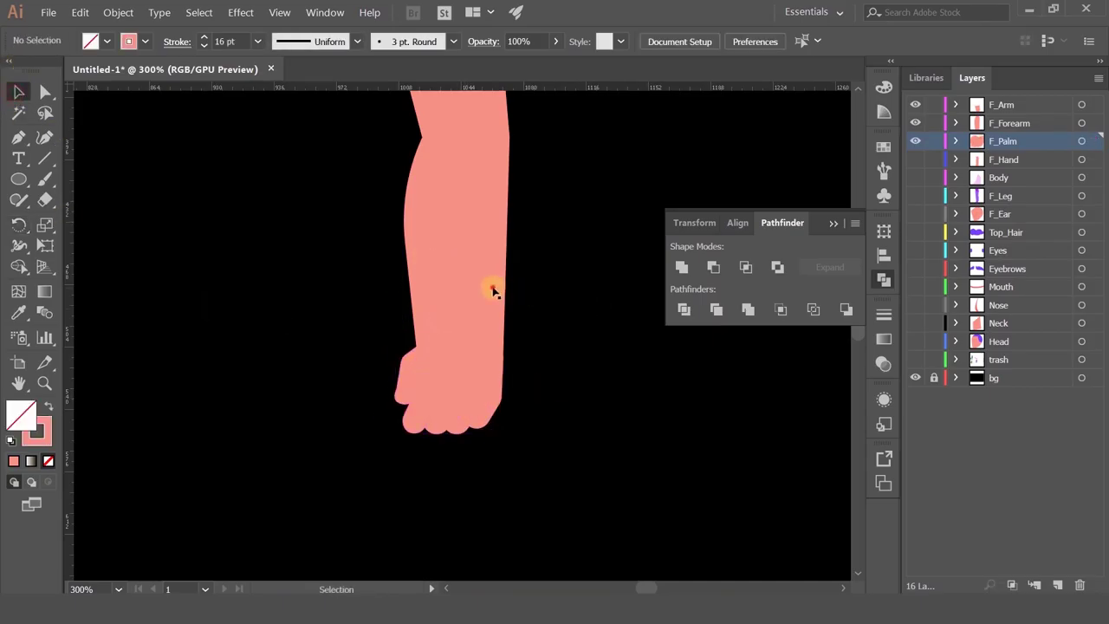
- Try rounding the forearm's back wrist corner to about 25.85 pt, then revert it
click(507, 376)
click(45, 93)
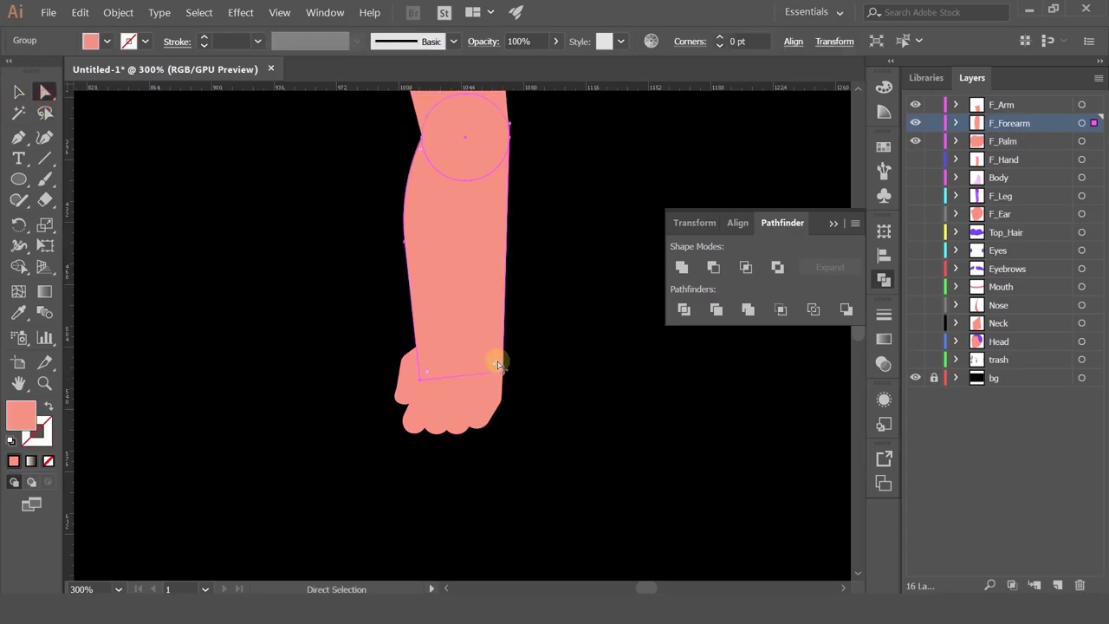
drag(492, 366, 457, 356)
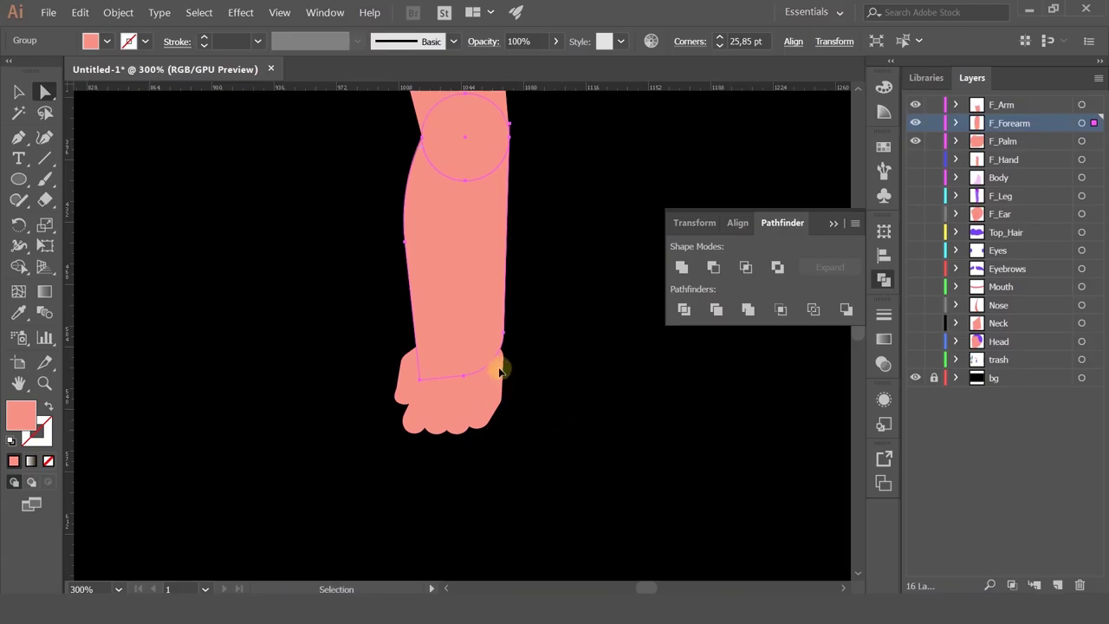
key(ctrl+z)
- Add an anchor point on the forearm's wrist edge and pull it down into the palm, discarding the trial rounding
click(478, 375)
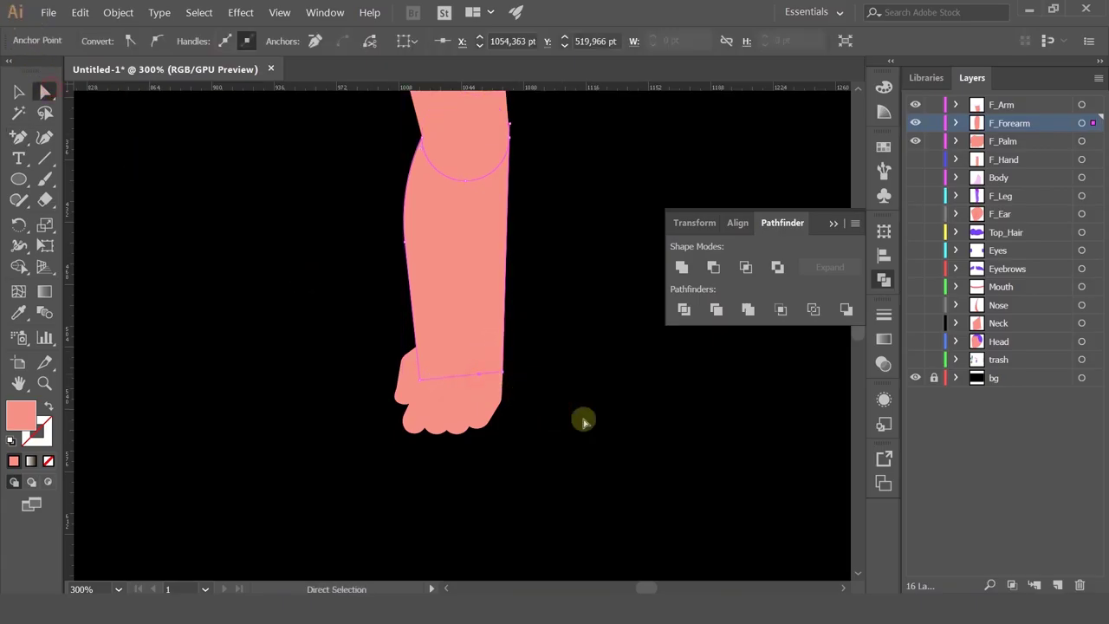
drag(477, 375, 432, 208)
click(468, 404)
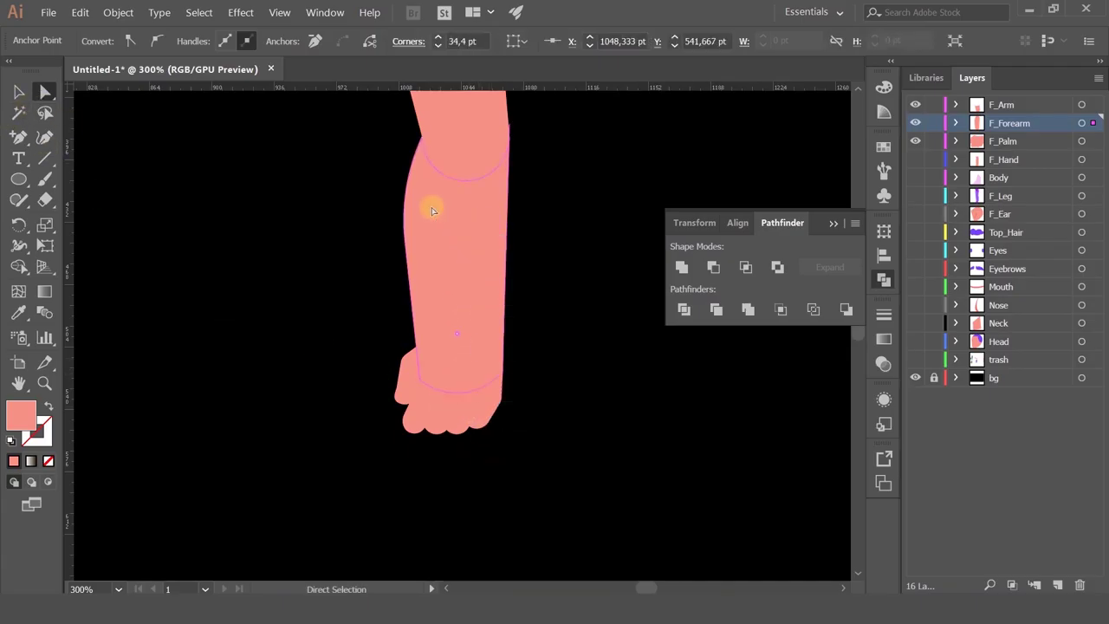
key(ctrl+z)
- Round the forearm's new wrist point and its back corner together with a radius of about 24.6 pt
click(499, 373)
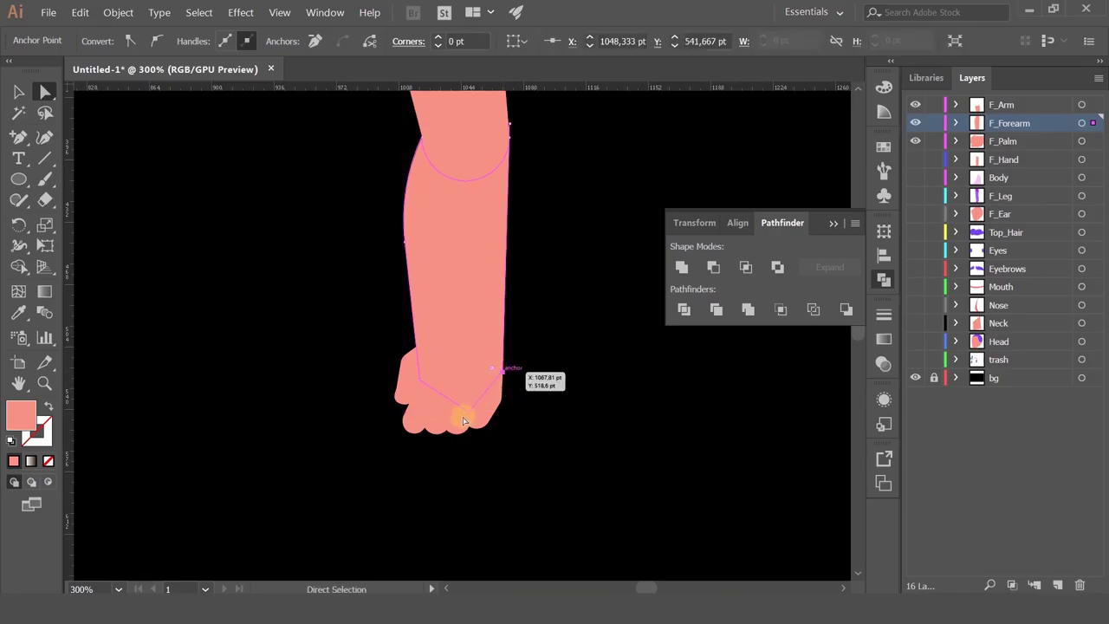
drag(492, 371, 338, 309)
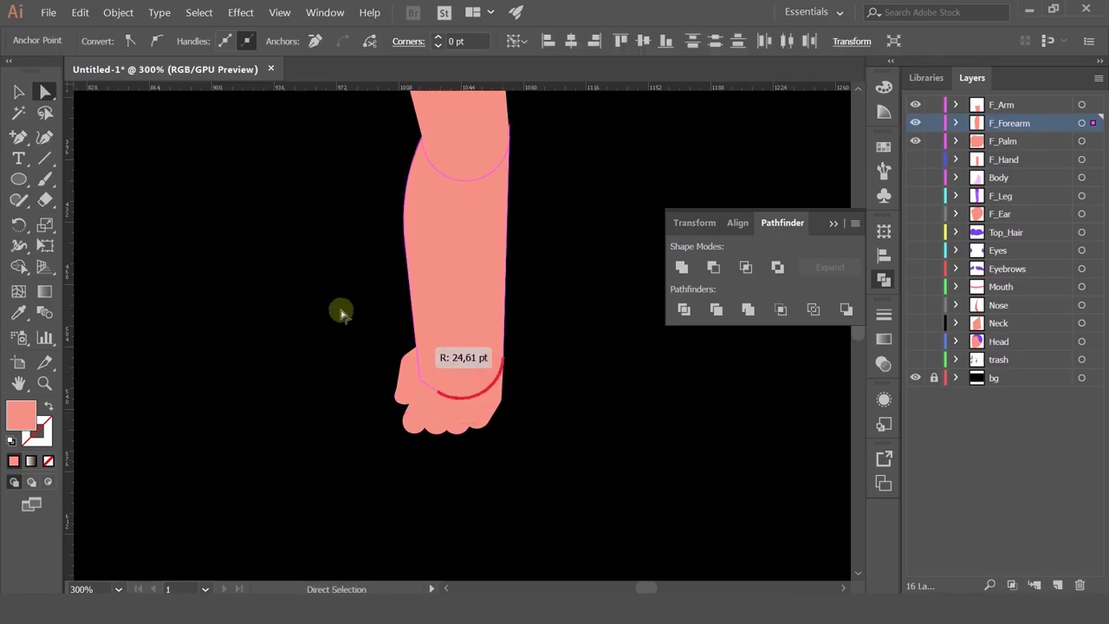
click(614, 419)
- Test the rounded wrist by rotating the palm and fingers around a pivot at the wrist's centre
click(18, 92)
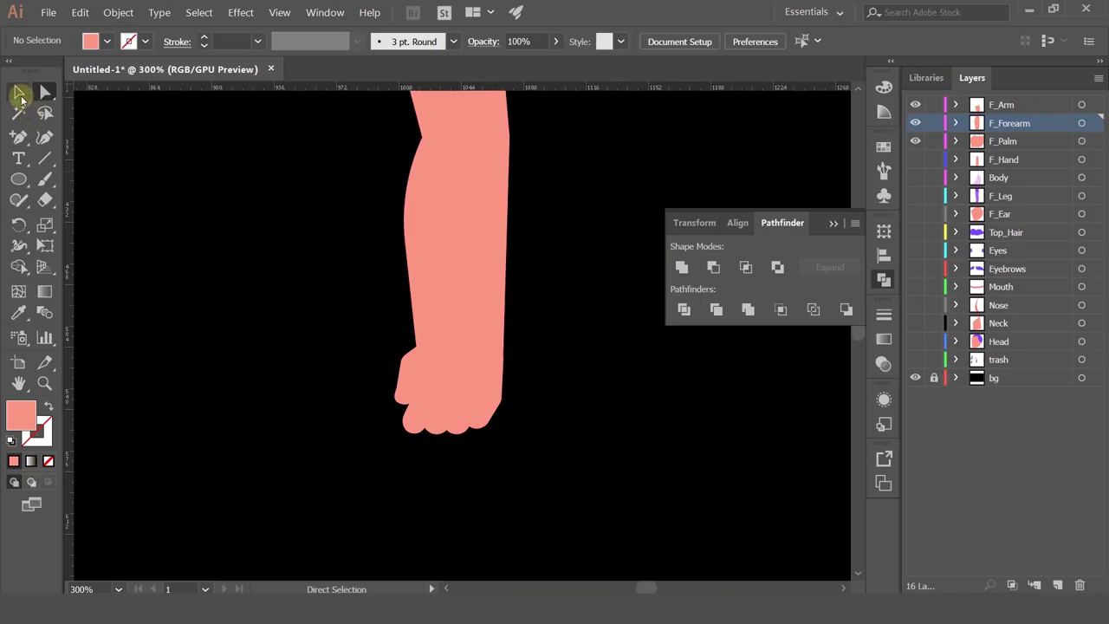
drag(462, 406, 584, 488)
shift+click(465, 272)
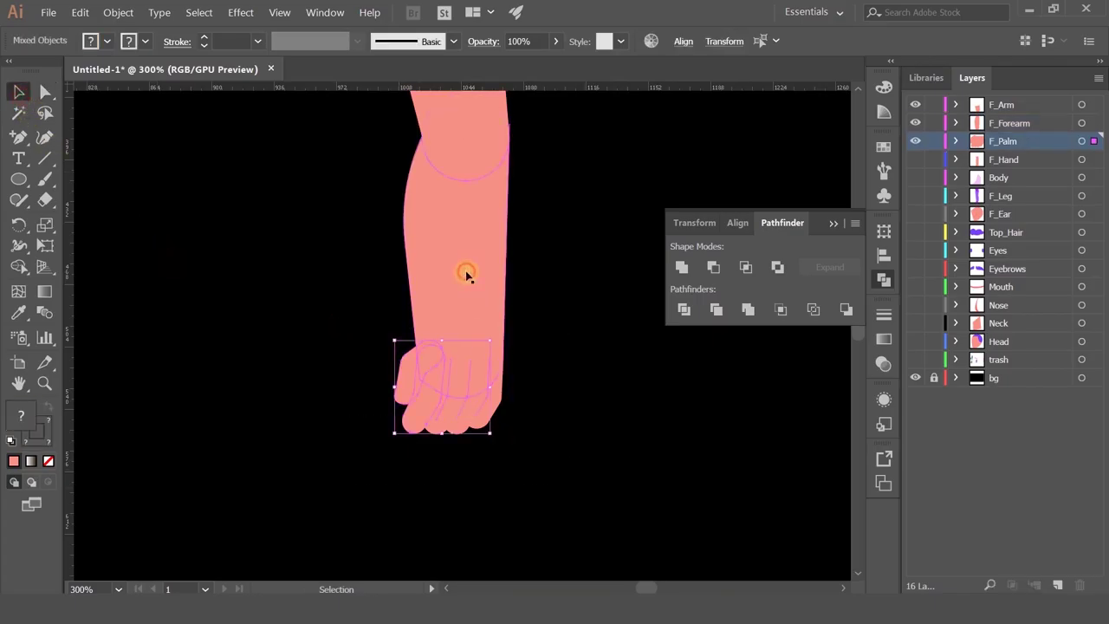
click(20, 224)
drag(490, 365, 492, 372)
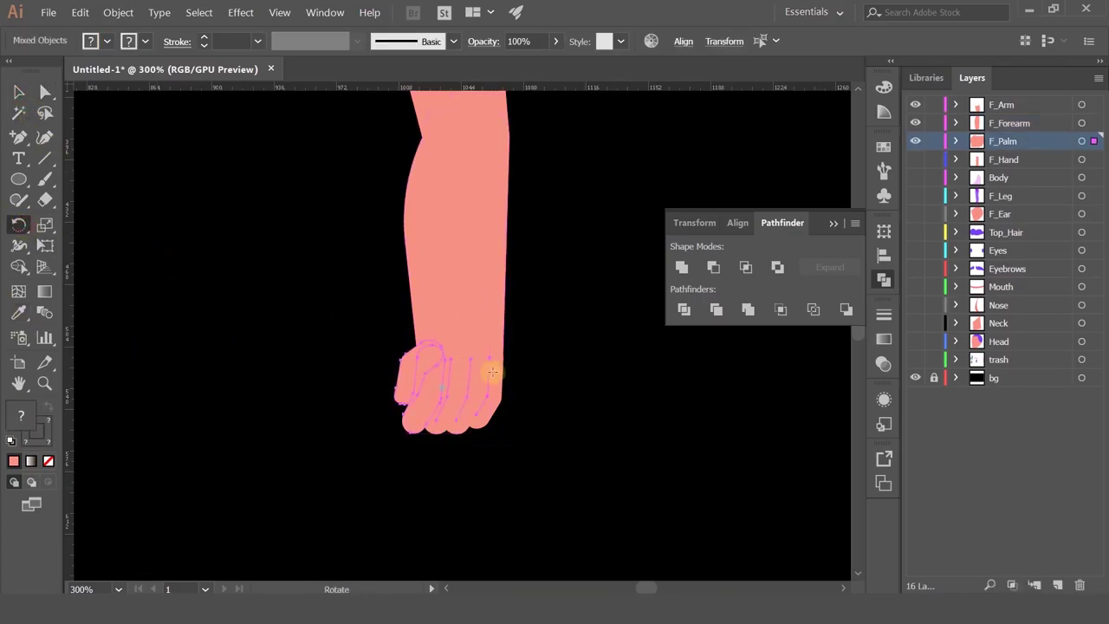
click(465, 351)
drag(473, 413, 447, 398)
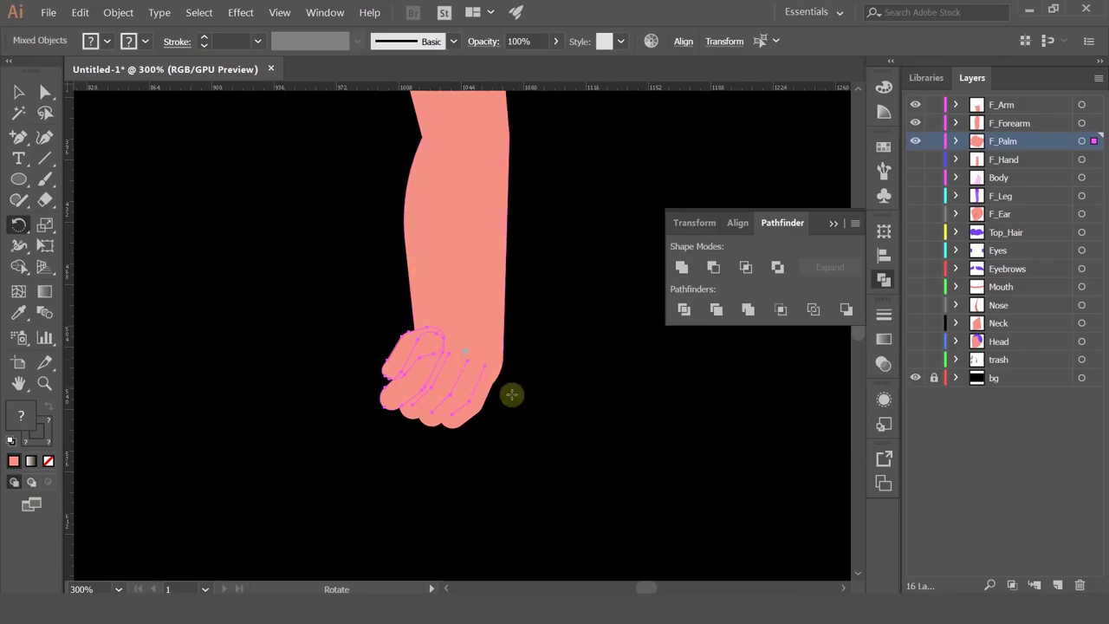
- Undo the palm's rotation around the wrist pivot and deselect the hand shapes
key(ctrl+z)
click(29, 90)
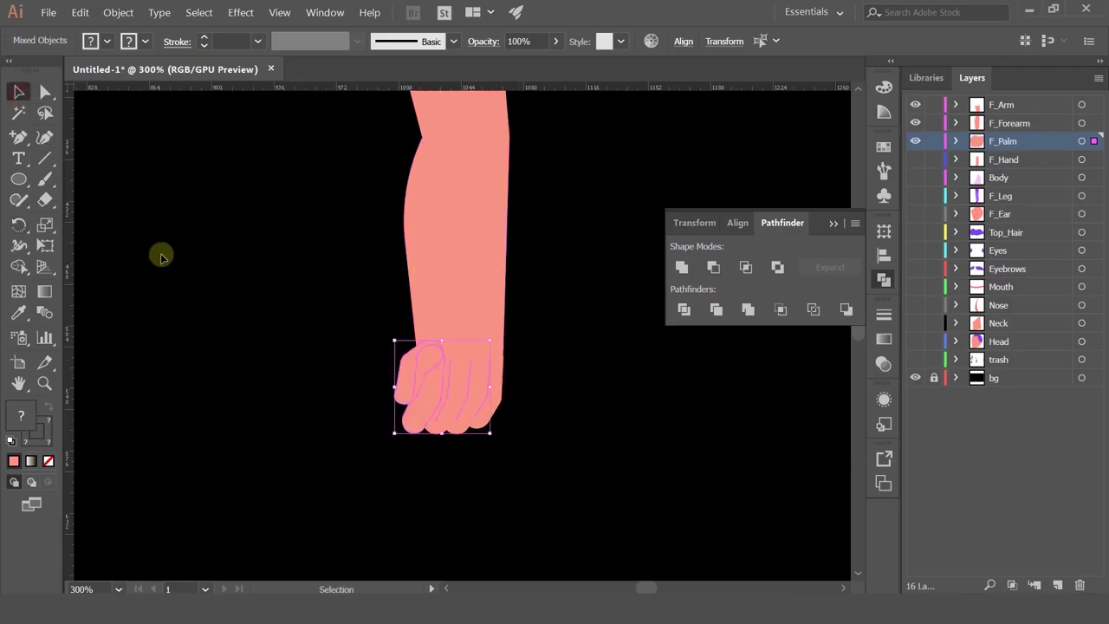
click(525, 352)
scroll(510, 387, up, 2)
drag(377, 294, 378, 244)
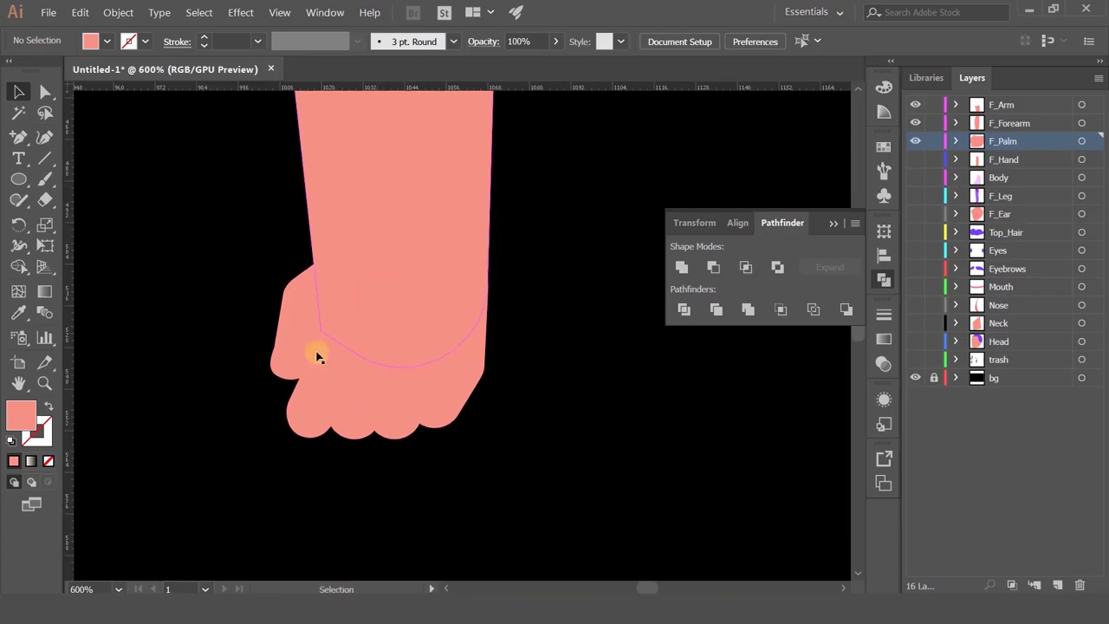
- Draw a circle over the palm as wide as the wrist, discarding the stray move made after it
click(17, 180)
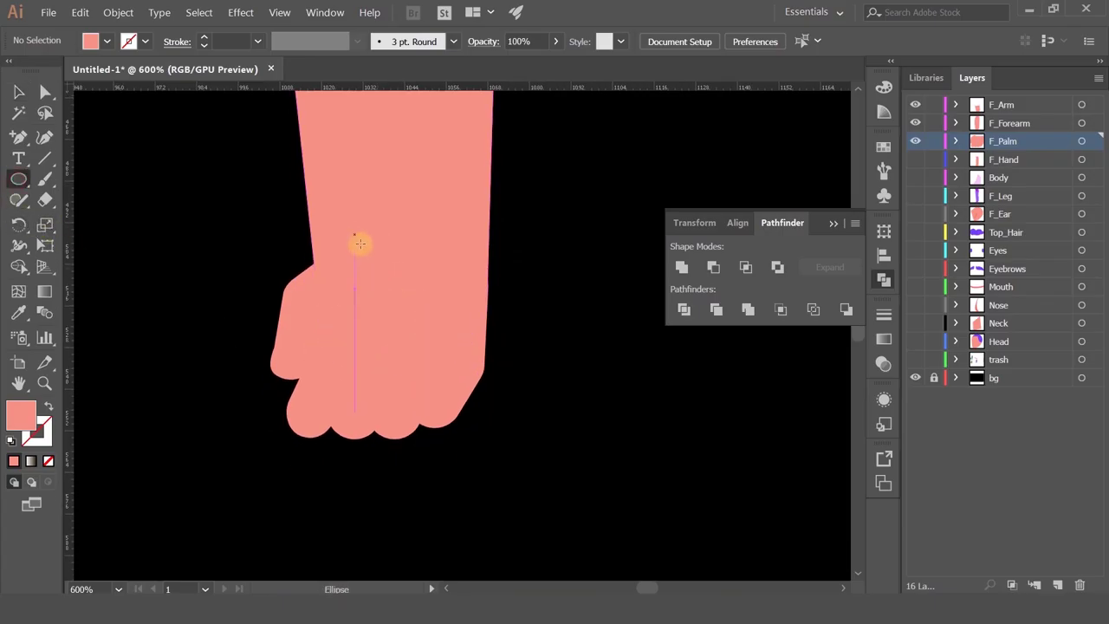
drag(312, 263, 490, 397)
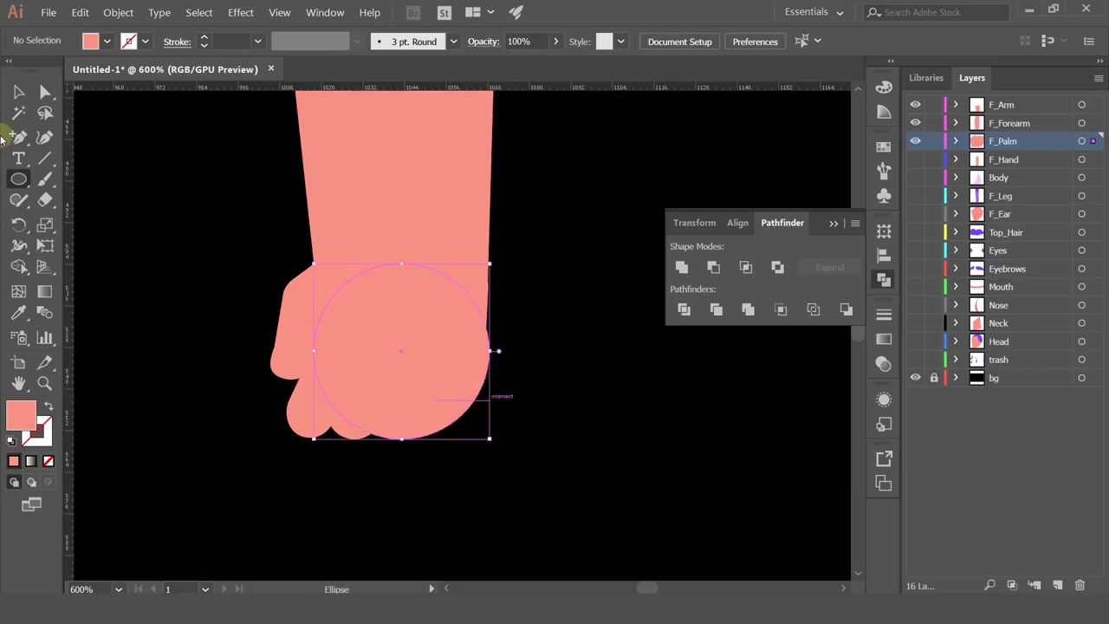
click(19, 90)
drag(399, 354, 391, 287)
key(ctrl+z)
- Lock the F_Arm and F_Forearm layers and move the circle up over the wrist joint
click(442, 422)
click(934, 104)
click(934, 123)
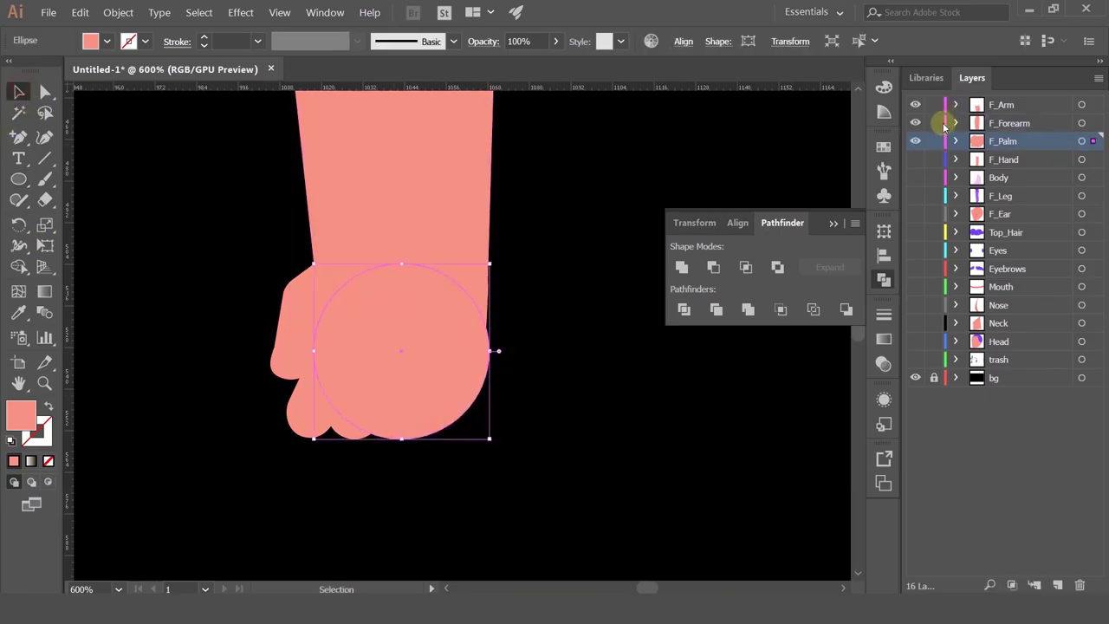
drag(421, 396, 421, 336)
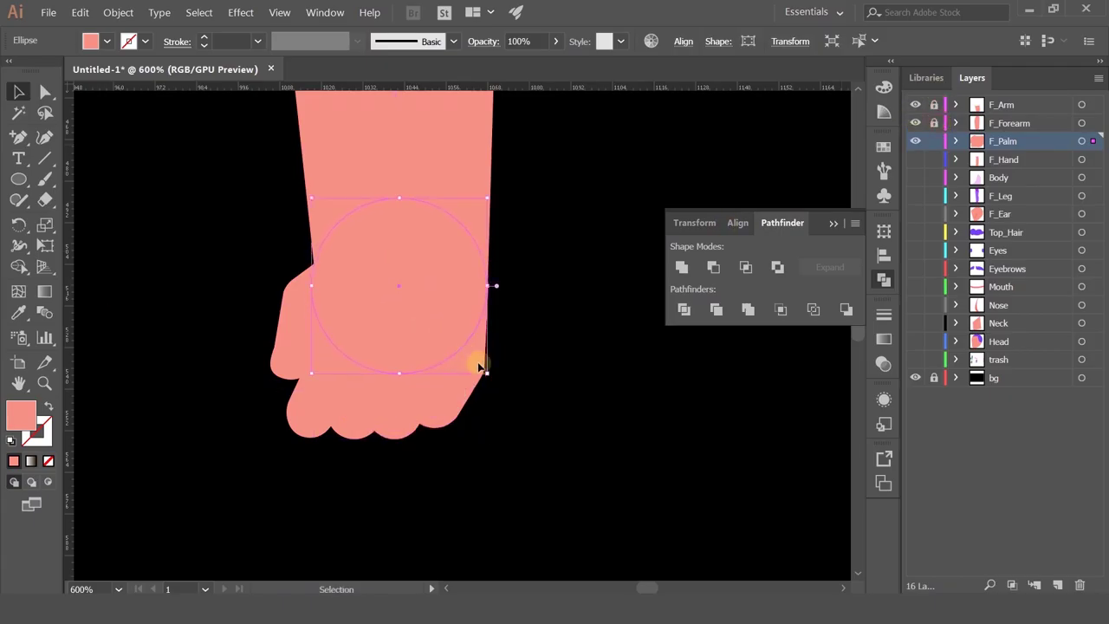
- Fill the wrist circle with the darker pink FF645C to distinguish it from the skin
scroll(507, 317, up, 3)
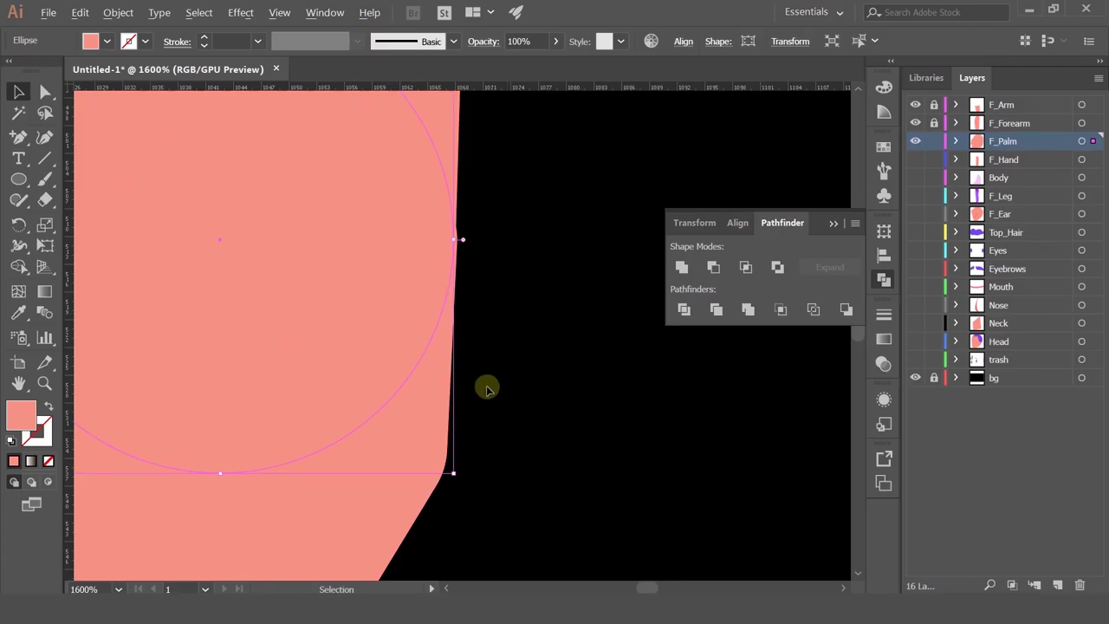
scroll(471, 419, down, 2)
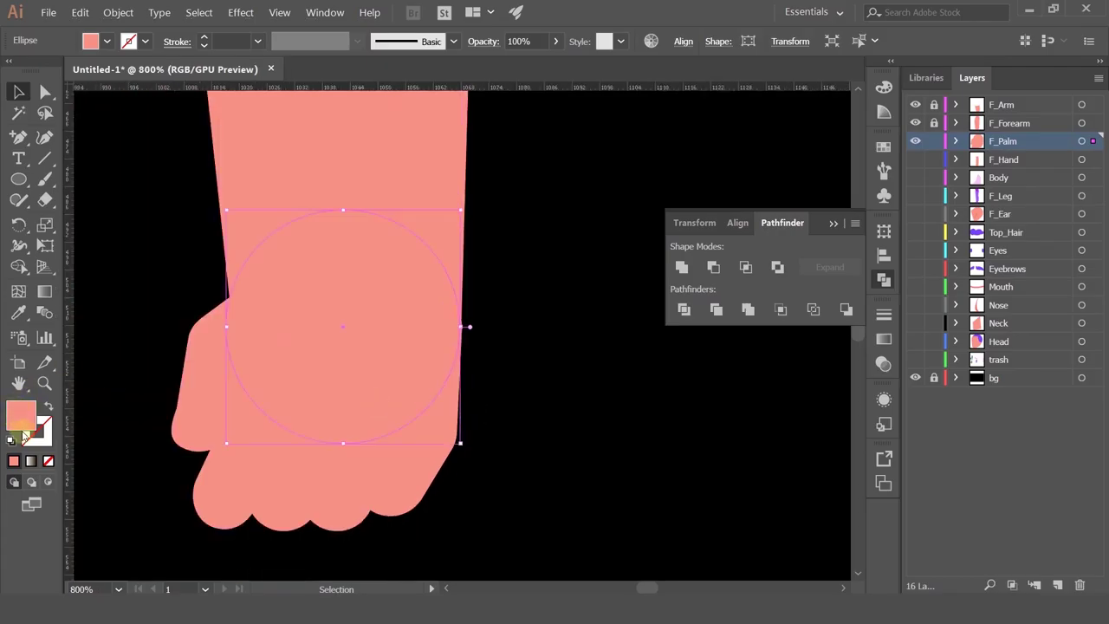
double_click(22, 409)
click(758, 132)
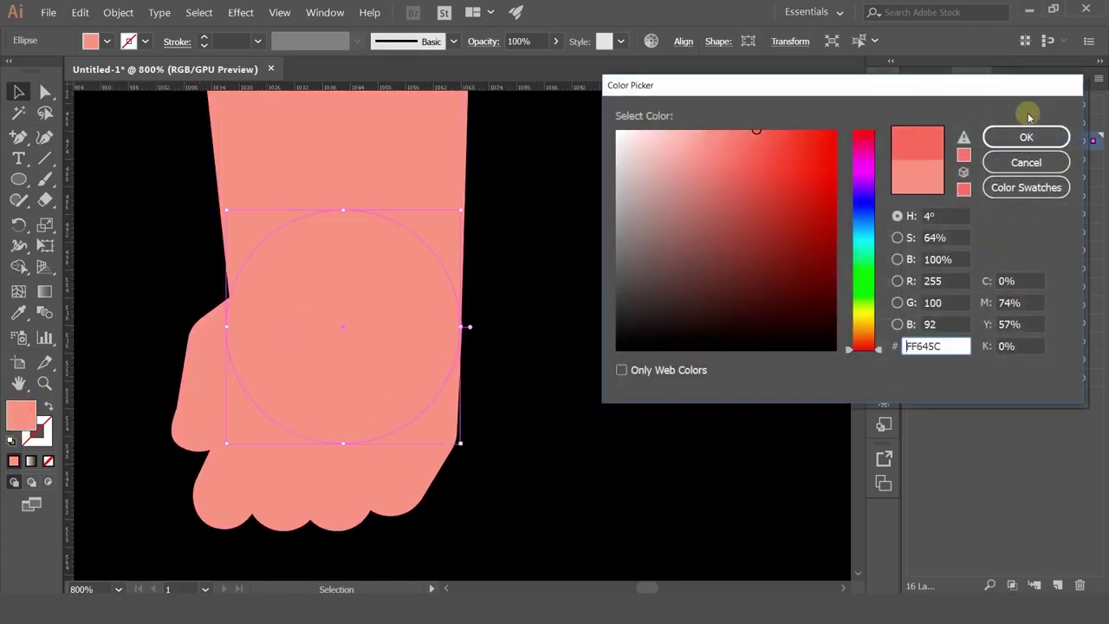
click(1022, 138)
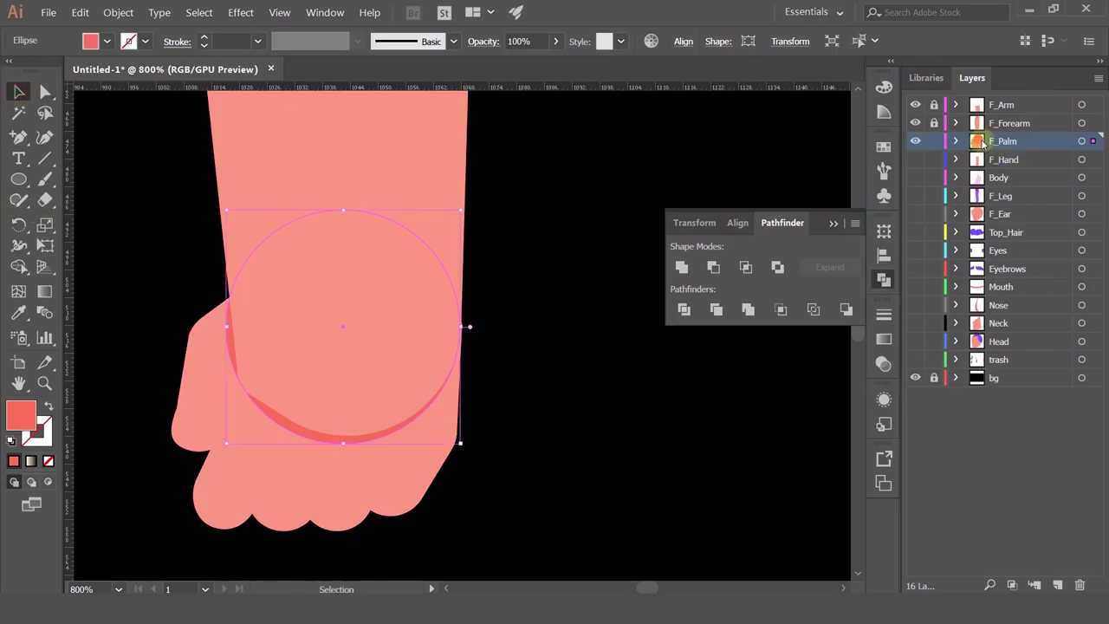
- Move the F_Palm layer above F_Arm at the top of the layer stack and reselect the wrist circle
drag(1001, 142, 1003, 104)
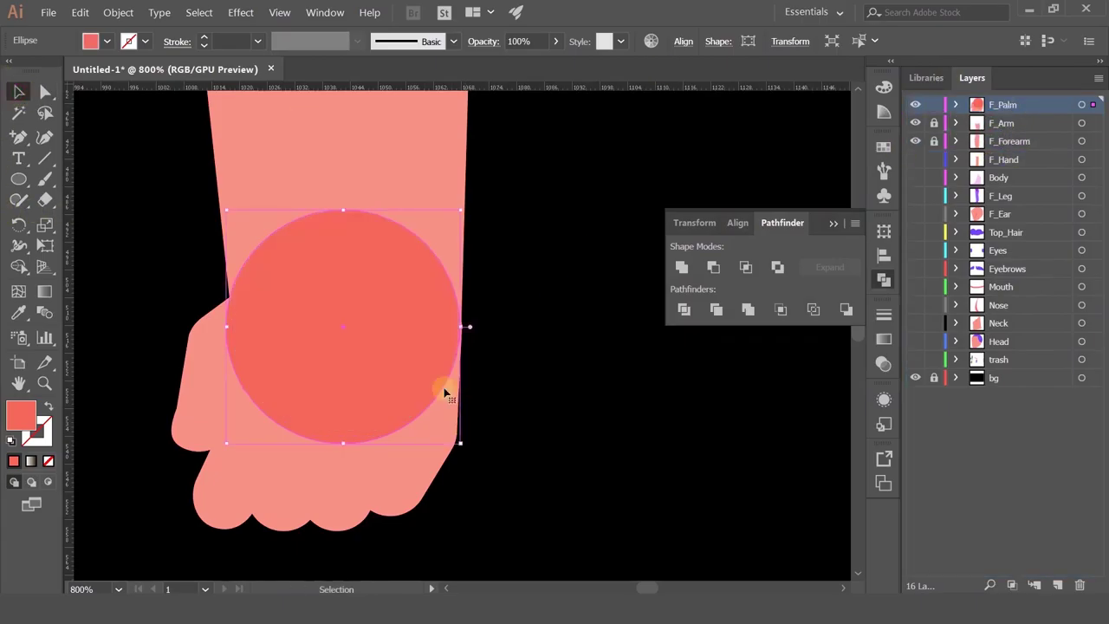
click(591, 371)
click(335, 371)
- Fine-tune the wrist circle's size so its edge just meets the back edge of the arm
scroll(439, 454, up, 2)
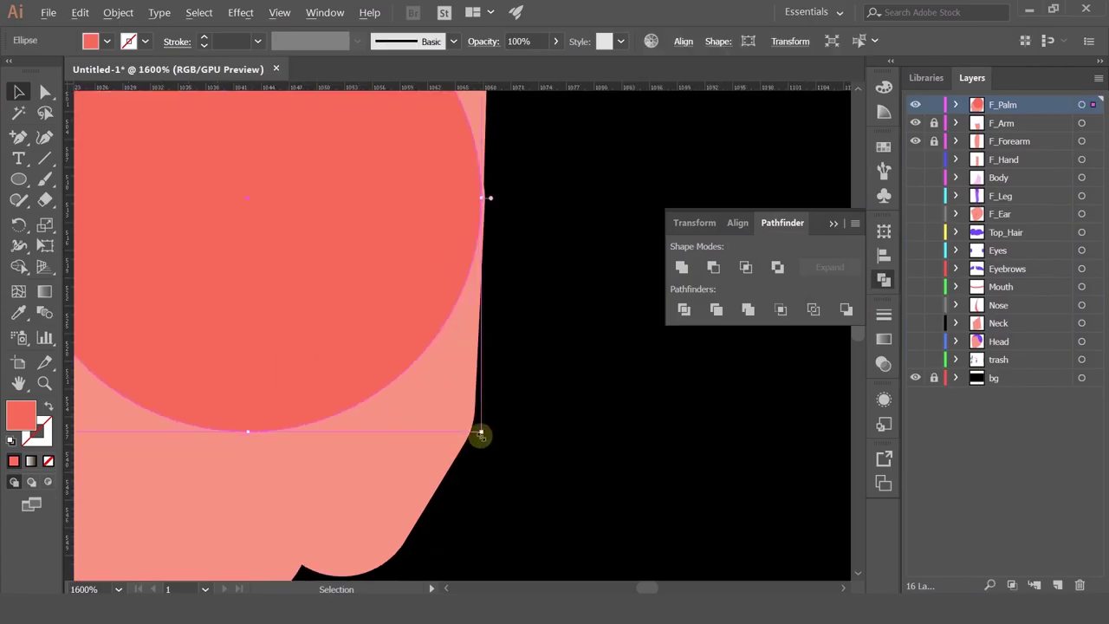
drag(481, 435, 485, 442)
scroll(507, 178, up, 2)
scroll(506, 191, down, 2)
scroll(500, 199, up, 3)
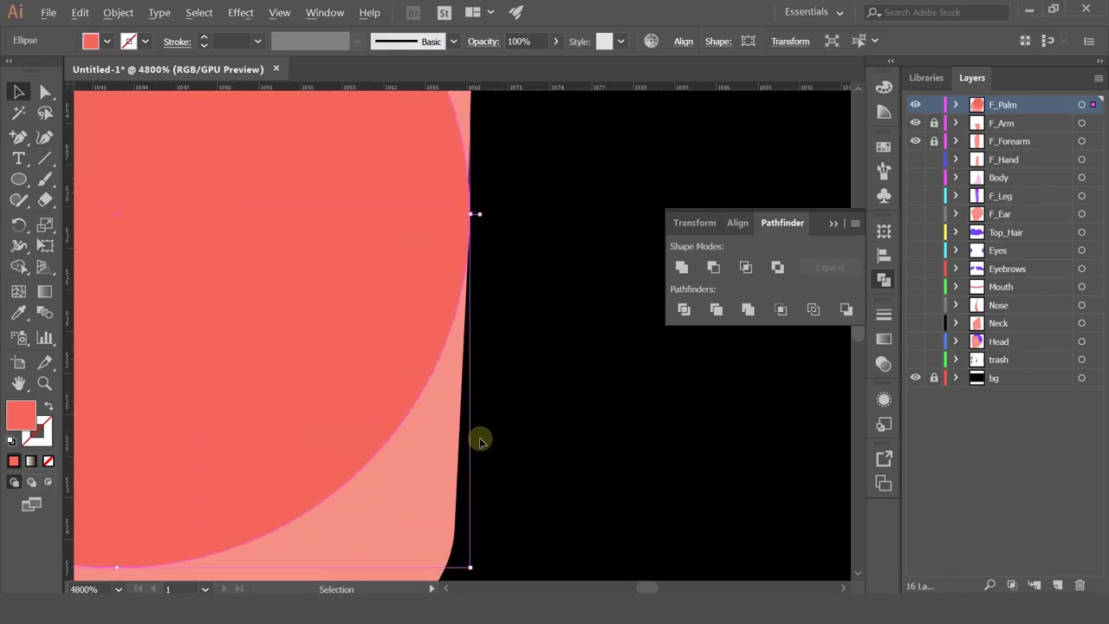
drag(471, 569, 466, 567)
scroll(477, 426, down, 5)
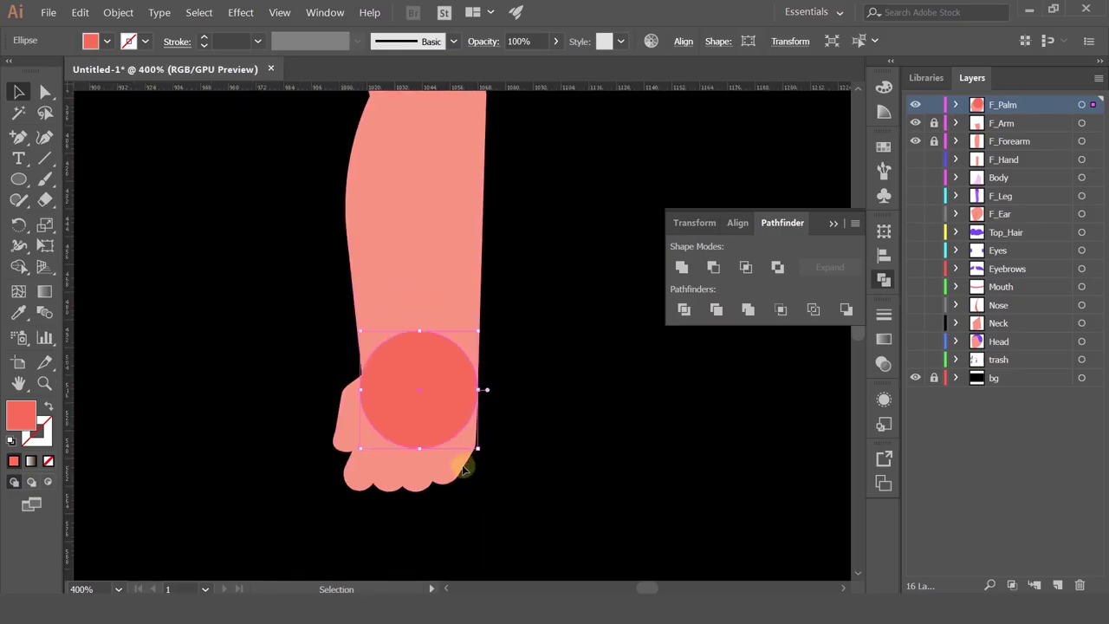
- Expand the fill and stroke of the three 16 pt finger paths nearest the back of the hand
click(451, 463)
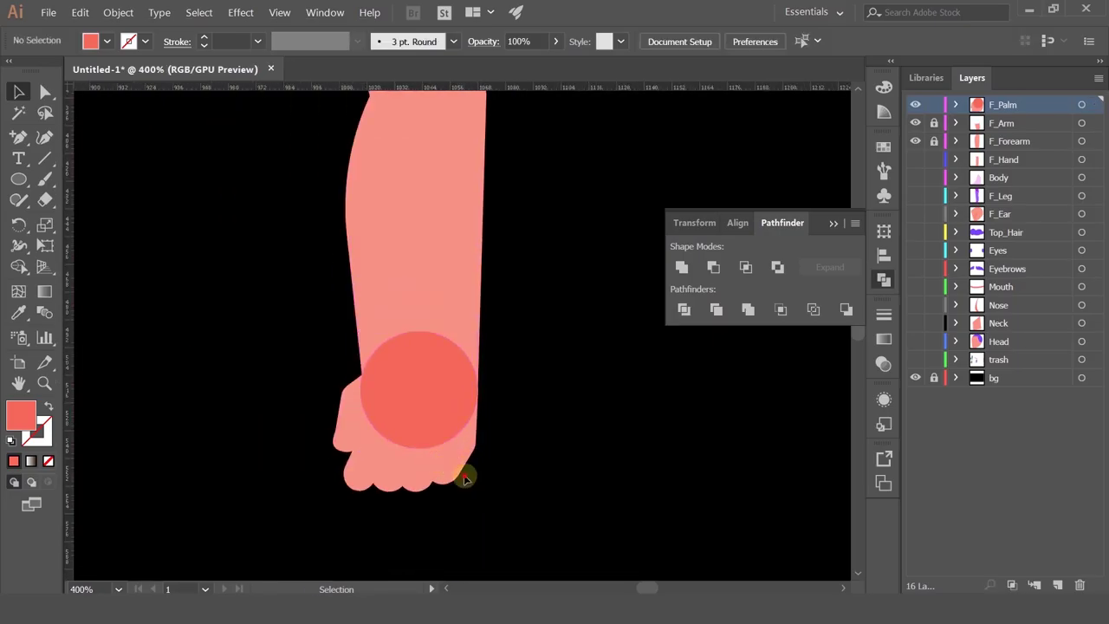
drag(489, 498, 379, 466)
scroll(467, 471, up, 2)
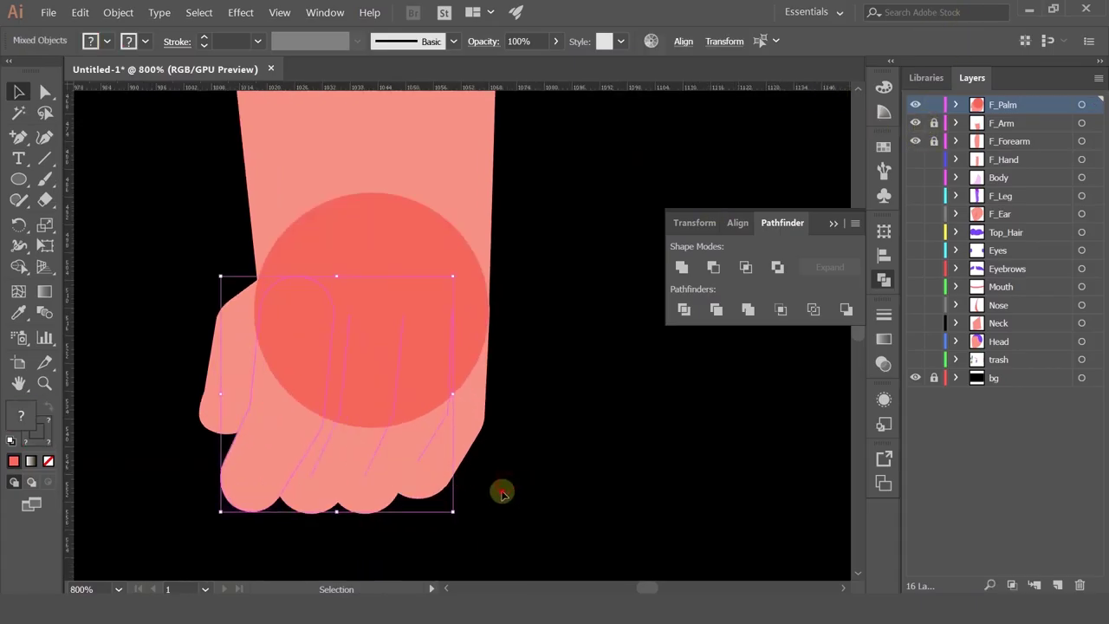
drag(499, 489, 323, 462)
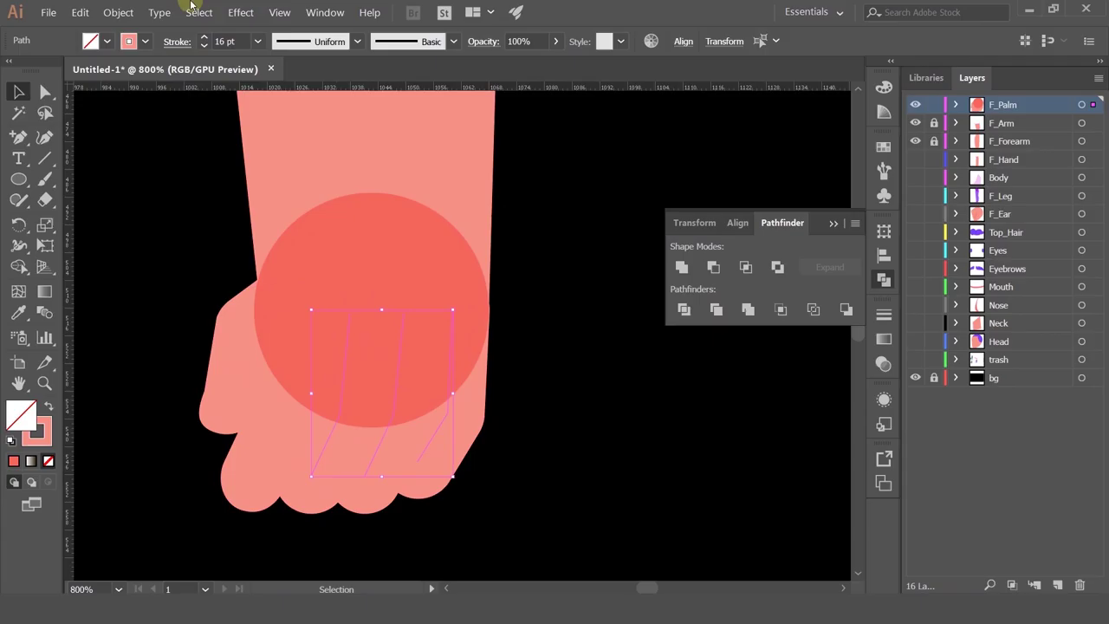
click(118, 12)
click(137, 148)
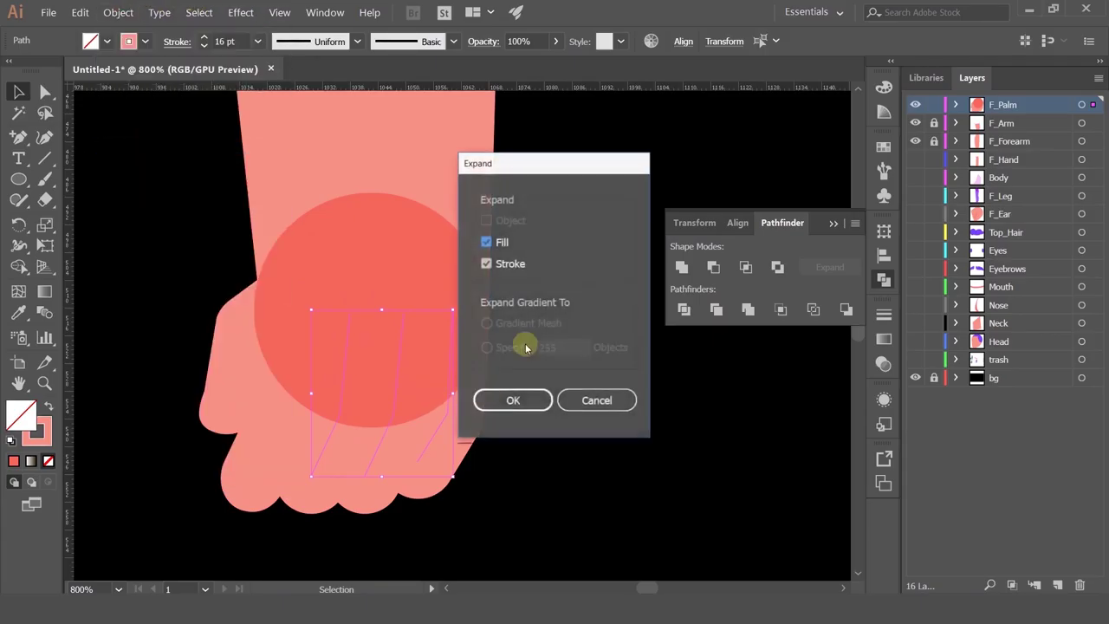
click(509, 401)
click(750, 428)
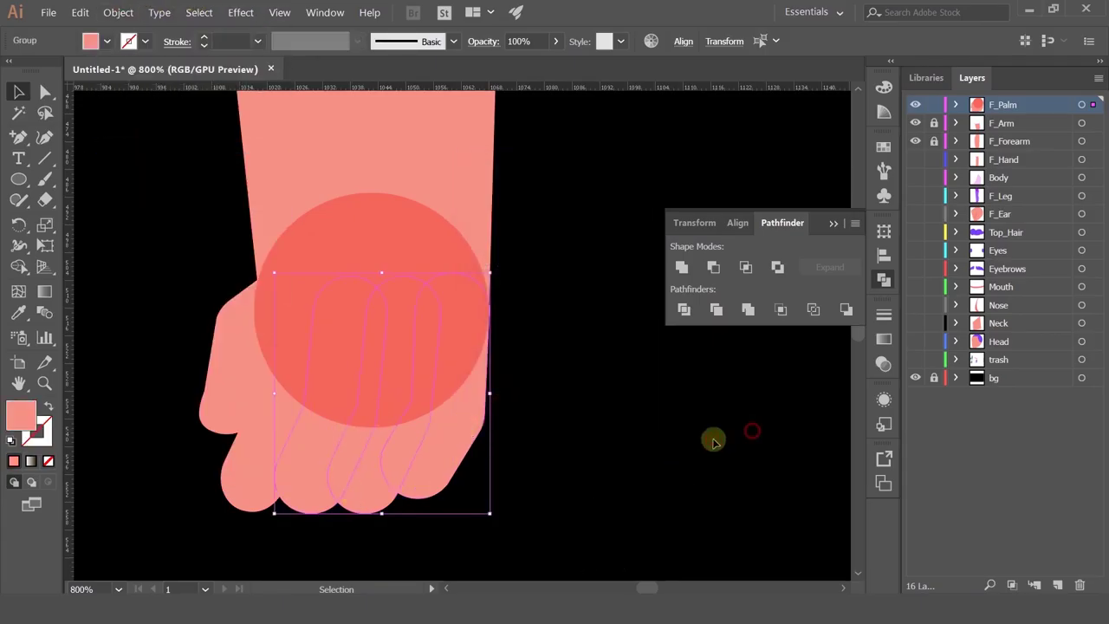
- Nudge the expanded finger shapes so their back edge lines up with the wrist circle's edge
scroll(478, 374, up, 2)
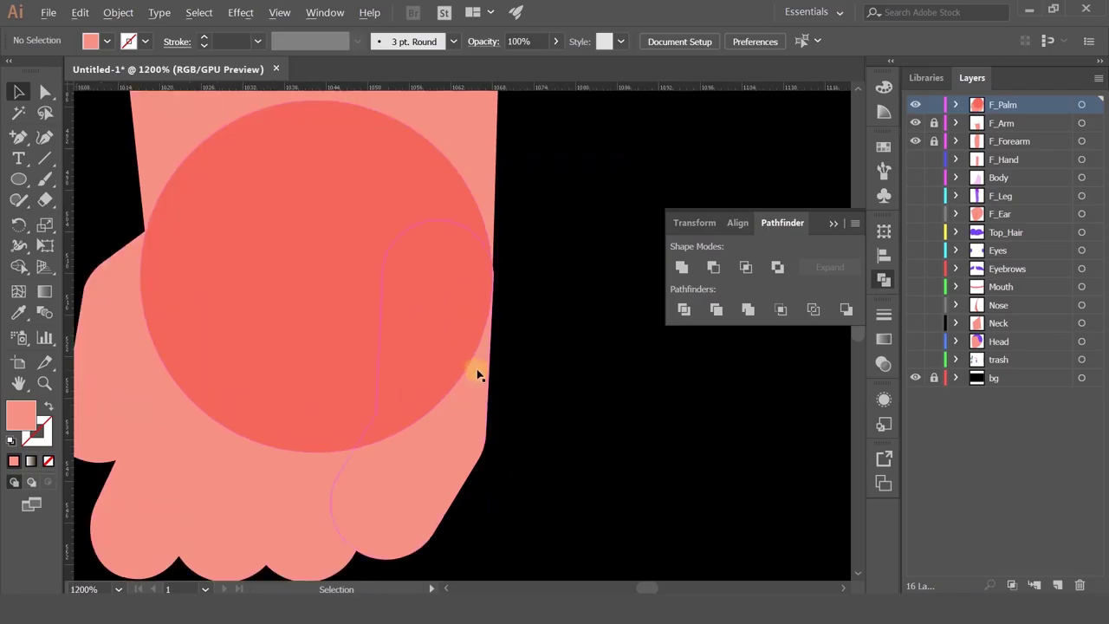
scroll(488, 337, up, 2)
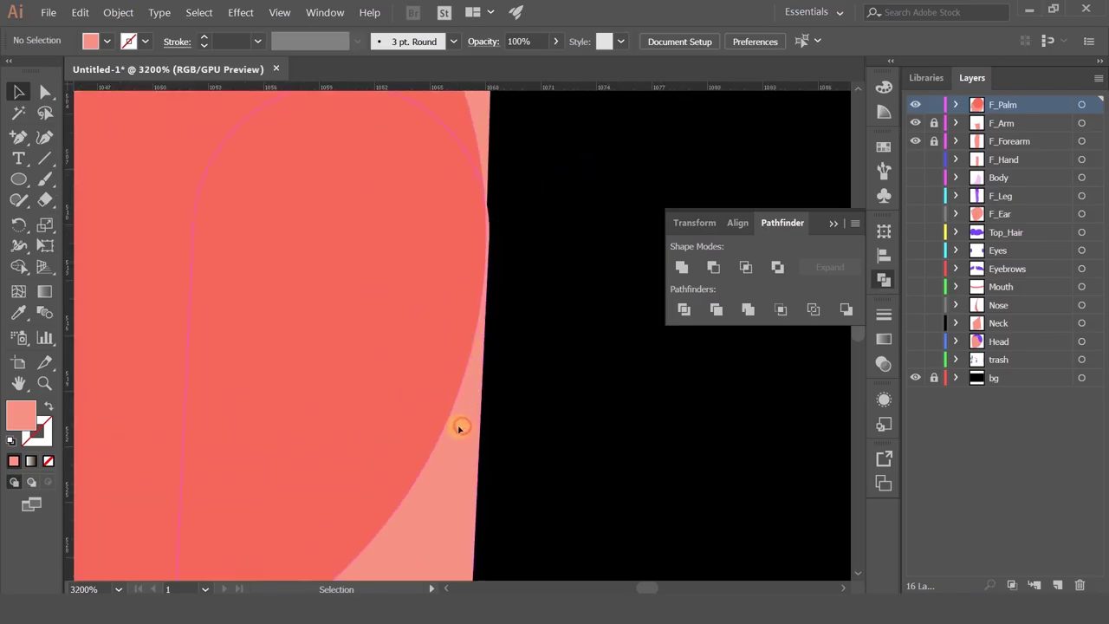
click(465, 455)
drag(460, 466, 463, 450)
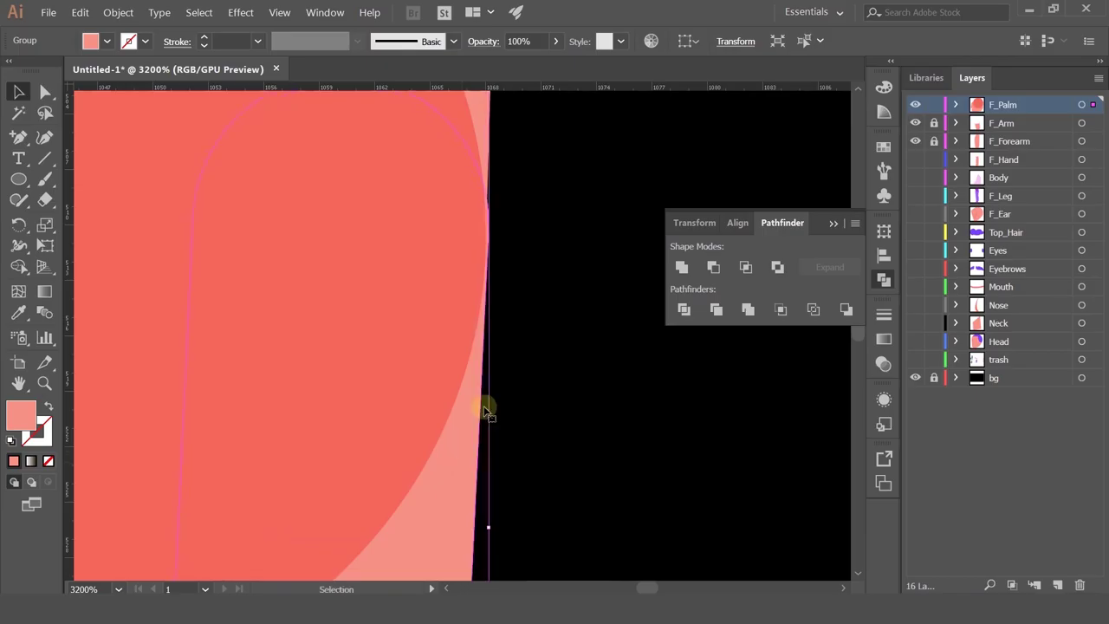
scroll(495, 211, up, 2)
drag(420, 576, 431, 559)
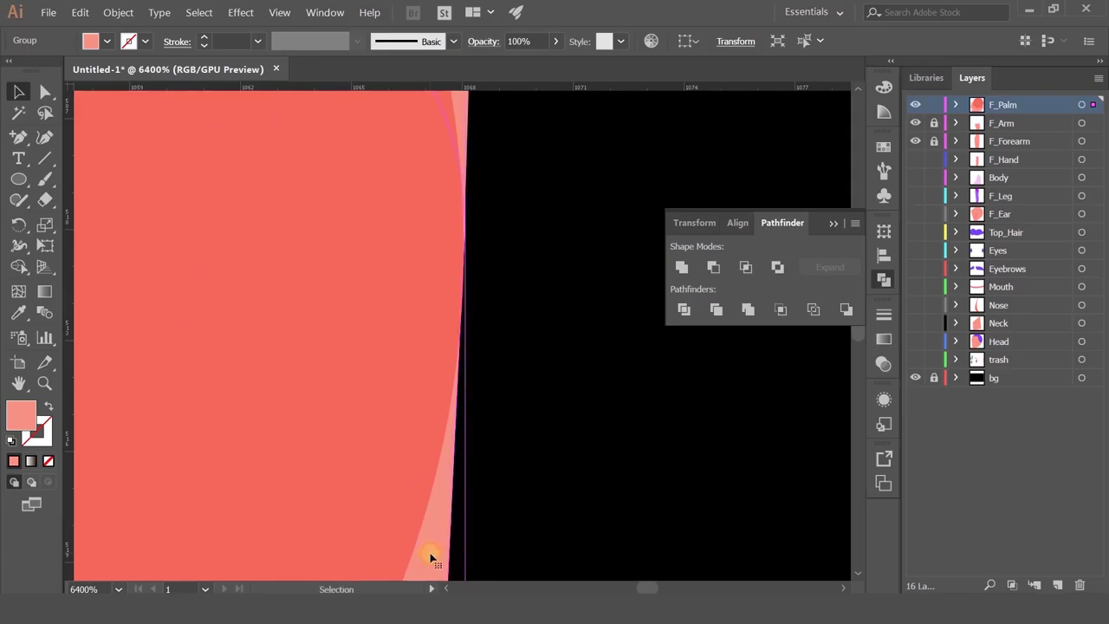
click(557, 440)
scroll(550, 435, down, 5)
scroll(549, 433, down, 2)
scroll(570, 436, down, 1)
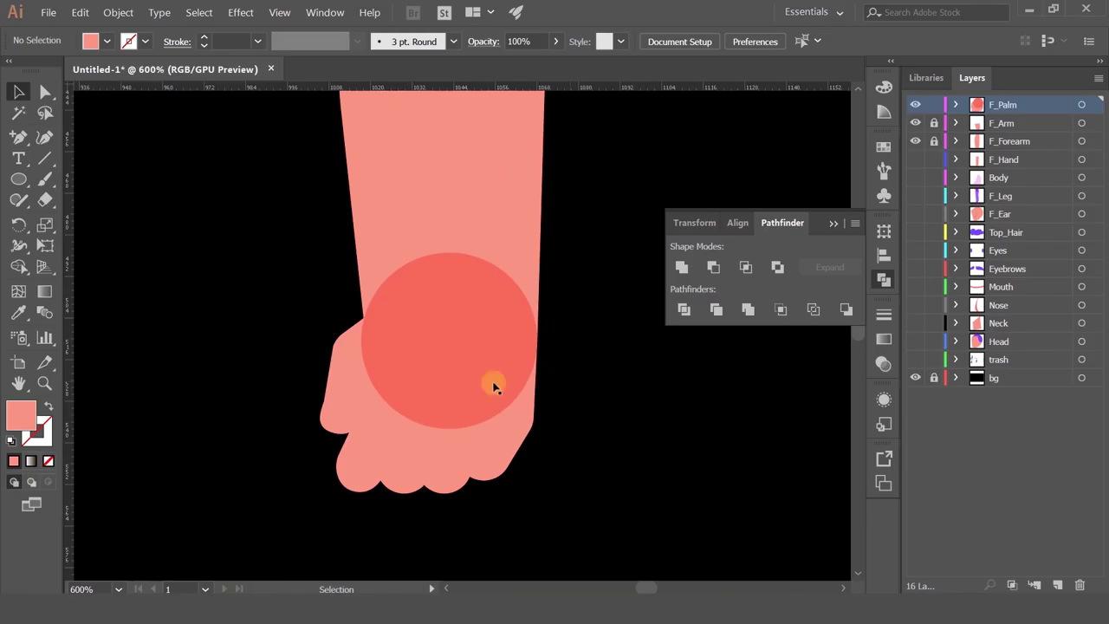
- Test the wrist joint by rotating the palm, fingers and circle around the circle's centre and back to the original pose
drag(301, 338, 620, 525)
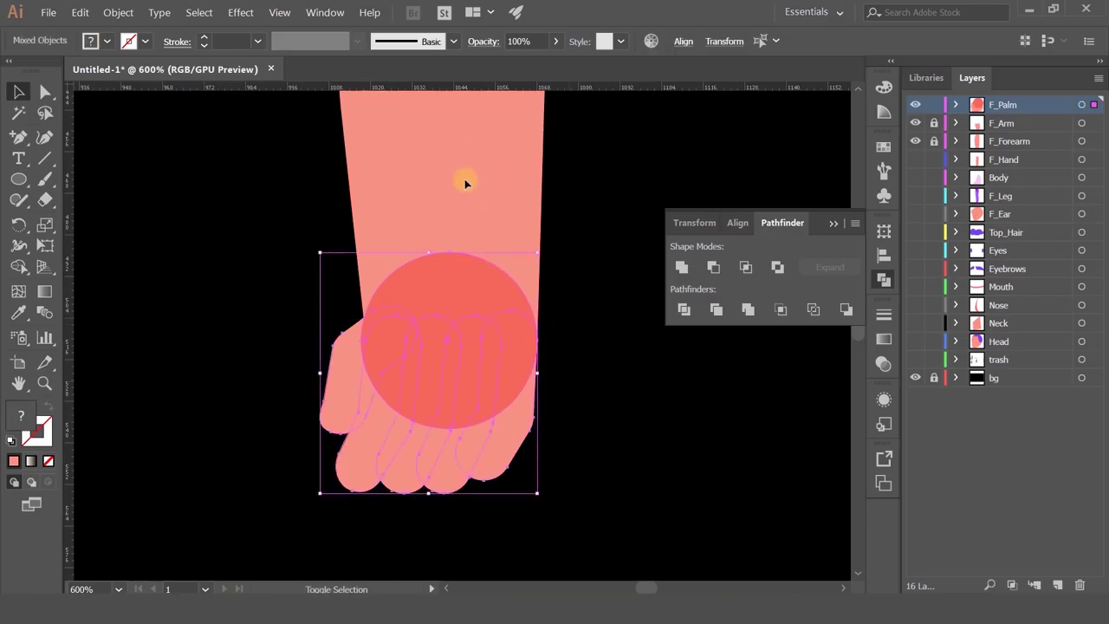
click(20, 225)
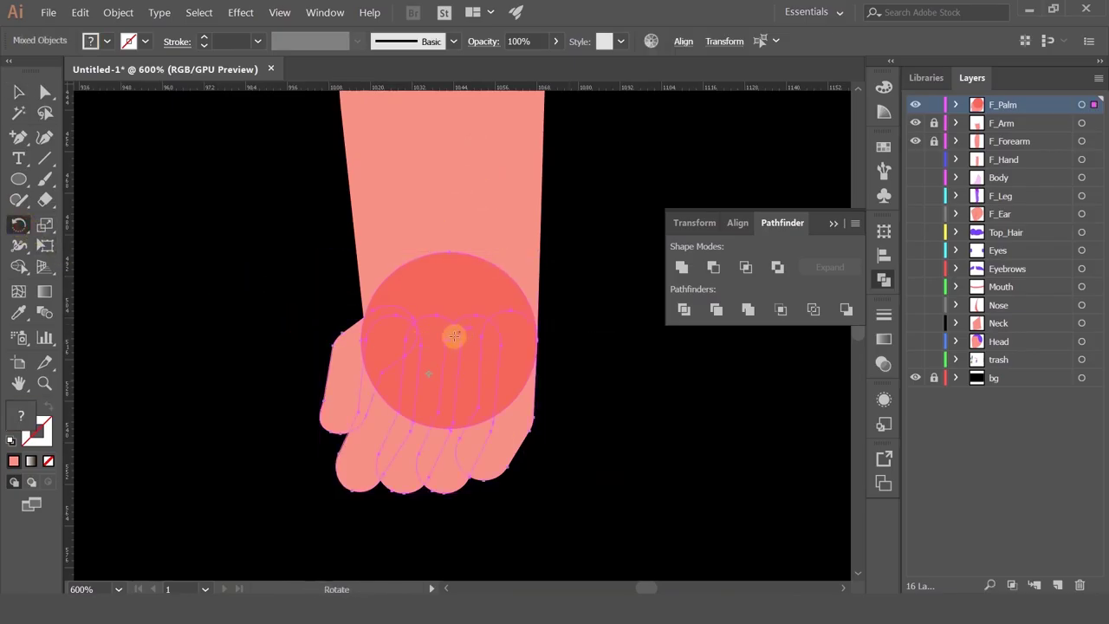
click(449, 340)
drag(456, 362, 430, 374)
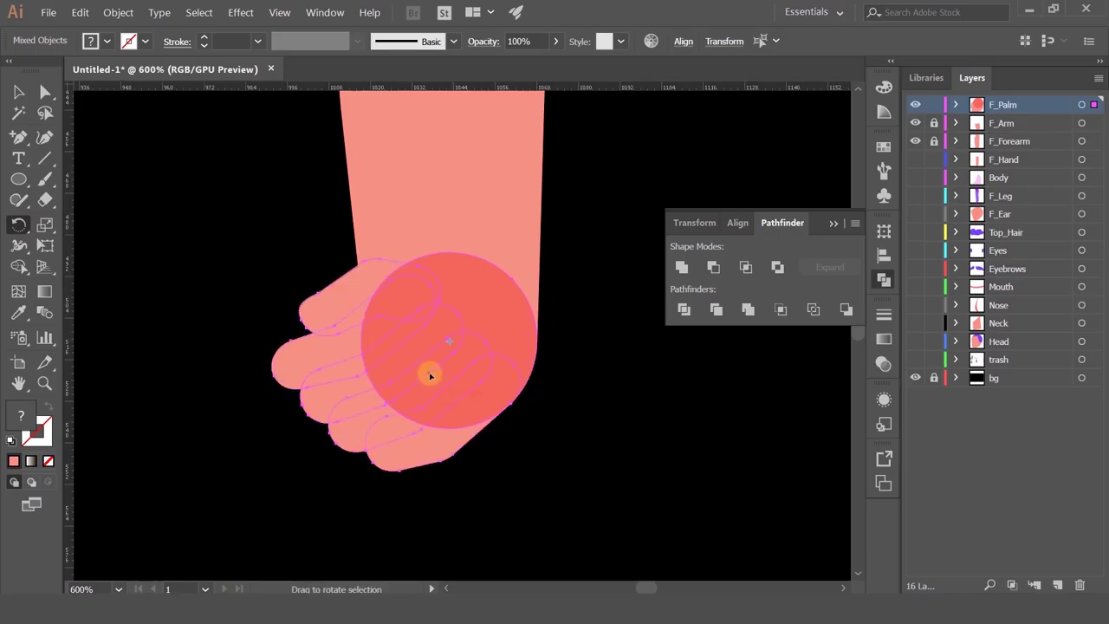
scroll(430, 374, down, 3)
scroll(430, 382, up, 2)
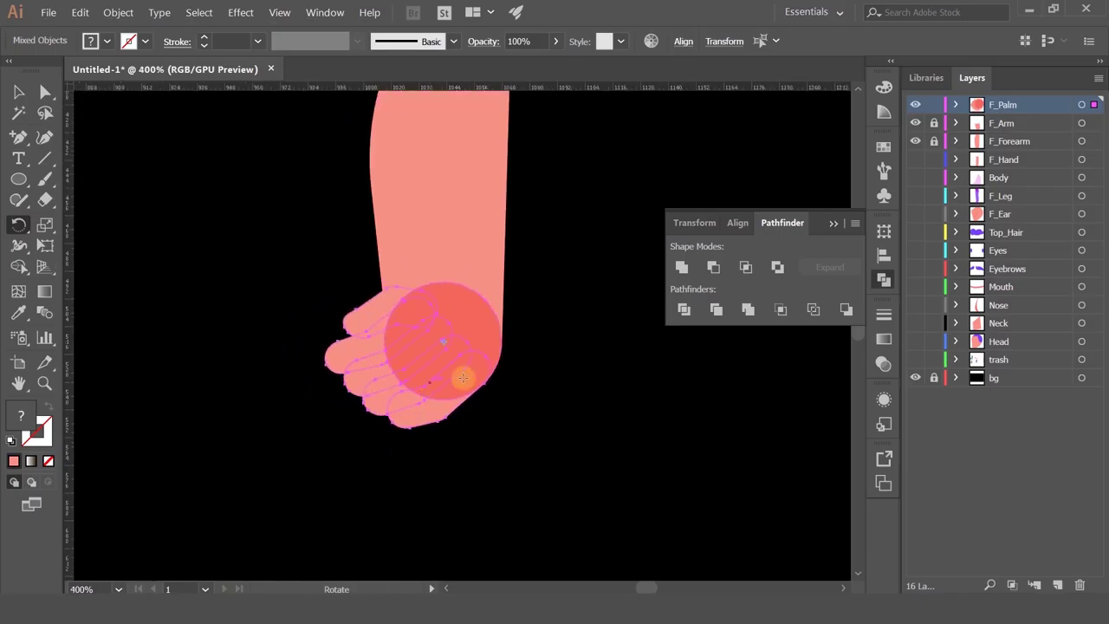
drag(438, 382, 466, 368)
click(19, 93)
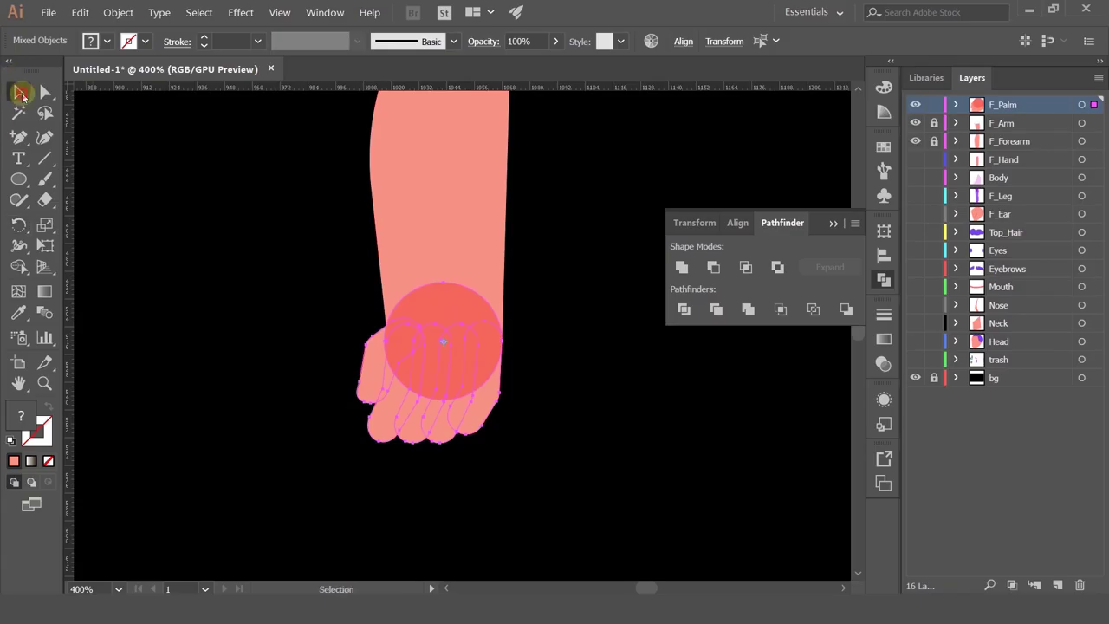
- Recolour the wrist circle with the forearm's skin colour using the Eyedropper and deselect it
click(131, 238)
click(405, 300)
key(i)
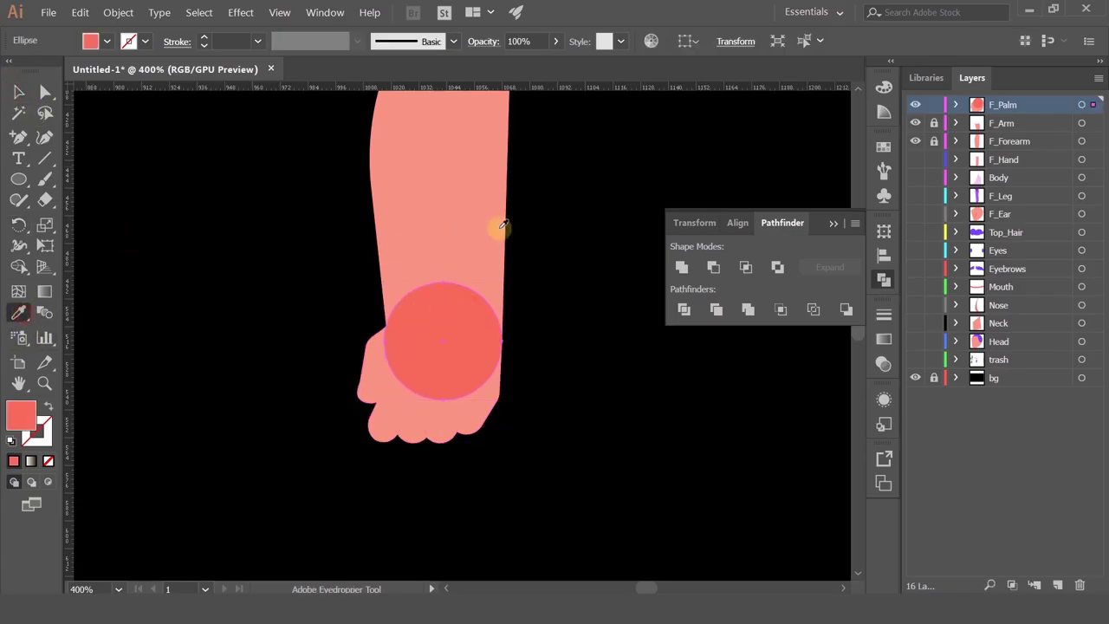
click(423, 210)
click(22, 94)
click(218, 263)
scroll(221, 262, down, 1)
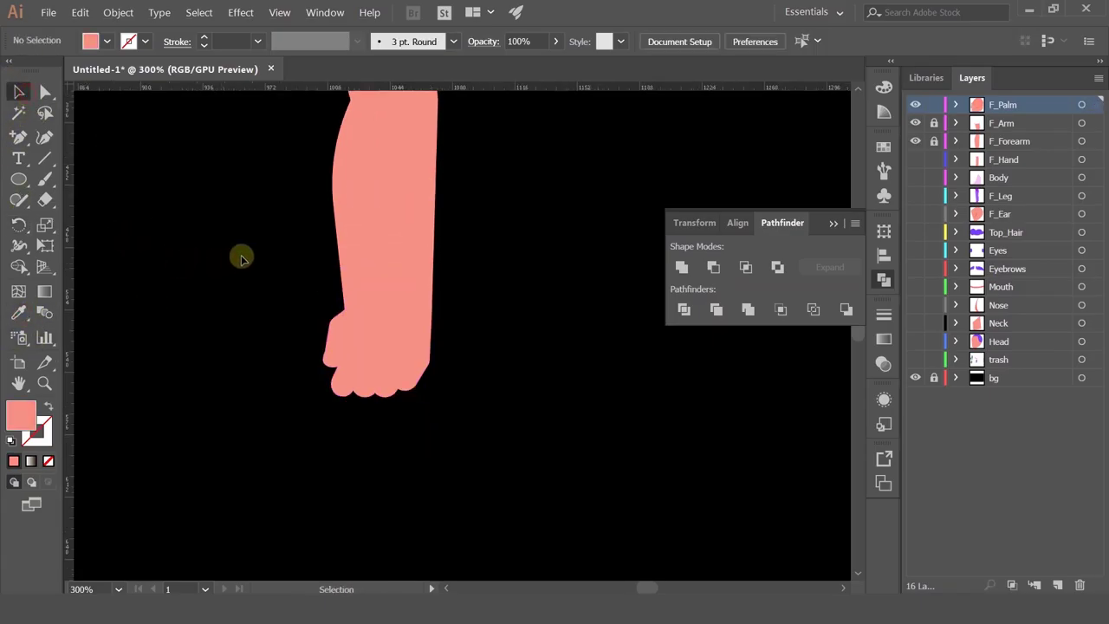
- Unlock the F_Palm, F_Arm and F_Forearm layers and show all hidden layers from F_Hand down to trash
drag(609, 213, 673, 351)
click(933, 105)
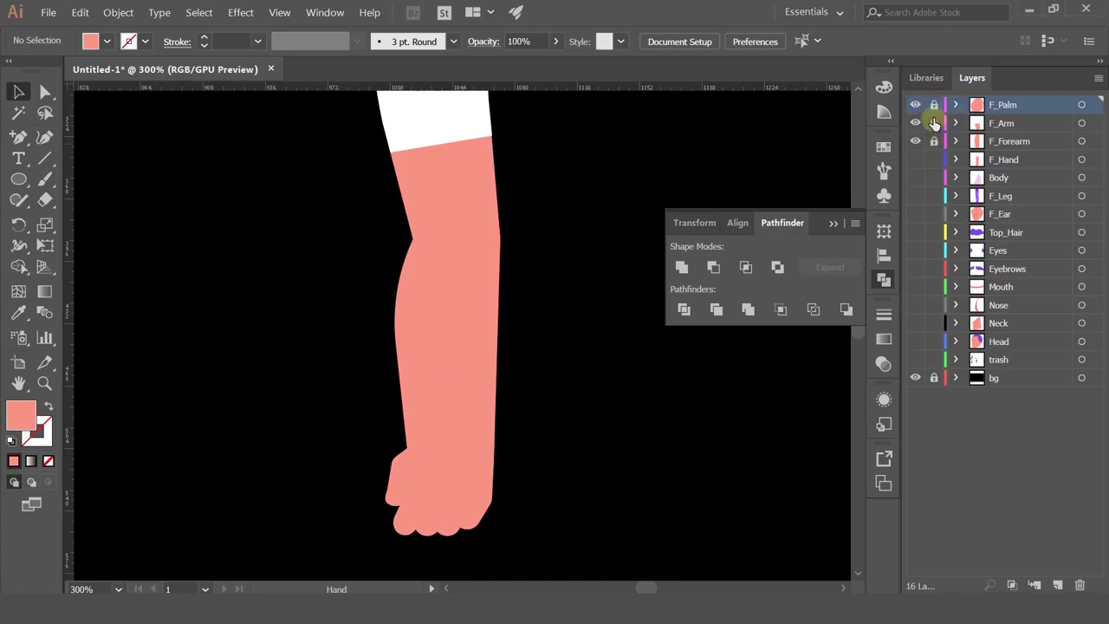
drag(935, 105, 936, 167)
scroll(337, 321, down, 4)
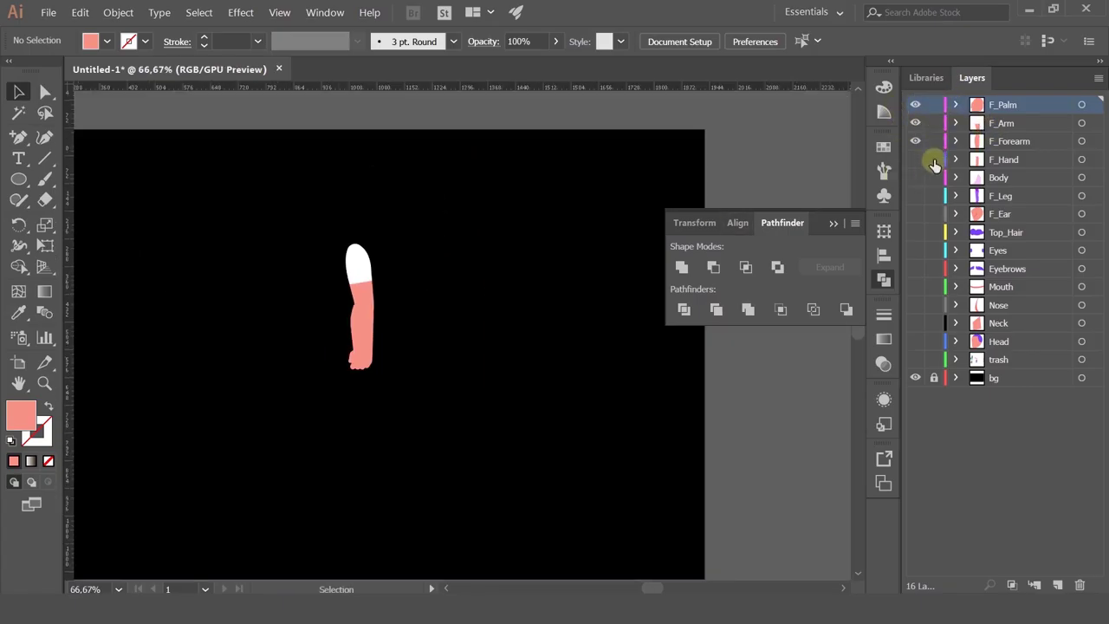
drag(916, 160, 918, 364)
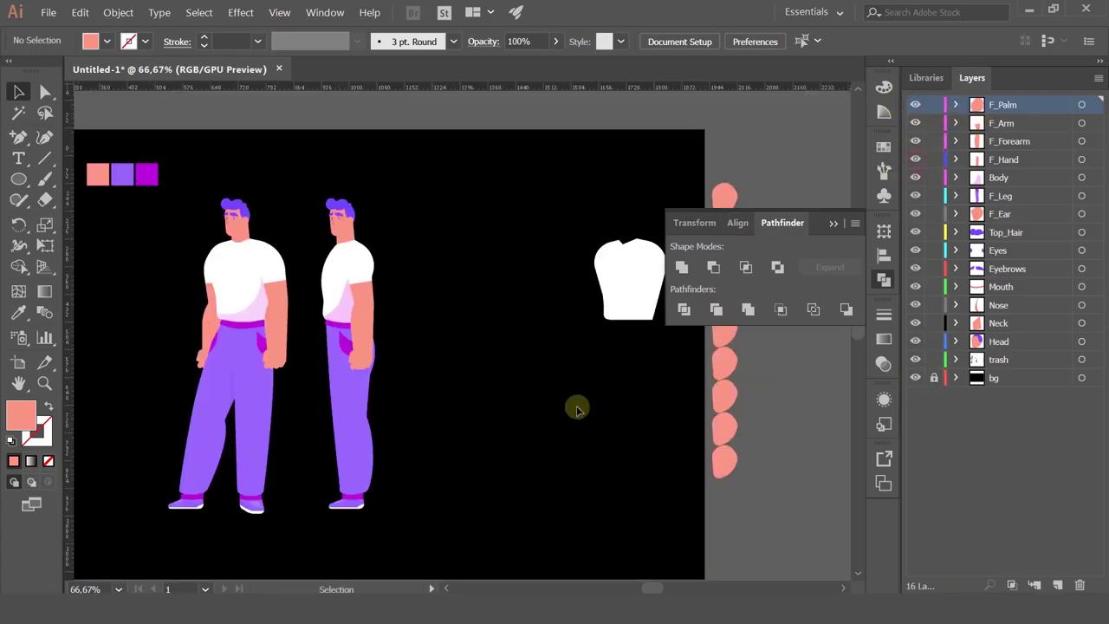
scroll(520, 321, down, 1)
scroll(520, 320, left, 1)
scroll(485, 317, up, 1)
scroll(503, 294, down, 2)
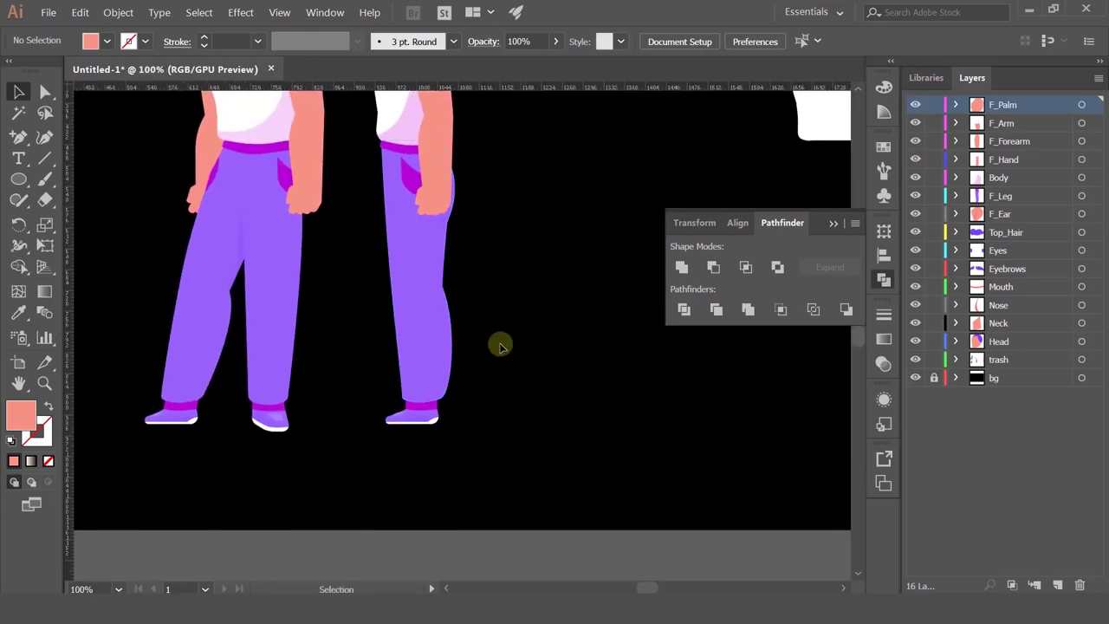
scroll(485, 312, up, 2)
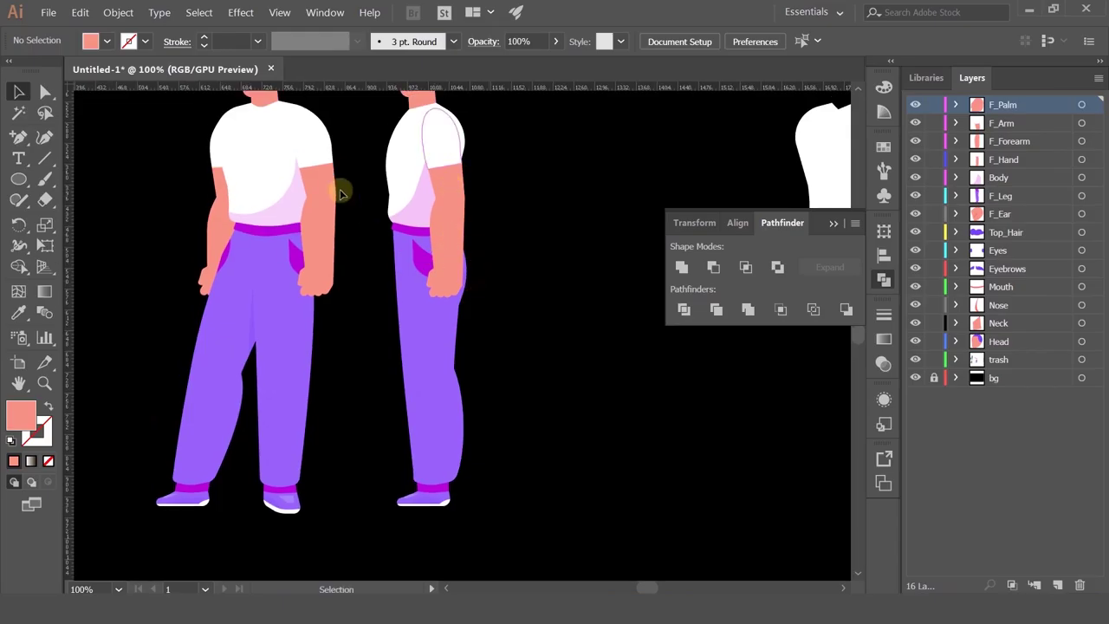
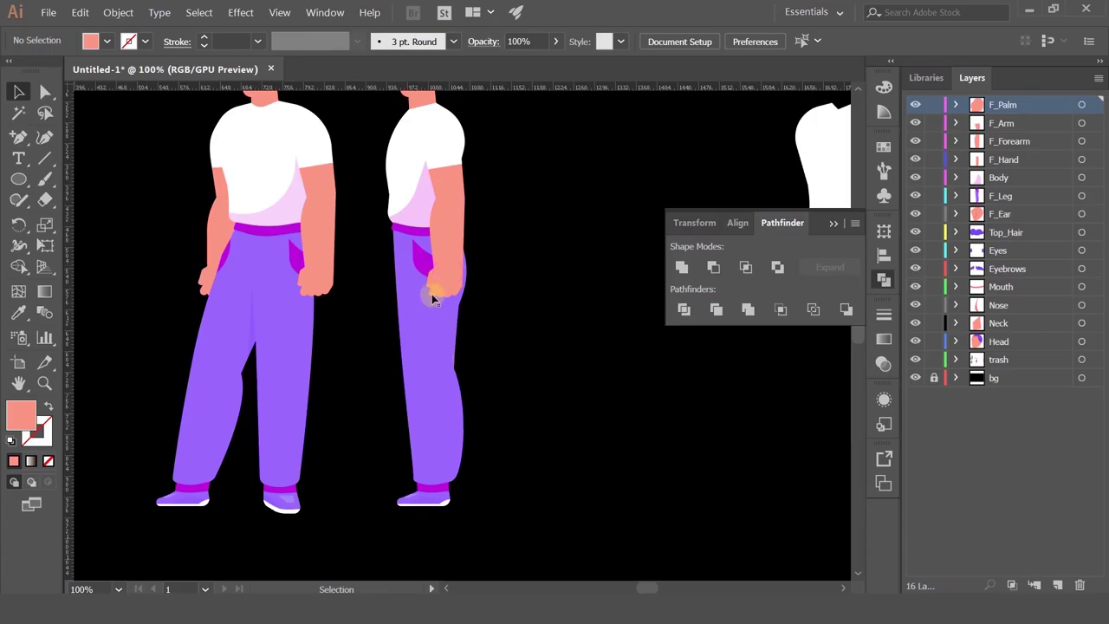
- Try an Arc warp on the side-view leg group, with vertical orientation and a 40% bend
click(450, 322)
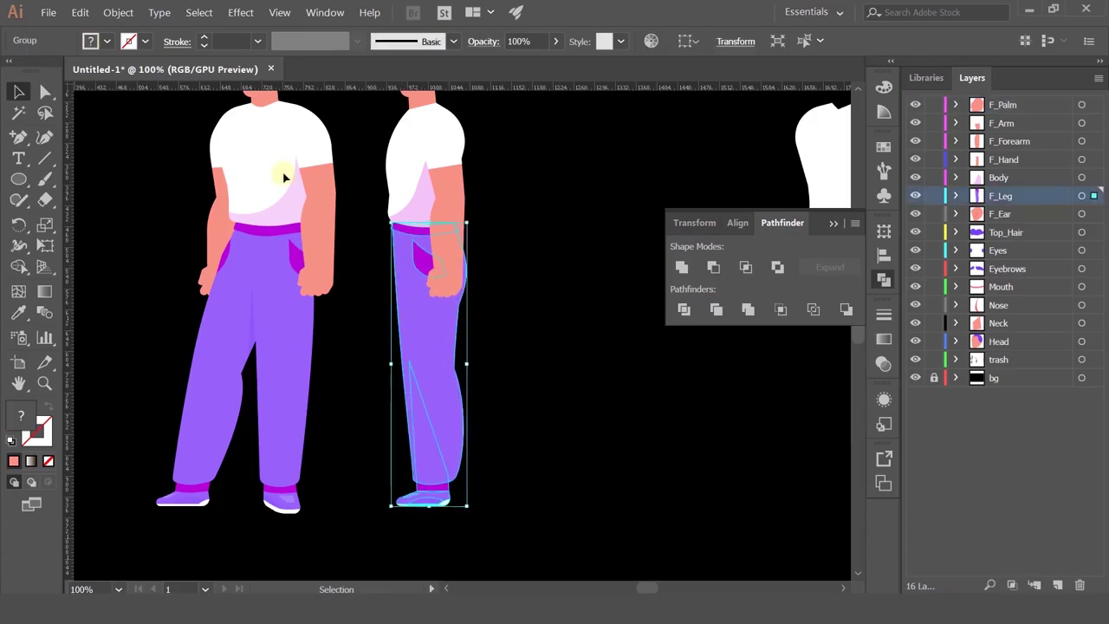
click(240, 12)
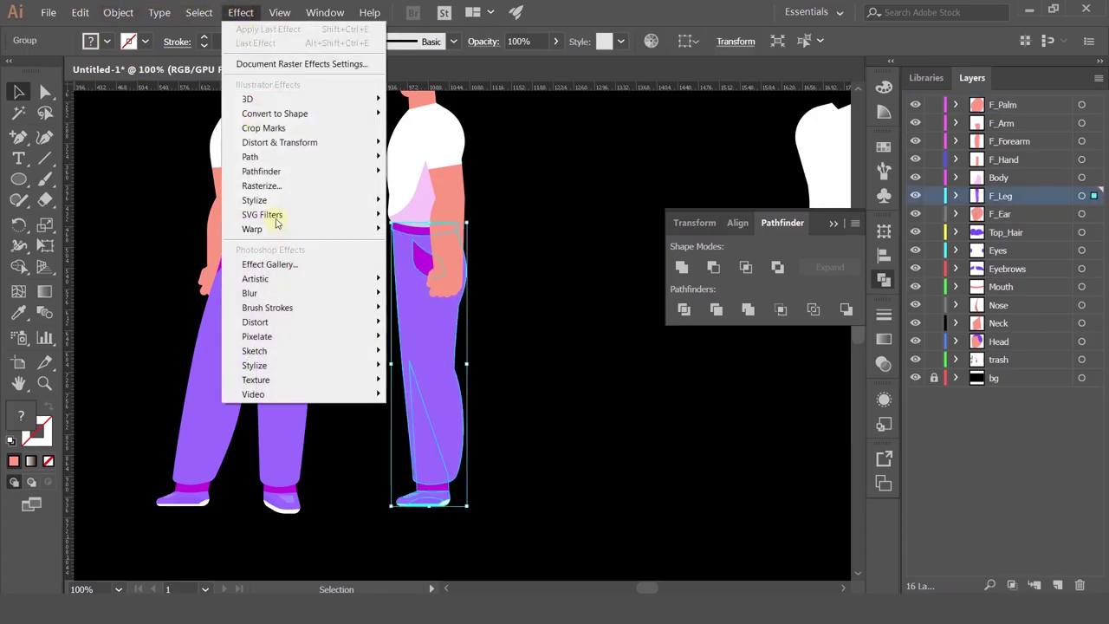
mouse_move(273, 233)
click(400, 231)
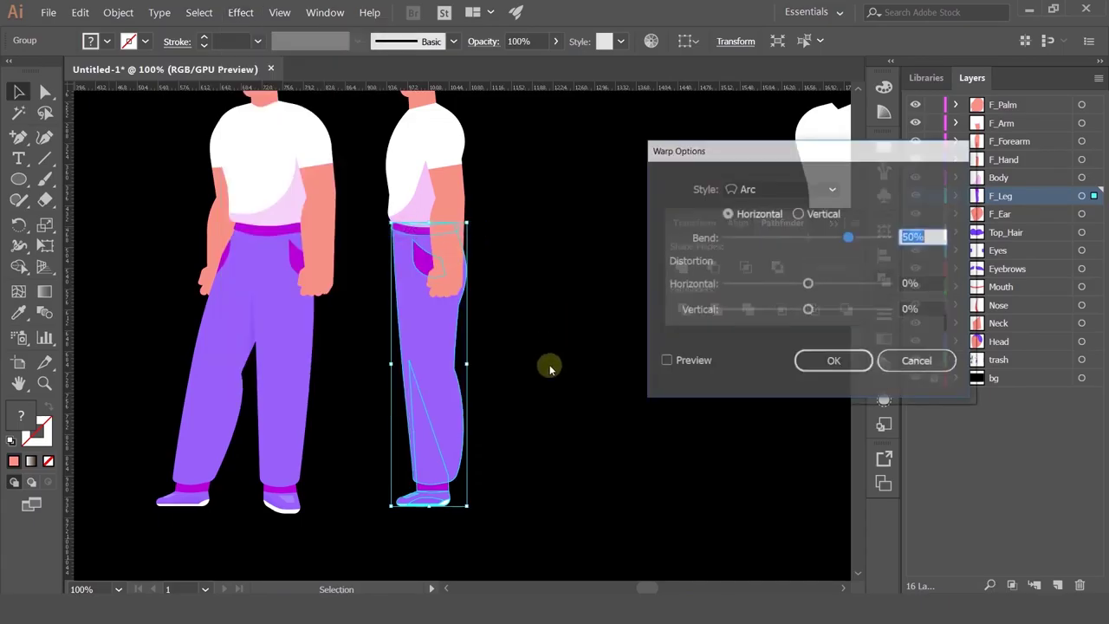
click(693, 366)
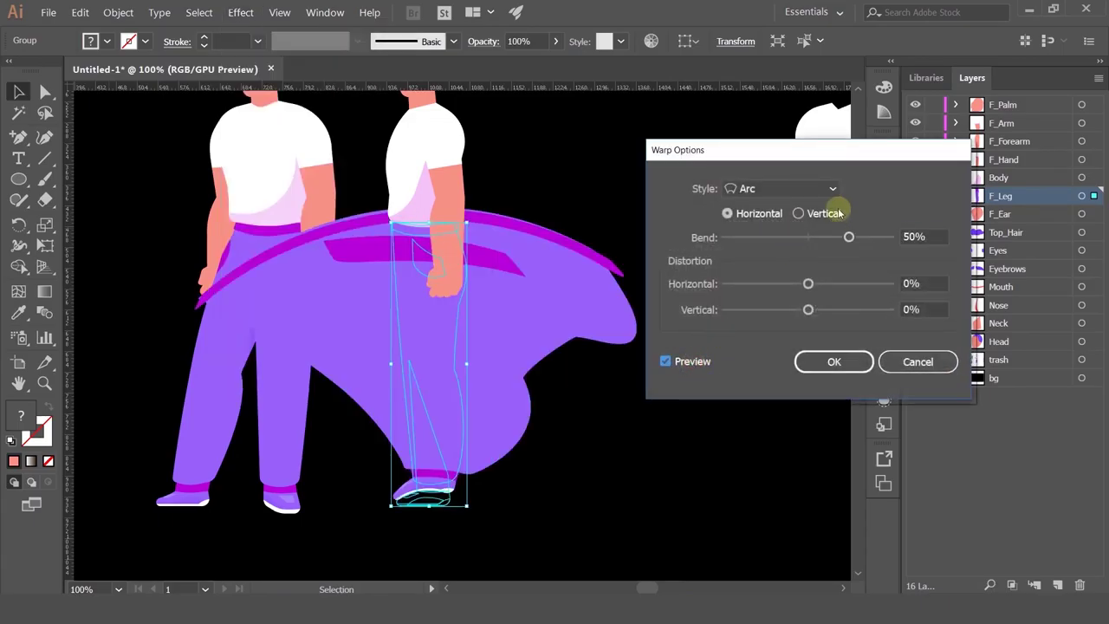
click(804, 214)
drag(797, 238, 839, 239)
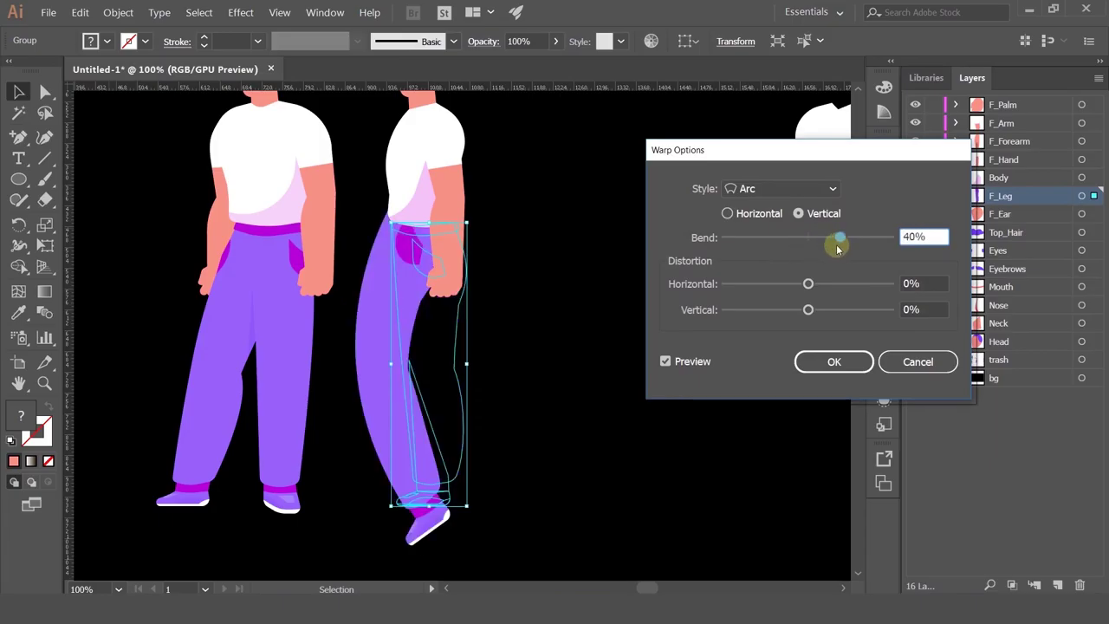
click(923, 368)
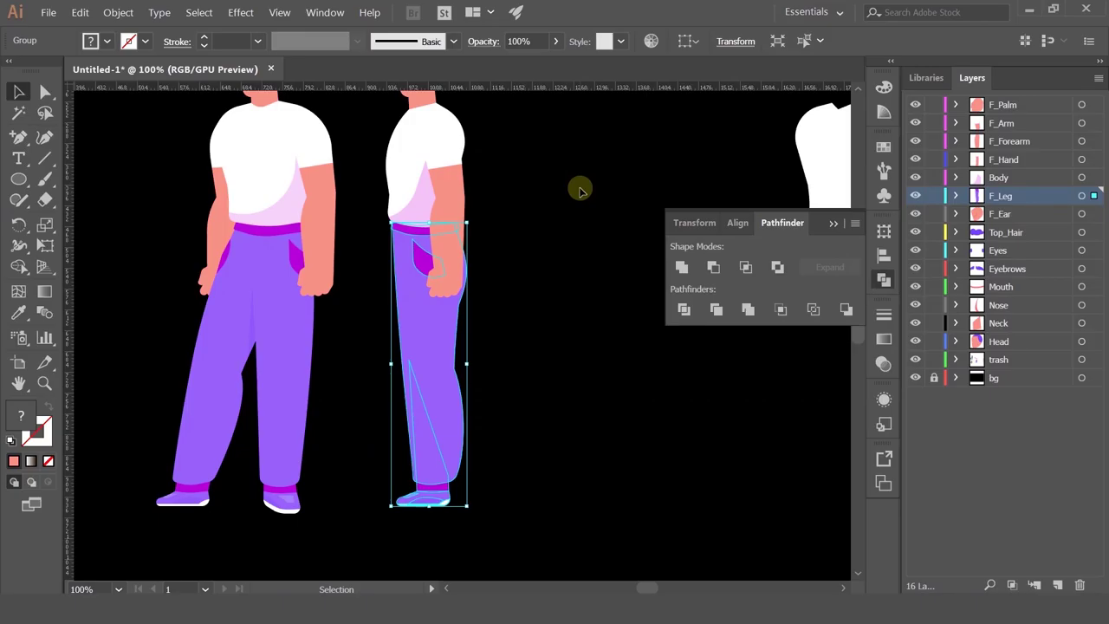
click(580, 190)
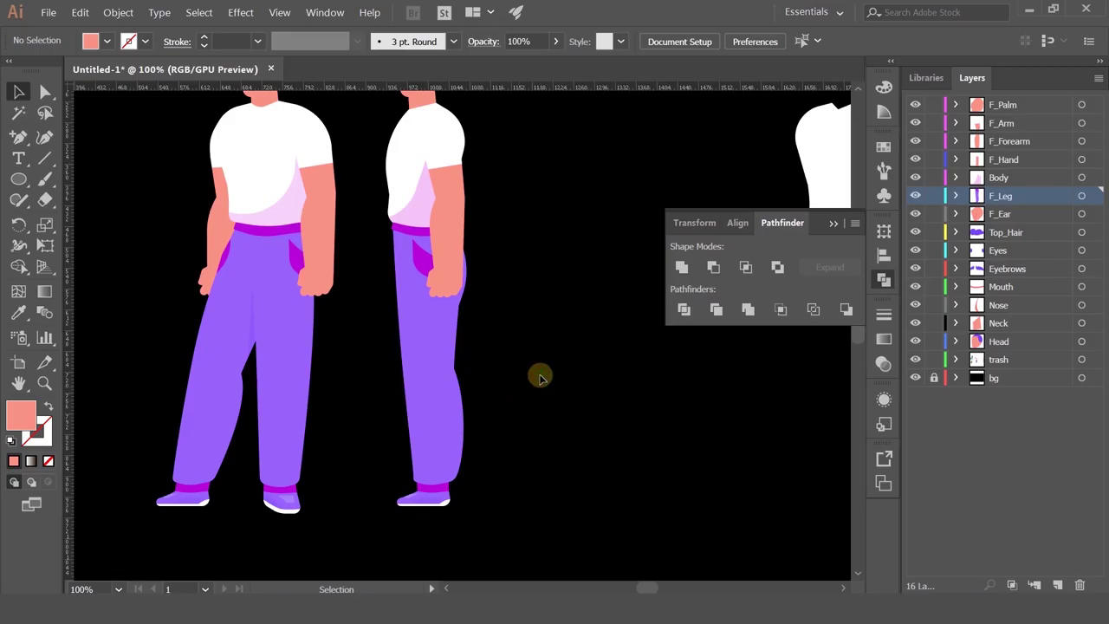
- Hide all layers except F_Leg and bg to isolate the side-view leg
scroll(520, 285, down, 3)
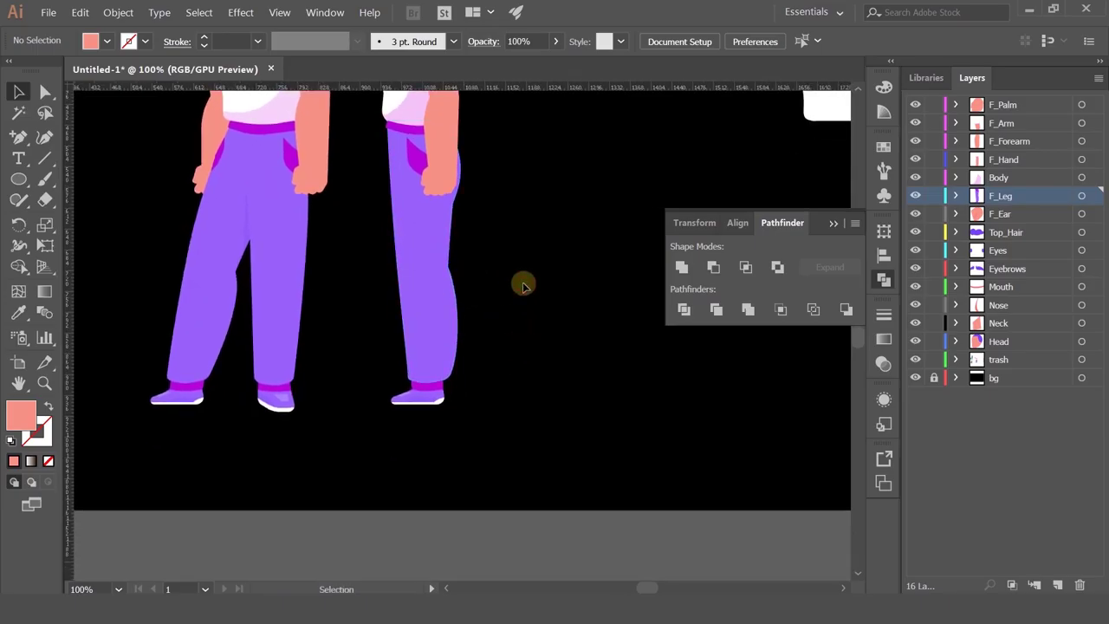
drag(915, 177, 915, 104)
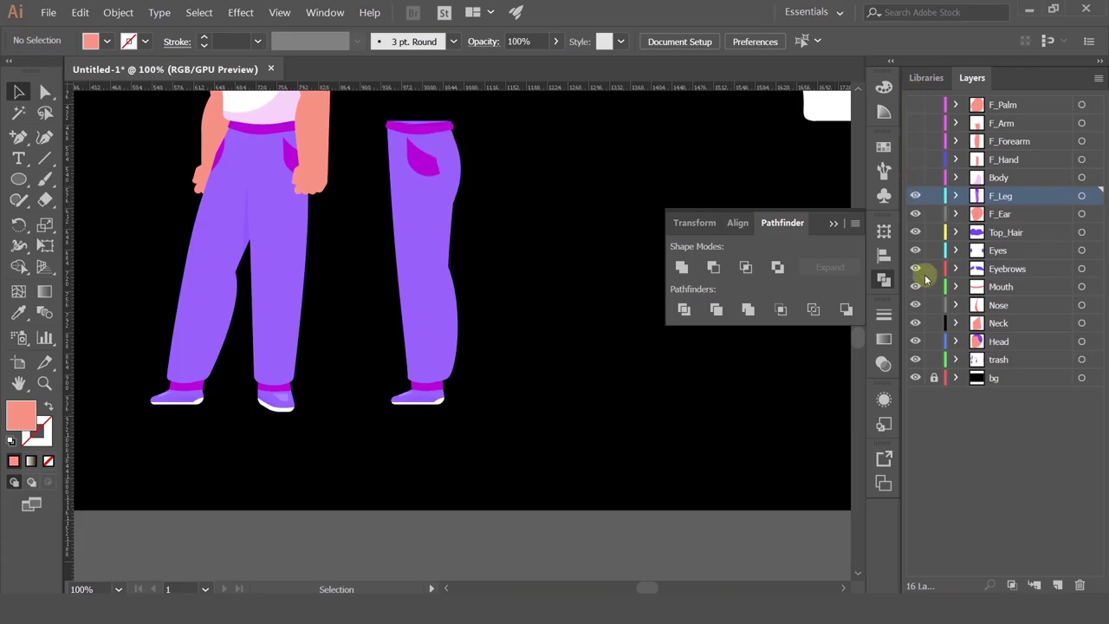
drag(915, 214, 917, 359)
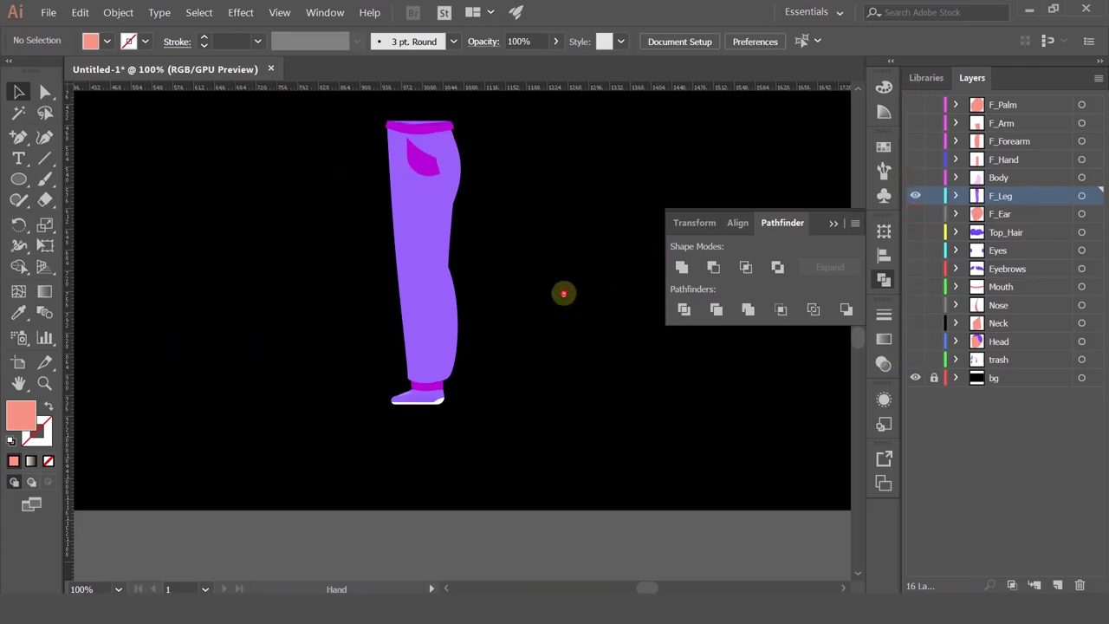
scroll(402, 288, up, 1)
- Move the ankle cuff shape's stray upper anchor point from the knee down to just inside the trouser hem
click(402, 288)
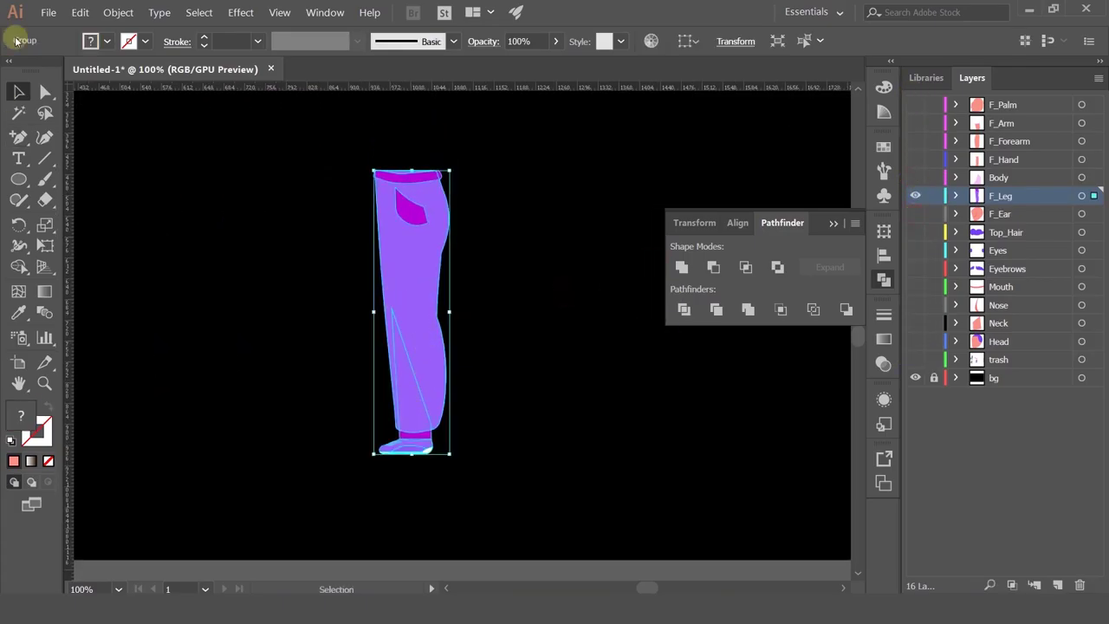
click(49, 93)
click(423, 354)
scroll(423, 354, up, 2)
click(355, 276)
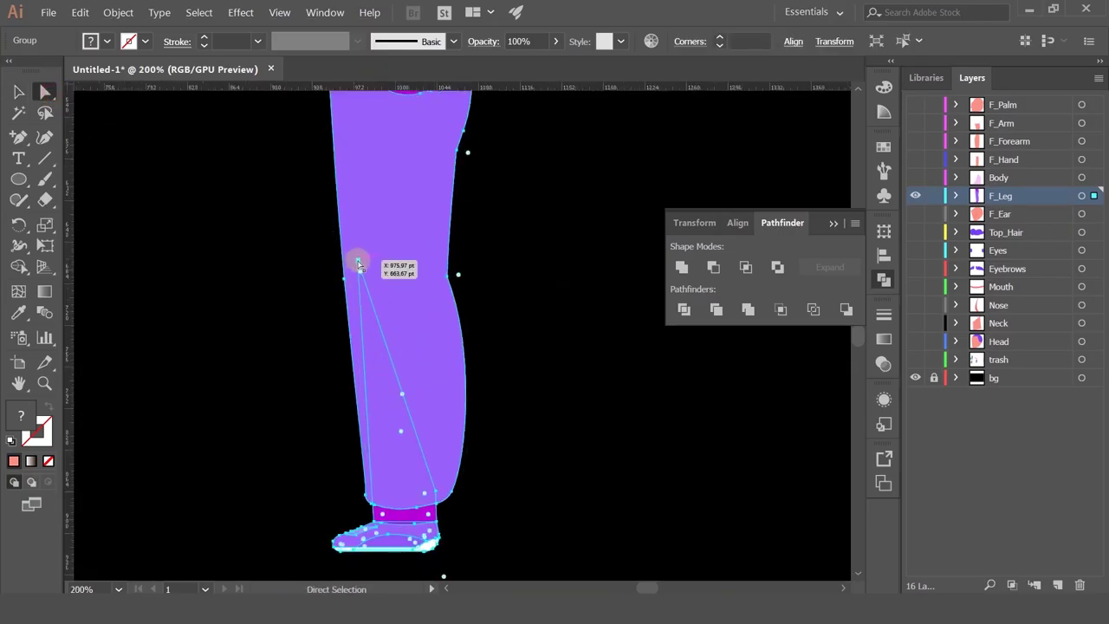
drag(357, 263, 374, 496)
click(18, 92)
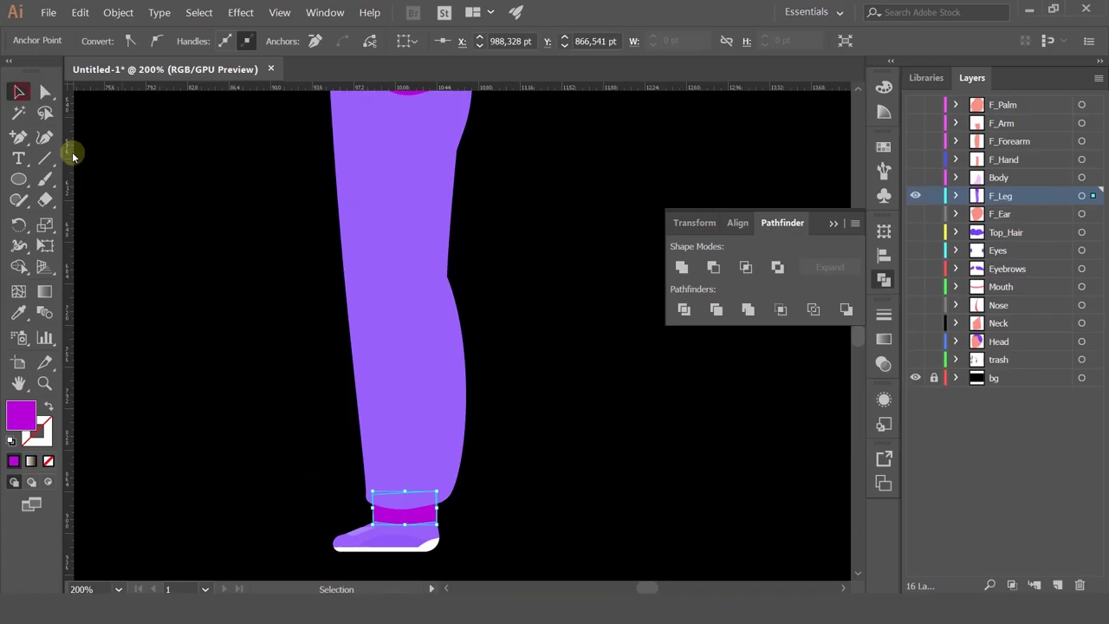
click(254, 291)
scroll(254, 291, down, 1)
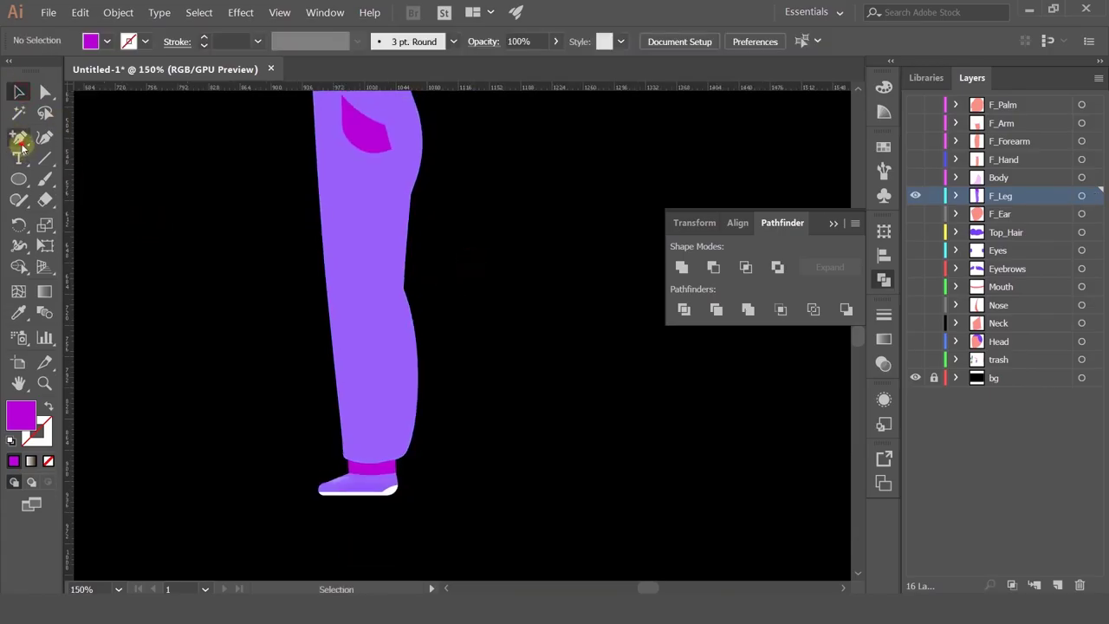
- Draw a magenta circle centred on the side-view knee, spanning about the width of the leg
drag(22, 145, 22, 158)
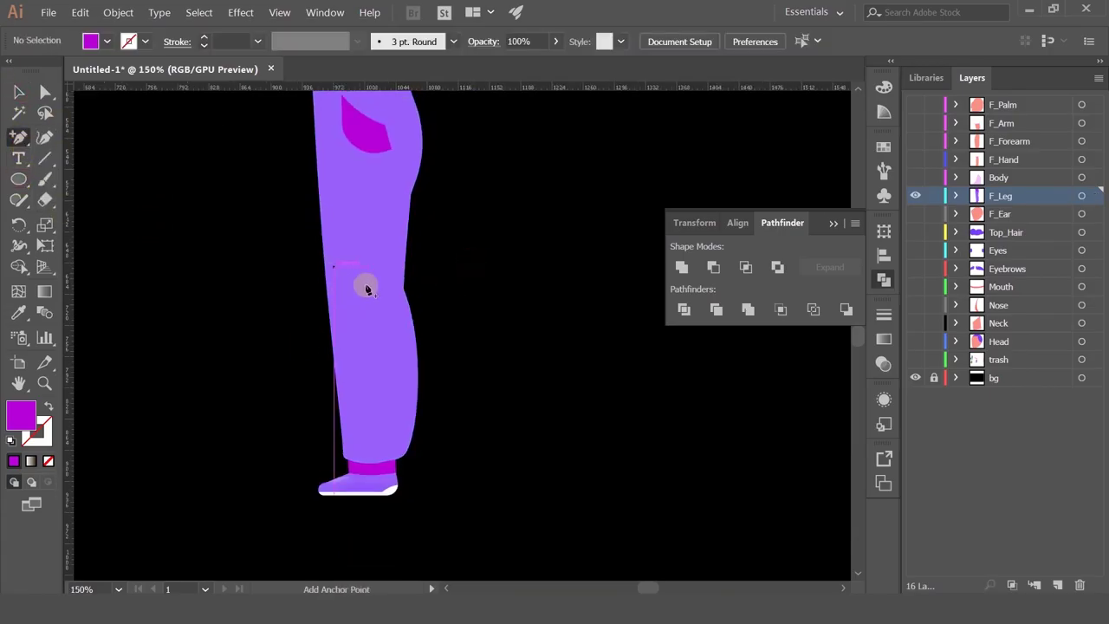
click(19, 179)
scroll(366, 289, up, 1)
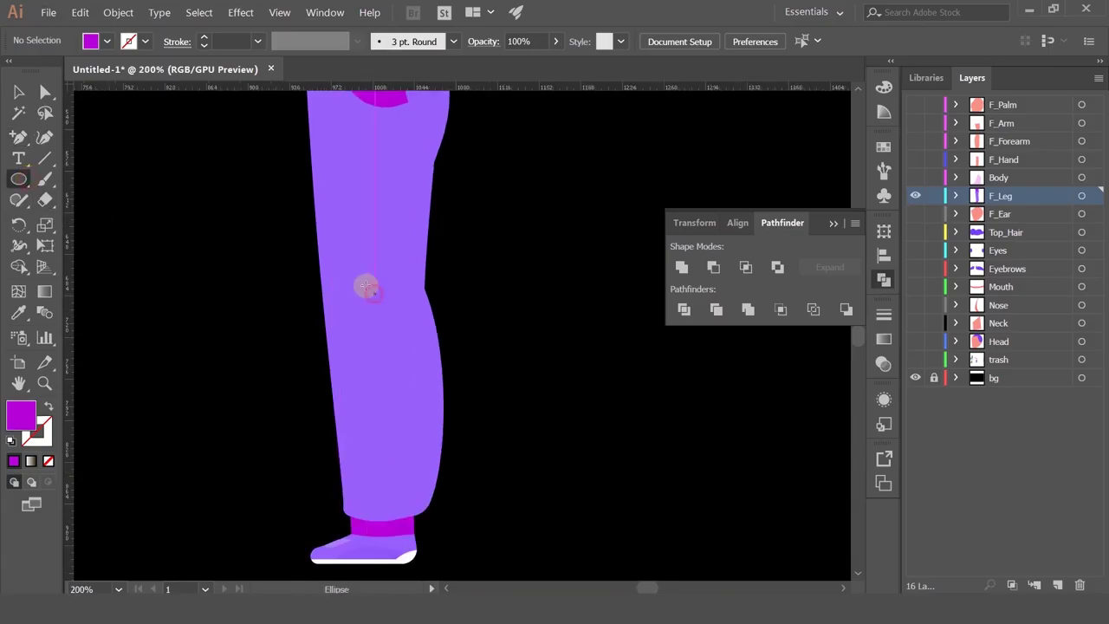
mouse_move(368, 286)
mouse_down()
mouse_move(329, 248)
mouse_move(337, 252)
mouse_up()
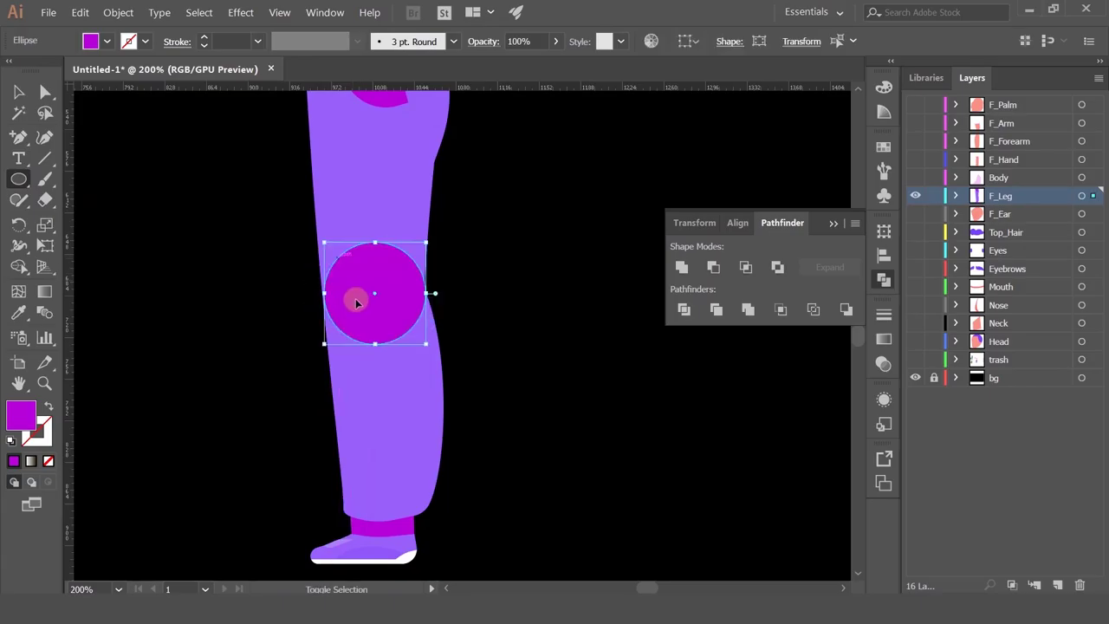
scroll(355, 298, up, 3)
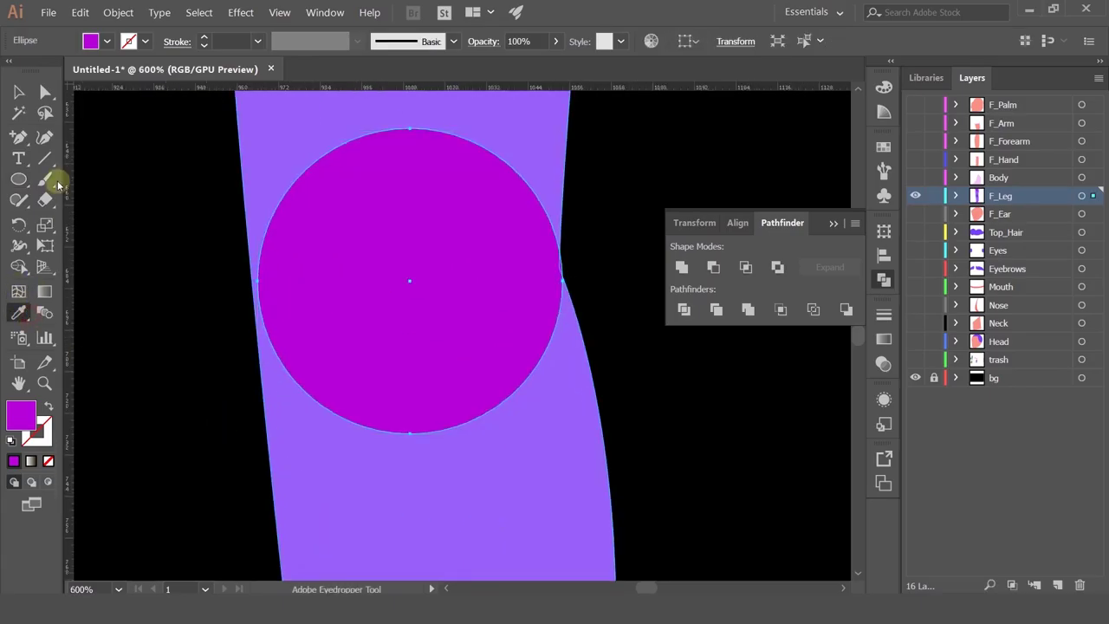
- Shift the knee circle so its back edge meets the notch in the outline behind the knee
click(19, 92)
scroll(221, 311, up, 3)
drag(392, 248, 379, 255)
scroll(405, 269, down, 3)
scroll(535, 327, right, 3)
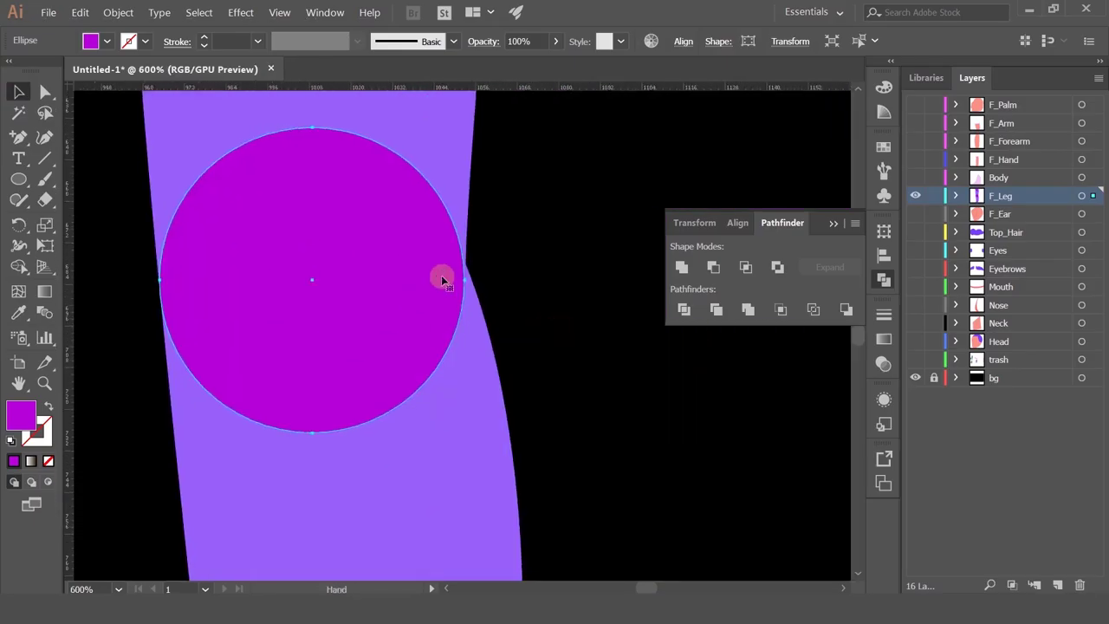
drag(463, 124, 466, 126)
scroll(482, 300, up, 3)
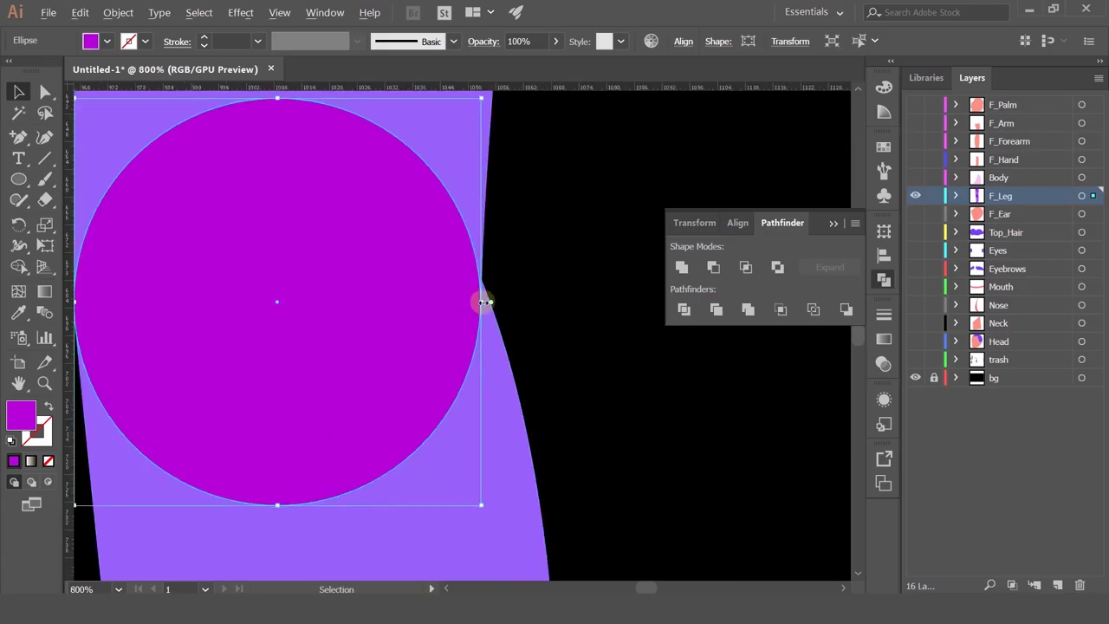
mouse_move(459, 319)
mouse_down()
mouse_move(452, 284)
mouse_move(493, 268)
mouse_move(477, 269)
mouse_up()
scroll(447, 291, down, 3)
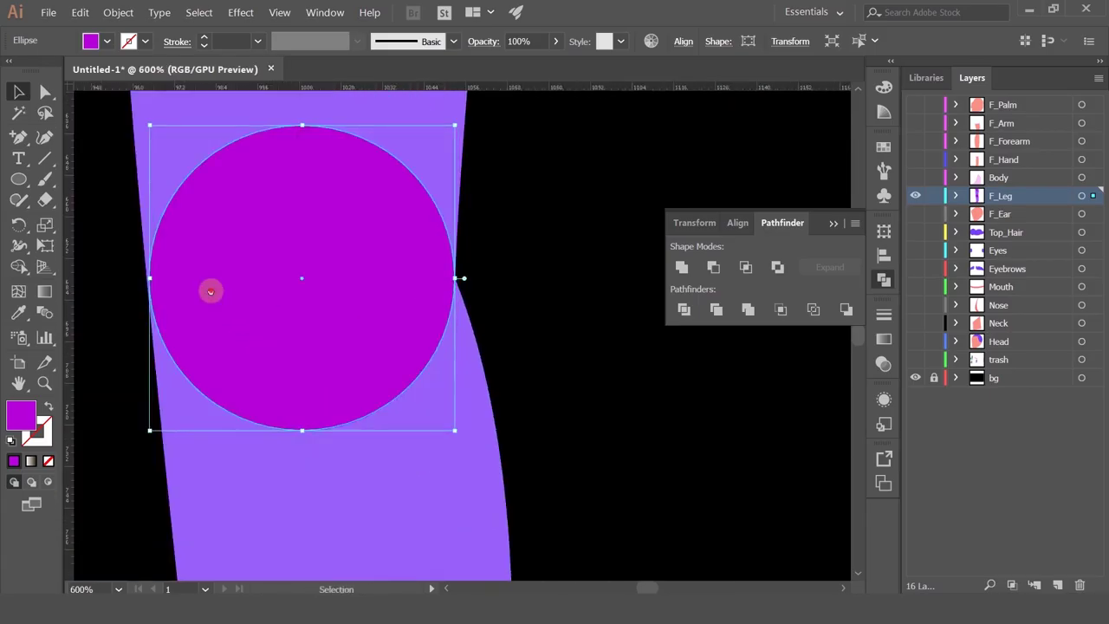
- Resize the knee circle slightly so its front edge touches the leg's front outline, and deselect it
drag(211, 290, 328, 276)
scroll(252, 283, up, 2)
scroll(294, 408, down, 3)
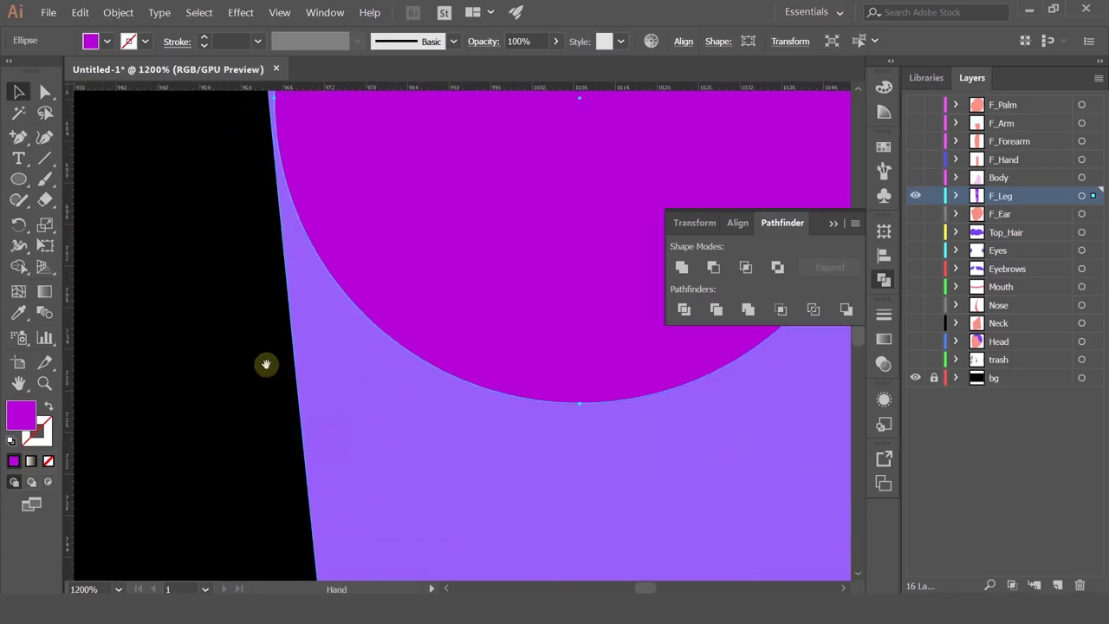
drag(275, 405, 272, 405)
click(228, 259)
scroll(280, 410, up, 1)
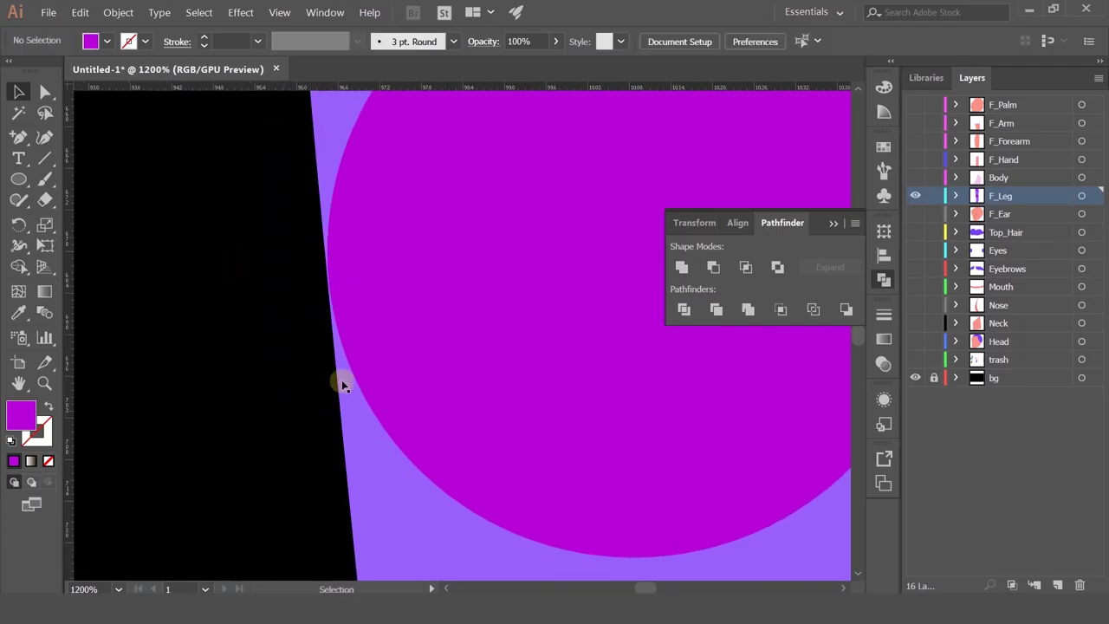
click(384, 343)
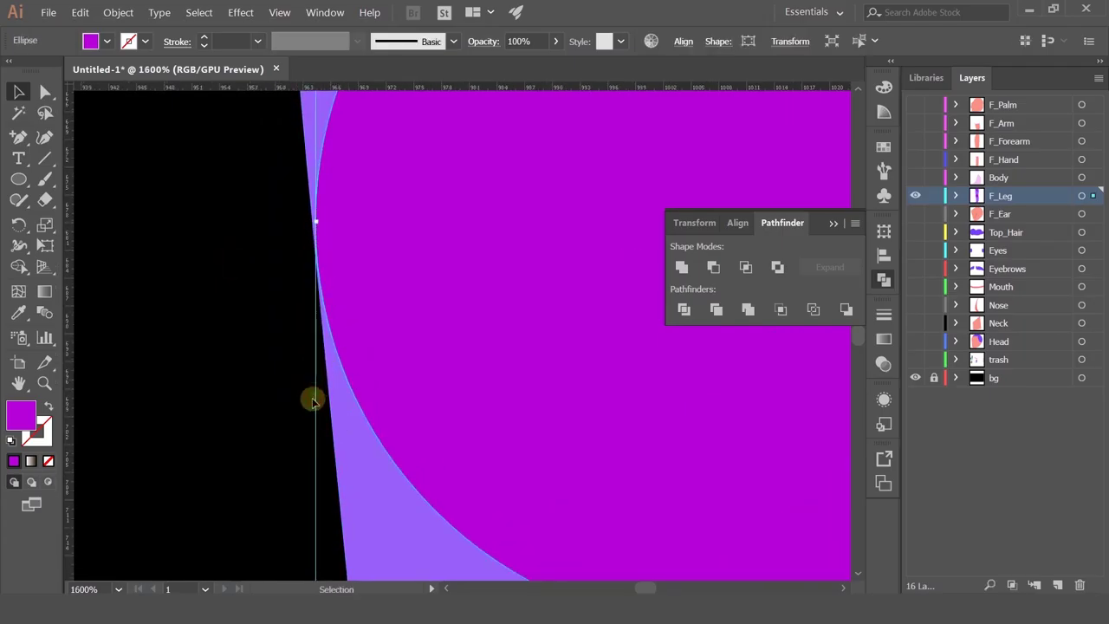
drag(369, 470, 384, 351)
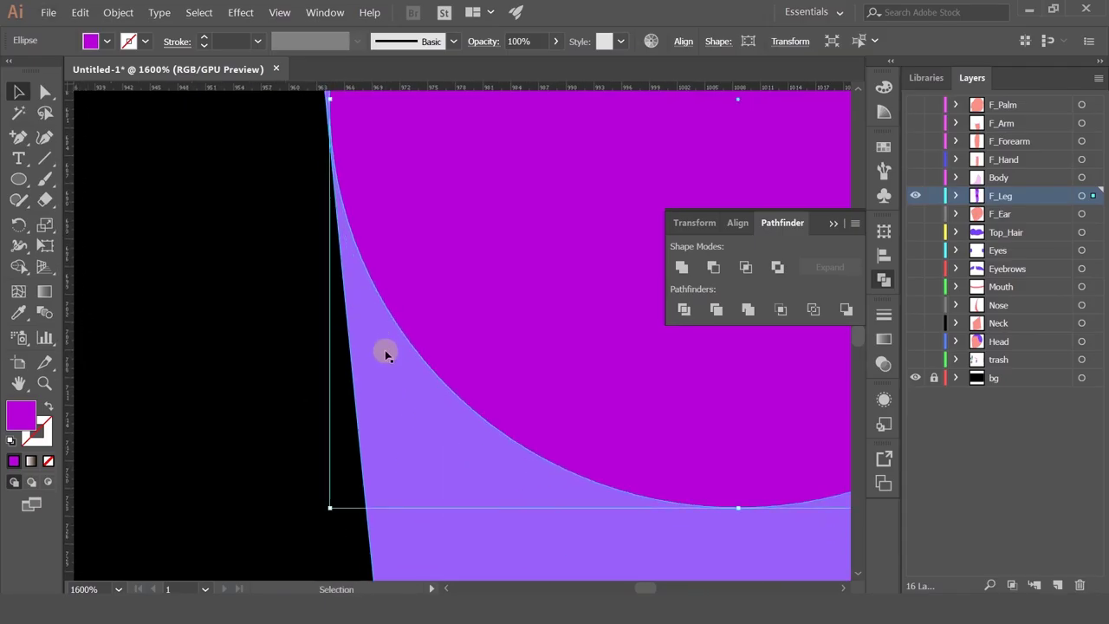
scroll(384, 351, down, 1)
scroll(381, 326, up, 1)
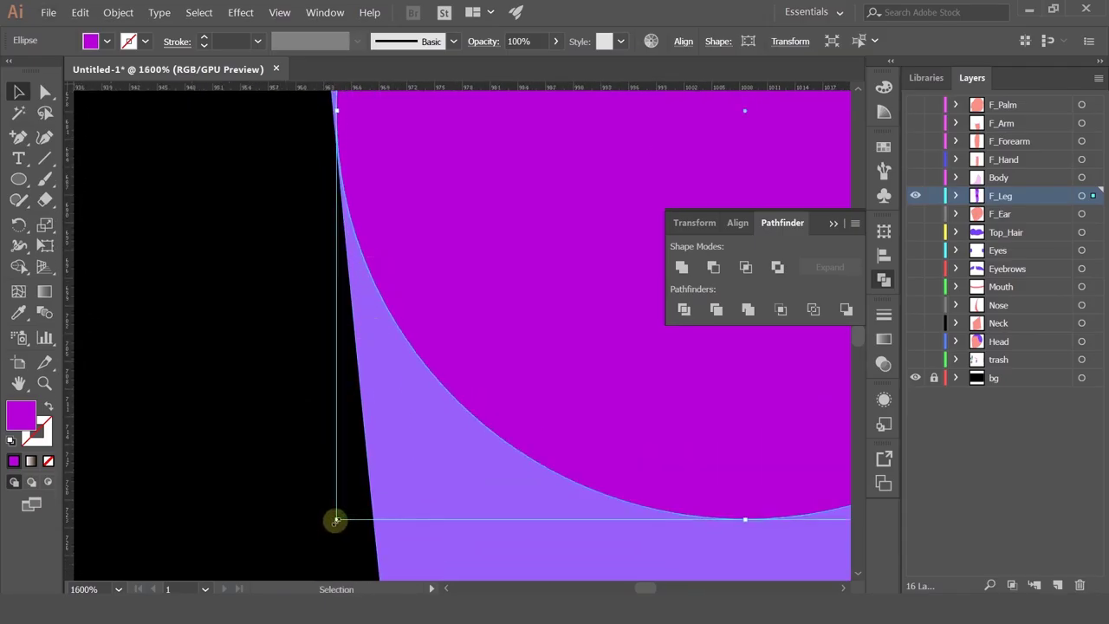
drag(336, 521, 335, 523)
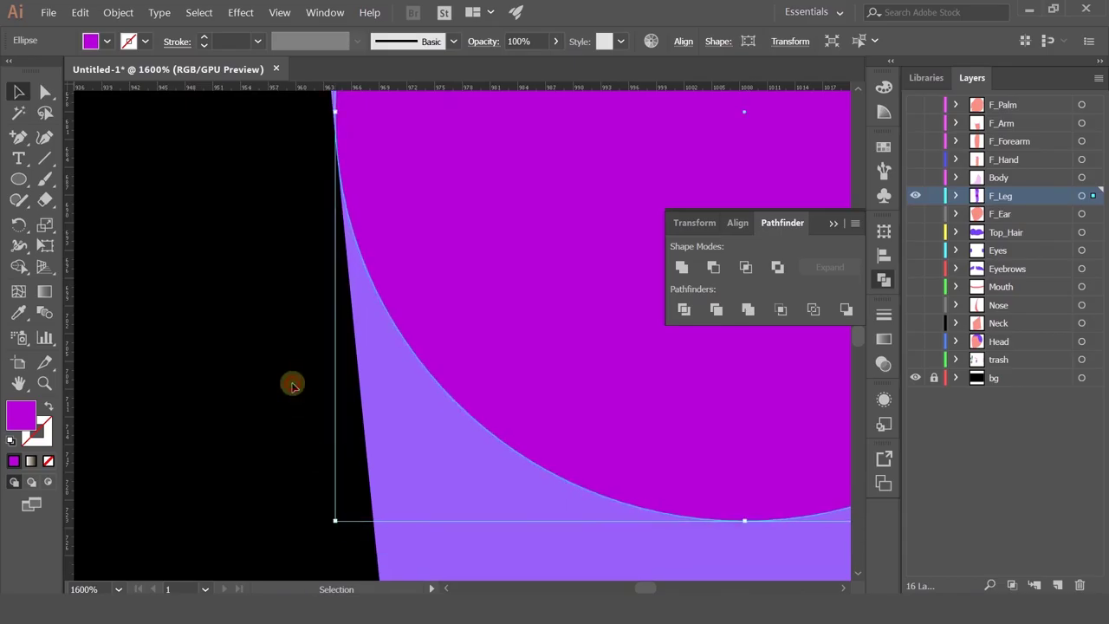
click(292, 383)
- Enlarge the knee circle slightly so its back edge reaches the leg's back outline at the notch, and deselect it
scroll(417, 323, down, 2)
scroll(417, 324, down, 1)
drag(402, 332, 225, 366)
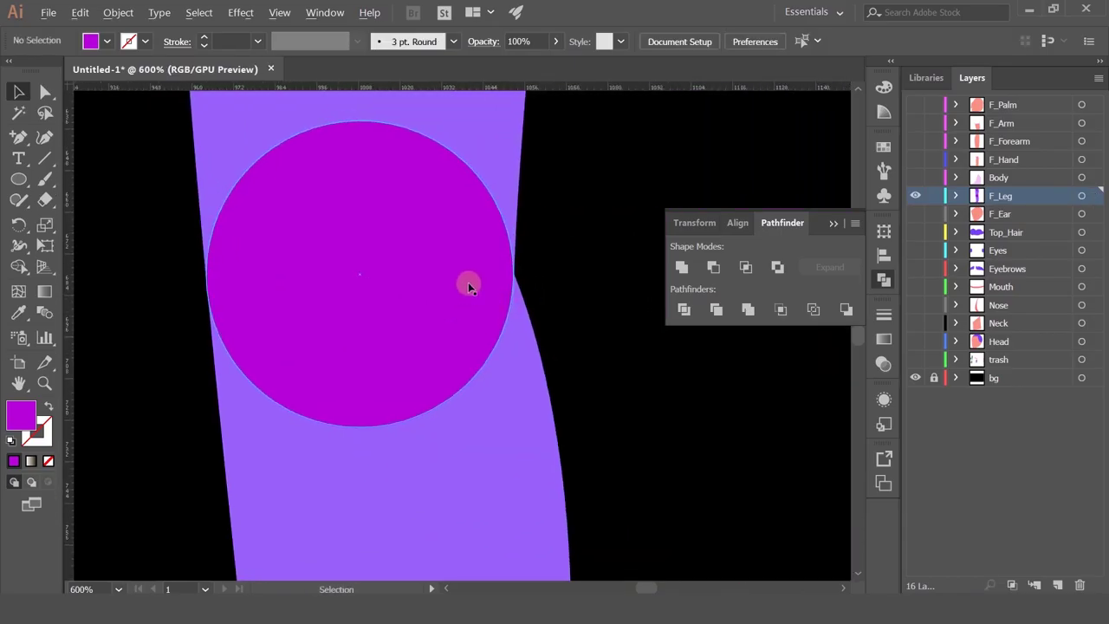
scroll(468, 283, up, 3)
scroll(591, 253, up, 3)
scroll(590, 252, down, 3)
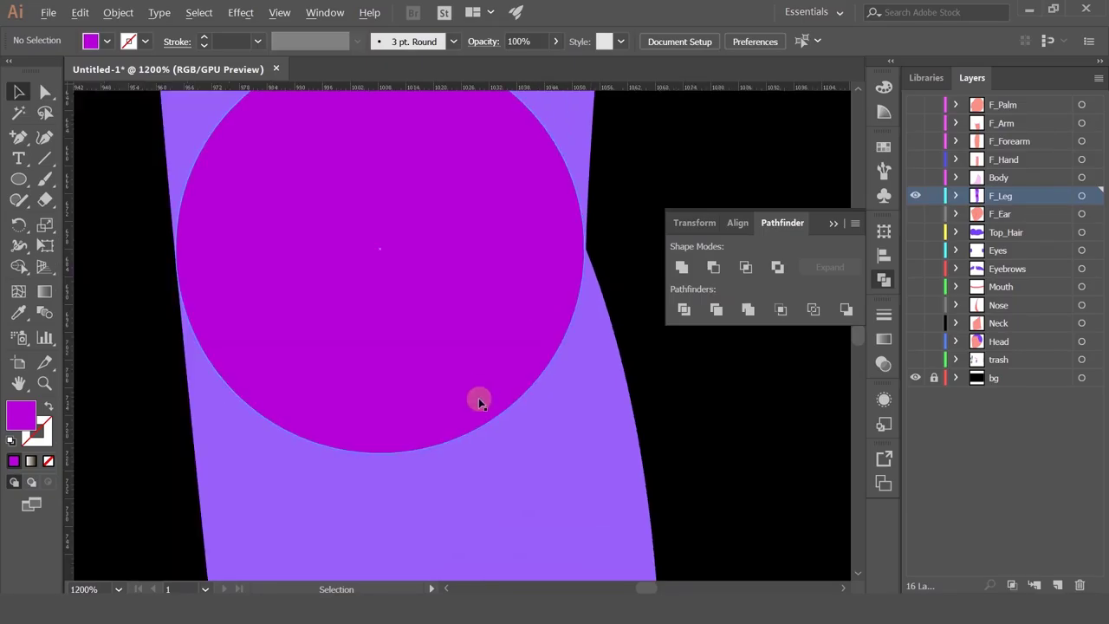
click(478, 330)
scroll(515, 292, right, 2)
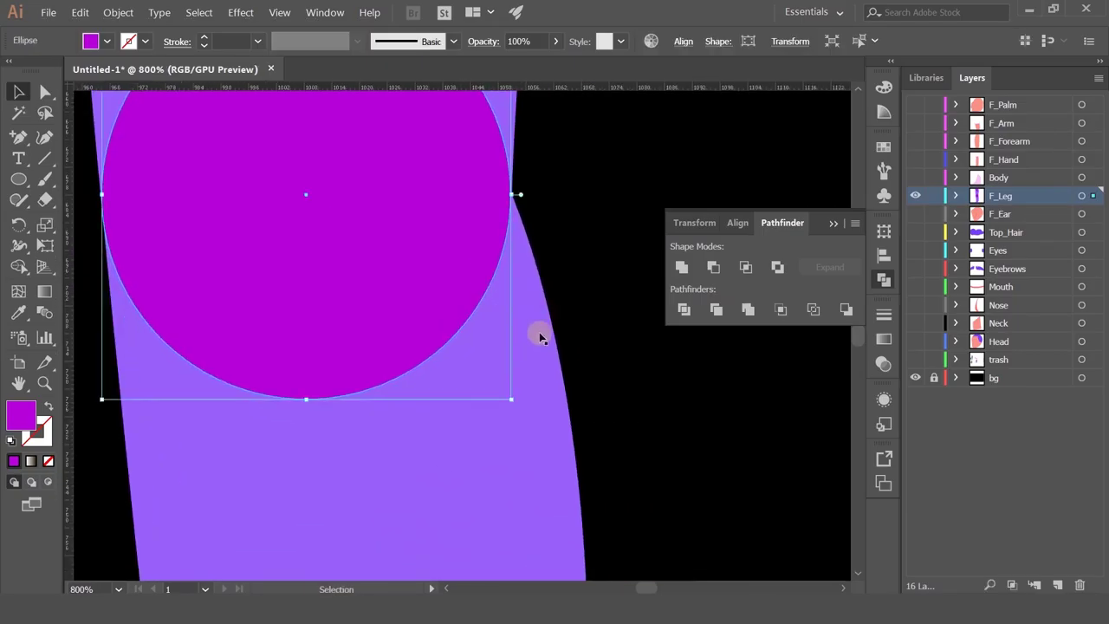
scroll(537, 329, up, 1)
drag(561, 383, 555, 437)
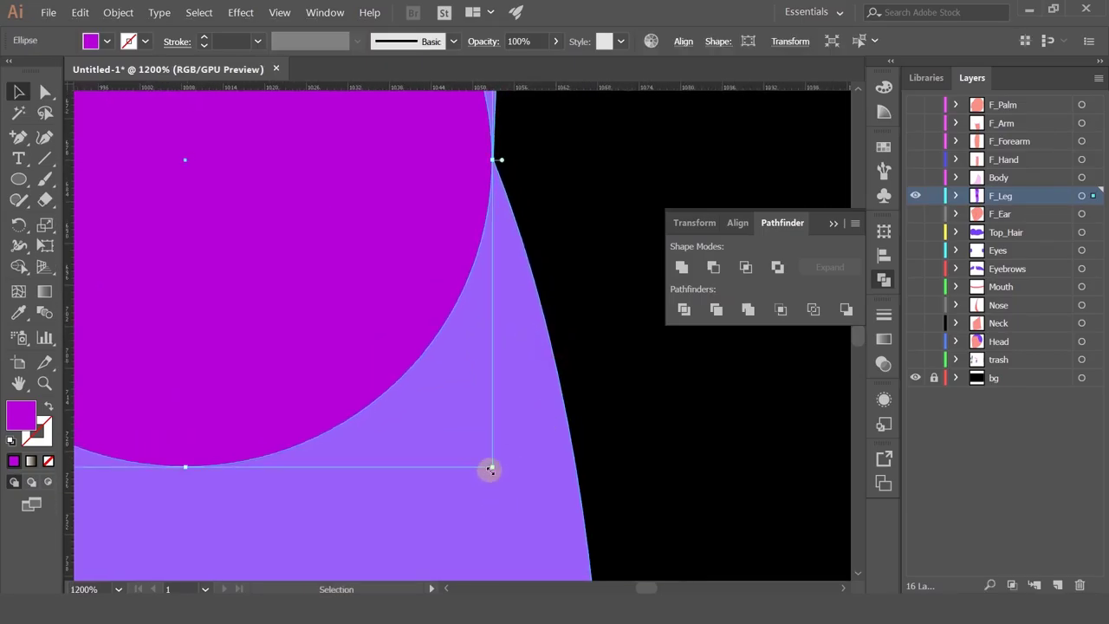
drag(491, 469, 493, 469)
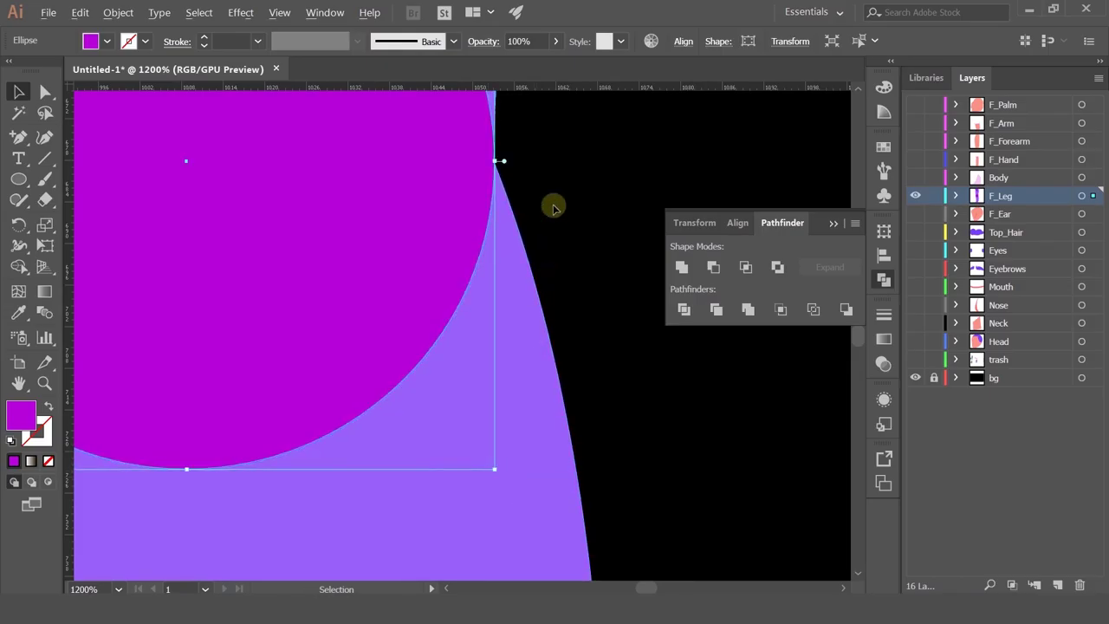
click(574, 203)
scroll(557, 294, up, 2)
scroll(421, 268, down, 6)
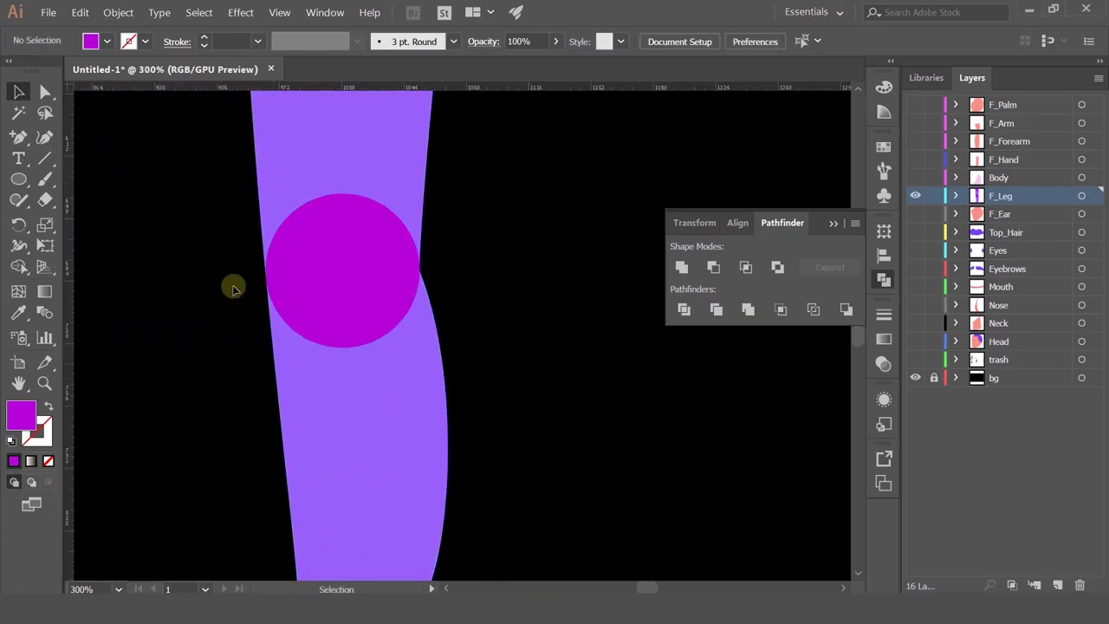
- Ungroup the side-view leg group into separate shapes
click(304, 255)
scroll(304, 243, down, 1)
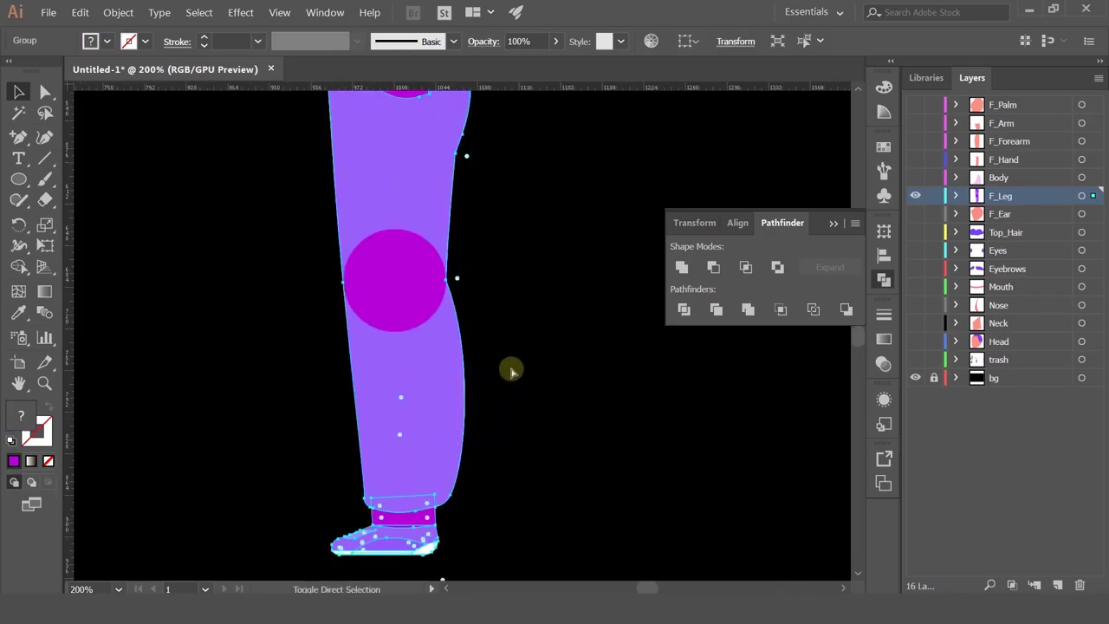
key(ctrl+shift+g)
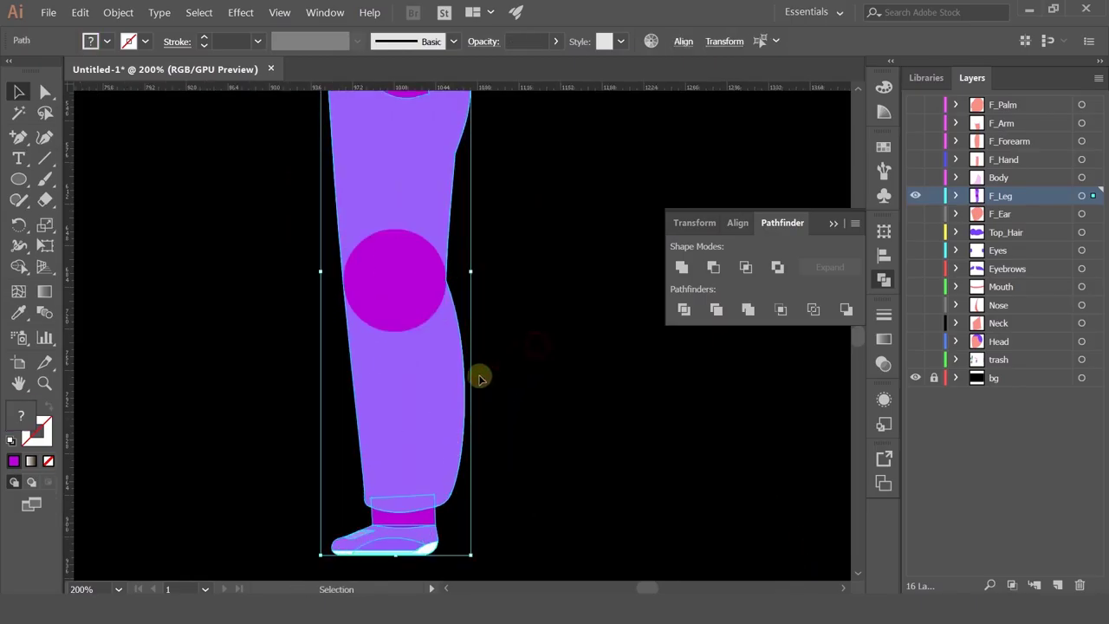
- Subtract the knee circle from the side-view leg shape with Minus Front
click(479, 378)
click(447, 397)
shift+click(404, 259)
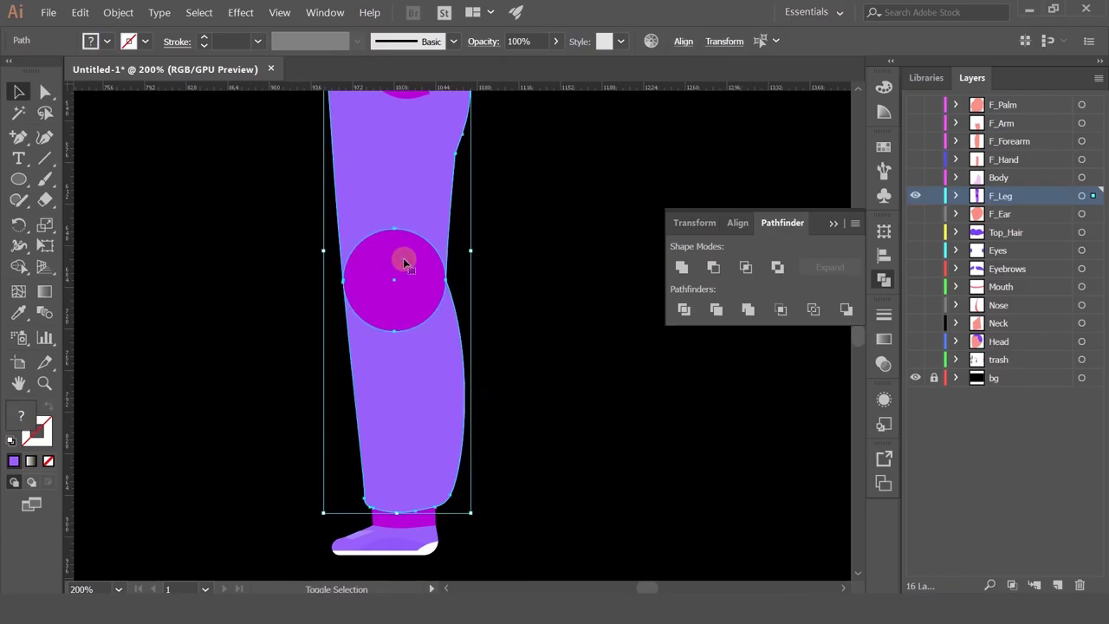
key(a)
click(714, 270)
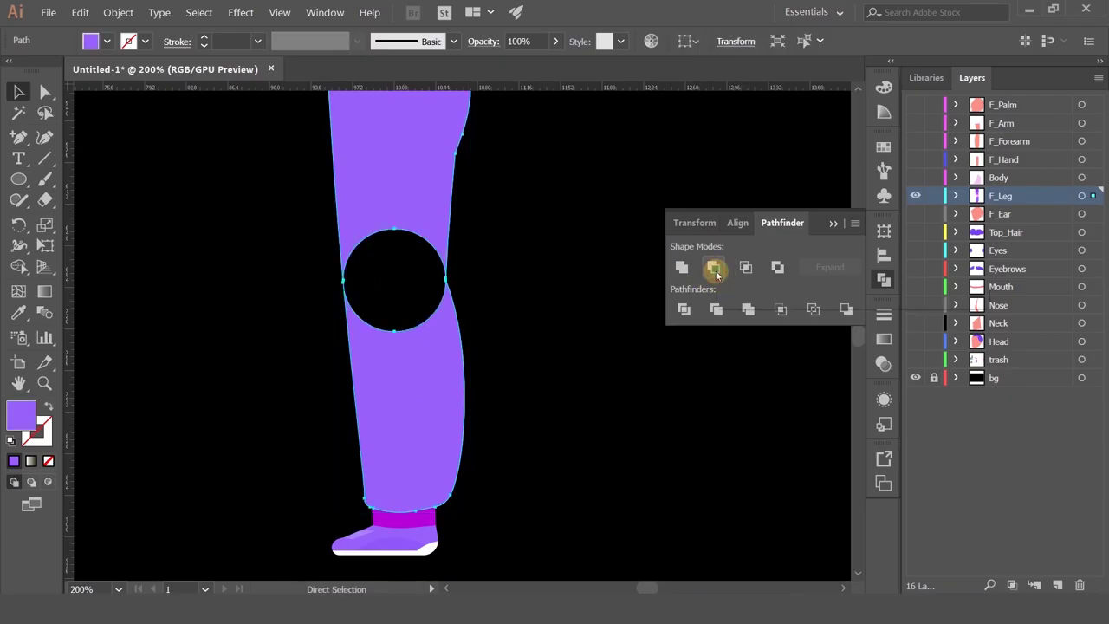
- Try to delete the anchor point at the front corner of the trouser hem, and return to the leg with the knee cut out
key(v)
click(43, 96)
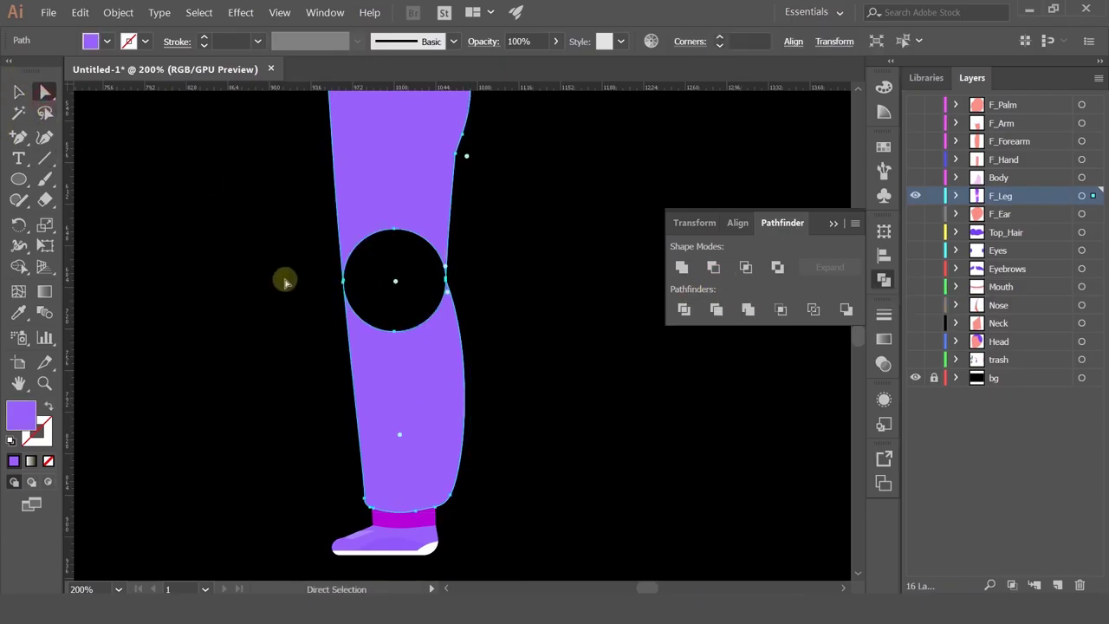
scroll(370, 510, up, 2)
click(370, 510)
key(Delete)
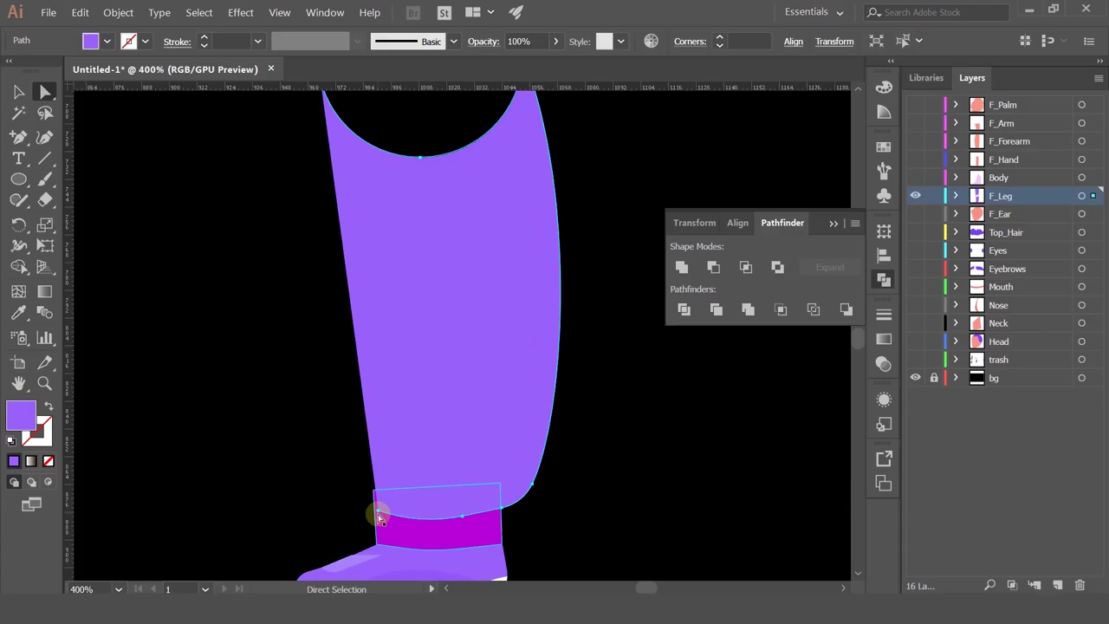
key(ctrl+z)
key(ctrl+z)
key(ctrl+z)
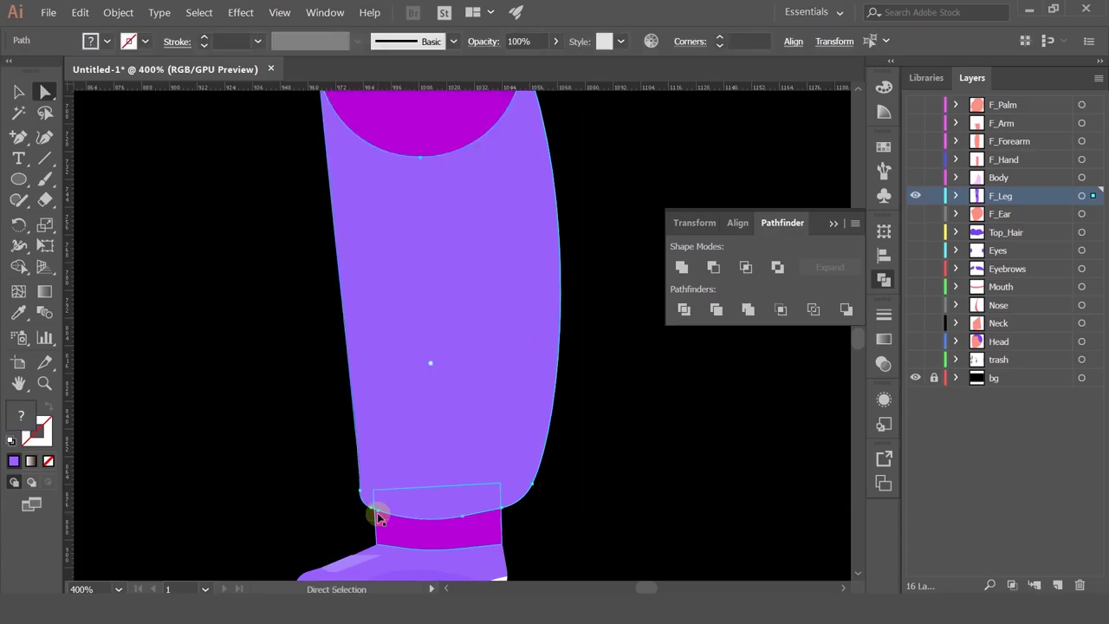
key(ctrl+shift+z)
- Remove the anchor points along the trouser hem and lower calf with the Delete Anchor Point tool
drag(17, 138, 60, 173)
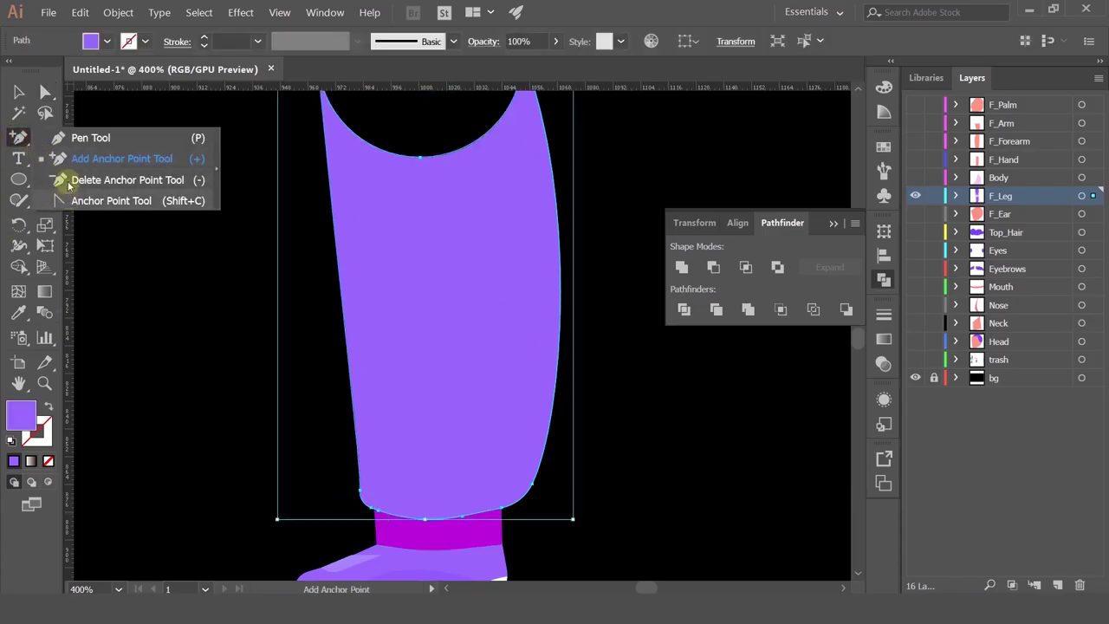
click(362, 490)
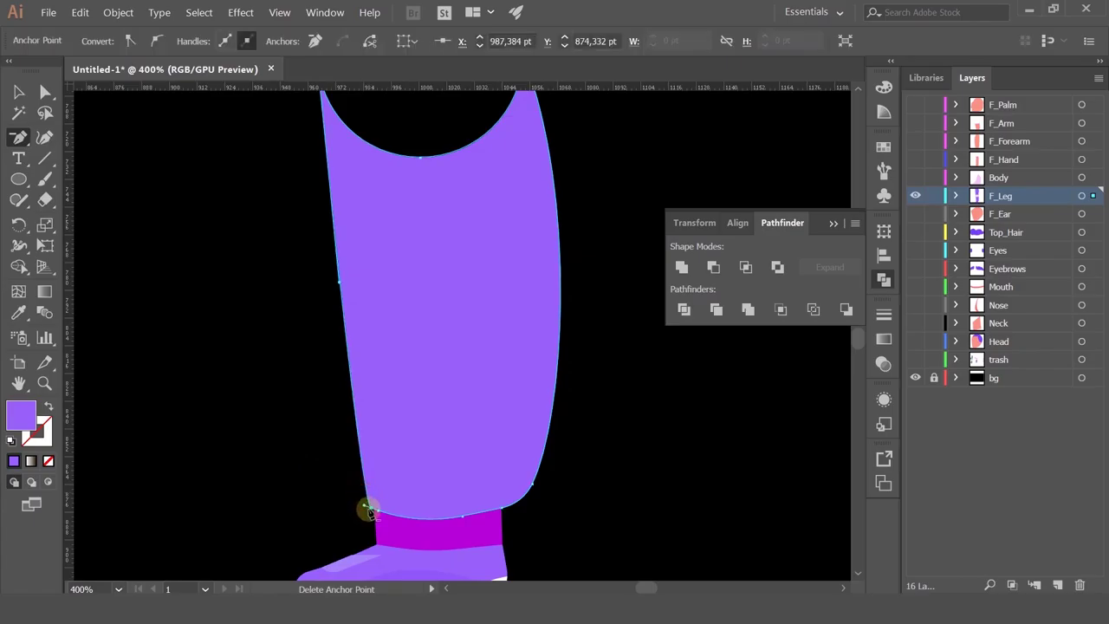
click(372, 508)
click(378, 513)
click(433, 521)
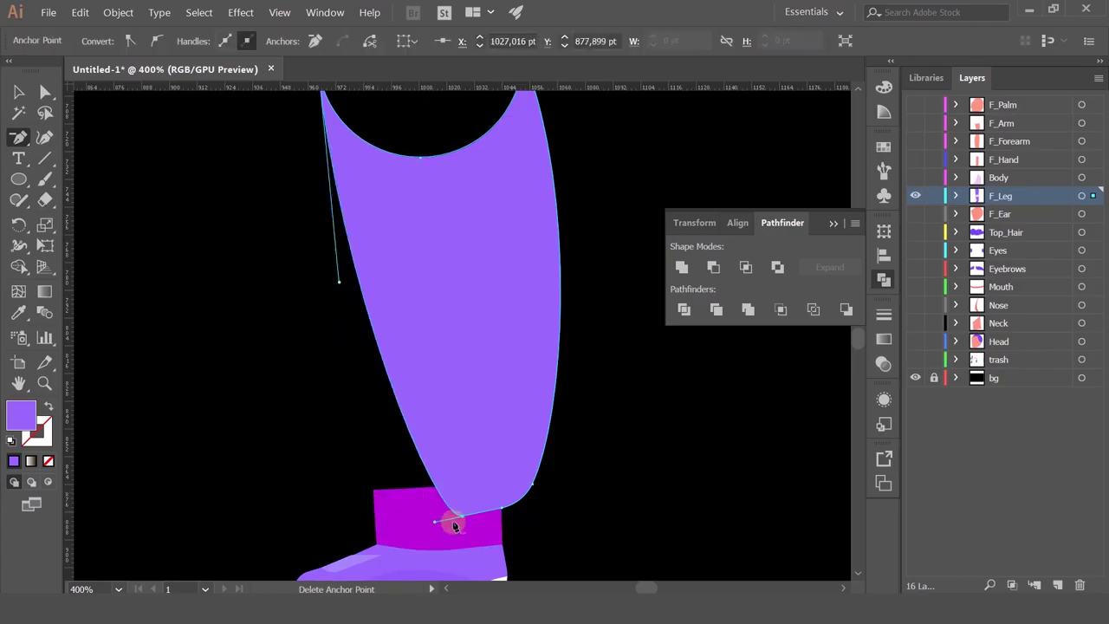
click(462, 517)
click(493, 509)
click(508, 508)
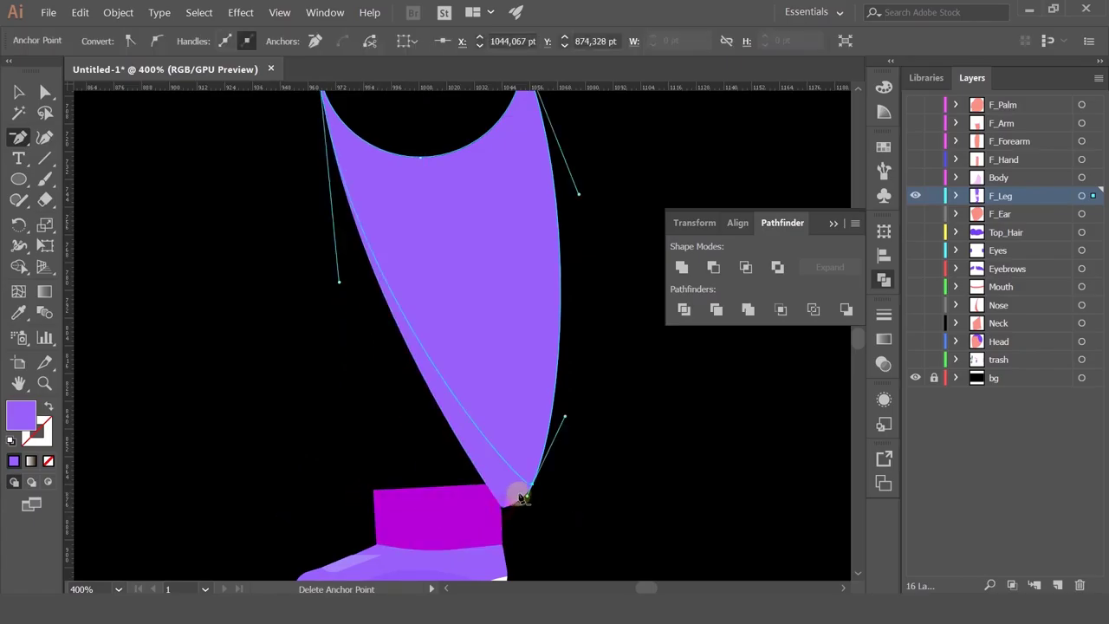
click(525, 494)
click(526, 487)
click(527, 482)
- Delete the remaining anchor points below the knee cutout so only the thigh piece is left, and deselect it
drag(468, 267, 457, 434)
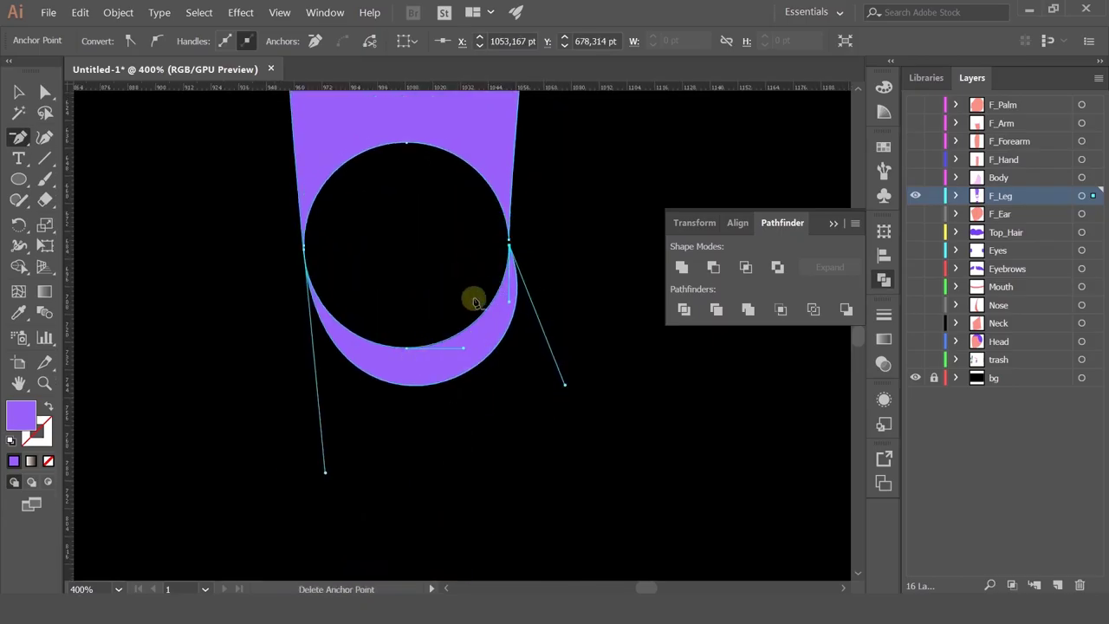
click(510, 249)
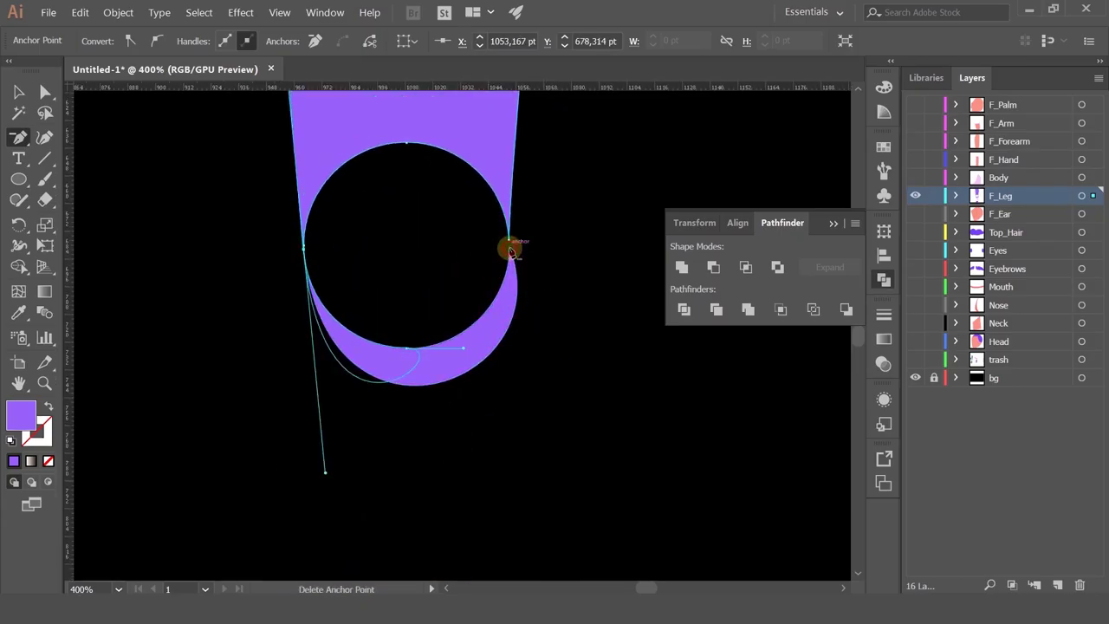
click(410, 354)
scroll(310, 366, up, 3)
drag(341, 265, 341, 412)
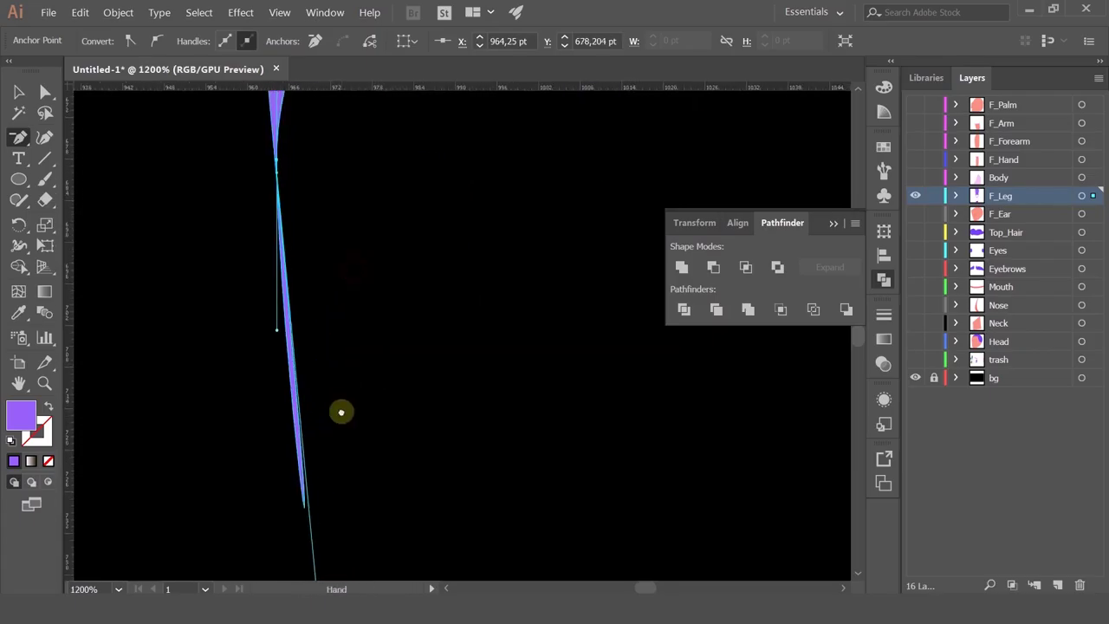
click(277, 173)
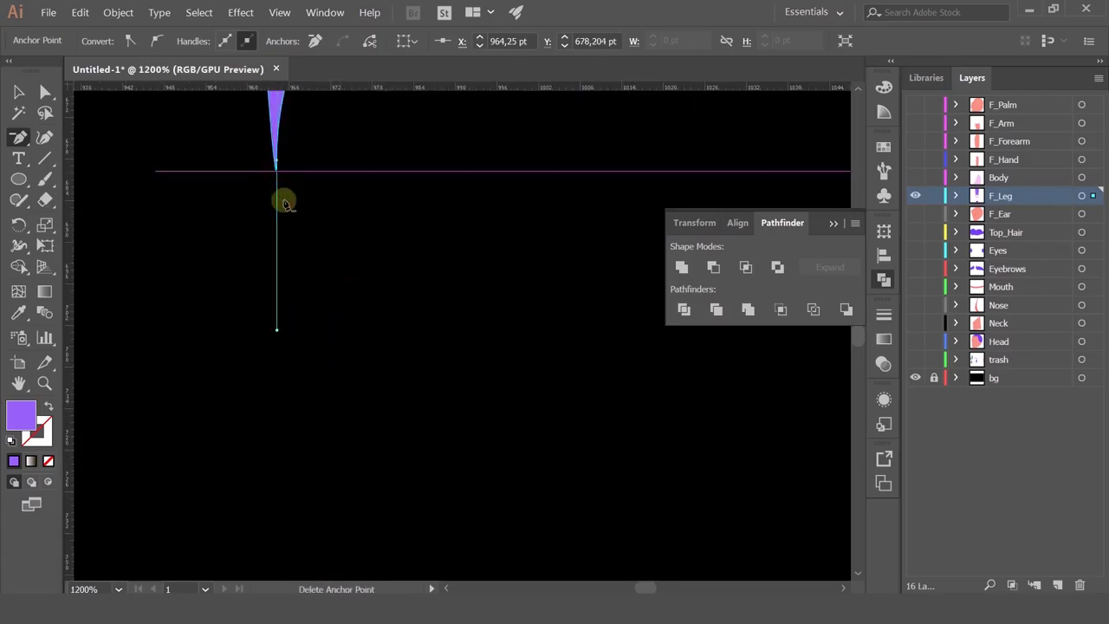
scroll(286, 204, down, 3)
click(17, 93)
click(205, 254)
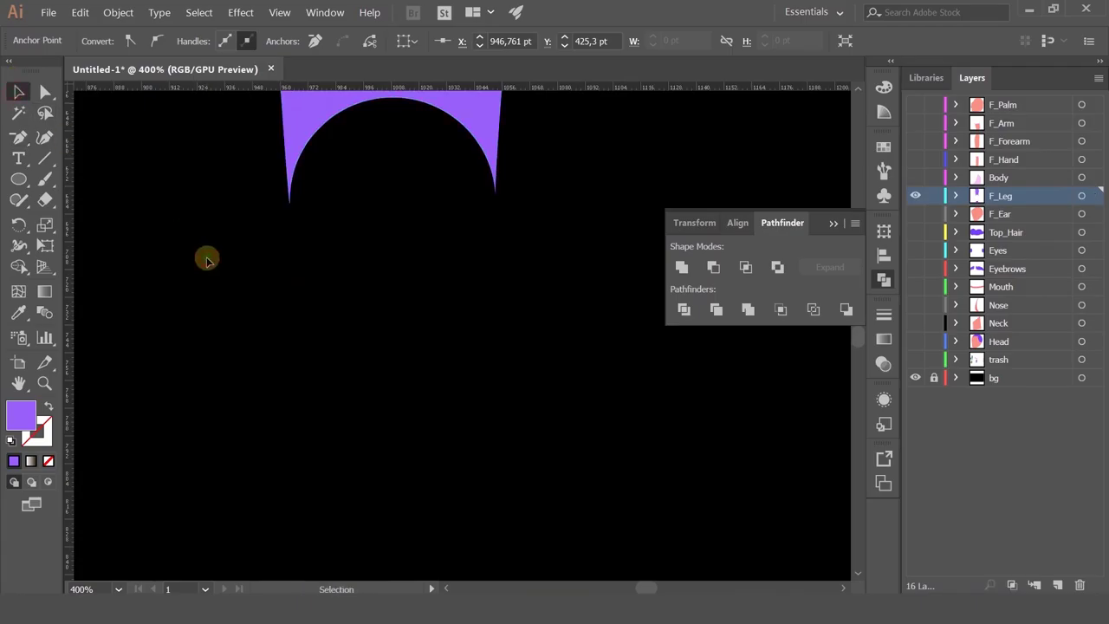
- Paste the original leg and knee circle in place over the thigh piece, and subtract the circle from the pasted leg
scroll(205, 254, down, 3)
drag(366, 179, 497, 222)
key(ctrl+a)
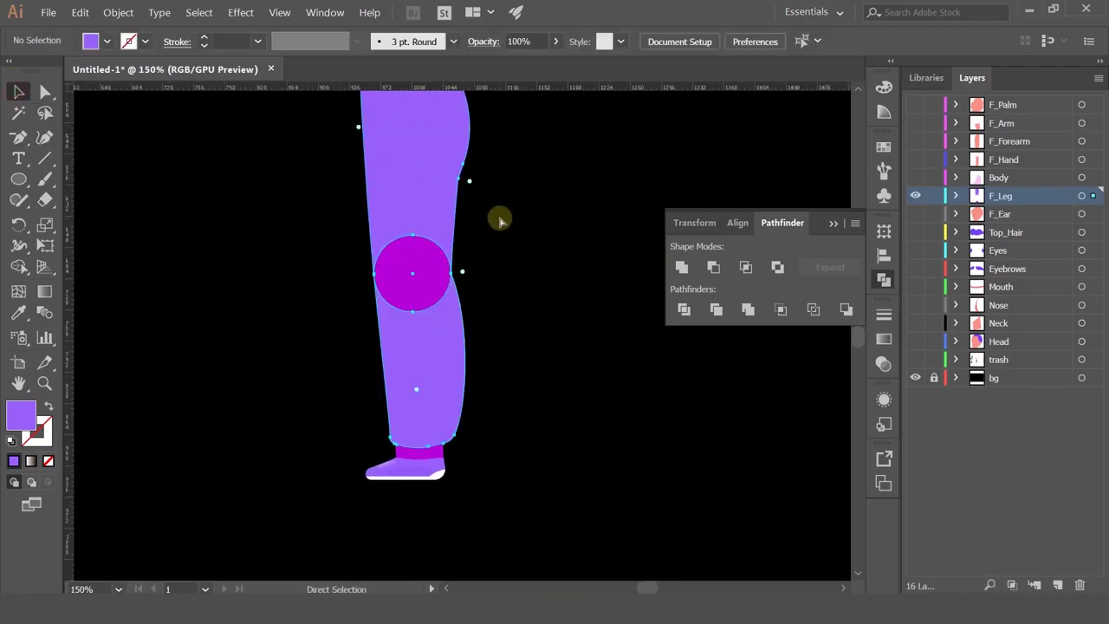
click(713, 267)
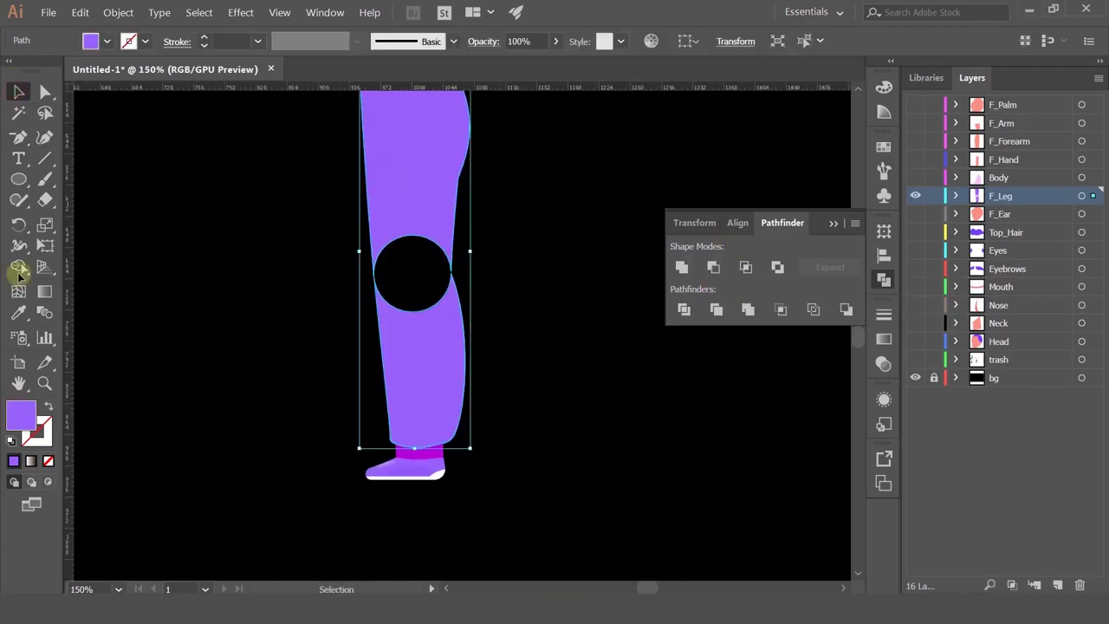
- Delete the second leg copy's anchor points along the waist and the back of the thigh
click(45, 92)
drag(386, 195, 358, 331)
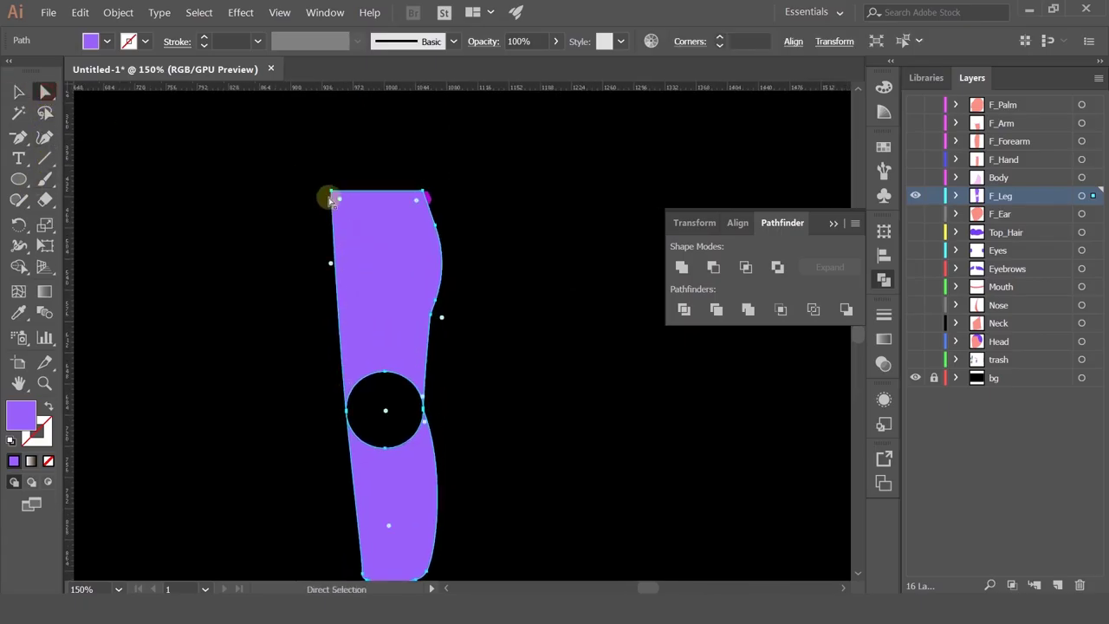
key(minus)
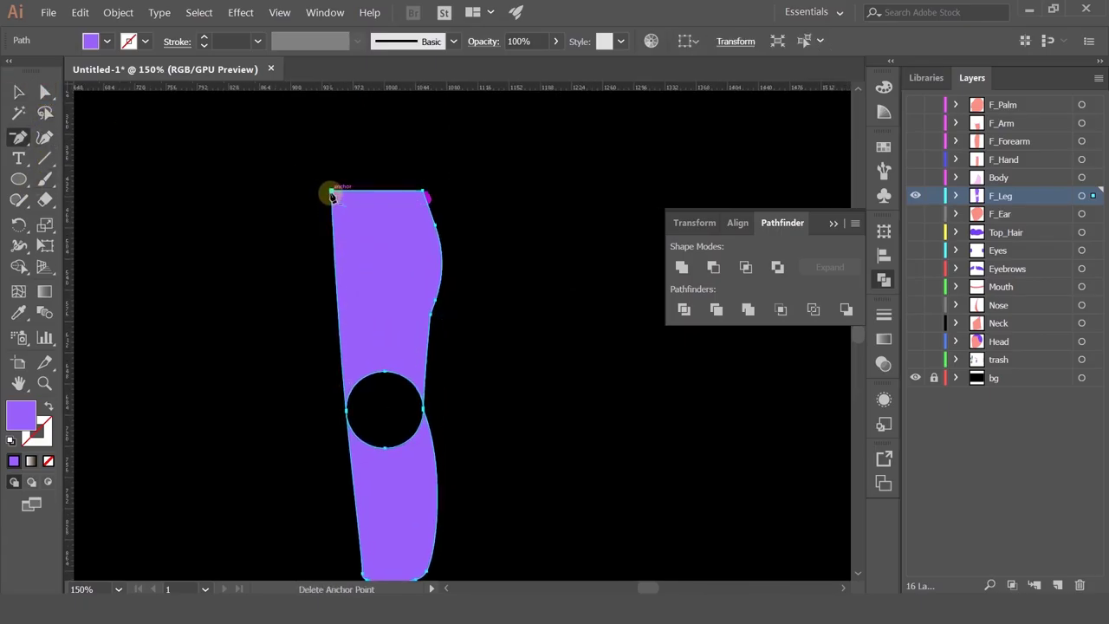
click(332, 191)
click(423, 193)
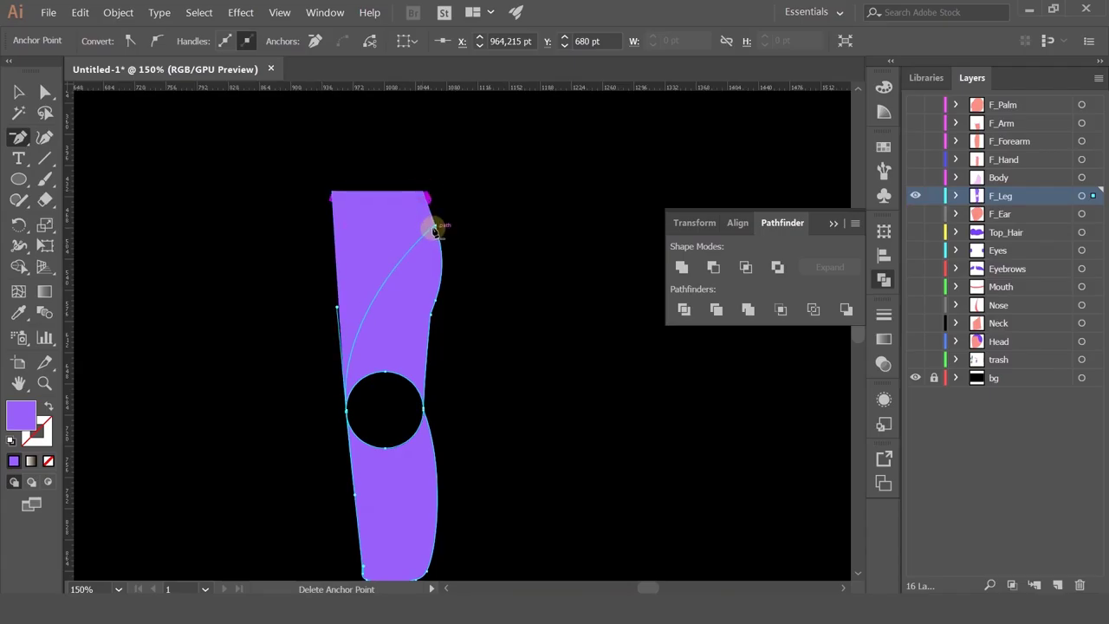
drag(436, 227, 437, 305)
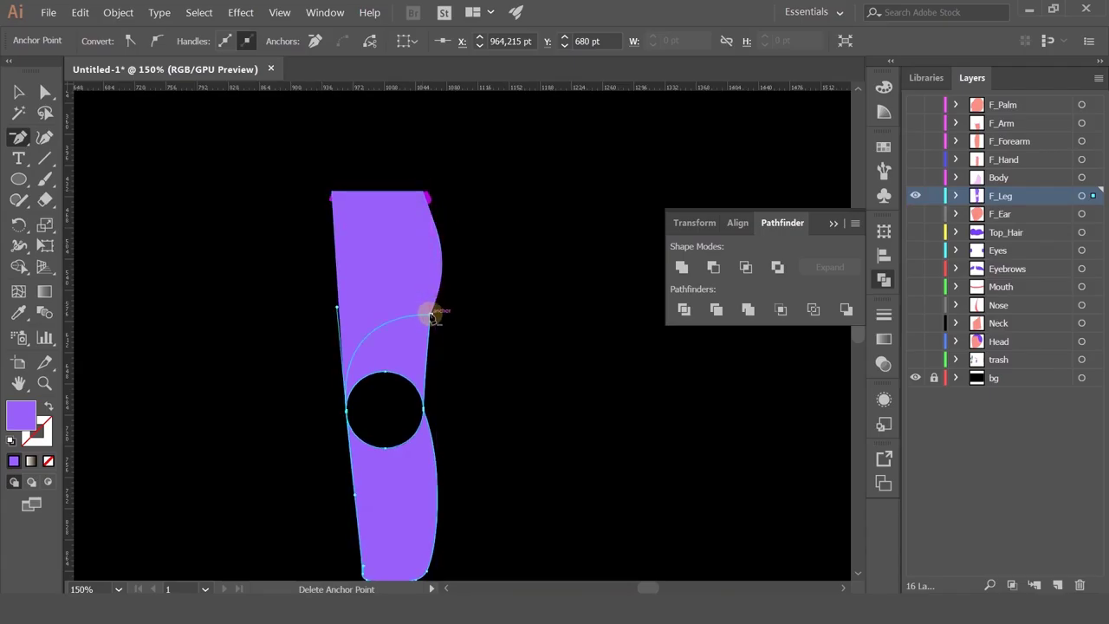
click(431, 316)
- Delete the leg copy's anchor points at the top and upper back edge of the knee cutout
drag(409, 345, 436, 262)
scroll(411, 297, up, 1)
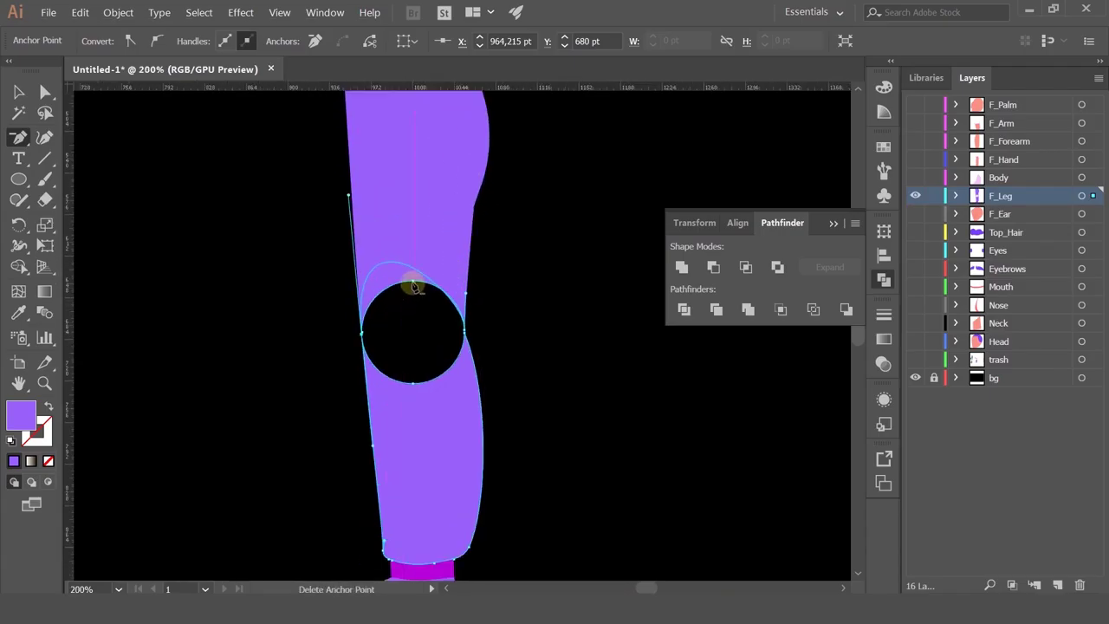
drag(413, 284, 448, 326)
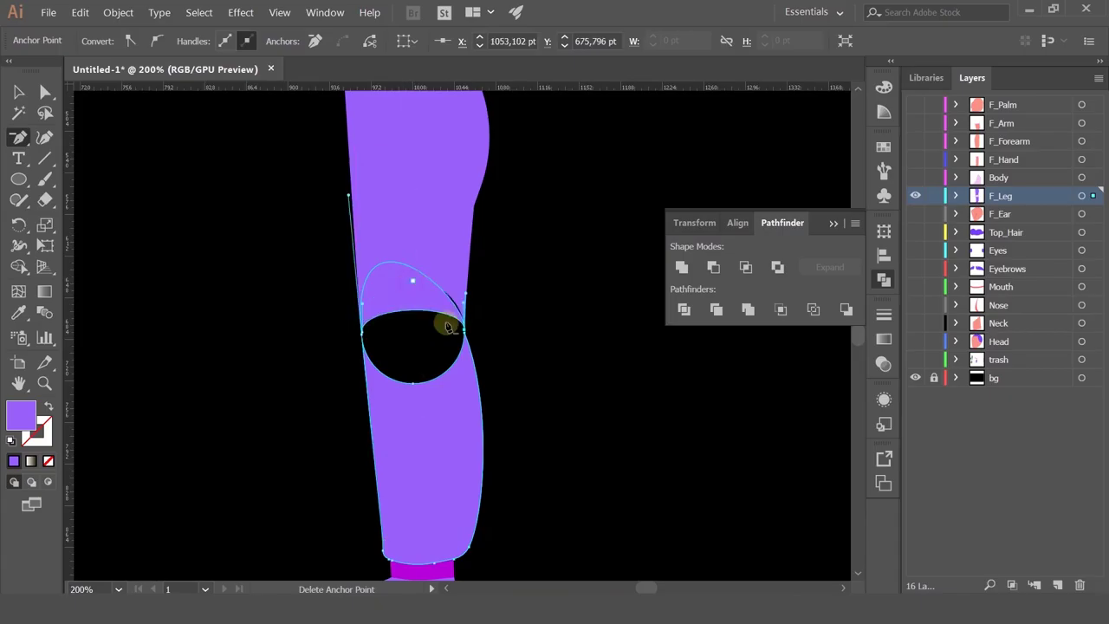
scroll(450, 323, up, 2)
click(476, 340)
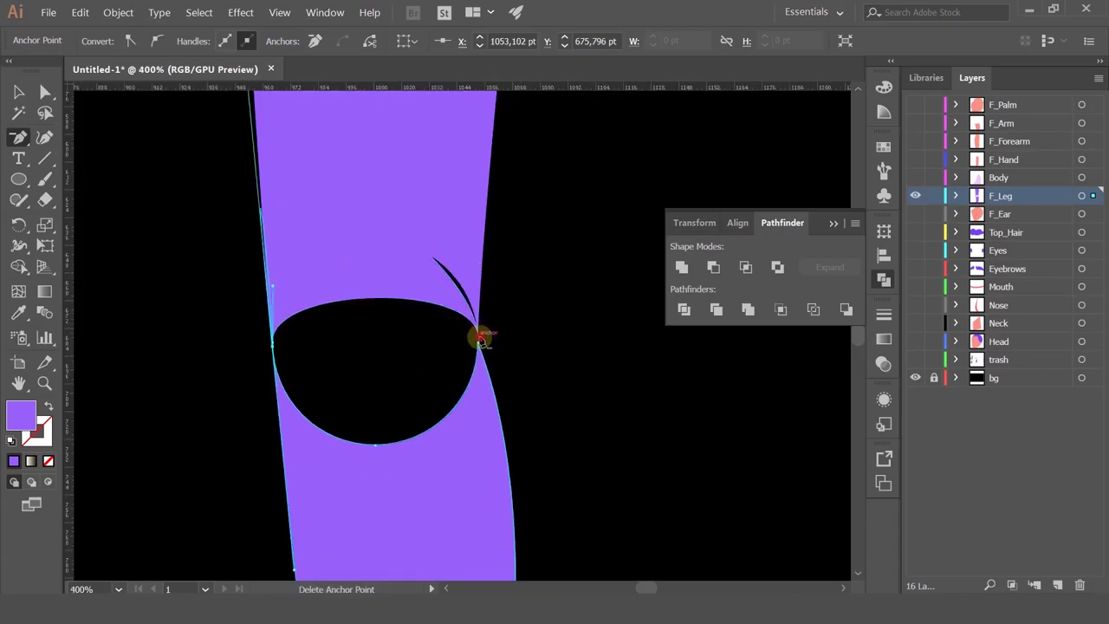
key(ctrl+z)
key(ctrl+z)
- Delete the surplus anchor point on the front edge of the knee cutout, leaving only the lower-leg piece
scroll(286, 347, up, 3)
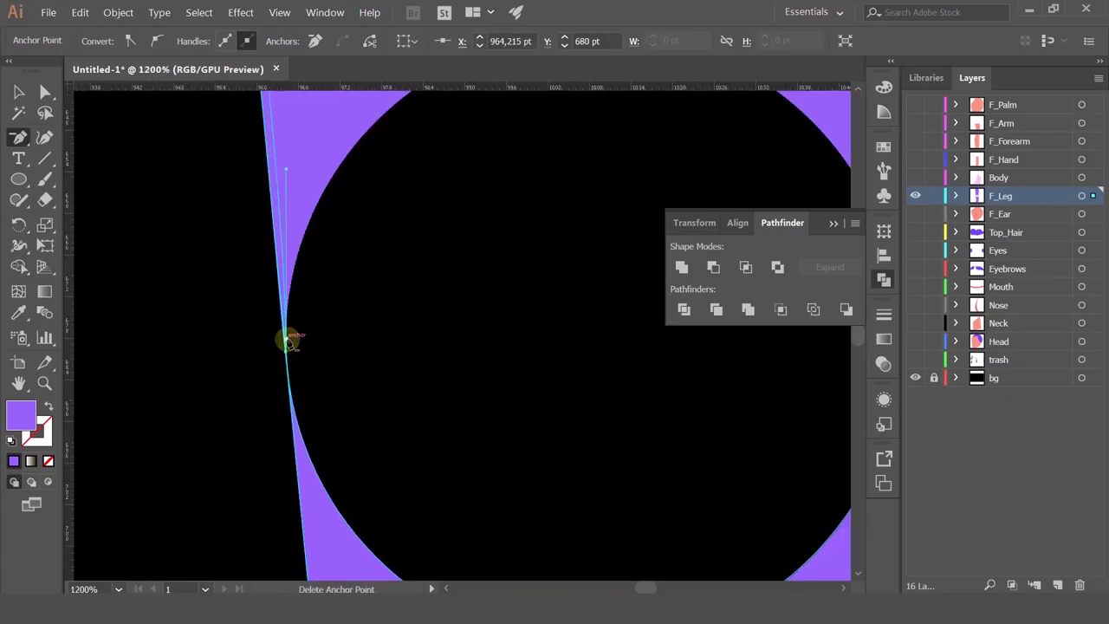
click(287, 339)
key(ctrl+z)
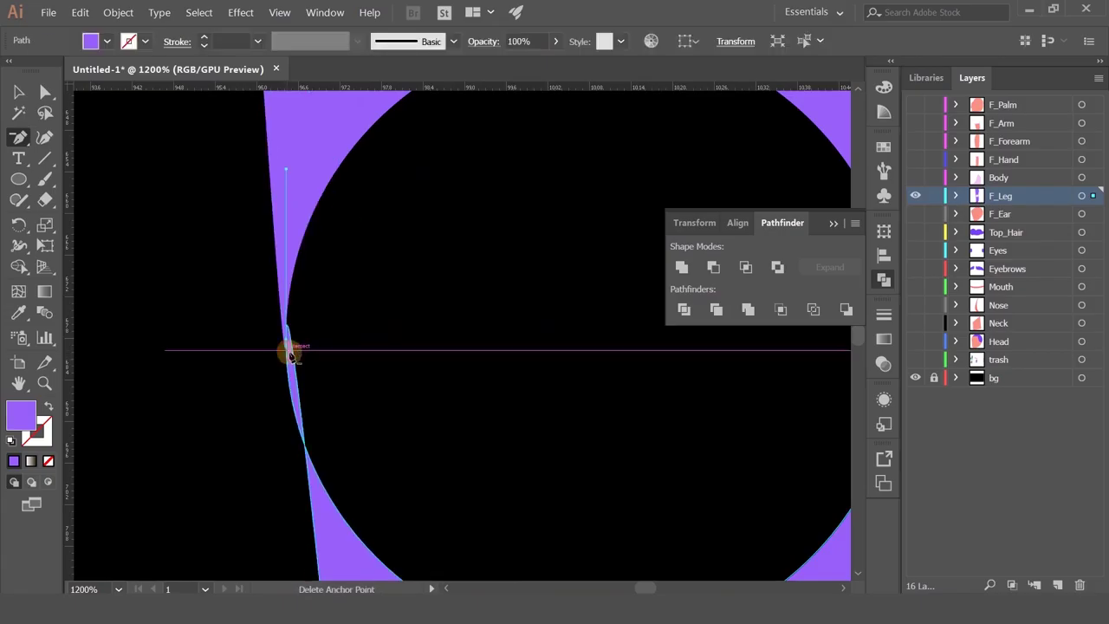
ctrl+click(288, 351)
scroll(316, 351, down, 1)
scroll(321, 351, down, 1)
scroll(344, 287, down, 1)
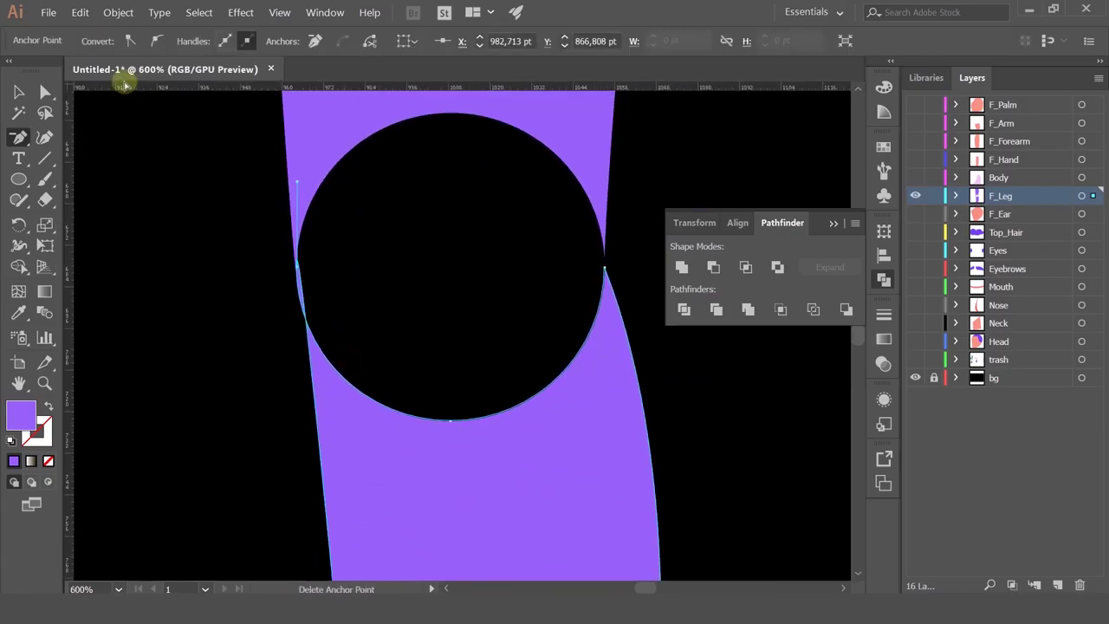
- Redirect the upper front anchor's handle downward with the Anchor Point tool to straighten the lower leg's front edge, and deselect it
click(46, 92)
drag(297, 185, 292, 269)
key(ctrl+z)
drag(18, 137, 69, 200)
click(294, 183)
drag(296, 183, 302, 337)
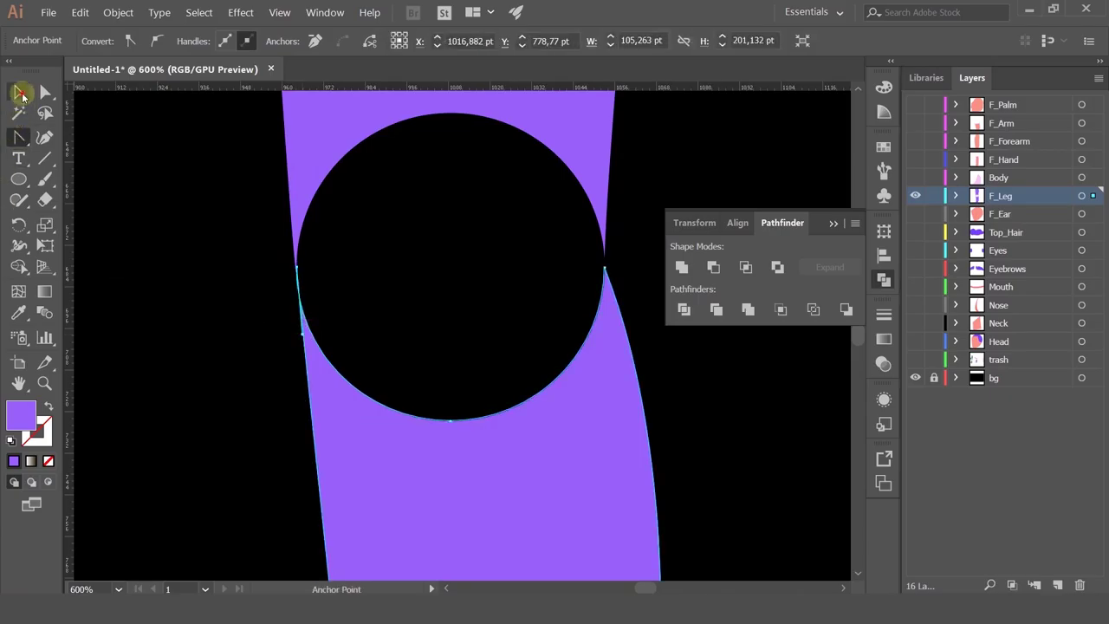
click(22, 93)
click(107, 215)
- Fine-tune the handle of the lower leg's upper front anchor so the edge tapers cleanly into the knee cutout, and deselect it
scroll(107, 215, down, 2)
scroll(107, 215, up, 3)
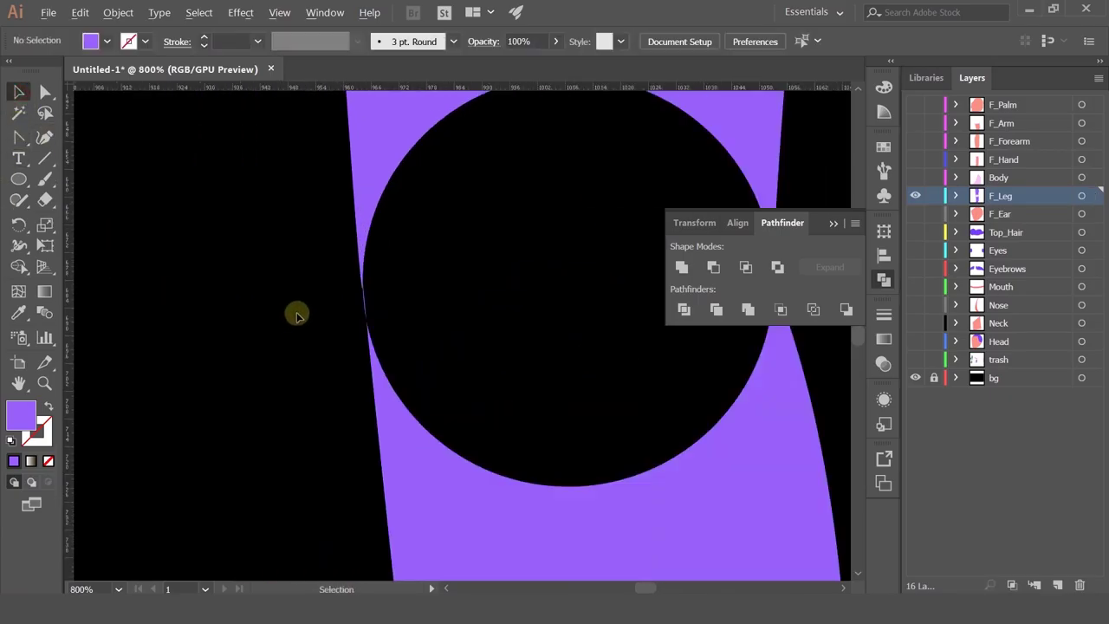
scroll(296, 314, up, 2)
click(473, 474)
drag(472, 474, 306, 407)
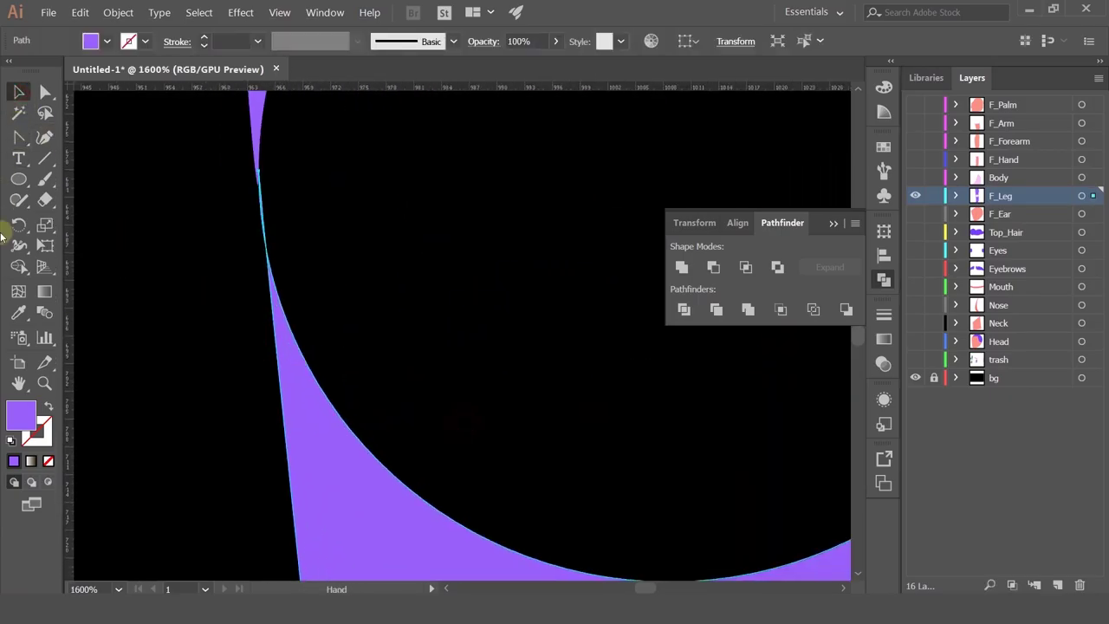
click(21, 134)
drag(257, 171, 300, 157)
scroll(319, 188, down, 2)
drag(332, 193, 341, 298)
drag(295, 174, 298, 371)
scroll(298, 370, up, 4)
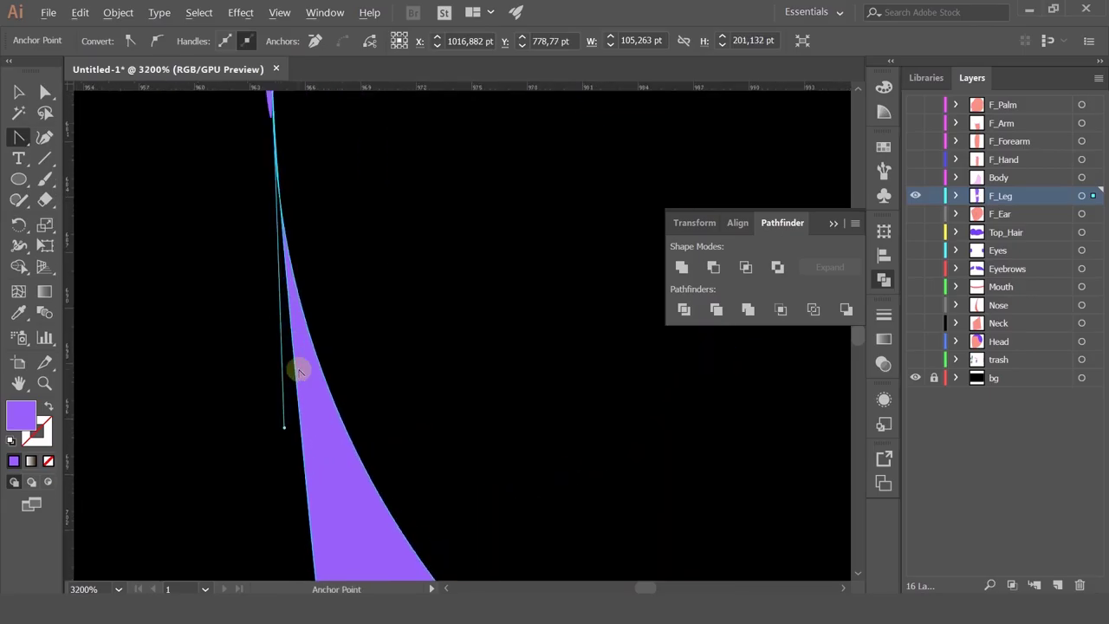
click(45, 91)
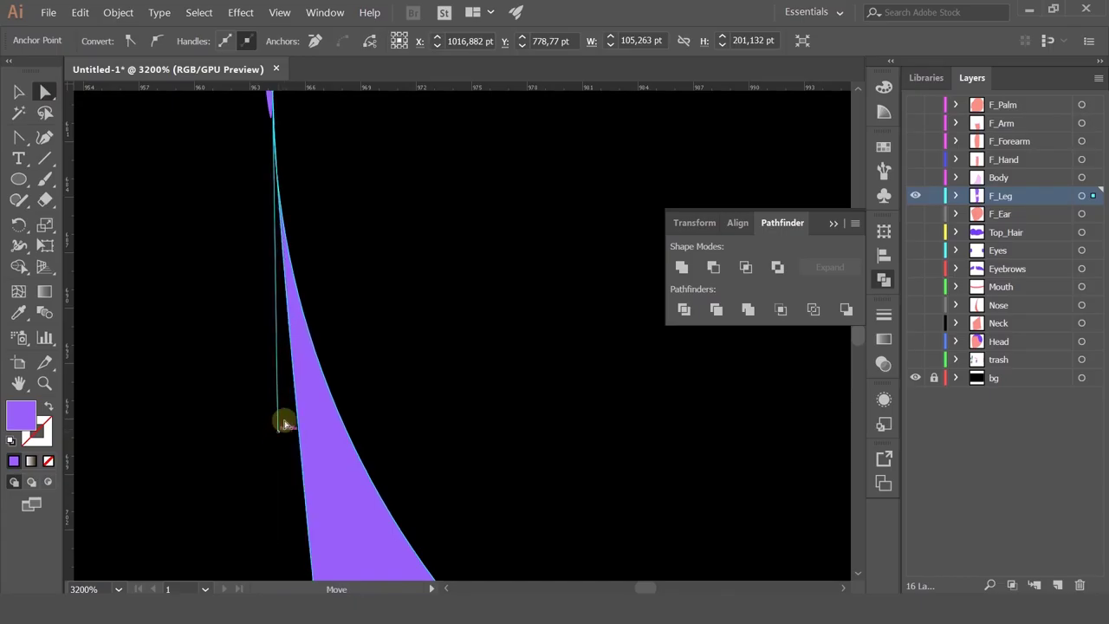
click(372, 317)
scroll(372, 316, down, 2)
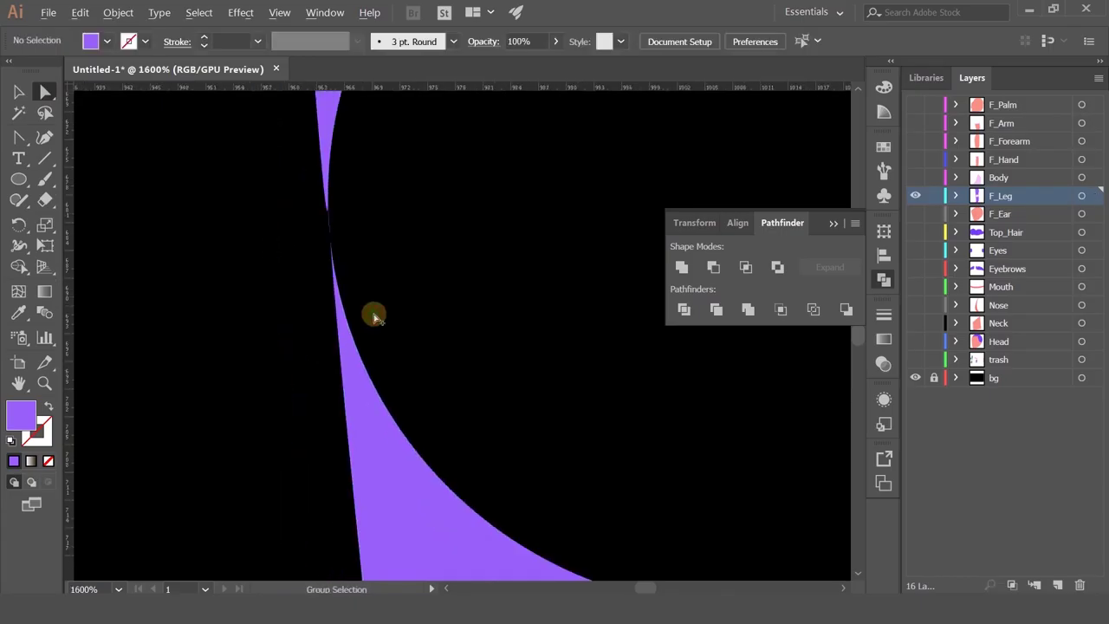
scroll(372, 317, down, 6)
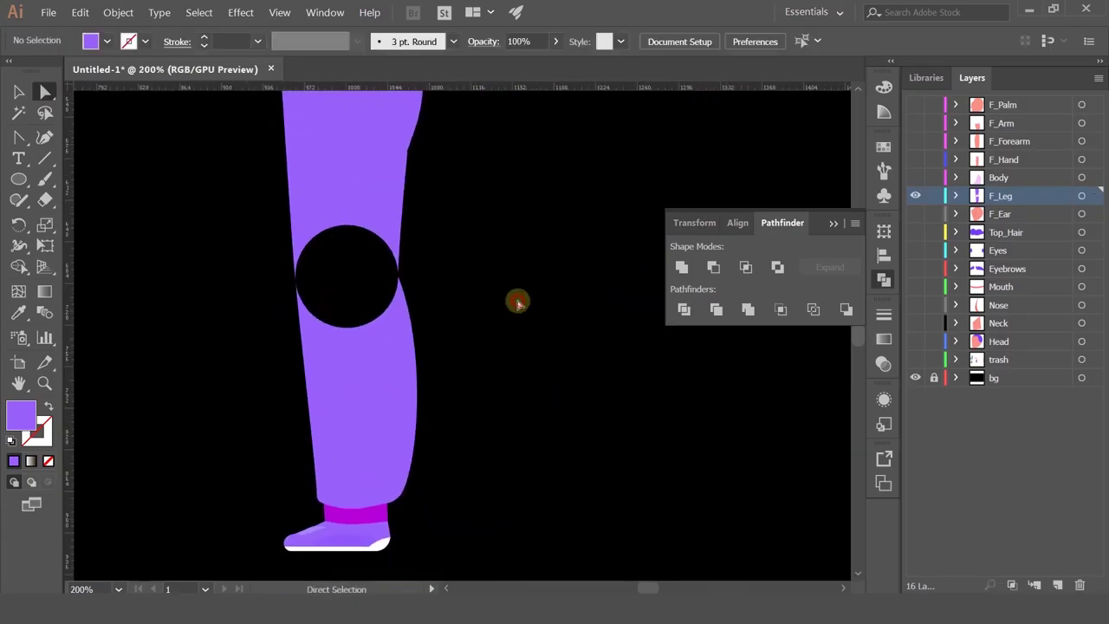
- Restore the magenta knee circle and match its fill to the leg's purple with the Eyedropper
key(ctrl+a)
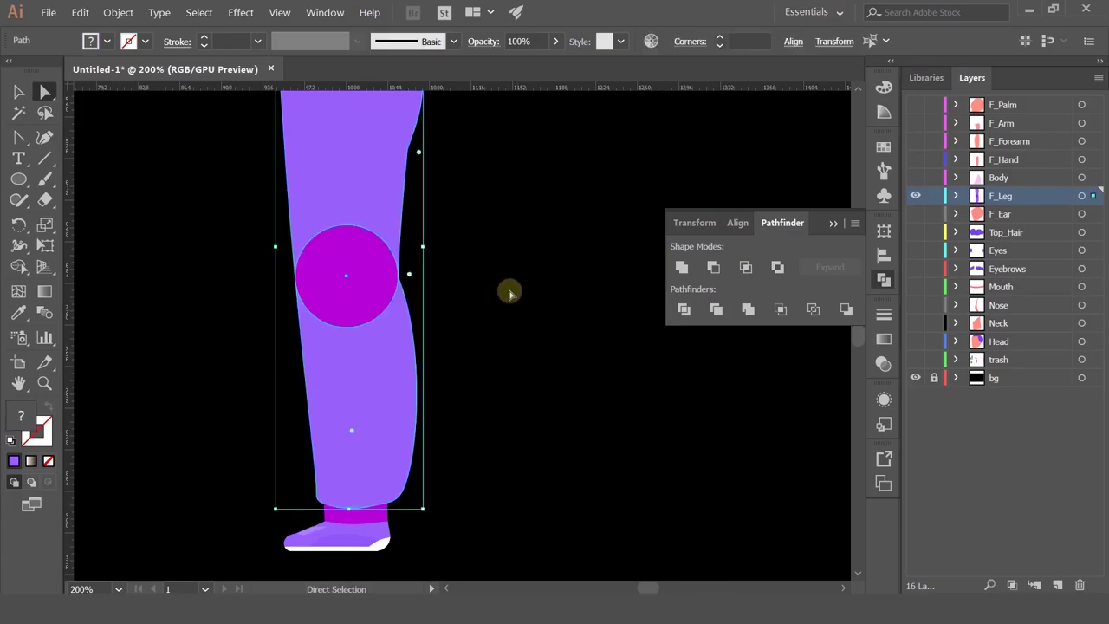
key(a)
click(352, 170)
key(ctrl+shift+a)
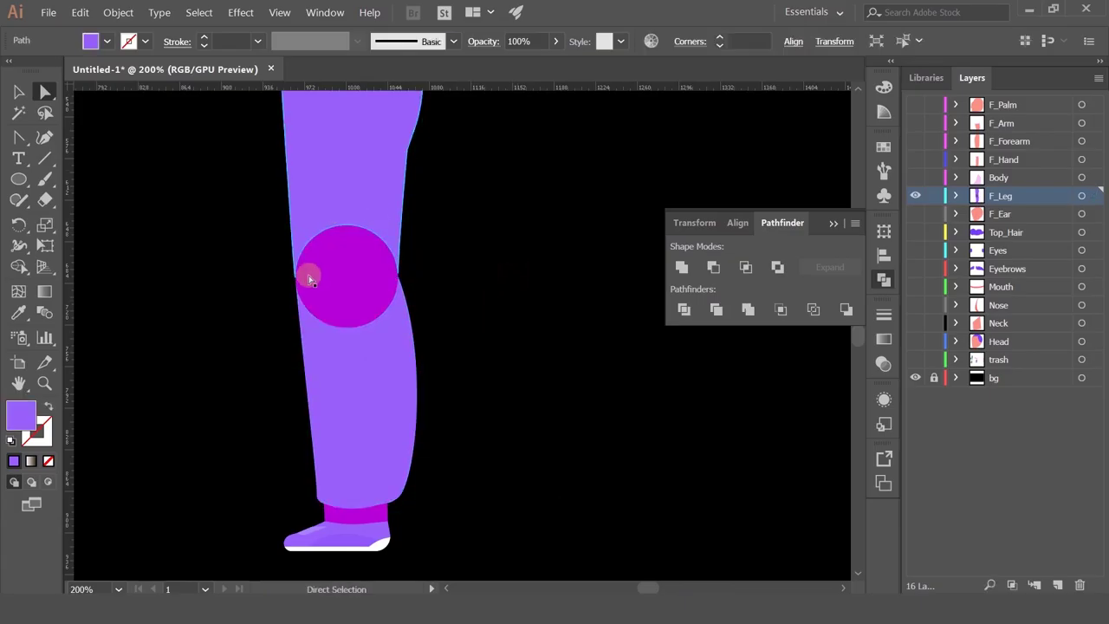
click(22, 94)
drag(208, 222, 265, 339)
click(402, 361)
click(20, 317)
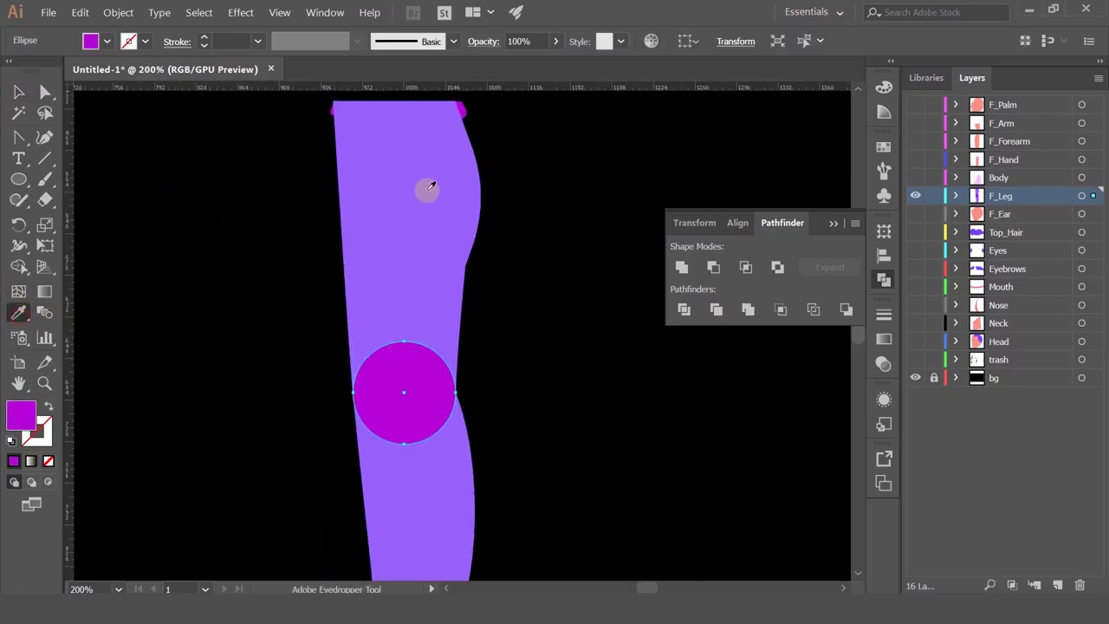
click(425, 188)
click(19, 92)
click(274, 375)
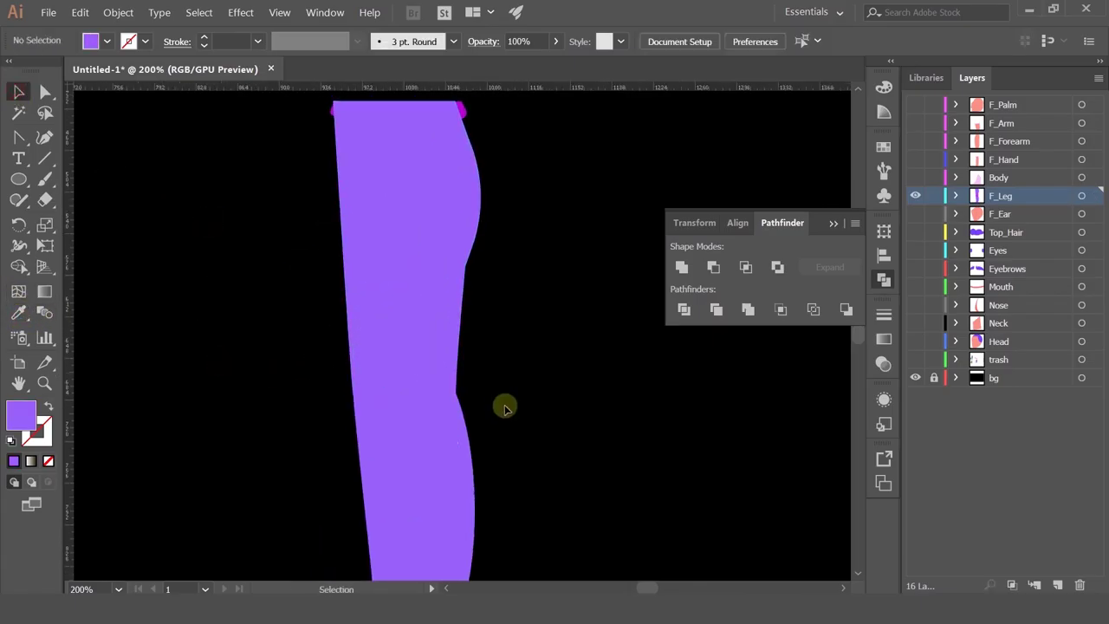
- Reshape the thigh's lower front anchor with the Anchor Point tool so its front edge runs smoothly into the lower leg at the knee
scroll(421, 428, up, 3)
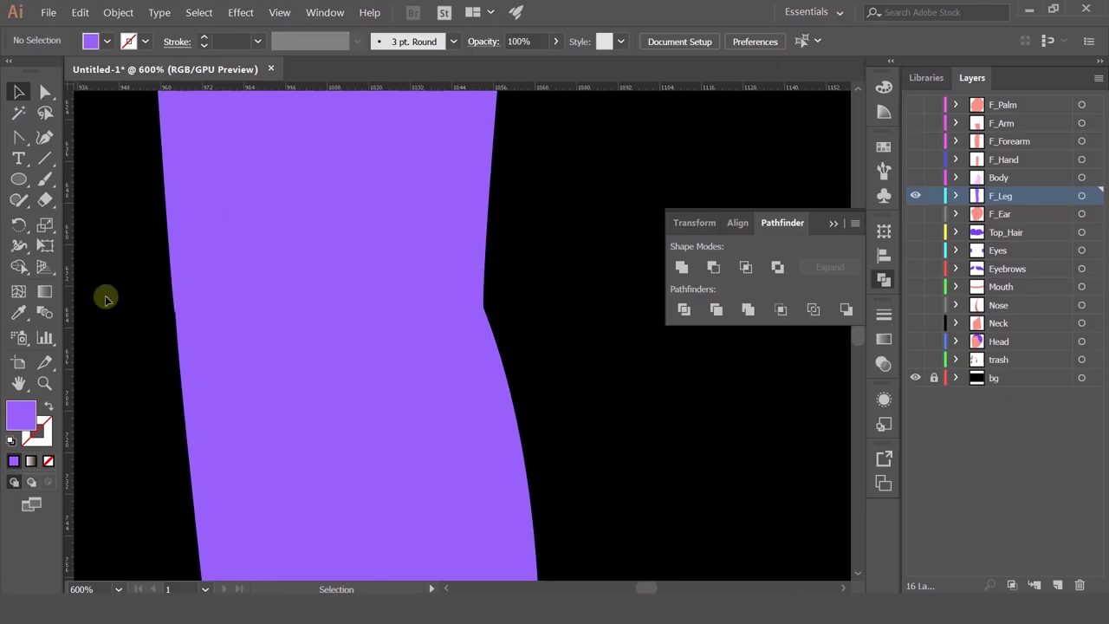
scroll(151, 317, up, 3)
click(227, 297)
scroll(226, 303, up, 3)
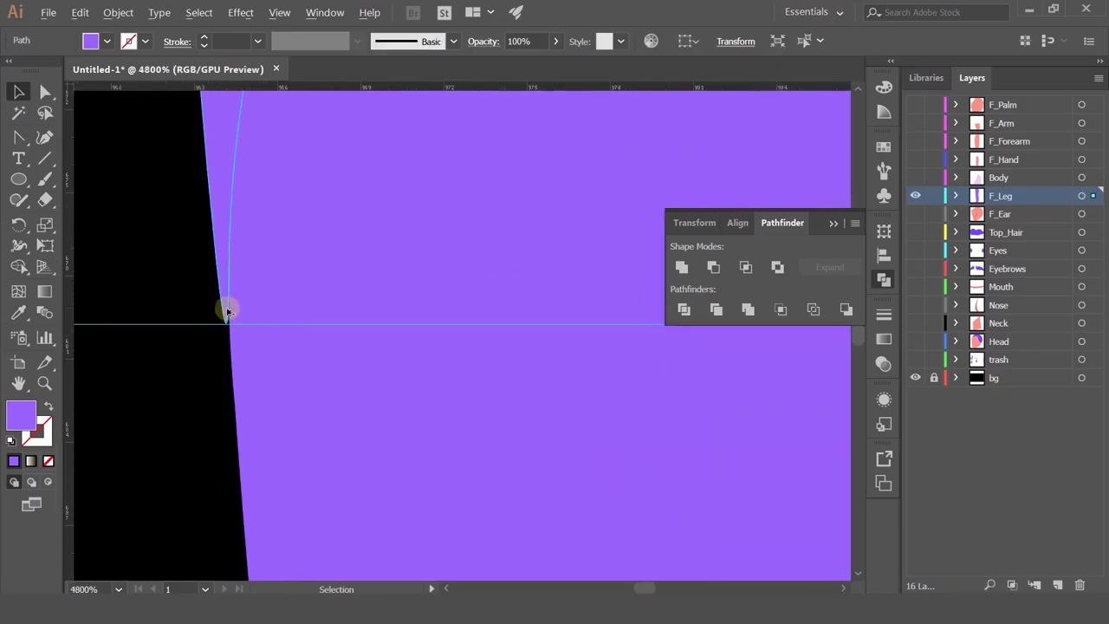
click(21, 137)
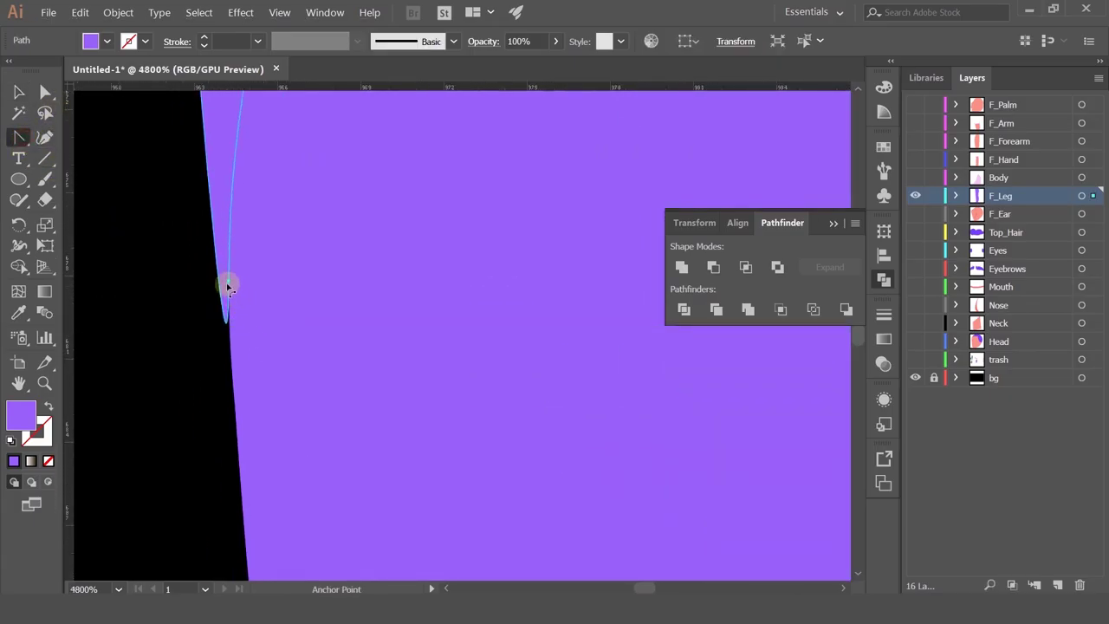
click(228, 284)
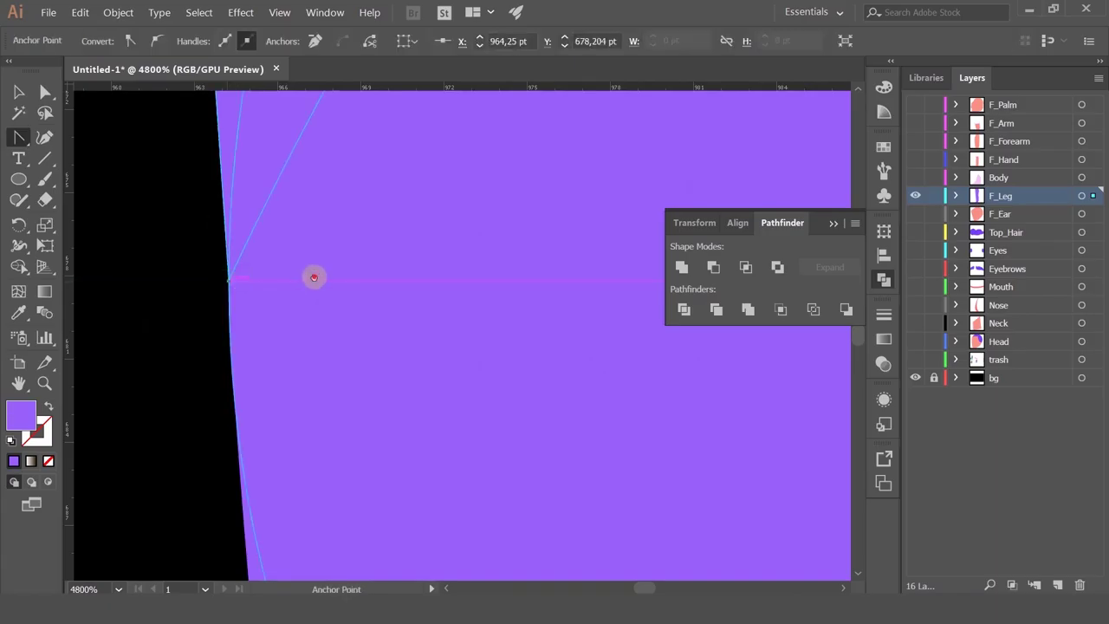
drag(314, 277, 360, 438)
scroll(362, 405, down, 8)
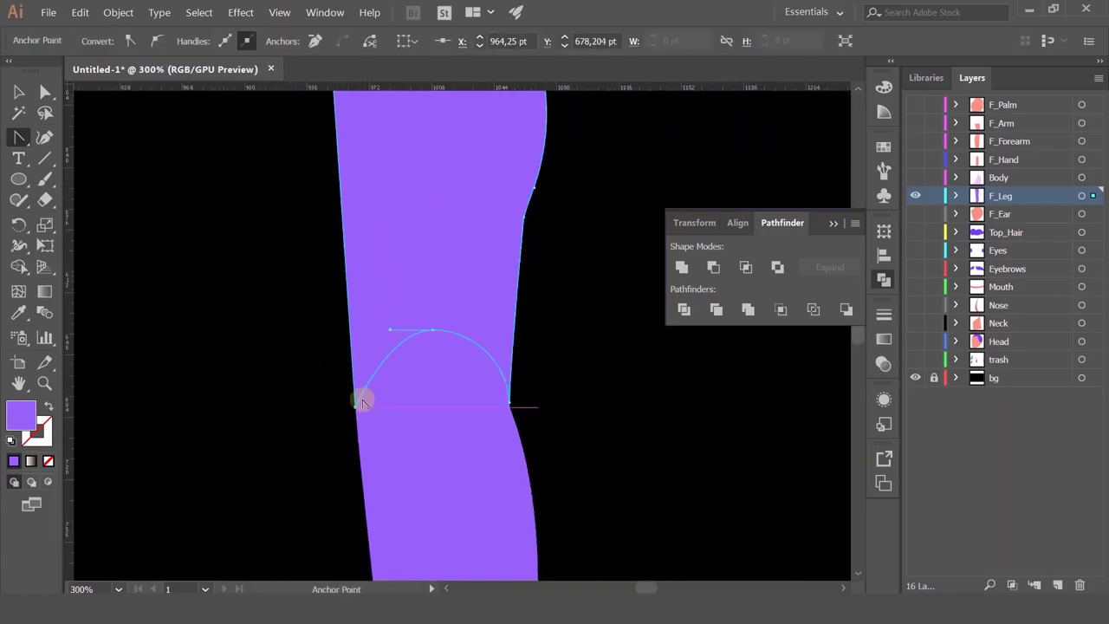
- Select the knee circle and the thigh and send them behind the waistband and pocket
click(18, 93)
click(178, 341)
drag(597, 349, 480, 234)
click(295, 291)
scroll(260, 242, down, 2)
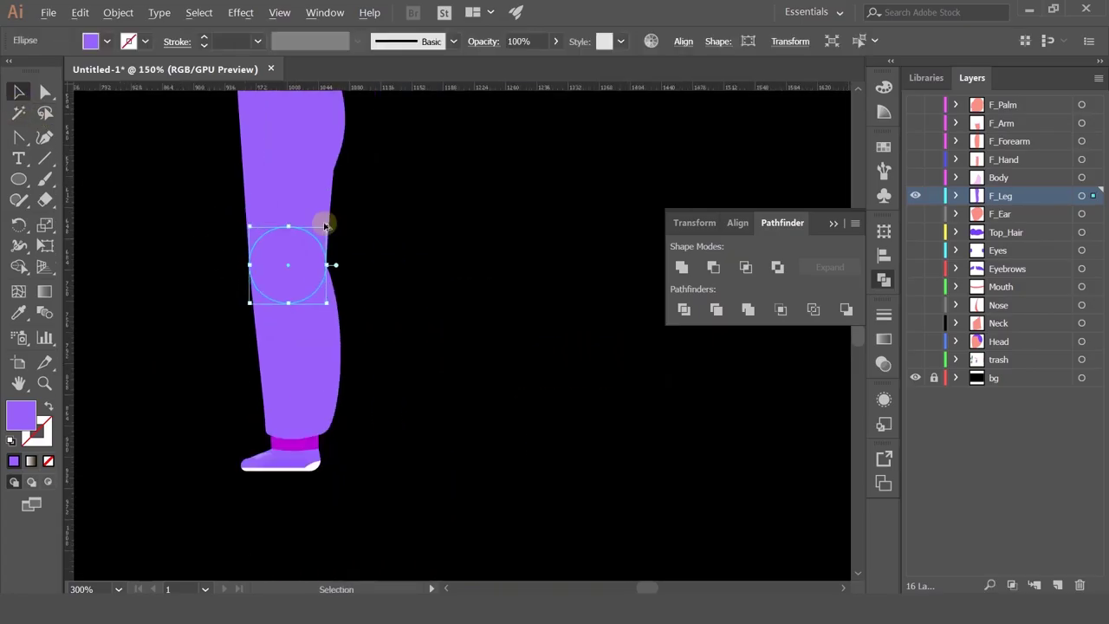
drag(321, 217, 460, 281)
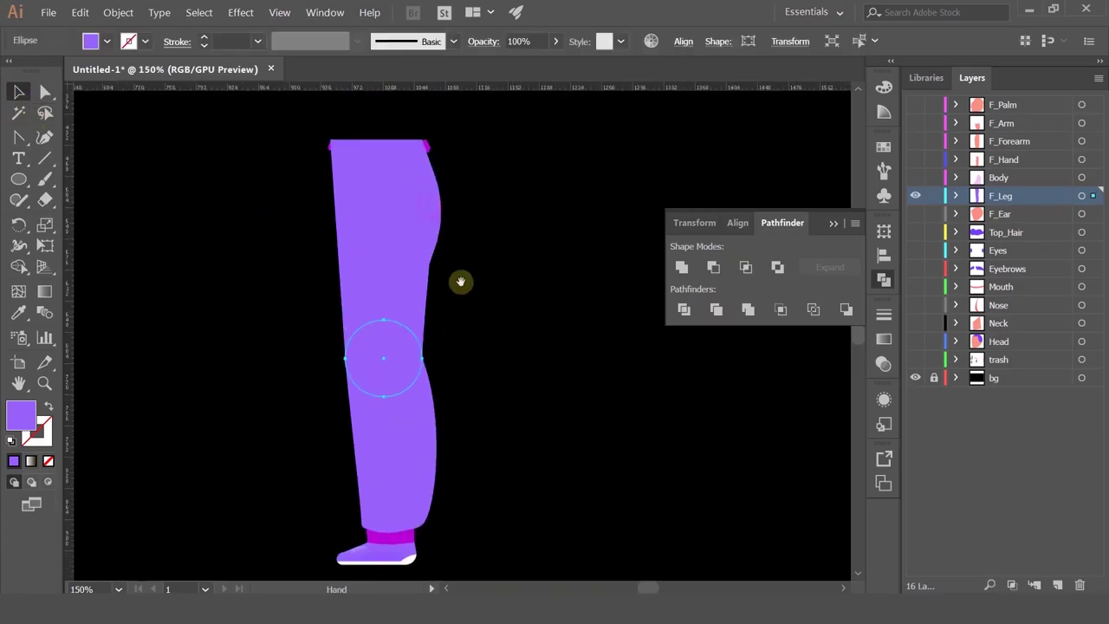
shift+click(387, 250)
key(ctrl+shift+[)
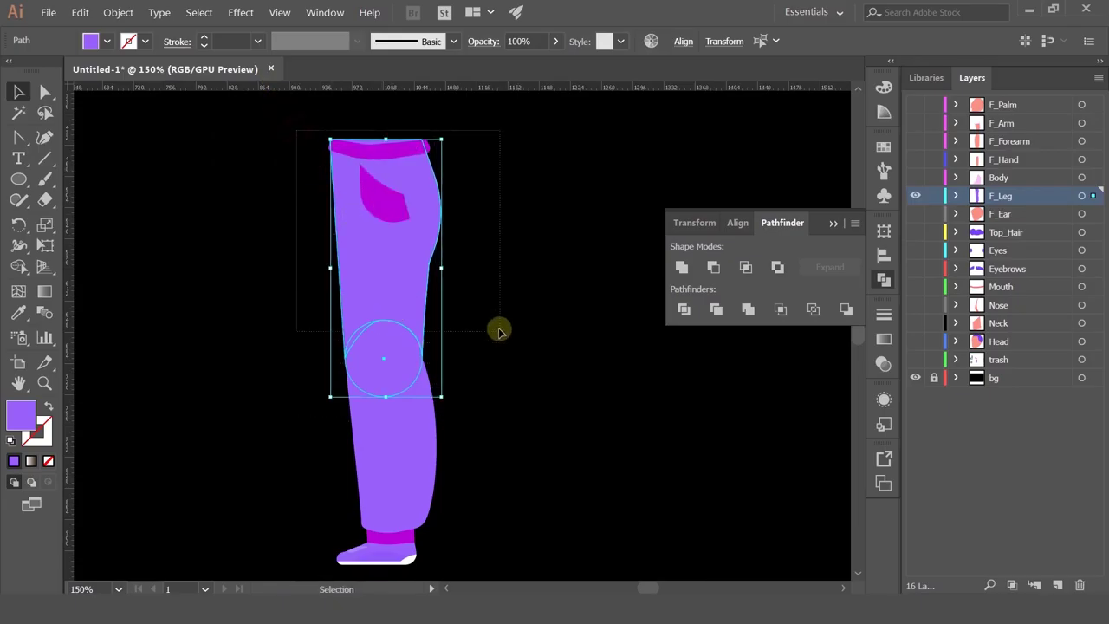
- Move the thigh, knee circle, waistband and pocket in place onto a new layer named F_Femur above F_Leg
shift+click(383, 349)
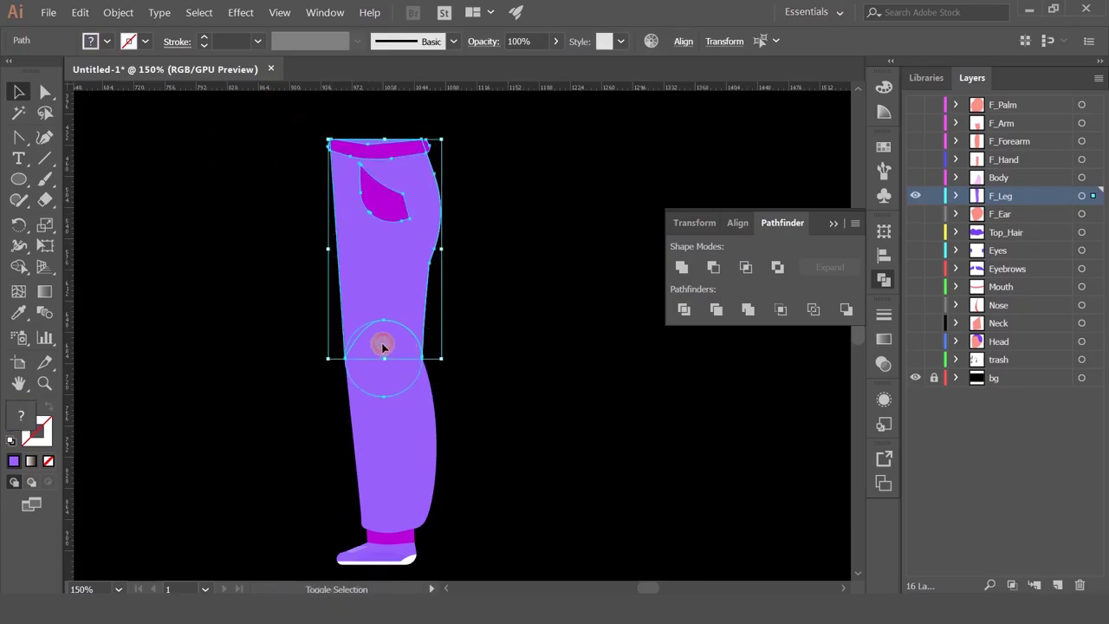
key(Delete)
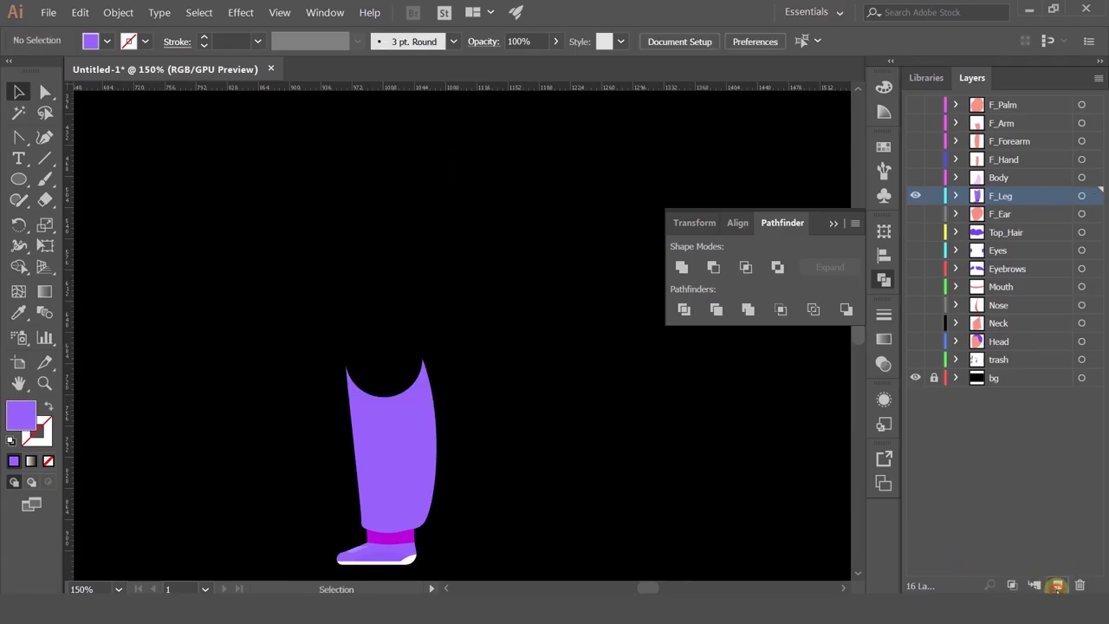
click(1056, 587)
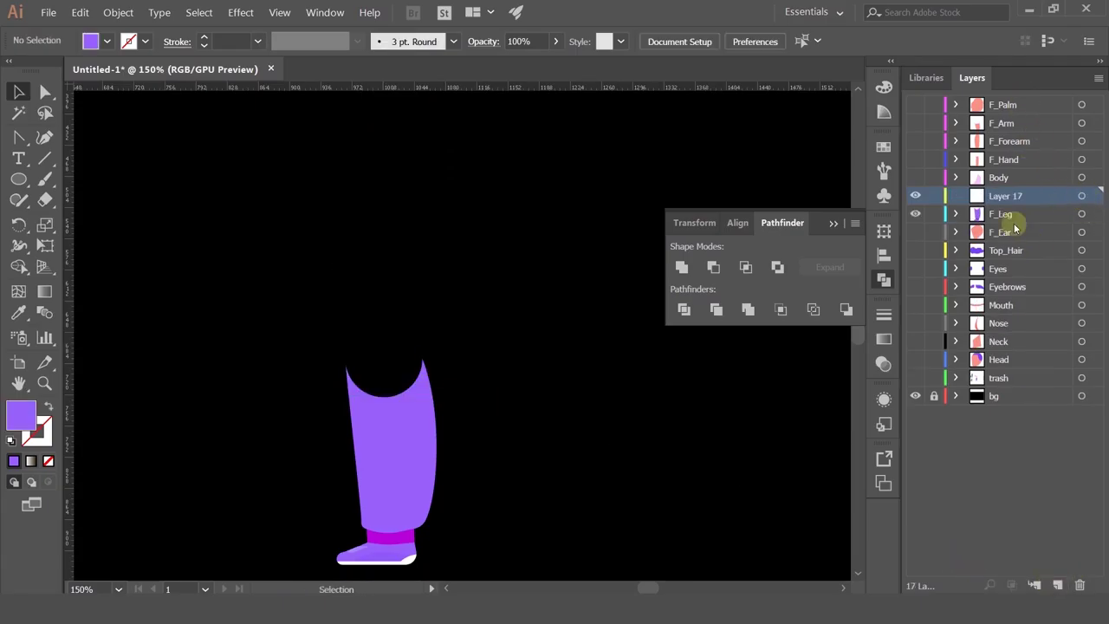
key(ctrl+f)
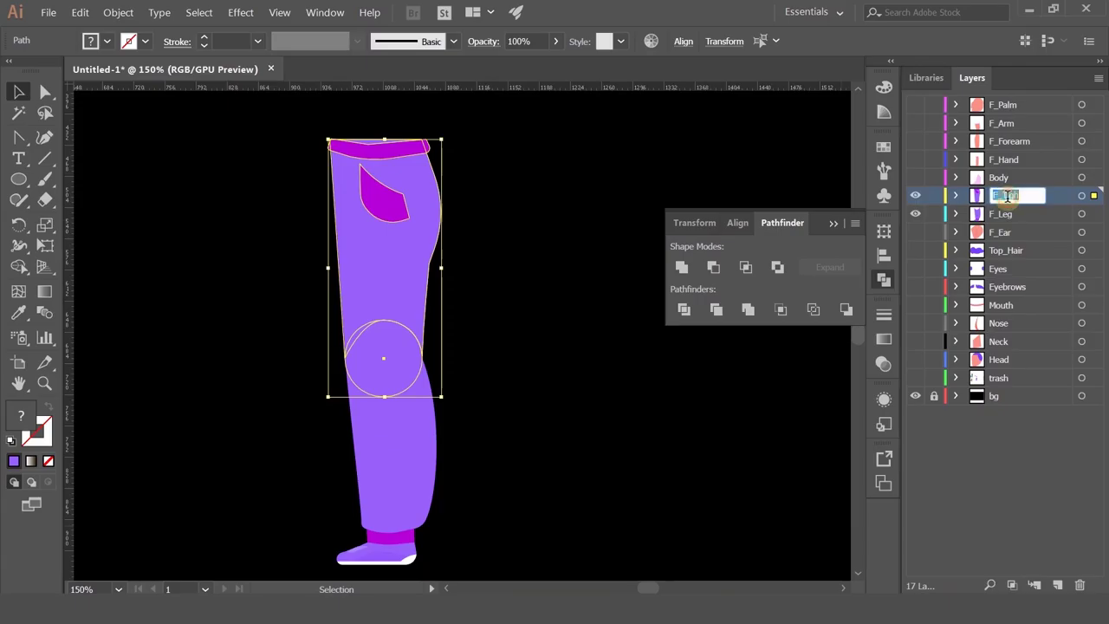
text(T)
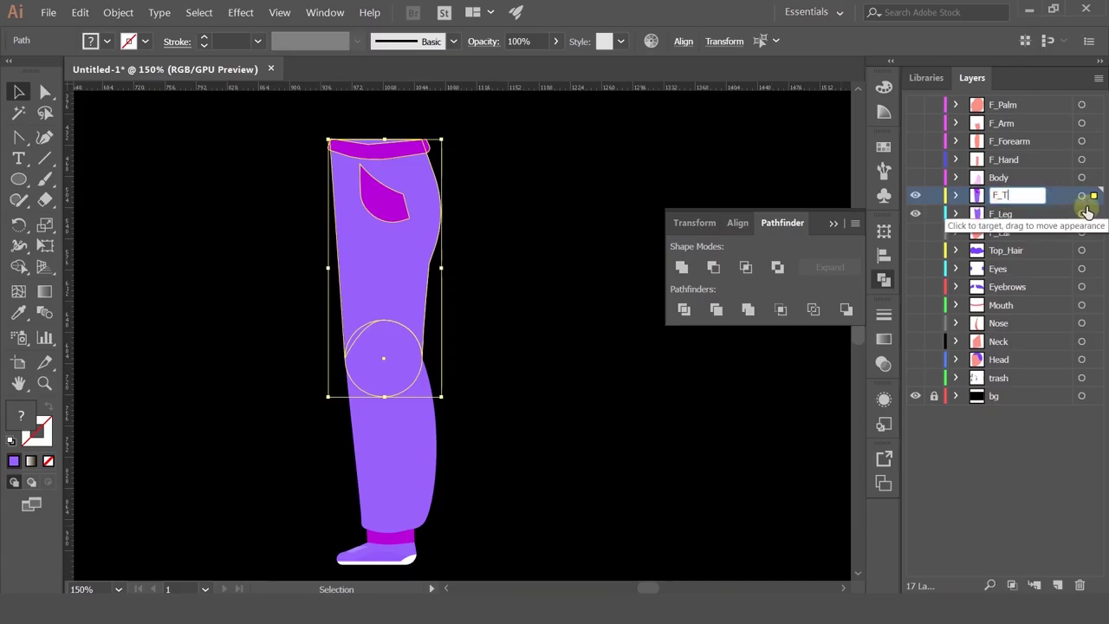
text(emu)
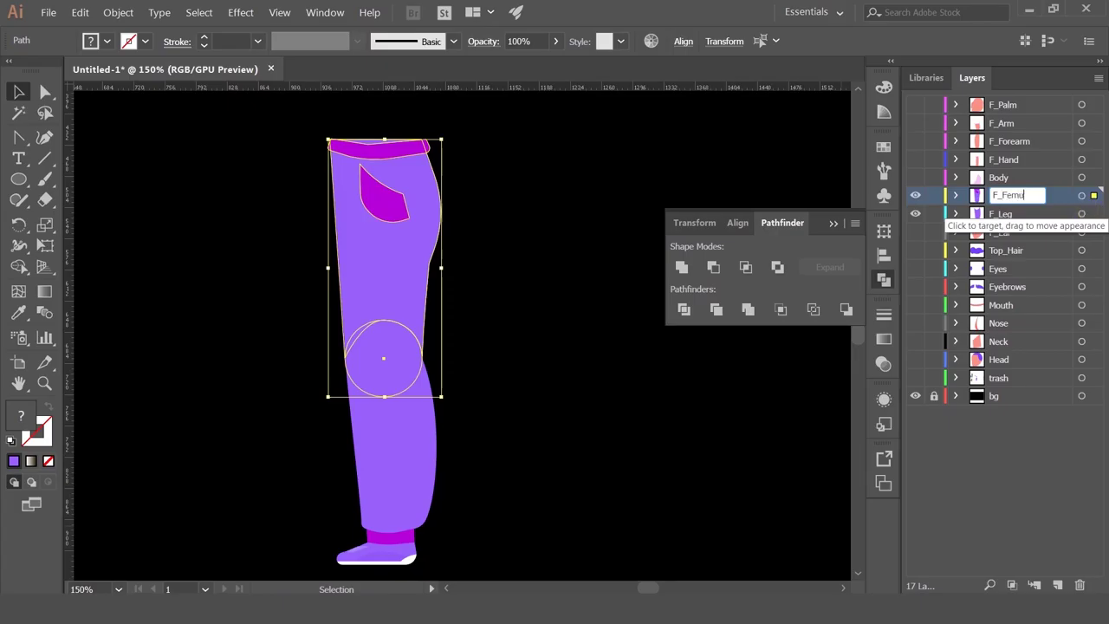
text(r)
key(Return)
- Copy the knee circle from F_Femur, hide that layer, and paste the circle in place on F_Leg as the lower leg's upper joint
click(915, 195)
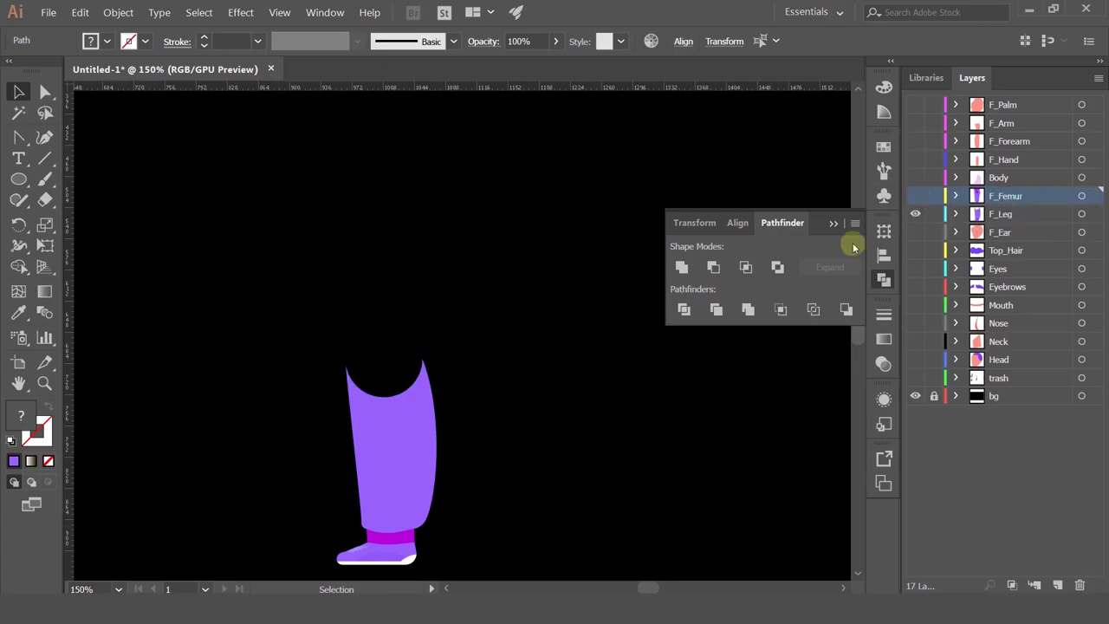
key(space)
mouse_move(435, 443)
mouse_down()
mouse_move(444, 399)
mouse_move(439, 429)
mouse_up()
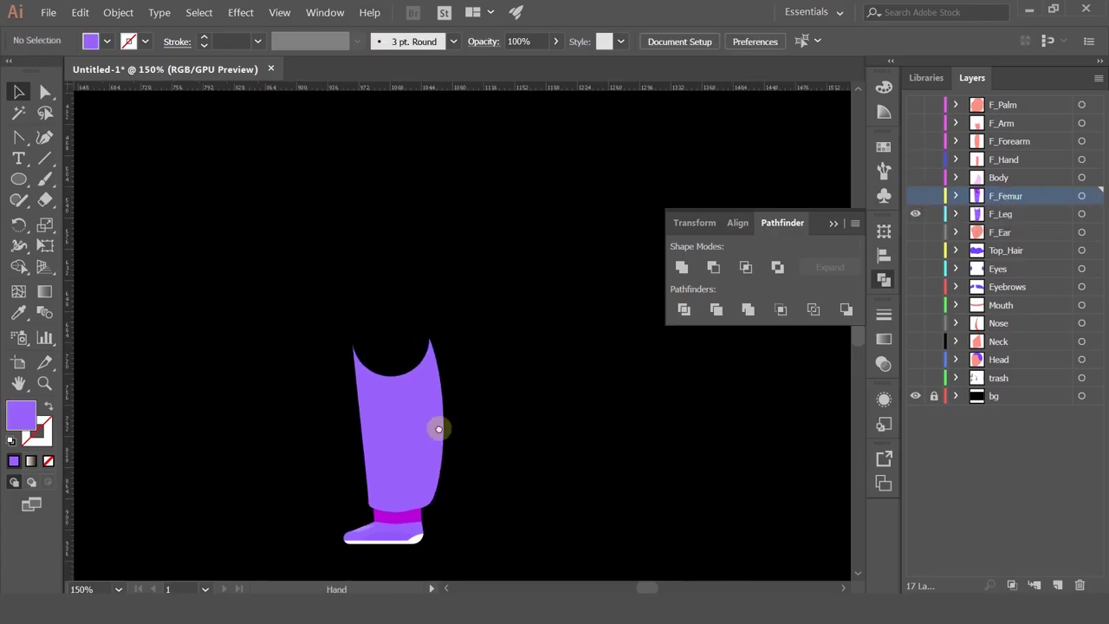
click(915, 196)
click(391, 366)
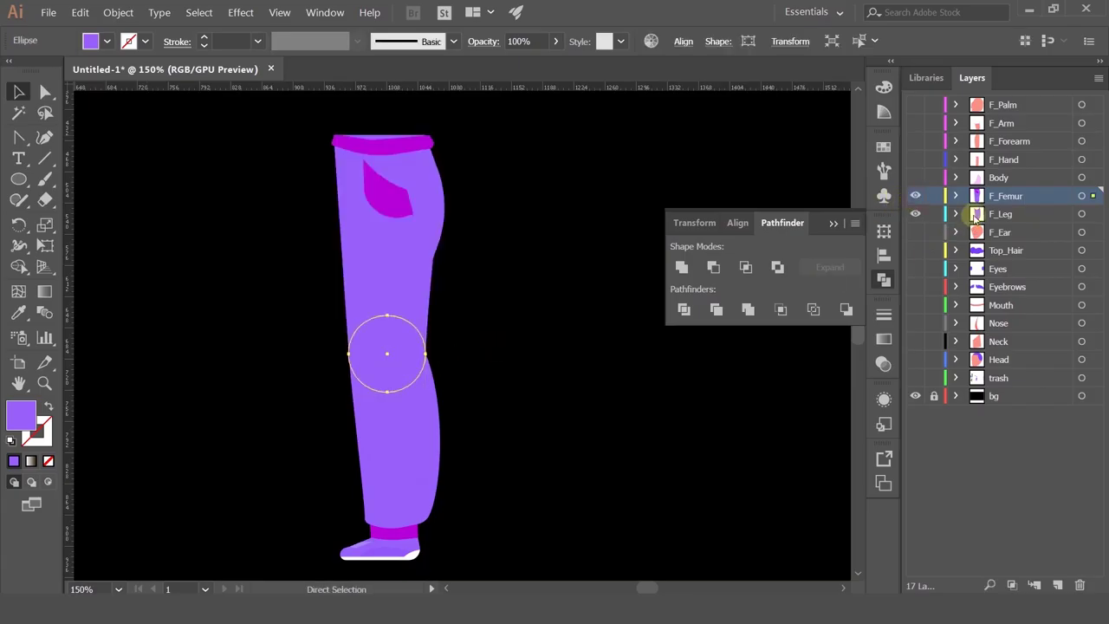
click(915, 196)
click(1083, 218)
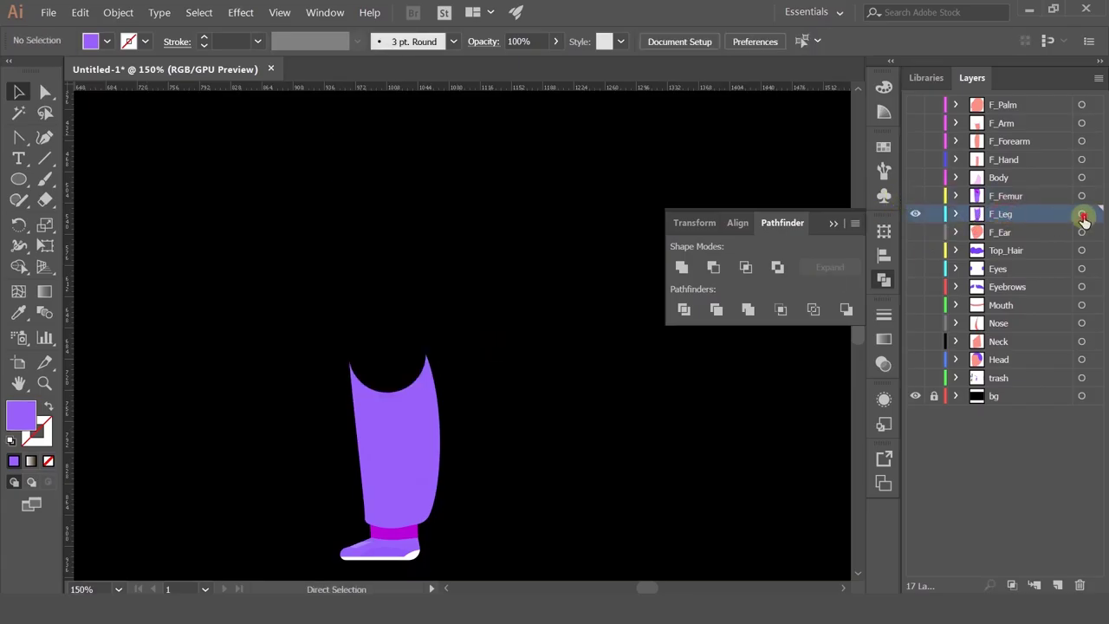
click(1082, 217)
key(ctrl+f)
drag(491, 405, 516, 310)
key(v)
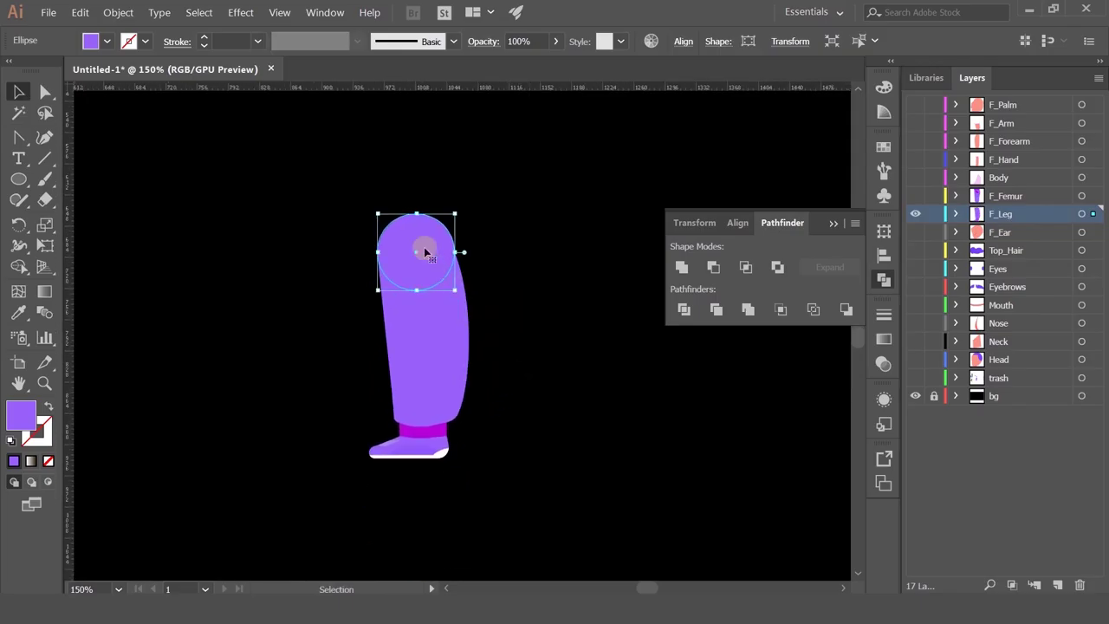
- Turn on the visibility of F_Femur and all the other hidden layers
scroll(413, 253, up, 2)
scroll(412, 253, down, 2)
scroll(532, 310, down, 2)
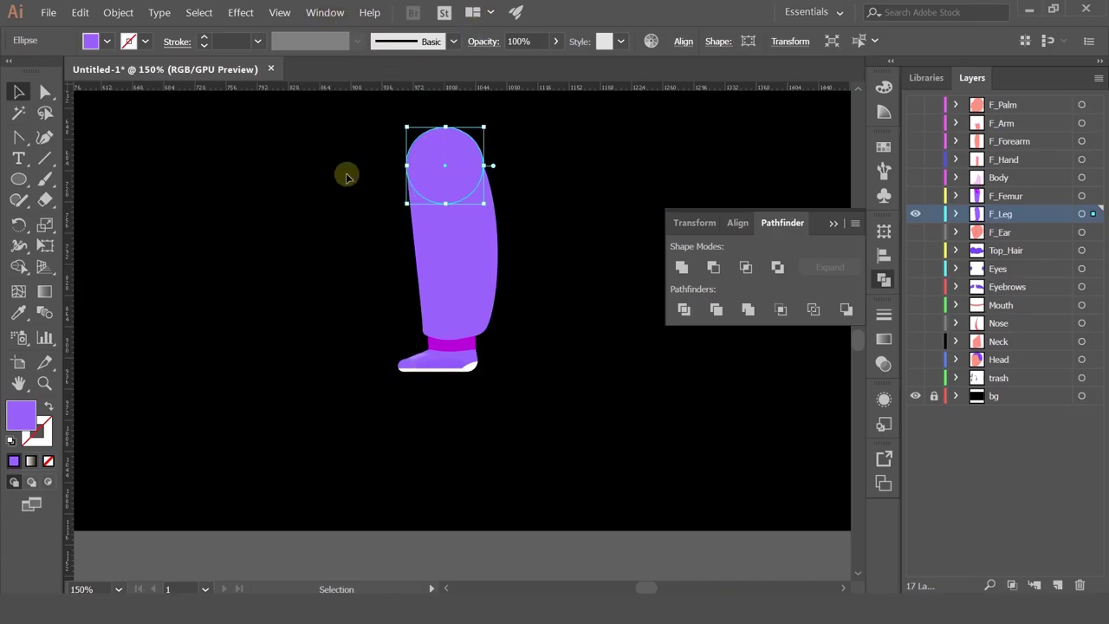
scroll(384, 223, down, 4)
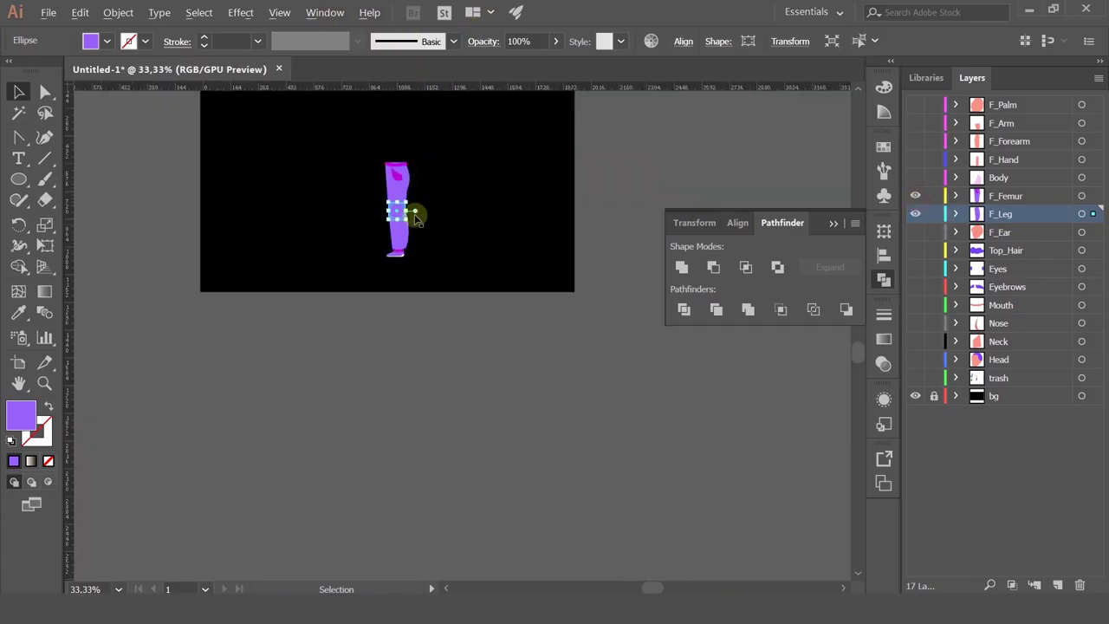
drag(474, 171, 509, 252)
scroll(442, 206, up, 4)
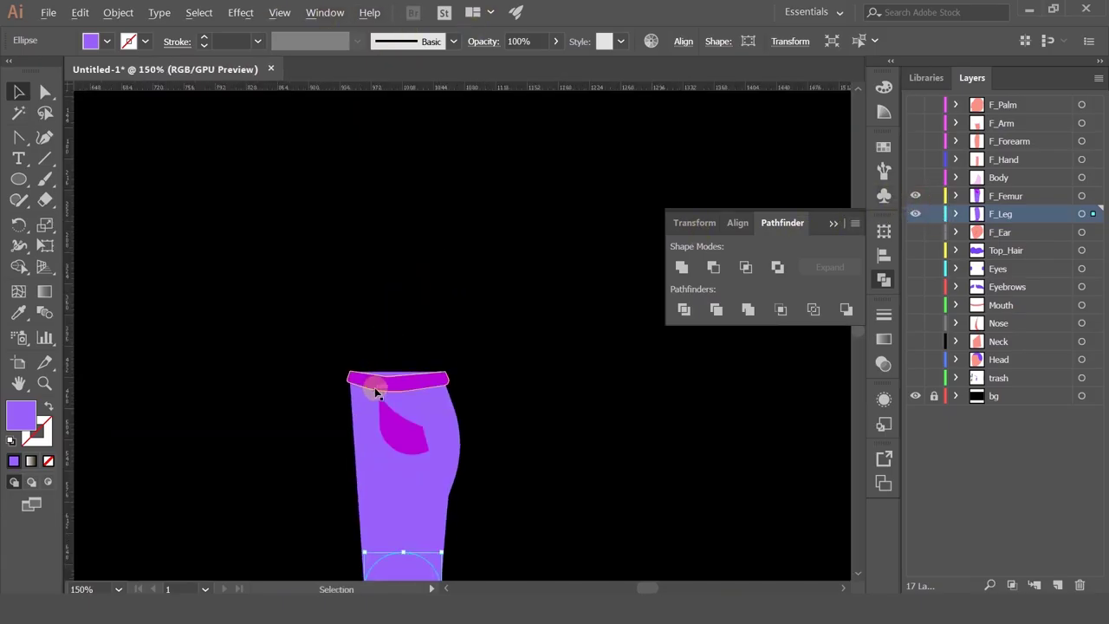
drag(916, 192, 918, 102)
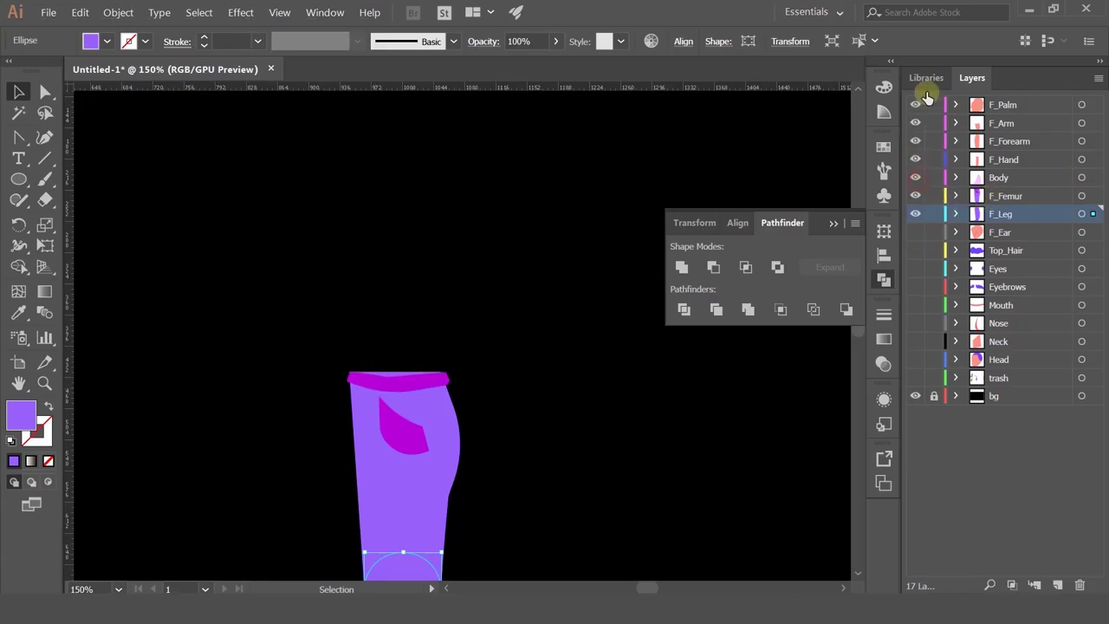
scroll(566, 344, down, 2)
drag(528, 330, 464, 276)
drag(915, 232, 924, 394)
drag(582, 384, 572, 359)
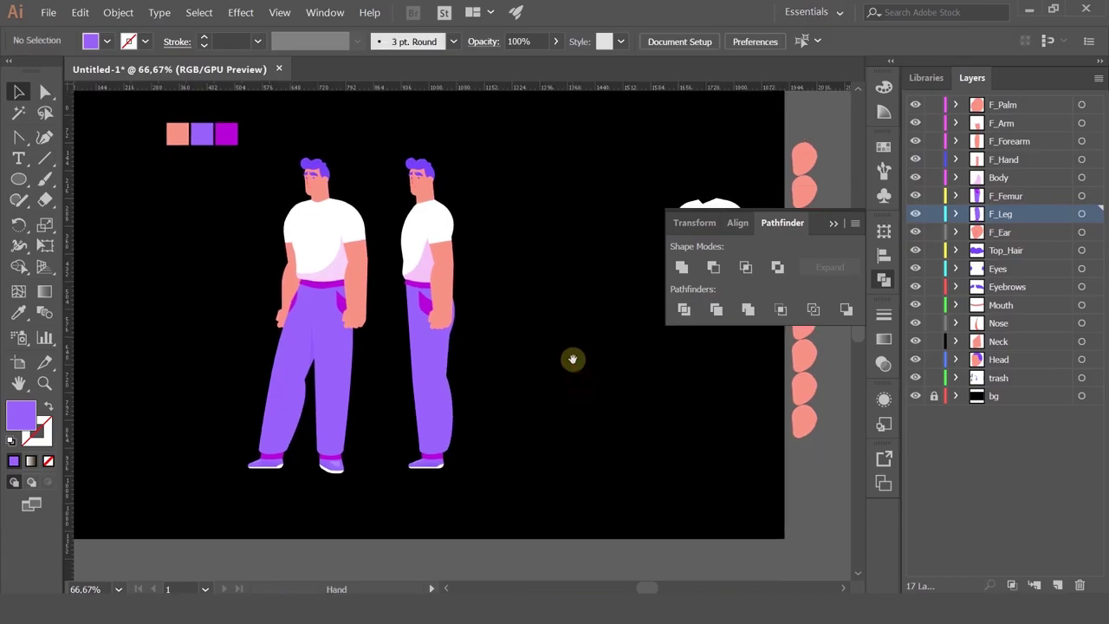
- Move the leftover white shirt piece on the trash layer out of the space beside the characters
mouse_move(503, 343)
mouse_down()
mouse_move(557, 359)
mouse_move(440, 348)
mouse_up()
scroll(643, 240, down, 2)
drag(644, 243, 756, 183)
scroll(538, 254, up, 3)
scroll(538, 255, down, 1)
scroll(537, 253, down, 1)
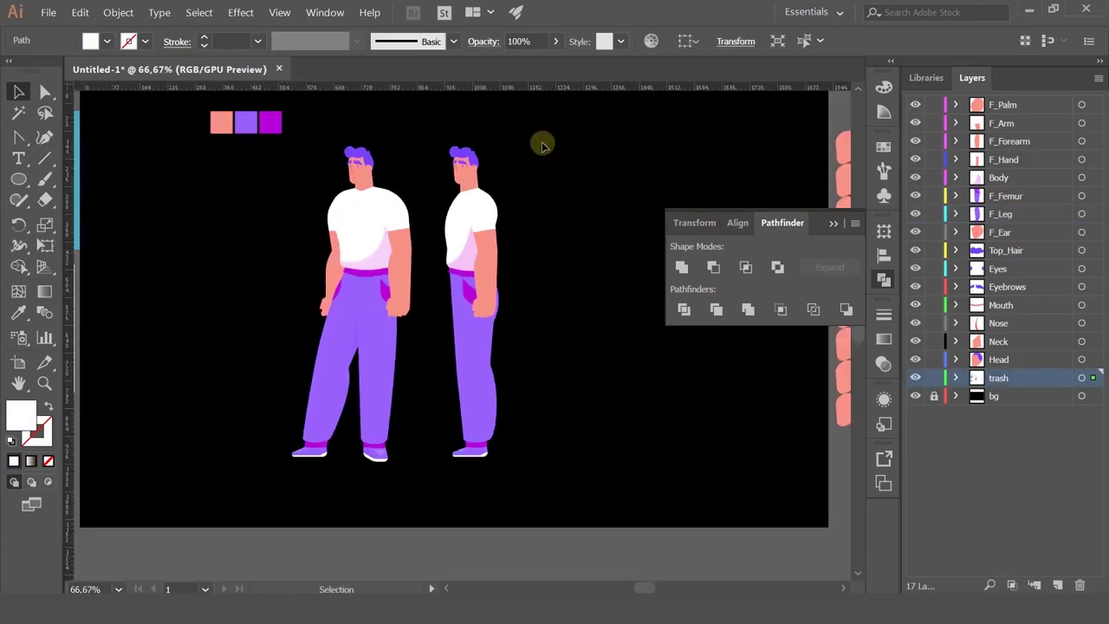
- Select both characters without the colour swatches, shift them horizontally to the right, and deselect
drag(540, 141, 273, 491)
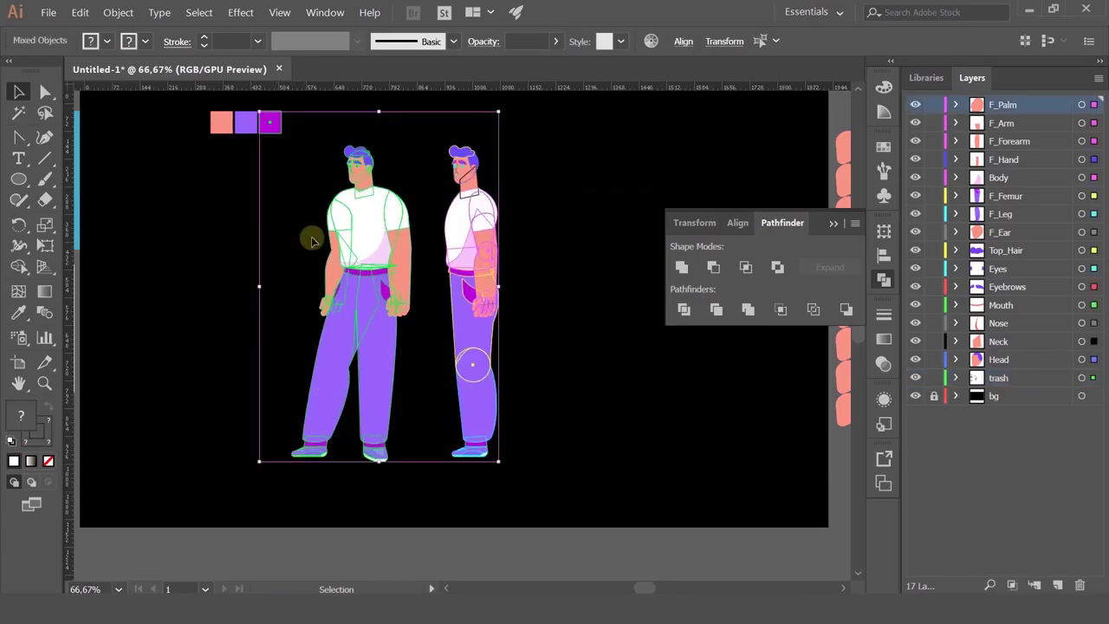
shift+click(270, 123)
drag(367, 227, 407, 227)
click(586, 212)
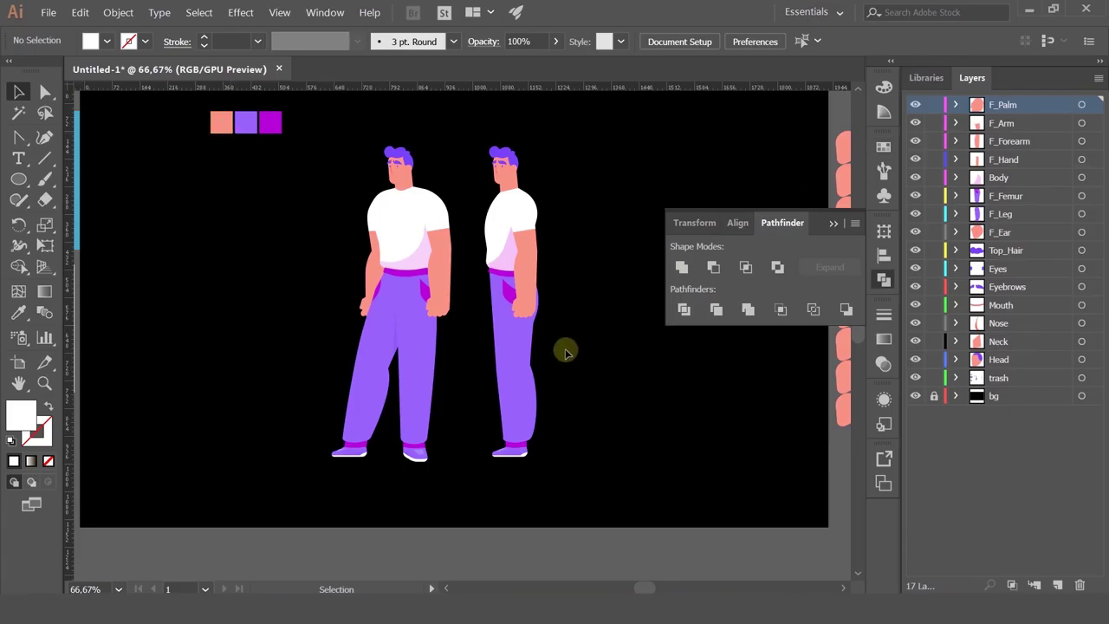
- Duplicate the F_Palm, F_Arm, F_Forearm and F_Hand layers together
drag(565, 352, 520, 471)
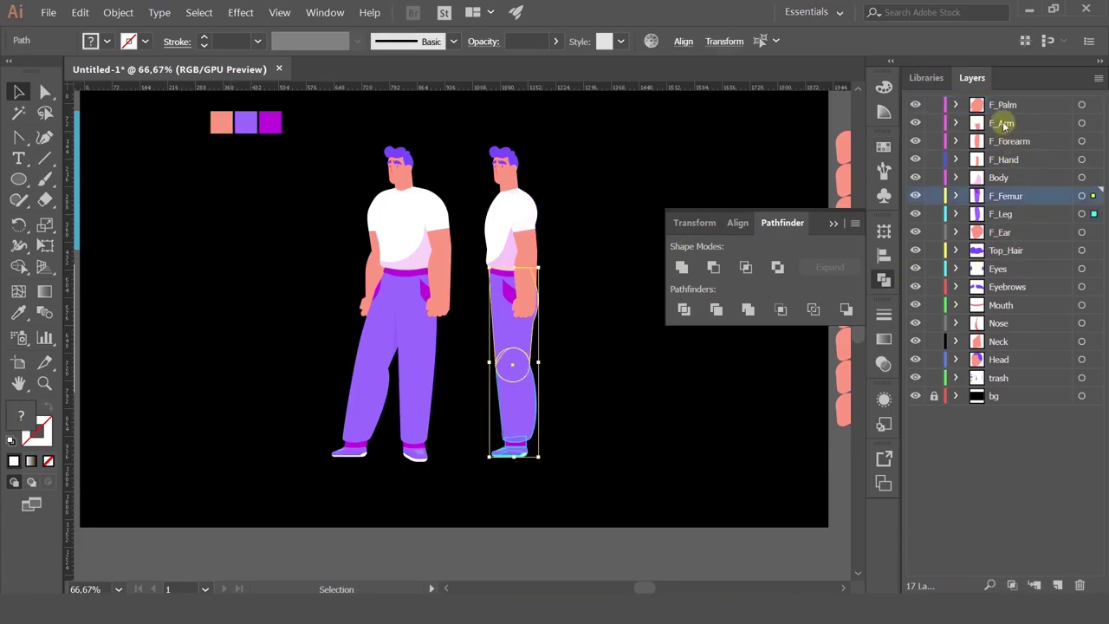
click(1008, 179)
click(1005, 160)
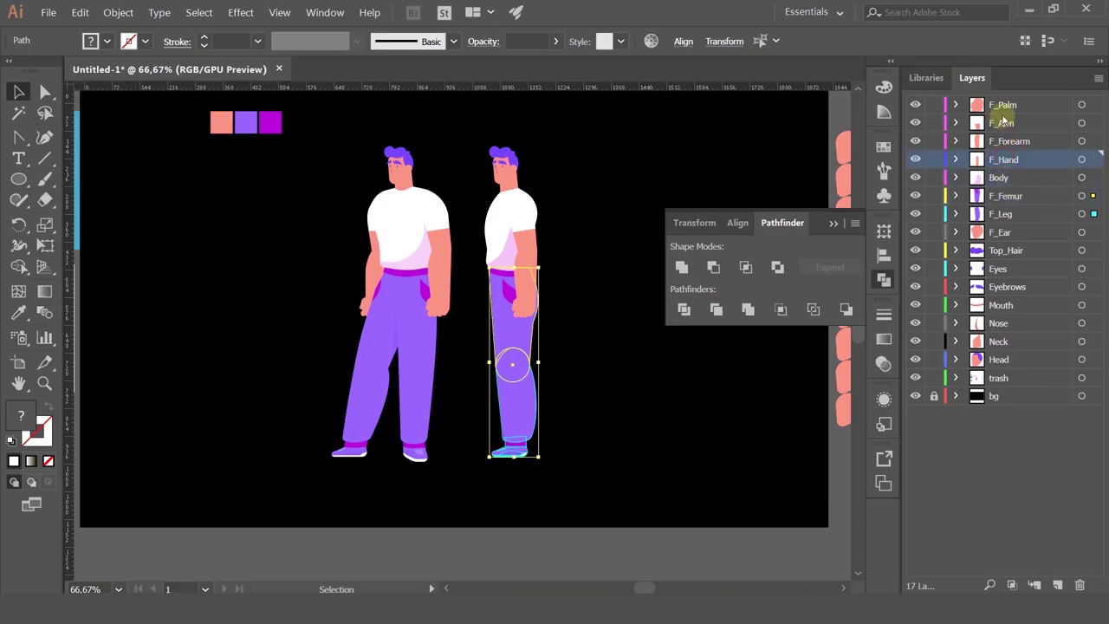
shift+click(1001, 122)
shift+click(1001, 106)
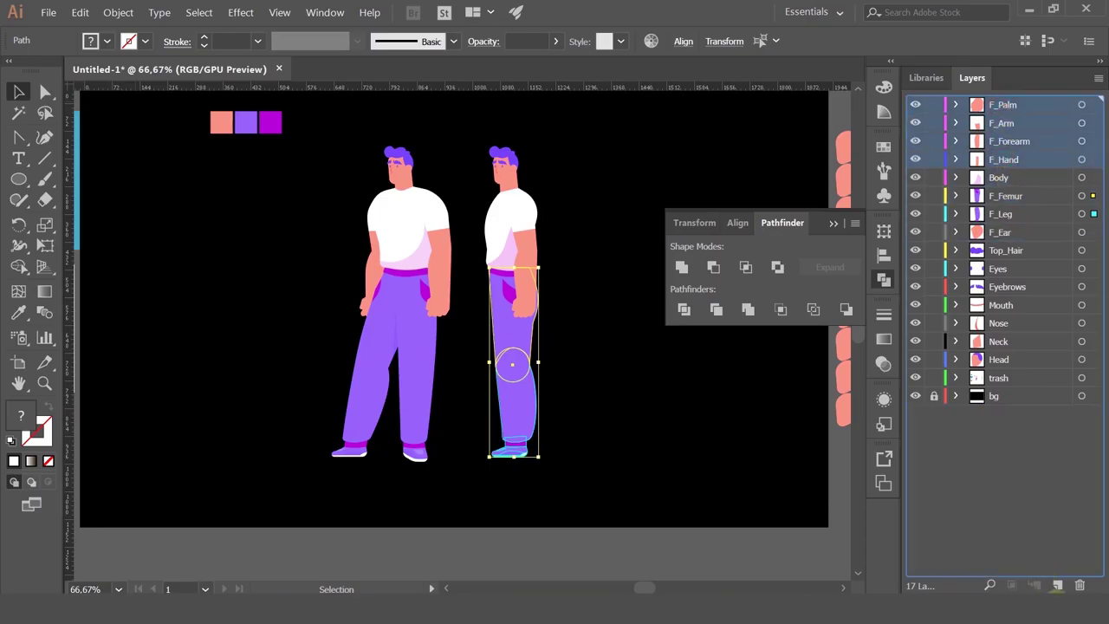
drag(1058, 585, 1059, 584)
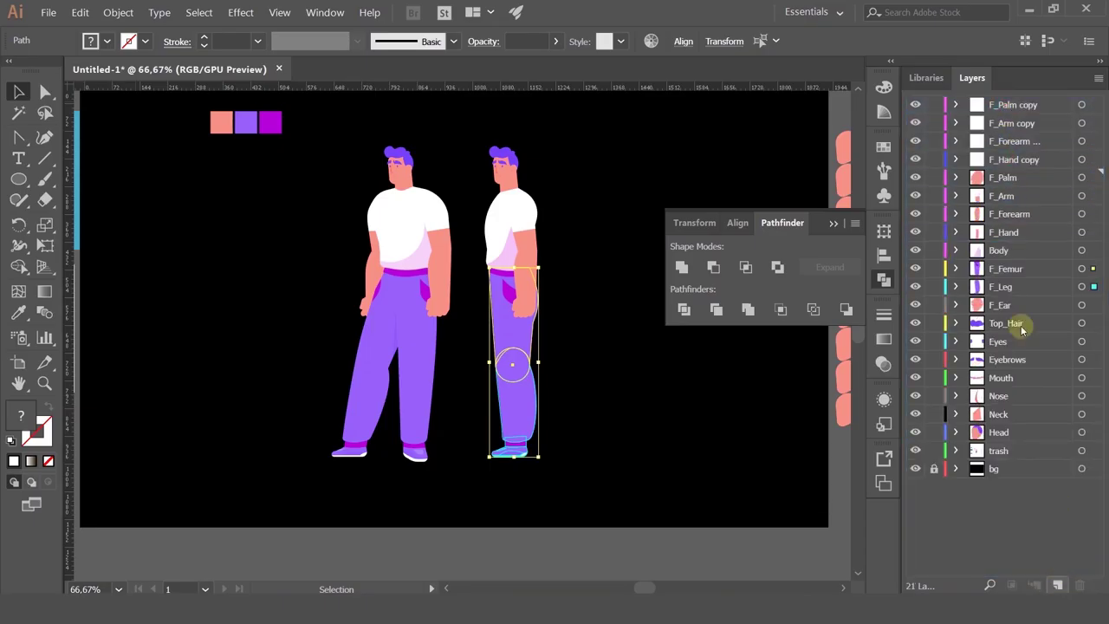
- Rename the duplicated front palm layer as B_Palm
click(1009, 108)
double_click(1008, 110)
click(1004, 123)
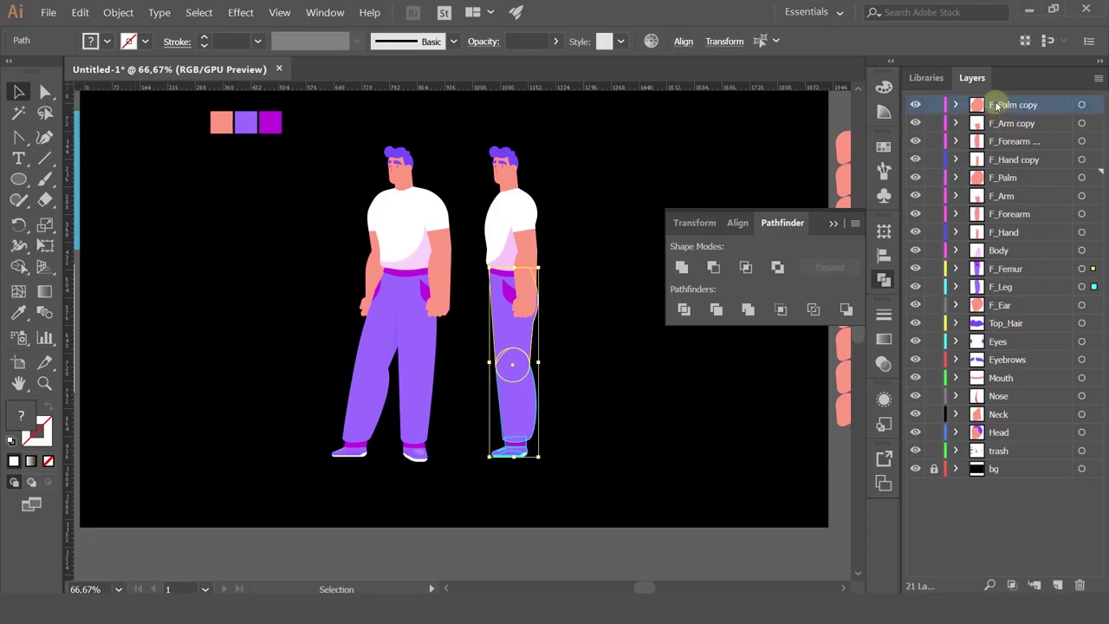
double_click(1002, 104)
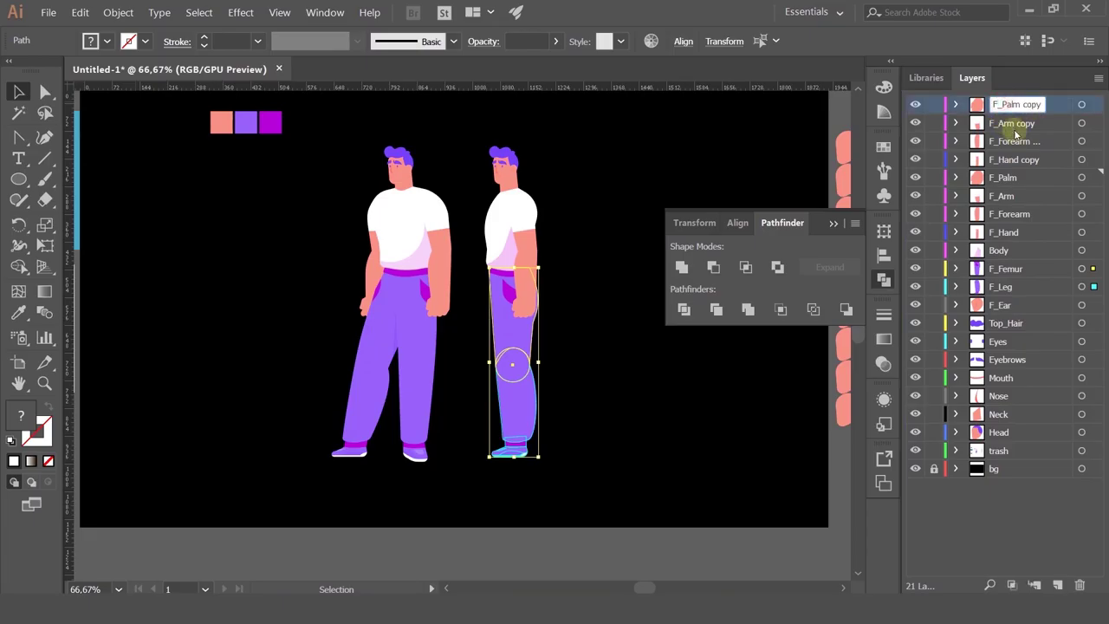
text(B)
drag(1024, 105, 1089, 115)
key(BackSpace)
key(Return)
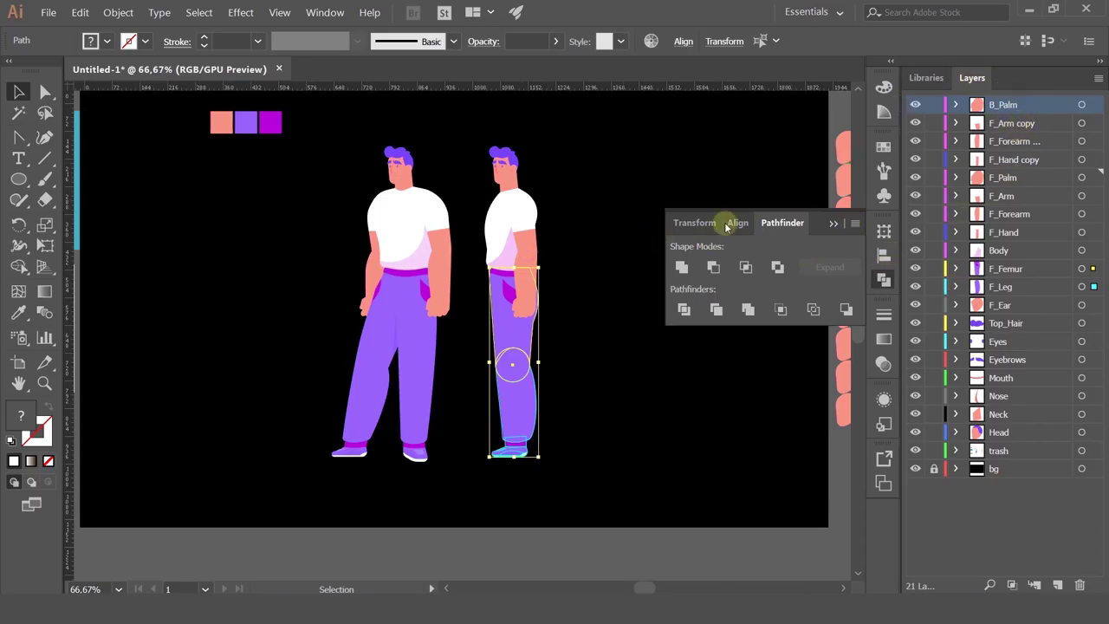
- Undo the layer rename and the duplication of the four front arm layers, and deselect the leg artwork
key(ctrl+z)
key(ctrl+z)
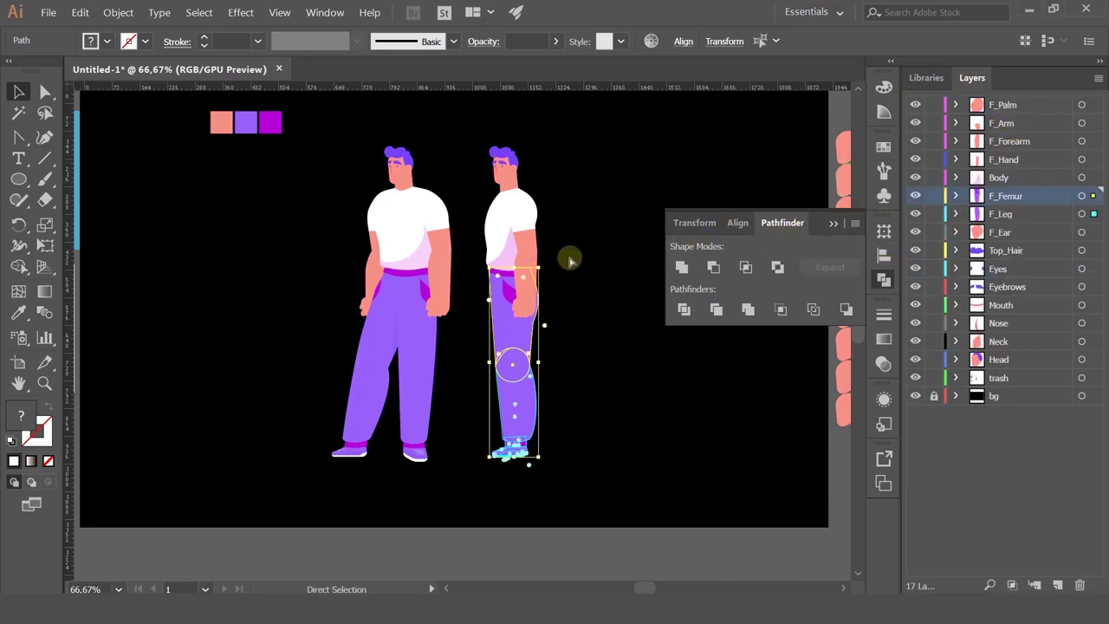
key(ctrl+shift+z)
key(ctrl+z)
key(ctrl+z)
key(ctrl+z)
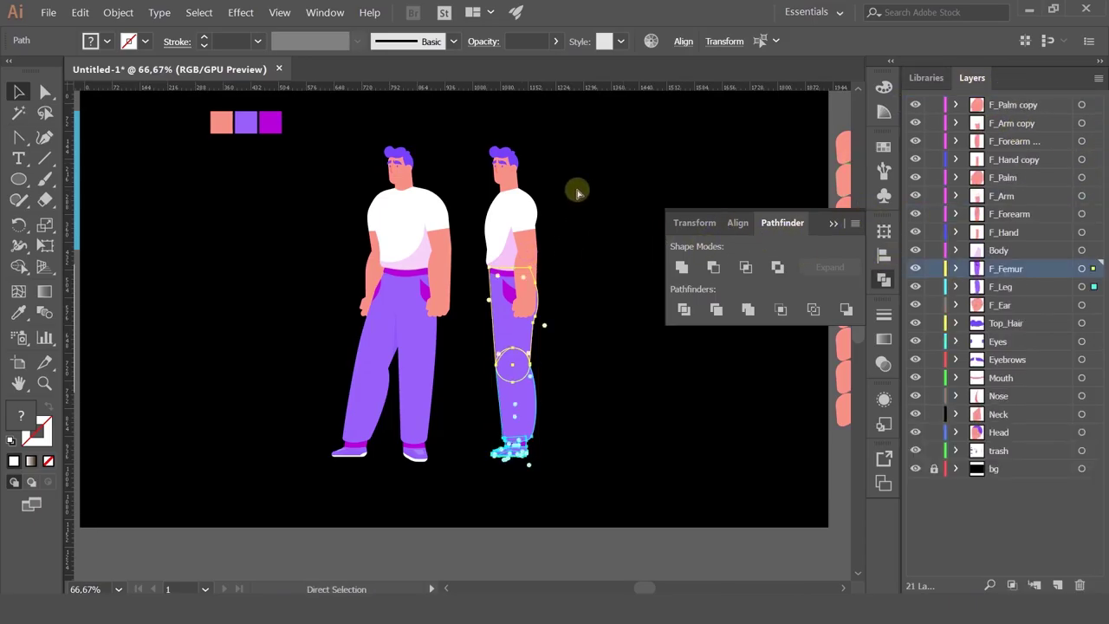
key(v)
click(621, 213)
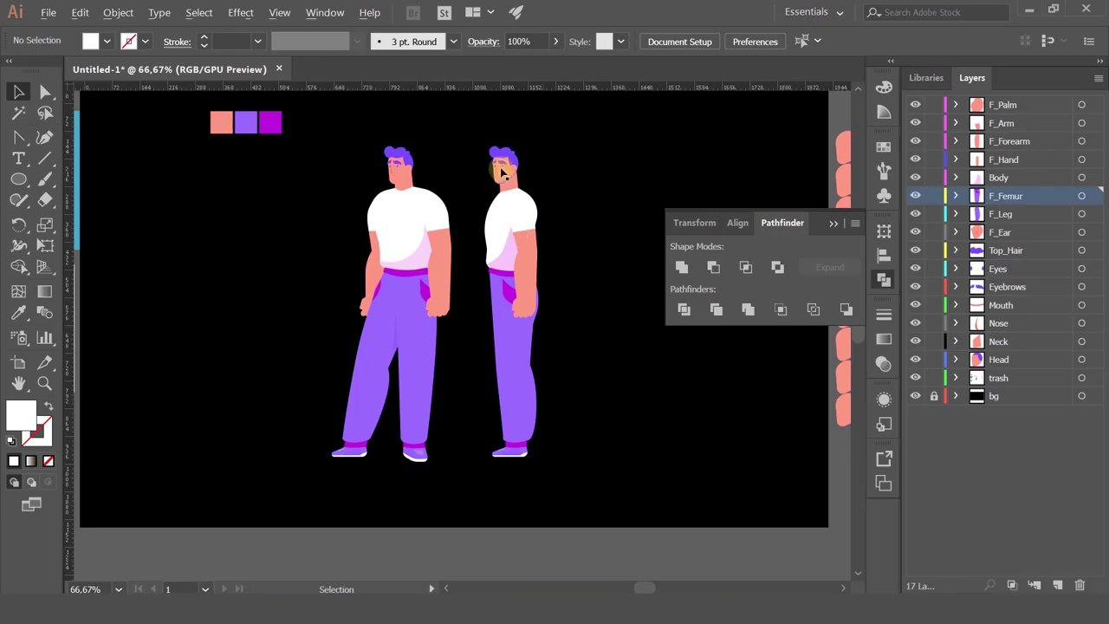
- Examine the side-view character's head and upper body up close, and collapse the Pathfinder panel
scroll(502, 172, up, 4)
drag(509, 194, 490, 287)
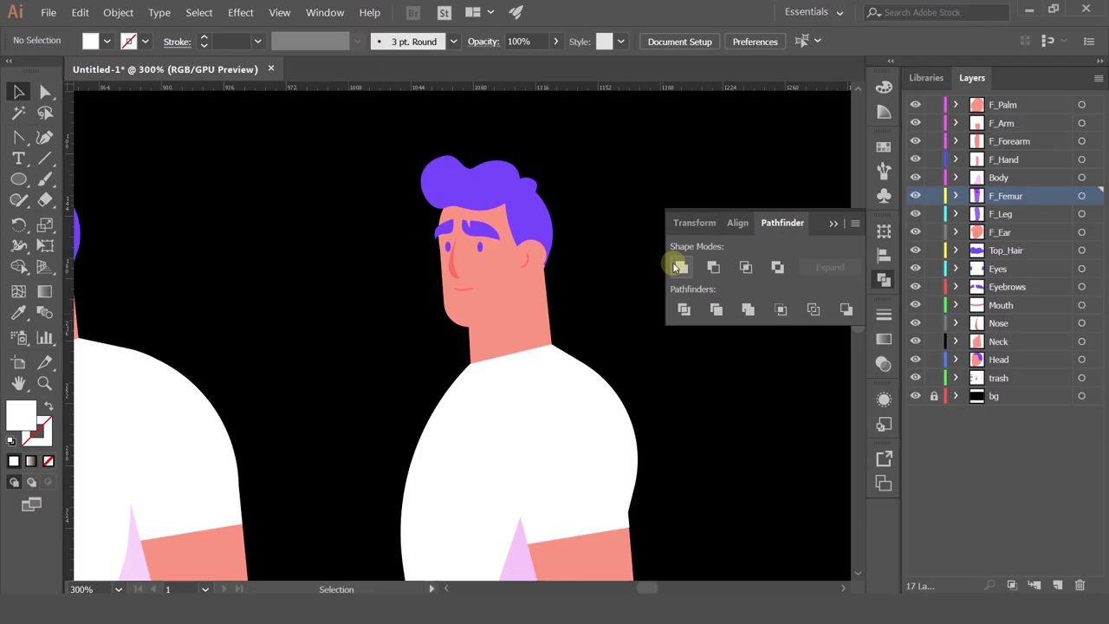
scroll(561, 311, down, 2)
drag(539, 324, 564, 217)
click(835, 223)
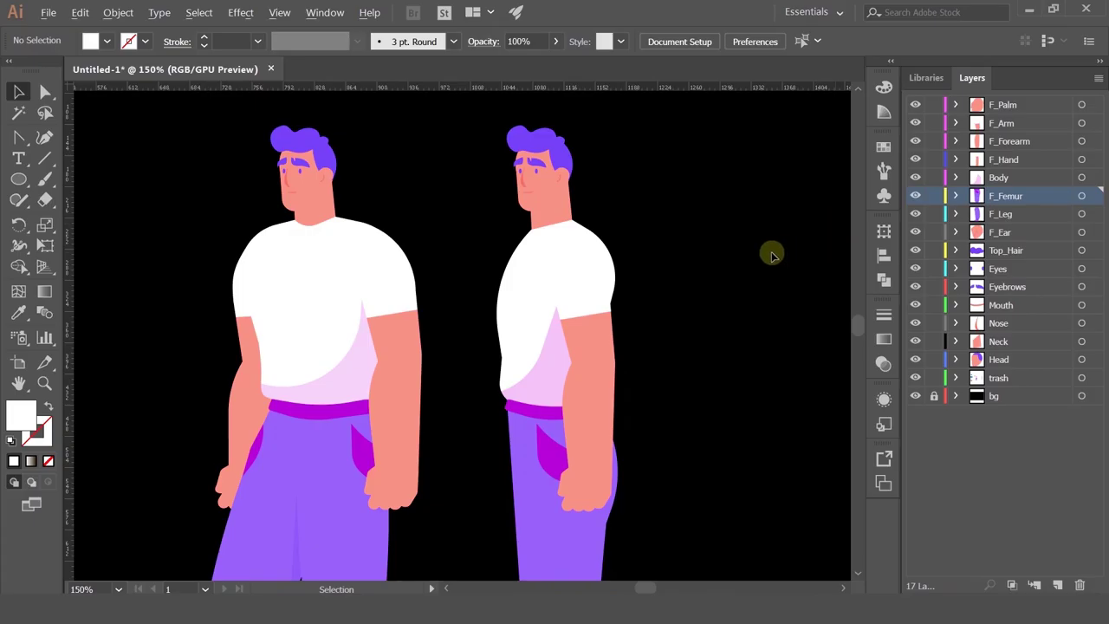
scroll(770, 260, down, 2)
drag(764, 314, 600, 315)
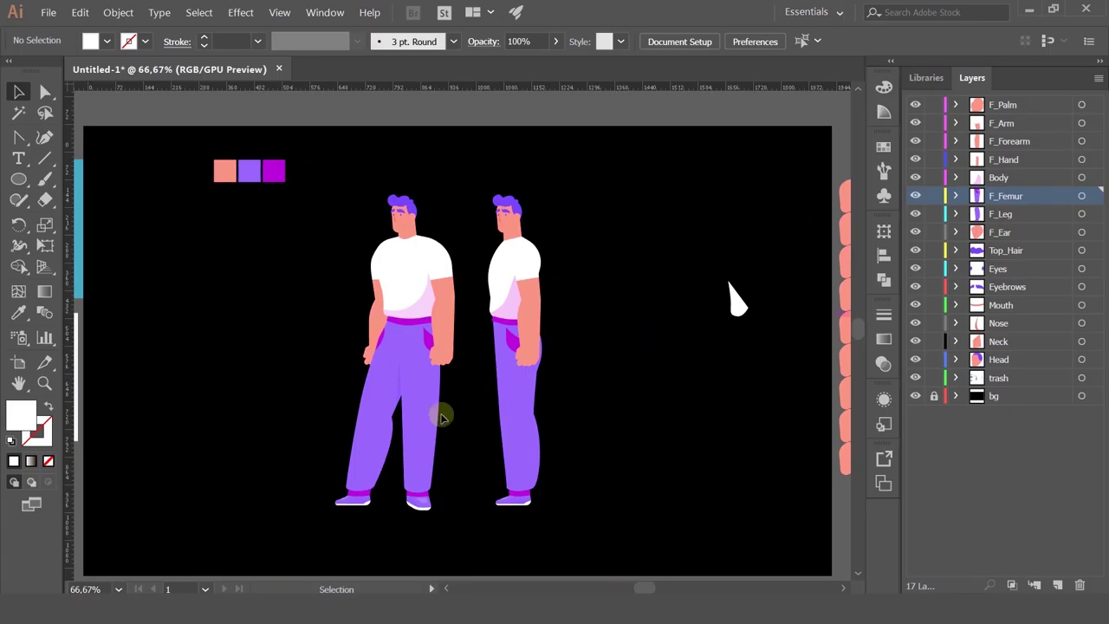
- Examine the poses of the seated figures in the reference illustrations beside the artboard, and return to the two characters
drag(278, 381, 653, 315)
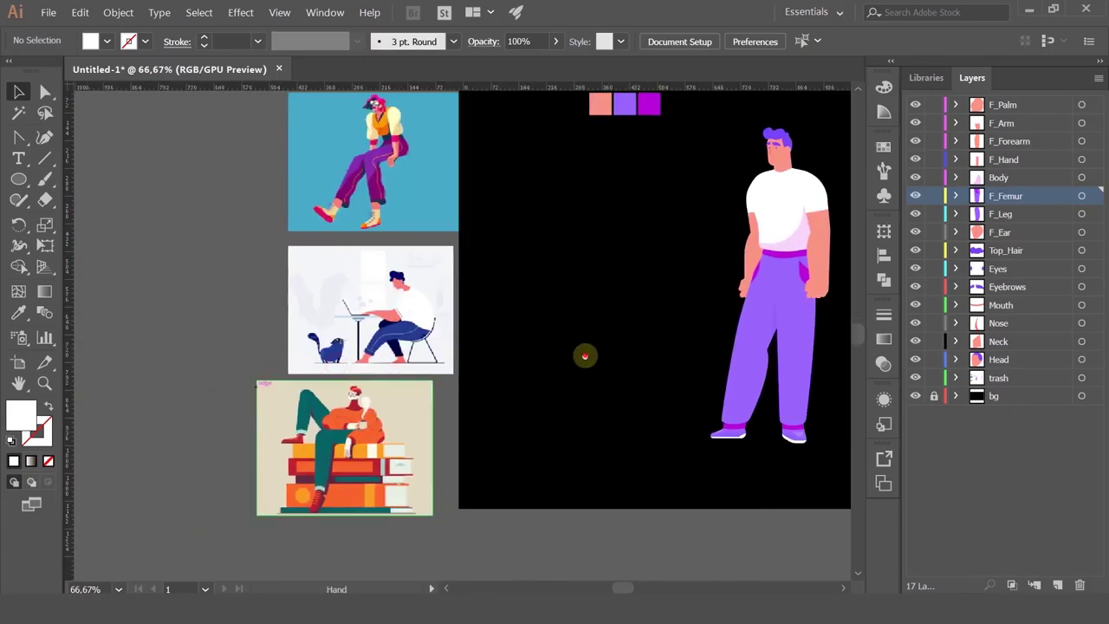
drag(583, 356, 715, 325)
scroll(506, 407, up, 4)
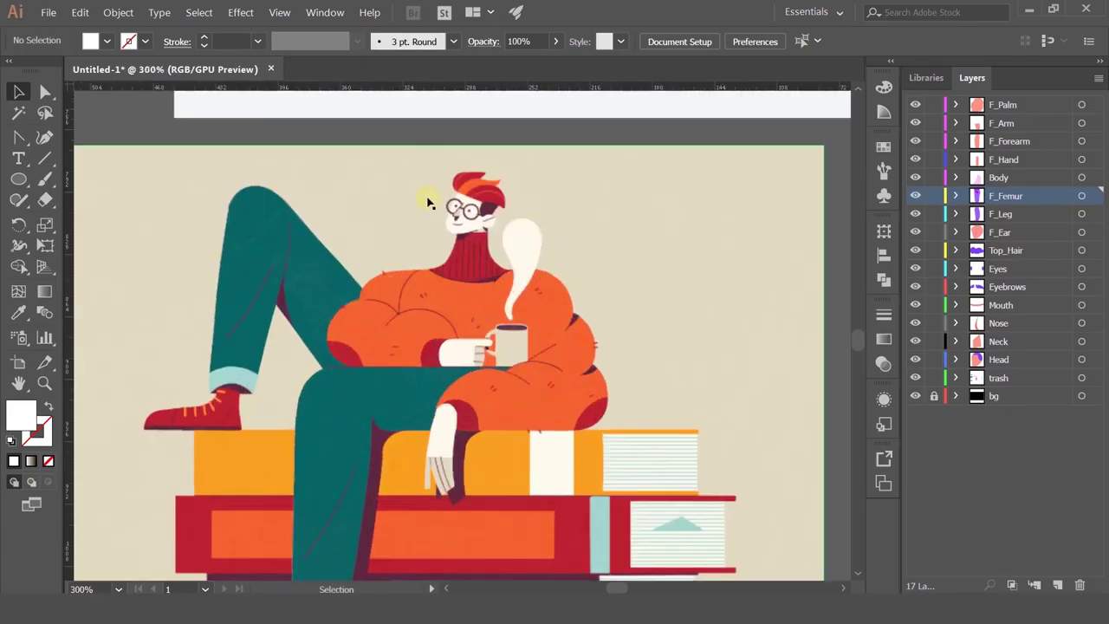
key(space)
drag(634, 162, 600, 335)
drag(588, 178, 537, 321)
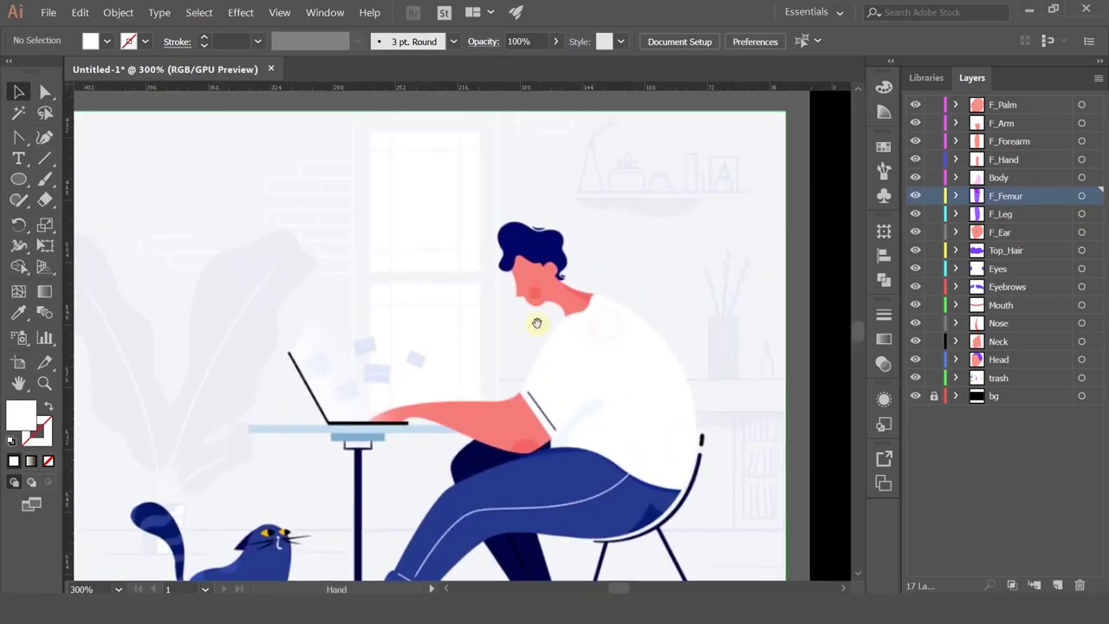
drag(542, 386, 549, 448)
key(space)
drag(442, 309, 427, 471)
drag(511, 339, 528, 552)
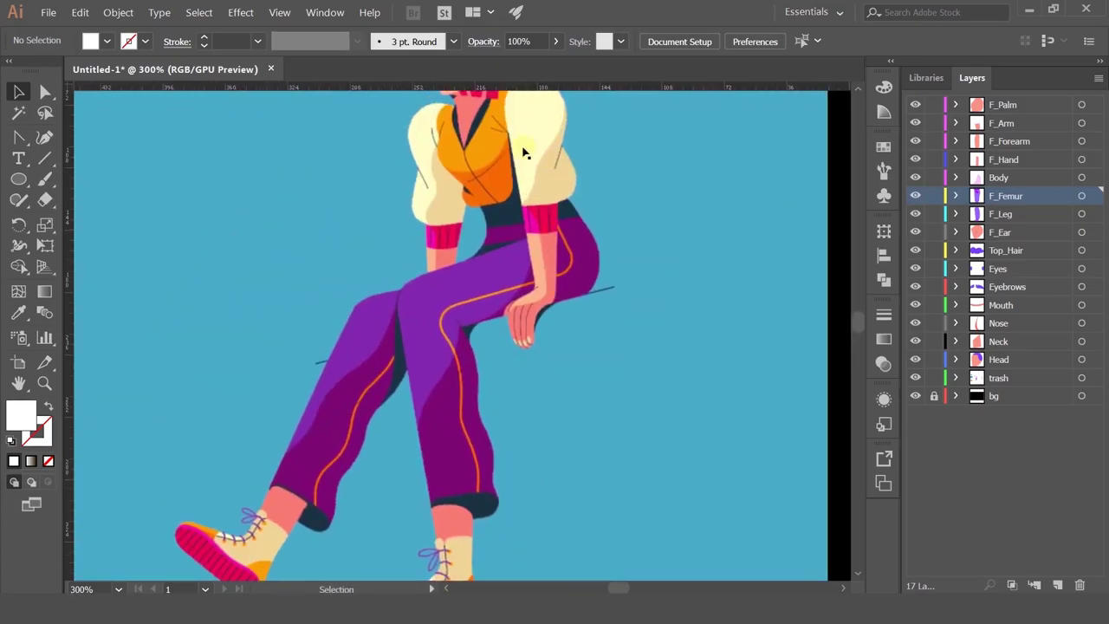
key(space)
drag(578, 161, 512, 327)
scroll(512, 326, down, 1)
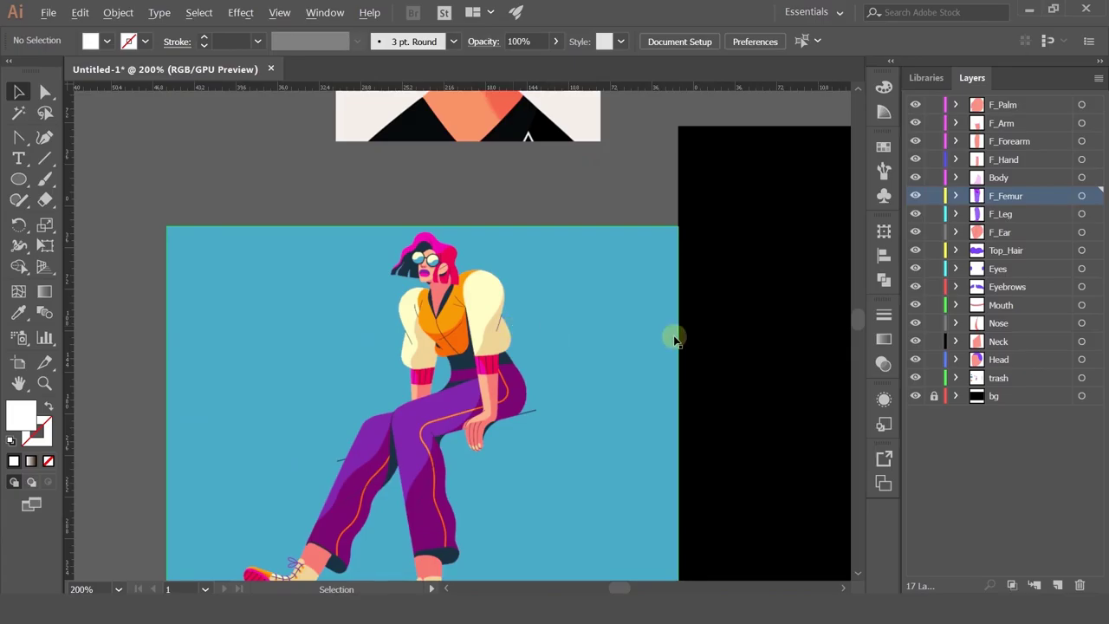
drag(802, 342, 575, 265)
scroll(607, 279, down, 1)
key(space)
mouse_move(672, 308)
mouse_down()
mouse_move(428, 277)
mouse_move(307, 339)
mouse_up()
mouse_move(766, 344)
mouse_down()
mouse_move(587, 230)
mouse_move(578, 192)
mouse_up()
scroll(579, 195, down, 1)
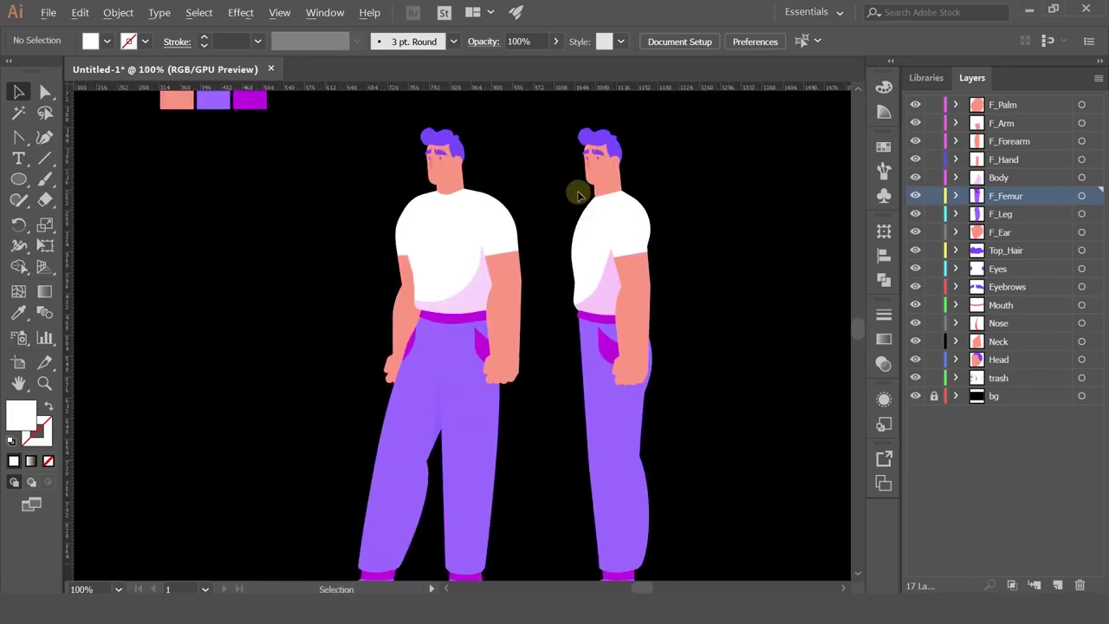